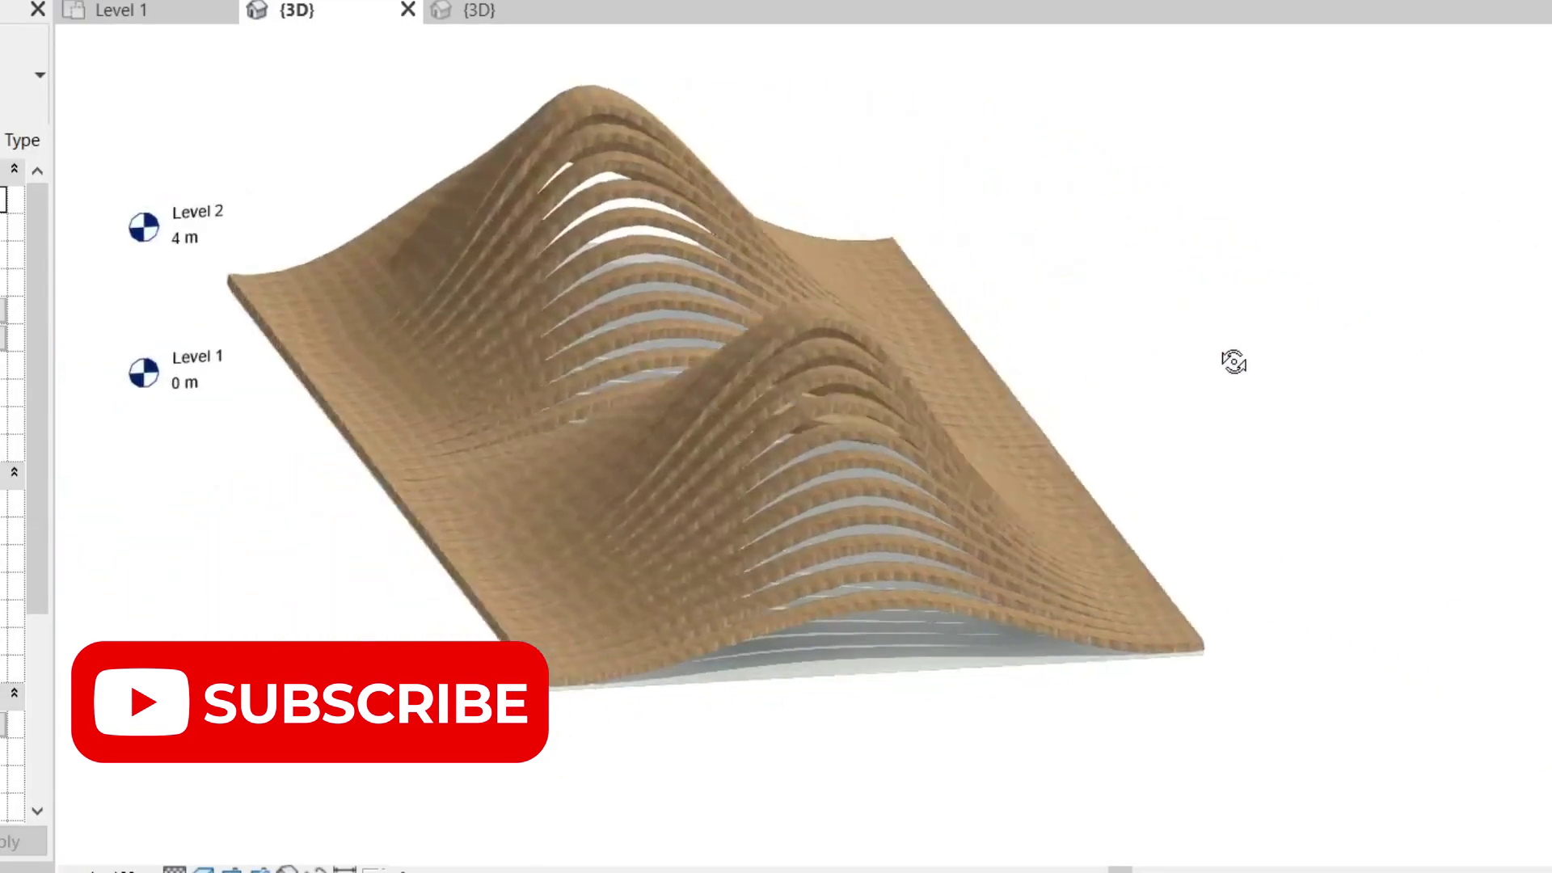
Orbit the finished wavy slatted wooden model to preview it from a new angle.
{"action": "middle_click_drag", "start_coordinate": [1233, 361], "coordinate": [1045, 329], "text": "shift"}
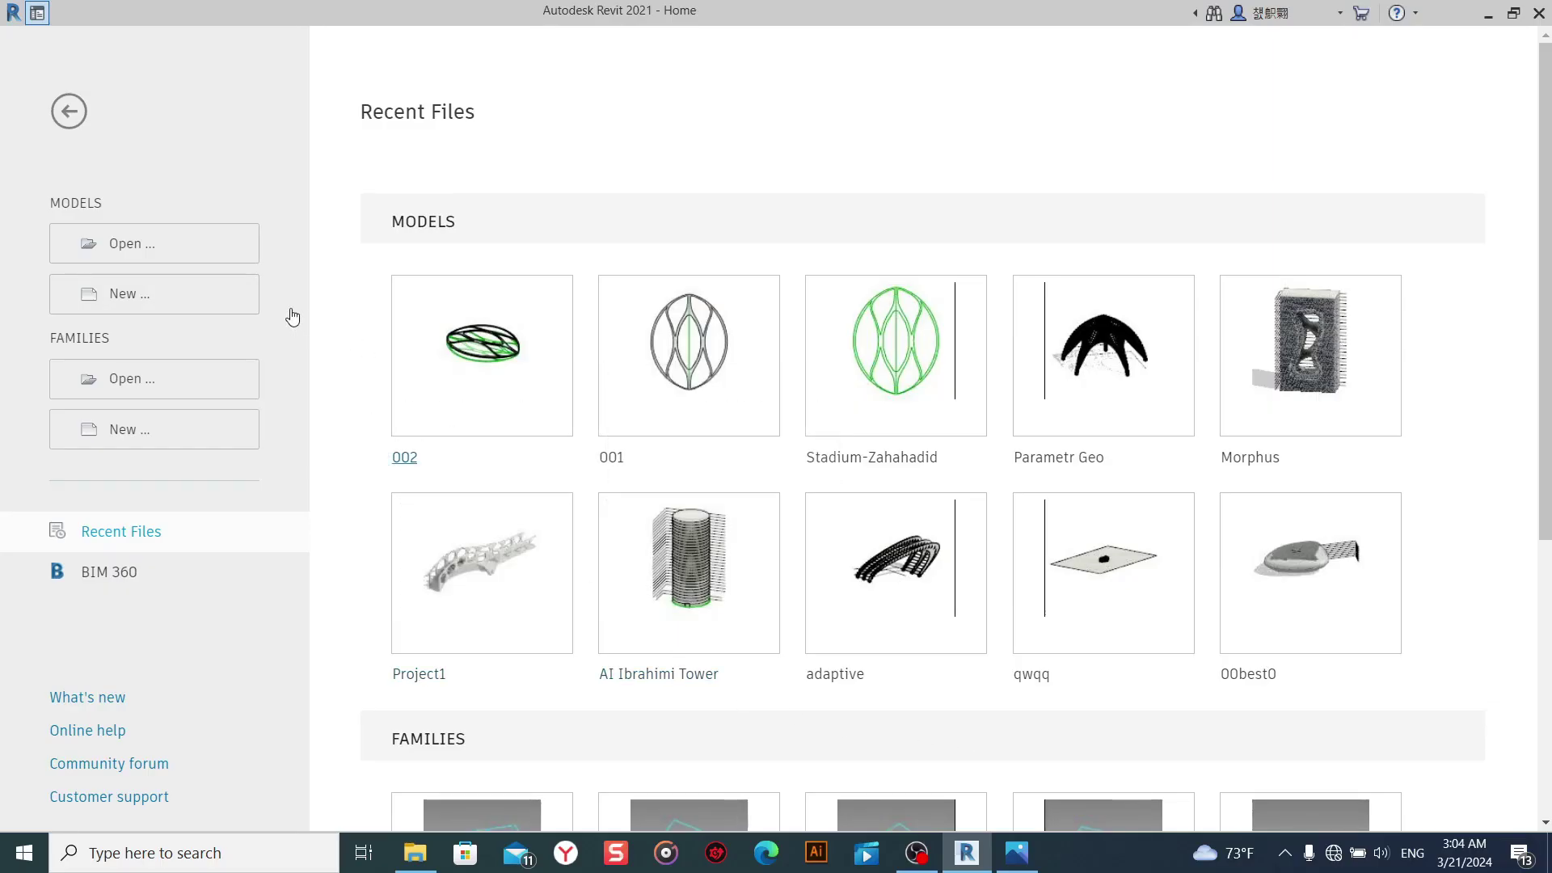
Create a new project from the Metric-Architectural Template.
{"action": "key", "text": "ctrl+n"}
{"action": "left_click", "coordinate": [730, 383]}
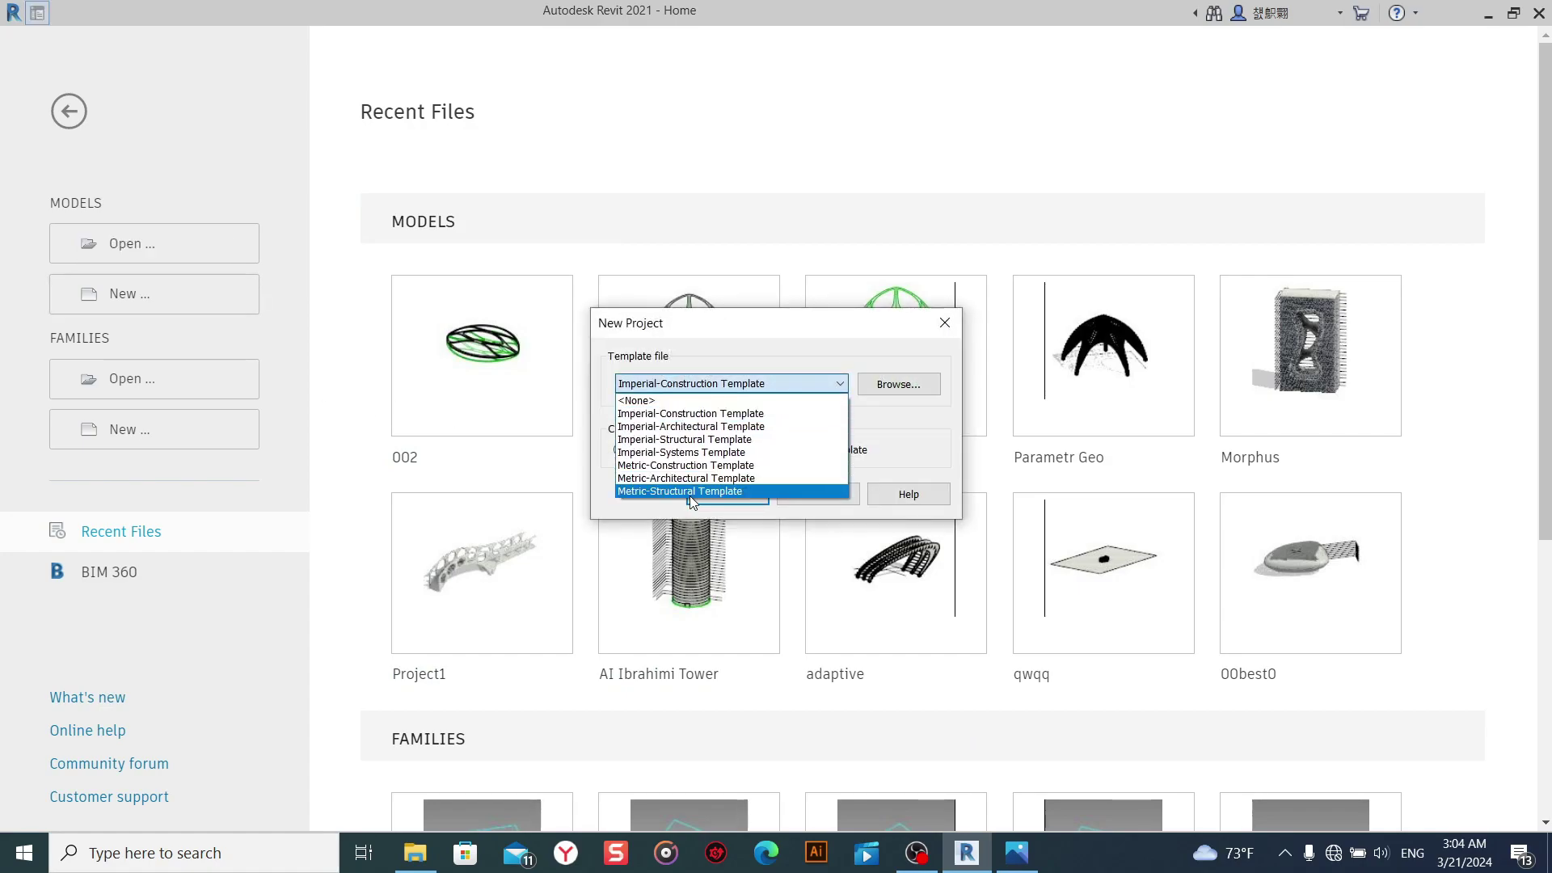
{"action": "left_click", "coordinate": [692, 478]}
{"action": "left_click", "coordinate": [716, 494]}
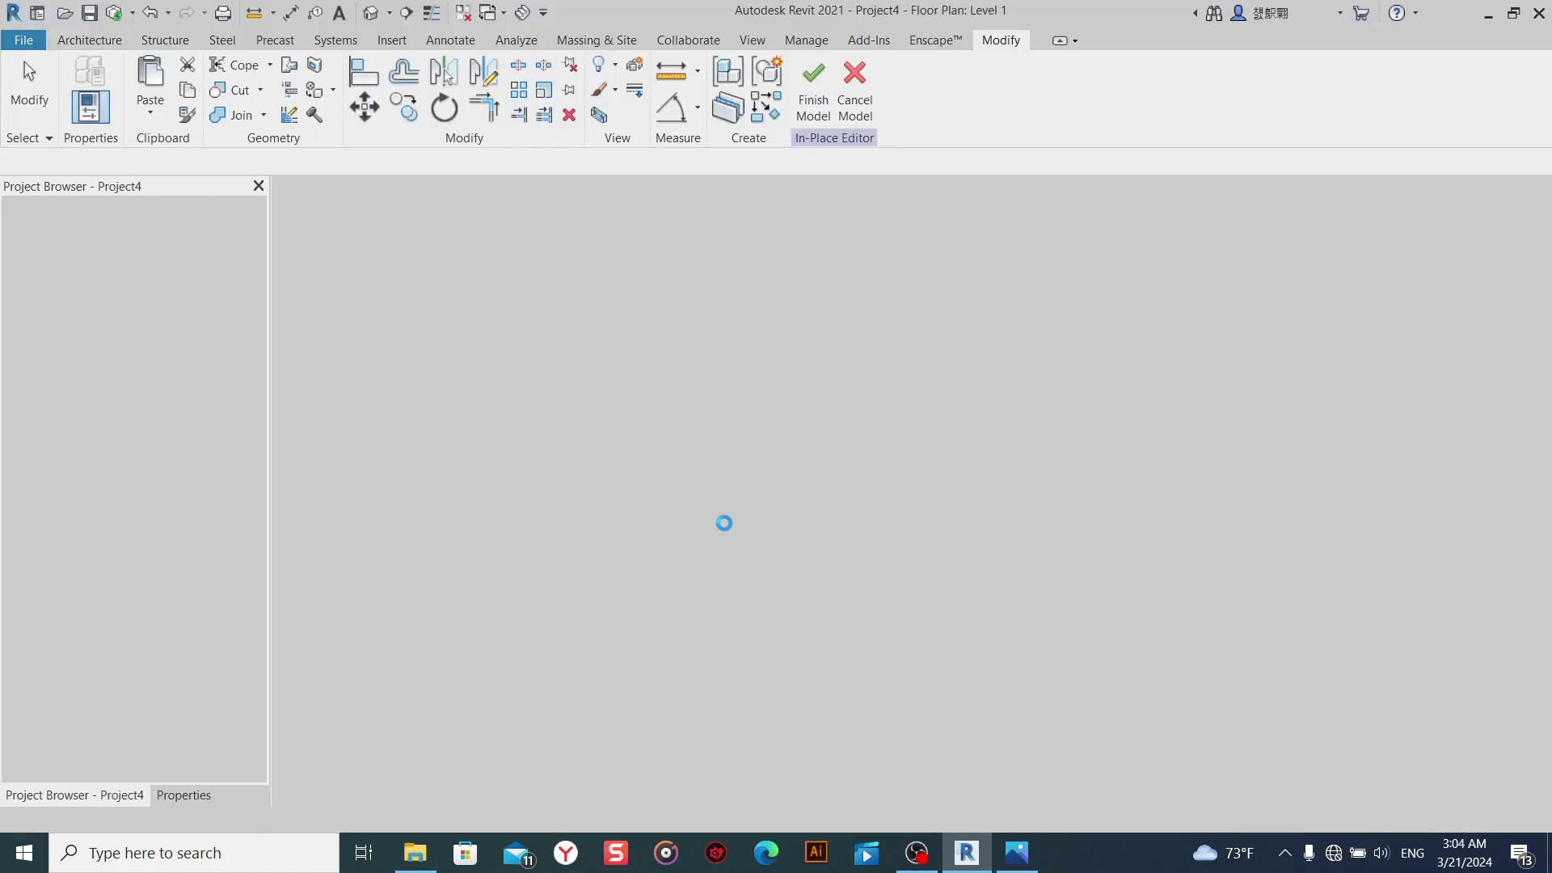
Set project length units to meters with 2 decimal places and an m symbol.
{"action": "key", "text": "u"}
{"action": "key", "text": "n"}
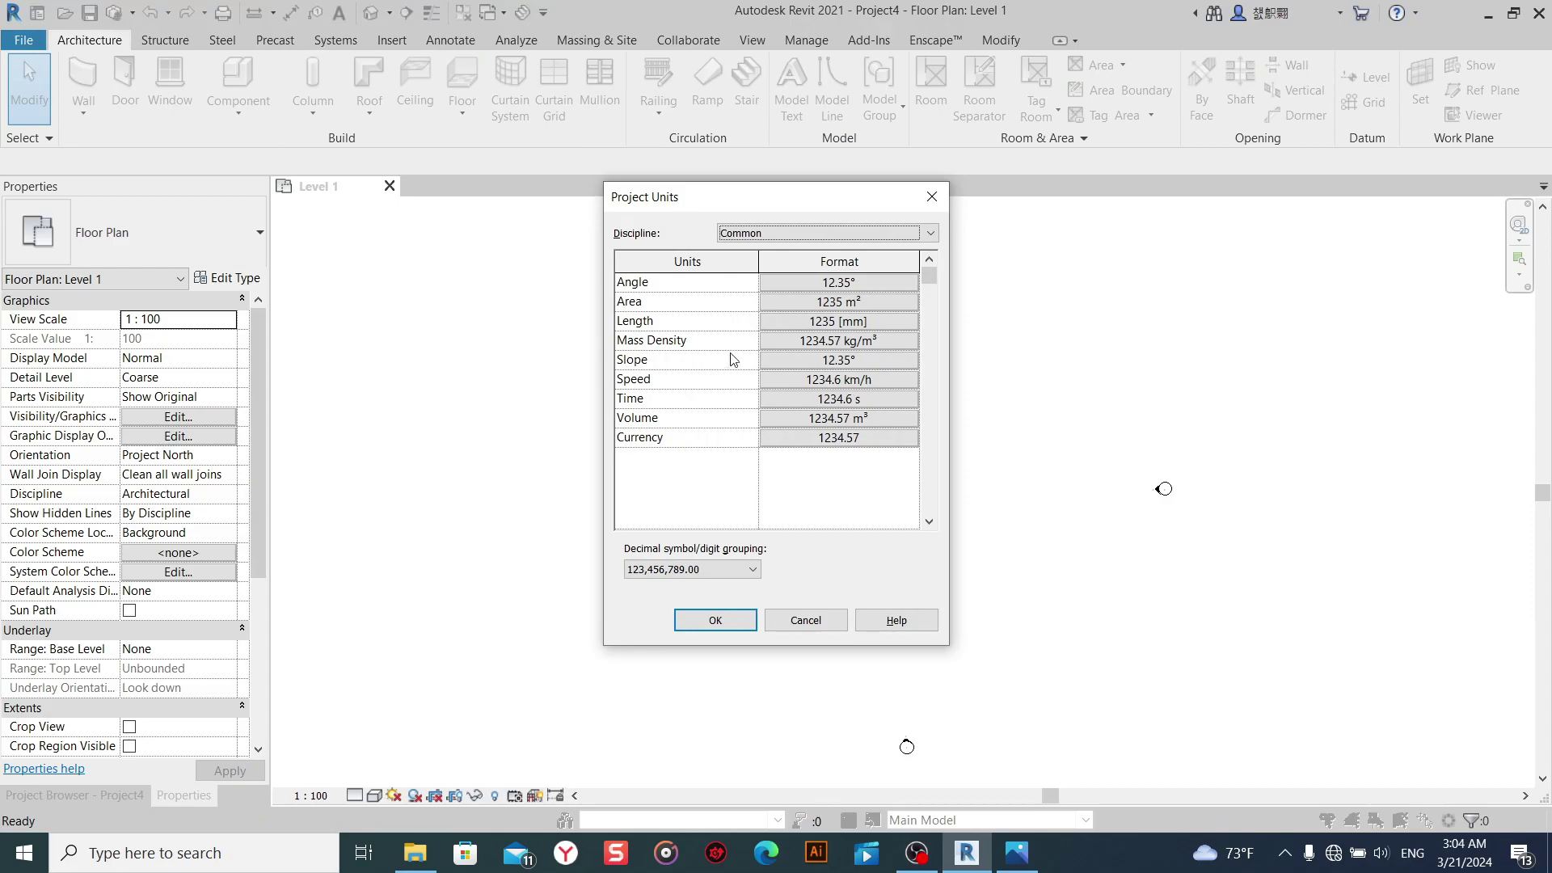
{"action": "left_click", "coordinate": [813, 321]}
{"action": "left_click", "coordinate": [830, 314]}
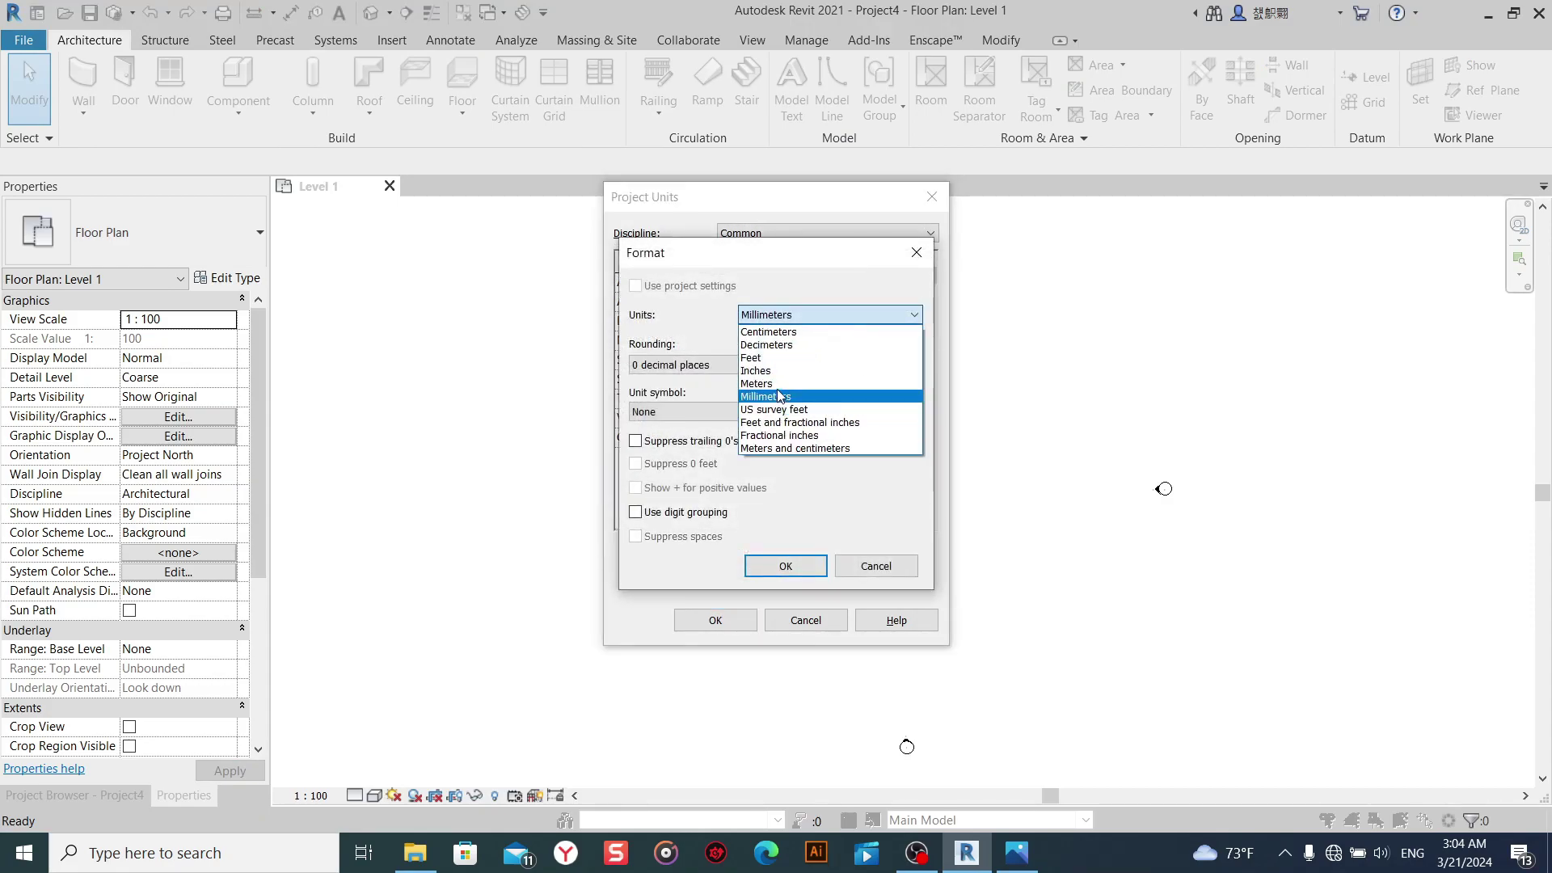
{"action": "left_click", "coordinate": [748, 380]}
{"action": "left_click", "coordinate": [688, 448]}
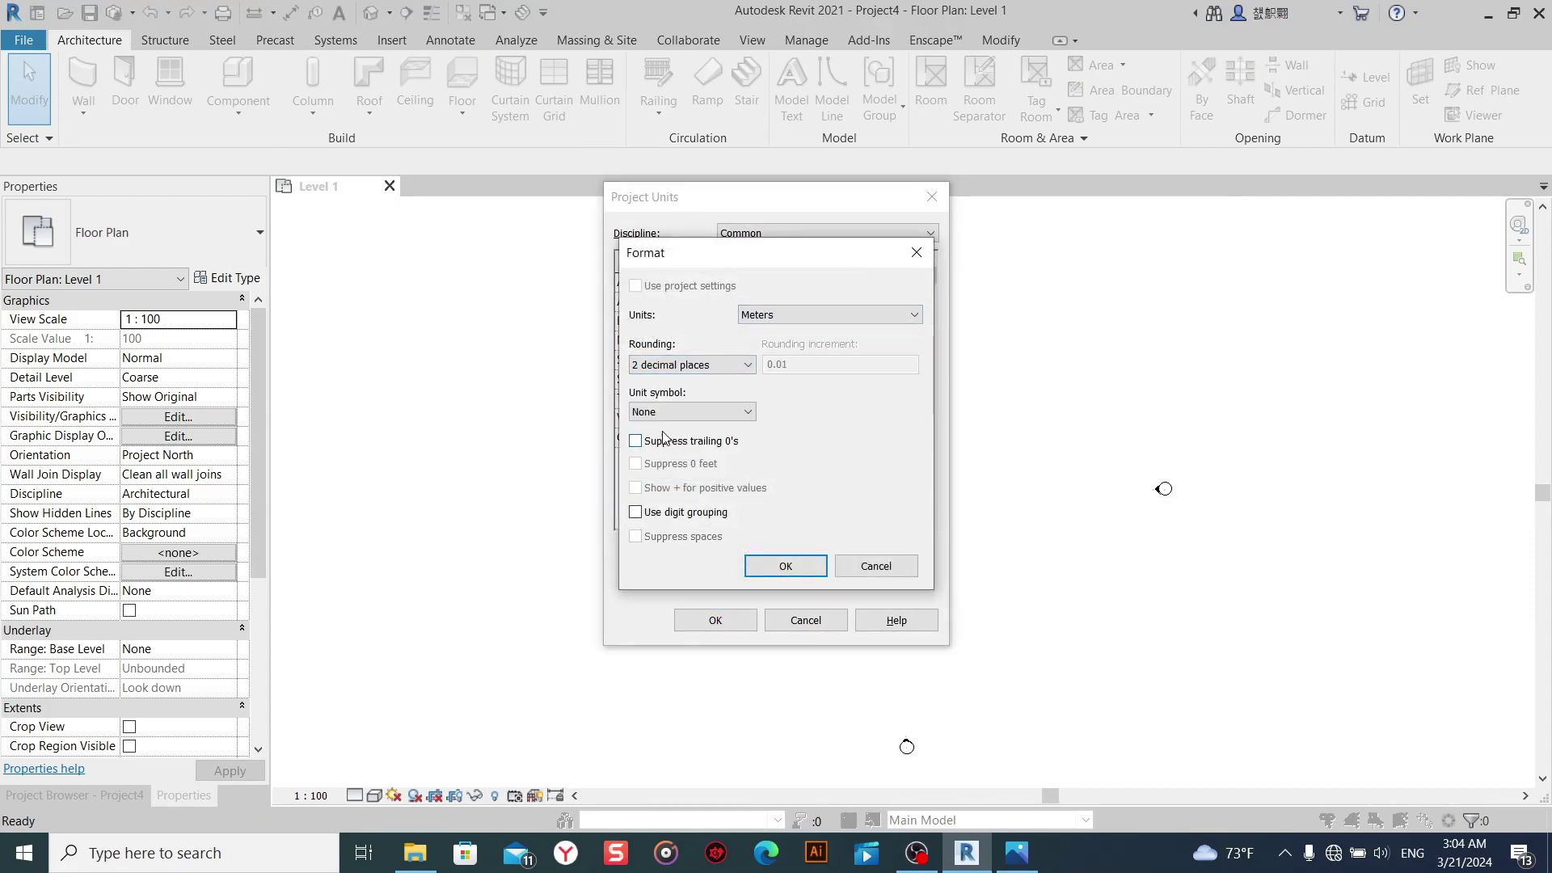
{"action": "left_click", "coordinate": [667, 413]}
{"action": "left_click", "coordinate": [789, 581]}
{"action": "left_click", "coordinate": [715, 620]}
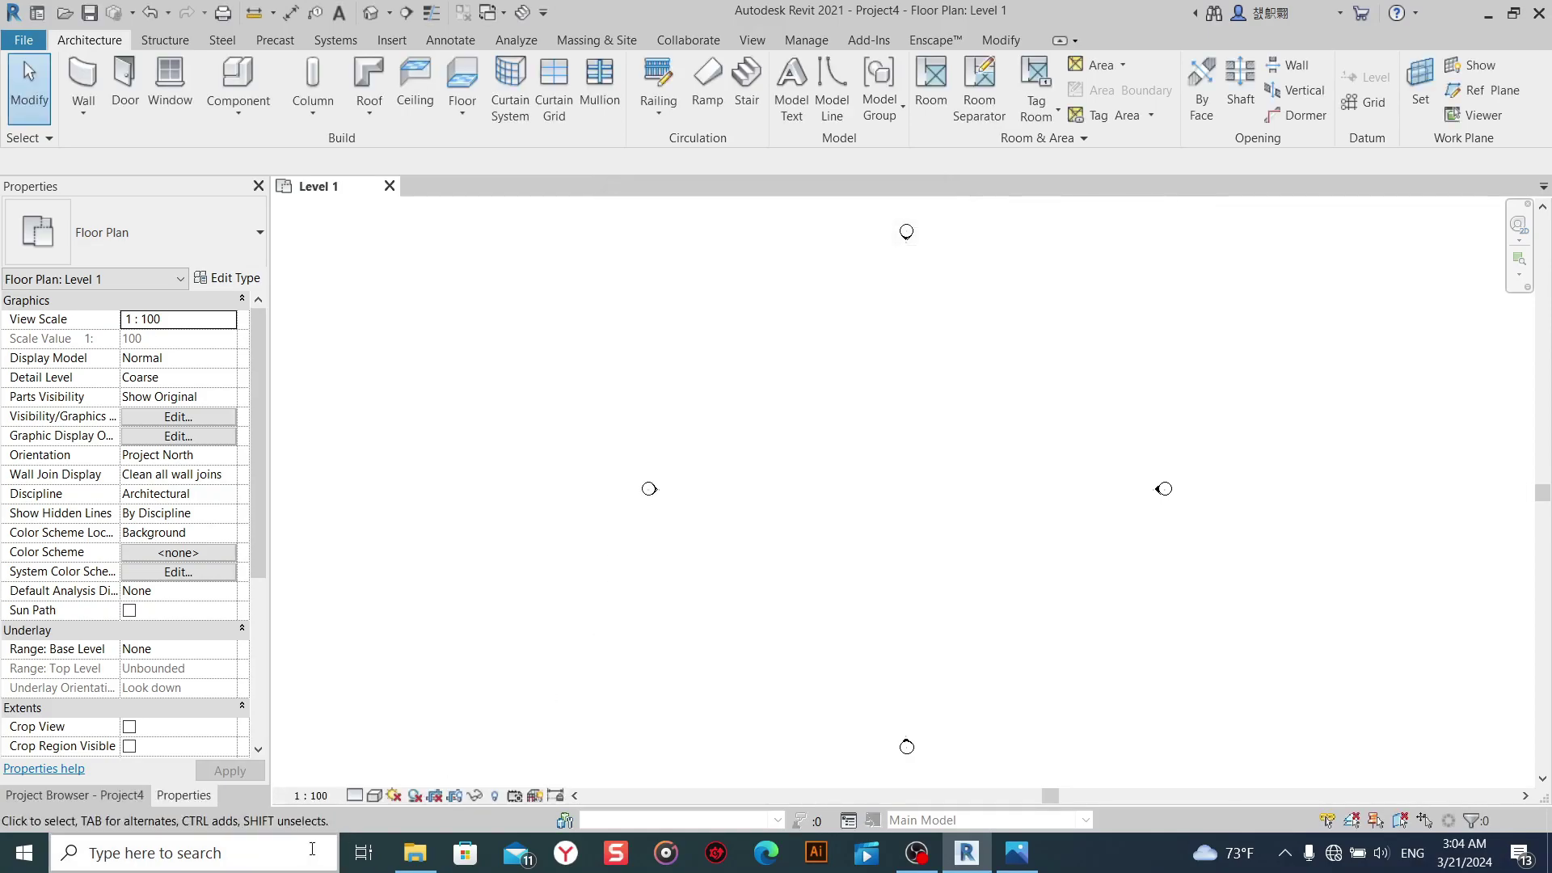
Set the Level 1 plan to Fine detail level and Shaded visual style.
{"action": "left_click", "coordinate": [350, 798]}
{"action": "left_click", "coordinate": [380, 776]}
{"action": "left_click", "coordinate": [443, 740]}
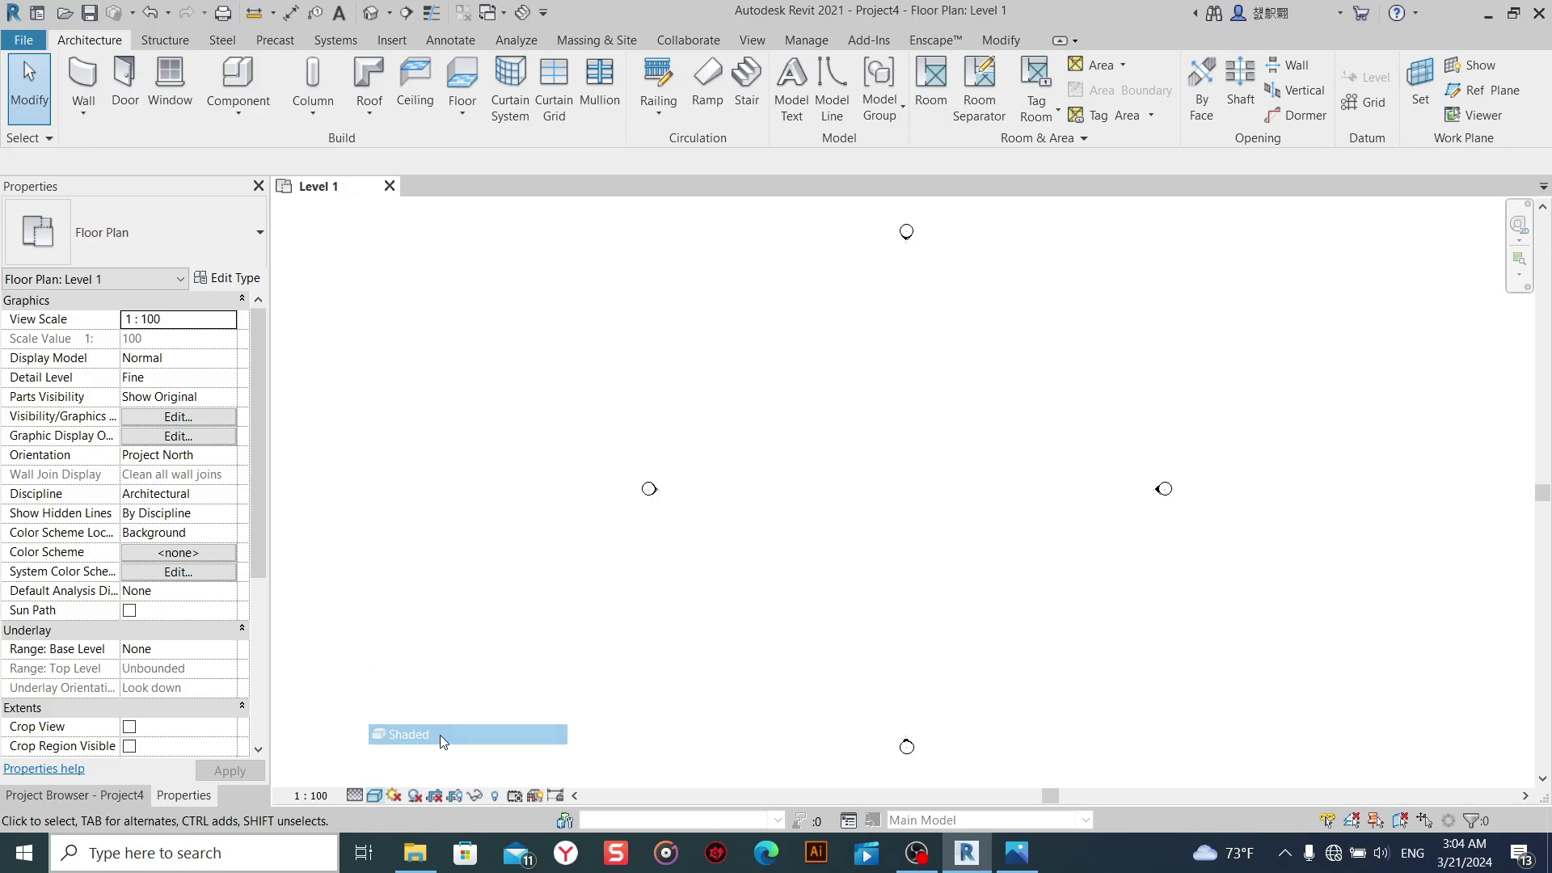
{"action": "middle_click_drag", "start_coordinate": [788, 460], "coordinate": [731, 463]}
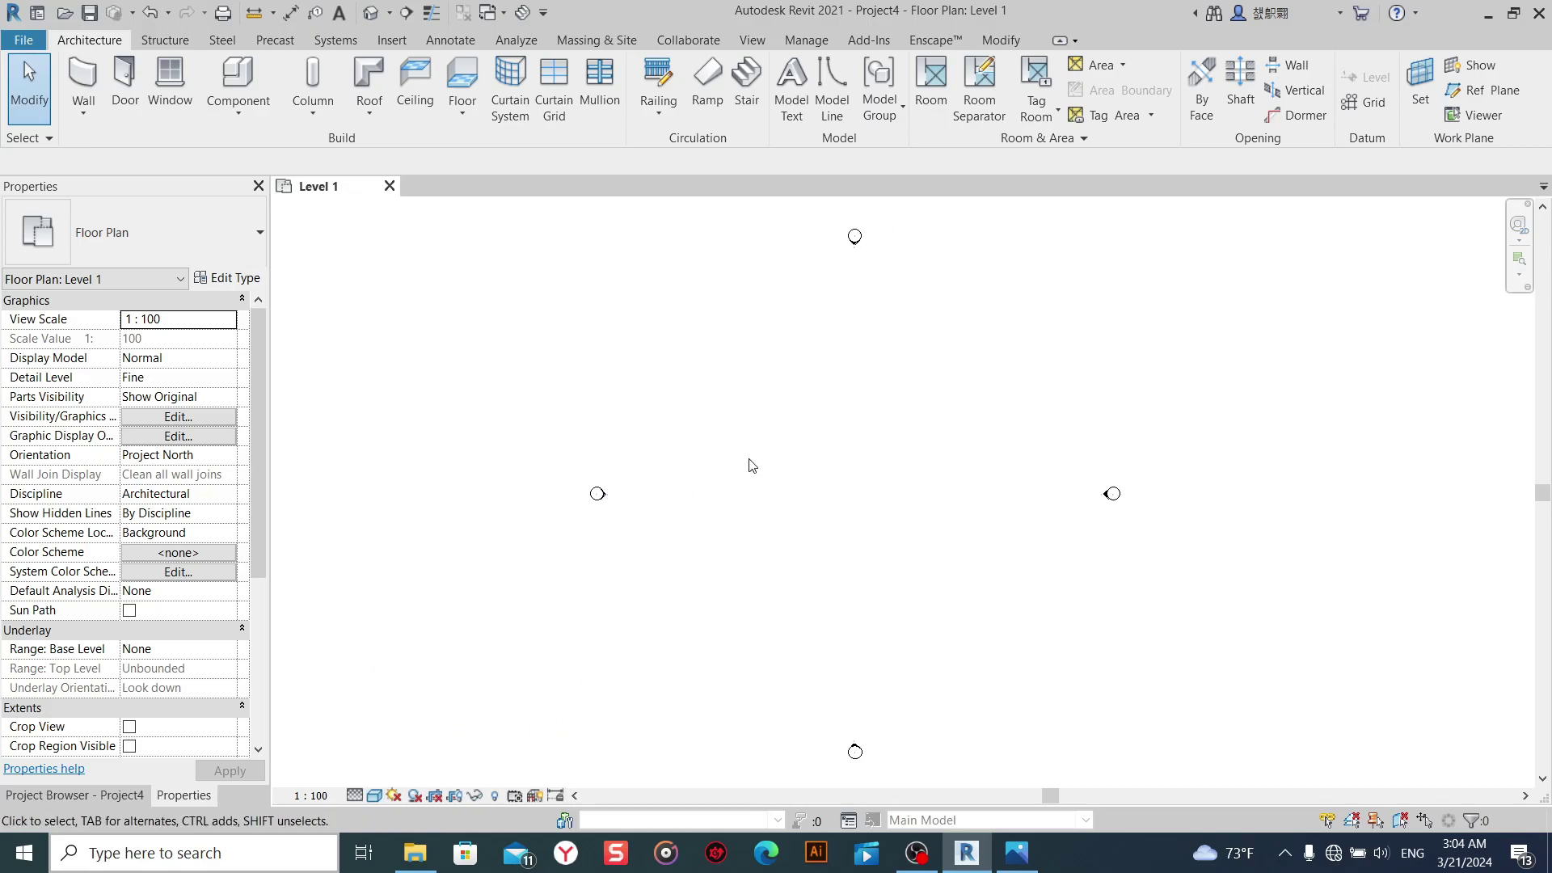
Start a new in-place mass, keeping its default name.
{"action": "left_click", "coordinate": [596, 39]}
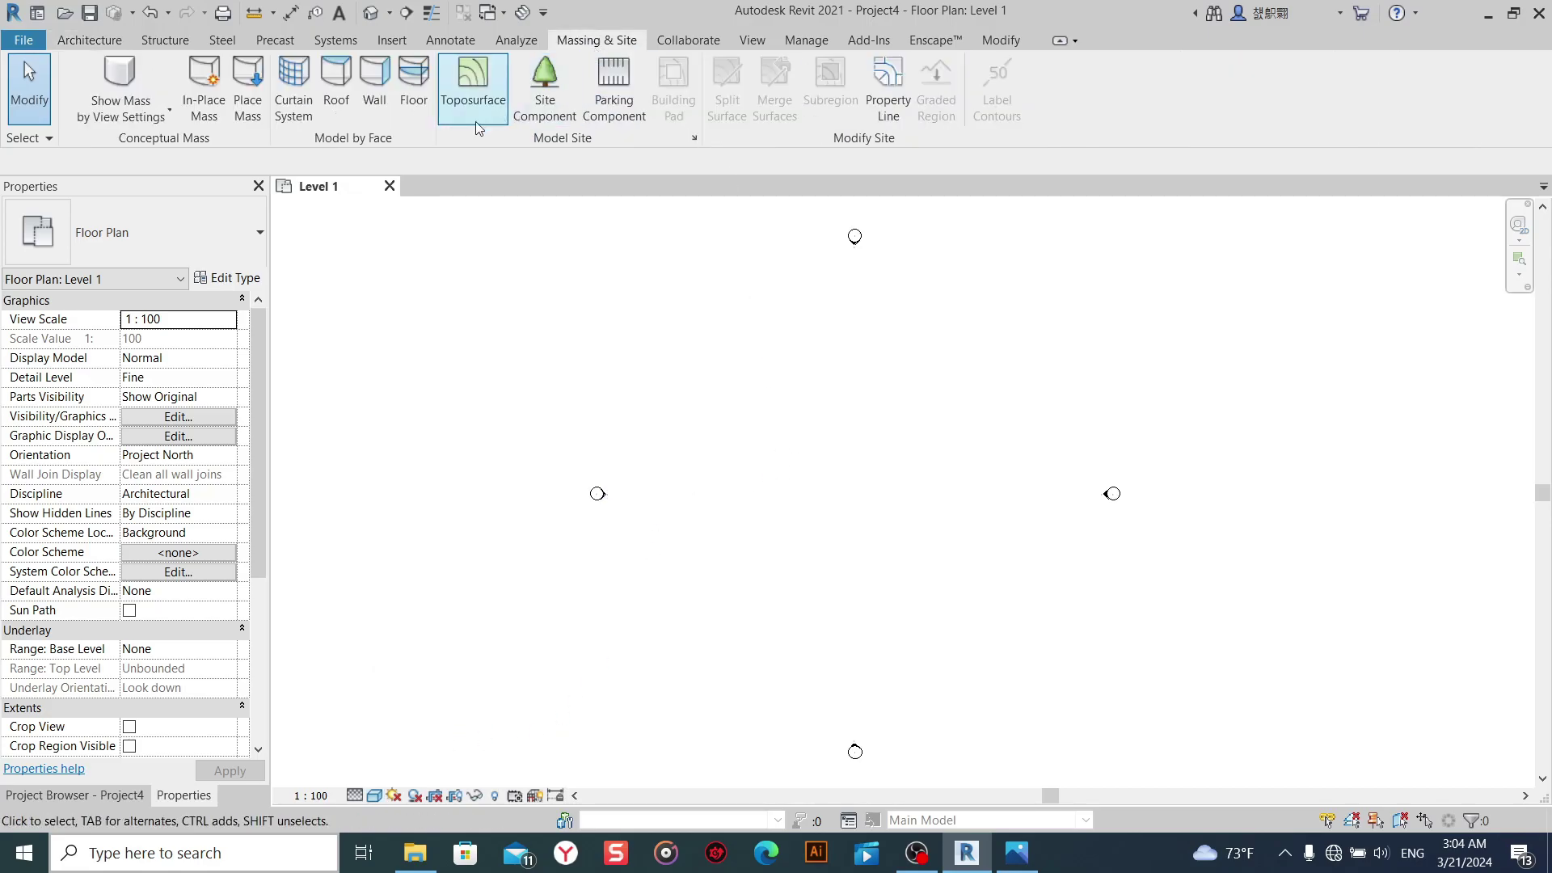
{"action": "left_click", "coordinate": [204, 81]}
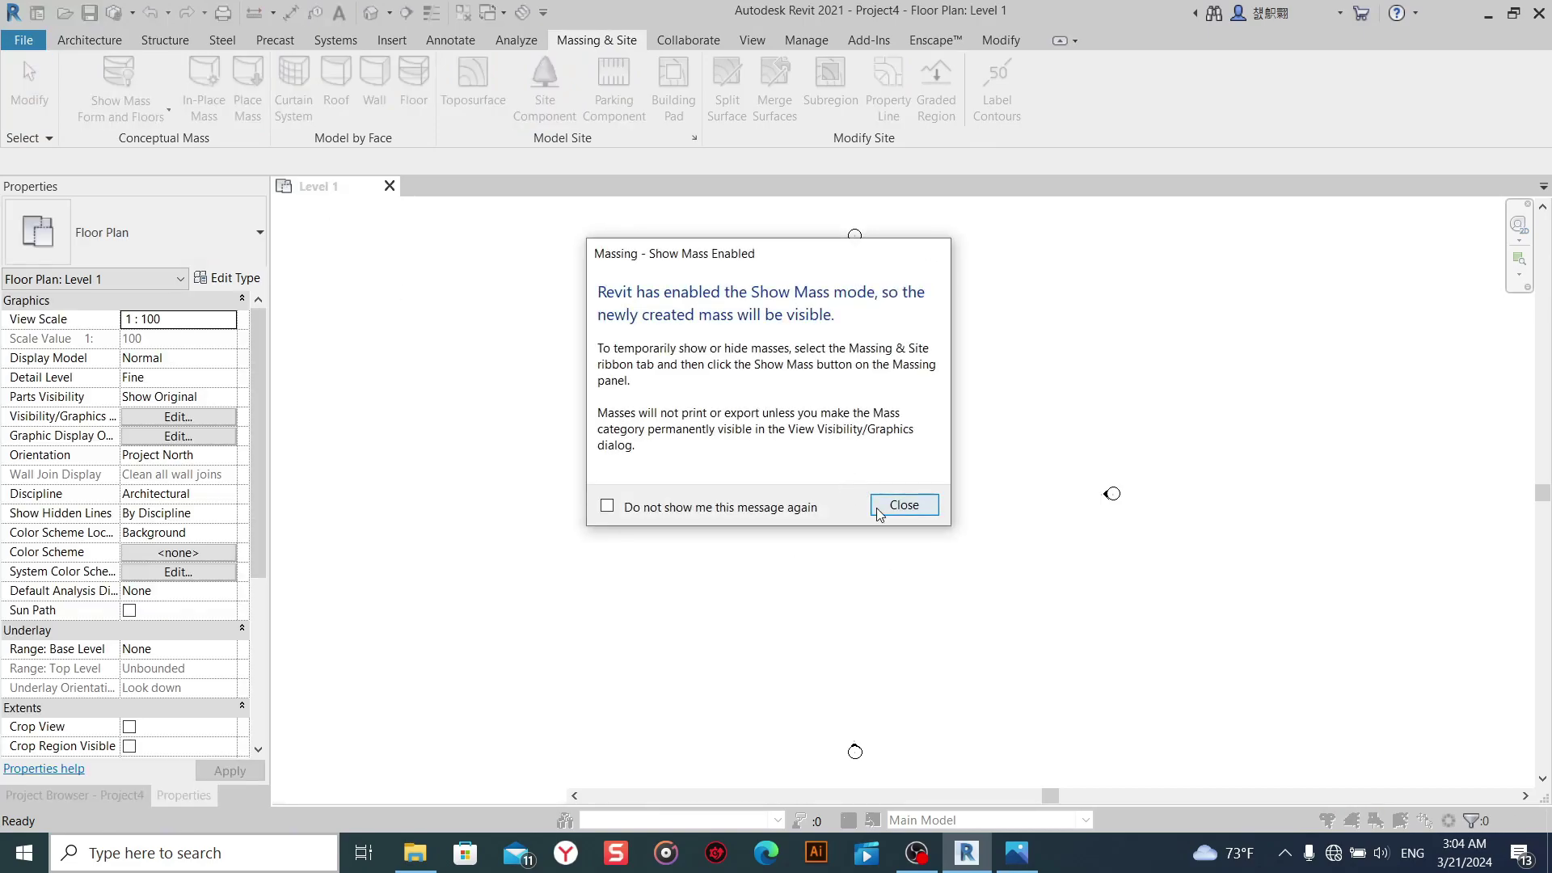
{"action": "left_click", "coordinate": [897, 502]}
{"action": "left_click", "coordinate": [805, 462]}
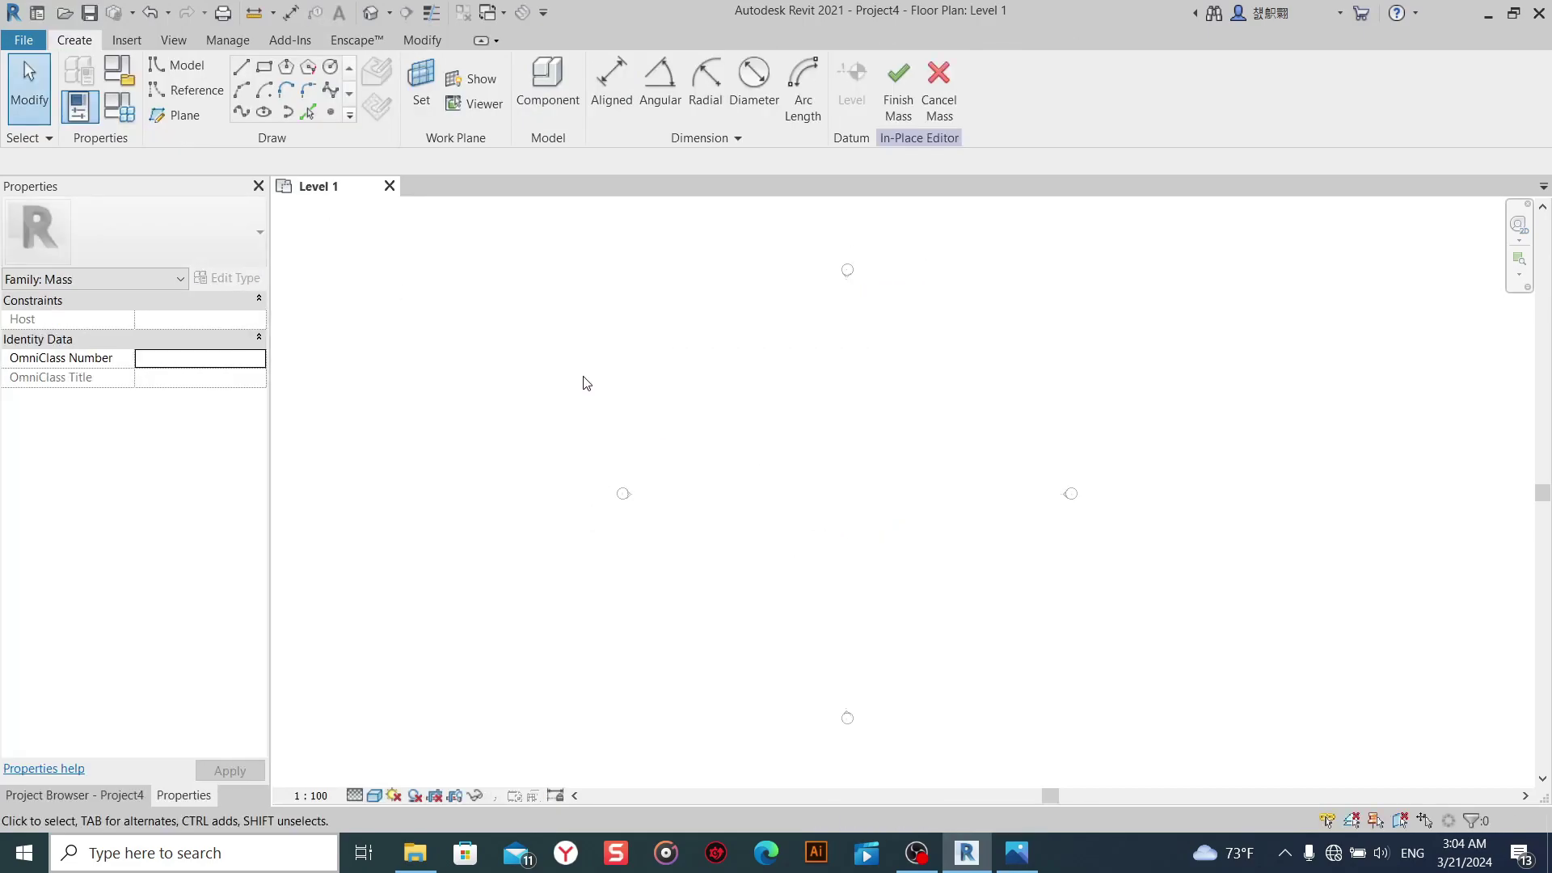
{"action": "middle_click_drag", "start_coordinate": [821, 490], "coordinate": [820, 496]}
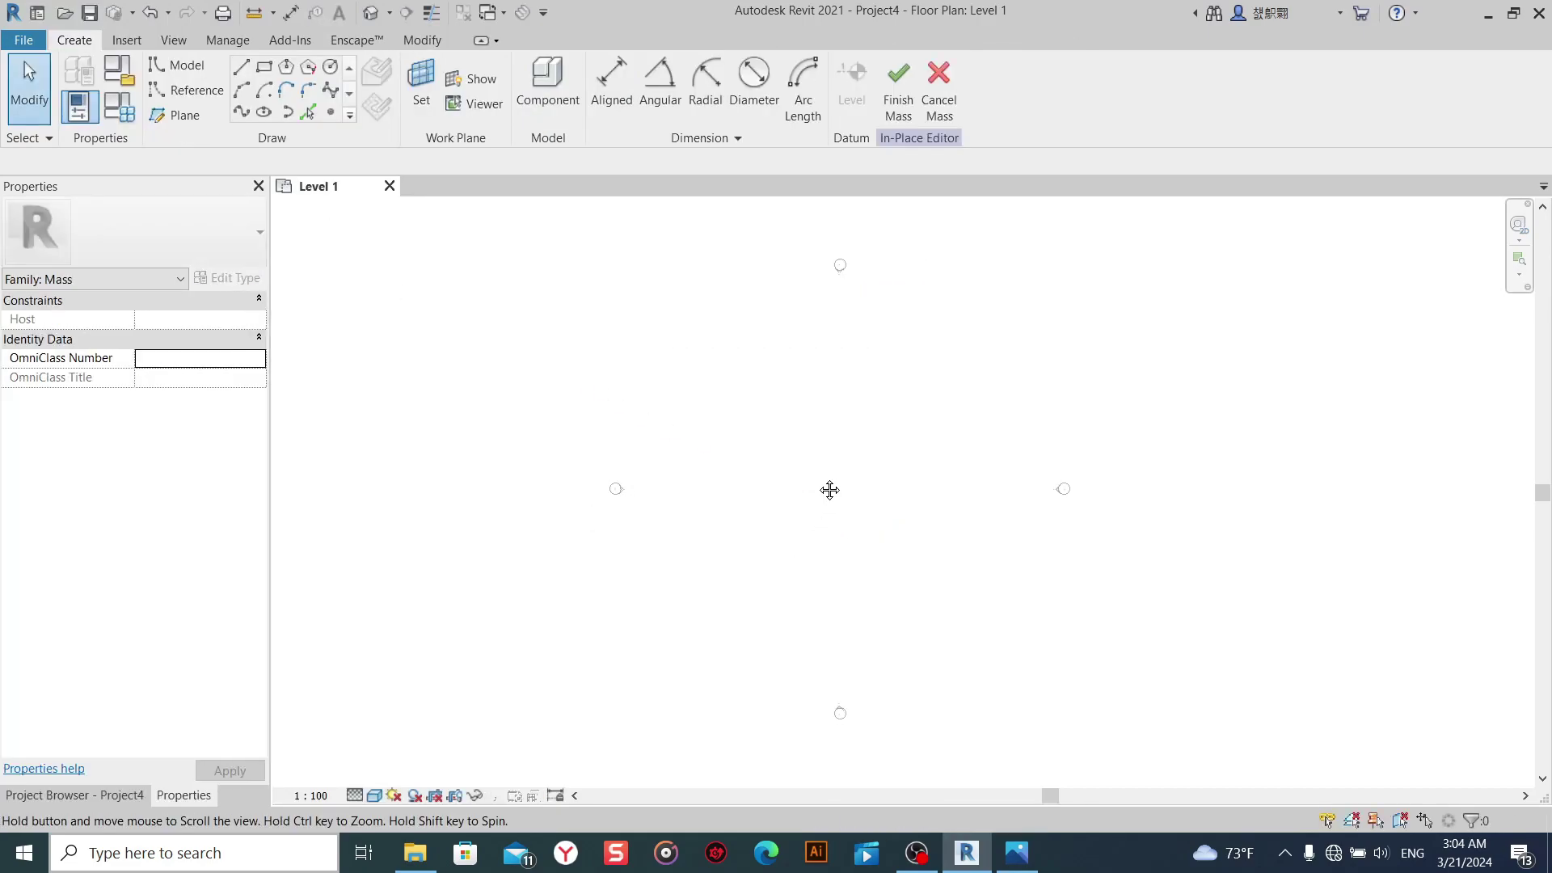
{"action": "left_click", "coordinate": [264, 68]}
Draw a mass-line rectangle near the centre of the Level 1 plan.
{"action": "left_click", "coordinate": [713, 384]}
{"action": "left_click", "coordinate": [968, 593]}
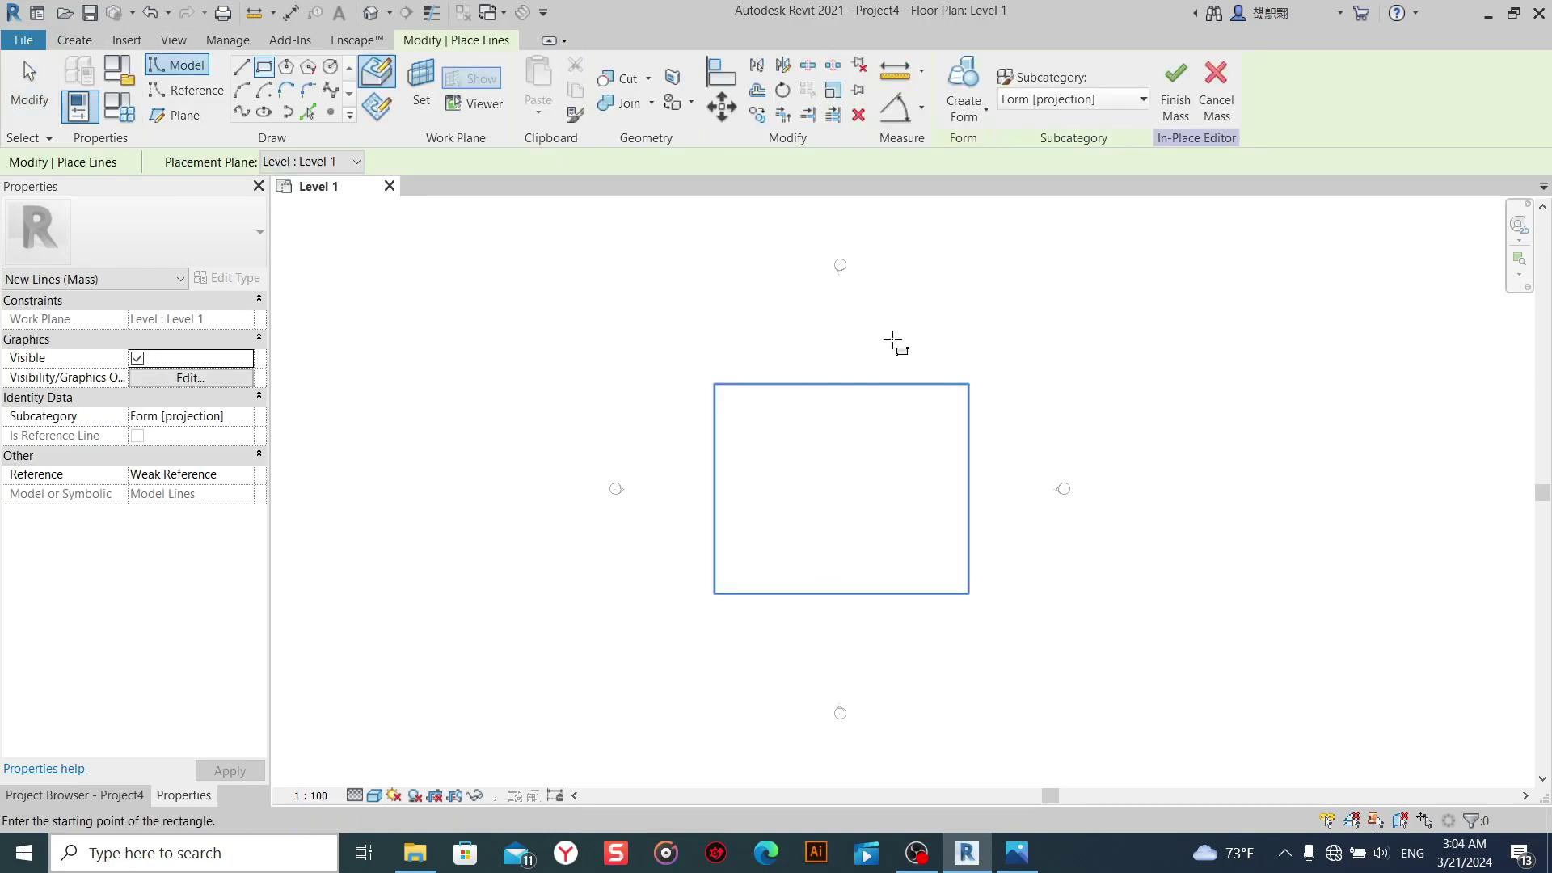
{"action": "left_click", "coordinate": [870, 303]}
{"action": "left_click", "coordinate": [737, 623]}
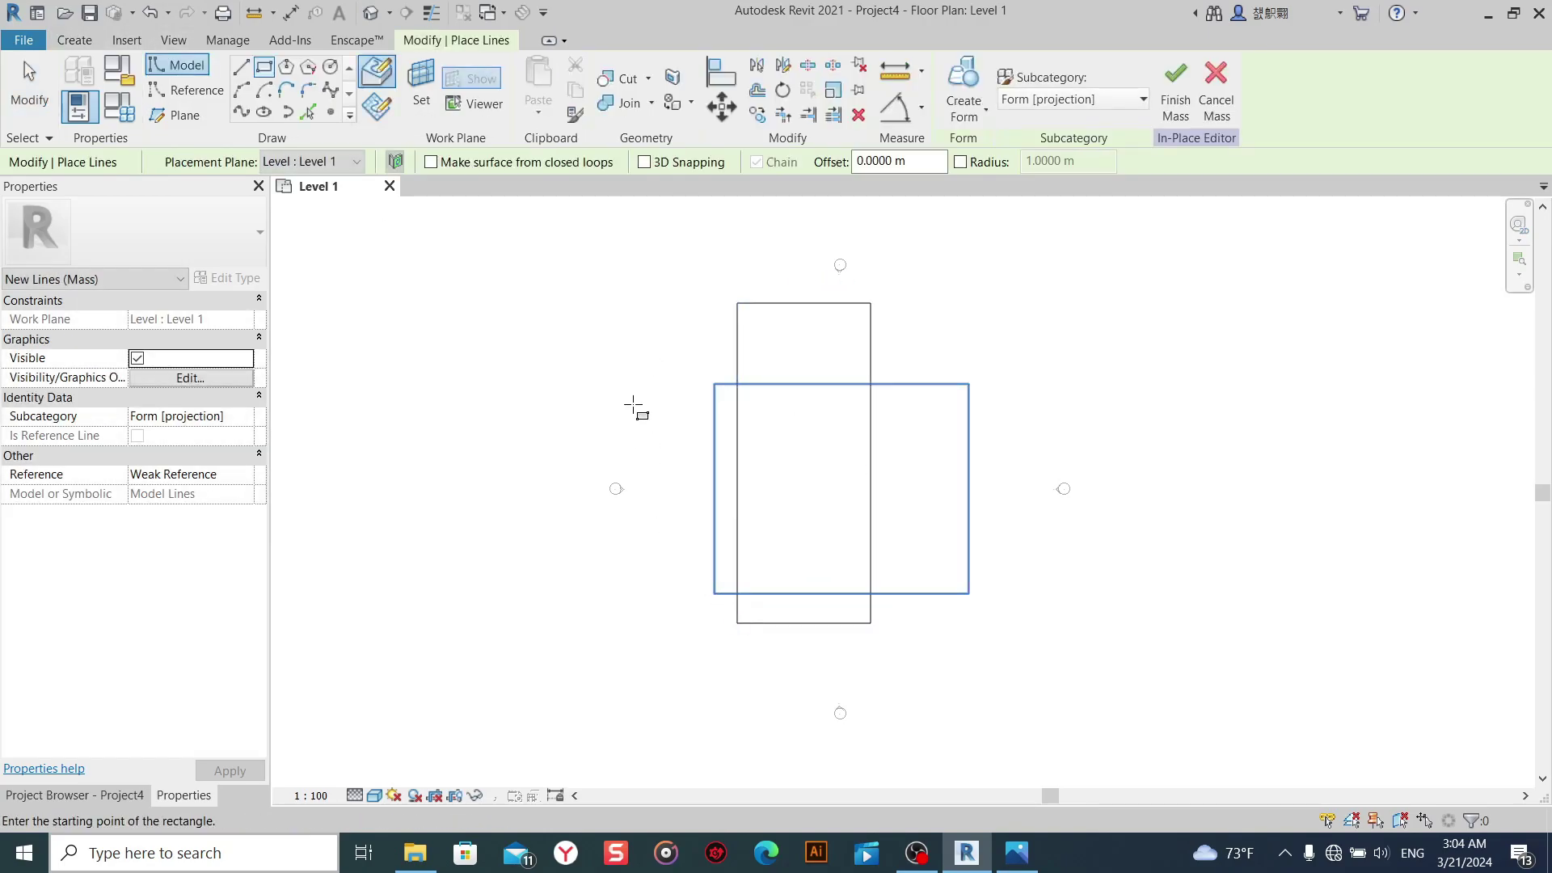
{"action": "right_click", "coordinate": [624, 355]}
{"action": "left_click", "coordinate": [668, 370]}
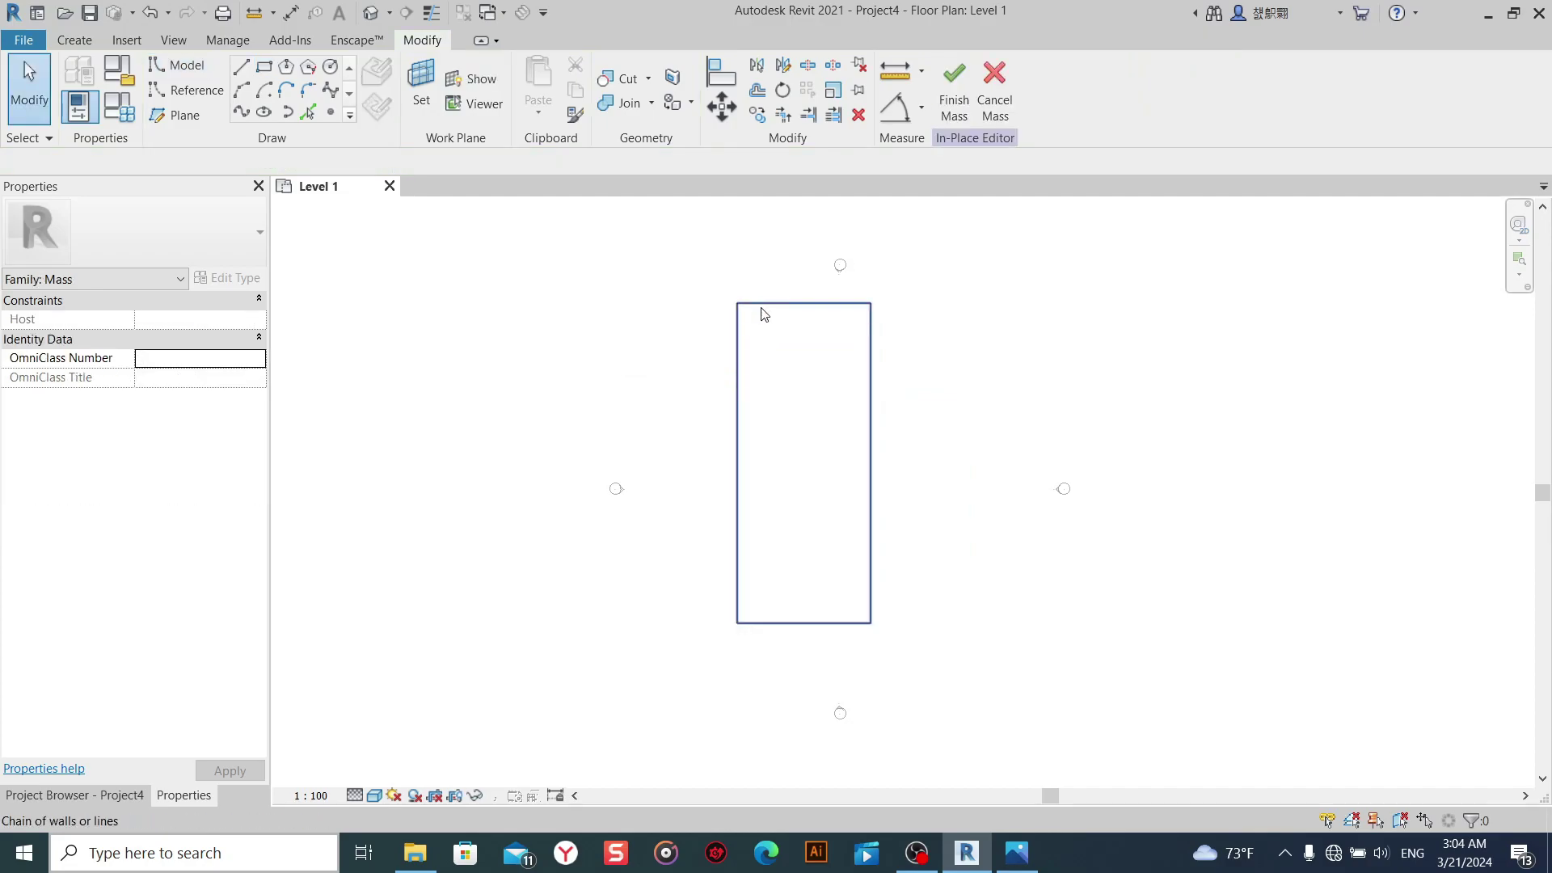
{"action": "left_click_drag", "start_coordinate": [762, 312], "coordinate": [784, 336]}
{"action": "left_click", "coordinate": [823, 427]}
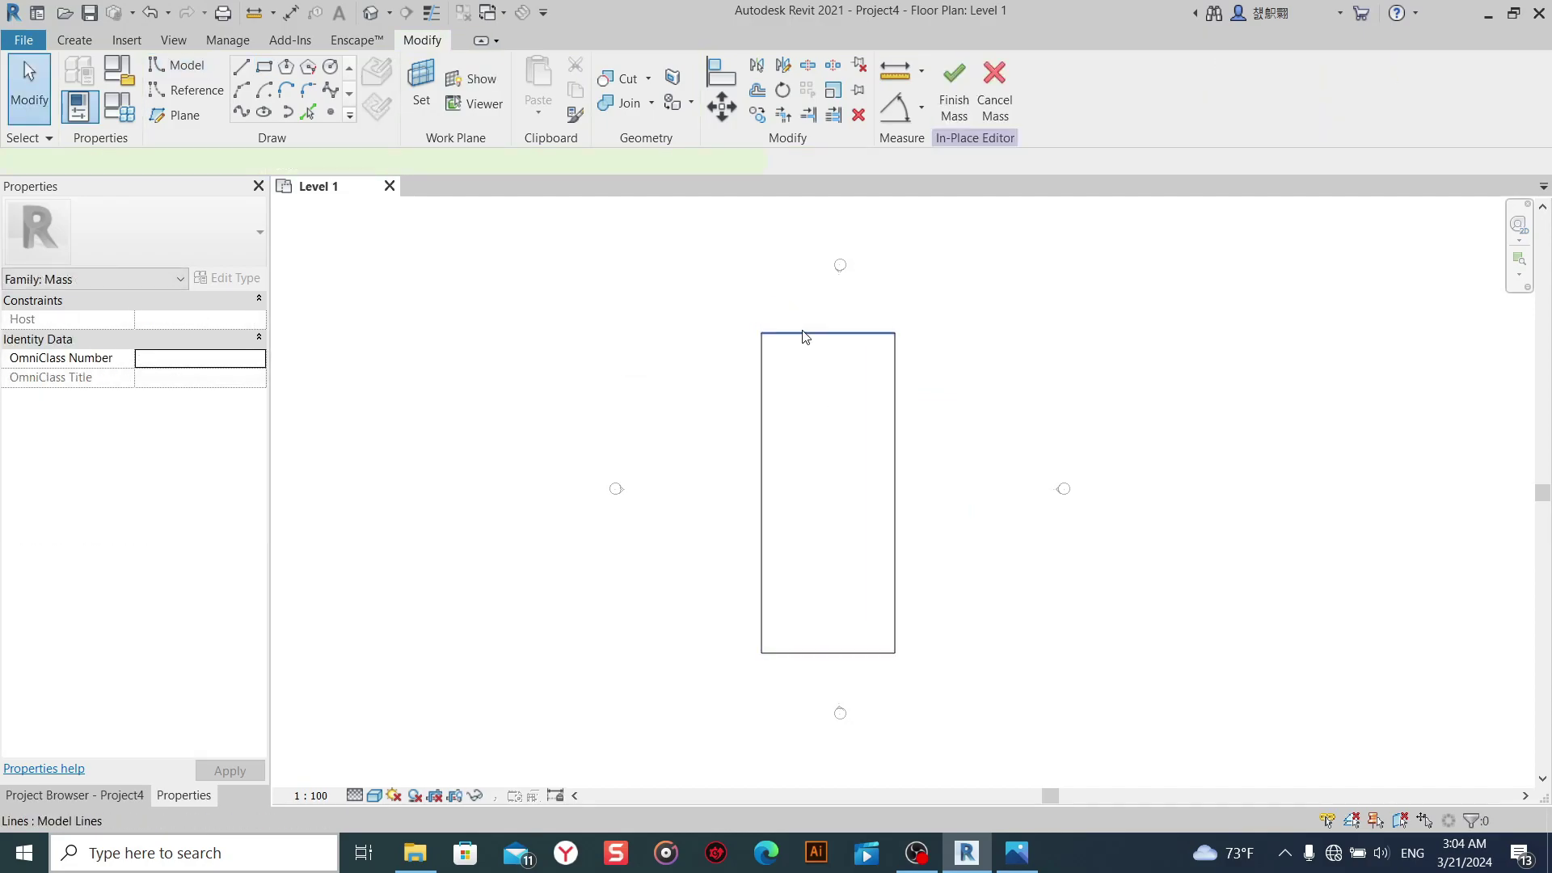
Resize the rectangle to 40 m long by 18 m wide.
{"action": "left_click", "coordinate": [895, 489]}
{"action": "type", "text": "4"}
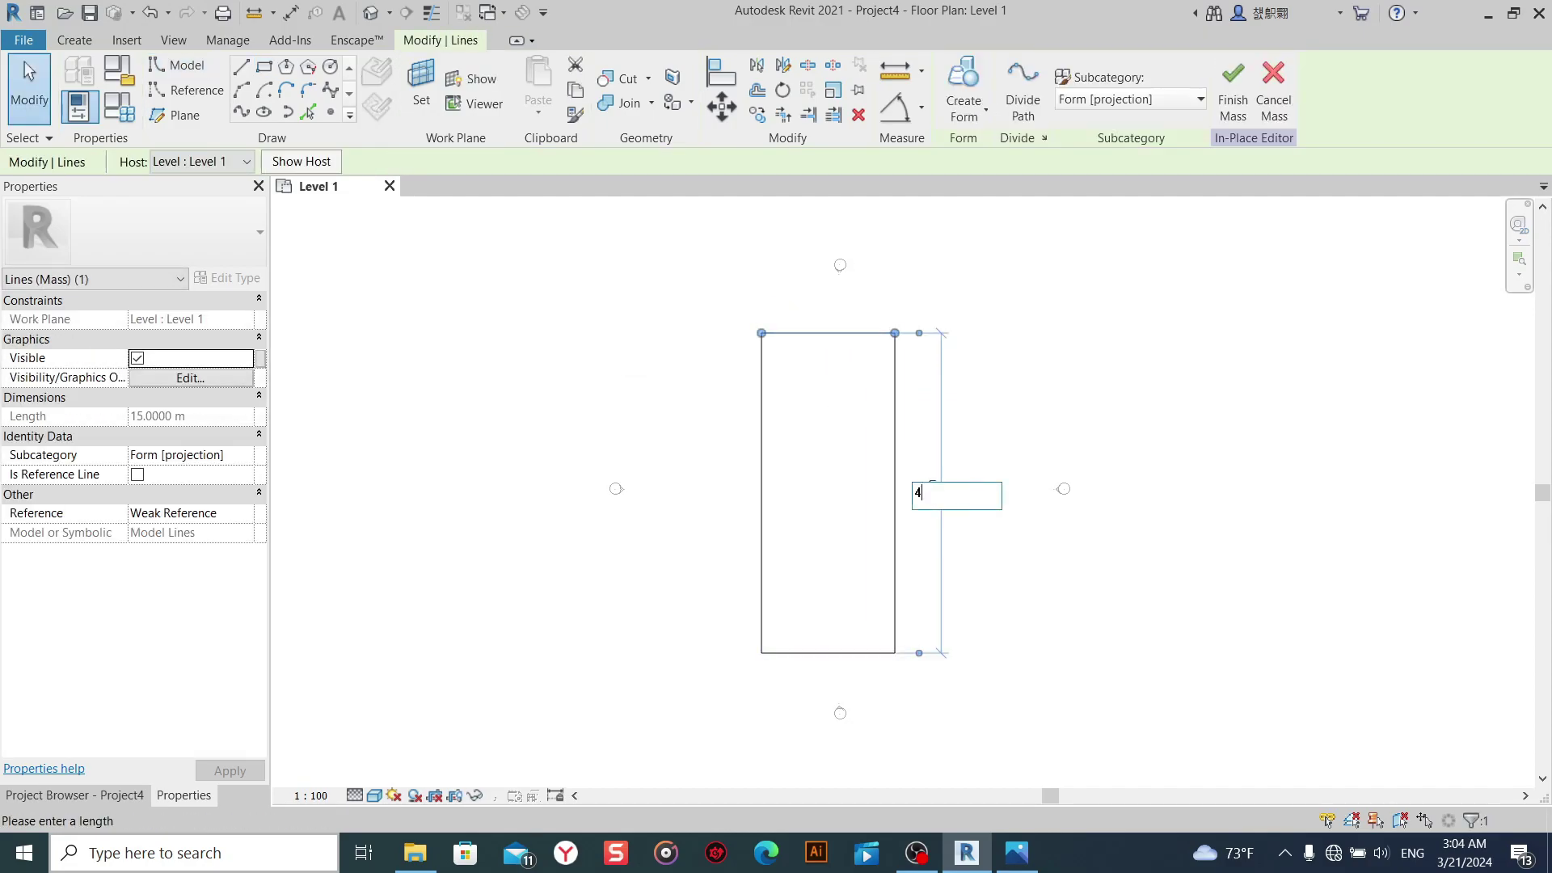
{"action": "type", "text": "0"}
{"action": "key", "text": "Return"}
{"action": "left_click", "coordinate": [984, 361]}
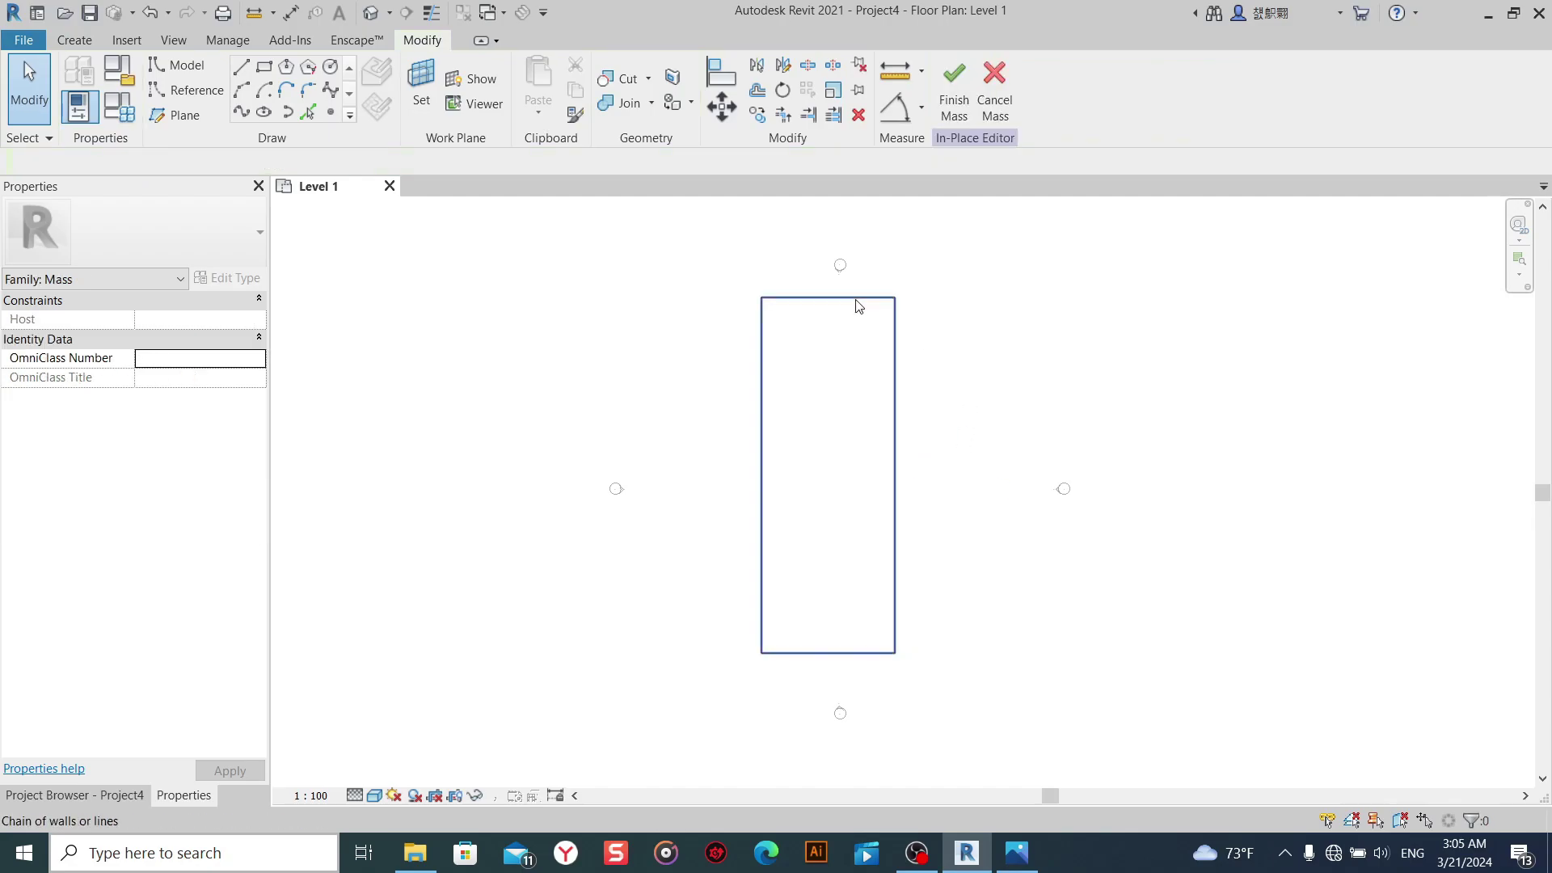
{"action": "left_click", "coordinate": [857, 298]}
{"action": "left_click", "coordinate": [827, 381]}
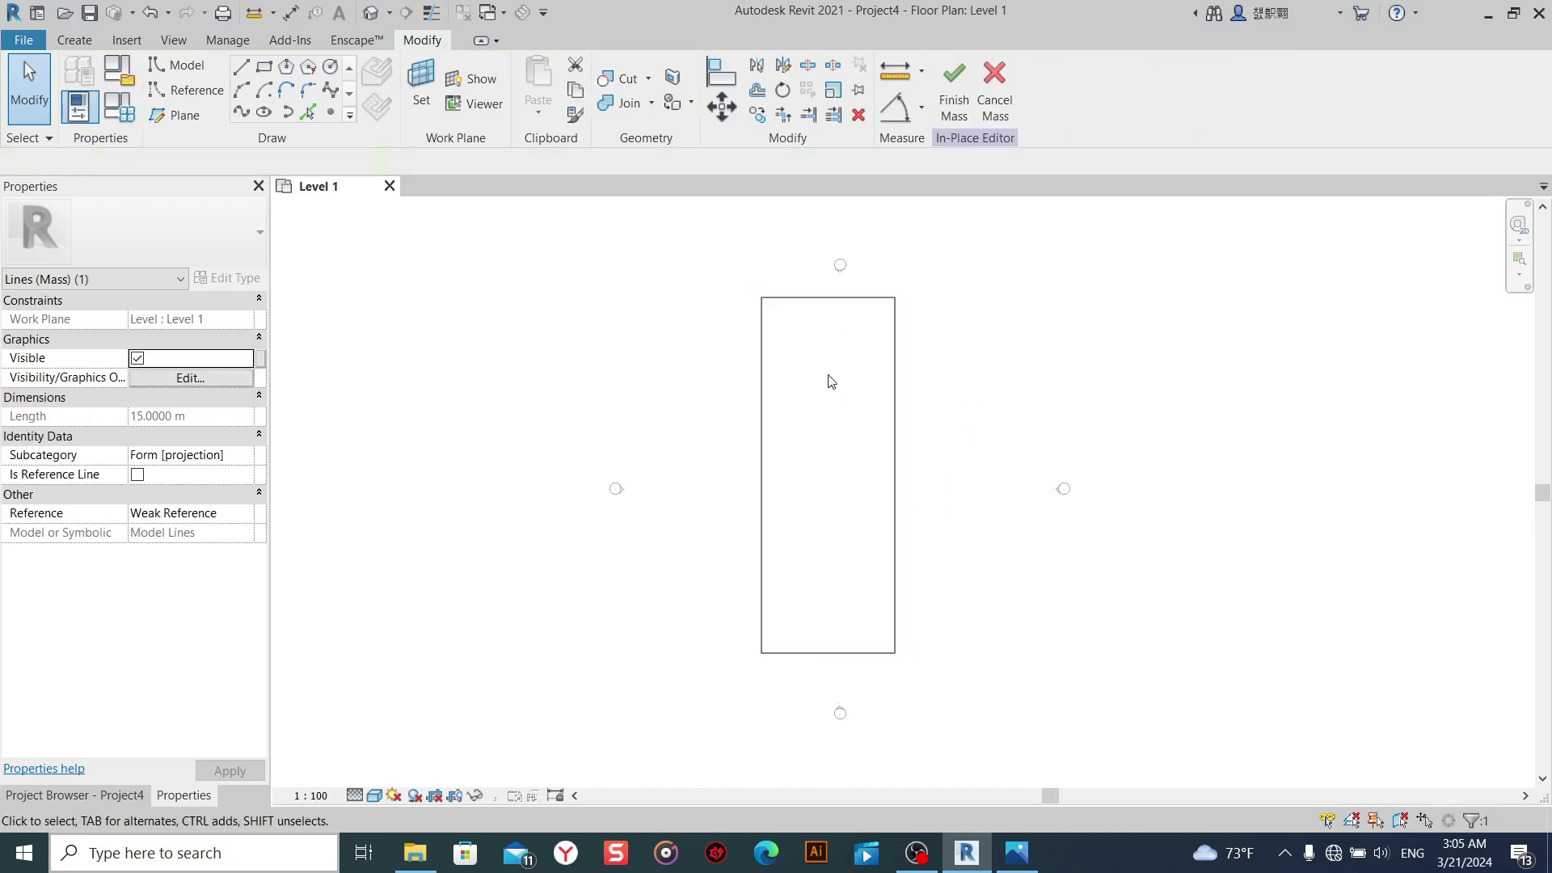
{"action": "left_click", "coordinate": [894, 361]}
{"action": "left_click", "coordinate": [825, 691]}
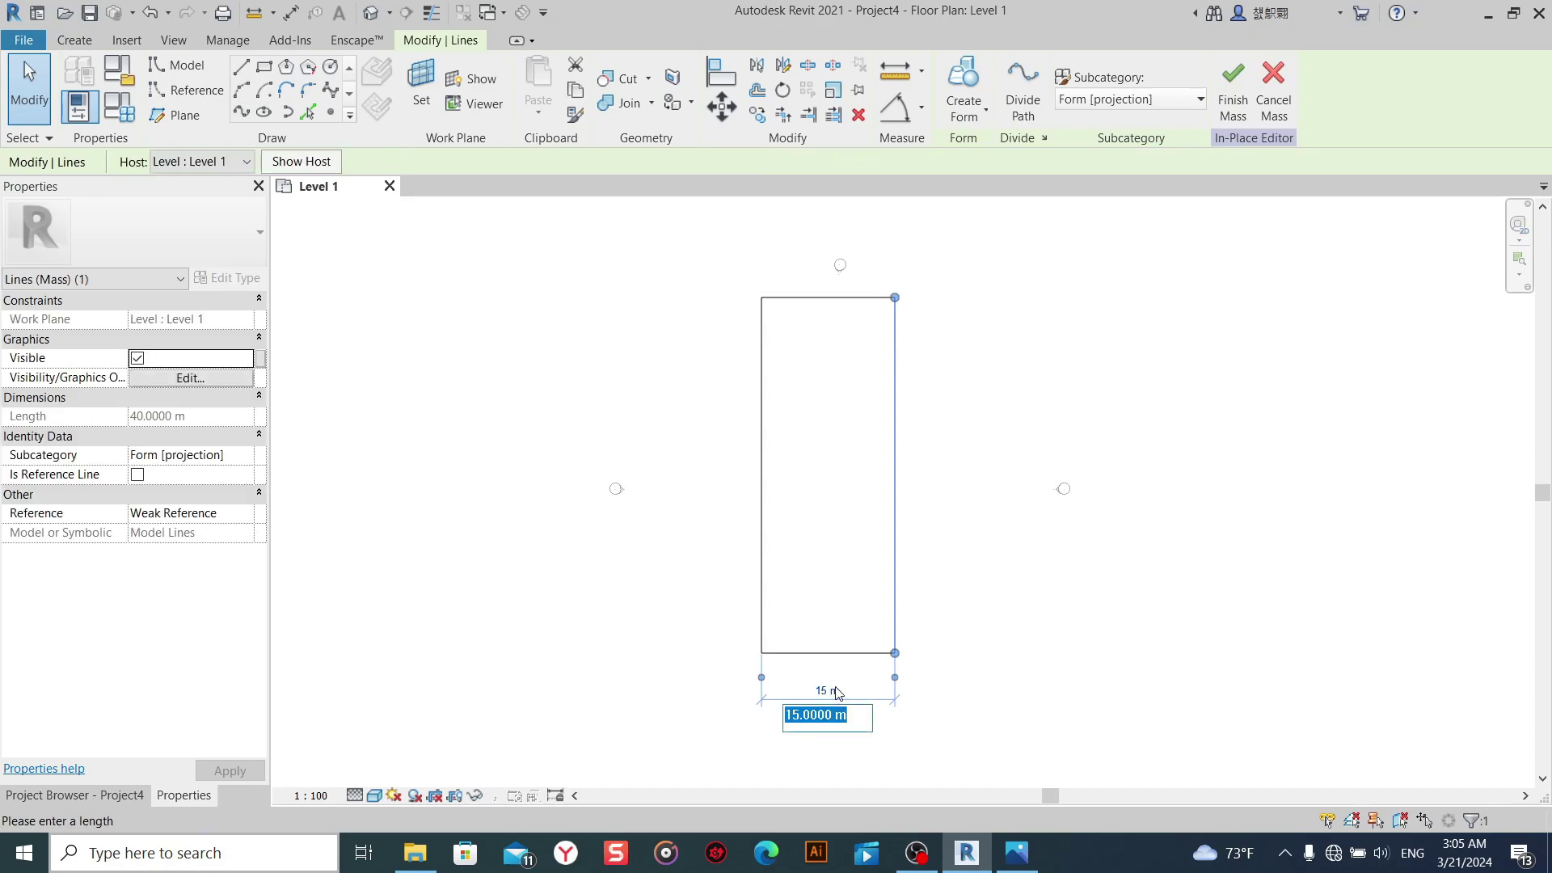
{"action": "type", "text": "18"}
{"action": "key", "text": "Return"}
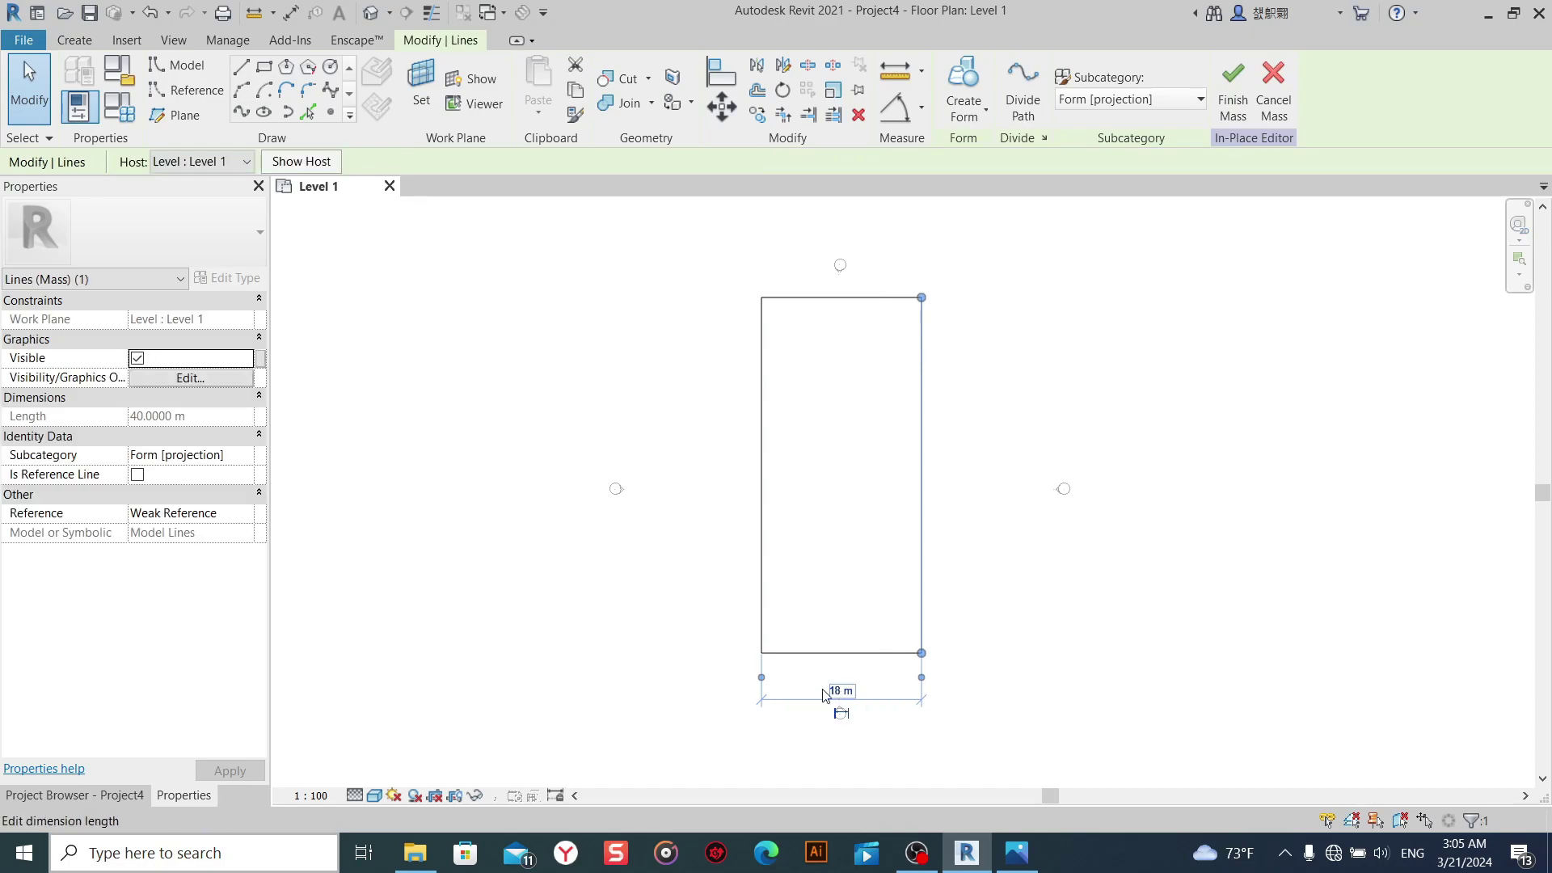
Select the whole rectangle and shift it slightly down into place.
{"action": "left_click", "coordinate": [972, 420]}
{"action": "key", "text": "Tab"}
{"action": "left_click", "coordinate": [865, 300]}
{"action": "left_click_drag", "start_coordinate": [866, 301], "coordinate": [866, 313]}
{"action": "left_click", "coordinate": [997, 347]}
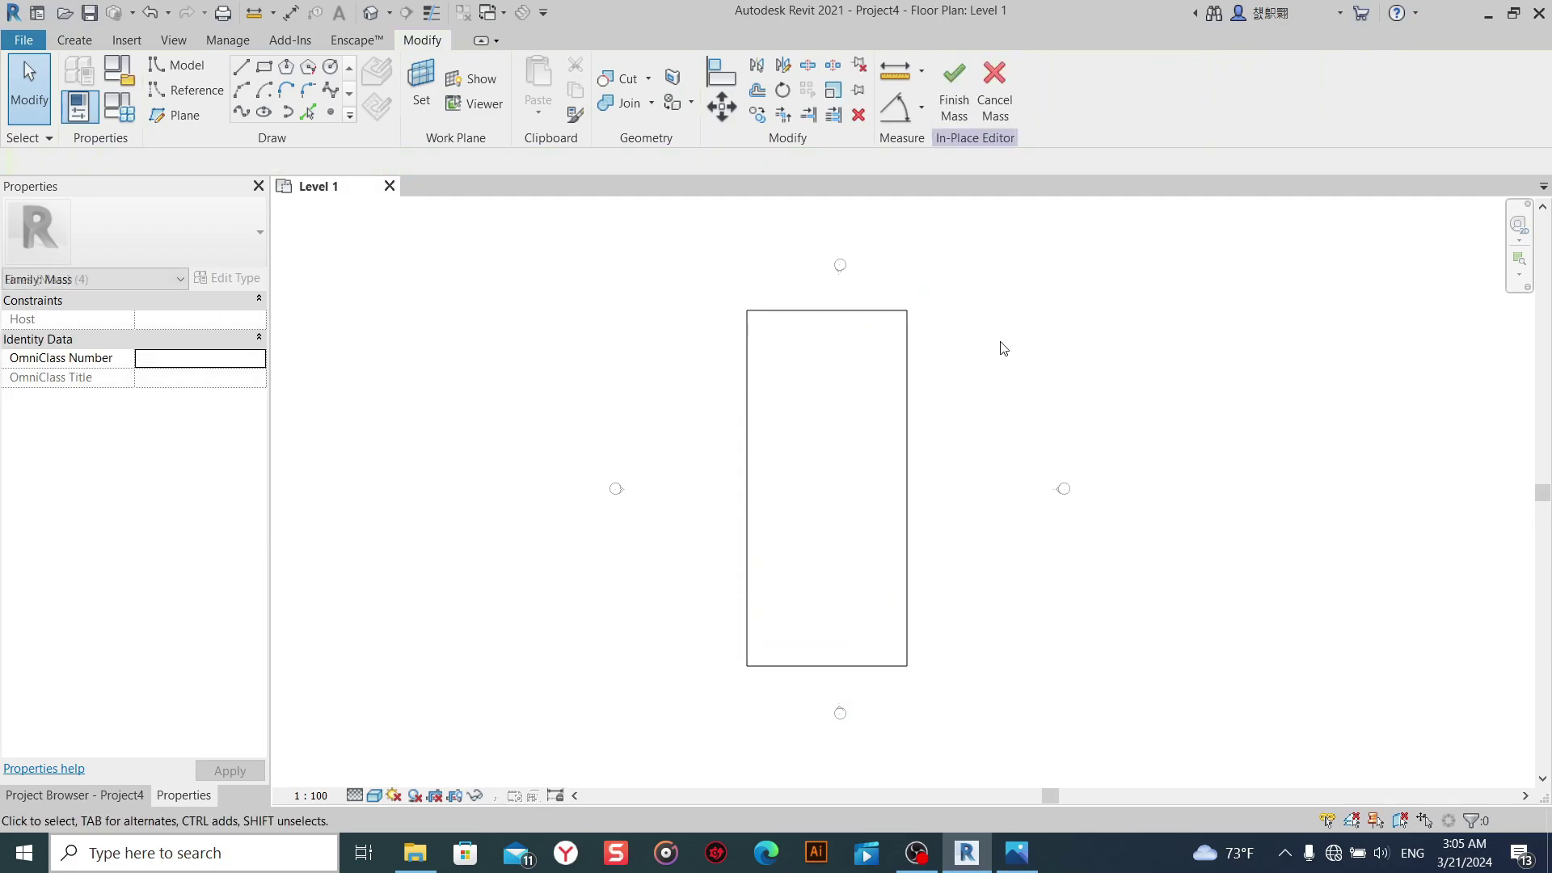
Draw a horizontal reference line across the rectangle's side midpoints.
{"action": "left_click", "coordinate": [215, 97]}
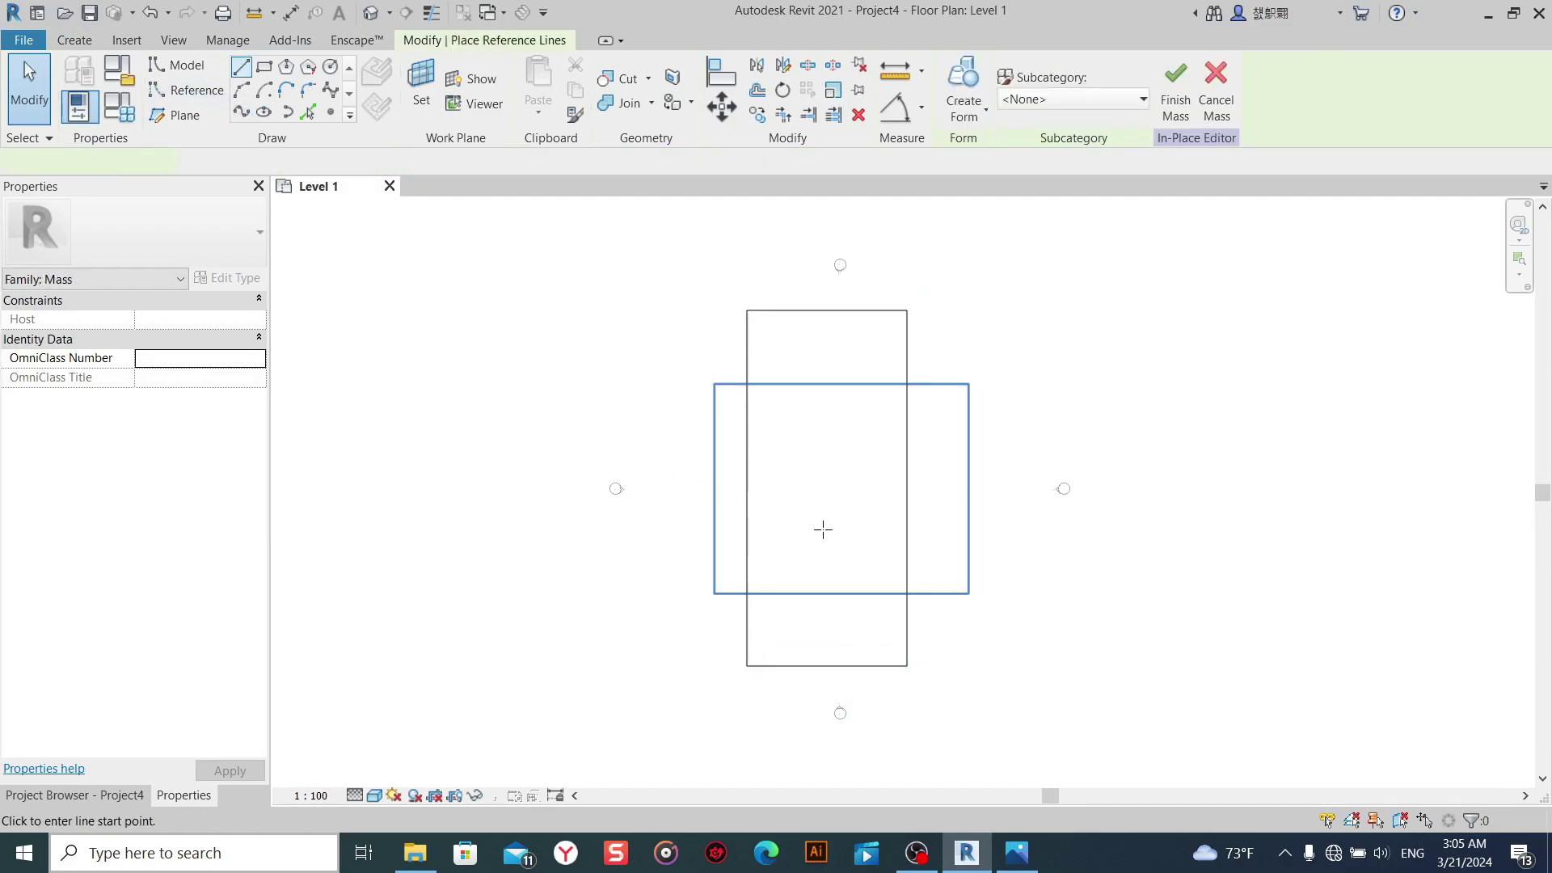
{"action": "left_click", "coordinate": [745, 489]}
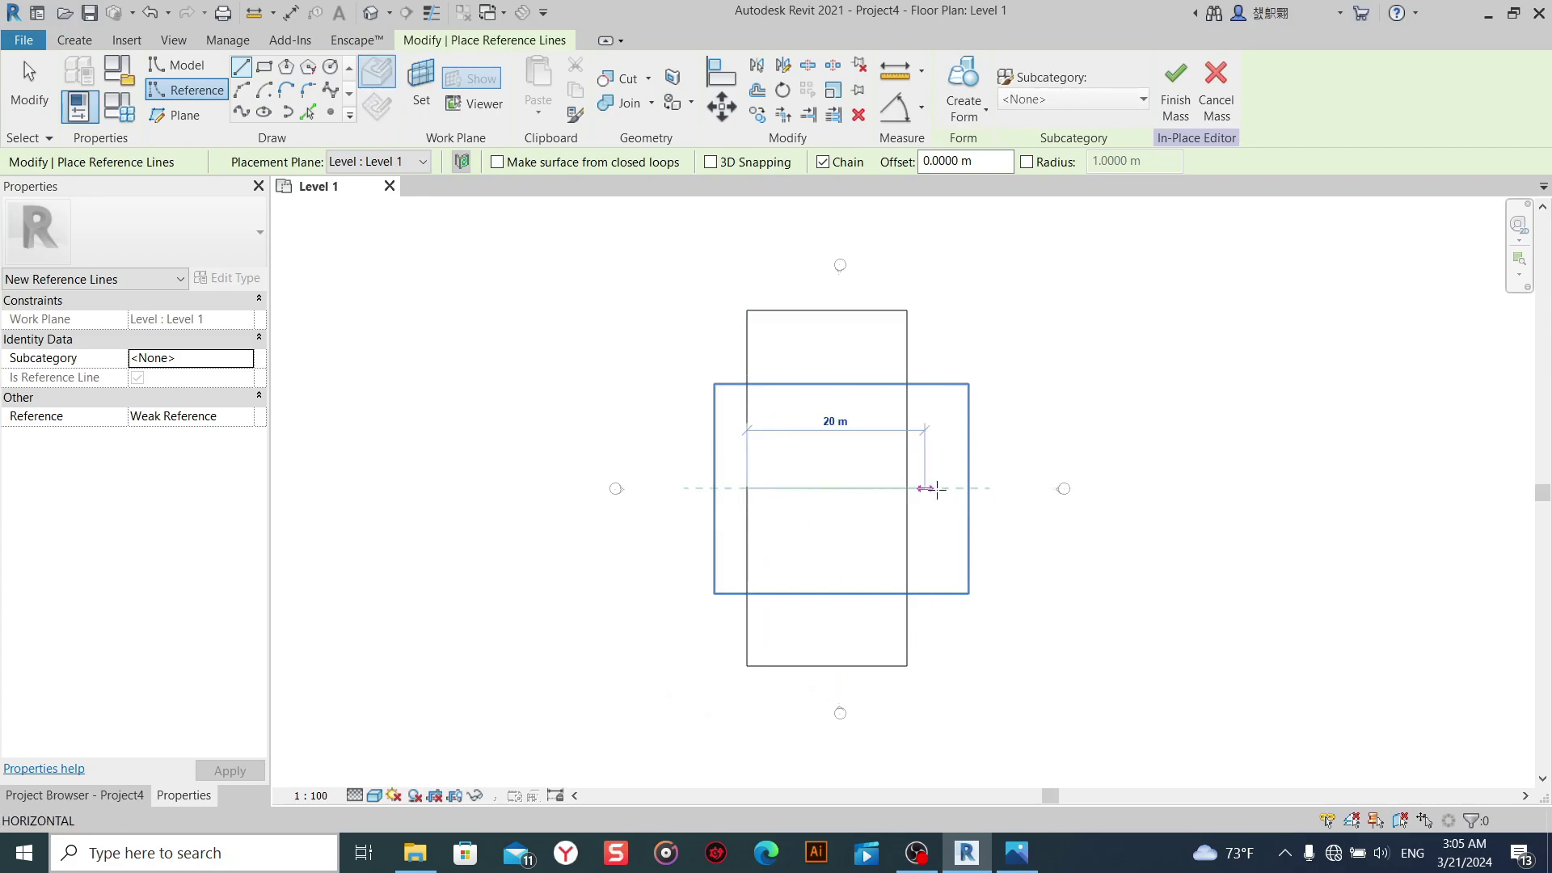
{"action": "left_click", "coordinate": [951, 488]}
{"action": "right_click", "coordinate": [1026, 406]}
{"action": "left_click", "coordinate": [1081, 417]}
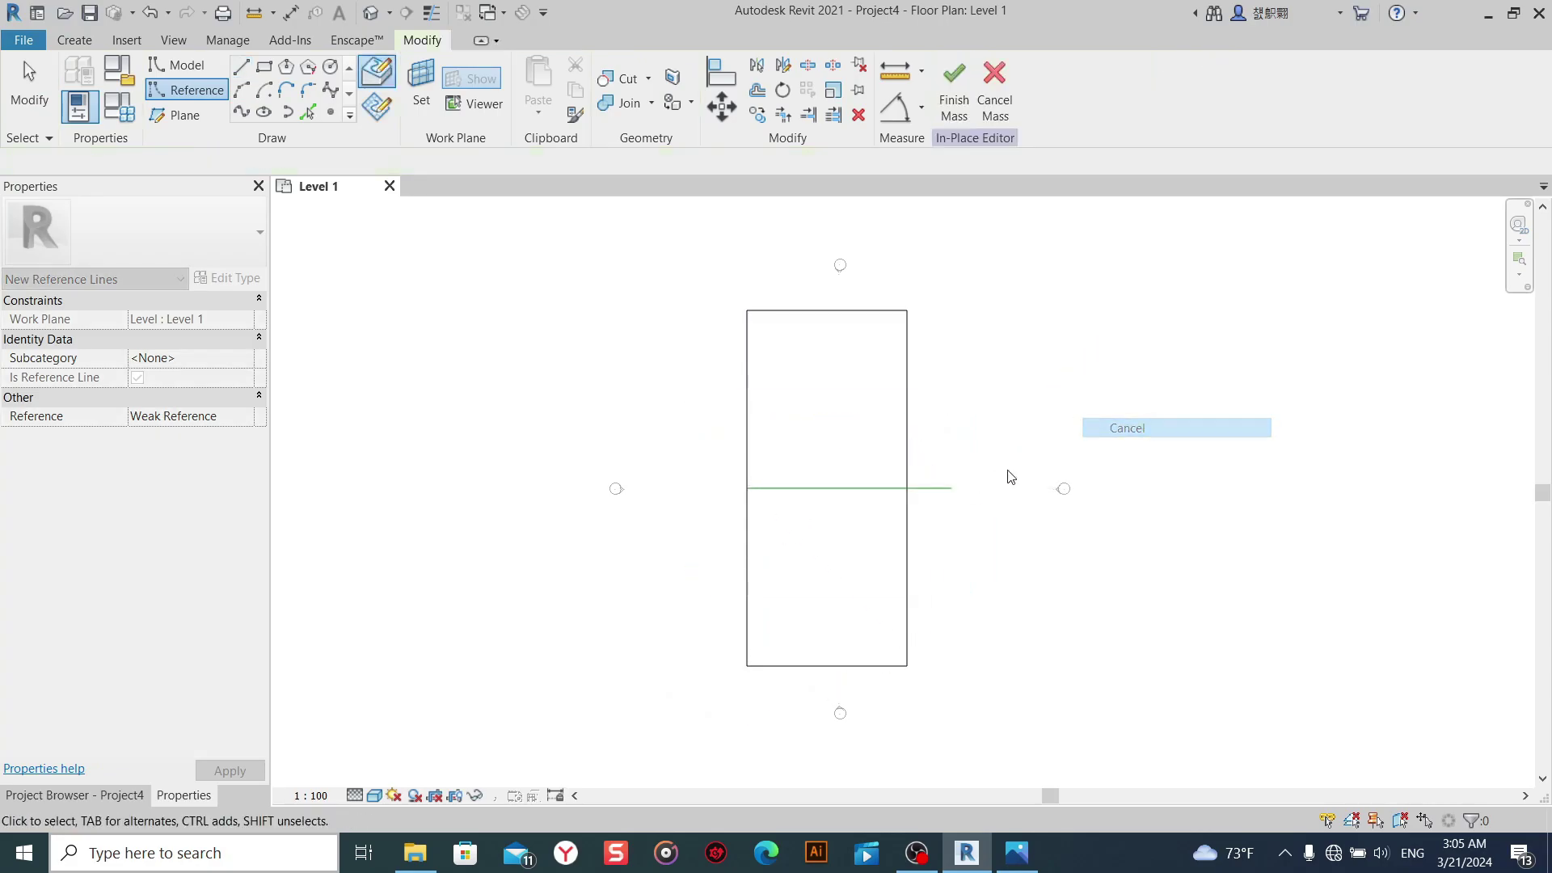
Extend the reference line to about 30 m so it overhangs both sides.
{"action": "left_click", "coordinate": [1083, 417]}
{"action": "left_click", "coordinate": [933, 489]}
{"action": "left_click_drag", "start_coordinate": [715, 489], "coordinate": [701, 488]}
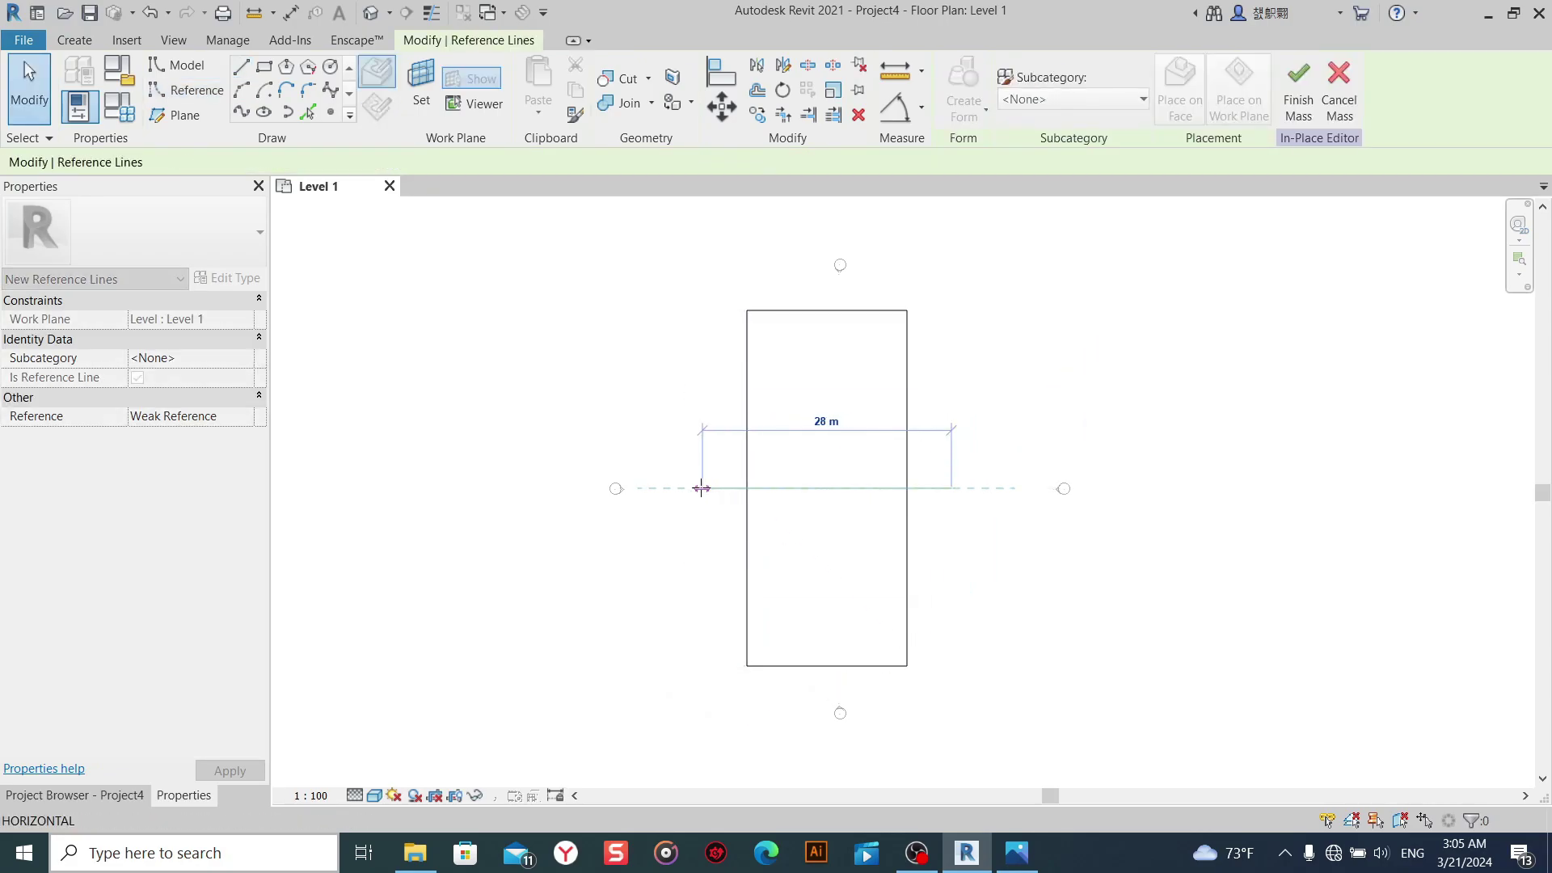
{"action": "left_click_drag", "start_coordinate": [957, 488], "coordinate": [960, 489]}
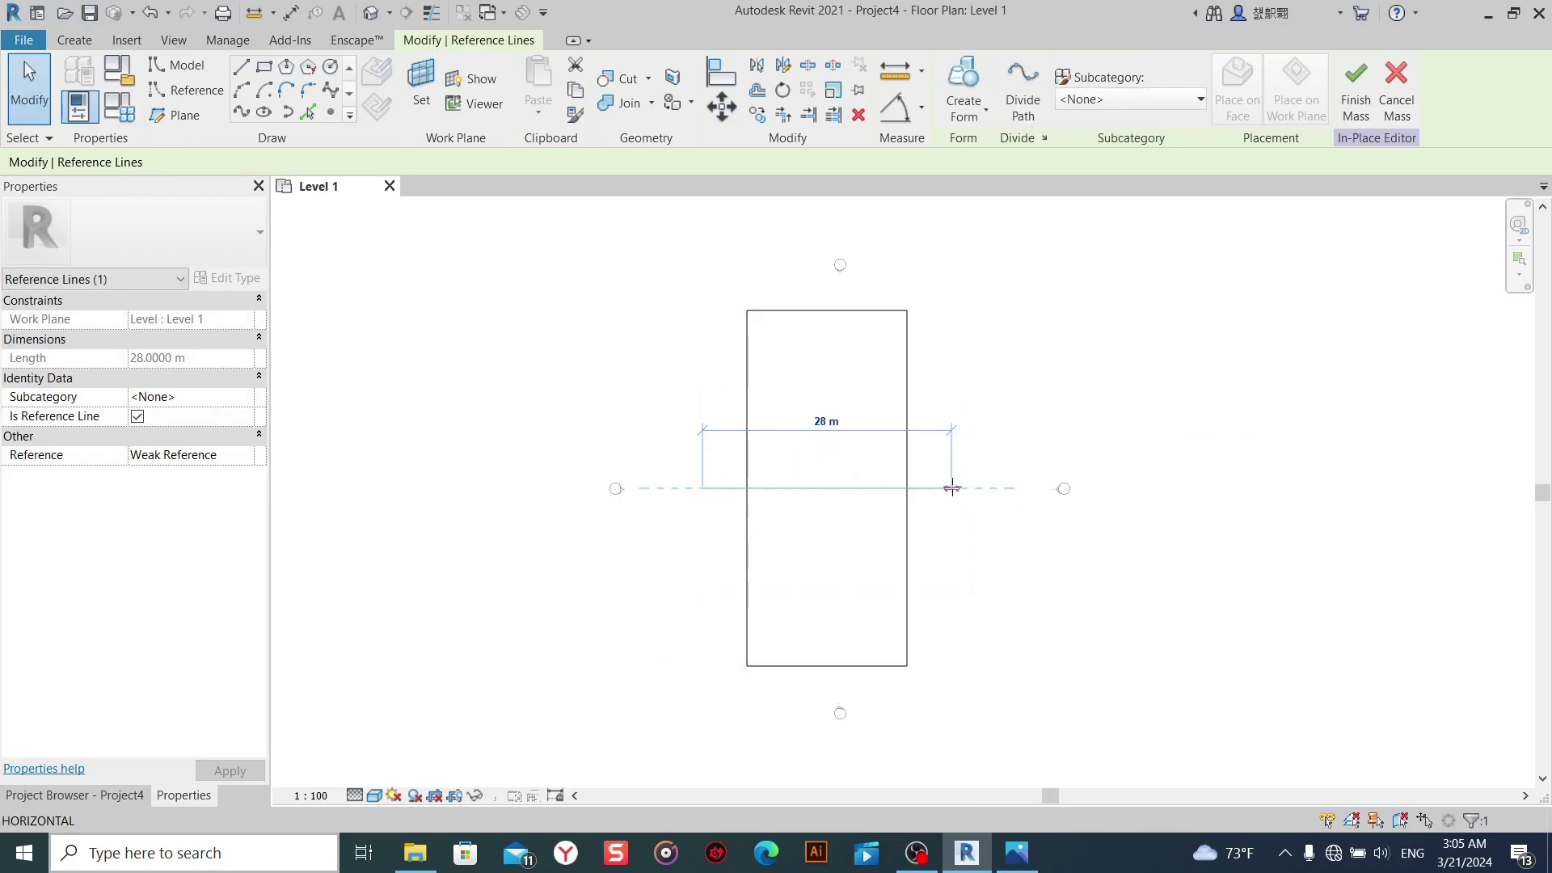
{"action": "left_click", "coordinate": [866, 555]}
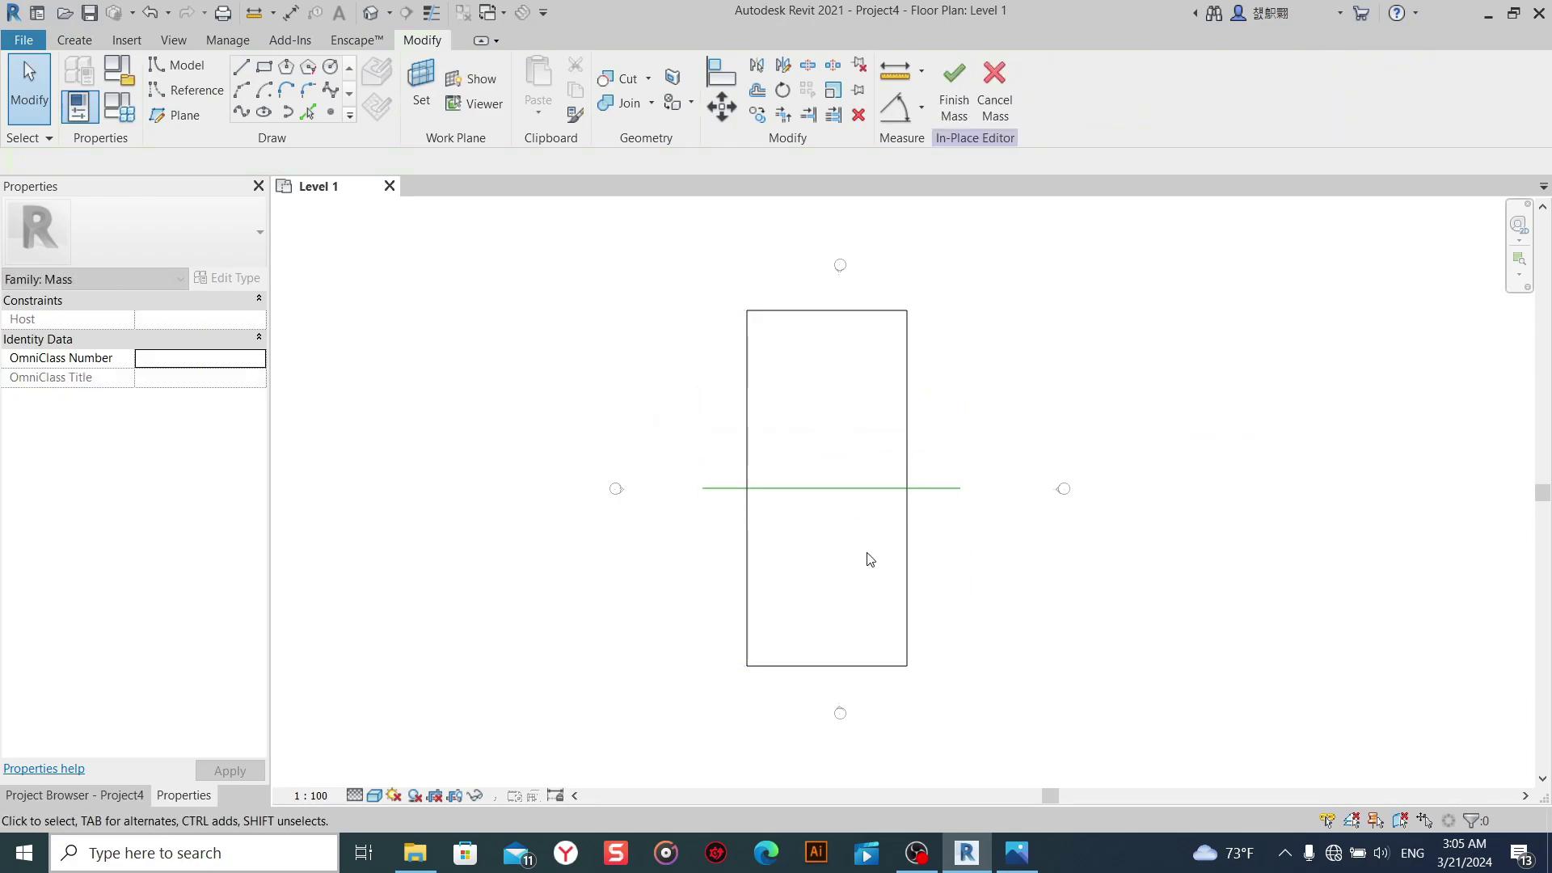
{"action": "left_click", "coordinate": [702, 488]}
{"action": "left_click_drag", "start_coordinate": [703, 488], "coordinate": [694, 488]}
{"action": "left_click", "coordinate": [1007, 344]}
{"action": "scroll", "coordinate": [967, 475], "scroll_direction": "up", "scroll_amount": 1}
{"action": "middle_click_drag", "start_coordinate": [967, 475], "coordinate": [977, 460]}
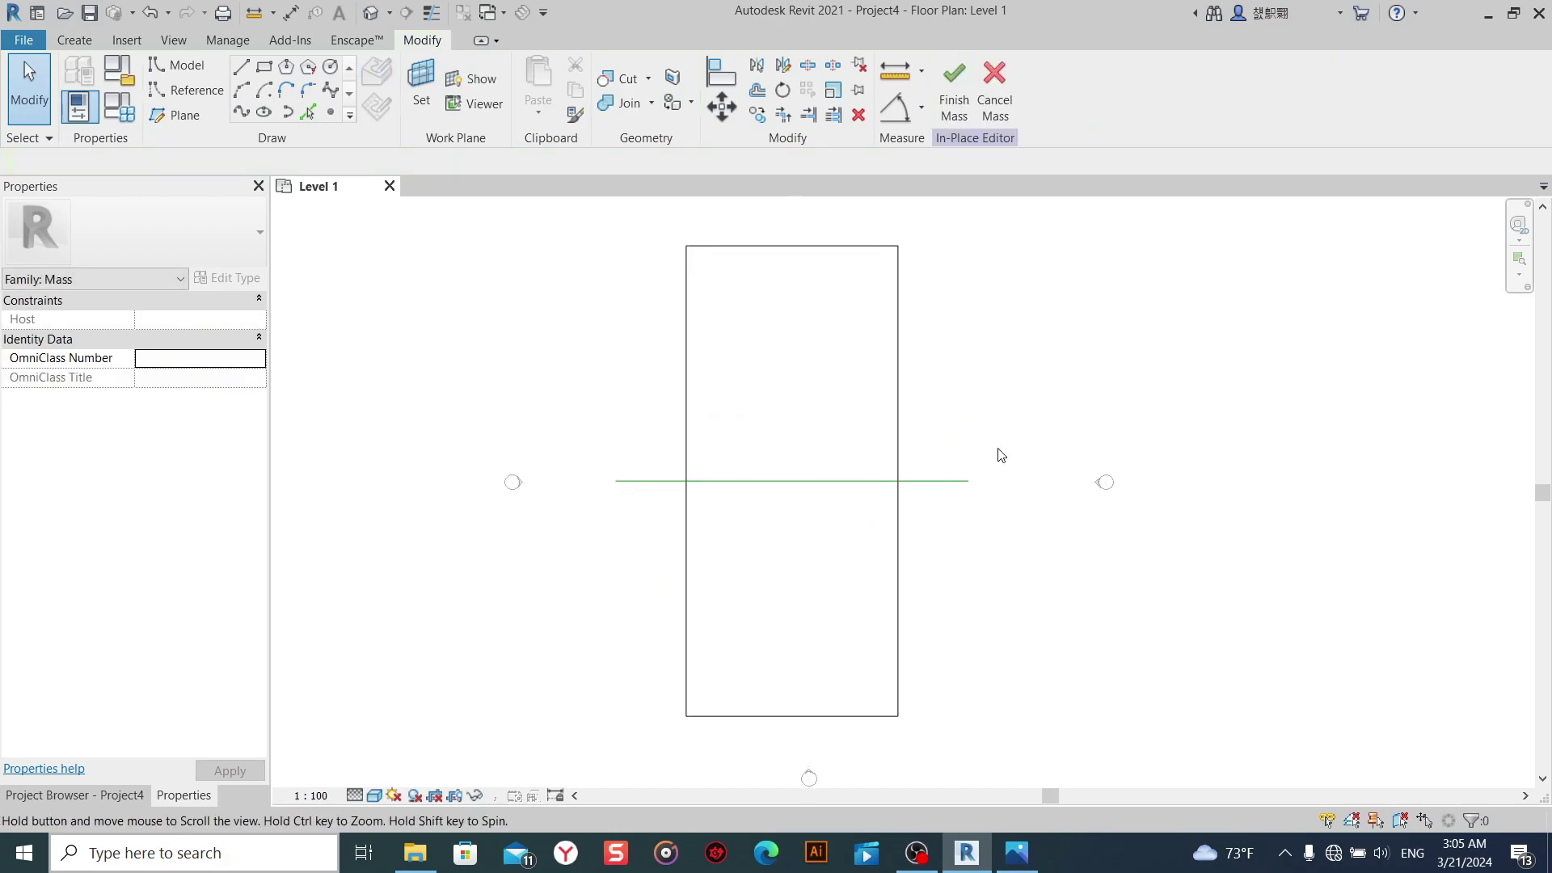
Add model lines offset 1.5 m inside both long edges of the rectangle.
{"action": "left_click", "coordinate": [257, 77]}
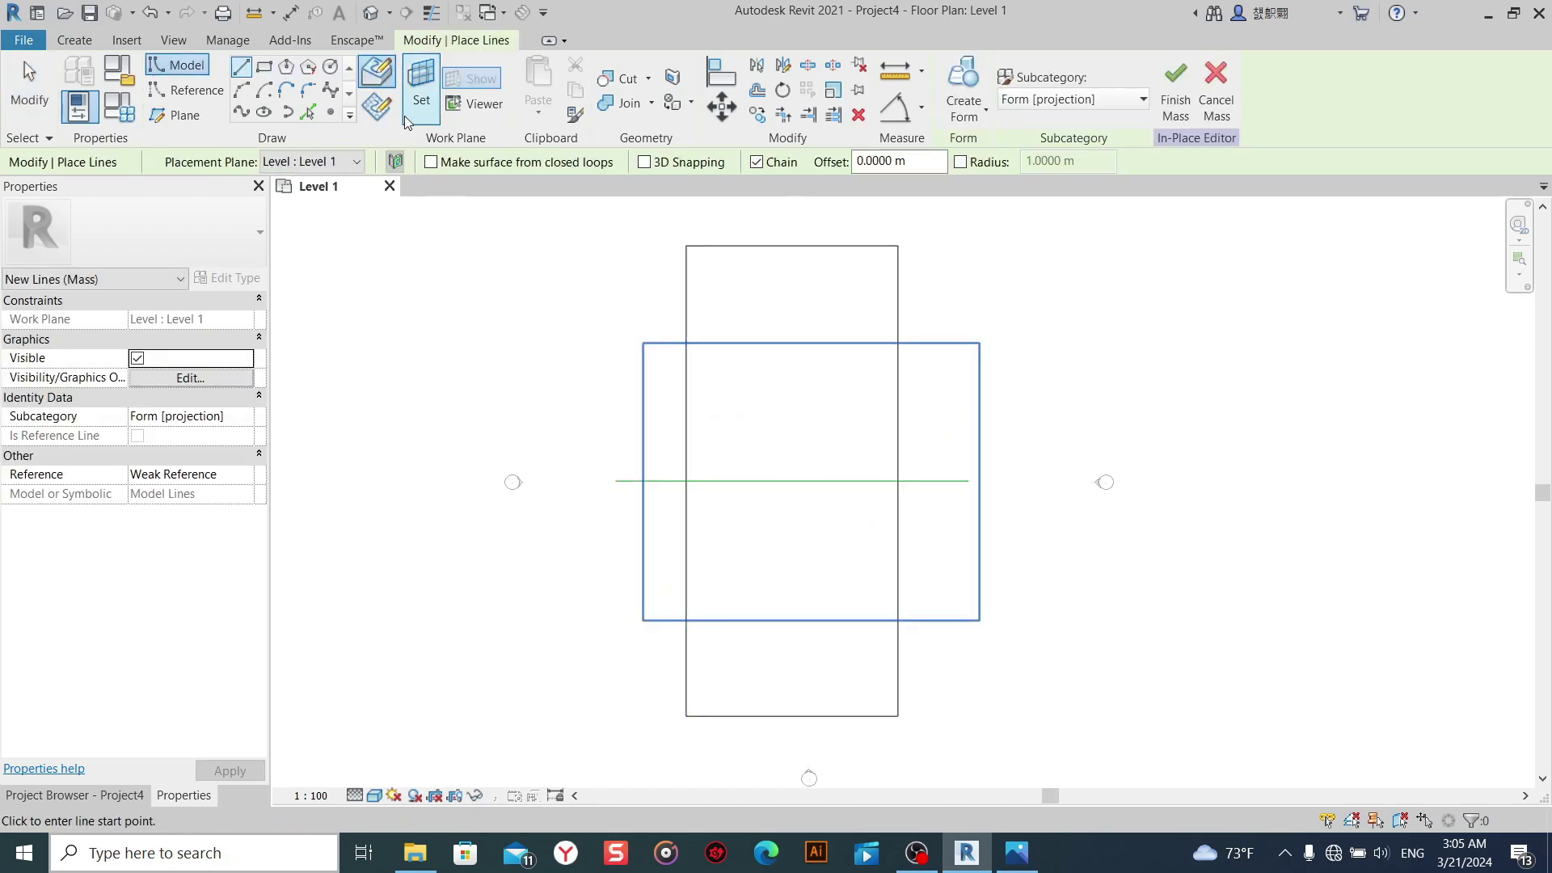
{"action": "left_click", "coordinate": [307, 113]}
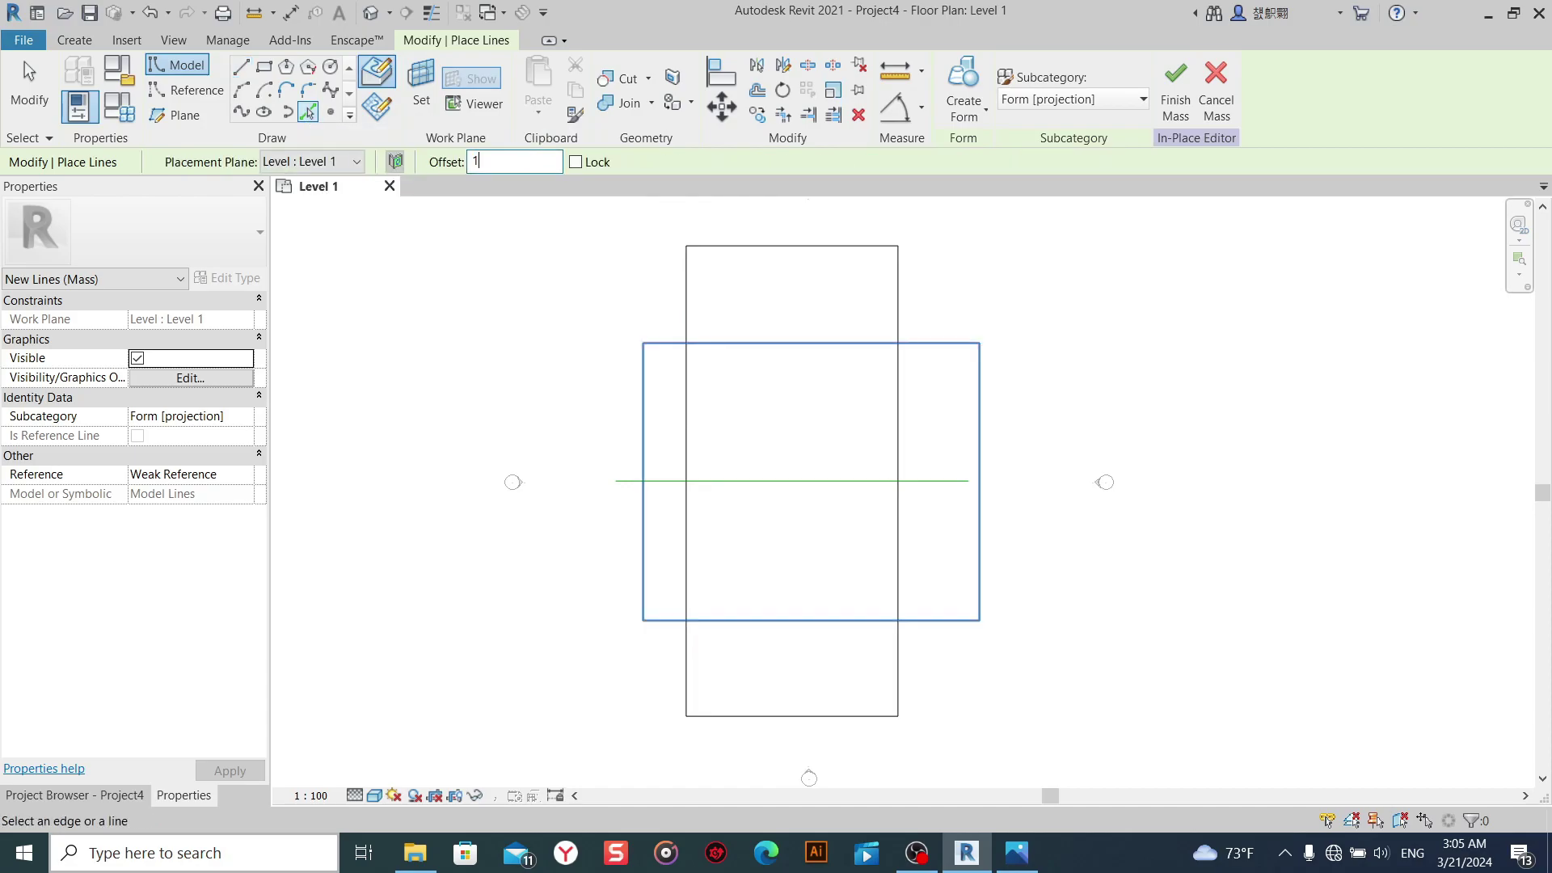
{"action": "left_click", "coordinate": [695, 406]}
{"action": "left_click", "coordinate": [896, 409]}
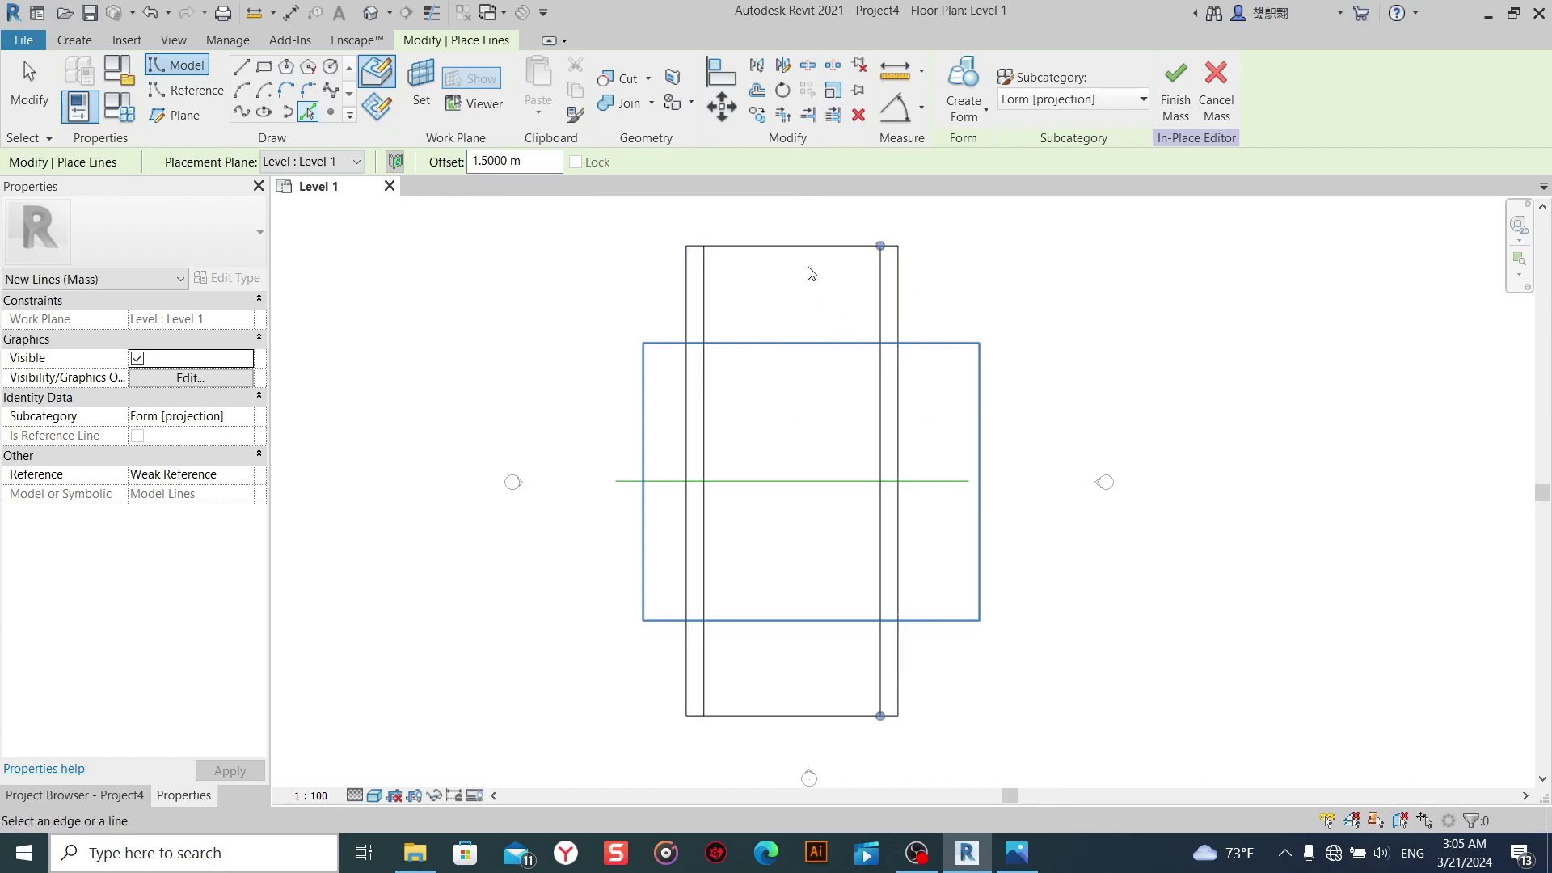
Cancel and delete a misplaced slanted middle line.
{"action": "left_click", "coordinate": [241, 66]}
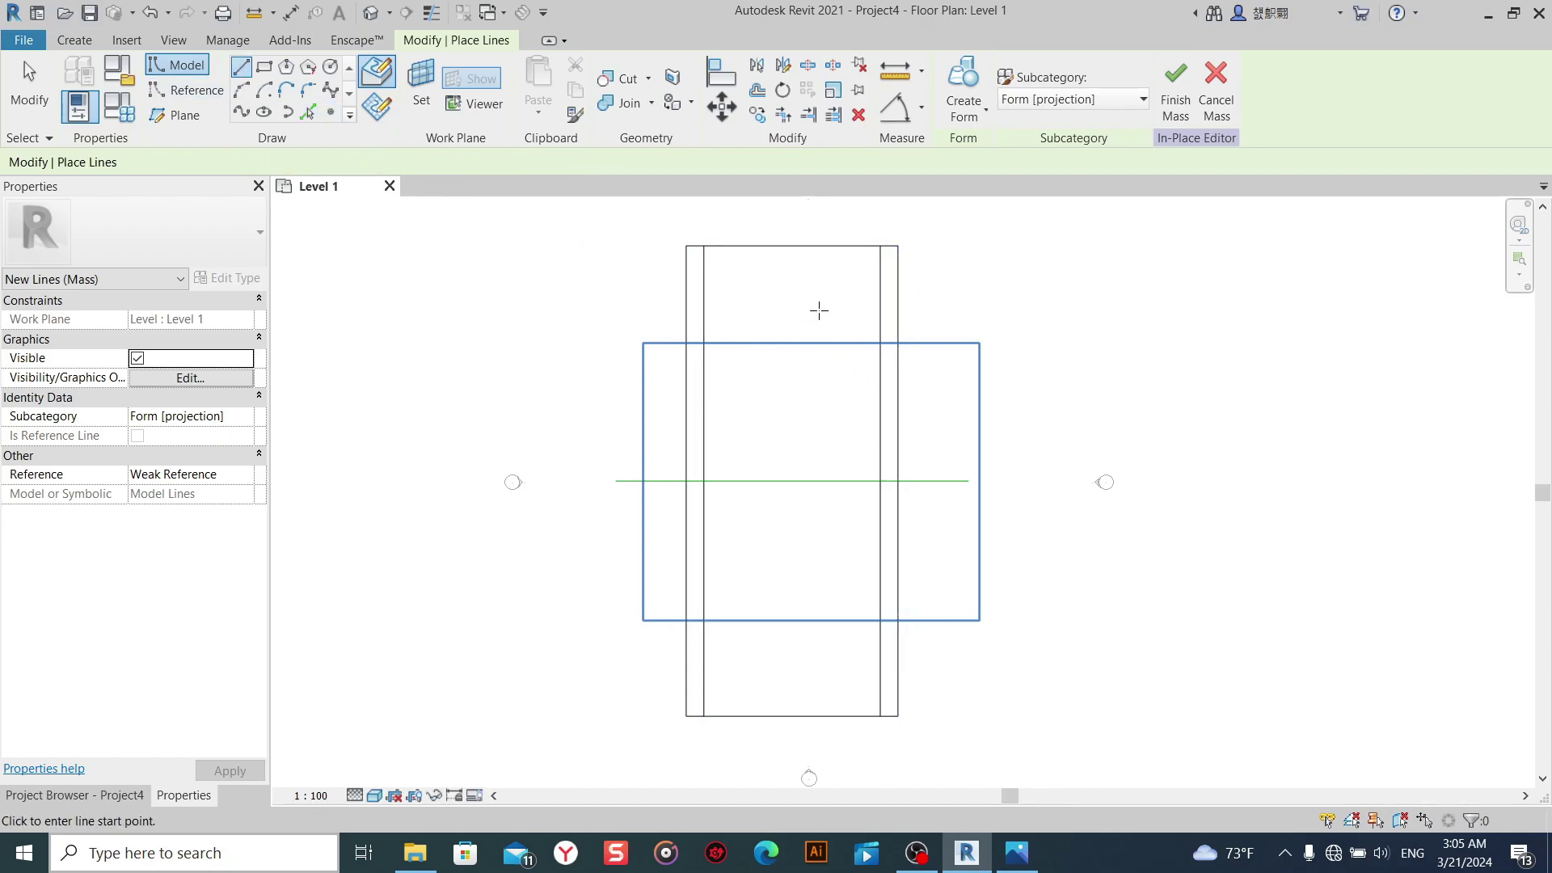
{"action": "left_click", "coordinate": [792, 246]}
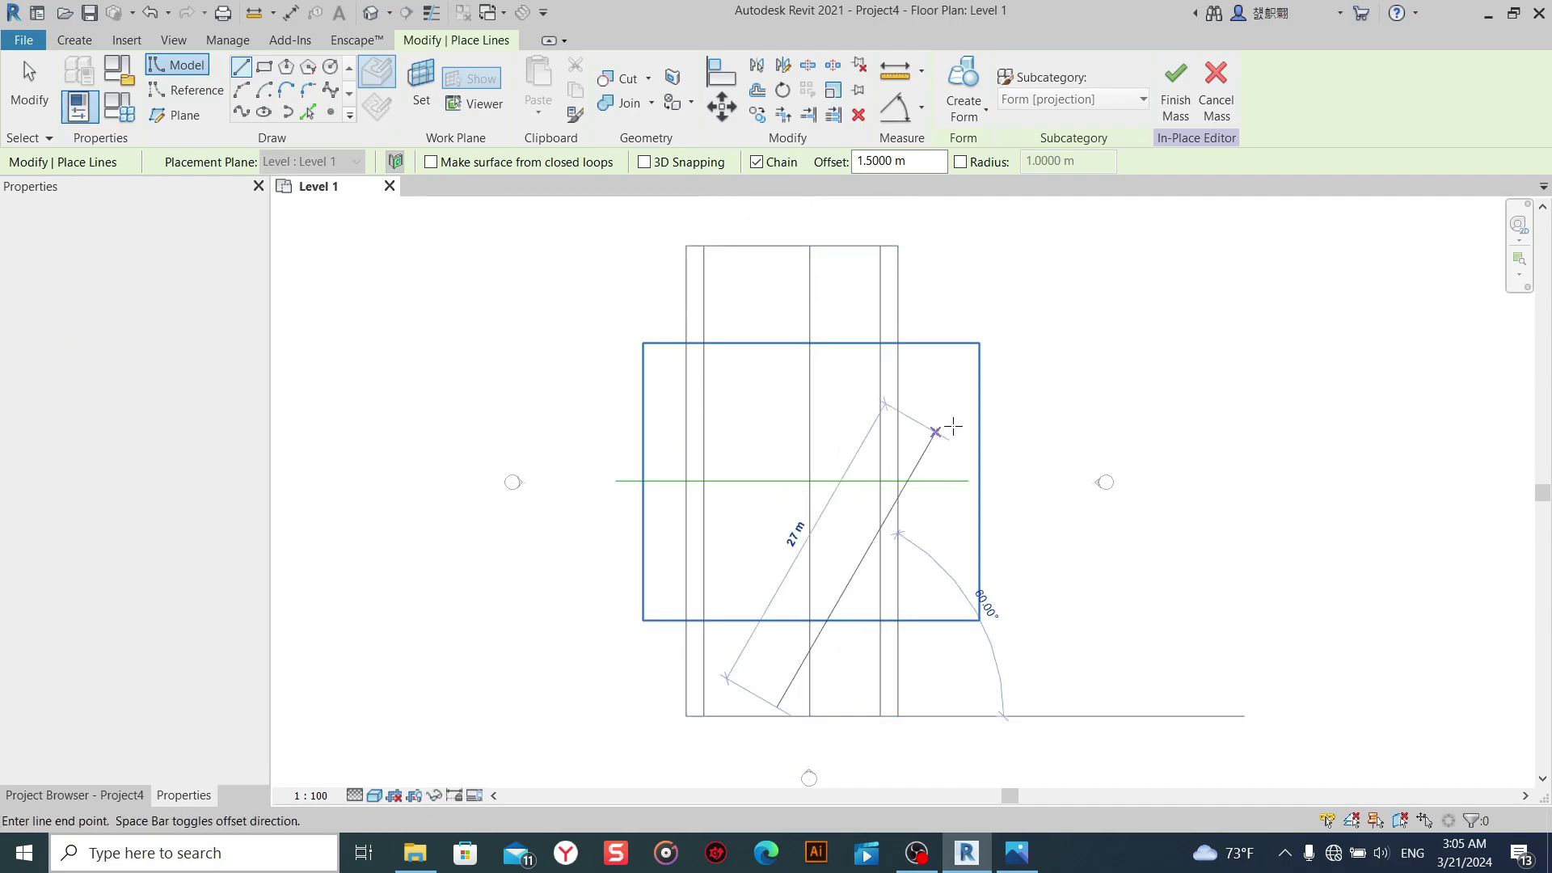
{"action": "right_click", "coordinate": [1041, 329]}
{"action": "left_click", "coordinate": [1054, 340]}
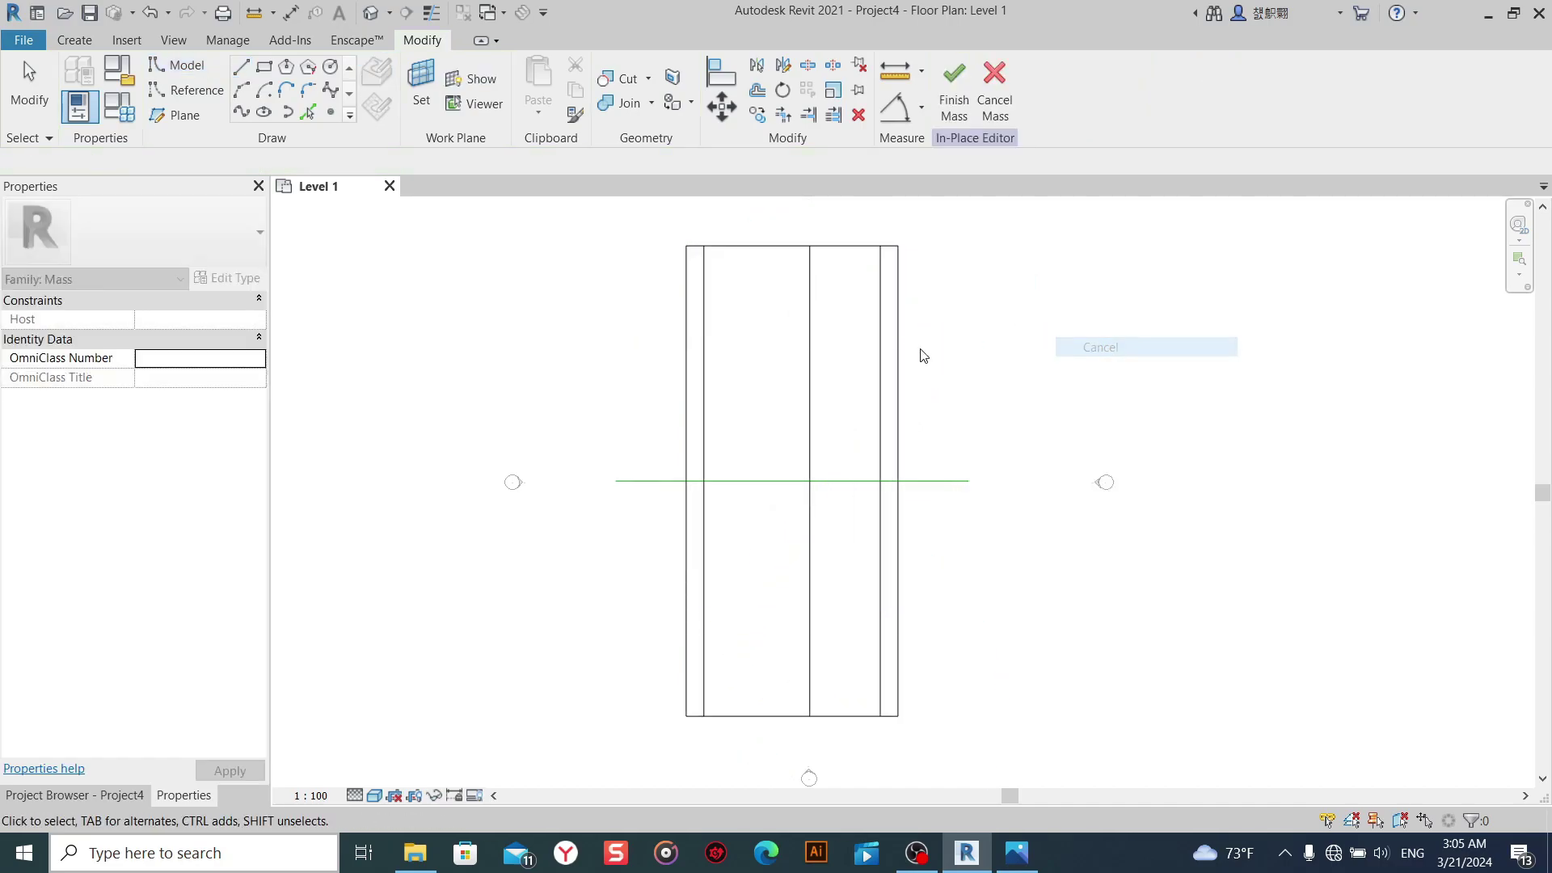
{"action": "left_click", "coordinate": [810, 329]}
{"action": "left_click", "coordinate": [860, 118]}
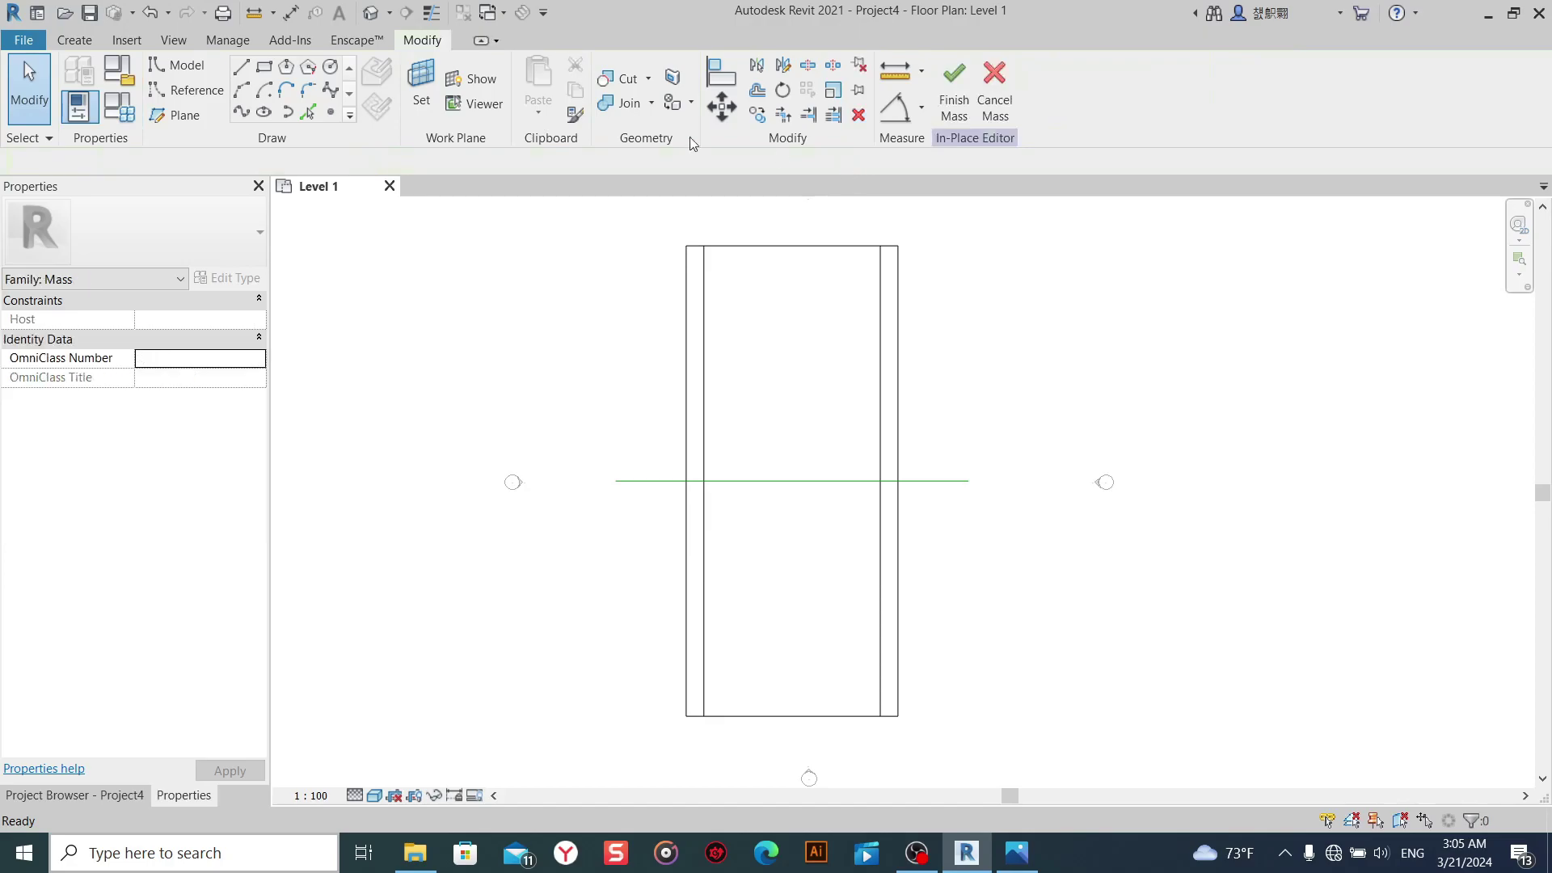
Draw a vertical centre line from the top edge midpoint to the bottom edge.
{"action": "left_click", "coordinate": [239, 72]}
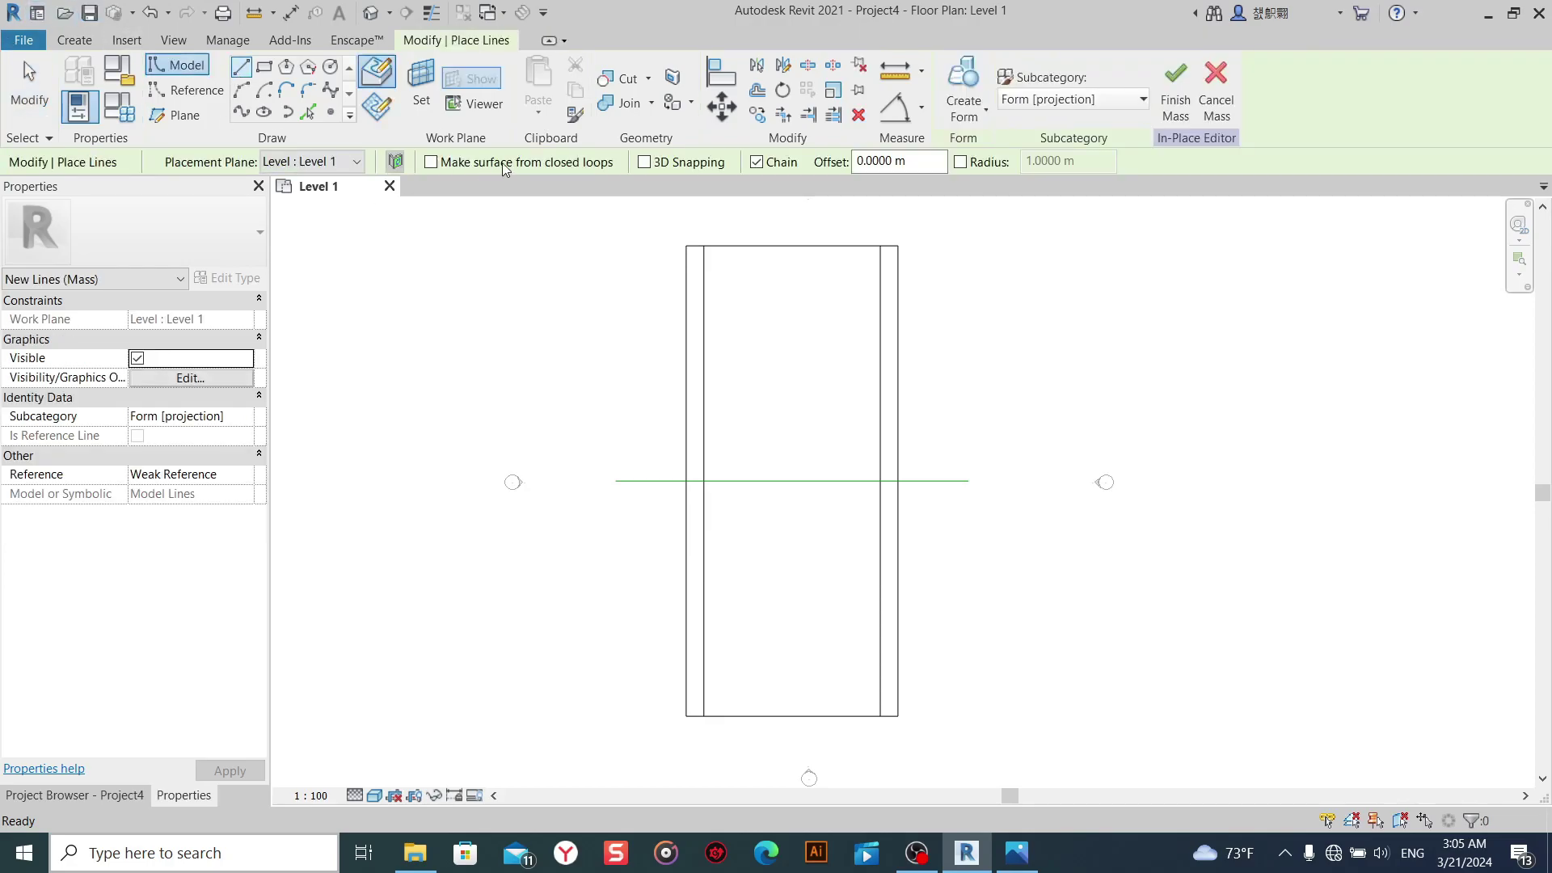
{"action": "left_click", "coordinate": [792, 246]}
{"action": "left_click", "coordinate": [792, 716]}
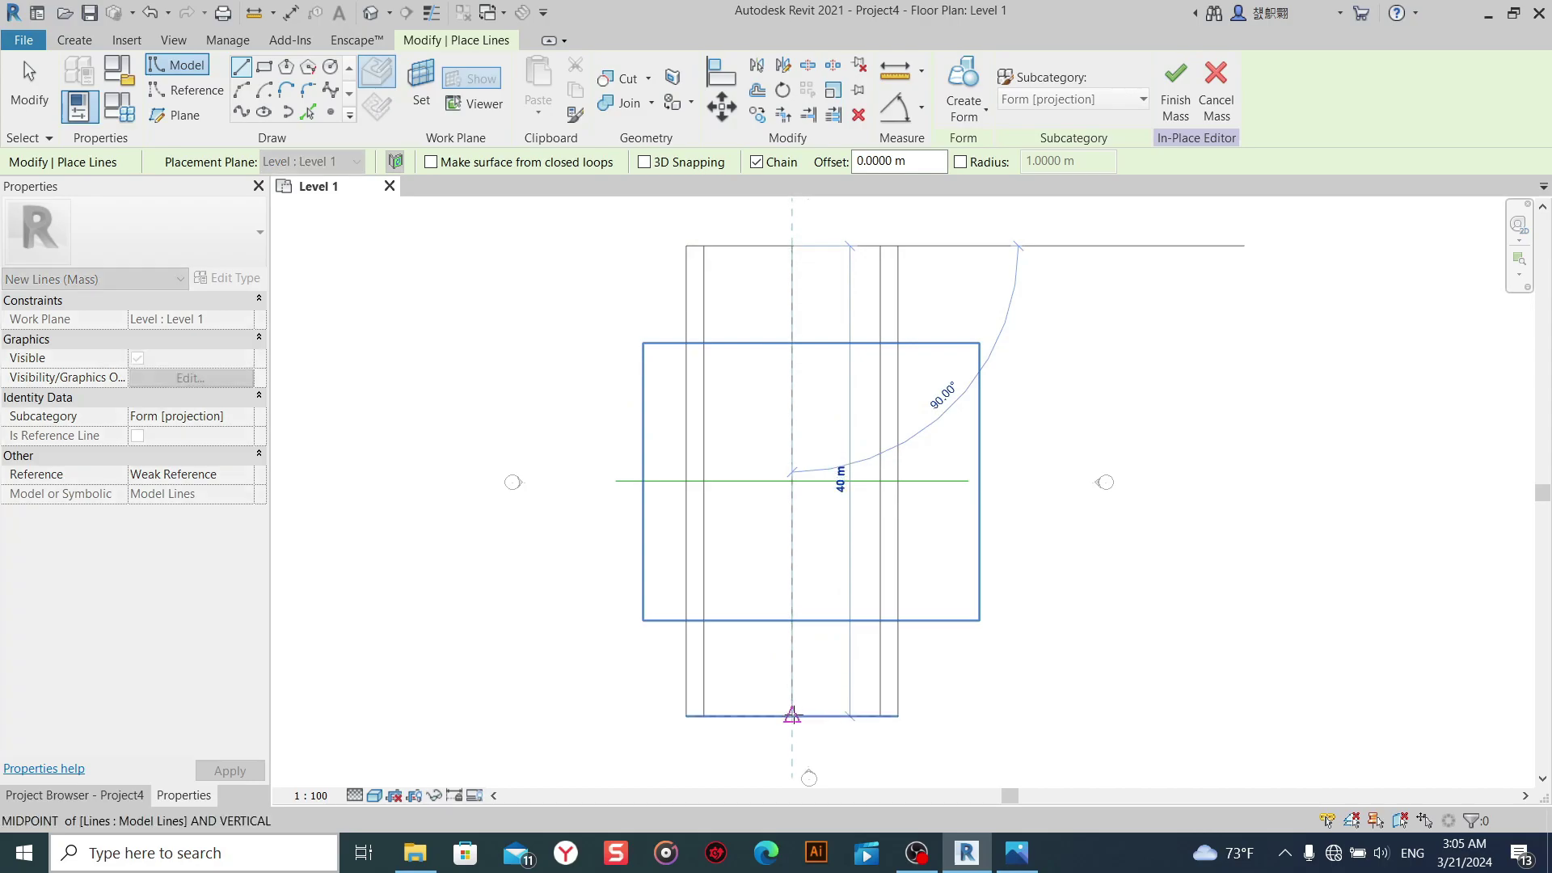
{"action": "right_click", "coordinate": [976, 369]}
{"action": "left_click", "coordinate": [1043, 374]}
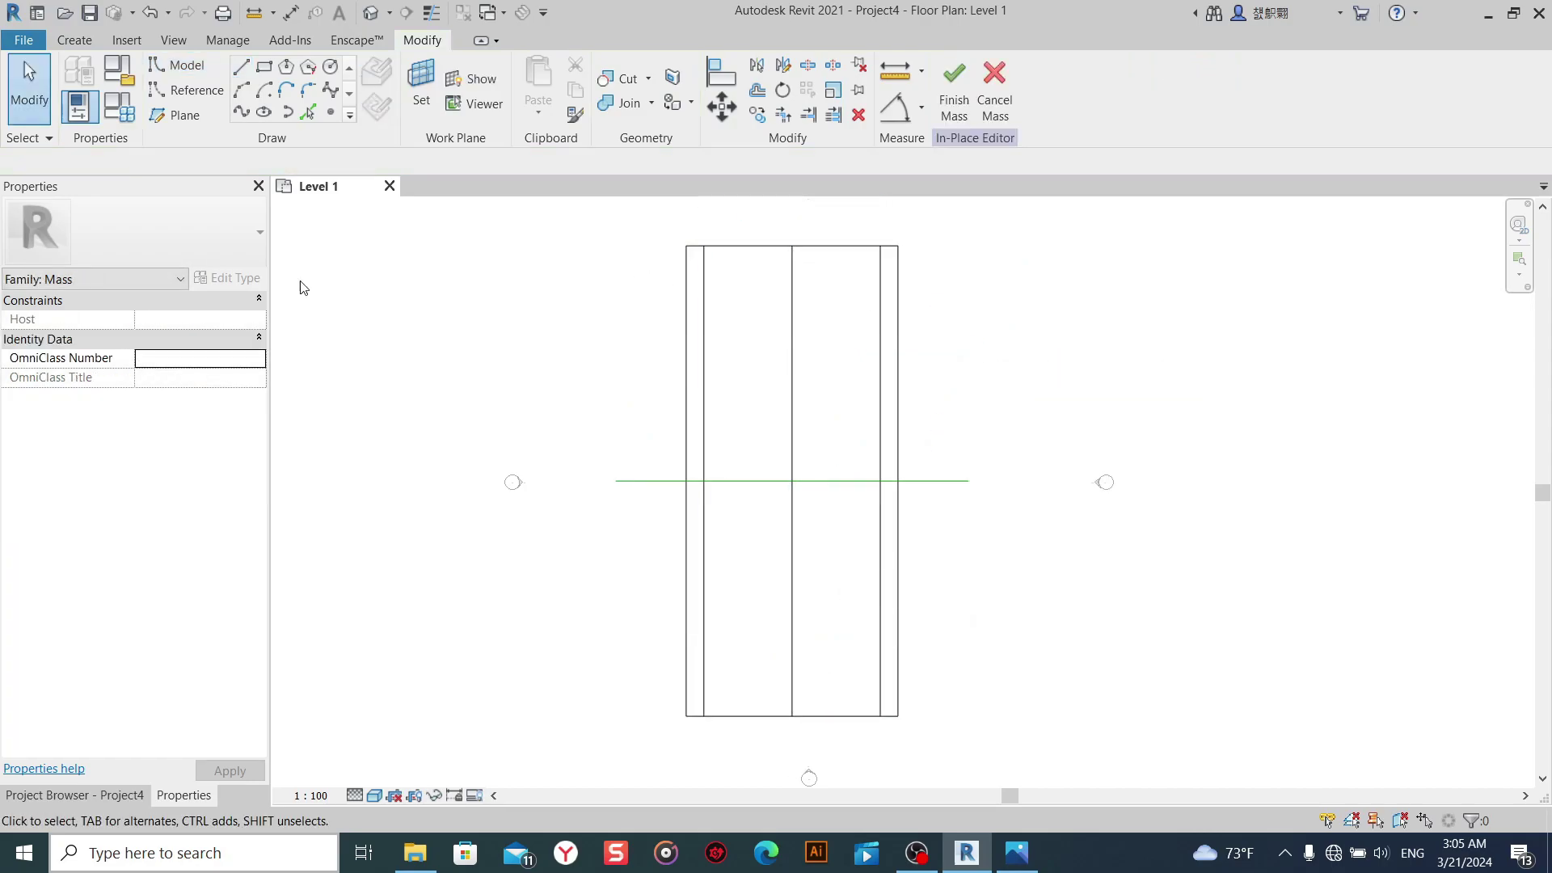
{"action": "left_click", "coordinate": [241, 112]}
Place spline points at the five crossings of the vertical lines with the reference line.
{"action": "scroll", "coordinate": [804, 473], "scroll_direction": "up", "scroll_amount": 2}
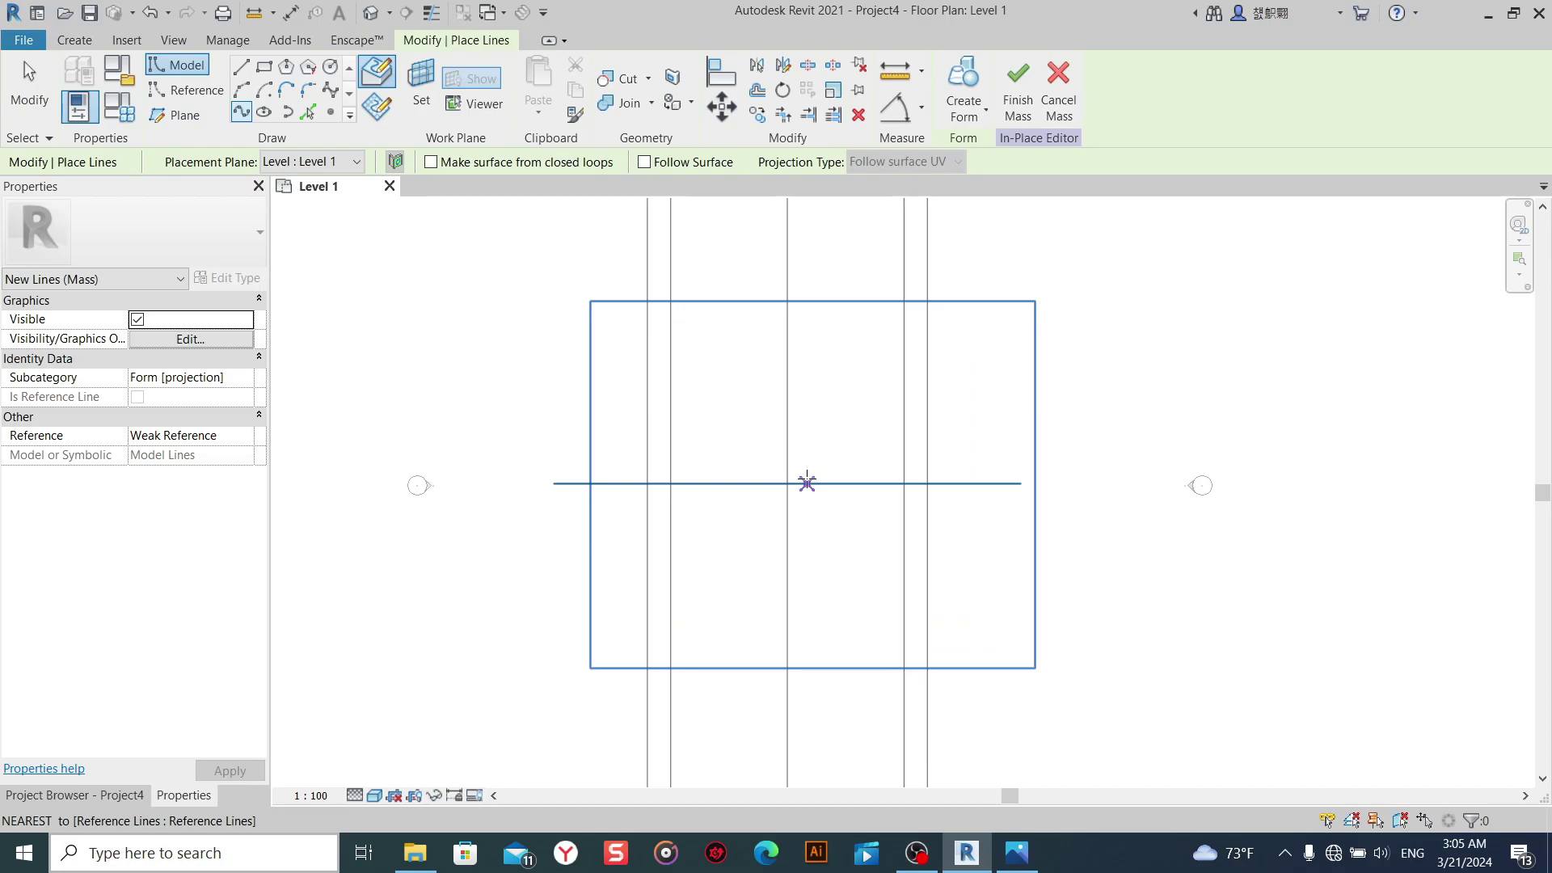
{"action": "left_click", "coordinate": [647, 483]}
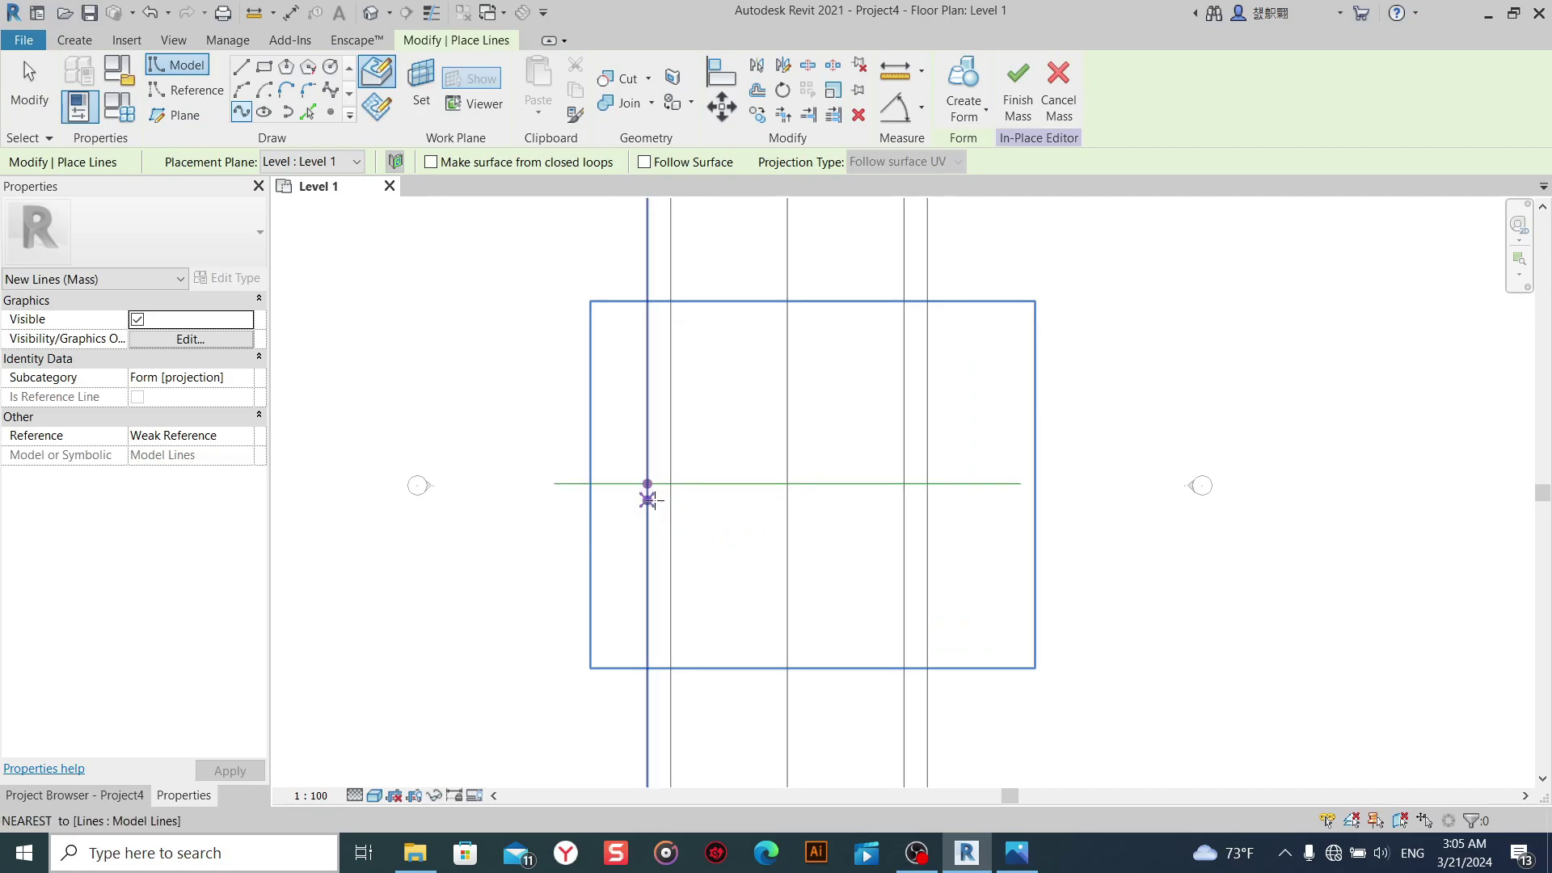
{"action": "left_click", "coordinate": [787, 484]}
{"action": "left_click", "coordinate": [903, 483]}
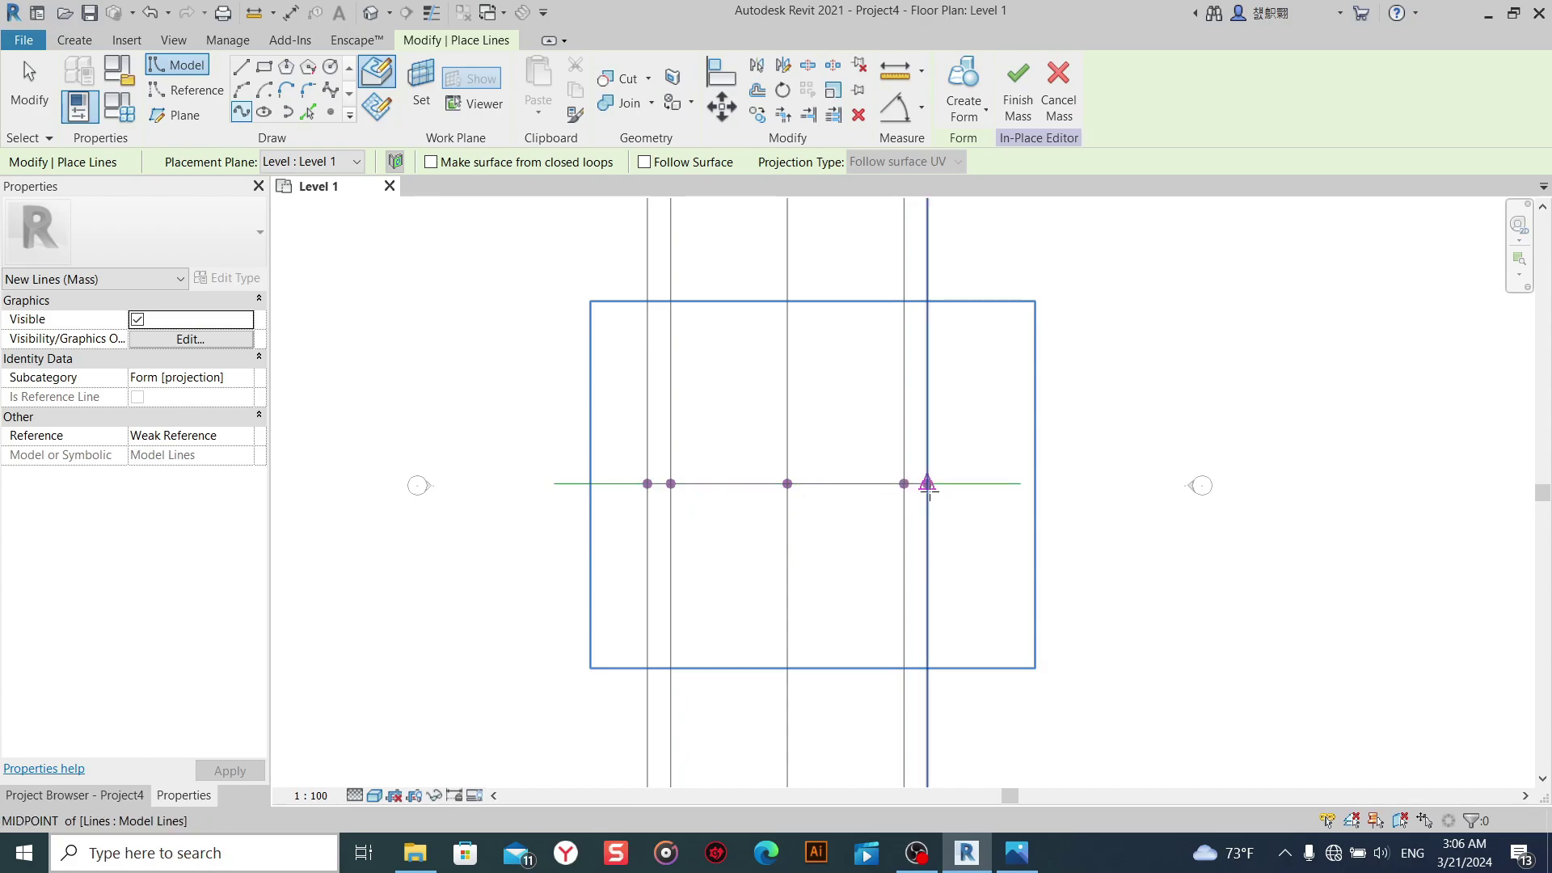
{"action": "right_click", "coordinate": [1052, 401]}
Select the row of spline points and start a multiple move from the centre point.
{"action": "left_click", "coordinate": [1118, 412]}
{"action": "scroll", "coordinate": [1022, 467], "scroll_direction": "down", "scroll_amount": 2}
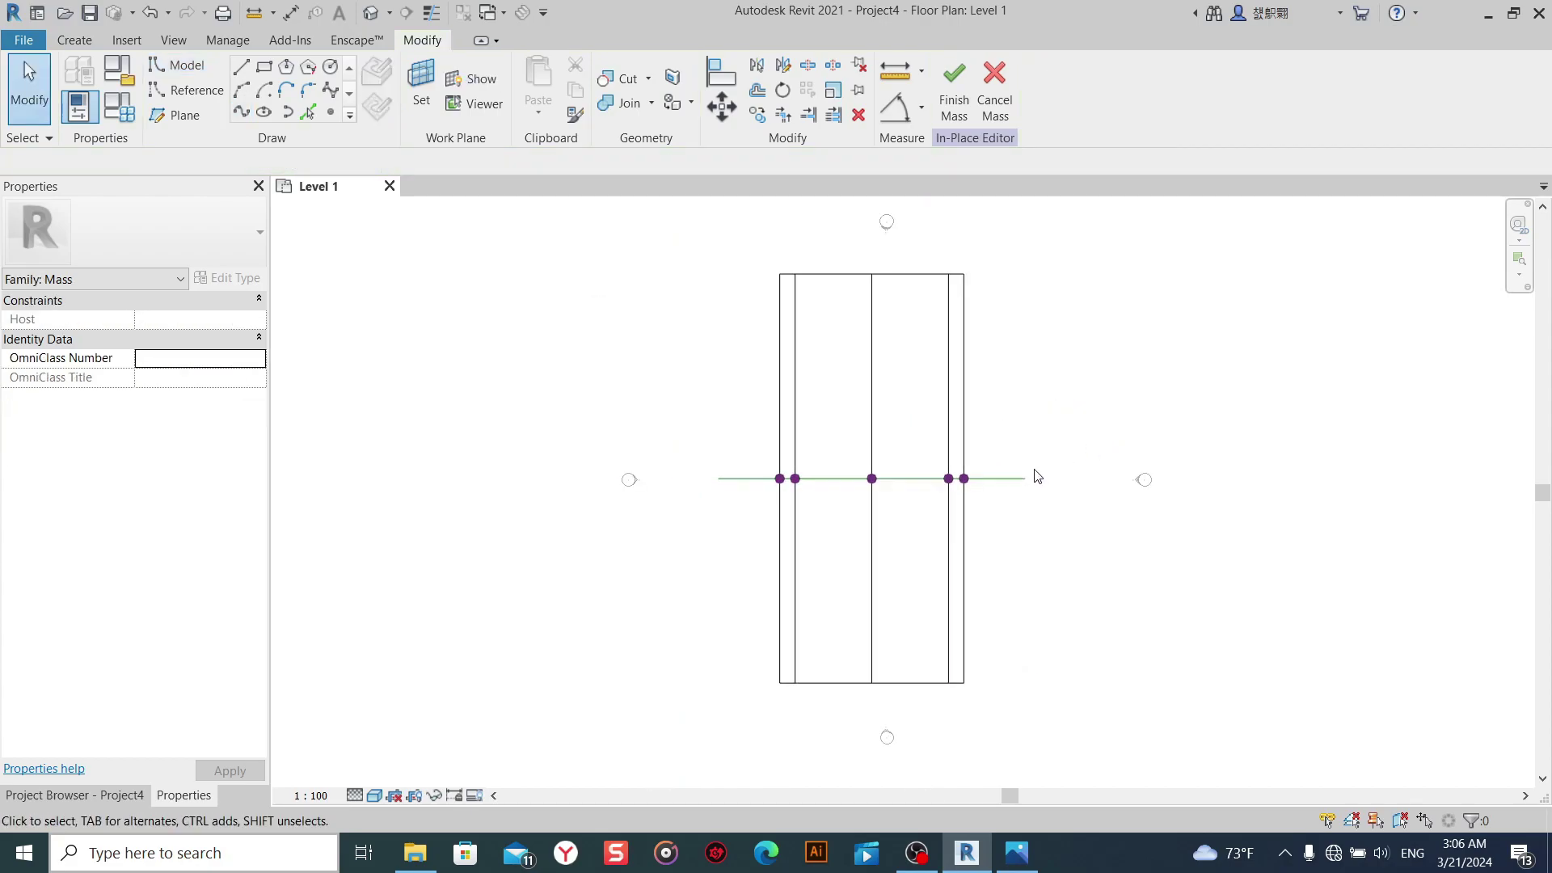
{"action": "middle_click_drag", "start_coordinate": [1036, 478], "coordinate": [956, 450]}
{"action": "scroll", "coordinate": [679, 535], "scroll_direction": "up", "scroll_amount": 1}
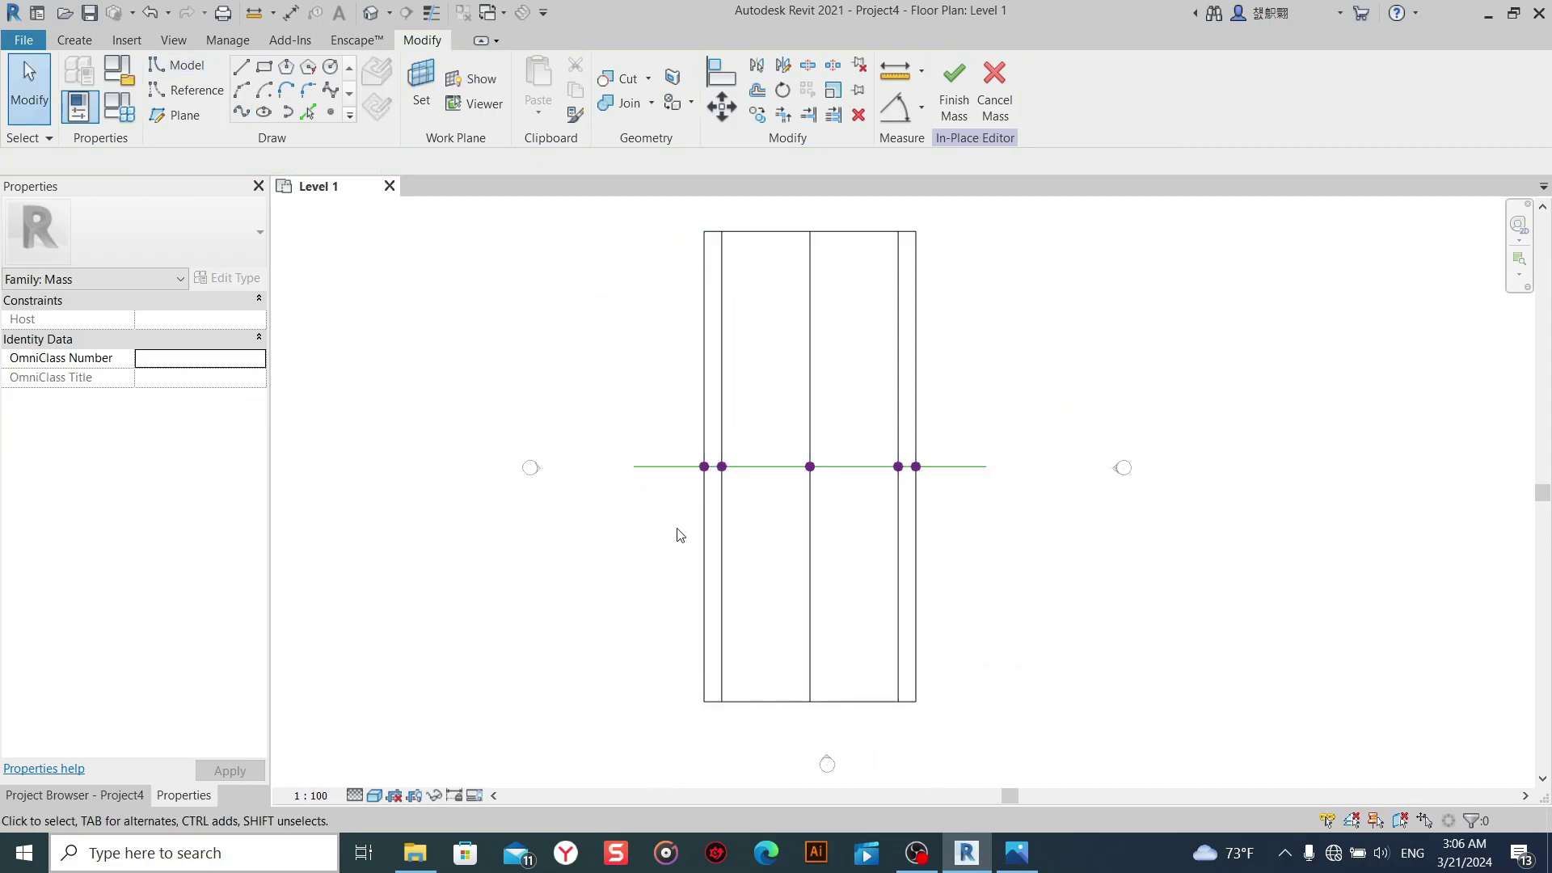
{"action": "left_click_drag", "start_coordinate": [667, 531], "coordinate": [955, 393]}
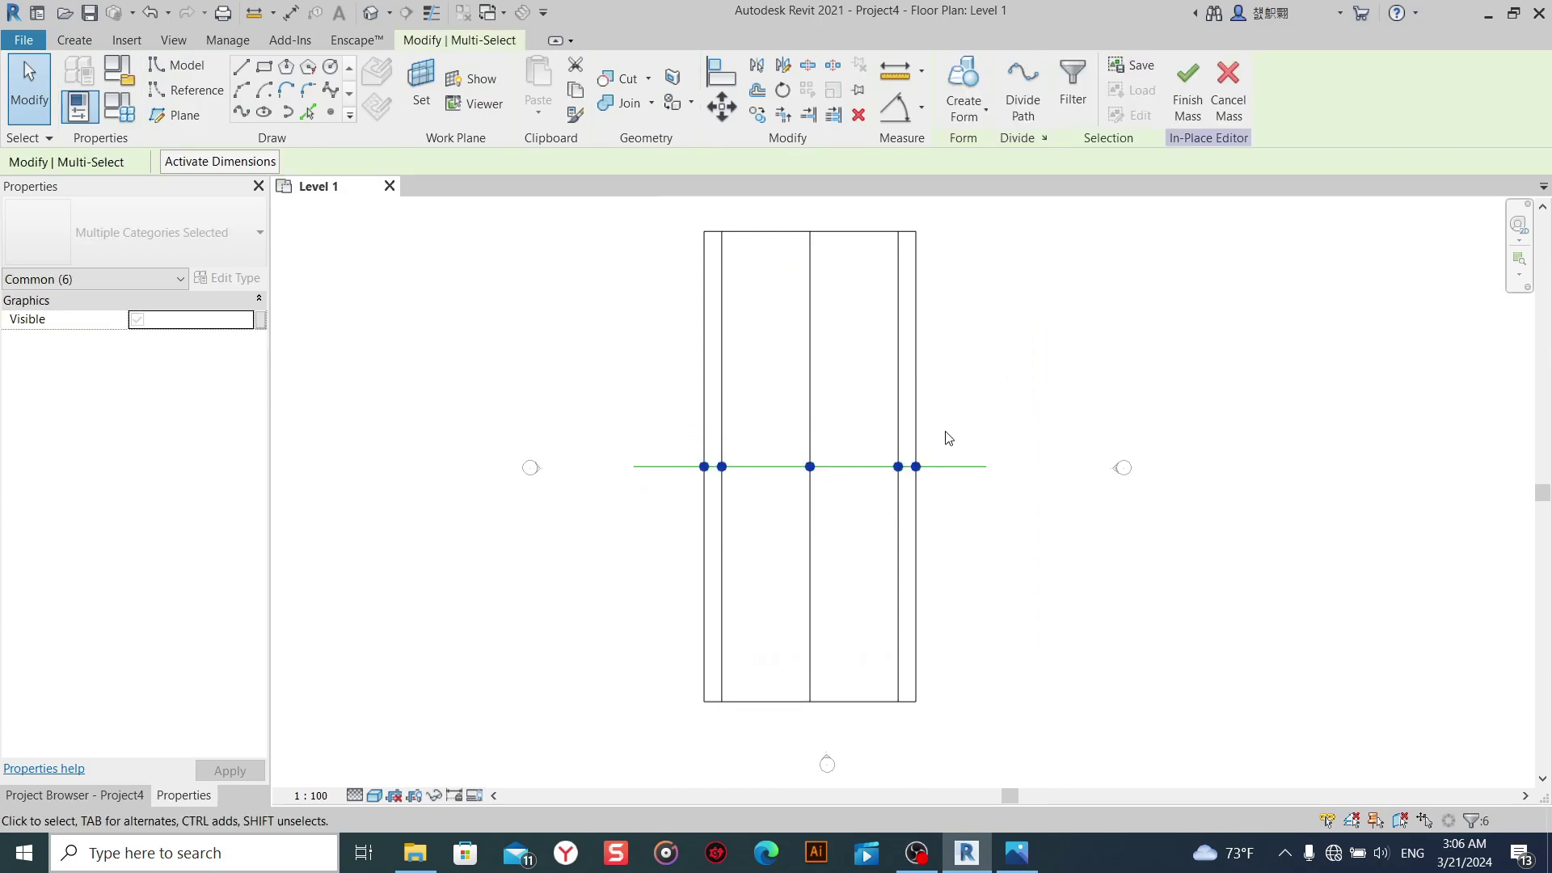
{"action": "left_click", "coordinate": [734, 119]}
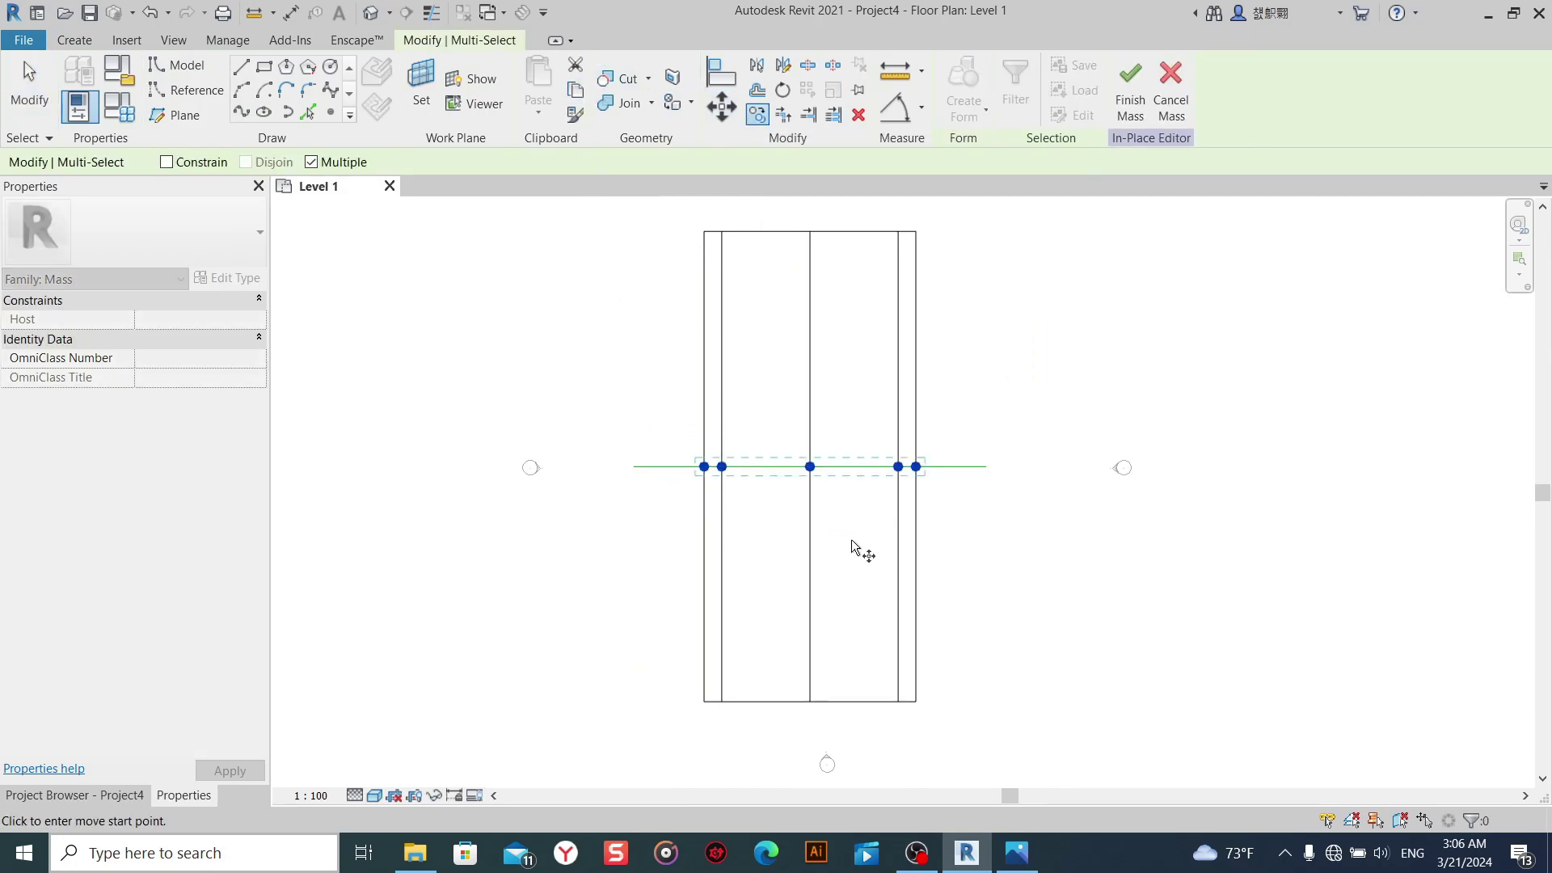
{"action": "middle_click_drag", "start_coordinate": [859, 547], "coordinate": [823, 493]}
{"action": "left_click", "coordinate": [781, 415]}
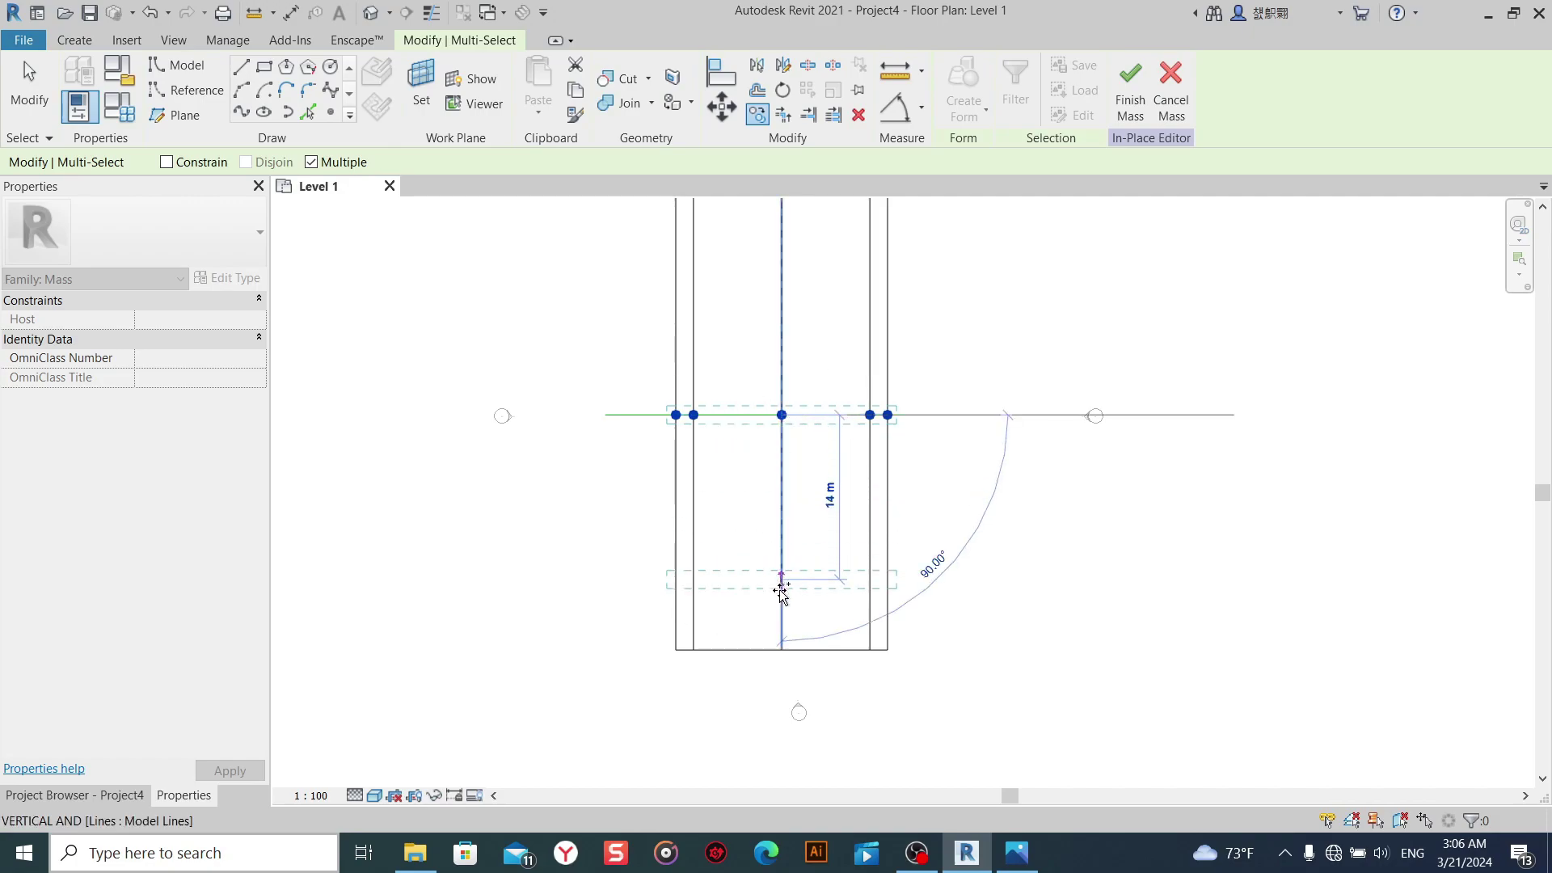
Place repeated copies of the point row at 1 m spacing down the rectangle.
{"action": "type", "text": "1"}
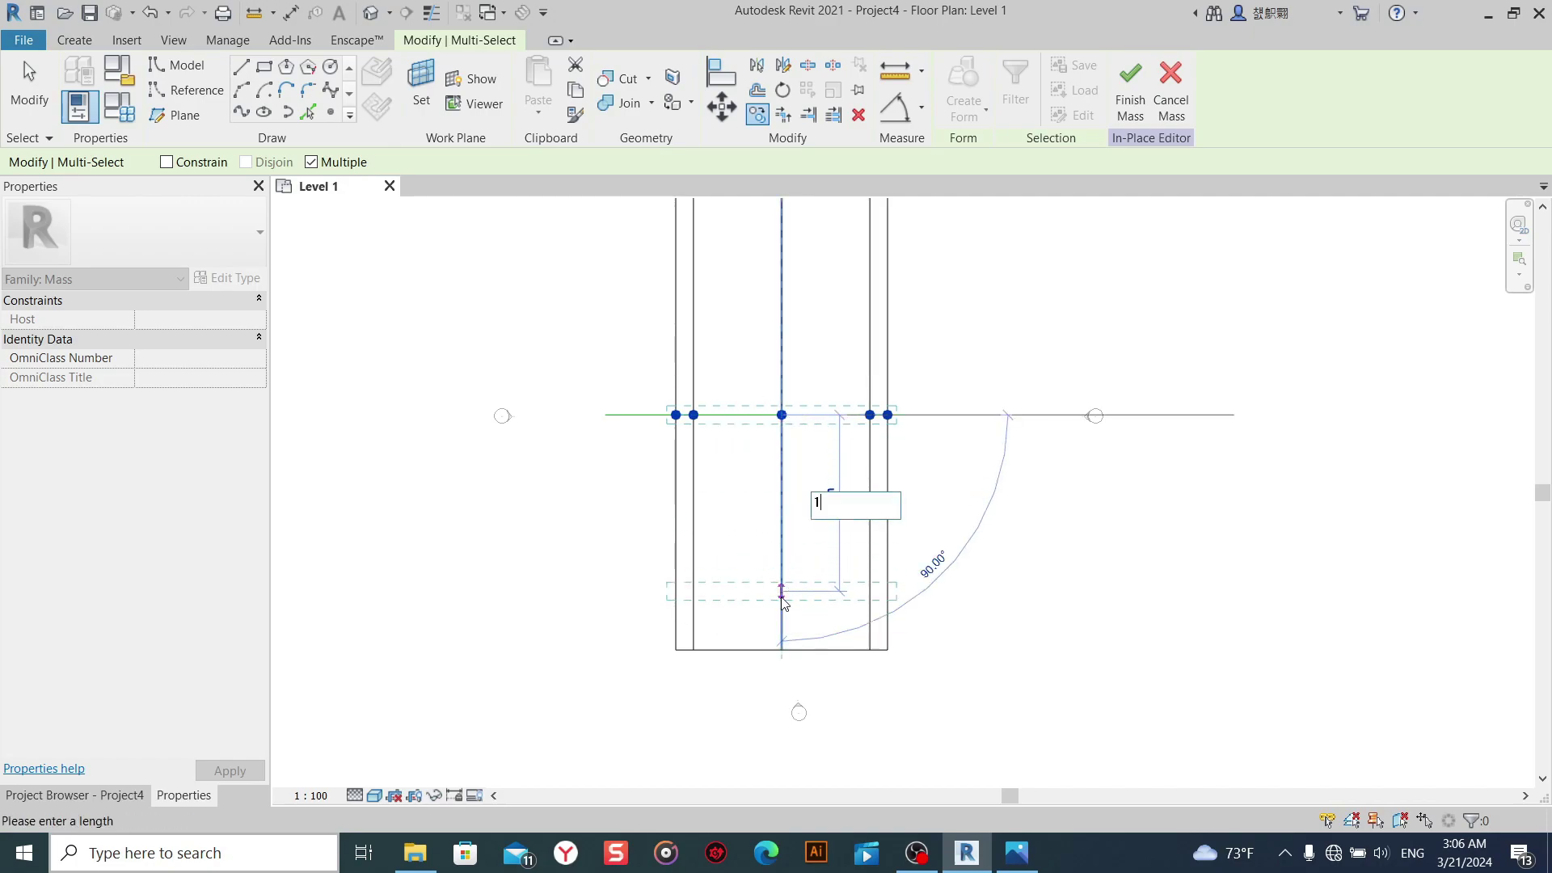
{"action": "key", "text": "Return"}
{"action": "type", "text": "1"}
{"action": "key", "text": "Return"}
{"action": "type", "text": "1"}
{"action": "key", "text": "Return"}
{"action": "type", "text": "1"}
{"action": "key", "text": "Return"}
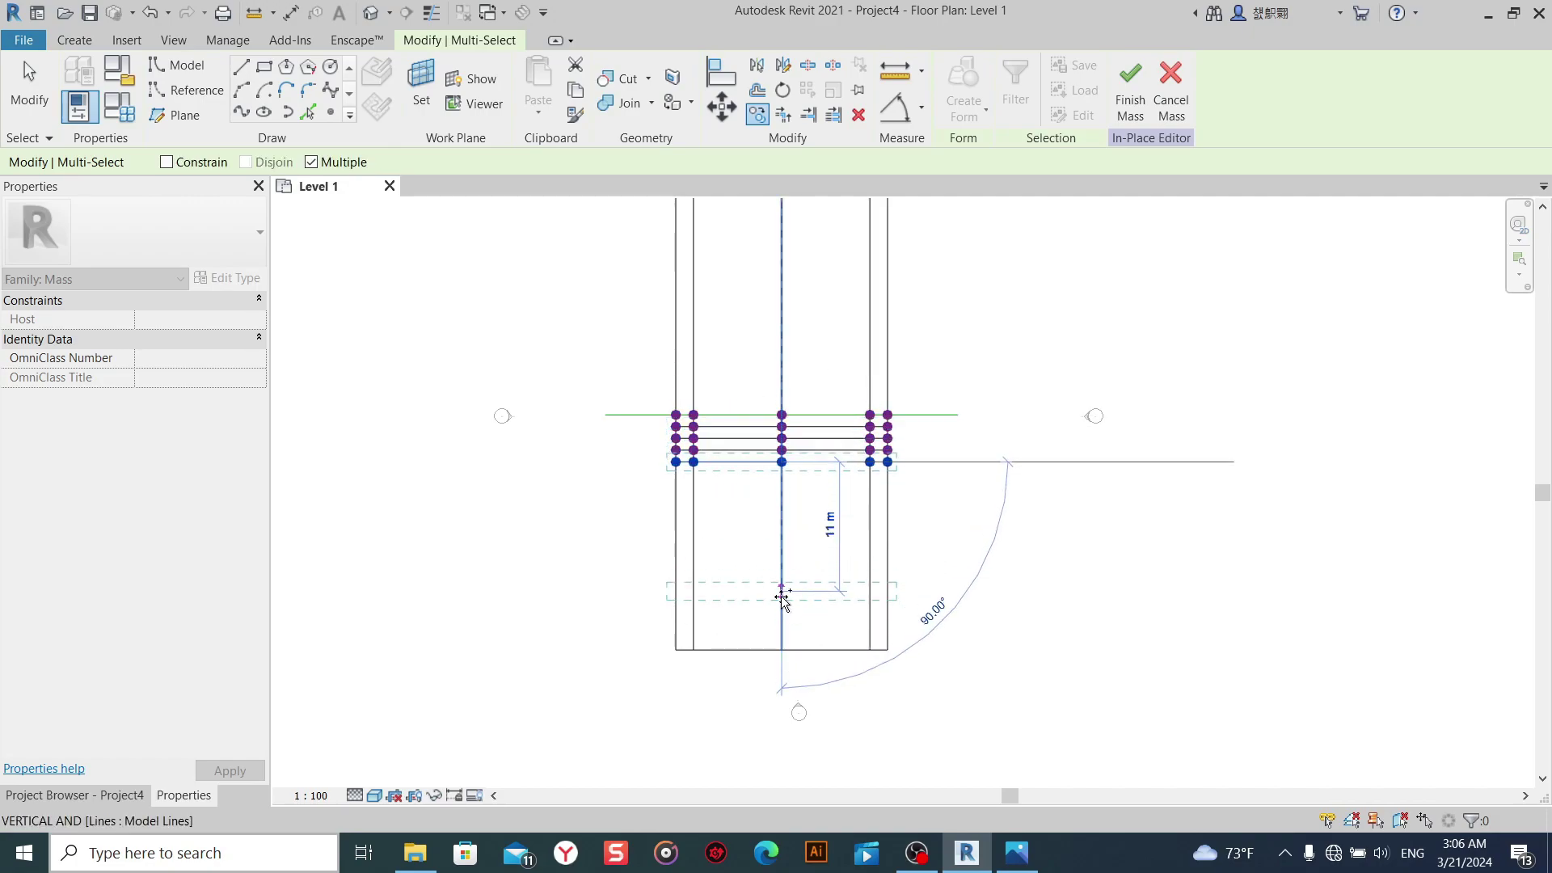
{"action": "type", "text": "1"}
{"action": "key", "text": "Return"}
{"action": "key", "text": "Return"}
{"action": "type", "text": "1"}
{"action": "key", "text": "Return"}
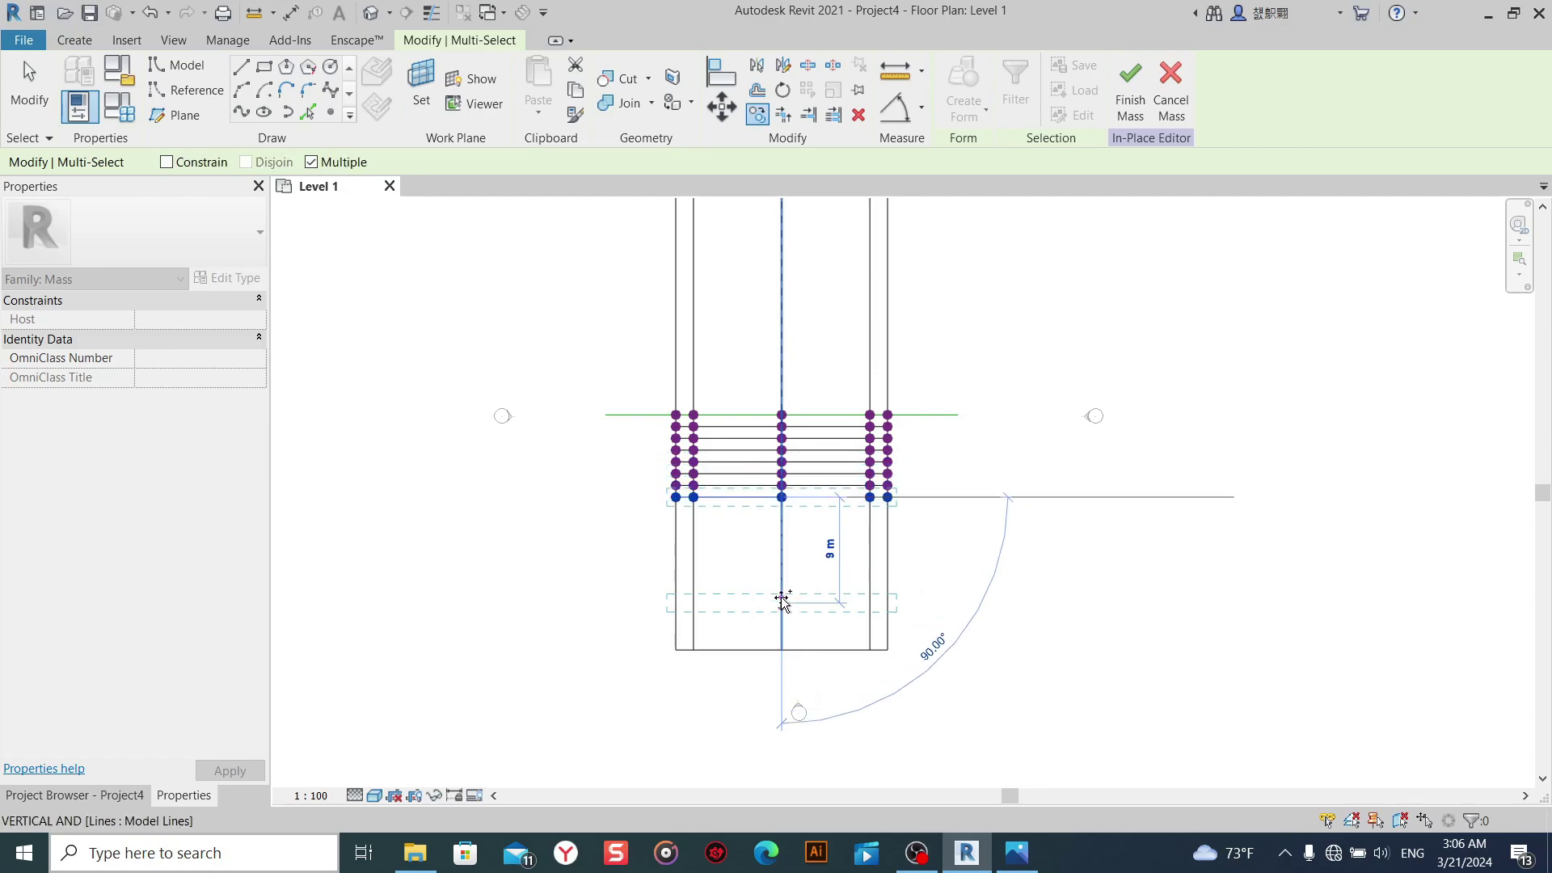
{"action": "type", "text": "1"}
{"action": "key", "text": "Return"}
{"action": "key", "text": "1"}
{"action": "key", "text": "Return"}
{"action": "type", "text": "1"}
{"action": "key", "text": "Return"}
{"action": "type", "text": "1"}
{"action": "key", "text": "Return"}
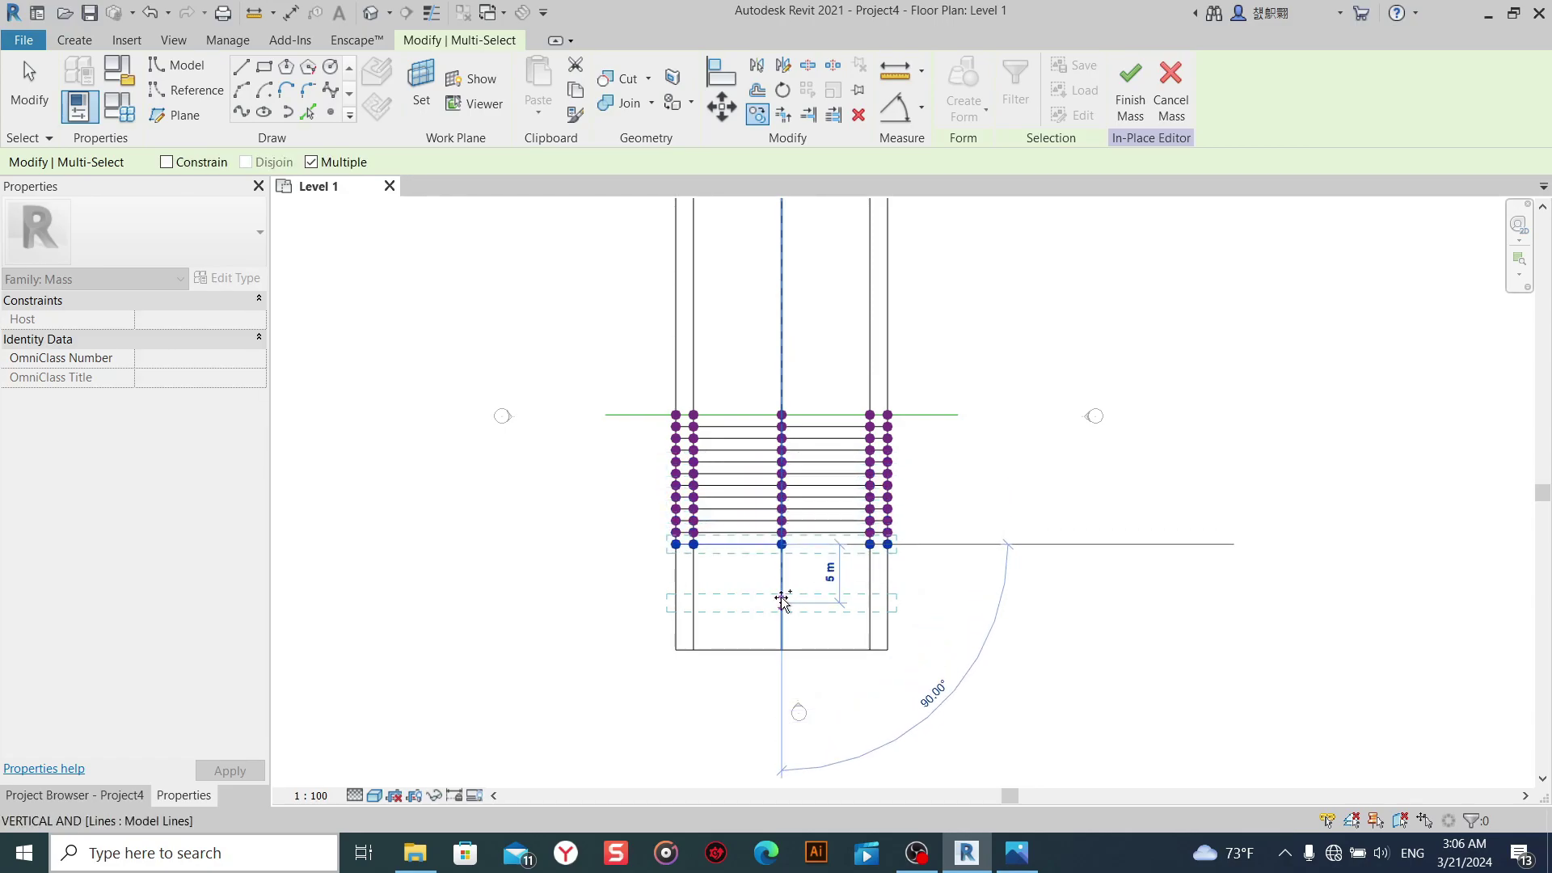
{"action": "type", "text": "1"}
{"action": "key", "text": "Return"}
{"action": "key", "text": "Return"}
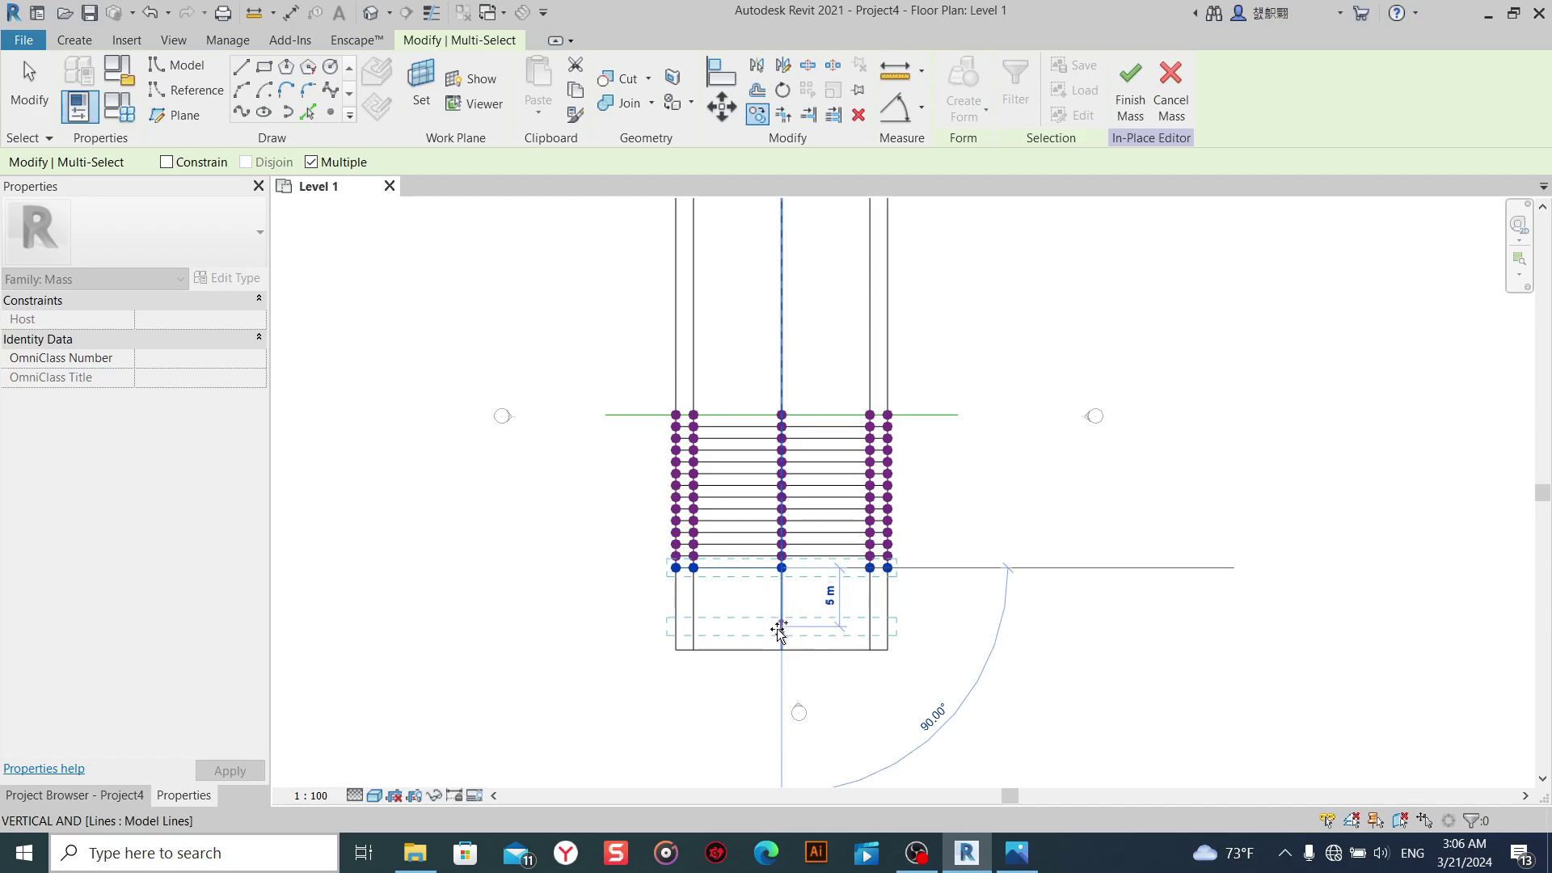
{"action": "type", "text": "1"}
{"action": "key", "text": "Return"}
{"action": "type", "text": "1"}
{"action": "key", "text": "Return"}
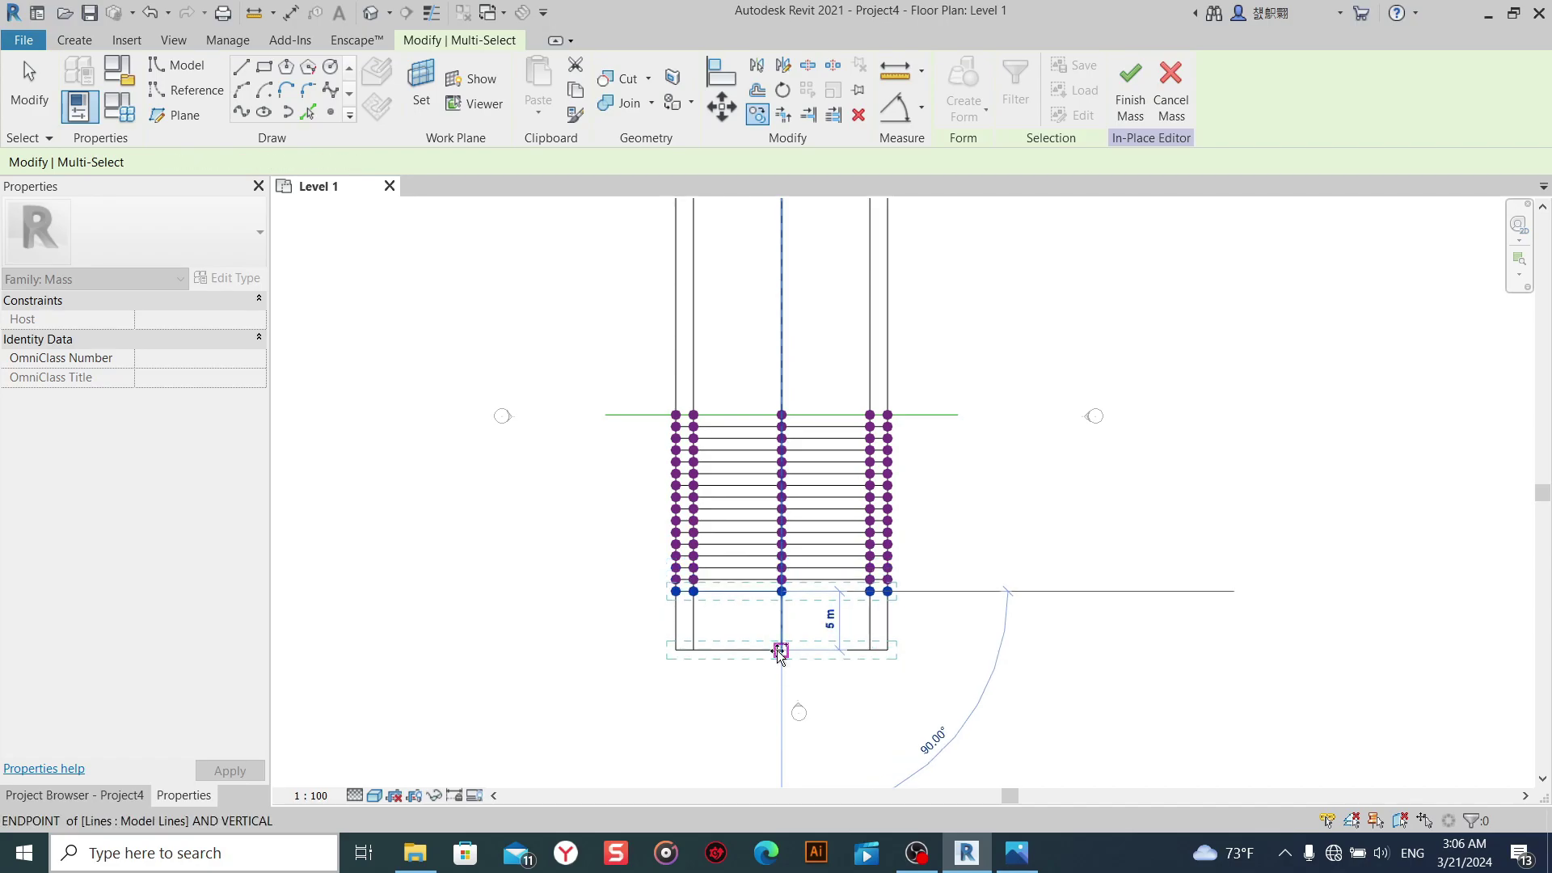
{"action": "type", "text": "1"}
{"action": "key", "text": "Return"}
{"action": "type", "text": "1"}
{"action": "key", "text": "Return"}
{"action": "type", "text": "1"}
{"action": "key", "text": "Return"}
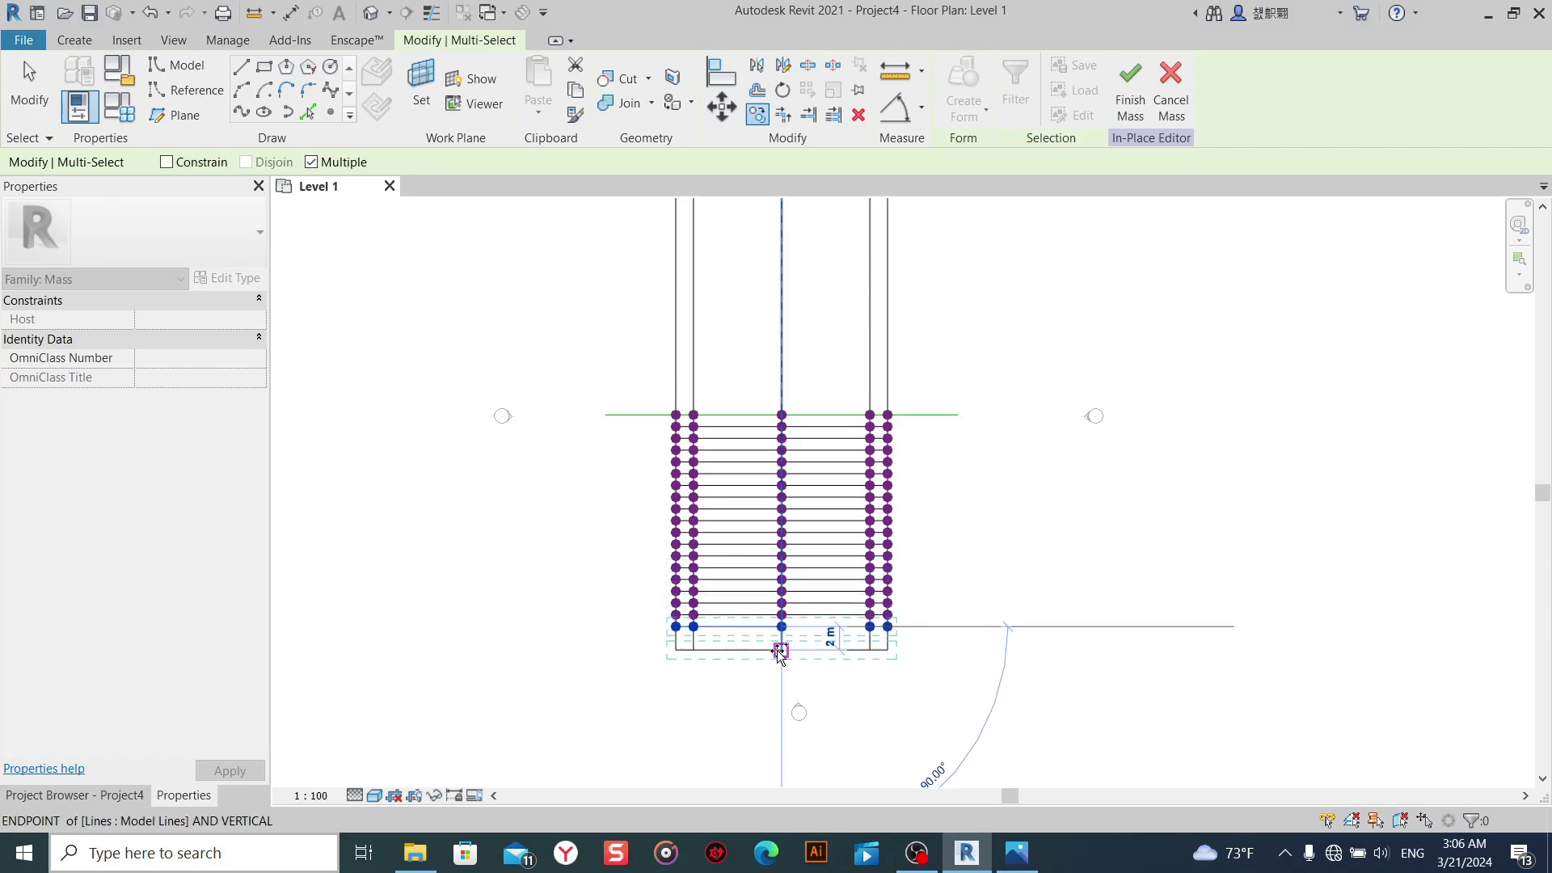
{"action": "type", "text": "1"}
{"action": "key", "text": "Return"}
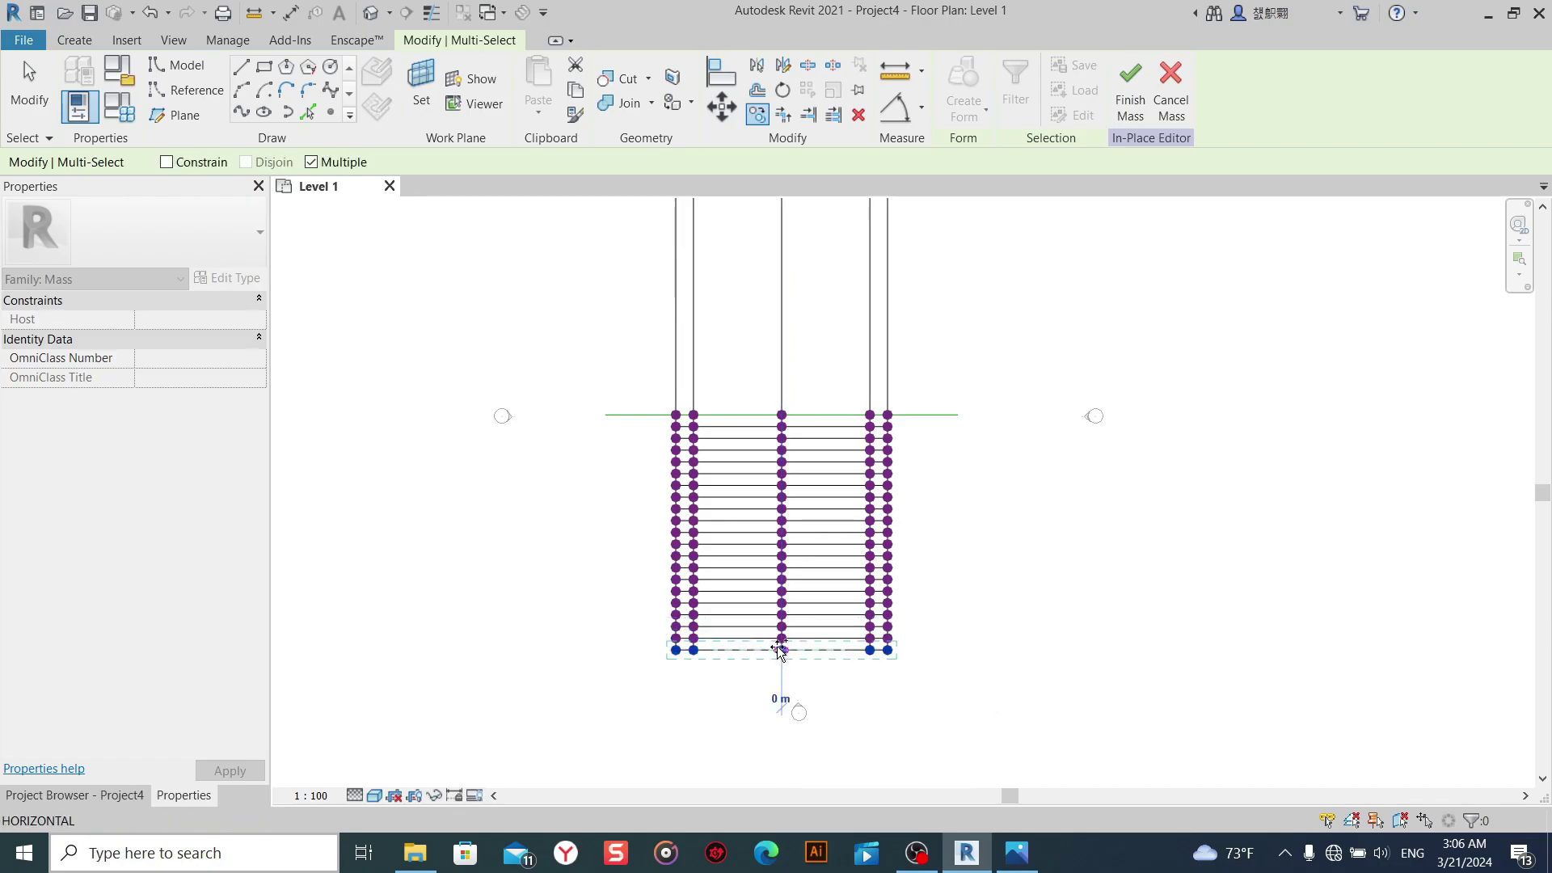
{"action": "right_click", "coordinate": [984, 304]}
Delete the outline rectangle by chain-selecting all its edges.
{"action": "left_click", "coordinate": [1010, 320]}
{"action": "middle_click_drag", "start_coordinate": [1048, 327], "coordinate": [1026, 383]}
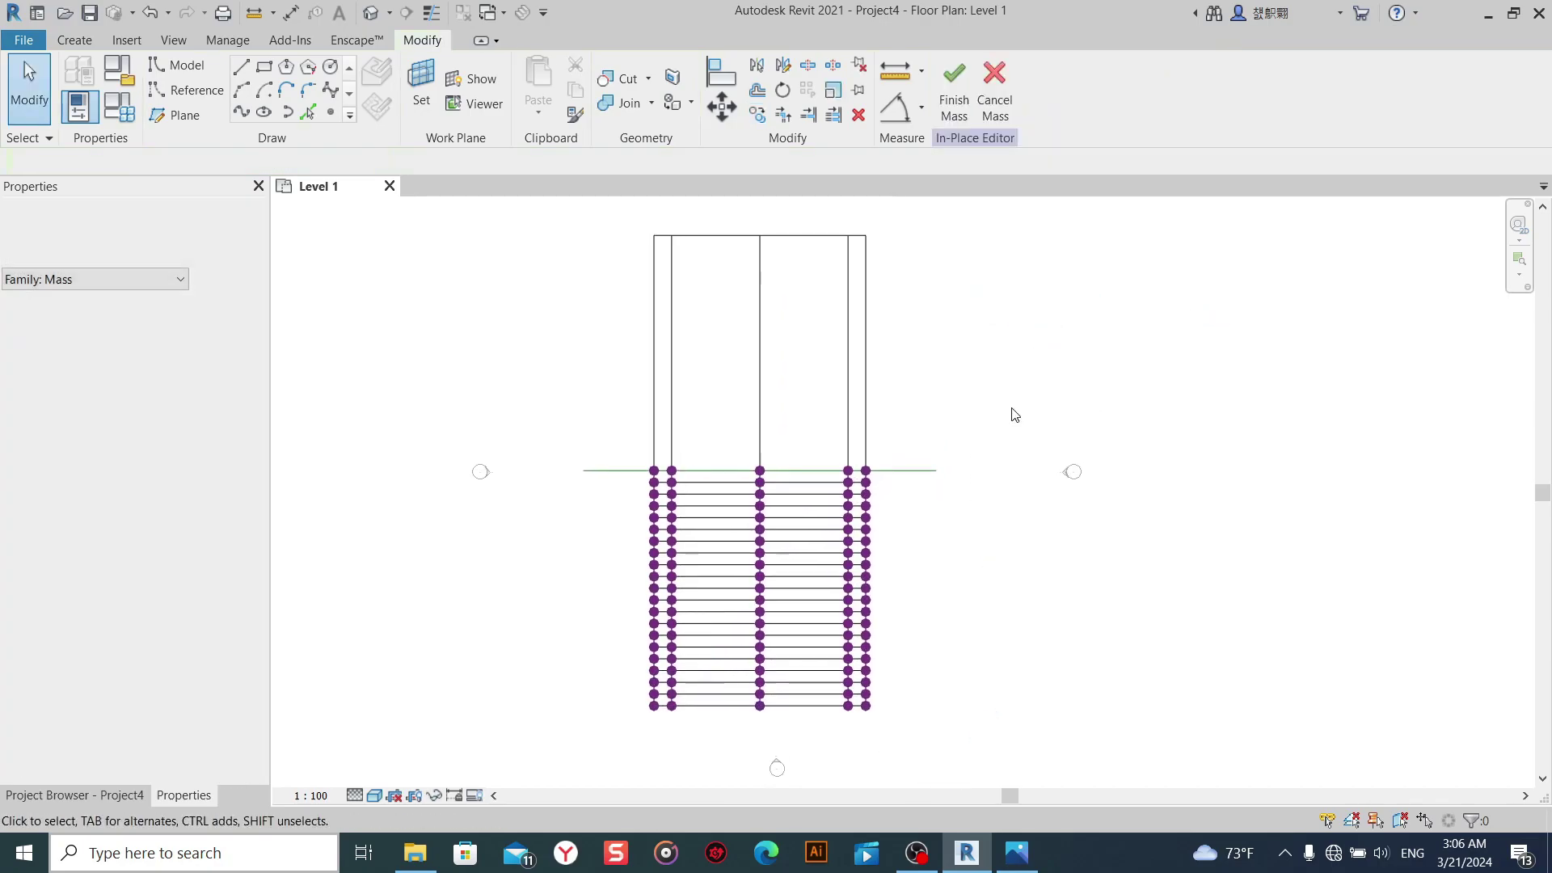
{"action": "mouse_move", "coordinate": [1031, 303]}
{"action": "left_mouse_down"}
{"action": "mouse_move", "coordinate": [446, 372]}
{"action": "mouse_move", "coordinate": [492, 361]}
{"action": "left_mouse_up"}
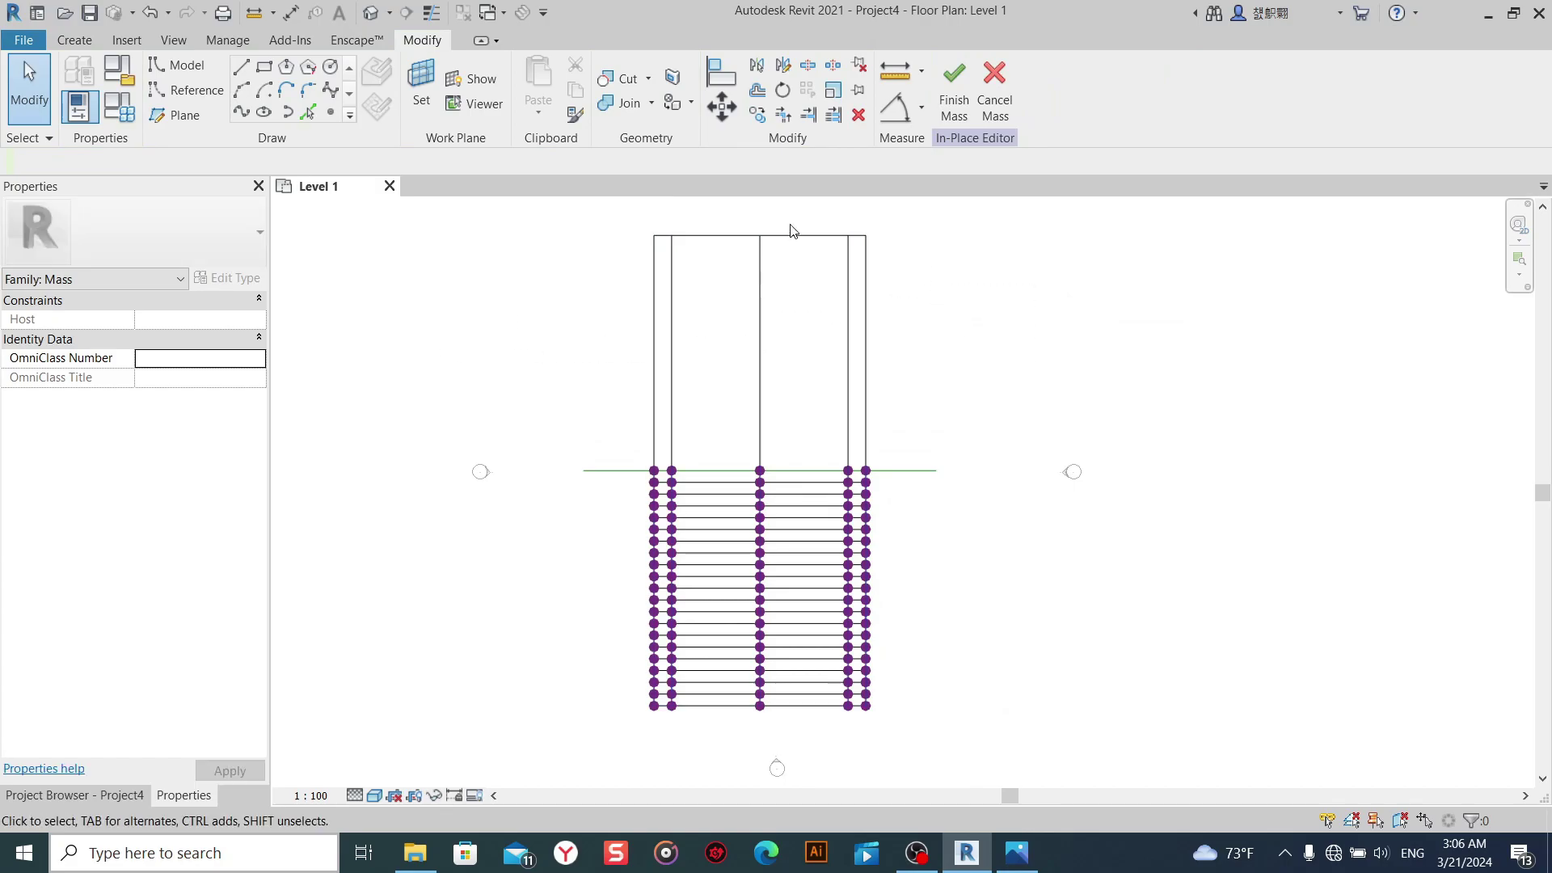
{"action": "key", "text": "Tab"}
{"action": "left_click", "coordinate": [799, 236]}
{"action": "key", "text": "Delete"}
Delete the three vertical guide lines above the axis.
{"action": "left_click_drag", "start_coordinate": [928, 259], "coordinate": [607, 373]}
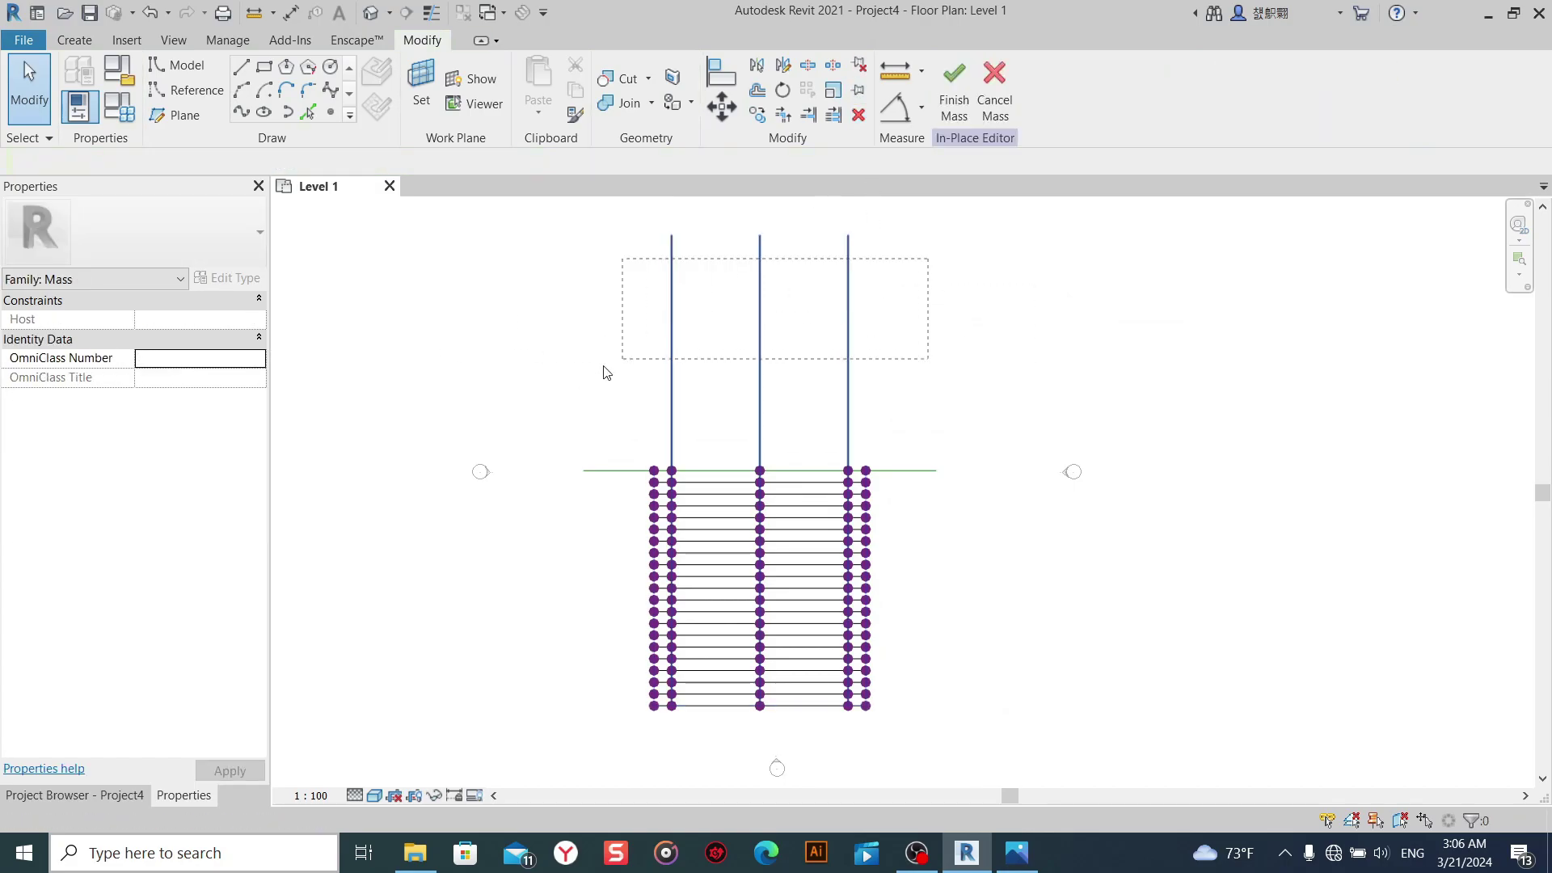
{"action": "key", "text": "Delete"}
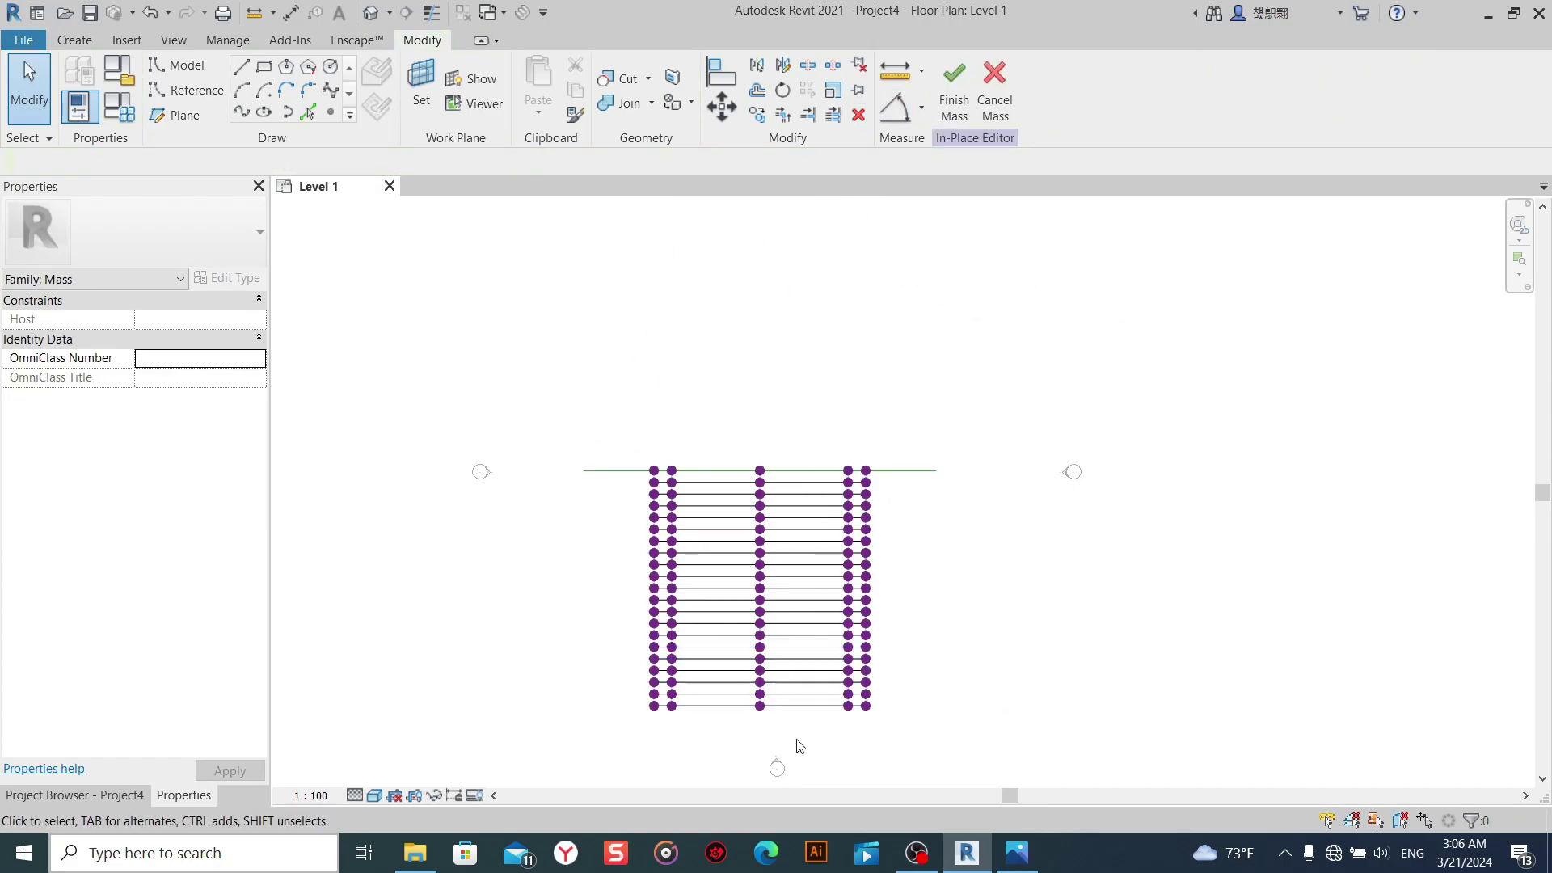
{"action": "left_click_drag", "start_coordinate": [566, 731], "coordinate": [1154, 477]}
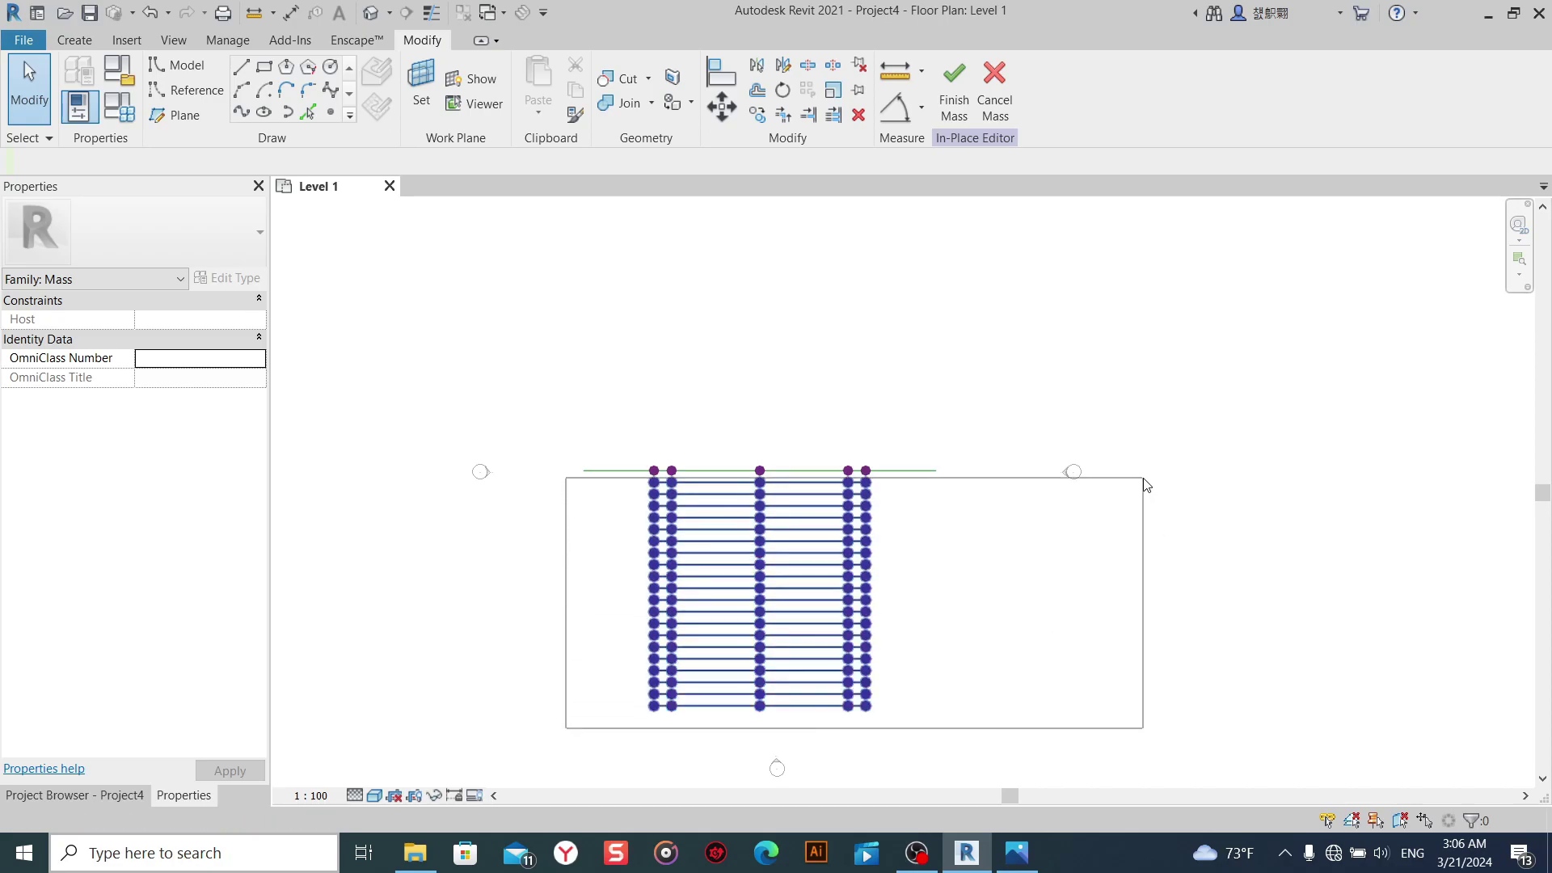
Mirror the selected slat lines across the horizontal reference line, then view them in Default 3D.
{"action": "left_click", "coordinate": [782, 64]}
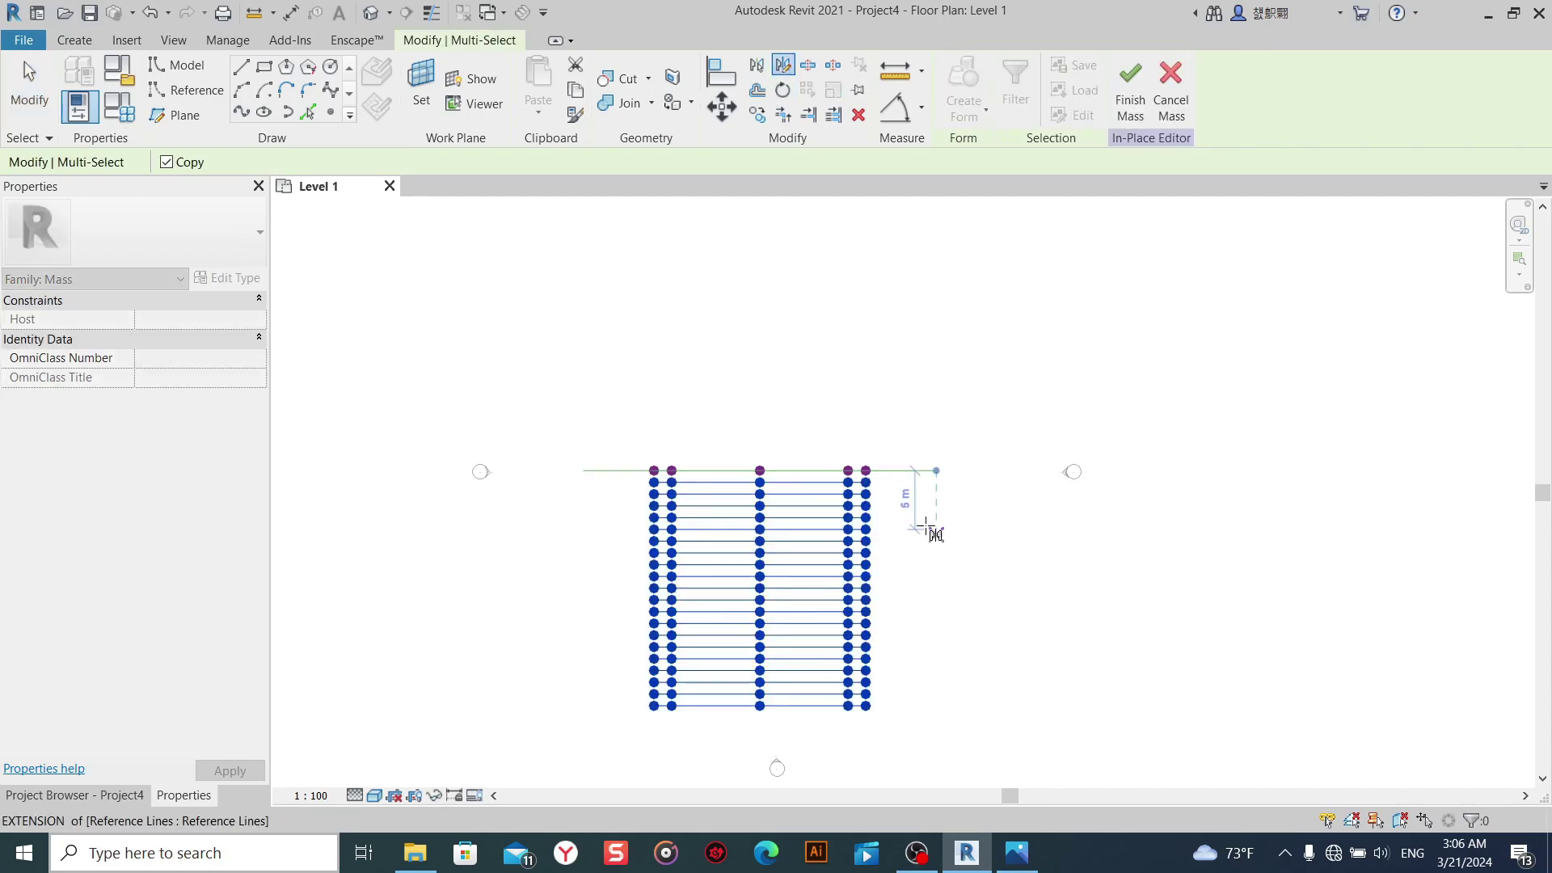
{"action": "left_click", "coordinate": [935, 470]}
{"action": "scroll", "coordinate": [758, 745], "scroll_direction": "up", "scroll_amount": 2}
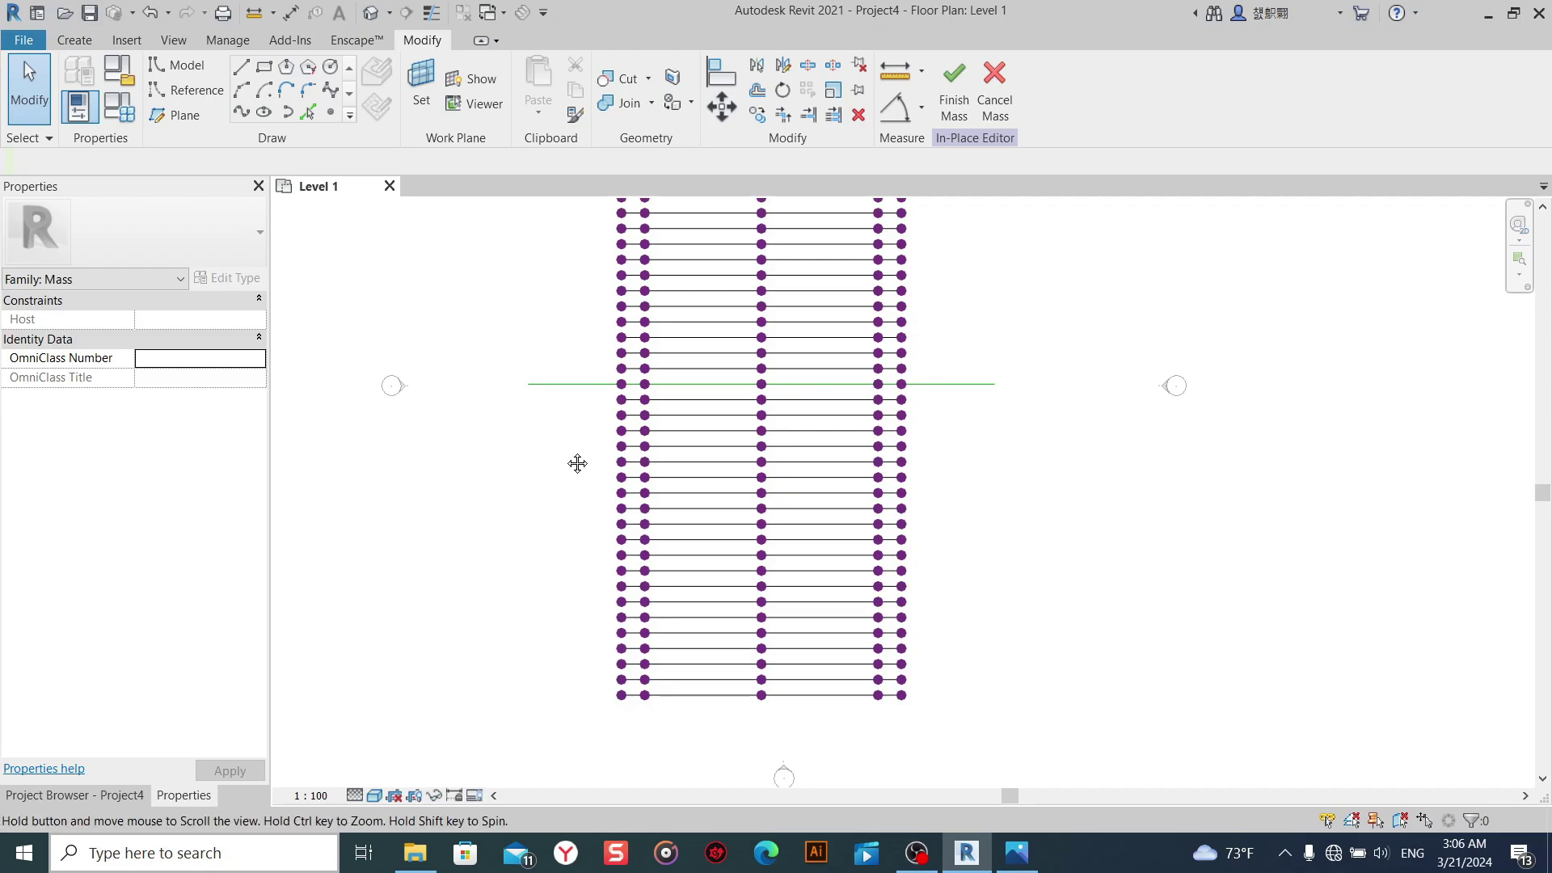
{"action": "mouse_move", "coordinate": [579, 460]}
{"action": "middle_mouse_down"}
{"action": "mouse_move", "coordinate": [596, 537]}
{"action": "mouse_move", "coordinate": [651, 541]}
{"action": "middle_mouse_up"}
{"action": "scroll", "coordinate": [597, 535], "scroll_direction": "down", "scroll_amount": 1}
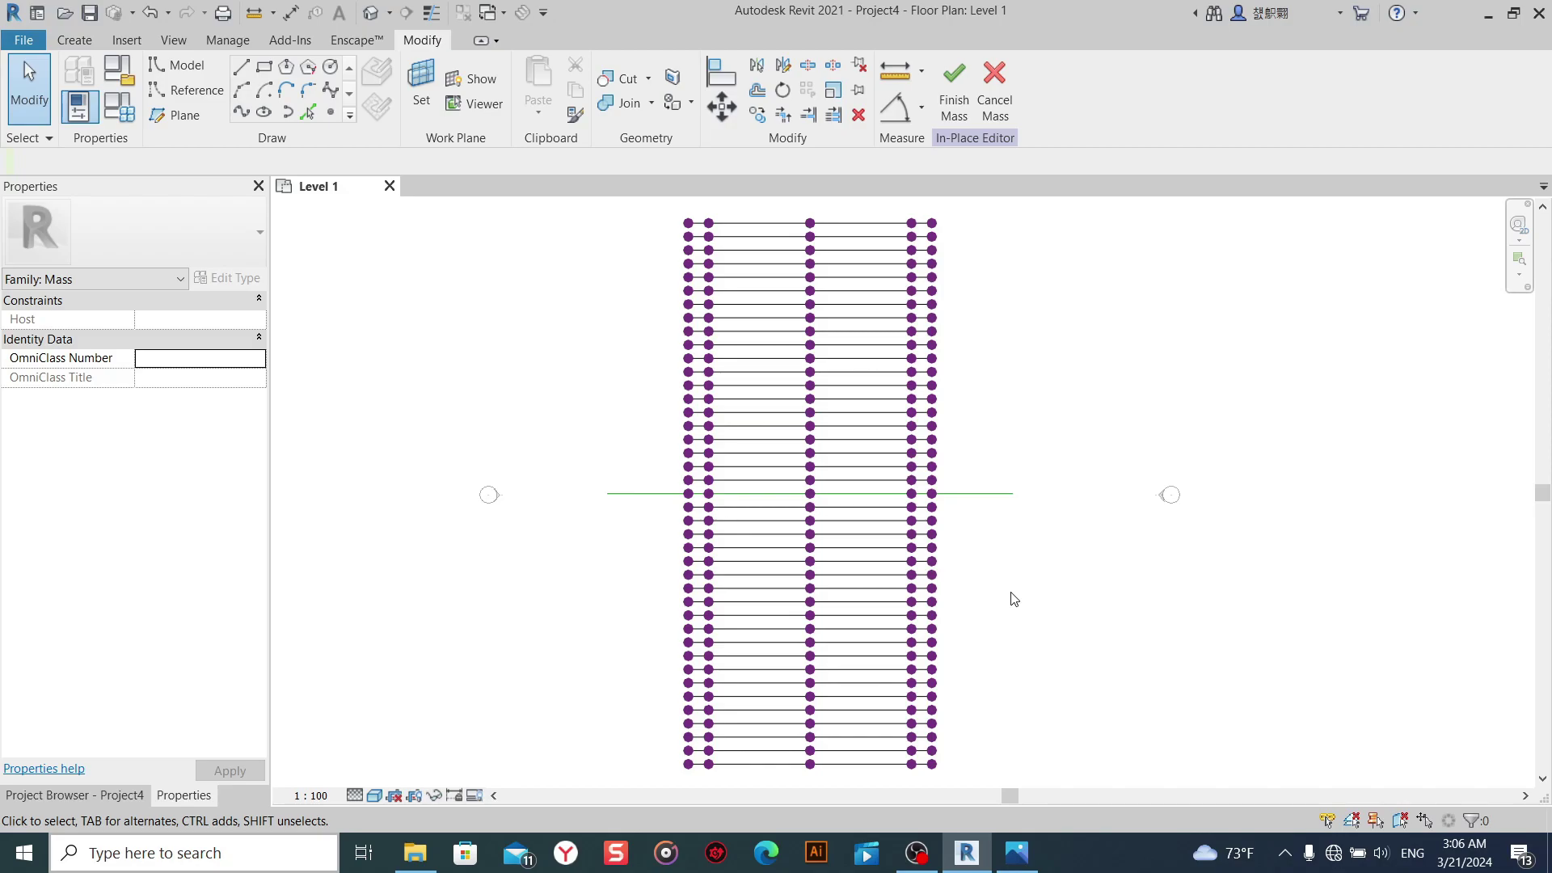
{"action": "middle_click_drag", "start_coordinate": [897, 644], "coordinate": [904, 538]}
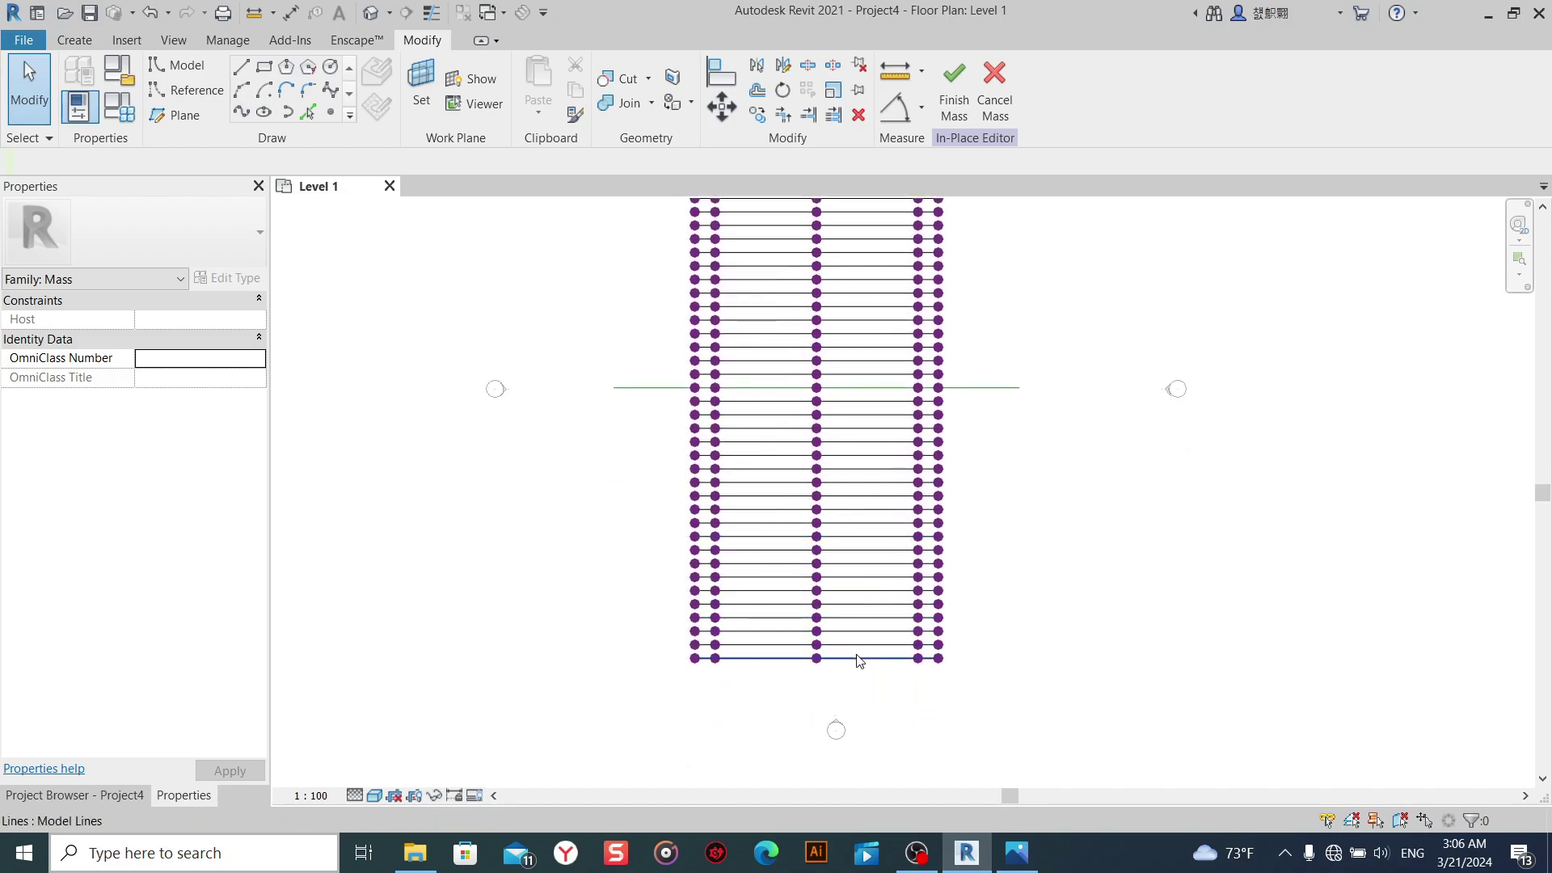
{"action": "middle_click_drag", "start_coordinate": [869, 696], "coordinate": [907, 629]}
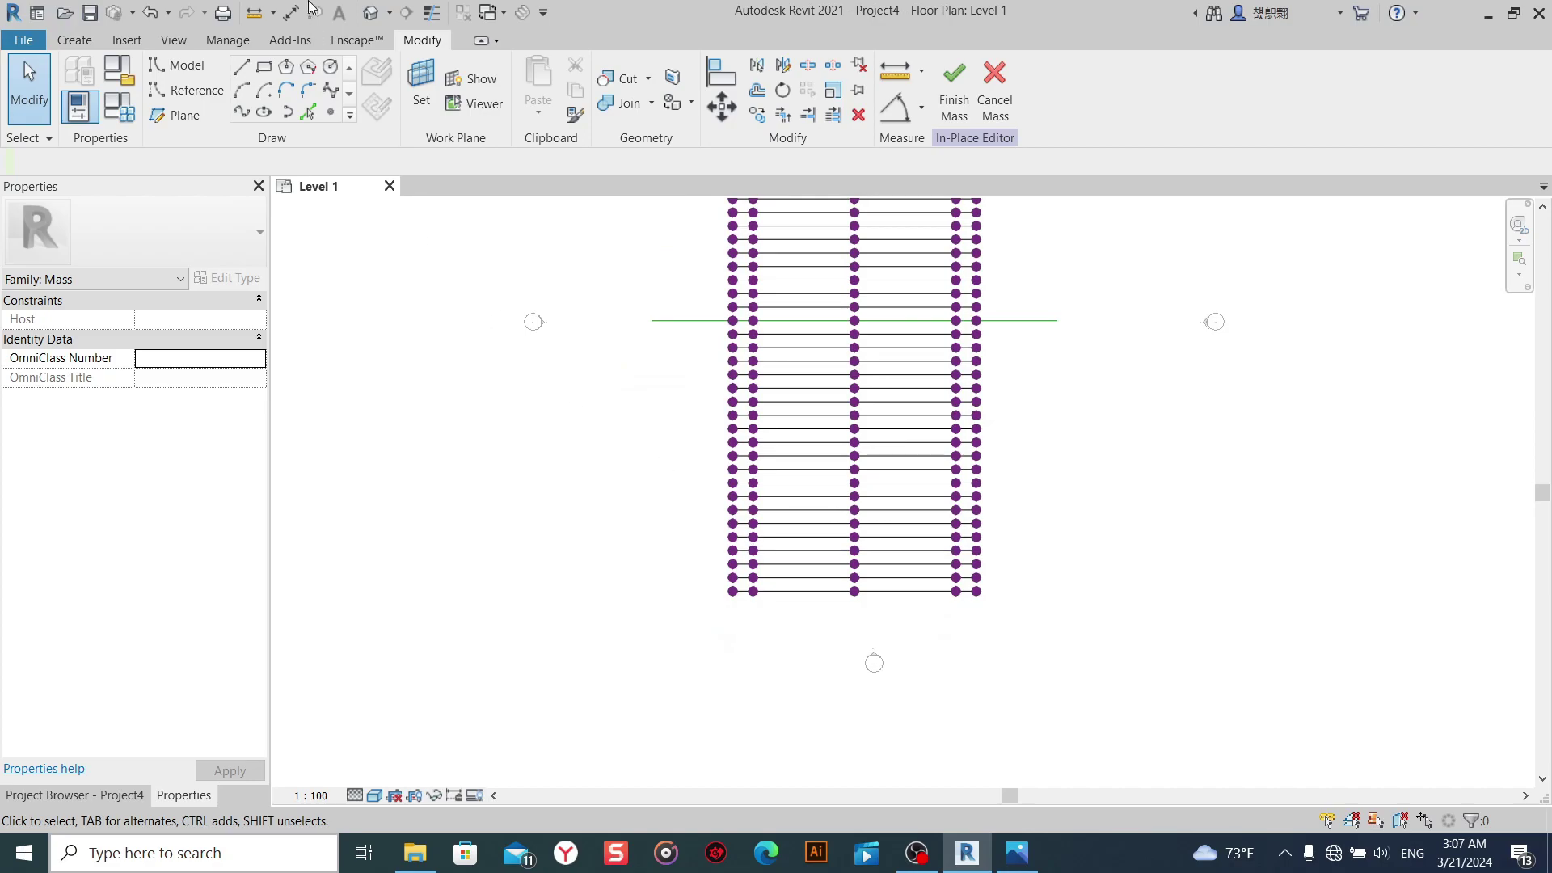
{"action": "left_click", "coordinate": [368, 16]}
Drag a slat-line reference point upward to test the spline bend, then undo it.
{"action": "mouse_move", "coordinate": [804, 647]}
{"action": "middle_mouse_down", "text": "shift"}
{"action": "mouse_move", "coordinate": [1021, 658]}
{"action": "mouse_move", "coordinate": [936, 553]}
{"action": "middle_mouse_up", "text": "shift"}
{"action": "scroll", "coordinate": [936, 553], "scroll_direction": "up", "scroll_amount": 4}
{"action": "scroll", "coordinate": [889, 557], "scroll_direction": "up", "scroll_amount": 3}
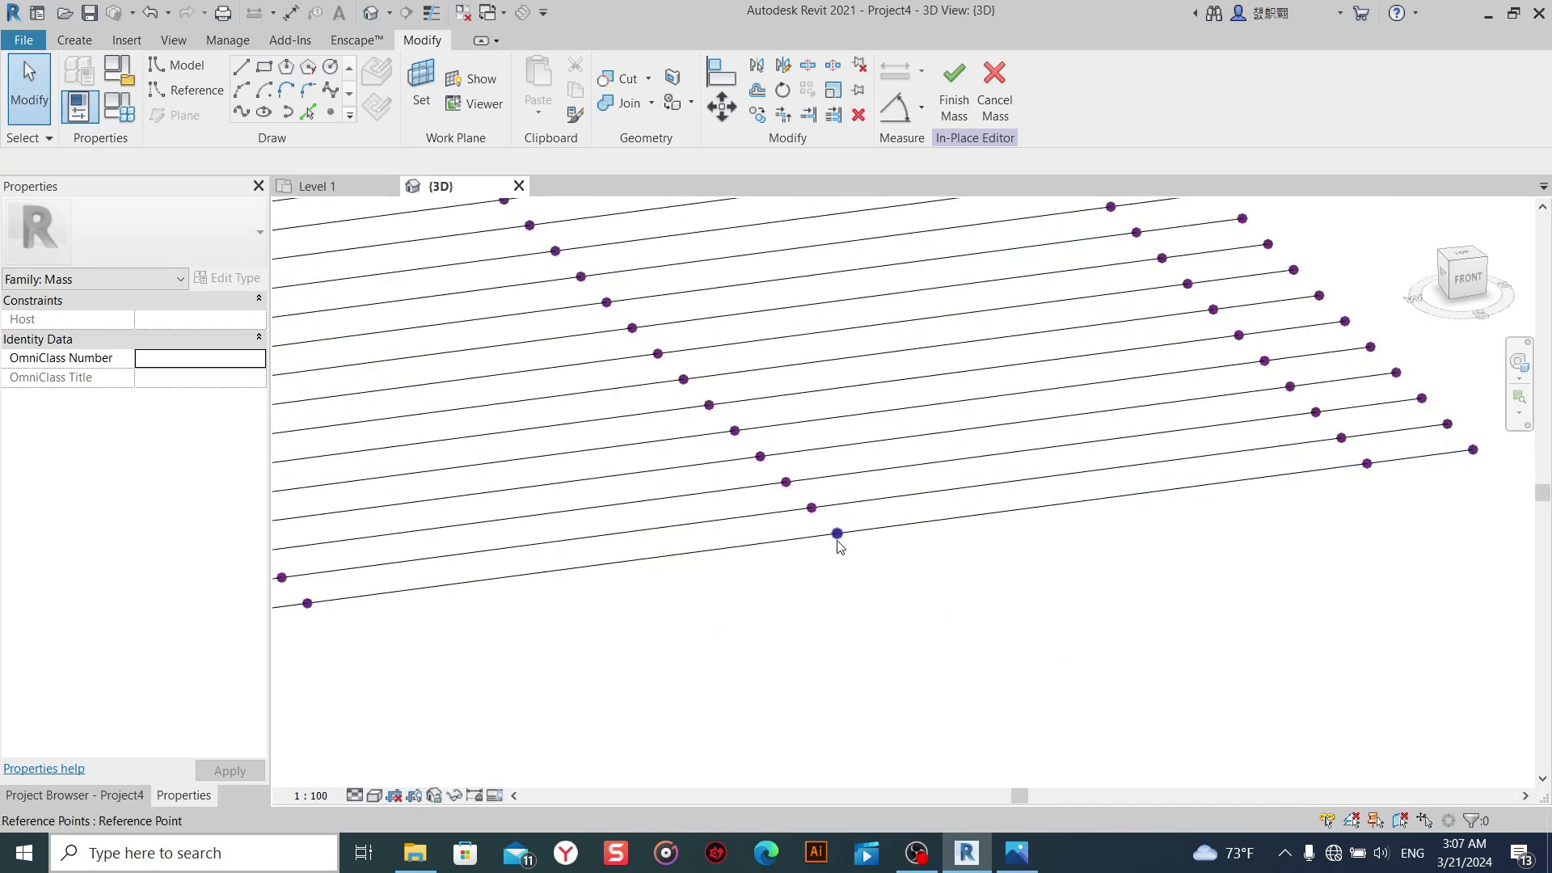
{"action": "left_click", "coordinate": [838, 533]}
{"action": "left_click_drag", "start_coordinate": [837, 533], "coordinate": [841, 413]}
{"action": "scroll", "coordinate": [870, 588], "scroll_direction": "down", "scroll_amount": 2}
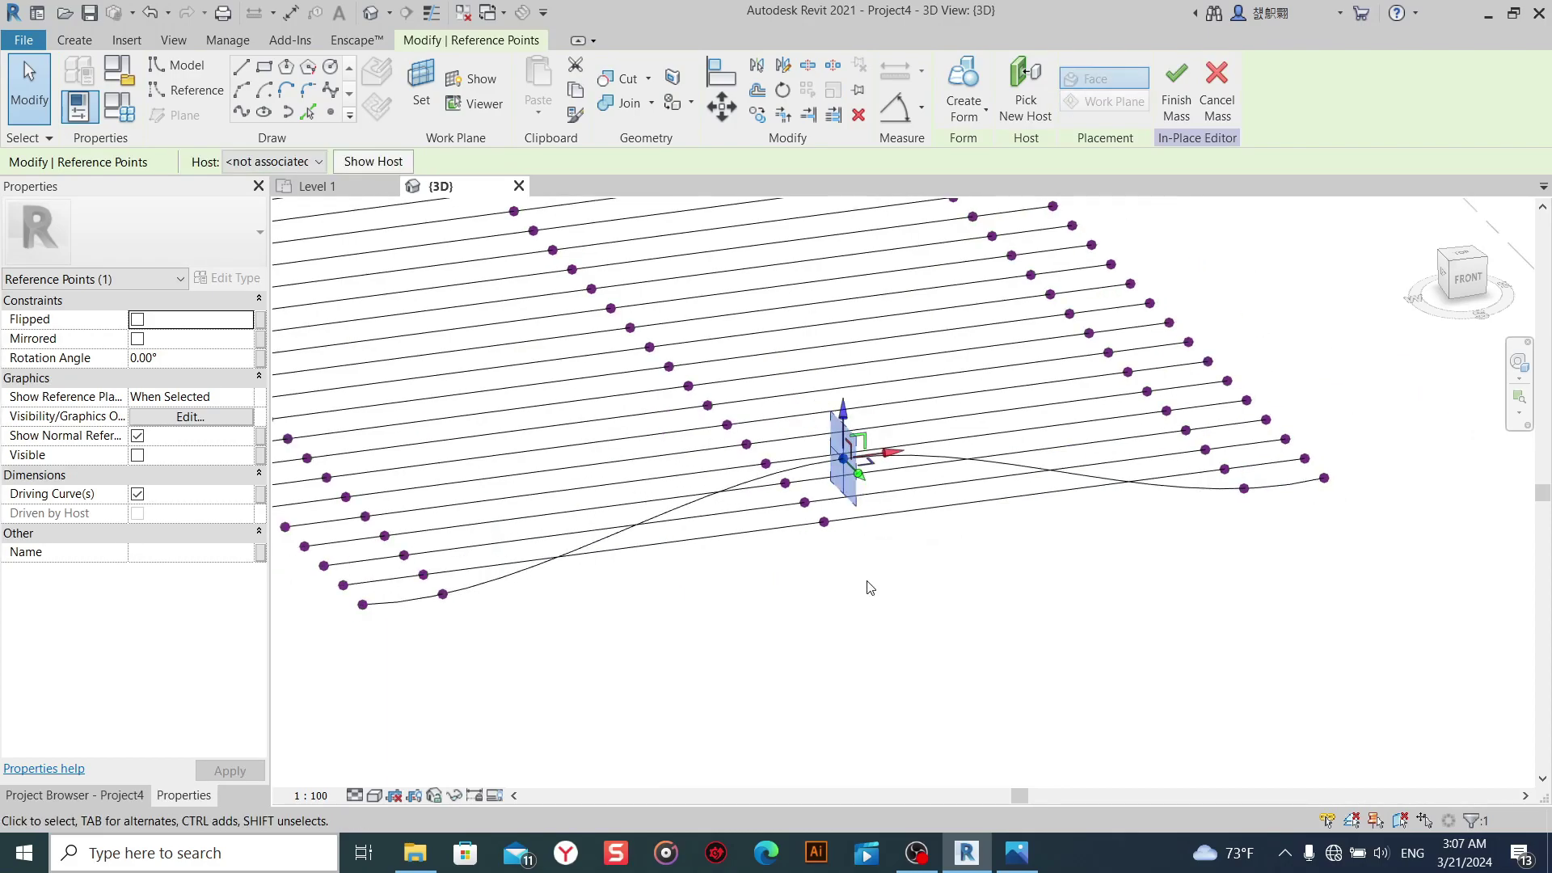
{"action": "scroll", "coordinate": [831, 554], "scroll_direction": "up", "scroll_amount": 2}
{"action": "key", "text": "ctrl+z"}
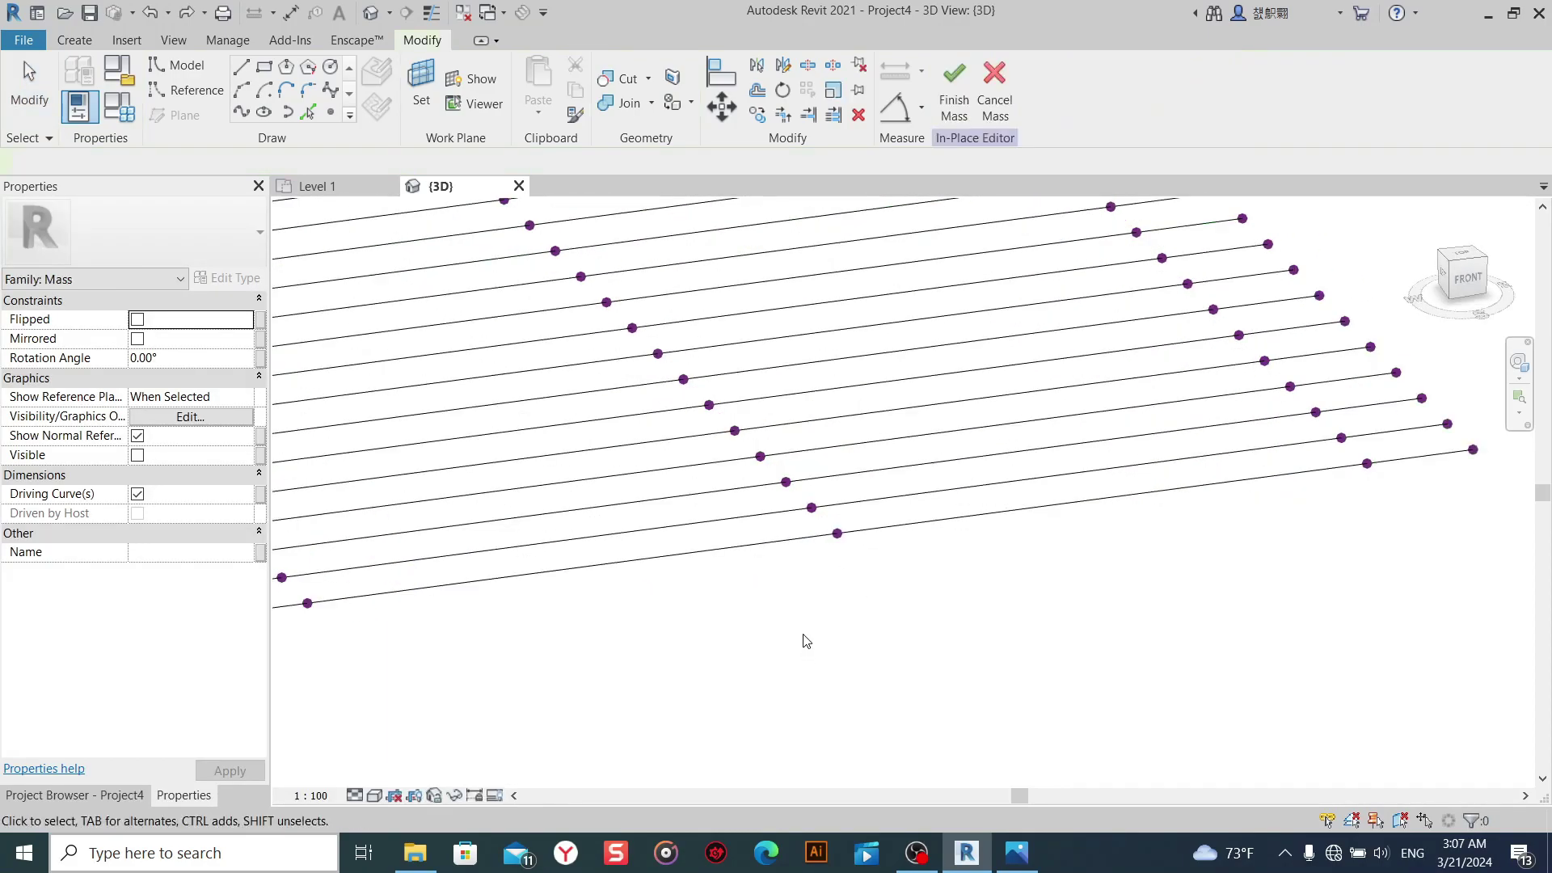
Orbit out and turn the 3D view to the ViewCube's Front face.
{"action": "left_click", "coordinate": [806, 641]}
{"action": "scroll", "coordinate": [806, 614], "scroll_direction": "down", "scroll_amount": 5}
{"action": "scroll", "coordinate": [883, 634], "scroll_direction": "down", "scroll_amount": 3}
{"action": "middle_click_drag", "start_coordinate": [884, 633], "coordinate": [838, 554], "text": "shift"}
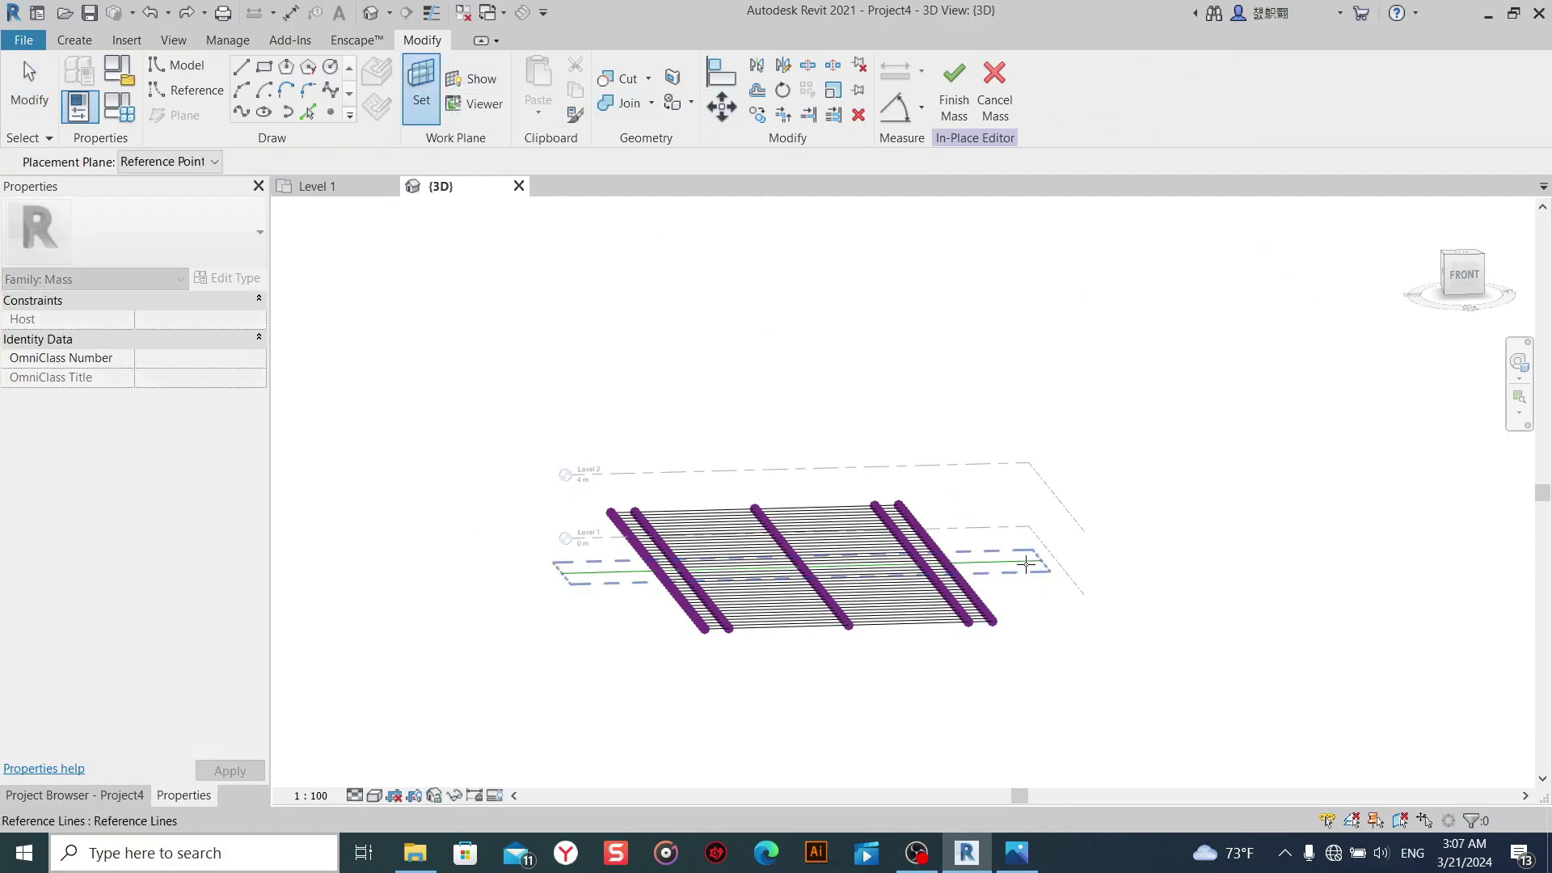
{"action": "left_click", "coordinate": [1452, 290]}
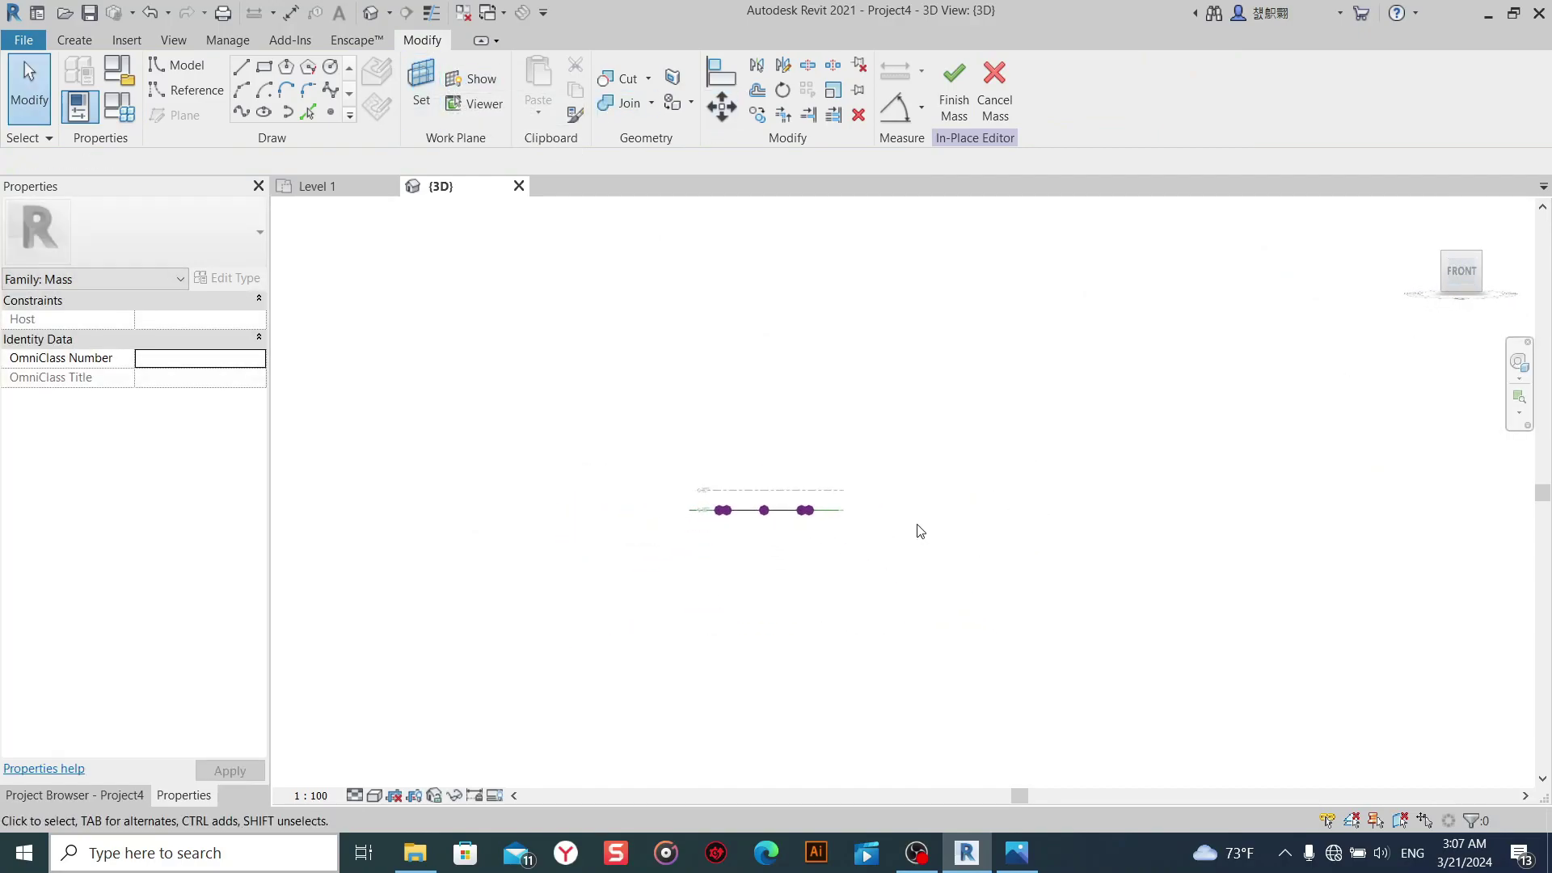
Draw a model line (LI) with a short vertical leg from Level 1 and a 30.3 m horizontal leg.
{"action": "middle_click_drag", "start_coordinate": [973, 507], "coordinate": [937, 633]}
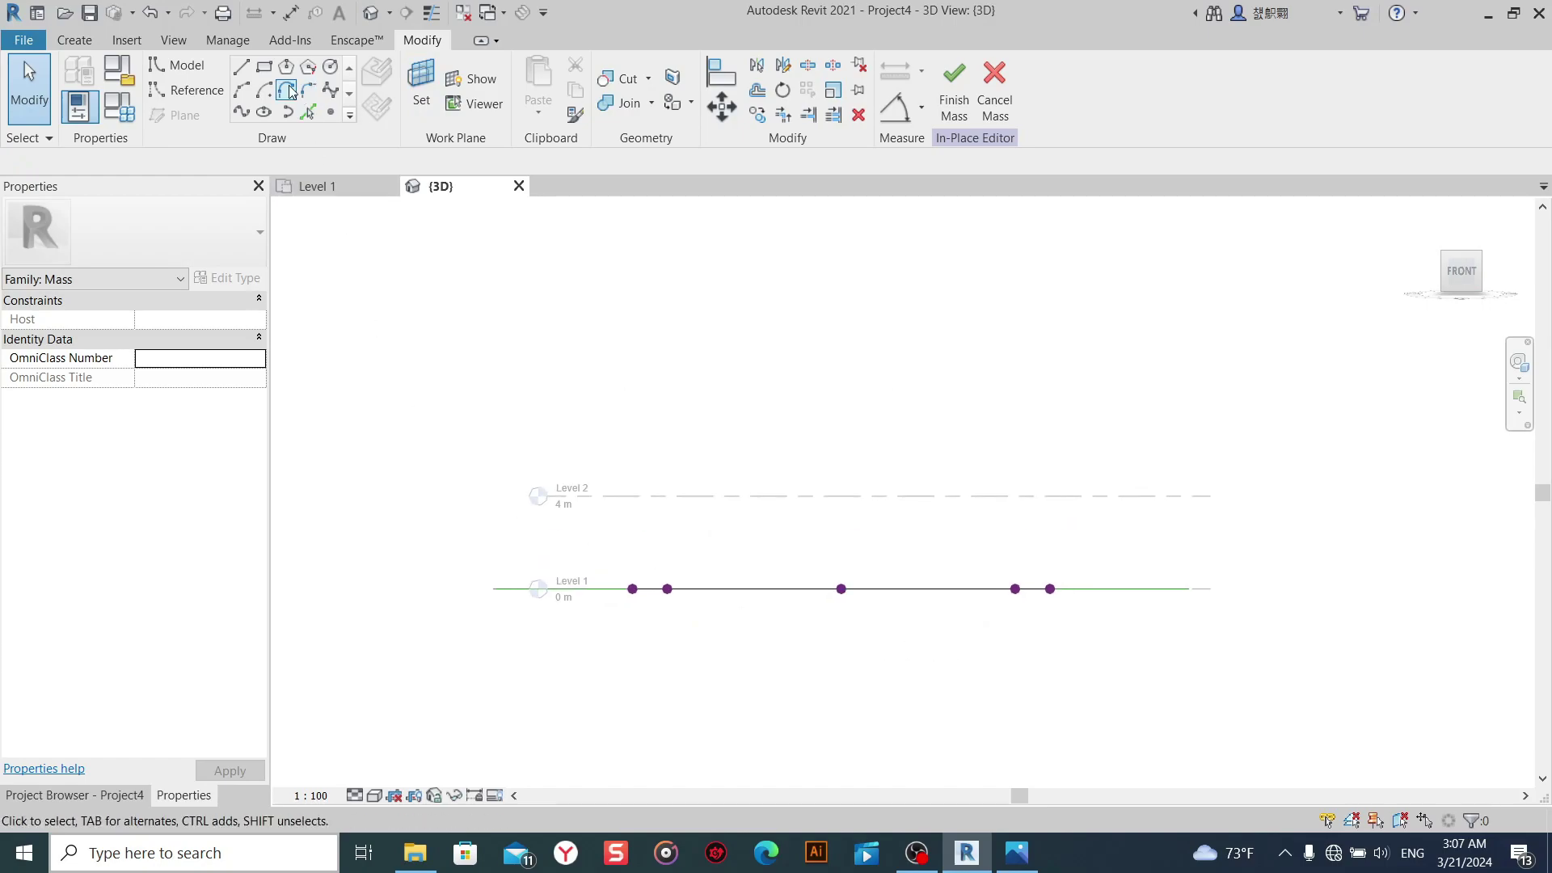
{"action": "key", "text": "l"}
{"action": "key", "text": "i"}
{"action": "left_click", "coordinate": [514, 589]}
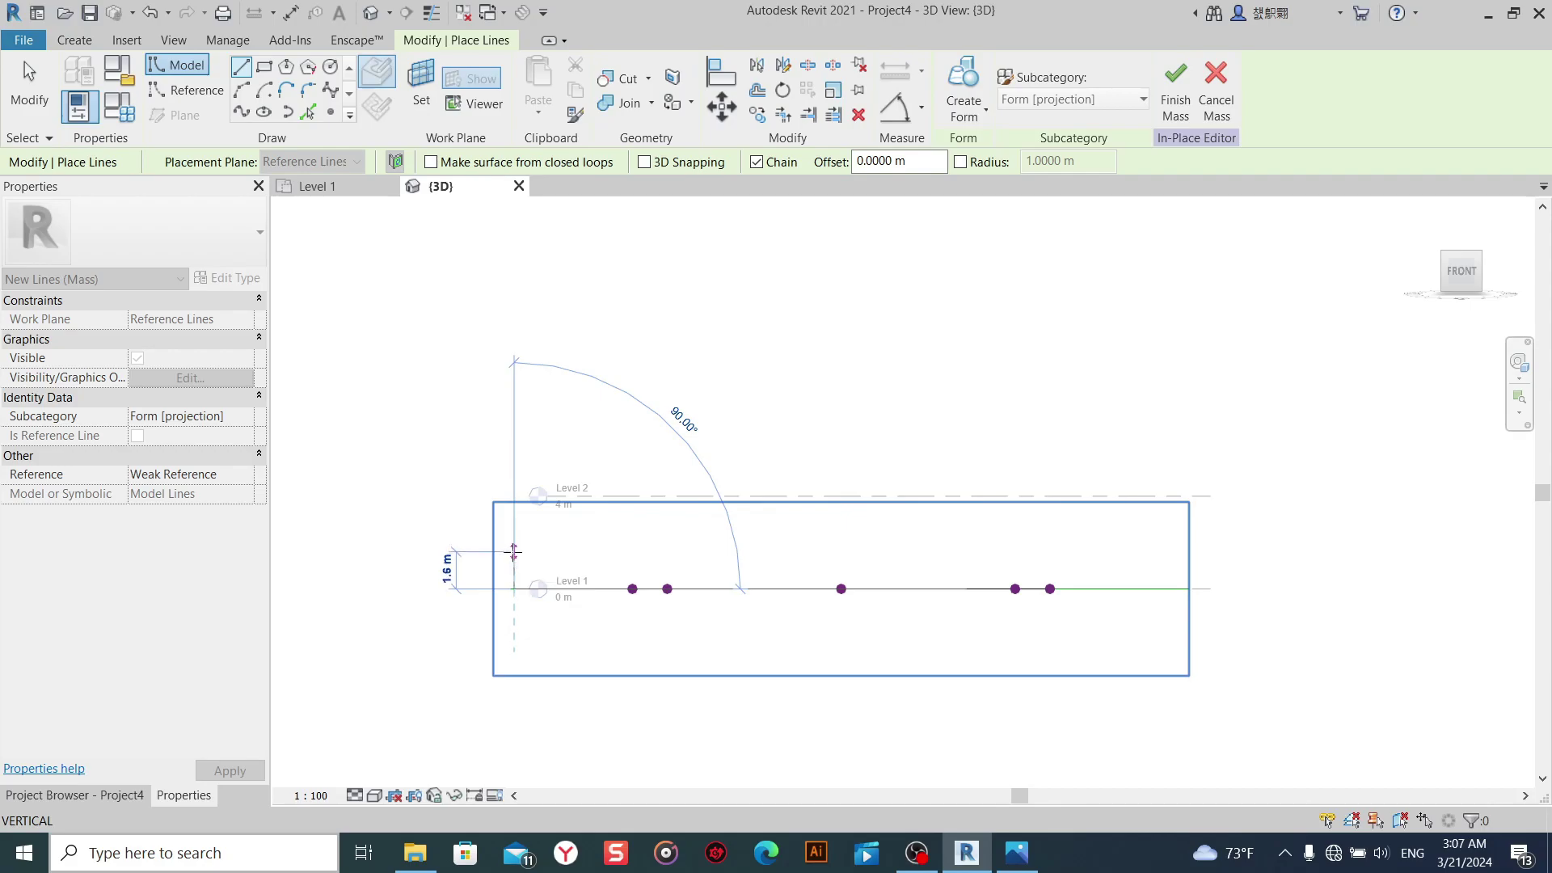
{"action": "left_click", "coordinate": [514, 552]}
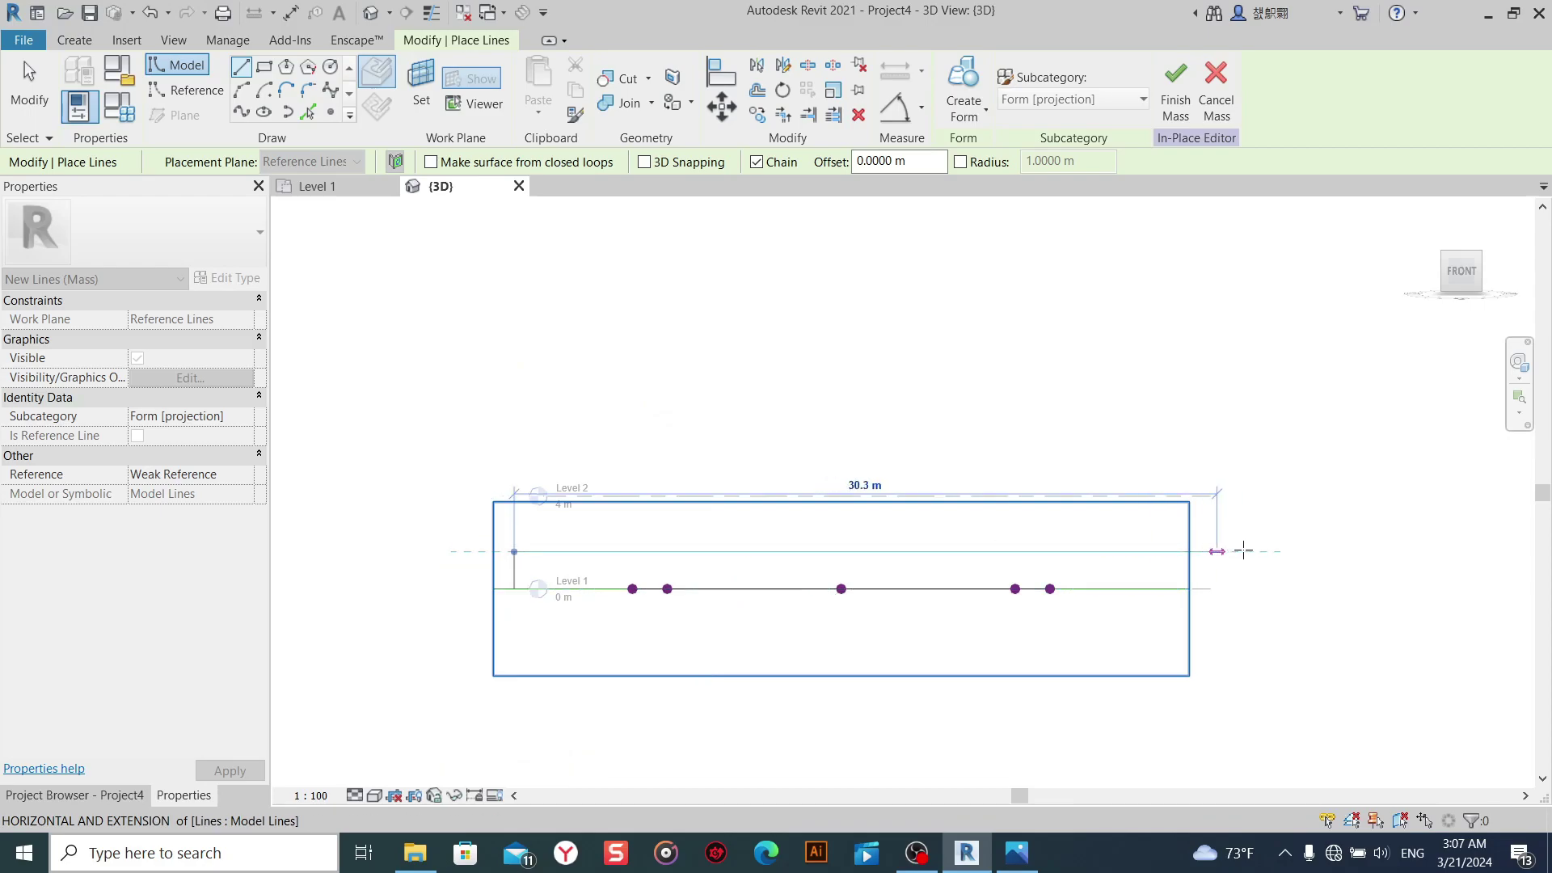
{"action": "left_click", "coordinate": [1267, 552]}
{"action": "right_click", "coordinate": [1245, 417]}
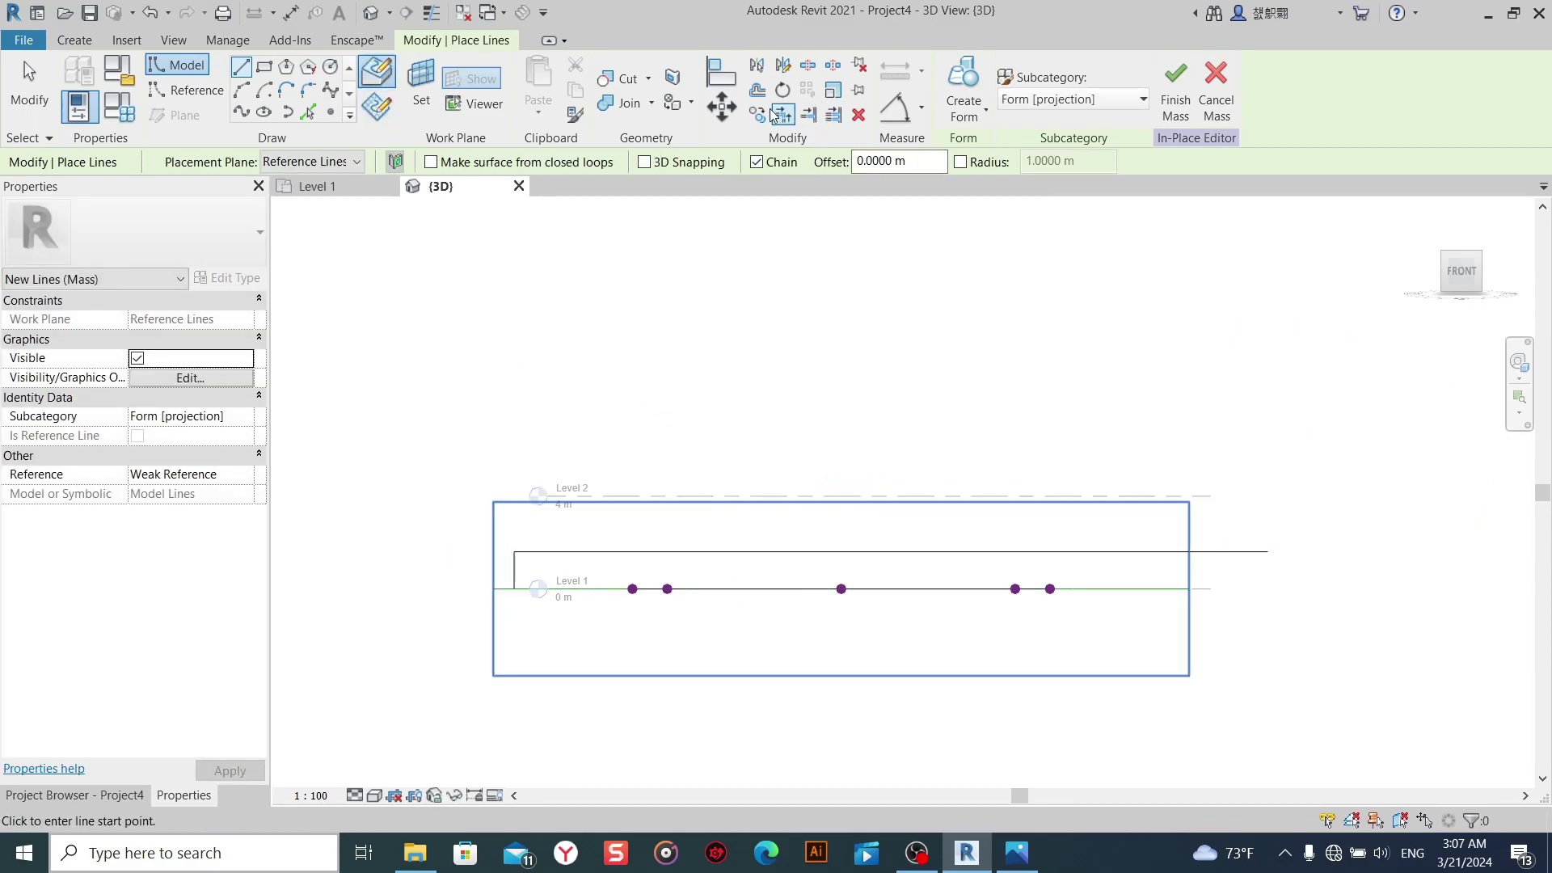
{"action": "left_click", "coordinate": [757, 89]}
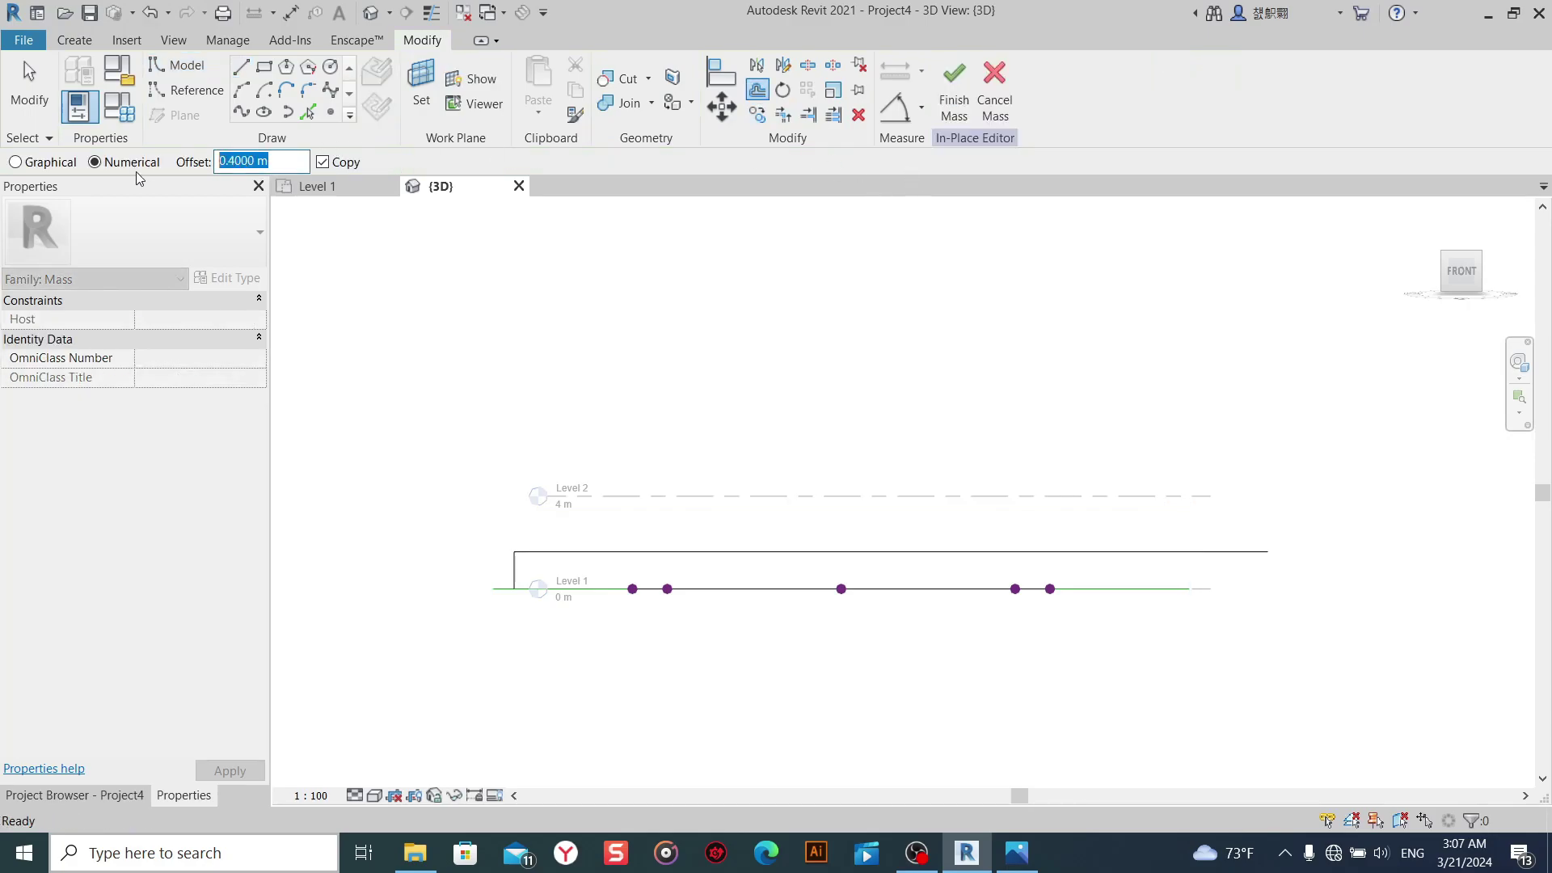
Set the Offset distance to 1.4 m, checking the wooden wave reference image.
{"action": "left_click", "coordinate": [1028, 857]}
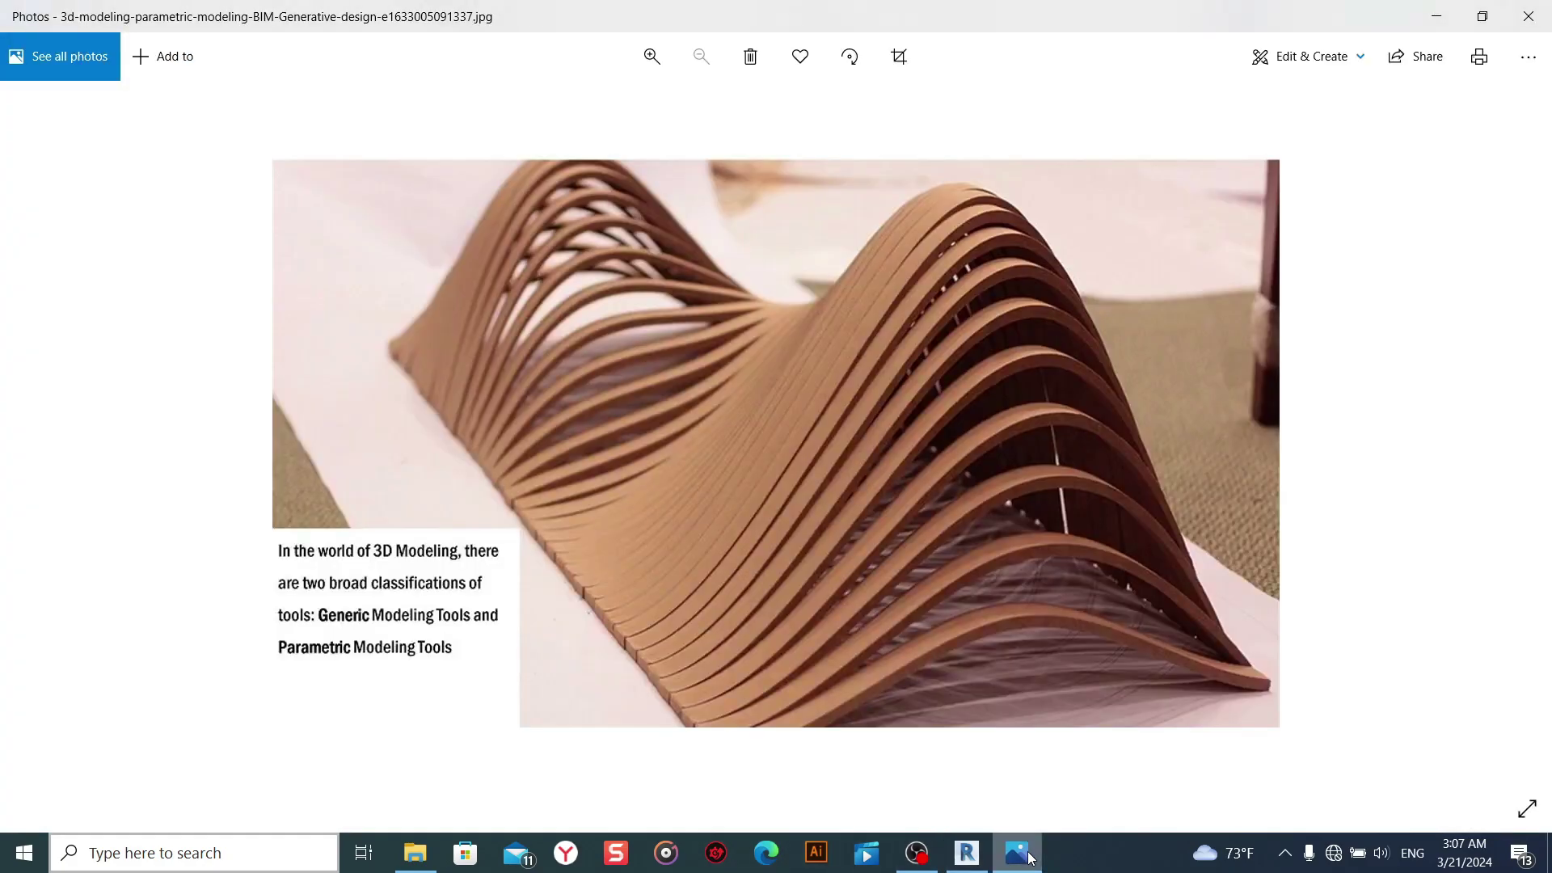
{"action": "left_click", "coordinate": [1028, 857]}
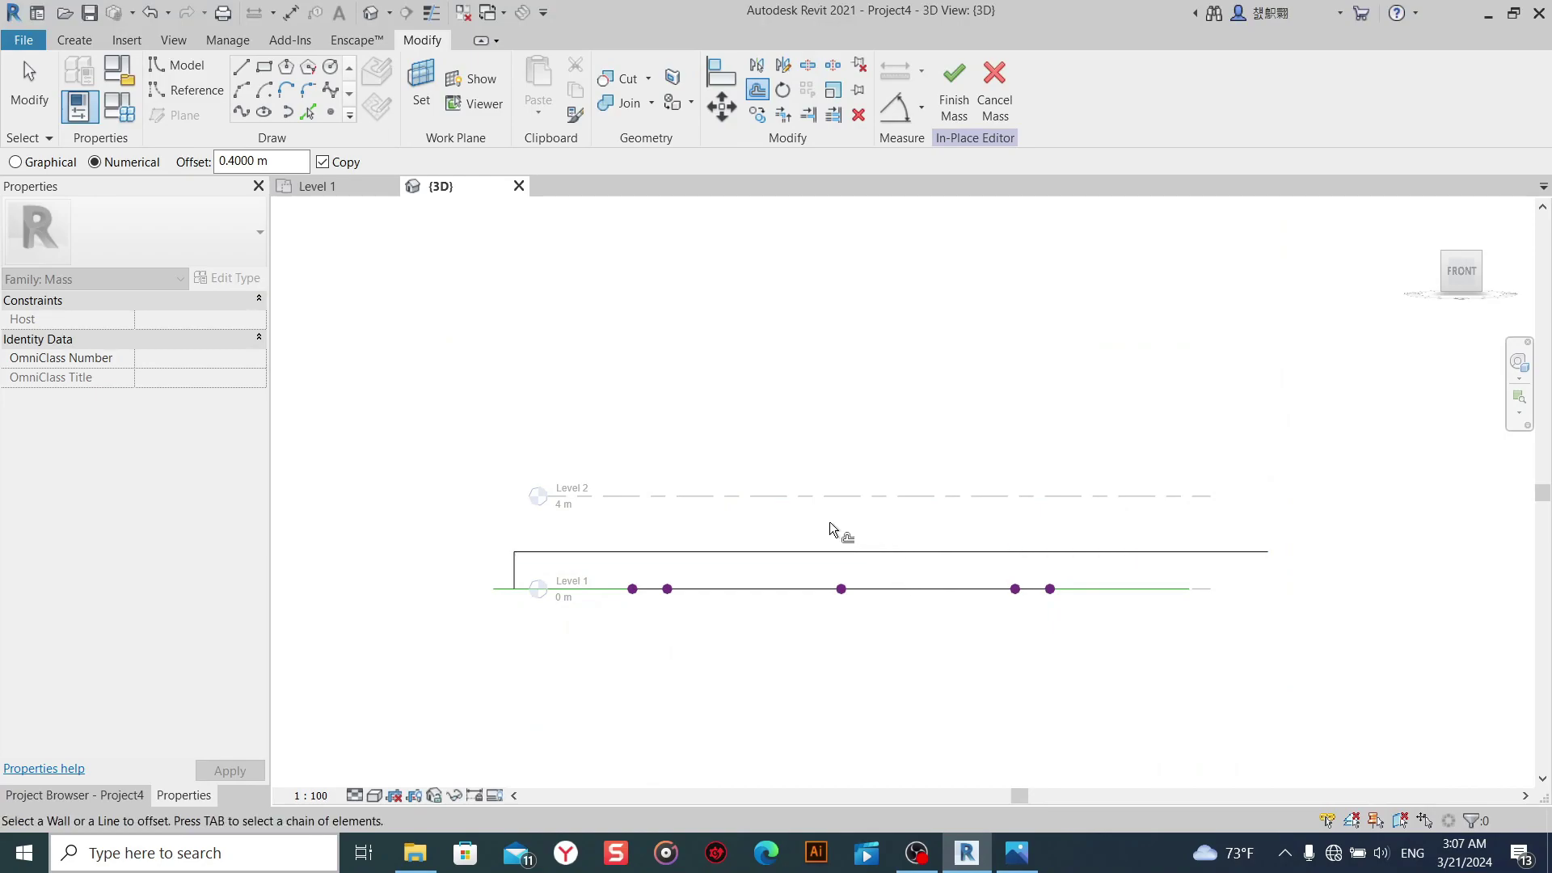
{"action": "double_click", "coordinate": [259, 161]}
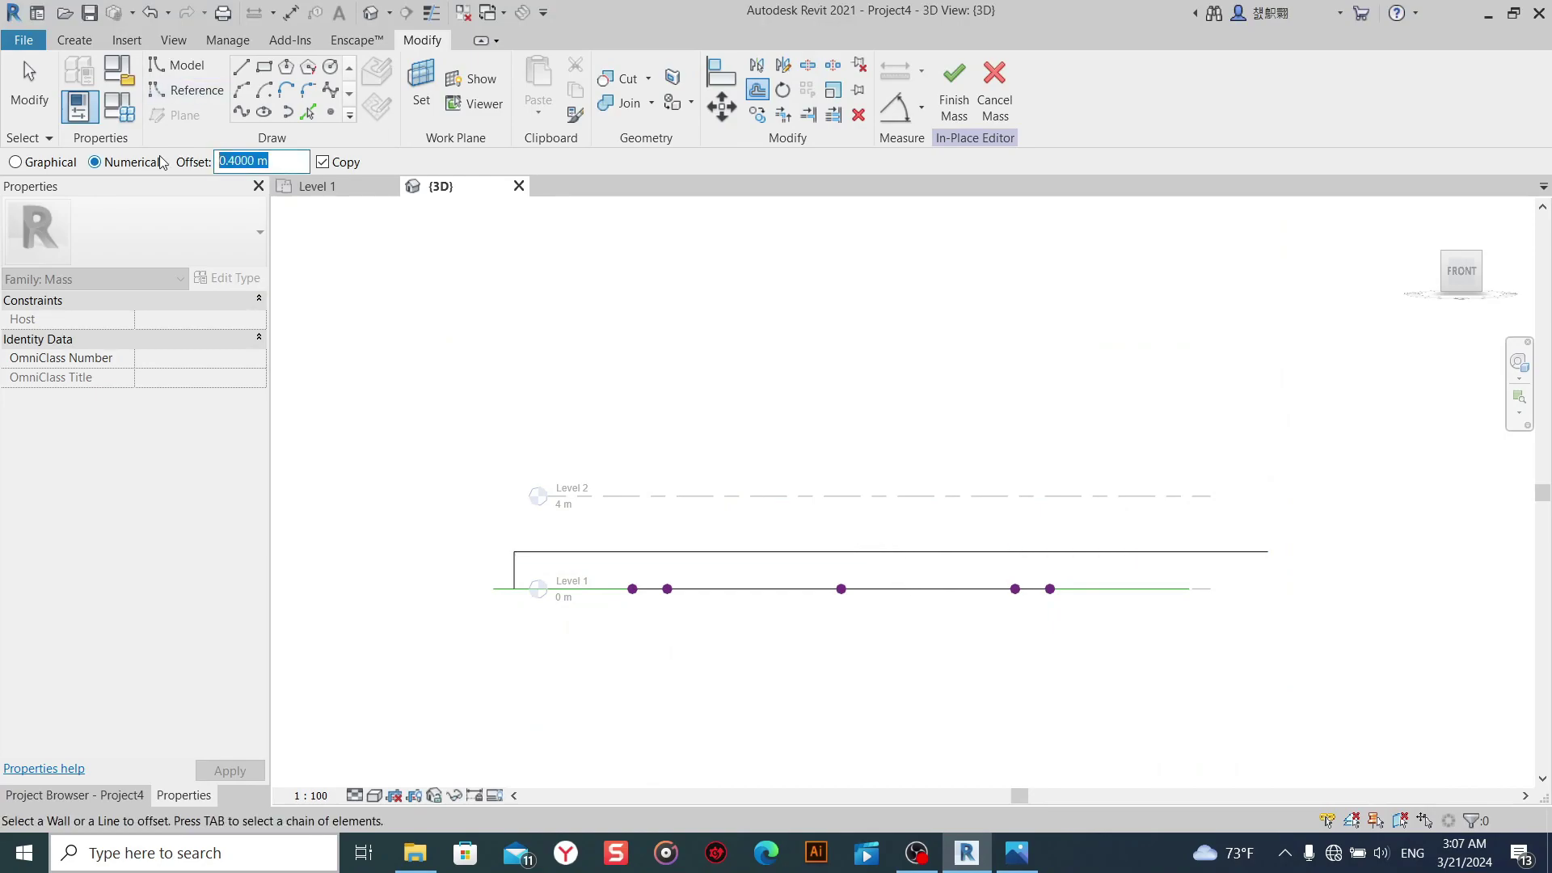
{"action": "type", "text": "2."}
{"action": "double_click", "coordinate": [259, 161]}
{"action": "type", "text": "1."}
{"action": "type", "text": "4"}
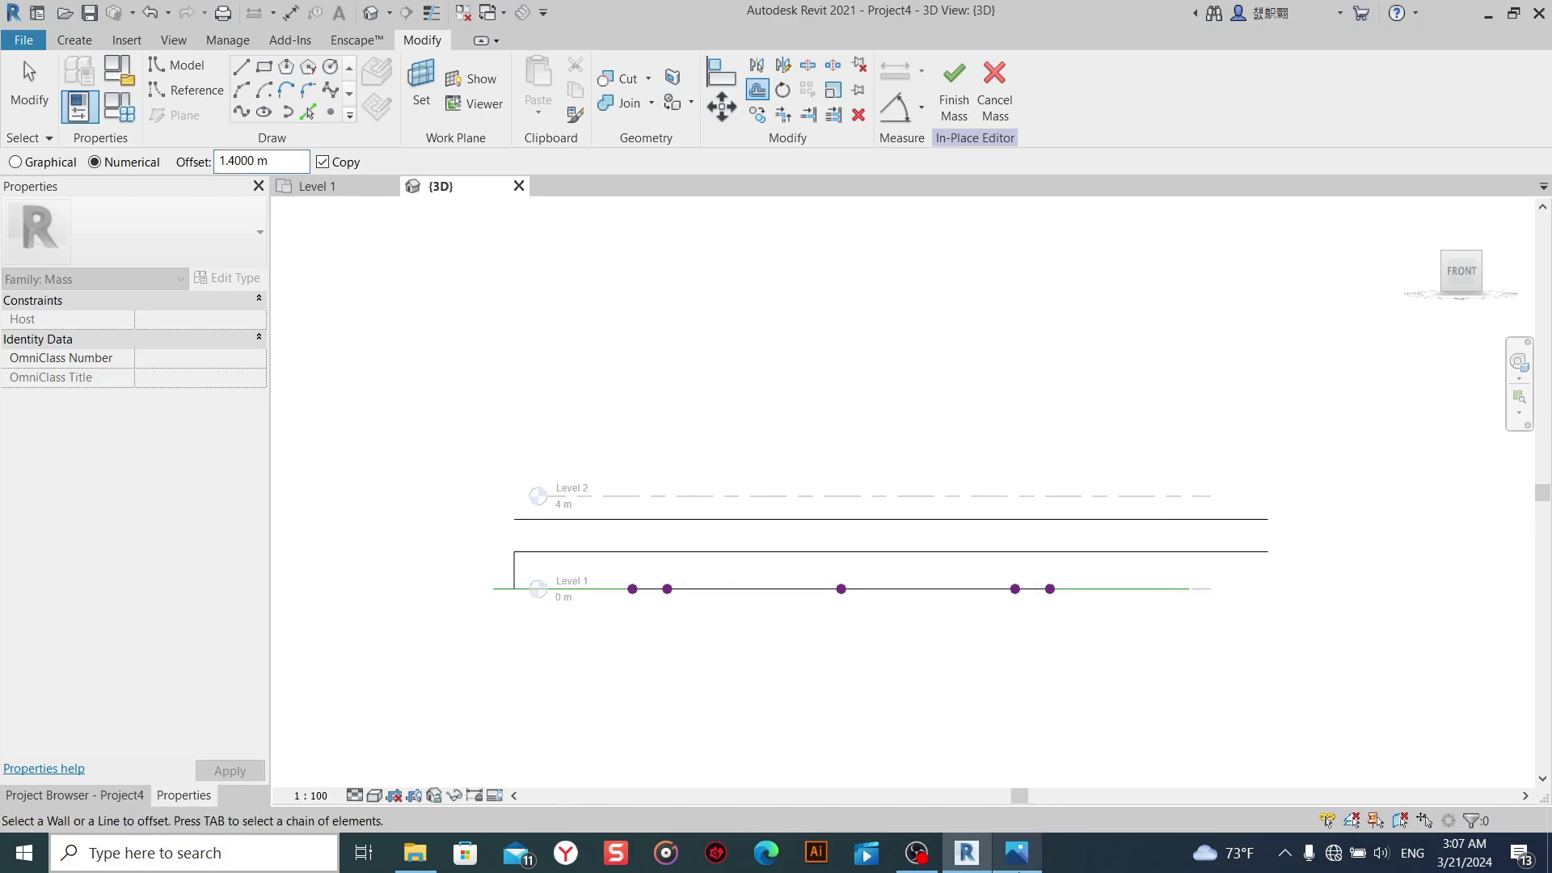
{"action": "left_click", "coordinate": [1016, 853]}
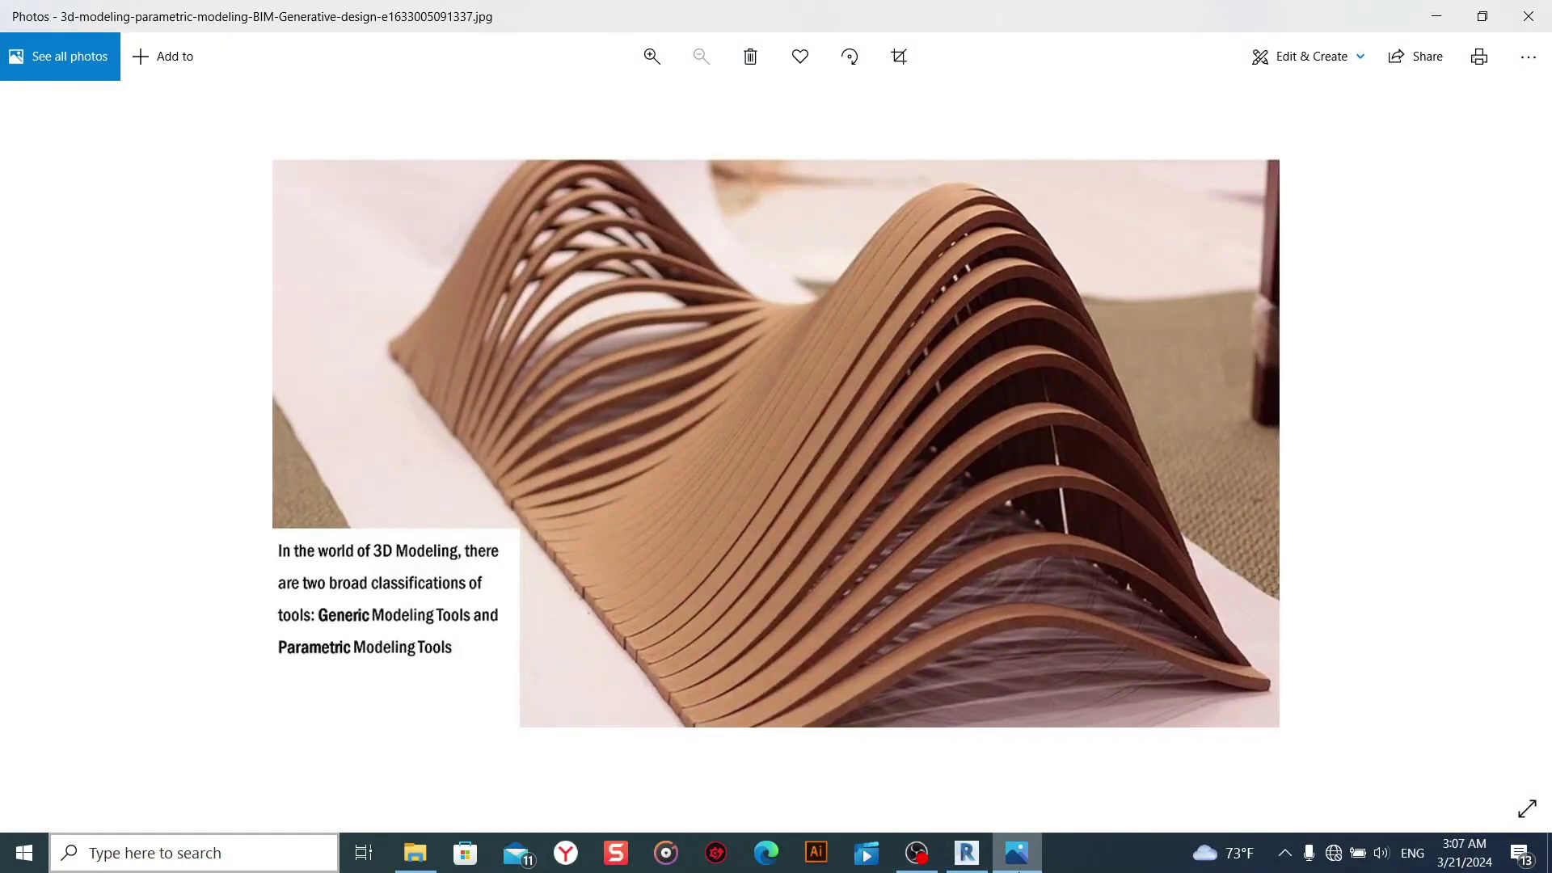
{"action": "left_click", "coordinate": [1016, 856]}
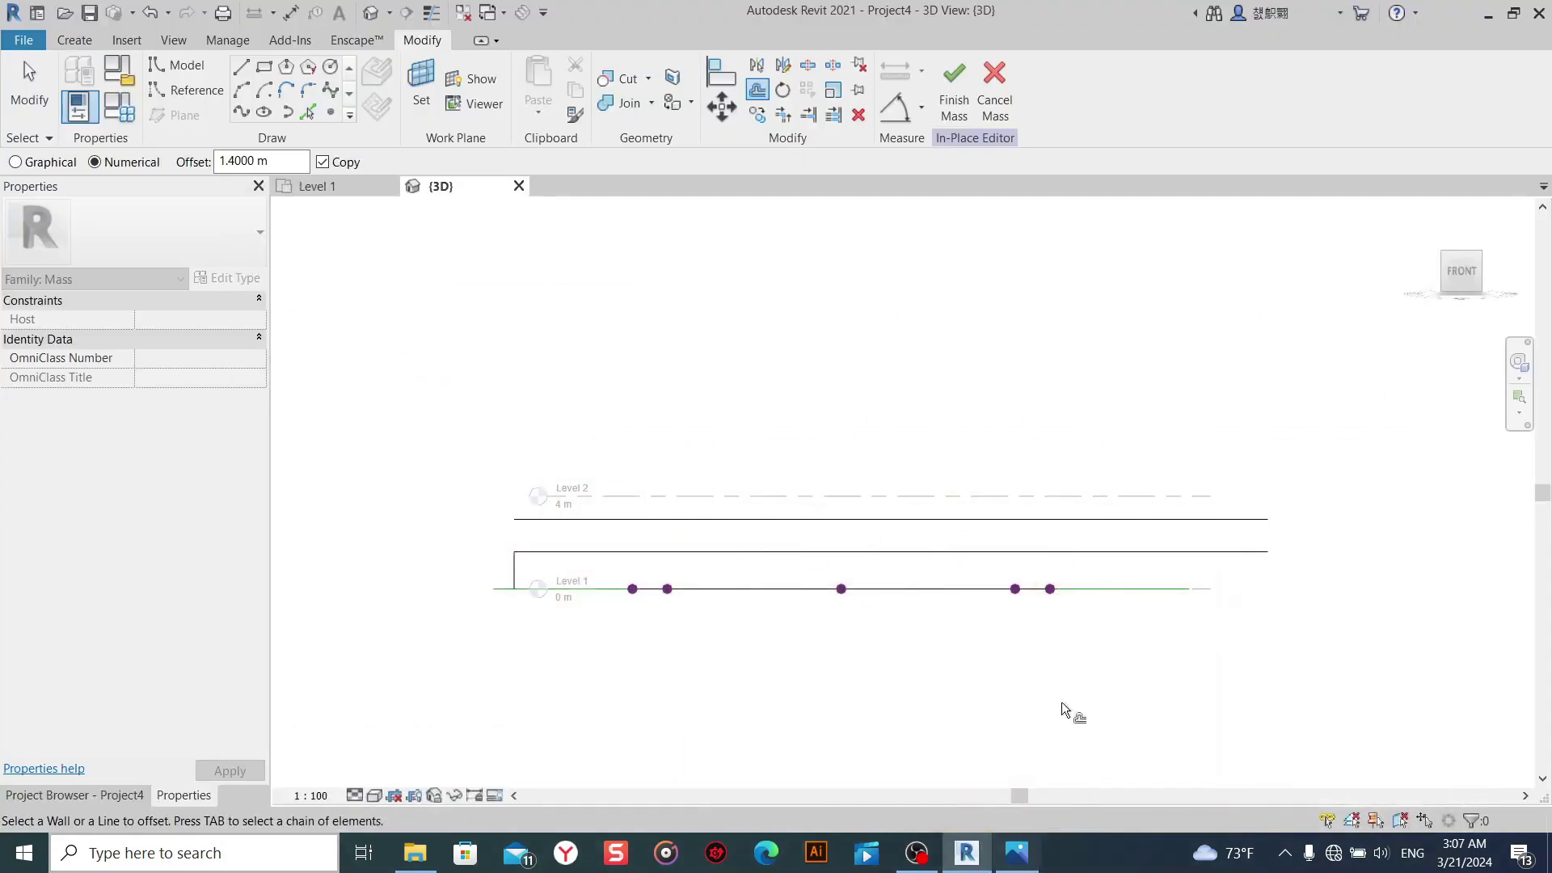
Offset five copies of the horizontal line upward, 1.4 m apart, then cancel offsetting.
{"action": "left_click", "coordinate": [1109, 511]}
{"action": "left_click", "coordinate": [1113, 484]}
{"action": "left_click", "coordinate": [1117, 451]}
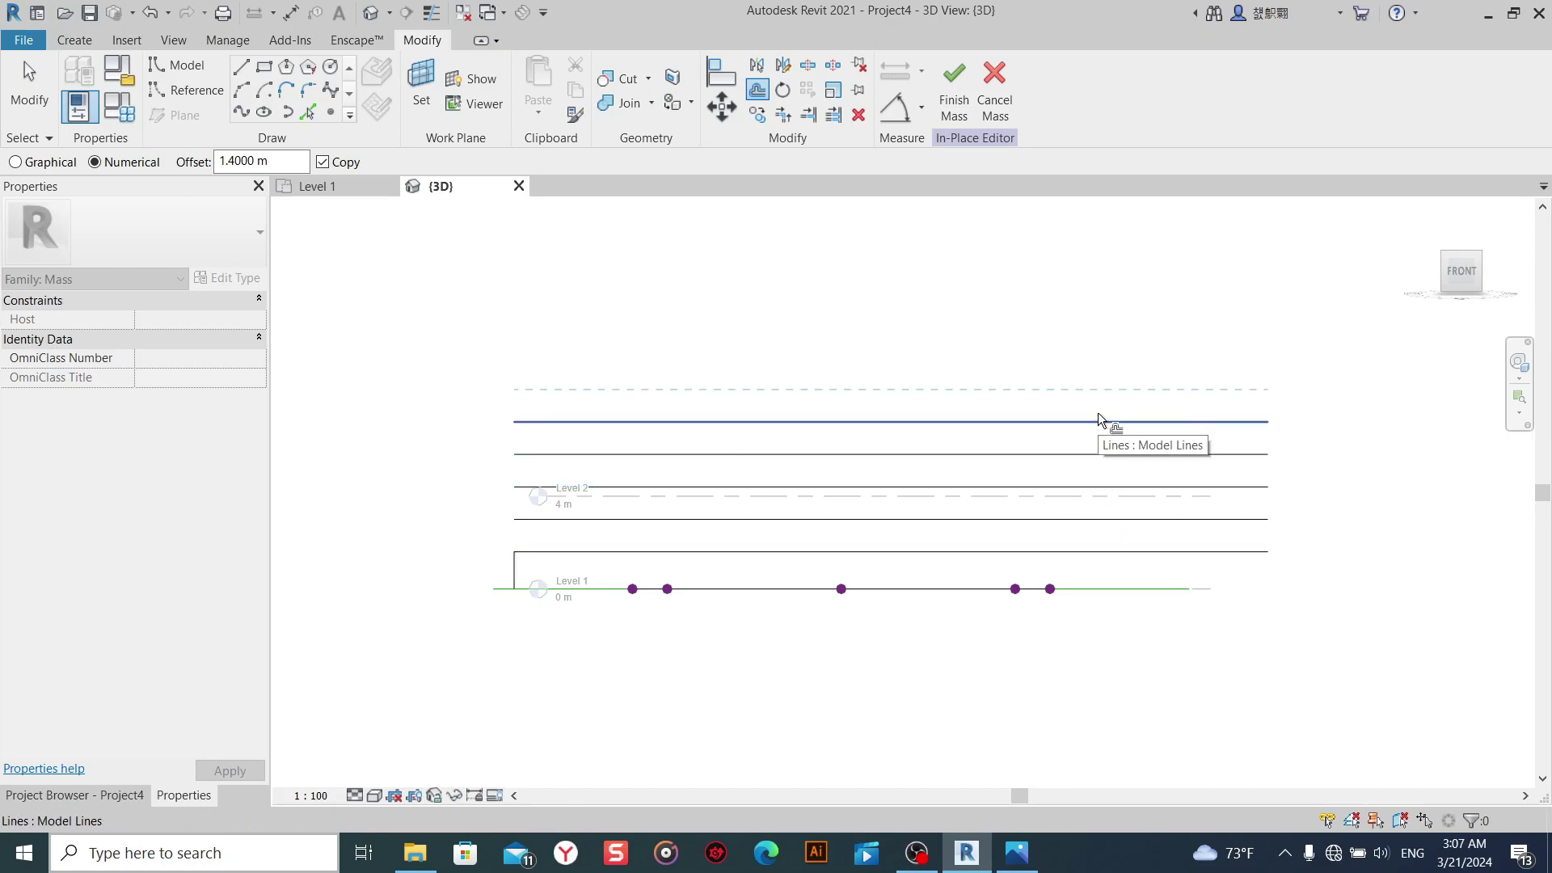
{"action": "left_click", "coordinate": [1098, 413]}
{"action": "left_click", "coordinate": [1126, 385]}
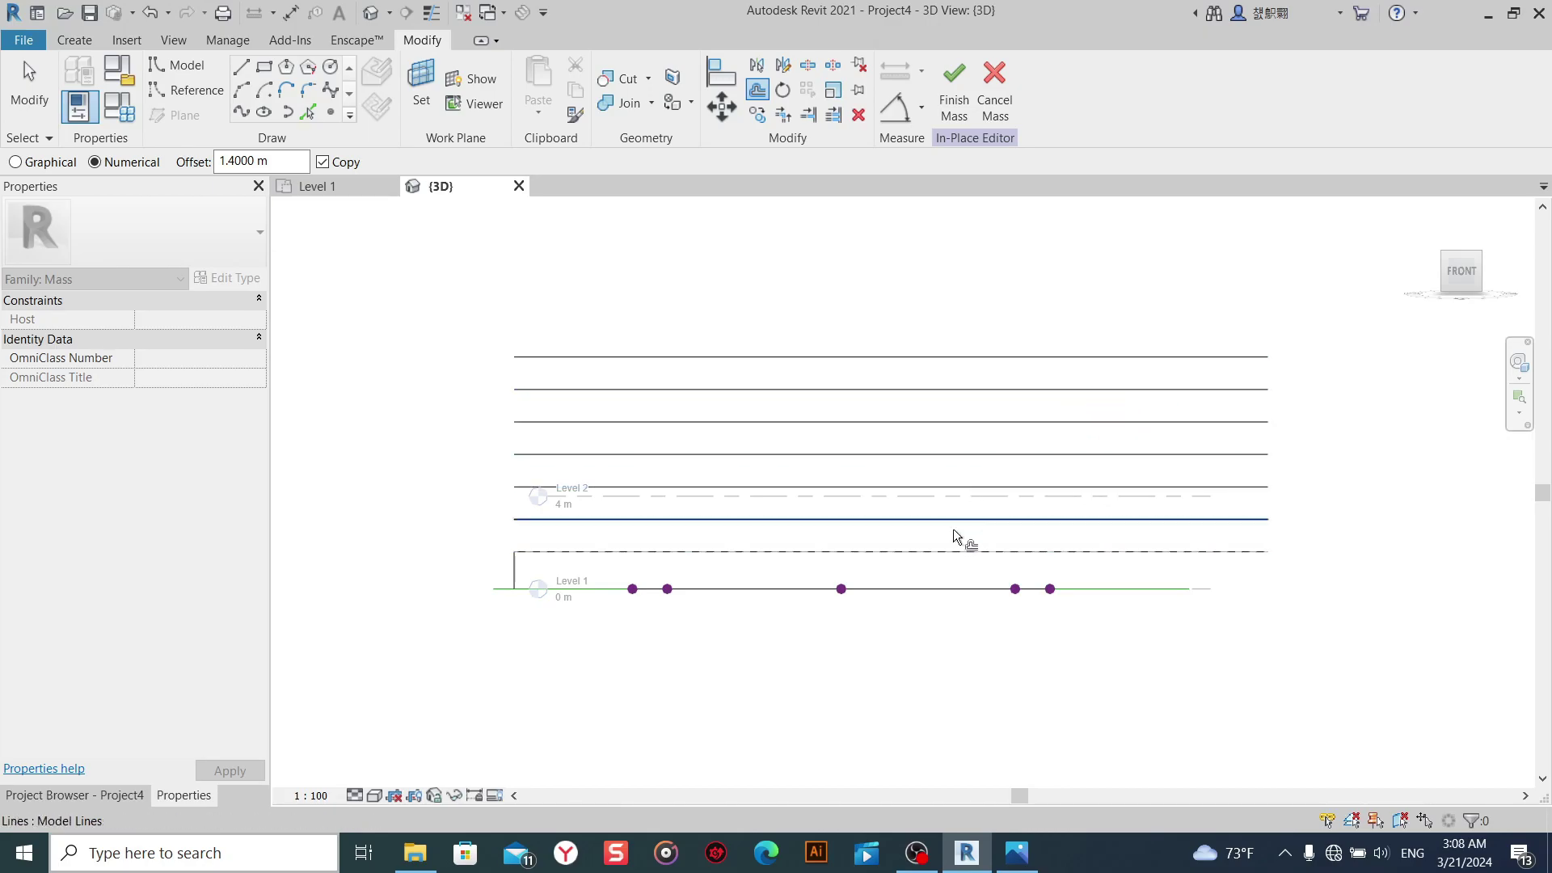
{"action": "right_click", "coordinate": [841, 638]}
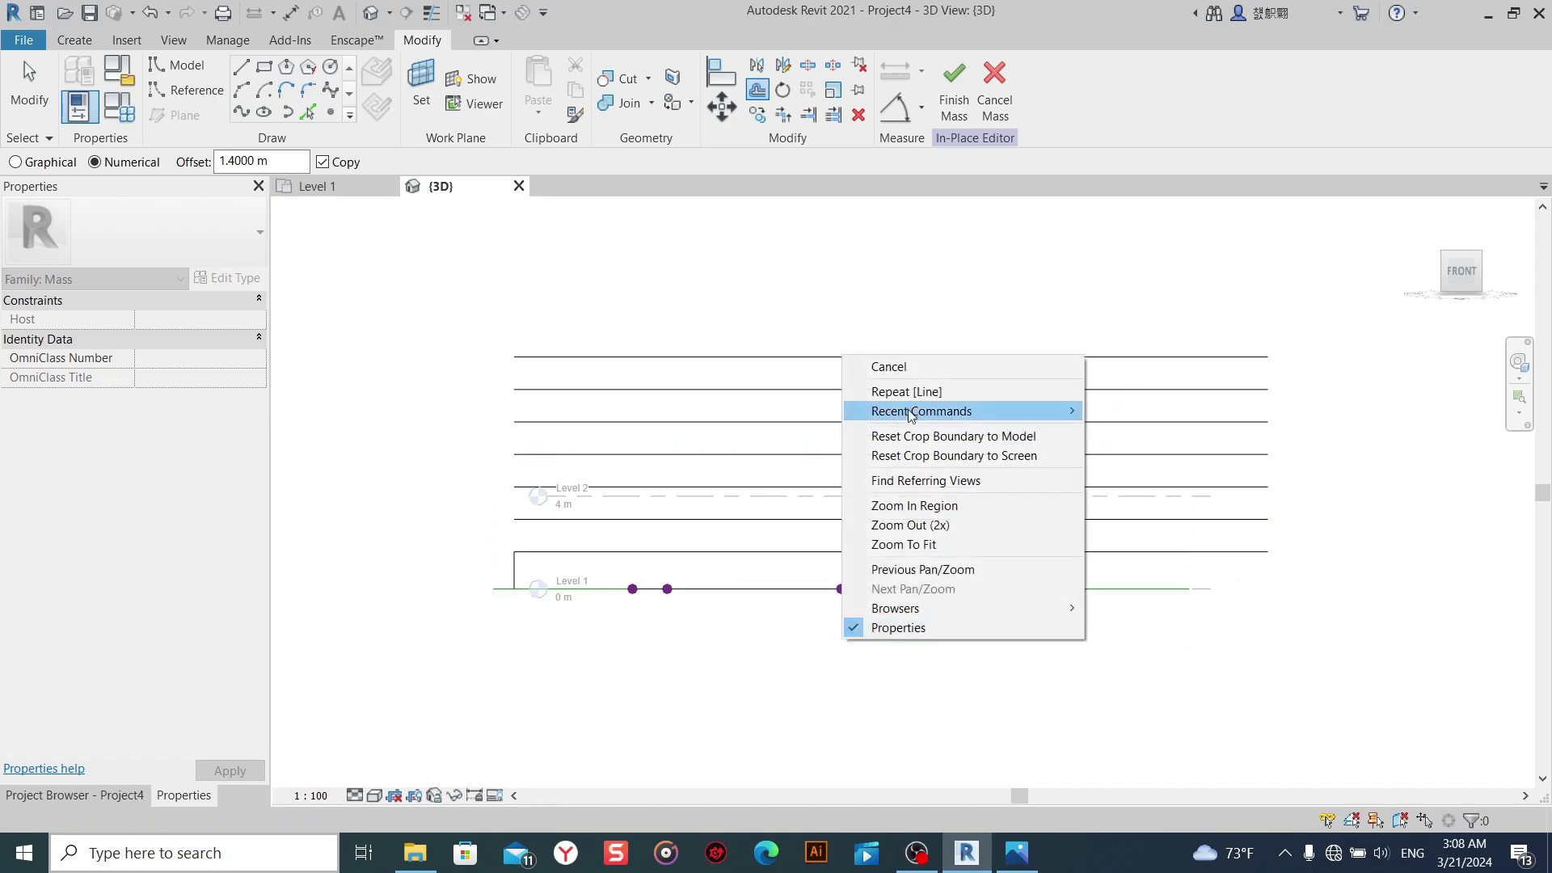
{"action": "left_click", "coordinate": [889, 364]}
{"action": "mouse_move", "coordinate": [873, 505]}
{"action": "middle_mouse_down", "text": "shift"}
{"action": "mouse_move", "coordinate": [907, 756]}
{"action": "mouse_move", "coordinate": [1115, 707]}
{"action": "mouse_move", "coordinate": [1070, 762]}
{"action": "mouse_move", "coordinate": [1206, 727]}
{"action": "middle_mouse_up", "text": "shift"}
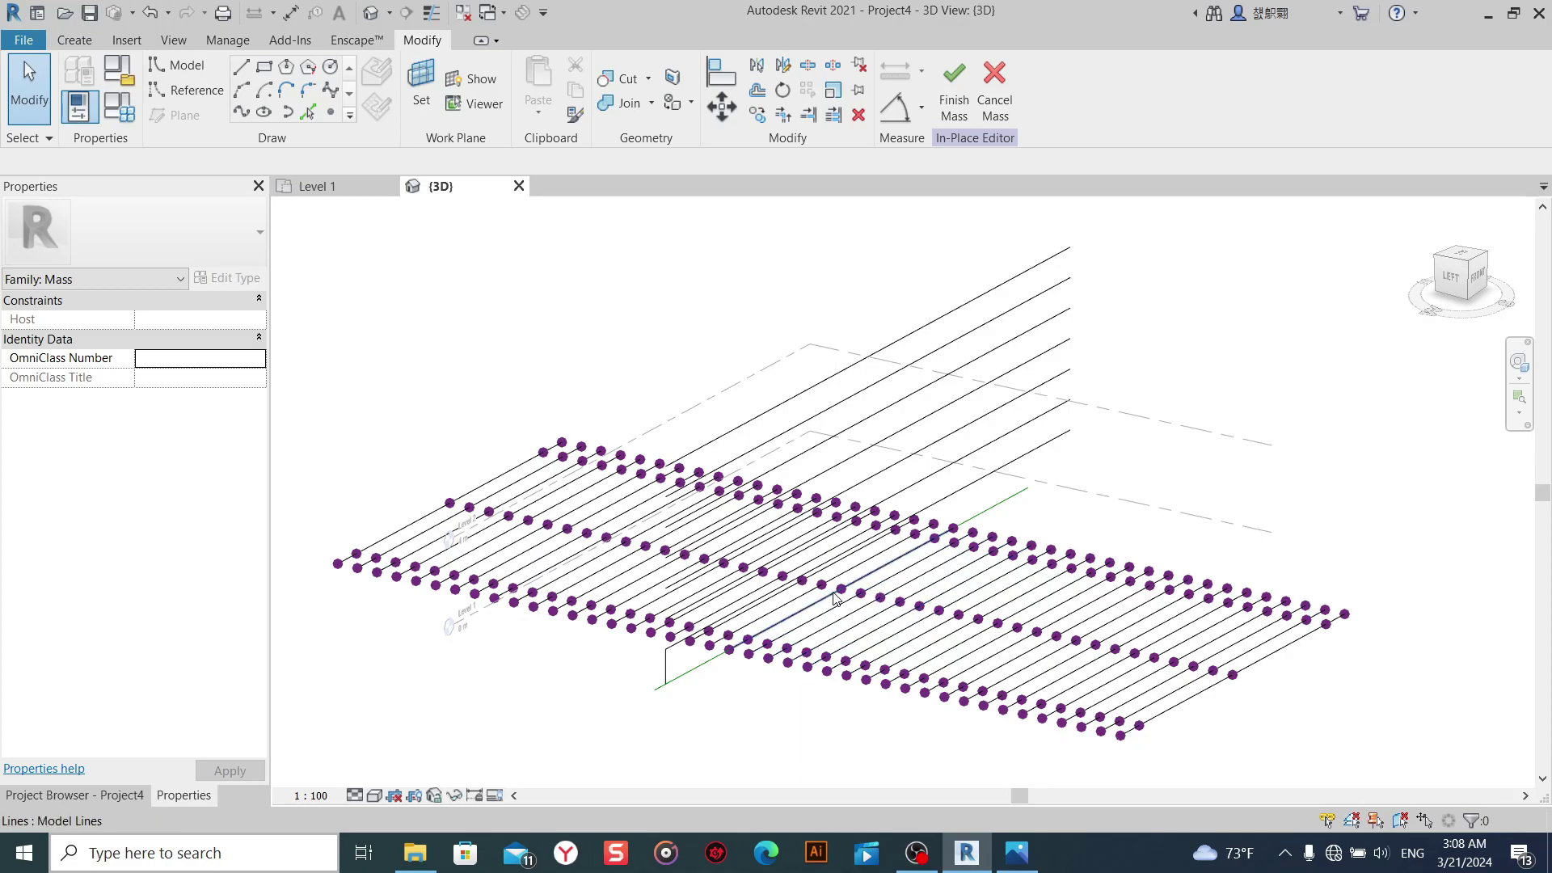
Orbit the model with the ViewCube toward a front-facing view.
{"action": "left_click_drag", "start_coordinate": [1459, 275], "coordinate": [1485, 285]}
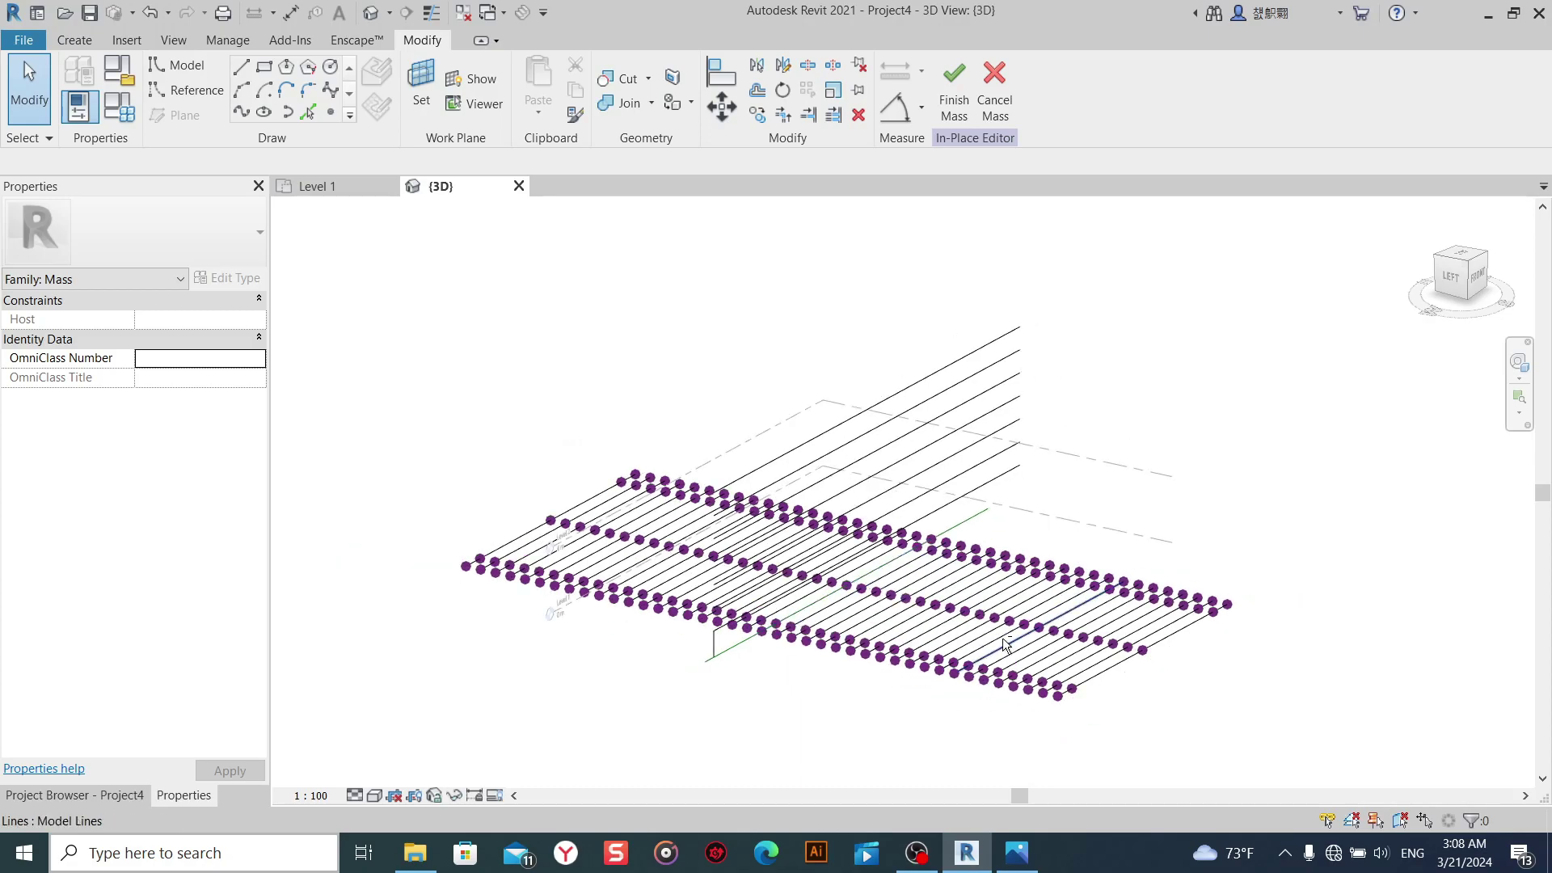
In Front view, window-select the seven stacked lines and delete them.
{"action": "left_click", "coordinate": [1464, 293]}
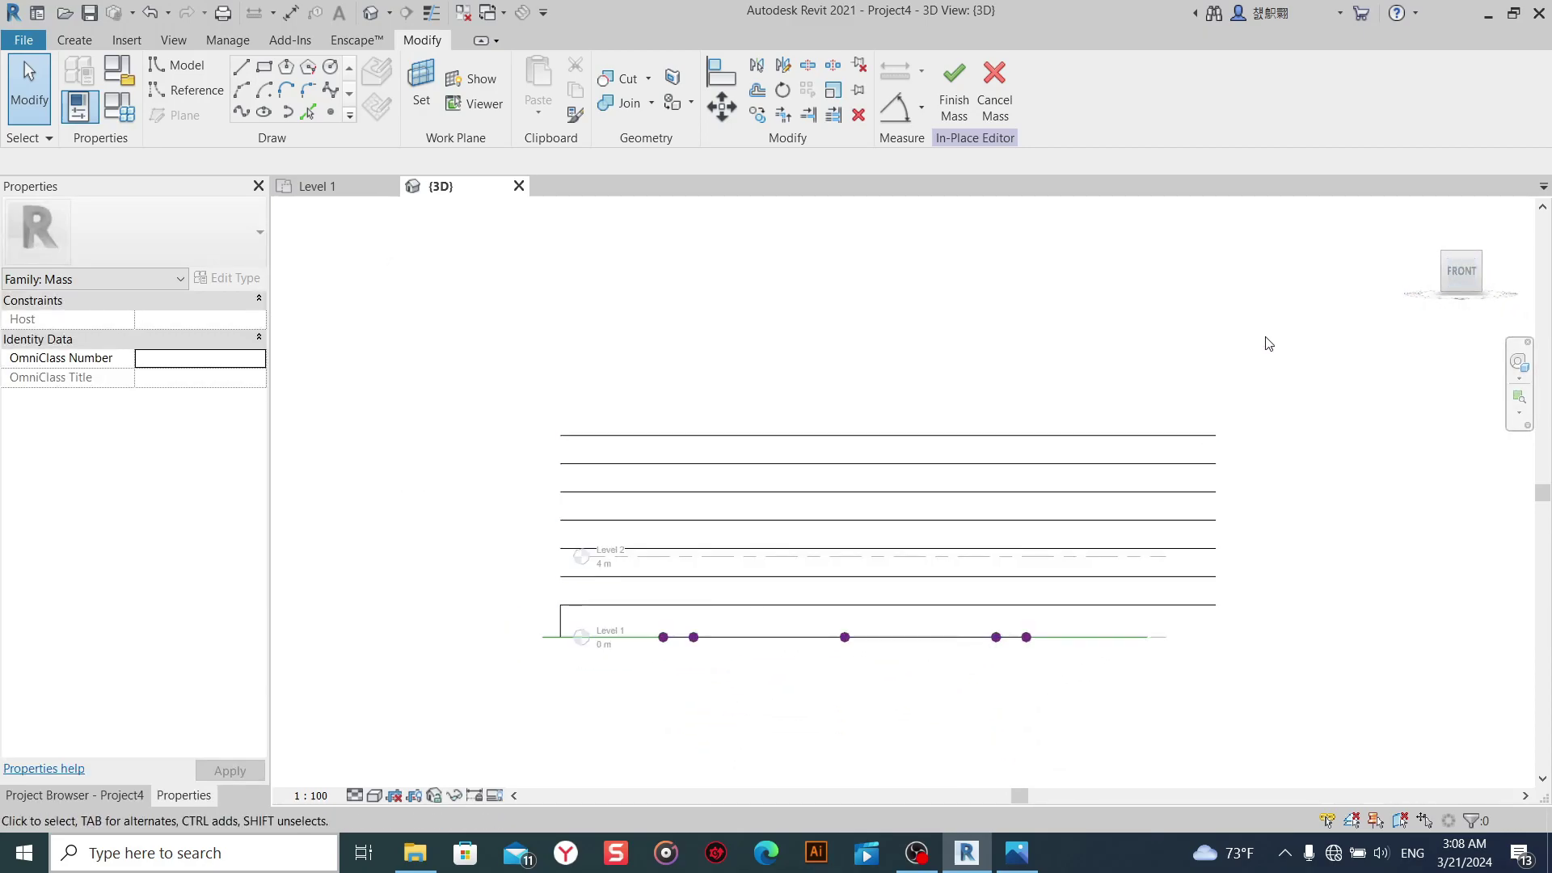
{"action": "left_click_drag", "start_coordinate": [1267, 343], "coordinate": [1210, 619]}
{"action": "left_click", "coordinate": [860, 115]}
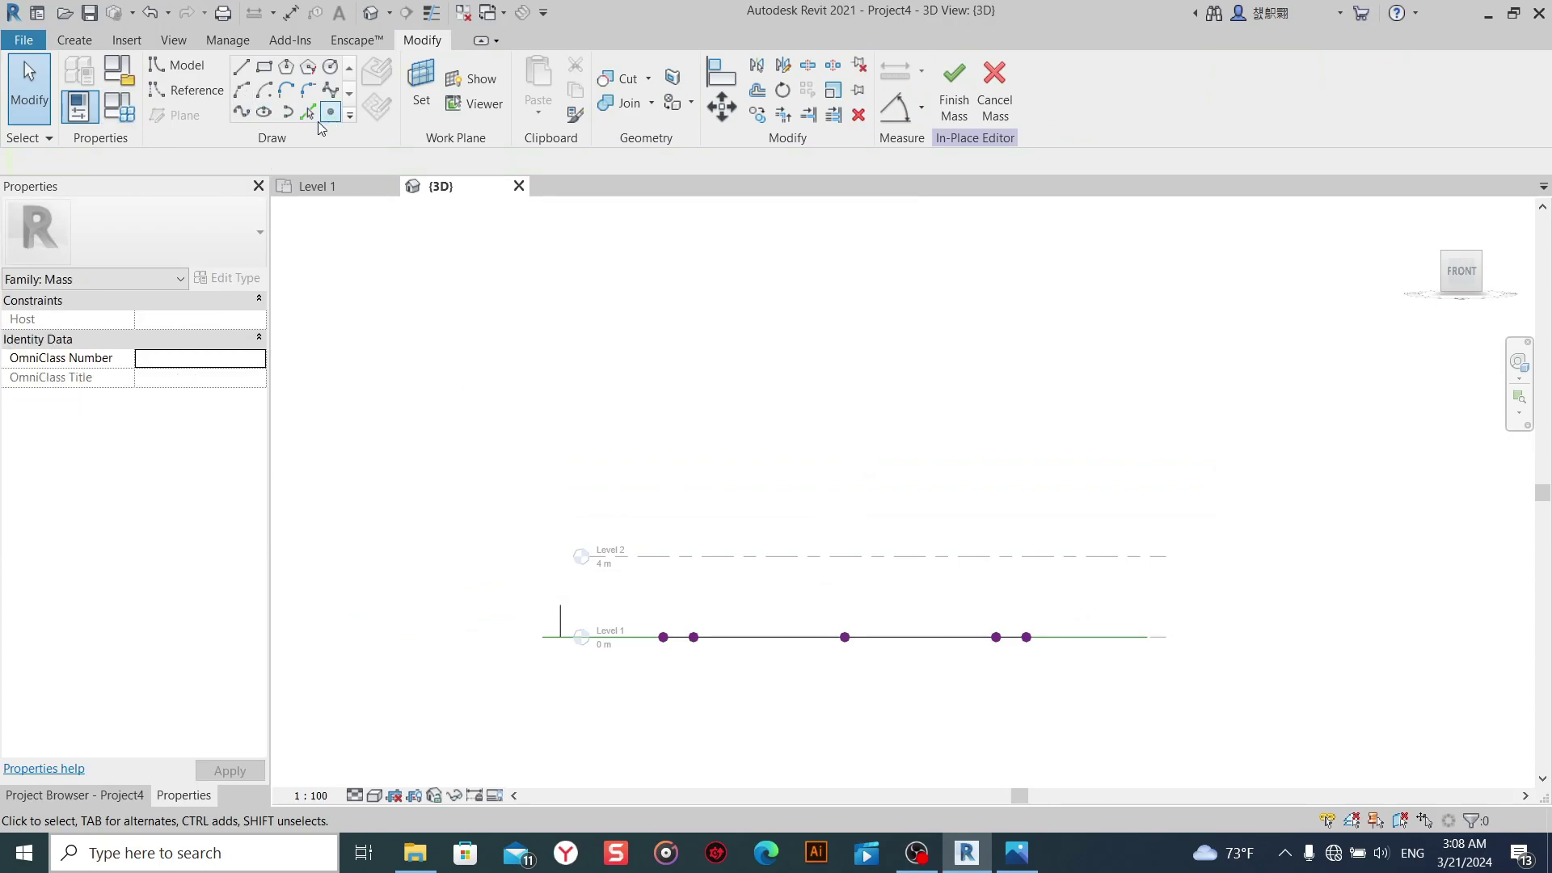
Draw one 26.7 m horizontal model line starting at the short vertical line's top.
{"action": "key", "text": "l"}
{"action": "key", "text": "i"}
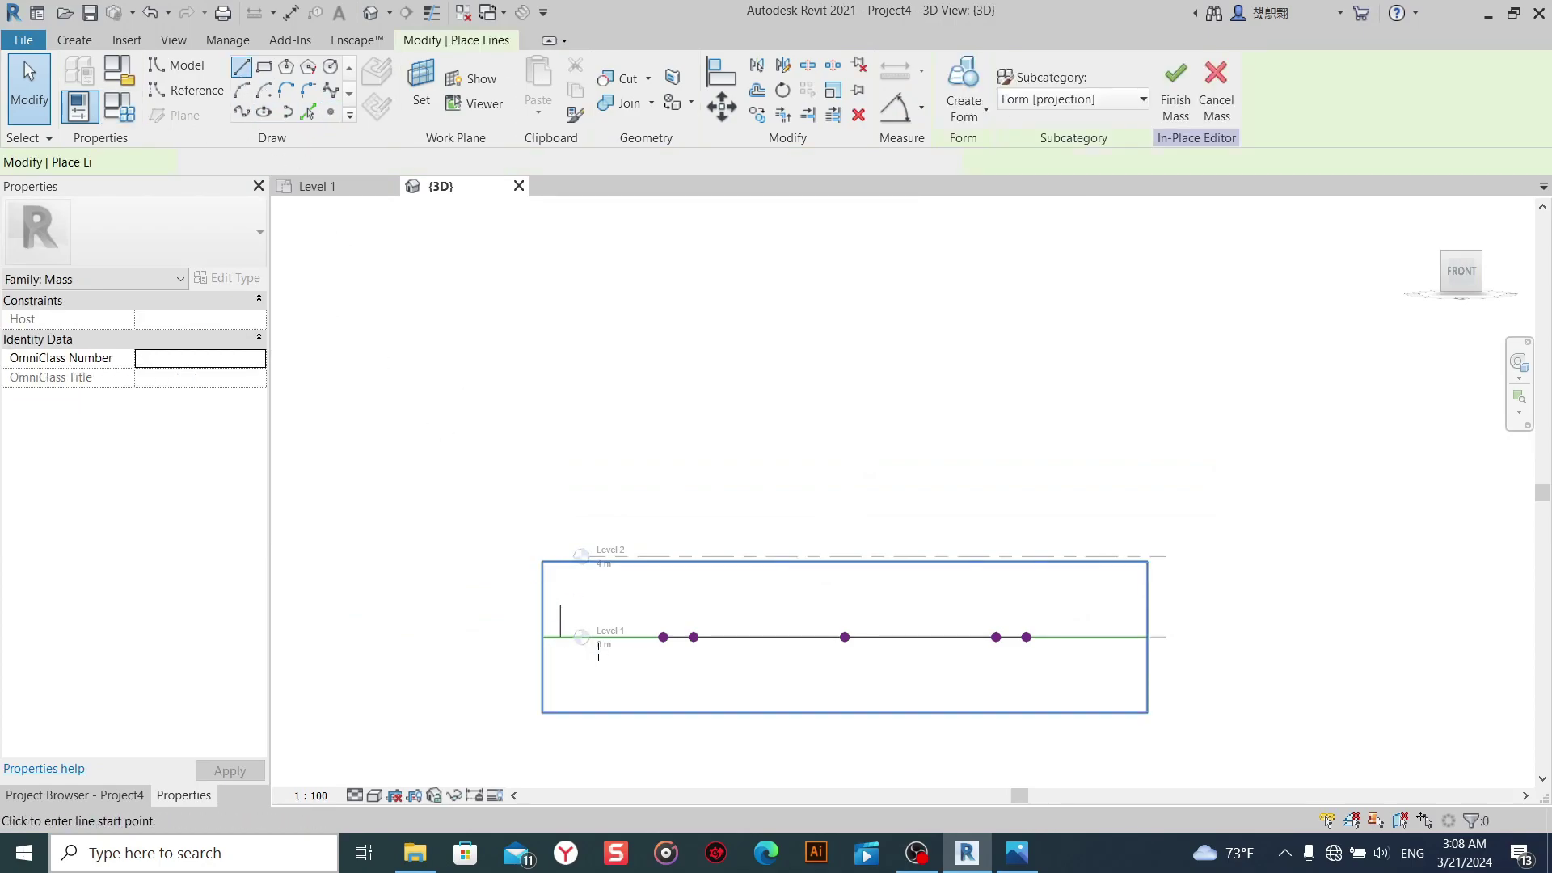
{"action": "scroll", "coordinate": [581, 665], "scroll_direction": "up", "scroll_amount": 3}
{"action": "middle_click_drag", "start_coordinate": [581, 664], "coordinate": [507, 647]}
{"action": "left_click", "coordinate": [435, 541]}
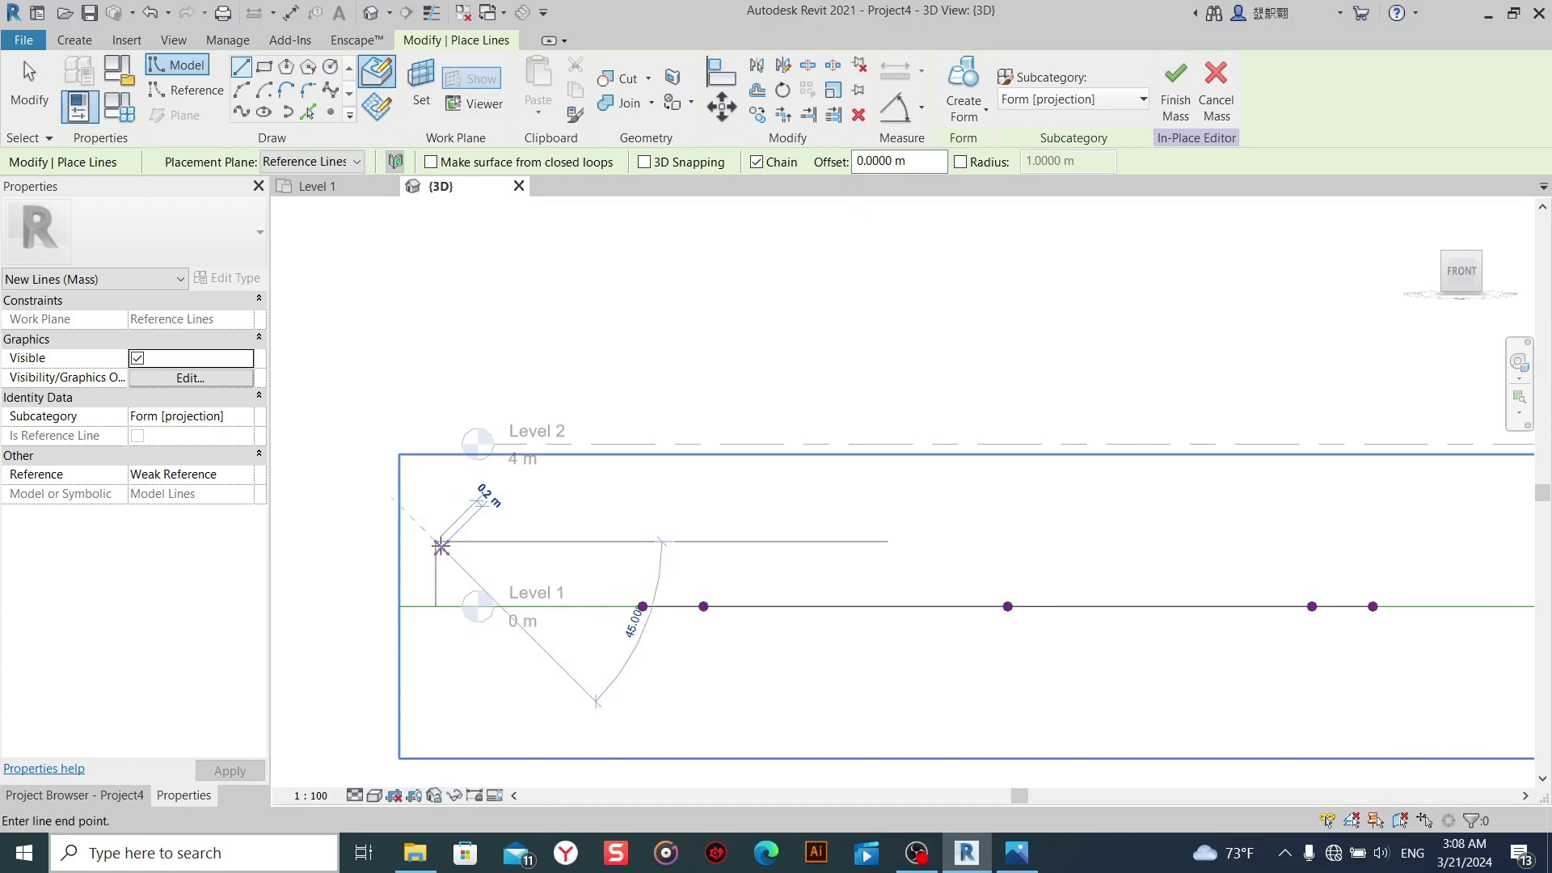
{"action": "middle_click_drag", "start_coordinate": [1110, 557], "coordinate": [902, 558]}
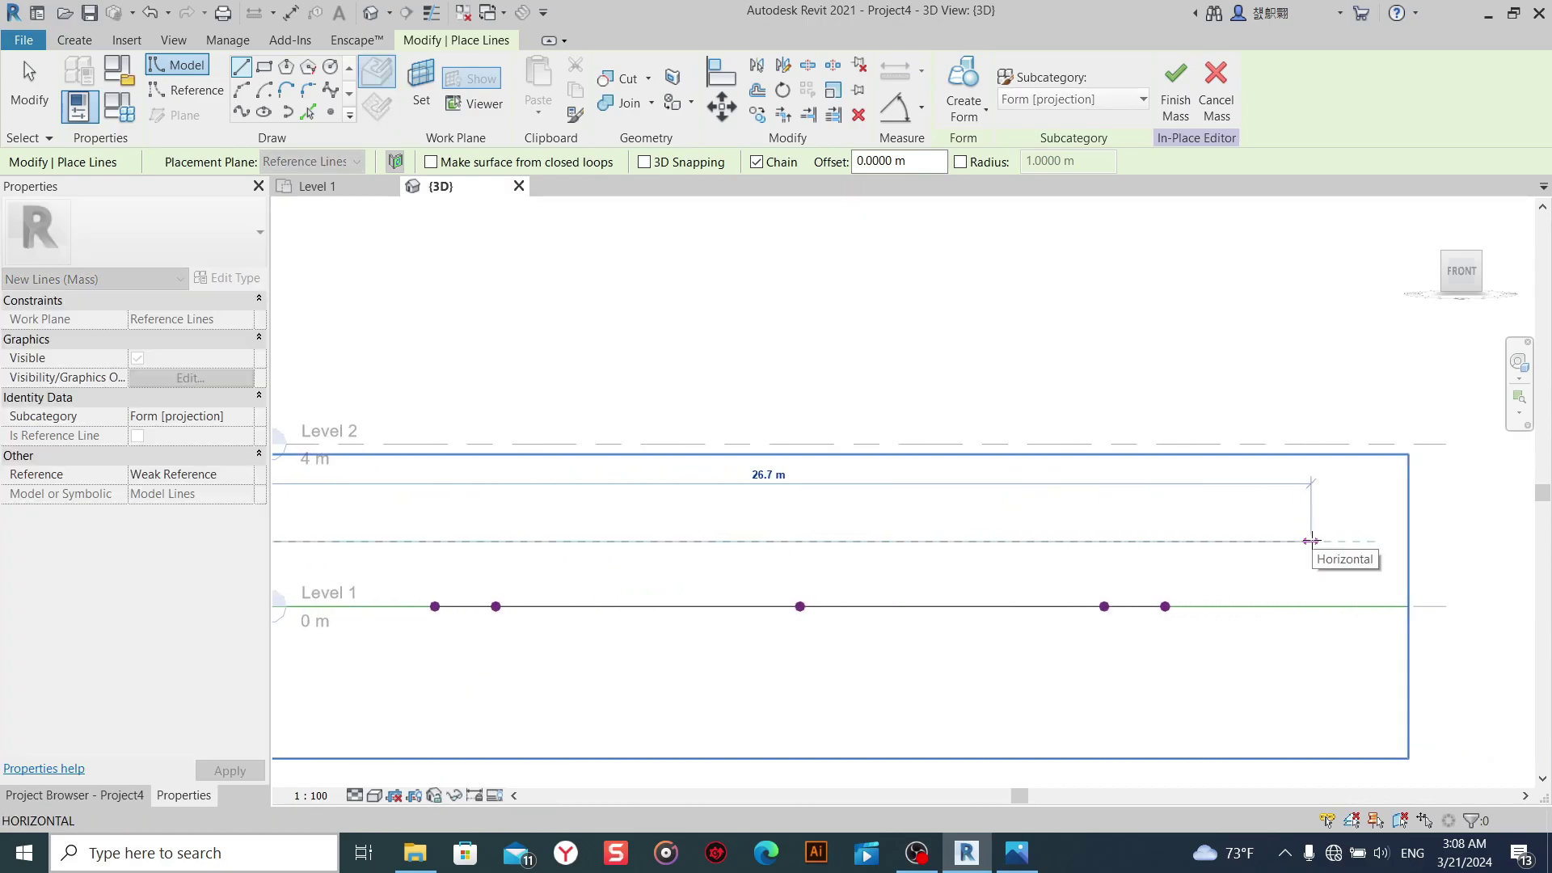
{"action": "left_click", "coordinate": [1311, 541]}
{"action": "right_click", "coordinate": [1303, 457]}
{"action": "left_click", "coordinate": [1313, 457]}
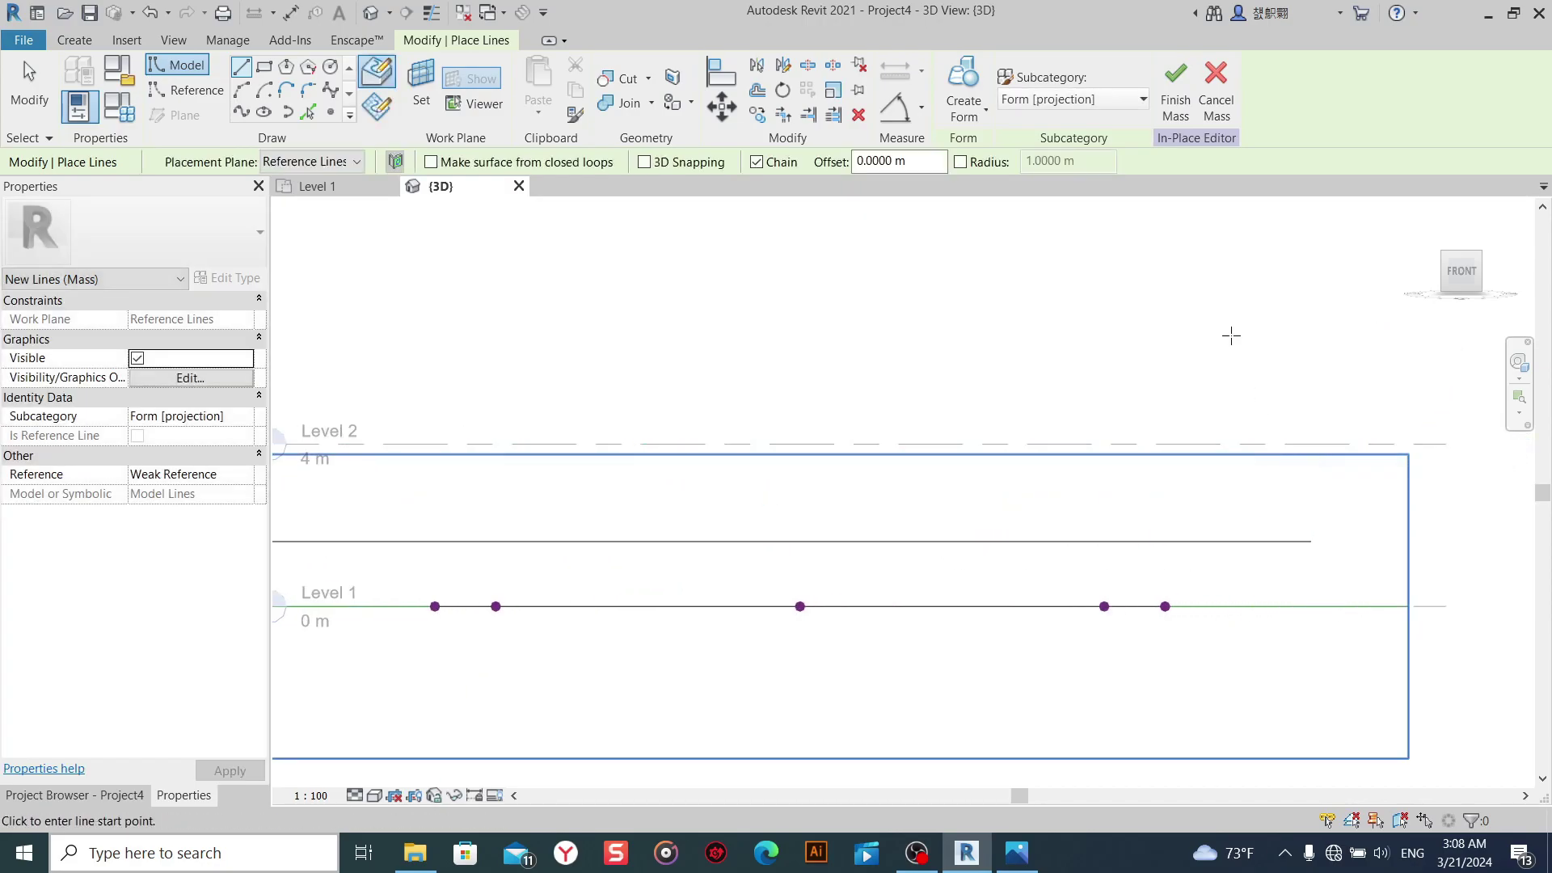
{"action": "right_click", "coordinate": [1232, 338]}
{"action": "left_click", "coordinate": [1278, 347]}
Make a 1 m offset copy of the horizontal line, then set the offset distance to 0.5 m.
{"action": "left_click", "coordinate": [757, 89]}
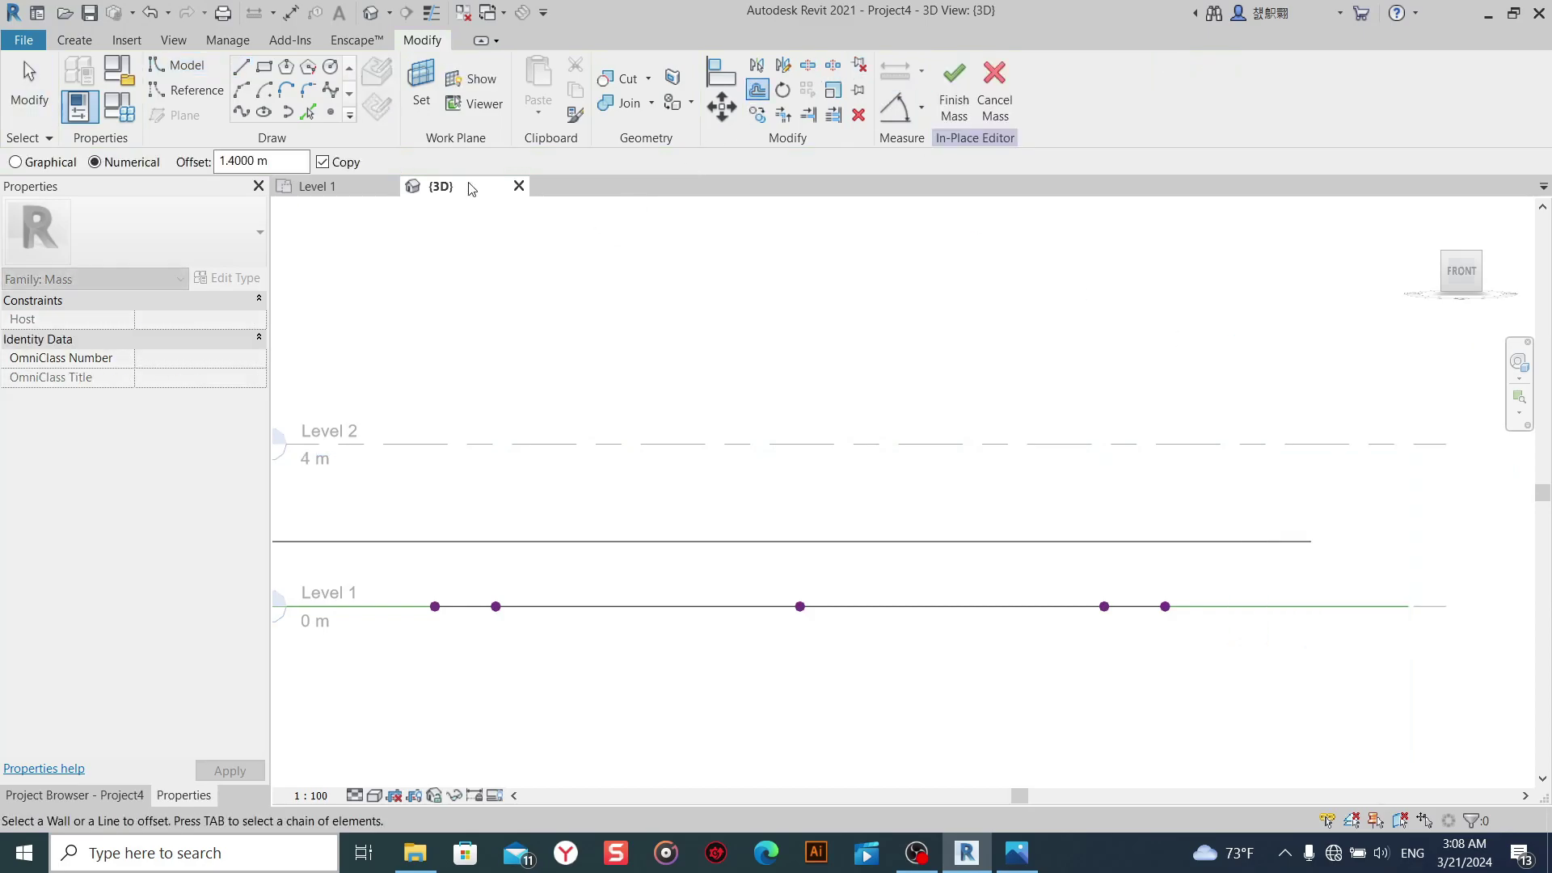
{"action": "double_click", "coordinate": [289, 165]}
{"action": "type", "text": "1"}
{"action": "left_click", "coordinate": [1028, 540]}
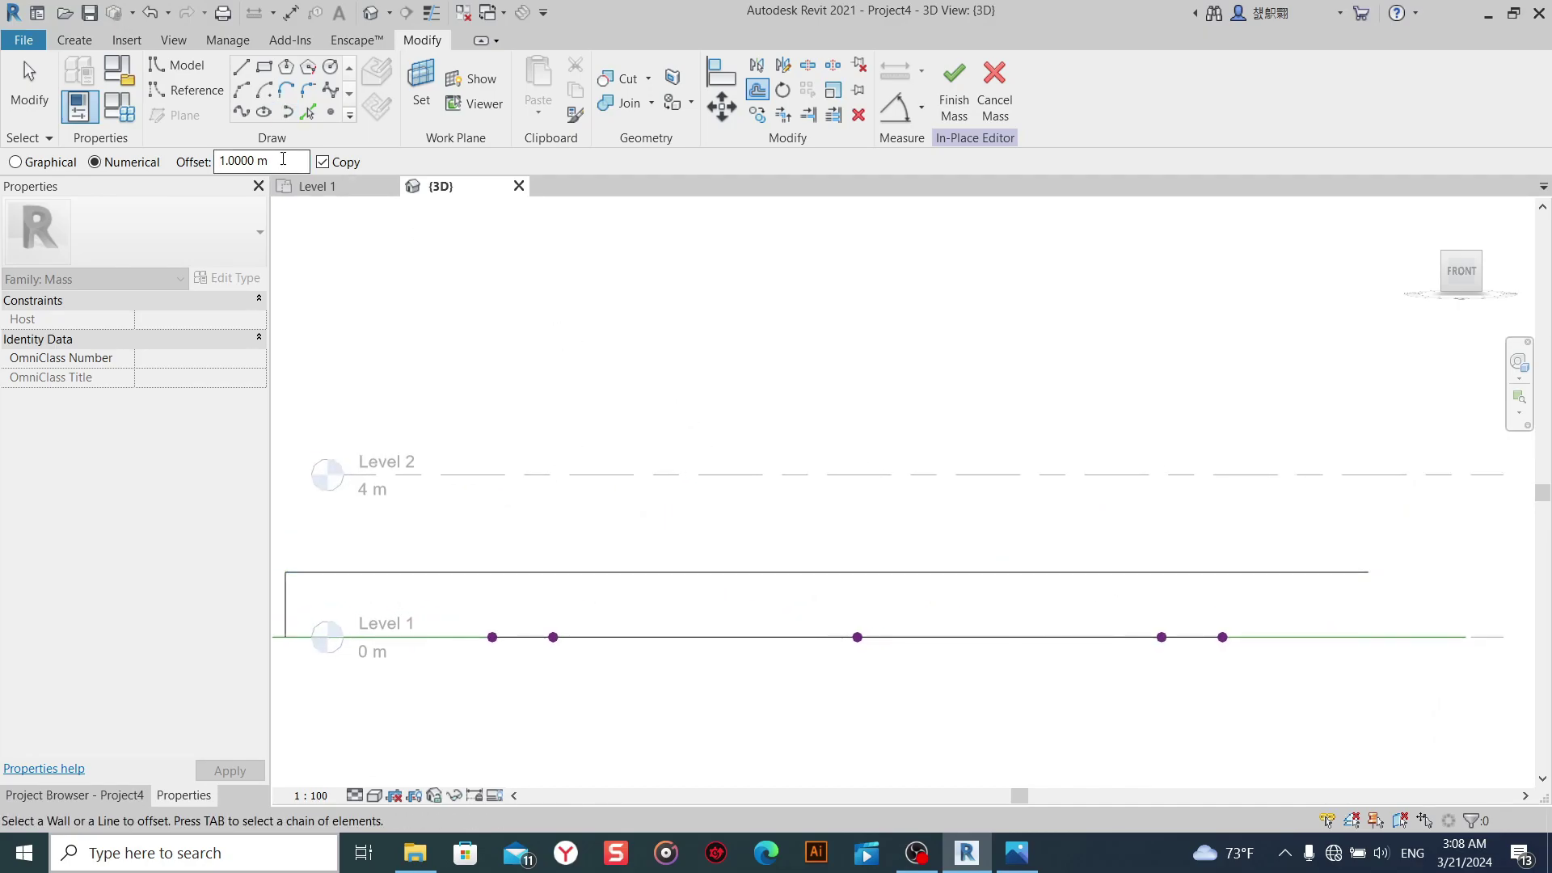
{"action": "type", "text": "0."}
{"action": "type", "text": "5"}
{"action": "key", "text": "Return"}
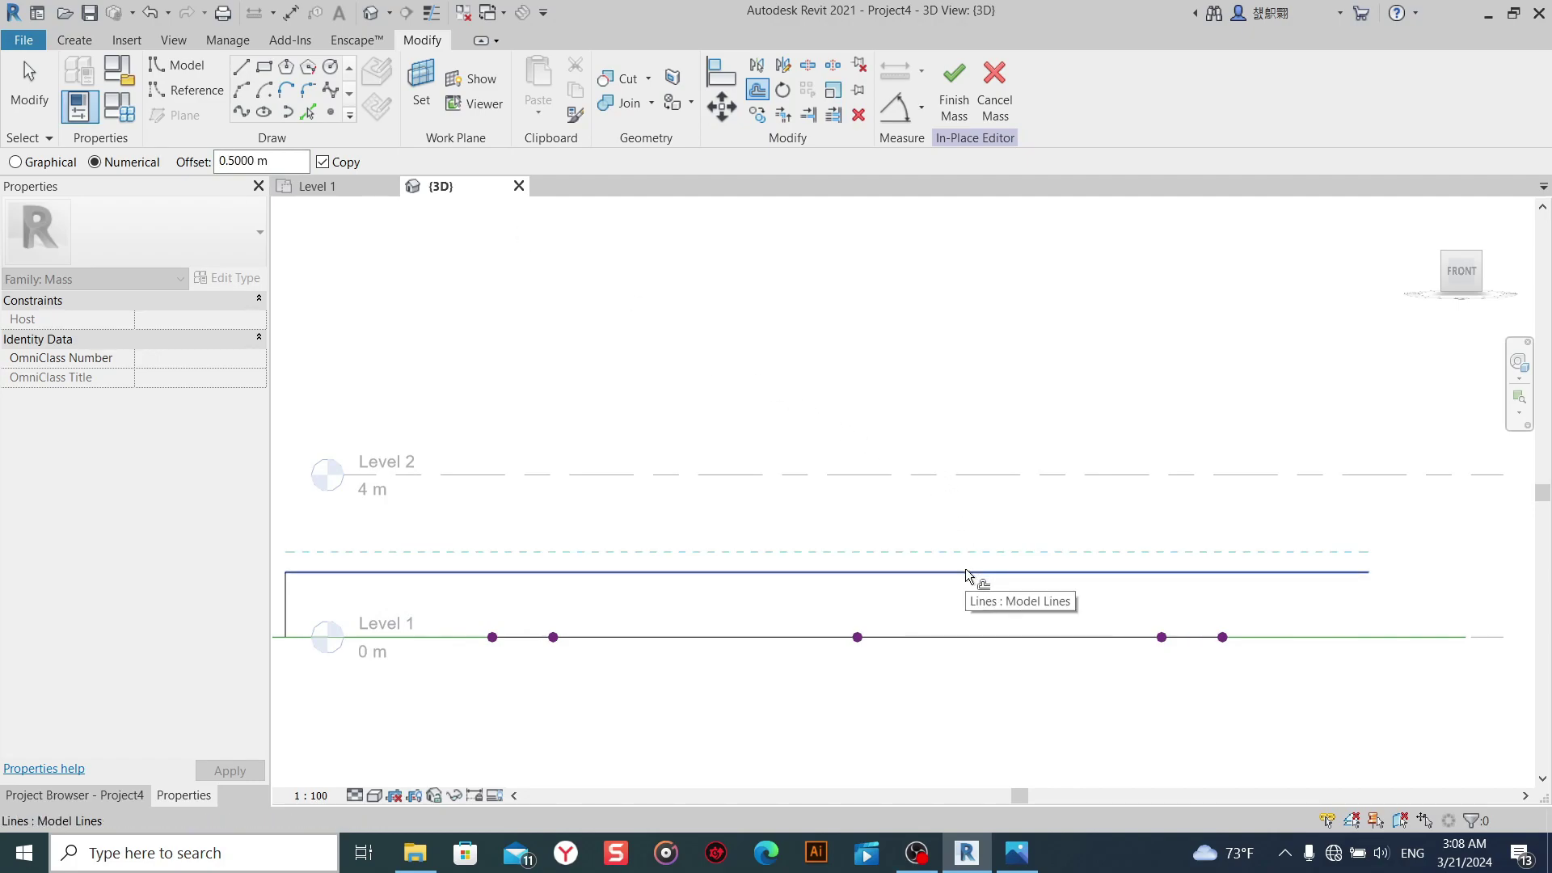
Stack nine more copies of the top line 0.5 m apart, rising past Level 2.
{"action": "left_click", "coordinate": [1025, 565]}
{"action": "left_click", "coordinate": [1026, 524]}
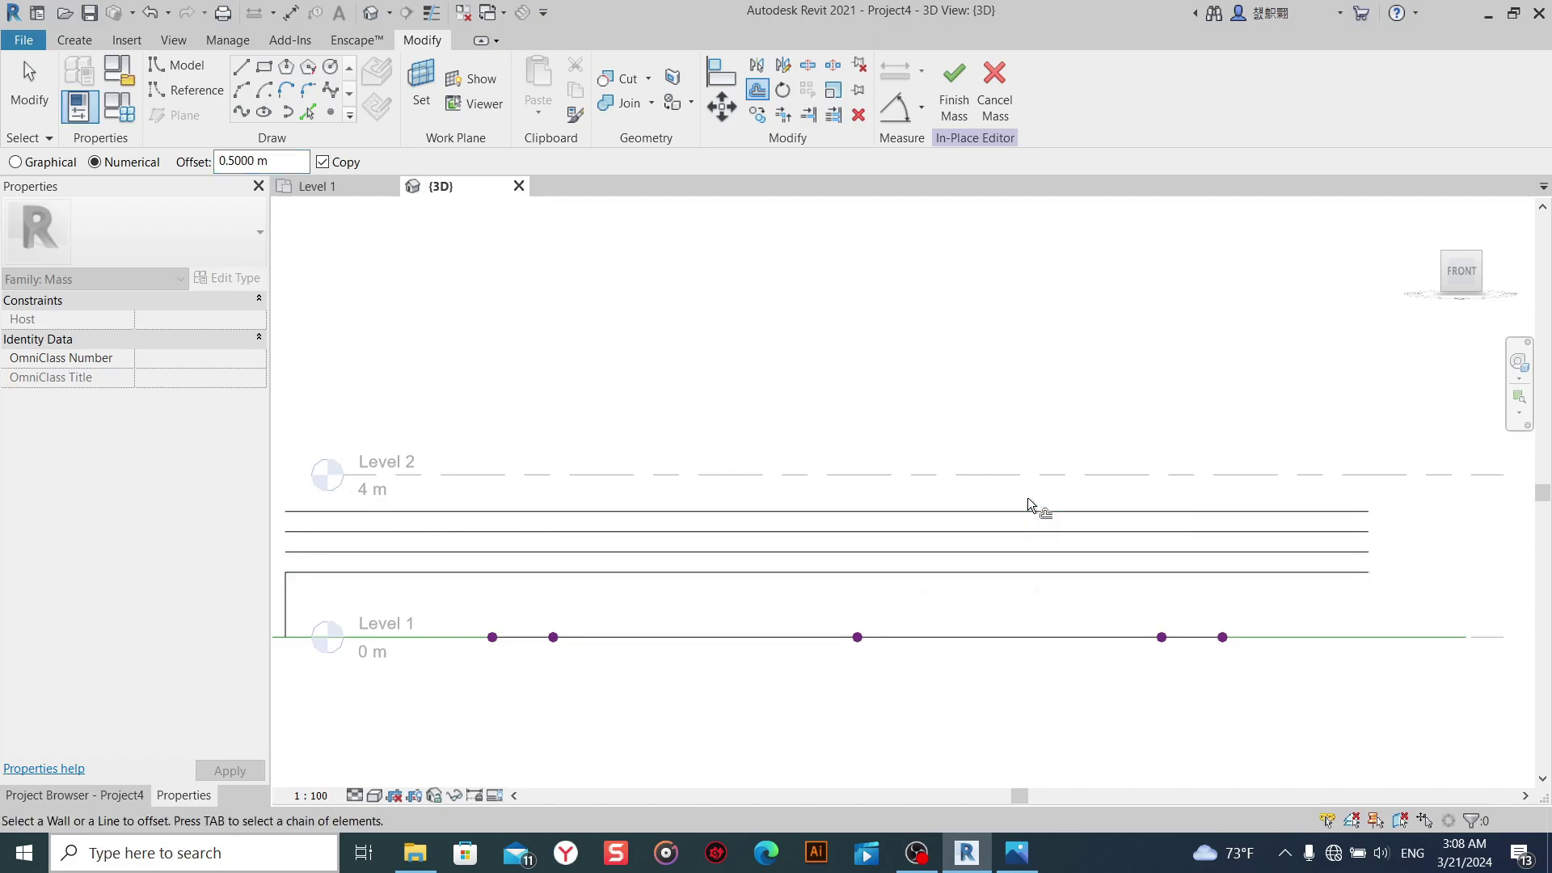
{"action": "left_click", "coordinate": [1030, 484]}
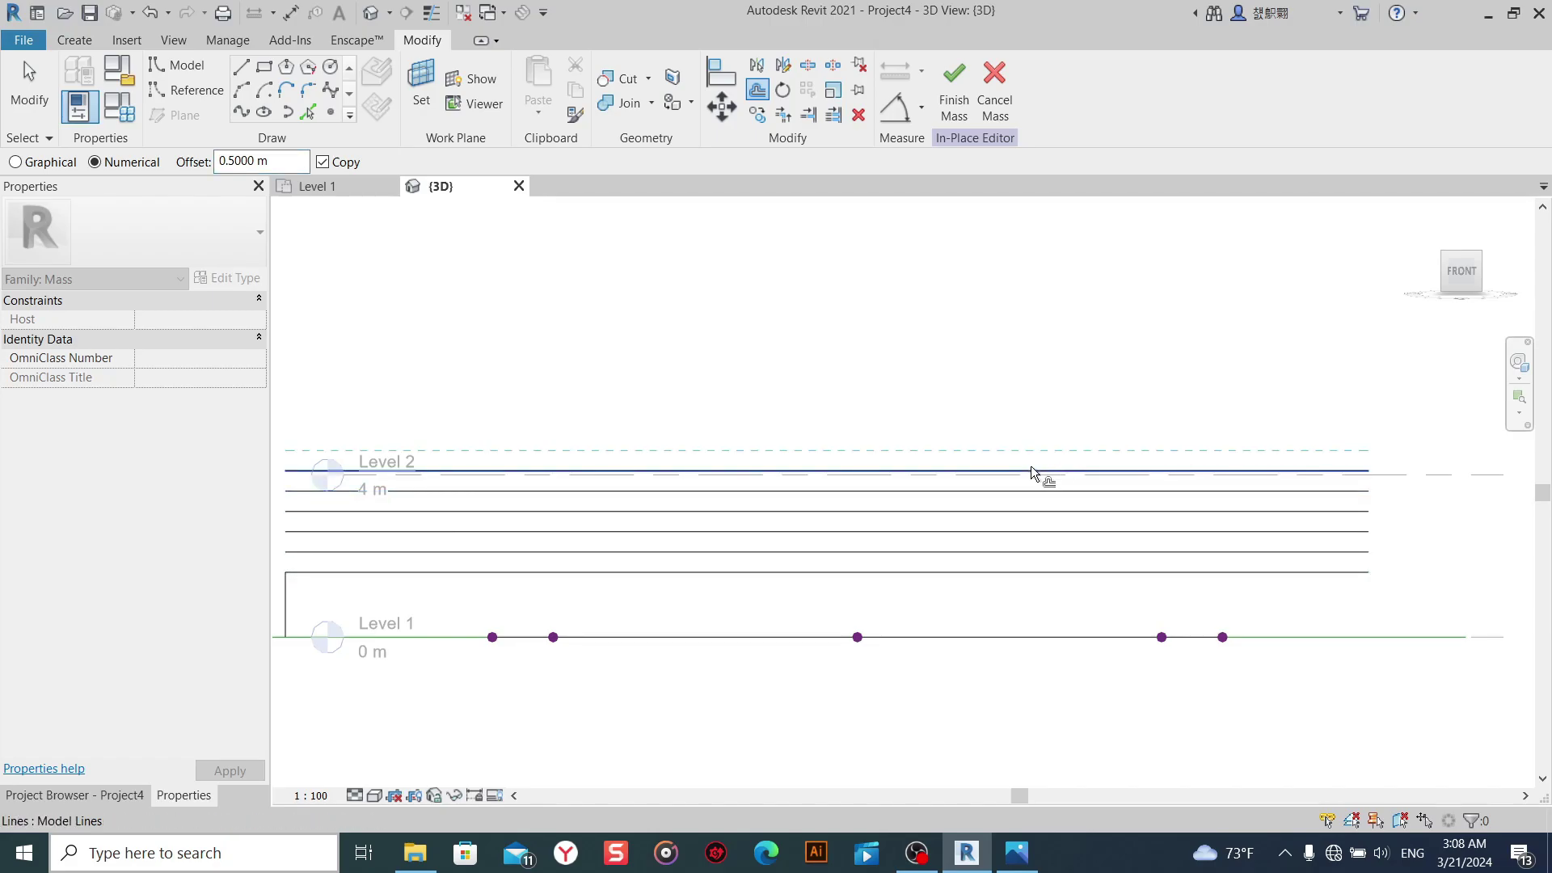
{"action": "left_click", "coordinate": [1030, 445]}
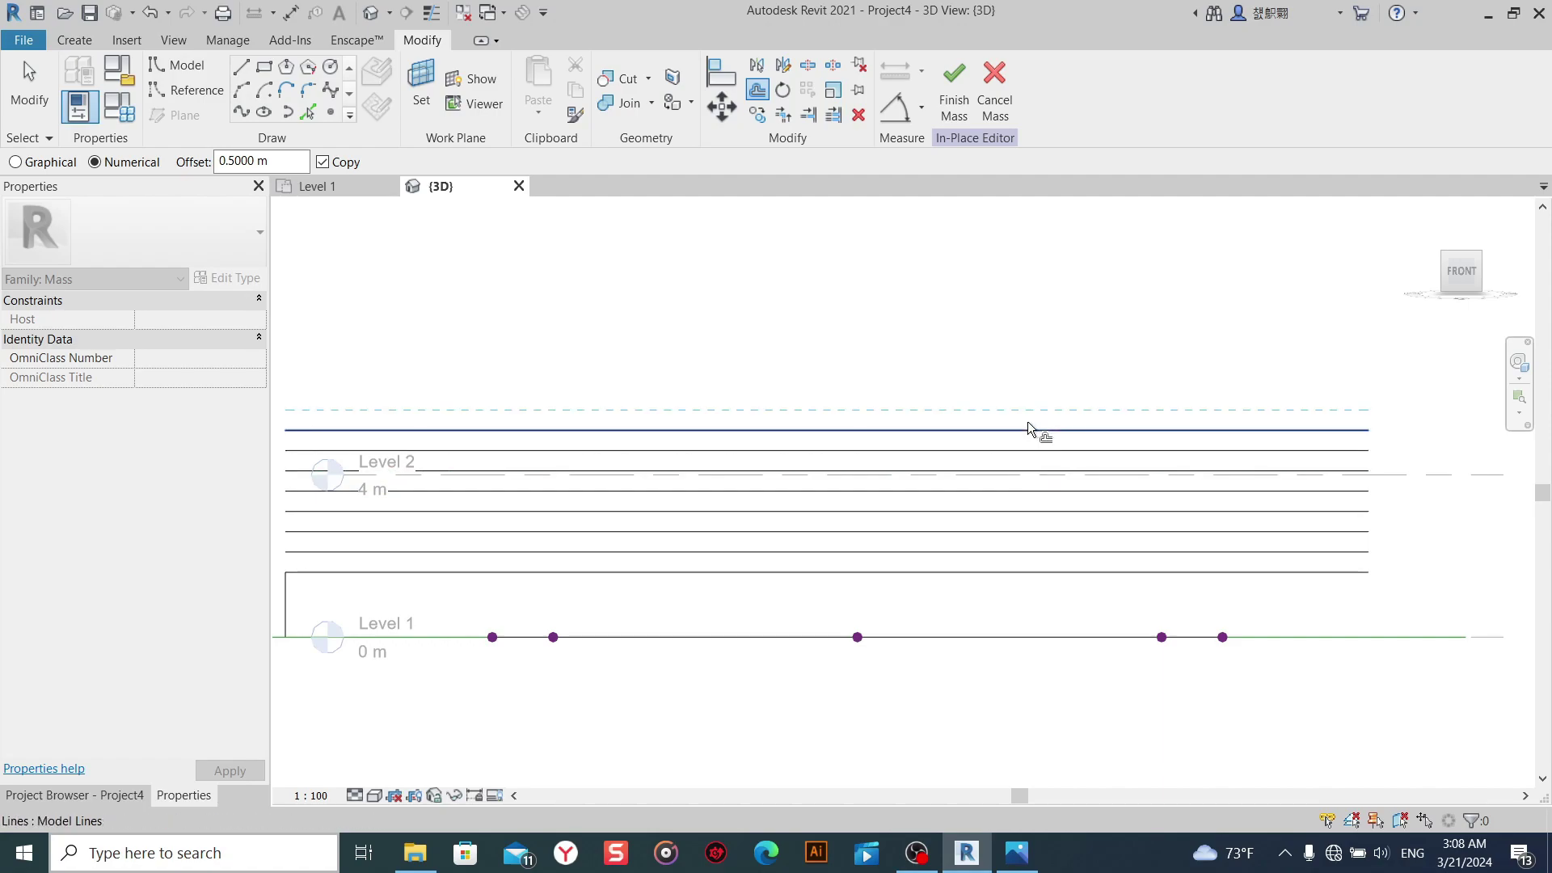
{"action": "left_click", "coordinate": [1026, 420]}
{"action": "left_click", "coordinate": [1026, 399]}
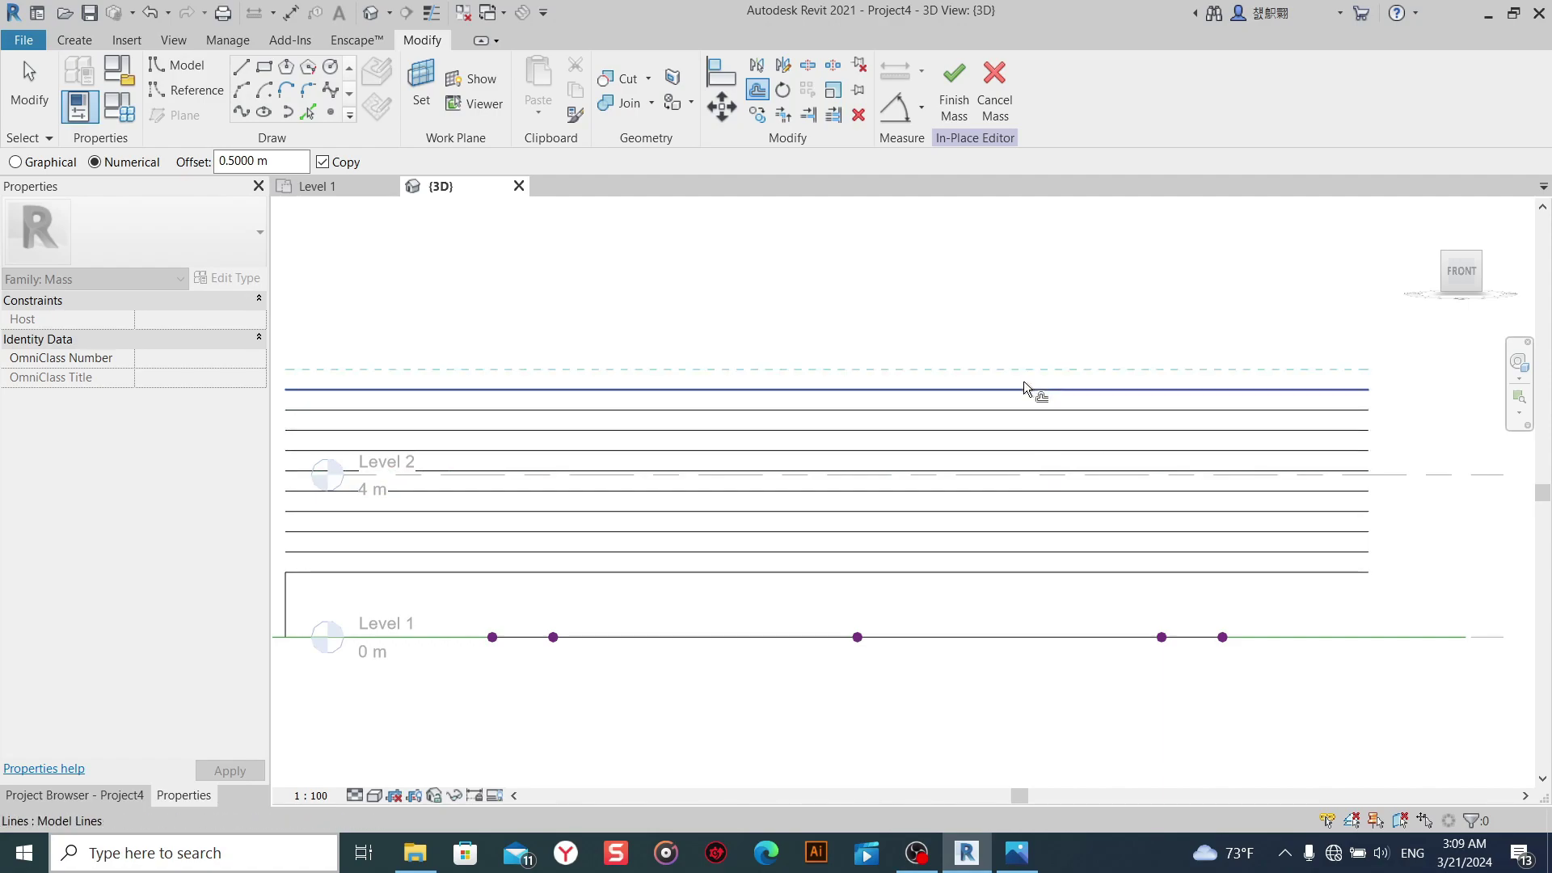
{"action": "left_click", "coordinate": [1023, 380]}
{"action": "left_click", "coordinate": [1023, 360]}
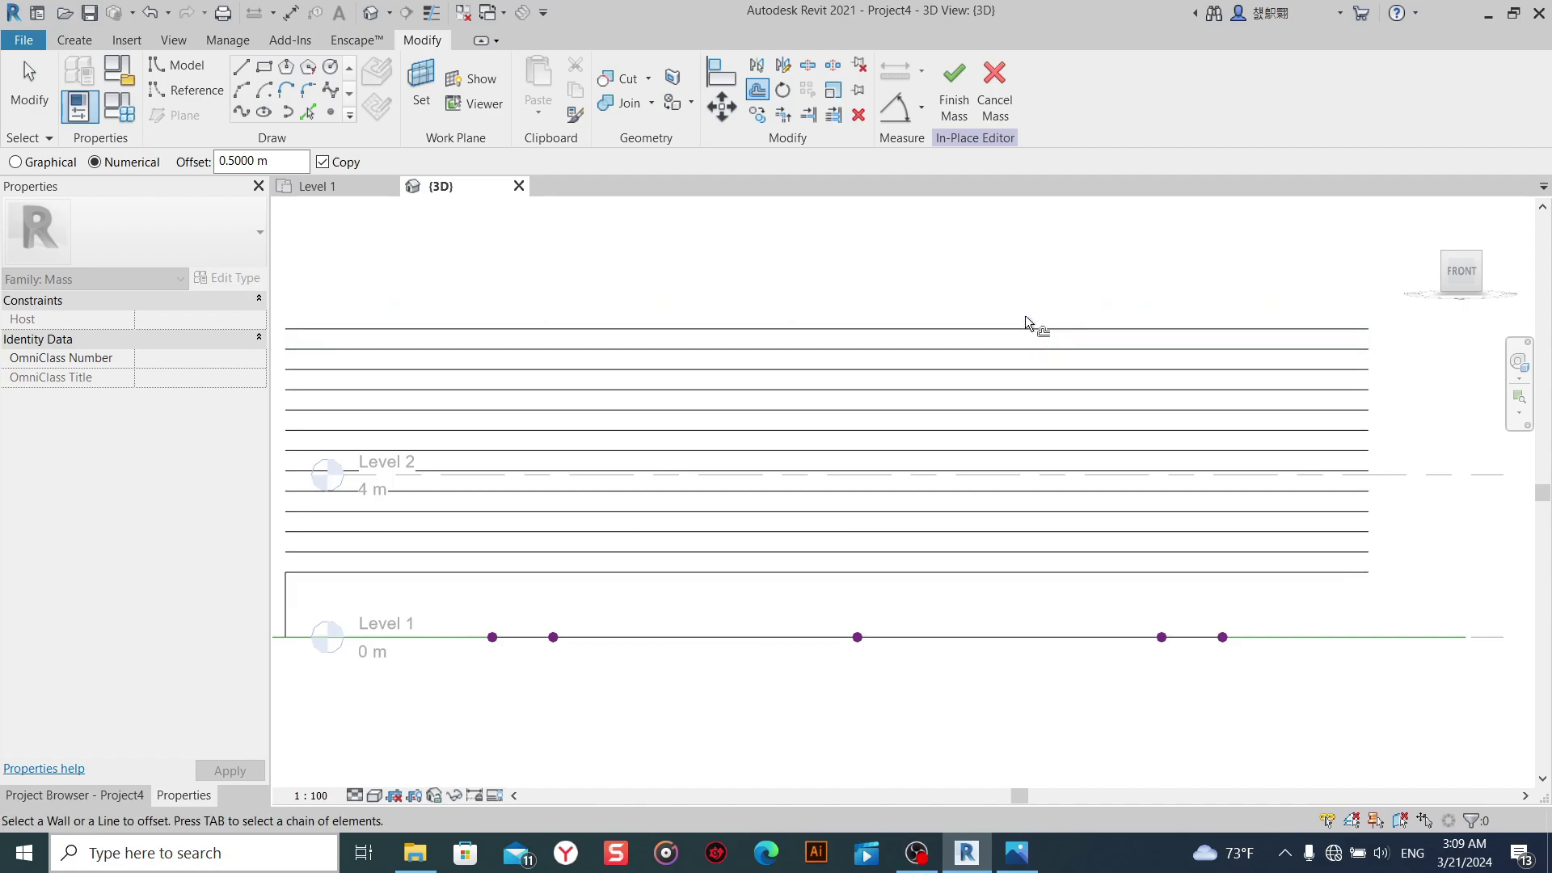
{"action": "middle_click_drag", "start_coordinate": [1025, 320], "coordinate": [1020, 365]}
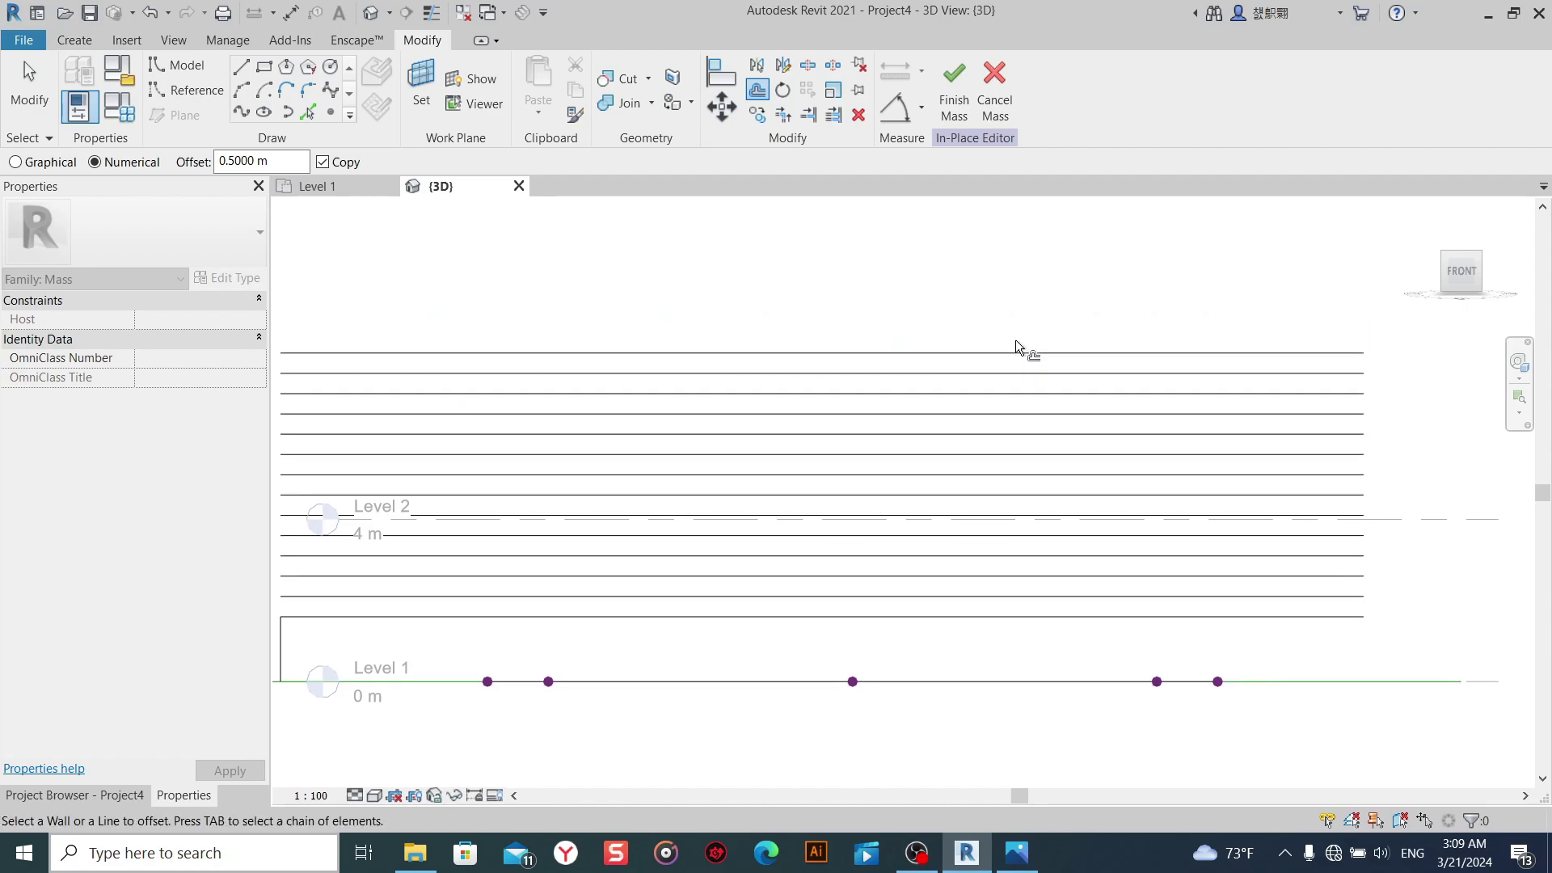
{"action": "left_click", "coordinate": [1017, 344]}
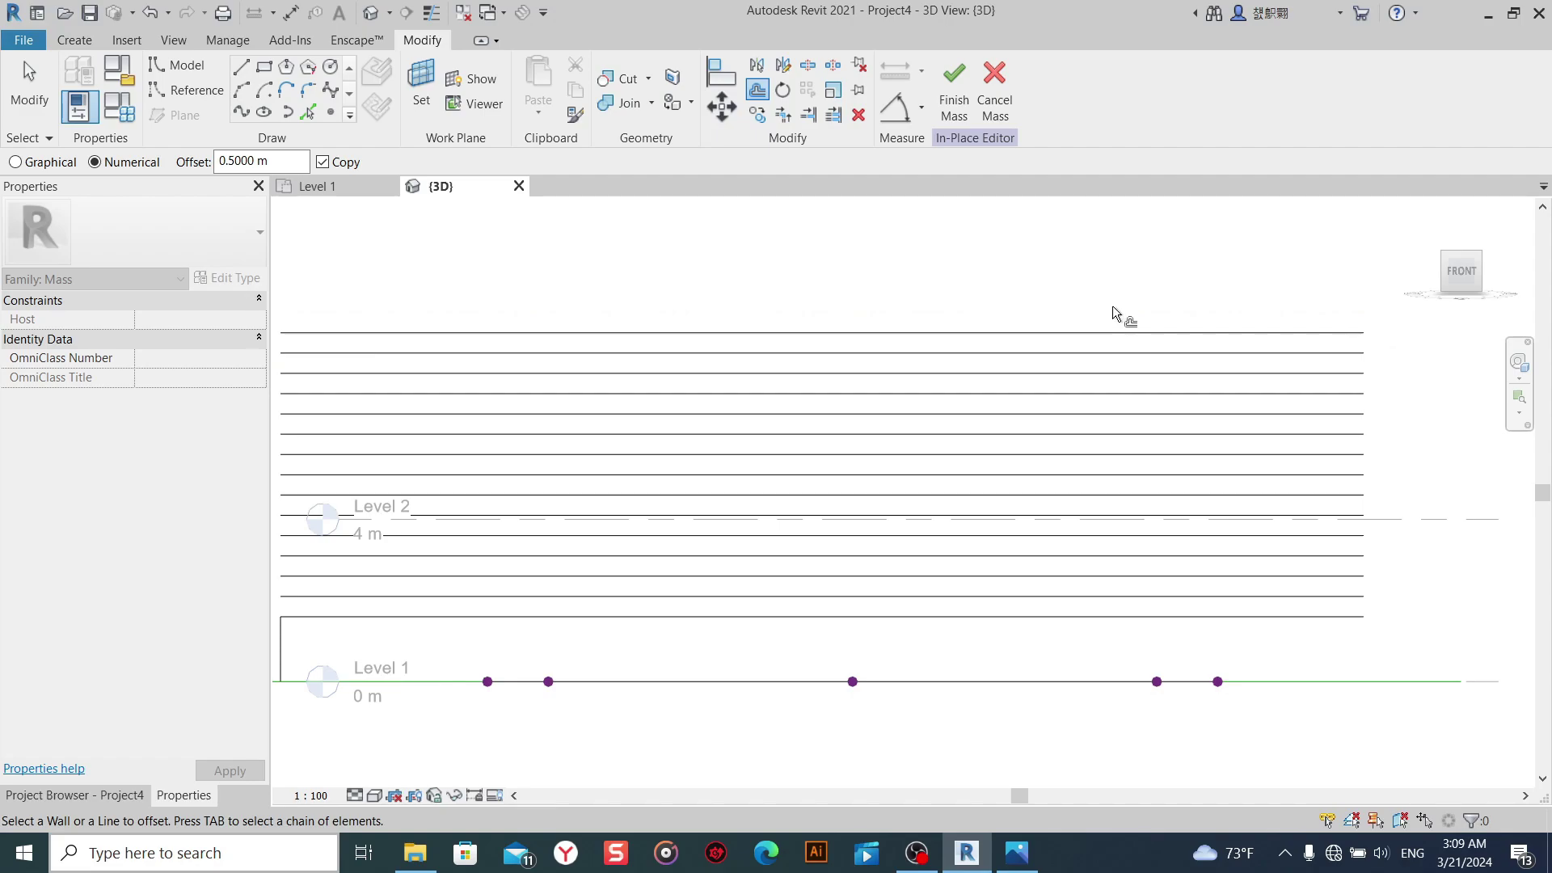
{"action": "right_click", "coordinate": [1075, 272]}
{"action": "left_click", "coordinate": [1098, 289]}
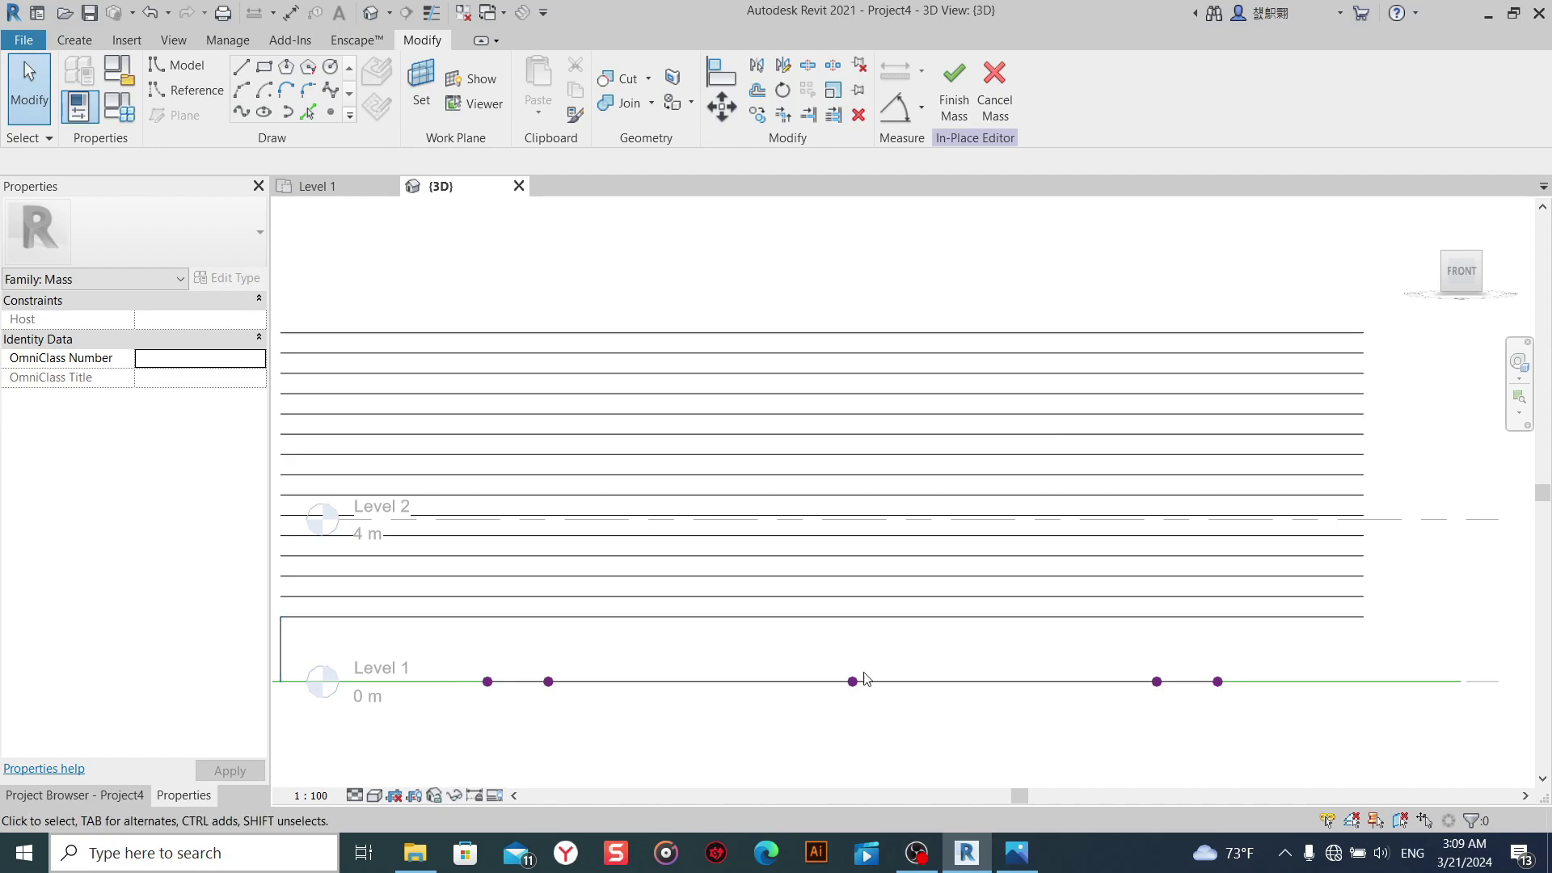
{"action": "left_click", "coordinate": [852, 681]}
{"action": "left_click_drag", "start_coordinate": [853, 630], "coordinate": [857, 574]}
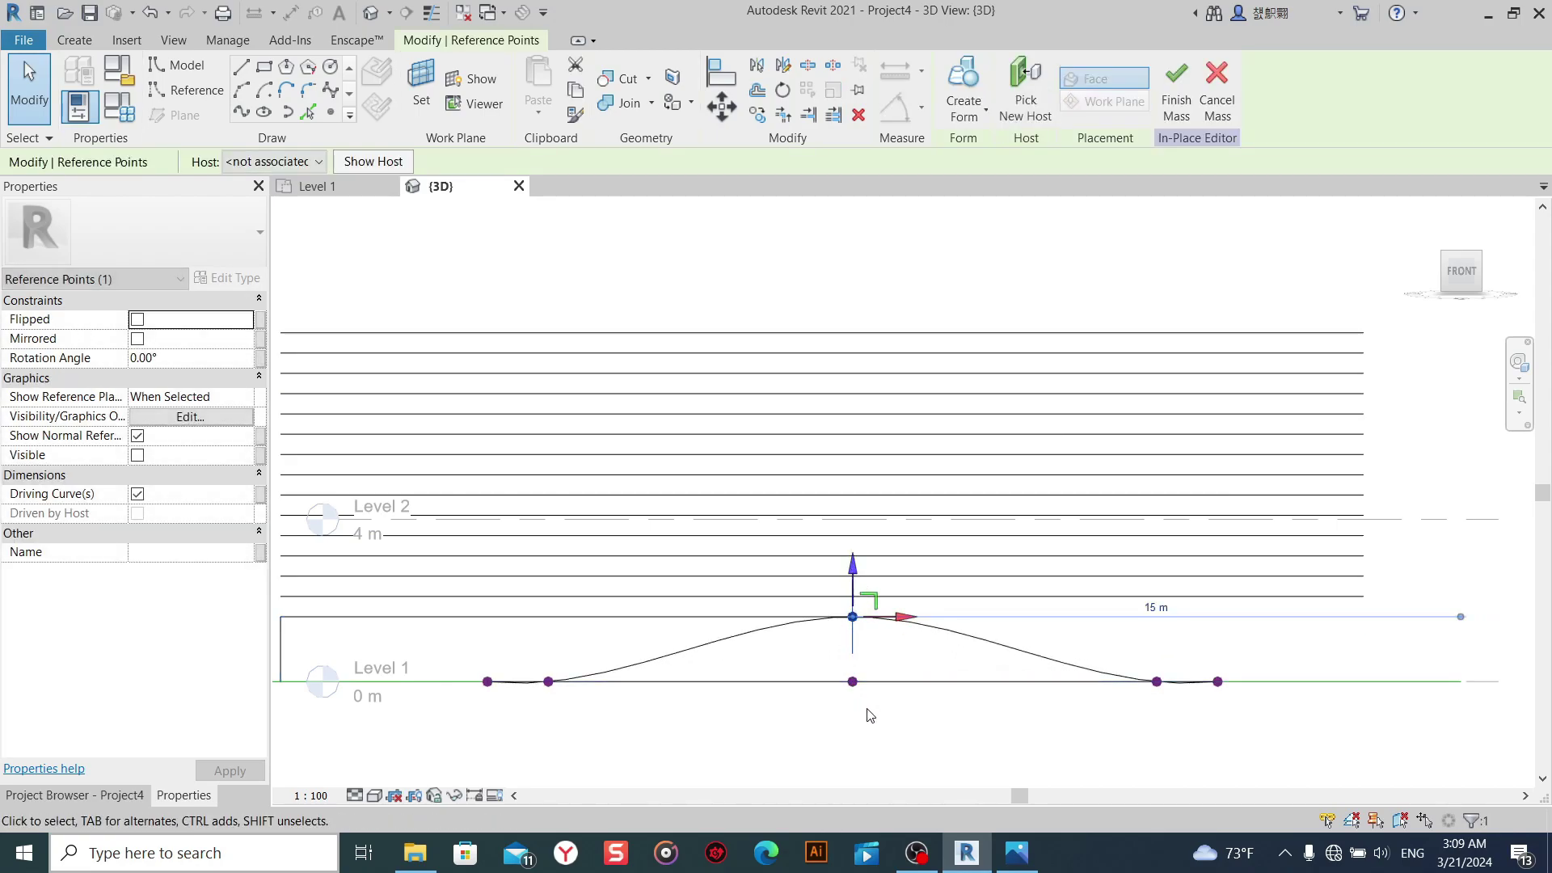
{"action": "key", "text": "ctrl+z"}
{"action": "scroll", "coordinate": [863, 705], "scroll_direction": "down", "scroll_amount": 1}
{"action": "scroll", "coordinate": [796, 626], "scroll_direction": "down", "scroll_amount": 1}
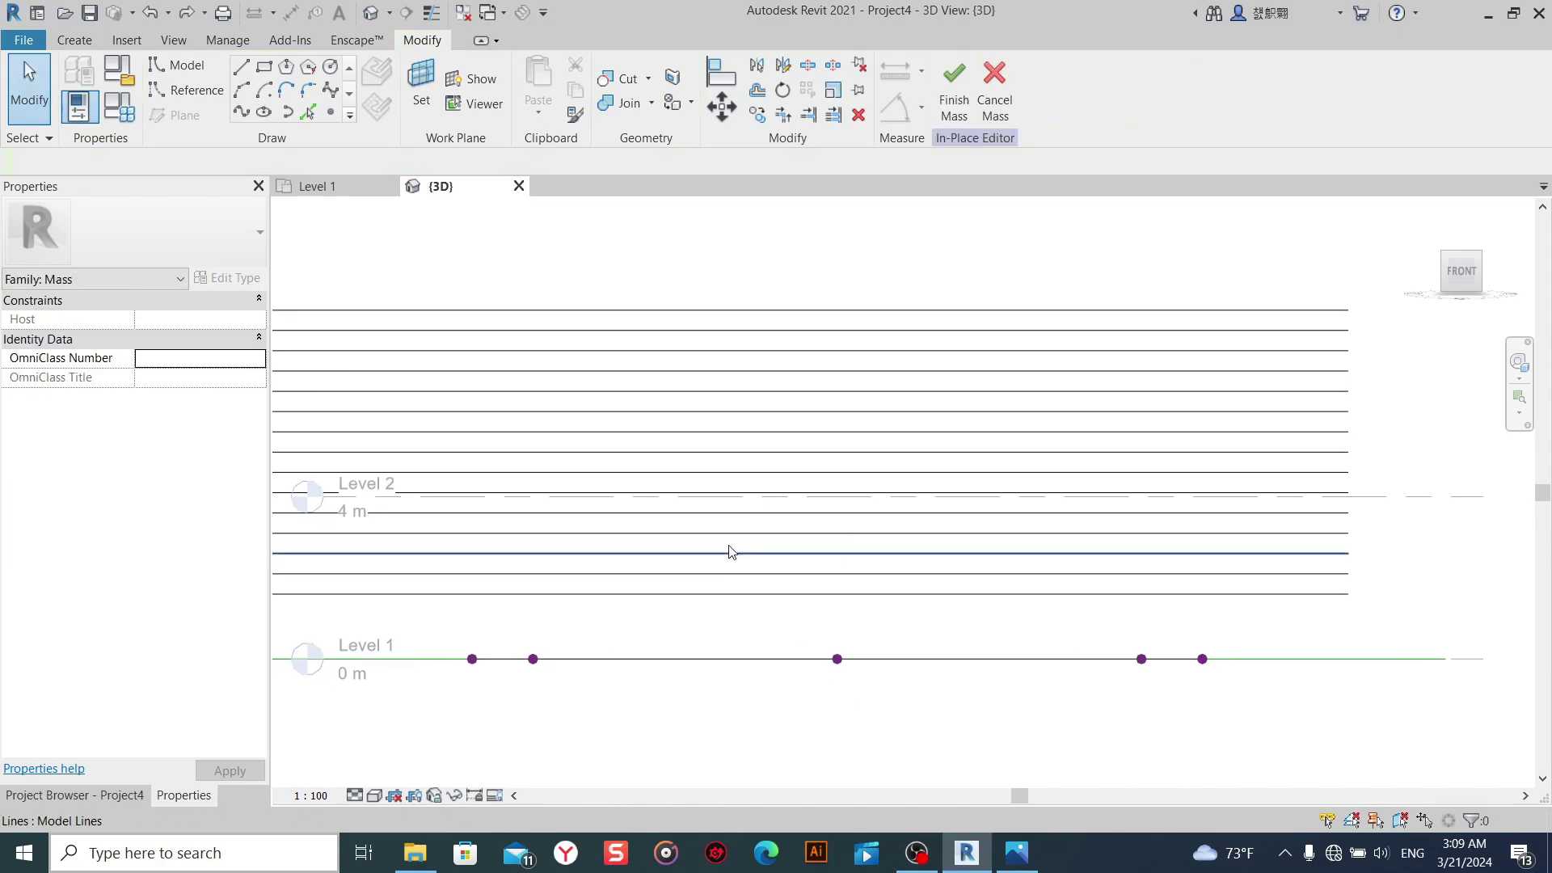
{"action": "scroll", "coordinate": [817, 556], "scroll_direction": "down", "scroll_amount": 1}
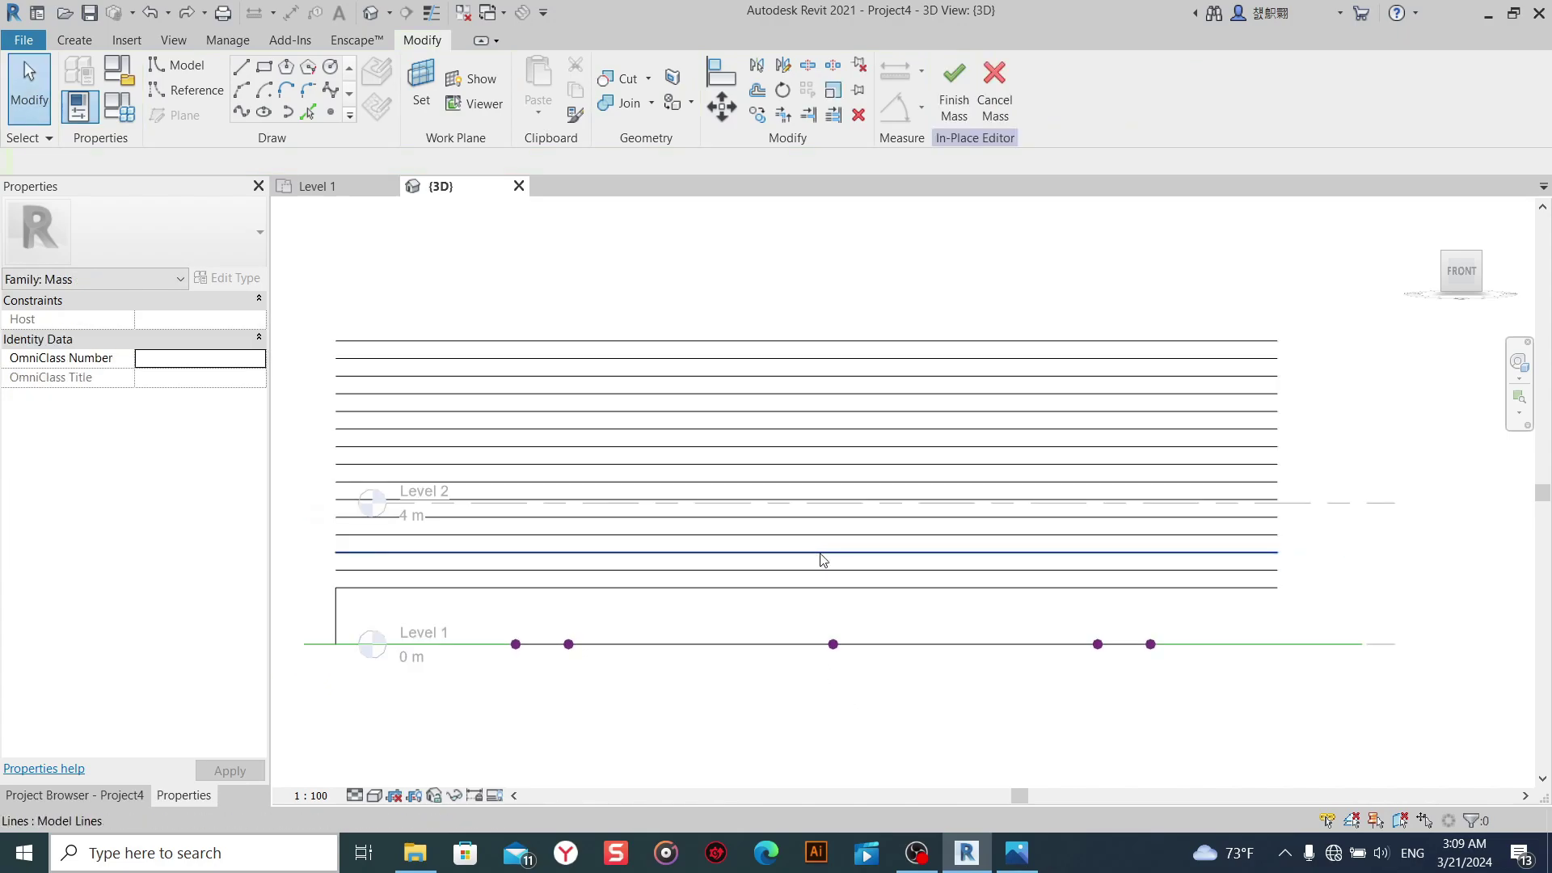
{"action": "left_click", "coordinate": [243, 66]}
{"action": "scroll", "coordinate": [881, 485], "scroll_direction": "down", "scroll_amount": 2}
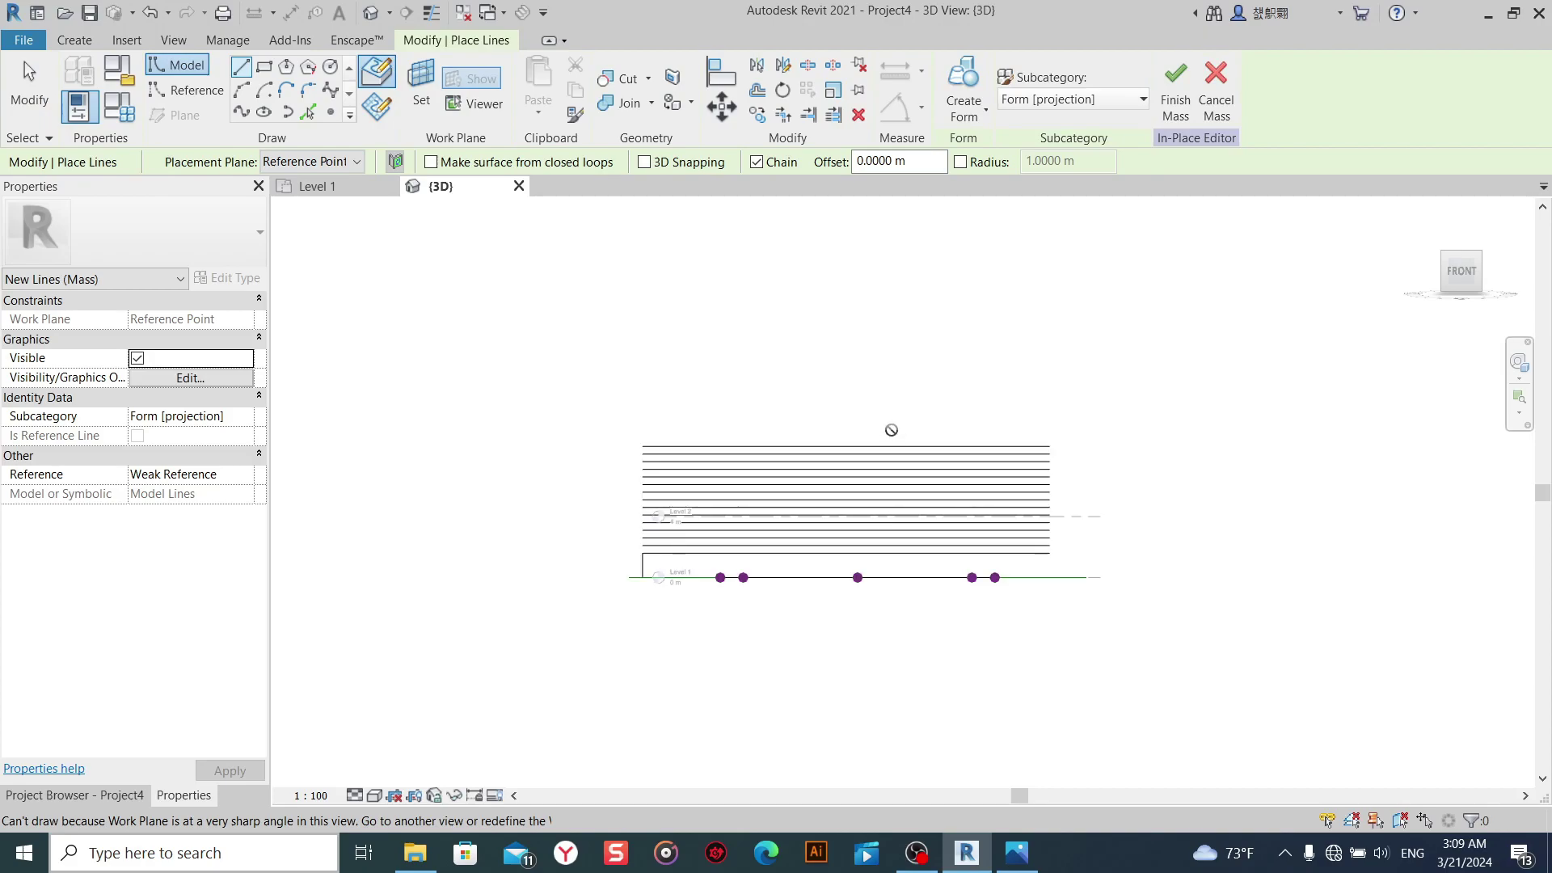
{"action": "middle_click_drag", "start_coordinate": [890, 429], "coordinate": [900, 652], "text": "shift"}
{"action": "right_click", "coordinate": [1239, 282]}
From a top view, select the 20 middle-column reference points and move them 1 m.
{"action": "left_click", "coordinate": [1286, 296]}
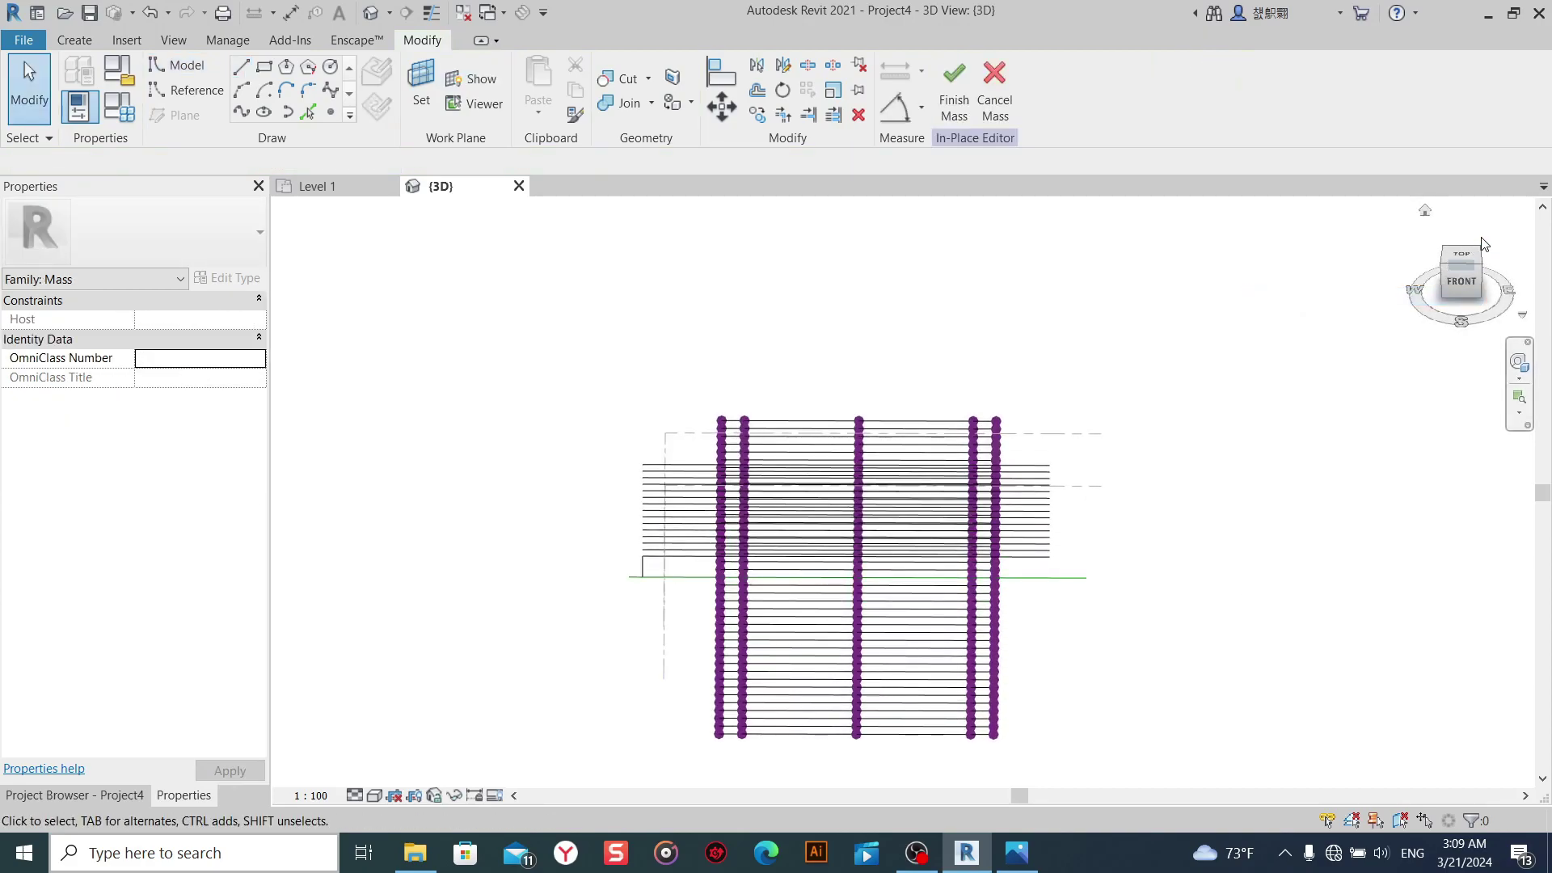
{"action": "left_click", "coordinate": [1463, 258]}
{"action": "scroll", "coordinate": [964, 619], "scroll_direction": "up", "scroll_amount": 3}
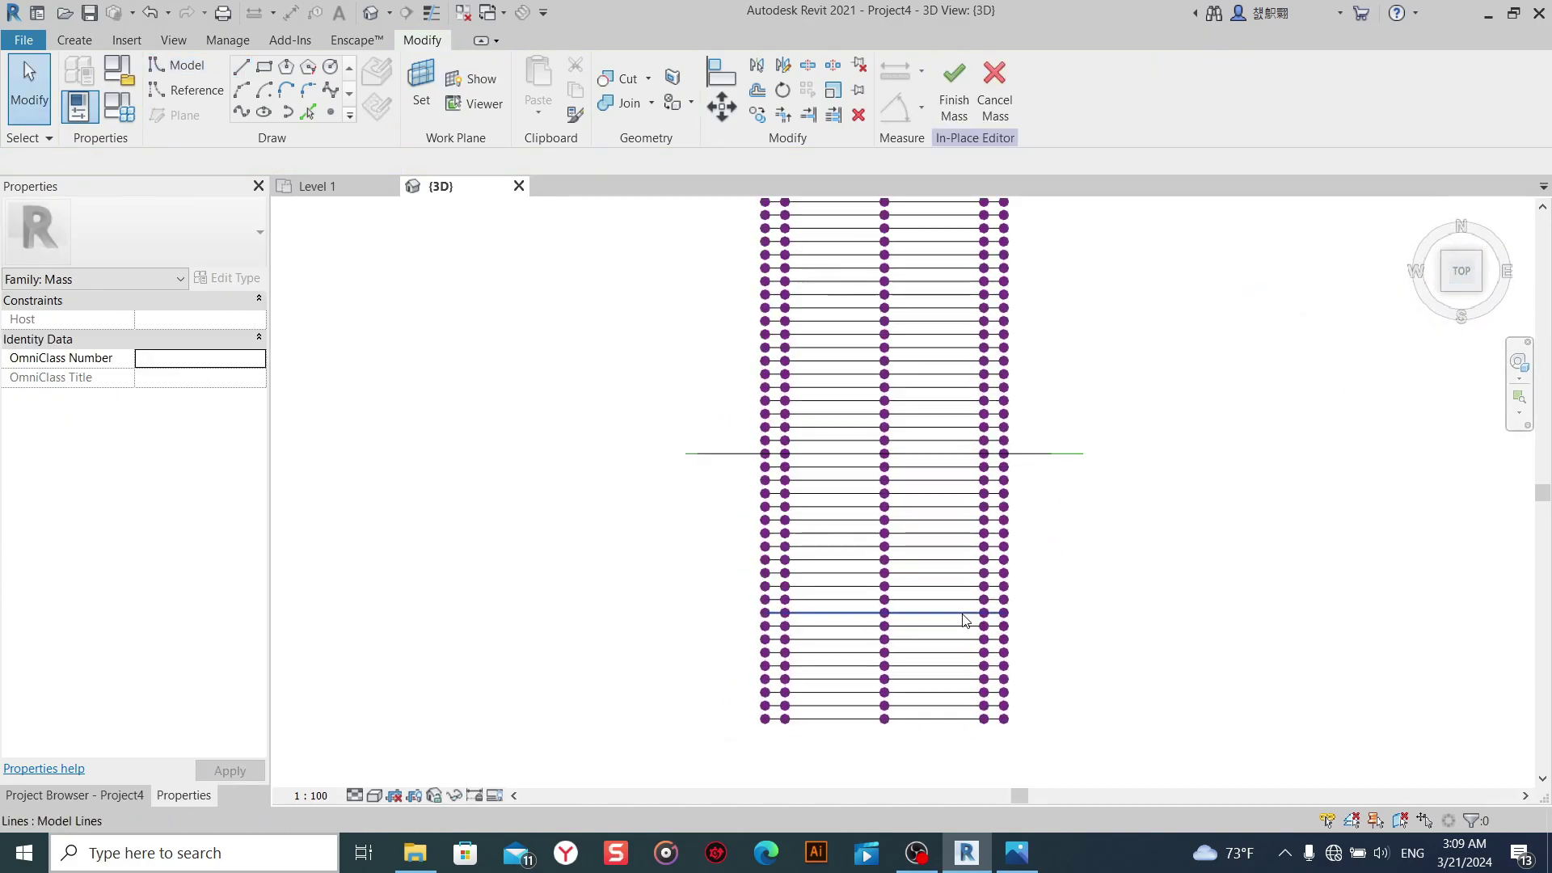
{"action": "scroll", "coordinate": [959, 617], "scroll_direction": "up", "scroll_amount": 1}
{"action": "left_click_drag", "start_coordinate": [810, 672], "coordinate": [893, 381]}
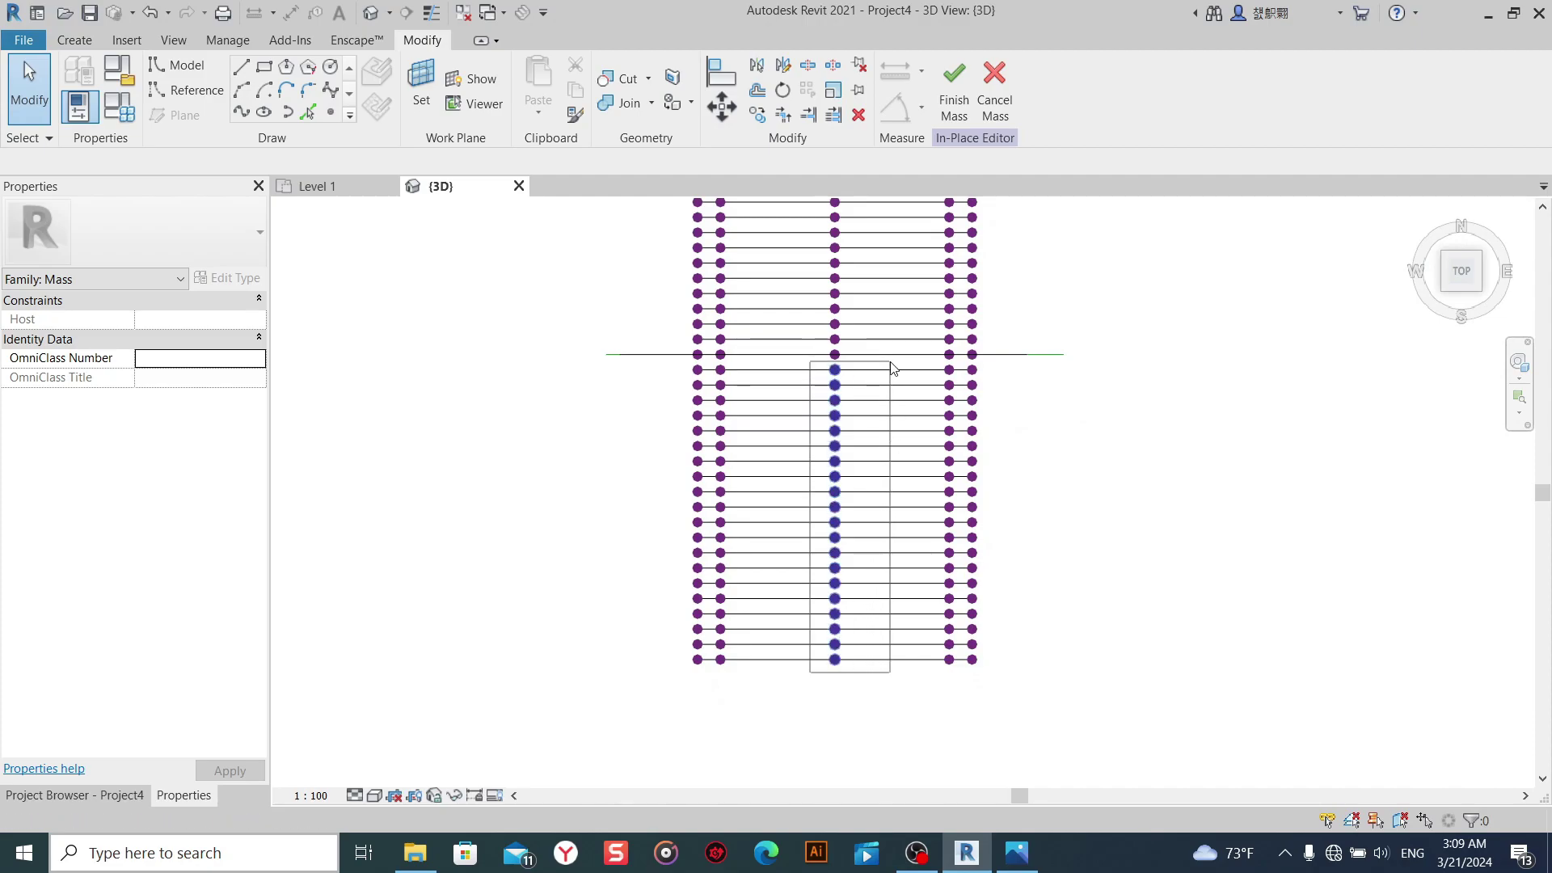
{"action": "left_click_drag", "start_coordinate": [892, 369], "coordinate": [892, 370]}
{"action": "left_click", "coordinate": [732, 109]}
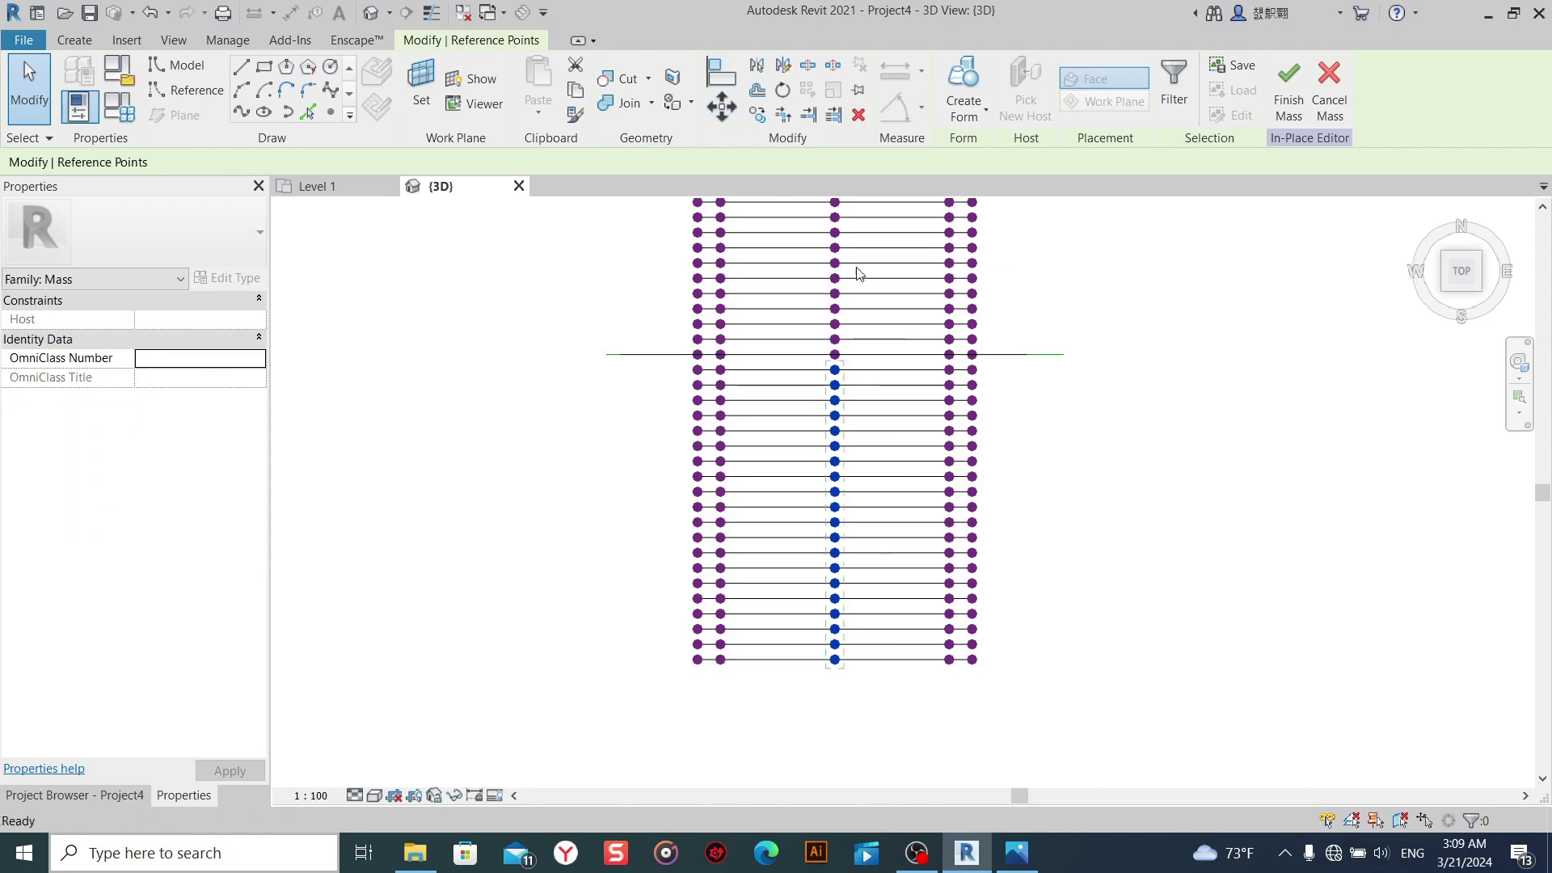
{"action": "scroll", "coordinate": [889, 356], "scroll_direction": "up", "scroll_amount": 3}
{"action": "left_click", "coordinate": [770, 408]}
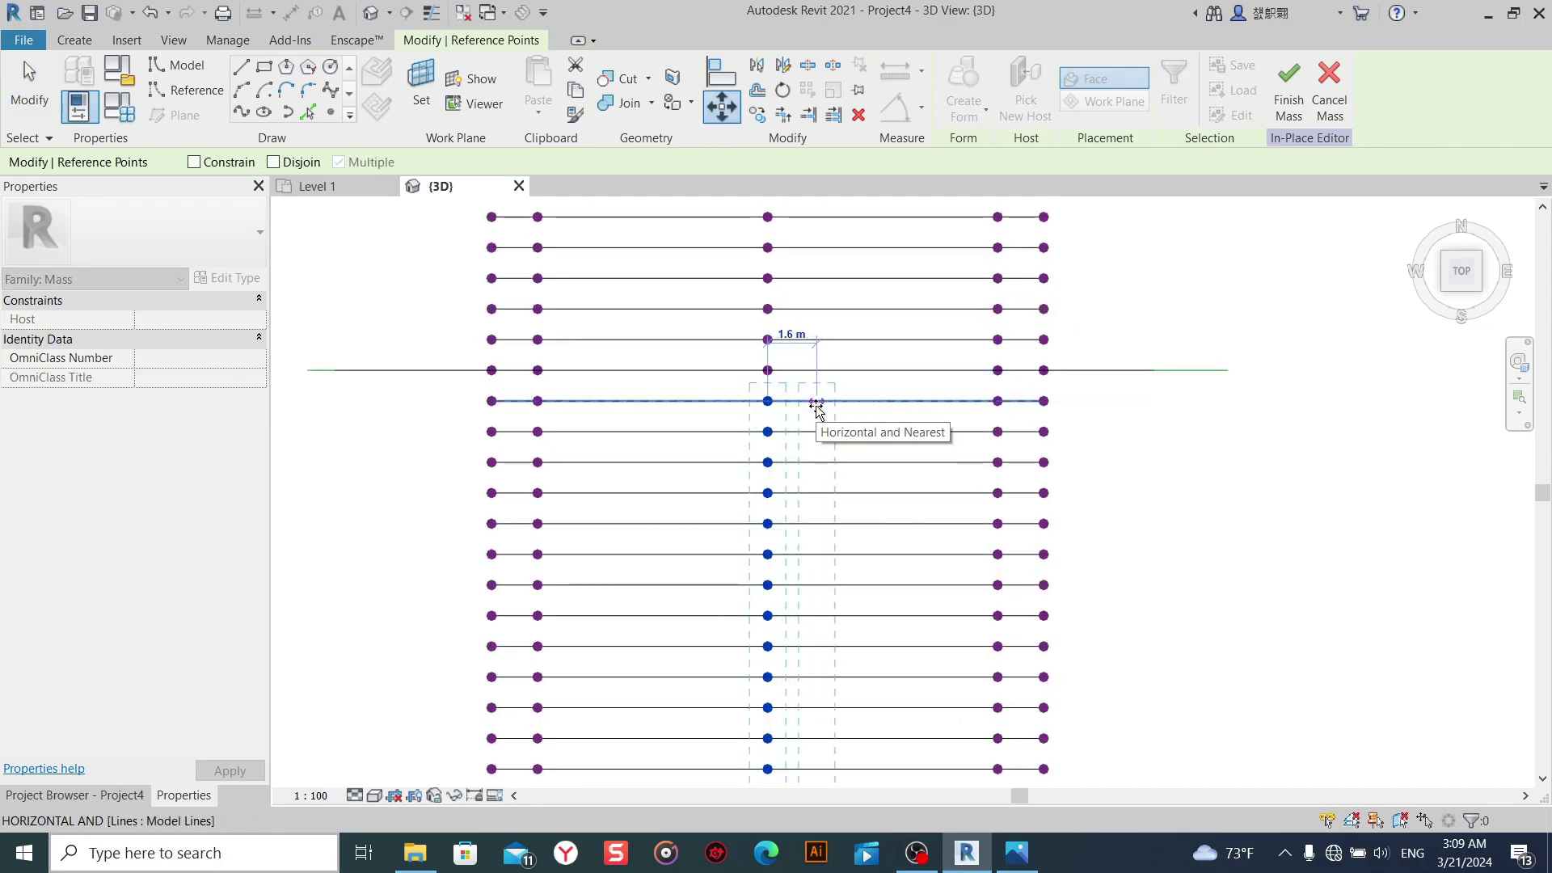
{"action": "type", "text": "1"}
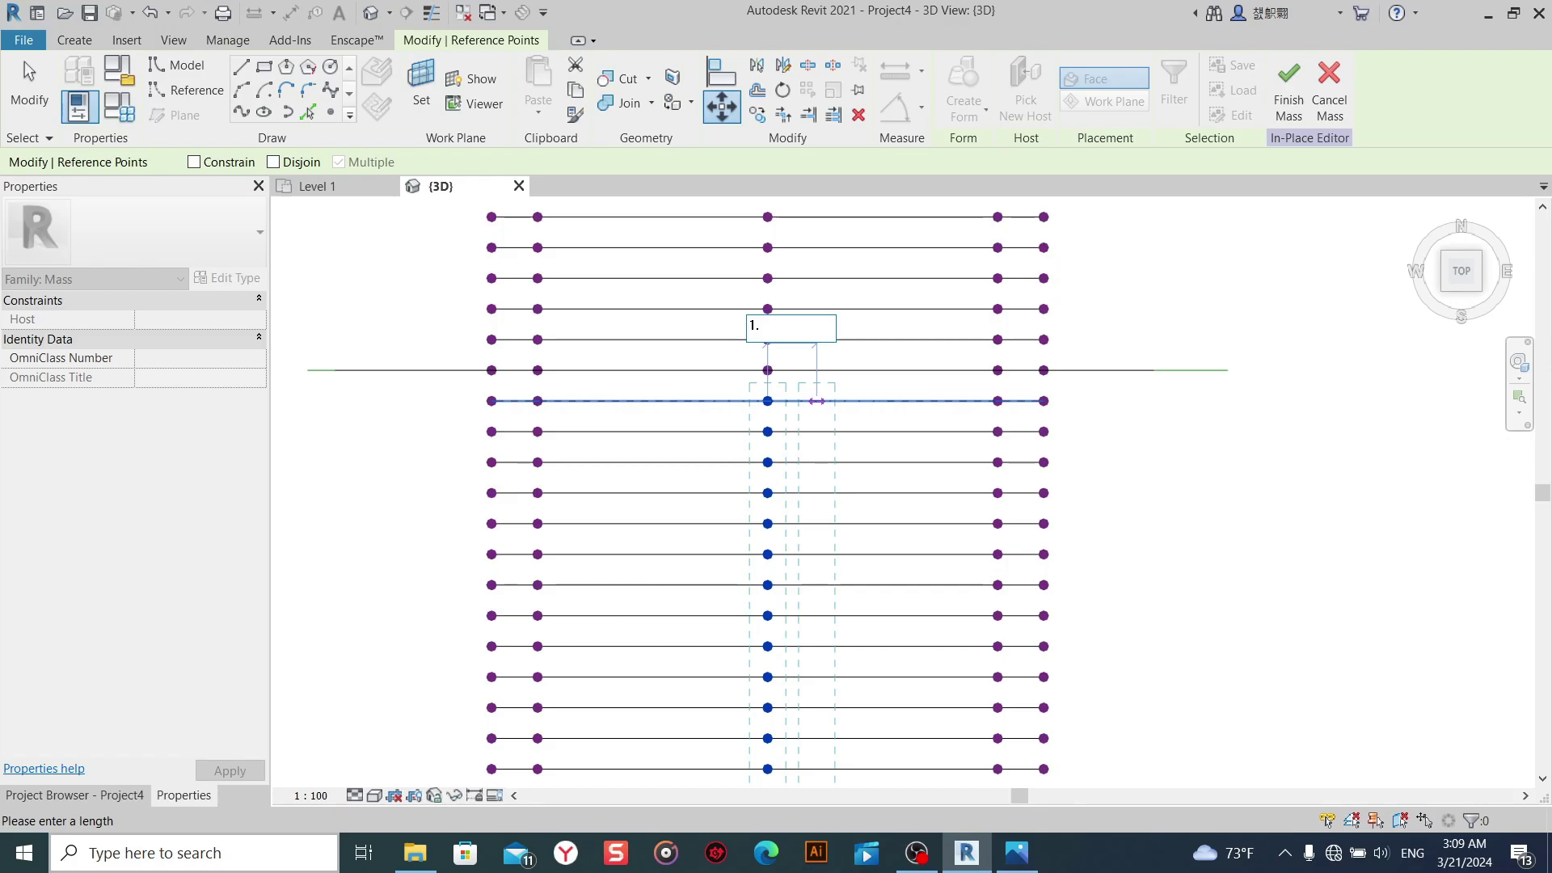
{"action": "key", "text": "Return"}
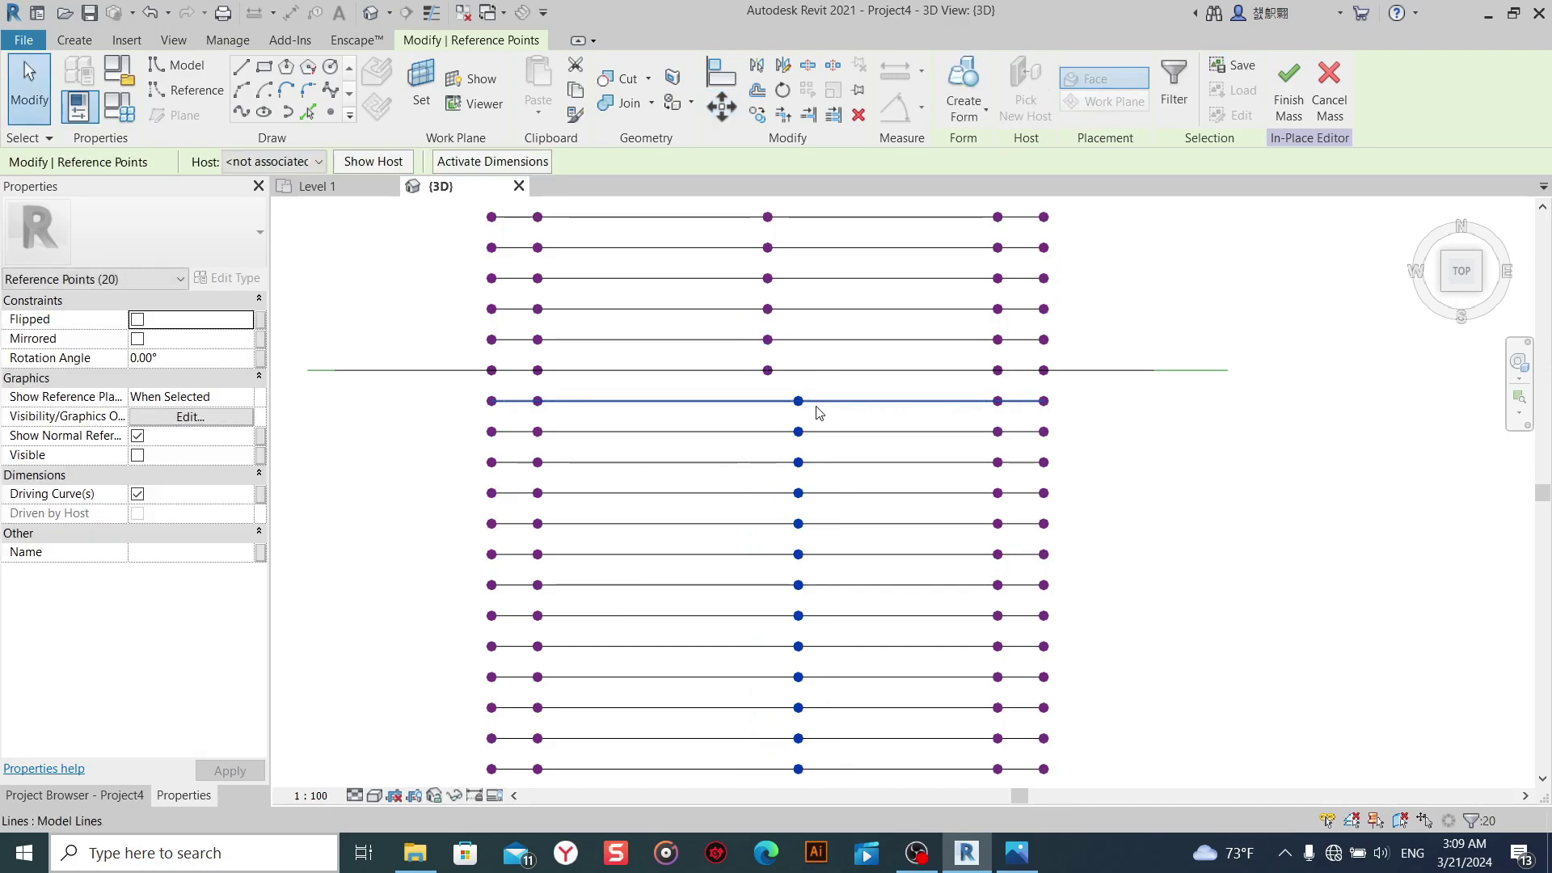
Reselect the middle column of reference points and move it another 1 m.
{"action": "middle_click_drag", "start_coordinate": [725, 394], "coordinate": [720, 596]}
{"action": "scroll", "coordinate": [729, 539], "scroll_direction": "down", "scroll_amount": 2}
{"action": "scroll", "coordinate": [735, 503], "scroll_direction": "up", "scroll_amount": 2}
{"action": "middle_click_drag", "start_coordinate": [735, 503], "coordinate": [691, 737]}
{"action": "scroll", "coordinate": [737, 499], "scroll_direction": "down", "scroll_amount": 2}
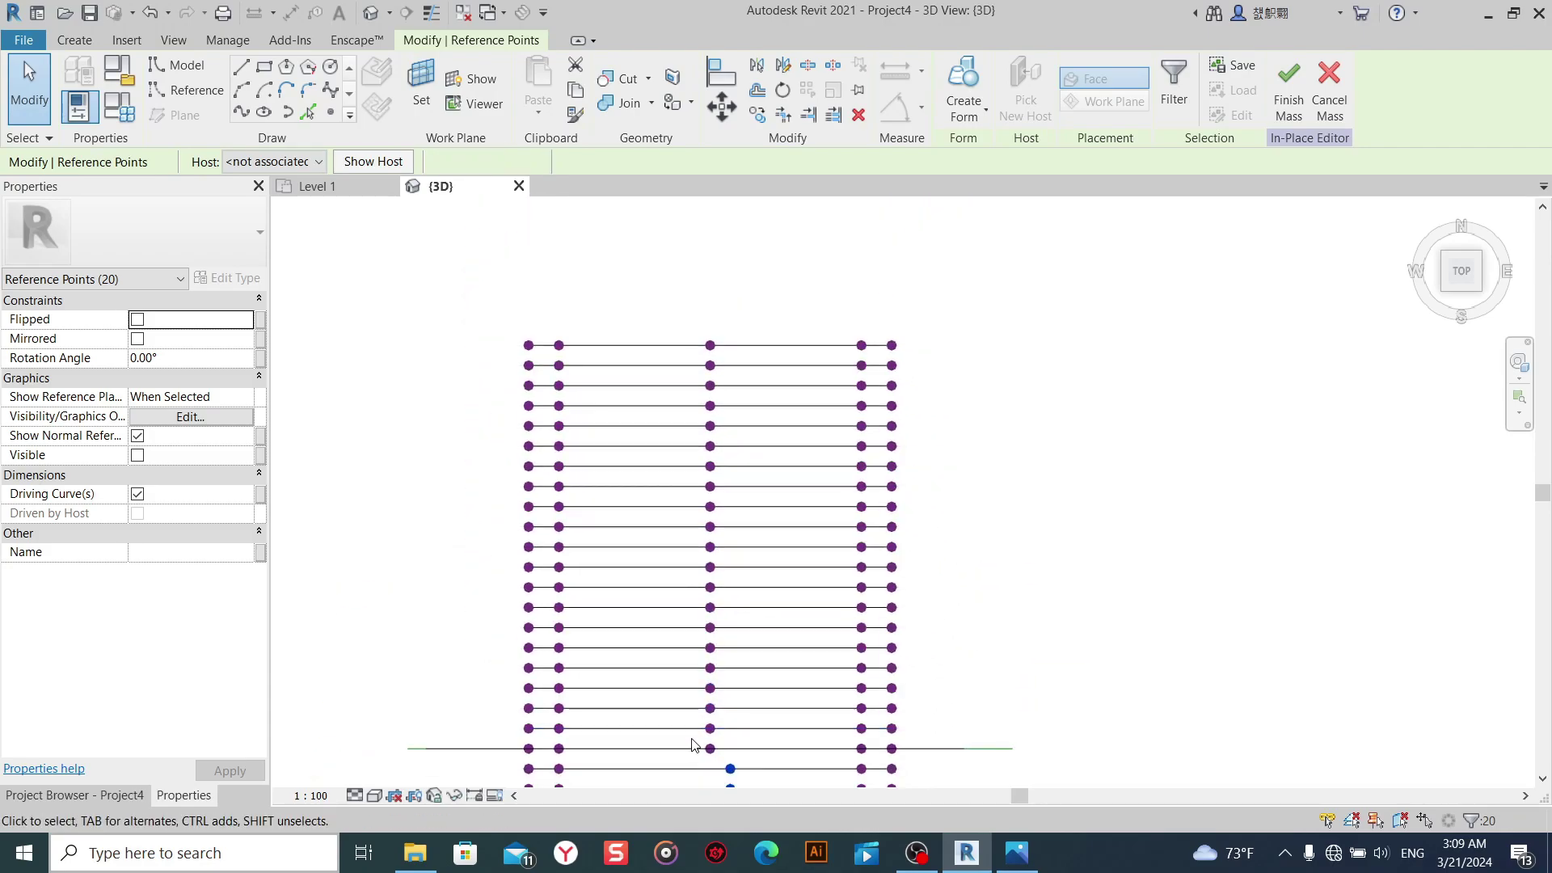
{"action": "left_click_drag", "start_coordinate": [692, 746], "coordinate": [777, 315]}
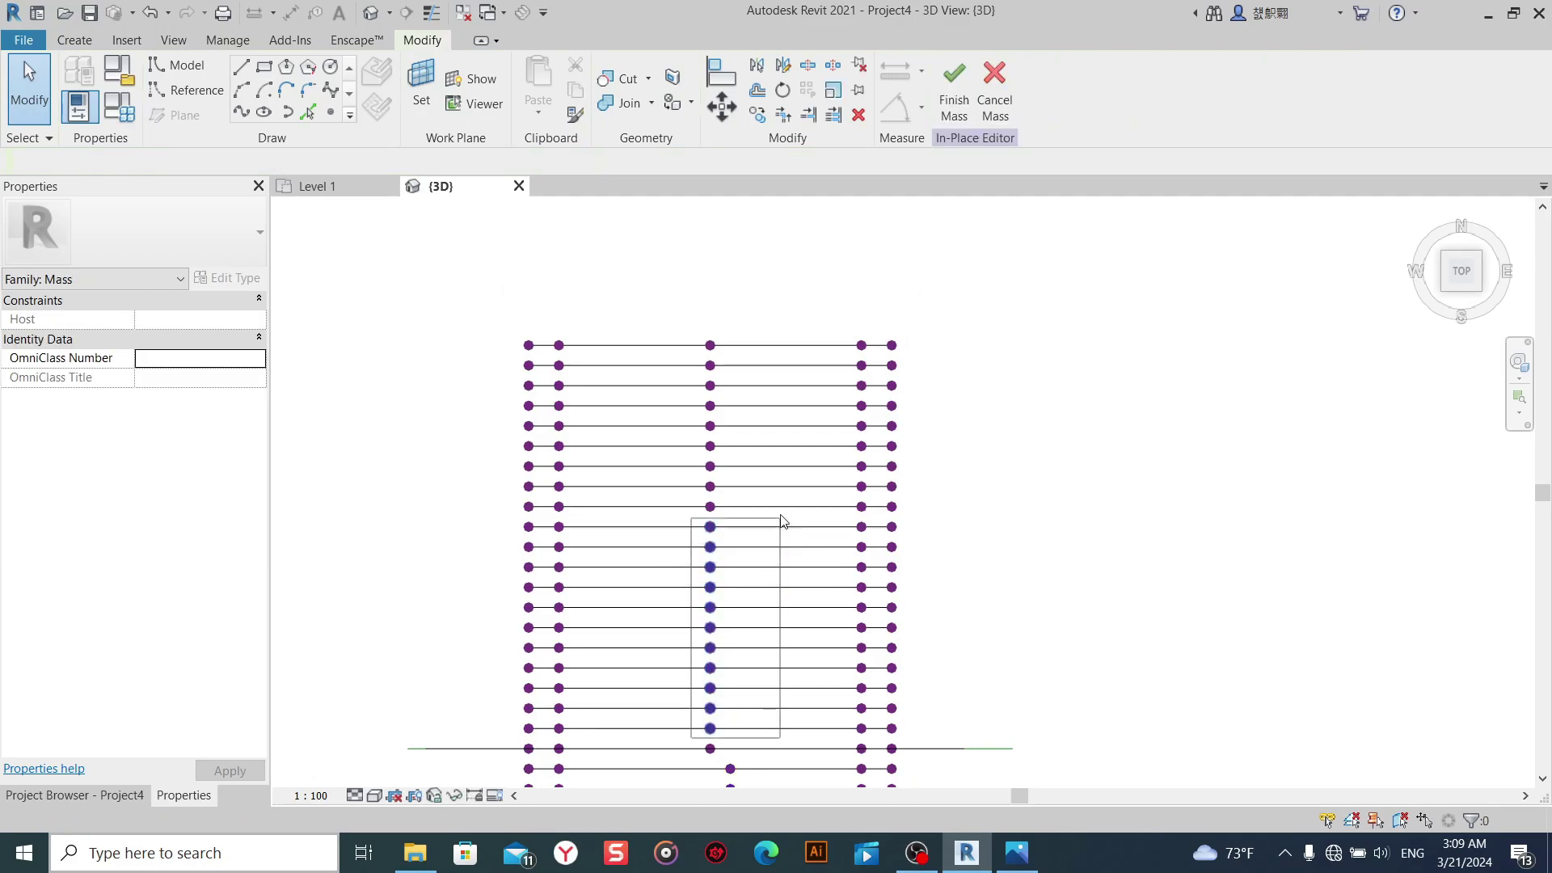
{"action": "left_click", "coordinate": [721, 106]}
{"action": "left_click", "coordinate": [708, 354]}
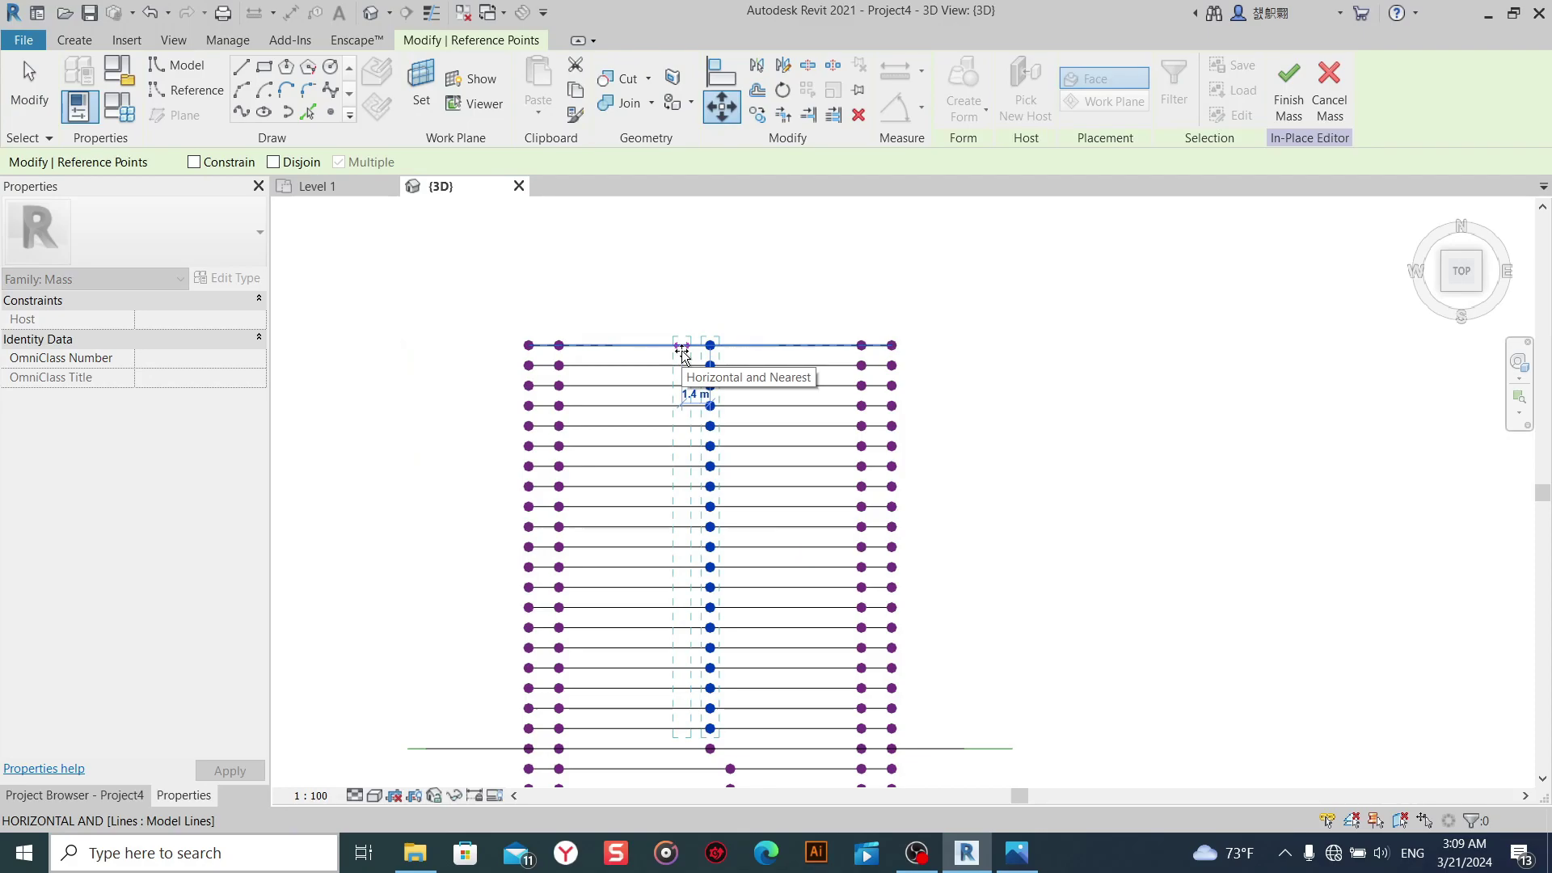
{"action": "type", "text": "1"}
{"action": "key", "text": "Return"}
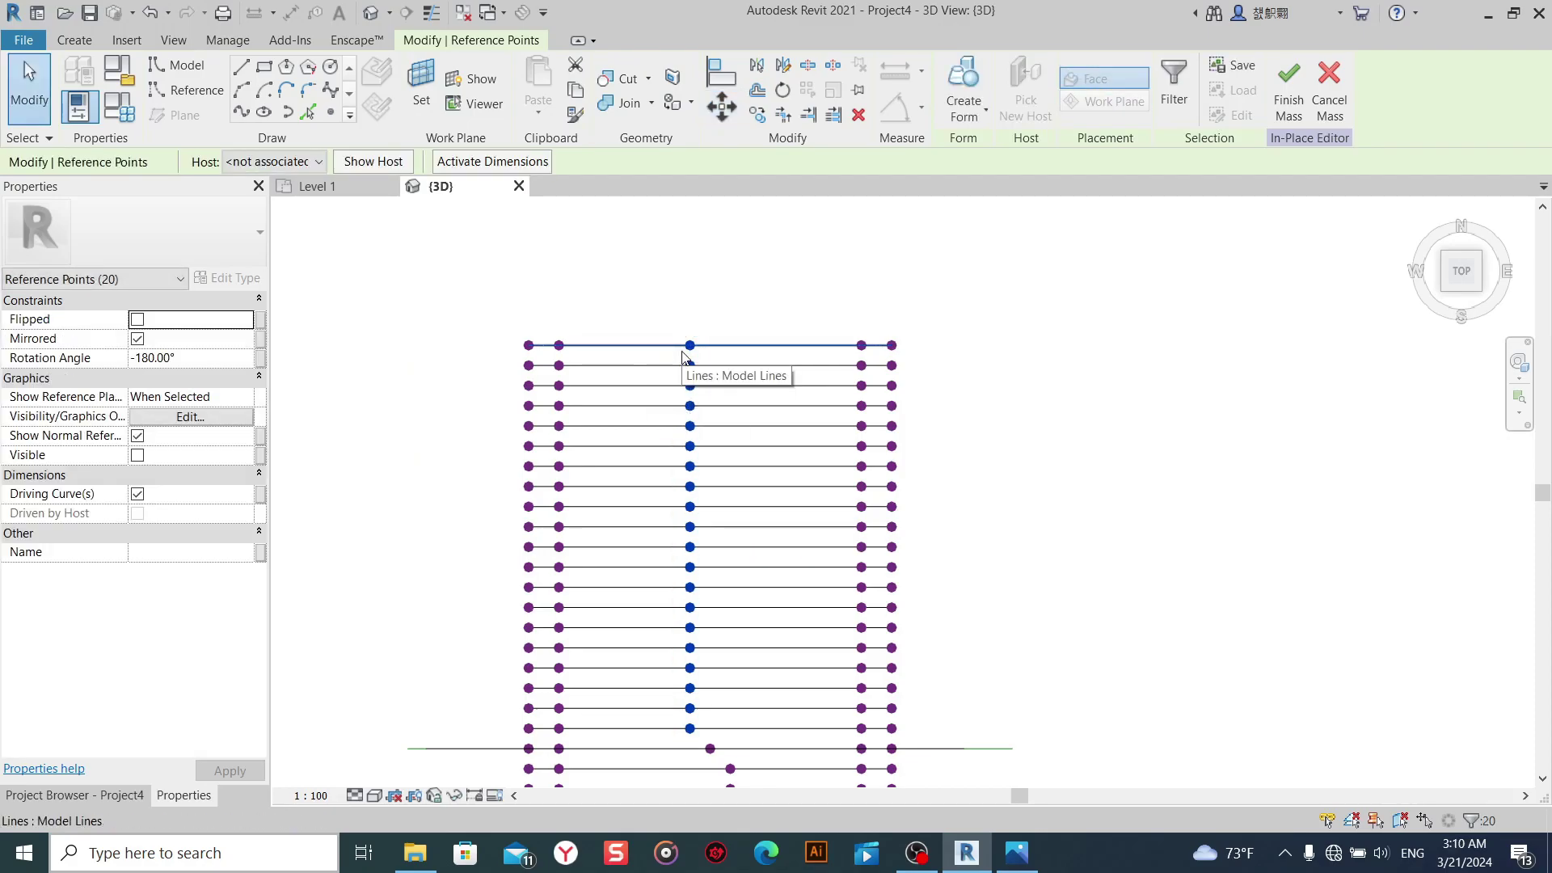
{"action": "left_click", "coordinate": [952, 506]}
{"action": "scroll", "coordinate": [952, 323], "scroll_direction": "down", "scroll_amount": 2}
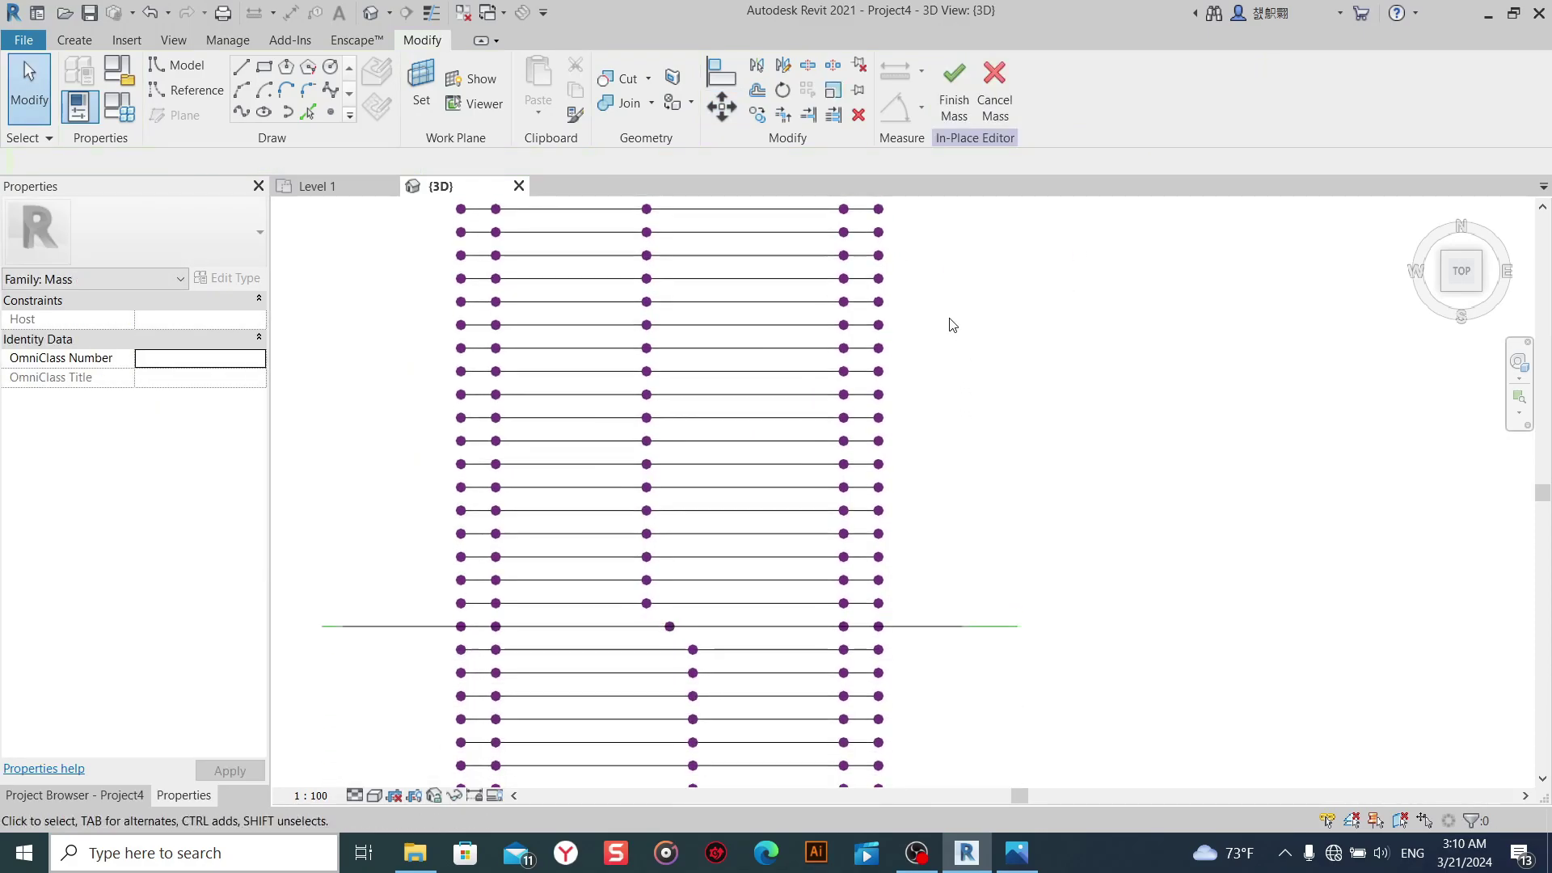
{"action": "scroll", "coordinate": [982, 501], "scroll_direction": "down", "scroll_amount": 1}
{"action": "middle_click_drag", "start_coordinate": [982, 501], "coordinate": [1316, 356], "text": "shift"}
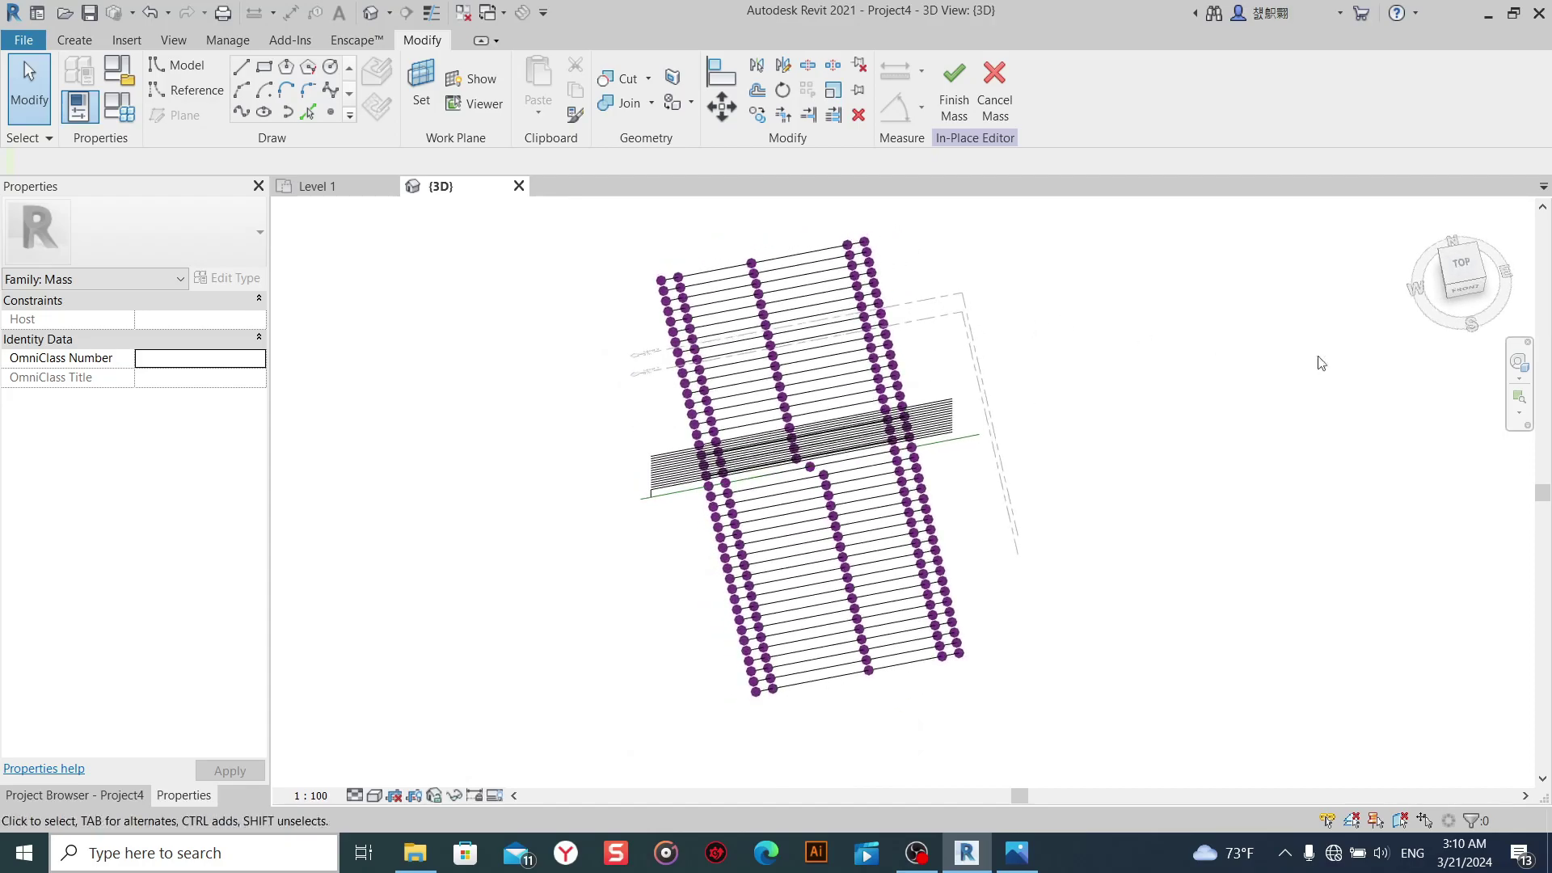
In Front view, raise the first three middle reference points into successively higher arches.
{"action": "left_click", "coordinate": [1462, 289]}
{"action": "scroll", "coordinate": [962, 558], "scroll_direction": "up", "scroll_amount": 3}
{"action": "scroll", "coordinate": [930, 534], "scroll_direction": "up", "scroll_amount": 3}
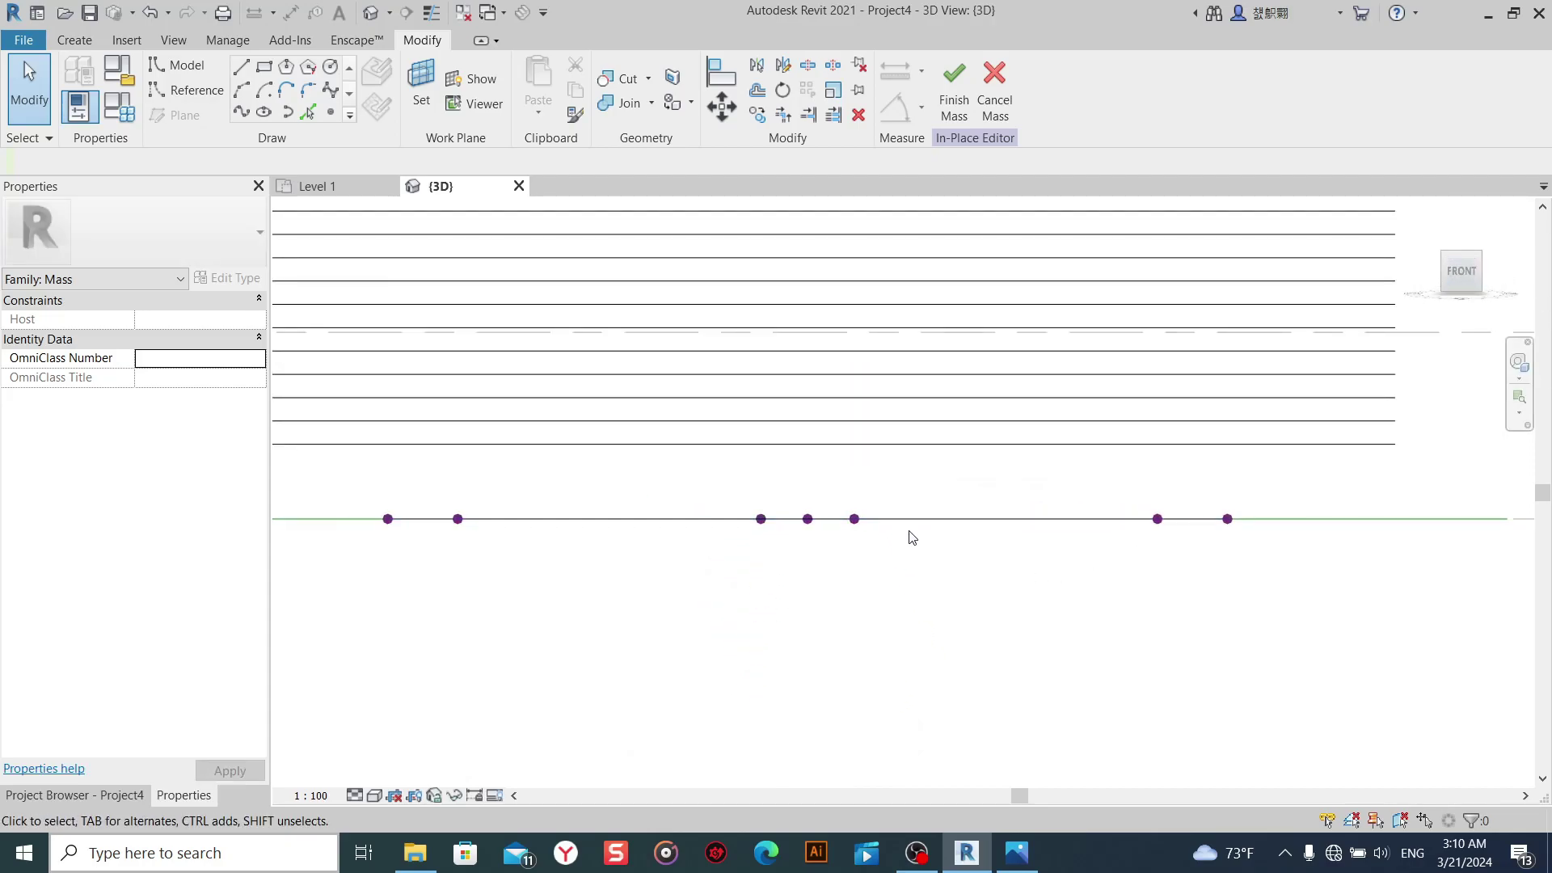
{"action": "scroll", "coordinate": [843, 551], "scroll_direction": "down", "scroll_amount": 1}
{"action": "middle_click_drag", "start_coordinate": [839, 544], "coordinate": [836, 615], "text": "shift"}
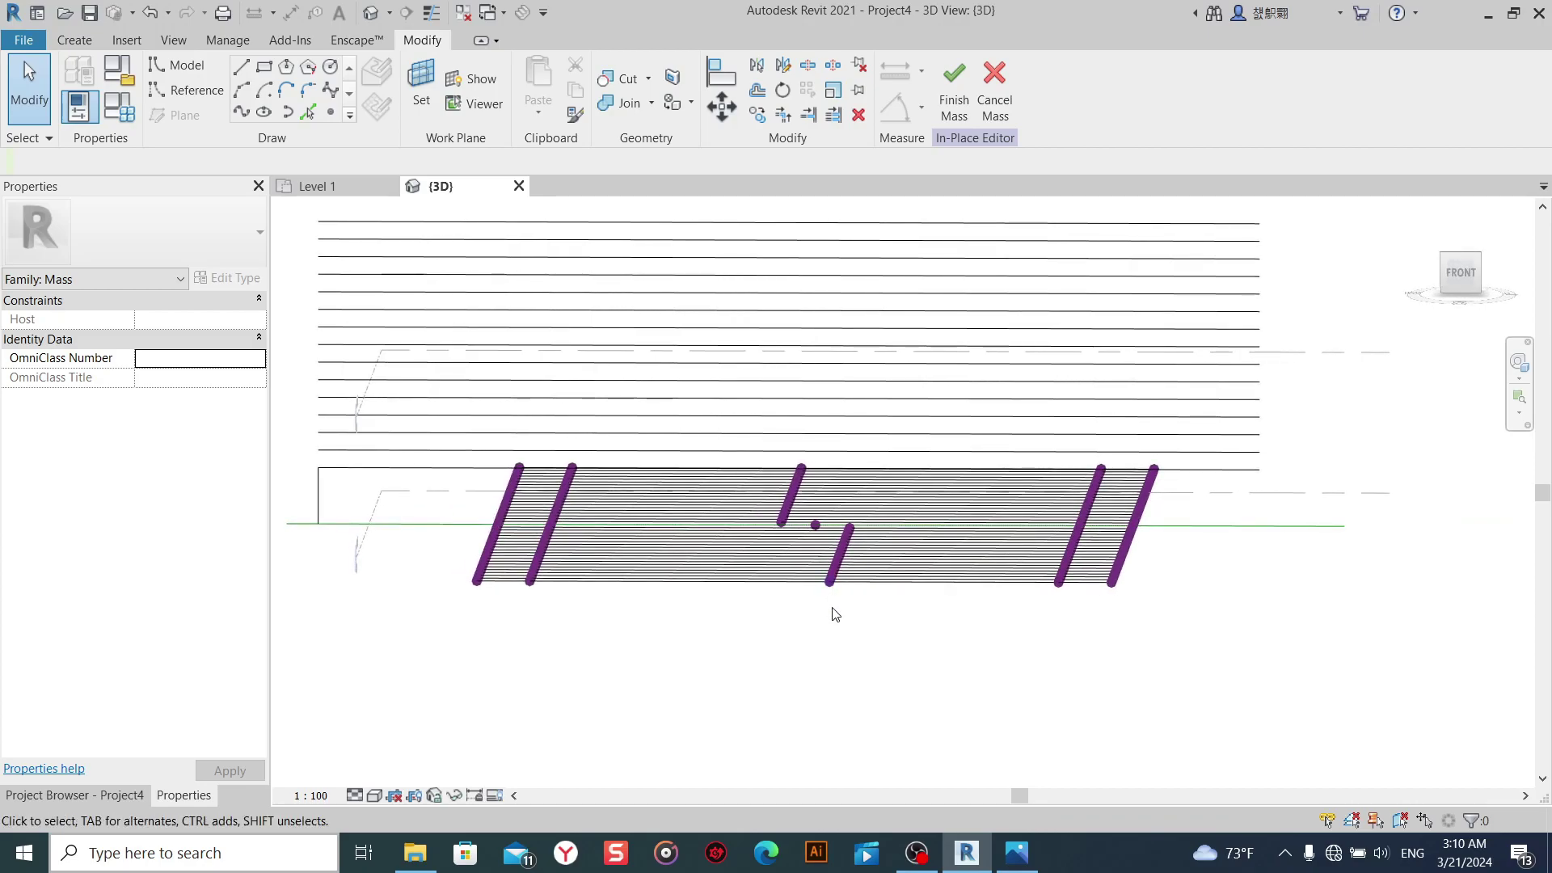
{"action": "left_click", "coordinate": [1460, 279]}
{"action": "scroll", "coordinate": [918, 513], "scroll_direction": "up", "scroll_amount": 3}
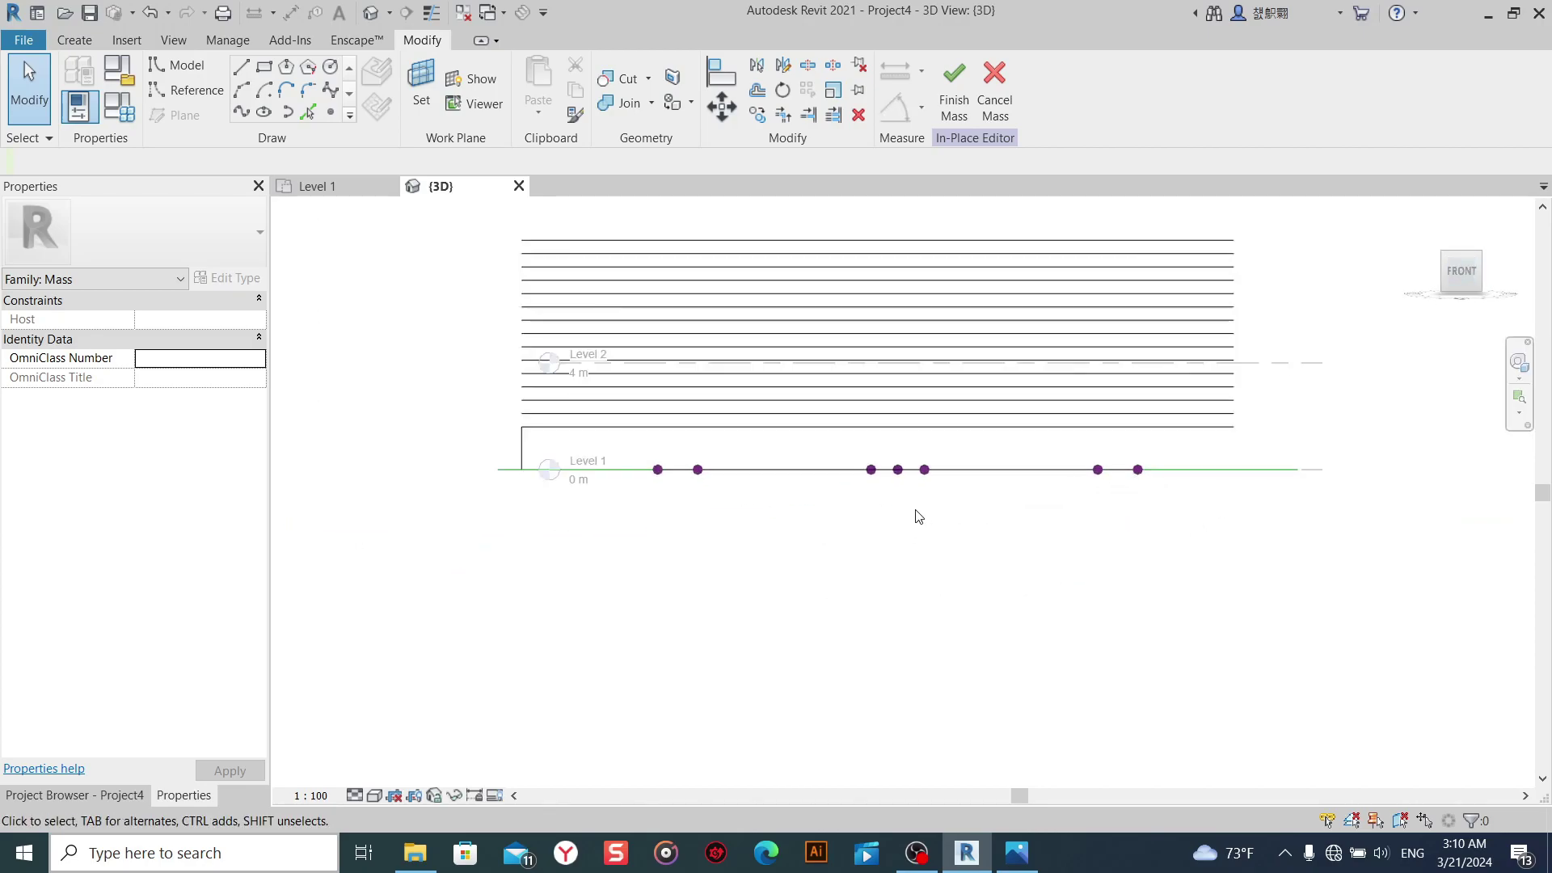
{"action": "scroll", "coordinate": [942, 494], "scroll_direction": "up", "scroll_amount": 2}
{"action": "middle_click_drag", "start_coordinate": [942, 495], "coordinate": [809, 673]}
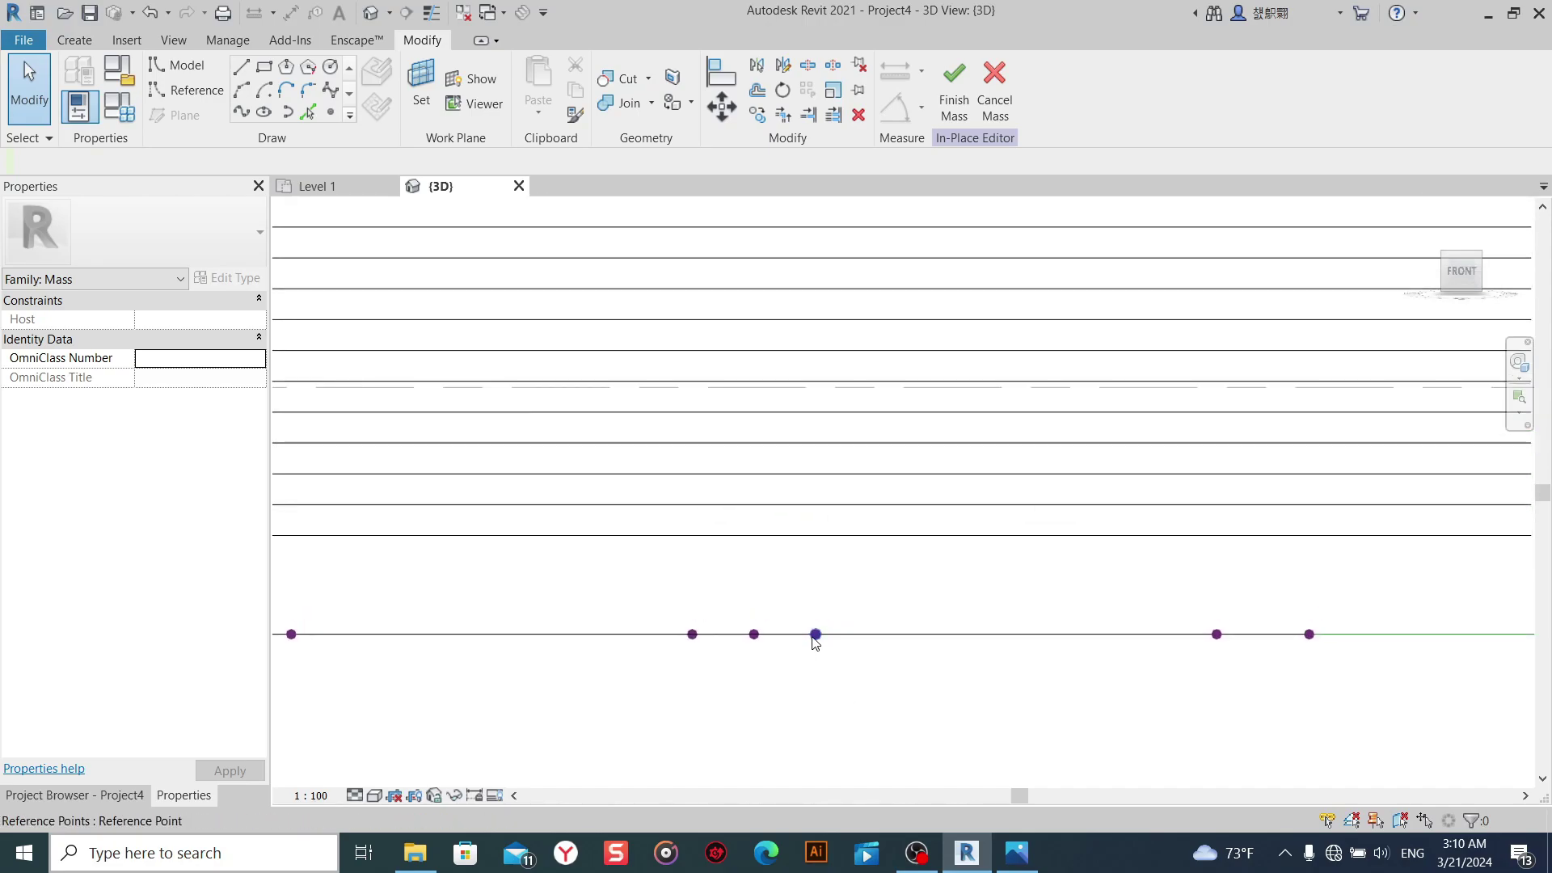
{"action": "left_click", "coordinate": [816, 633]}
{"action": "left_click_drag", "start_coordinate": [816, 579], "coordinate": [830, 485]}
{"action": "left_click", "coordinate": [816, 633]}
{"action": "left_click_drag", "start_coordinate": [822, 596], "coordinate": [820, 467]}
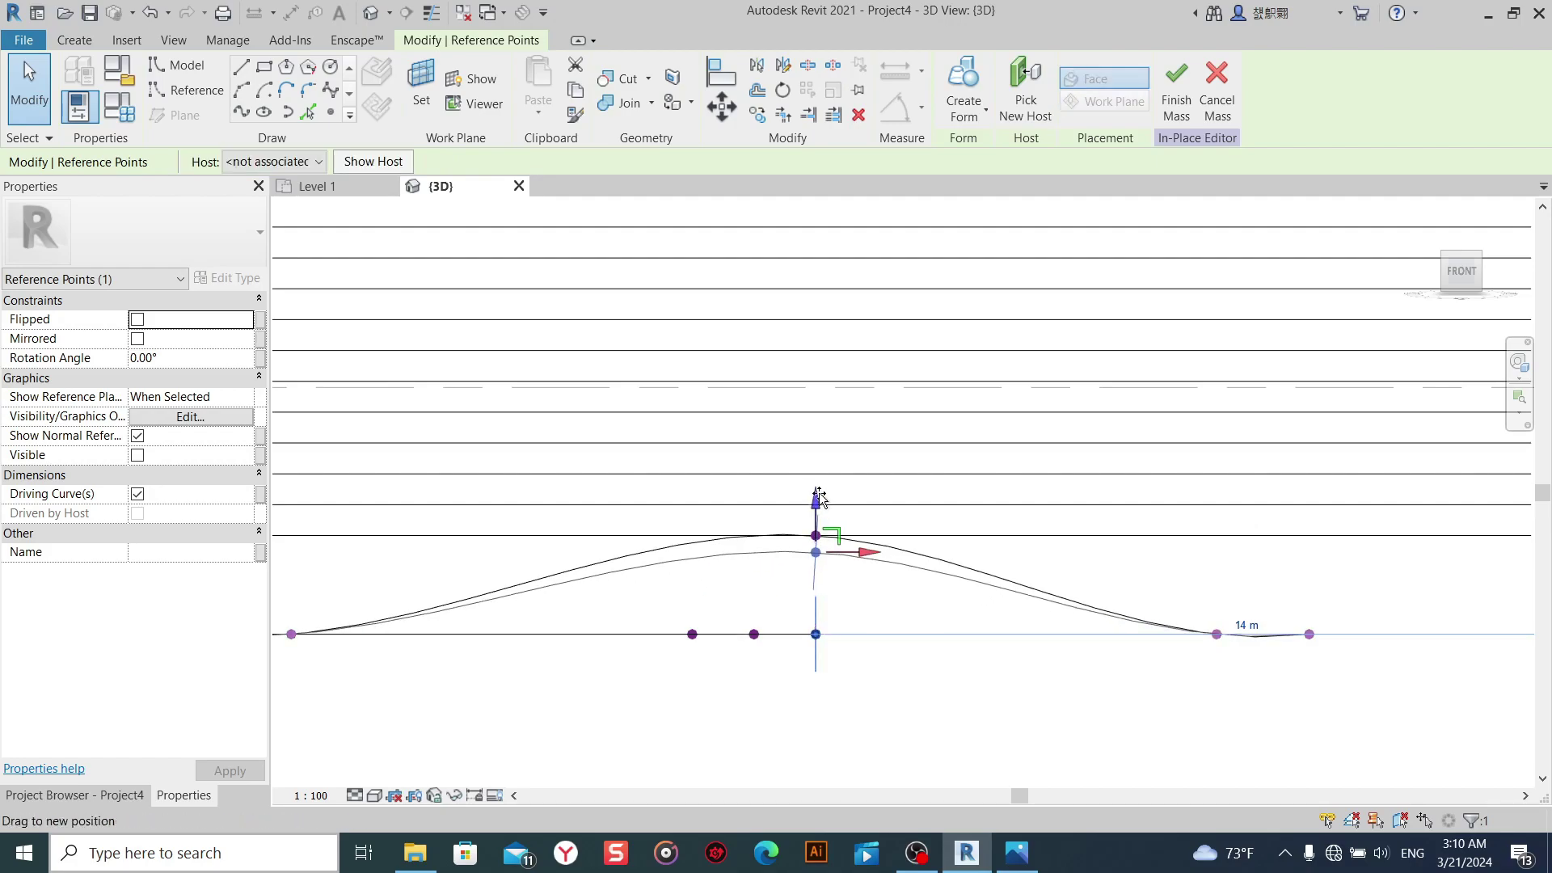
{"action": "left_click", "coordinate": [816, 634]}
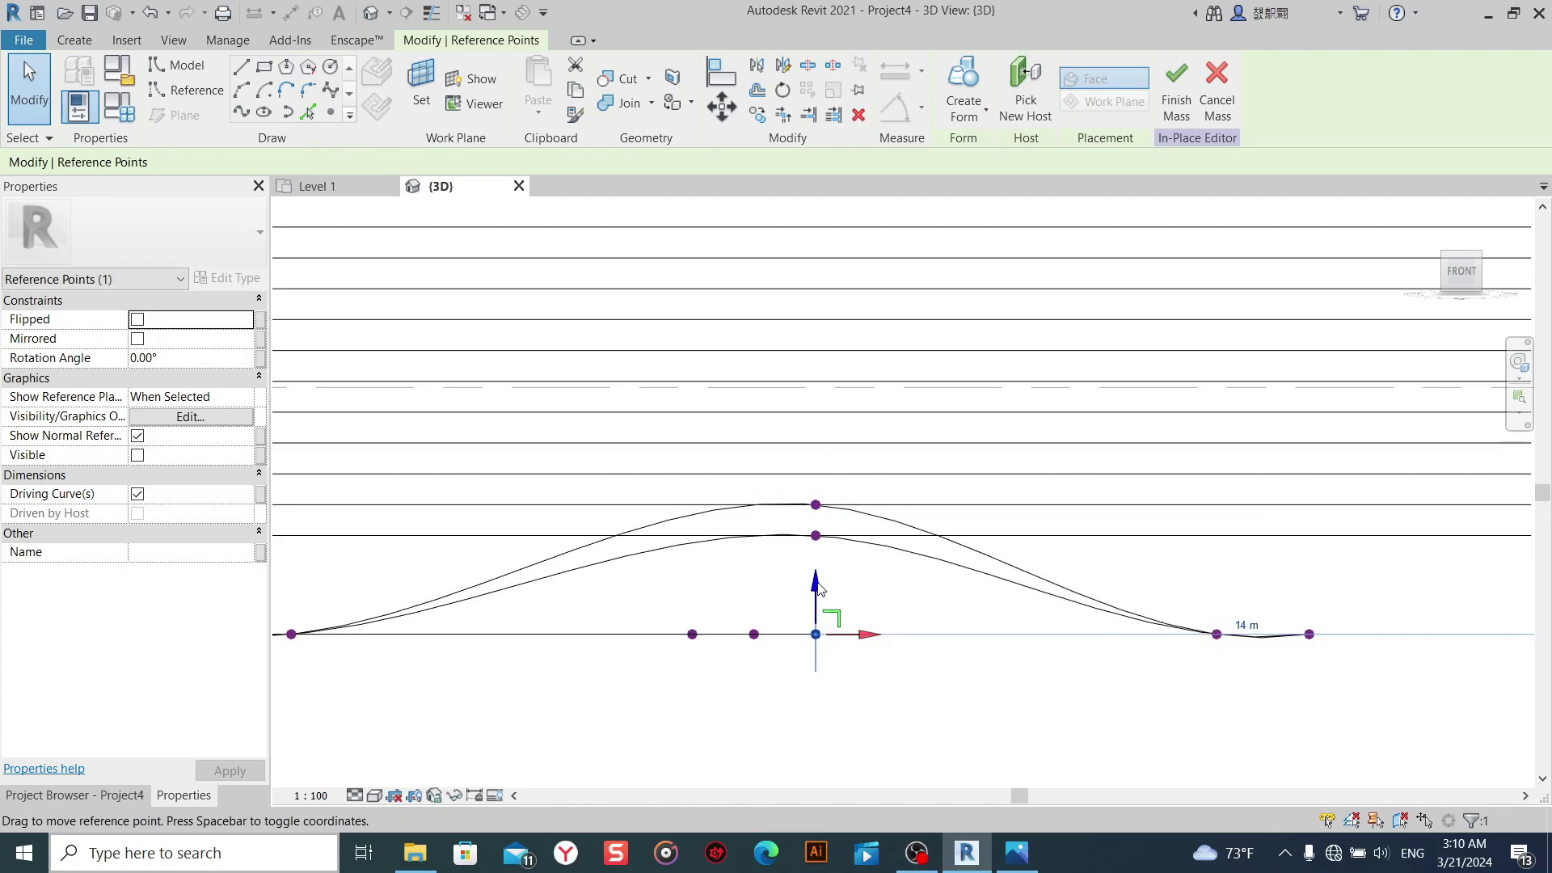
{"action": "left_click_drag", "start_coordinate": [818, 627], "coordinate": [821, 491]}
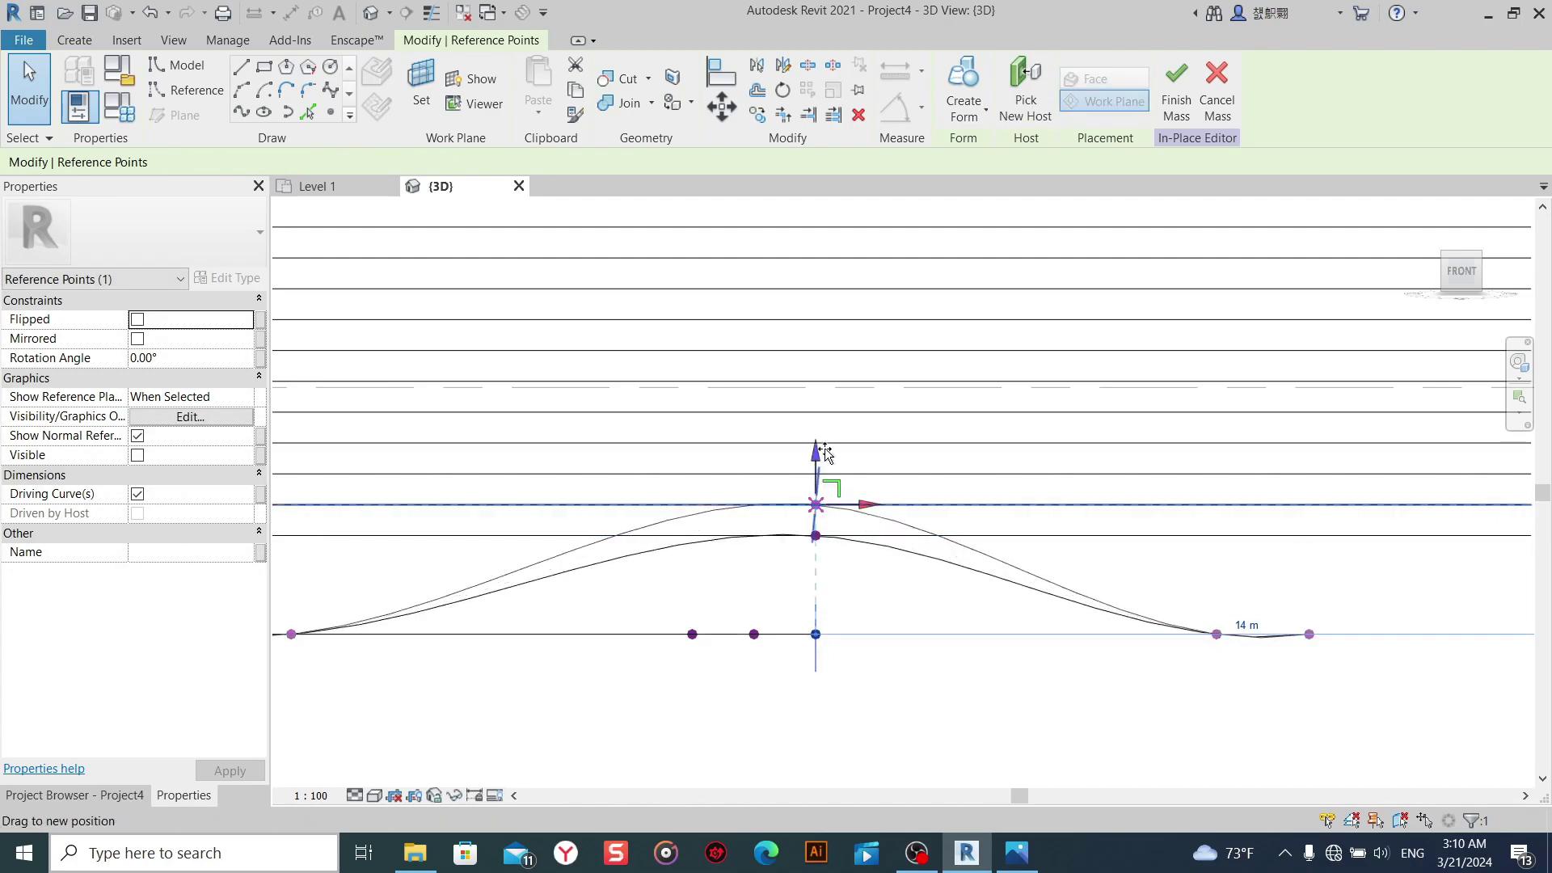
Lift the next five middle points into progressively taller arches.
{"action": "left_click", "coordinate": [821, 633]}
{"action": "key", "text": "Escape"}
{"action": "left_click", "coordinate": [816, 634]}
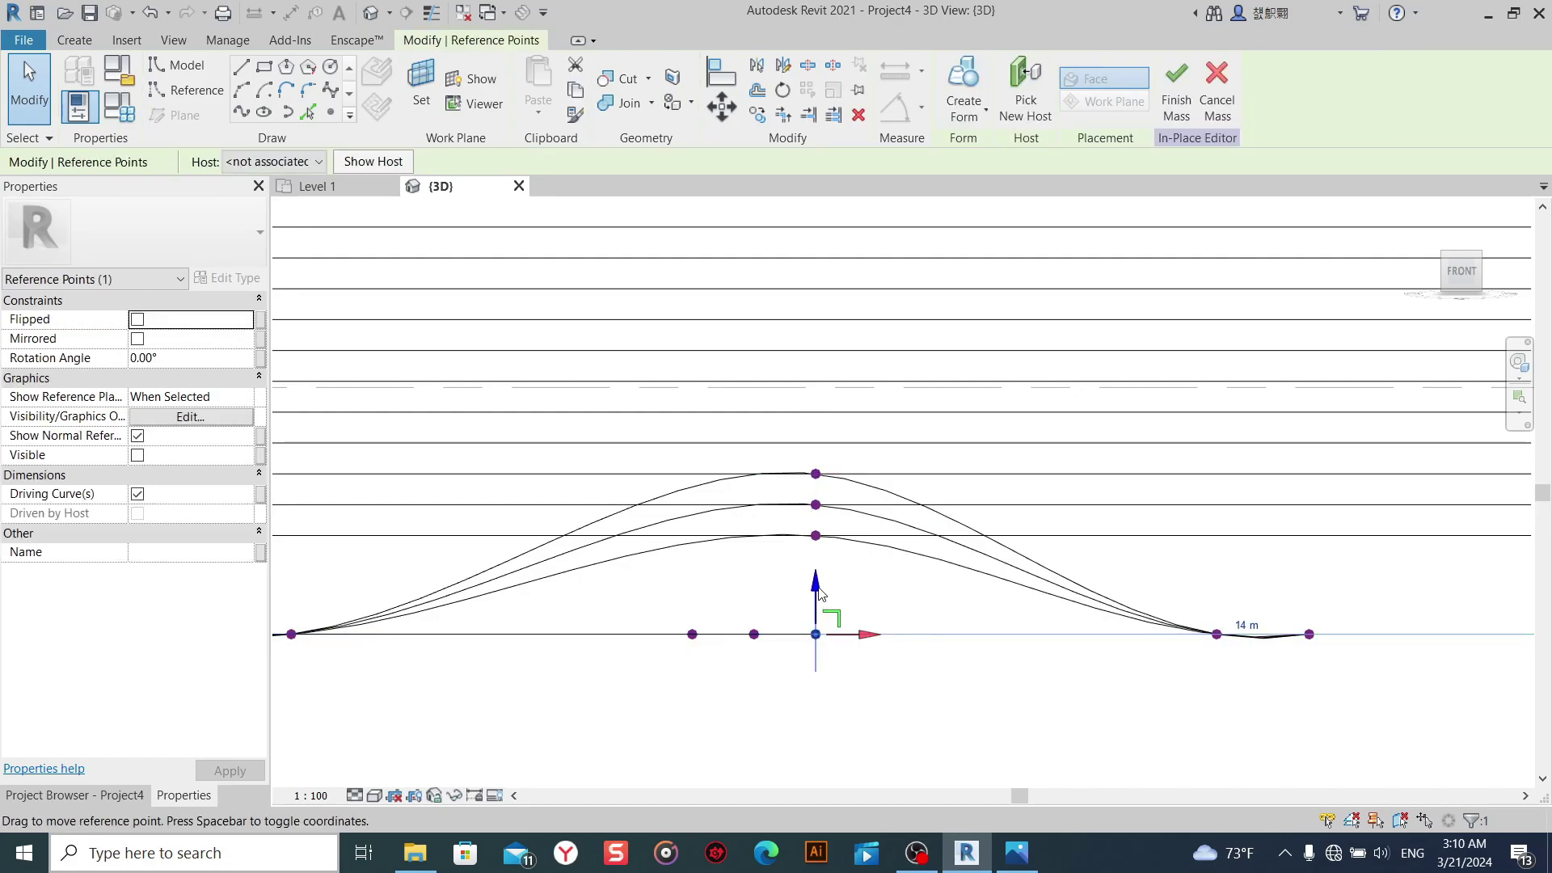
{"action": "left_click_drag", "start_coordinate": [817, 630], "coordinate": [816, 442]}
{"action": "left_click", "coordinate": [815, 633]}
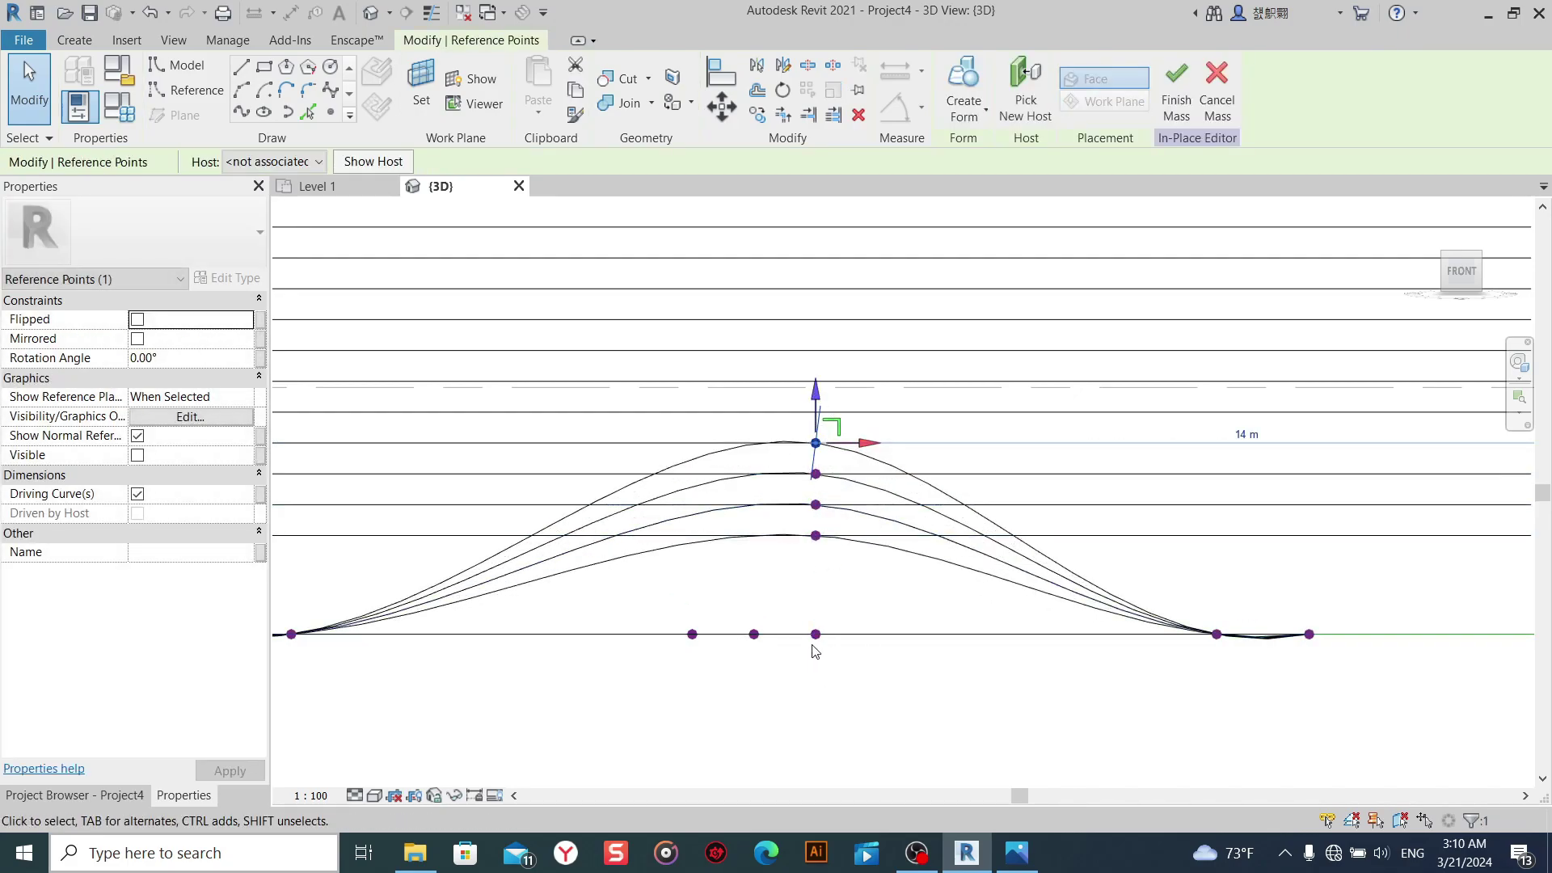
{"action": "left_click_drag", "start_coordinate": [816, 626], "coordinate": [816, 412]}
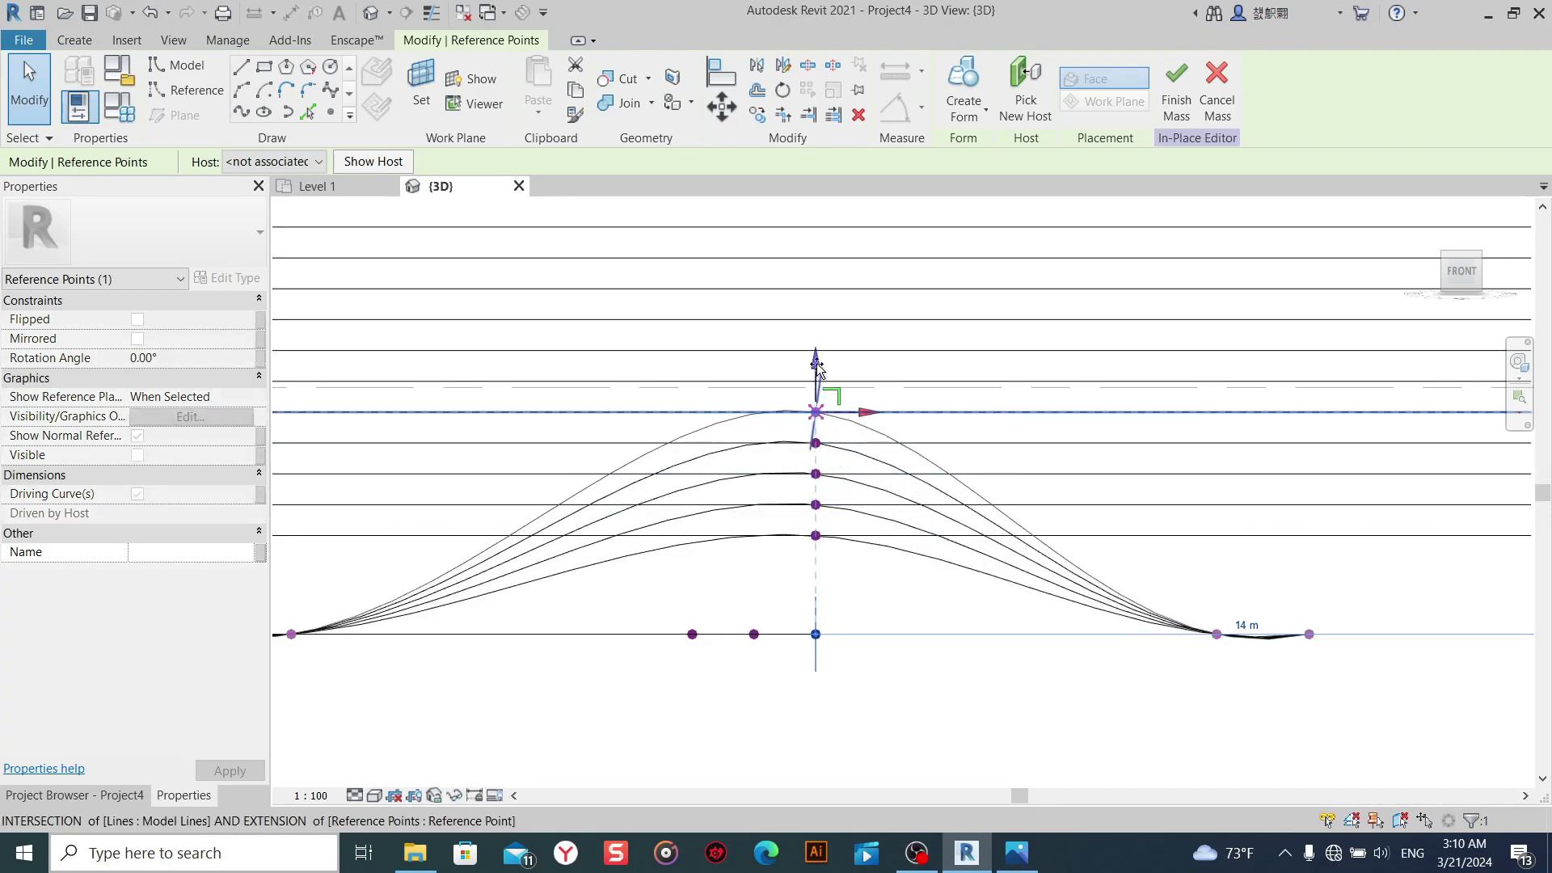
{"action": "left_click", "coordinate": [816, 633]}
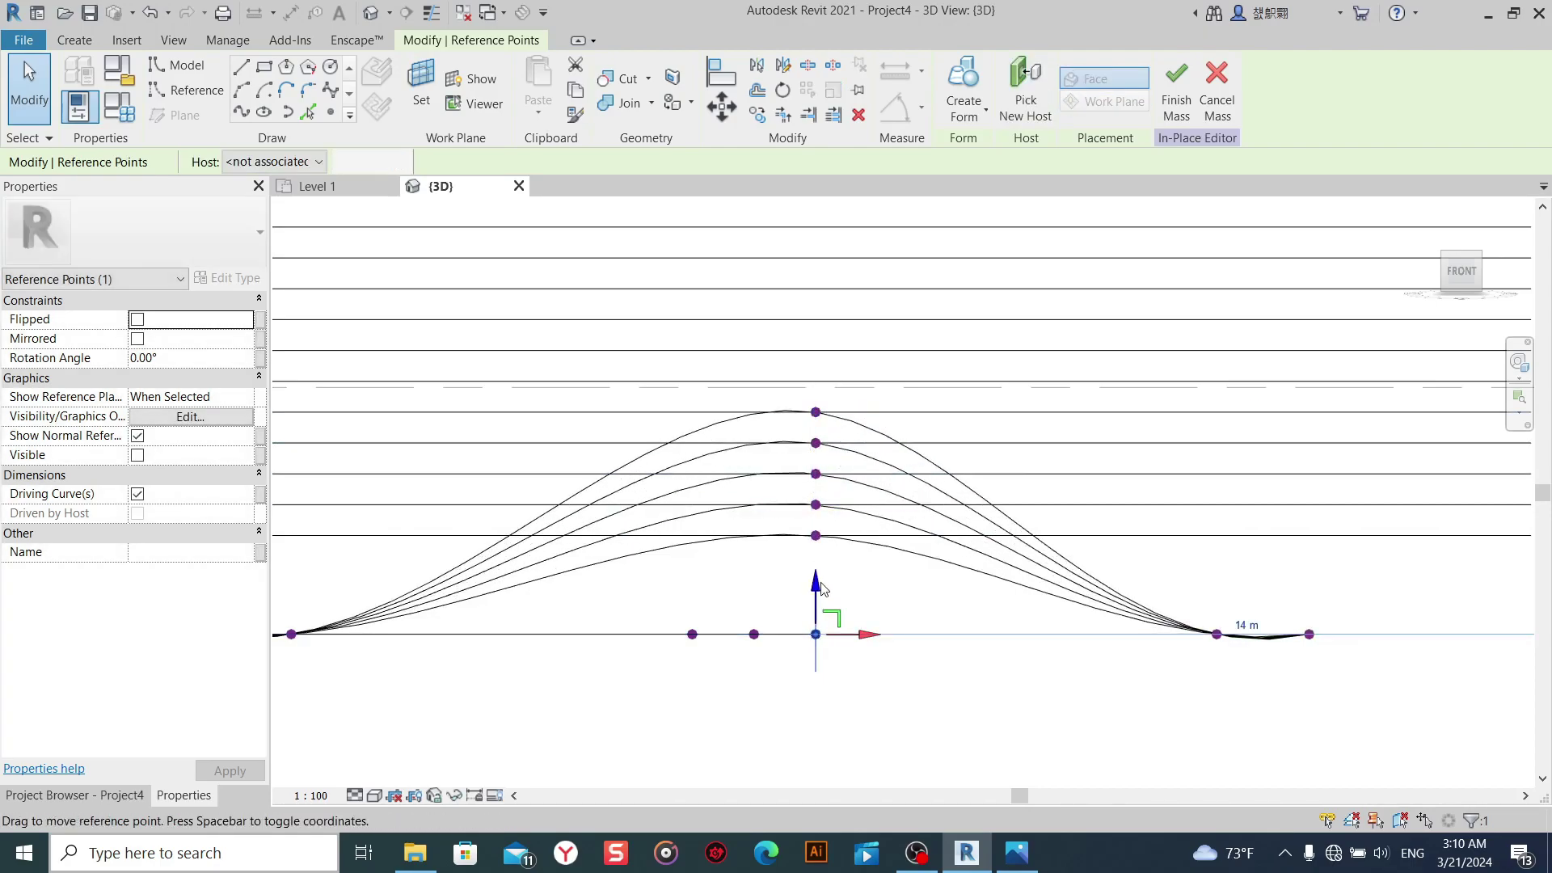
{"action": "left_click_drag", "start_coordinate": [818, 582], "coordinate": [820, 333]}
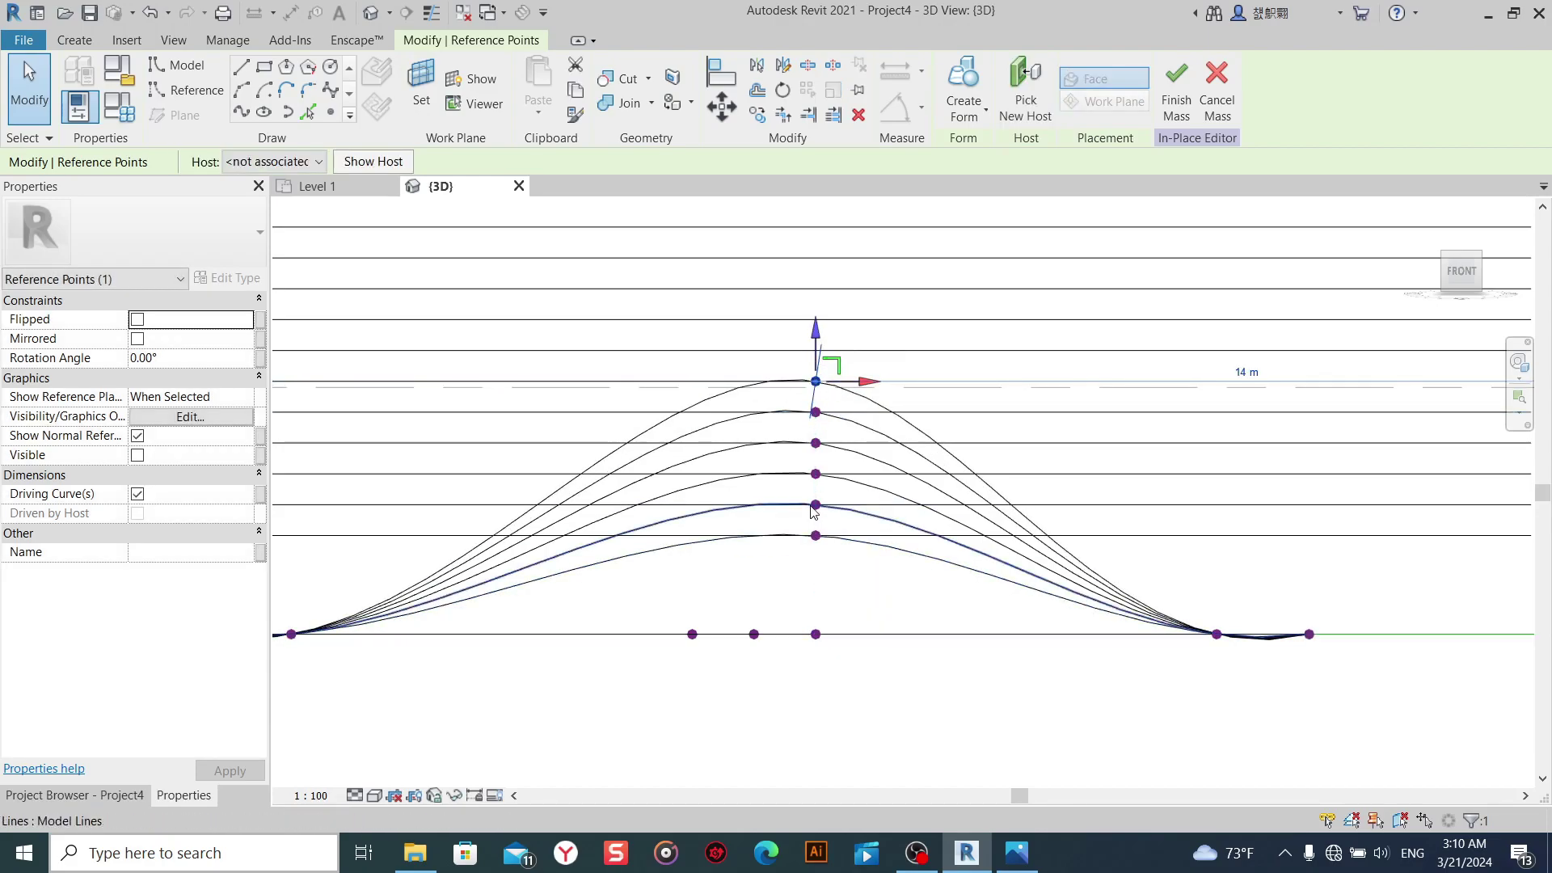
{"action": "left_click", "coordinate": [817, 633]}
{"action": "left_click_drag", "start_coordinate": [817, 586], "coordinate": [840, 301]}
{"action": "left_click", "coordinate": [815, 633]}
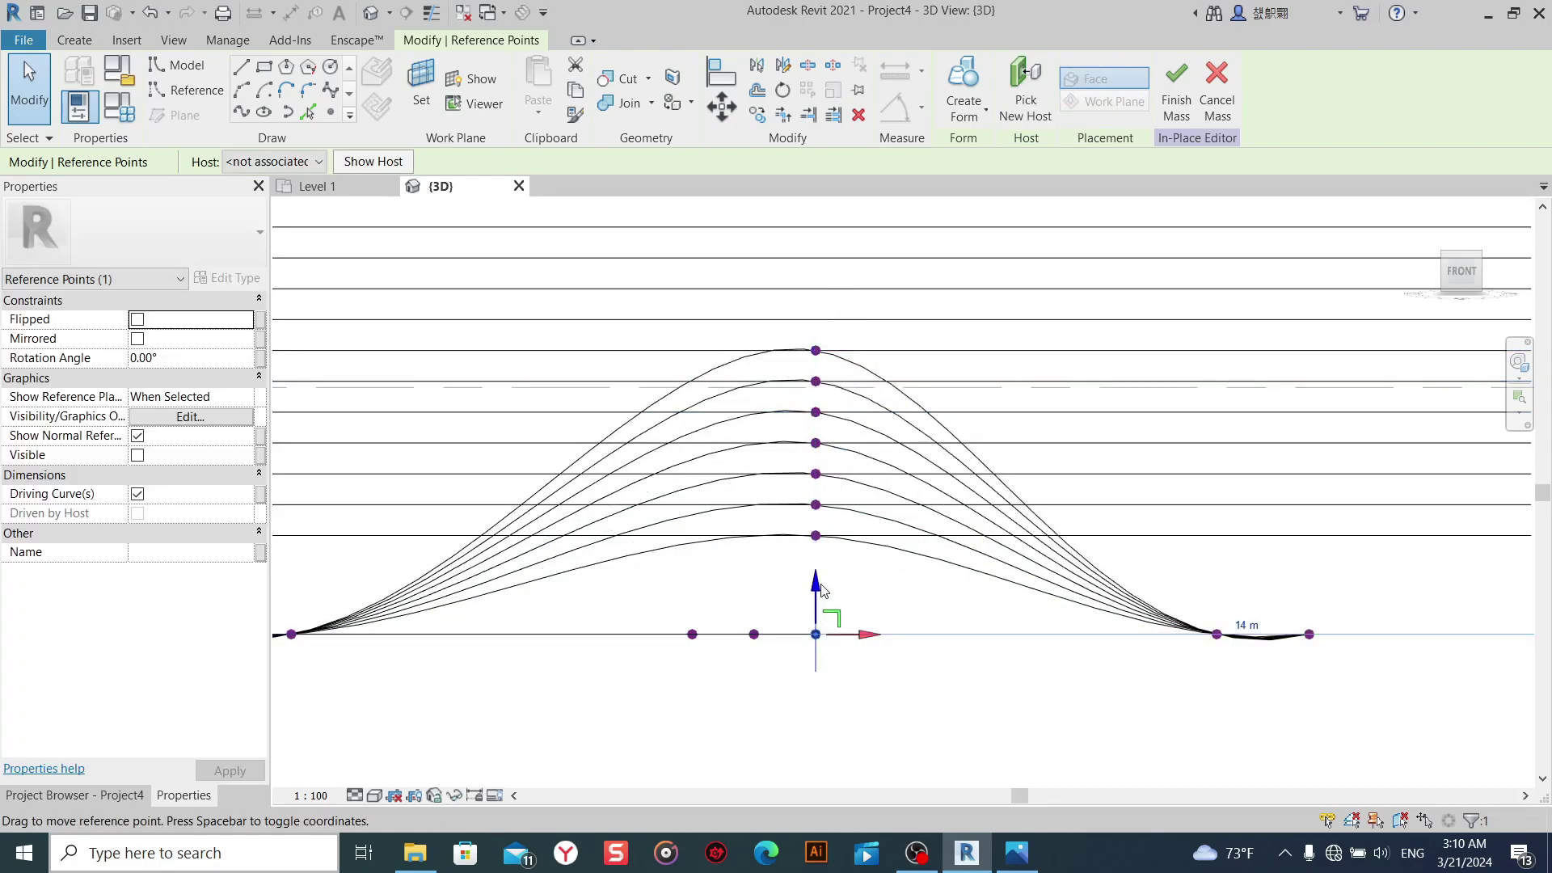
{"action": "left_click_drag", "start_coordinate": [821, 590], "coordinate": [847, 279]}
Raise the last two middle points into the topmost arches.
{"action": "middle_click_drag", "start_coordinate": [879, 503], "coordinate": [860, 593]}
{"action": "left_click", "coordinate": [796, 724]}
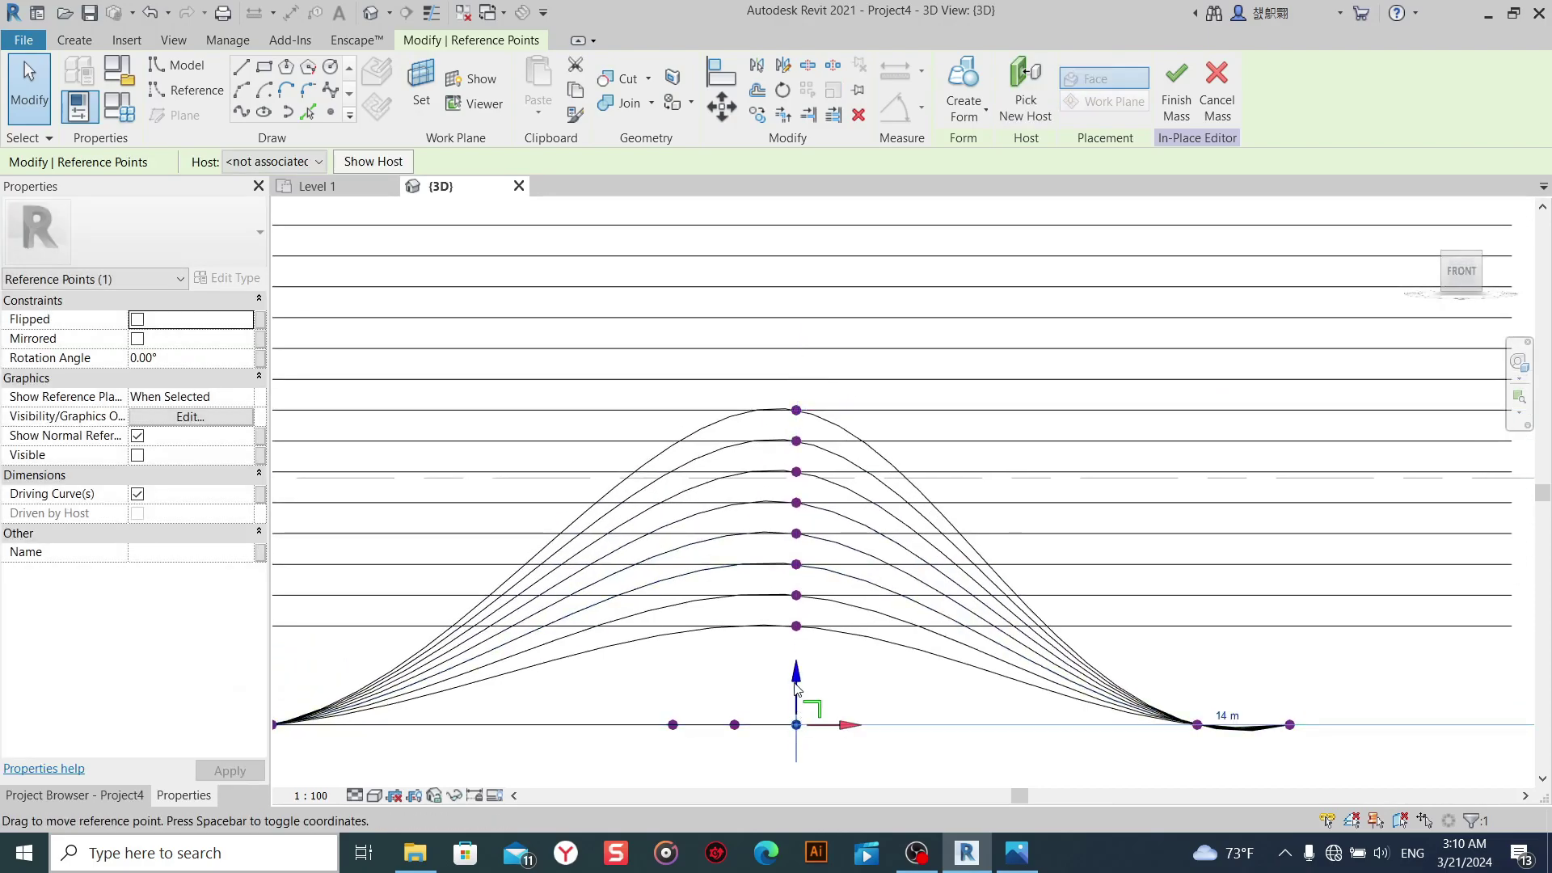
{"action": "left_click_drag", "start_coordinate": [796, 689], "coordinate": [814, 365]}
{"action": "left_click_drag", "start_coordinate": [815, 349], "coordinate": [817, 340]}
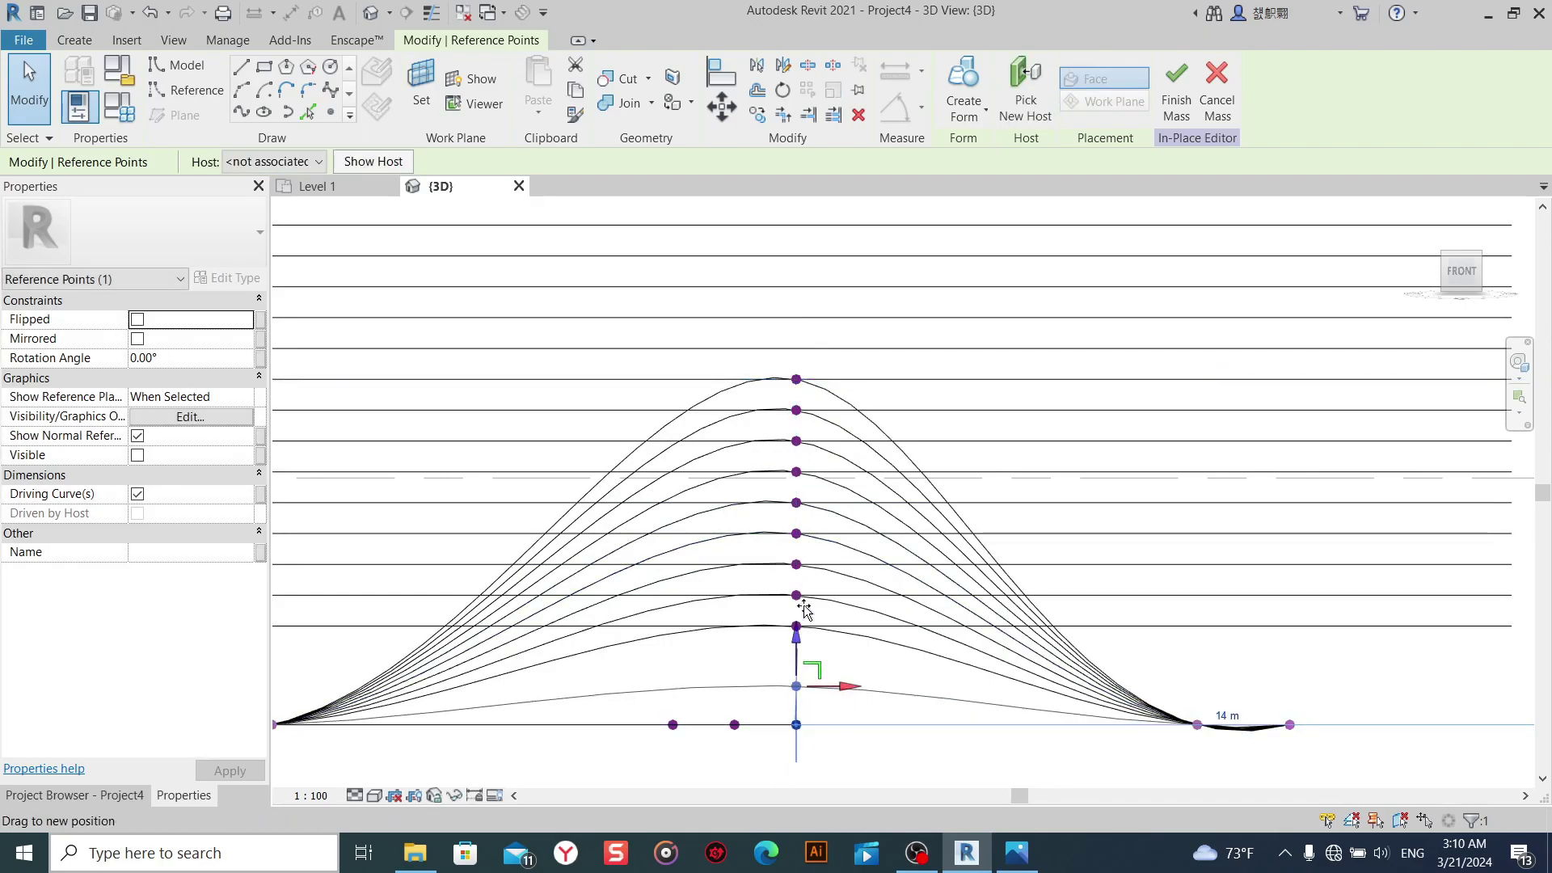
{"action": "left_click_drag", "start_coordinate": [818, 332], "coordinate": [816, 302]}
{"action": "left_click", "coordinate": [796, 724]}
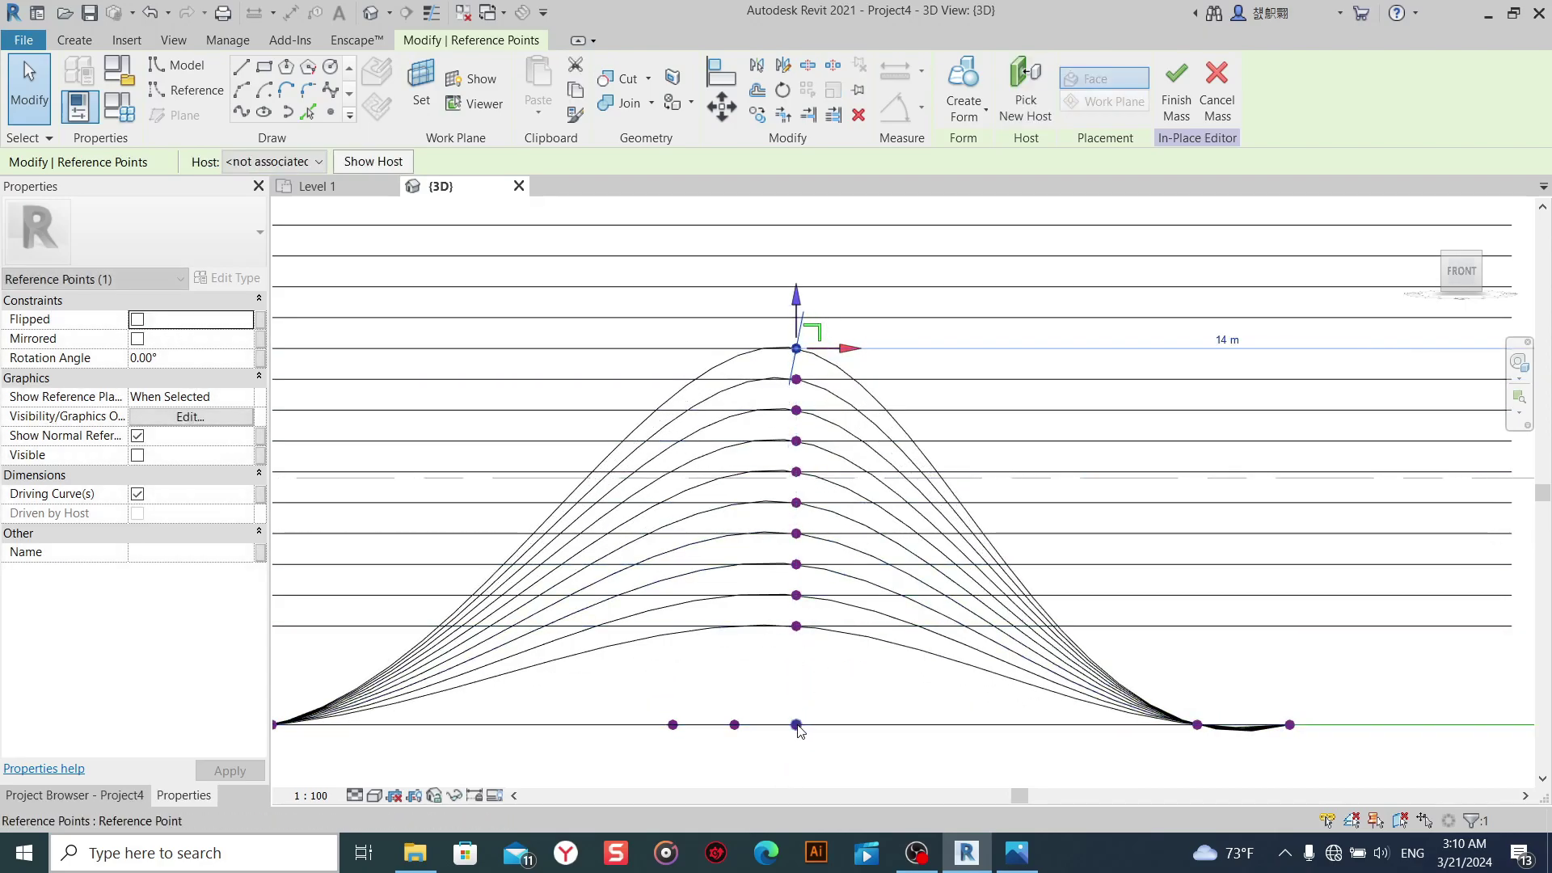
{"action": "left_click_drag", "start_coordinate": [794, 659], "coordinate": [796, 252]}
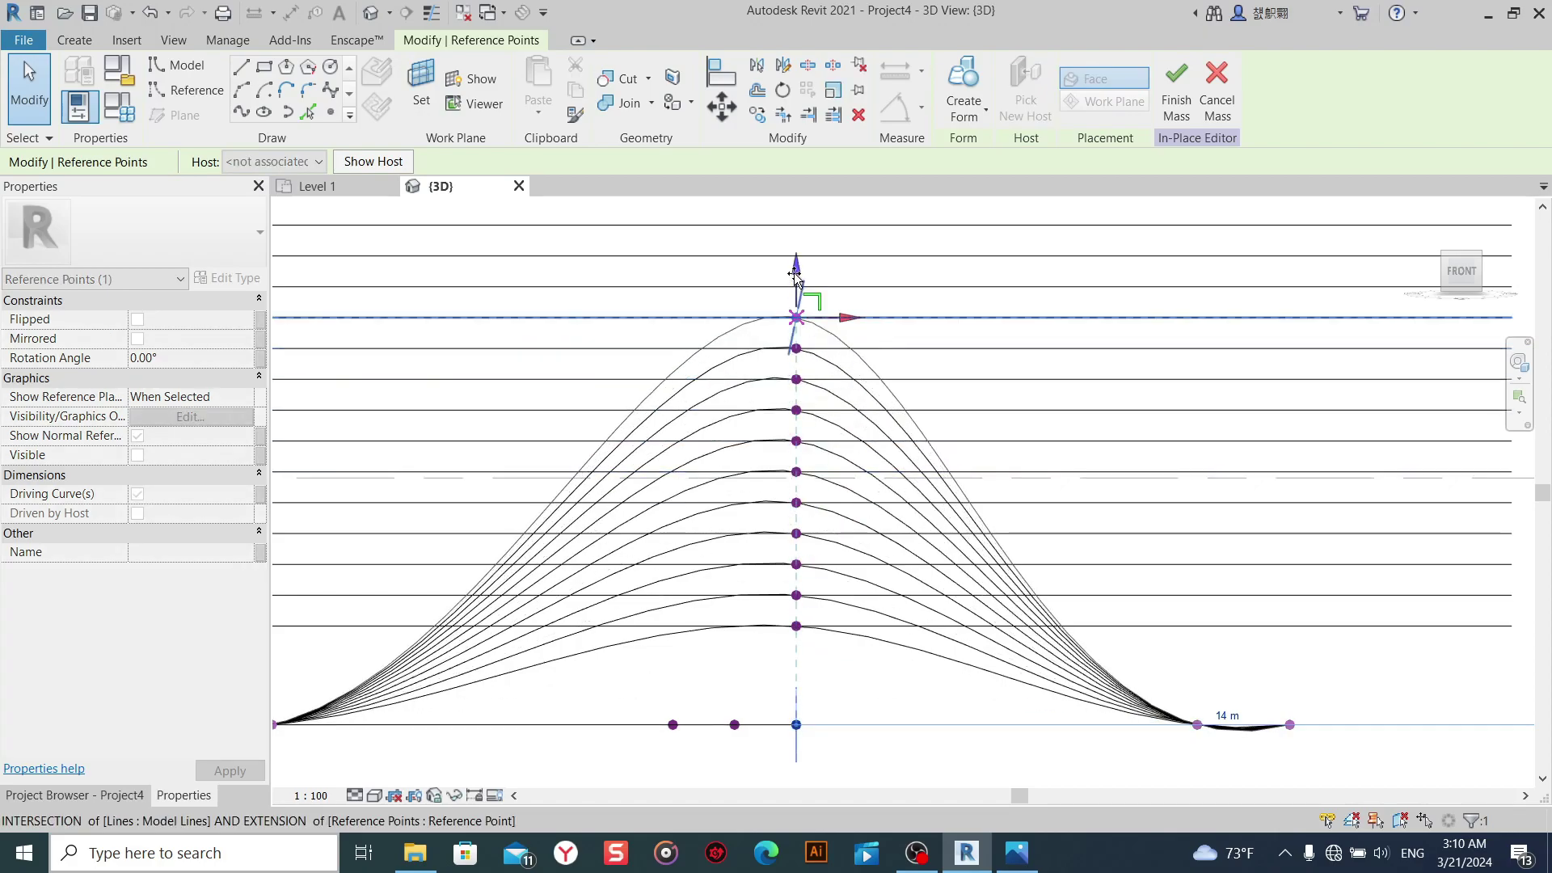
{"action": "mouse_move", "coordinate": [841, 700]}
{"action": "middle_mouse_down", "text": "shift"}
{"action": "mouse_move", "coordinate": [879, 755]}
{"action": "mouse_move", "coordinate": [865, 794]}
{"action": "mouse_move", "coordinate": [889, 723]}
{"action": "mouse_move", "coordinate": [943, 703]}
{"action": "mouse_move", "coordinate": [889, 752]}
{"action": "middle_mouse_up", "text": "shift"}
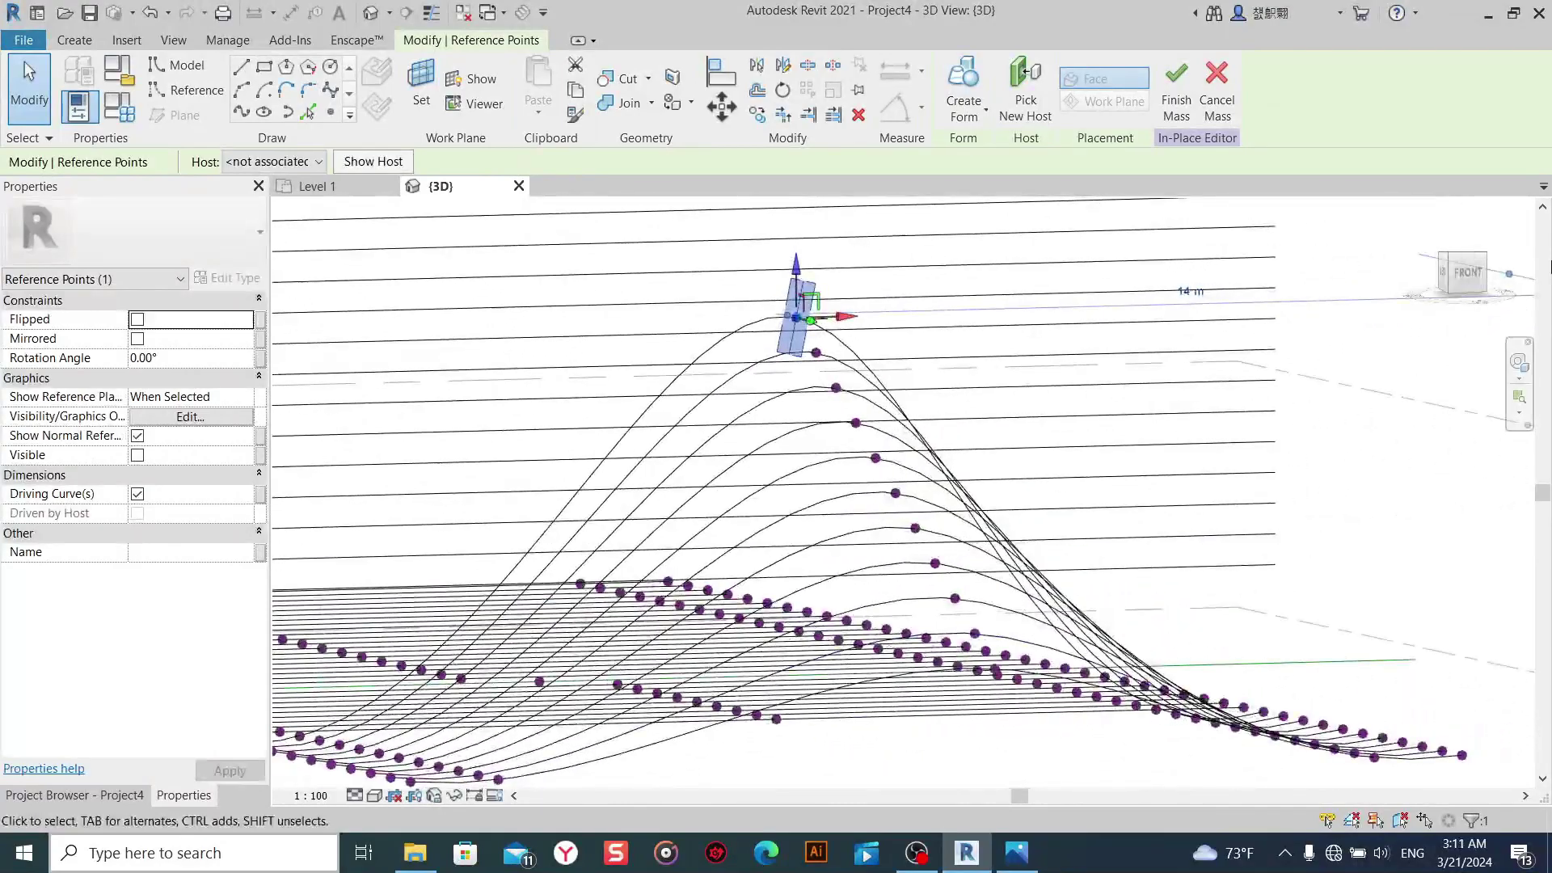
From a straight front view, raise the next middle reference point up to a new top arch.
{"action": "left_click", "coordinate": [1476, 275]}
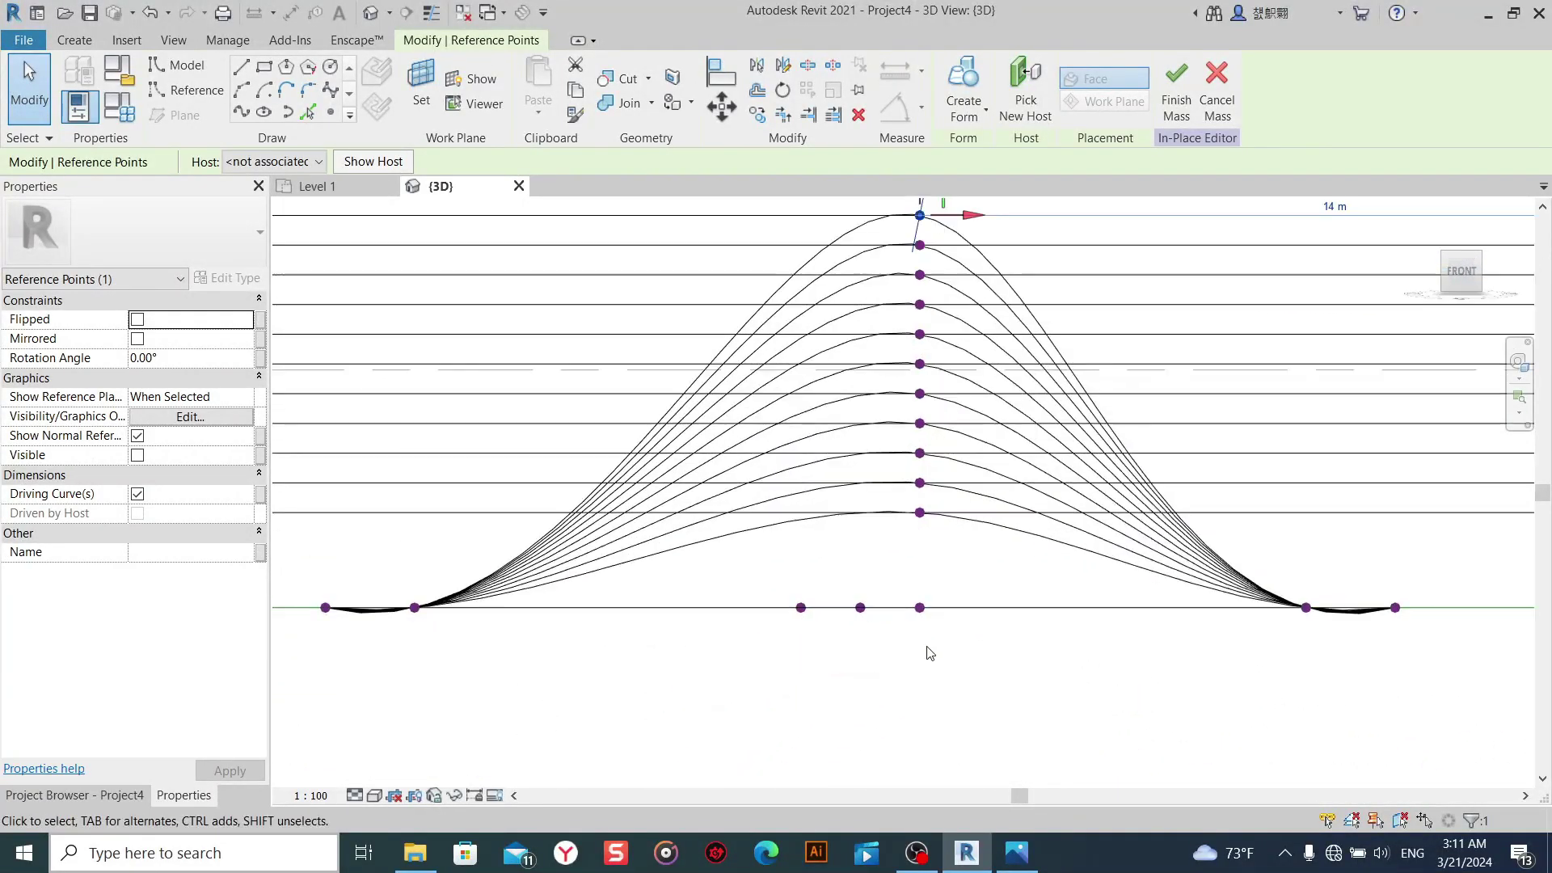
{"action": "scroll", "coordinate": [930, 653], "scroll_direction": "up", "scroll_amount": 1}
{"action": "mouse_move", "coordinate": [929, 653]}
{"action": "middle_mouse_down"}
{"action": "mouse_move", "coordinate": [800, 790]}
{"action": "mouse_move", "coordinate": [782, 768]}
{"action": "middle_mouse_up"}
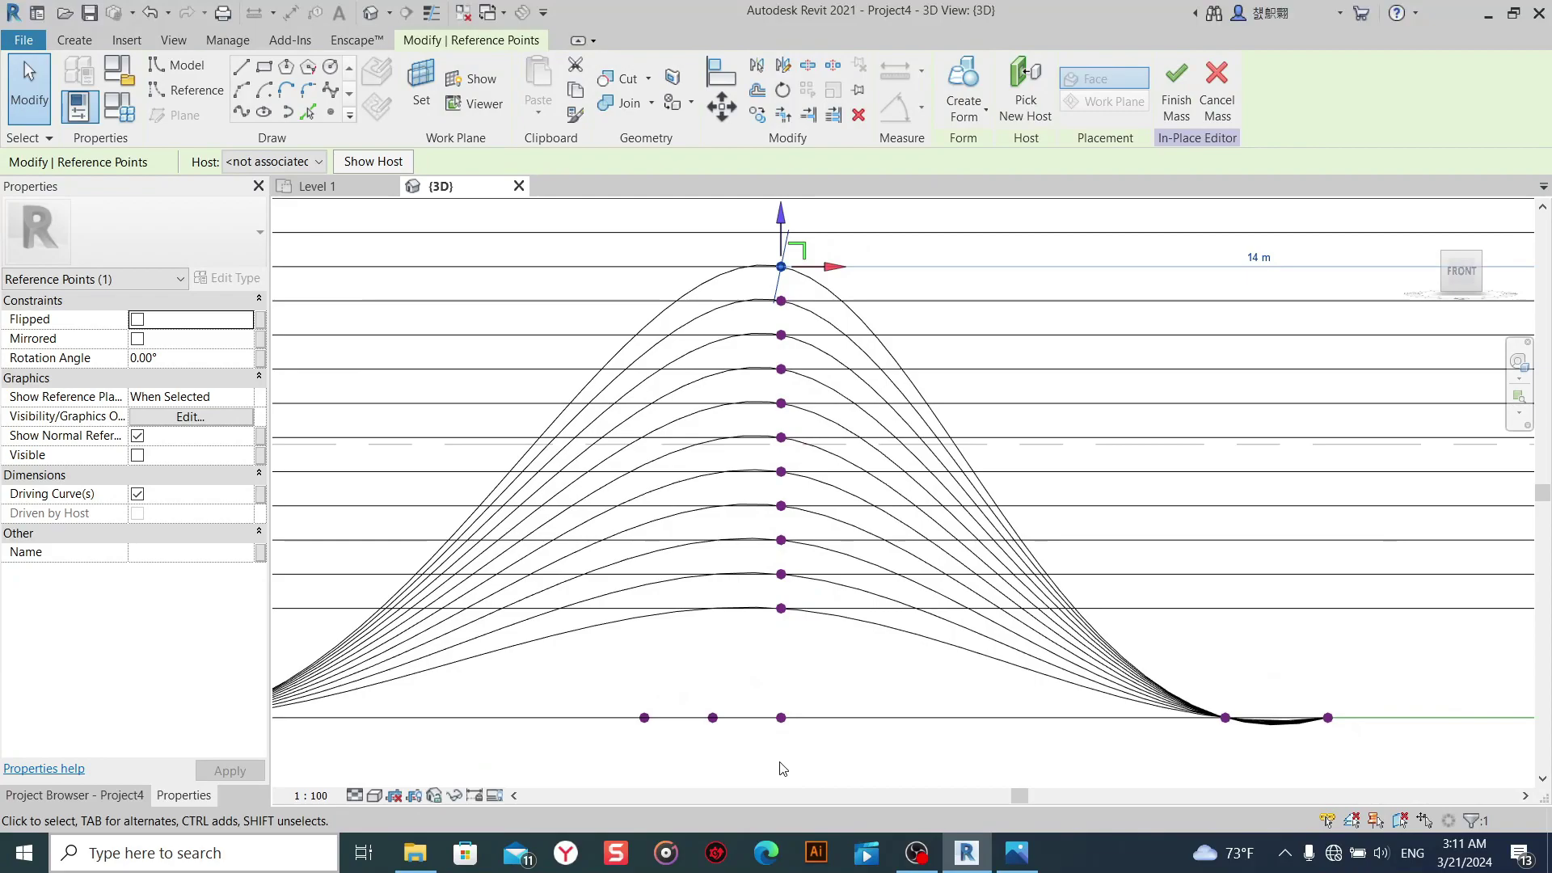
{"action": "left_click", "coordinate": [781, 718]}
{"action": "middle_click_drag", "start_coordinate": [838, 705], "coordinate": [818, 741]}
{"action": "left_click_drag", "start_coordinate": [766, 711], "coordinate": [803, 277]}
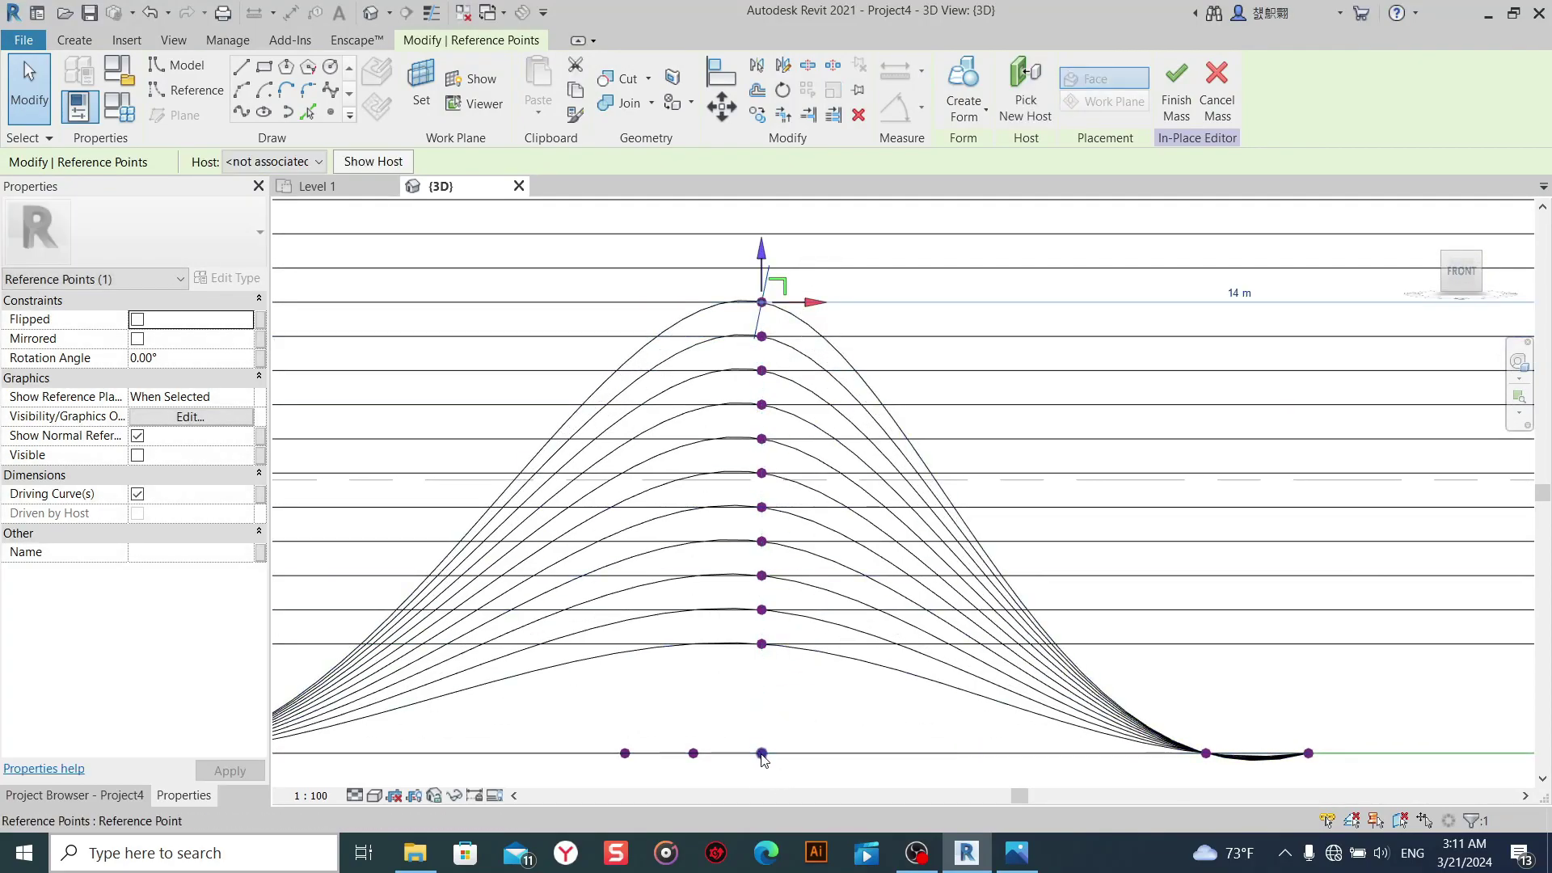
Lift three more middle points to guide-line intersections, then return to a fitted front view.
{"action": "left_click_drag", "start_coordinate": [766, 711], "coordinate": [772, 335]}
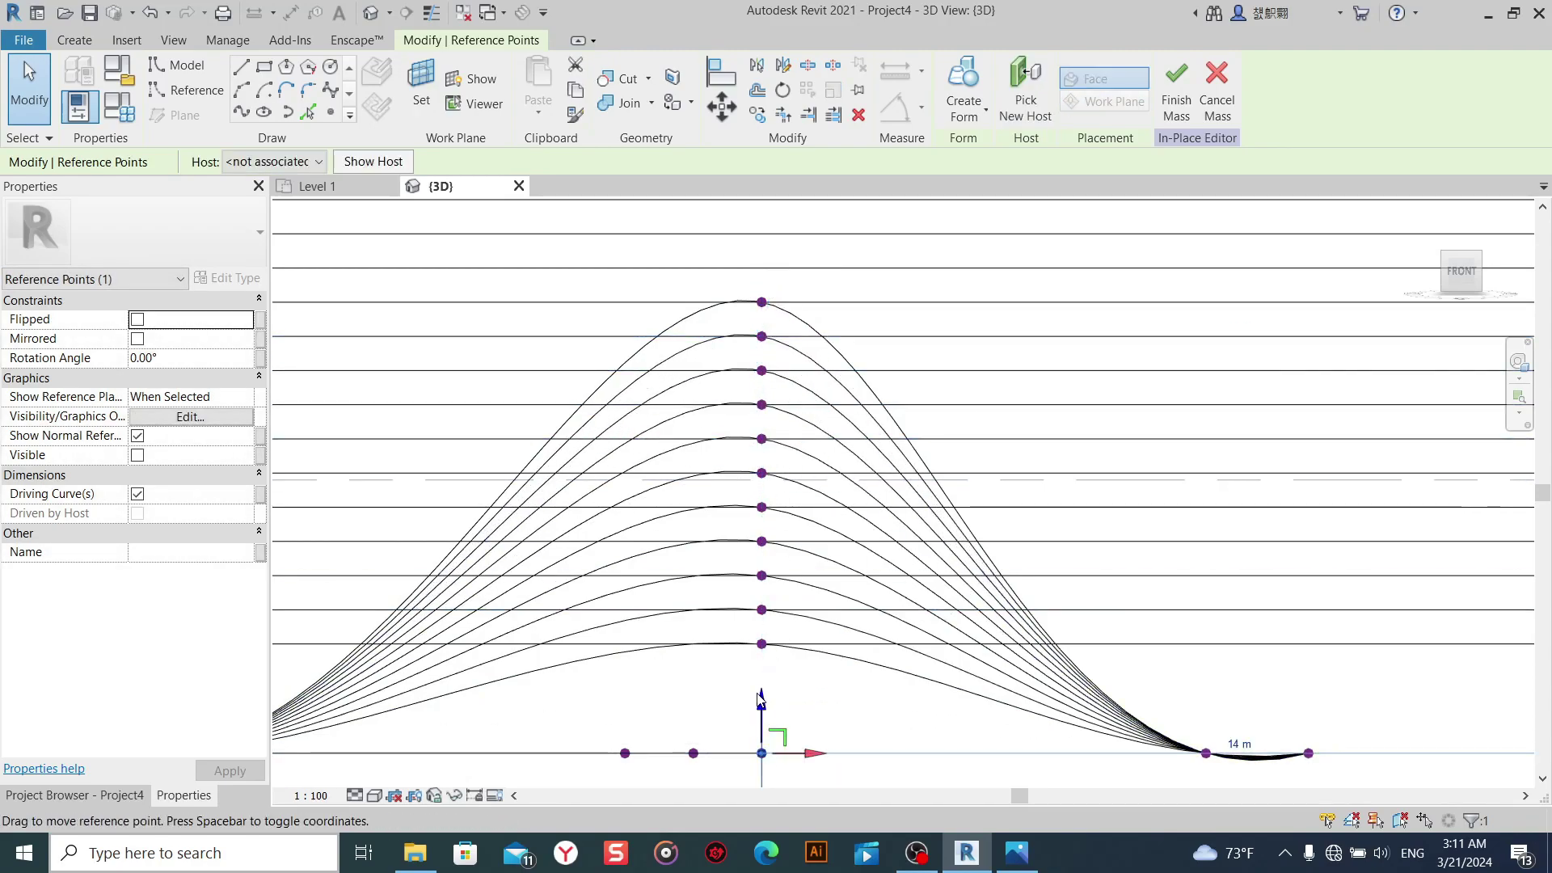
{"action": "left_click_drag", "start_coordinate": [761, 711], "coordinate": [788, 354]}
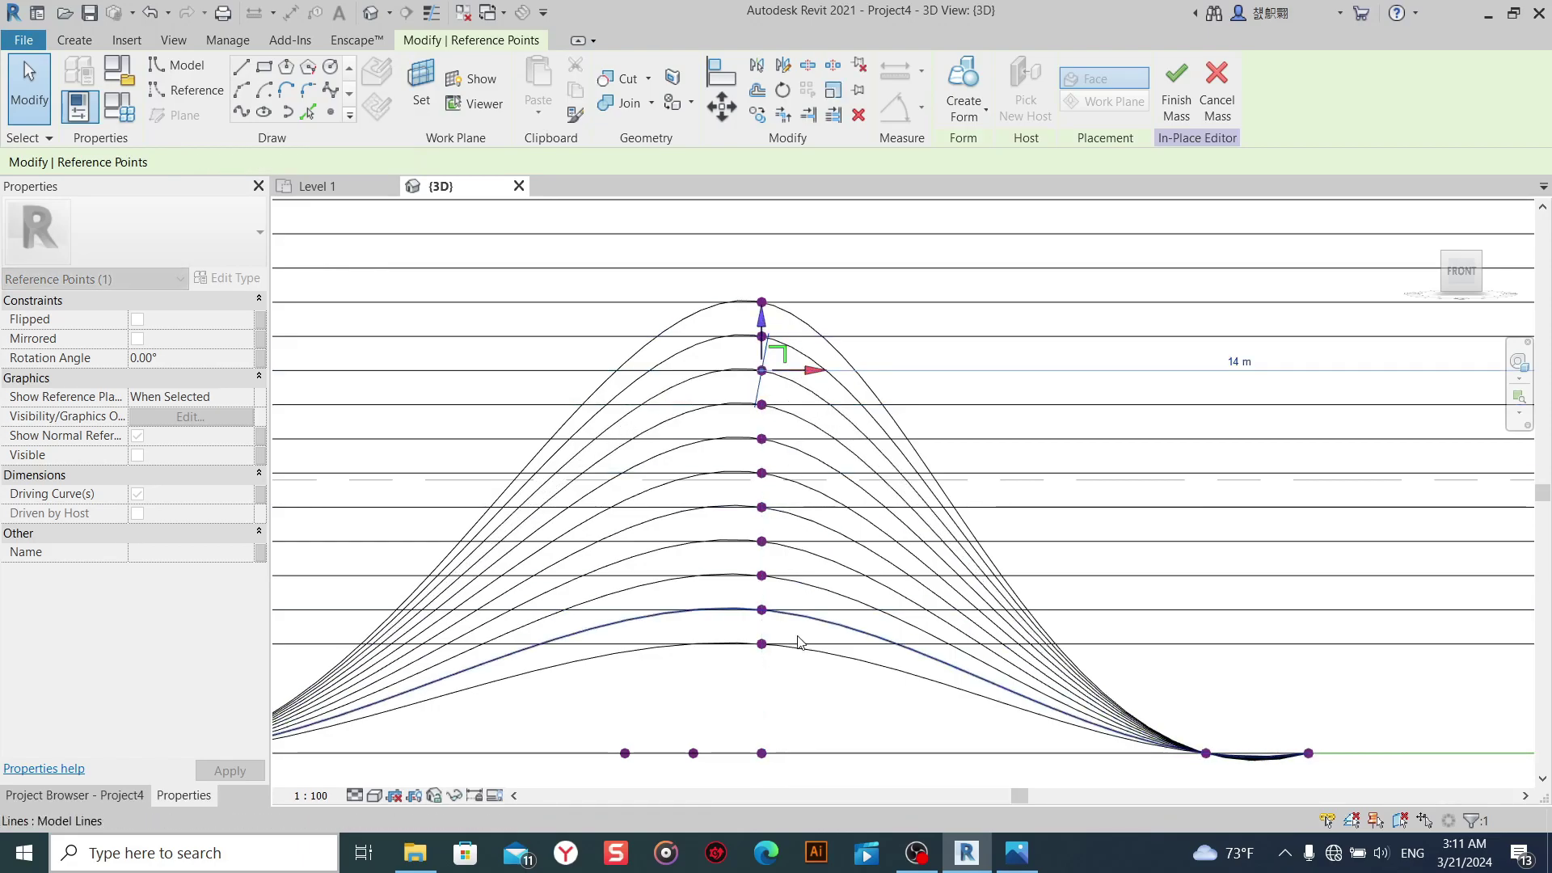
{"action": "left_click_drag", "start_coordinate": [762, 753], "coordinate": [775, 362]}
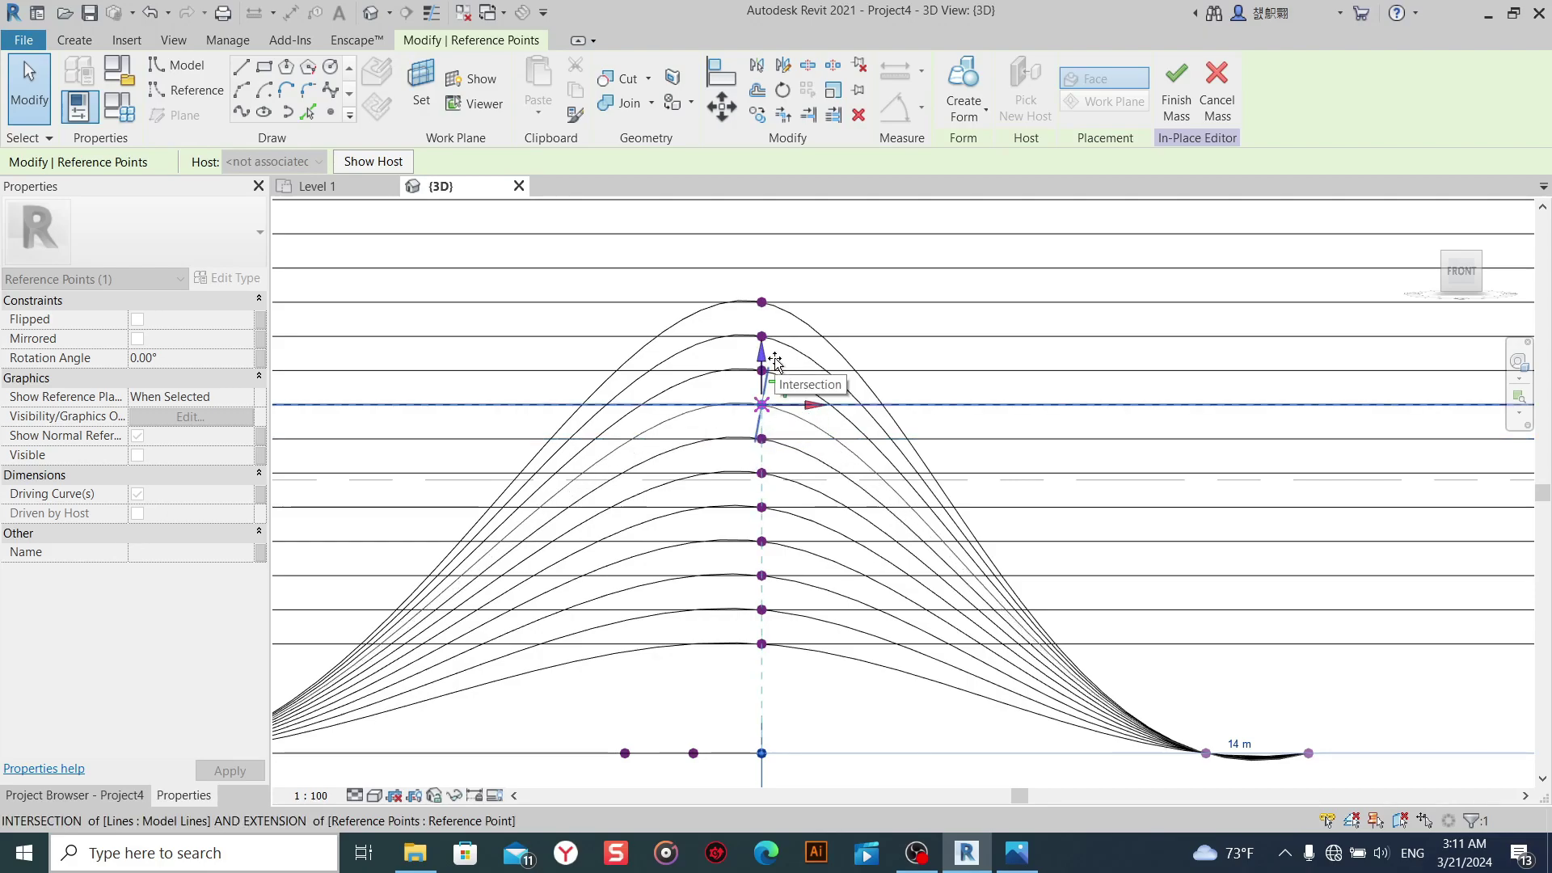
{"action": "middle_click_drag", "start_coordinate": [782, 555], "coordinate": [901, 584], "text": "shift"}
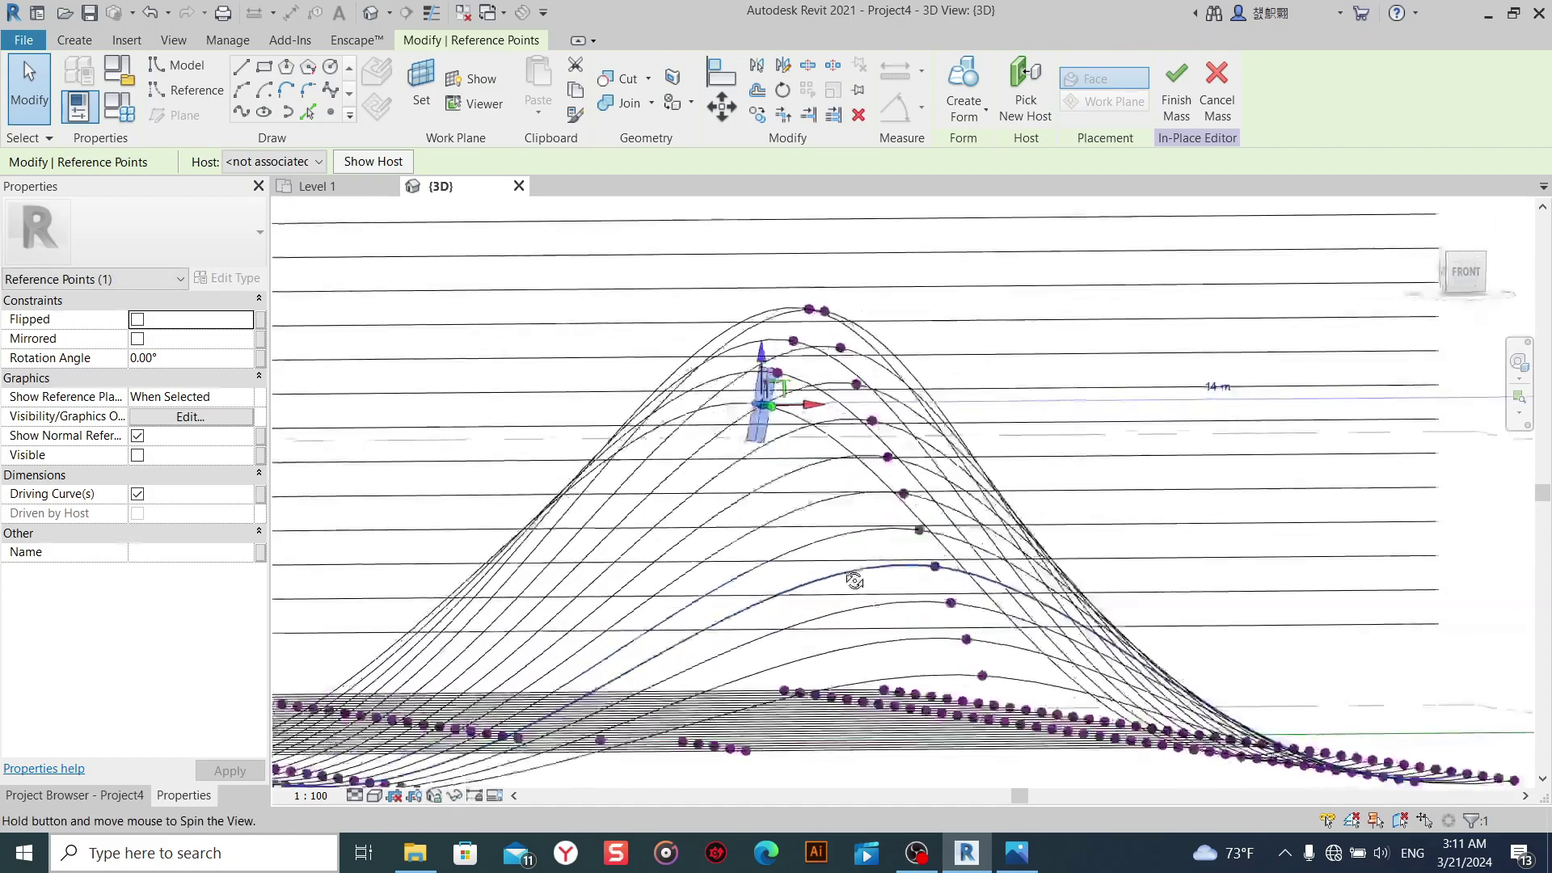
{"action": "left_click", "coordinate": [1455, 279]}
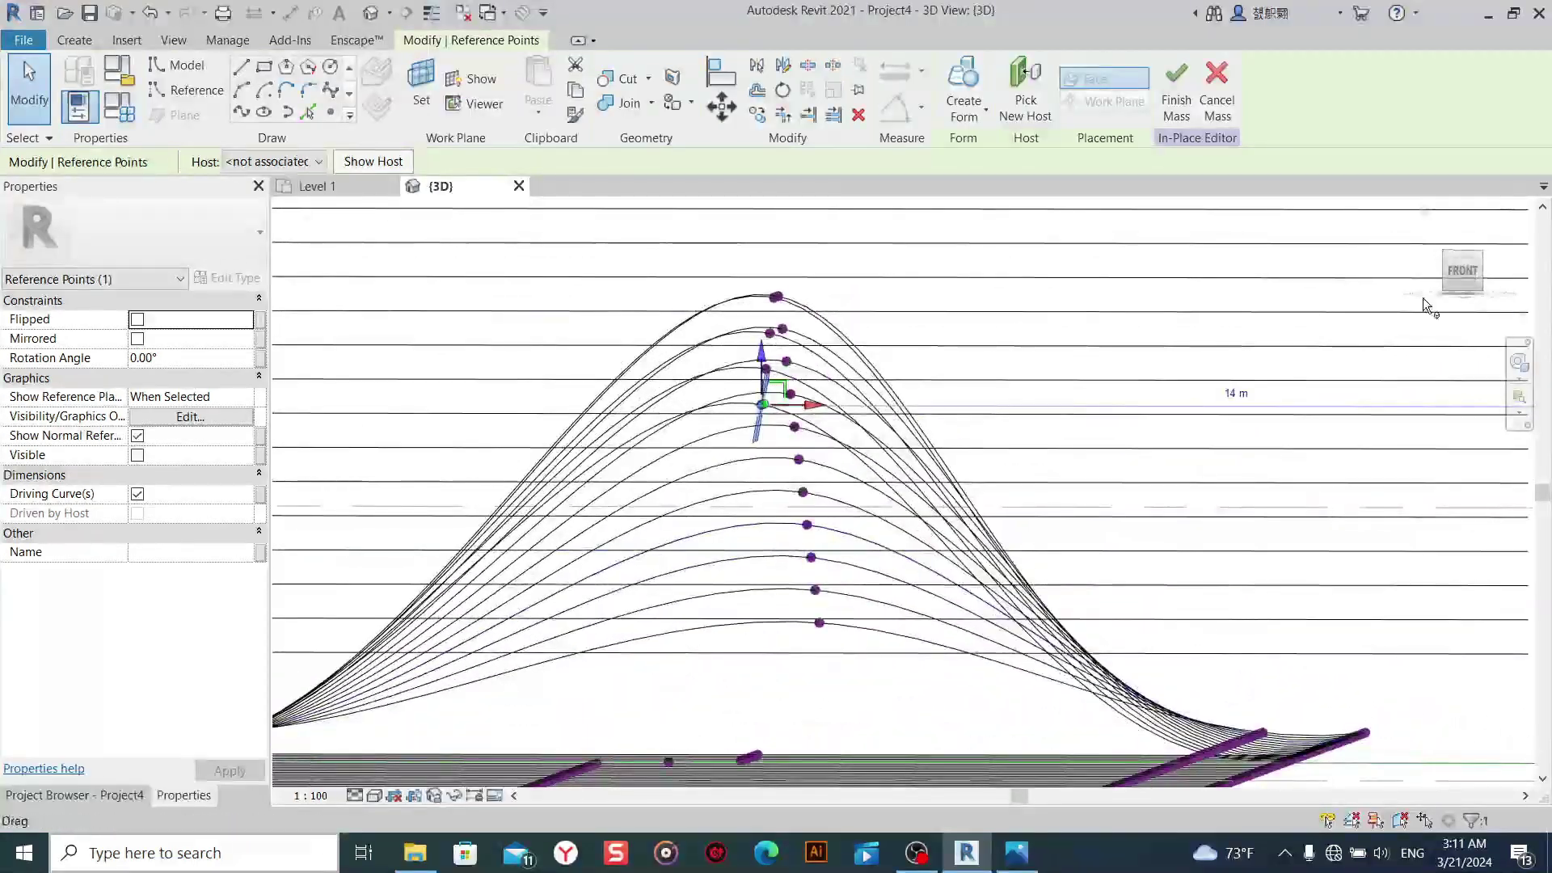
{"action": "left_click", "coordinate": [1461, 278]}
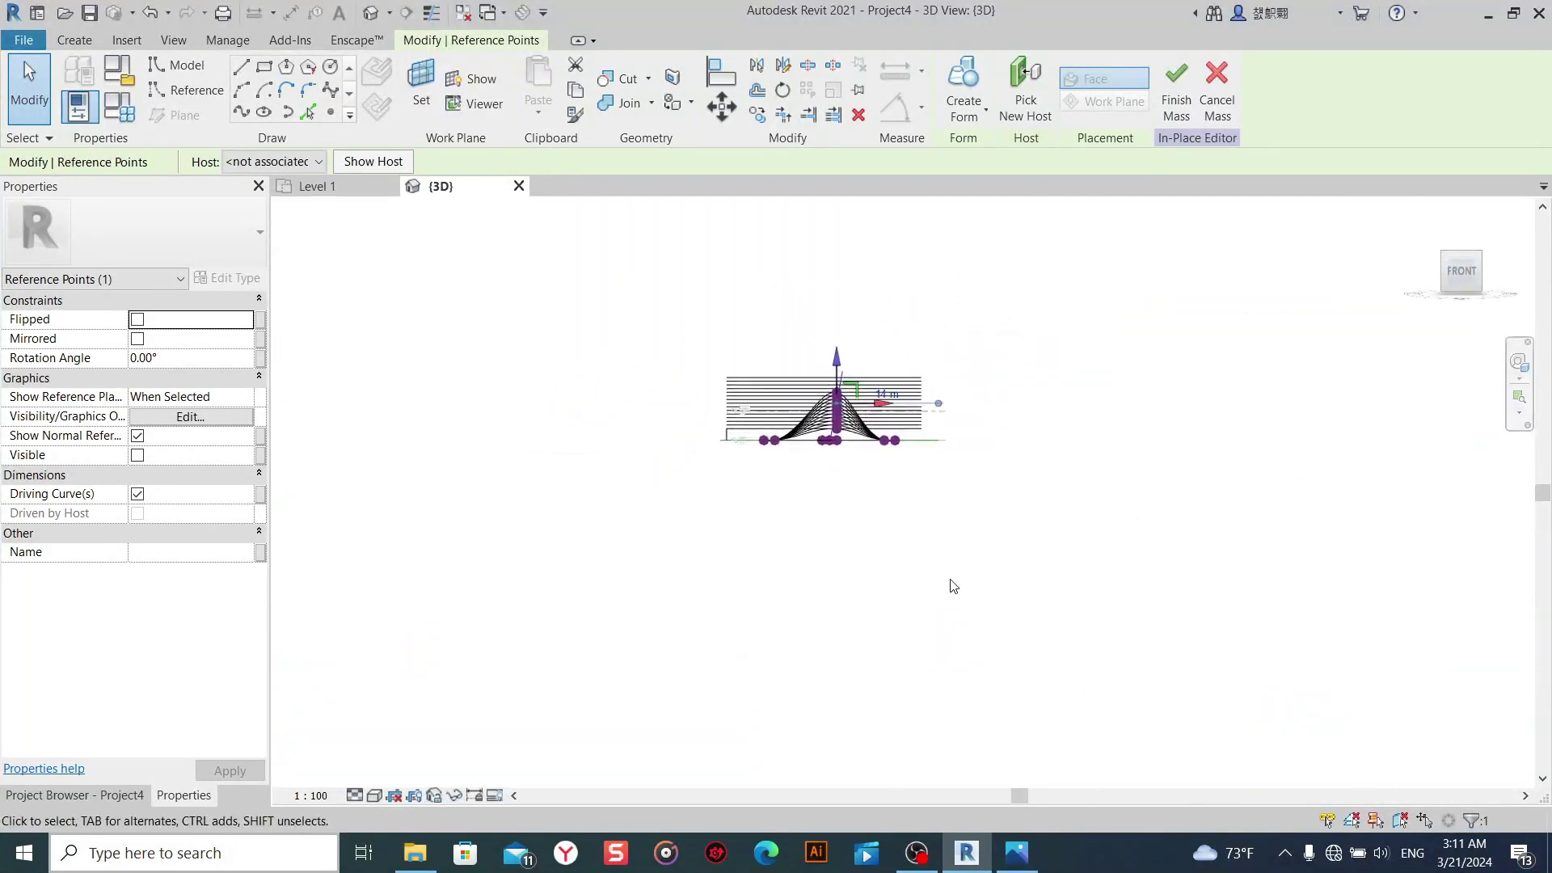
Raise the stack's bottom centre point onto a guide line, forming a new arched curve.
{"action": "scroll", "coordinate": [859, 391], "scroll_direction": "up", "scroll_amount": 4}
{"action": "scroll", "coordinate": [918, 513], "scroll_direction": "up", "scroll_amount": 2}
{"action": "middle_click_drag", "start_coordinate": [919, 513], "coordinate": [905, 728]}
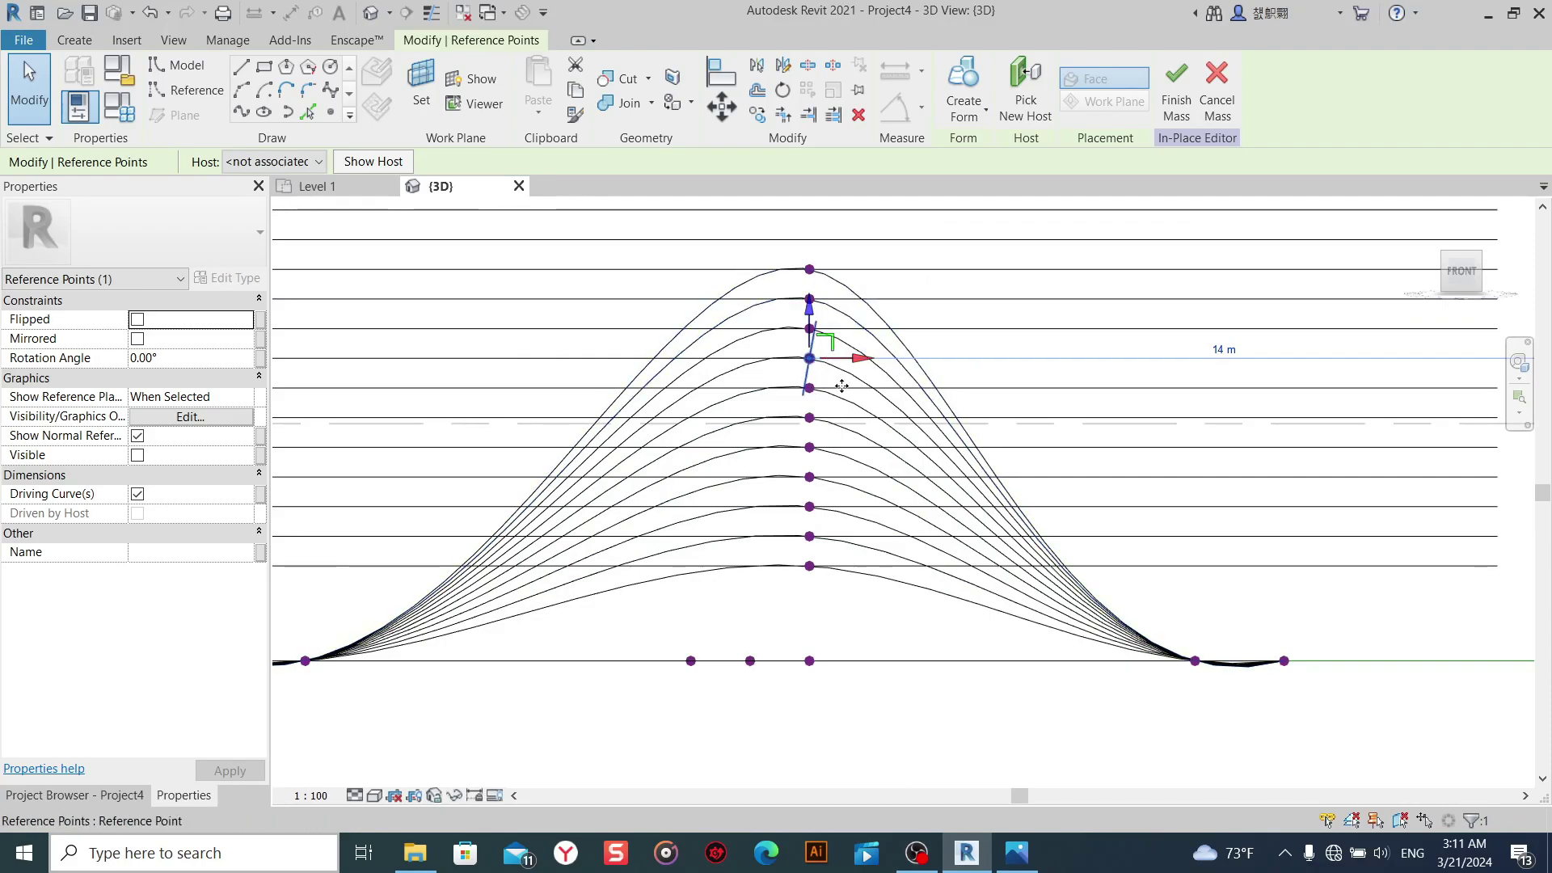
{"action": "scroll", "coordinate": [823, 717], "scroll_direction": "up", "scroll_amount": 1}
{"action": "middle_click_drag", "start_coordinate": [825, 713], "coordinate": [819, 801]}
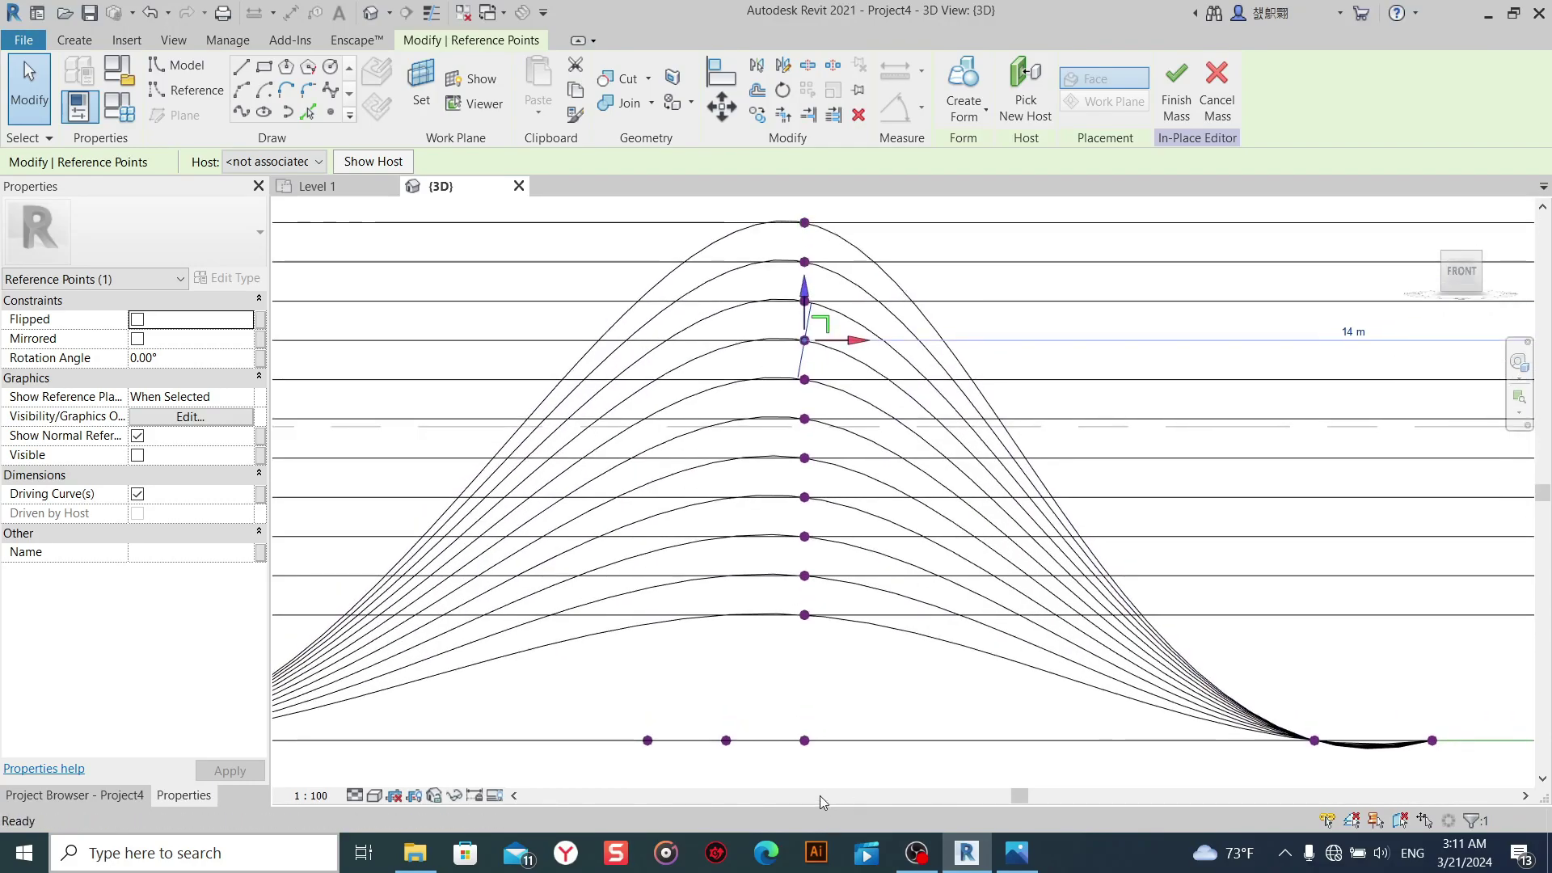
{"action": "left_click", "coordinate": [806, 740]}
{"action": "left_click_drag", "start_coordinate": [814, 705], "coordinate": [816, 602]}
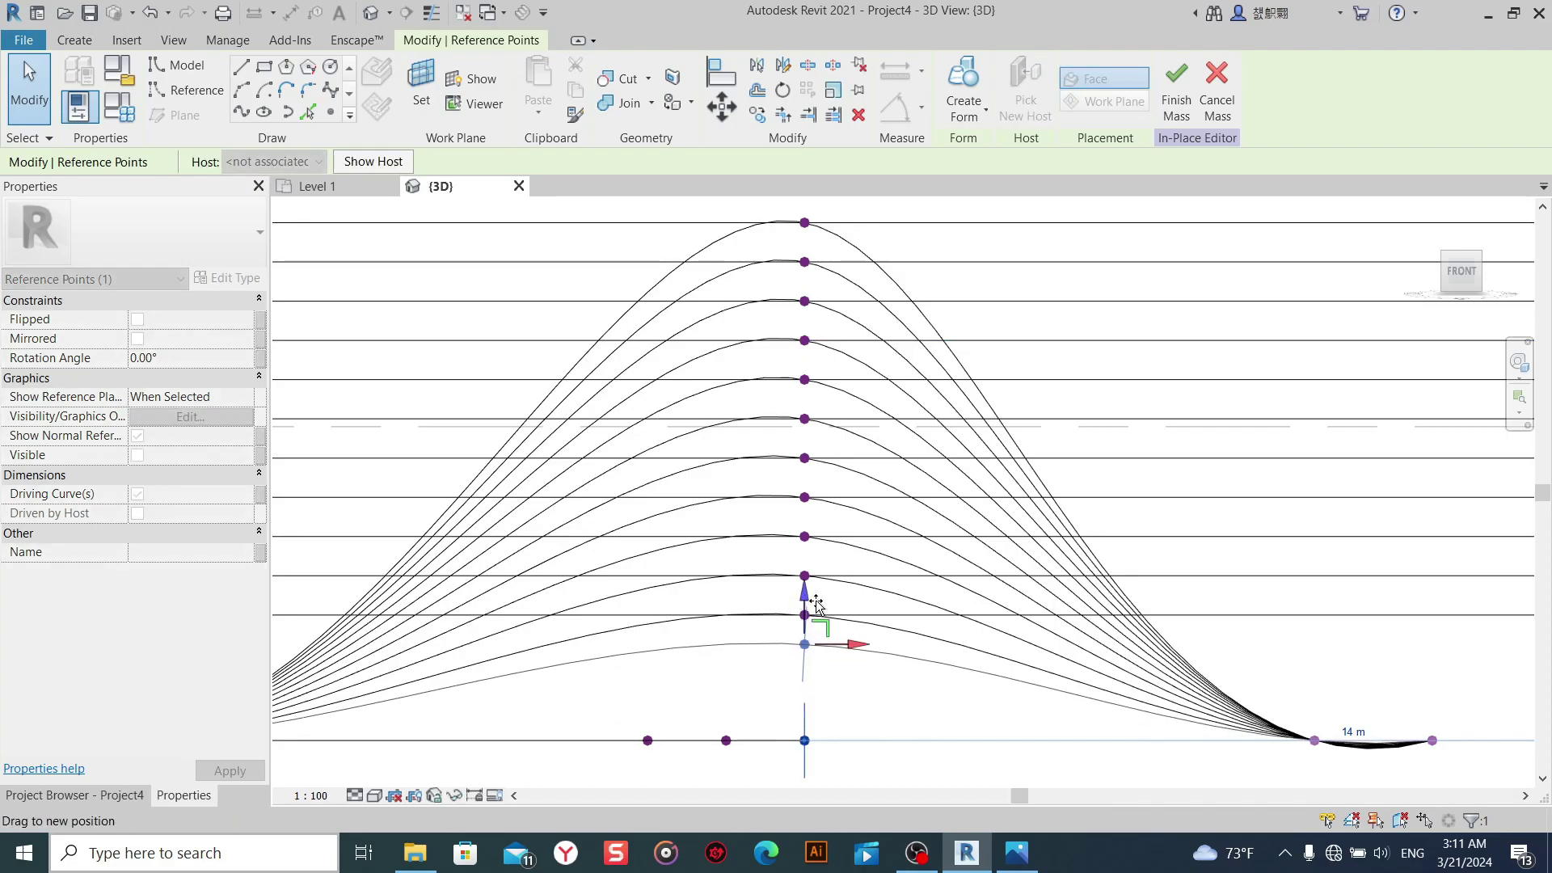
{"action": "left_click_drag", "start_coordinate": [817, 495], "coordinate": [814, 324]}
Raise the next bottom centre point into another arched curve.
{"action": "left_click", "coordinate": [804, 741]}
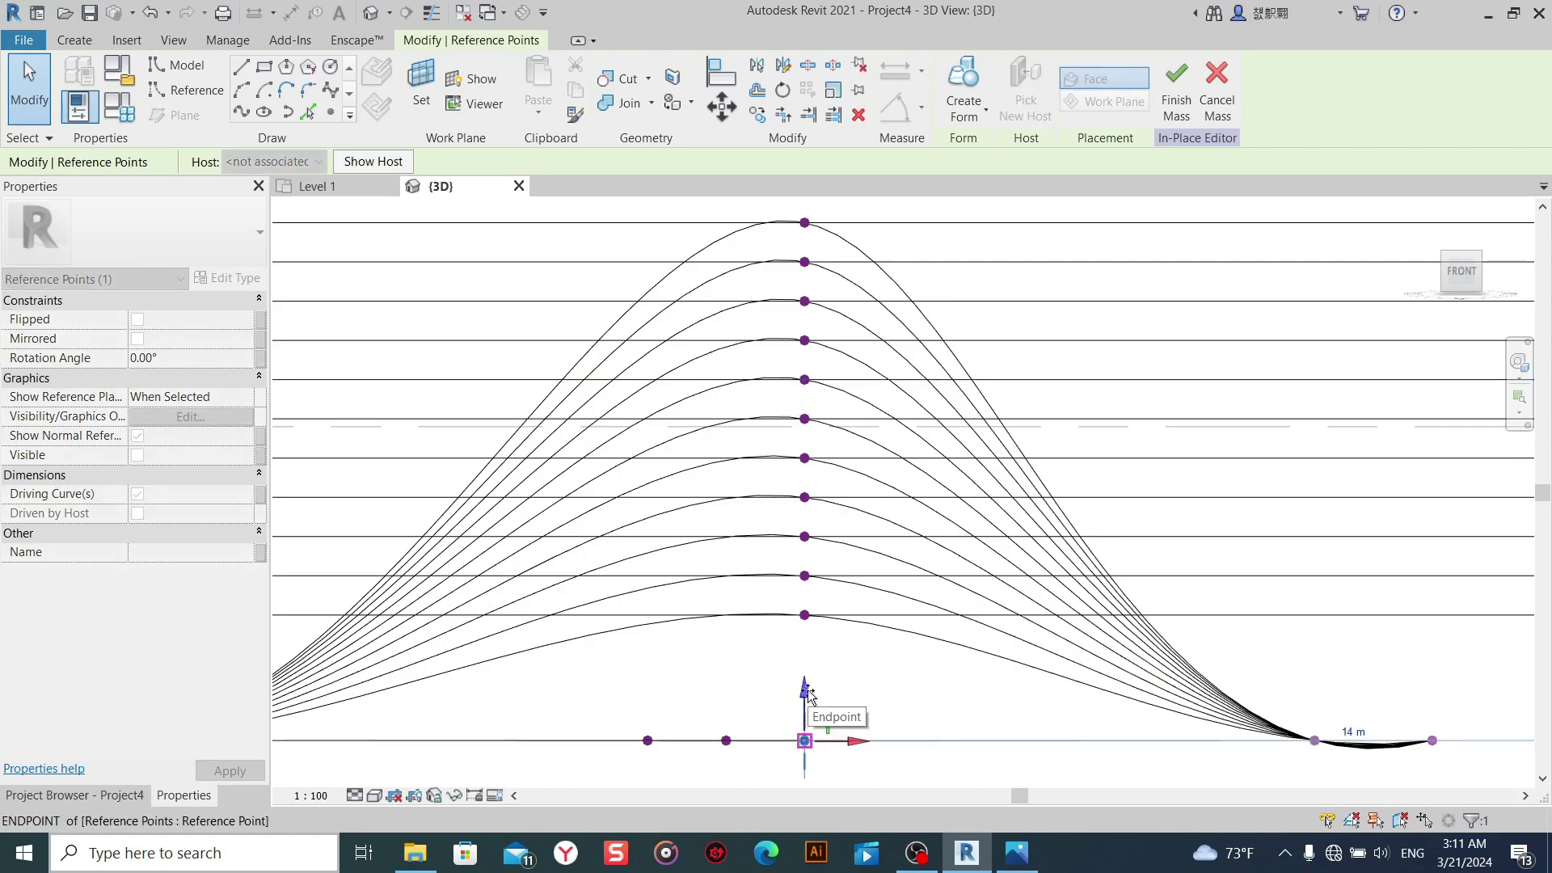
{"action": "left_click_drag", "start_coordinate": [808, 693], "coordinate": [813, 367]}
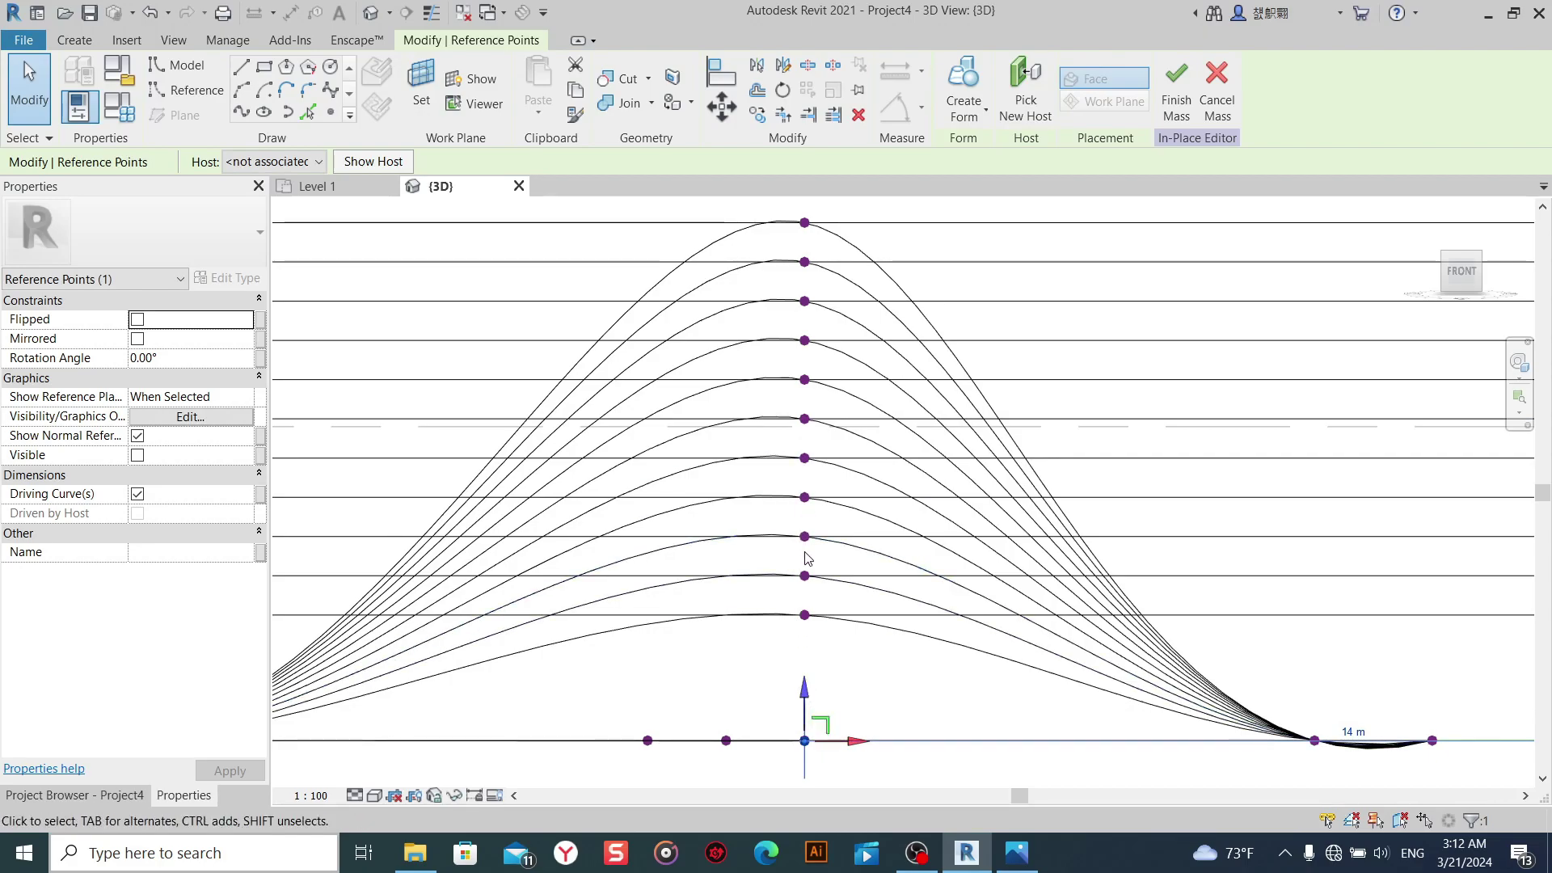
{"action": "left_click_drag", "start_coordinate": [804, 693], "coordinate": [804, 689]}
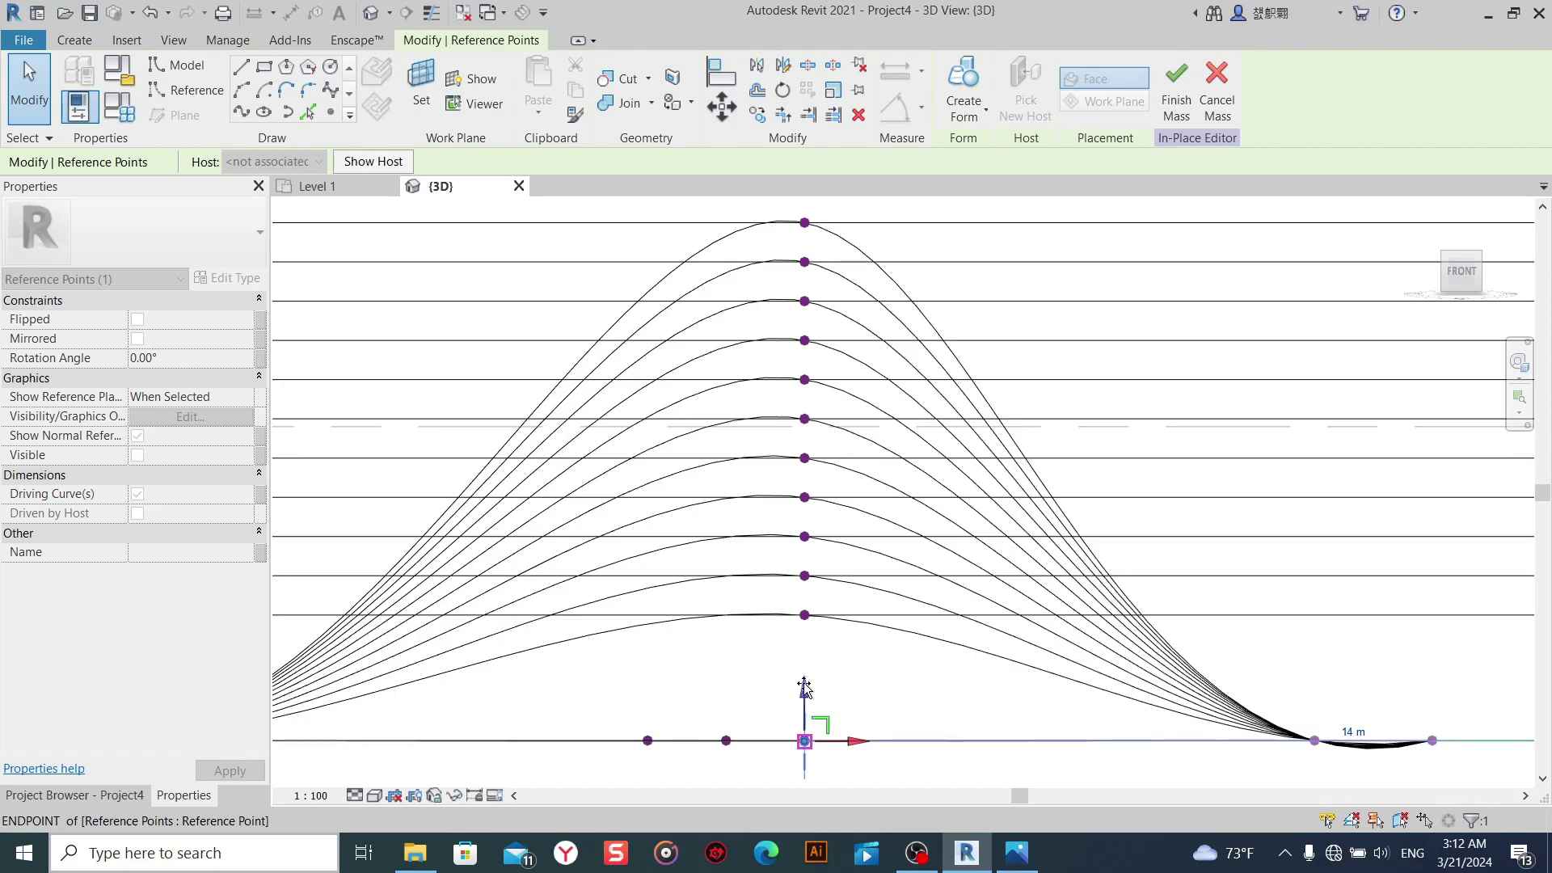
{"action": "mouse_move", "coordinate": [804, 687]}
{"action": "left_mouse_down"}
{"action": "mouse_move", "coordinate": [807, 421]}
{"action": "mouse_move", "coordinate": [804, 458]}
{"action": "left_mouse_up"}
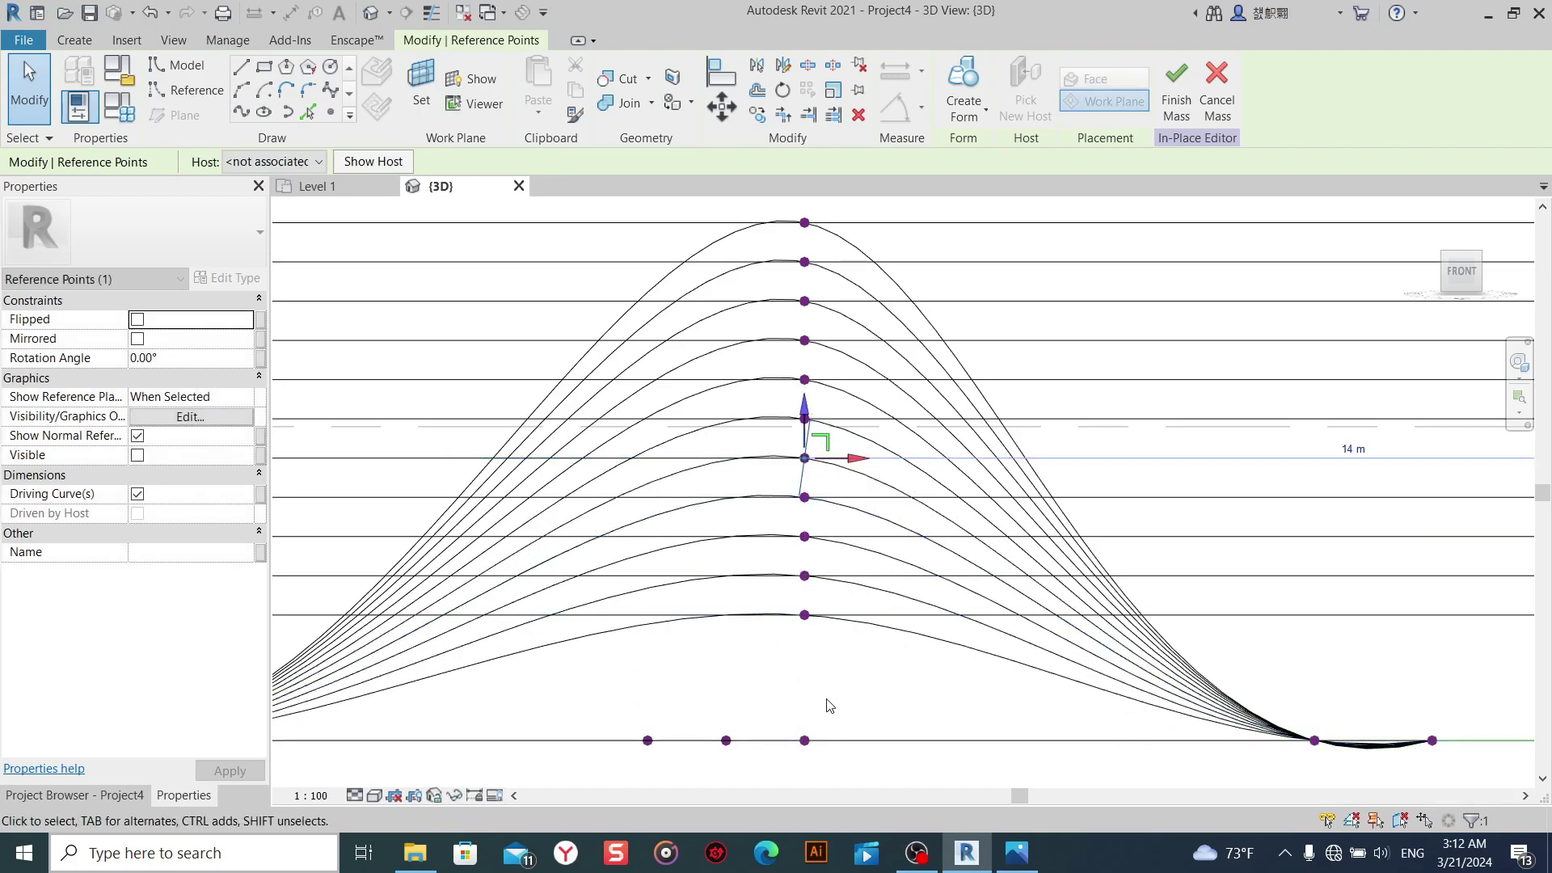
Snap one more bottom centre point to a guide-line intersection, then orbit to view the curve grid.
{"action": "left_click", "coordinate": [805, 741]}
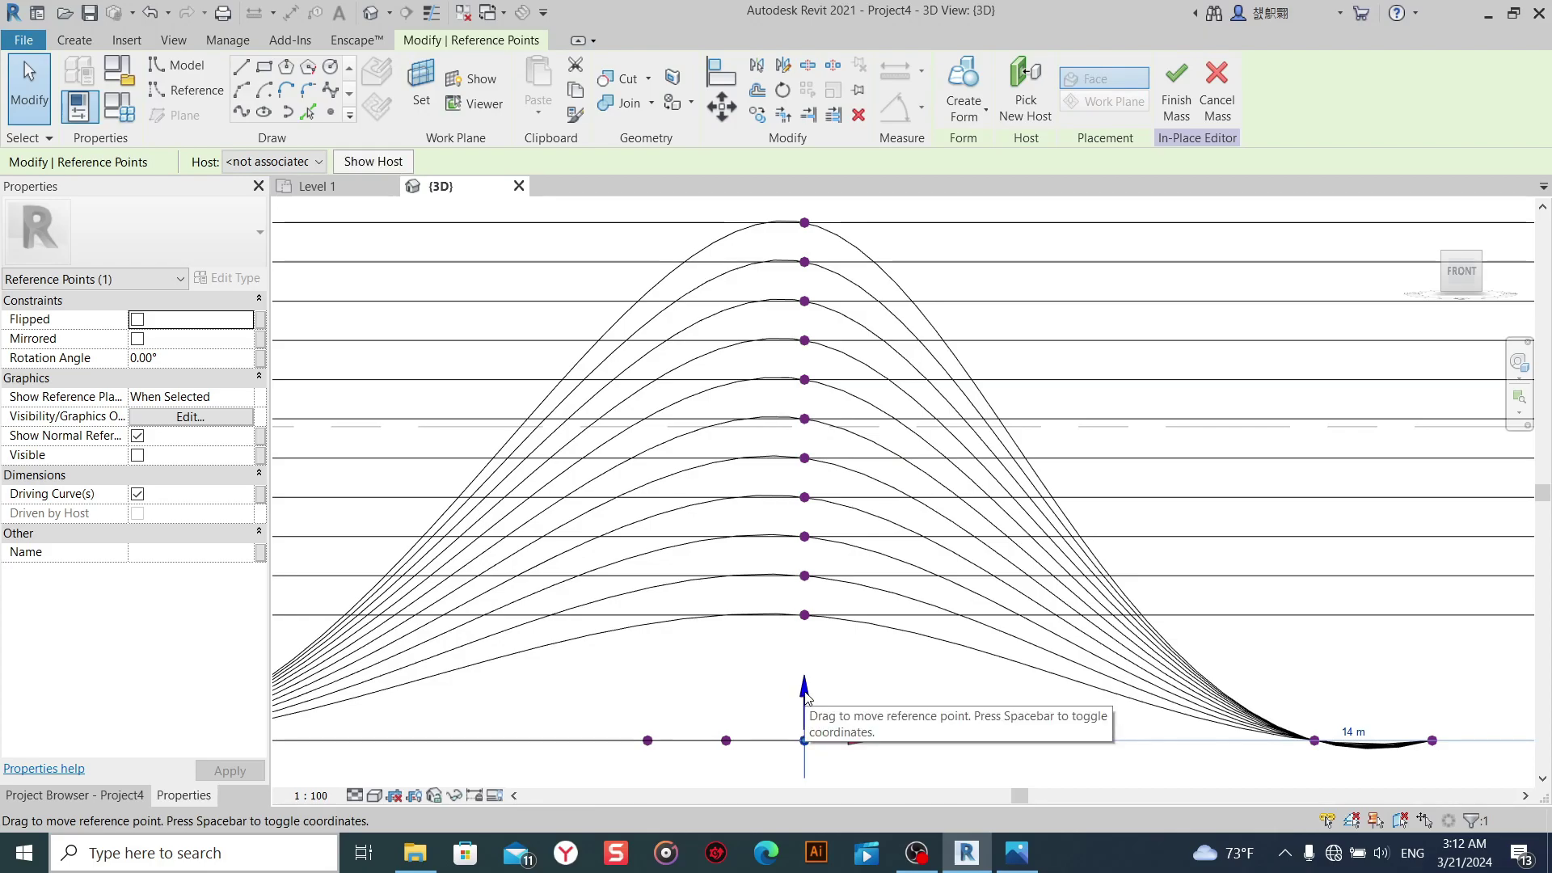
{"action": "left_click_drag", "start_coordinate": [807, 701], "coordinate": [835, 531]}
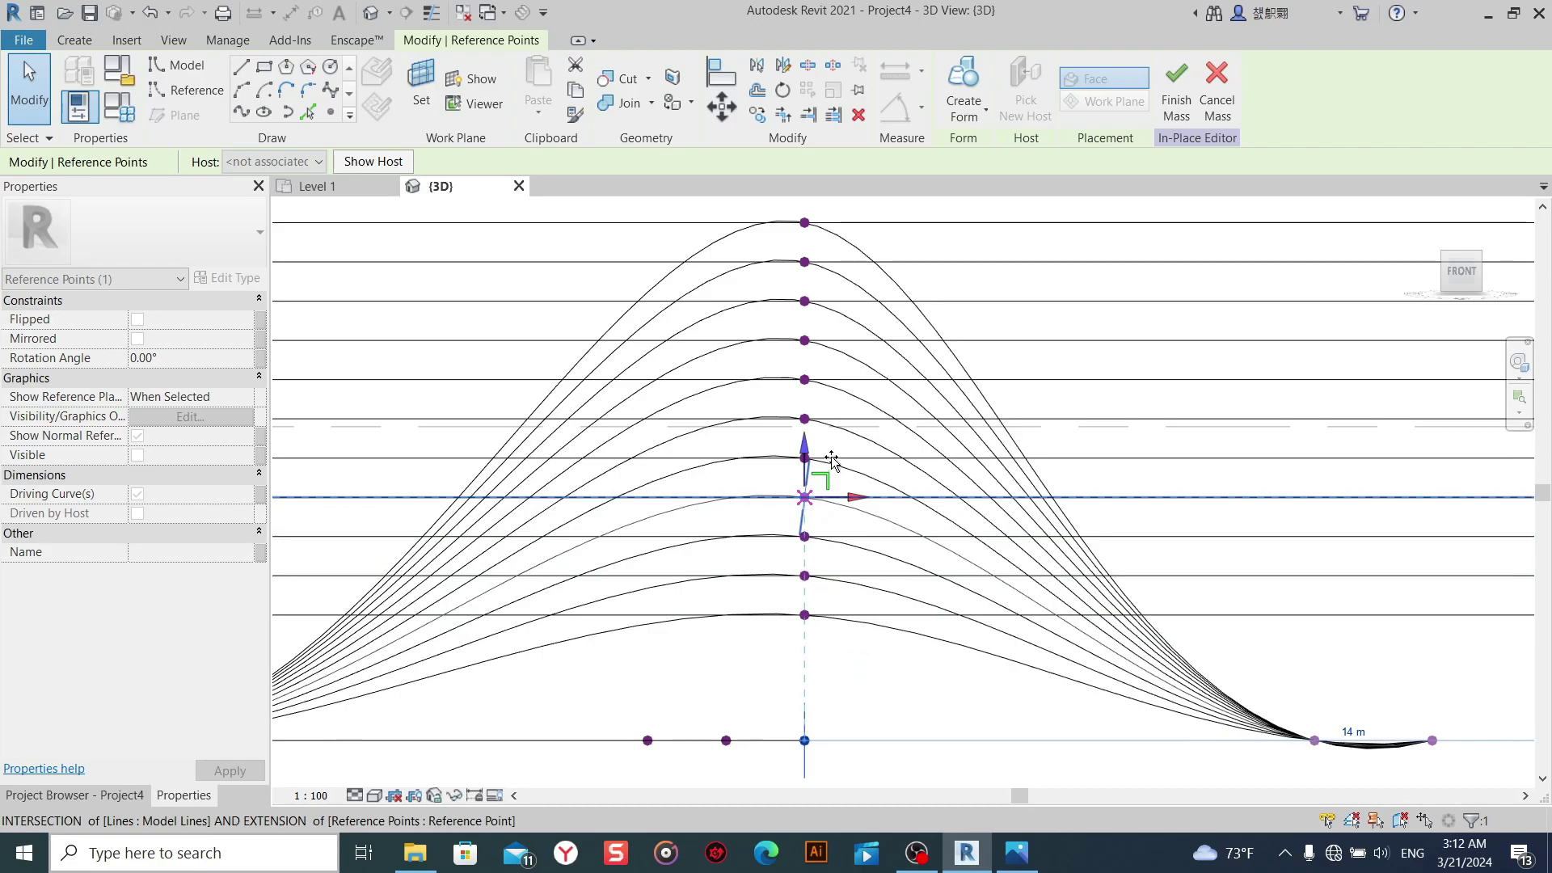
{"action": "left_click_drag", "start_coordinate": [807, 735], "coordinate": [807, 527]}
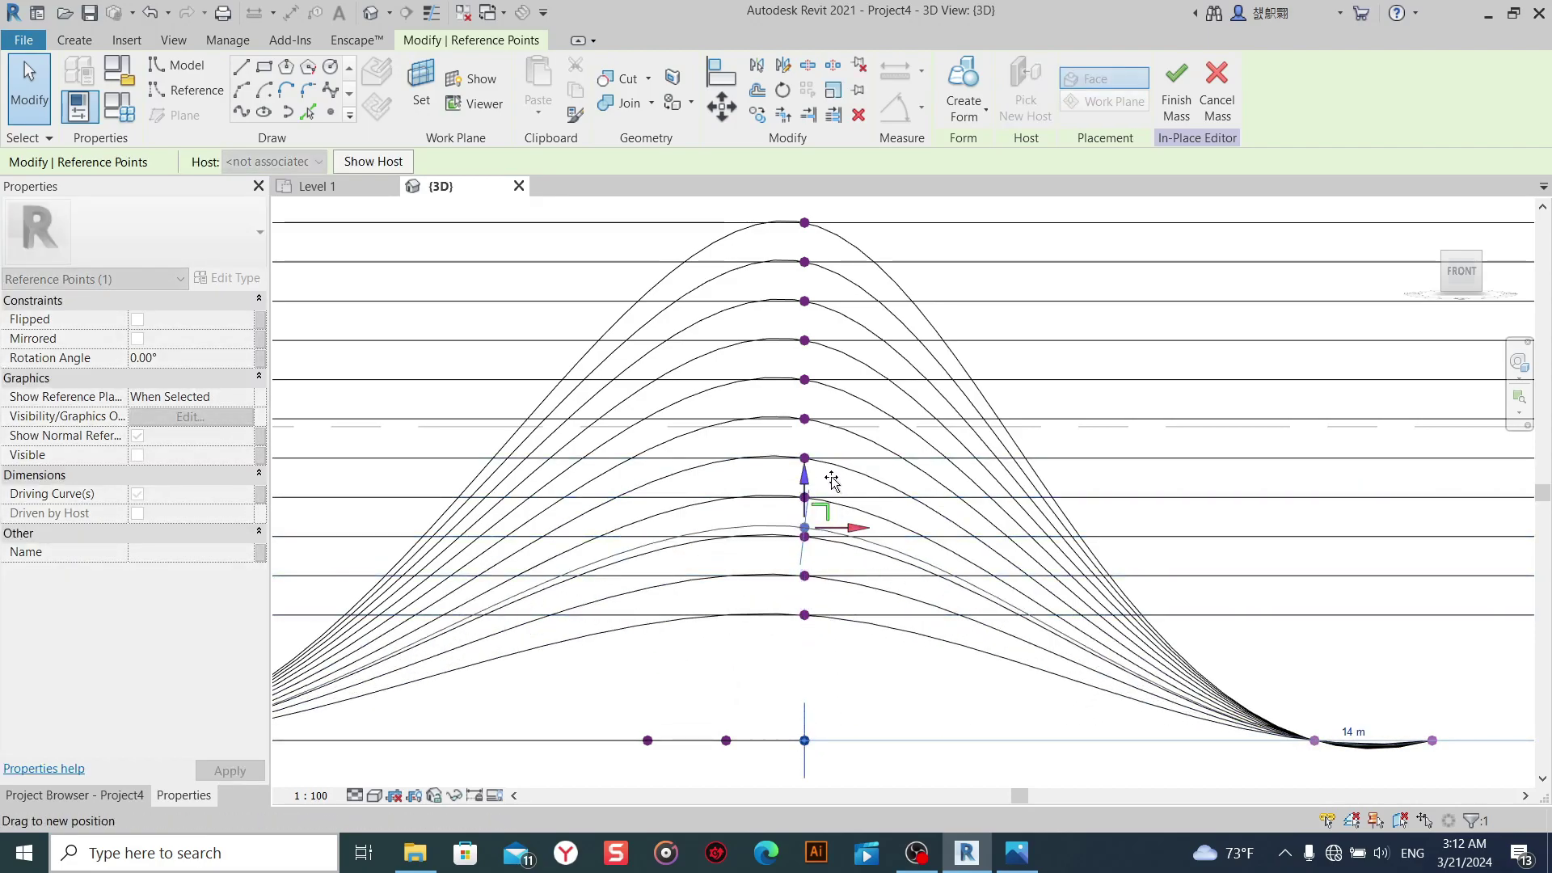
{"action": "left_click", "coordinate": [808, 525]}
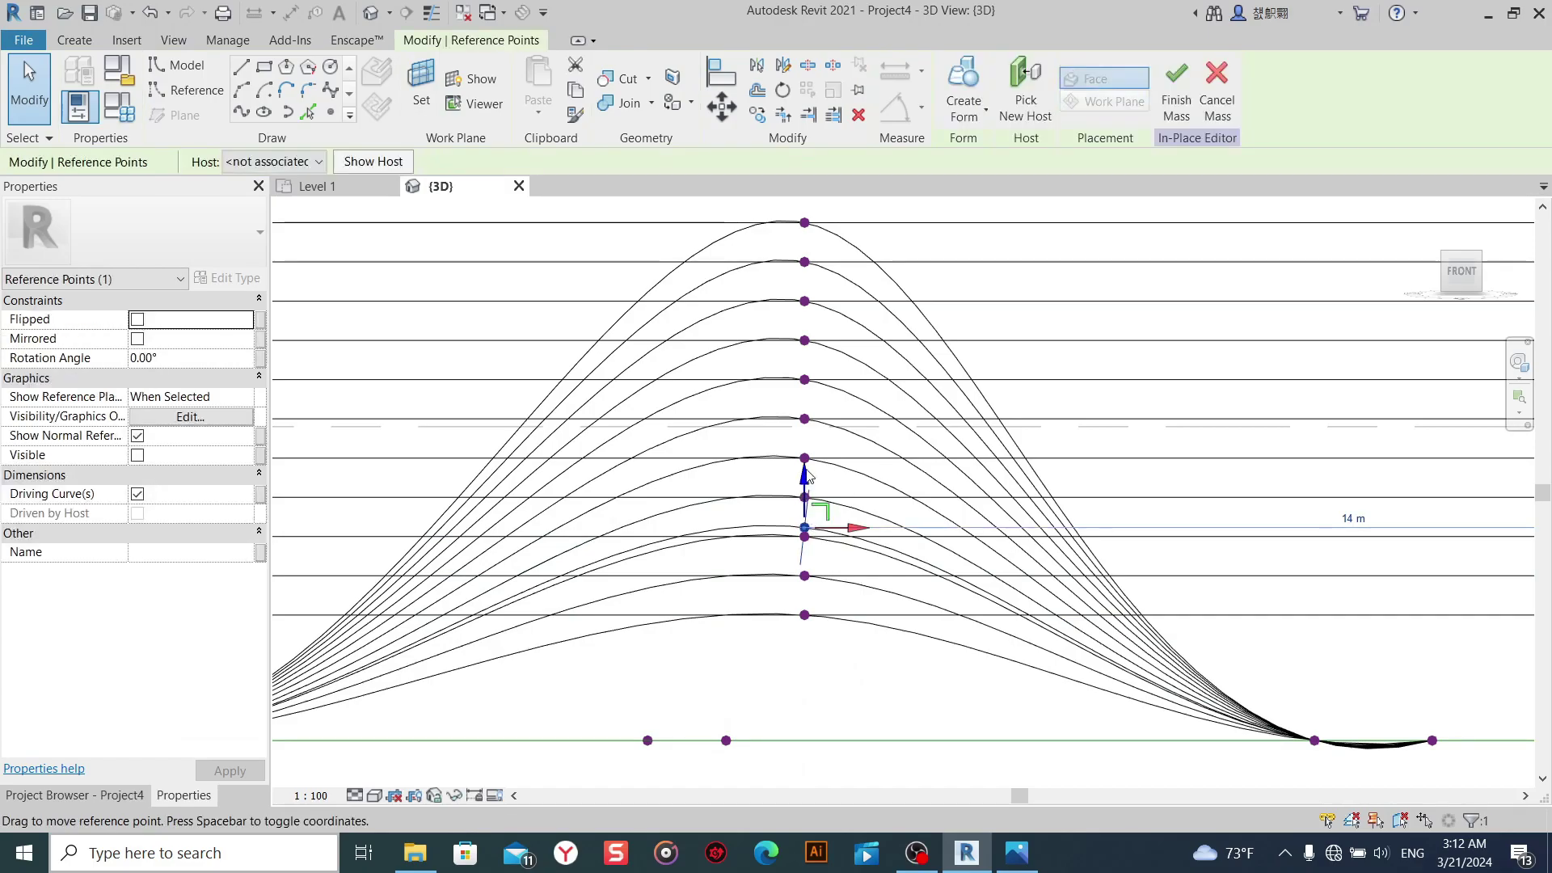
{"action": "mouse_move", "coordinate": [806, 517]}
{"action": "left_mouse_down"}
{"action": "mouse_move", "coordinate": [808, 483]}
{"action": "mouse_move", "coordinate": [818, 509]}
{"action": "left_mouse_up"}
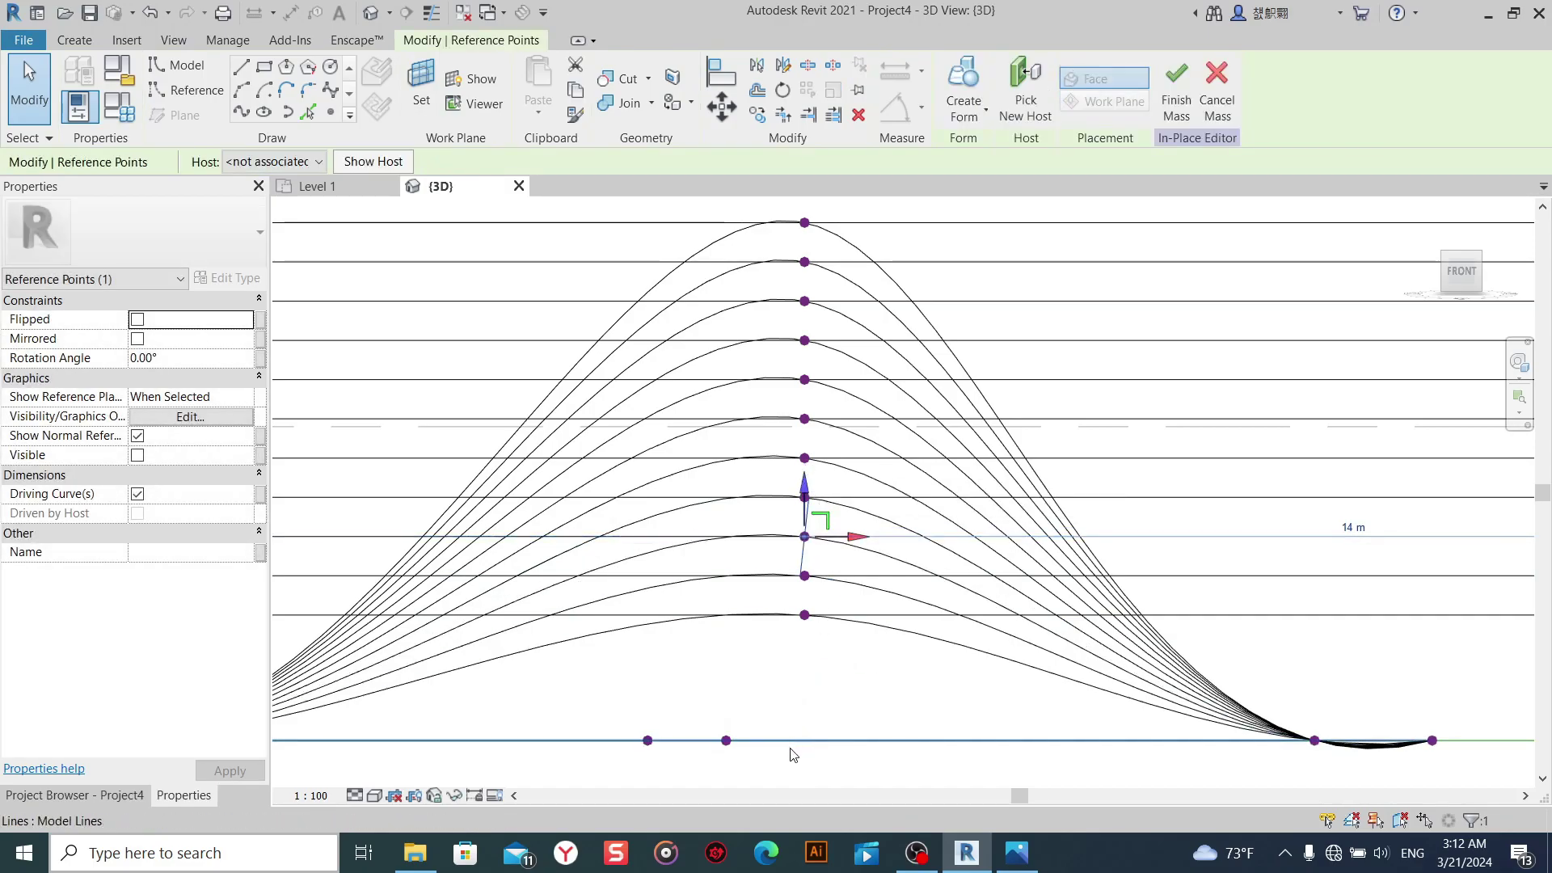
{"action": "left_click", "coordinate": [807, 688]}
{"action": "mouse_move", "coordinate": [808, 688]}
{"action": "middle_mouse_down", "text": "shift"}
{"action": "mouse_move", "coordinate": [1011, 691]}
{"action": "mouse_move", "coordinate": [986, 774]}
{"action": "mouse_move", "coordinate": [1077, 755]}
{"action": "mouse_move", "coordinate": [1070, 783]}
{"action": "mouse_move", "coordinate": [964, 784]}
{"action": "mouse_move", "coordinate": [1018, 711]}
{"action": "mouse_move", "coordinate": [992, 610]}
{"action": "mouse_move", "coordinate": [1022, 689]}
{"action": "mouse_move", "coordinate": [953, 703]}
{"action": "mouse_move", "coordinate": [931, 735]}
{"action": "mouse_move", "coordinate": [936, 766]}
{"action": "mouse_move", "coordinate": [958, 766]}
{"action": "middle_mouse_up", "text": "shift"}
{"action": "mouse_move", "coordinate": [857, 688]}
{"action": "middle_mouse_down", "text": "shift"}
{"action": "mouse_move", "coordinate": [780, 634]}
{"action": "mouse_move", "coordinate": [738, 564]}
{"action": "mouse_move", "coordinate": [1312, 437]}
{"action": "middle_mouse_up", "text": "shift"}
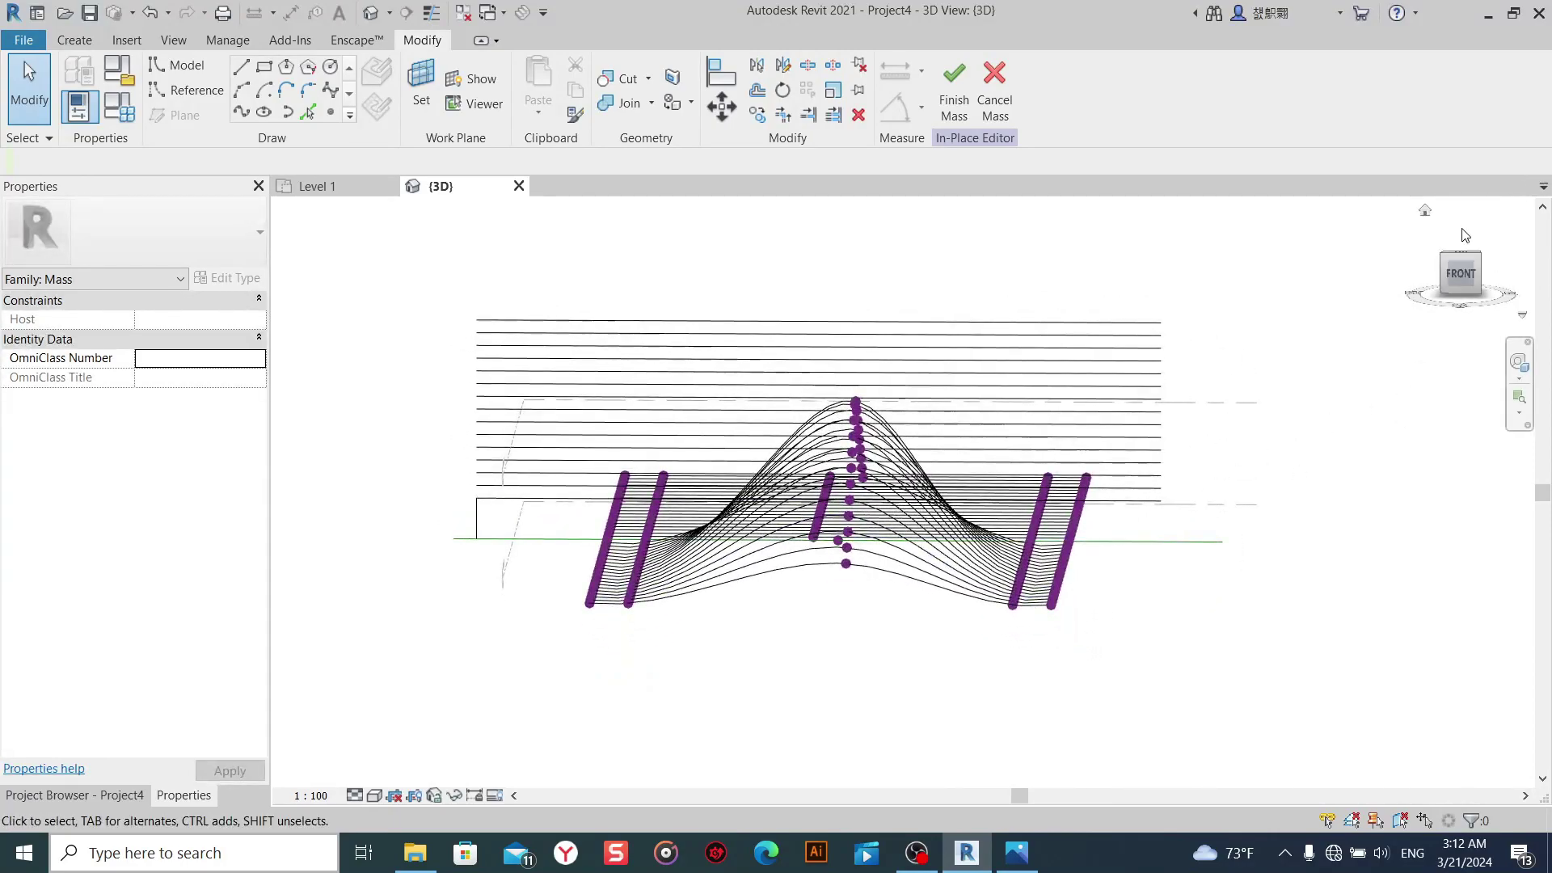
{"action": "left_click", "coordinate": [1461, 275]}
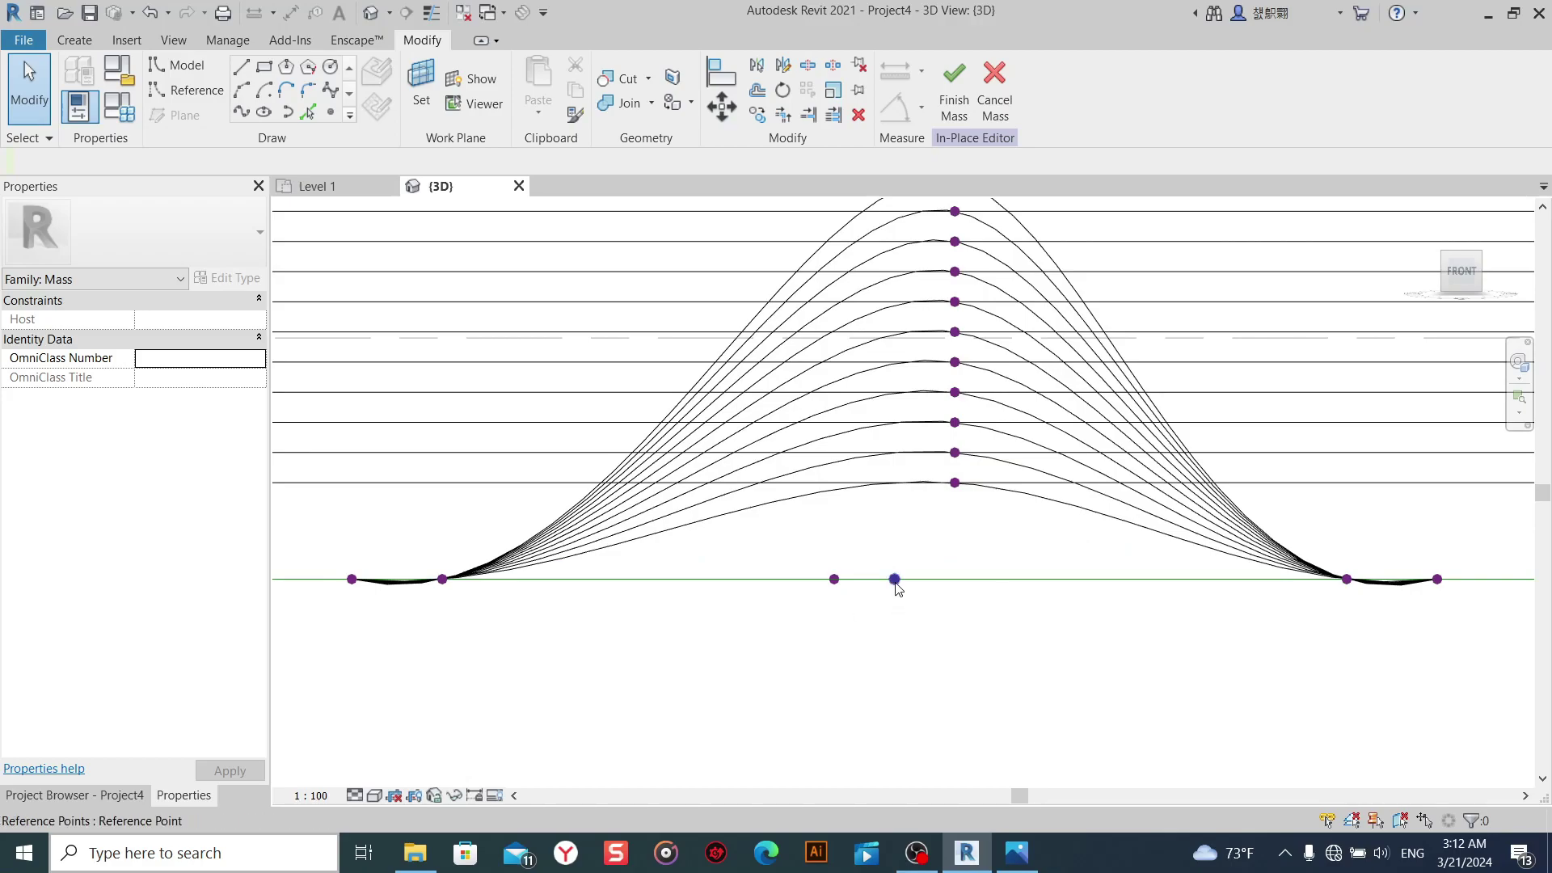
{"action": "left_click", "coordinate": [895, 579]}
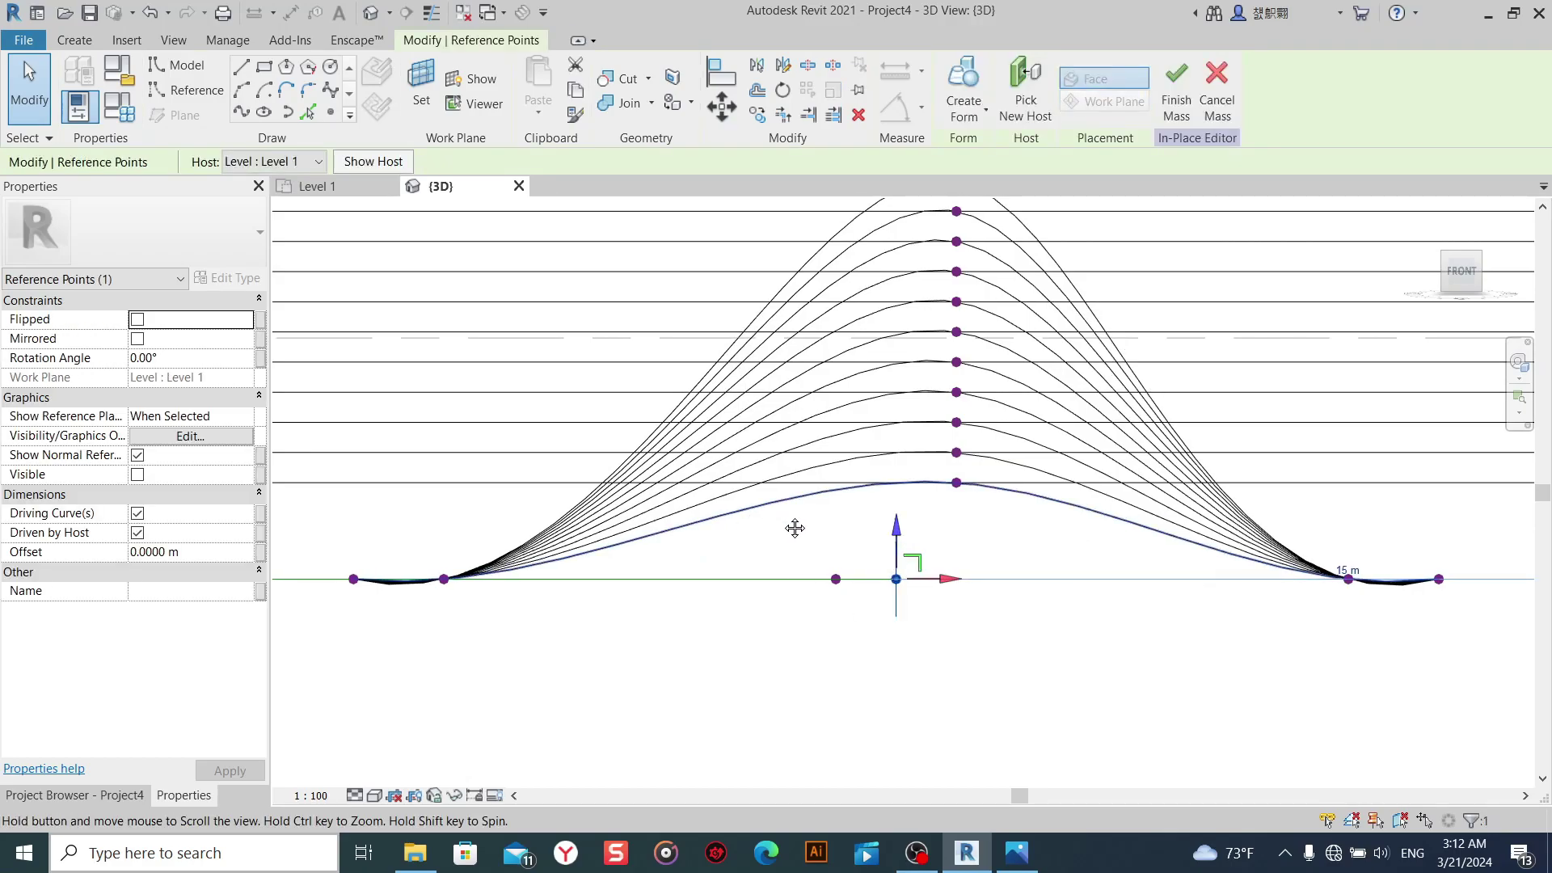
{"action": "scroll", "coordinate": [793, 527], "scroll_direction": "down", "scroll_amount": 1}
{"action": "scroll", "coordinate": [721, 551], "scroll_direction": "down", "scroll_amount": 1}
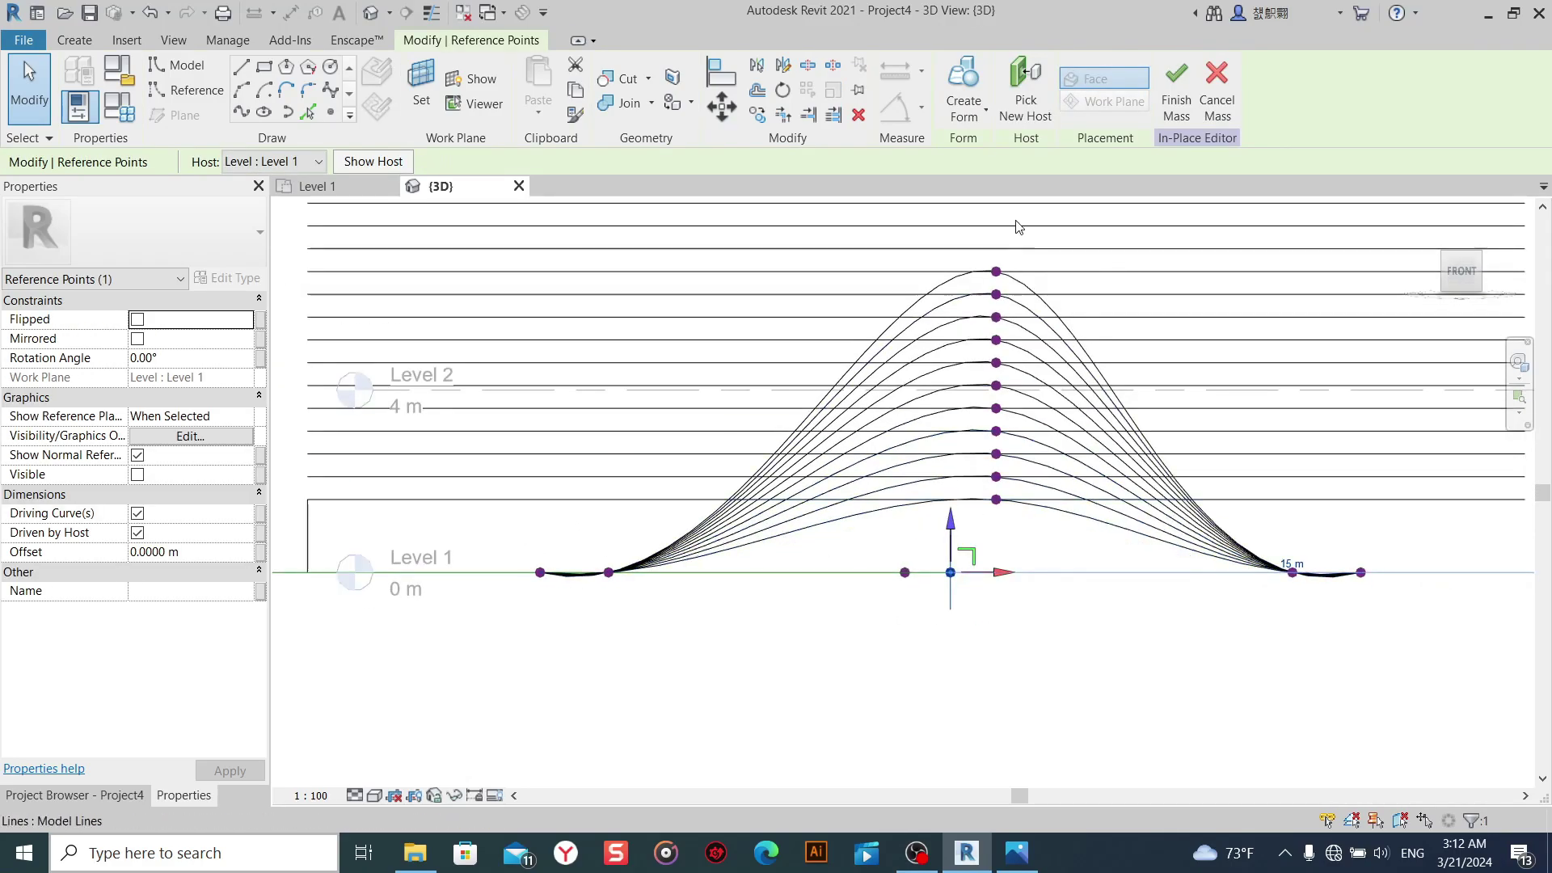
{"action": "key", "text": "o"}
{"action": "key", "text": "f"}
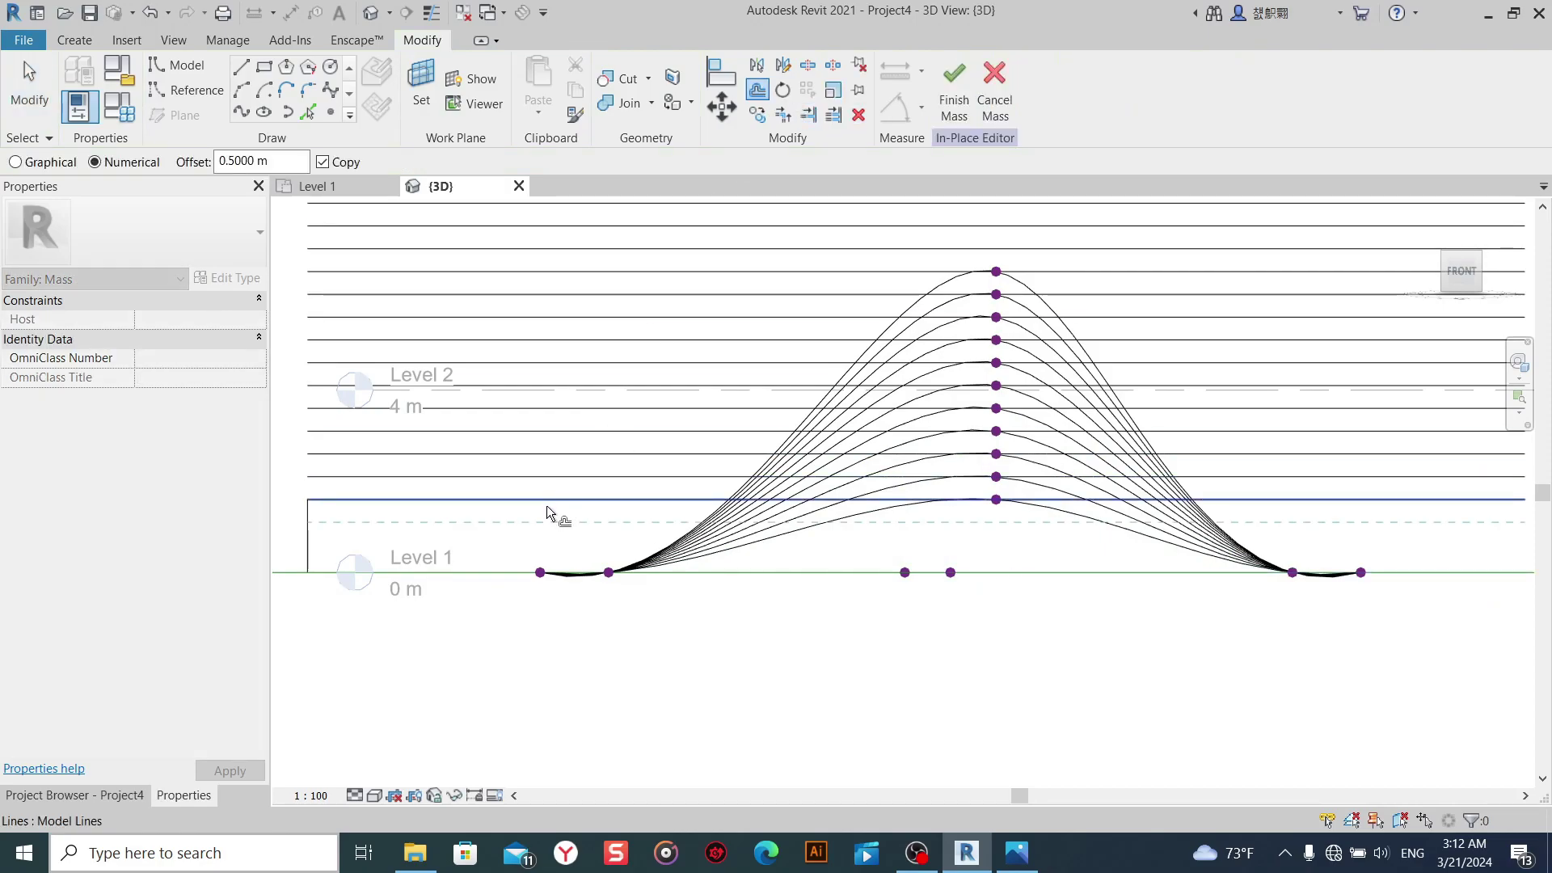
{"action": "right_click", "coordinate": [948, 530]}
{"action": "left_click", "coordinate": [991, 545]}
{"action": "right_click", "coordinate": [990, 236]}
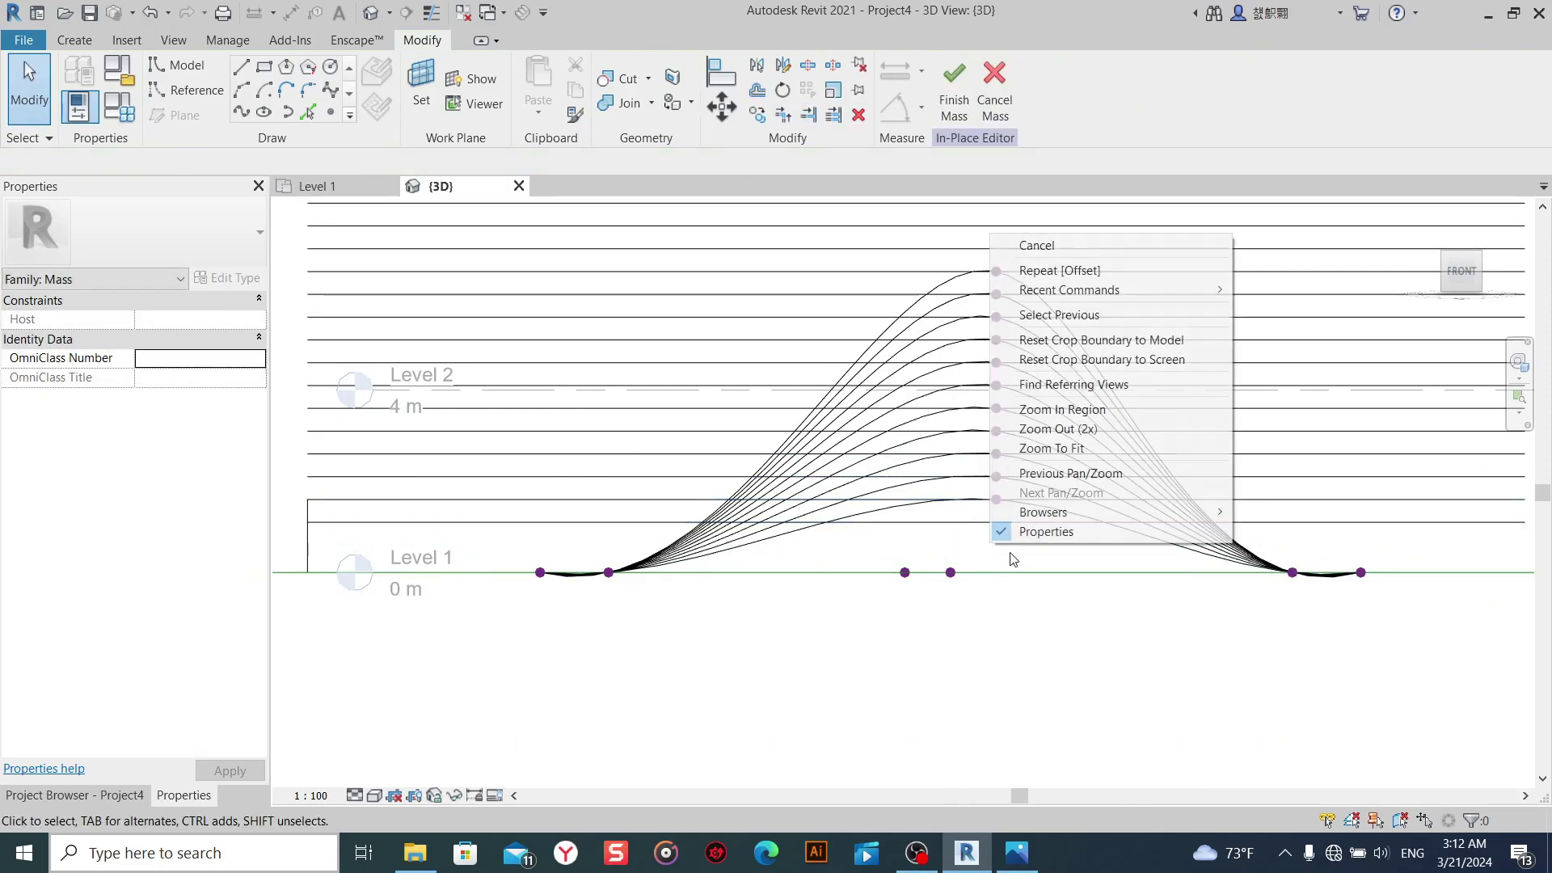
{"action": "left_click", "coordinate": [1037, 245]}
{"action": "left_click", "coordinate": [959, 579]}
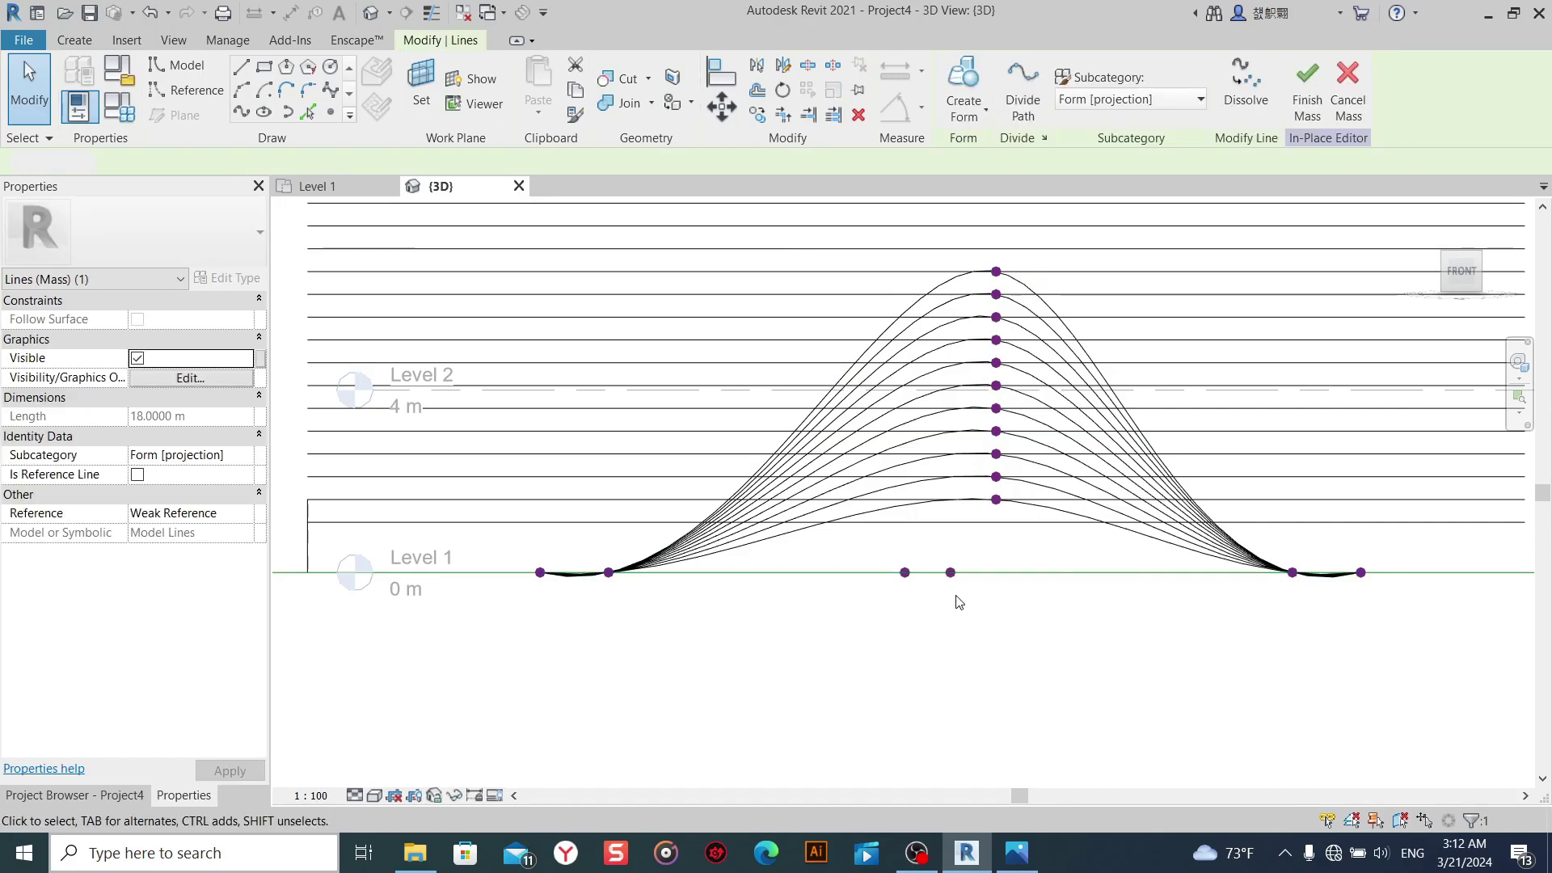
{"action": "left_click", "coordinate": [950, 572]}
{"action": "scroll", "coordinate": [951, 581], "scroll_direction": "up", "scroll_amount": 2}
{"action": "scroll", "coordinate": [909, 630], "scroll_direction": "up", "scroll_amount": 2}
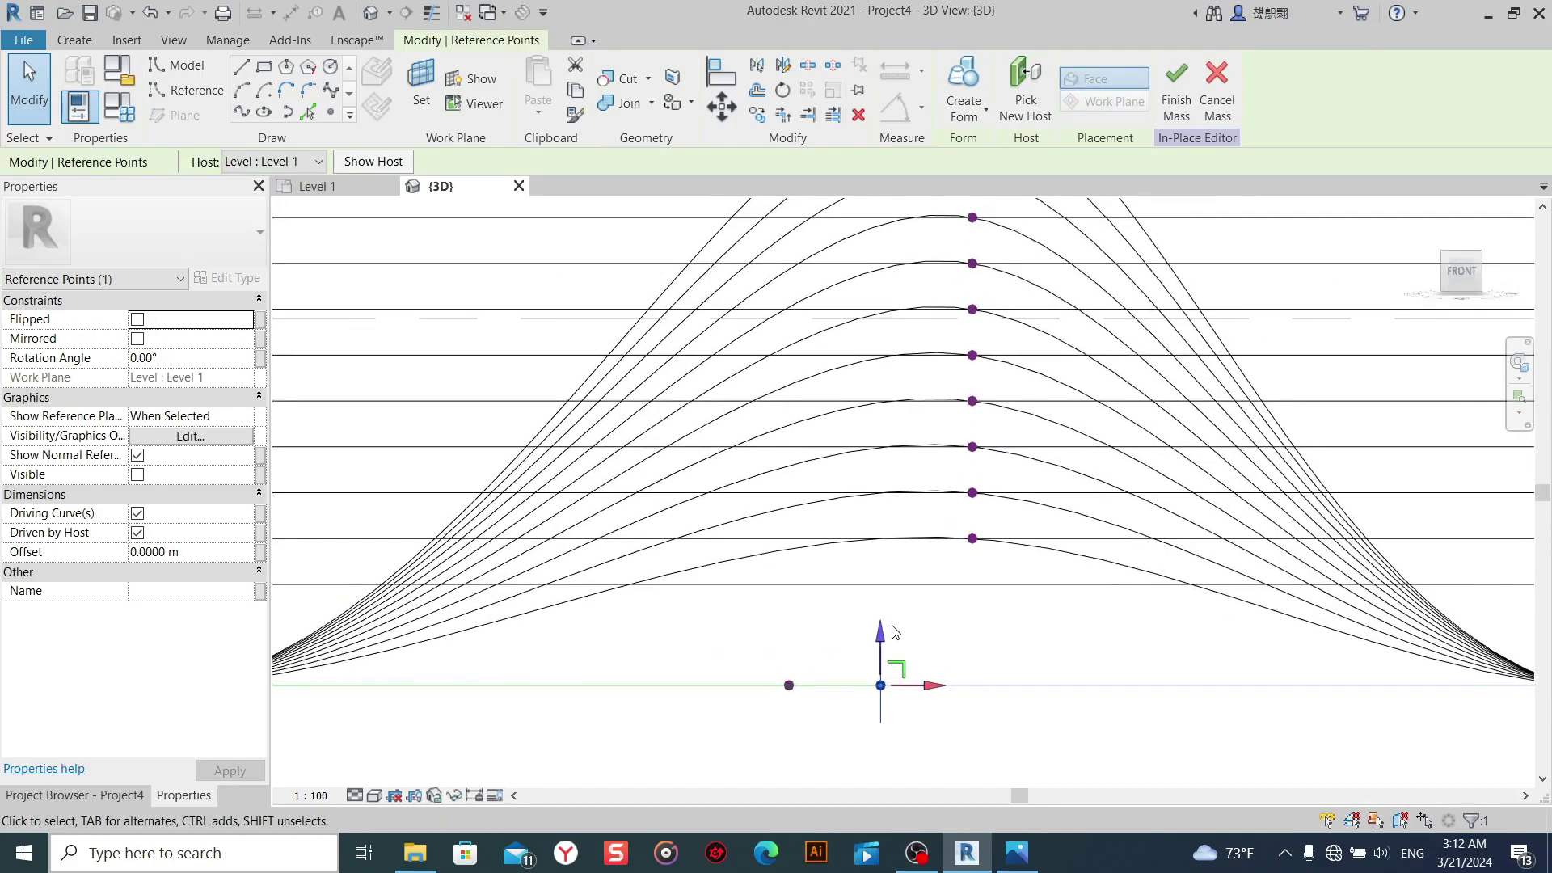
Raise a point to form a low curve 1.1 m above the baseline.
{"action": "left_click_drag", "start_coordinate": [893, 627], "coordinate": [885, 592]}
{"action": "left_click_drag", "start_coordinate": [888, 538], "coordinate": [887, 528]}
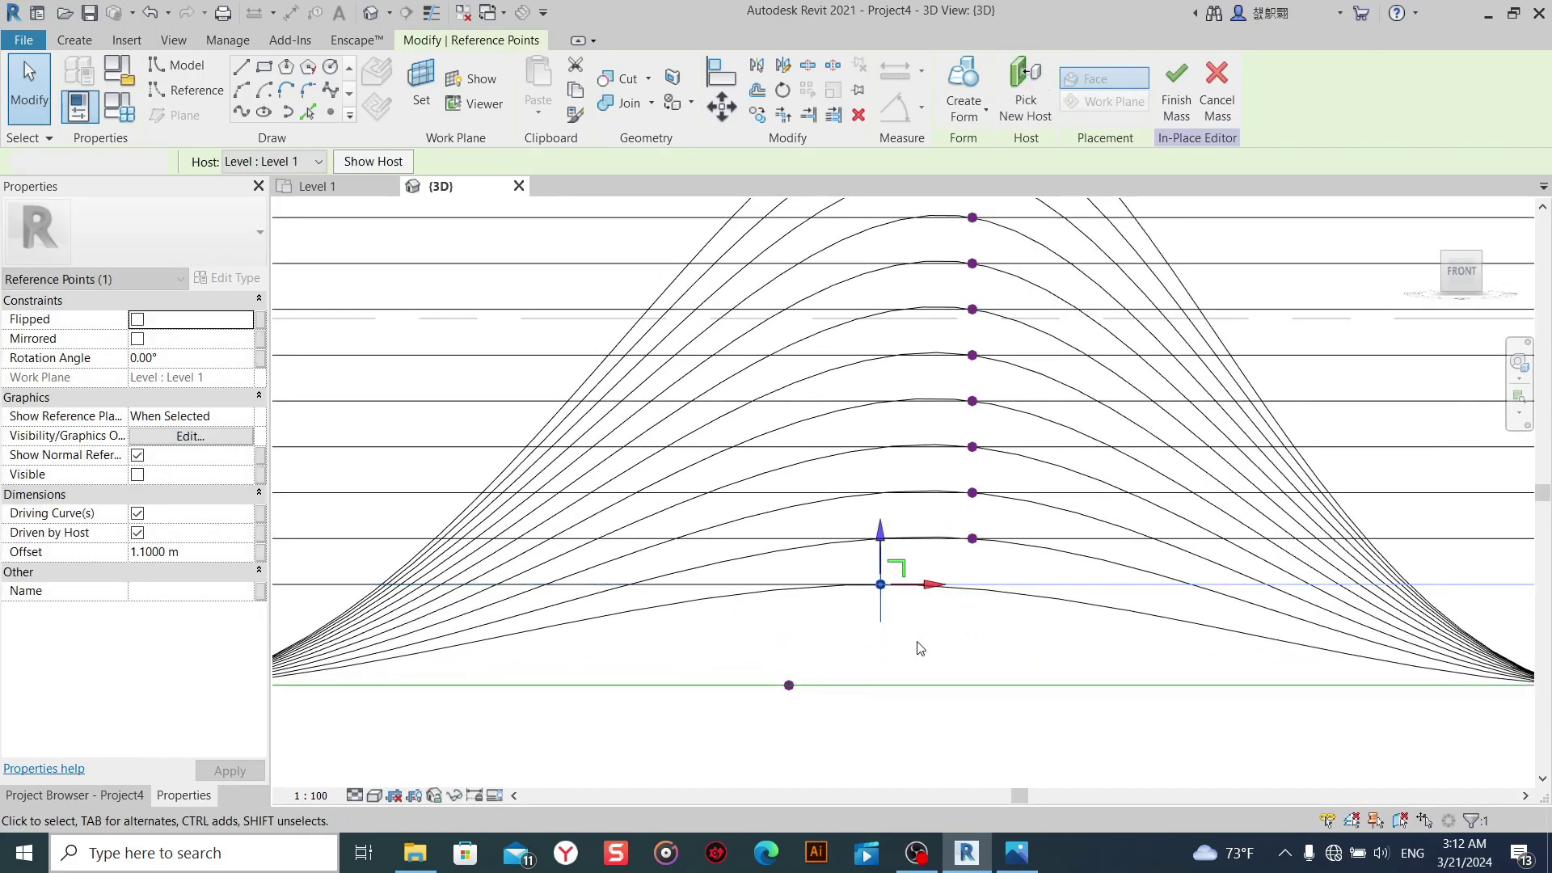
{"action": "key", "text": "Escape"}
{"action": "right_click", "coordinate": [802, 646]}
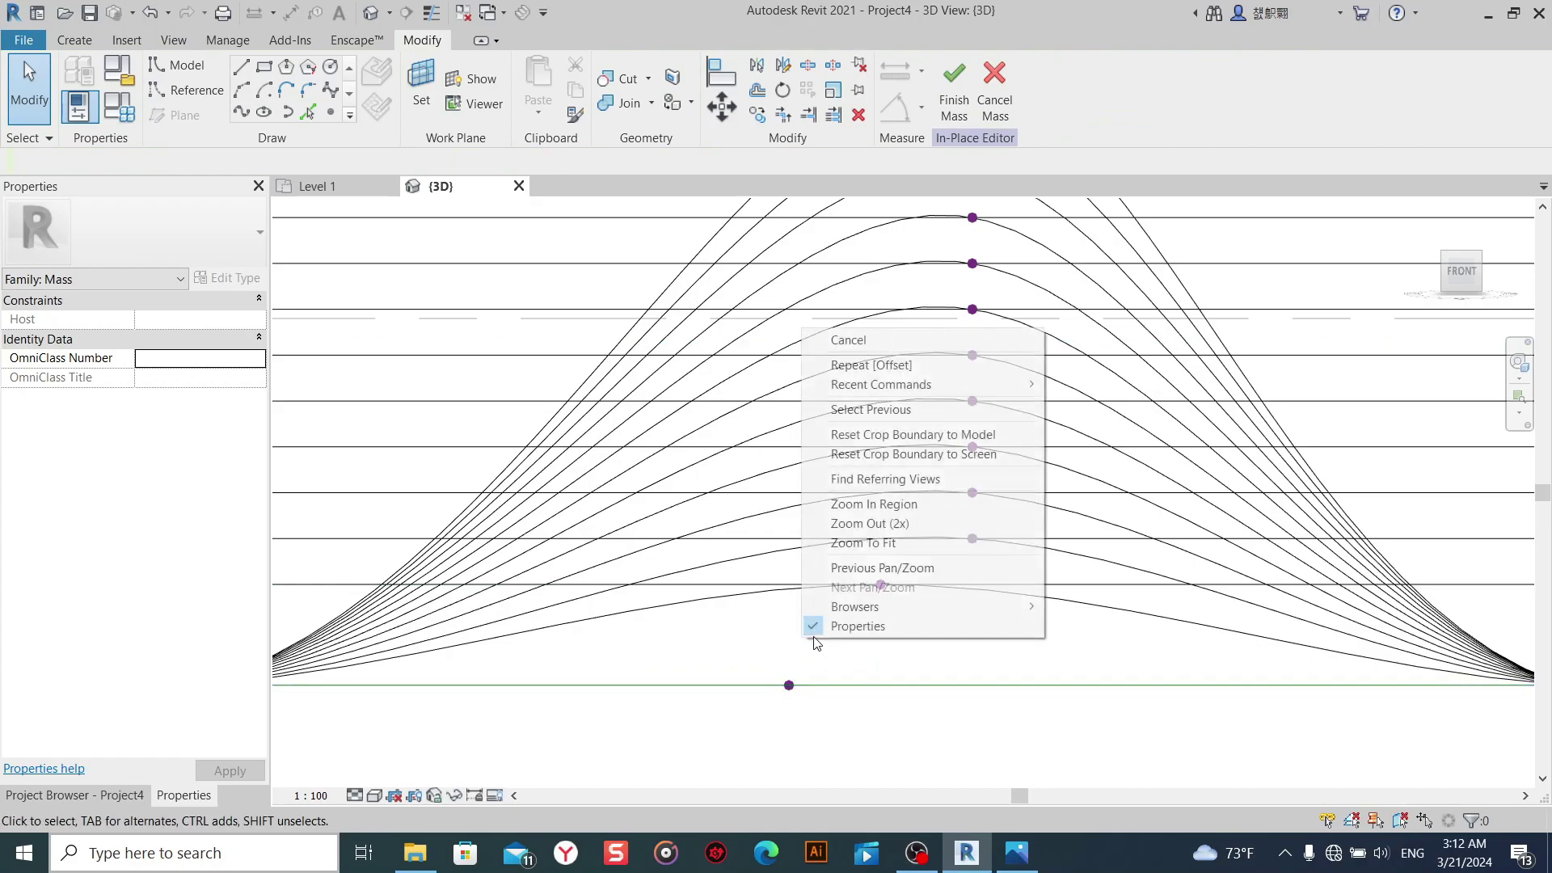
{"action": "left_click", "coordinate": [849, 340]}
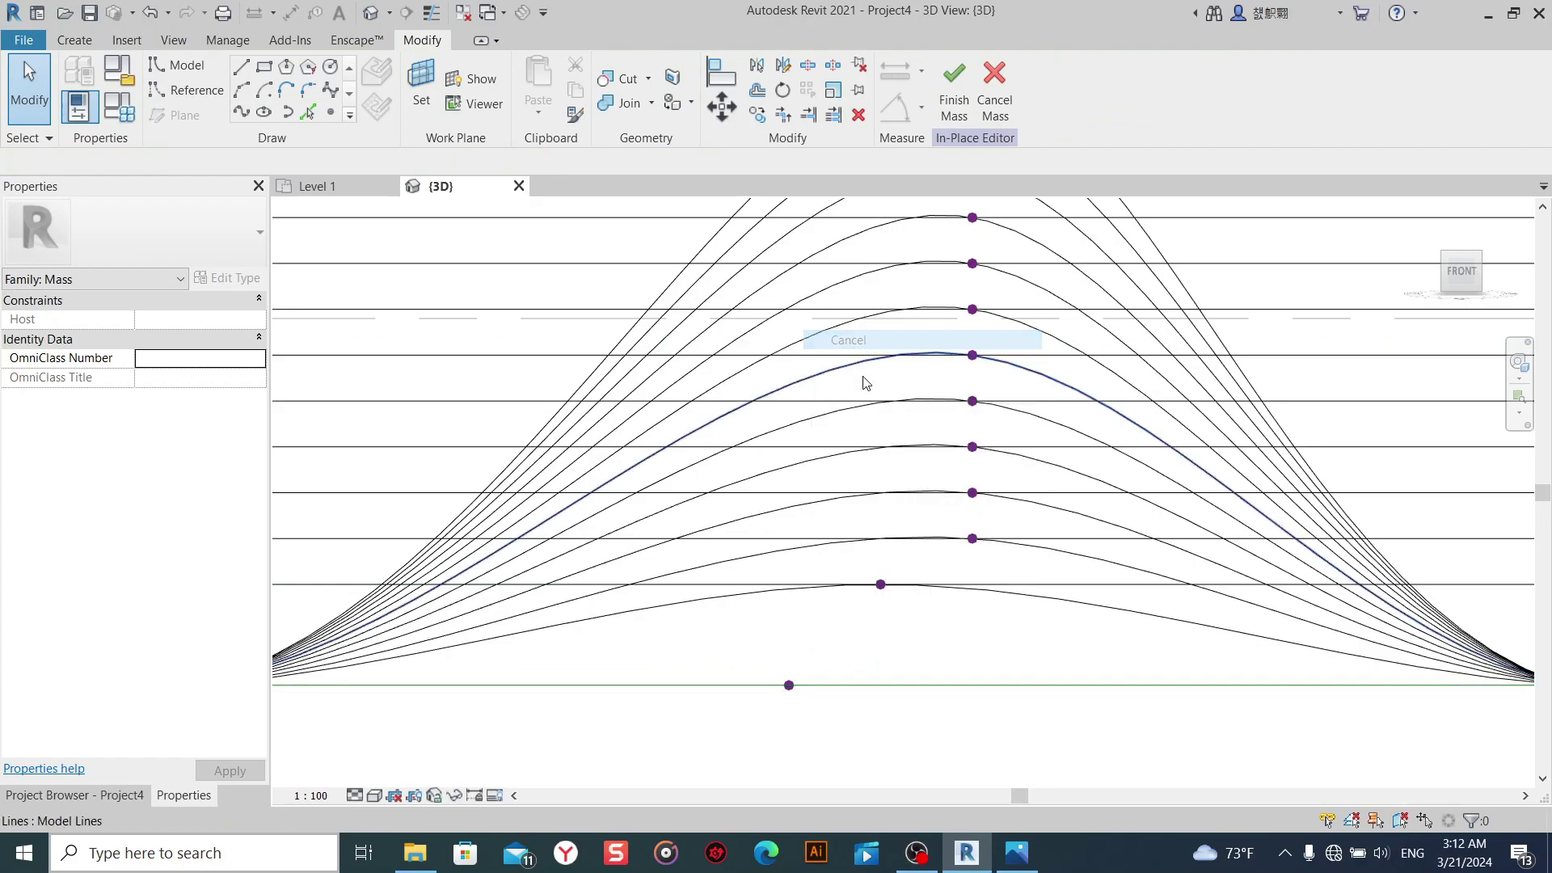
{"action": "scroll", "coordinate": [790, 636], "scroll_direction": "down", "scroll_amount": 2}
Lift the bottom reference point onto the first horizontal line.
{"action": "left_click", "coordinate": [789, 667]}
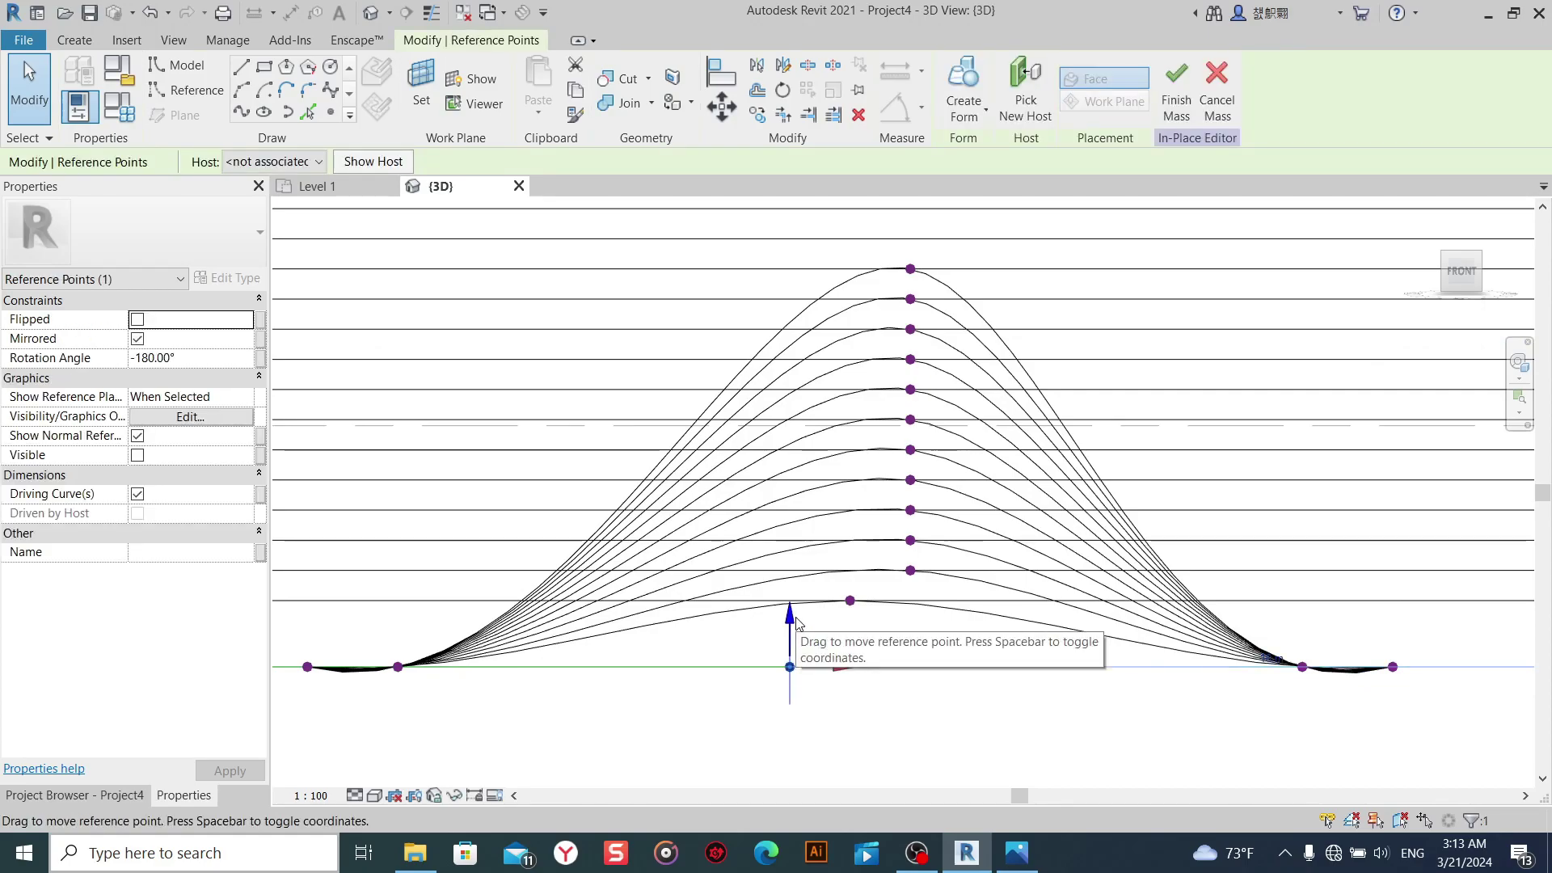
{"action": "left_click_drag", "start_coordinate": [790, 633], "coordinate": [799, 636]}
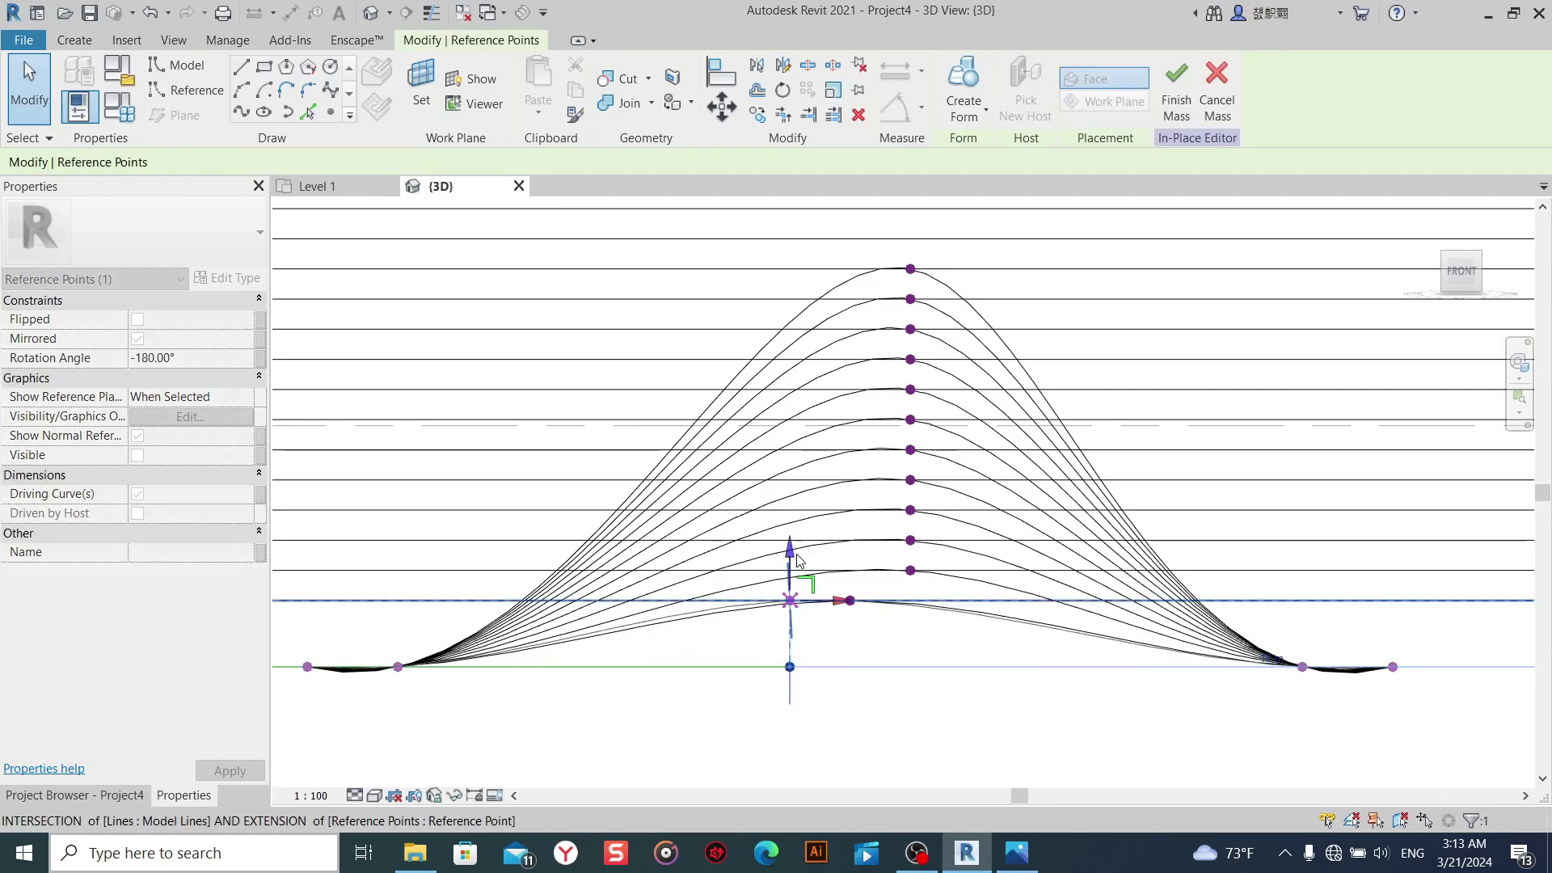
{"action": "scroll", "coordinate": [817, 689], "scroll_direction": "up", "scroll_amount": 2}
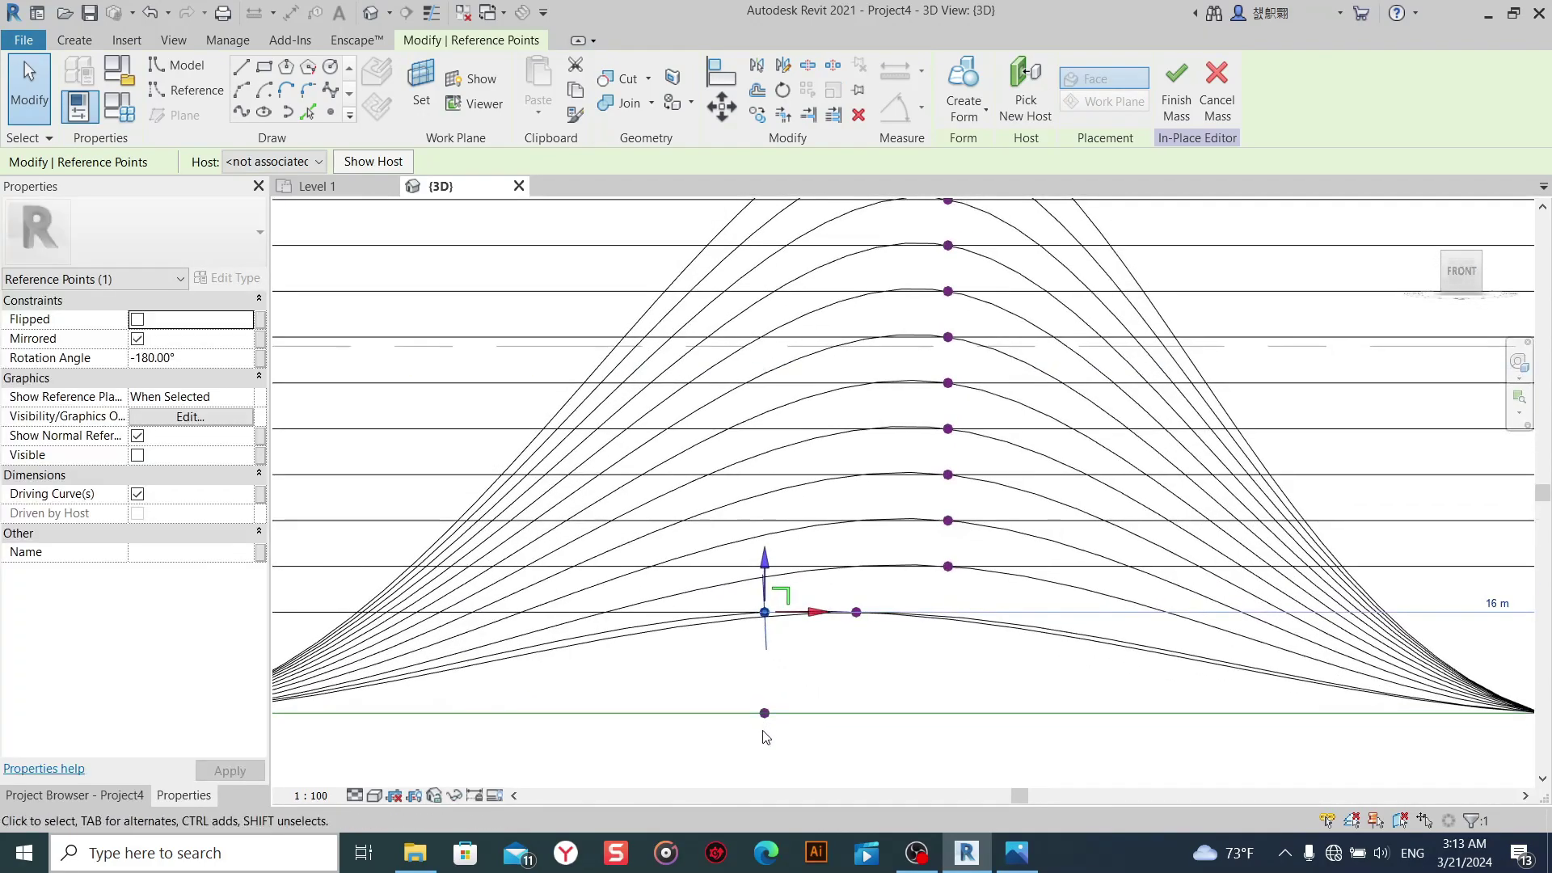
{"action": "key", "text": "Escape"}
{"action": "left_click_drag", "start_coordinate": [764, 713], "coordinate": [772, 630]}
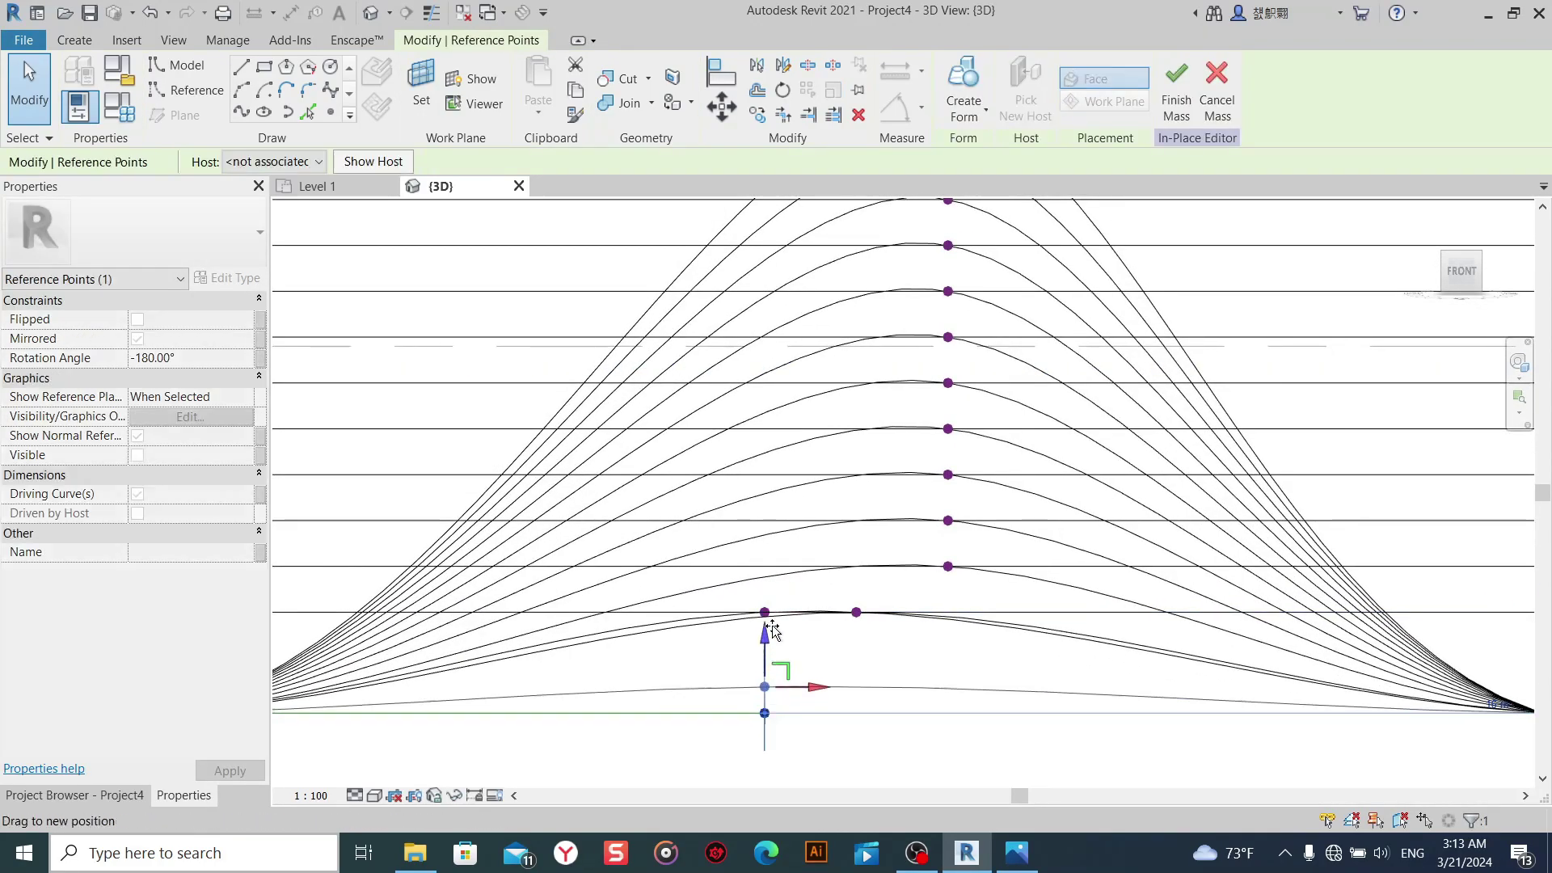
{"action": "left_click_drag", "start_coordinate": [783, 540], "coordinate": [784, 517]}
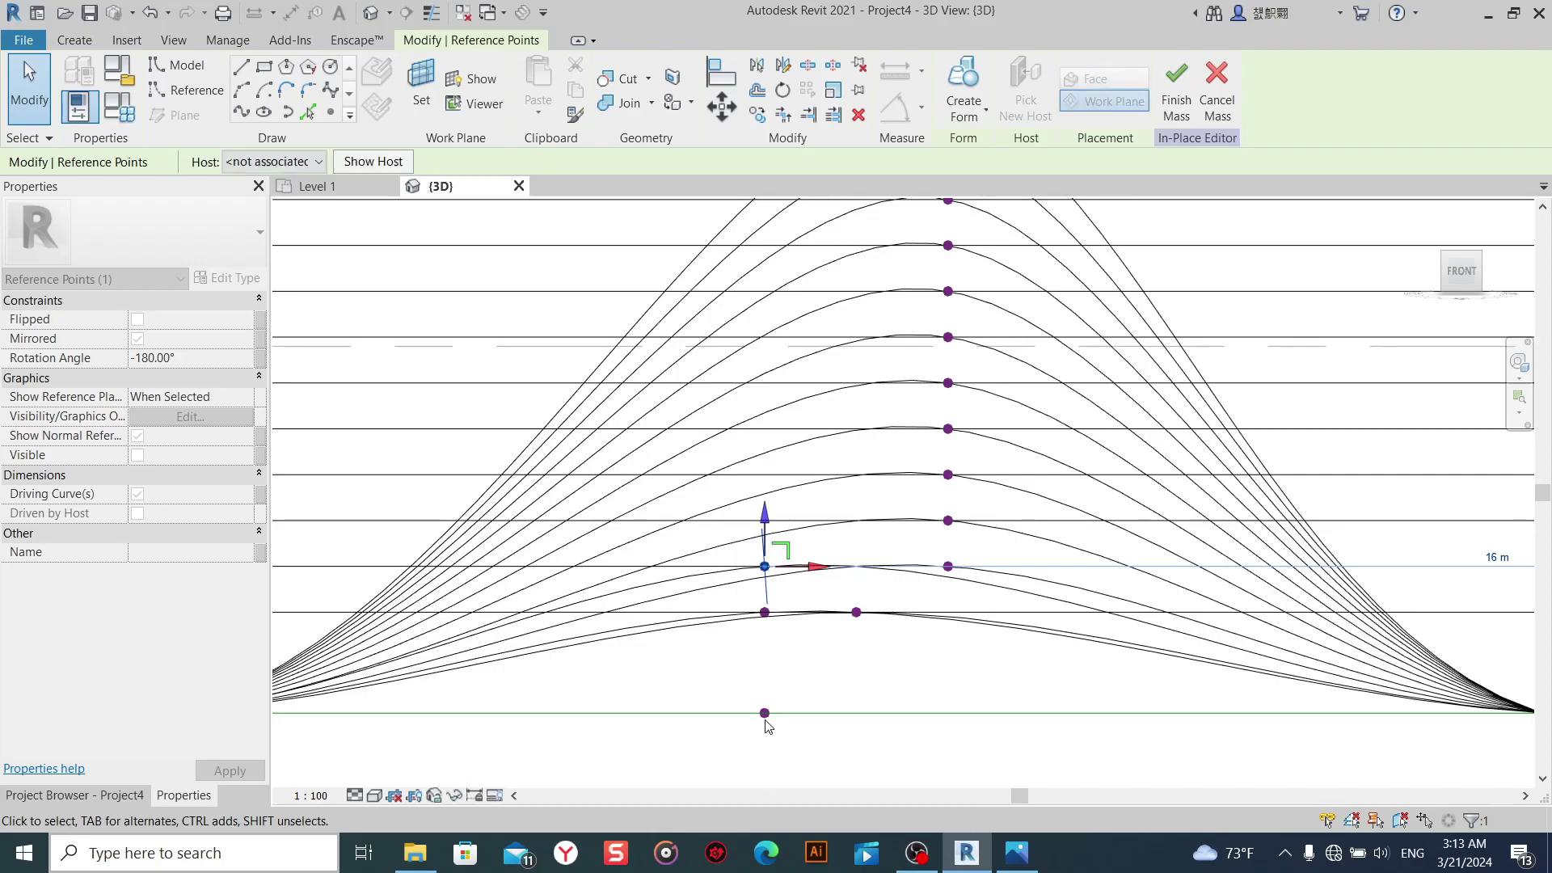
Copy the bottom reference point up onto the next two horizontal lines.
{"action": "left_click", "coordinate": [768, 718]}
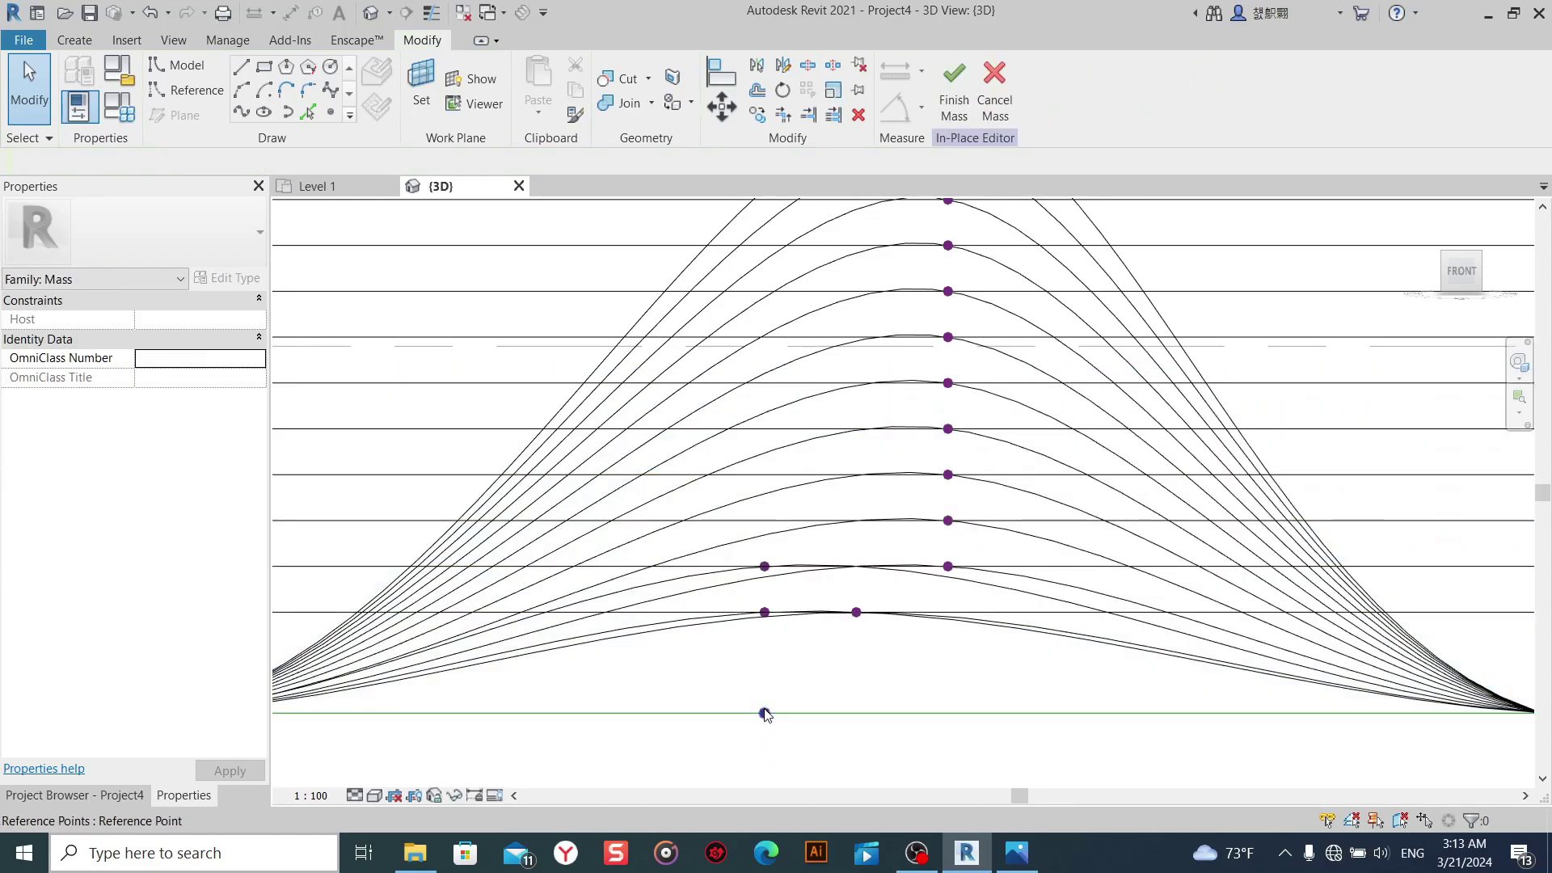
{"action": "left_click", "coordinate": [766, 712]}
{"action": "left_click_drag", "start_coordinate": [768, 678], "coordinate": [782, 483]}
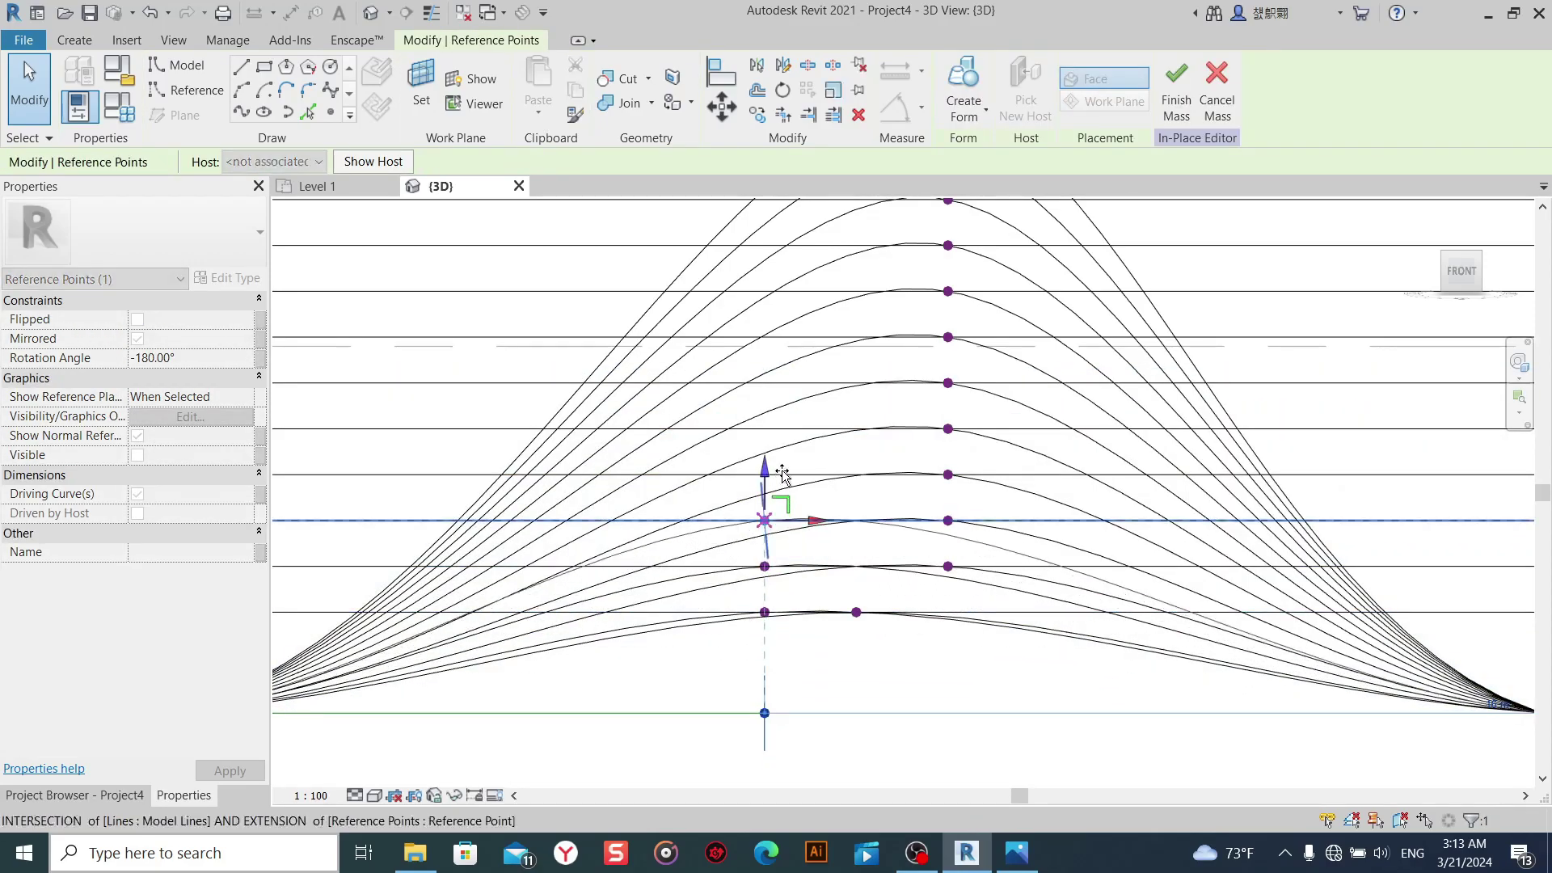
{"action": "middle_click_drag", "start_coordinate": [796, 669], "coordinate": [769, 672]}
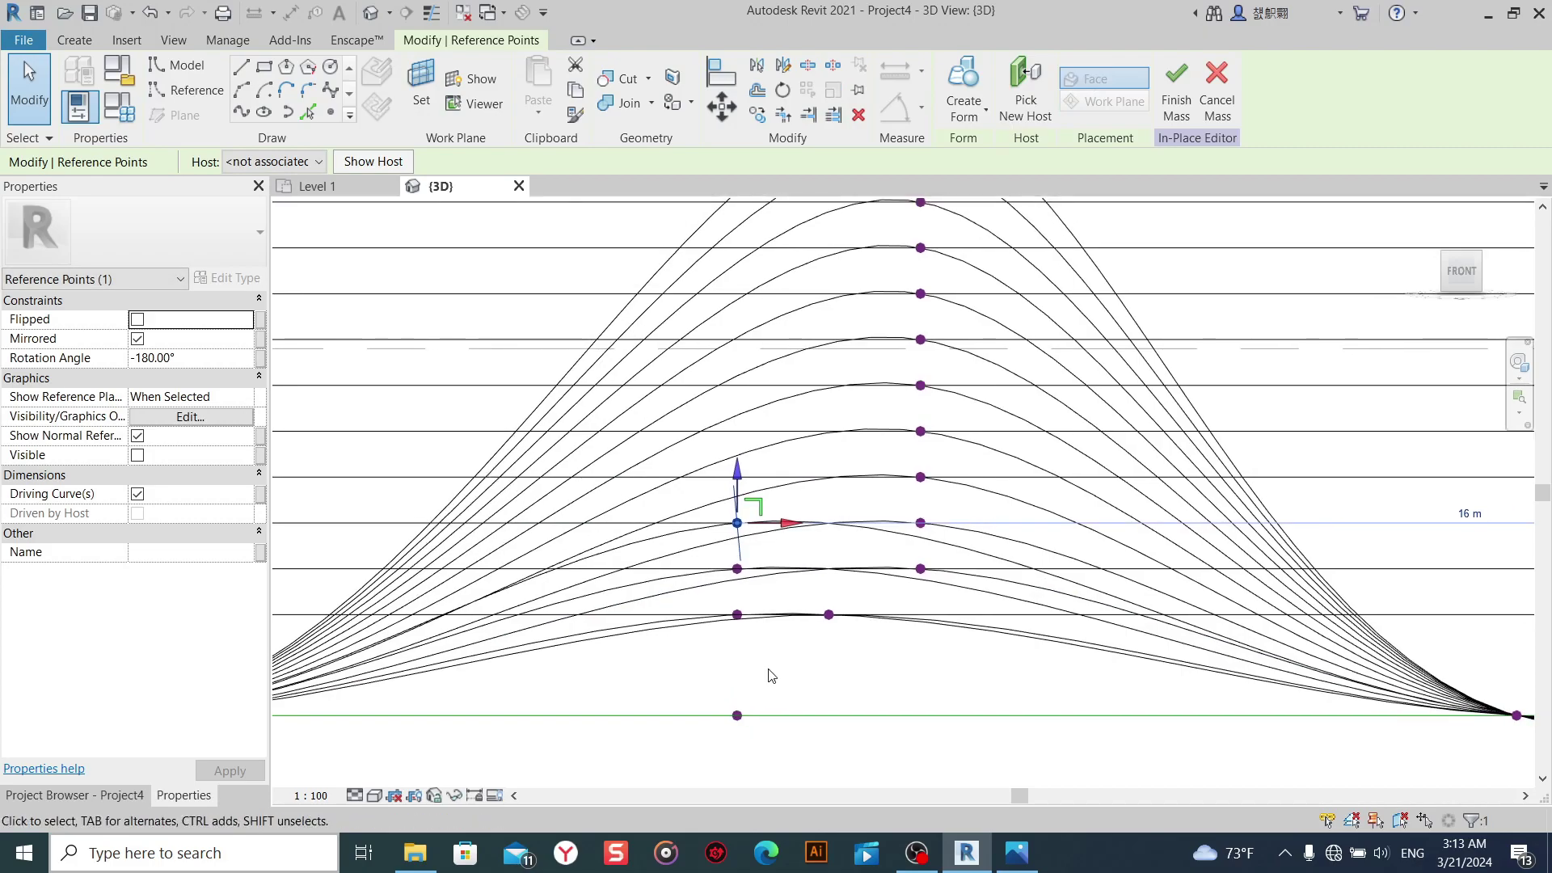
{"action": "left_click", "coordinate": [772, 685]}
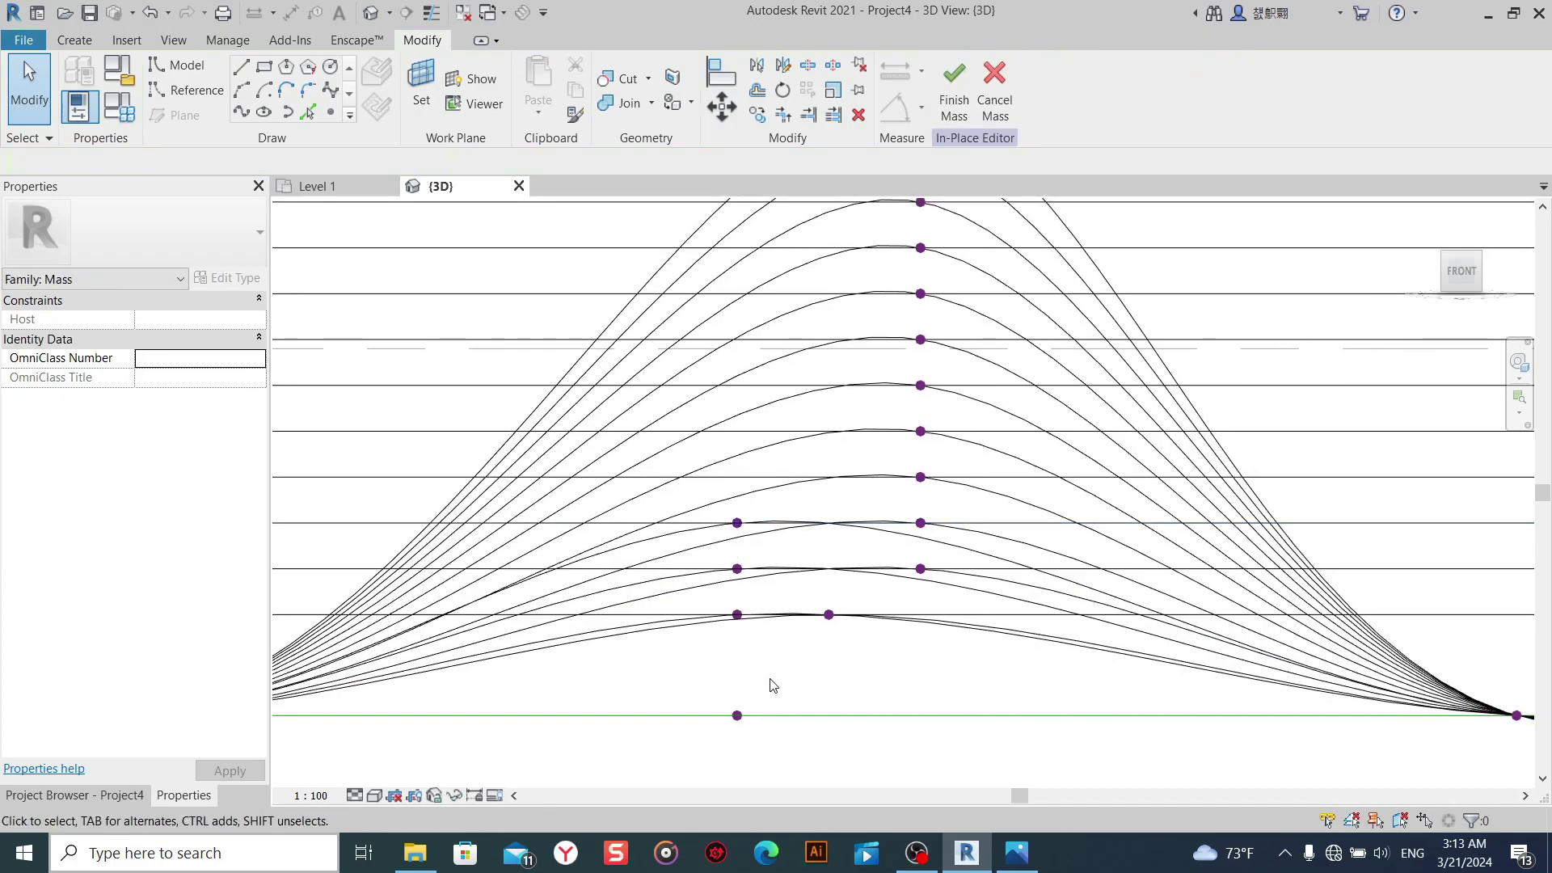
{"action": "left_click", "coordinate": [735, 716]}
{"action": "left_click_drag", "start_coordinate": [736, 687], "coordinate": [744, 477]}
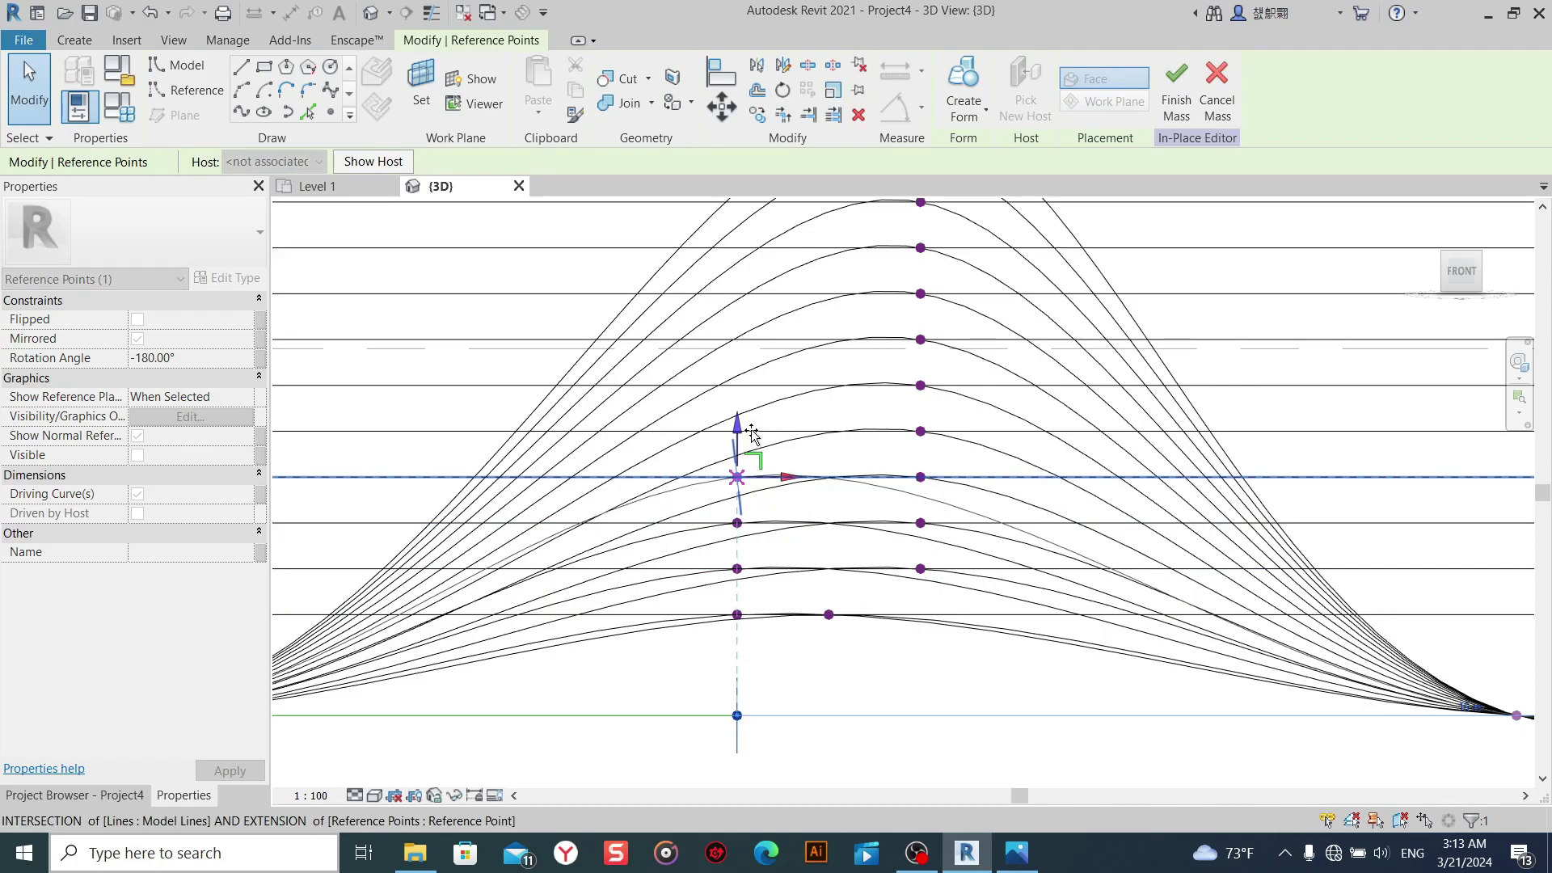
{"action": "middle_click_drag", "start_coordinate": [788, 692], "coordinate": [778, 727]}
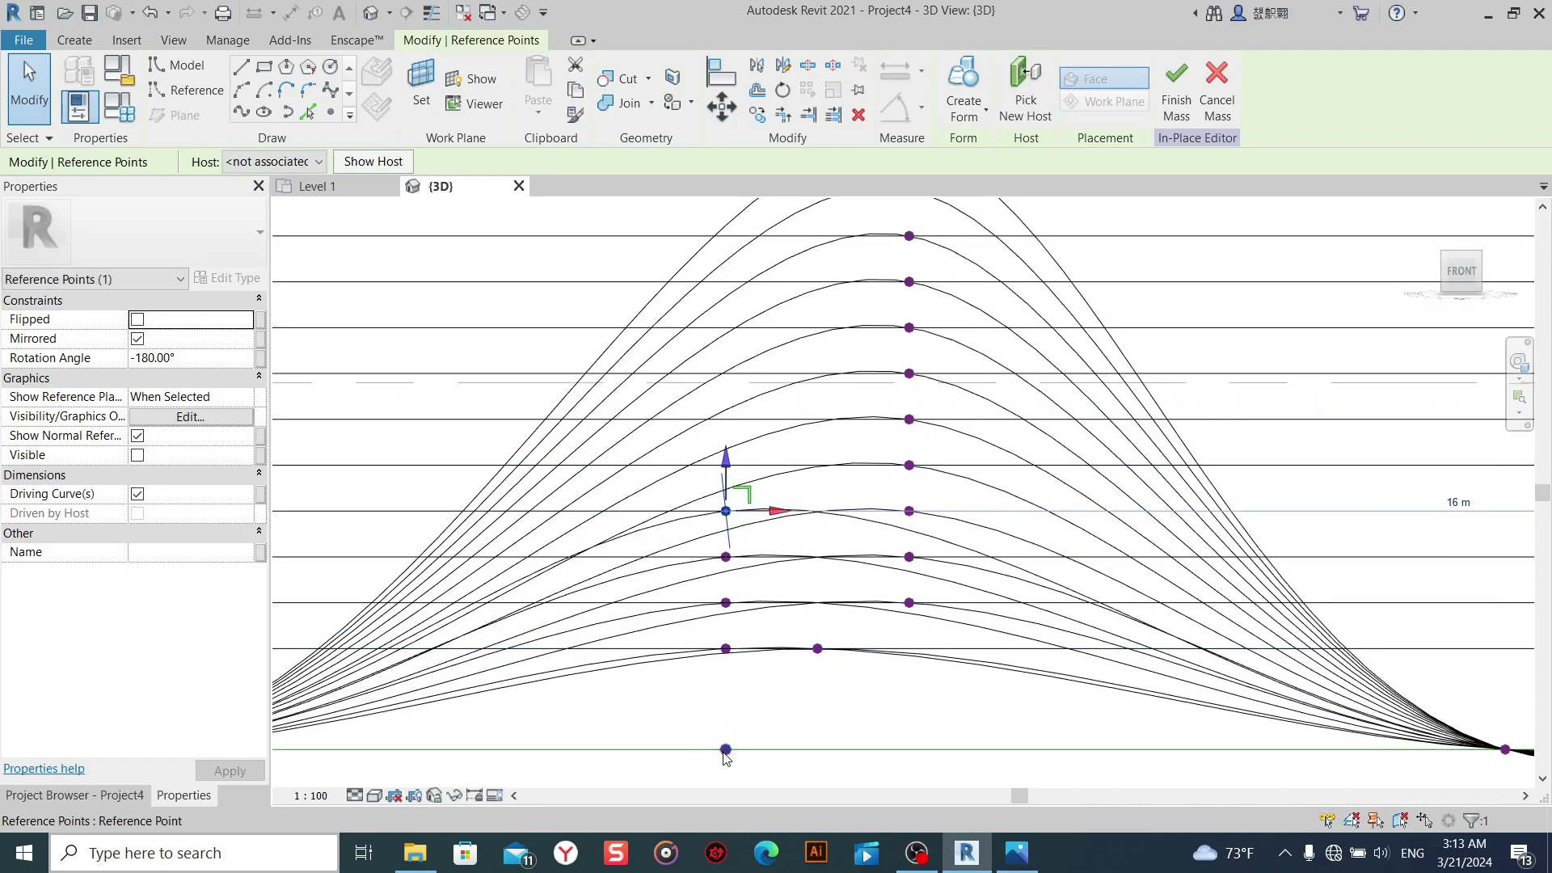
Raise further copies of the bottom point up to the Level 2 line.
{"action": "left_click", "coordinate": [726, 749]}
{"action": "left_click_drag", "start_coordinate": [728, 697], "coordinate": [730, 524]}
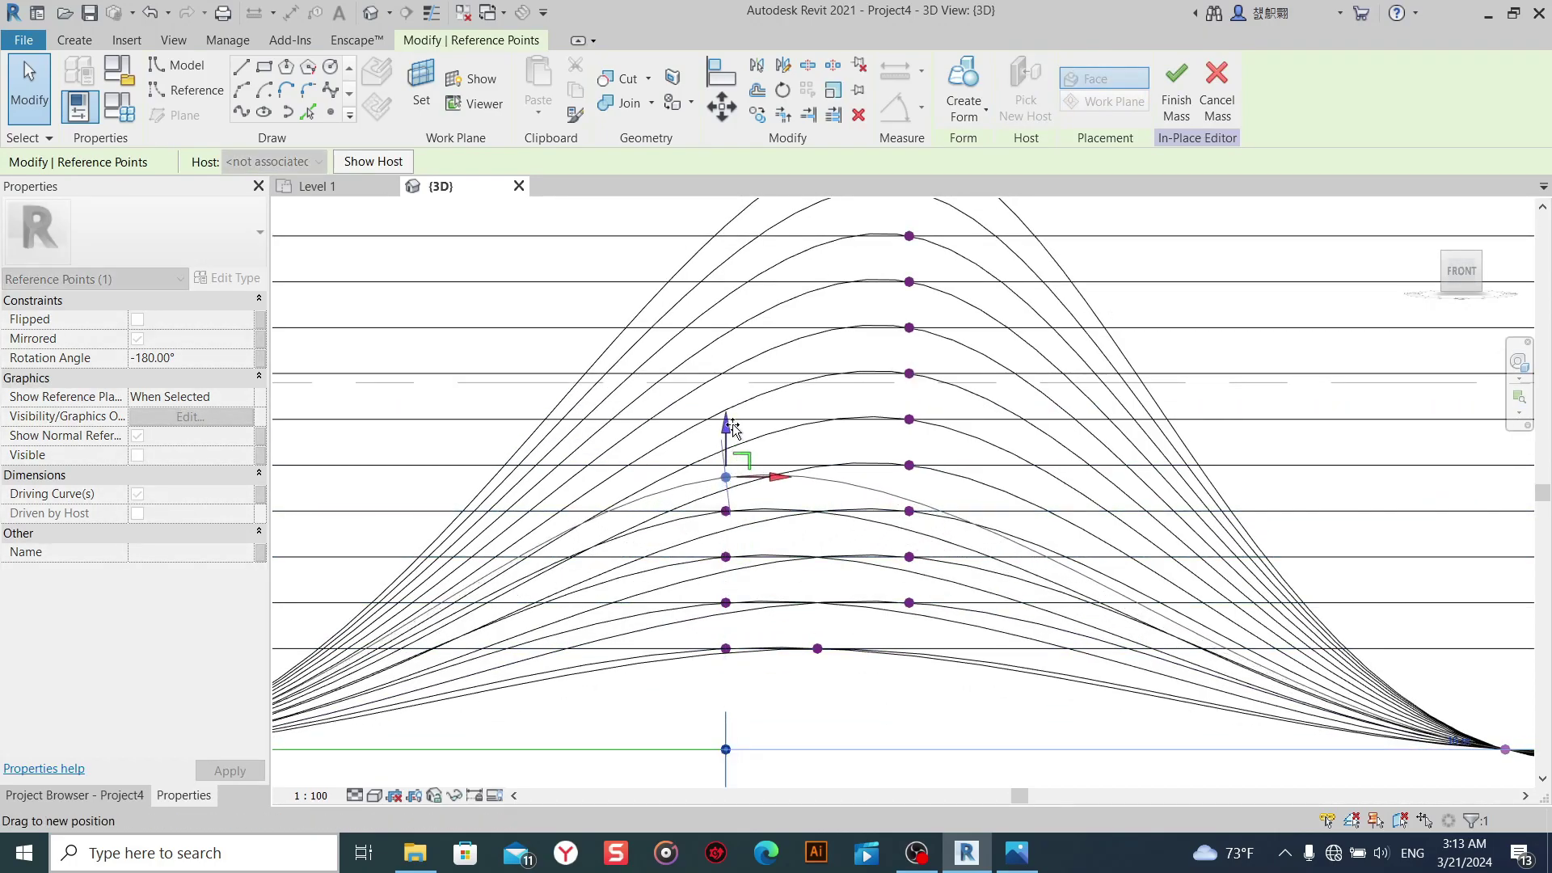
{"action": "left_click", "coordinate": [752, 700]}
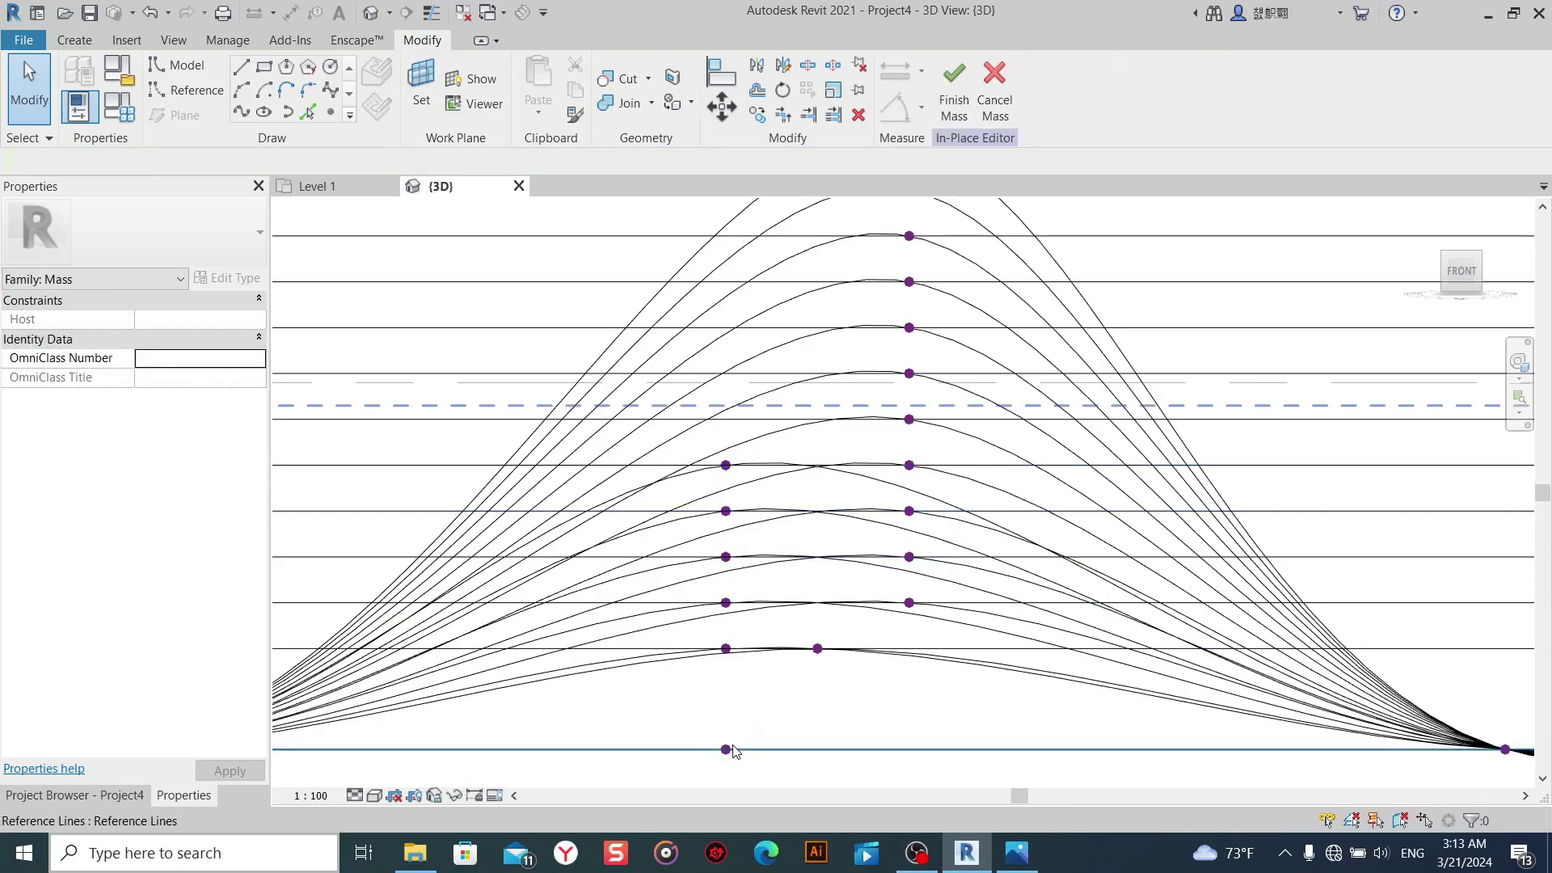
{"action": "left_click", "coordinate": [727, 750]}
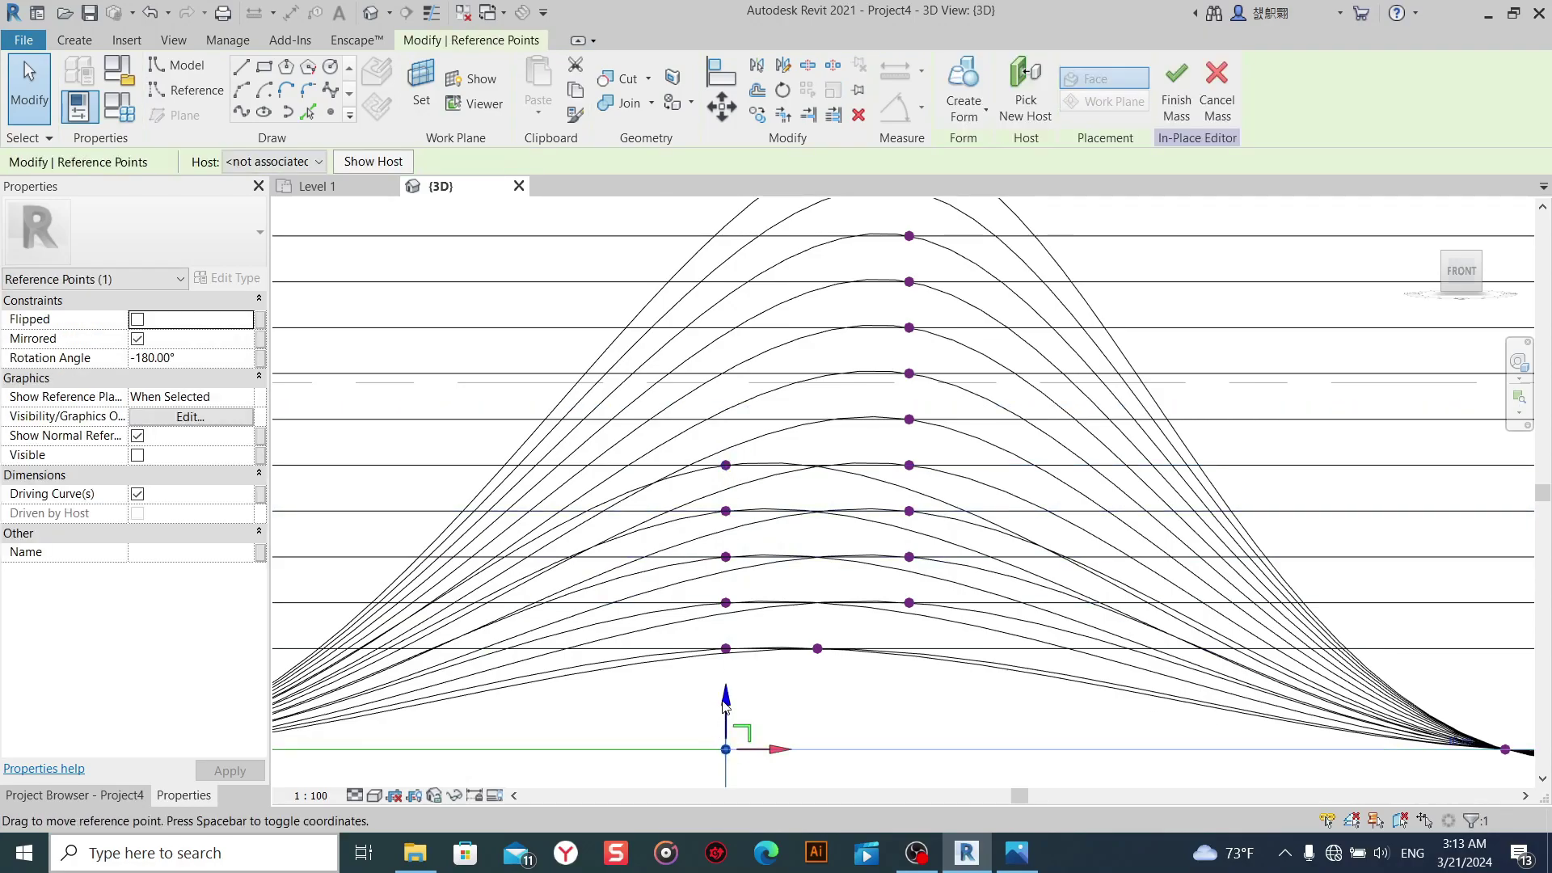
{"action": "left_click_drag", "start_coordinate": [725, 704], "coordinate": [725, 375]}
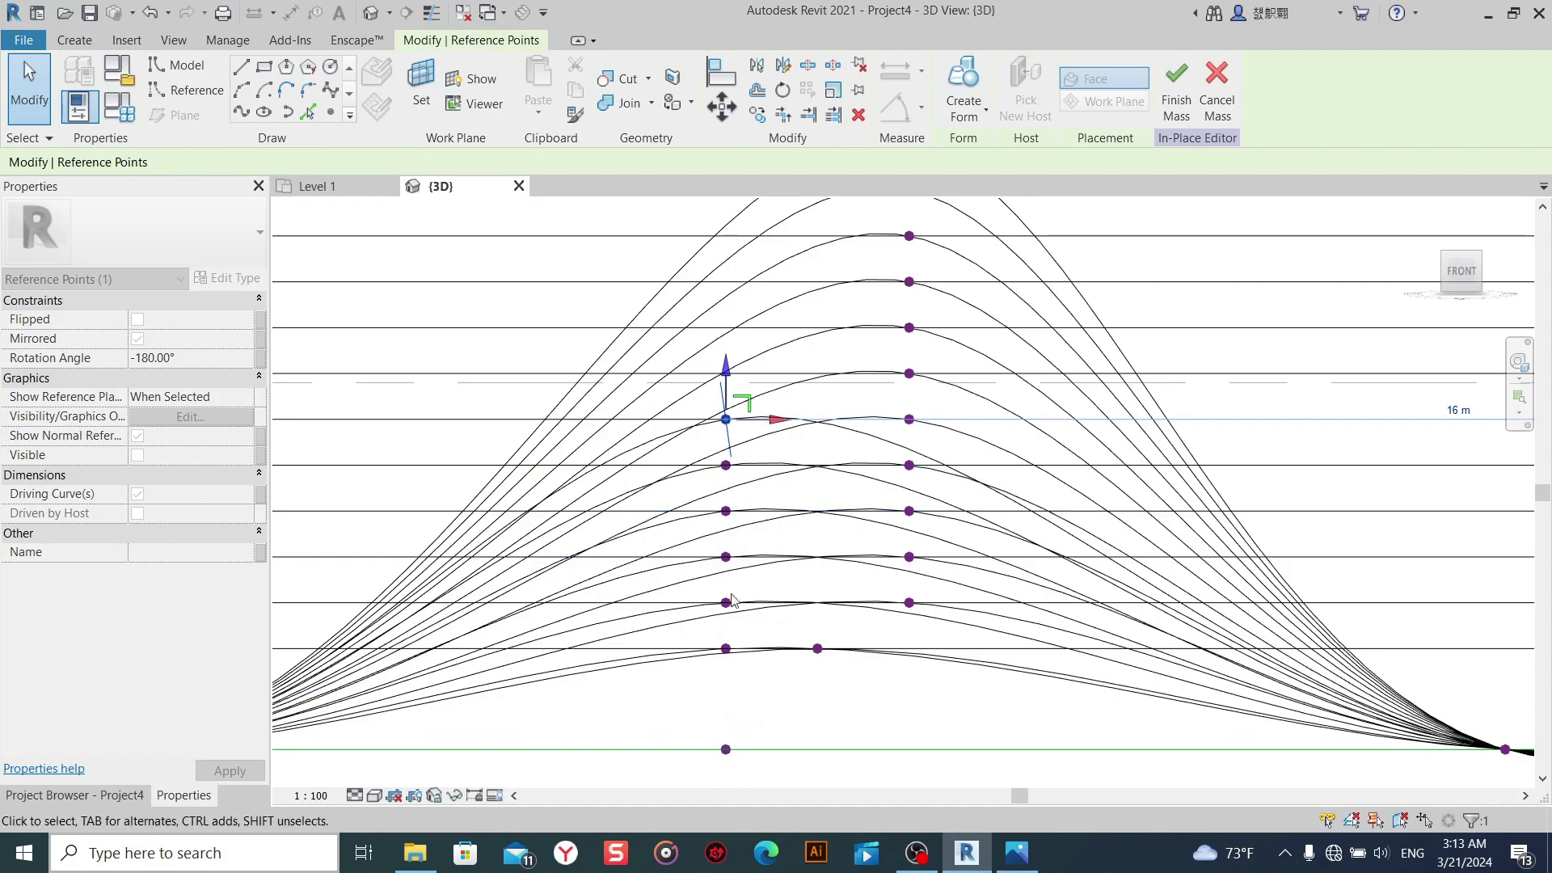
{"action": "left_click", "coordinate": [726, 749]}
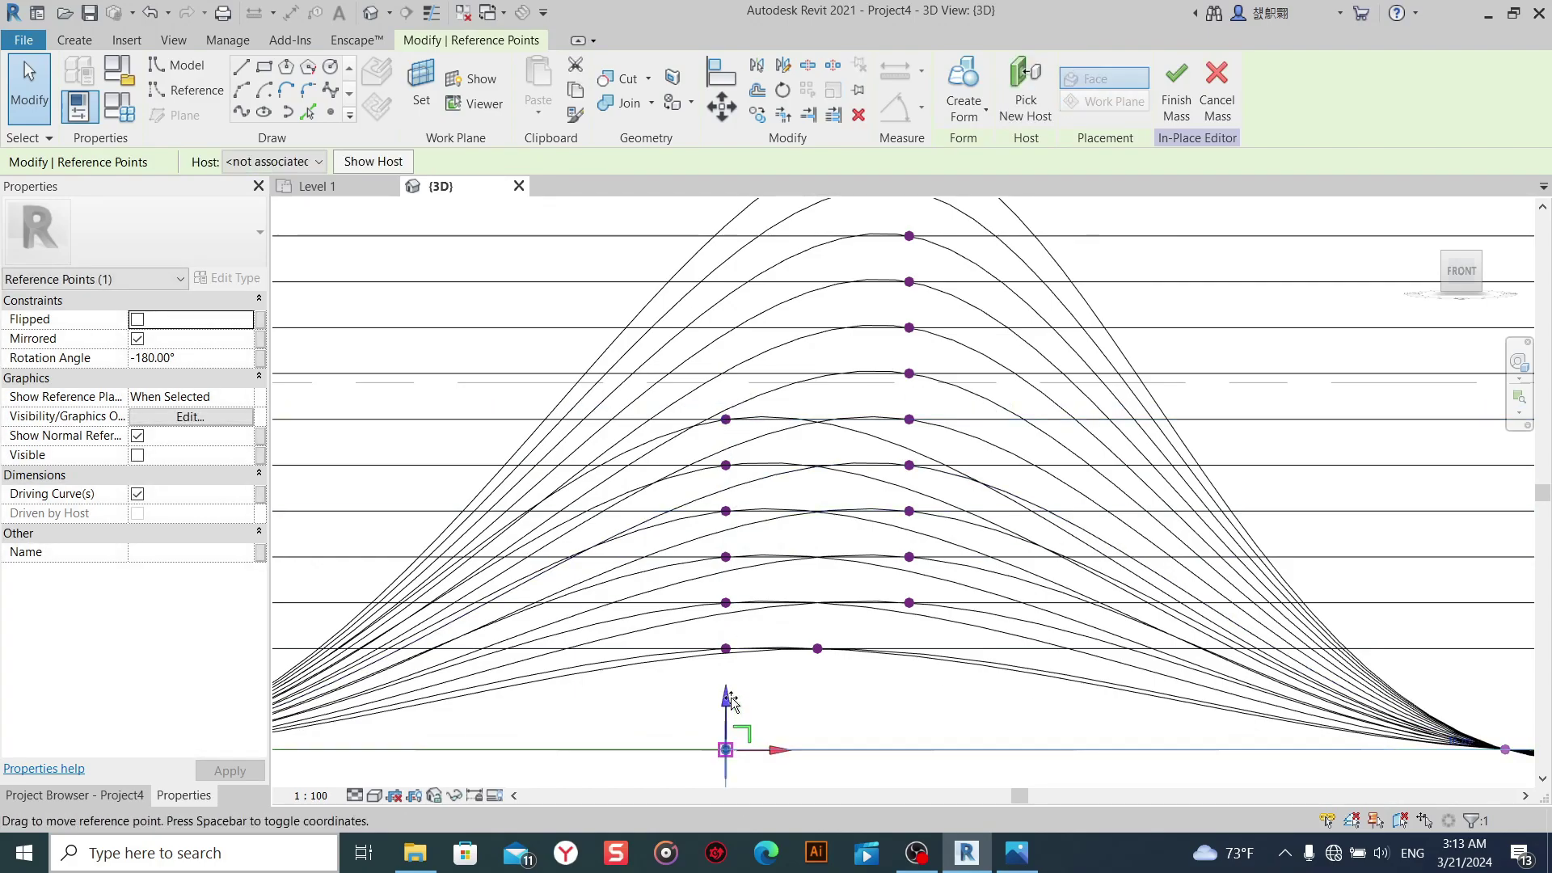
{"action": "left_click_drag", "start_coordinate": [730, 701], "coordinate": [716, 326]}
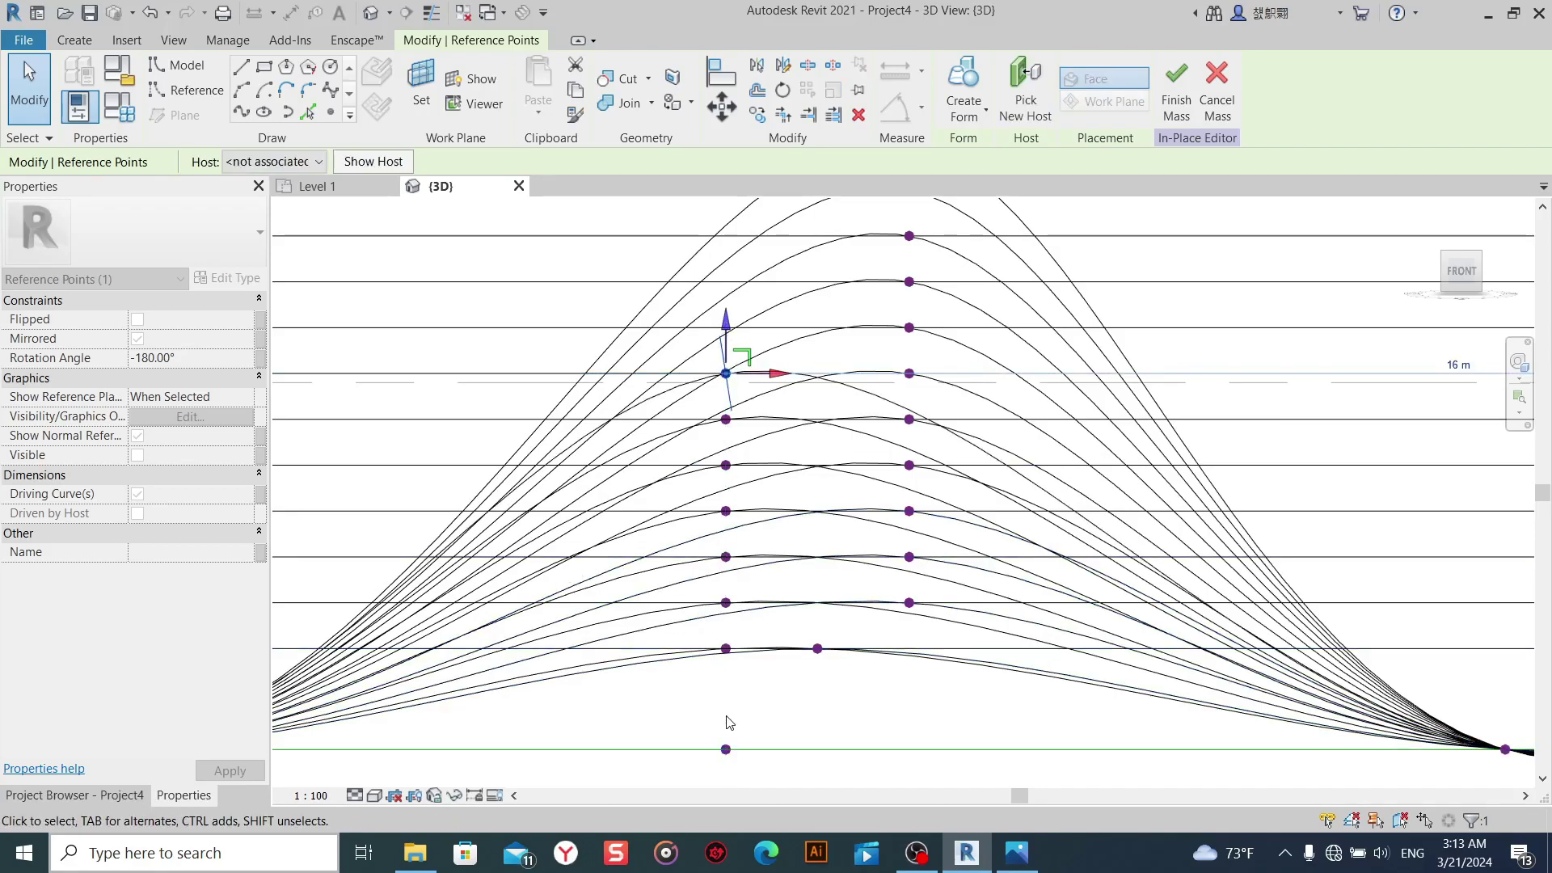
{"action": "left_click", "coordinate": [724, 740]}
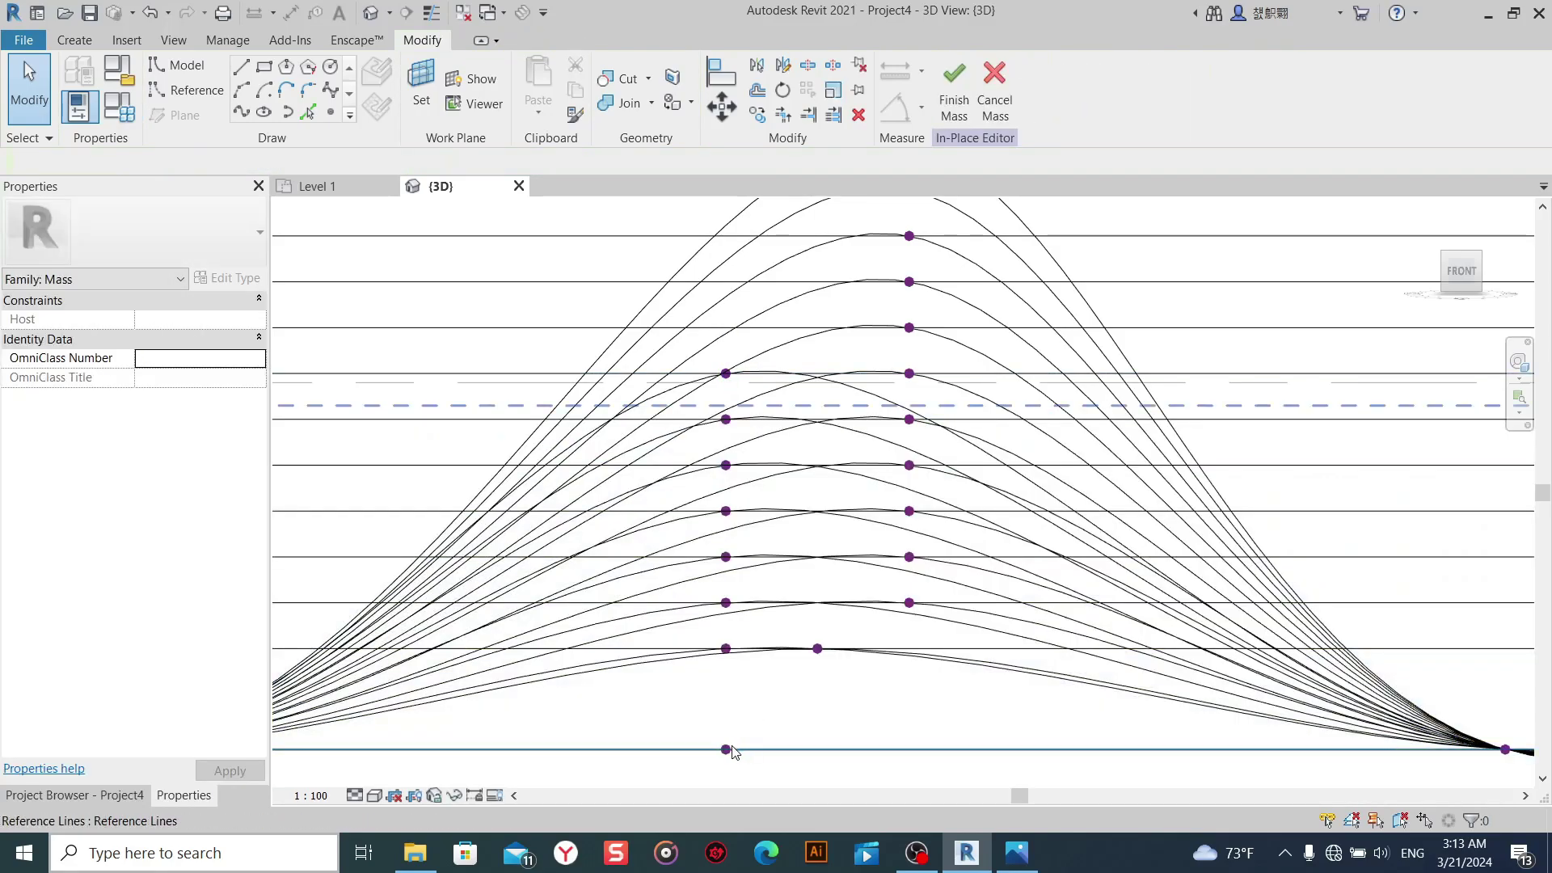
Raise the last copies of the bottom point up to the top visible line.
{"action": "left_click", "coordinate": [728, 748]}
{"action": "left_click_drag", "start_coordinate": [726, 749], "coordinate": [726, 328]}
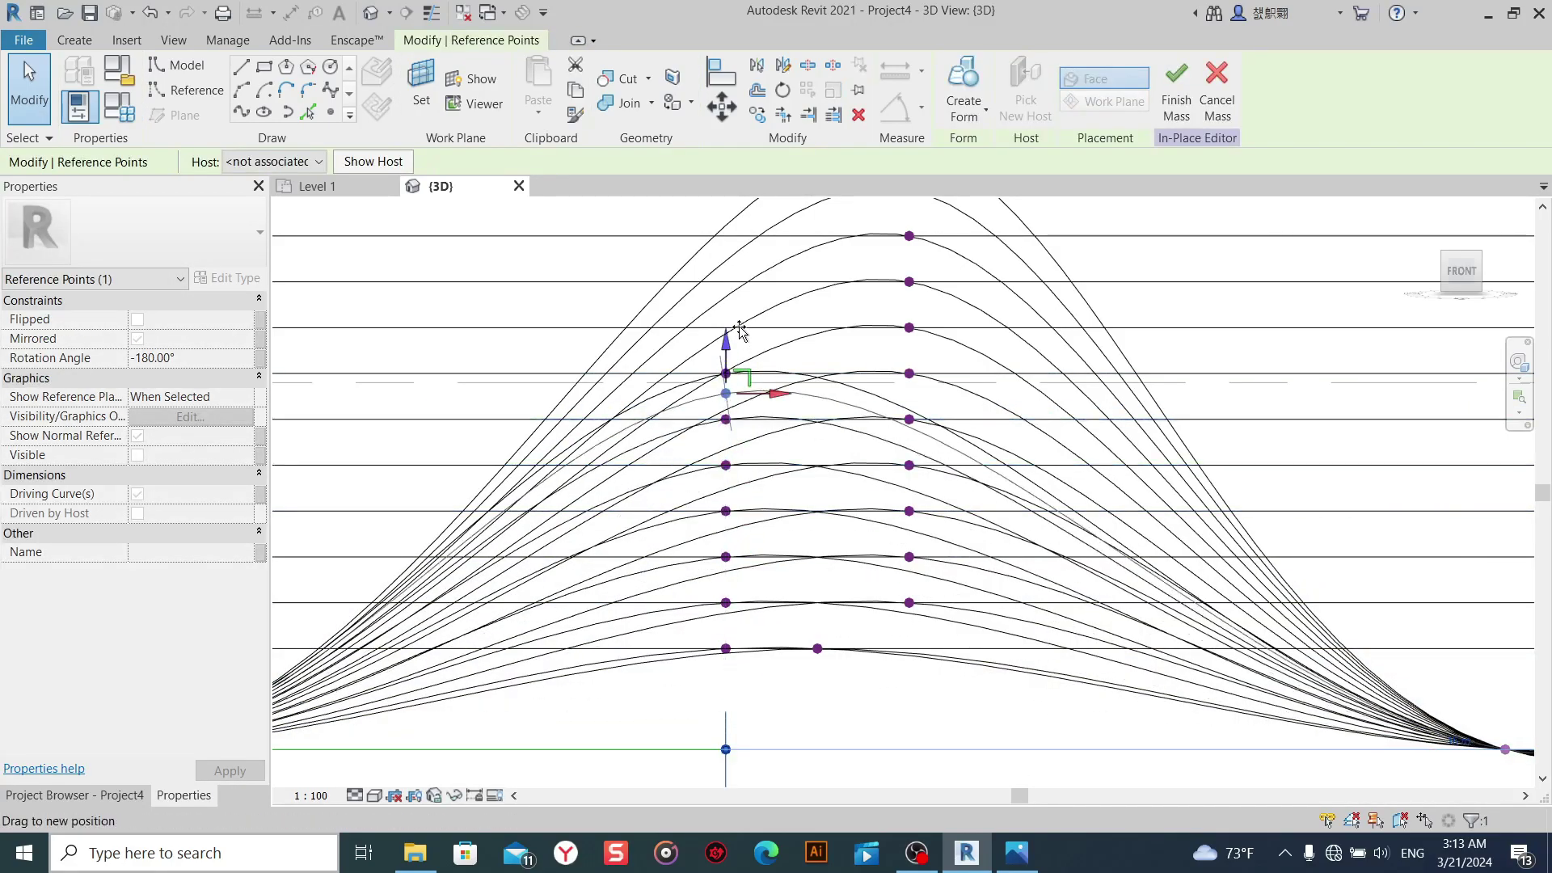
{"action": "key", "text": "Escape"}
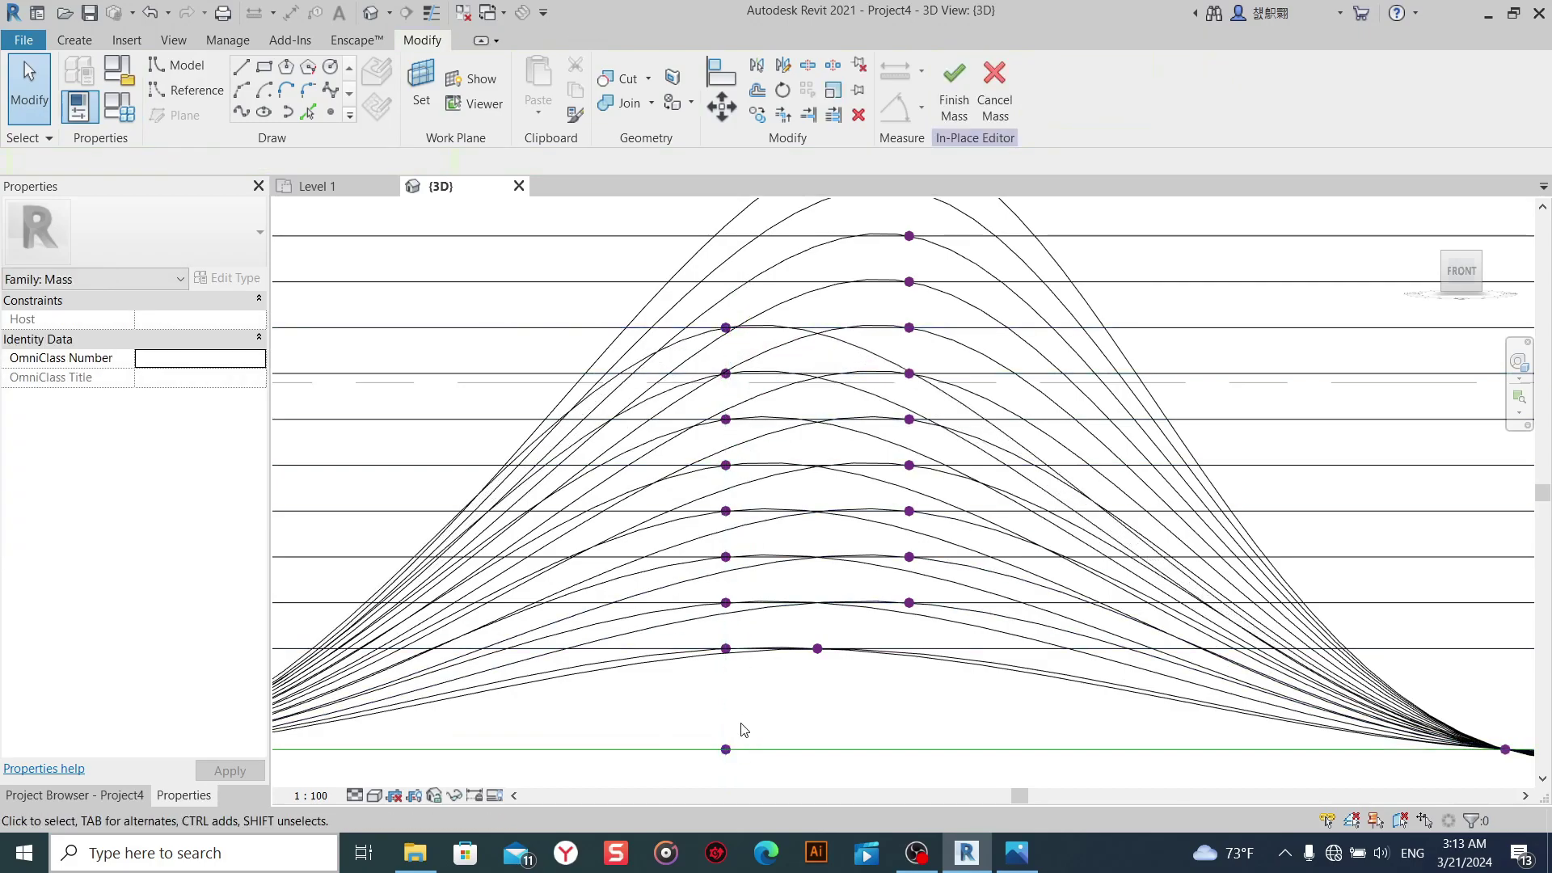
{"action": "left_click", "coordinate": [726, 749]}
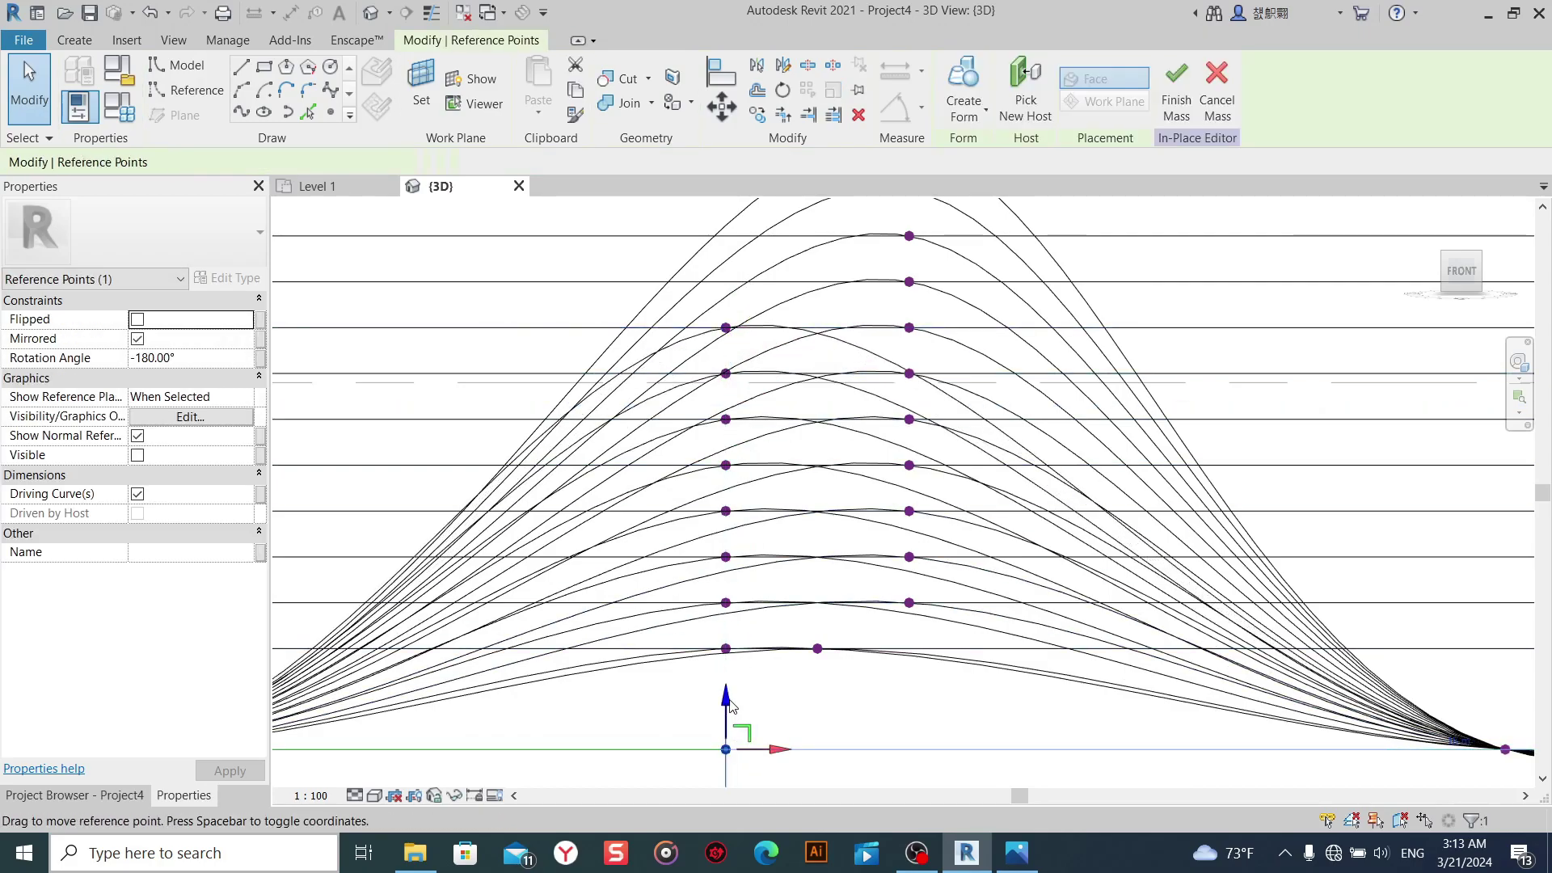
{"action": "left_click_drag", "start_coordinate": [726, 749], "coordinate": [726, 281]}
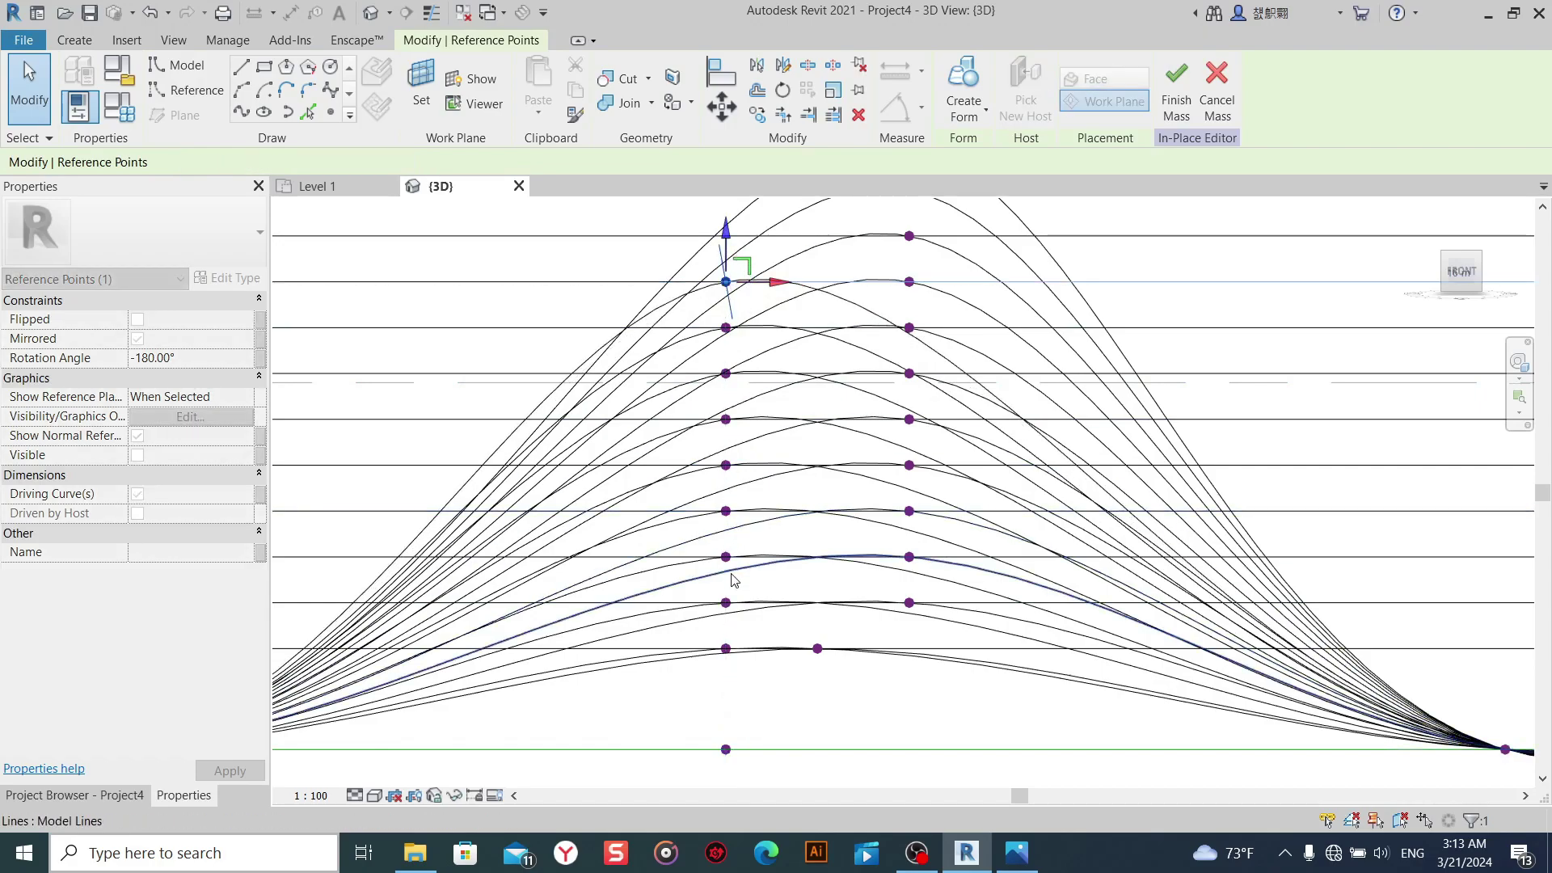
{"action": "mouse_move", "coordinate": [726, 751]}
{"action": "left_mouse_down"}
{"action": "mouse_move", "coordinate": [721, 196]}
{"action": "mouse_move", "coordinate": [726, 214]}
{"action": "left_mouse_up"}
Raise the left column's bottom reference point onto the next line, then the top line.
{"action": "scroll", "coordinate": [736, 295], "scroll_direction": "down", "scroll_amount": 2}
{"action": "middle_click_drag", "start_coordinate": [738, 388], "coordinate": [738, 501]}
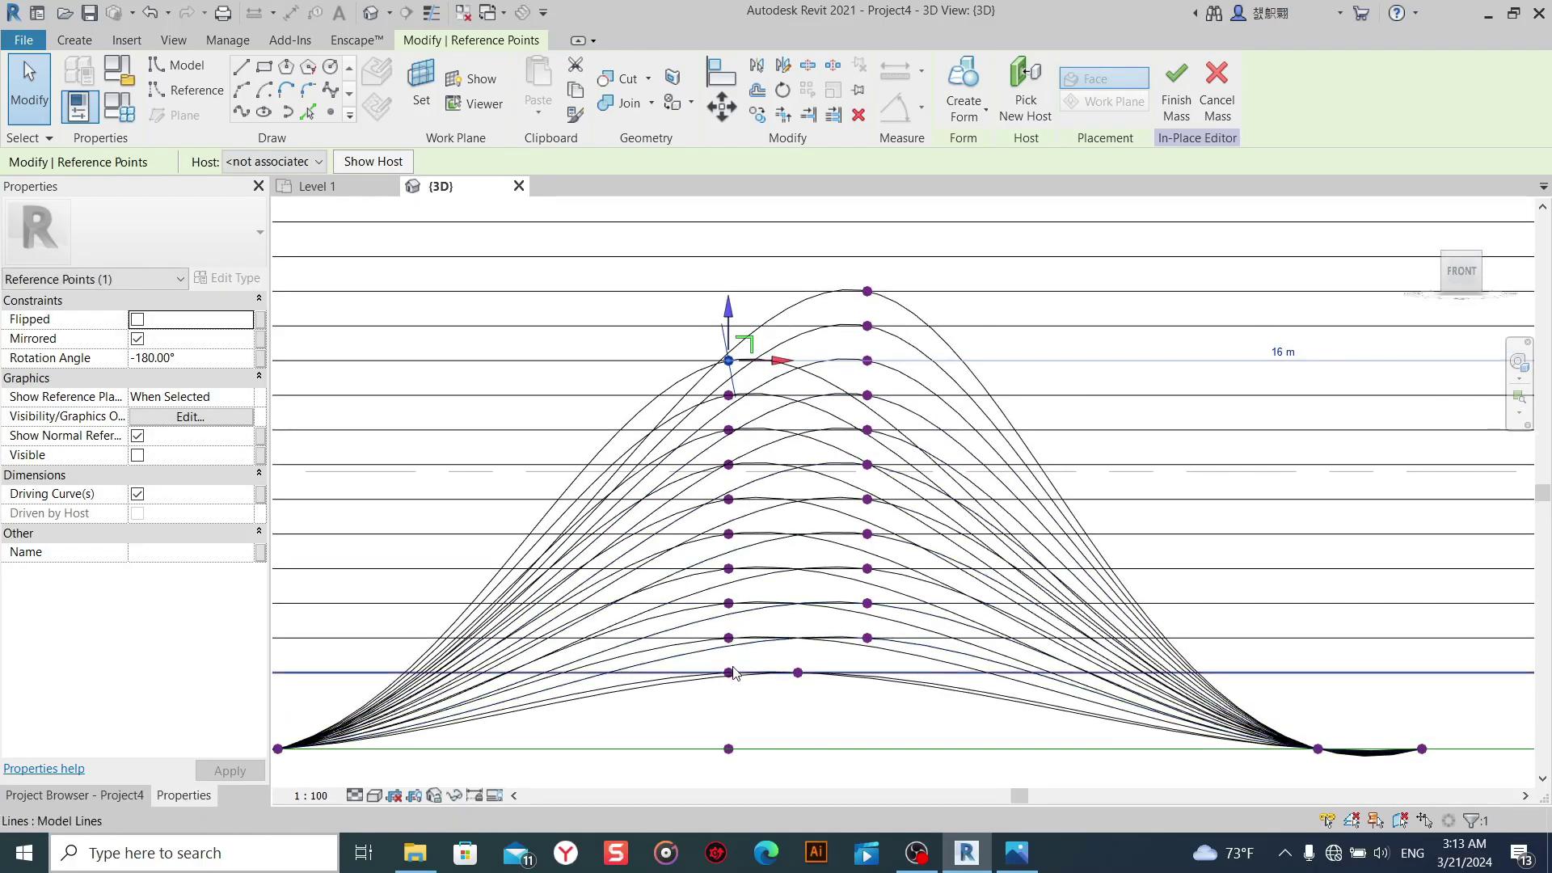
{"action": "scroll", "coordinate": [735, 662], "scroll_direction": "down", "scroll_amount": 1}
{"action": "scroll", "coordinate": [724, 688], "scroll_direction": "up", "scroll_amount": 1}
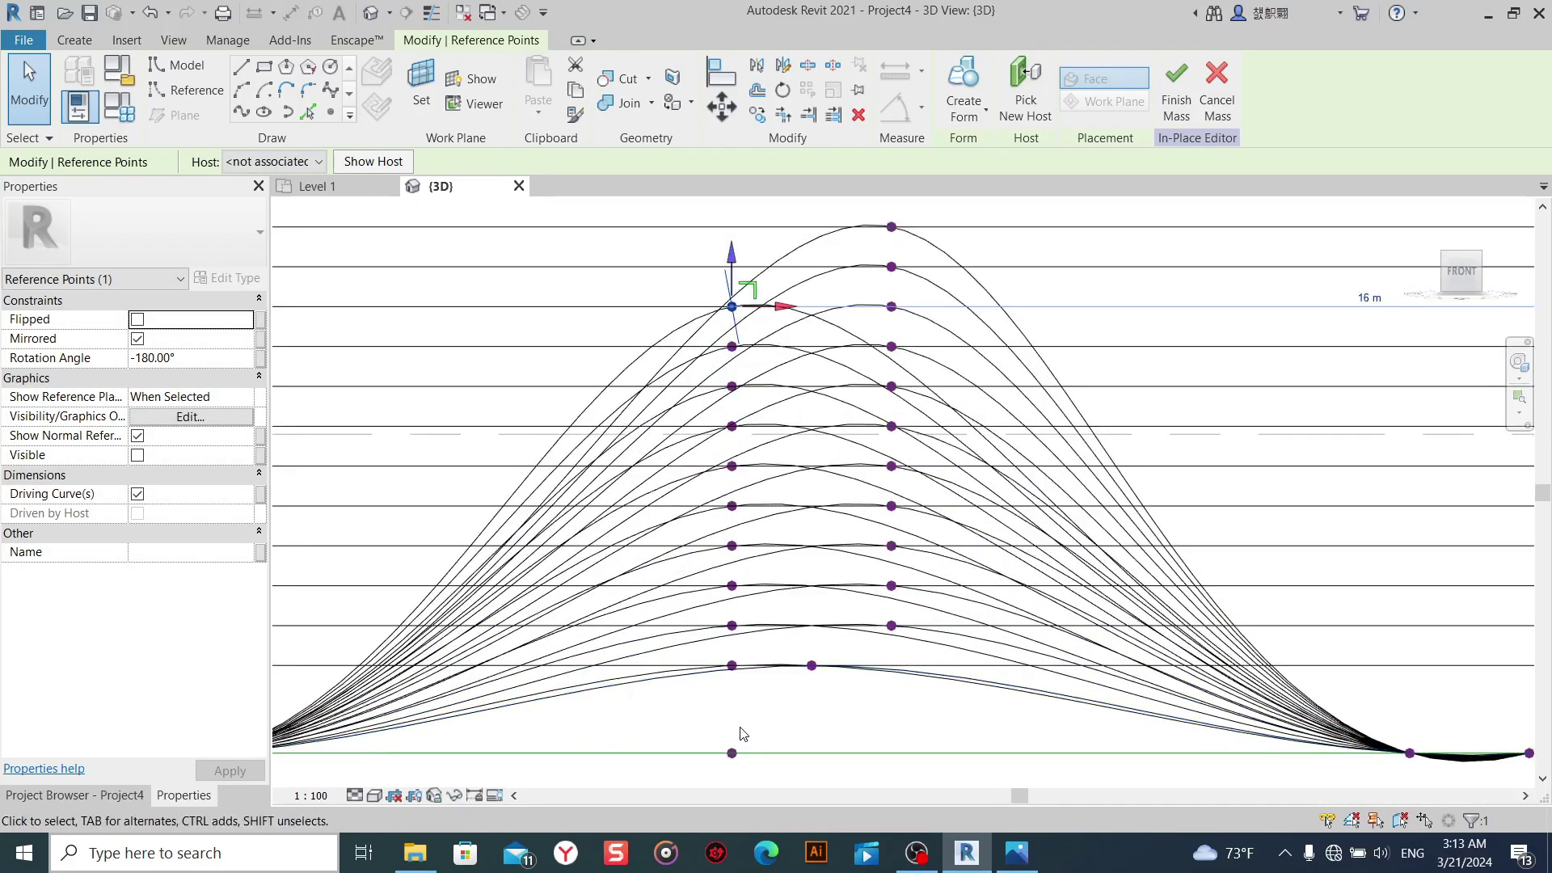
{"action": "key", "text": "Escape"}
{"action": "left_click", "coordinate": [732, 756]}
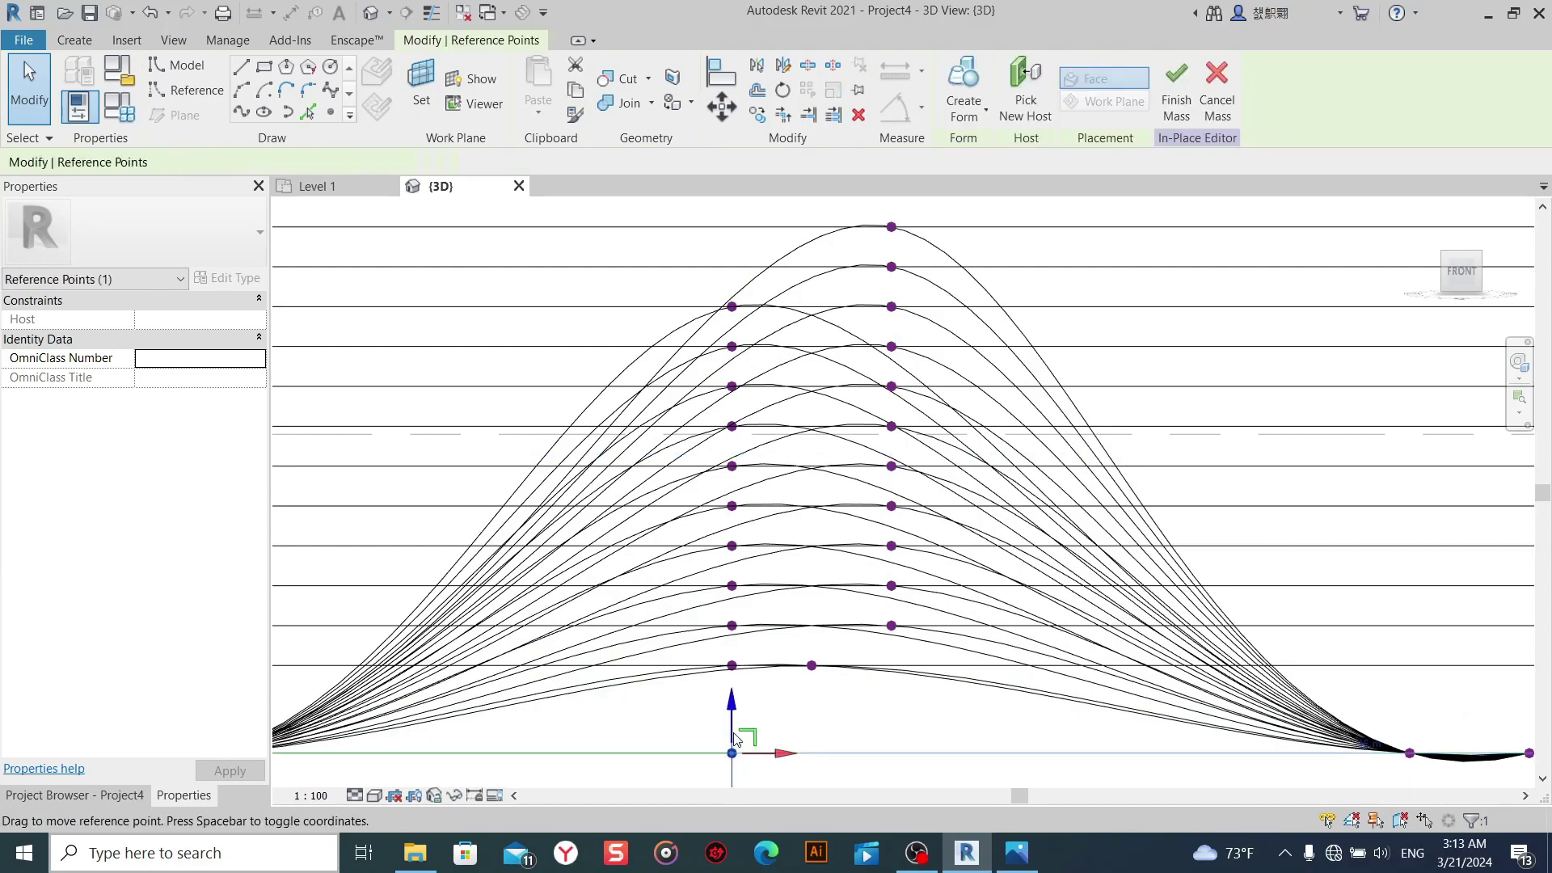
{"action": "left_click_drag", "start_coordinate": [732, 711], "coordinate": [730, 224]}
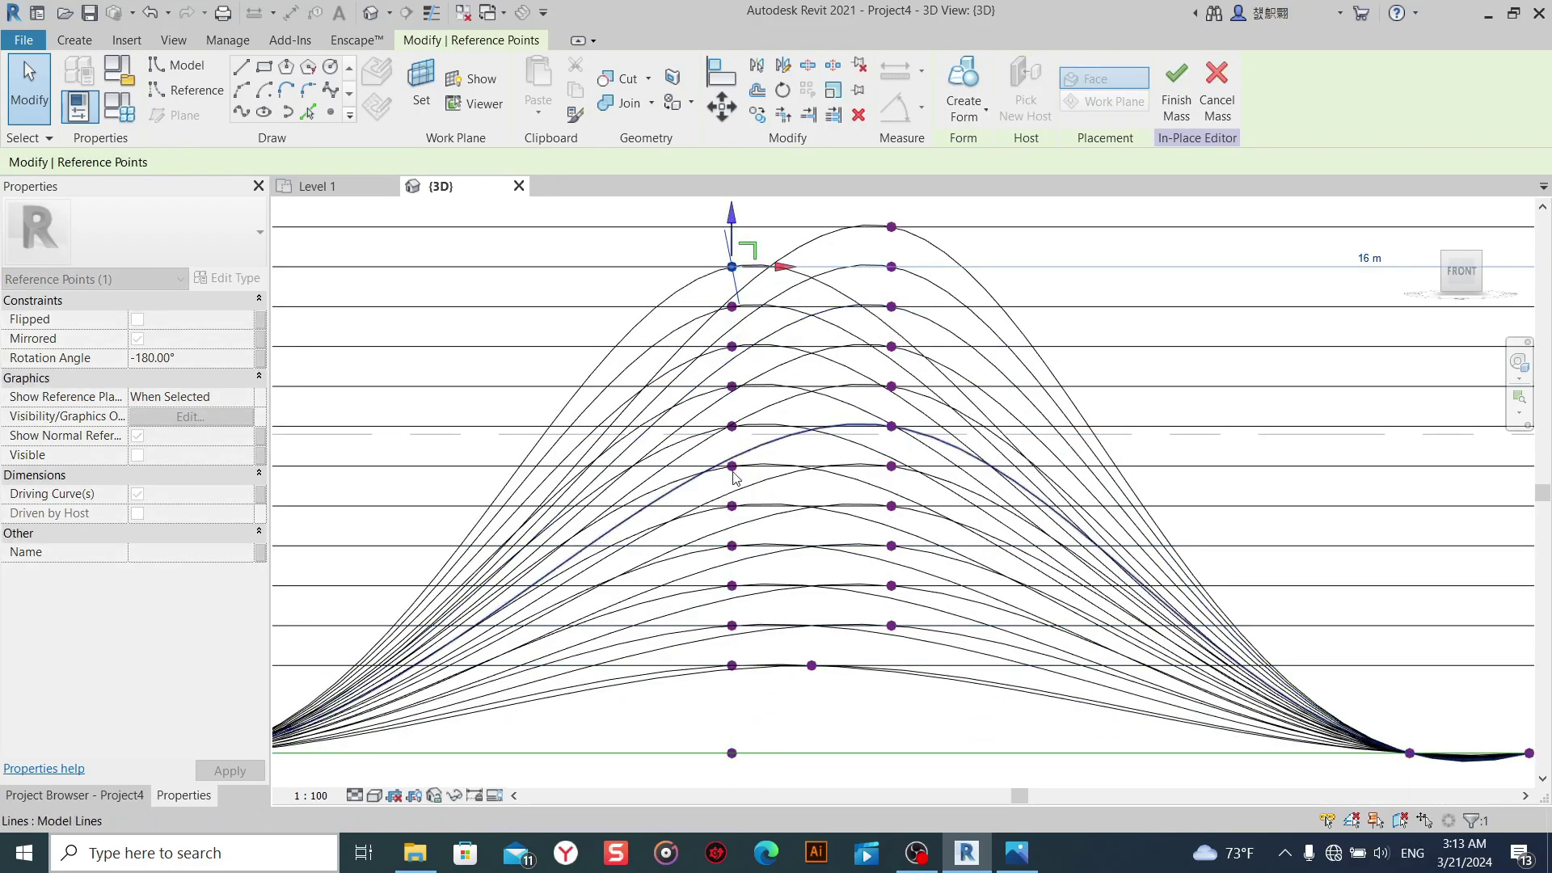
{"action": "key", "text": "Escape"}
{"action": "left_click", "coordinate": [732, 753]}
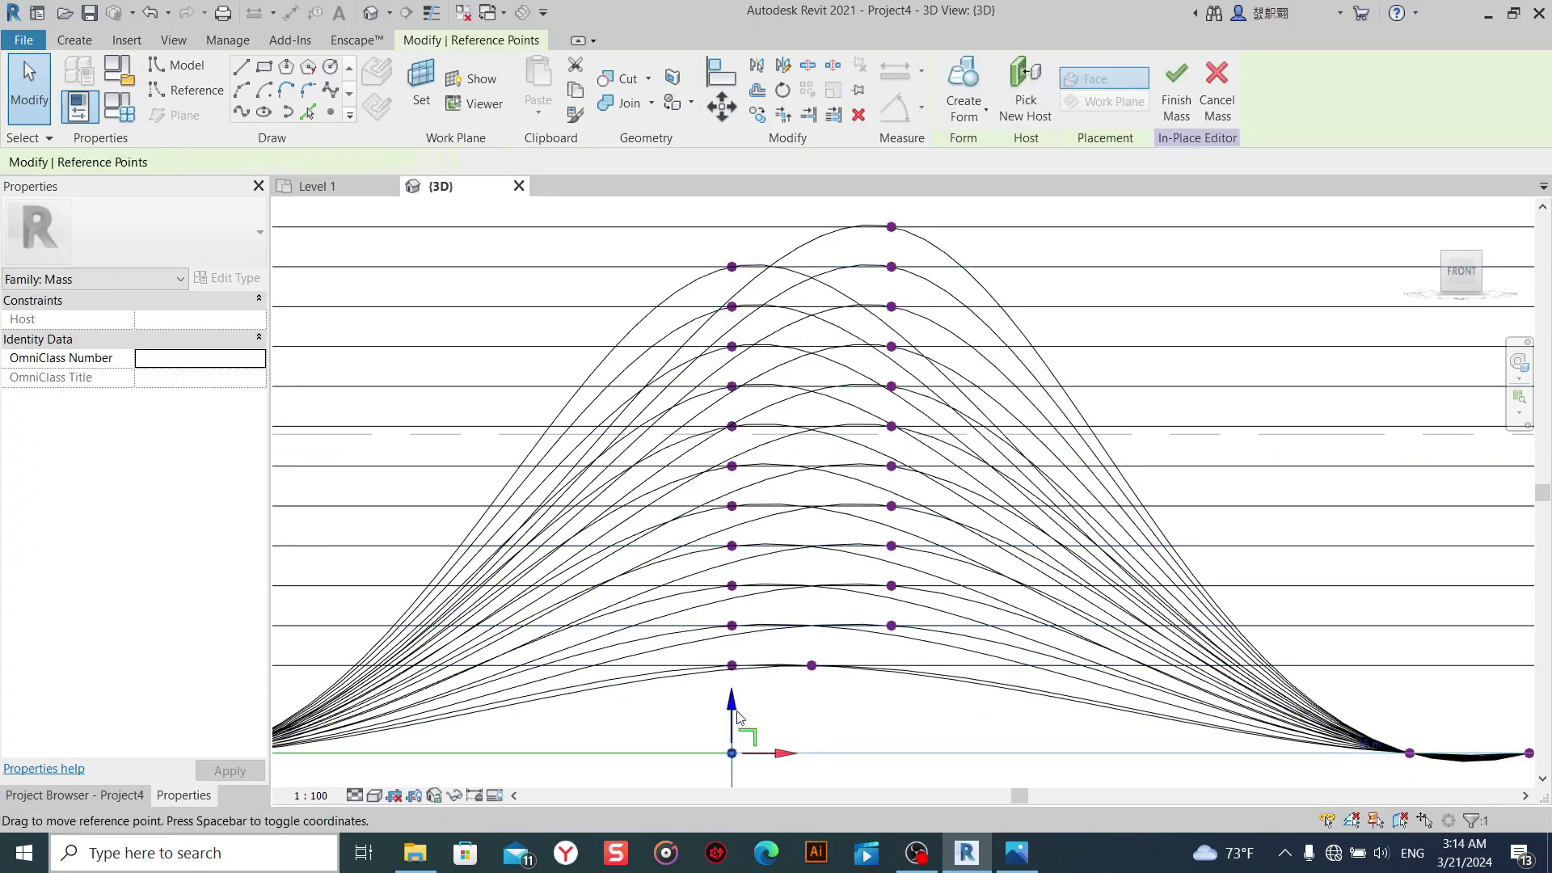
{"action": "left_click_drag", "start_coordinate": [731, 711], "coordinate": [687, 194]}
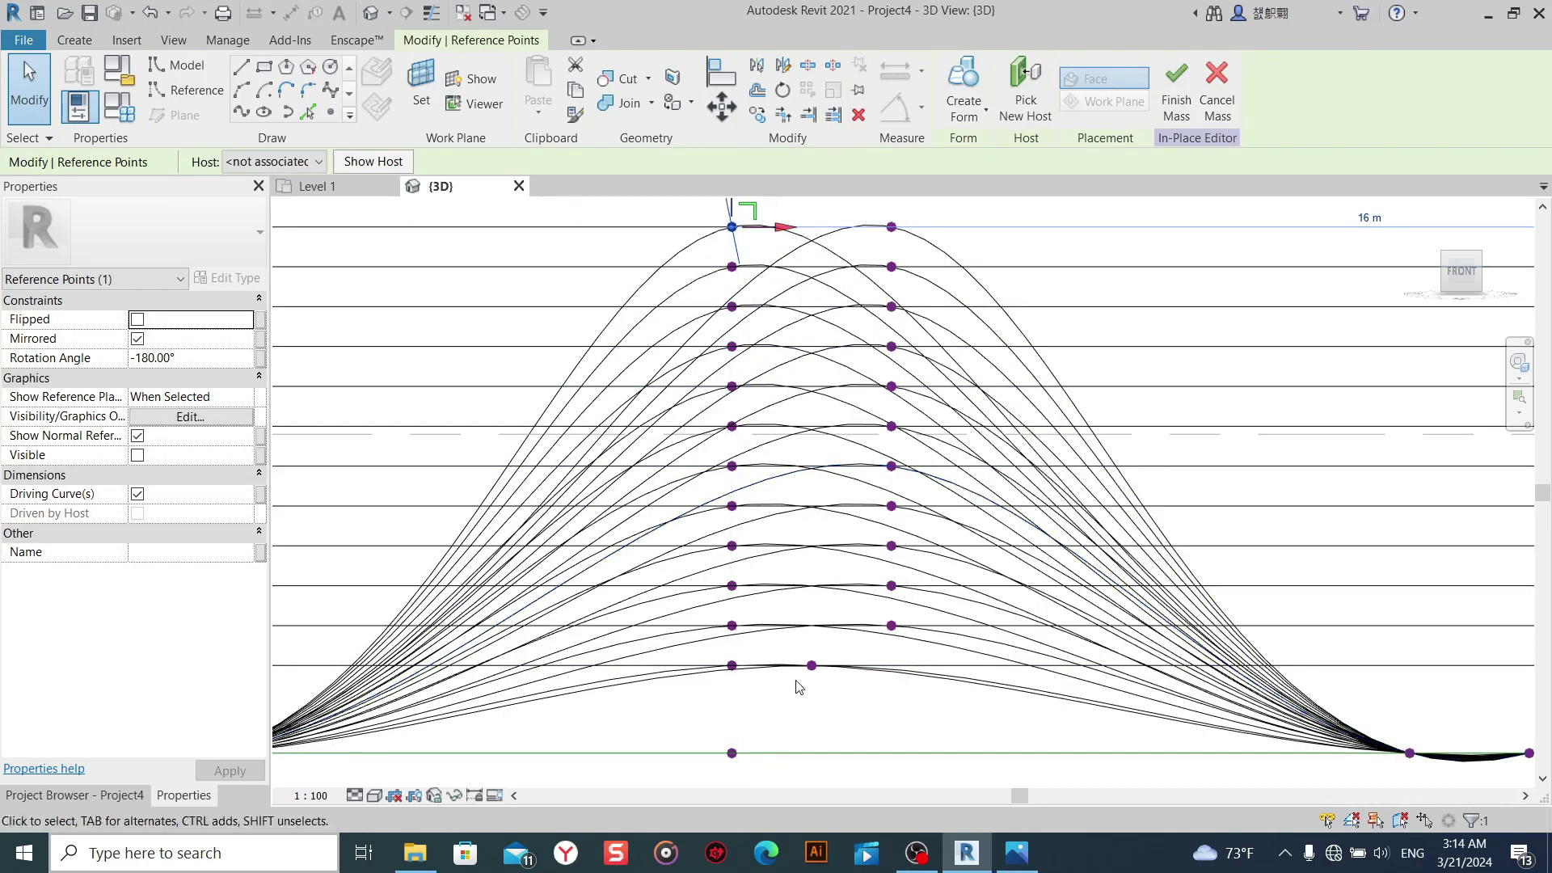
Lift several more bottom points up the column onto successive horizontal lines.
{"action": "key", "text": "Escape"}
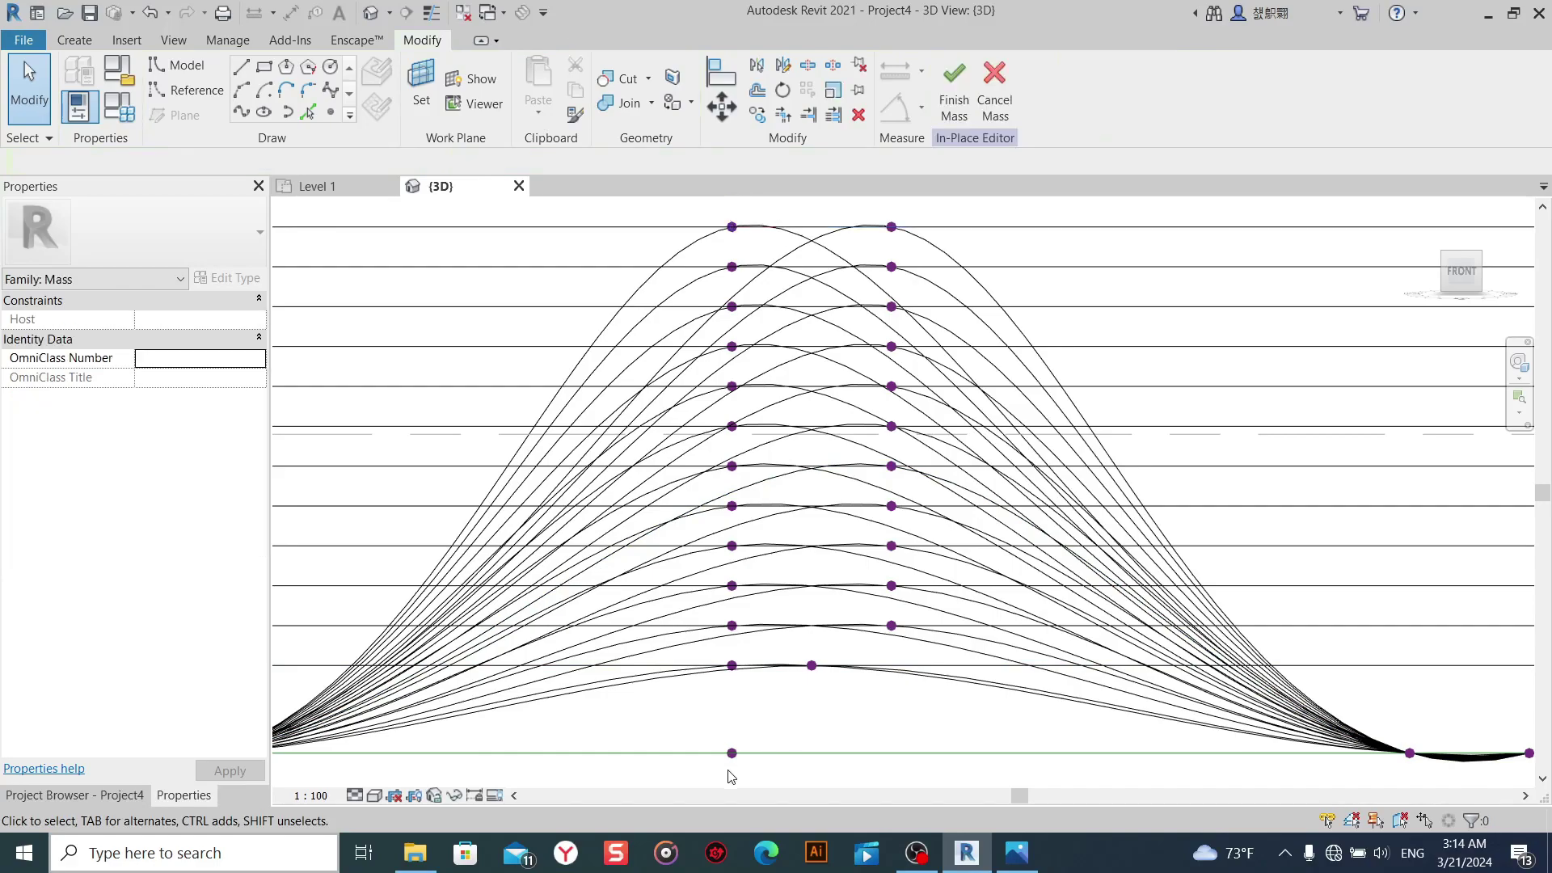
{"action": "left_click", "coordinate": [731, 753]}
{"action": "left_click_drag", "start_coordinate": [730, 710], "coordinate": [731, 198]}
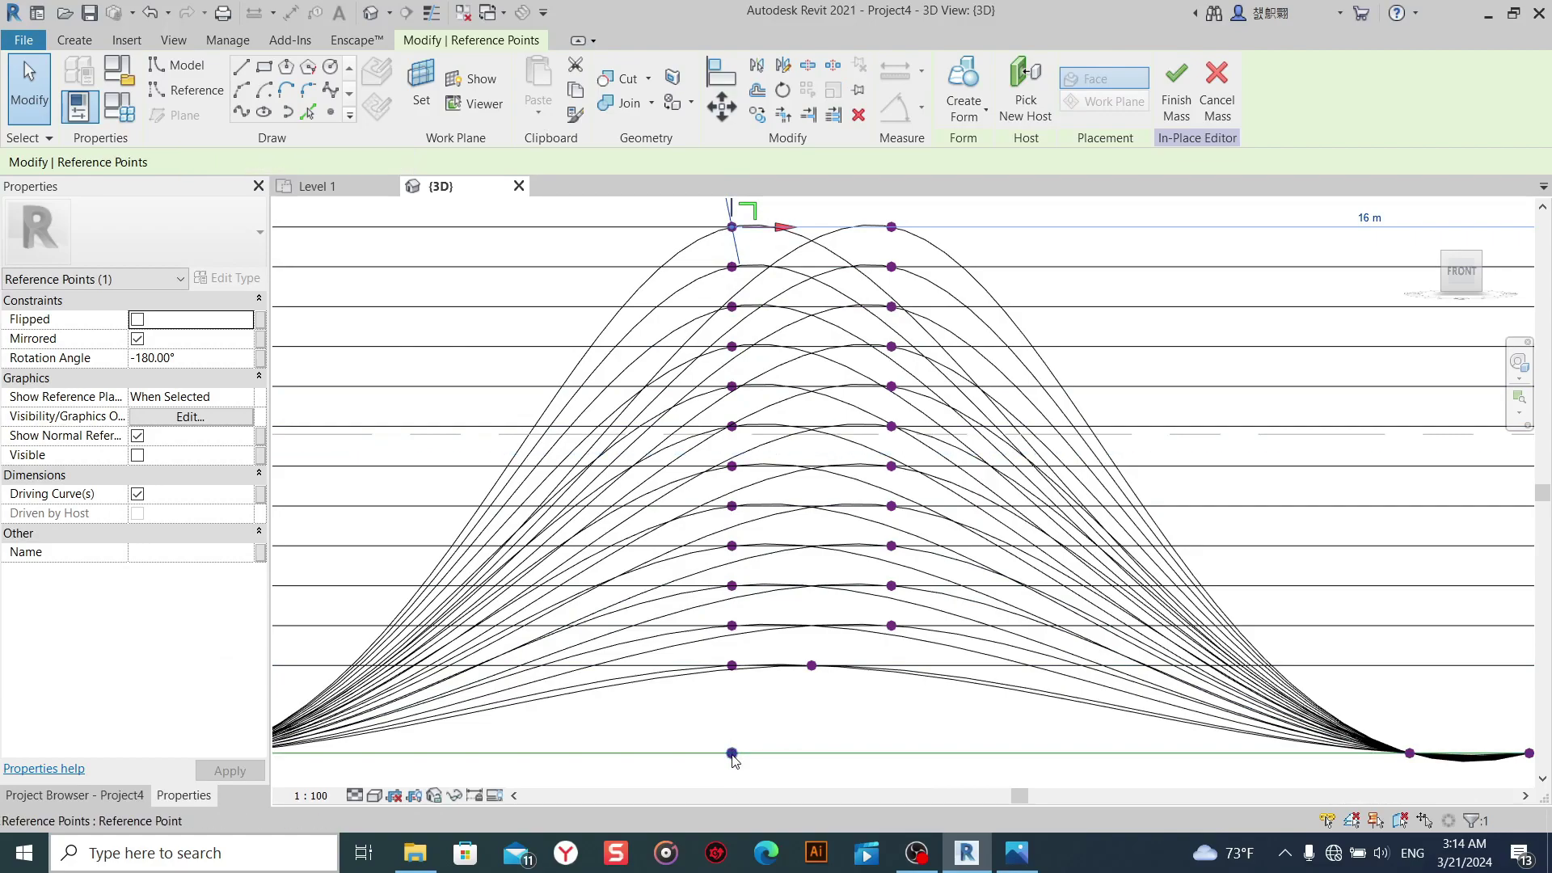
{"action": "left_click_drag", "start_coordinate": [732, 754], "coordinate": [731, 198]}
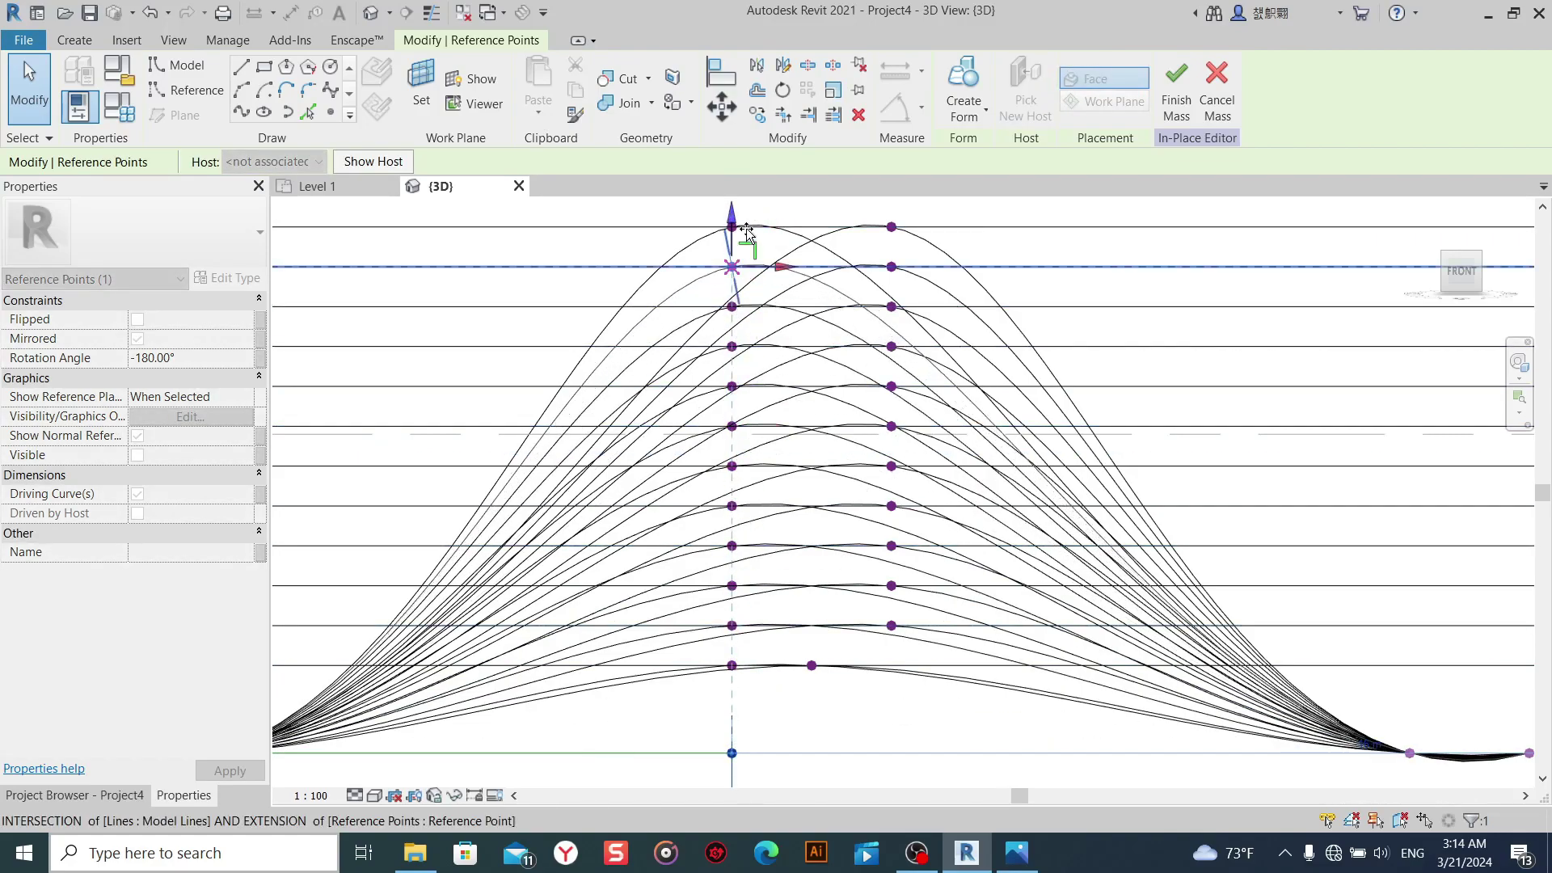
{"action": "left_click_drag", "start_coordinate": [732, 754], "coordinate": [755, 266]}
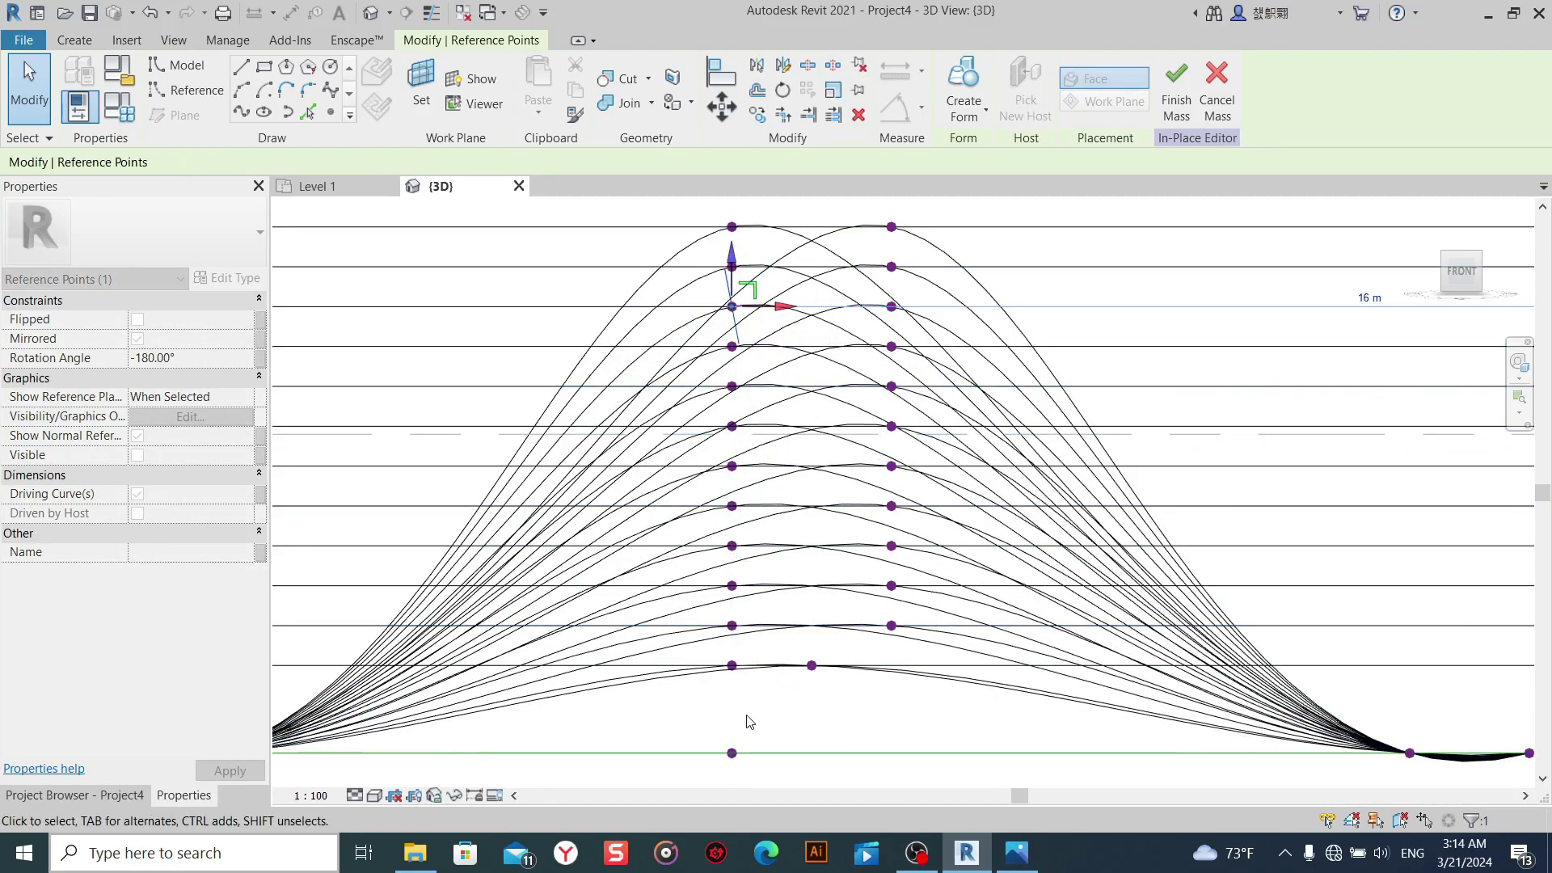
{"action": "left_click", "coordinate": [742, 719]}
{"action": "left_click", "coordinate": [733, 754]}
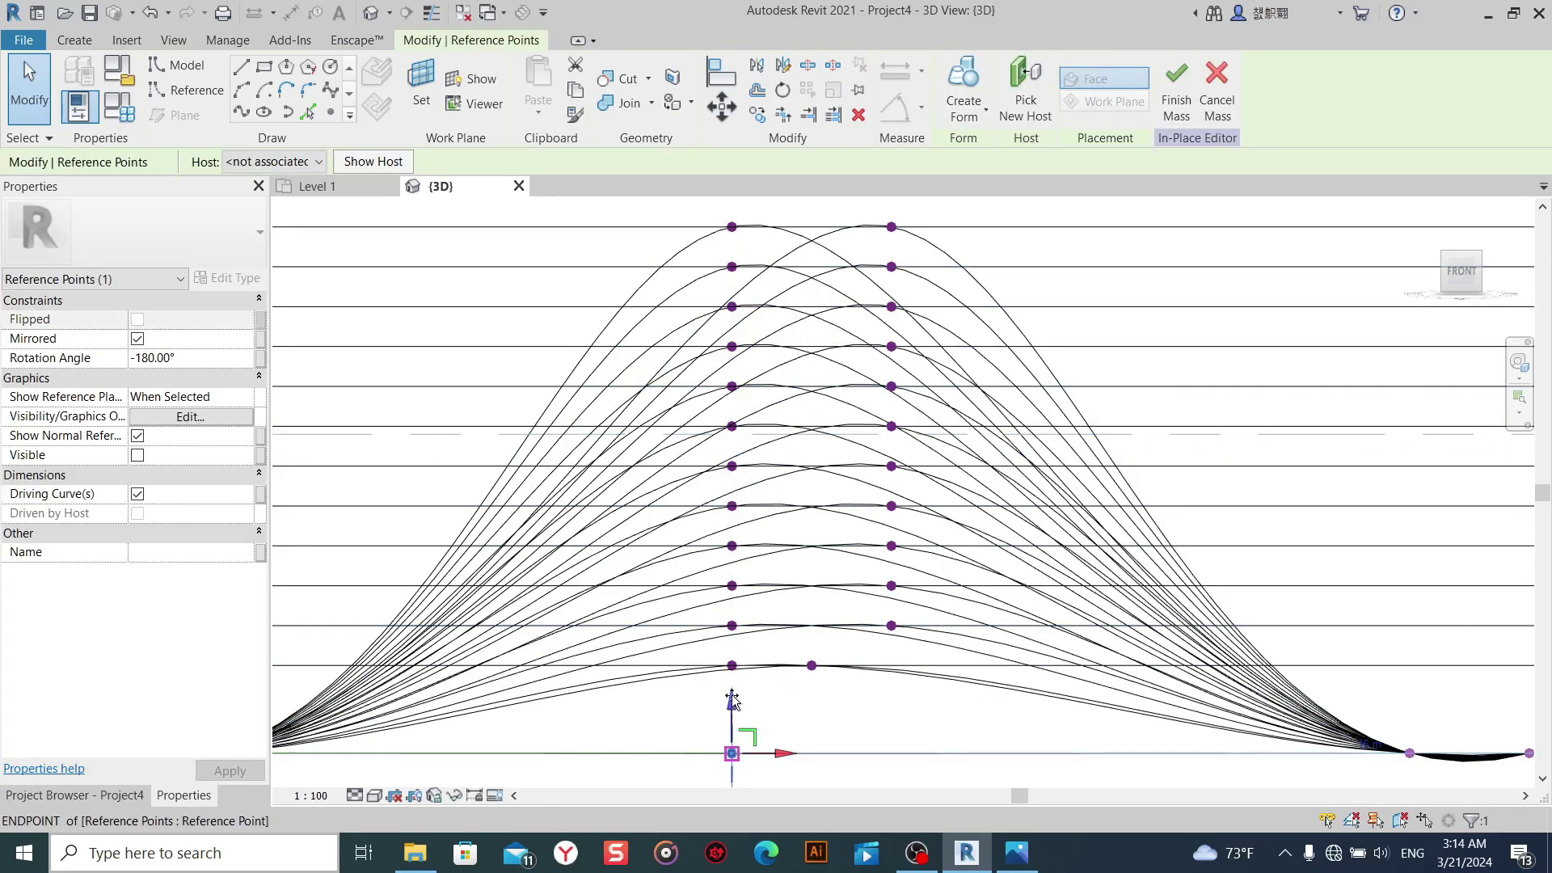
{"action": "mouse_move", "coordinate": [733, 754]}
{"action": "left_mouse_down"}
{"action": "mouse_move", "coordinate": [770, 311]}
{"action": "mouse_move", "coordinate": [756, 340]}
{"action": "left_mouse_up"}
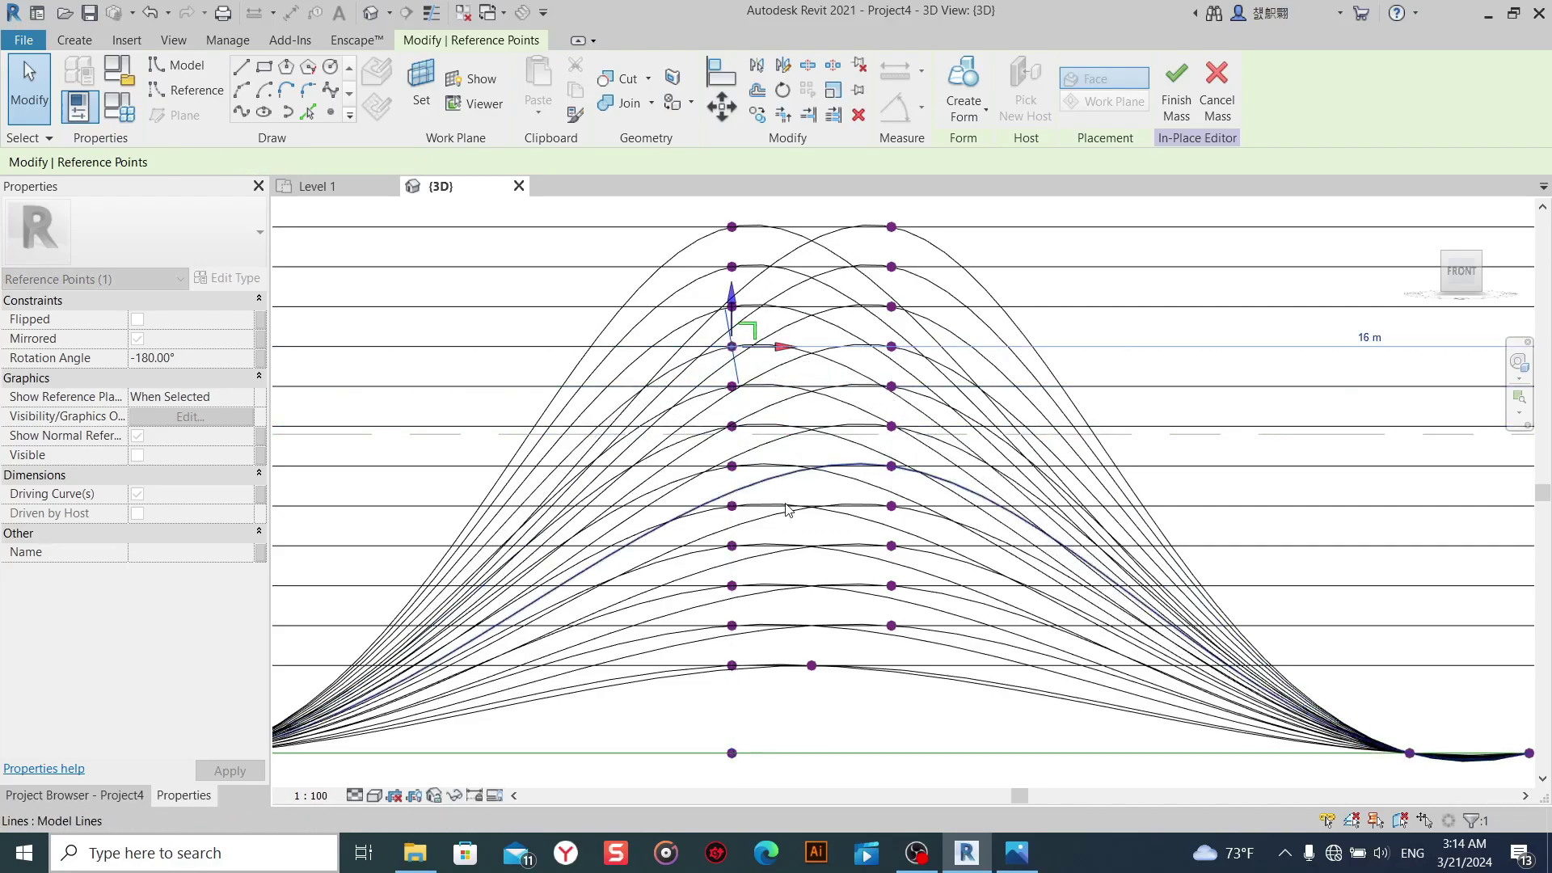
Raise the remaining bottom points onto lower lines, then orbit to a perspective view.
{"action": "left_click", "coordinate": [733, 754]}
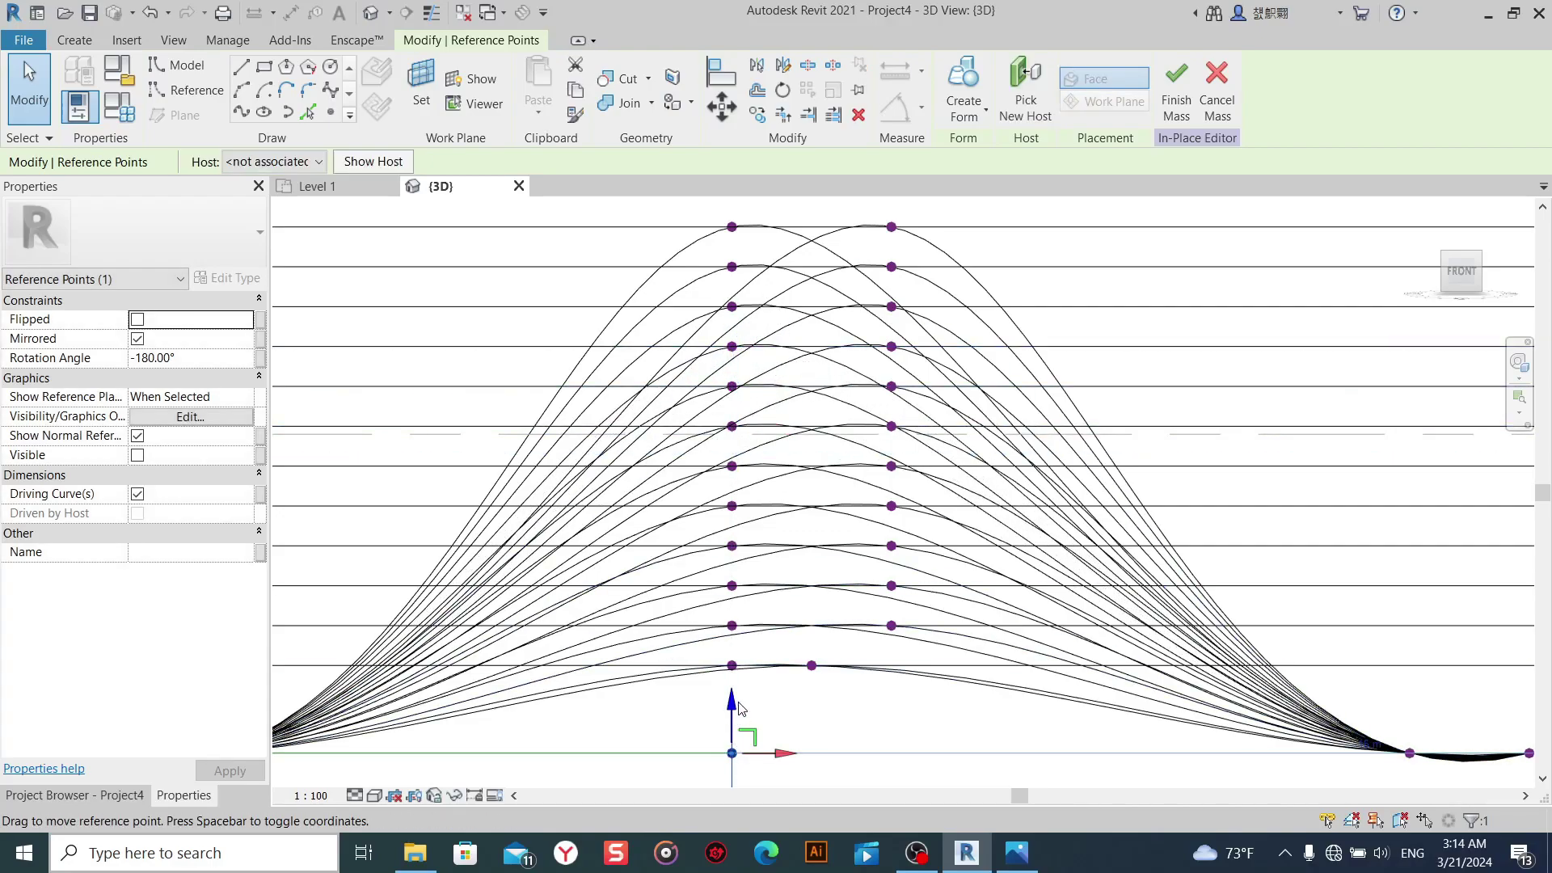
{"action": "left_click_drag", "start_coordinate": [736, 707], "coordinate": [734, 340]}
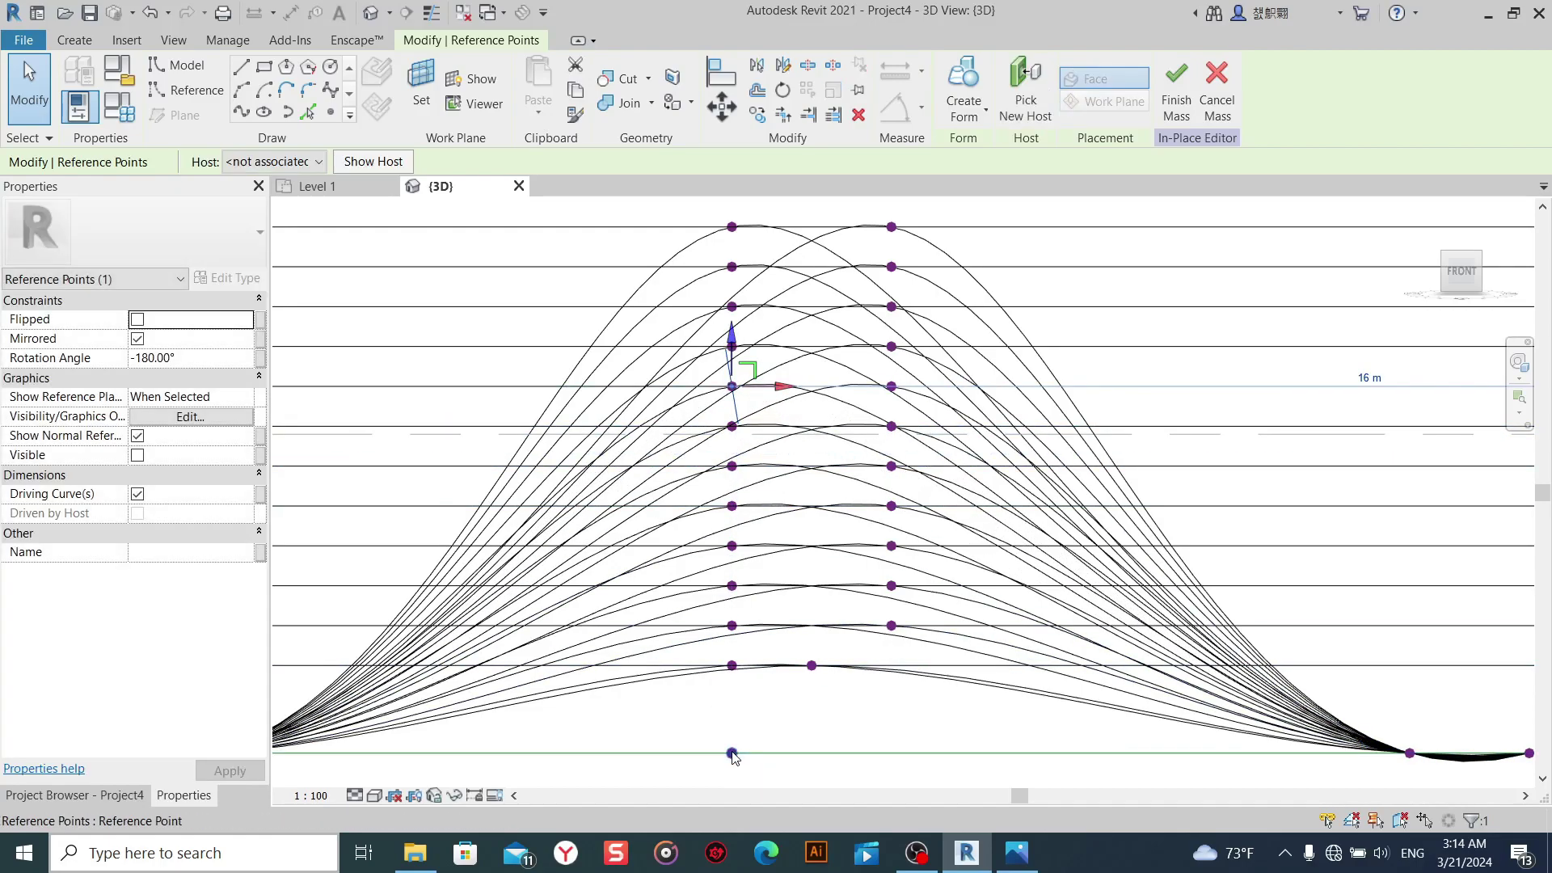
{"action": "left_click", "coordinate": [731, 753]}
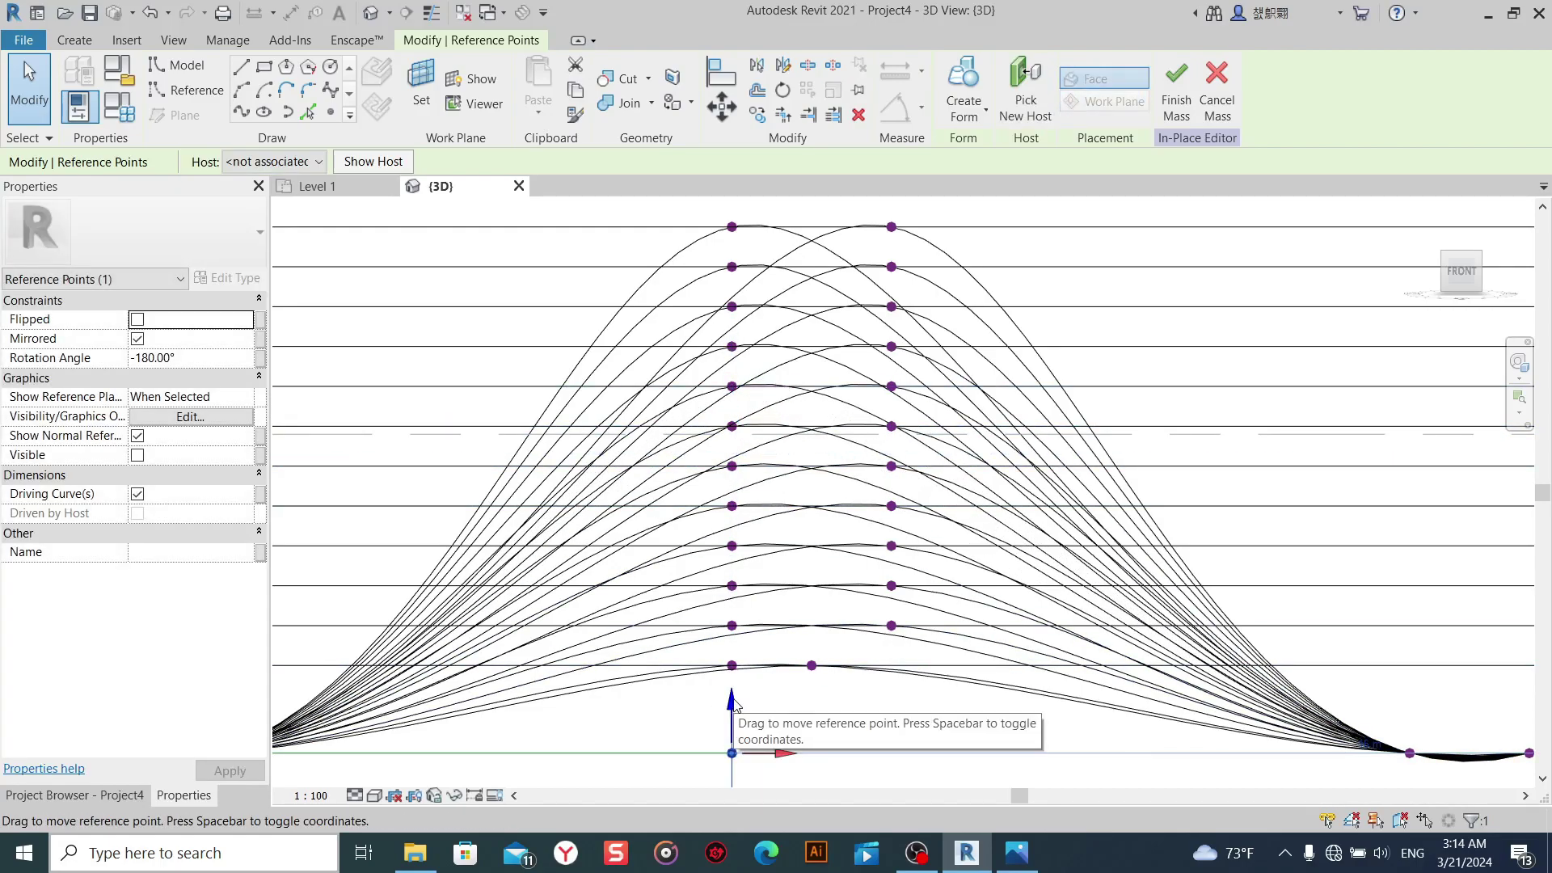
{"action": "left_click_drag", "start_coordinate": [734, 706], "coordinate": [754, 375]}
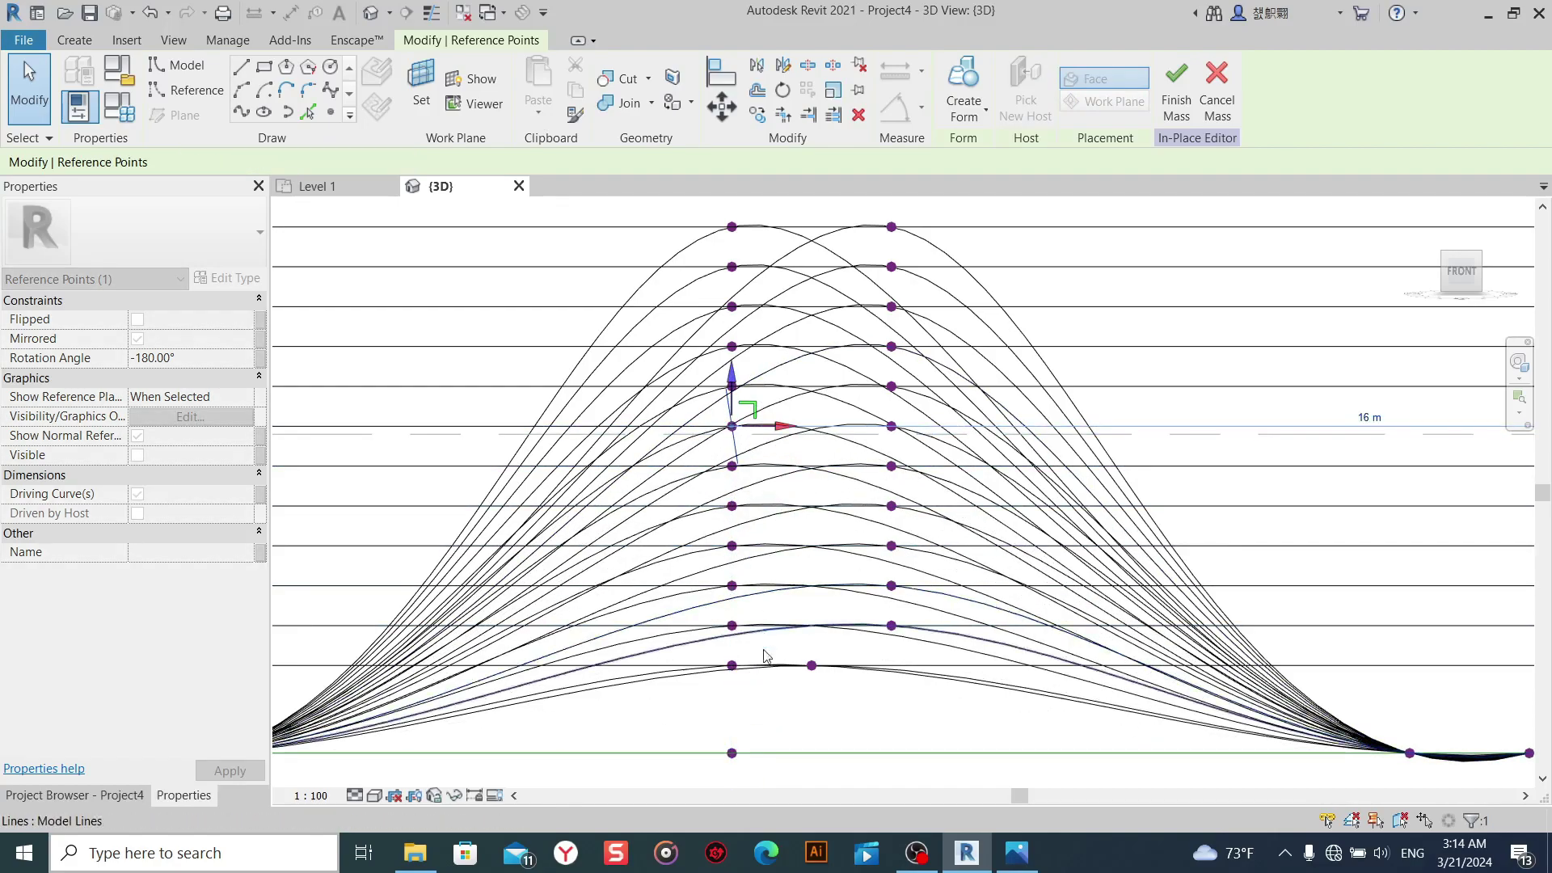
{"action": "left_click", "coordinate": [733, 754]}
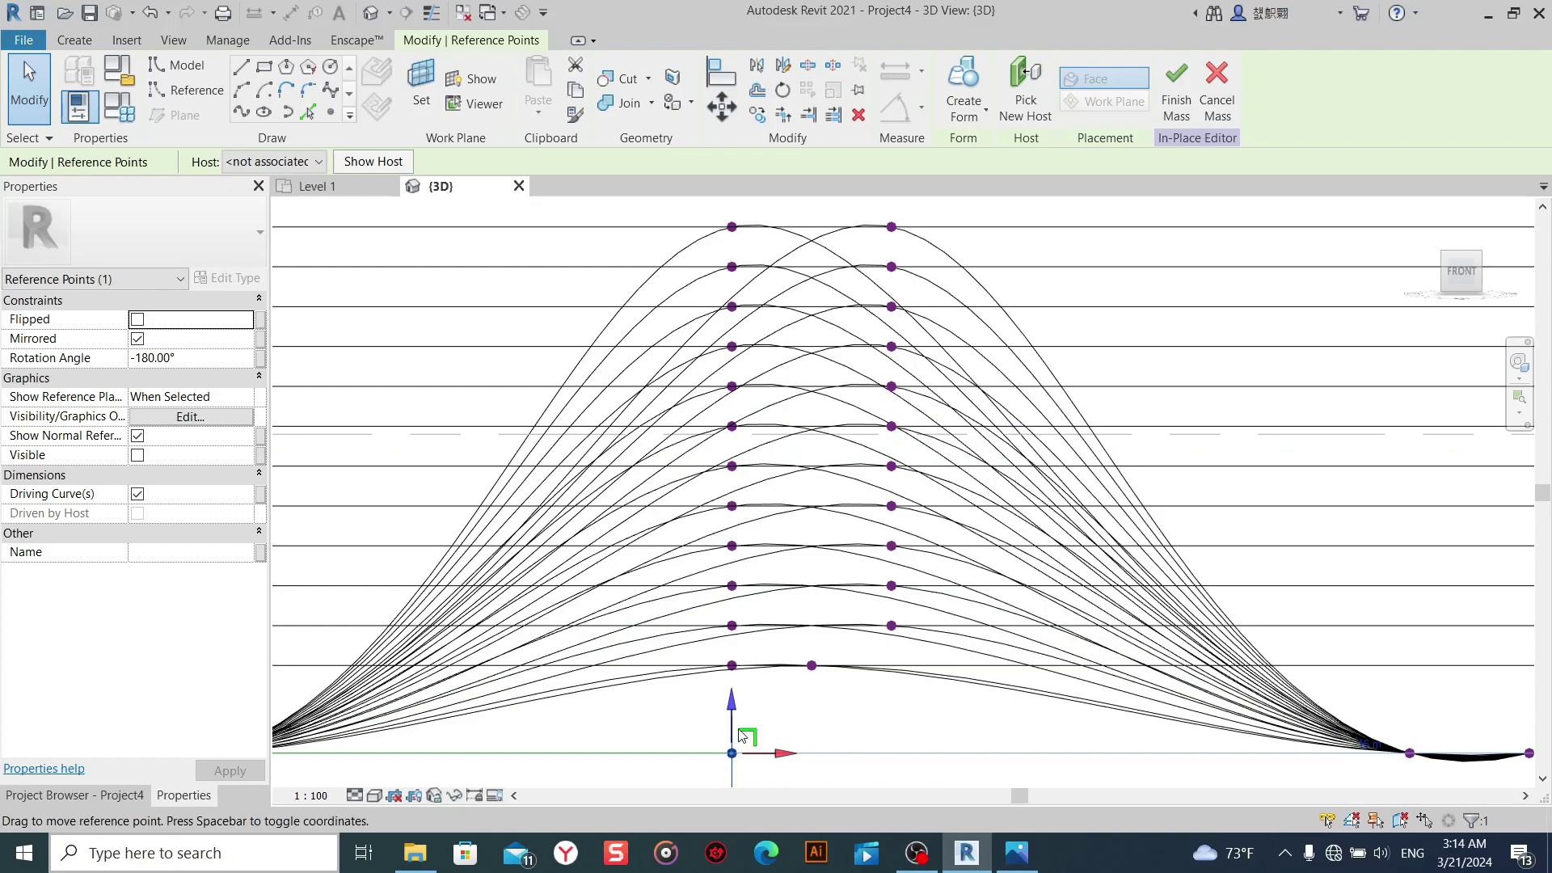
{"action": "mouse_move", "coordinate": [740, 719]}
{"action": "left_mouse_down"}
{"action": "mouse_move", "coordinate": [735, 422]}
{"action": "mouse_move", "coordinate": [735, 753]}
{"action": "left_mouse_up"}
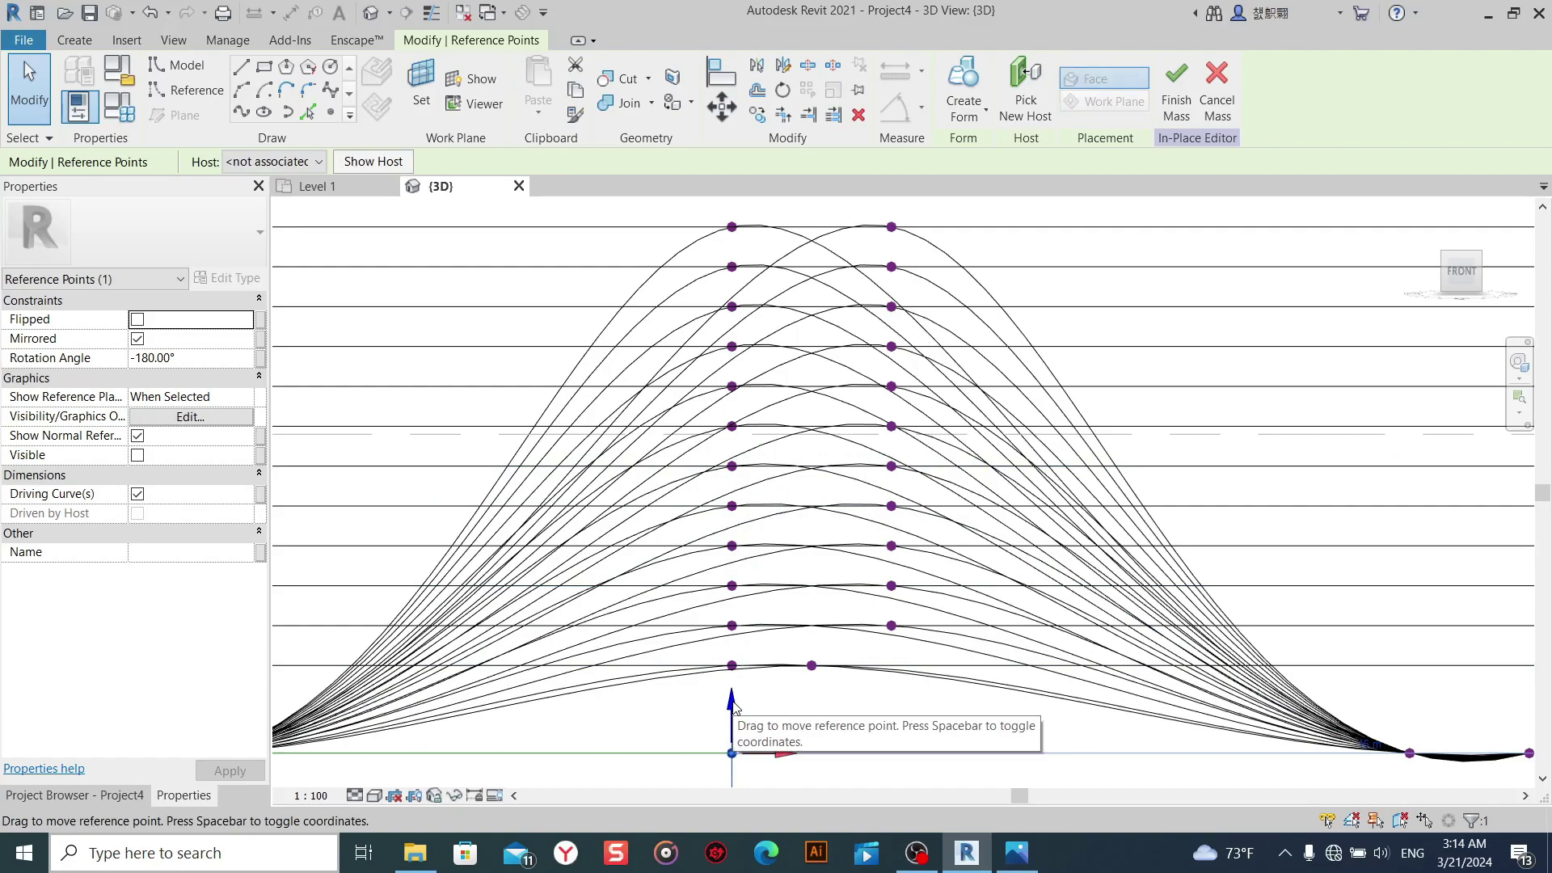
{"action": "left_click_drag", "start_coordinate": [732, 705], "coordinate": [734, 465]}
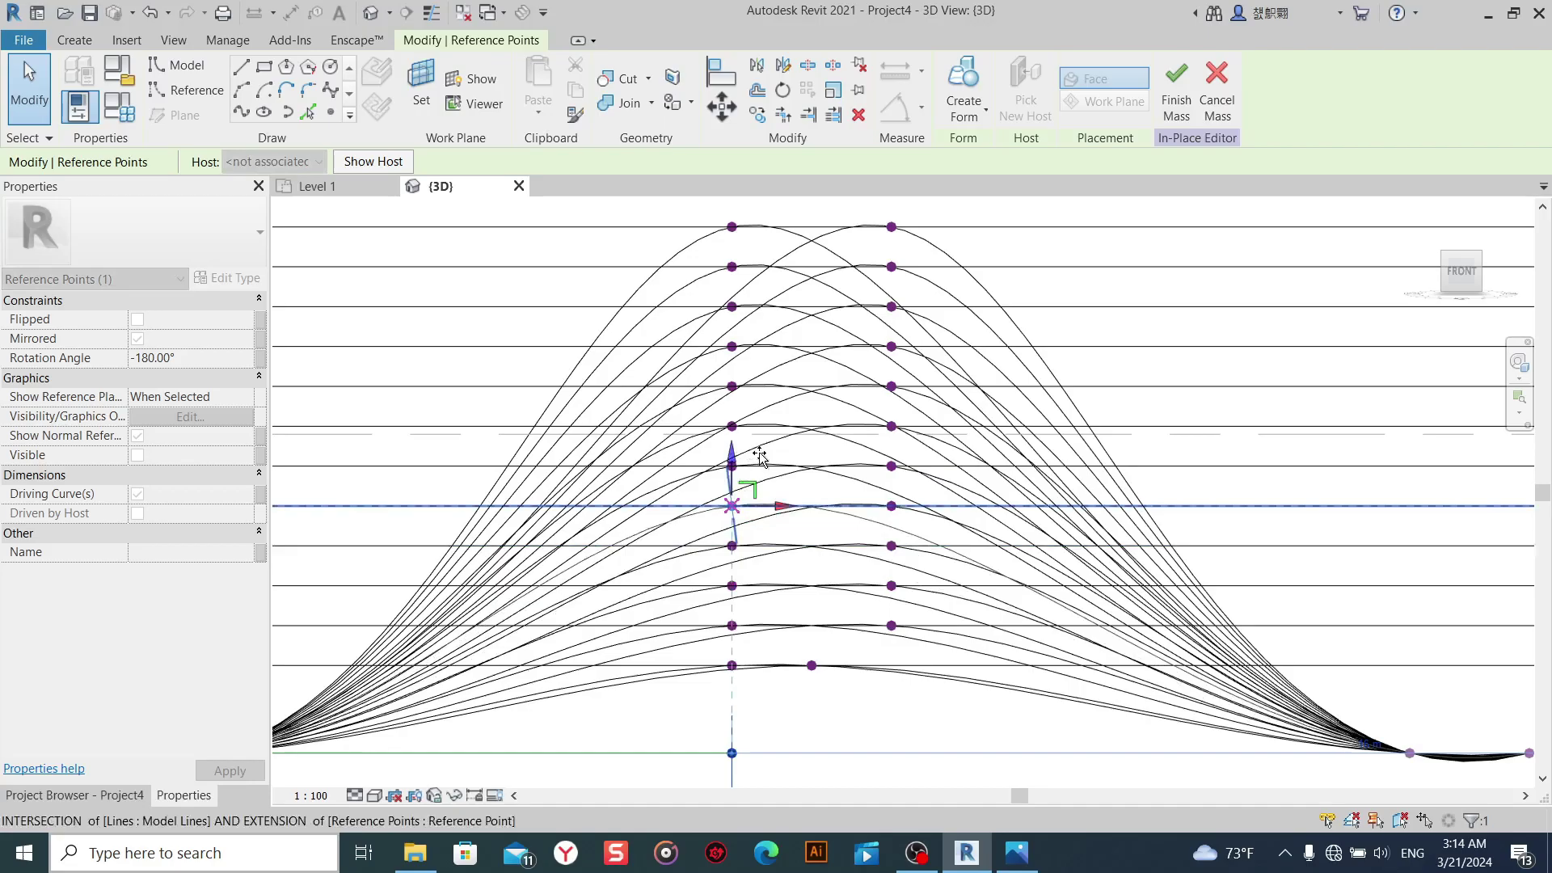
{"action": "scroll", "coordinate": [740, 693], "scroll_direction": "down", "scroll_amount": 2}
{"action": "mouse_move", "coordinate": [739, 693]}
{"action": "middle_mouse_down", "text": "shift"}
{"action": "mouse_move", "coordinate": [980, 699]}
{"action": "mouse_move", "coordinate": [792, 656]}
{"action": "mouse_move", "coordinate": [756, 583]}
{"action": "mouse_move", "coordinate": [942, 689]}
{"action": "mouse_move", "coordinate": [918, 735]}
{"action": "mouse_move", "coordinate": [739, 644]}
{"action": "mouse_move", "coordinate": [1006, 517]}
{"action": "mouse_move", "coordinate": [987, 590]}
{"action": "mouse_move", "coordinate": [886, 521]}
{"action": "mouse_move", "coordinate": [674, 553]}
{"action": "mouse_move", "coordinate": [706, 627]}
{"action": "mouse_move", "coordinate": [842, 599]}
{"action": "mouse_move", "coordinate": [894, 687]}
{"action": "mouse_move", "coordinate": [986, 693]}
{"action": "mouse_move", "coordinate": [969, 669]}
{"action": "middle_mouse_up", "text": "shift"}
{"action": "left_click", "coordinate": [986, 693]}
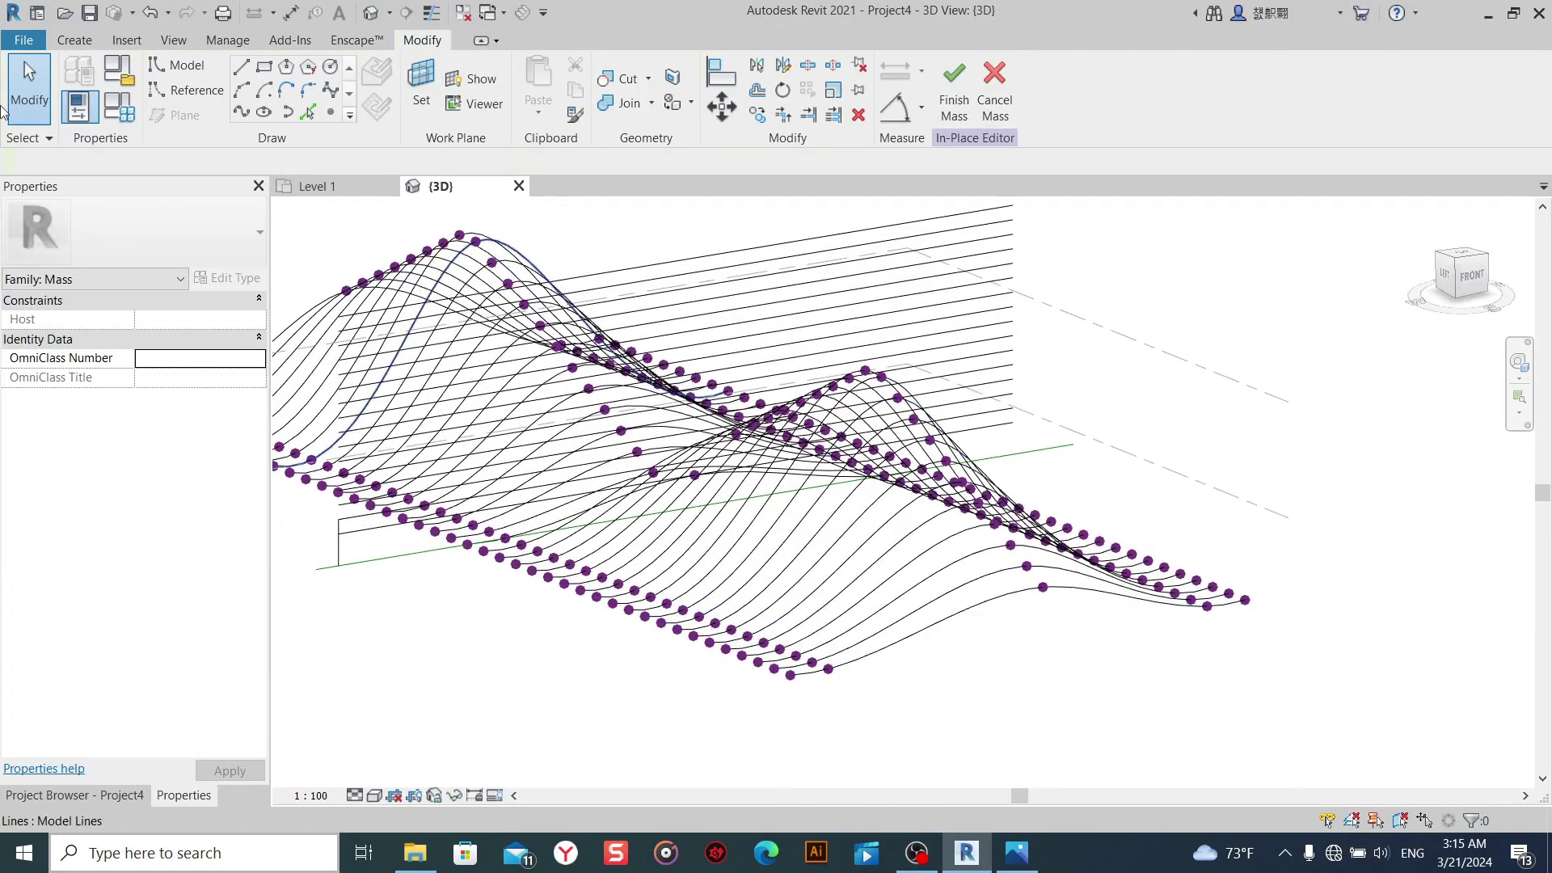
Create a new family from the English Metric Generic Model Adaptive.rft template.
{"action": "left_click", "coordinate": [24, 39]}
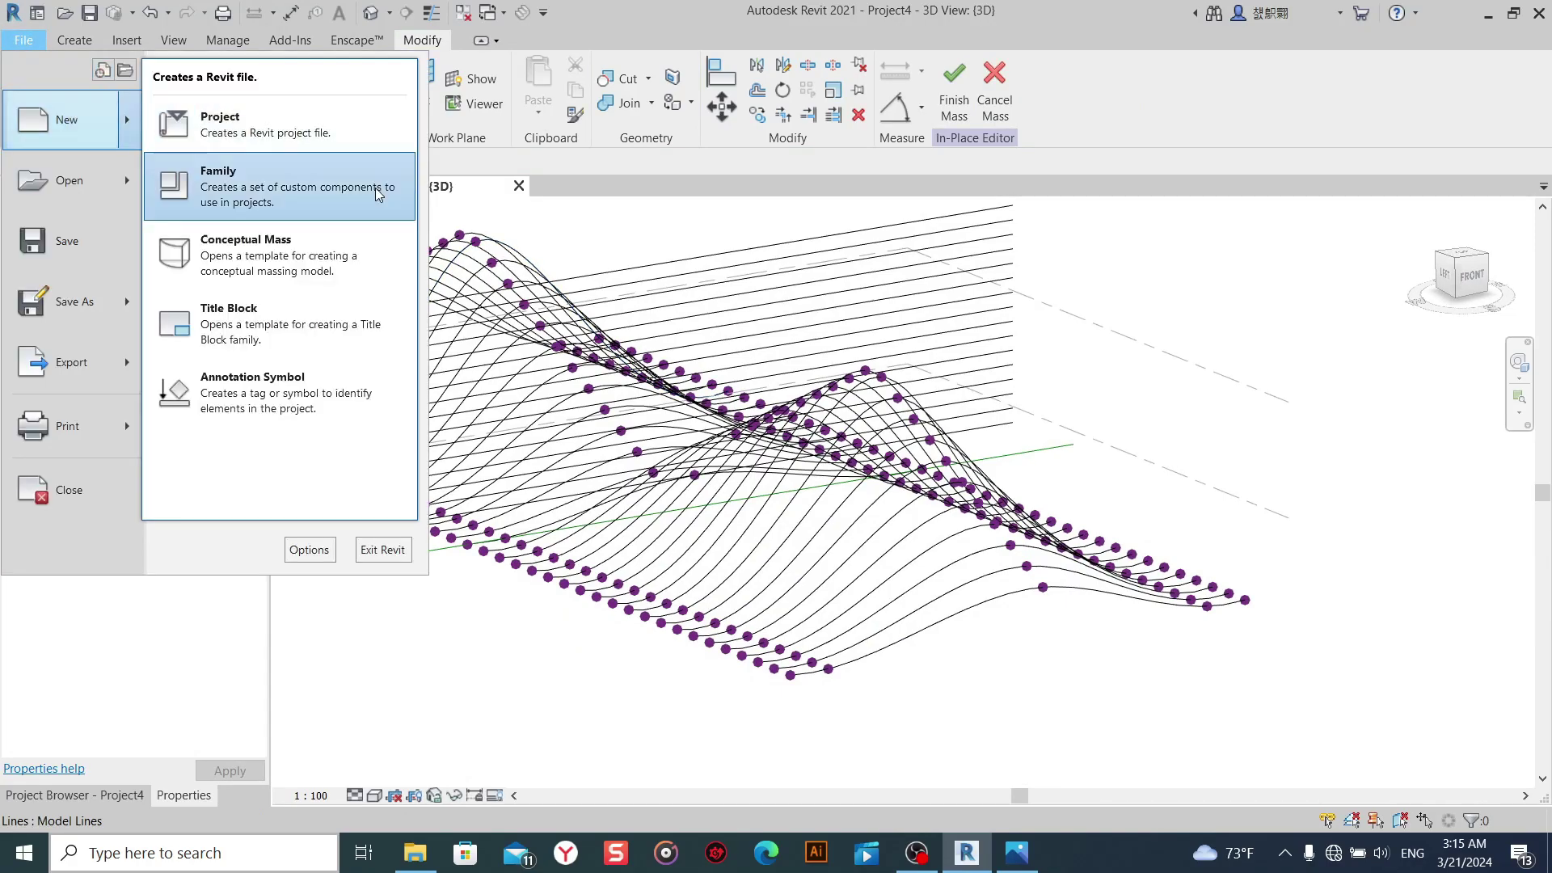
{"action": "left_click", "coordinate": [434, 247]}
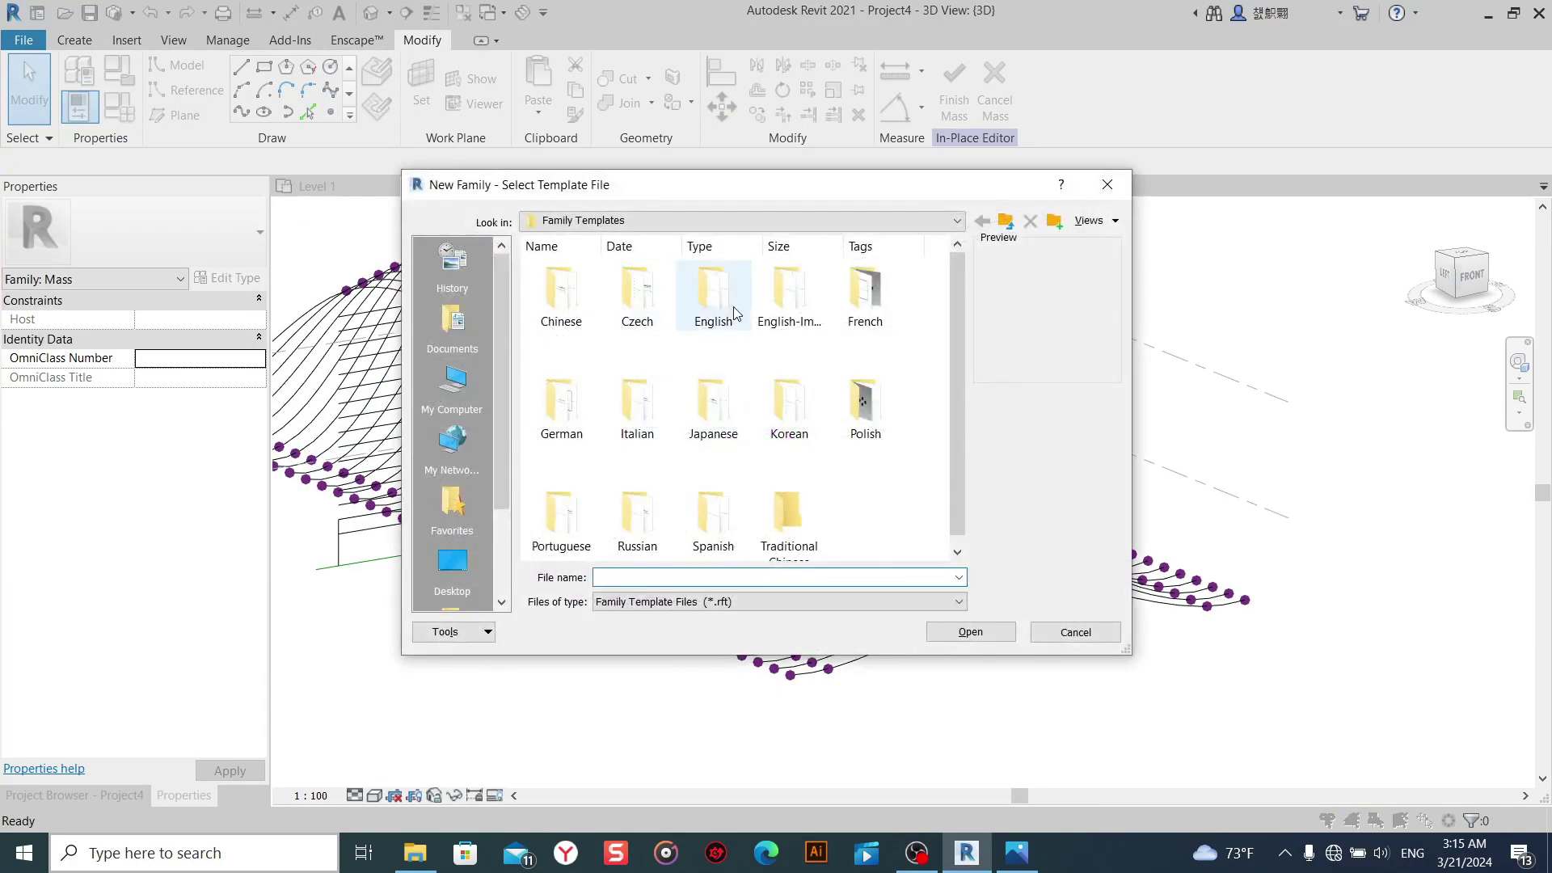
{"action": "double_click", "coordinate": [711, 299]}
{"action": "right_click", "coordinate": [936, 402]}
{"action": "mouse_move", "coordinate": [983, 414]}
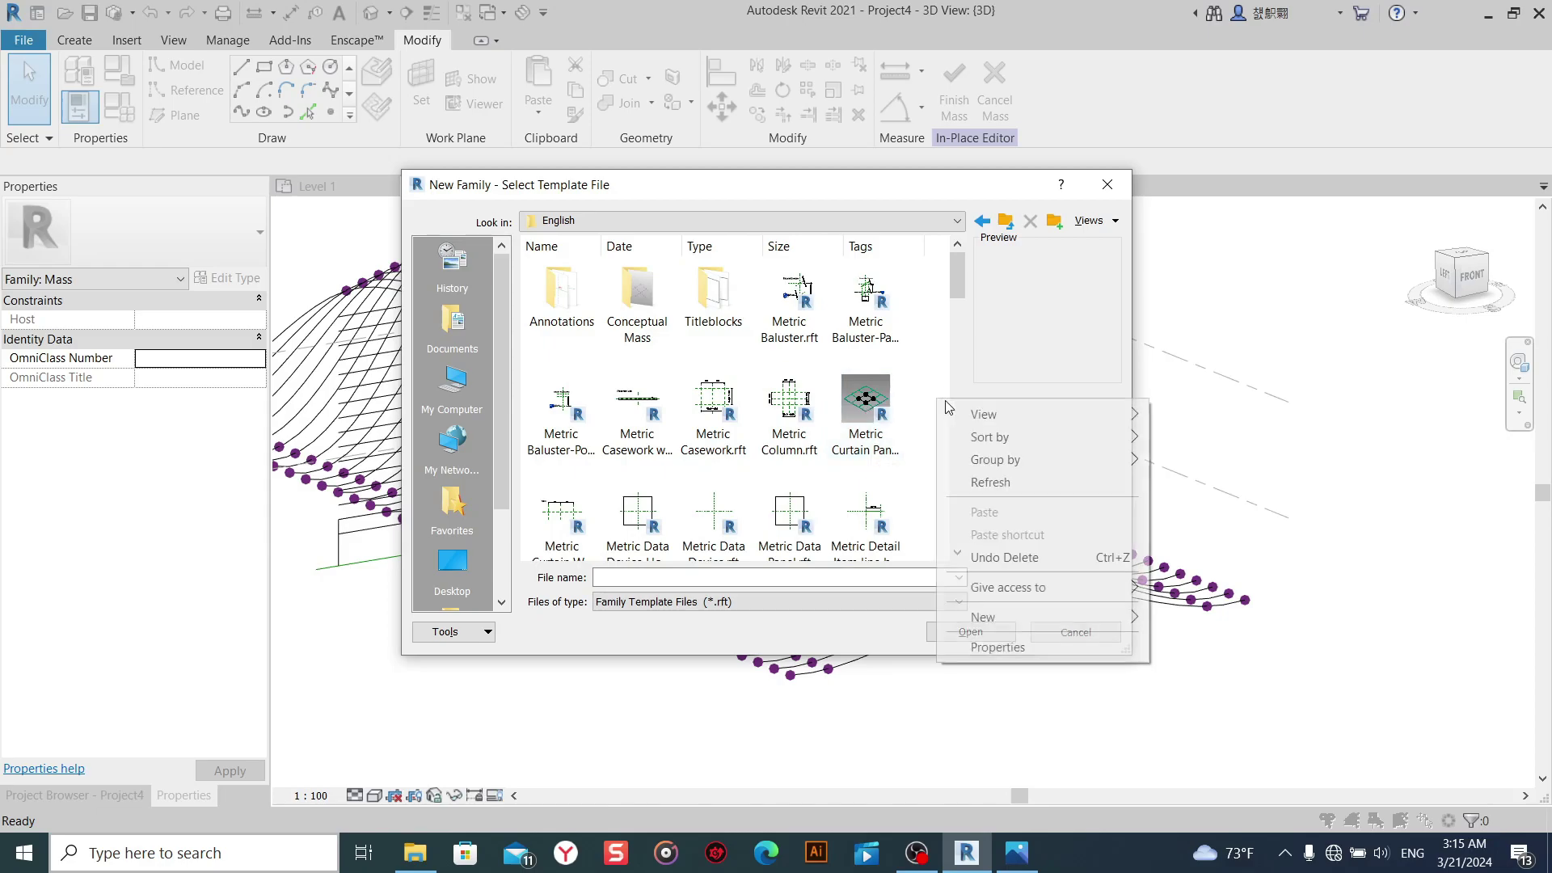
{"action": "left_click", "coordinate": [1267, 491]}
{"action": "scroll", "coordinate": [665, 420], "scroll_direction": "down", "scroll_amount": 9}
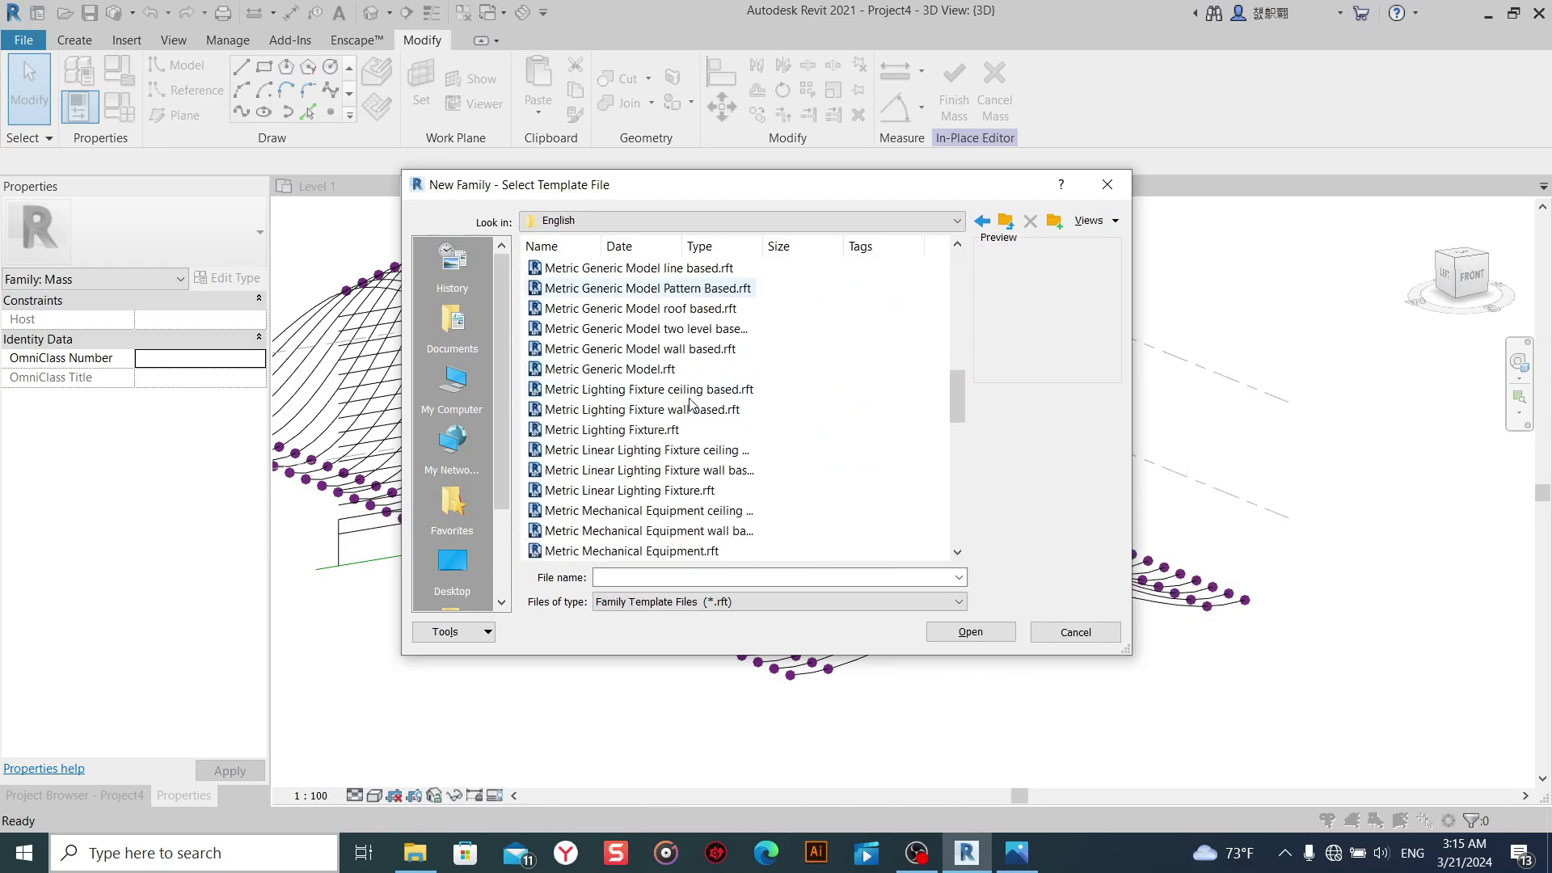
{"action": "scroll", "coordinate": [664, 431], "scroll_direction": "up", "scroll_amount": 3}
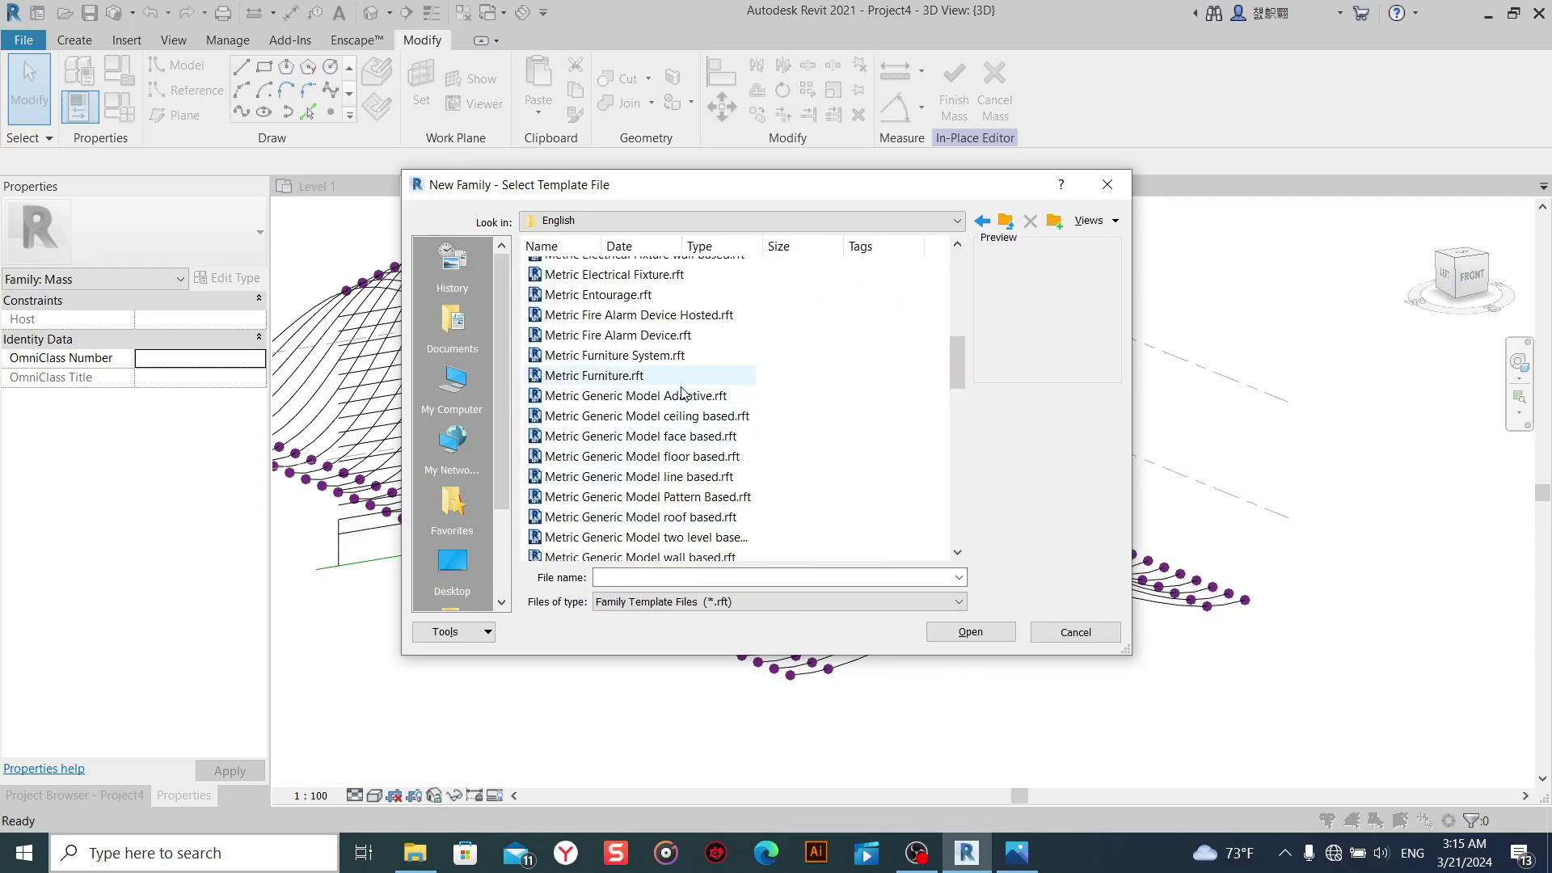
{"action": "double_click", "coordinate": [622, 395]}
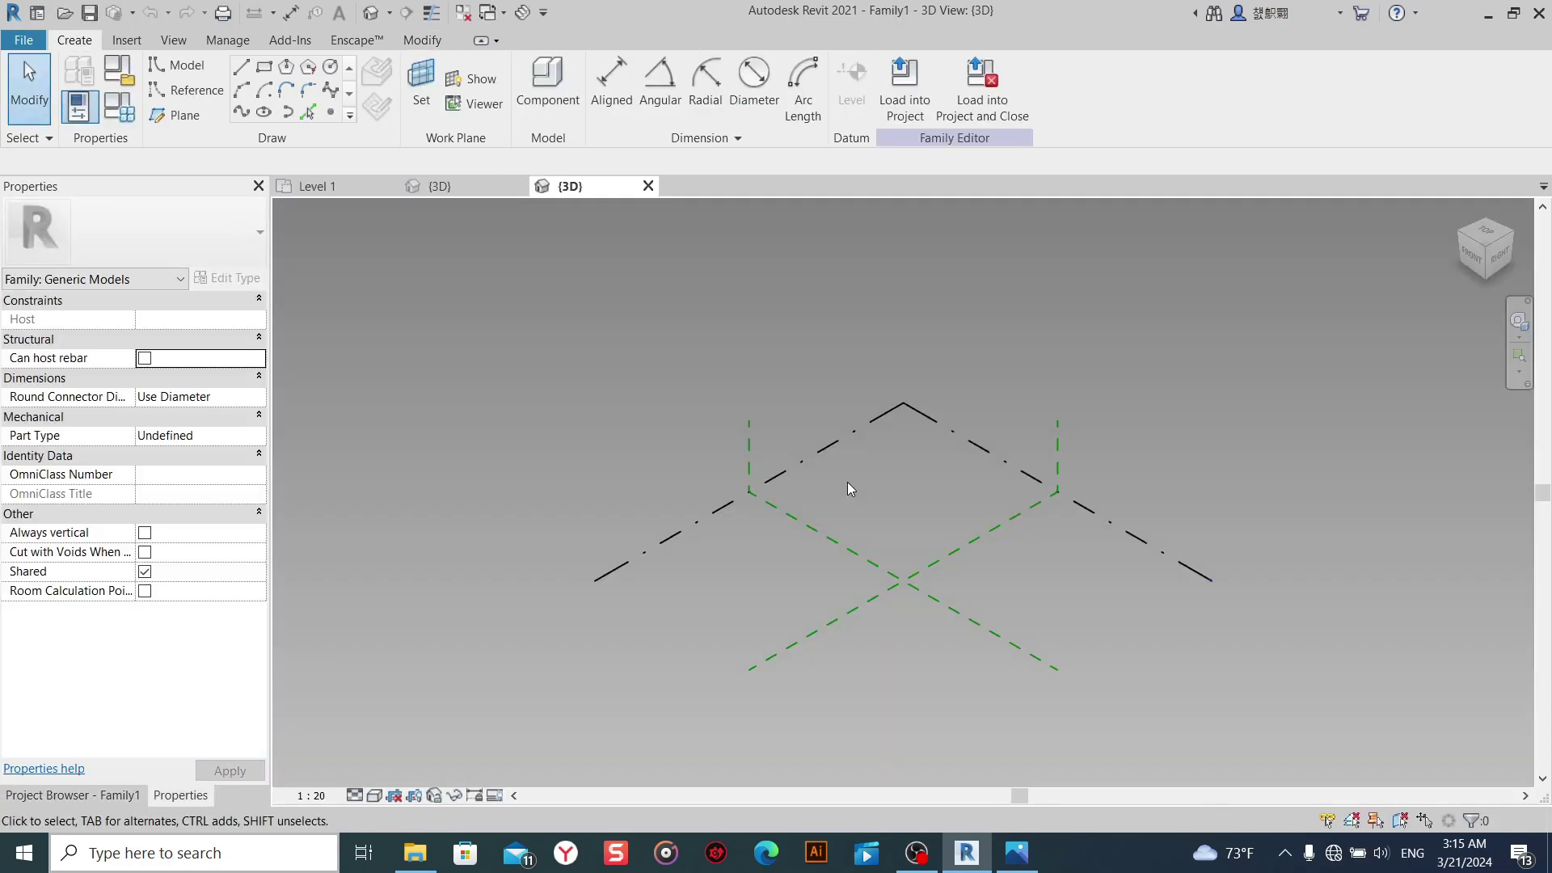
Set Project Units length to Meters, 2 decimal places, with the m symbol.
{"action": "key", "text": "u"}
{"action": "key", "text": "n"}
{"action": "left_click", "coordinate": [838, 323]}
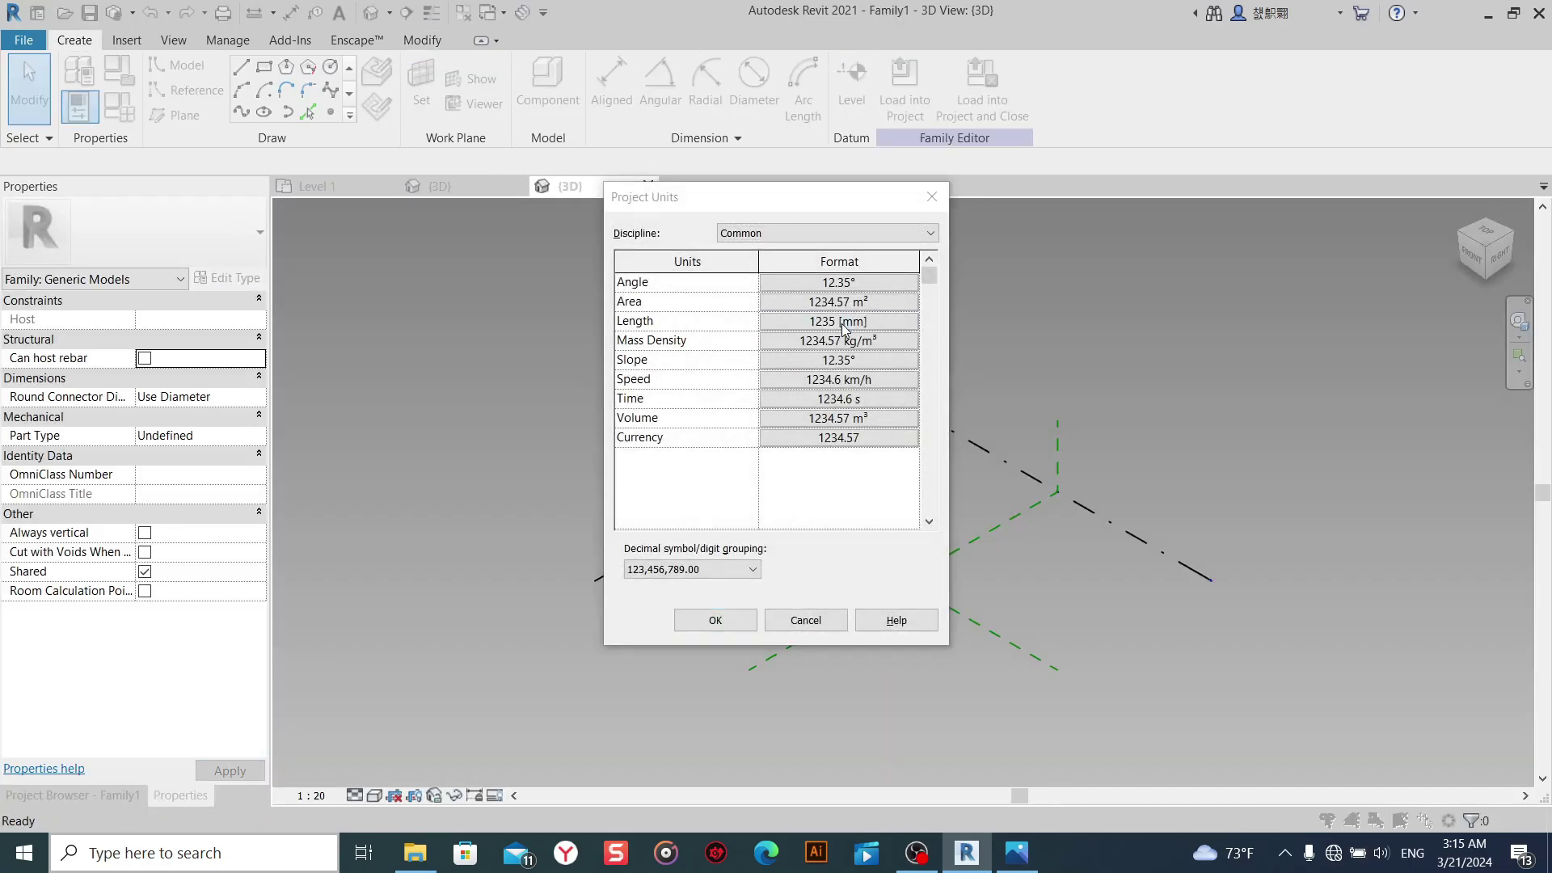
{"action": "left_click", "coordinate": [757, 385]}
{"action": "left_click", "coordinate": [691, 364]}
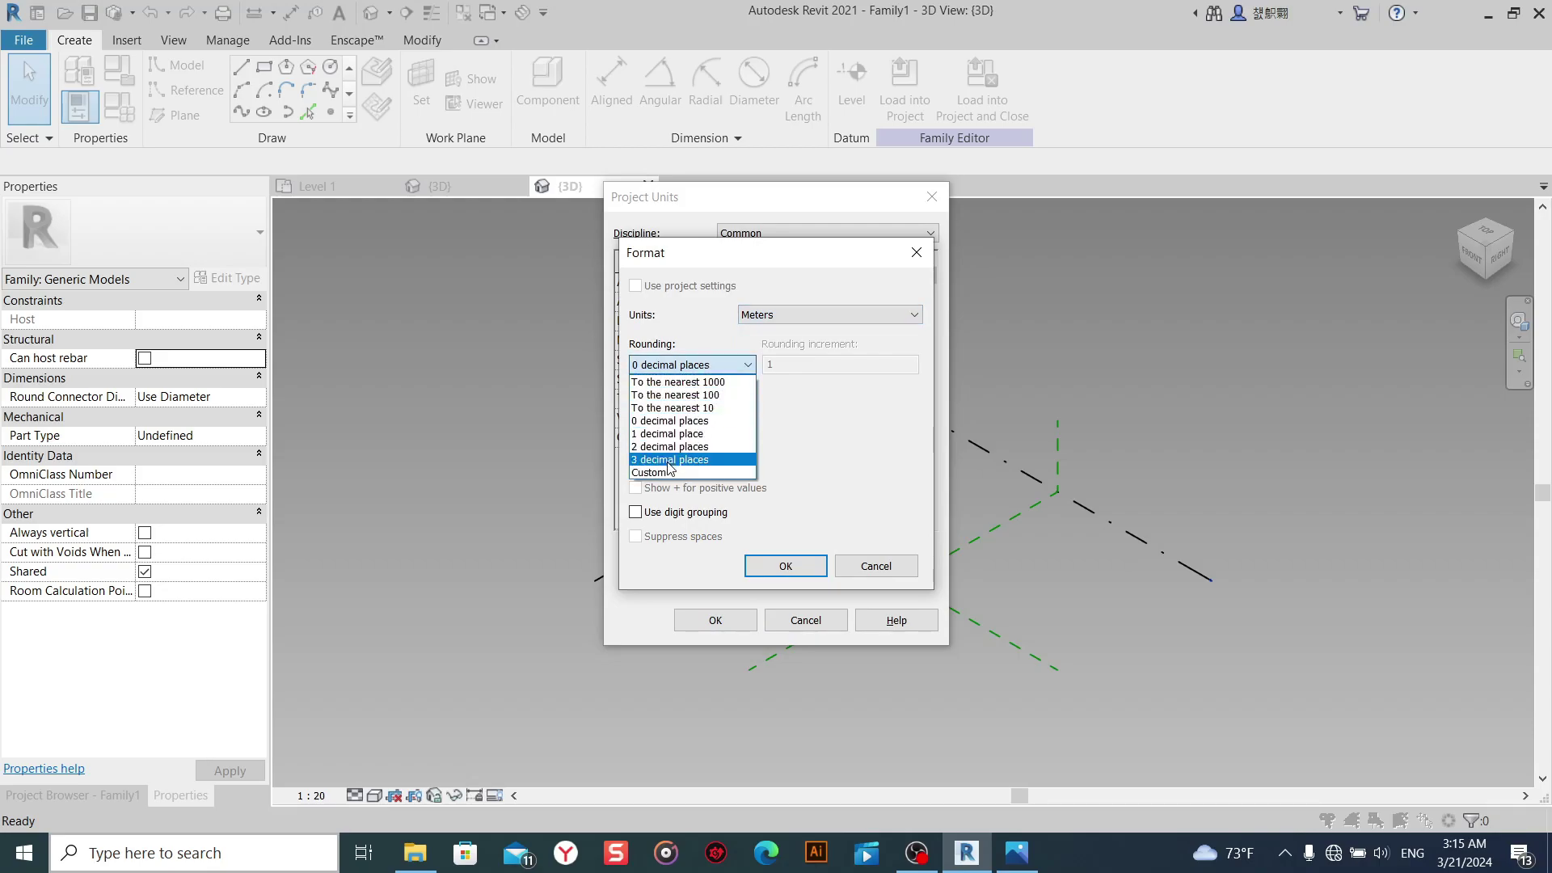
{"action": "left_click", "coordinate": [667, 446]}
{"action": "left_click", "coordinate": [681, 412]}
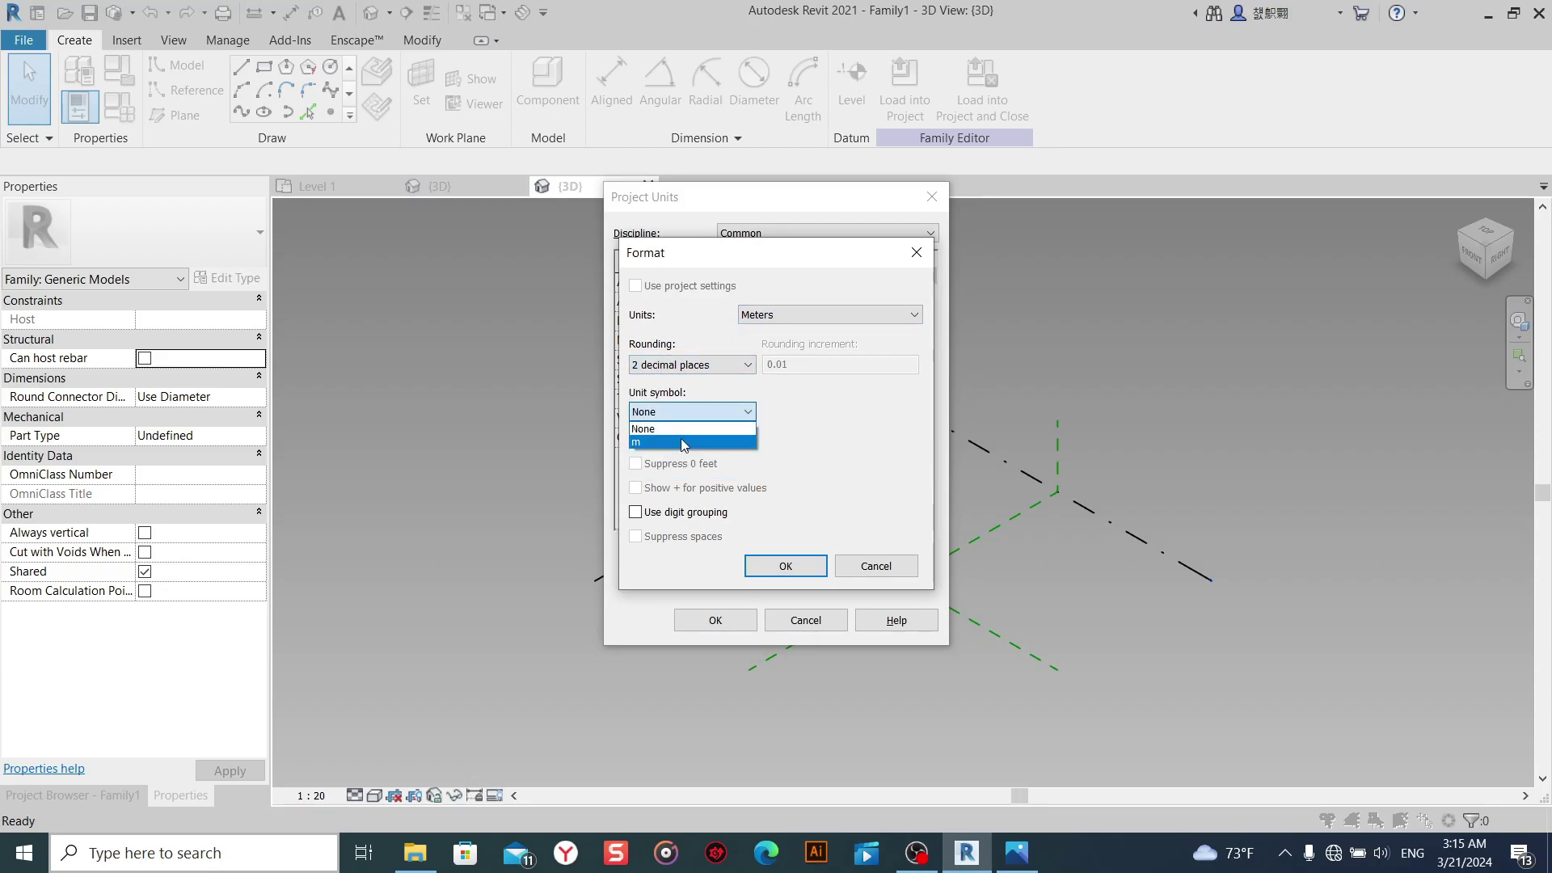
{"action": "left_click", "coordinate": [683, 442]}
{"action": "left_click", "coordinate": [785, 566]}
{"action": "left_click", "coordinate": [715, 619]}
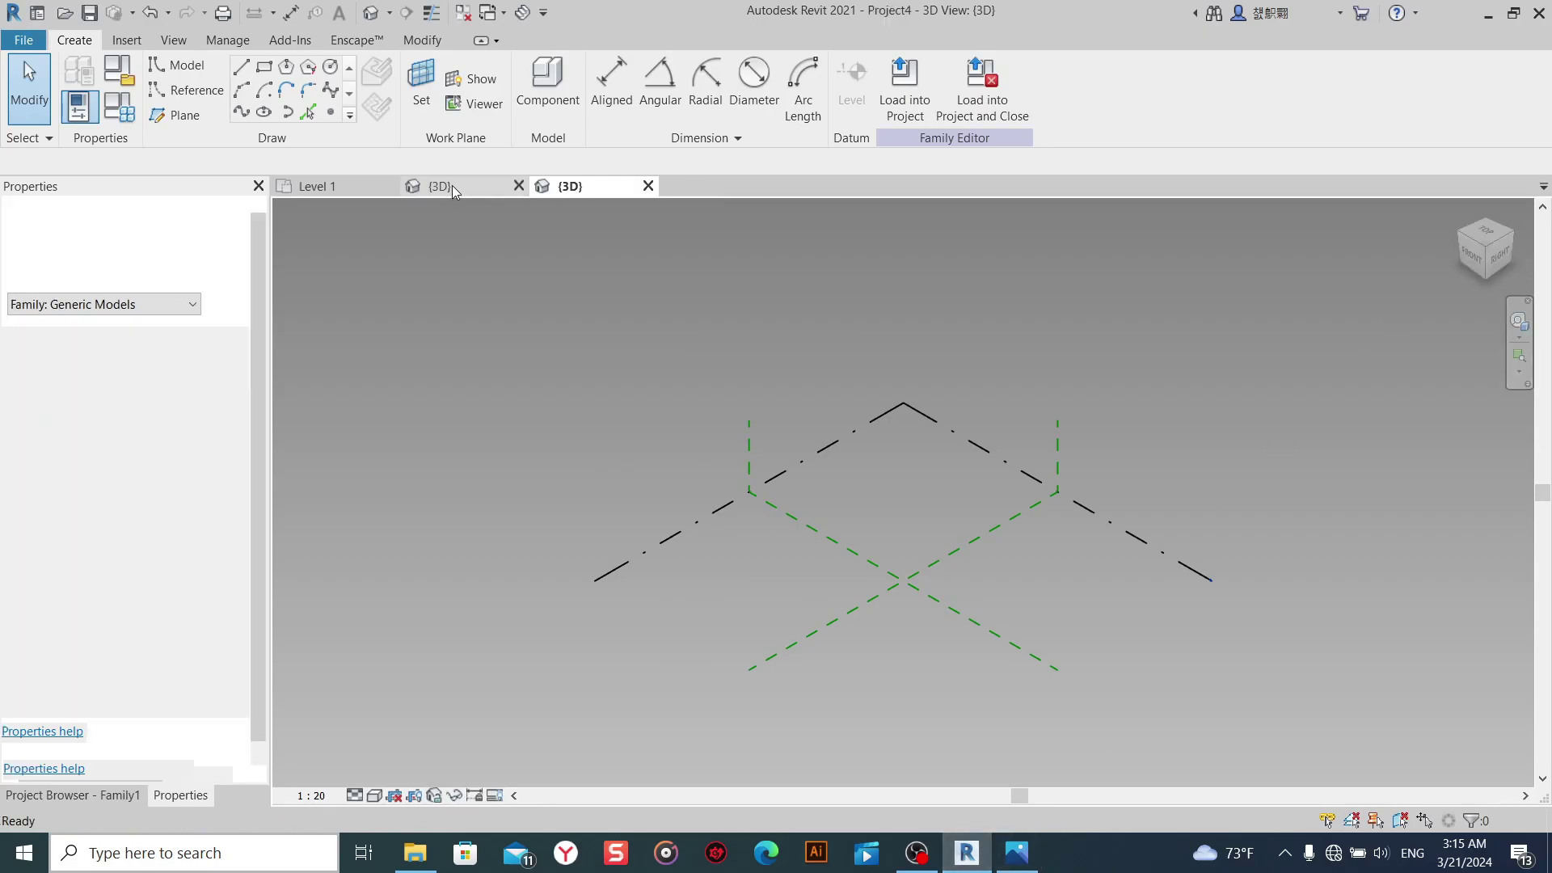
Return to the new family's 3D view and look at it from the top.
{"action": "left_click", "coordinate": [452, 186]}
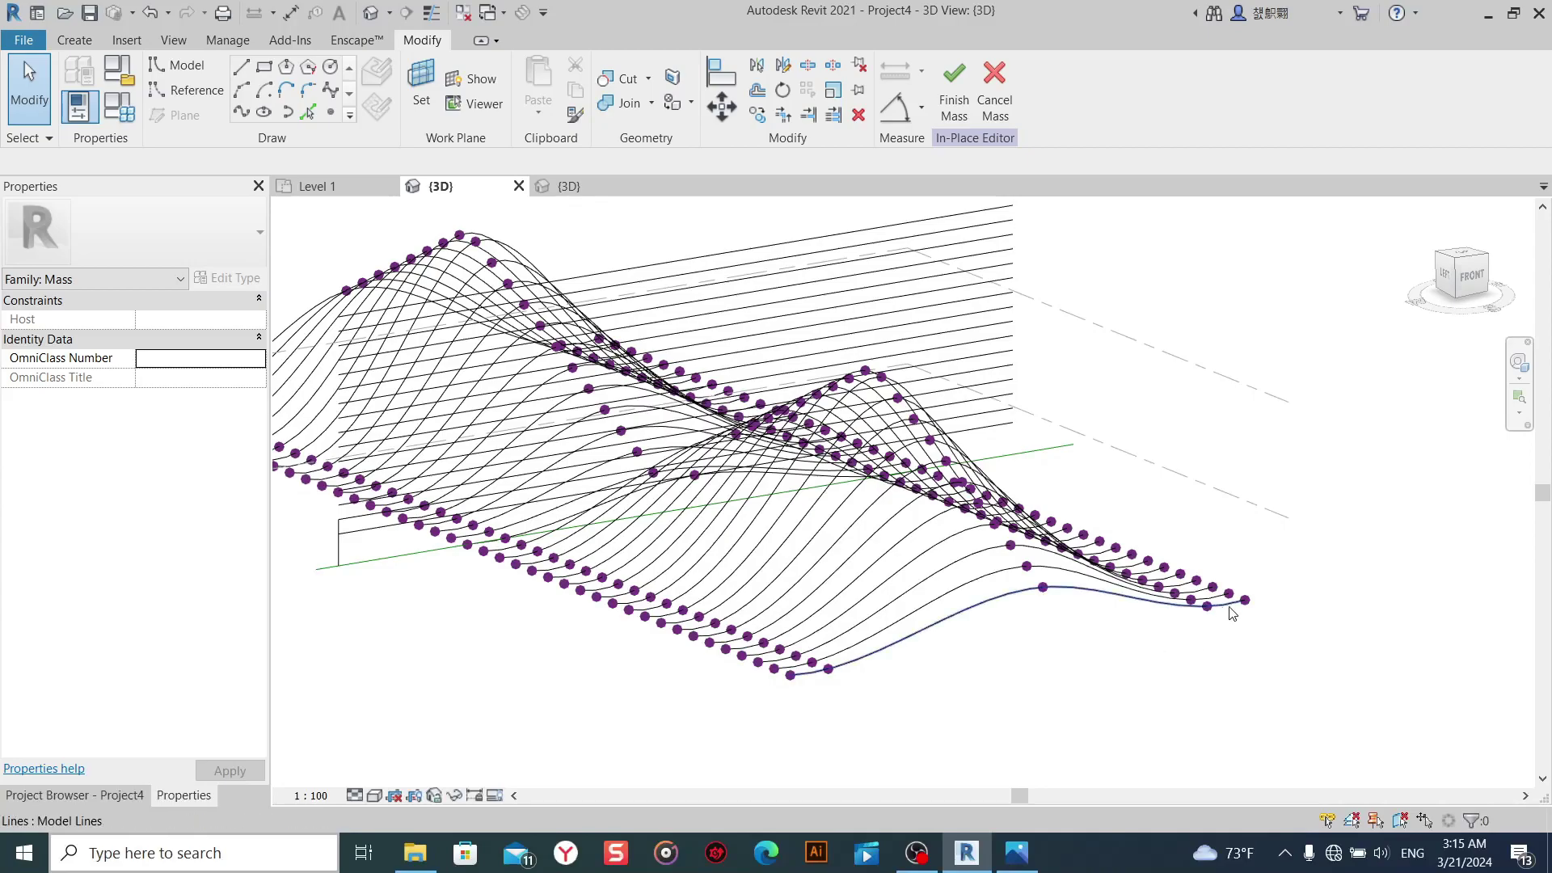
{"action": "left_click", "coordinate": [623, 190]}
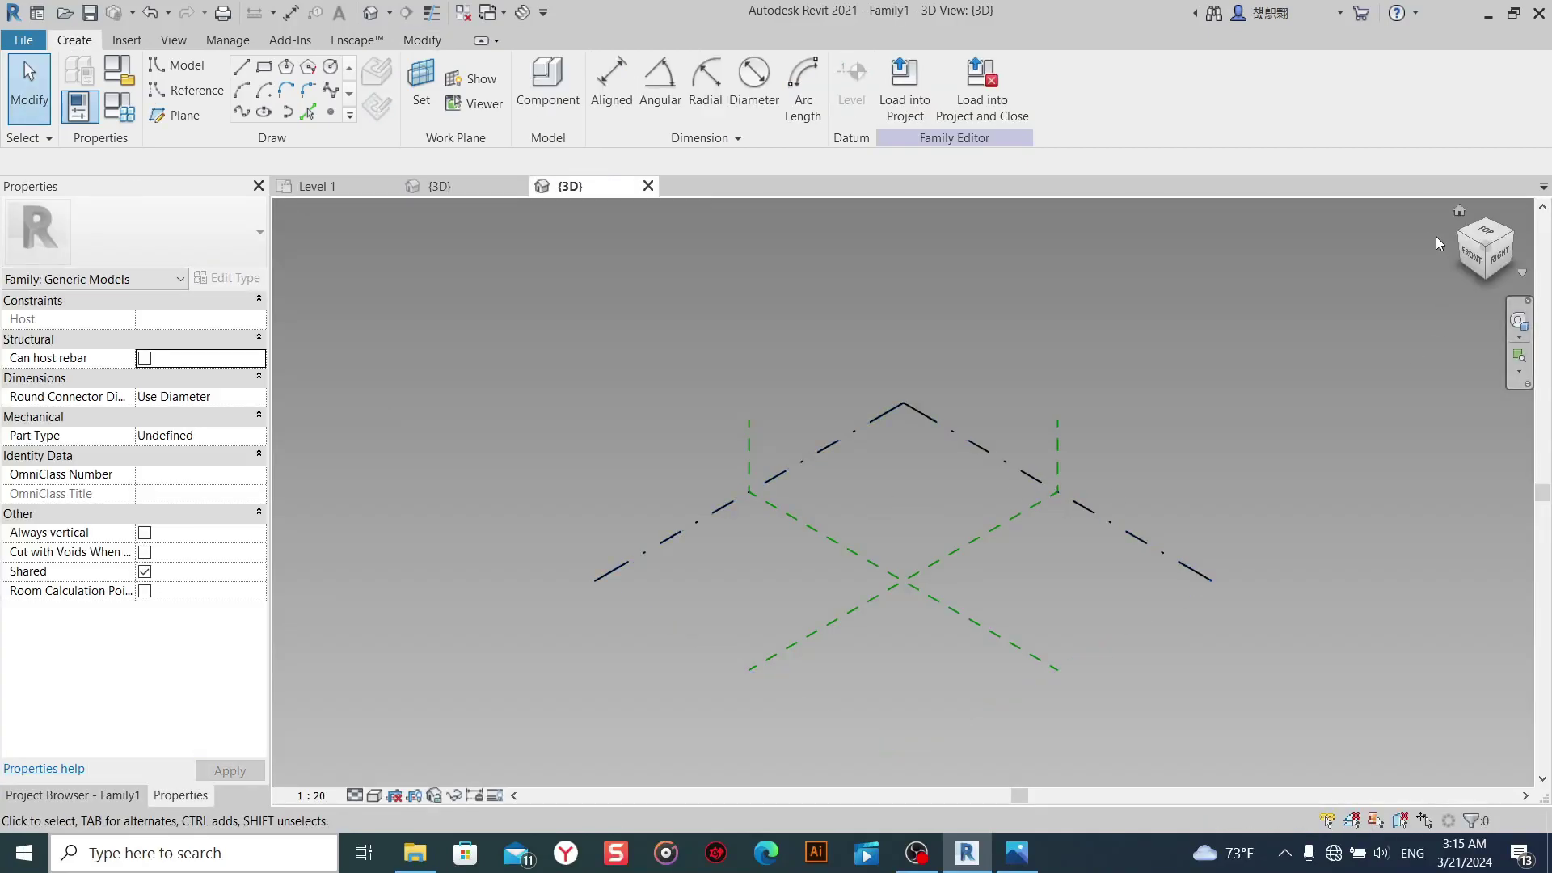
{"action": "left_click", "coordinate": [1491, 241]}
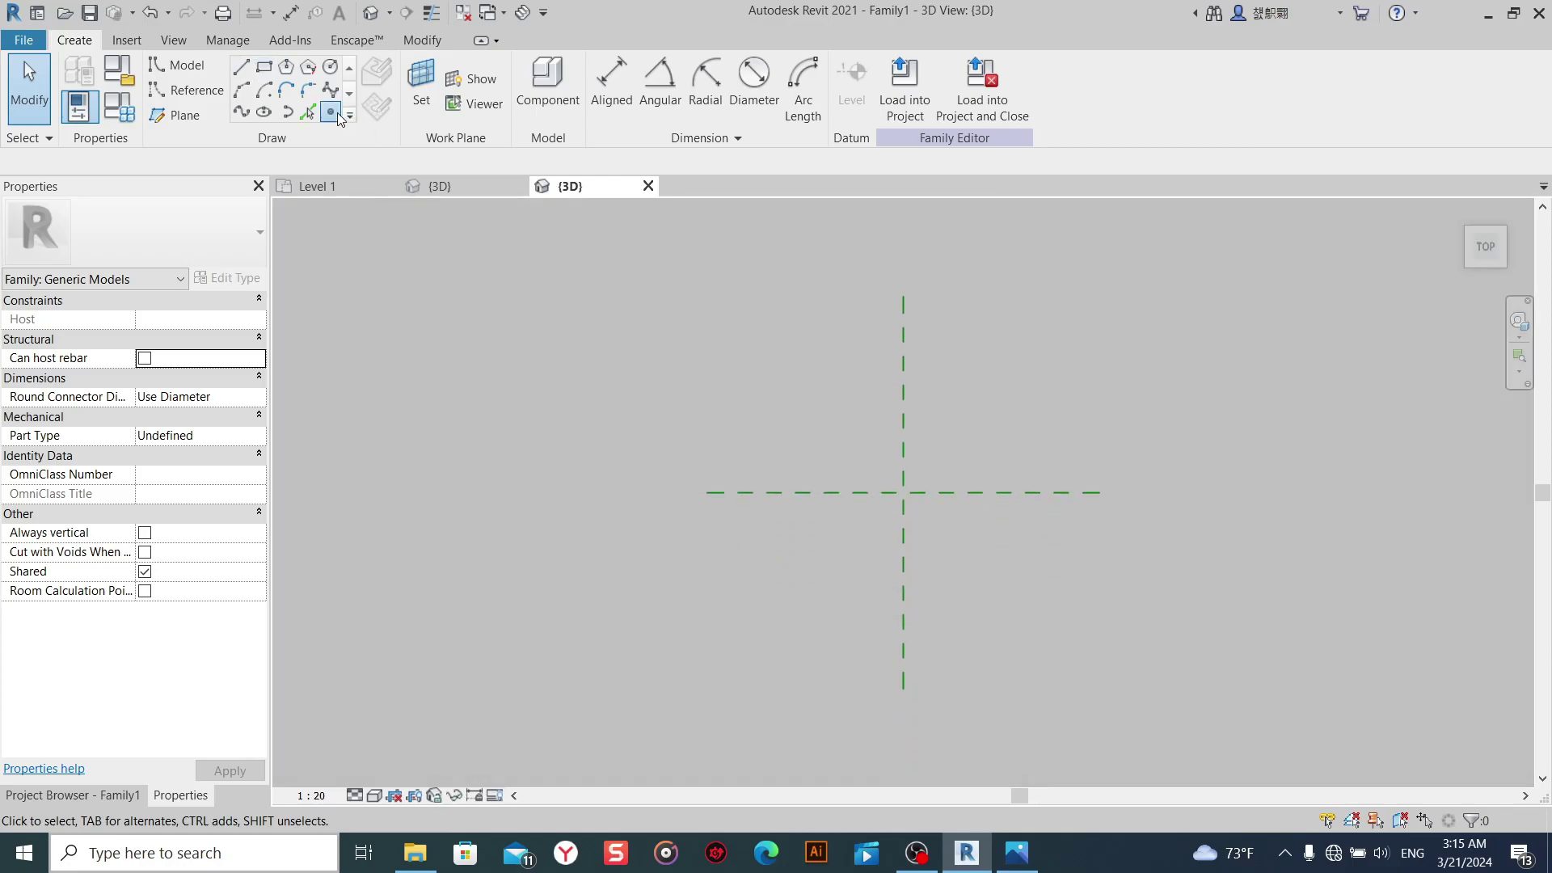
Place reference points and select all five, undoing a first line attempt.
{"action": "left_click", "coordinate": [330, 112]}
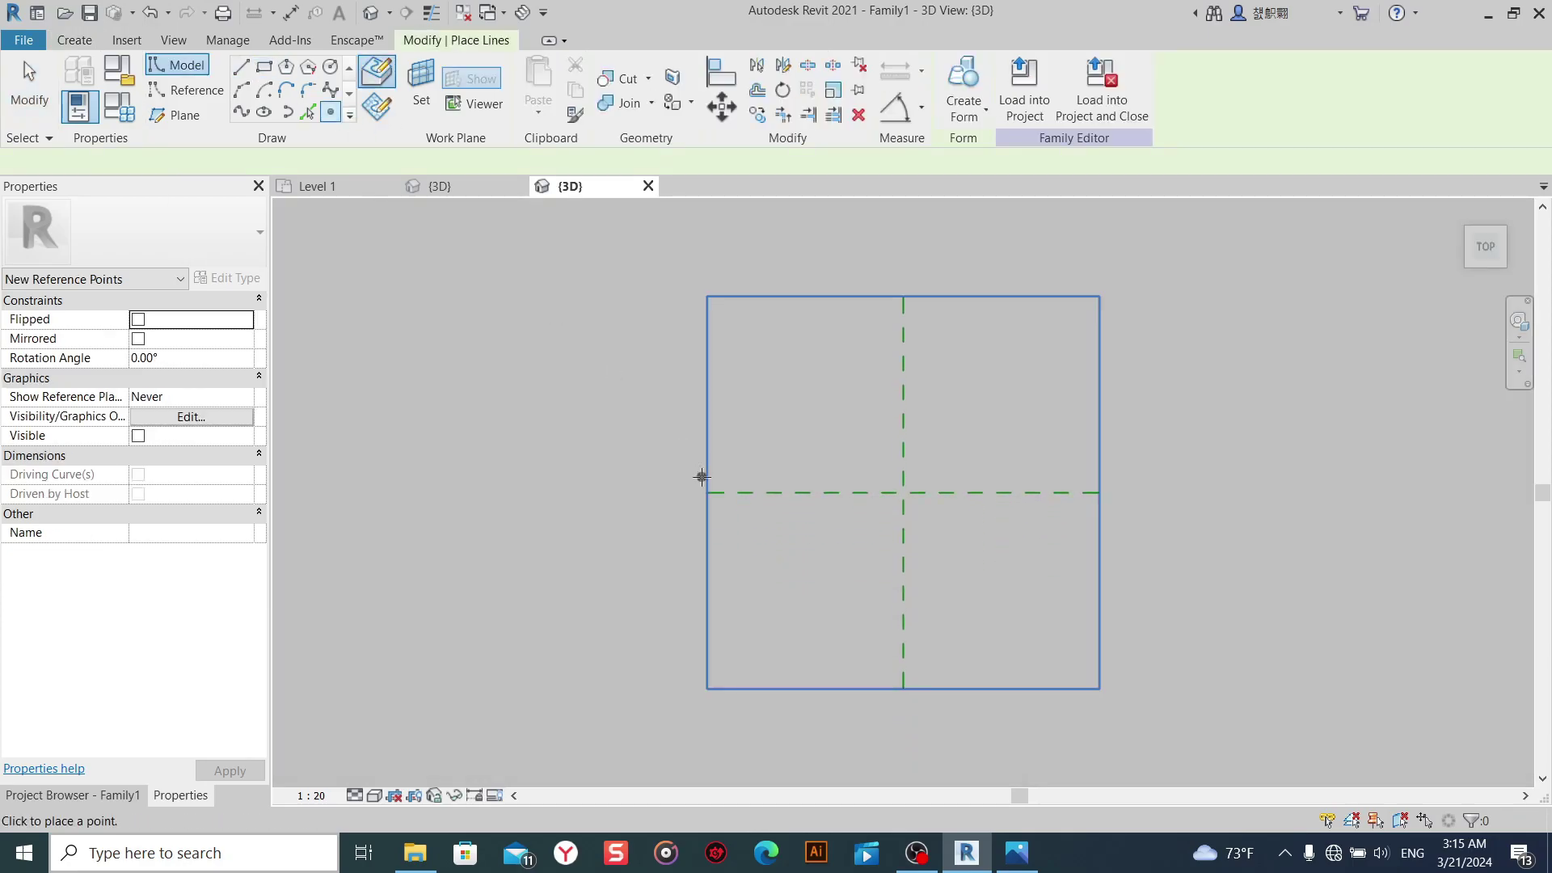
{"action": "scroll", "coordinate": [566, 517], "scroll_direction": "up", "scroll_amount": 2}
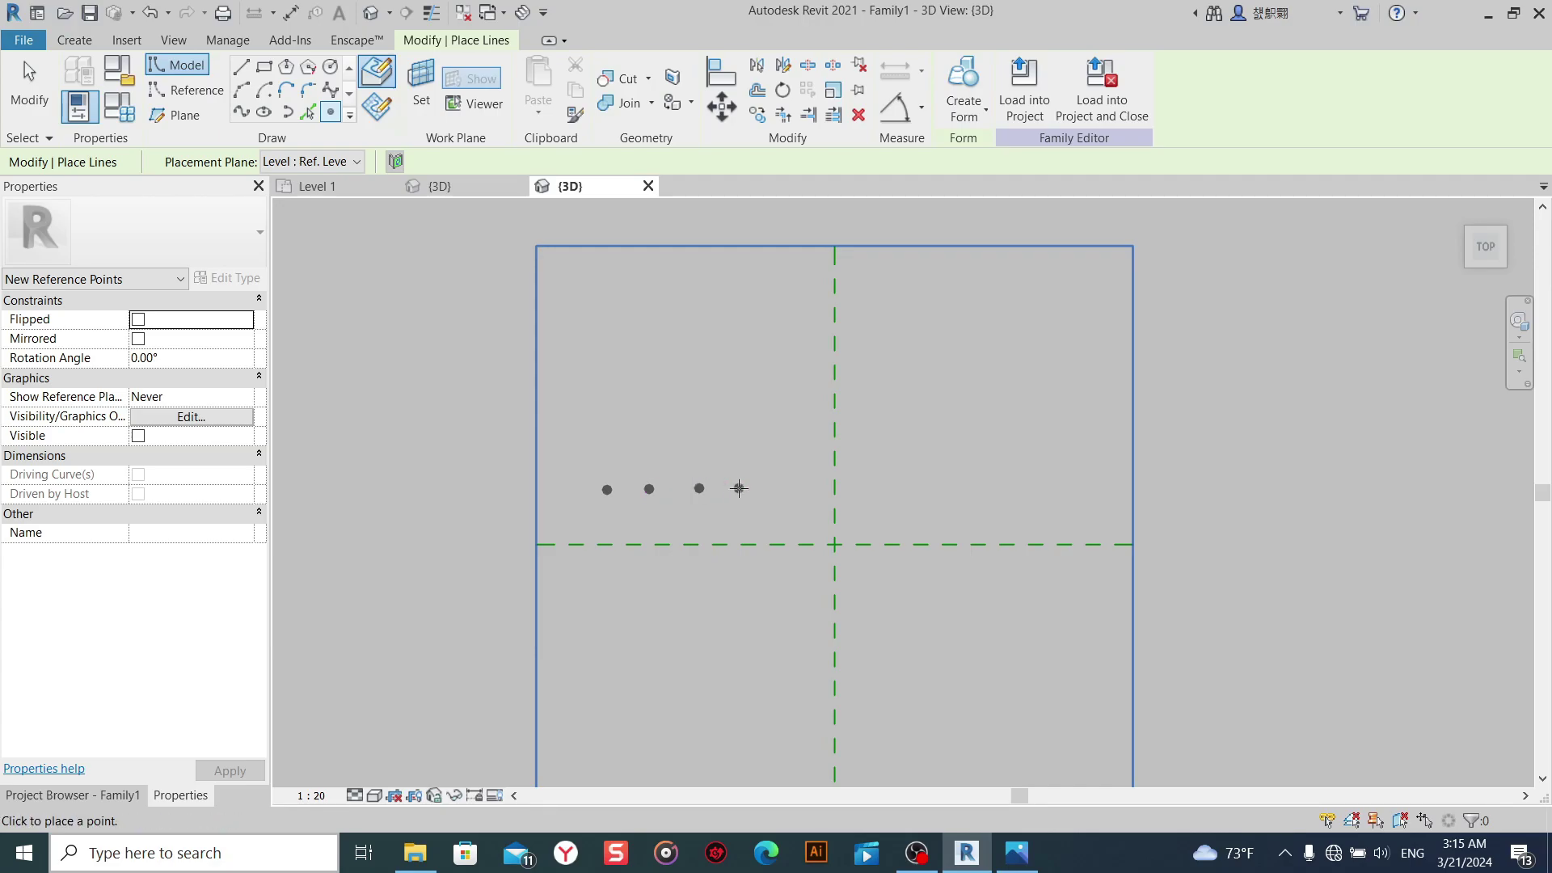
{"action": "right_click", "coordinate": [693, 433]}
{"action": "left_click", "coordinate": [711, 437]}
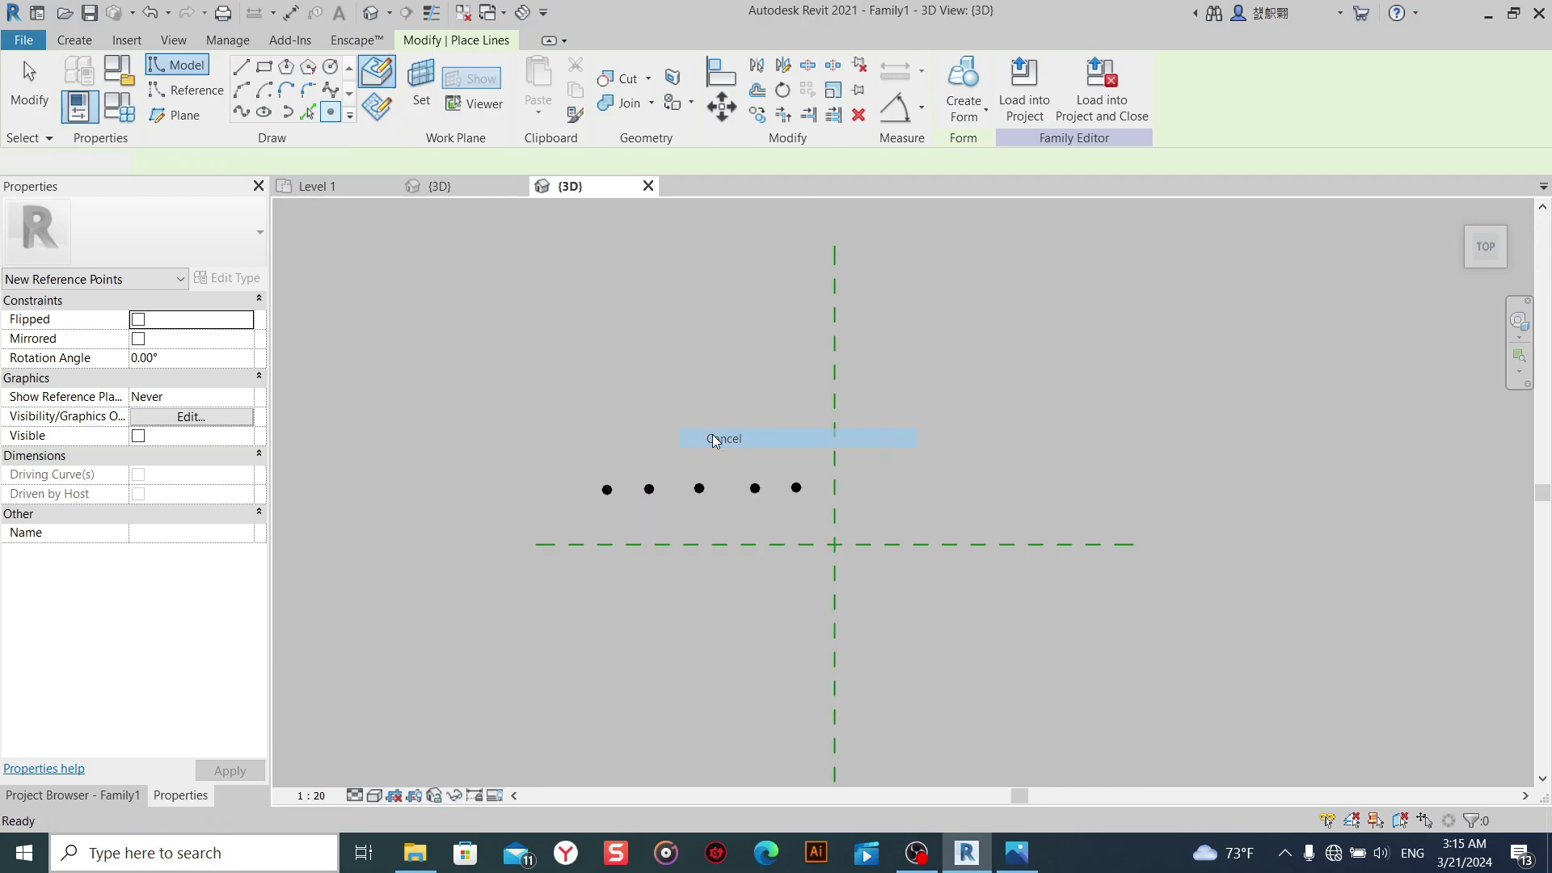
{"action": "right_click", "coordinate": [705, 427]}
{"action": "left_click", "coordinate": [723, 437]}
{"action": "left_click_drag", "start_coordinate": [442, 590], "coordinate": [910, 378]}
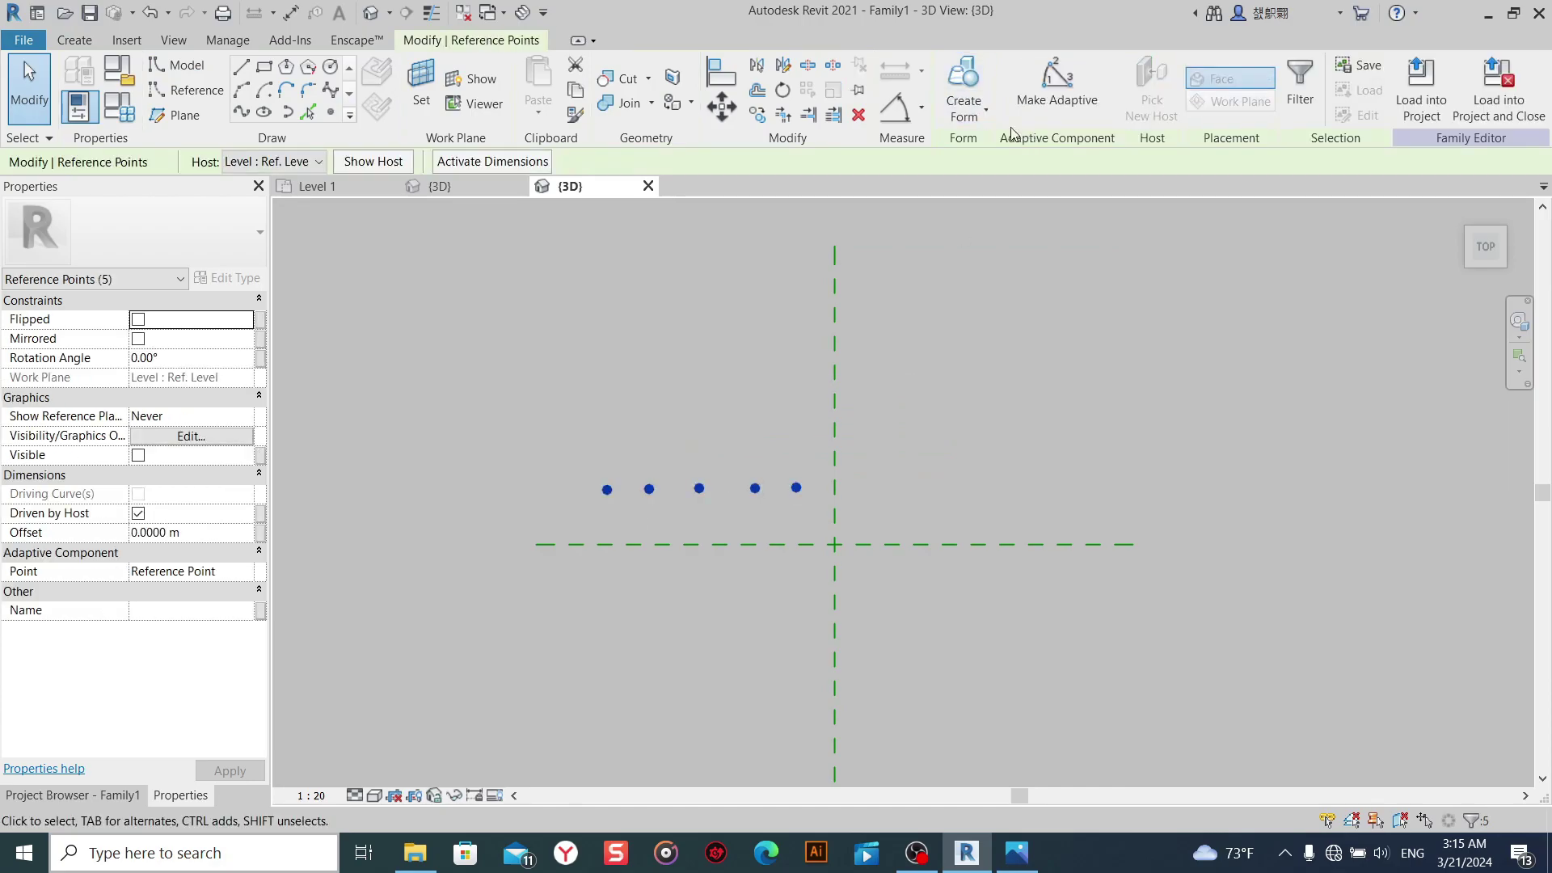
{"action": "left_click", "coordinate": [247, 111]}
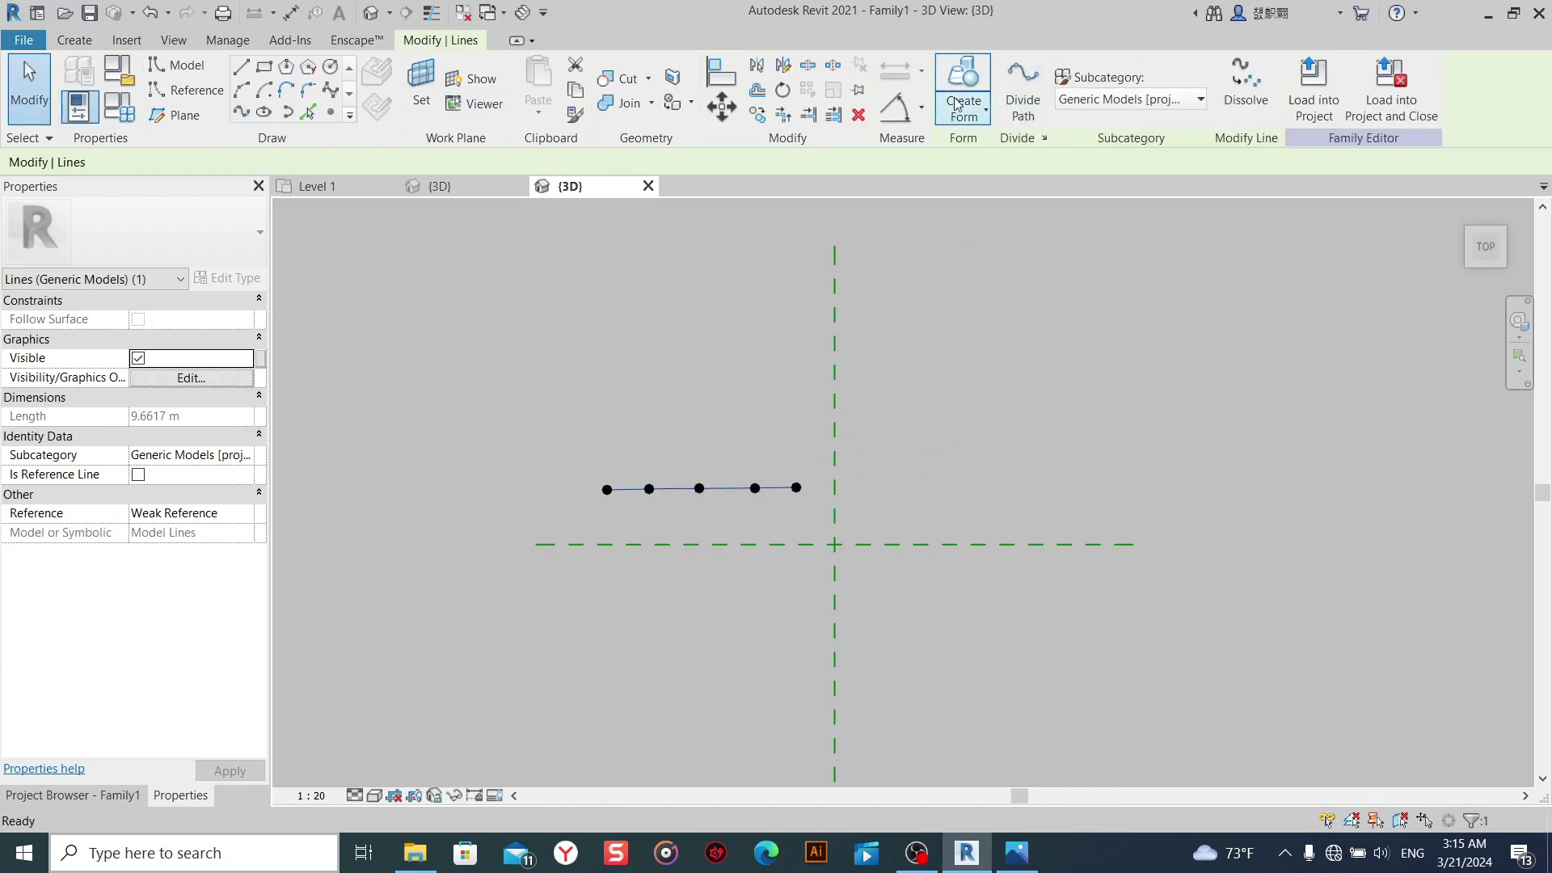
{"action": "left_click", "coordinate": [156, 11]}
Make the five points adaptive and join them with a reference line, then orbit isometric.
{"action": "left_click_drag", "start_coordinate": [497, 585], "coordinate": [976, 411]}
{"action": "left_click", "coordinate": [1056, 89]}
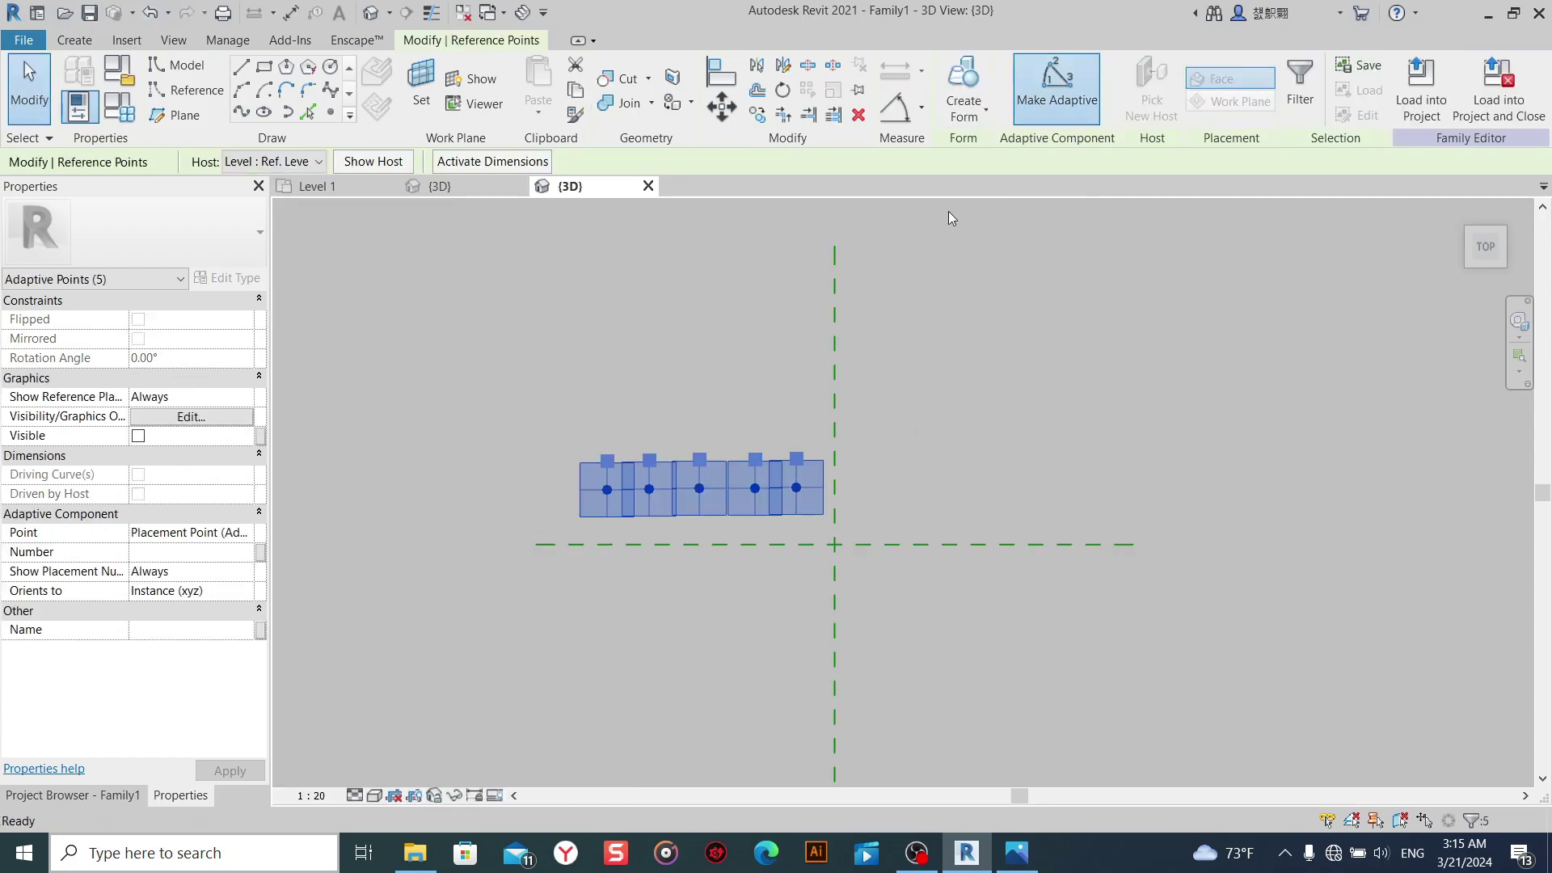
{"action": "left_click", "coordinate": [241, 111]}
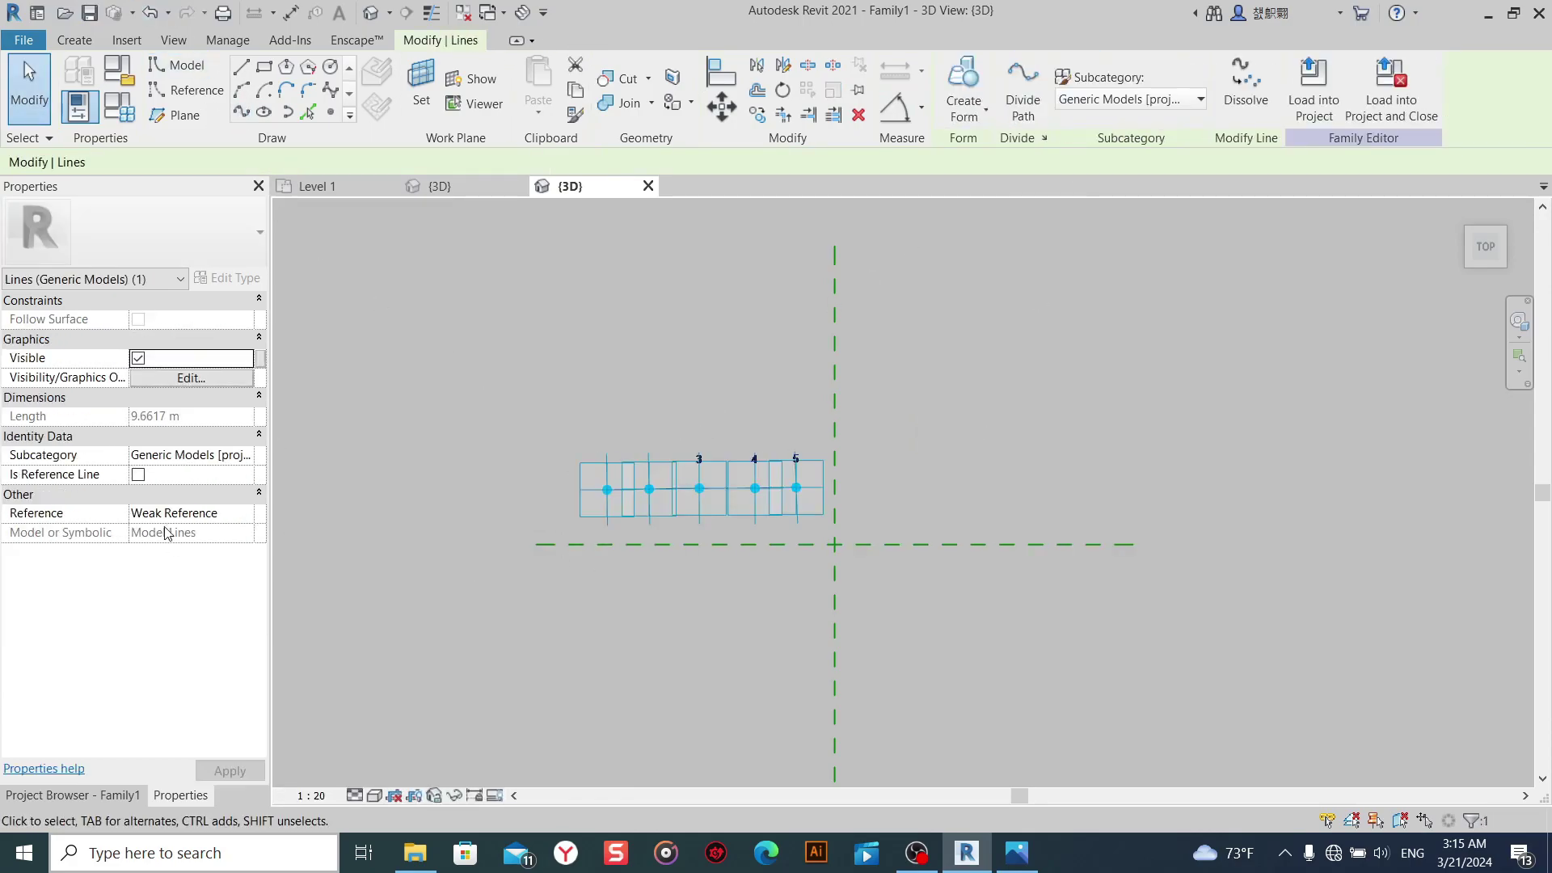
{"action": "left_click", "coordinate": [138, 475]}
{"action": "left_click", "coordinate": [606, 639]}
{"action": "mouse_move", "coordinate": [612, 639]}
{"action": "middle_mouse_down", "text": "shift"}
{"action": "mouse_move", "coordinate": [814, 240]}
{"action": "mouse_move", "coordinate": [922, 628]}
{"action": "mouse_move", "coordinate": [937, 572]}
{"action": "mouse_move", "coordinate": [861, 609]}
{"action": "mouse_move", "coordinate": [832, 710]}
{"action": "middle_mouse_up", "text": "shift"}
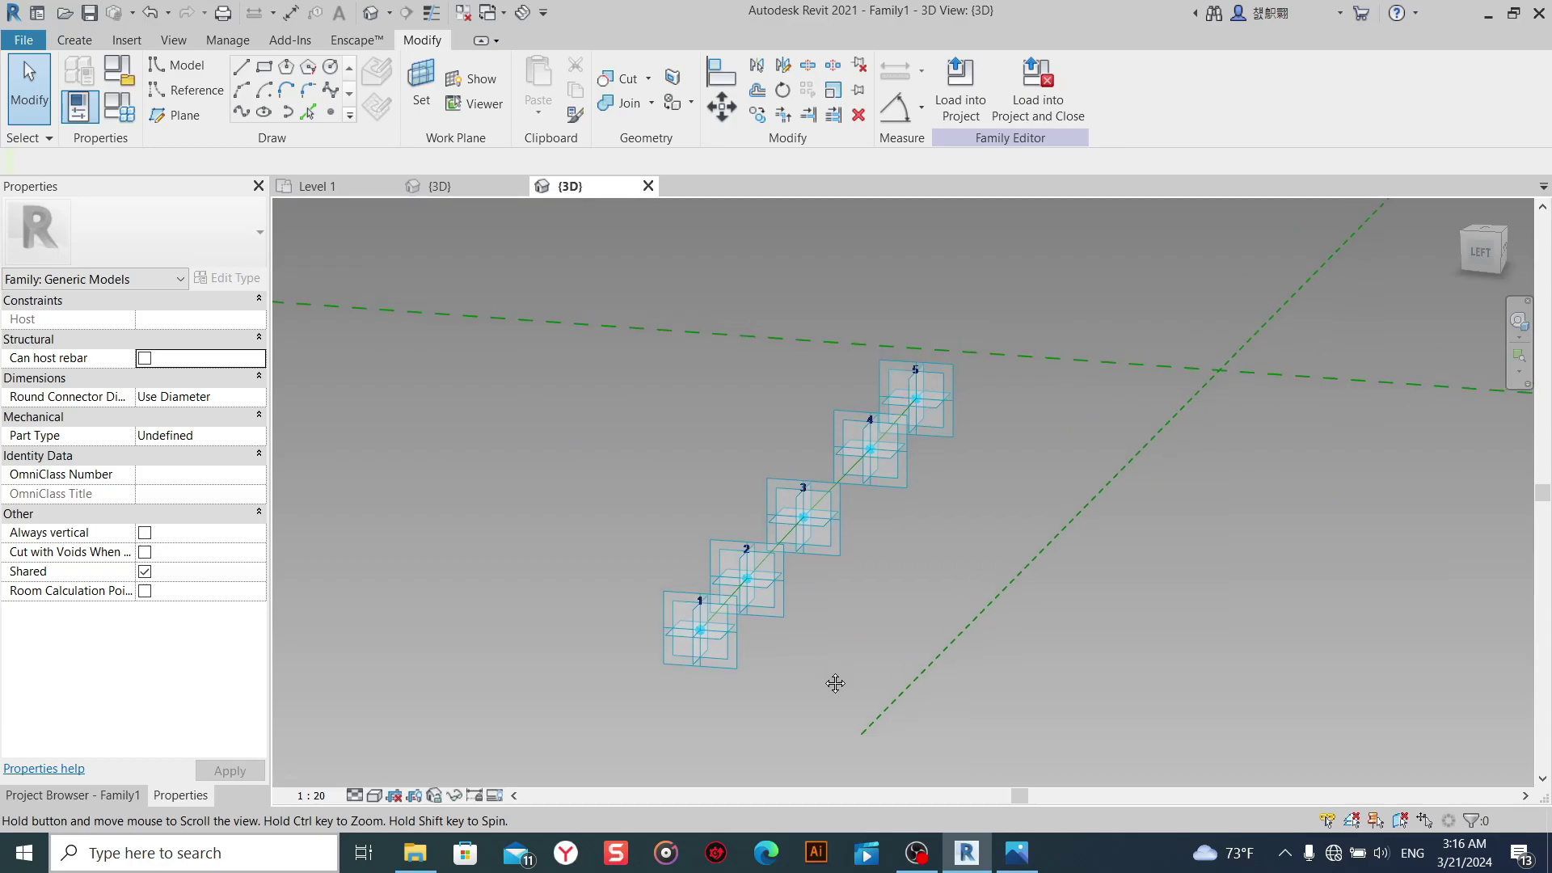
{"action": "left_click", "coordinate": [421, 81]}
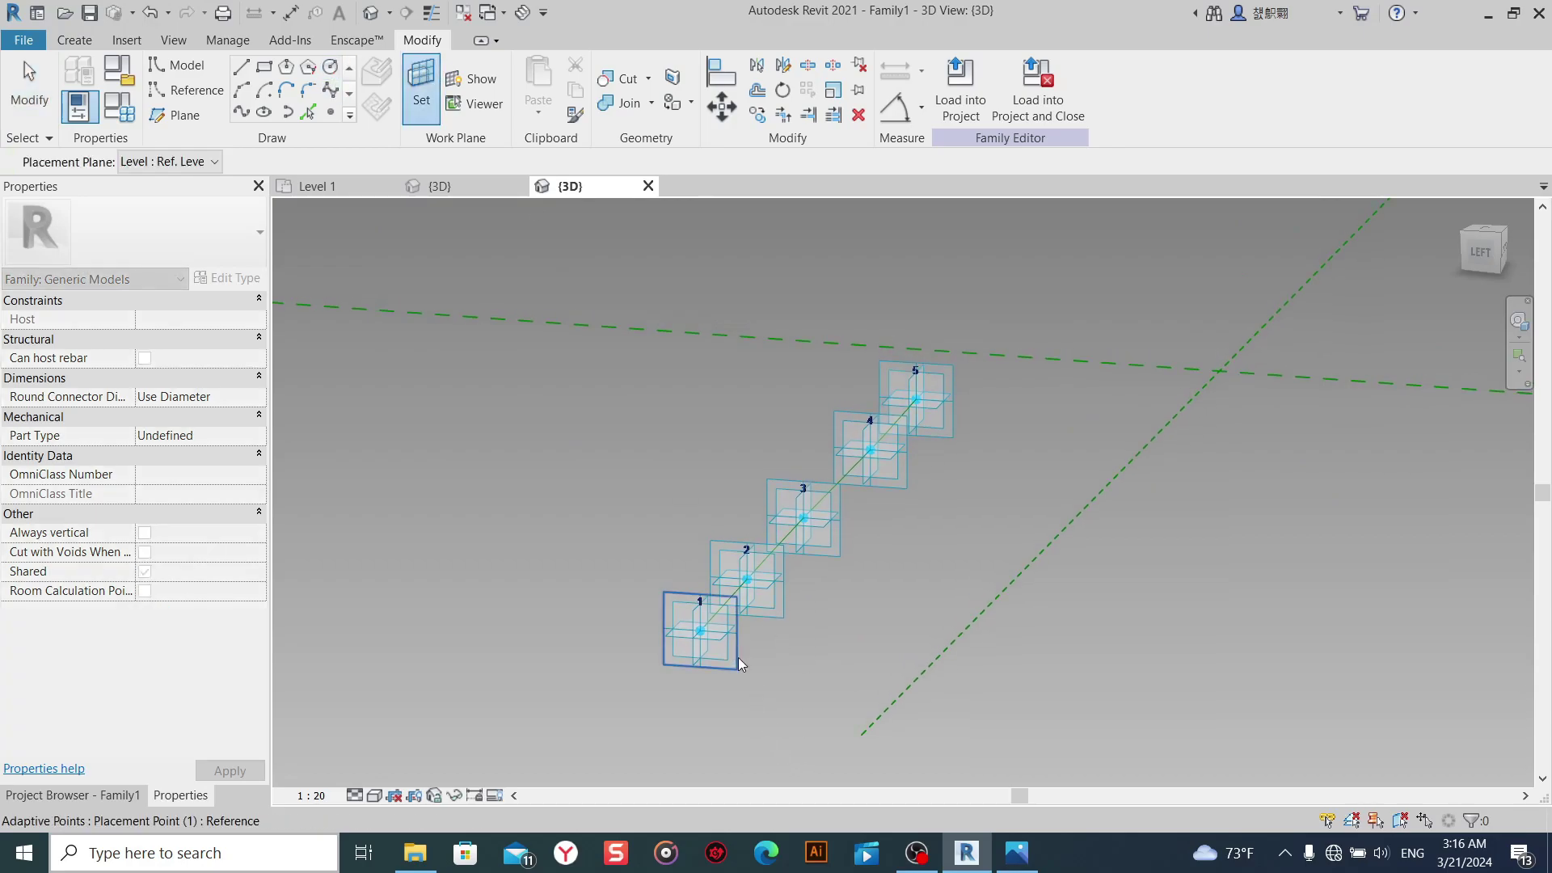
Draw a vertical model line straight up from adaptive point 1.
{"action": "key", "text": "Escape"}
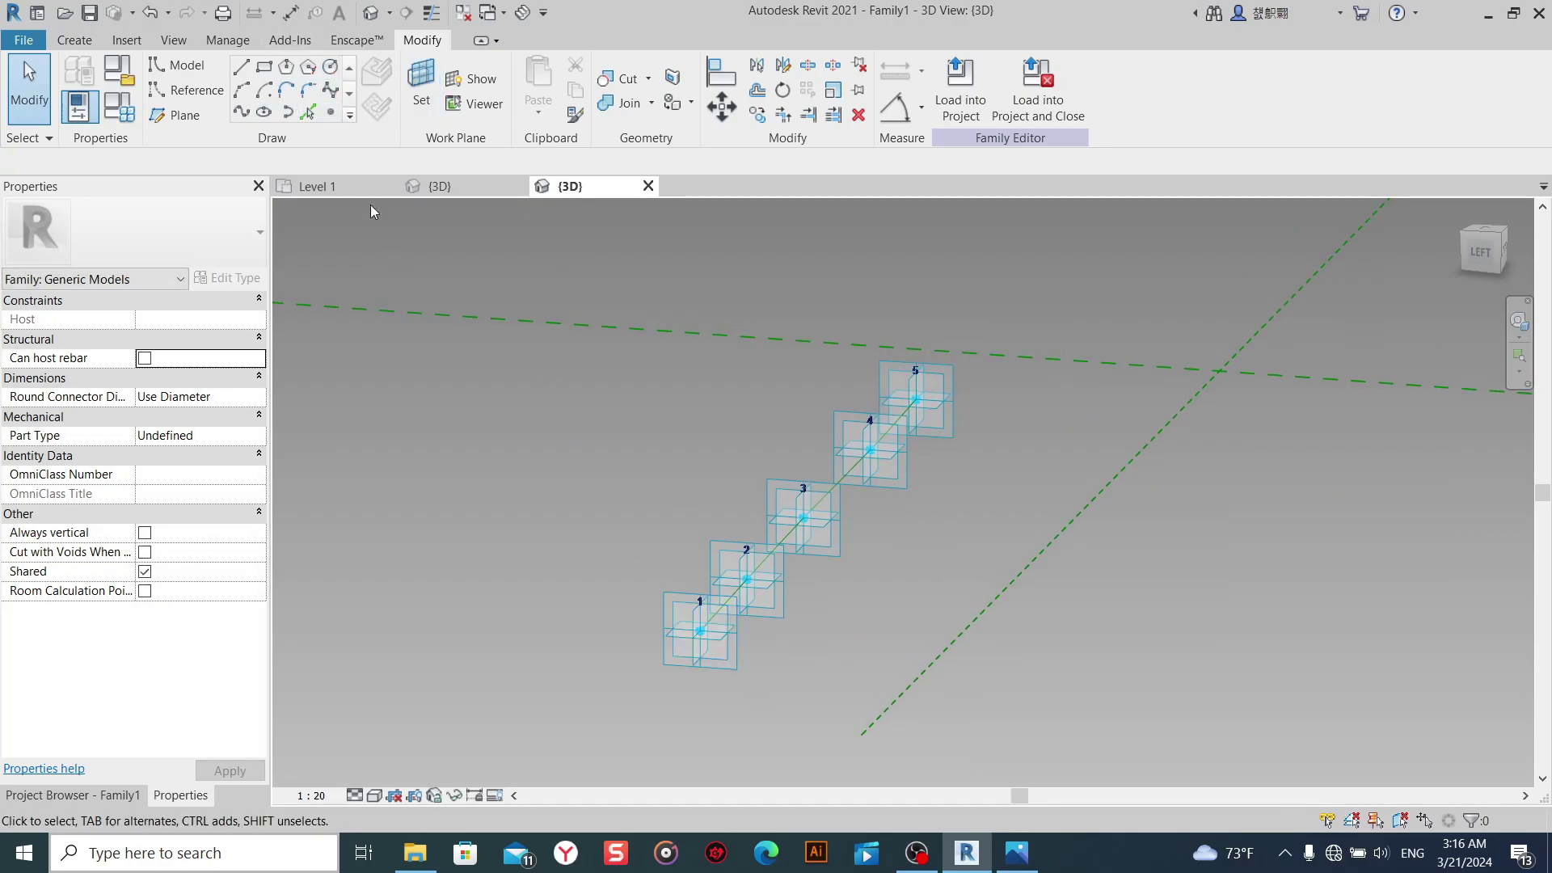
{"action": "left_click", "coordinate": [241, 68]}
{"action": "scroll", "coordinate": [695, 644], "scroll_direction": "up", "scroll_amount": 2}
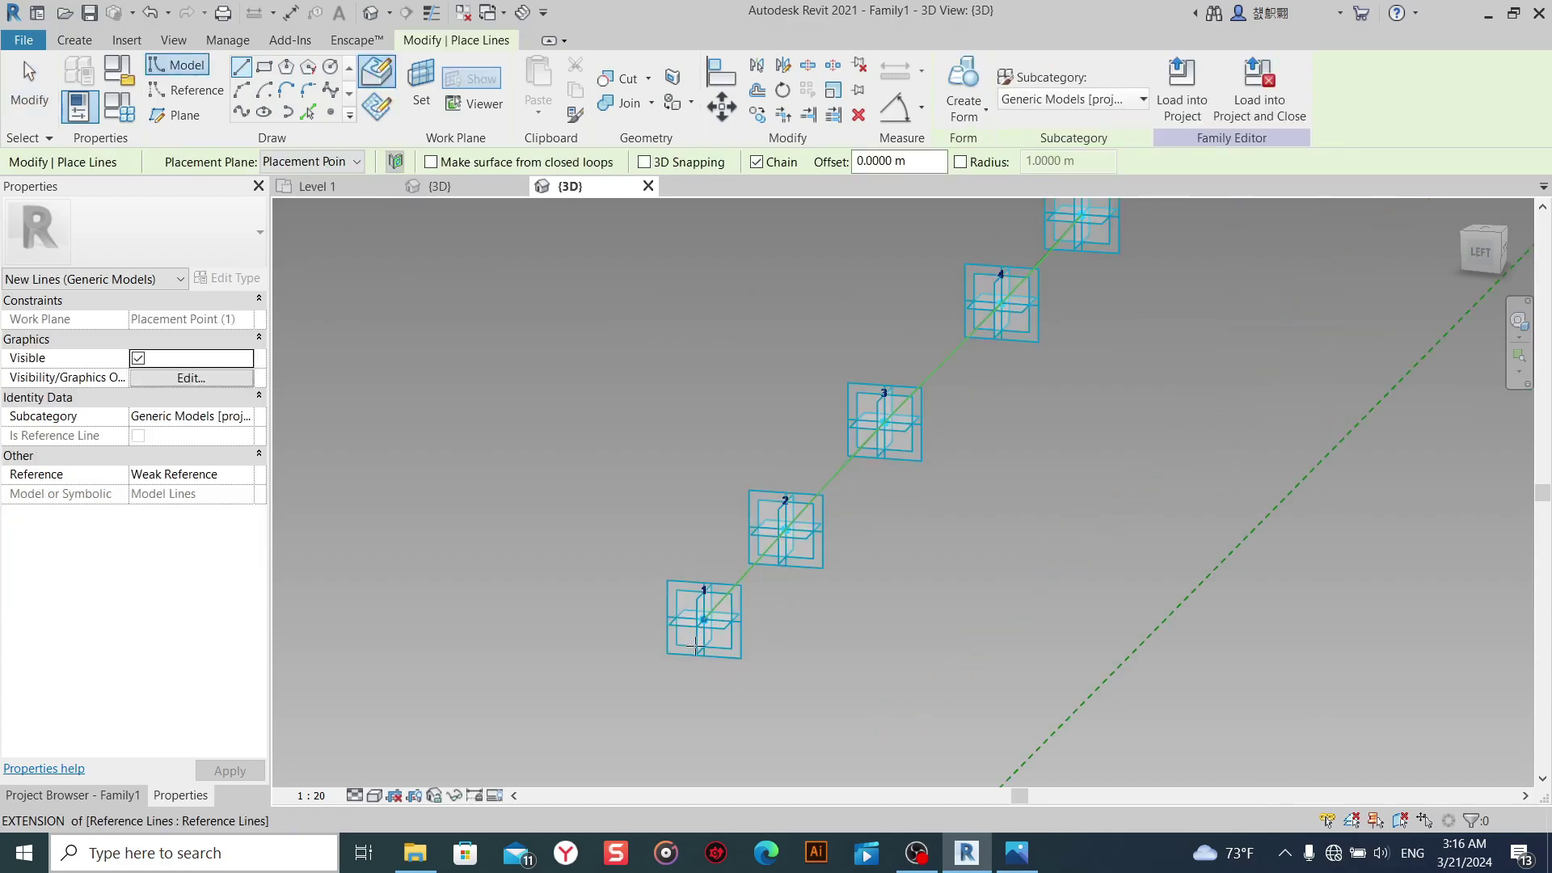
{"action": "left_click", "coordinate": [705, 621]}
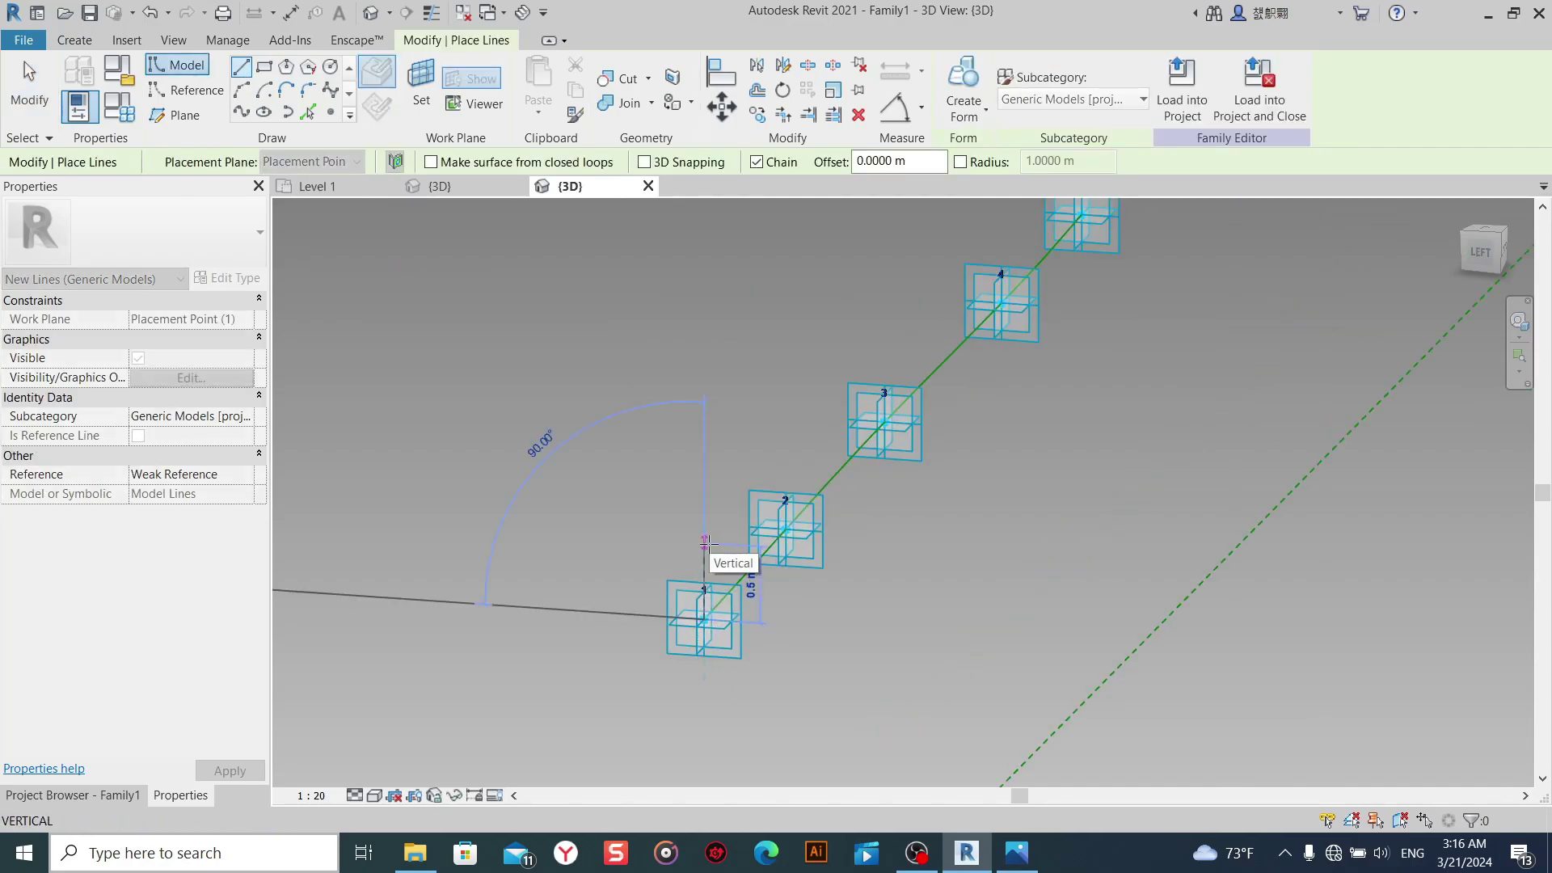
{"action": "left_click", "coordinate": [705, 543]}
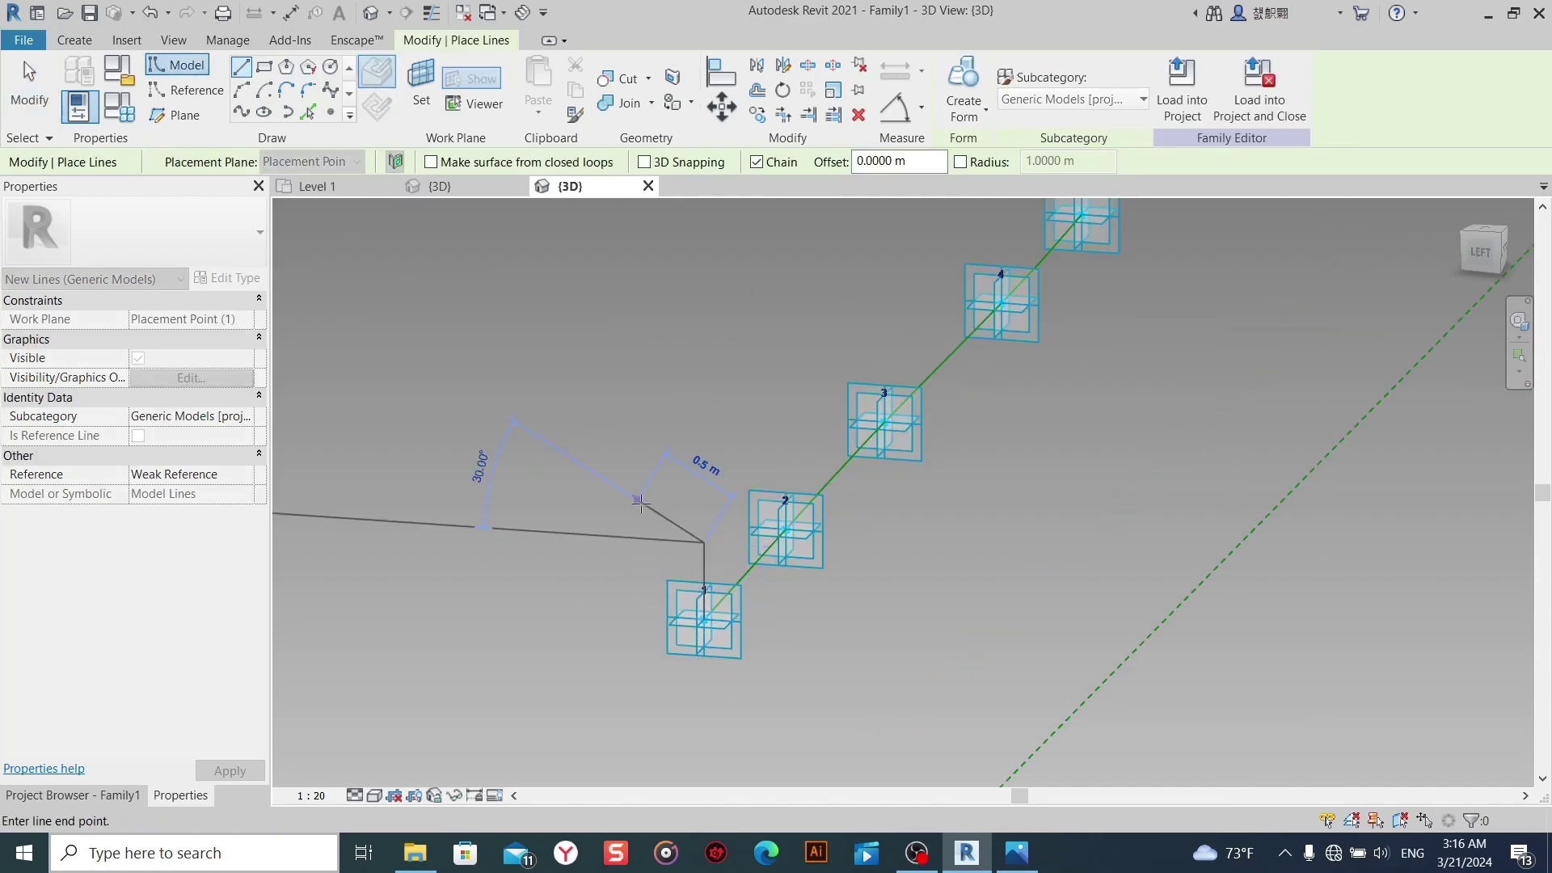
{"action": "right_click", "coordinate": [652, 459]}
{"action": "left_click", "coordinate": [687, 462]}
{"action": "right_click", "coordinate": [705, 473]}
{"action": "left_click", "coordinate": [720, 478]}
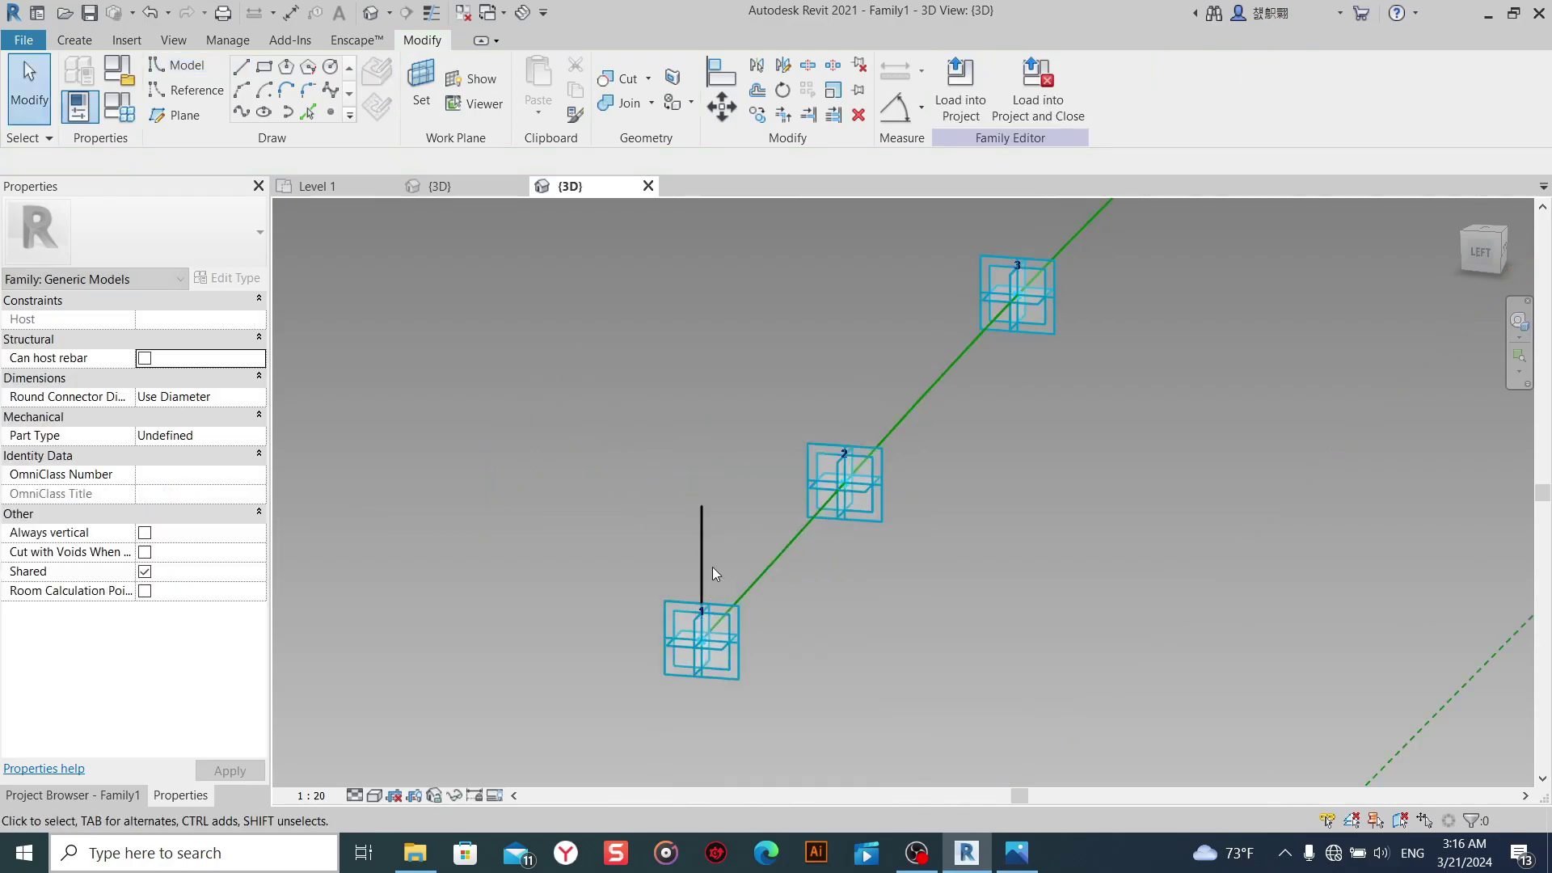
{"action": "scroll", "coordinate": [709, 566], "scroll_direction": "up", "scroll_amount": 2}
Set the vertical line's length to 0.25 m.
{"action": "left_click", "coordinate": [710, 544]}
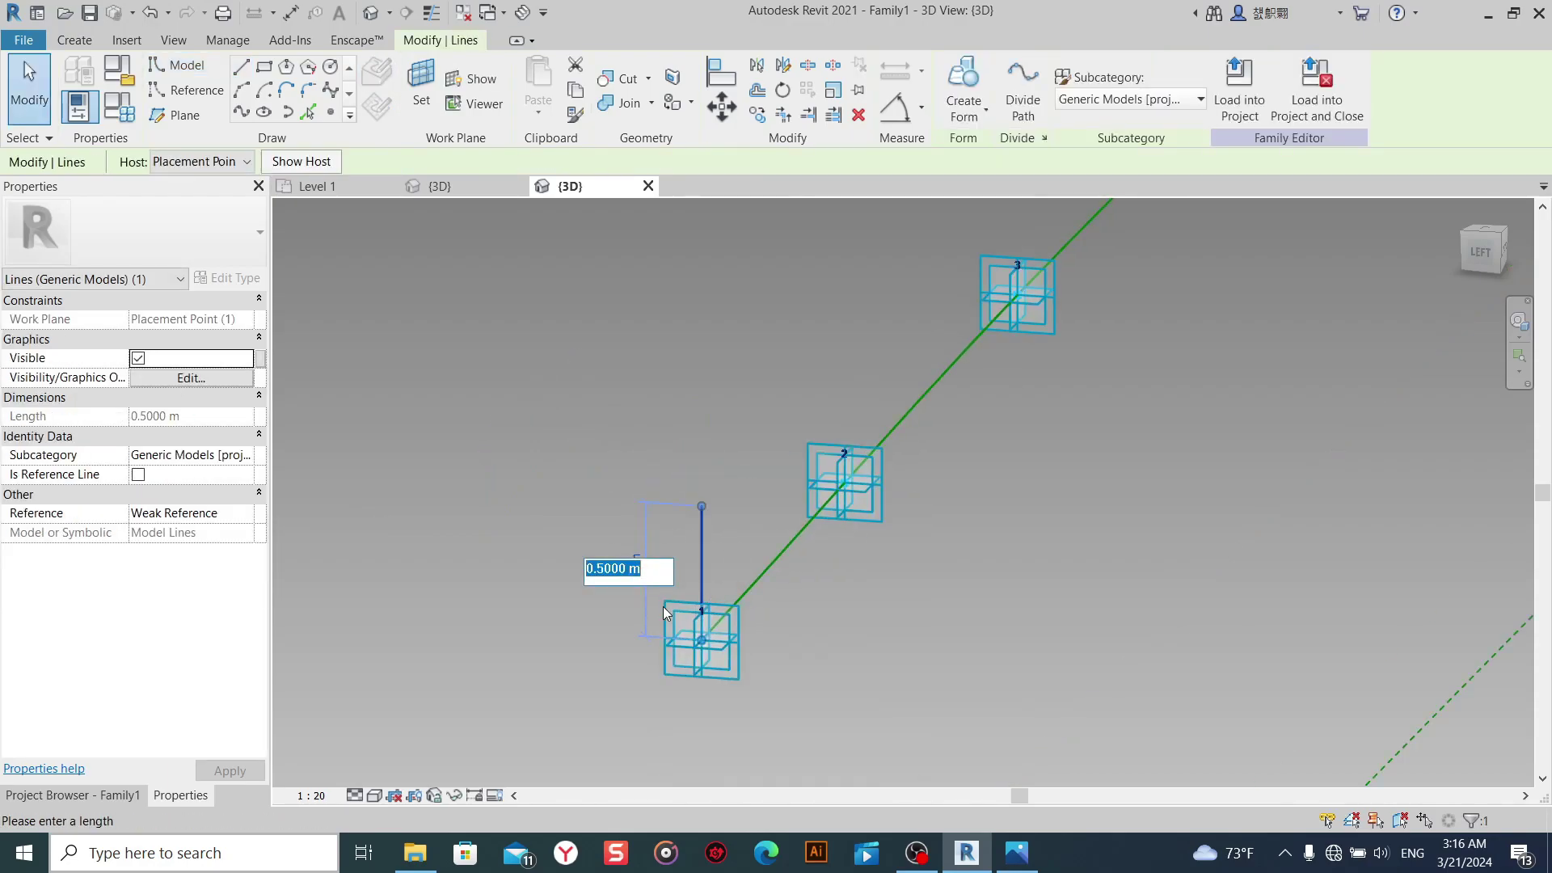
{"action": "type", "text": "0"}
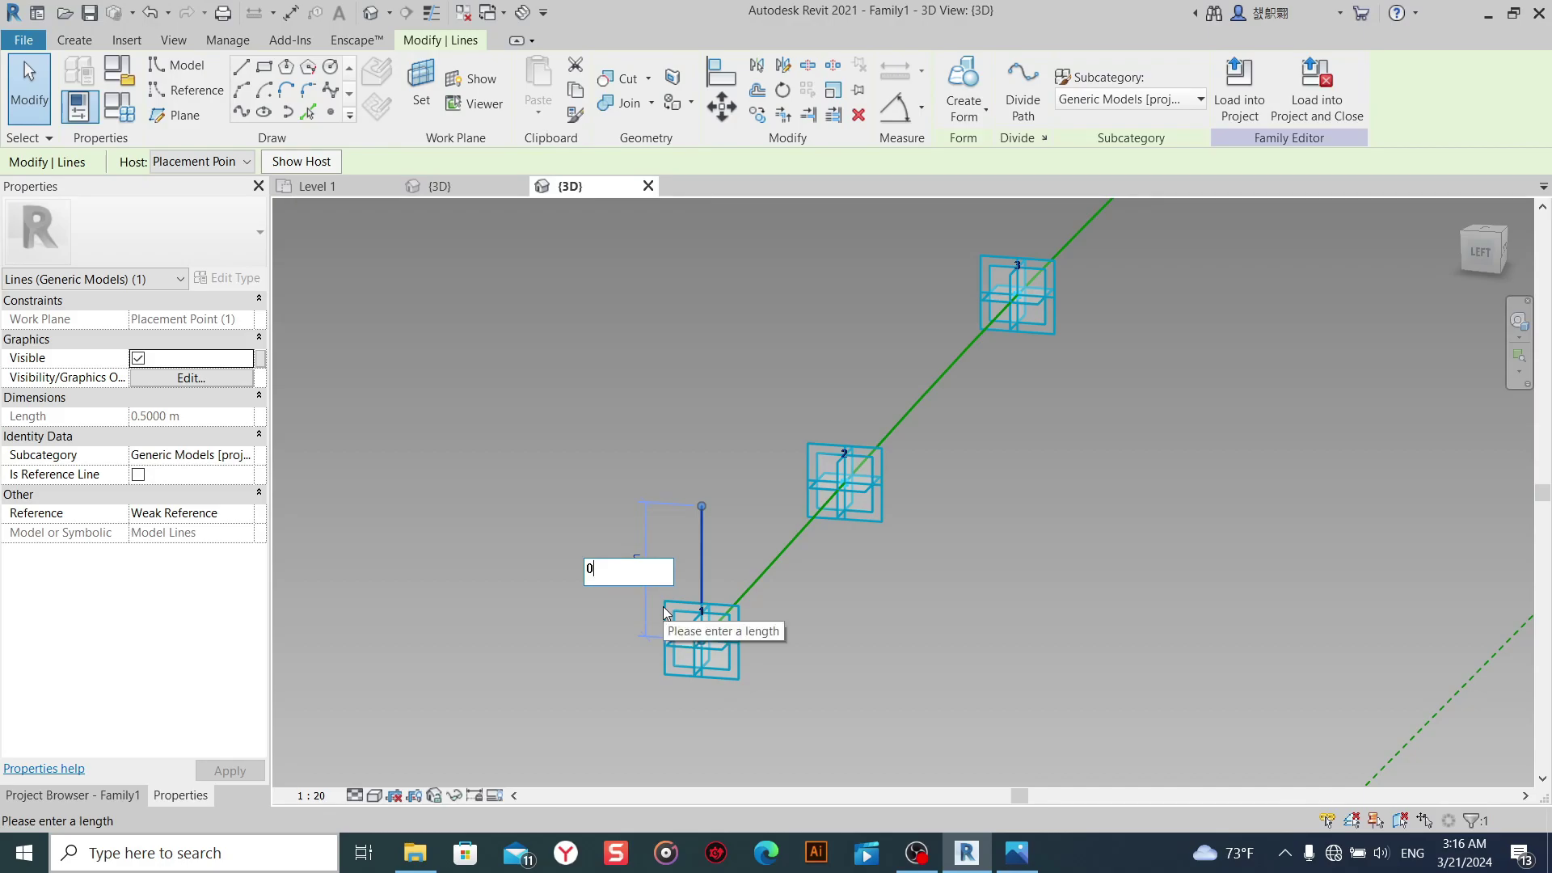
{"action": "type", "text": ".25"}
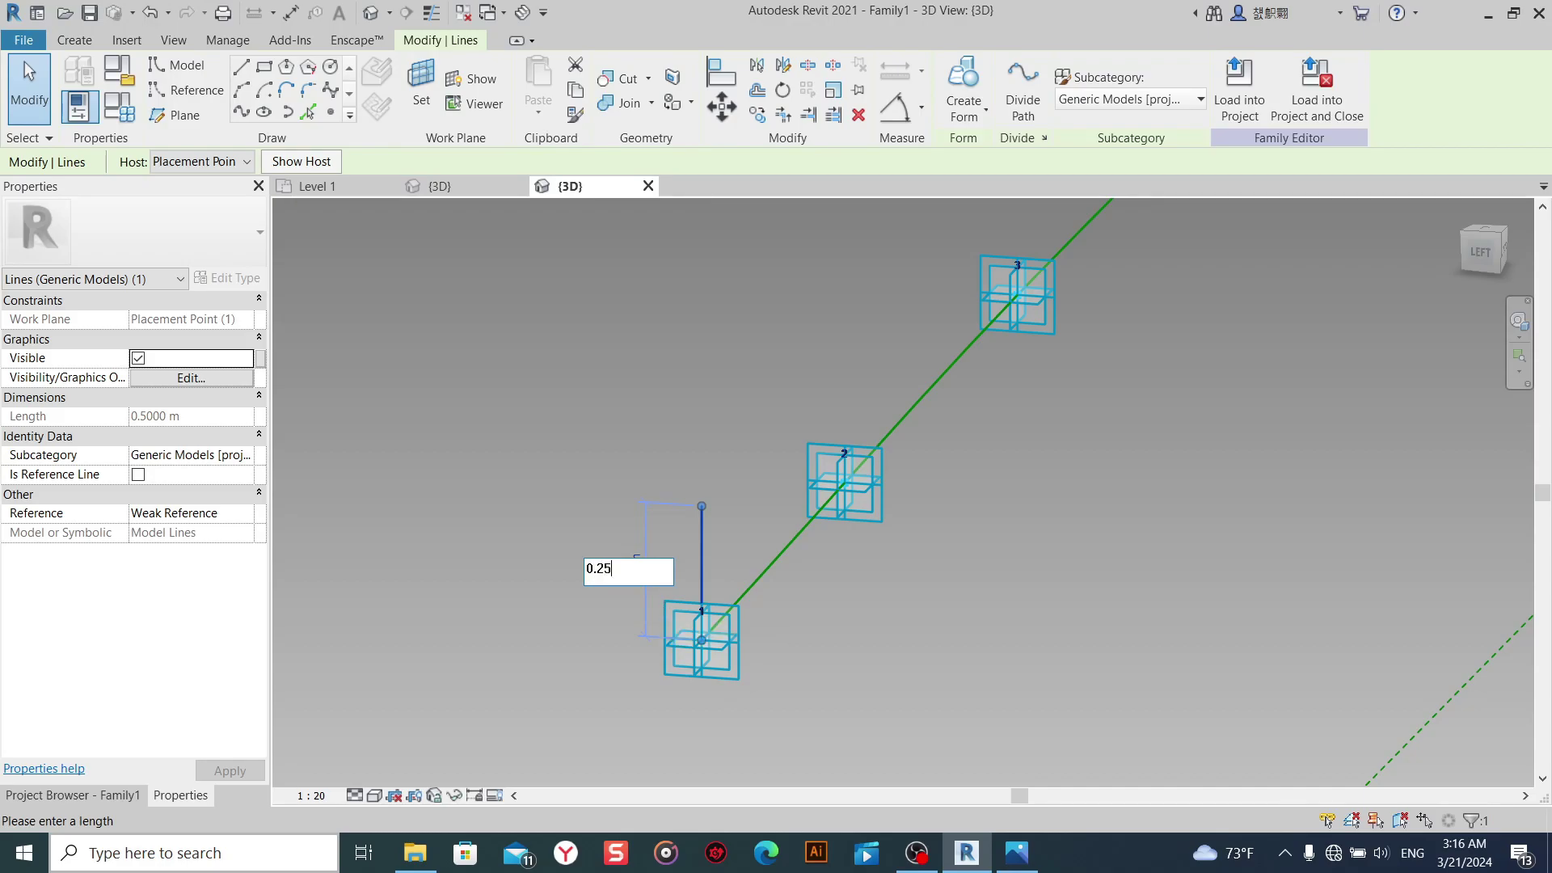
{"action": "key", "text": "Return"}
{"action": "left_click", "coordinate": [795, 658]}
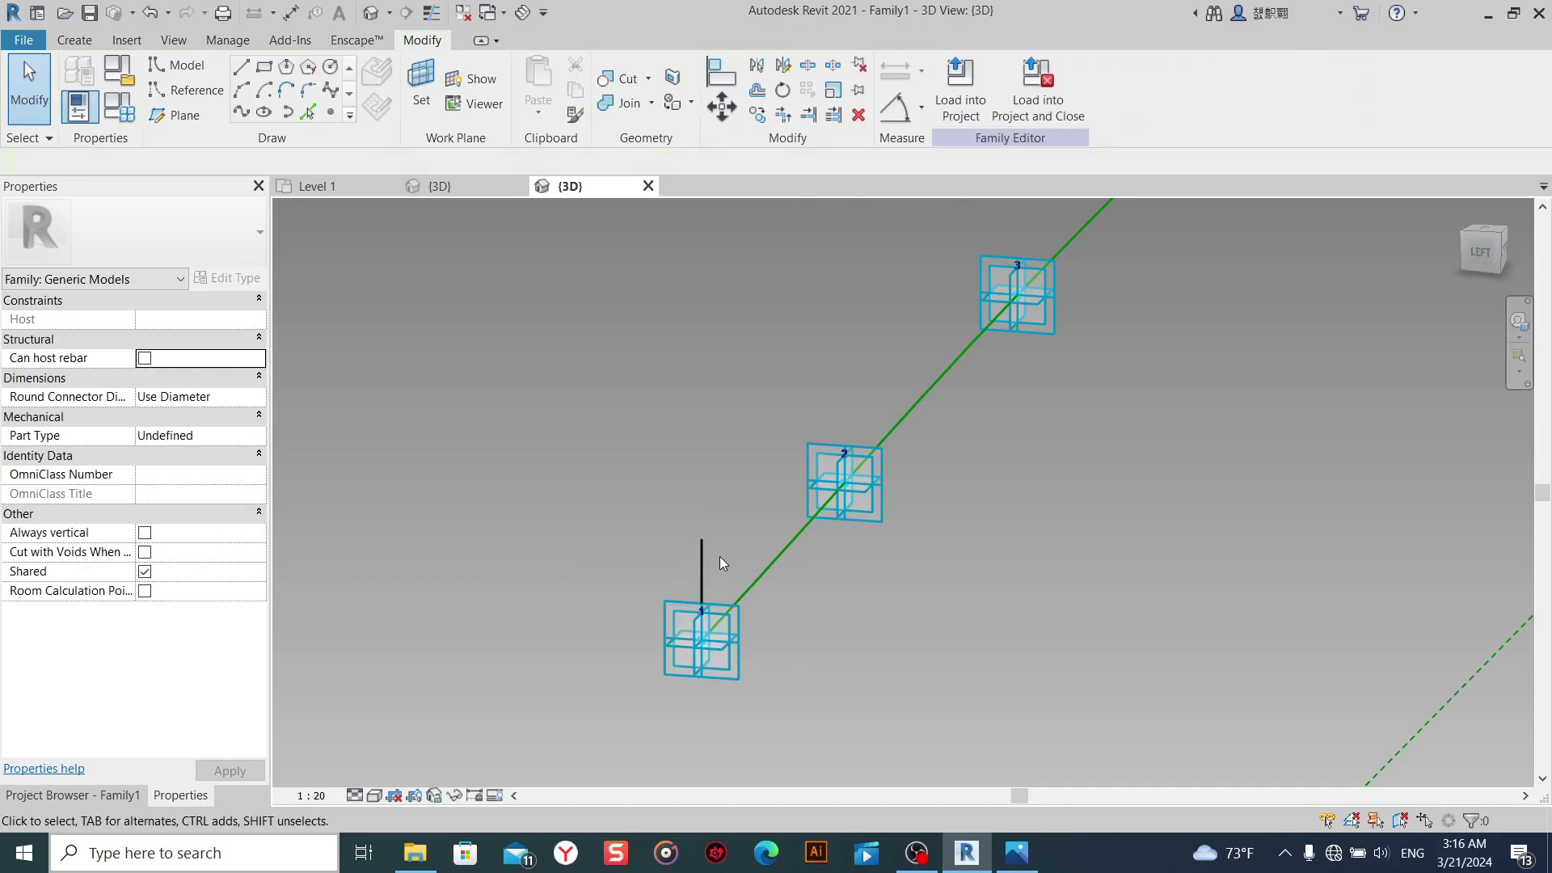
Check the placement point number the vertical line is hosted on.
{"action": "left_click", "coordinate": [699, 560]}
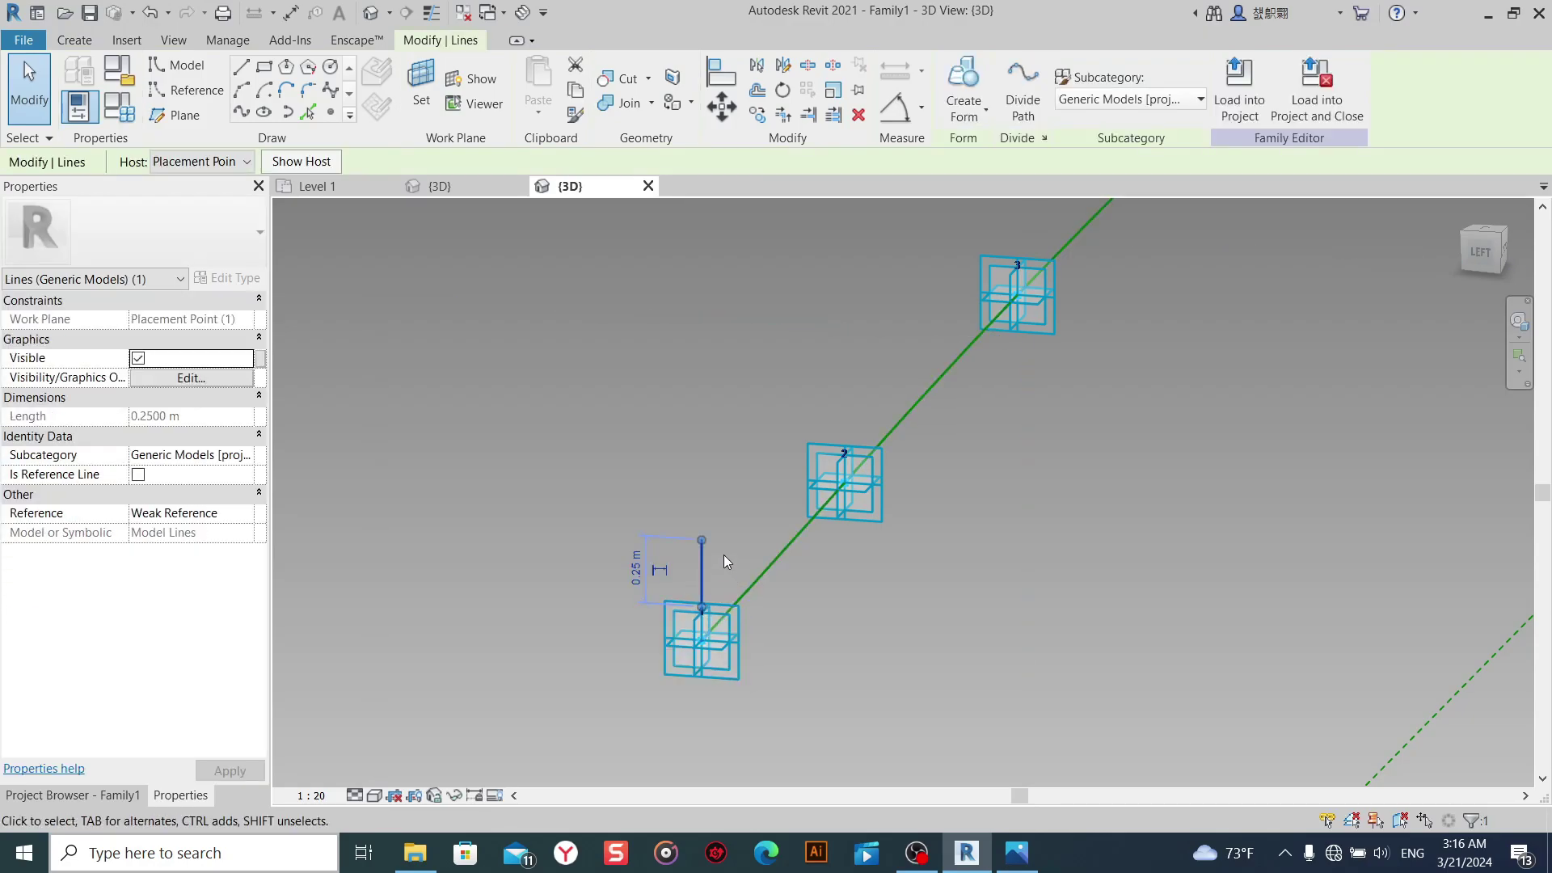
{"action": "left_click", "coordinate": [701, 608]}
{"action": "left_click", "coordinate": [853, 648]}
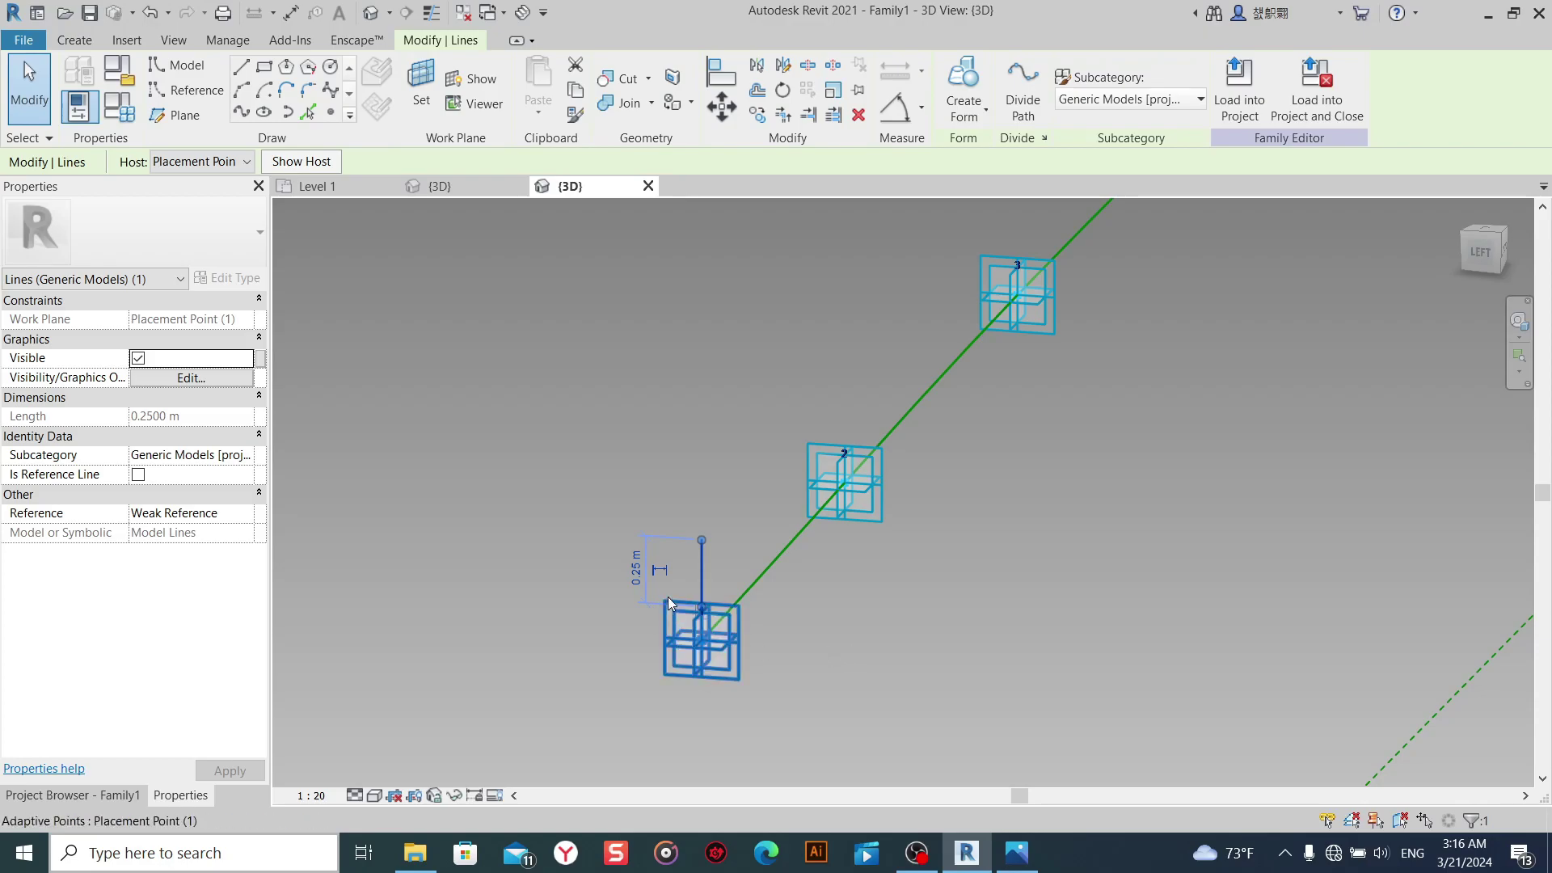
{"action": "left_click", "coordinate": [828, 606]}
Set the view scale to 1:1 and change the detail level toward Fine.
{"action": "left_click", "coordinate": [702, 555]}
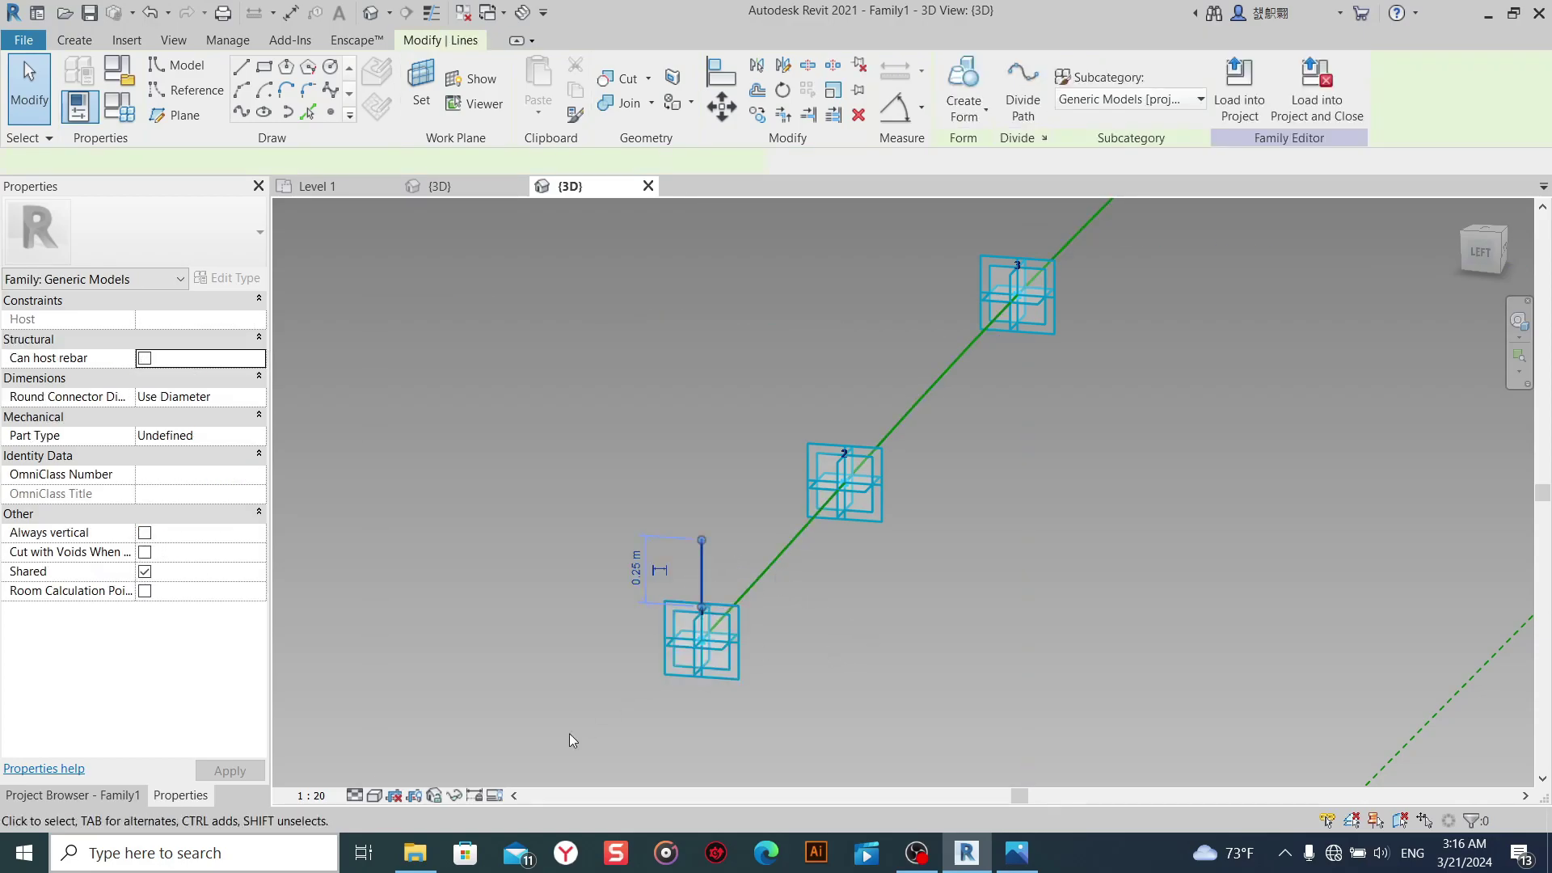
{"action": "left_click", "coordinate": [310, 795]}
{"action": "left_click", "coordinate": [346, 548]}
{"action": "left_click", "coordinate": [404, 645]}
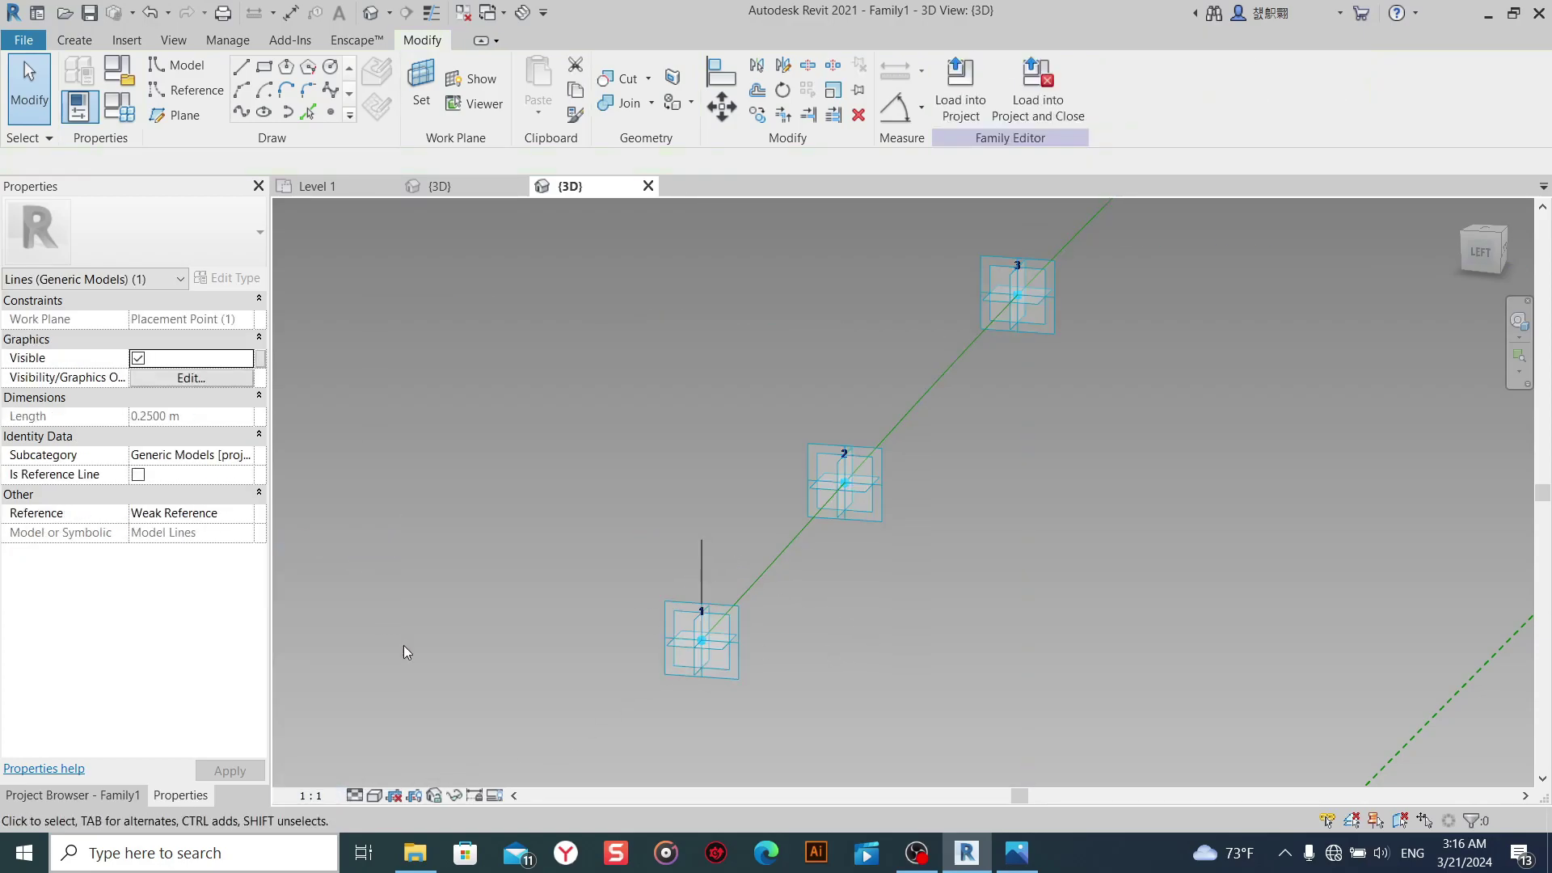
{"action": "left_click", "coordinate": [356, 795]}
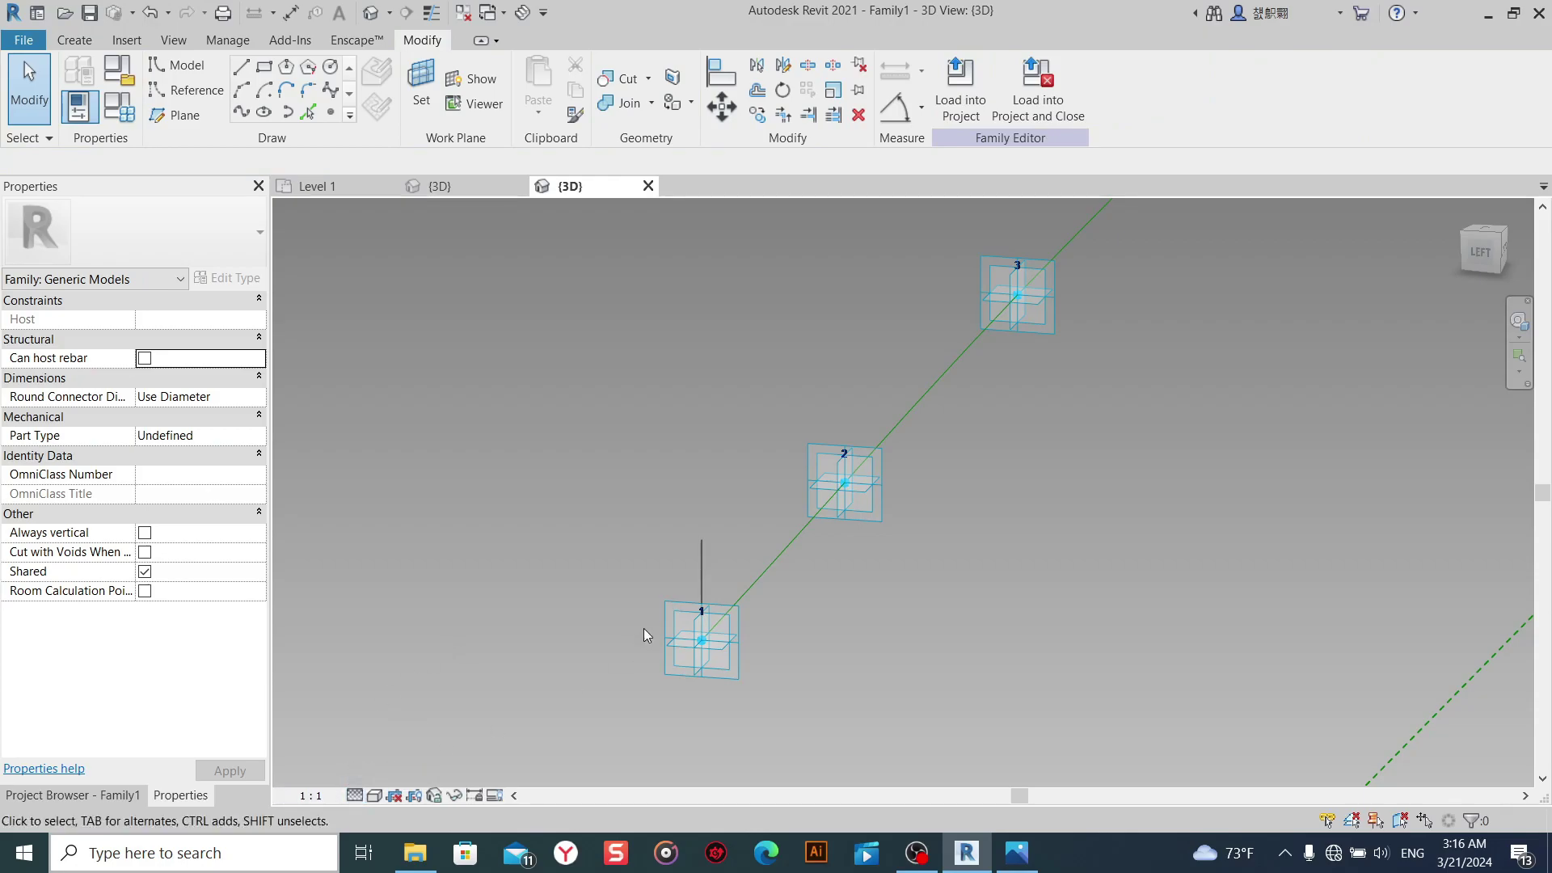
Move the vertical line so its midpoint sits on adaptive point 1.
{"action": "left_click", "coordinate": [703, 544]}
{"action": "left_click", "coordinate": [711, 121]}
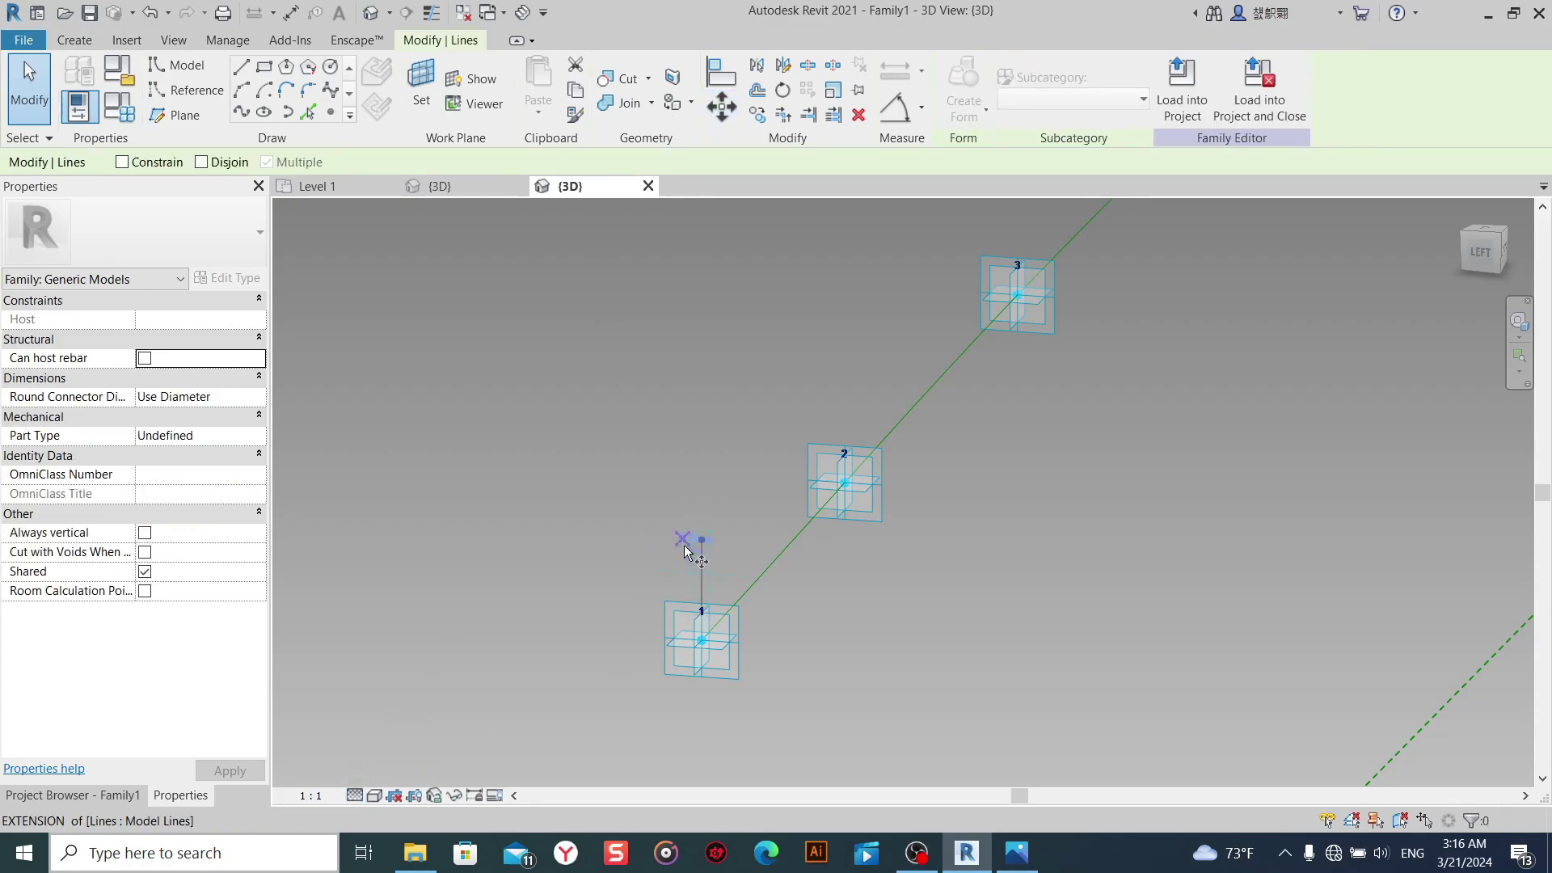
{"action": "left_click", "coordinate": [703, 575]}
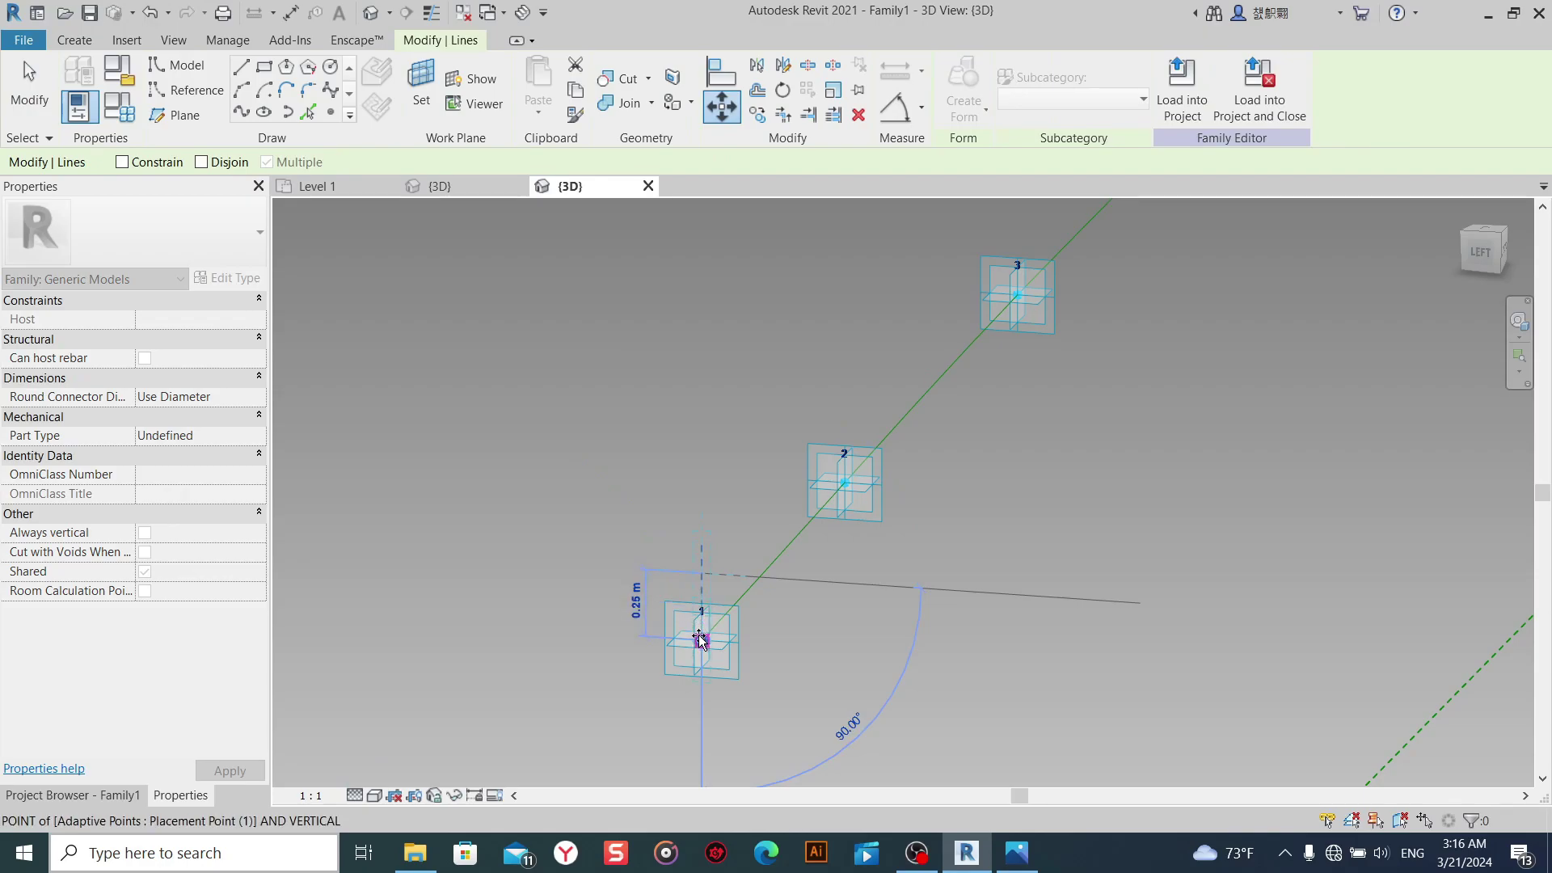
{"action": "left_click", "coordinate": [701, 640]}
{"action": "left_click", "coordinate": [723, 499]}
{"action": "scroll", "coordinate": [717, 608], "scroll_direction": "up", "scroll_amount": 1}
{"action": "scroll", "coordinate": [717, 609], "scroll_direction": "up", "scroll_amount": 2}
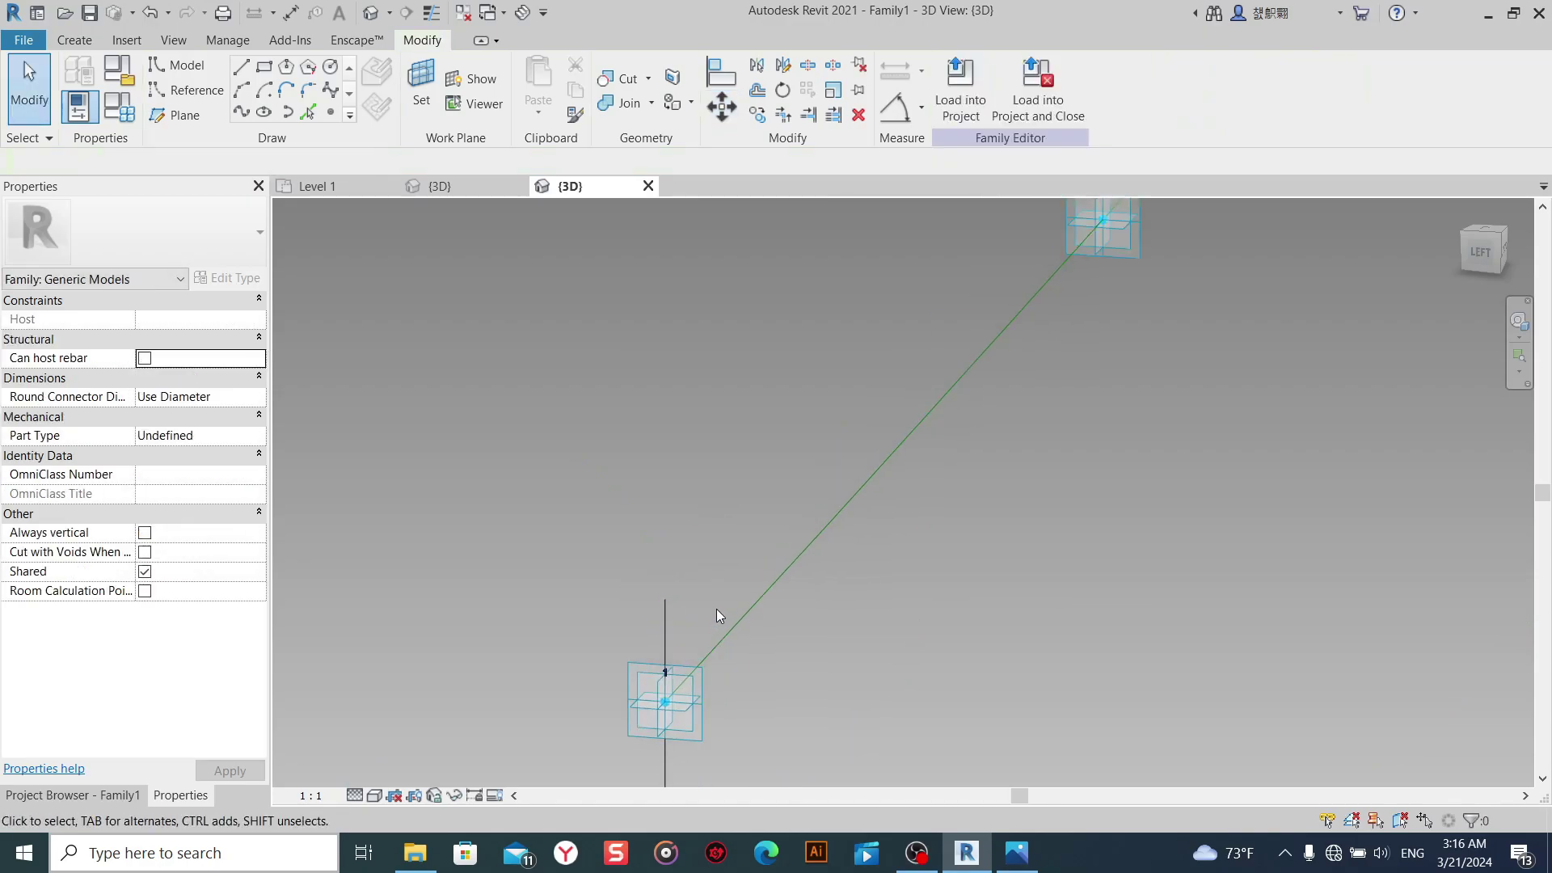
{"action": "middle_click_drag", "start_coordinate": [666, 622], "coordinate": [687, 460]}
Change the vertical line's length to 0.5 m.
{"action": "left_click", "coordinate": [686, 457]}
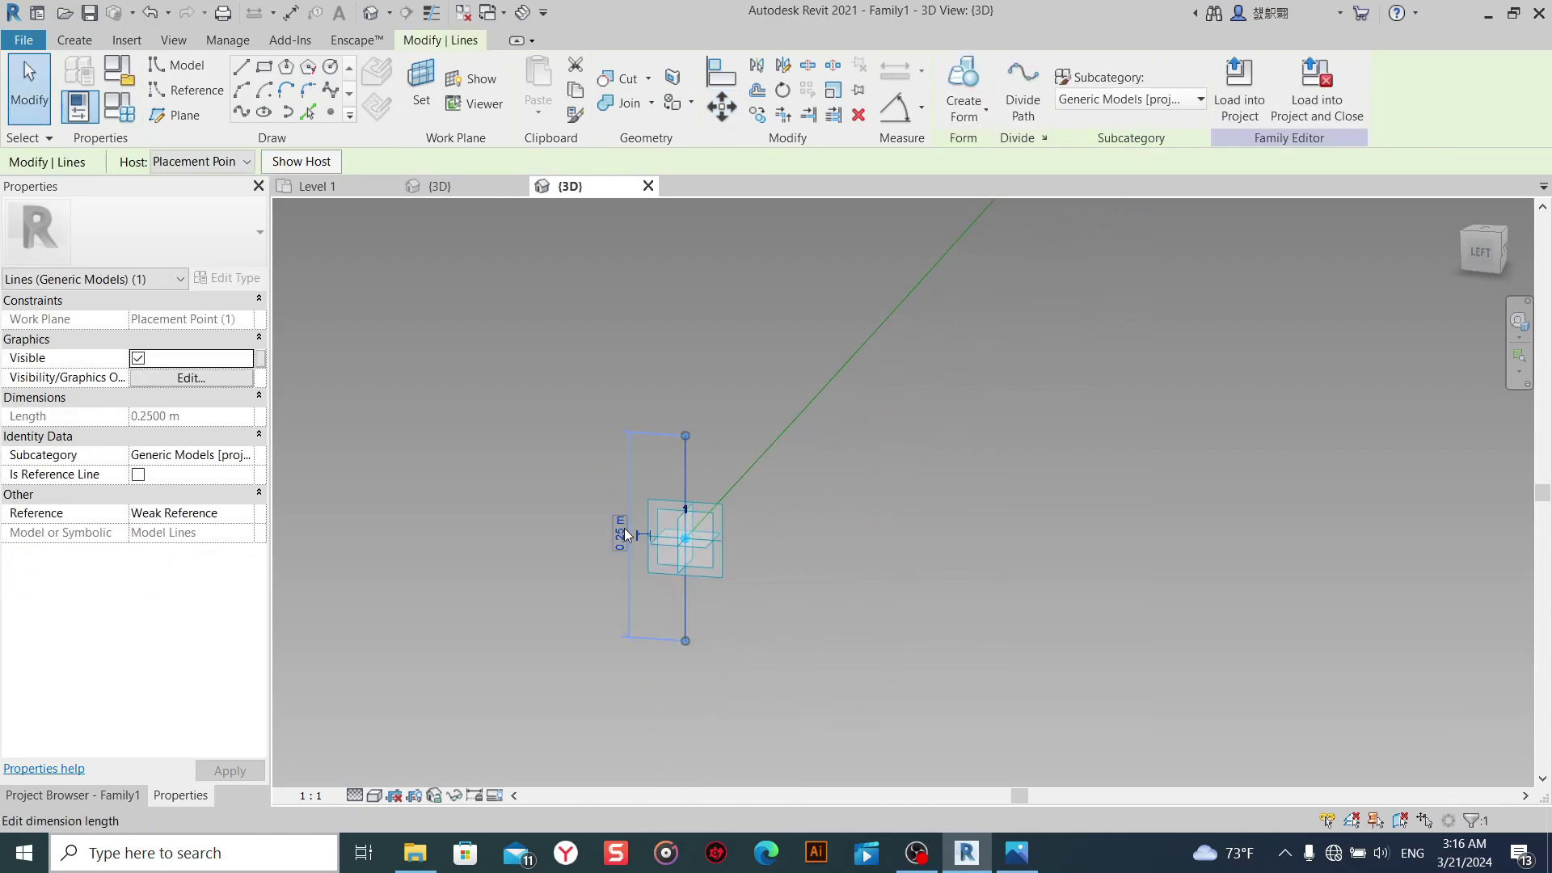
{"action": "type", "text": "0.5"}
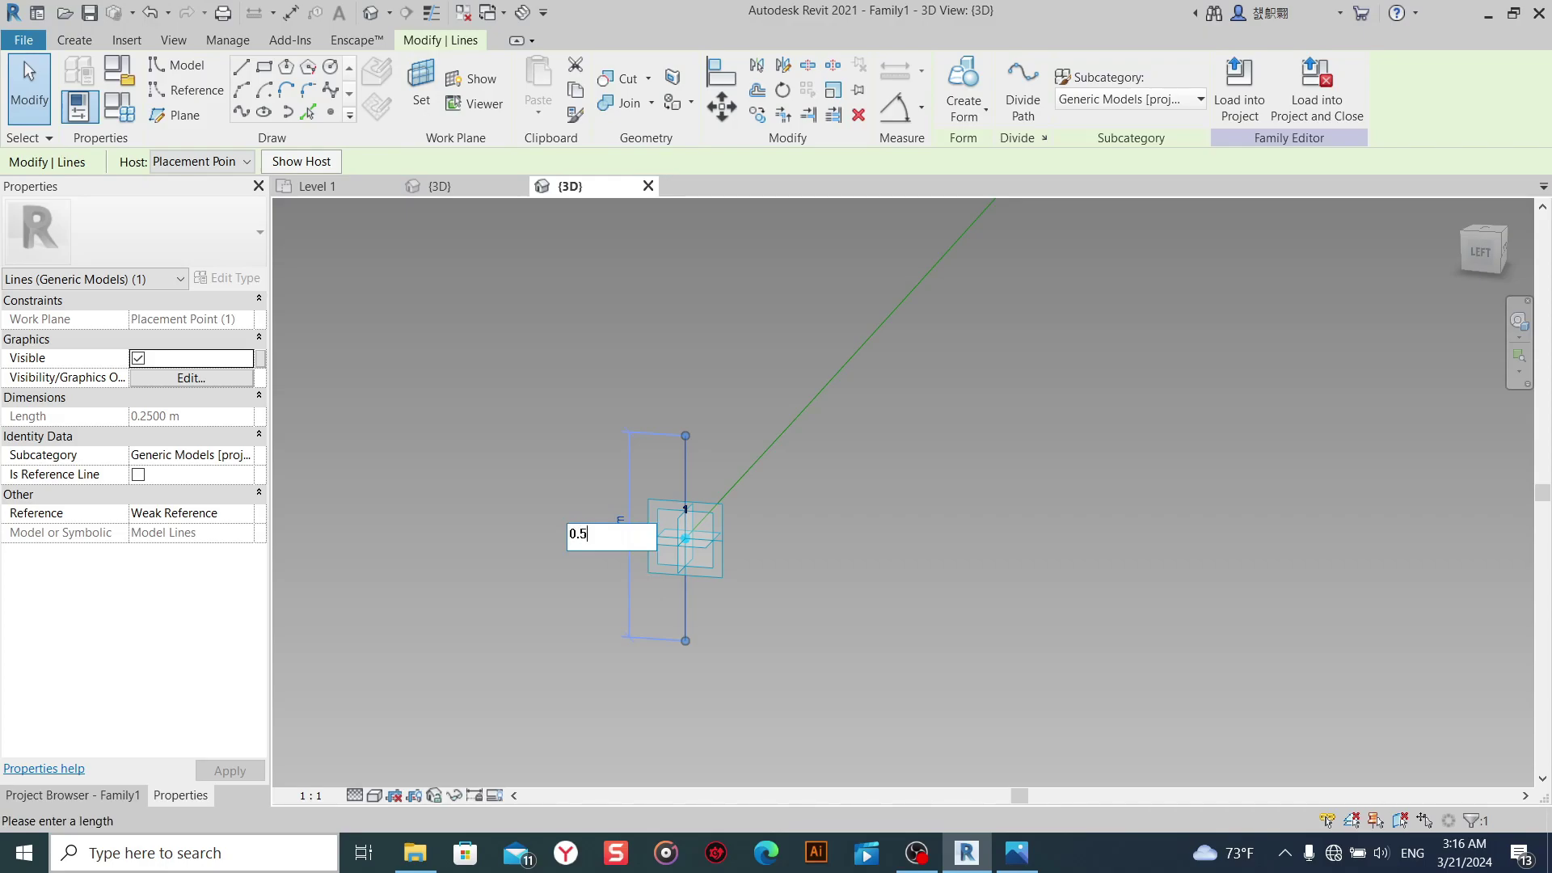
{"action": "key", "text": "Return"}
{"action": "scroll", "coordinate": [651, 575], "scroll_direction": "down", "scroll_amount": 2}
{"action": "scroll", "coordinate": [851, 571], "scroll_direction": "down", "scroll_amount": 2}
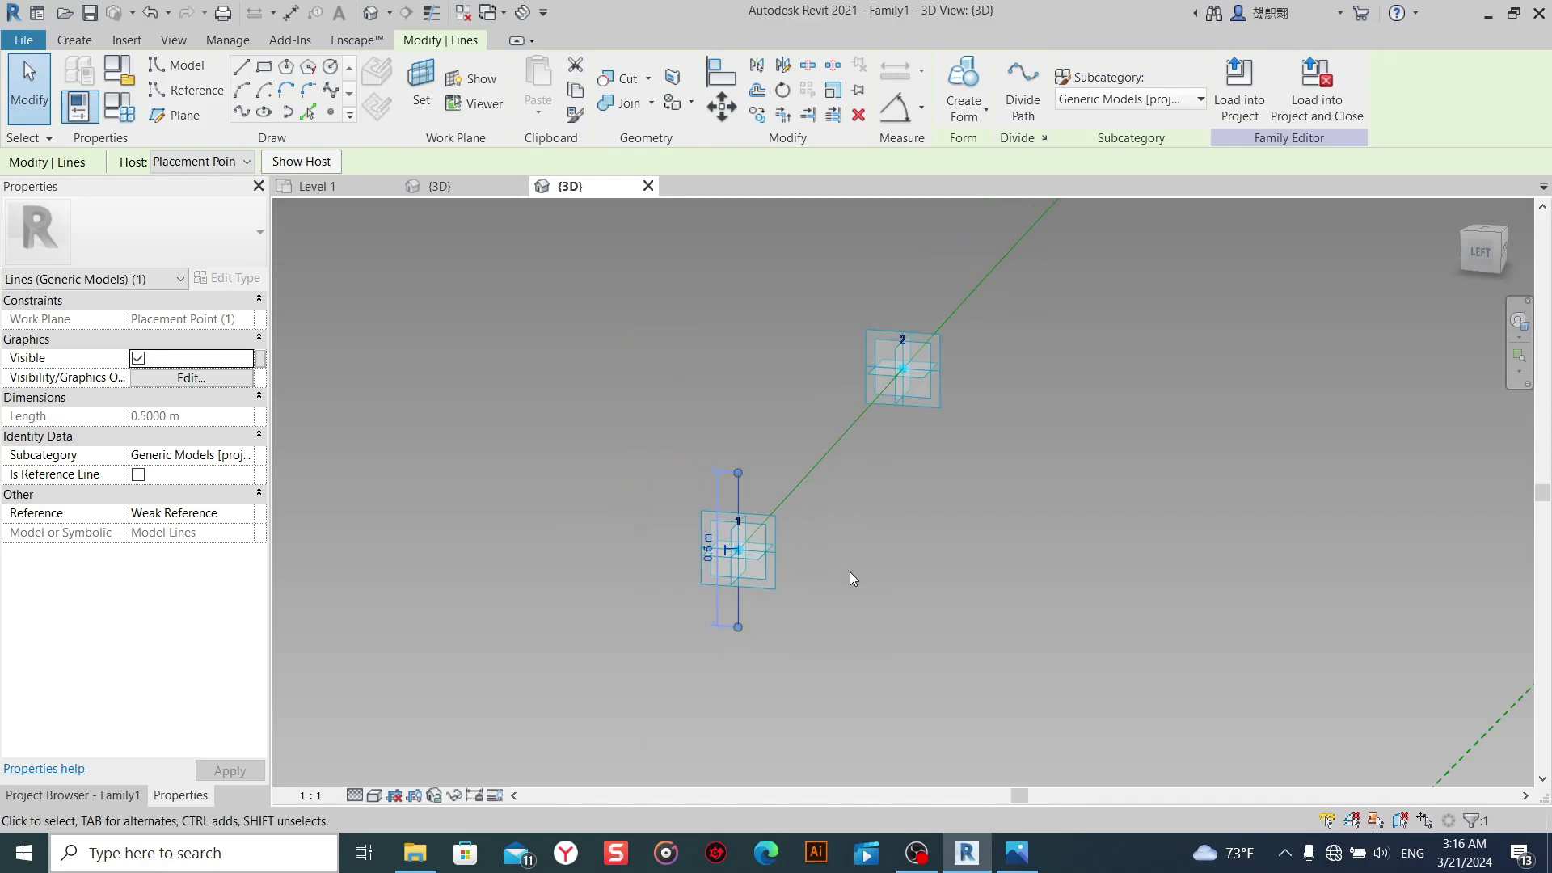
Start a new model line from the vertical line's top endpoint.
{"action": "middle_click_drag", "start_coordinate": [847, 571], "coordinate": [822, 606]}
{"action": "left_click", "coordinate": [821, 606]}
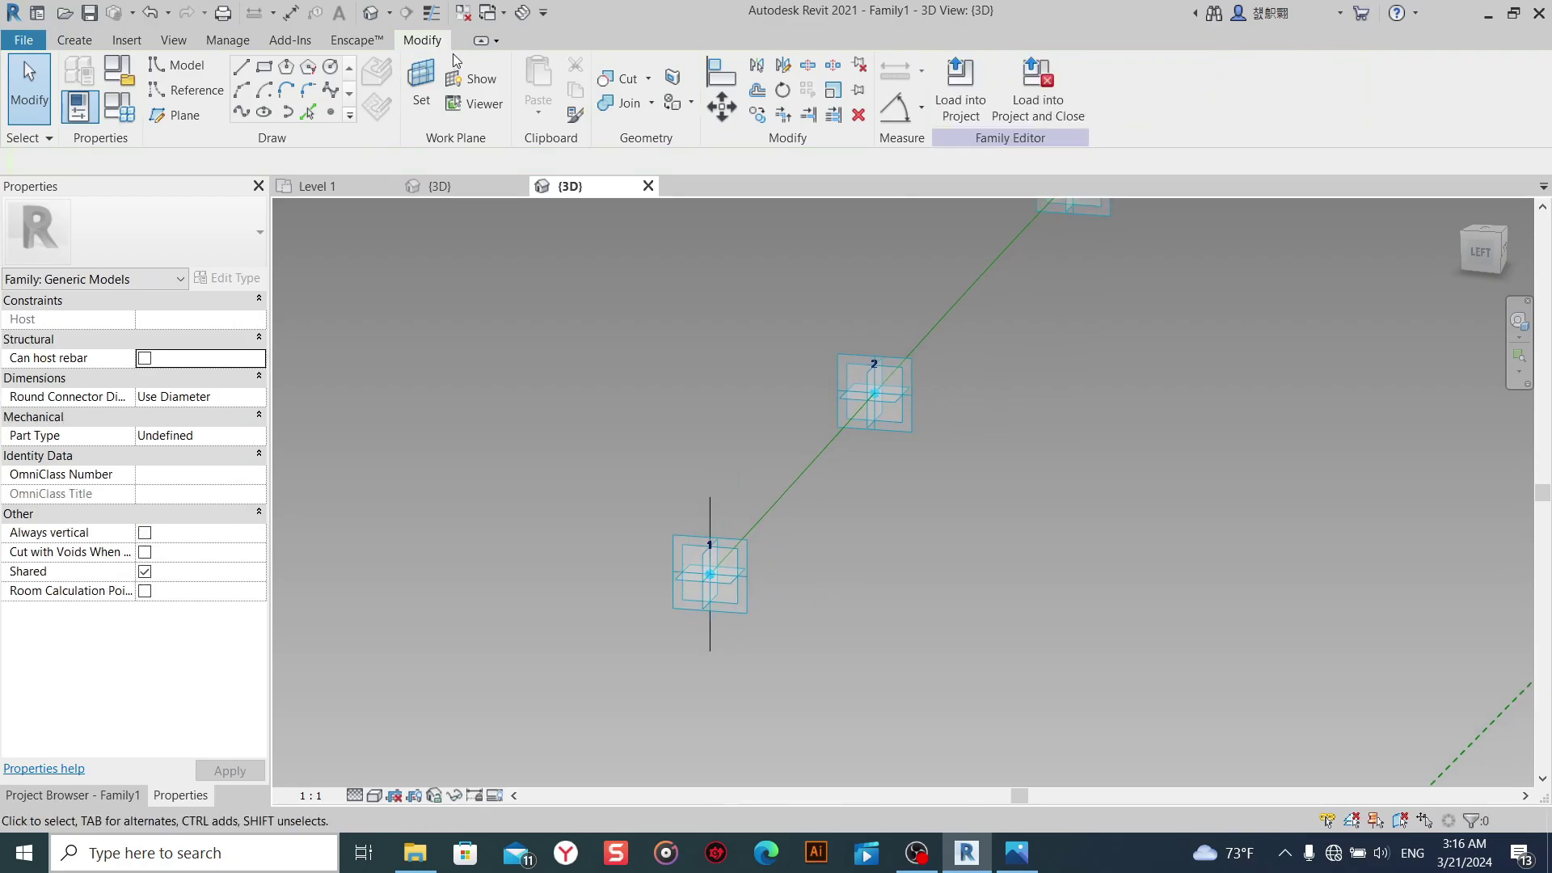
{"action": "left_click", "coordinate": [241, 68]}
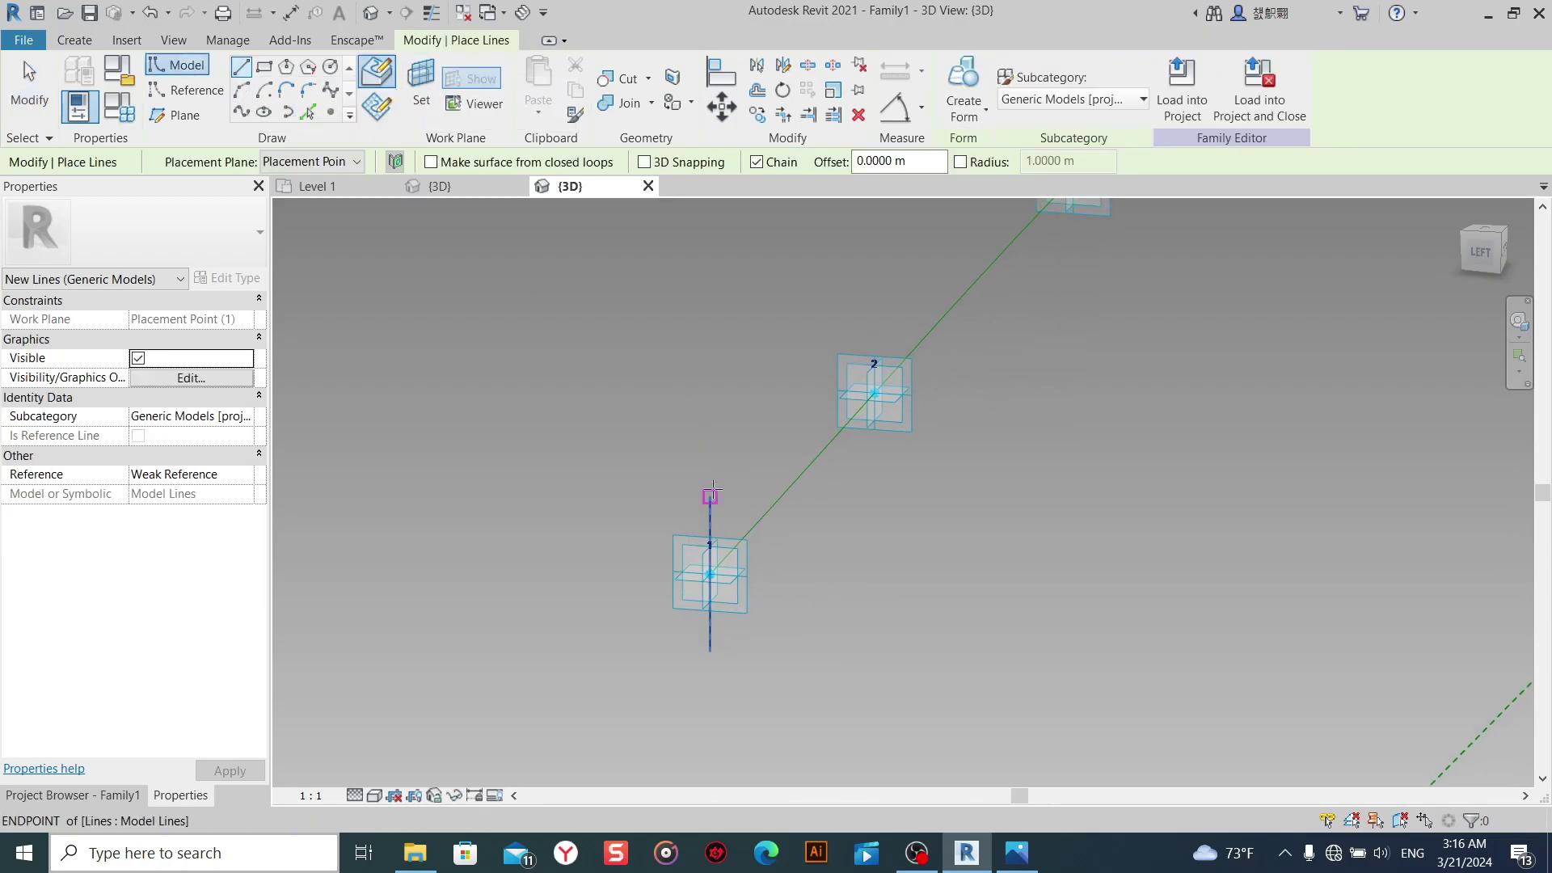
{"action": "left_click", "coordinate": [710, 496]}
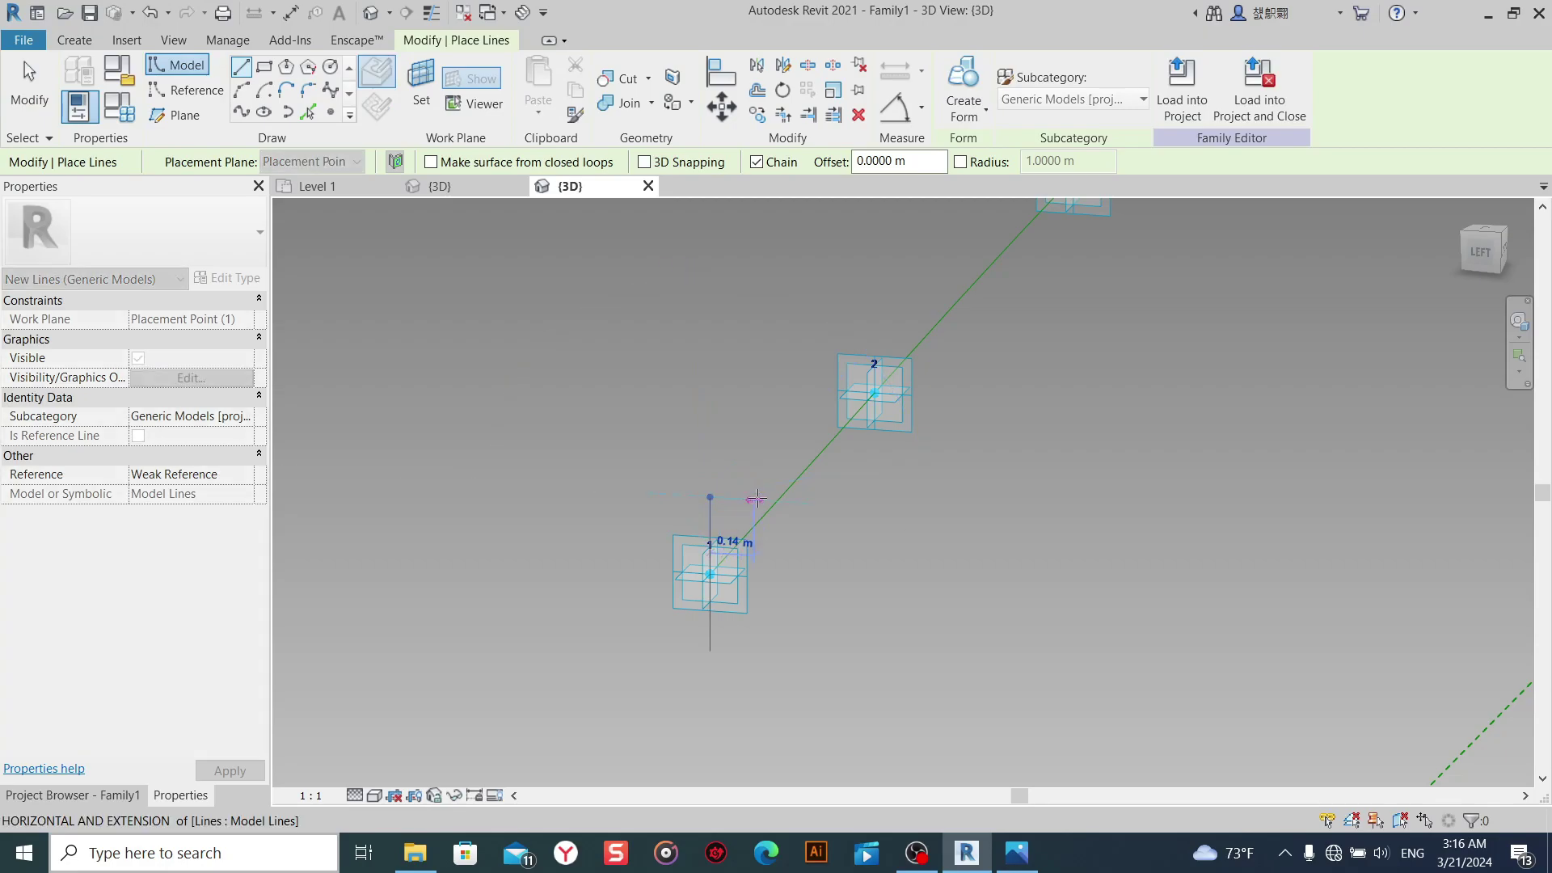
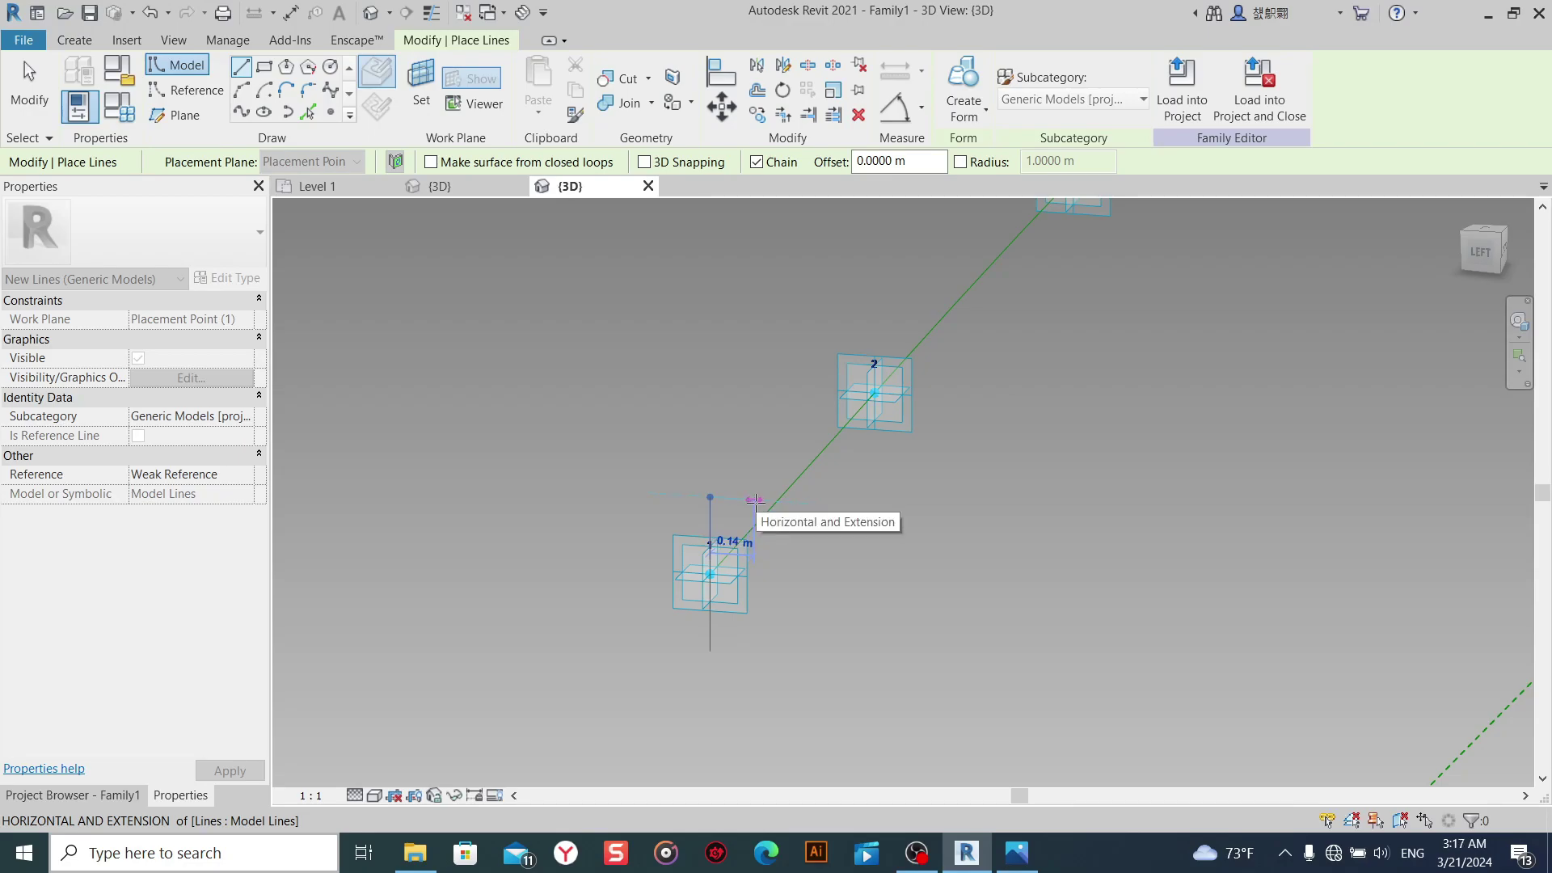
Draw the first 0.25 m horizontal crossbar line from the vertical line's top.
{"action": "scroll", "coordinate": [755, 500], "scroll_direction": "down", "scroll_amount": 3}
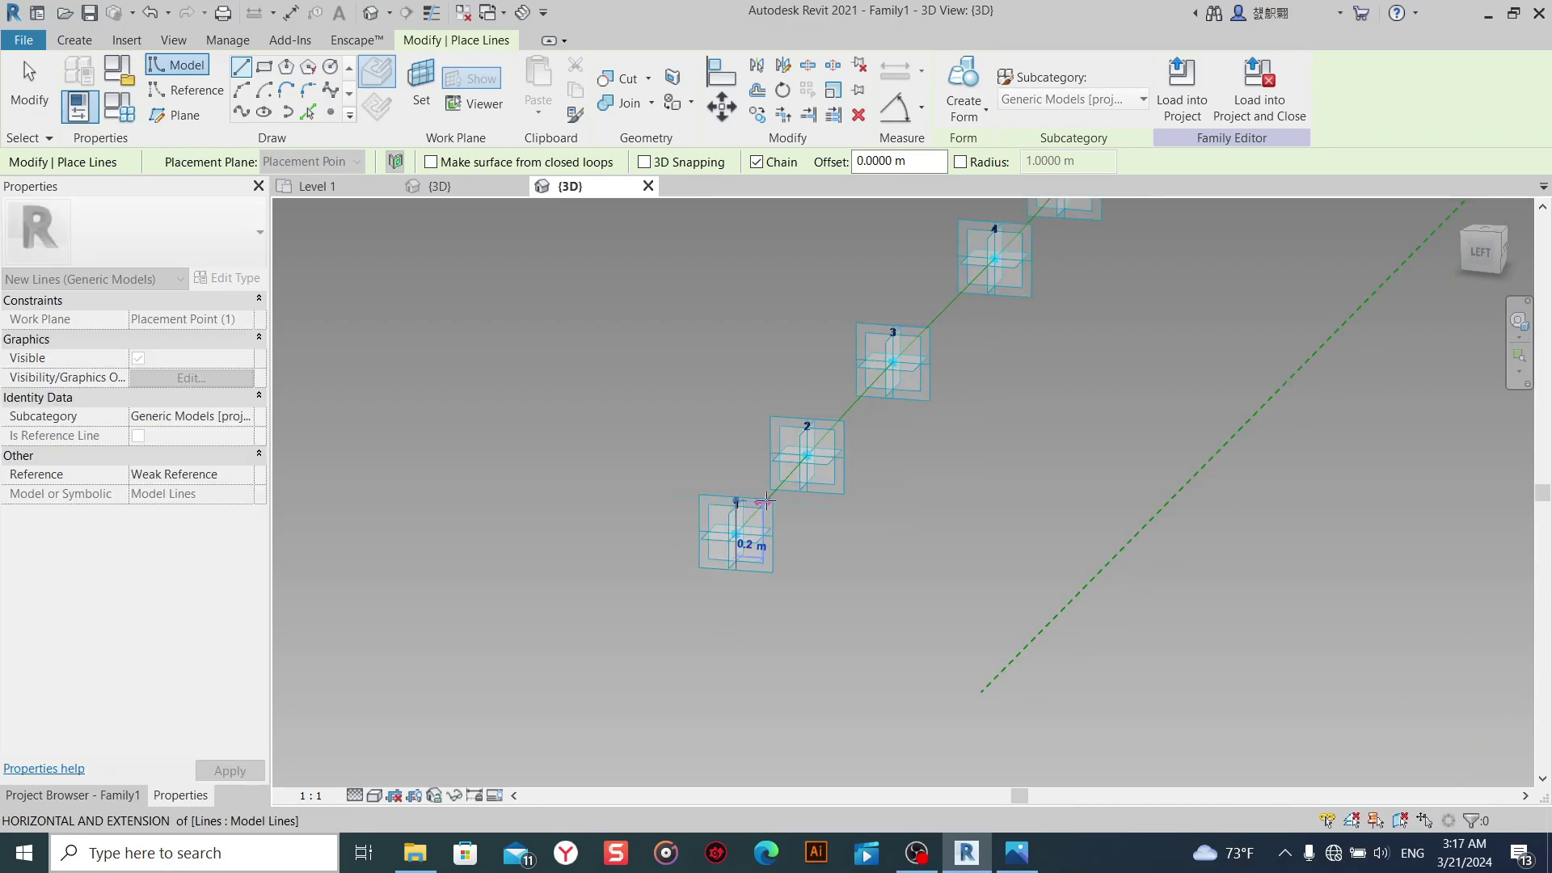
{"action": "scroll", "coordinate": [766, 501], "scroll_direction": "up", "scroll_amount": 2}
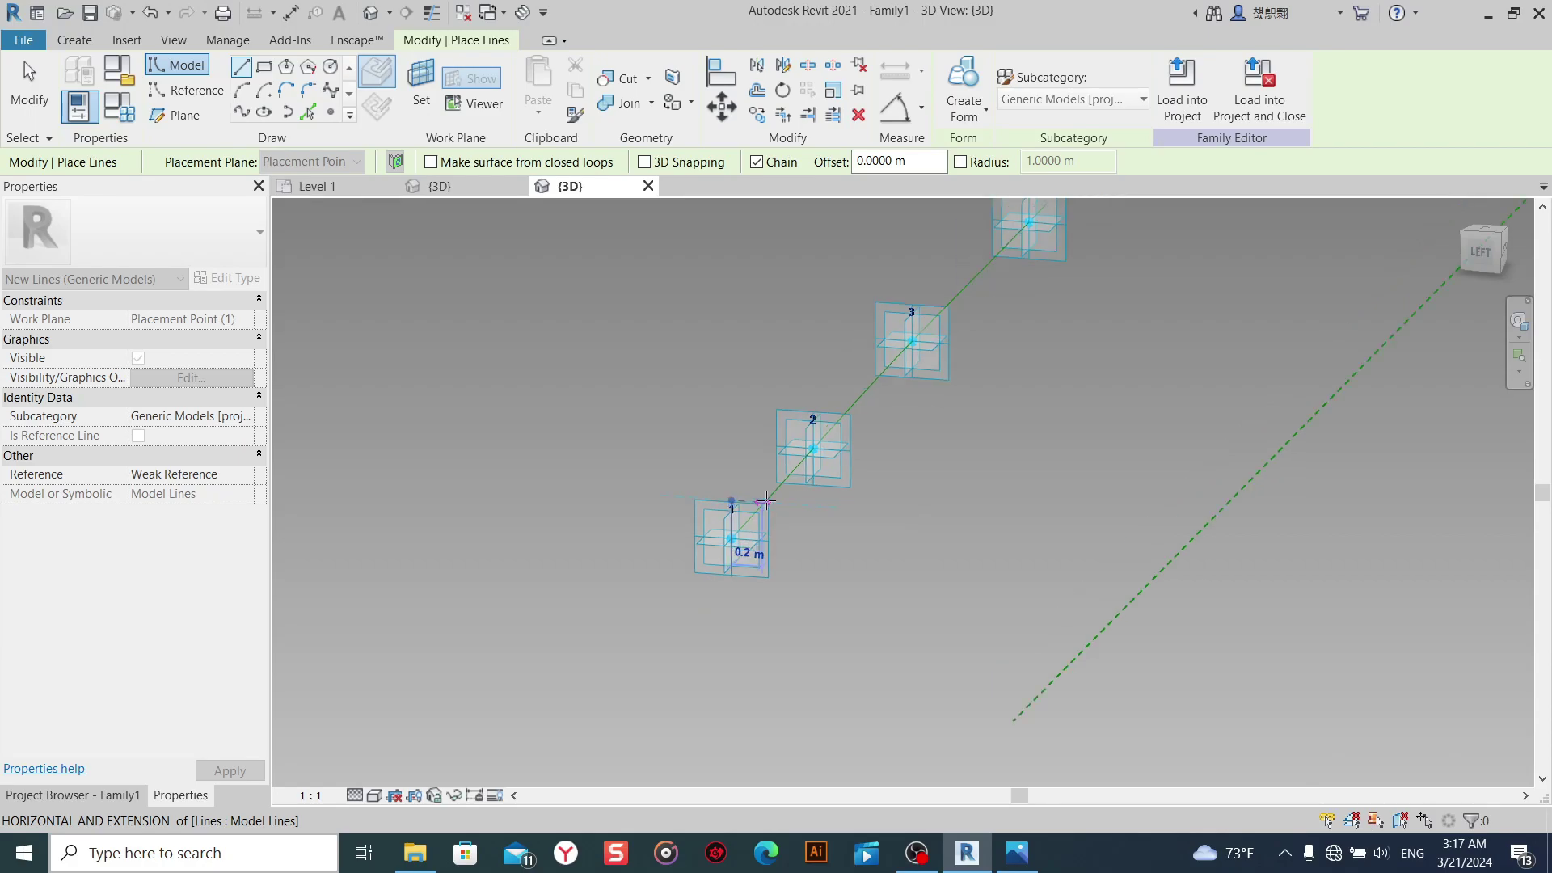
{"action": "scroll", "coordinate": [759, 502], "scroll_direction": "up", "scroll_amount": 2}
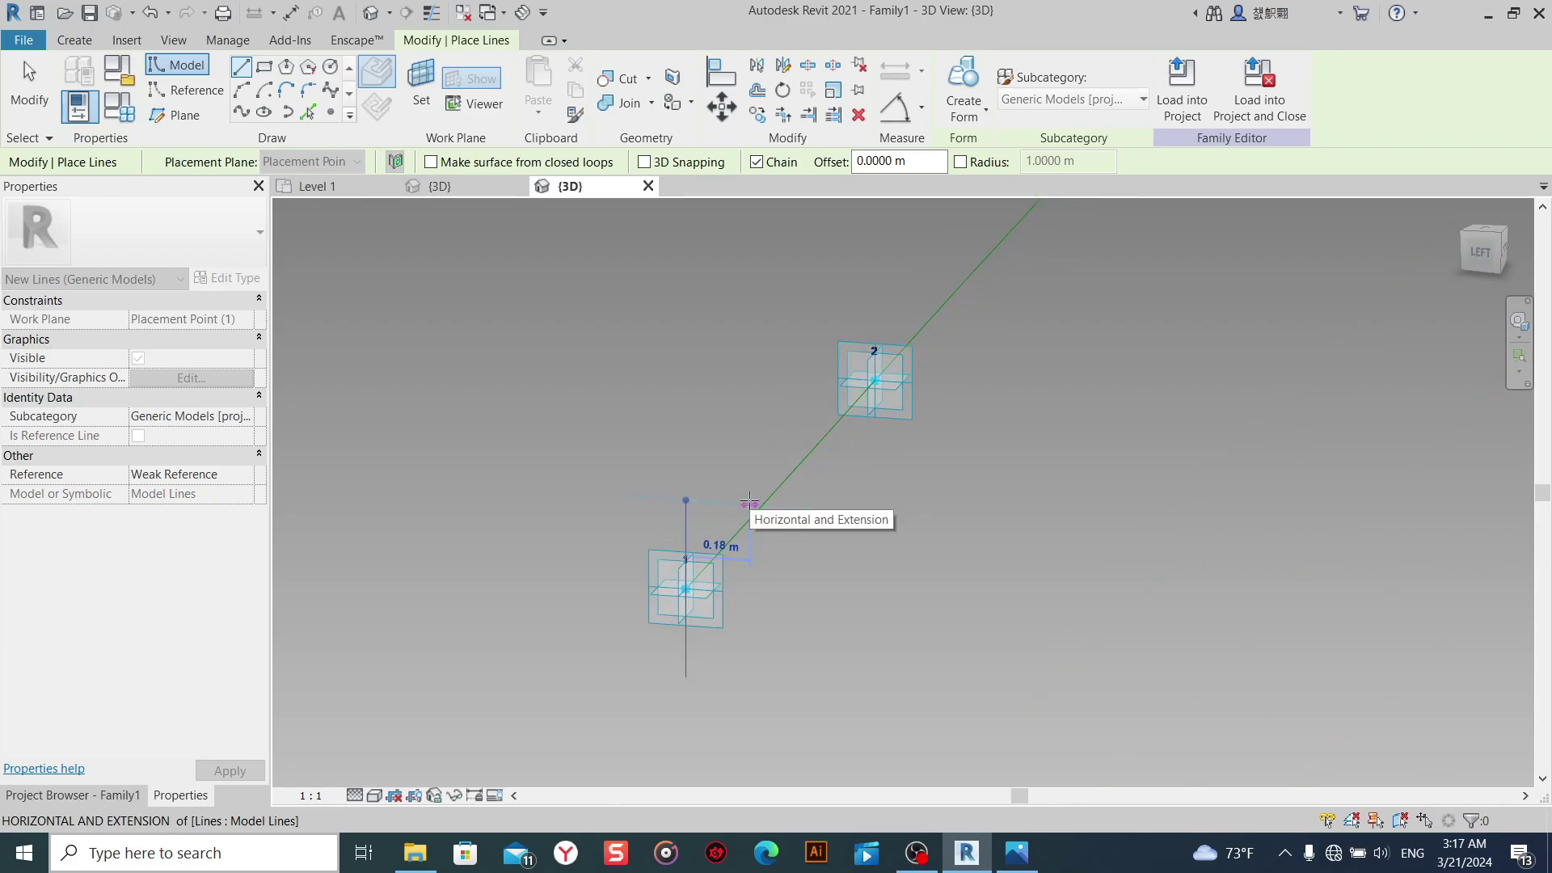
{"action": "type", "text": "0.25"}
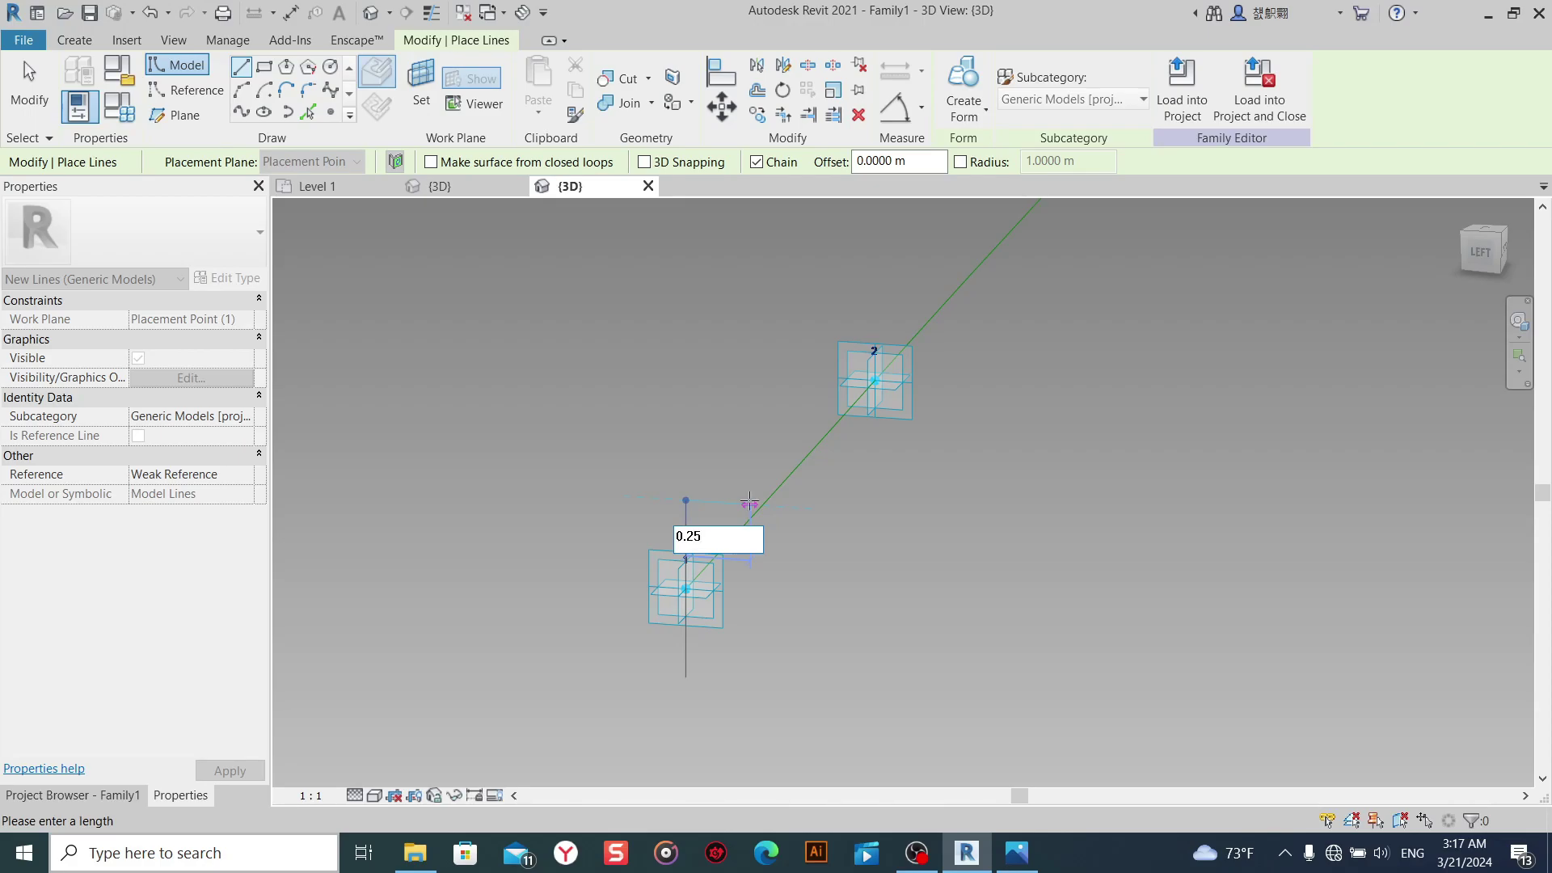
{"action": "key", "text": "Return"}
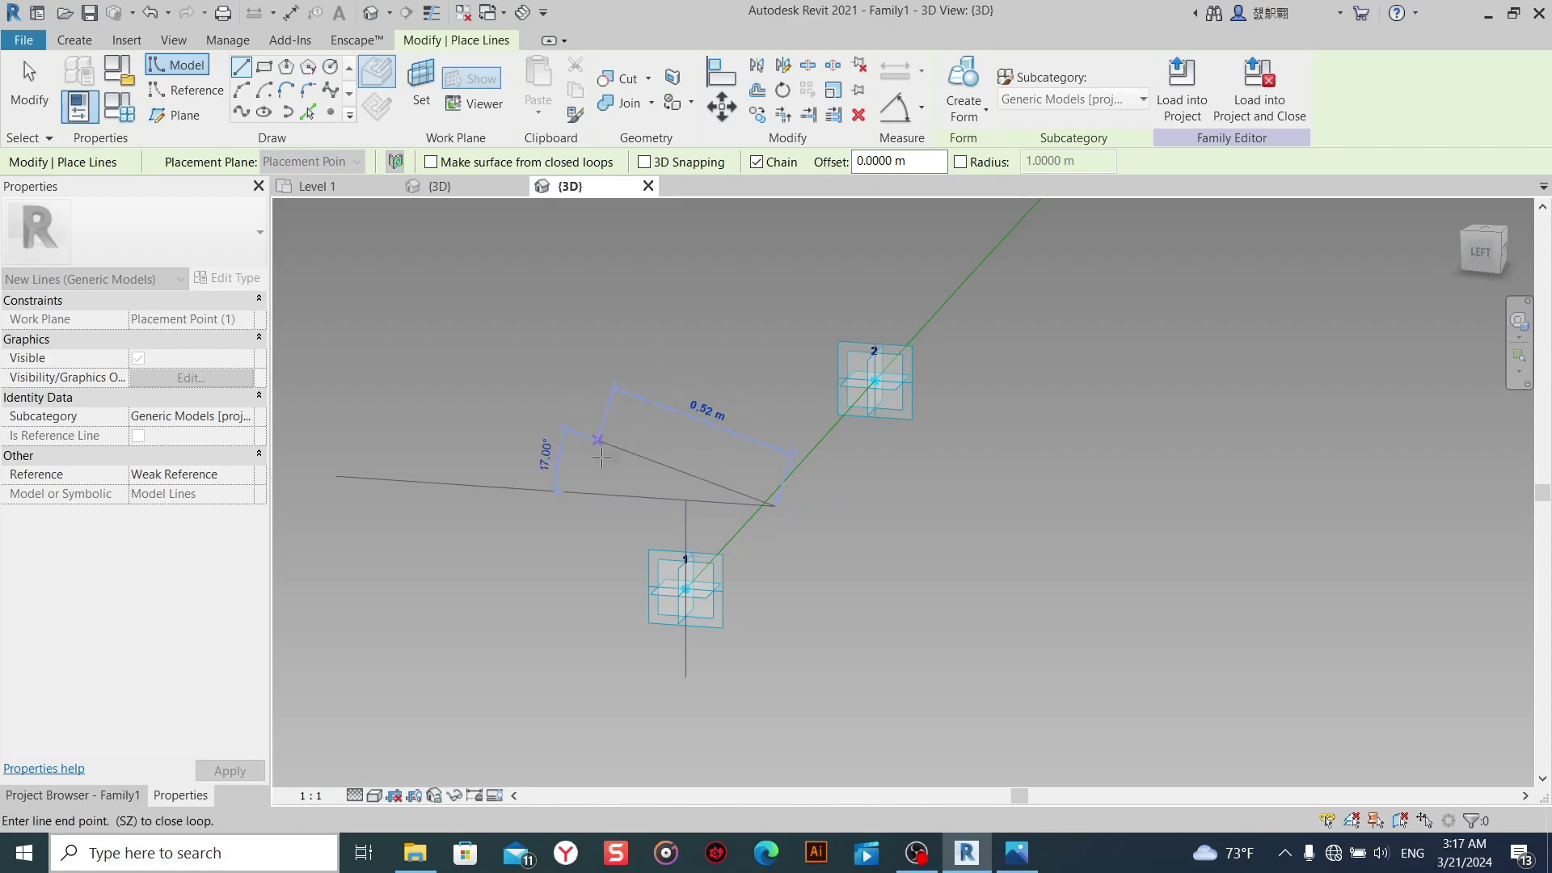
Draw the second 0.25 m crossbar line from the vertical line's top, then stop drawing.
{"action": "key", "text": "Escape"}
{"action": "left_click", "coordinate": [685, 501]}
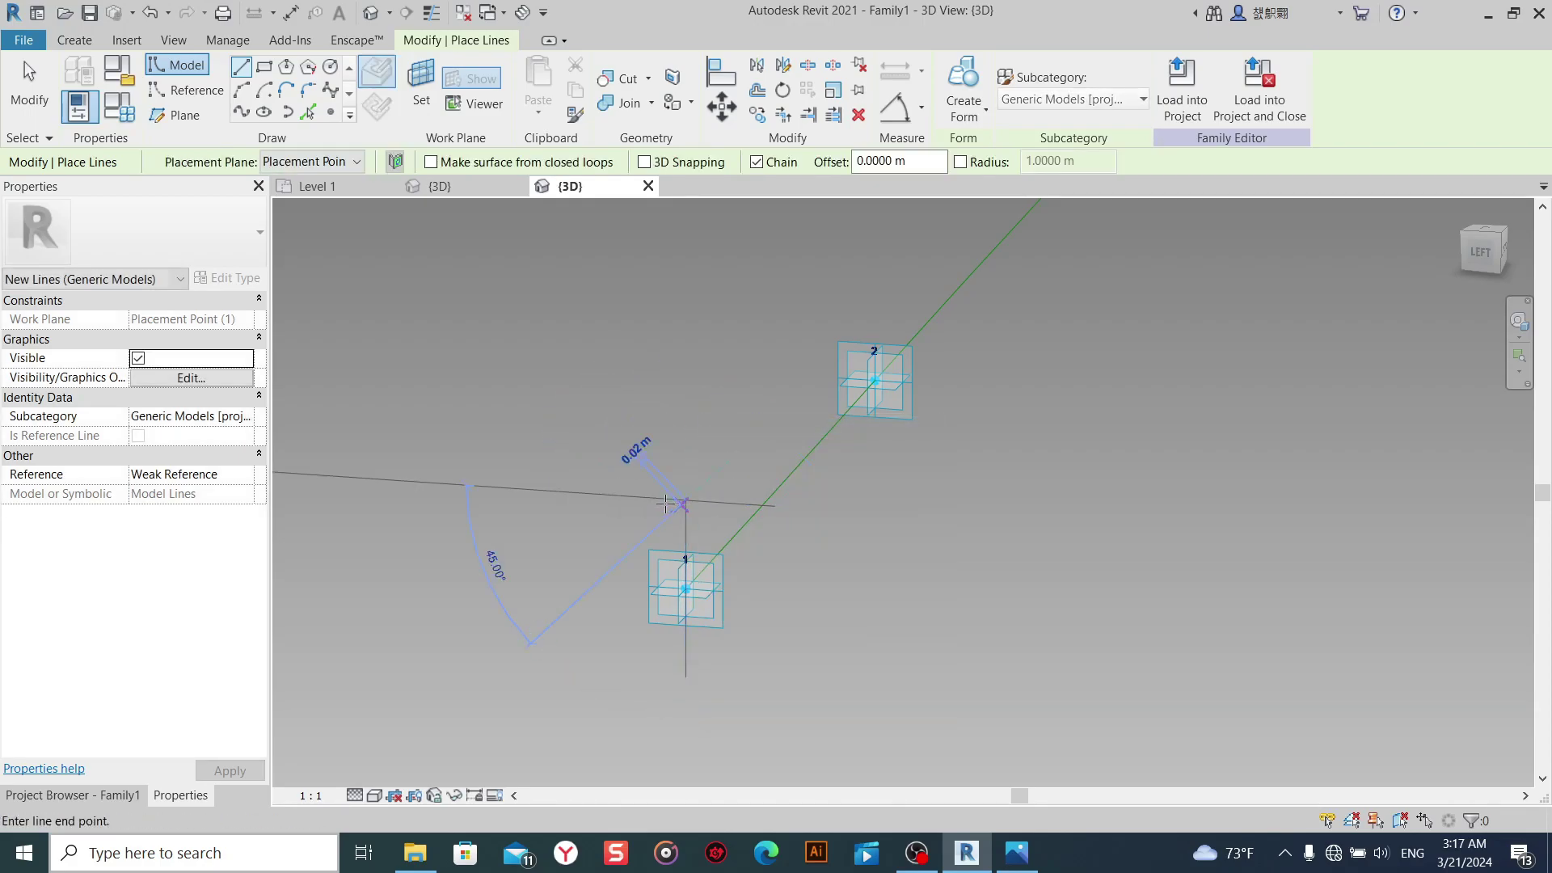
{"action": "type", "text": "0.25"}
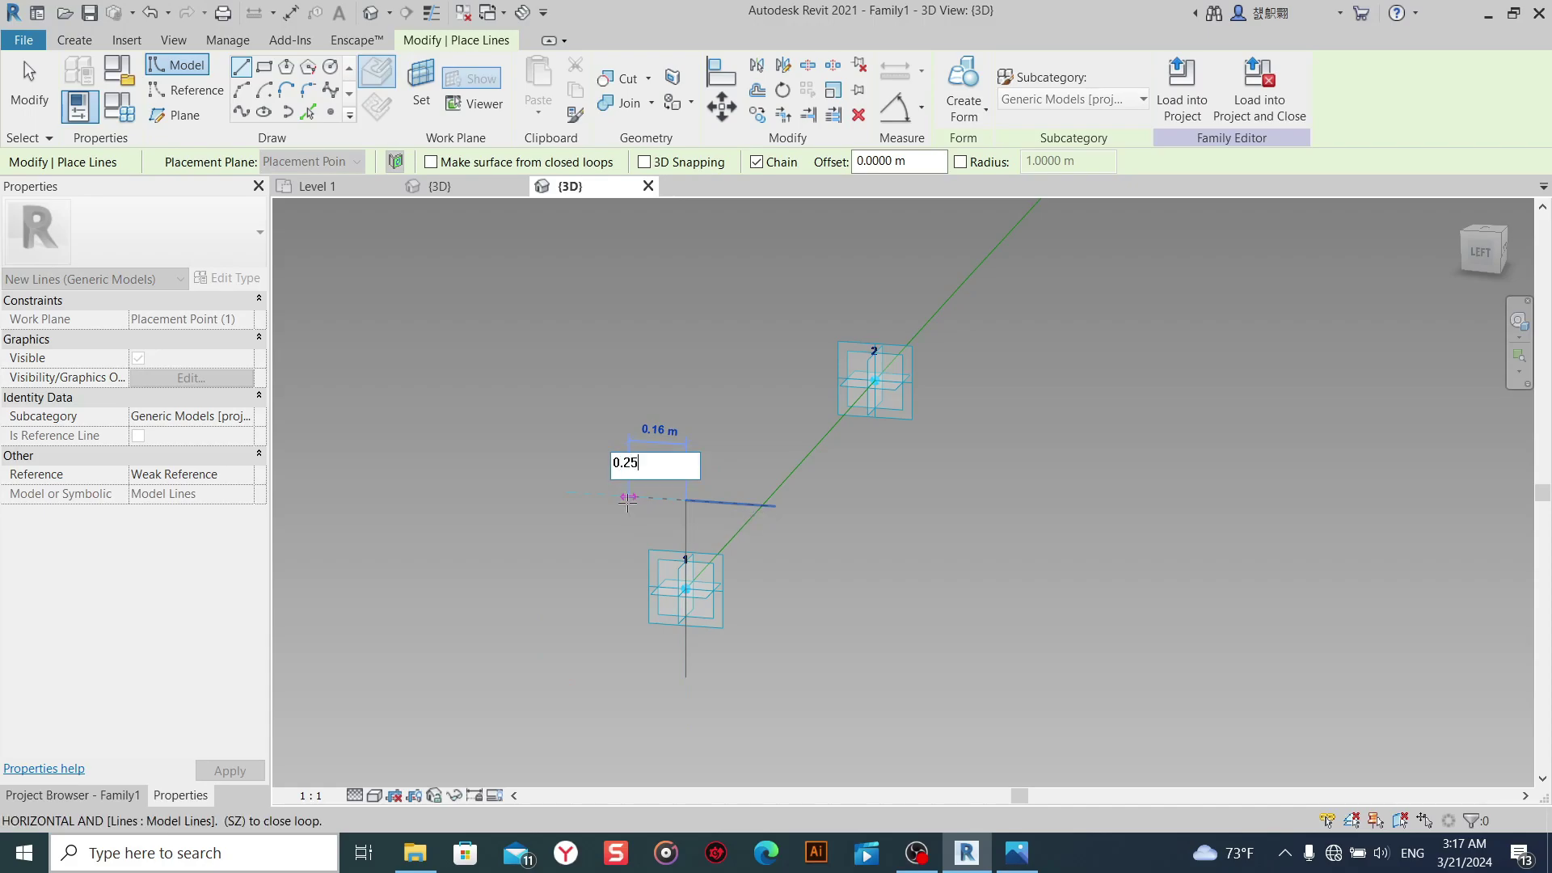
{"action": "key", "text": "Return"}
{"action": "right_click", "coordinate": [742, 393]}
{"action": "left_click", "coordinate": [774, 405]}
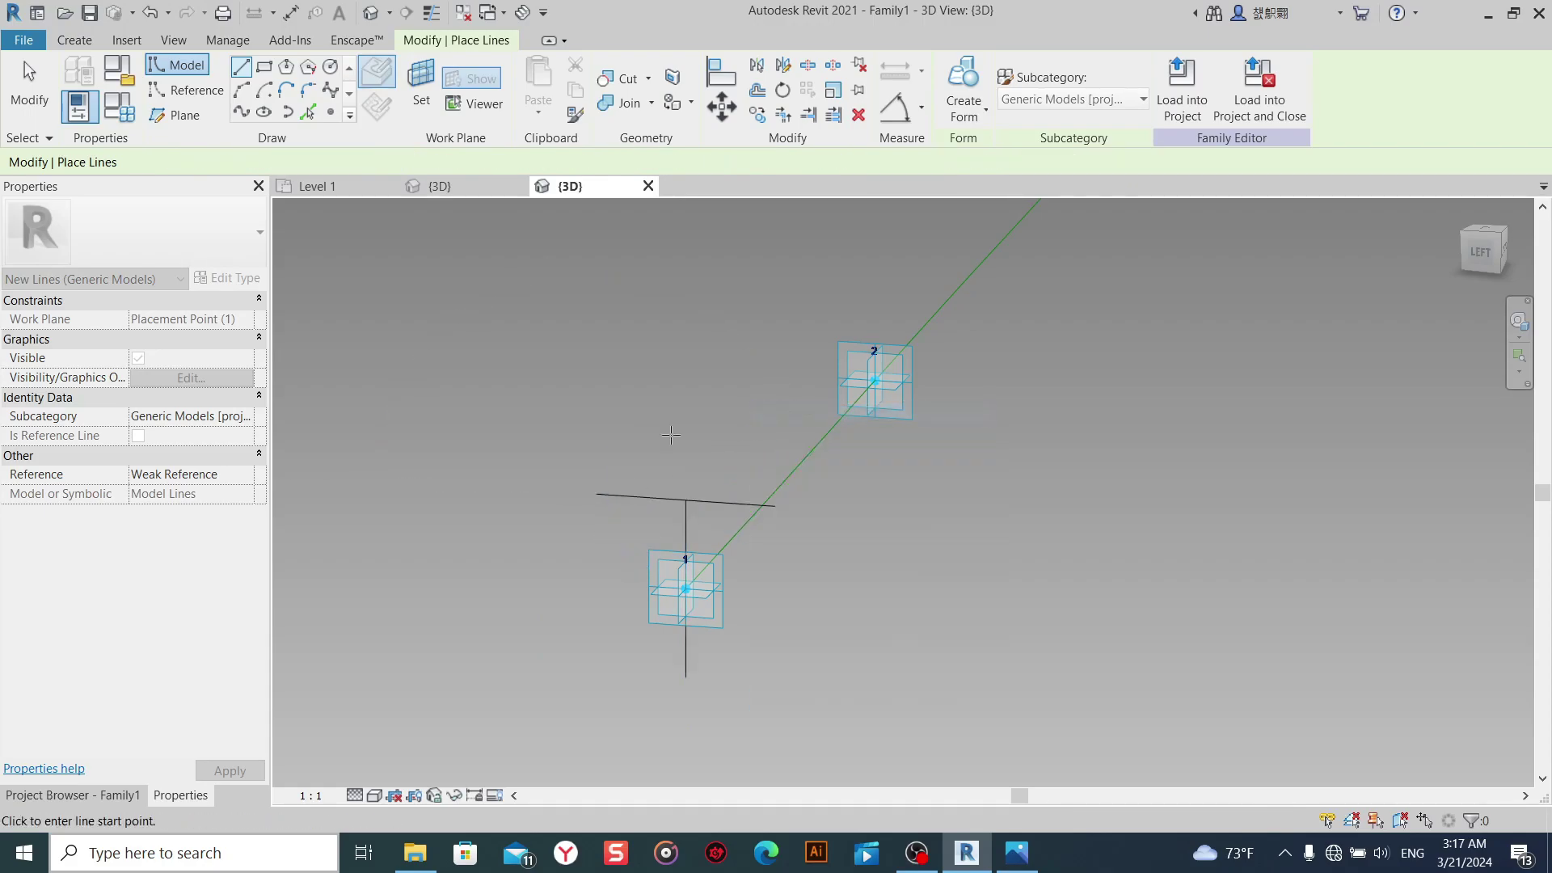
{"action": "right_click", "coordinate": [596, 435]}
{"action": "left_click", "coordinate": [633, 446]}
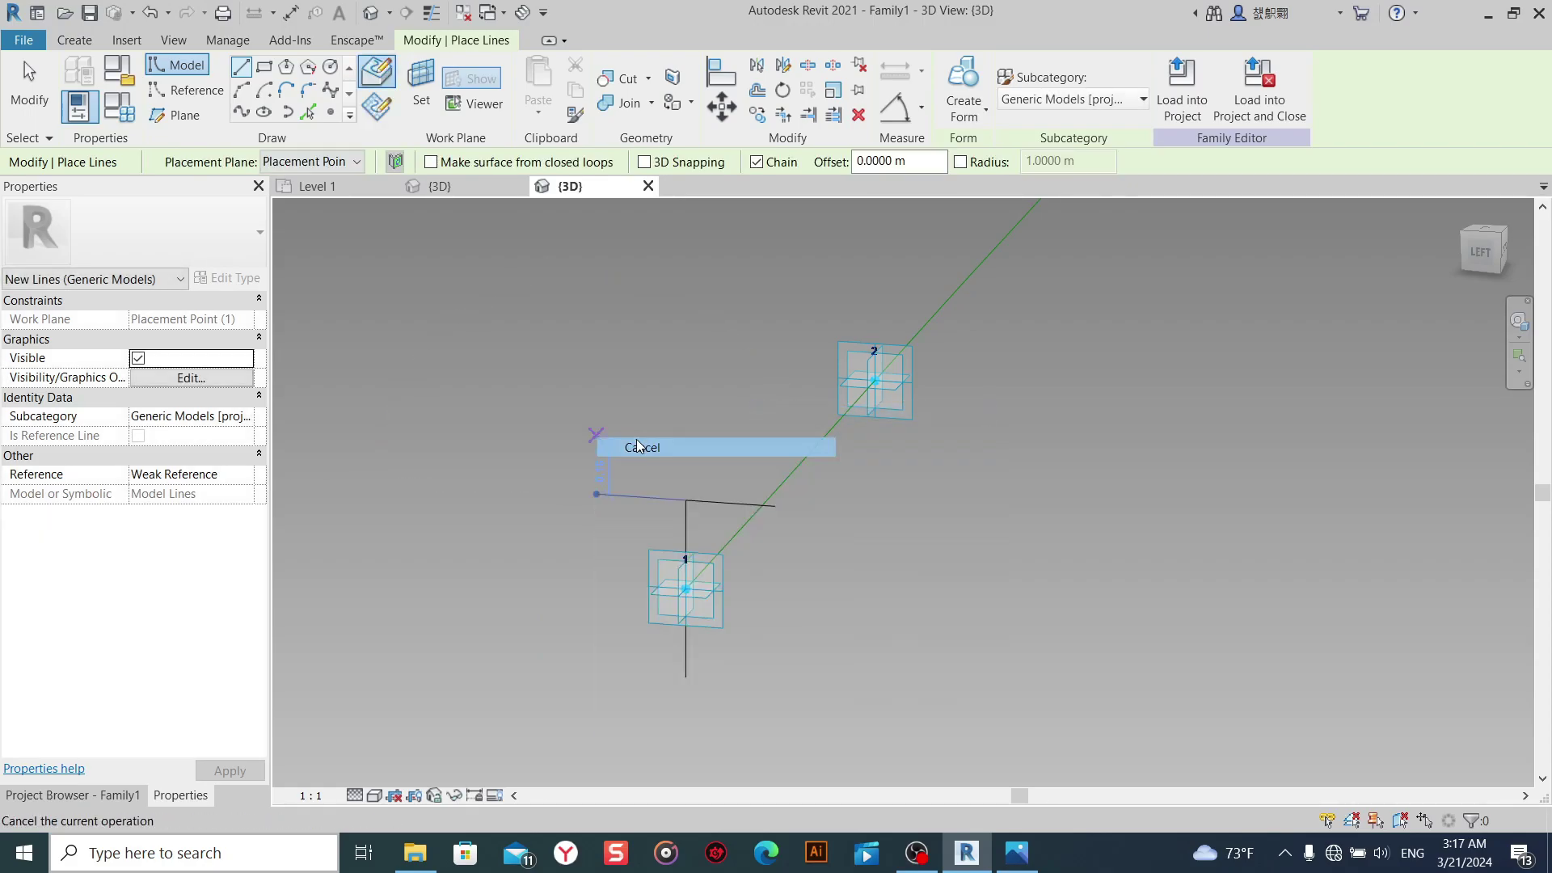
Delete the left 0.25 m crossbar segment.
{"action": "left_click", "coordinate": [656, 496]}
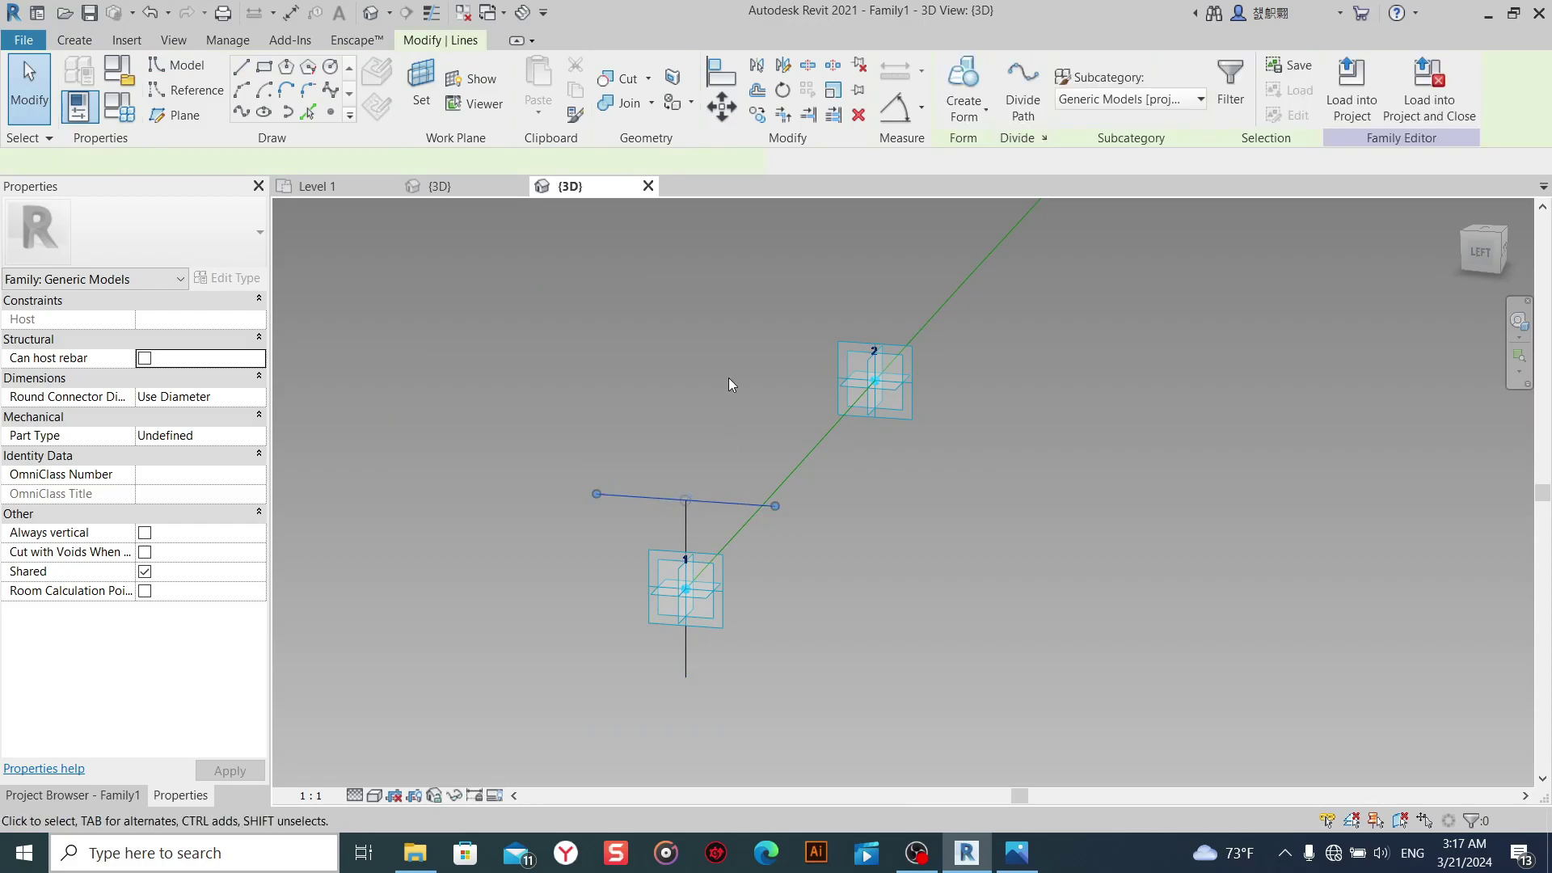
{"action": "left_click", "coordinate": [671, 444]}
{"action": "left_click", "coordinate": [643, 490]}
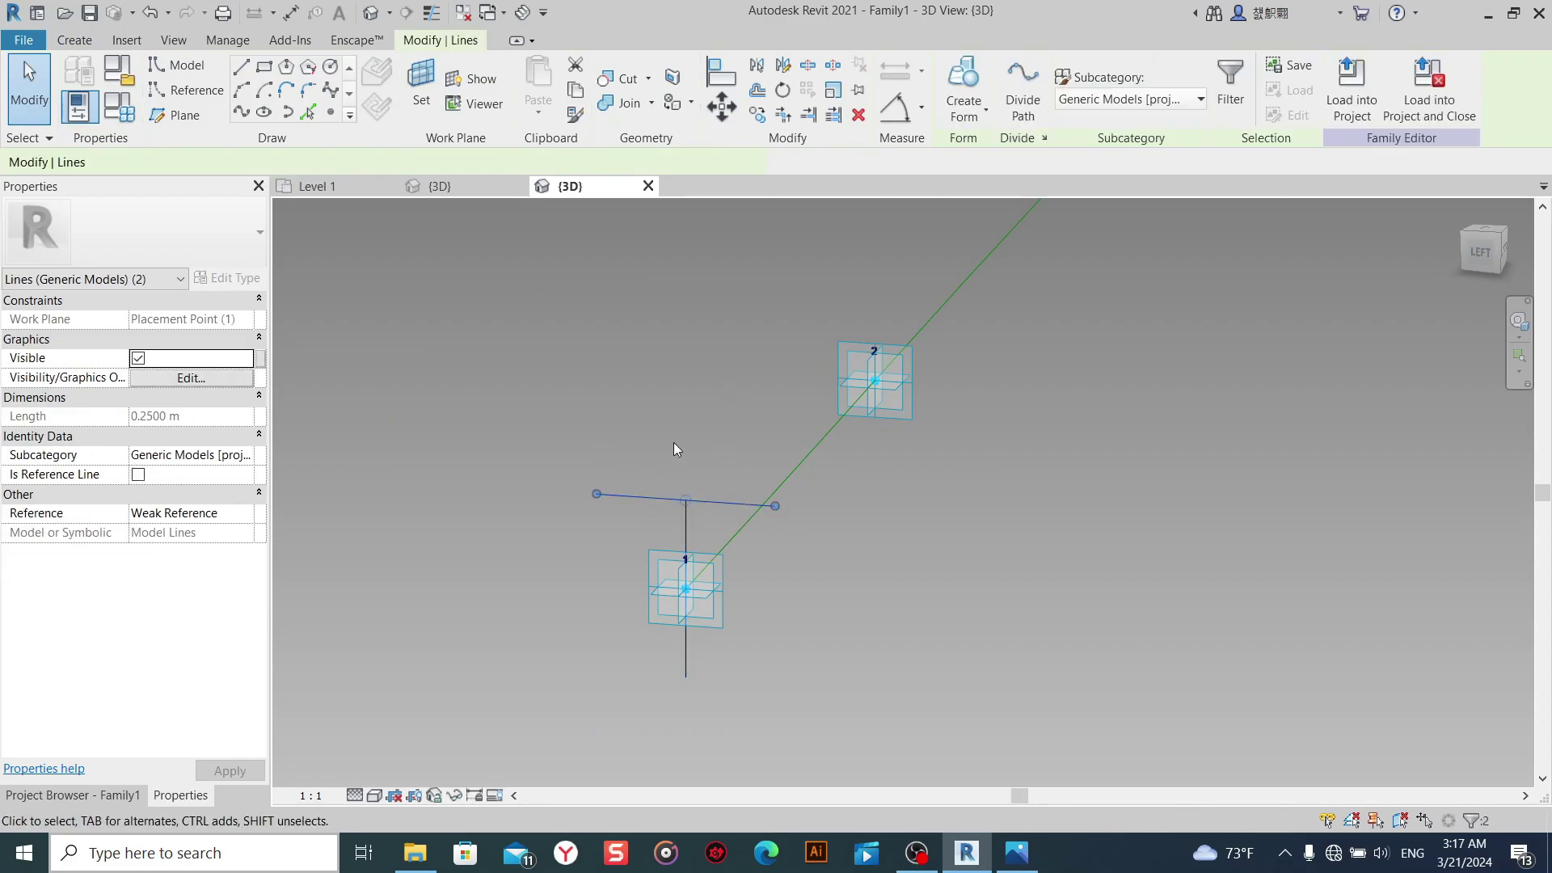
{"action": "left_click", "coordinate": [677, 449]}
{"action": "left_click", "coordinate": [648, 495]}
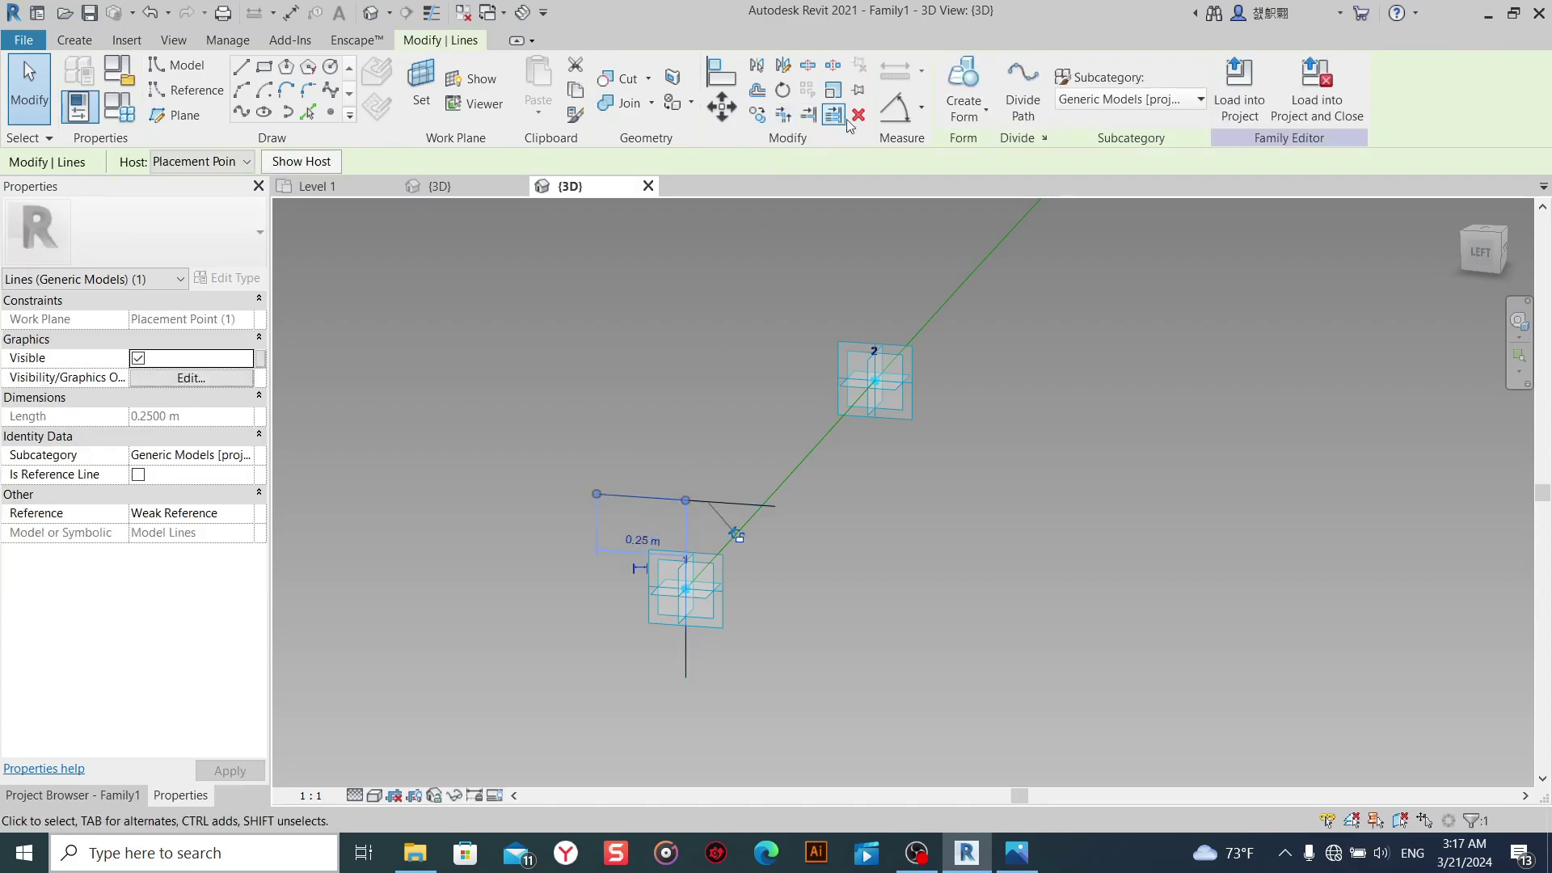
{"action": "left_click", "coordinate": [857, 115]}
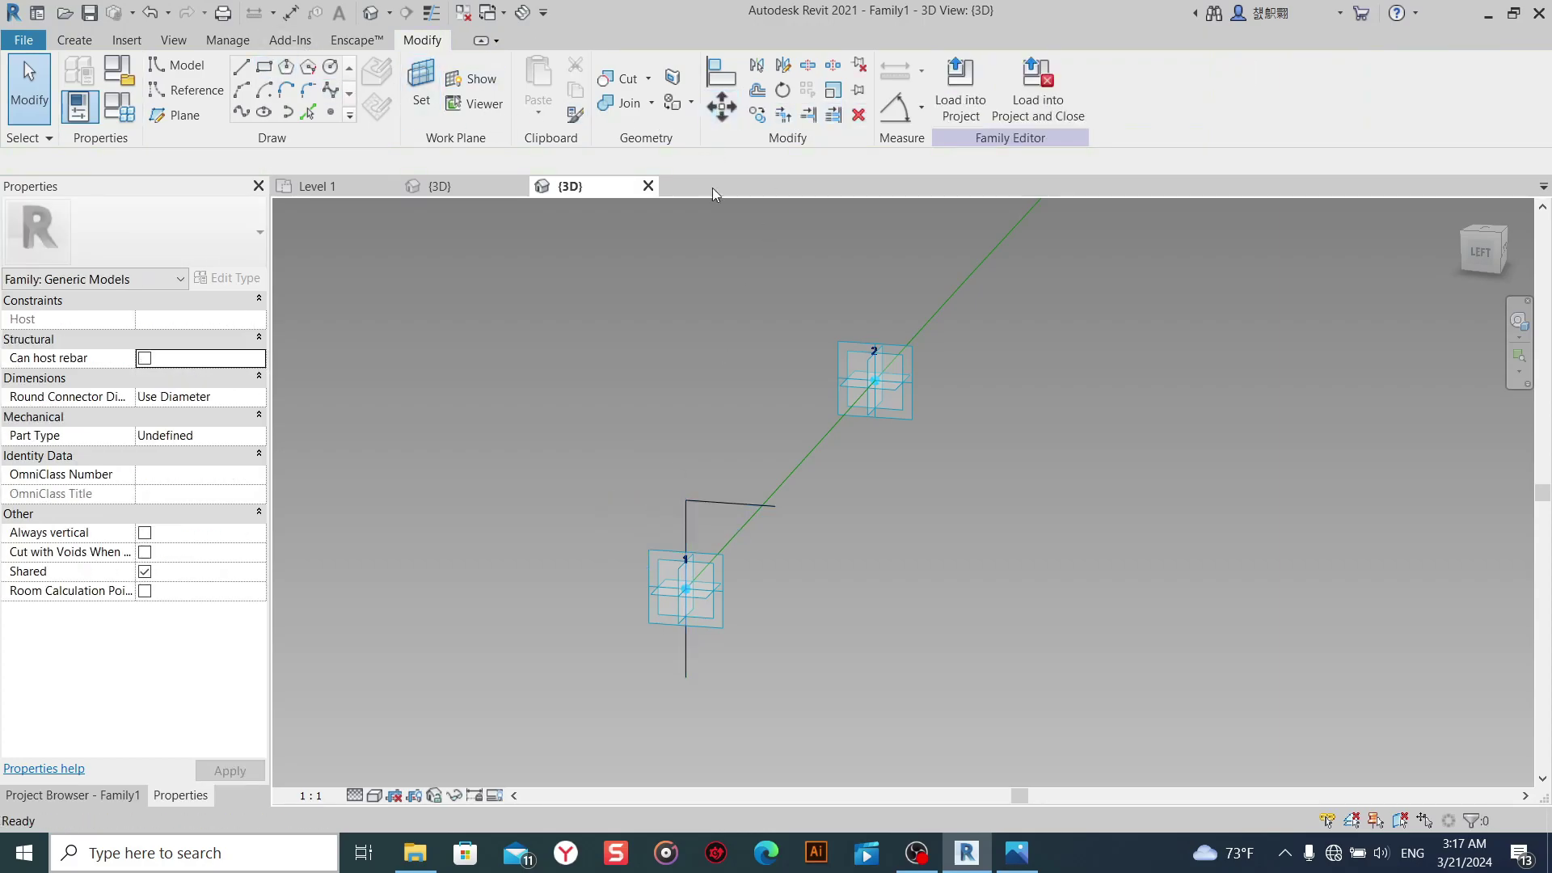
Shorten the remaining crossbar line so it ends at the vertical line.
{"action": "key", "text": "m"}
{"action": "key", "text": "v"}
{"action": "right_click", "coordinate": [695, 420]}
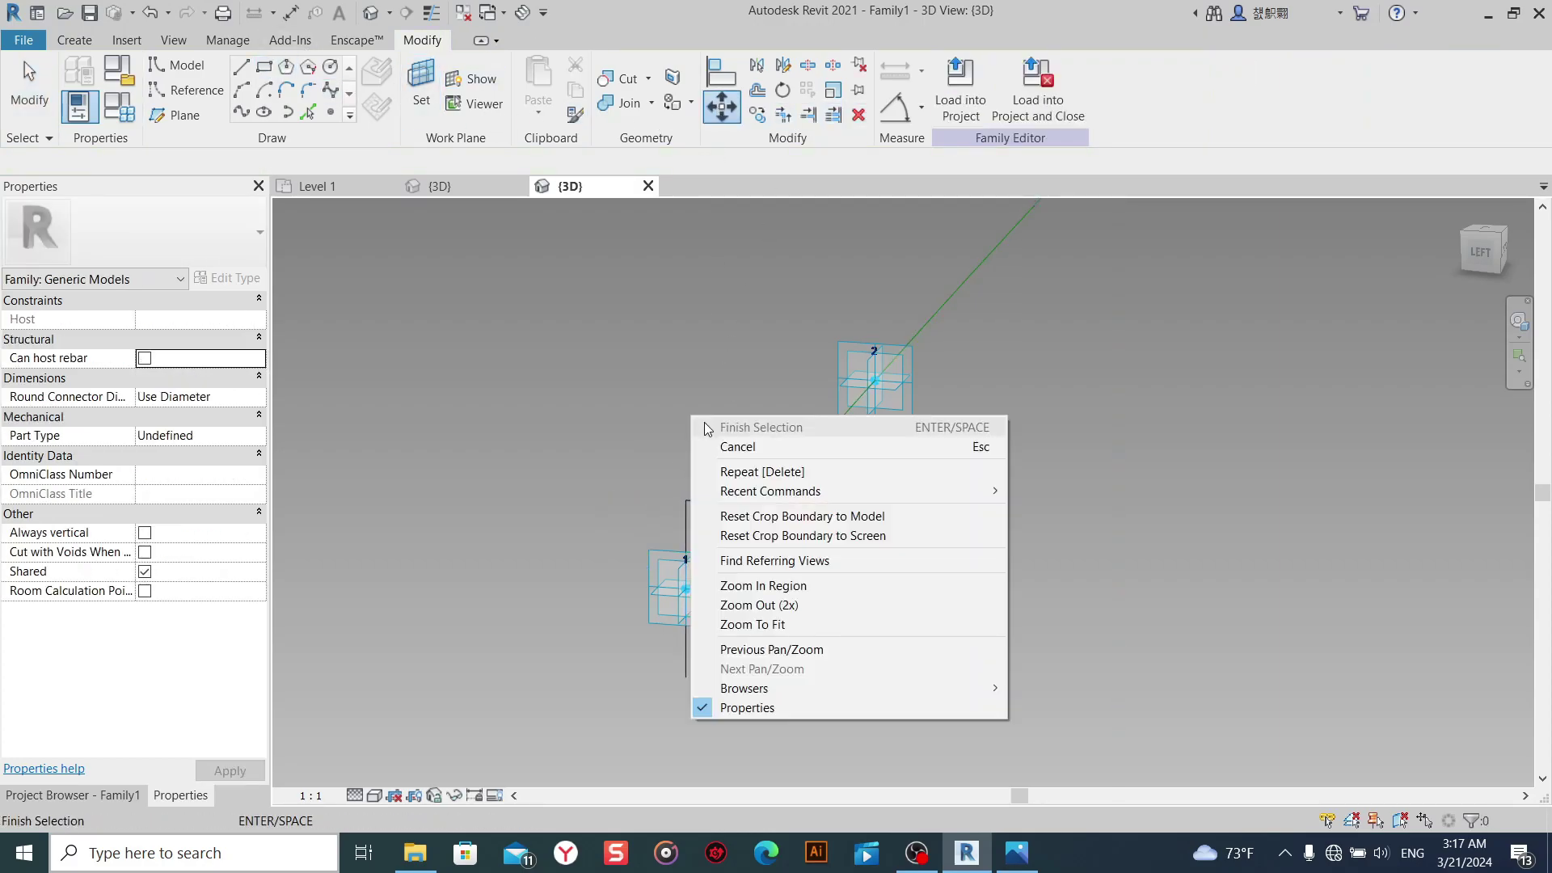
{"action": "left_click", "coordinate": [719, 443]}
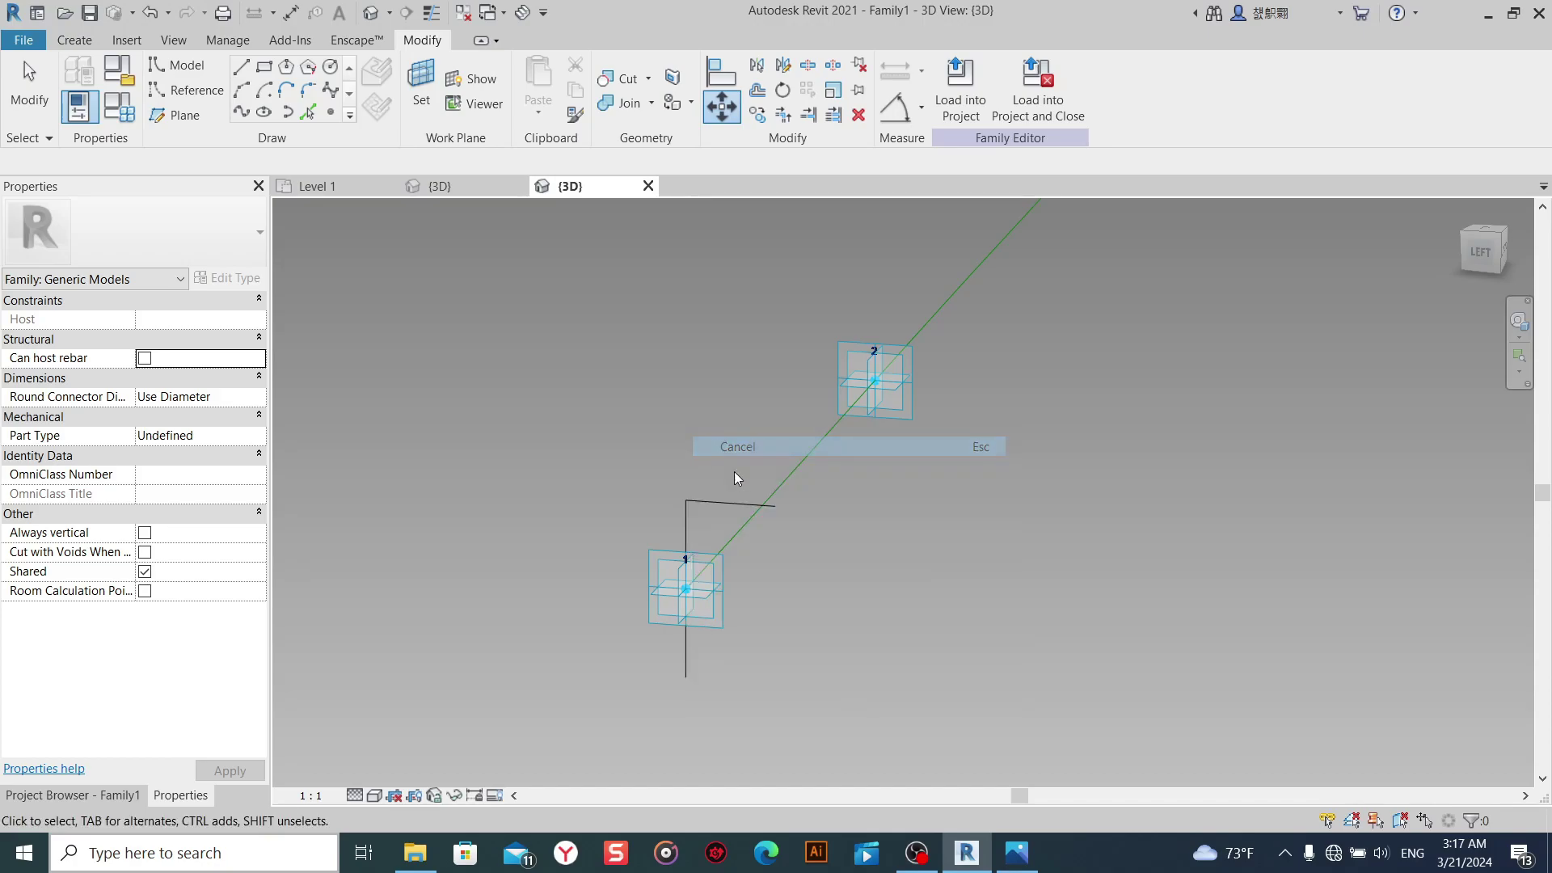
{"action": "left_click", "coordinate": [722, 106]}
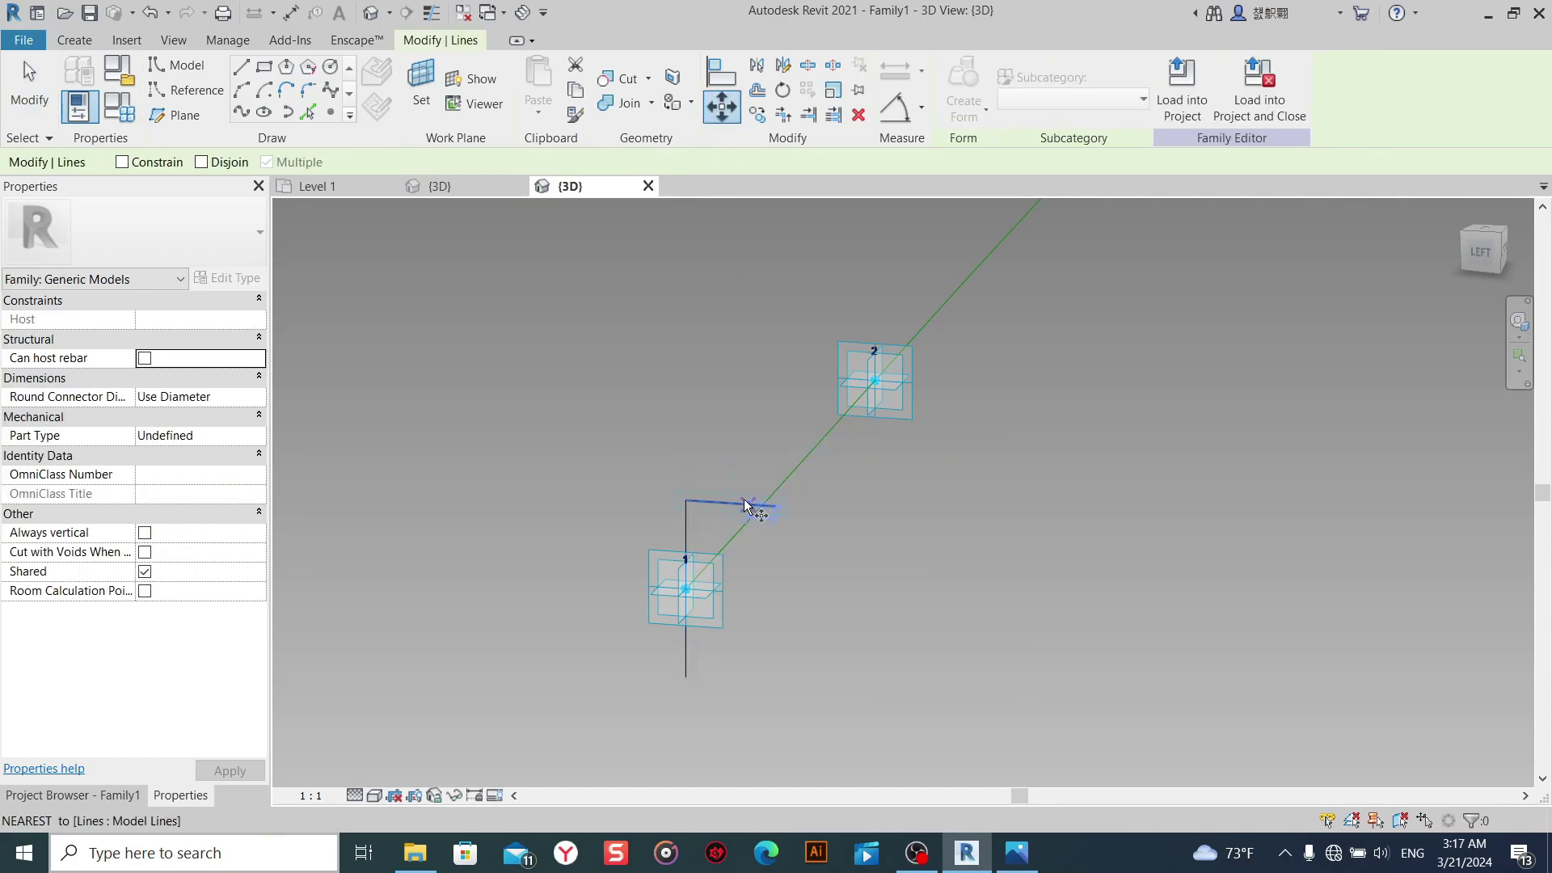
{"action": "left_click", "coordinate": [692, 501]}
{"action": "scroll", "coordinate": [682, 502], "scroll_direction": "up", "scroll_amount": 2}
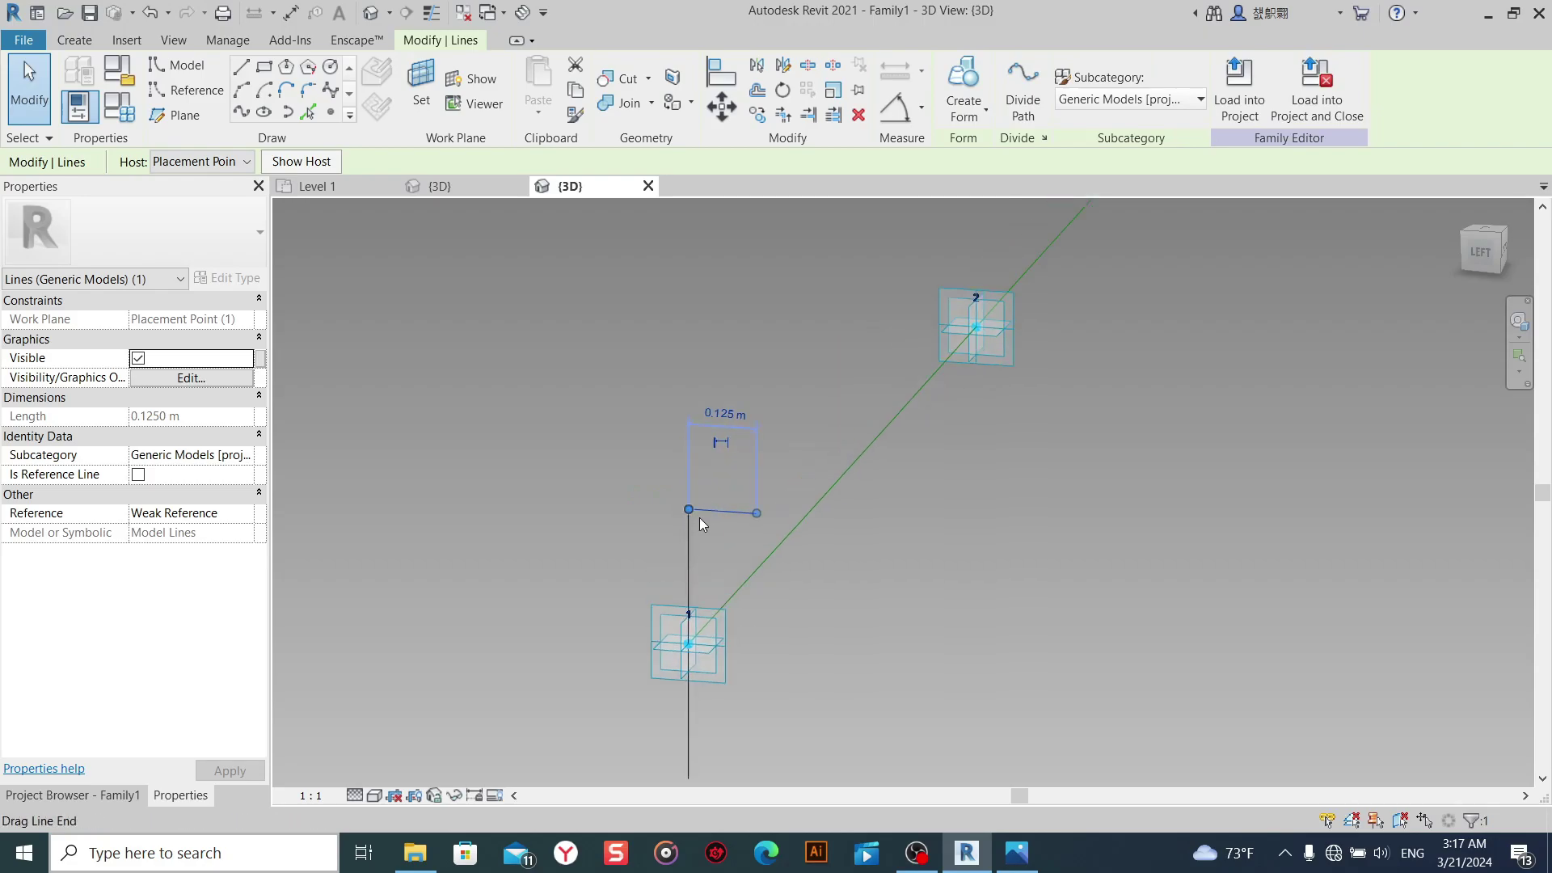
Redraw the crossbar with a new model line across the vertical line's top.
{"action": "key", "text": "c"}
{"action": "key", "text": "s"}
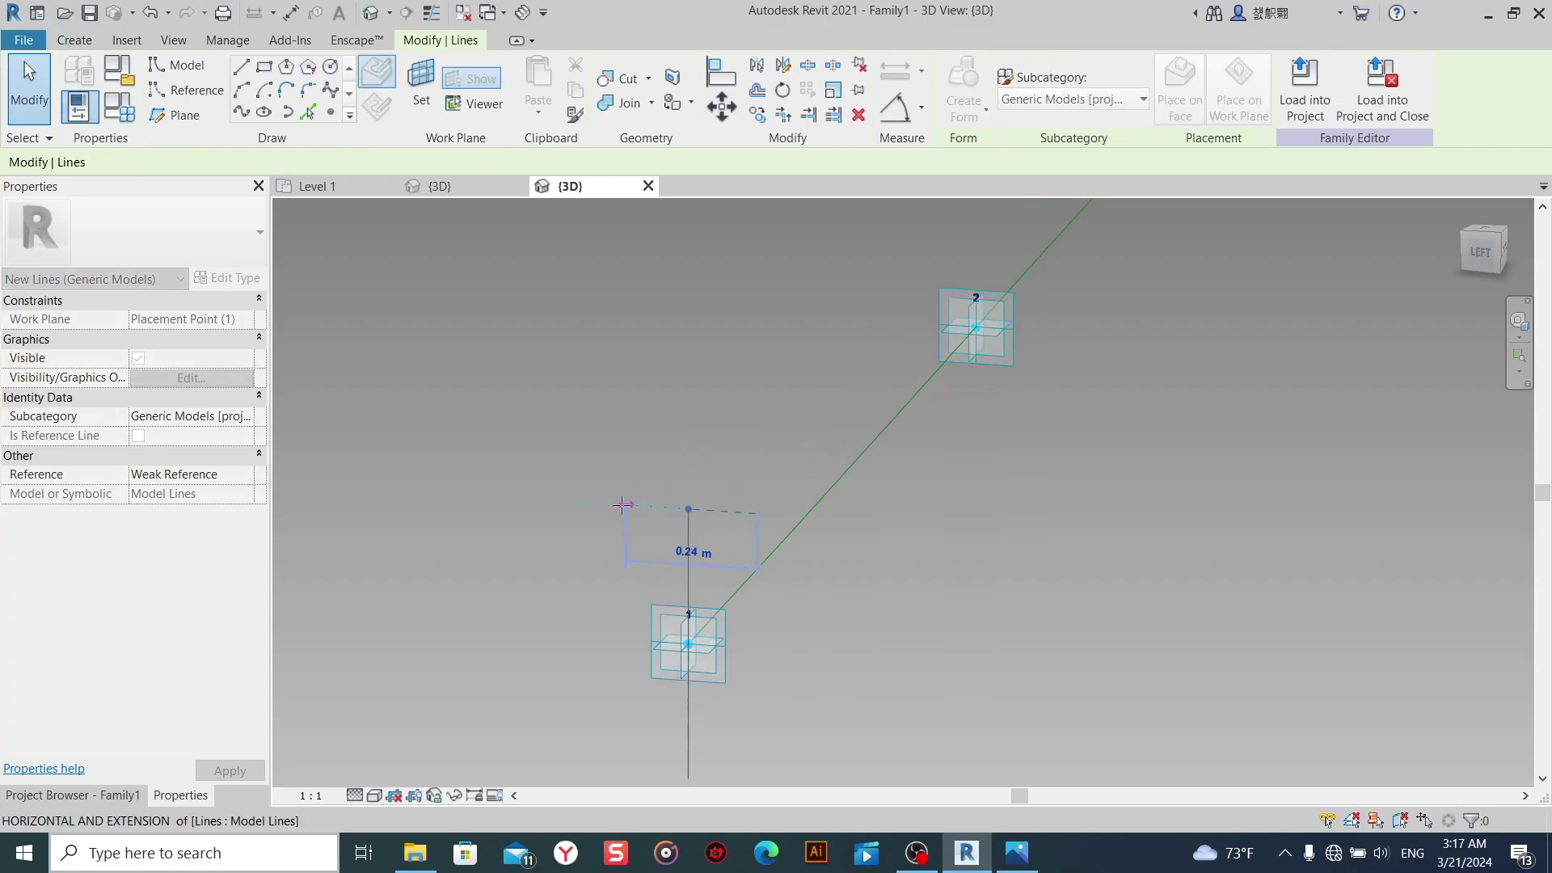
{"action": "left_click", "coordinate": [618, 504]}
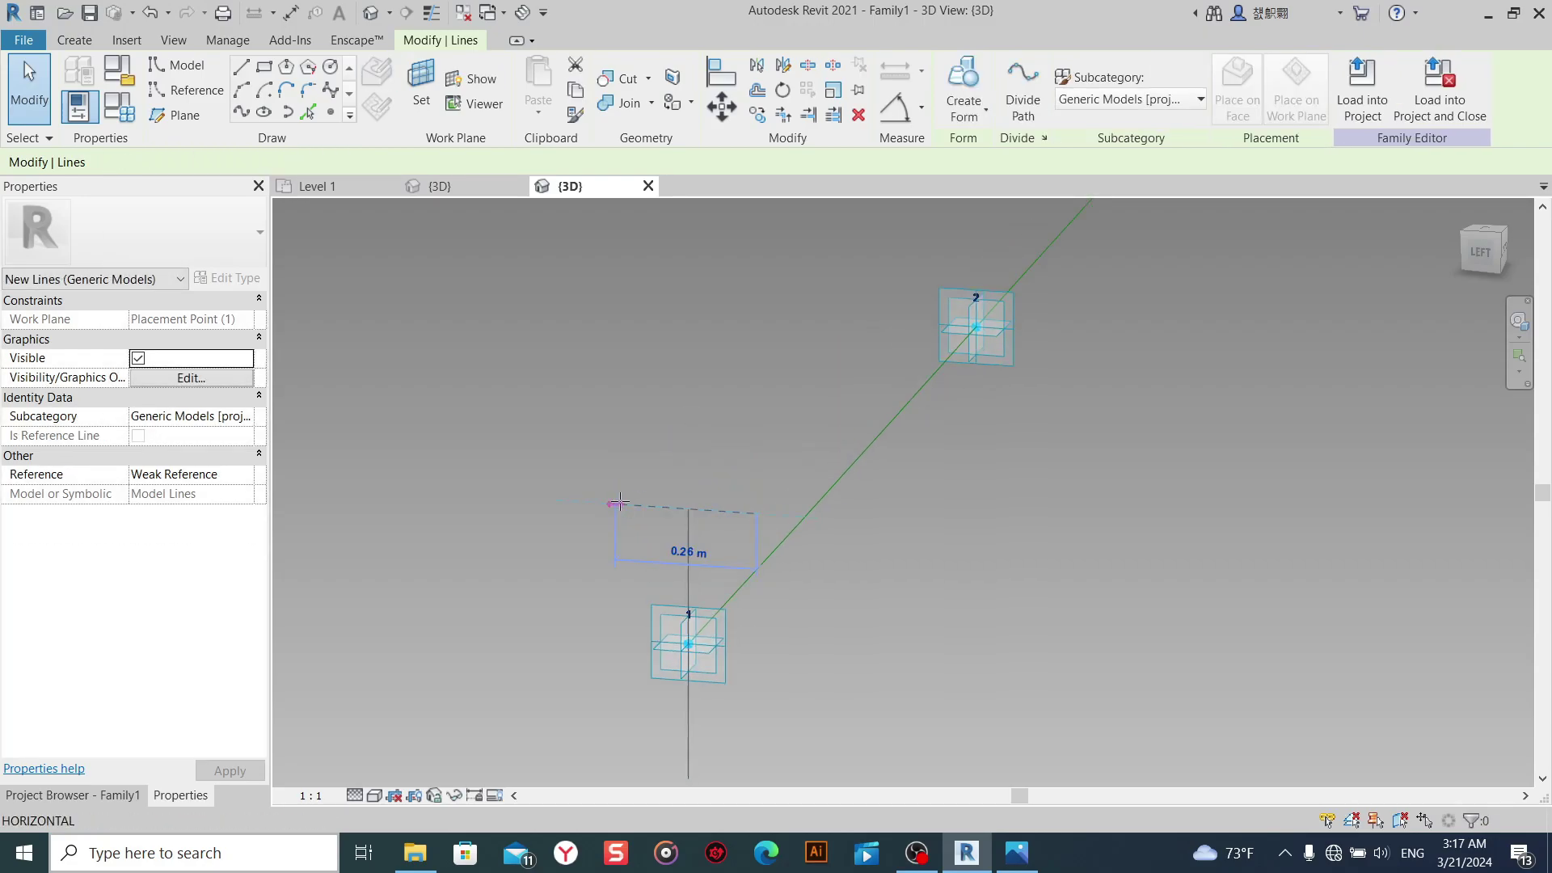
{"action": "left_click", "coordinate": [617, 503]}
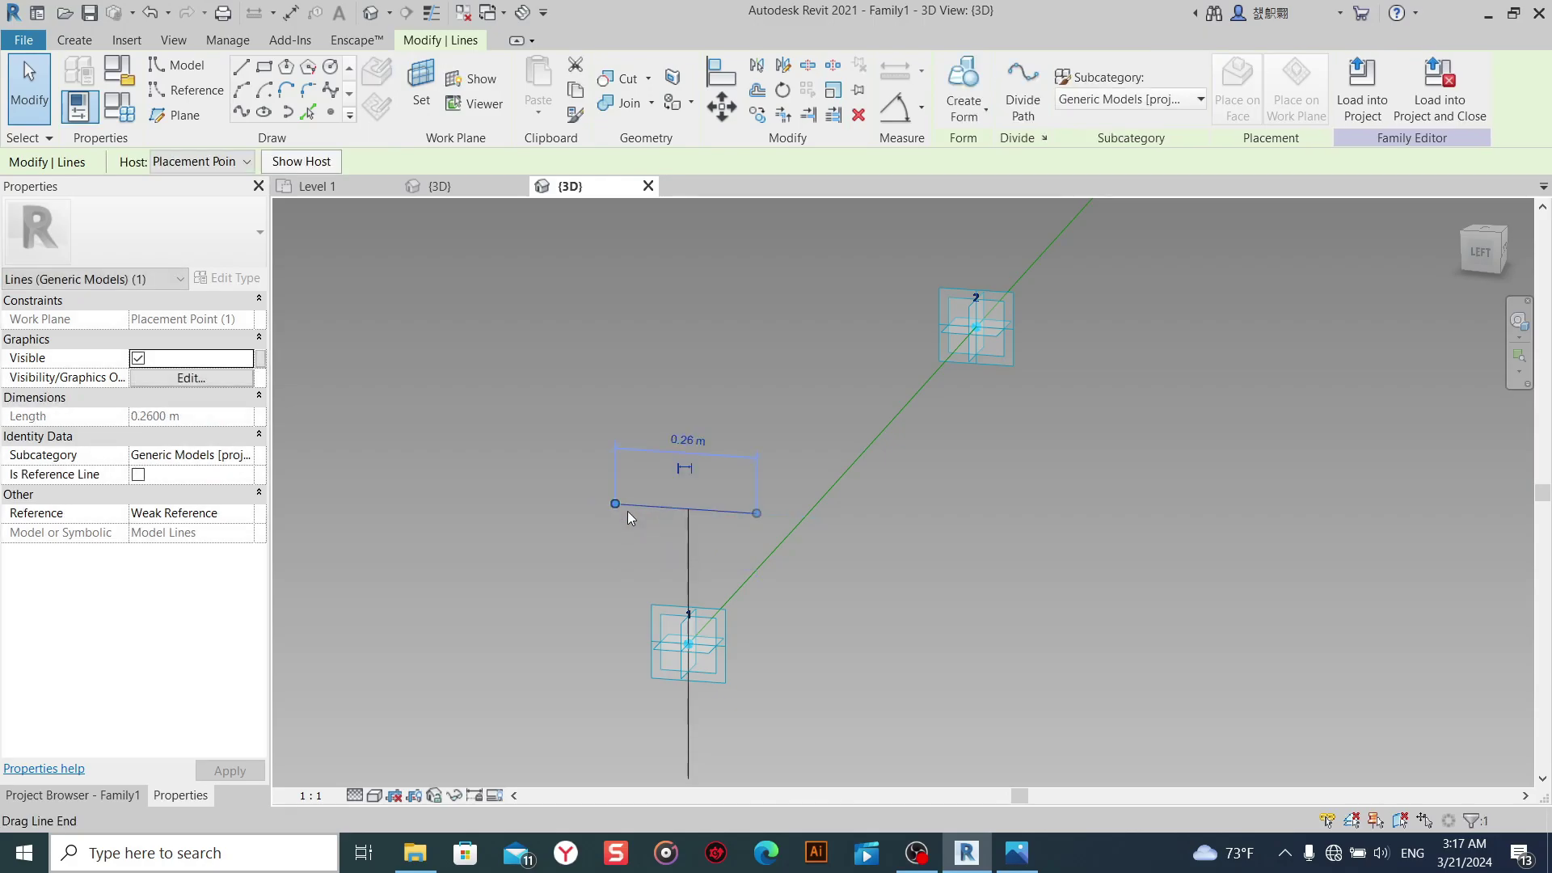
{"action": "scroll", "coordinate": [622, 508], "scroll_direction": "up", "scroll_amount": 3}
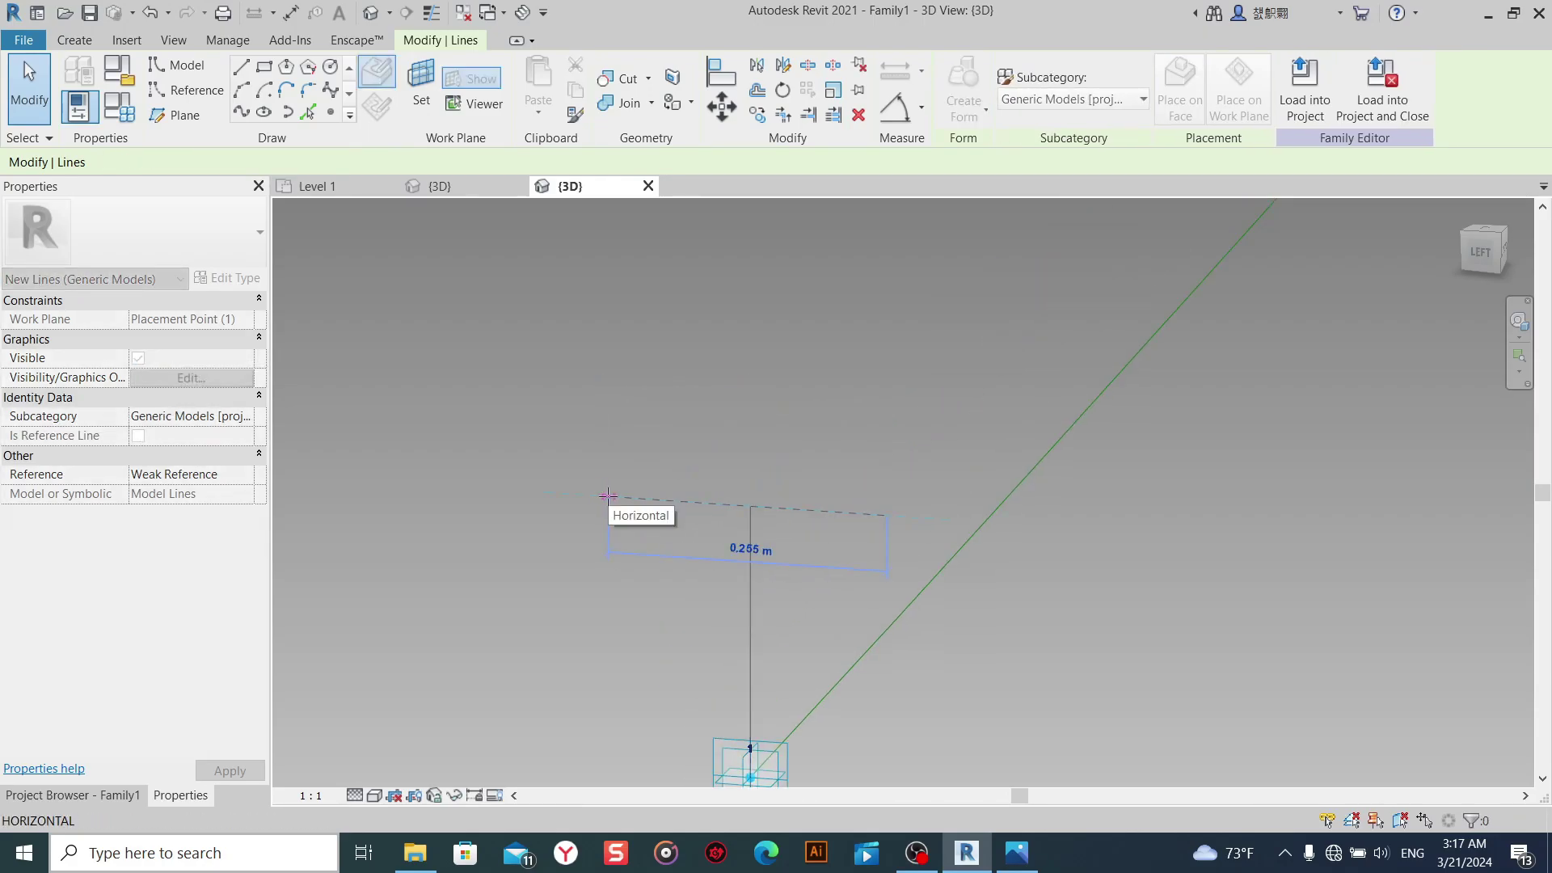
{"action": "key", "text": "Escape"}
{"action": "key", "text": "Escape"}
{"action": "scroll", "coordinate": [656, 361], "scroll_direction": "down", "scroll_amount": 3}
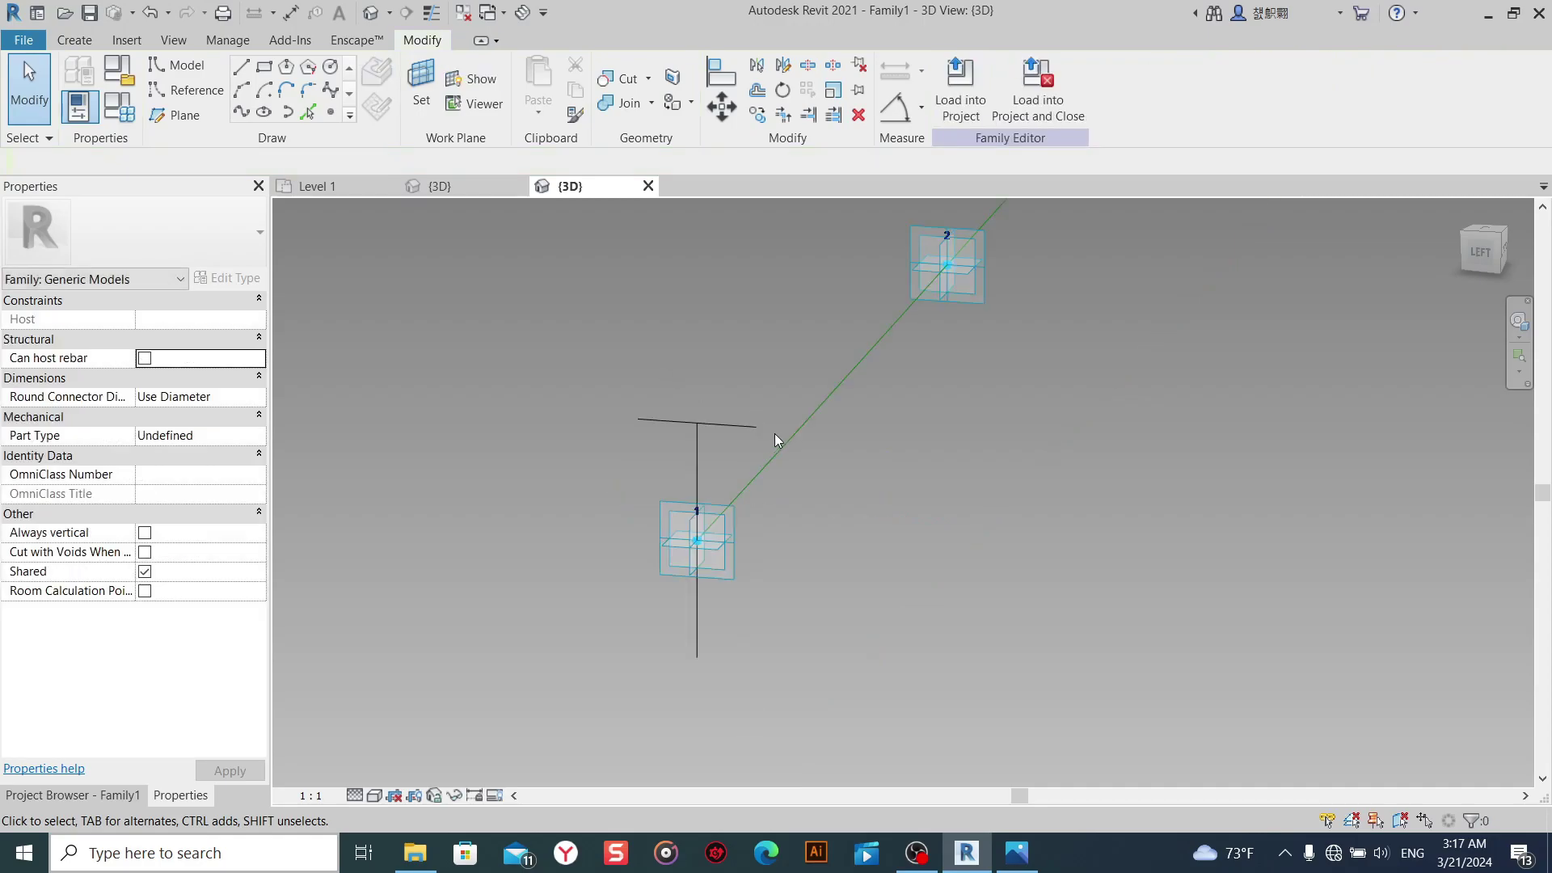
Copy the top crossbar line down to the vertical line's bottom.
{"action": "left_click", "coordinate": [734, 430]}
{"action": "scroll", "coordinate": [778, 446], "scroll_direction": "down", "scroll_amount": 3}
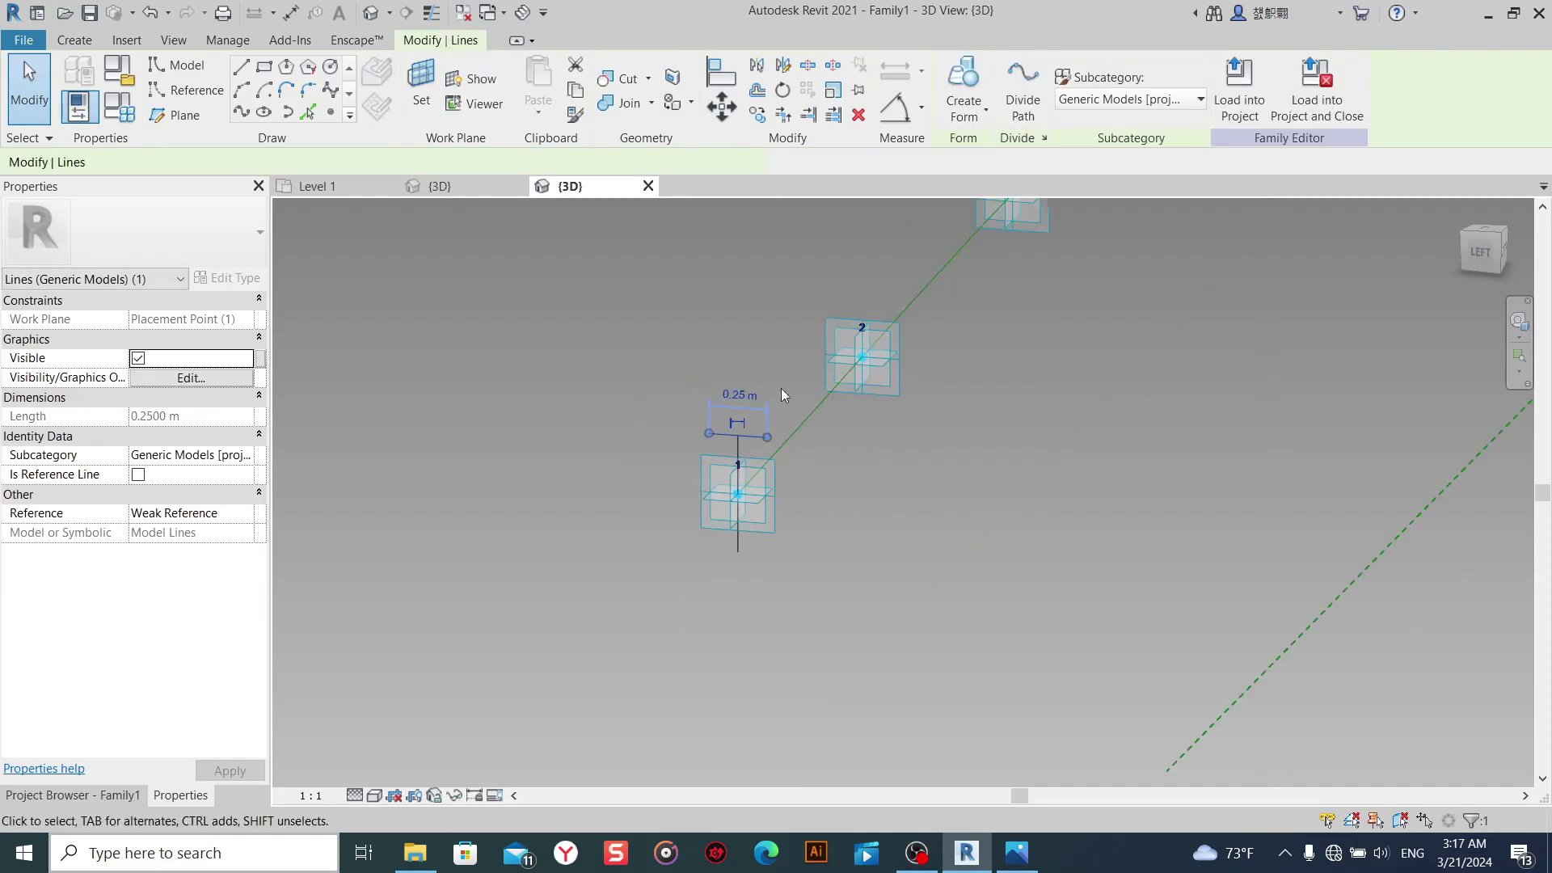
{"action": "left_click", "coordinate": [756, 114]}
{"action": "left_click", "coordinate": [738, 438]}
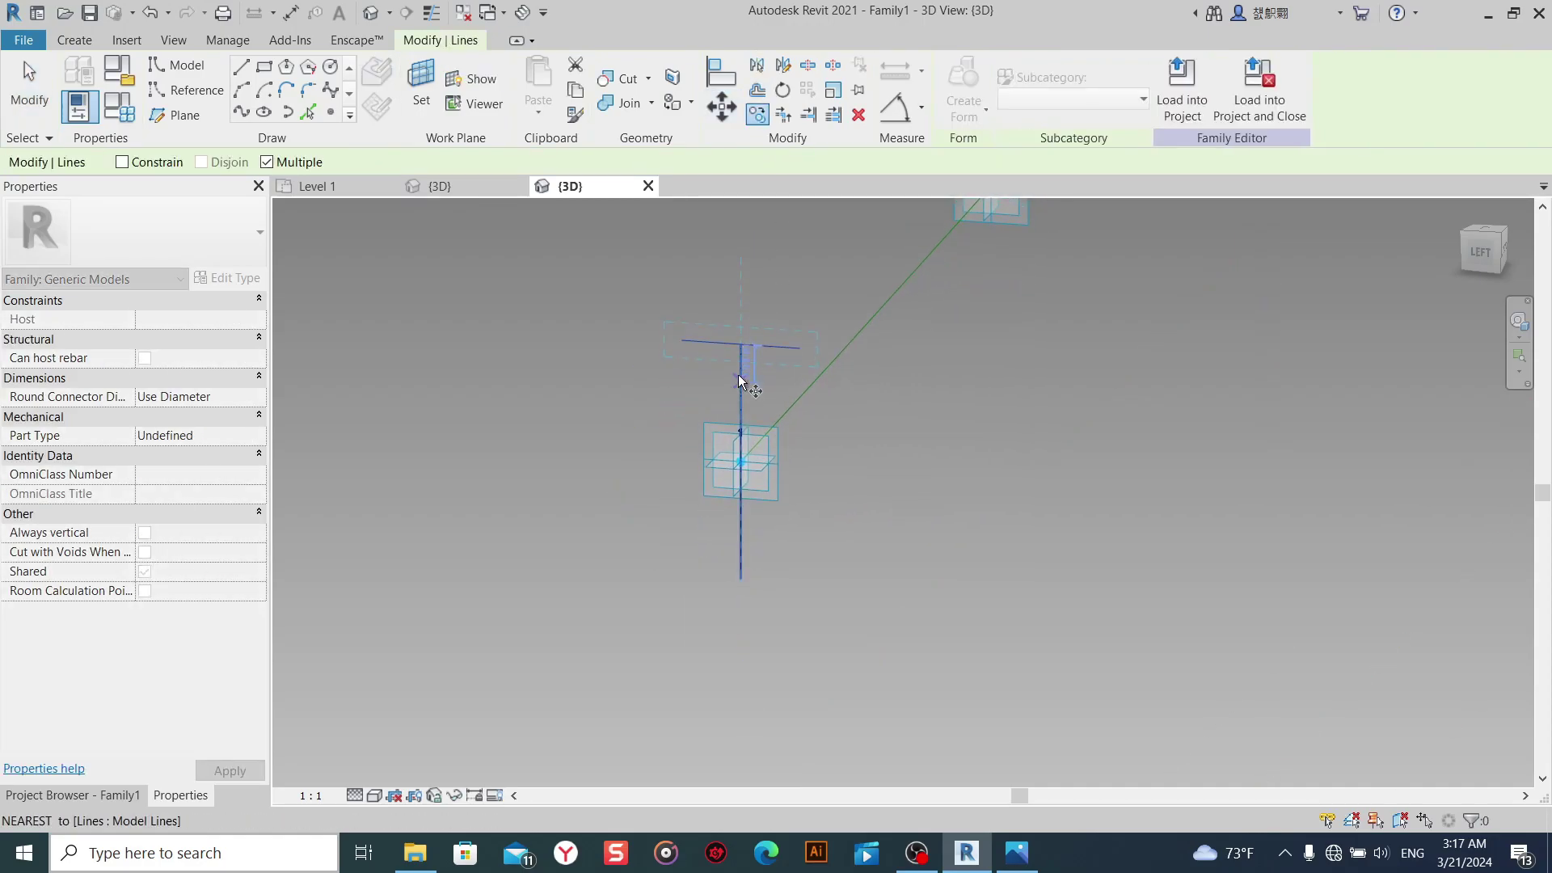
{"action": "left_click", "coordinate": [740, 577]}
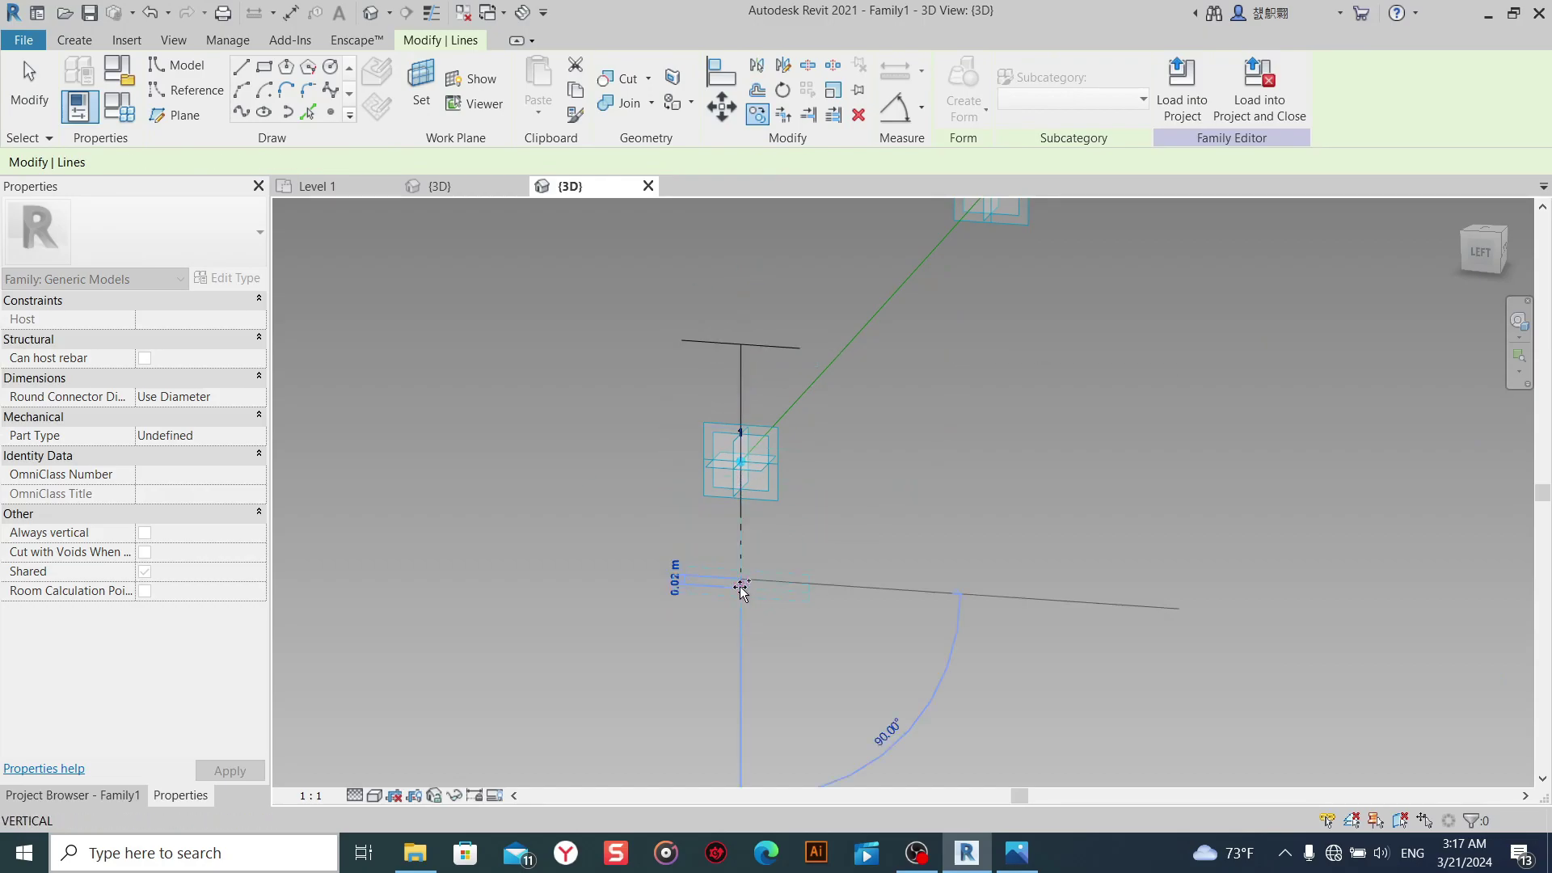
{"action": "right_click", "coordinate": [808, 425]}
{"action": "left_click", "coordinate": [841, 437]}
{"action": "right_click", "coordinate": [848, 443]}
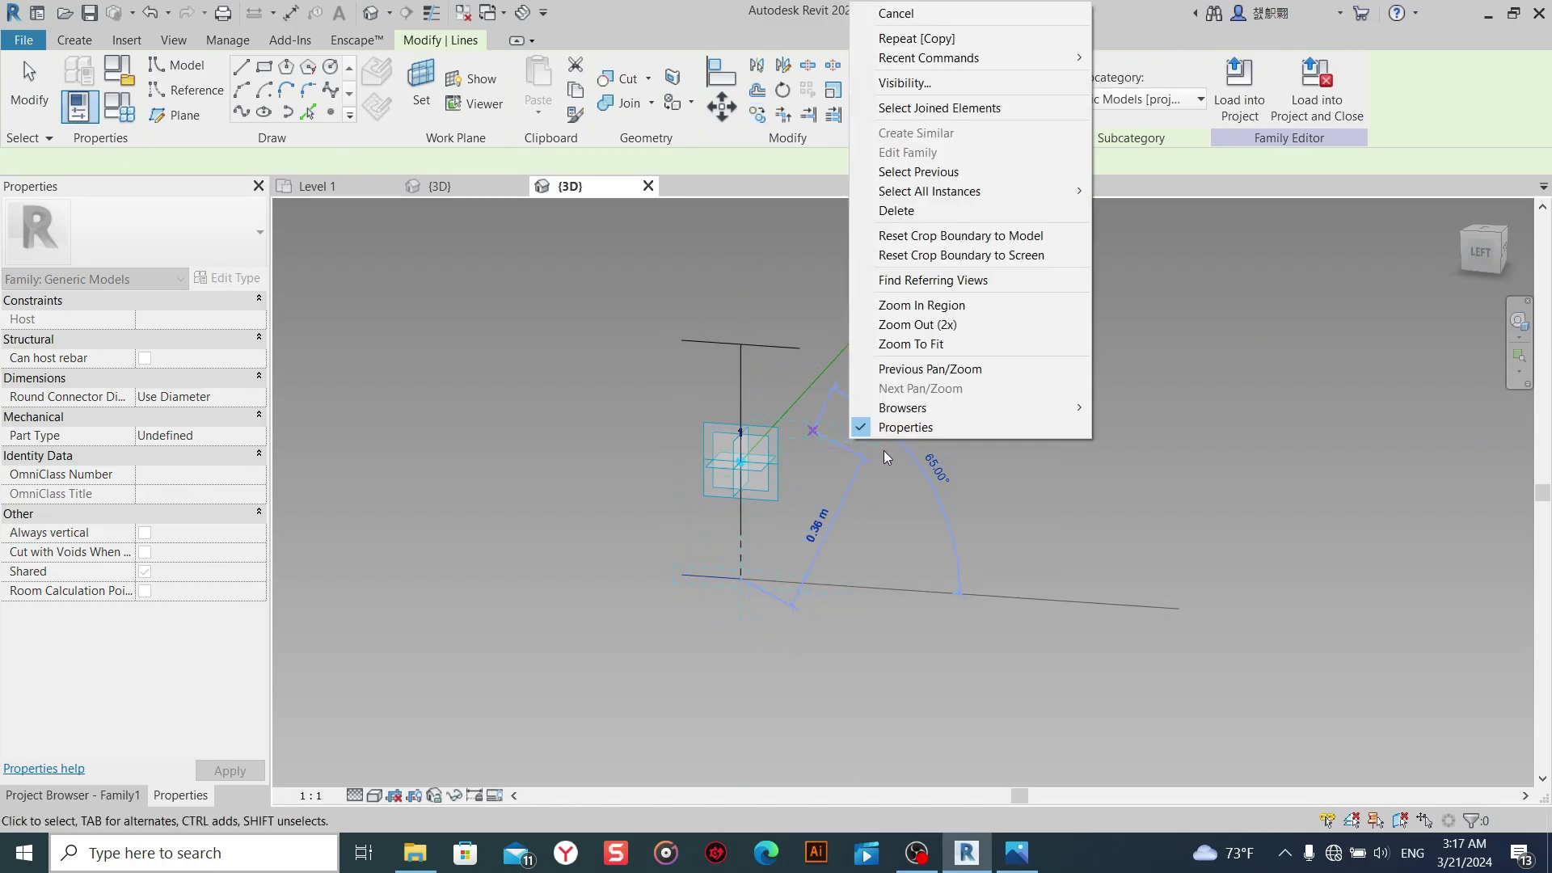
{"action": "left_click", "coordinate": [921, 15]}
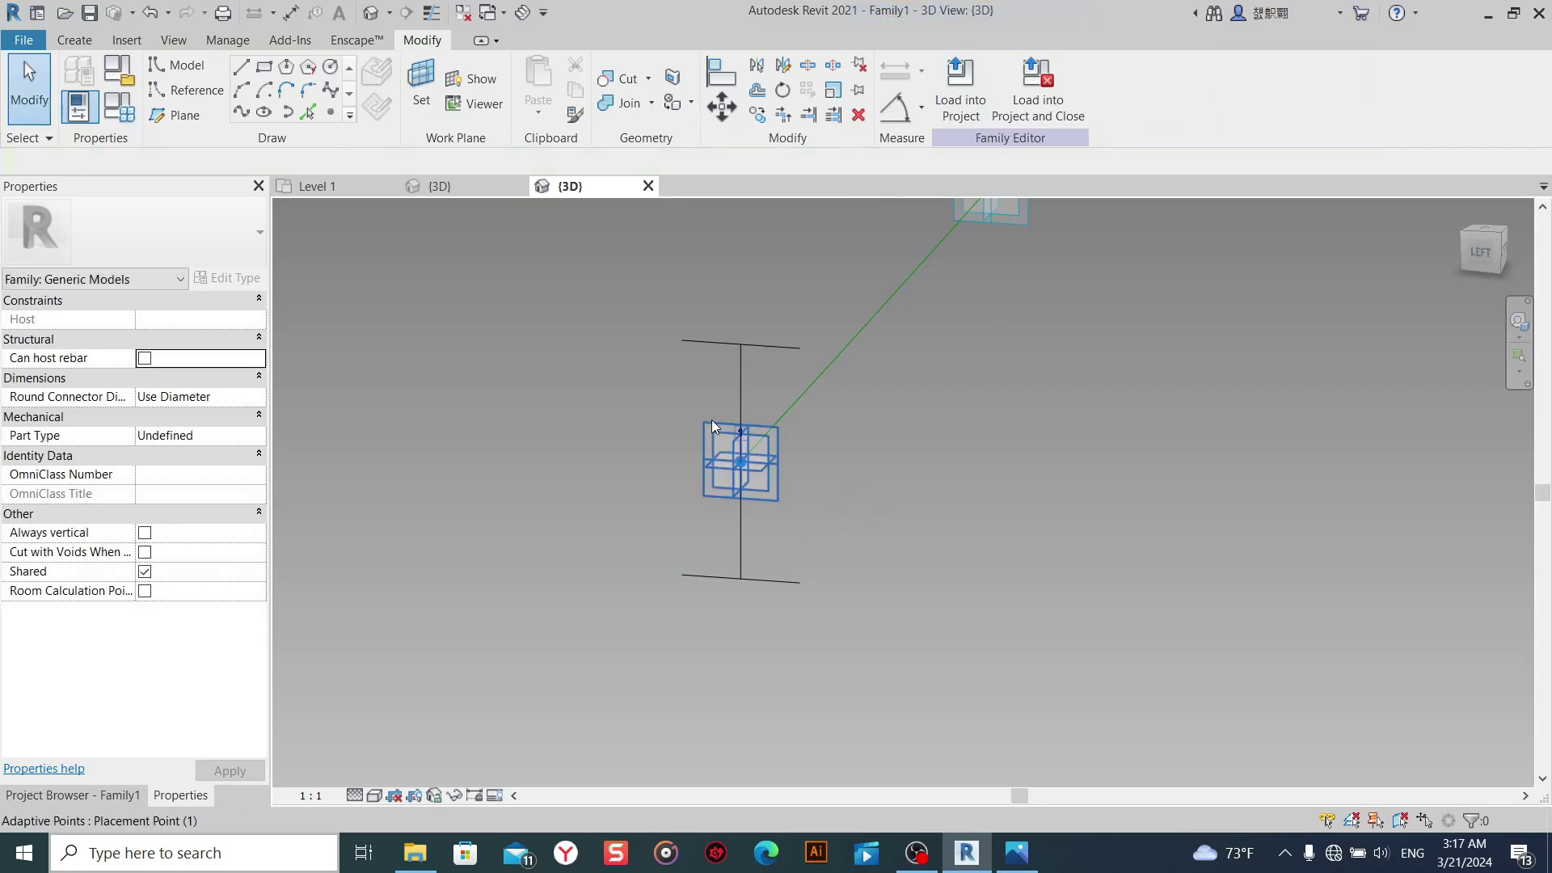
Draw the side edges to close the rectangle, then select the middle line.
{"action": "left_click", "coordinate": [240, 63]}
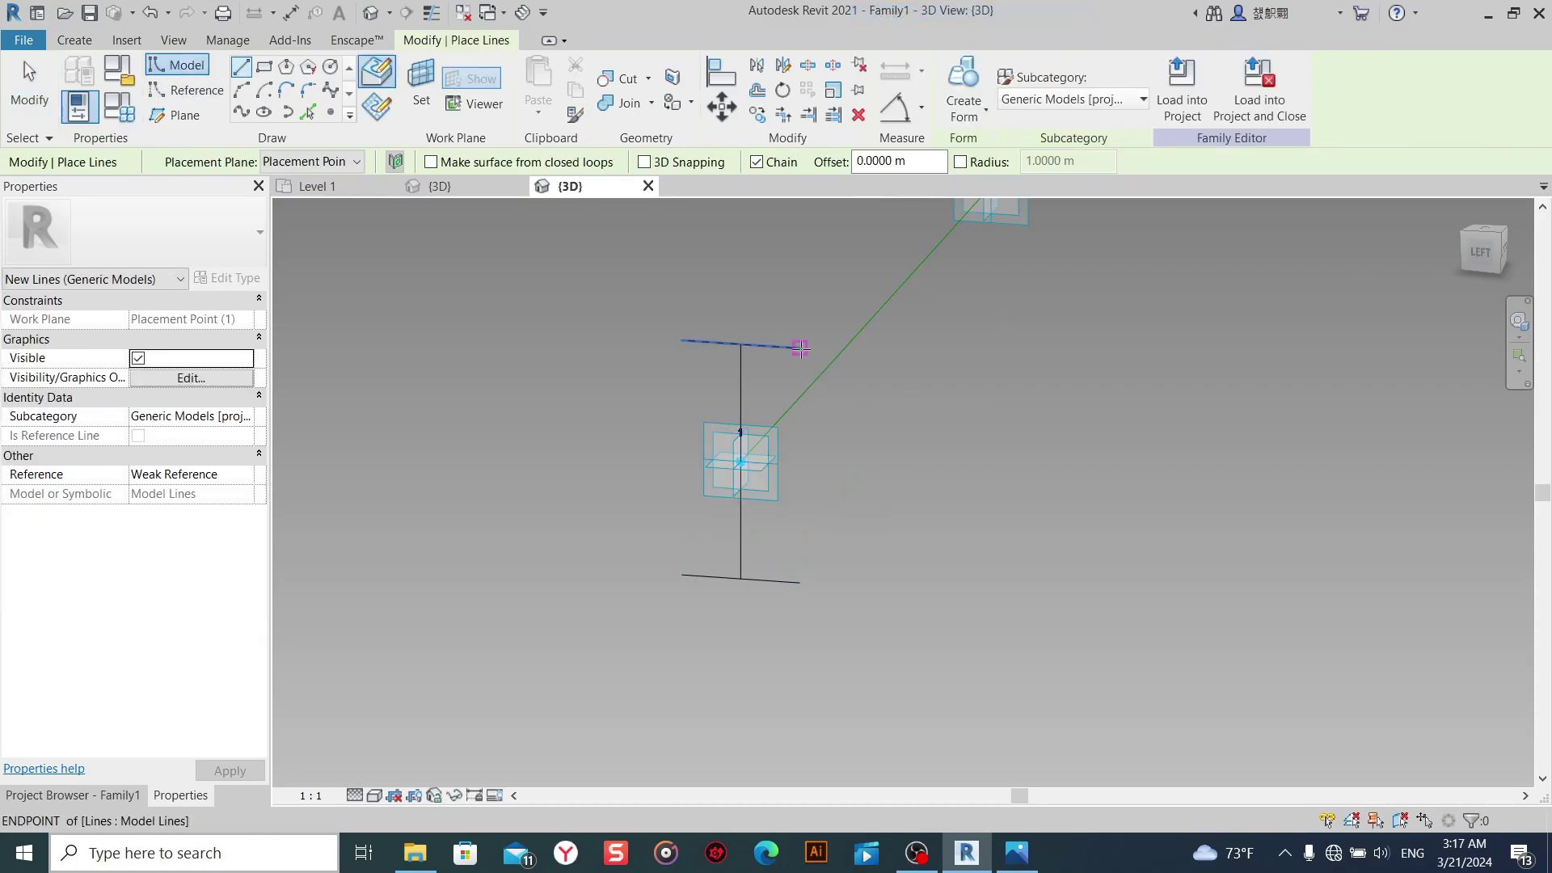
{"action": "left_click", "coordinate": [799, 348]}
{"action": "left_click", "coordinate": [799, 582]}
{"action": "key", "text": "Escape"}
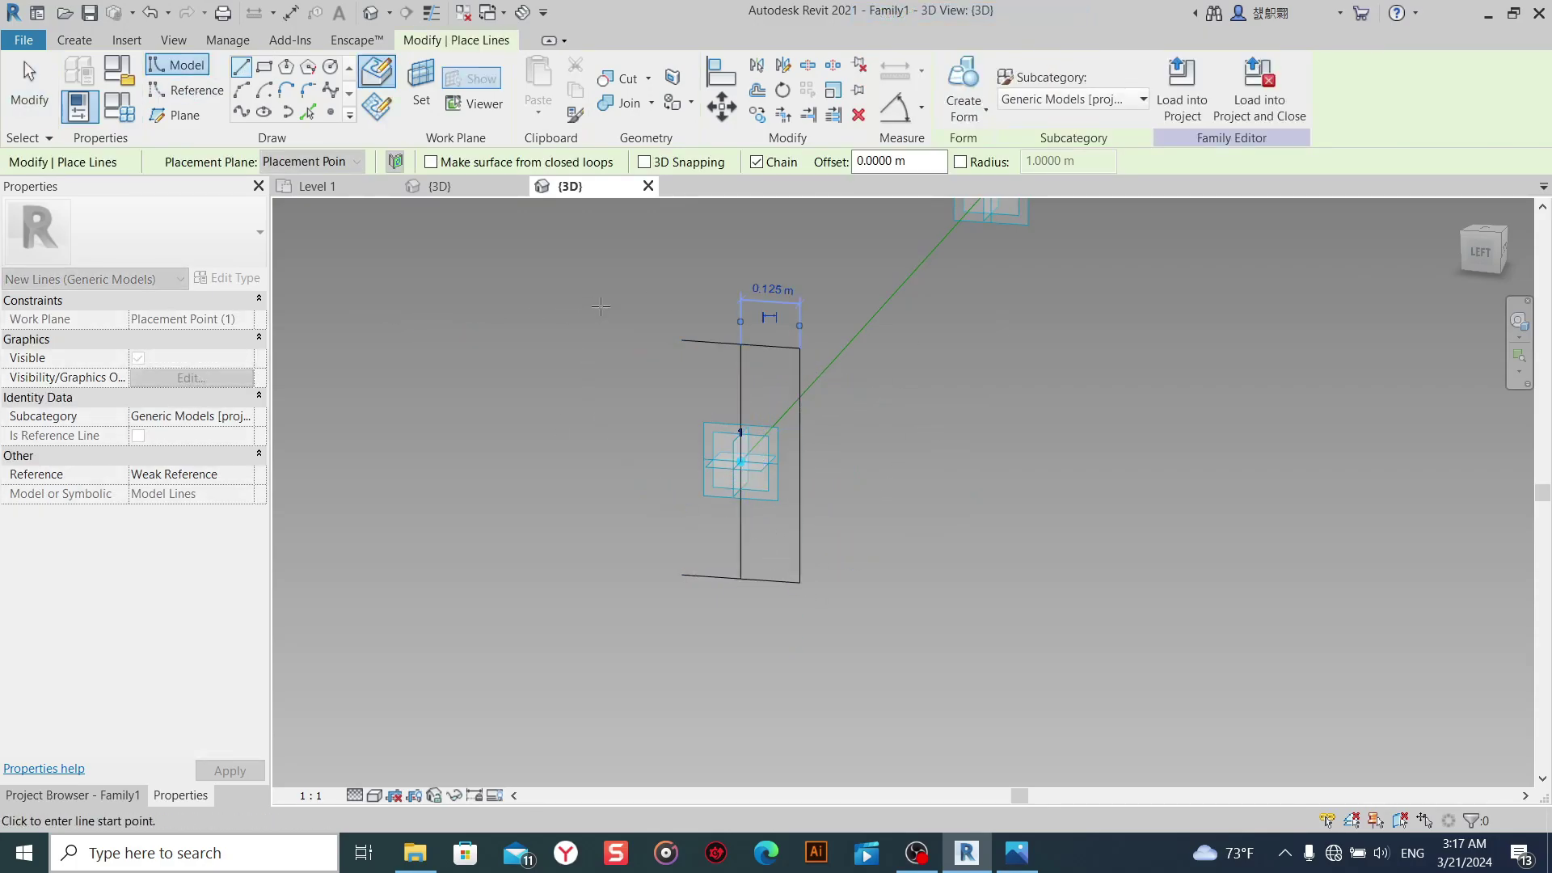
{"action": "left_click", "coordinate": [800, 348]}
{"action": "left_click", "coordinate": [681, 342]}
{"action": "left_click", "coordinate": [681, 575]}
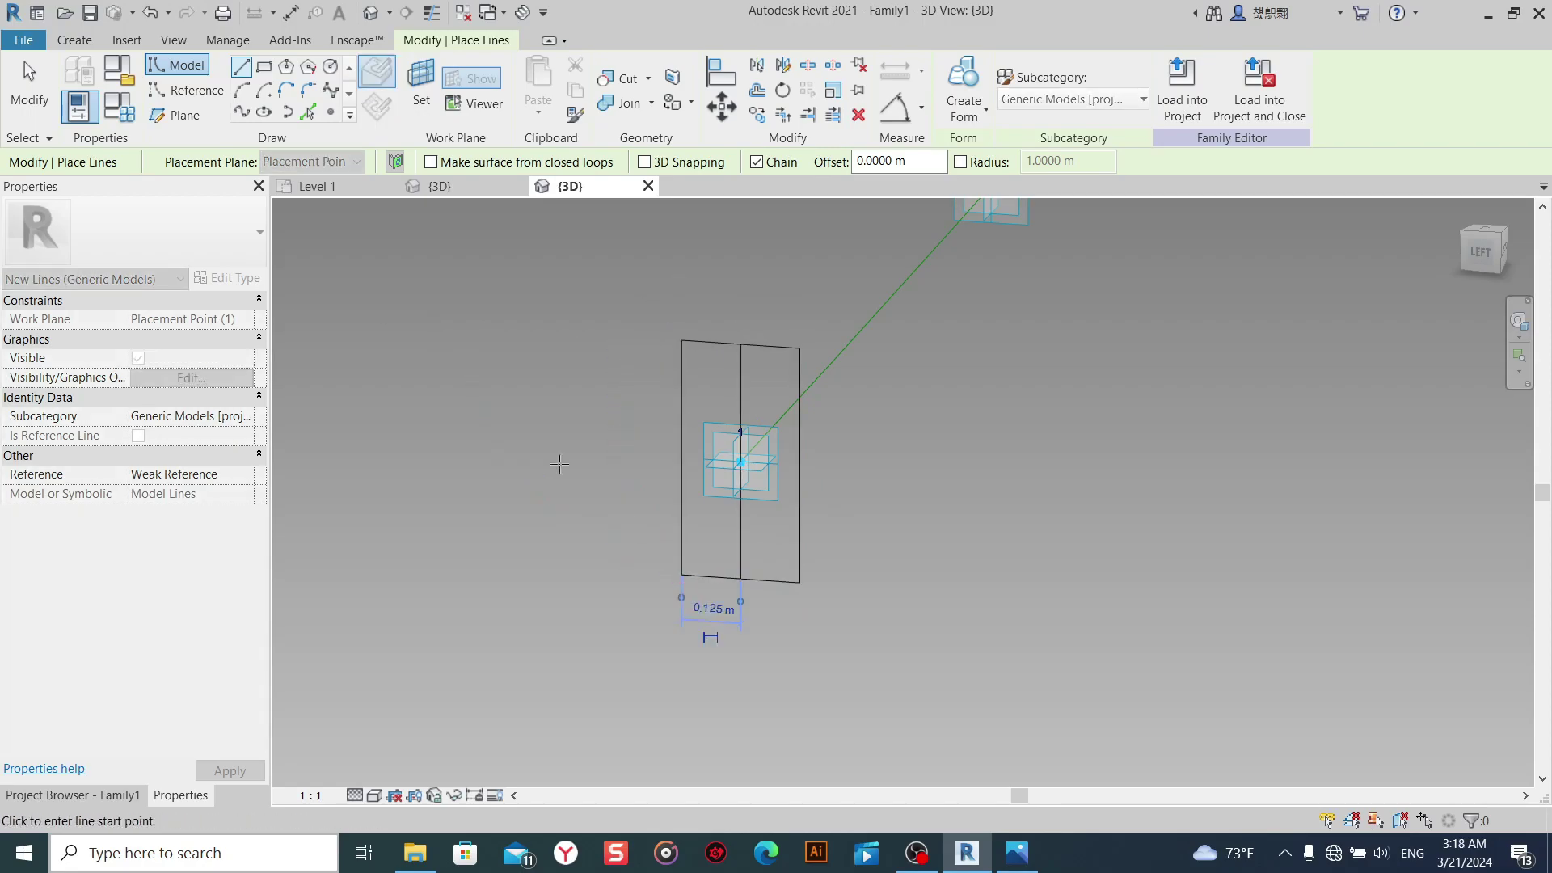
{"action": "right_click", "coordinate": [541, 408]}
{"action": "left_click", "coordinate": [554, 416]}
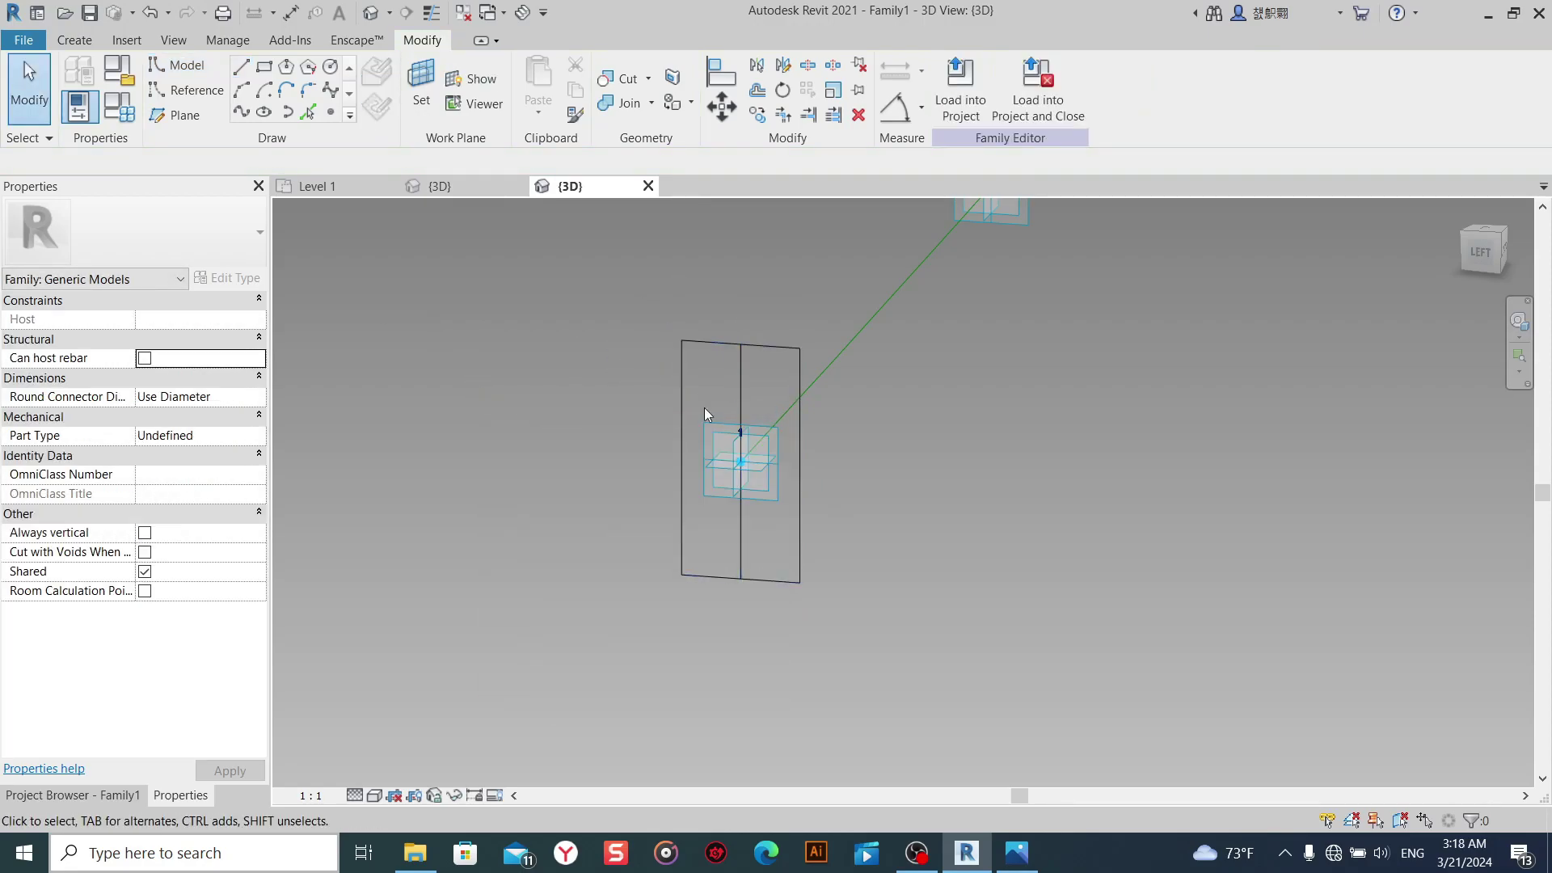
{"action": "left_click", "coordinate": [740, 380]}
Window-select the rectangular profile together with the five-point path.
{"action": "key", "text": "Escape"}
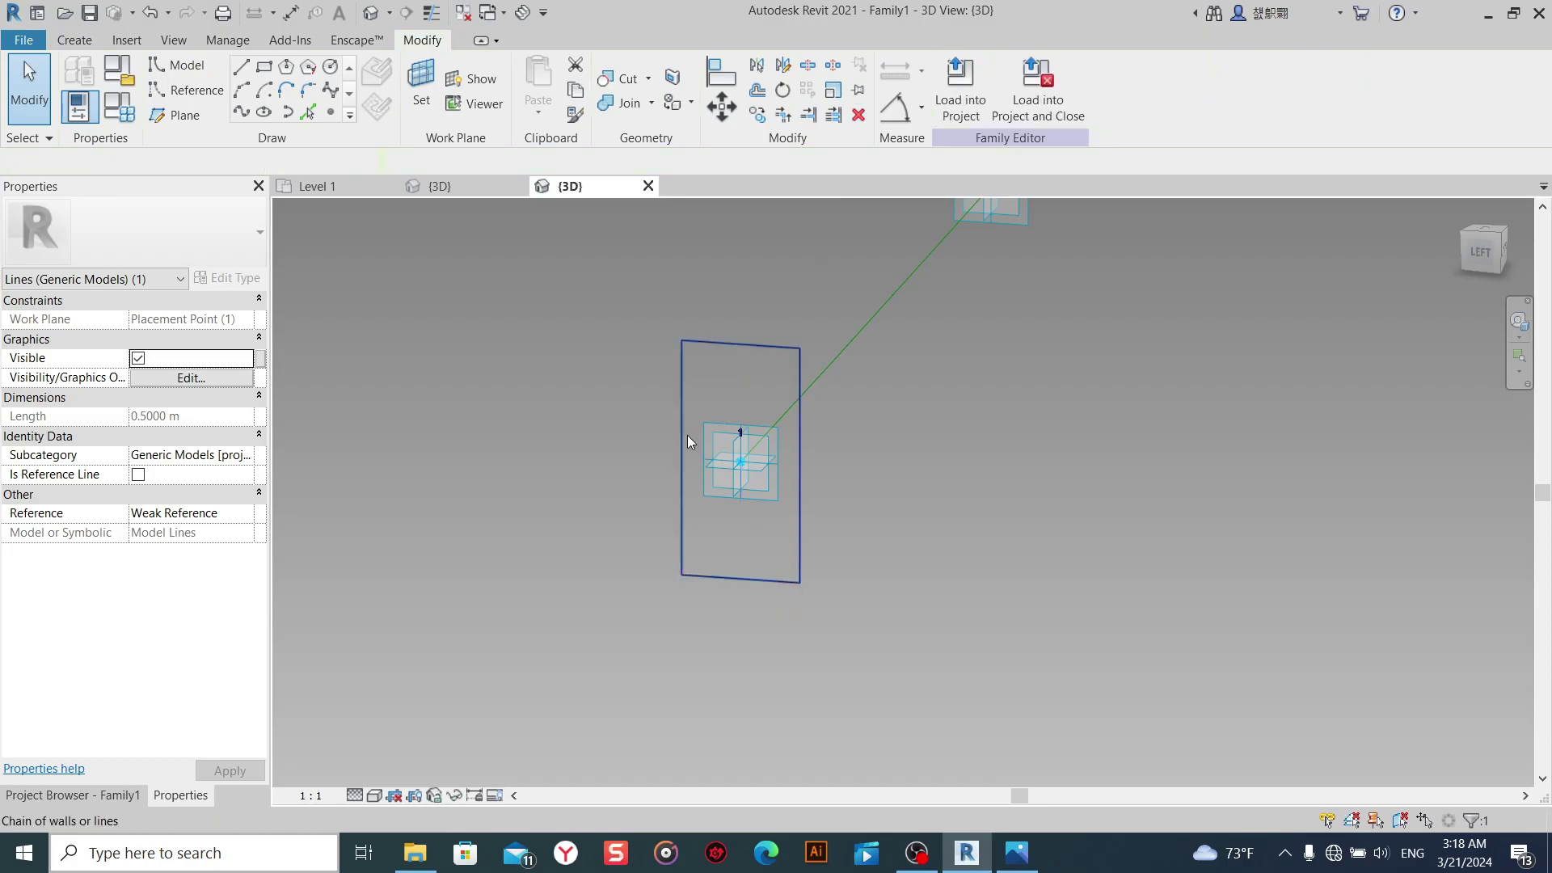
{"action": "scroll", "coordinate": [703, 428], "scroll_direction": "down", "scroll_amount": 5}
{"action": "scroll", "coordinate": [768, 557], "scroll_direction": "up", "scroll_amount": 3}
{"action": "scroll", "coordinate": [733, 613], "scroll_direction": "down", "scroll_amount": 5}
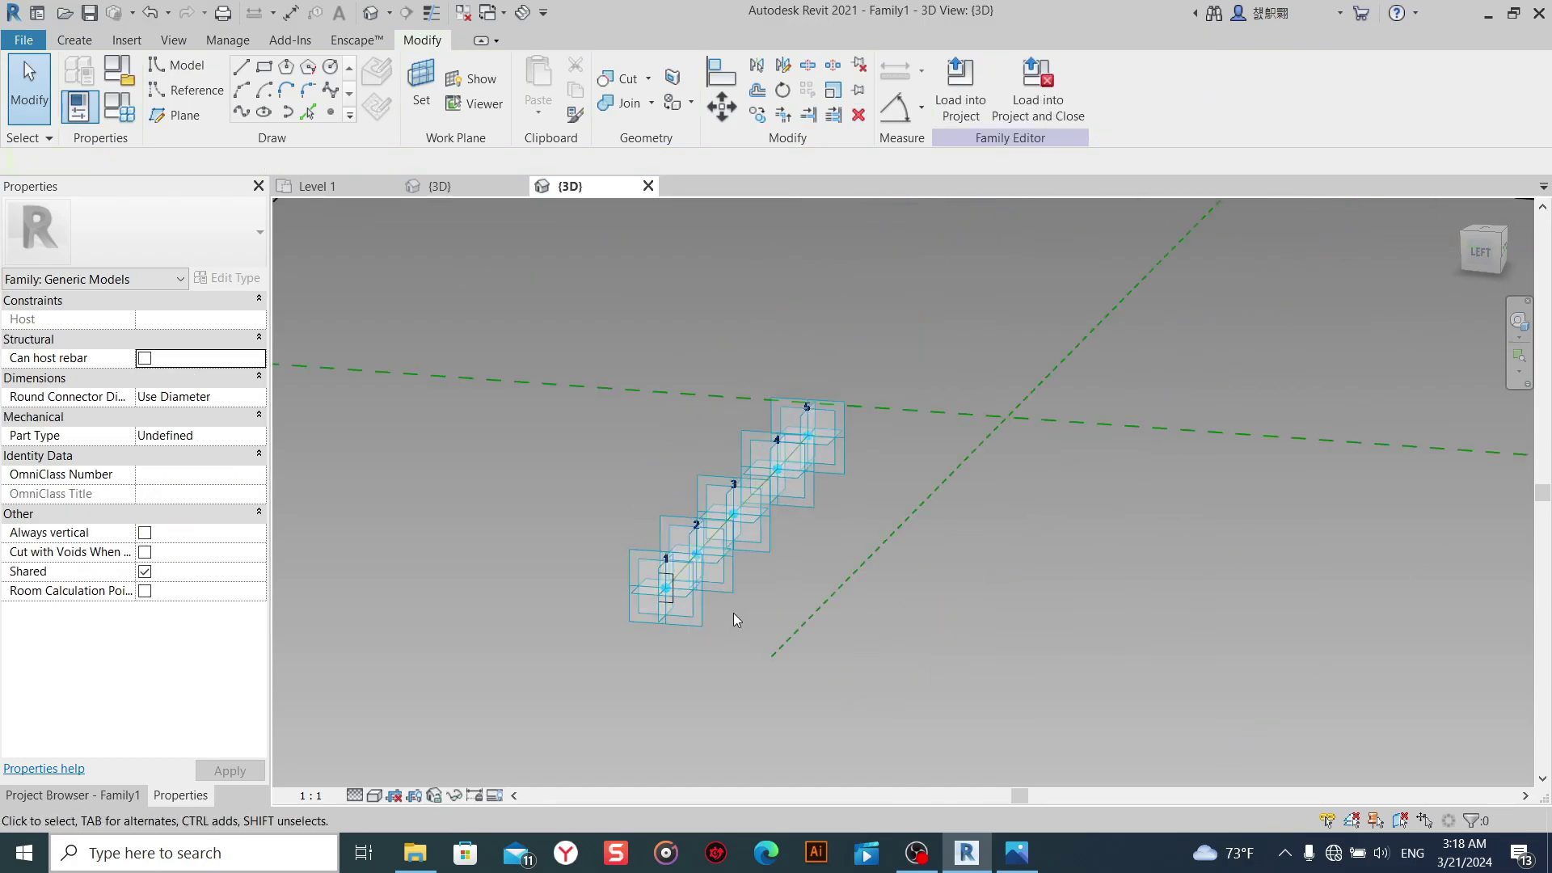
{"action": "scroll", "coordinate": [705, 616], "scroll_direction": "up", "scroll_amount": 5}
{"action": "scroll", "coordinate": [649, 607], "scroll_direction": "up", "scroll_amount": 3}
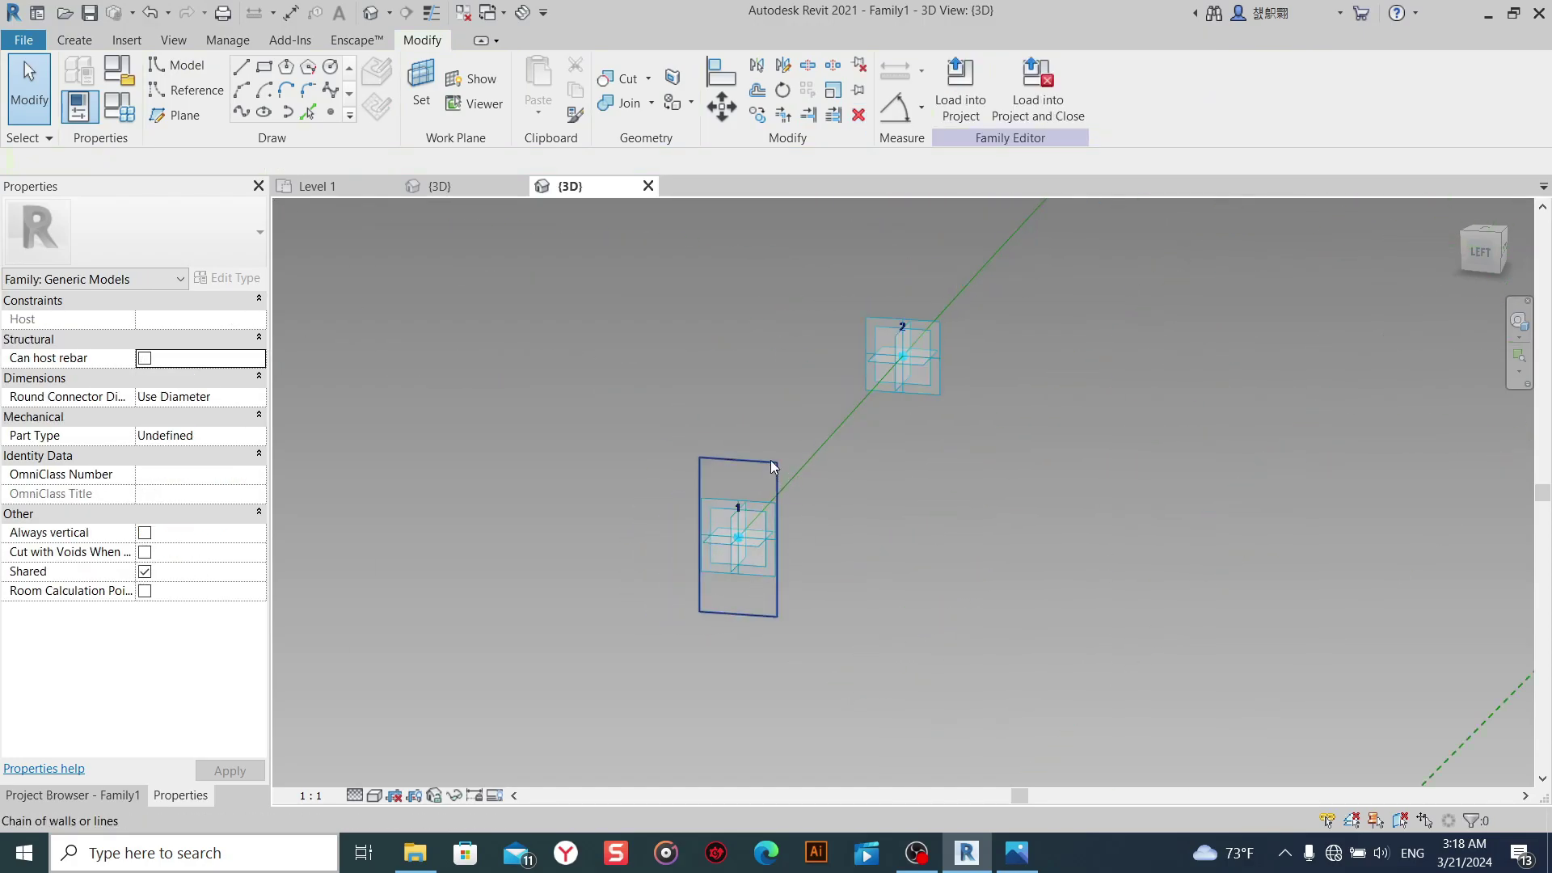
{"action": "left_click", "coordinate": [776, 473]}
{"action": "scroll", "coordinate": [834, 488], "scroll_direction": "down", "scroll_amount": 2}
{"action": "scroll", "coordinate": [838, 488], "scroll_direction": "down", "scroll_amount": 2}
{"action": "scroll", "coordinate": [837, 483], "scroll_direction": "down", "scroll_amount": 3}
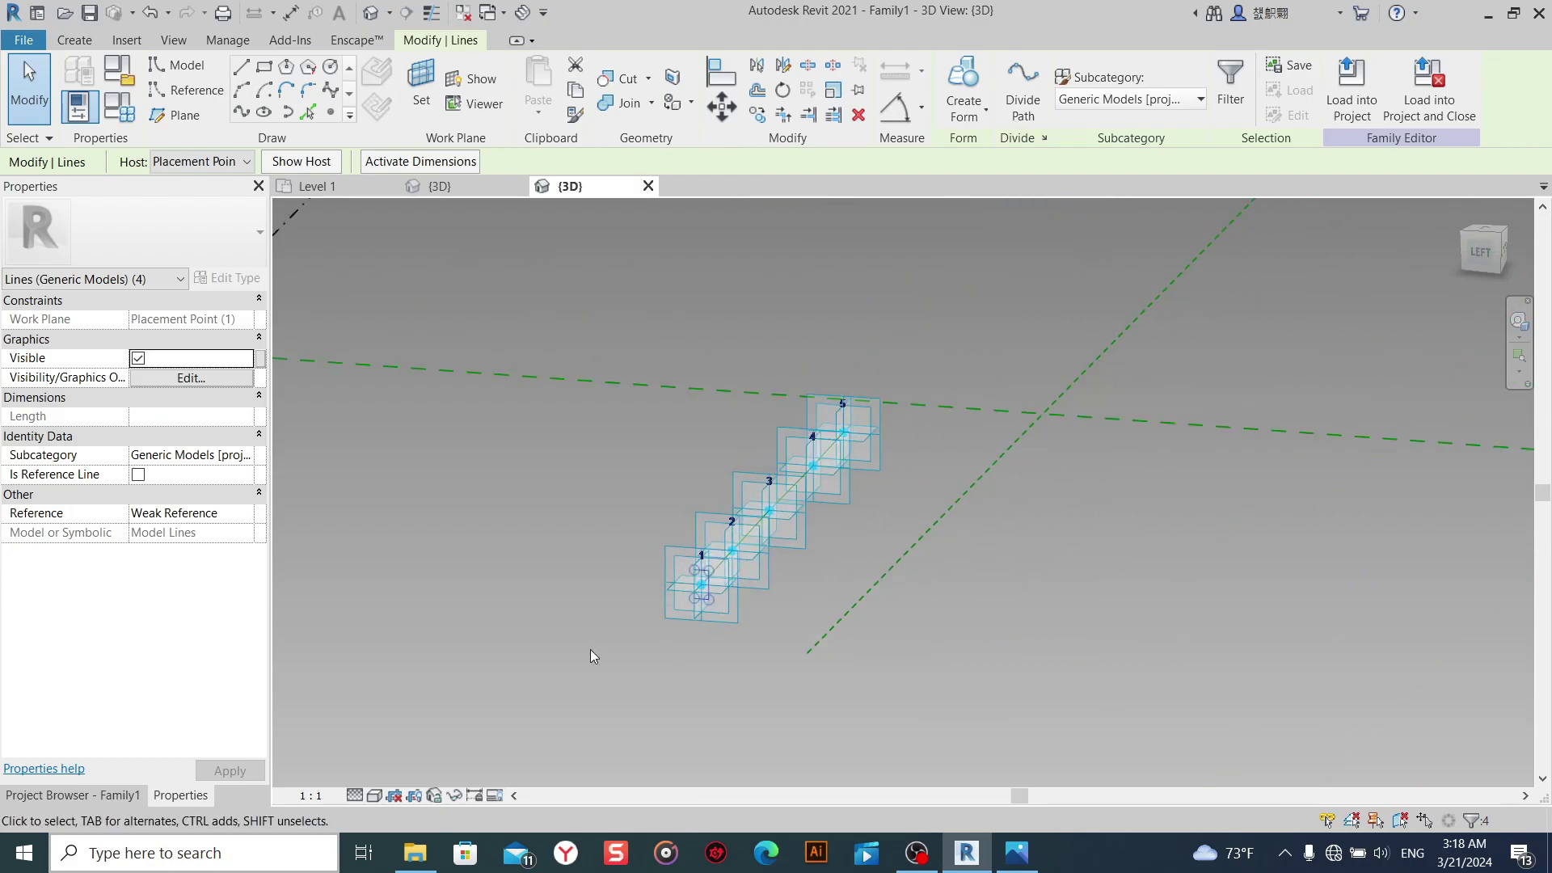
{"action": "left_click_drag", "start_coordinate": [590, 648], "coordinate": [920, 303]}
Create a solid form from the profile and path, then select the new beam.
{"action": "left_click", "coordinate": [963, 81]}
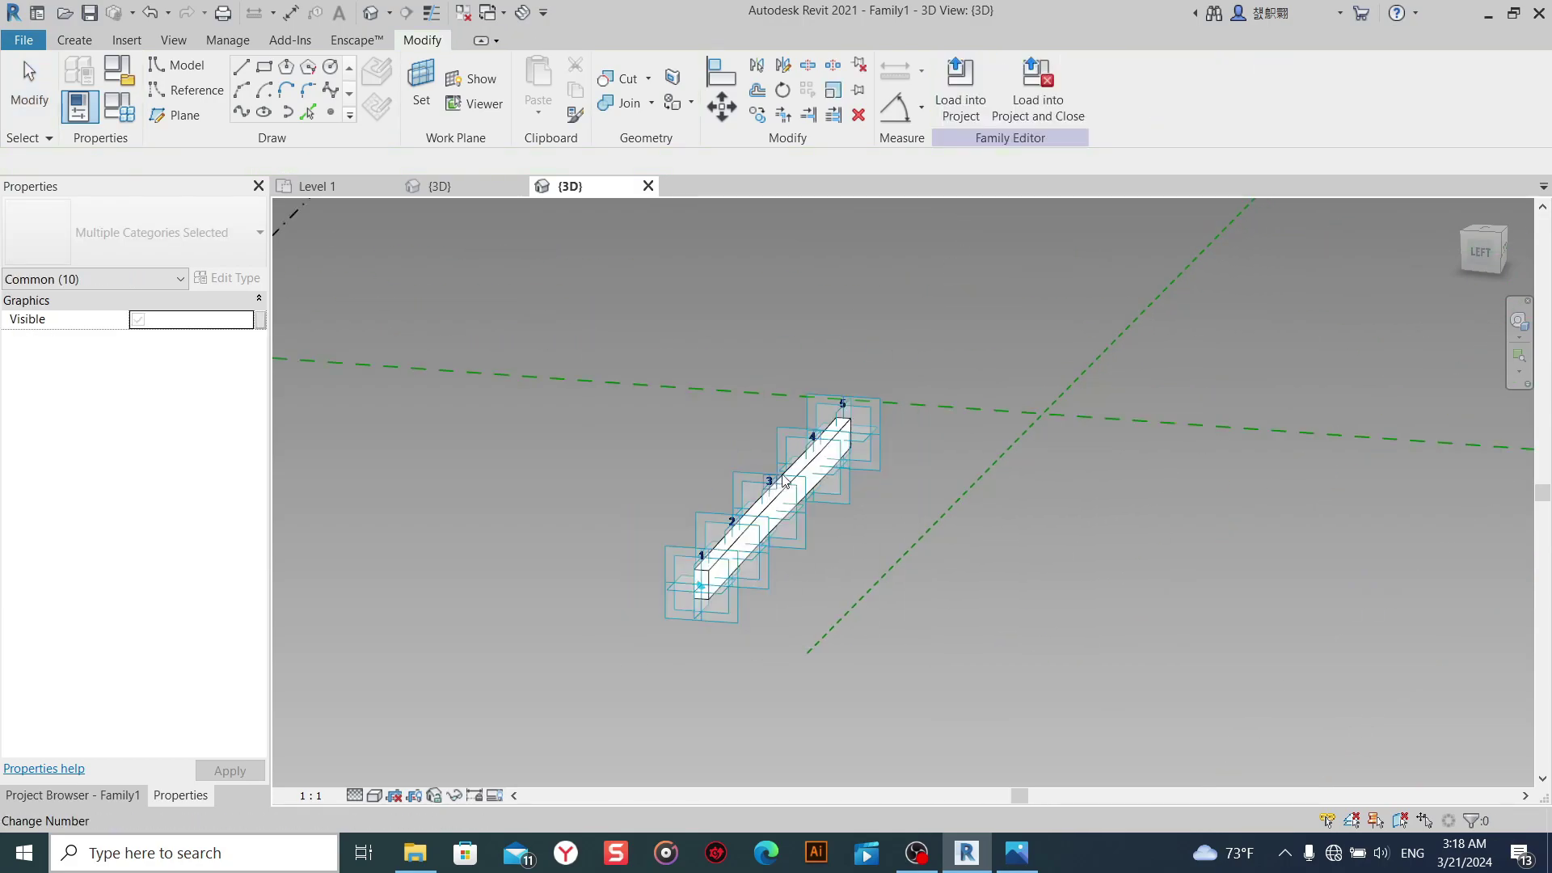
{"action": "middle_click_drag", "start_coordinate": [728, 485], "coordinate": [587, 527], "text": "shift"}
{"action": "scroll", "coordinate": [587, 525], "scroll_direction": "up", "scroll_amount": 1}
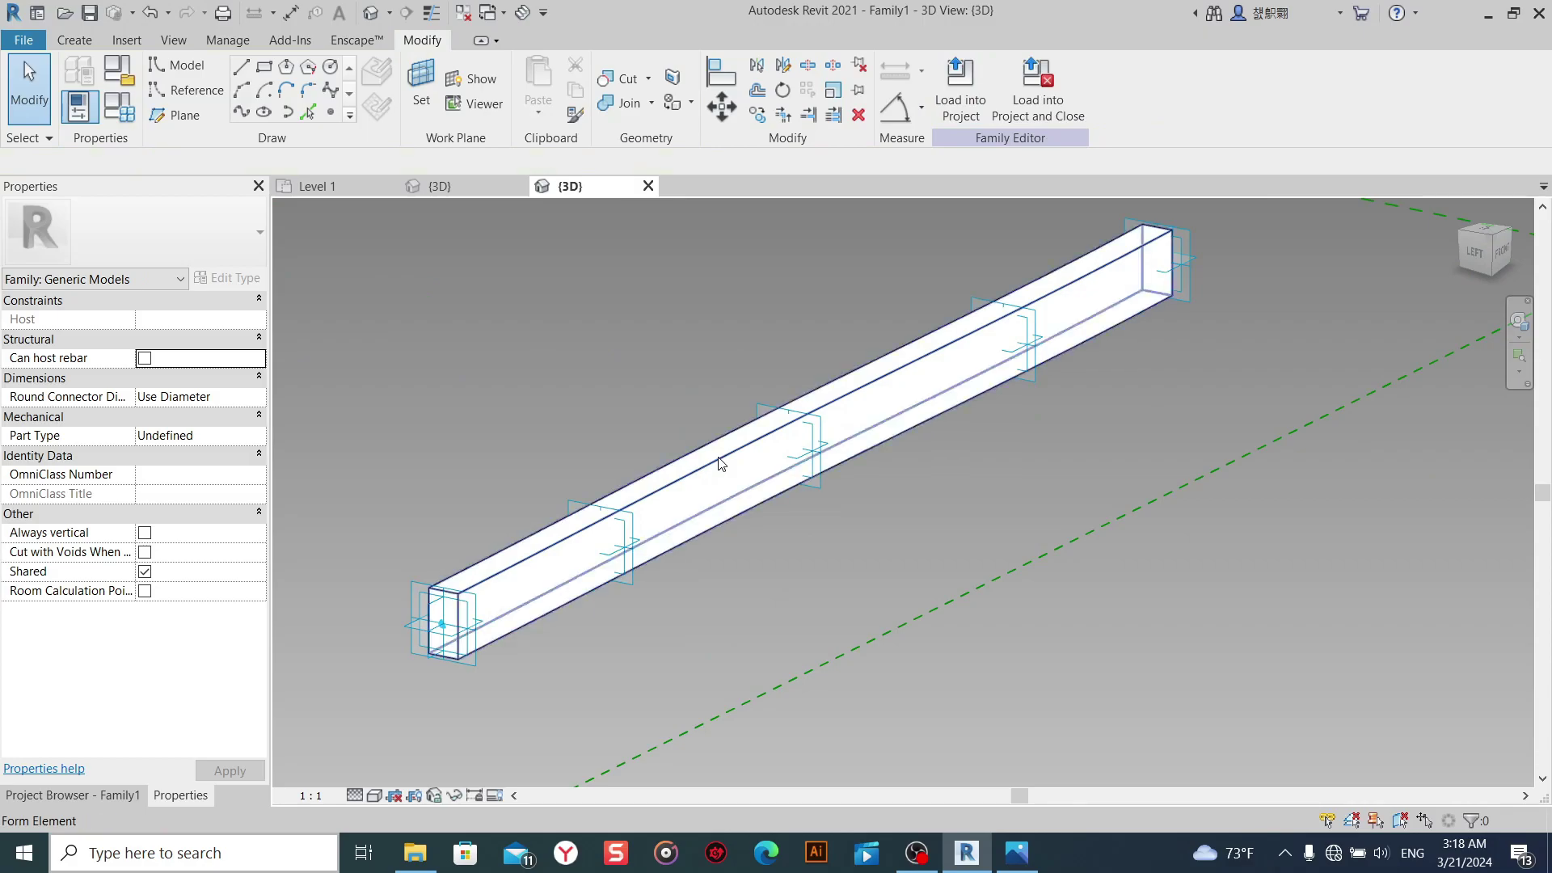
{"action": "left_click", "coordinate": [755, 396]}
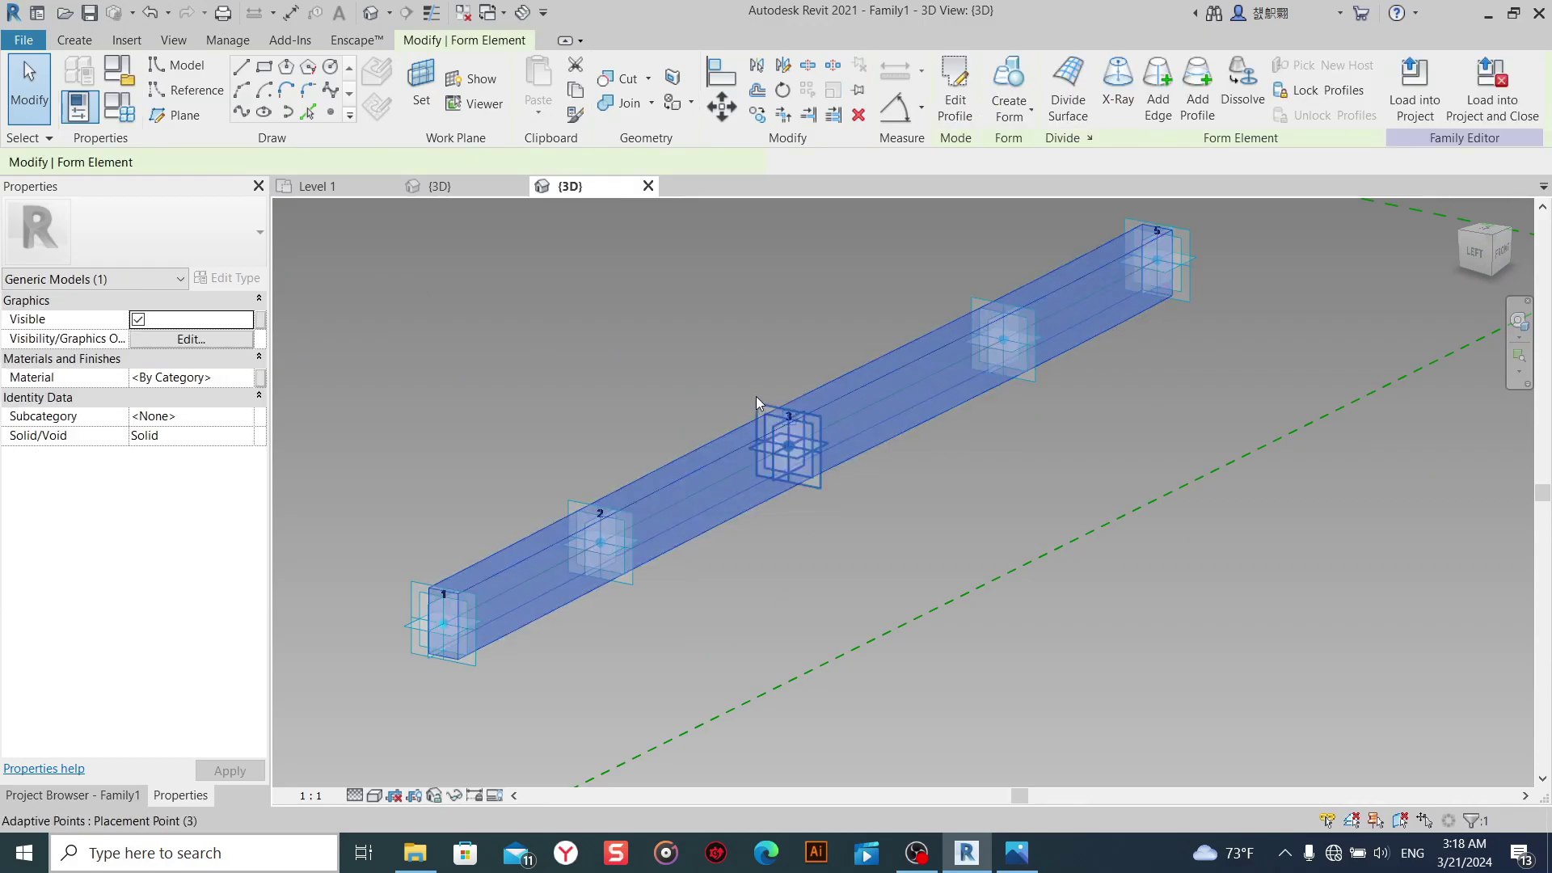
Assign the beam a new material using the Birch - Semigloss wood appearance.
{"action": "left_click", "coordinate": [260, 378]}
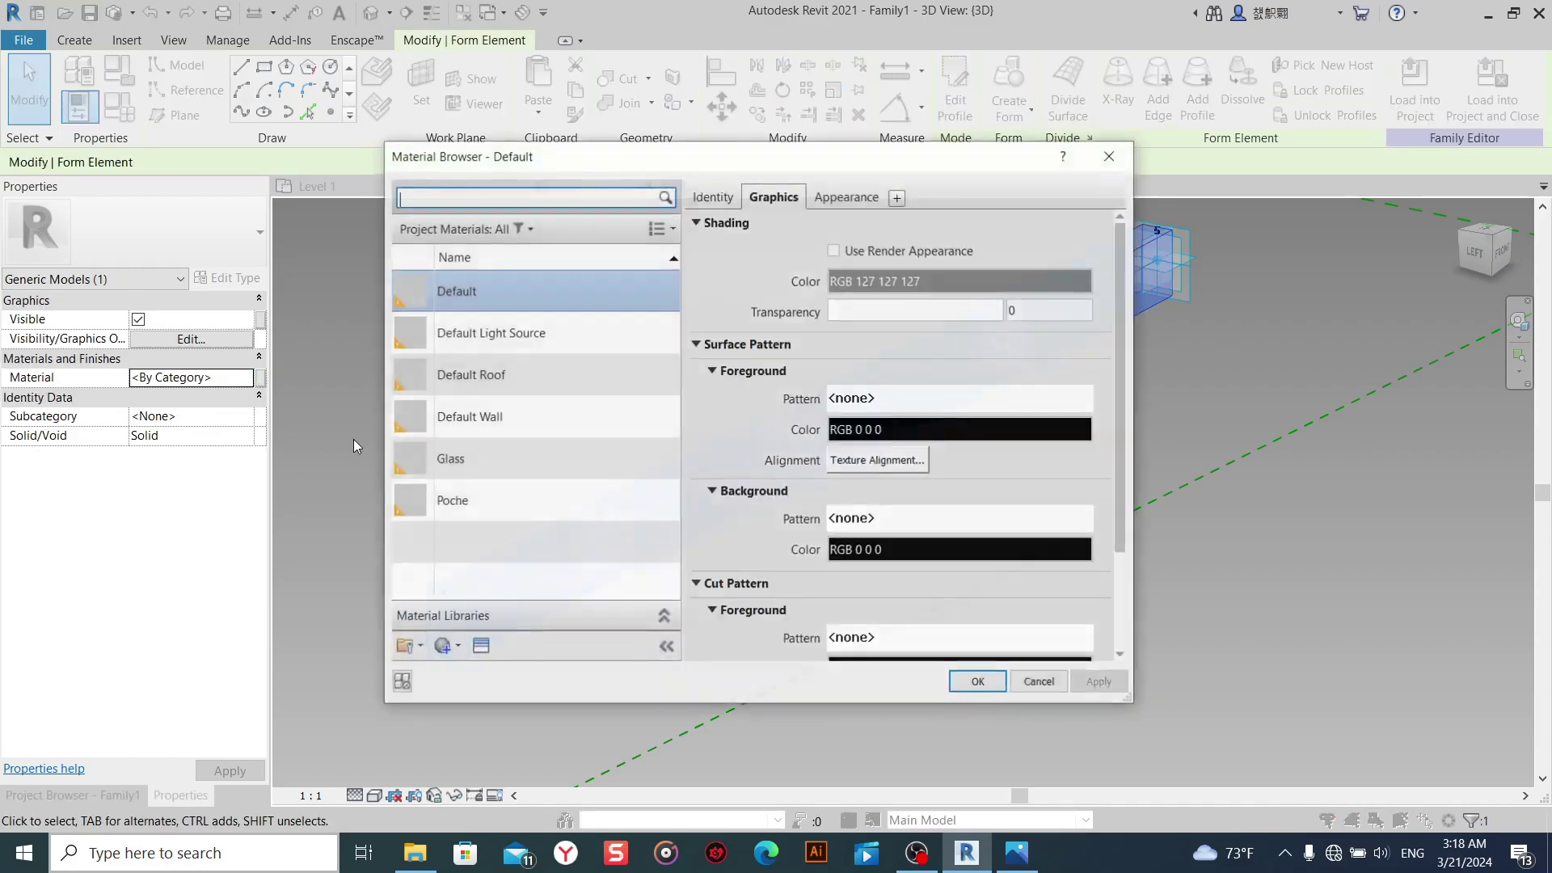
{"action": "left_click", "coordinate": [443, 646]}
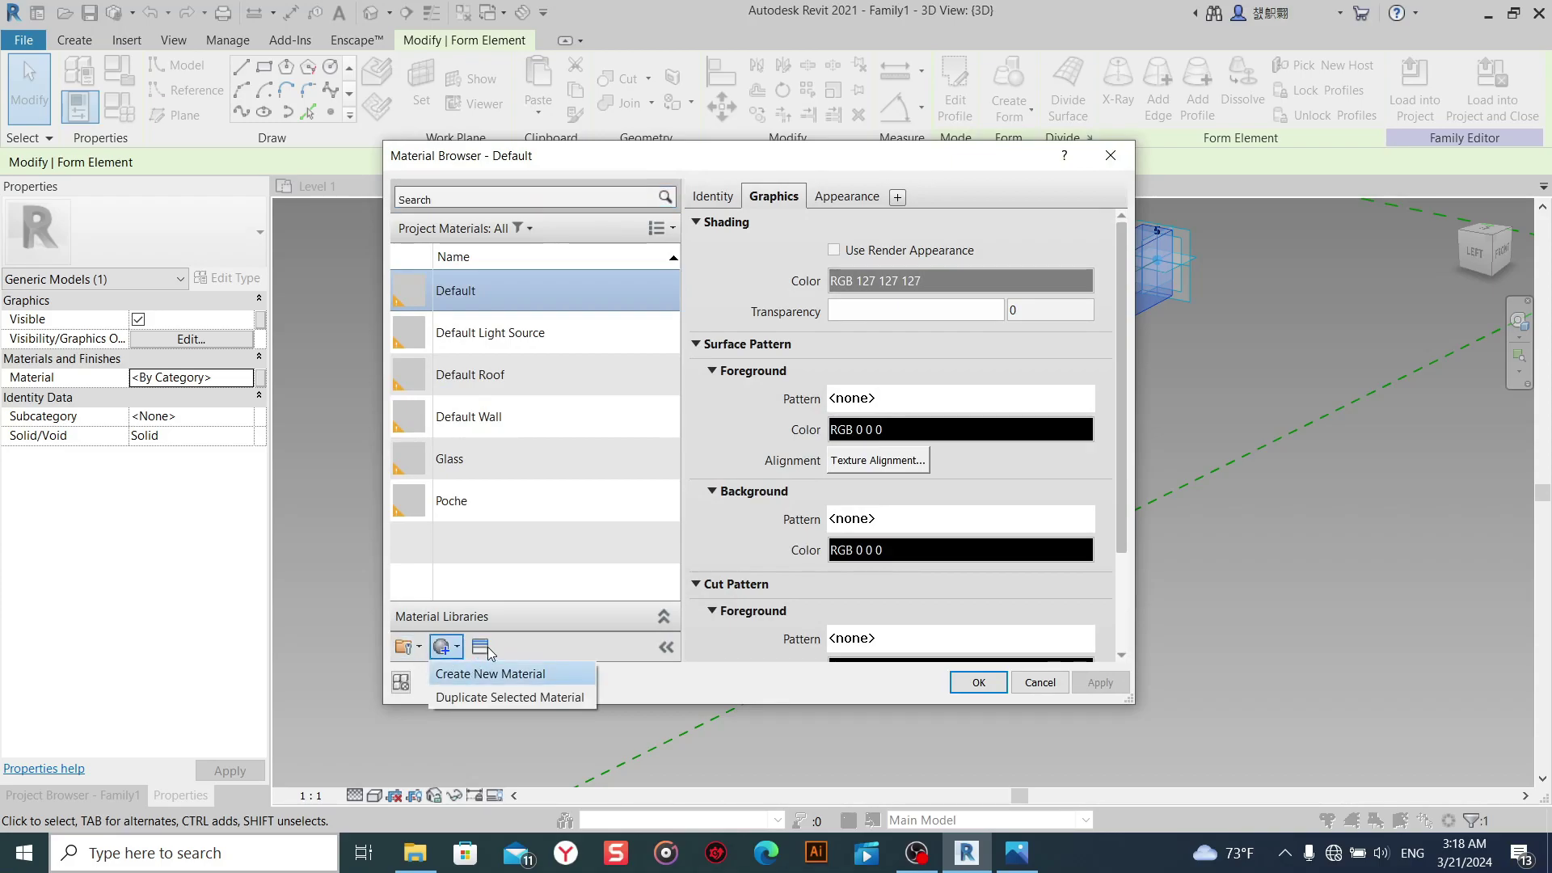
{"action": "left_click", "coordinate": [490, 673]}
{"action": "left_click", "coordinate": [481, 647]}
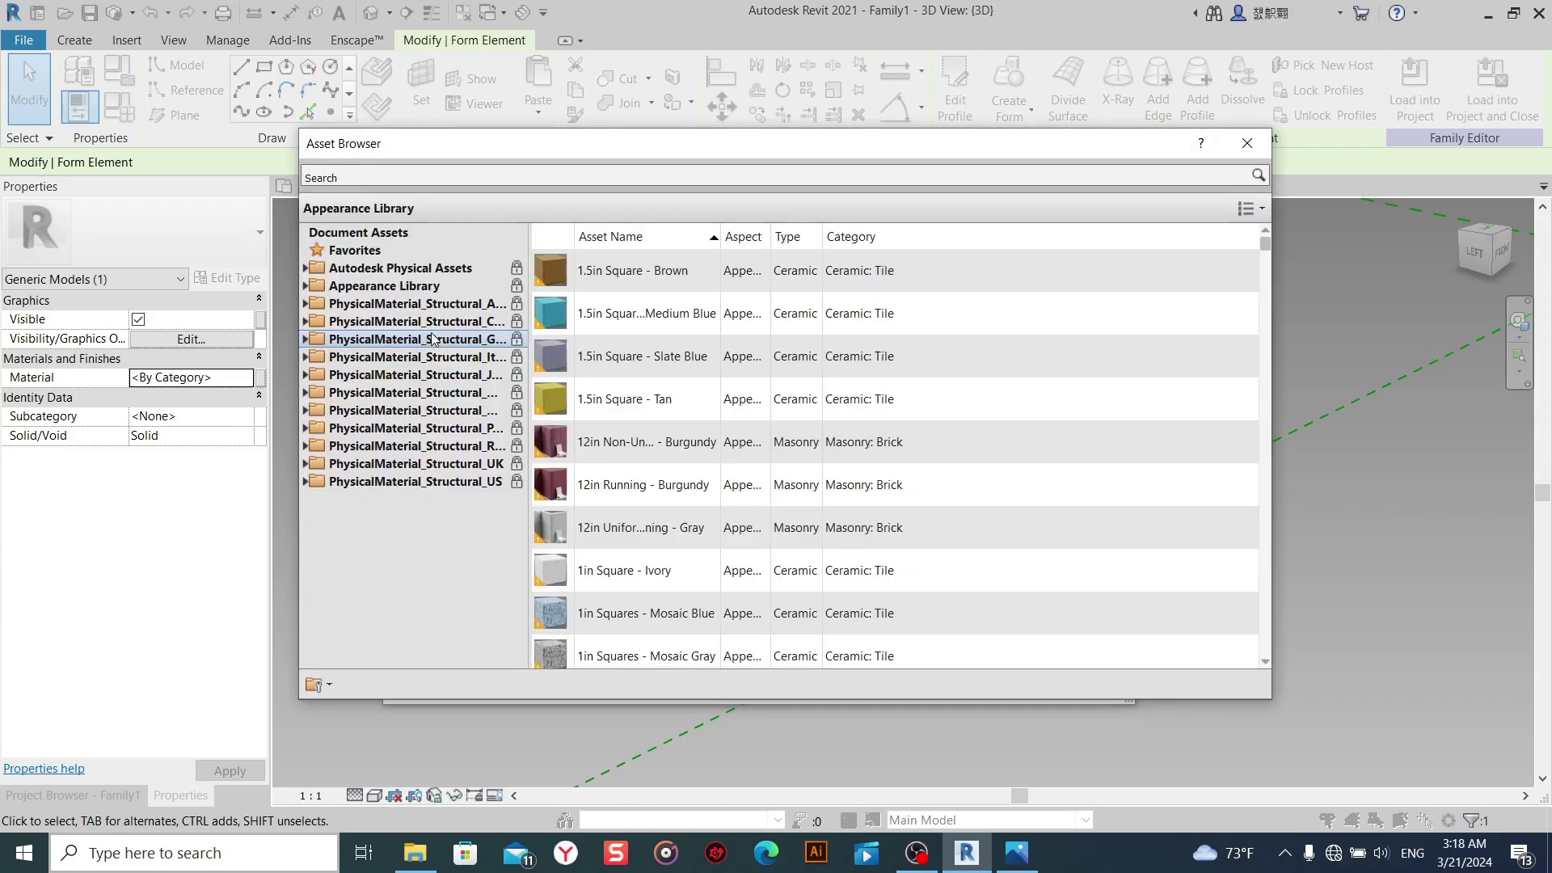
{"action": "double_click", "coordinate": [428, 287]}
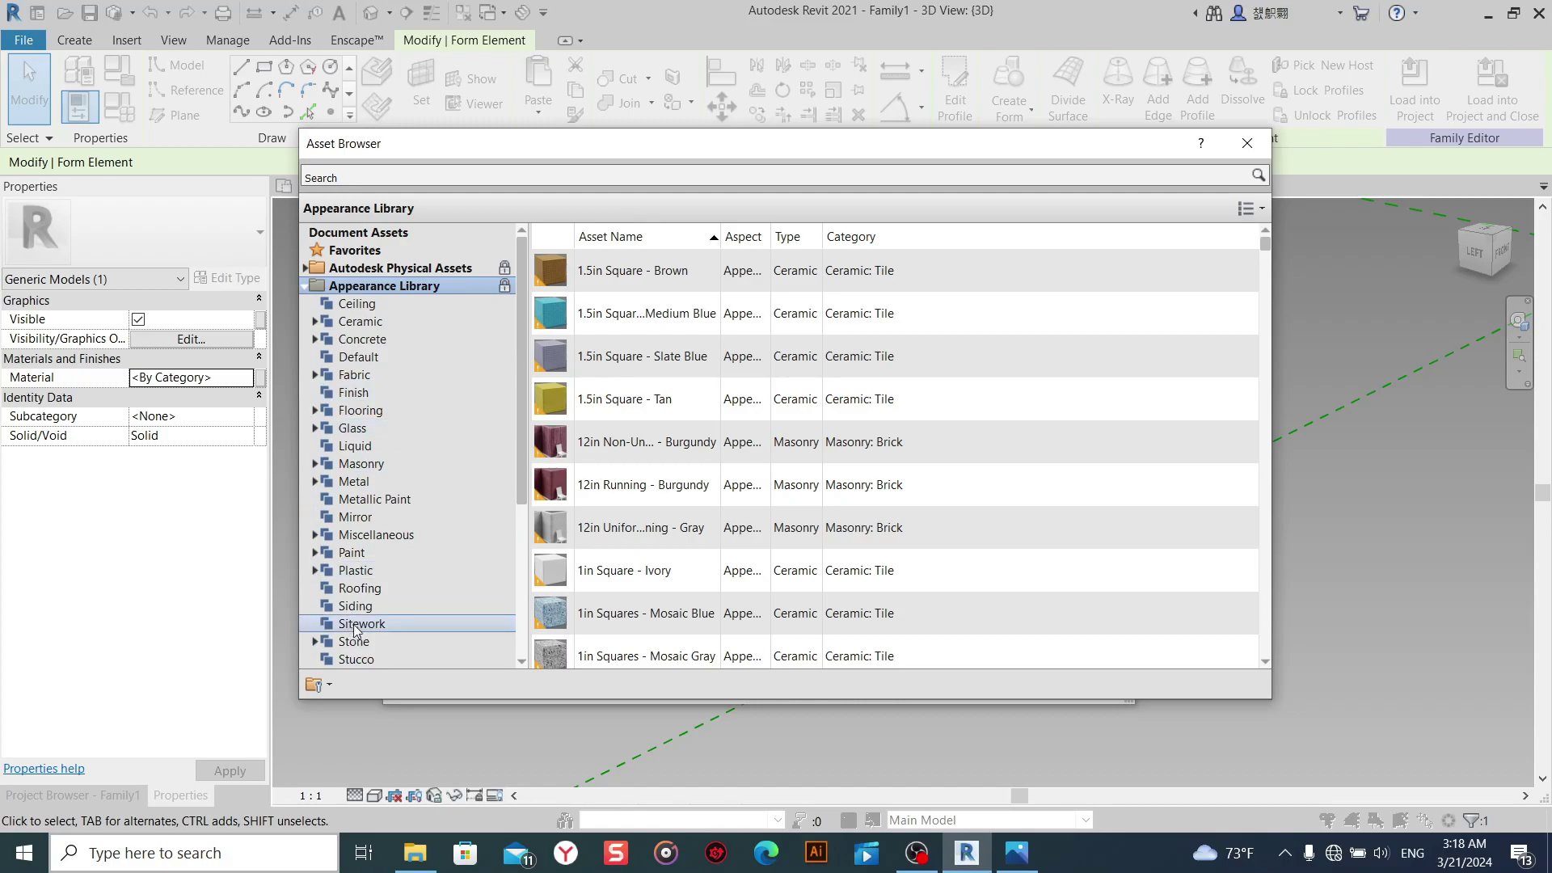
{"action": "scroll", "coordinate": [375, 646], "scroll_direction": "down", "scroll_amount": 1}
{"action": "left_click", "coordinate": [356, 660]}
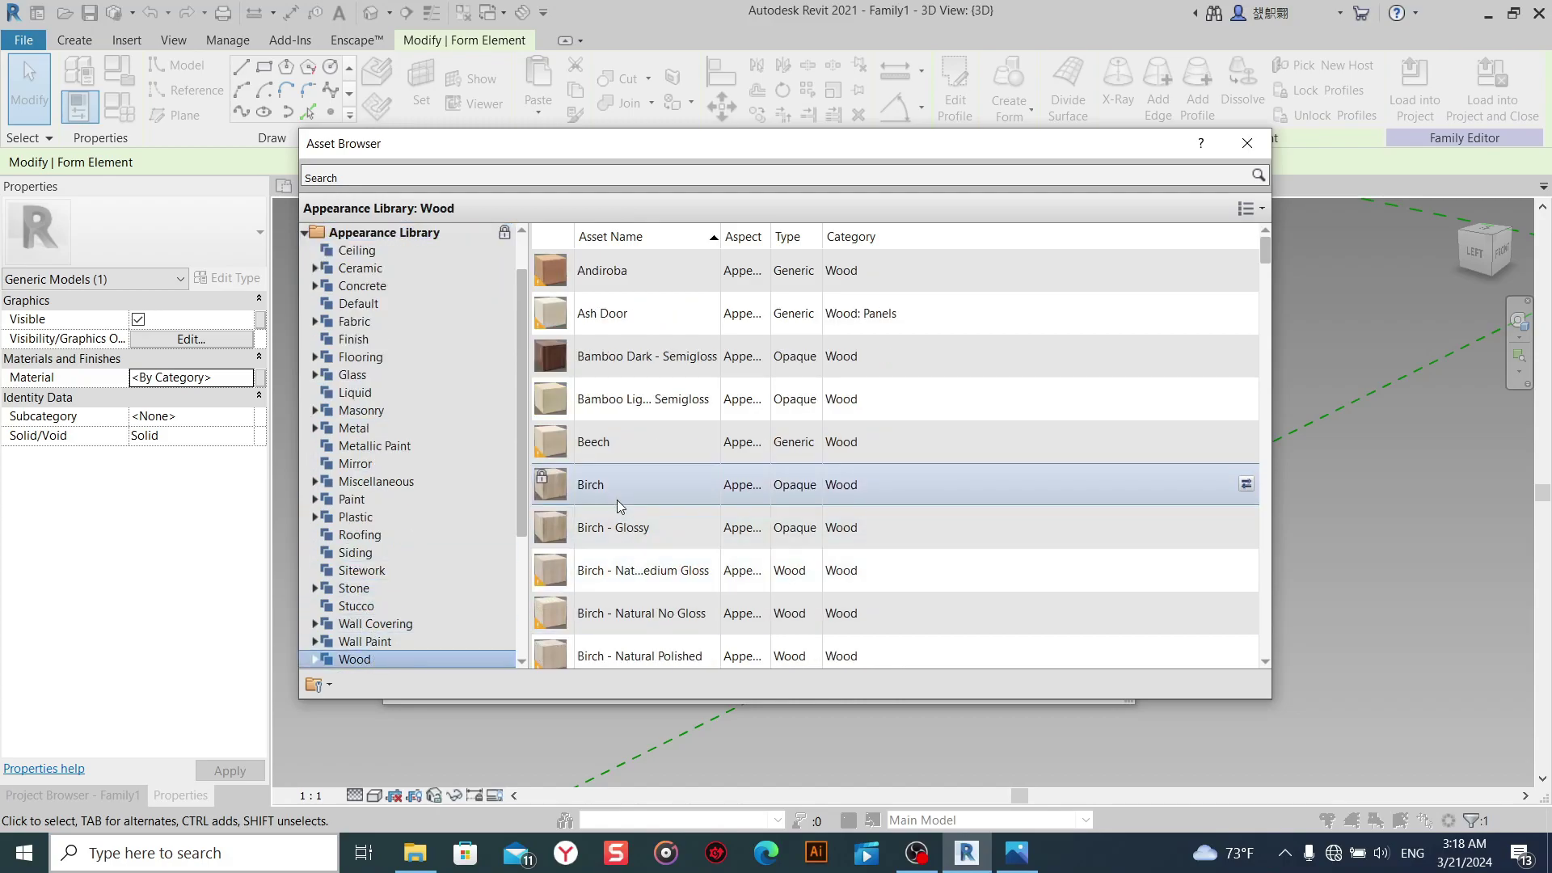
{"action": "scroll", "coordinate": [623, 509], "scroll_direction": "down", "scroll_amount": 1}
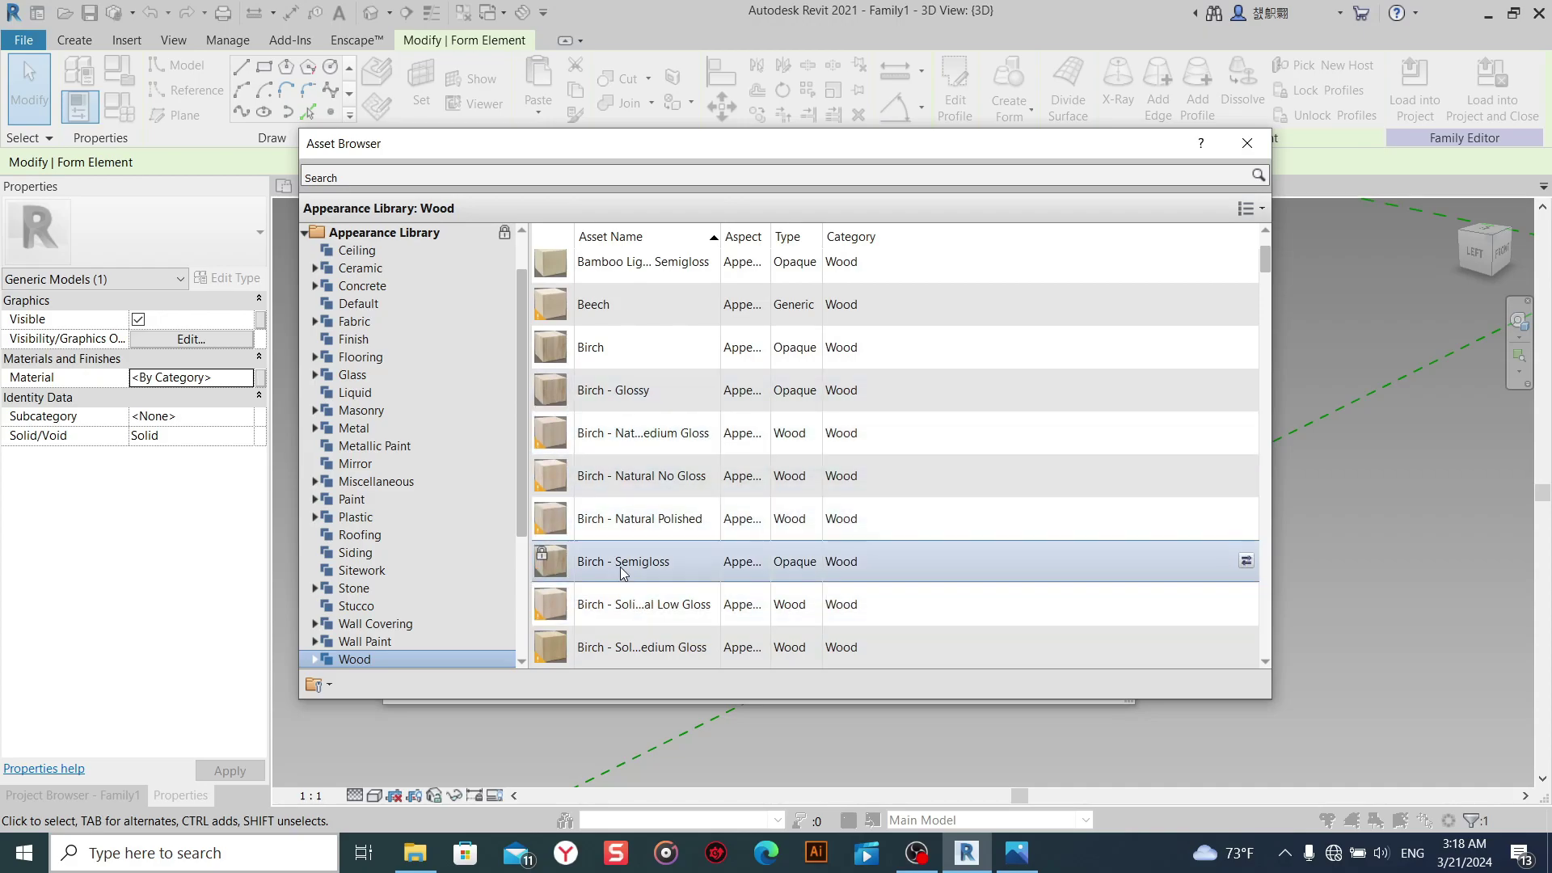
{"action": "left_click", "coordinate": [1247, 143]}
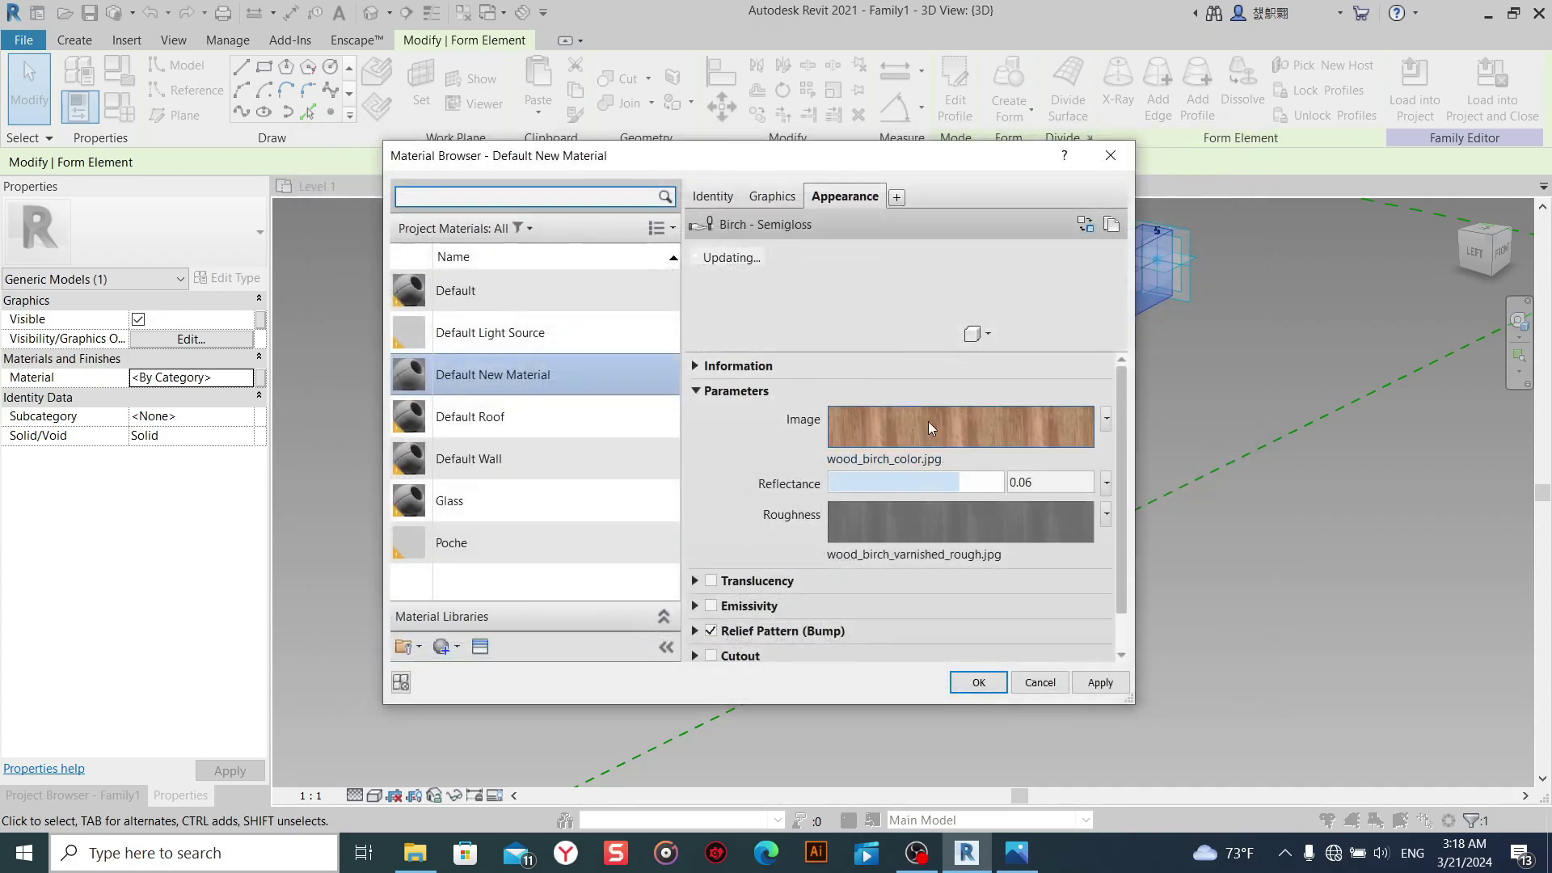
{"action": "left_click", "coordinate": [978, 682]}
Set the visual style to Realistic so the beam shows its wood texture.
{"action": "left_click", "coordinate": [813, 565]}
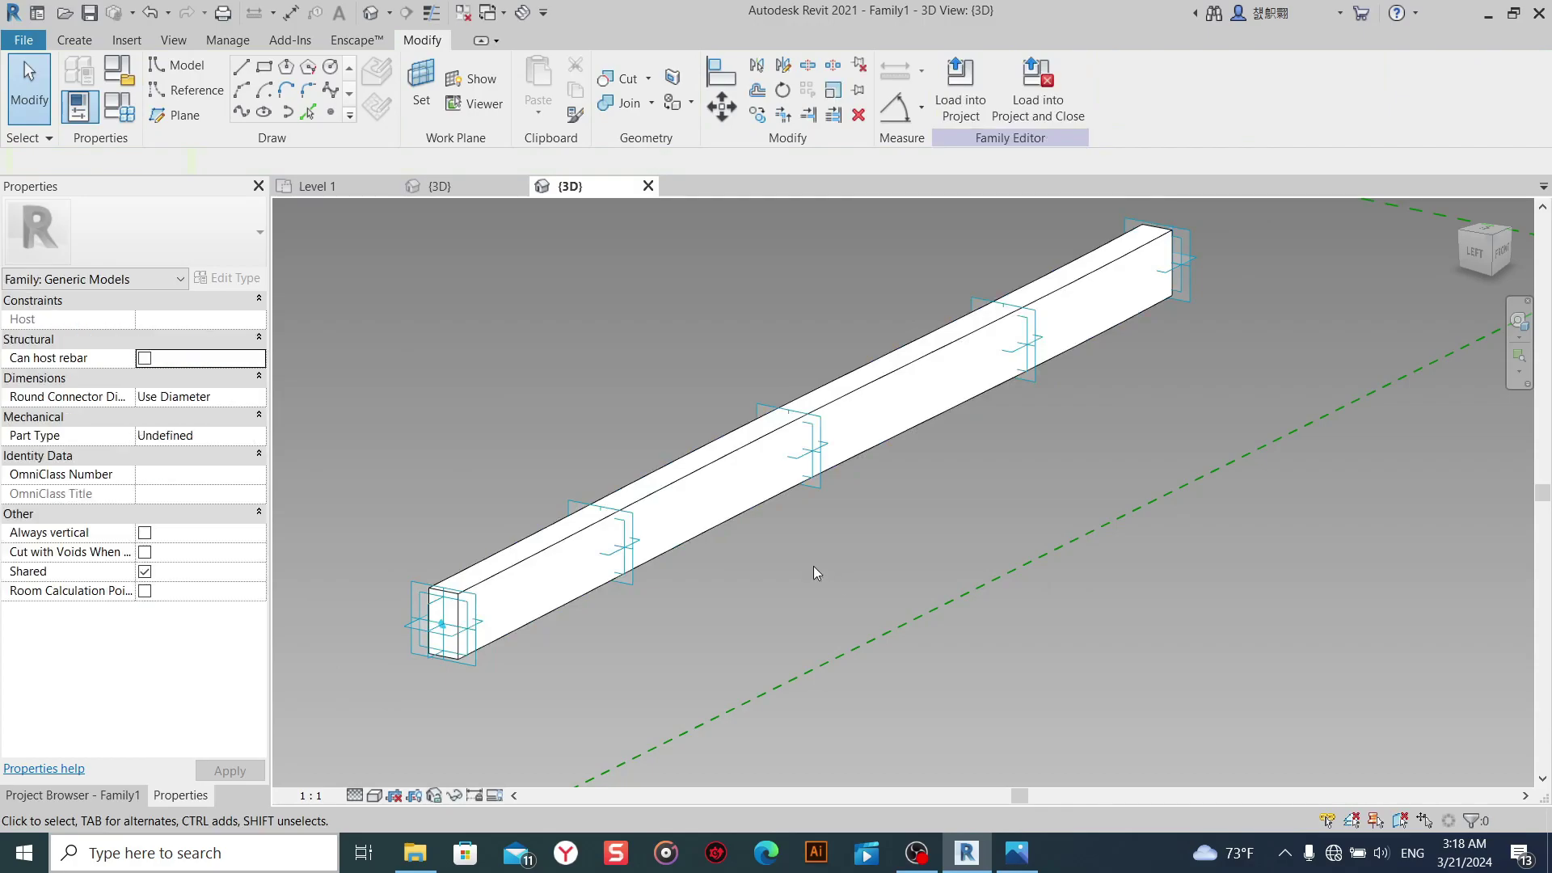
{"action": "middle_click_drag", "start_coordinate": [812, 564], "coordinate": [800, 583]}
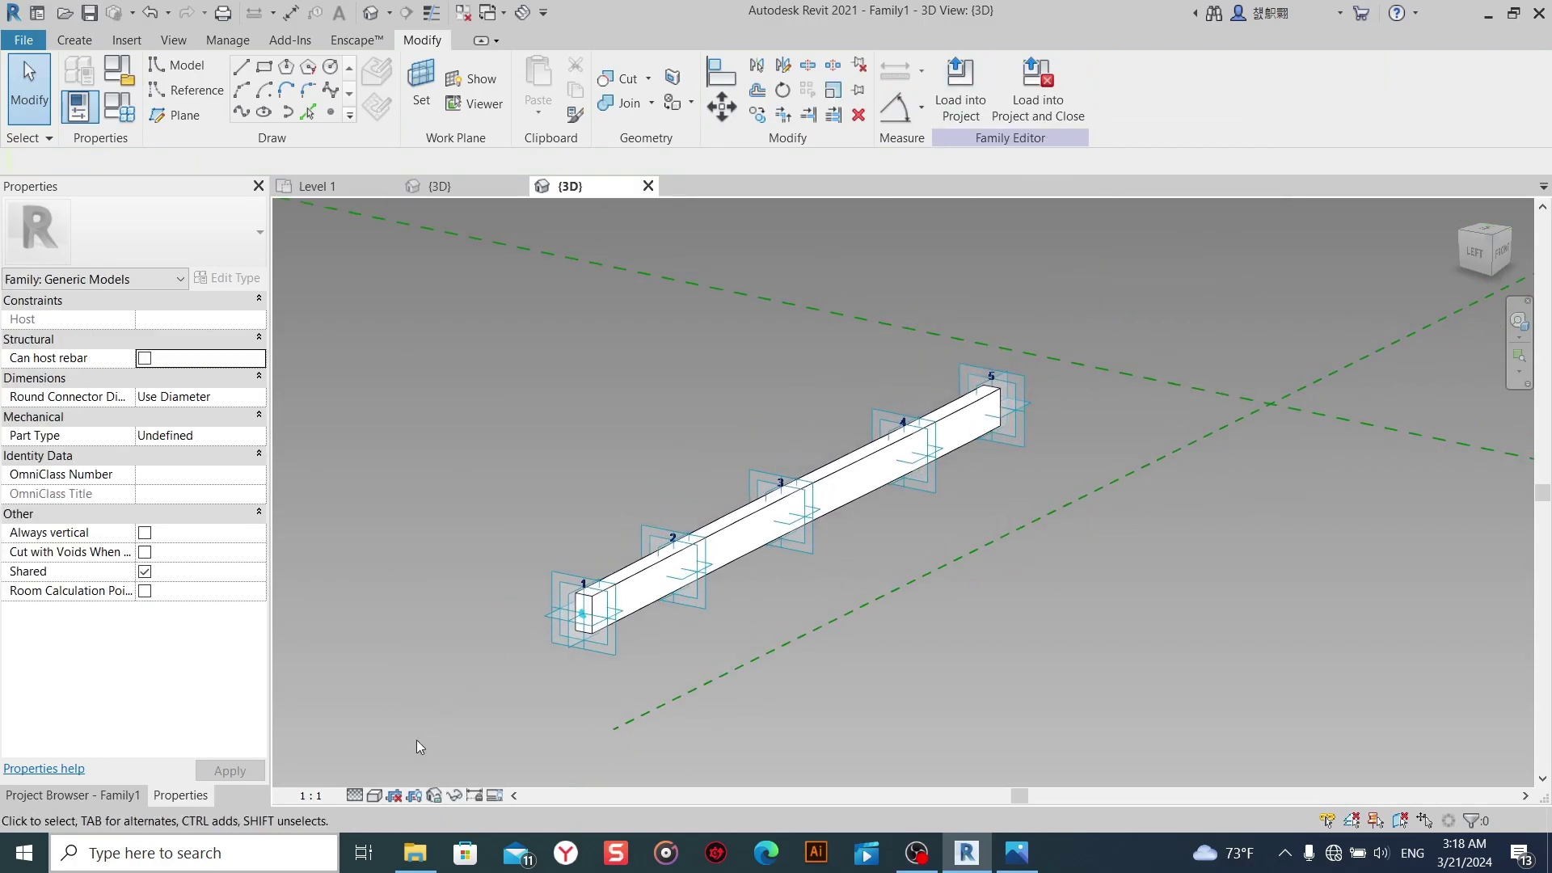
{"action": "left_click", "coordinate": [353, 794]}
{"action": "left_click", "coordinate": [375, 794]}
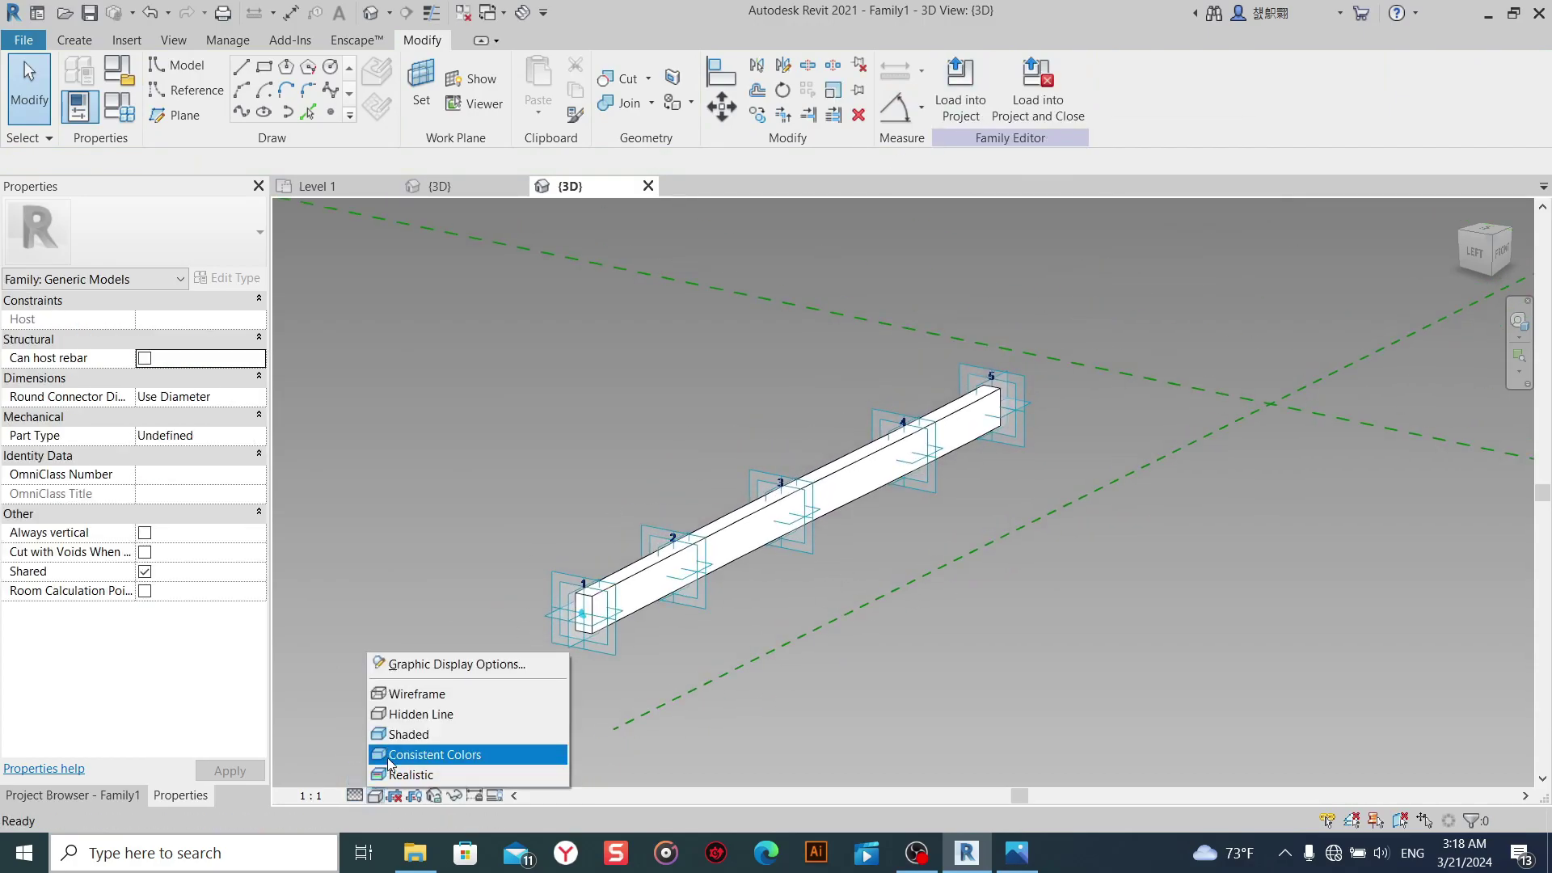
{"action": "left_click", "coordinate": [393, 750]}
{"action": "left_click", "coordinate": [374, 794]}
{"action": "left_click", "coordinate": [420, 774]}
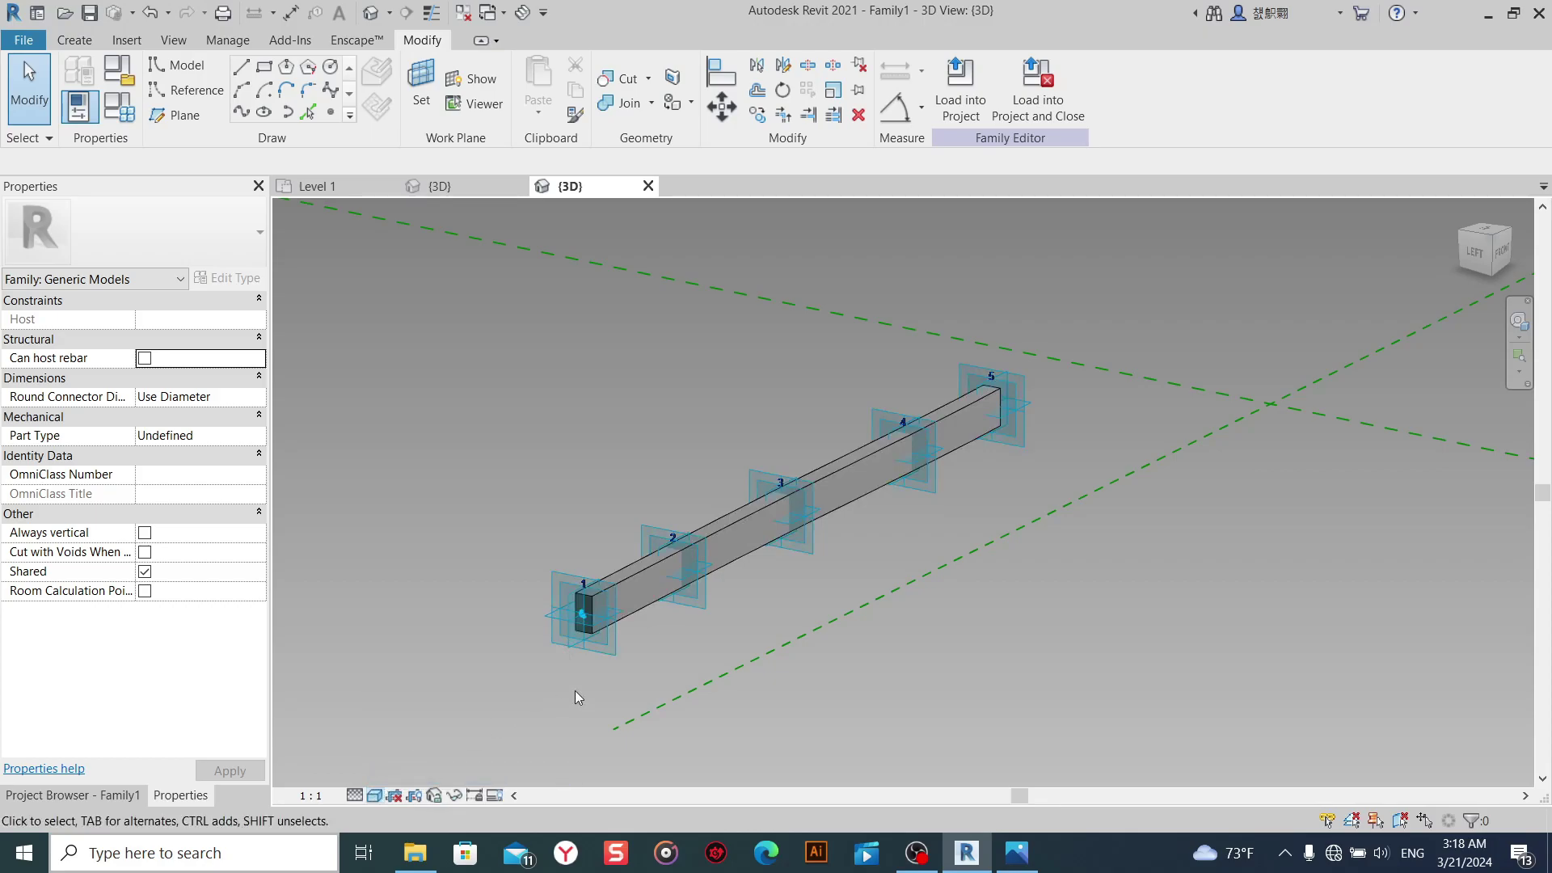
{"action": "mouse_move", "coordinate": [799, 625]}
{"action": "middle_mouse_down", "text": "shift"}
{"action": "mouse_move", "coordinate": [707, 619]}
{"action": "mouse_move", "coordinate": [738, 488]}
{"action": "mouse_move", "coordinate": [1005, 541]}
{"action": "mouse_move", "coordinate": [817, 578]}
{"action": "mouse_move", "coordinate": [827, 533]}
{"action": "mouse_move", "coordinate": [994, 623]}
{"action": "mouse_move", "coordinate": [857, 607]}
{"action": "middle_mouse_up", "text": "shift"}
Load the beam family into Project4 and go to its 3D view of the wave mass.
{"action": "left_click", "coordinate": [954, 106]}
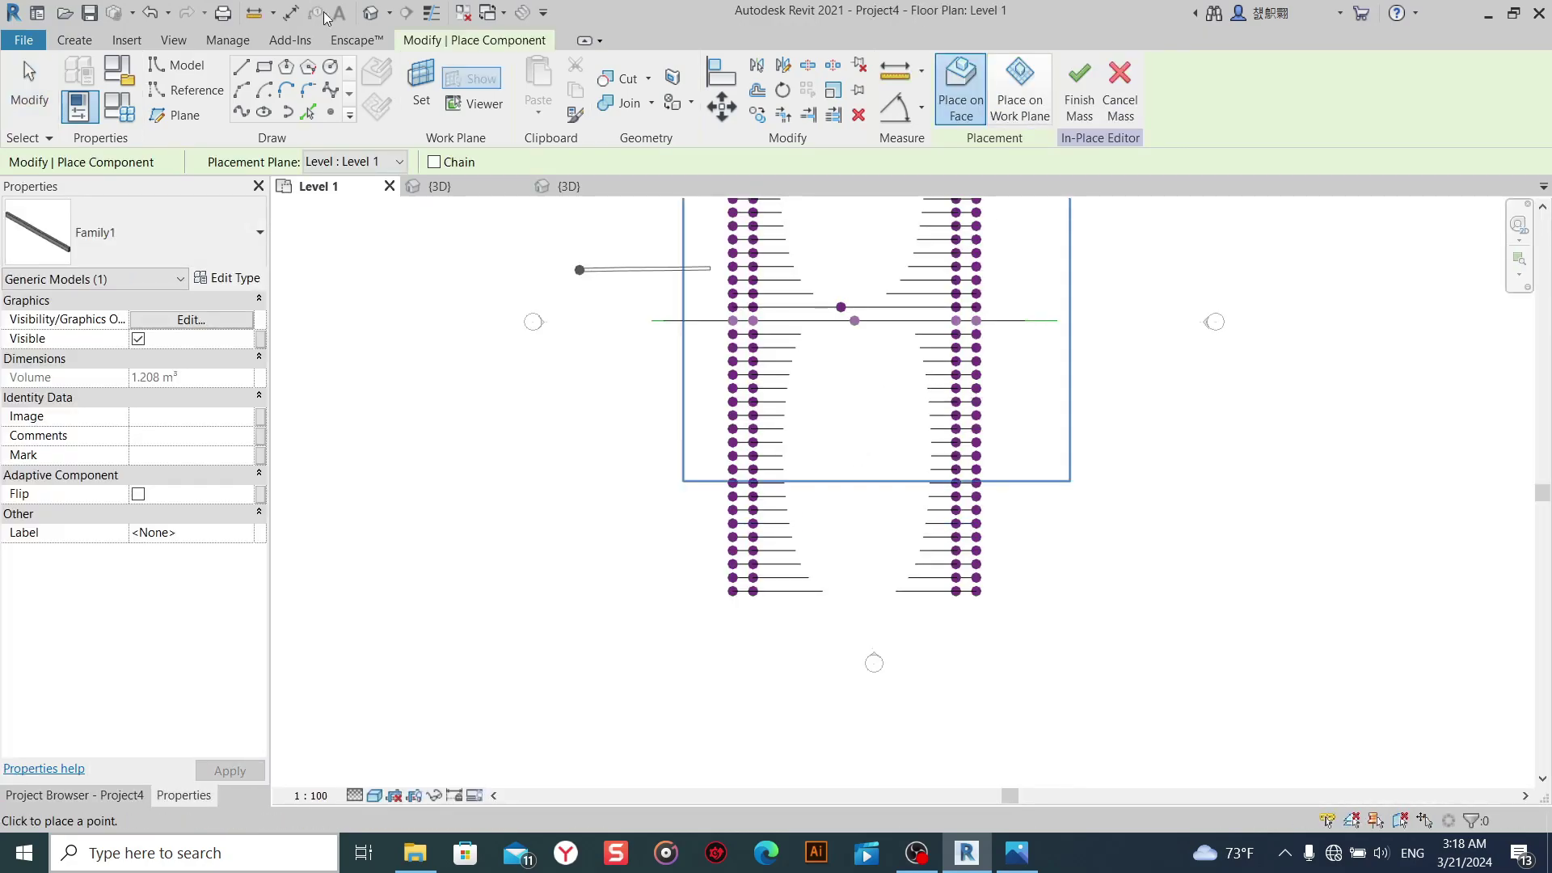
{"action": "key", "text": "ctrl+Tab"}
{"action": "scroll", "coordinate": [889, 703], "scroll_direction": "up", "scroll_amount": 2}
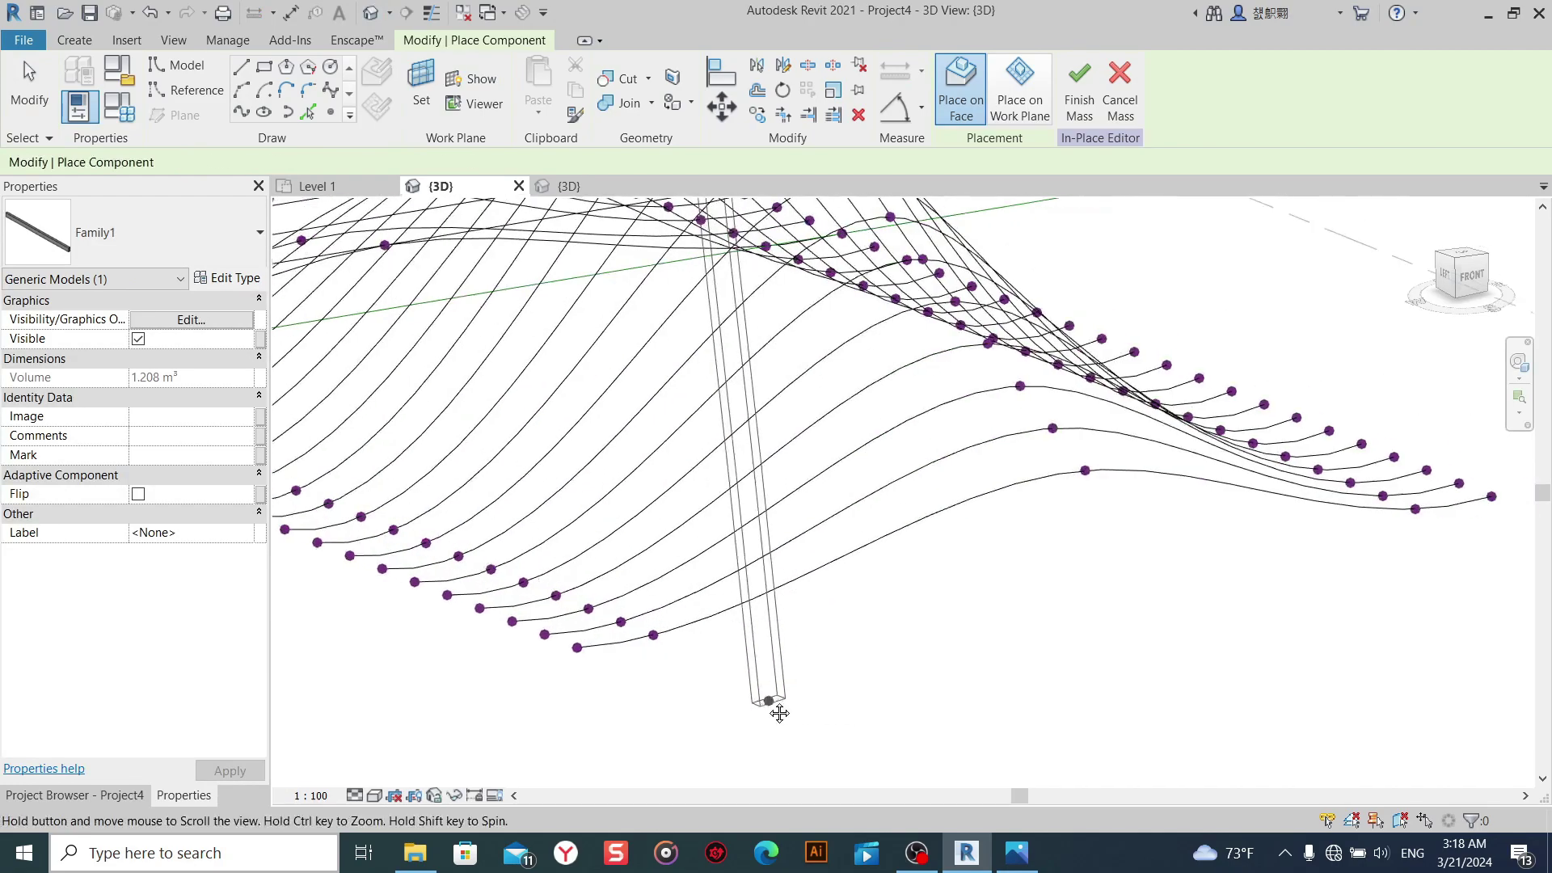
{"action": "scroll", "coordinate": [776, 711], "scroll_direction": "up", "scroll_amount": 2}
{"action": "scroll", "coordinate": [597, 648], "scroll_direction": "up", "scroll_amount": 2}
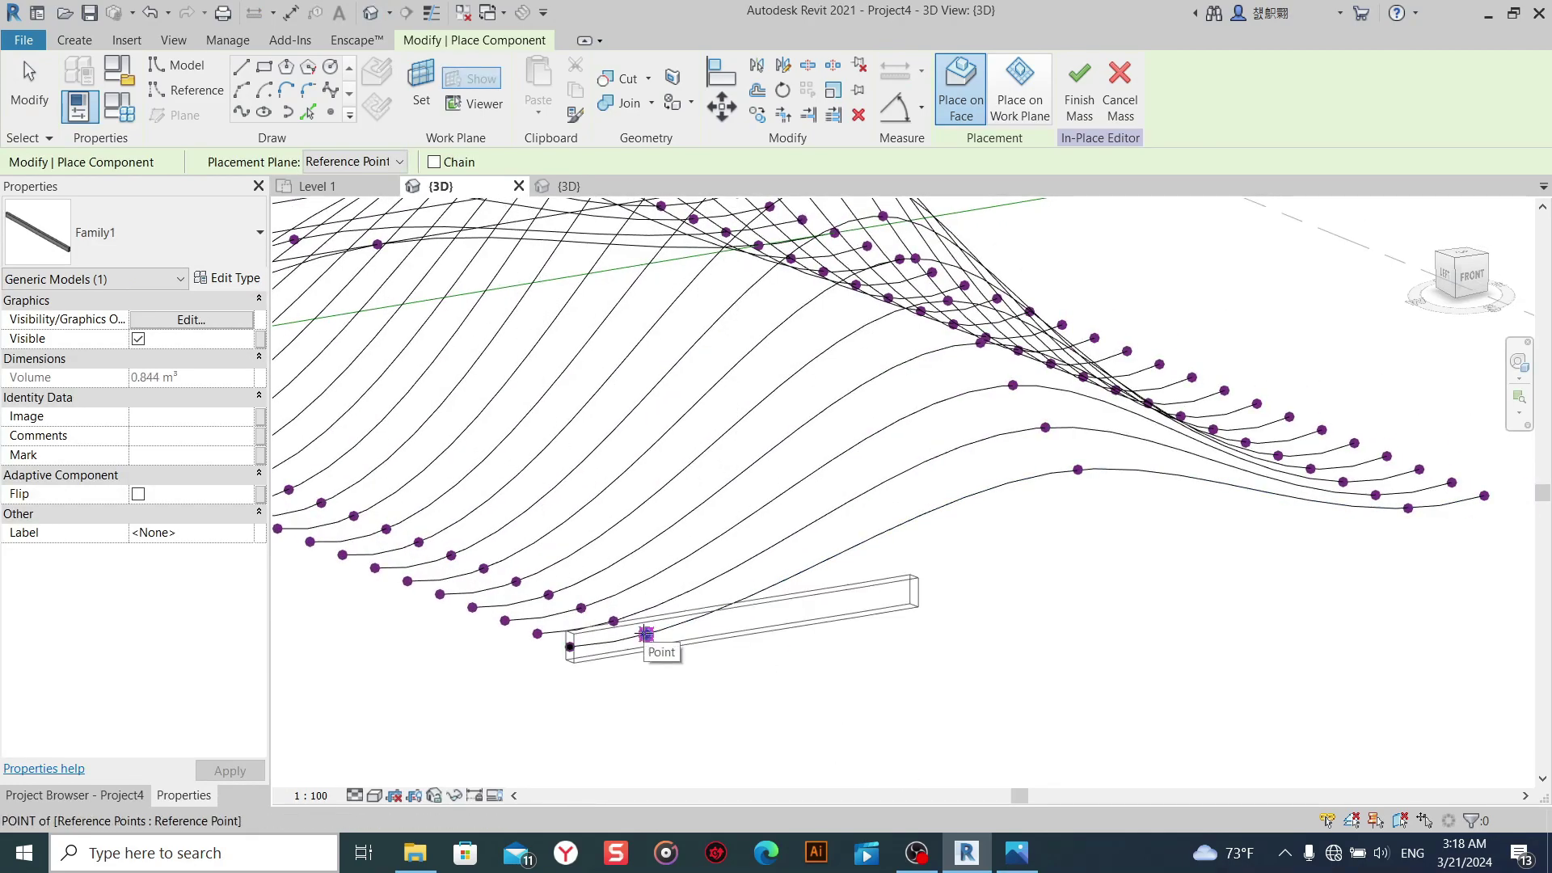
Place one adaptive beam along the lowest curved spline by picking its reference points.
{"action": "left_click", "coordinate": [646, 633]}
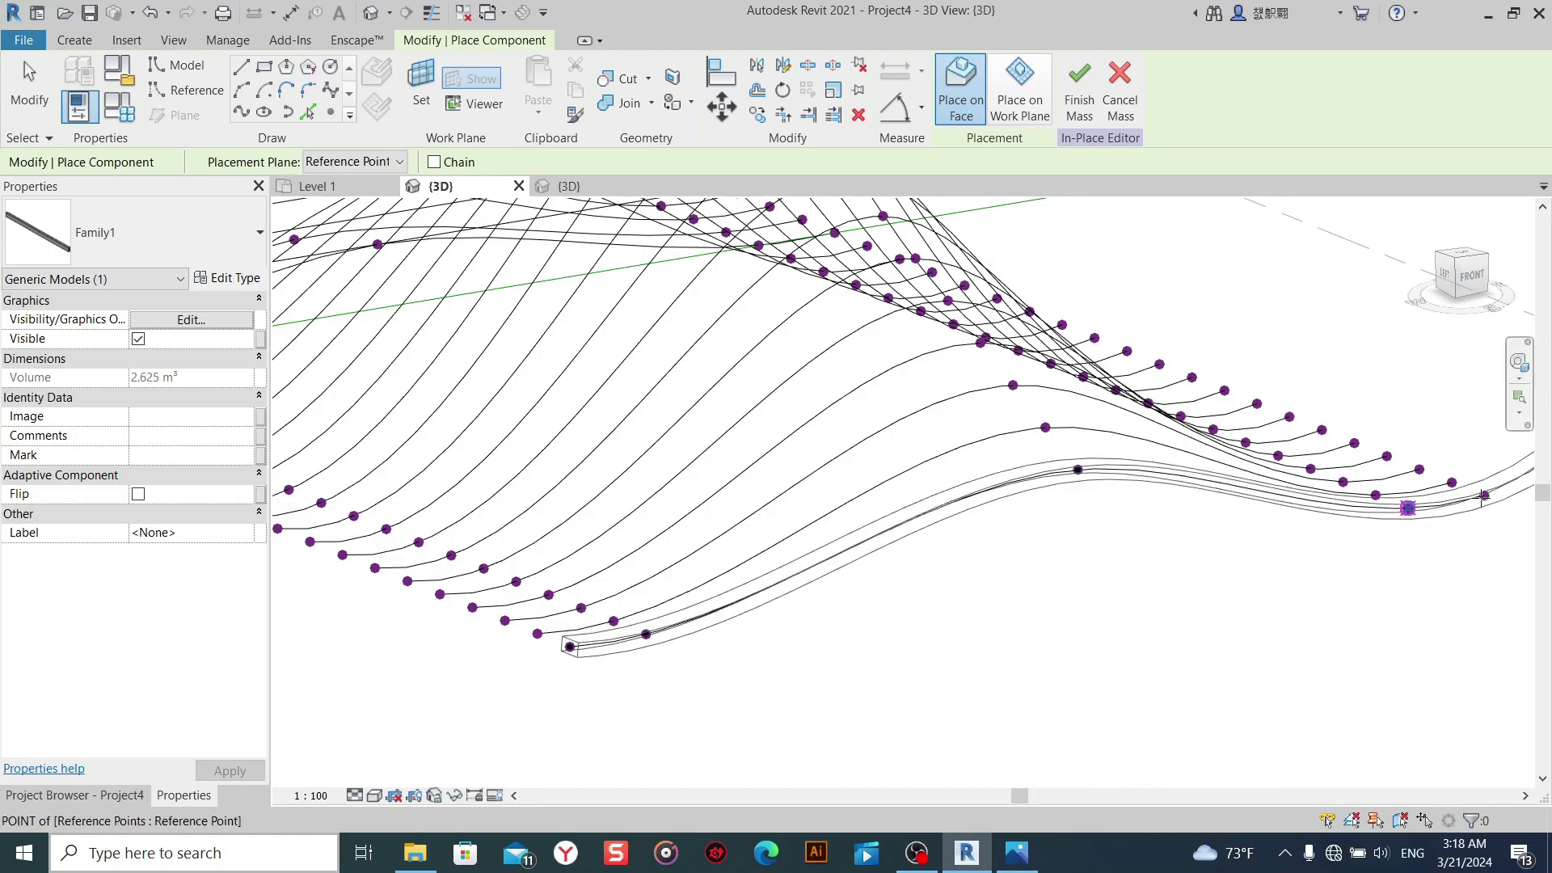
{"action": "right_click", "coordinate": [1376, 361]}
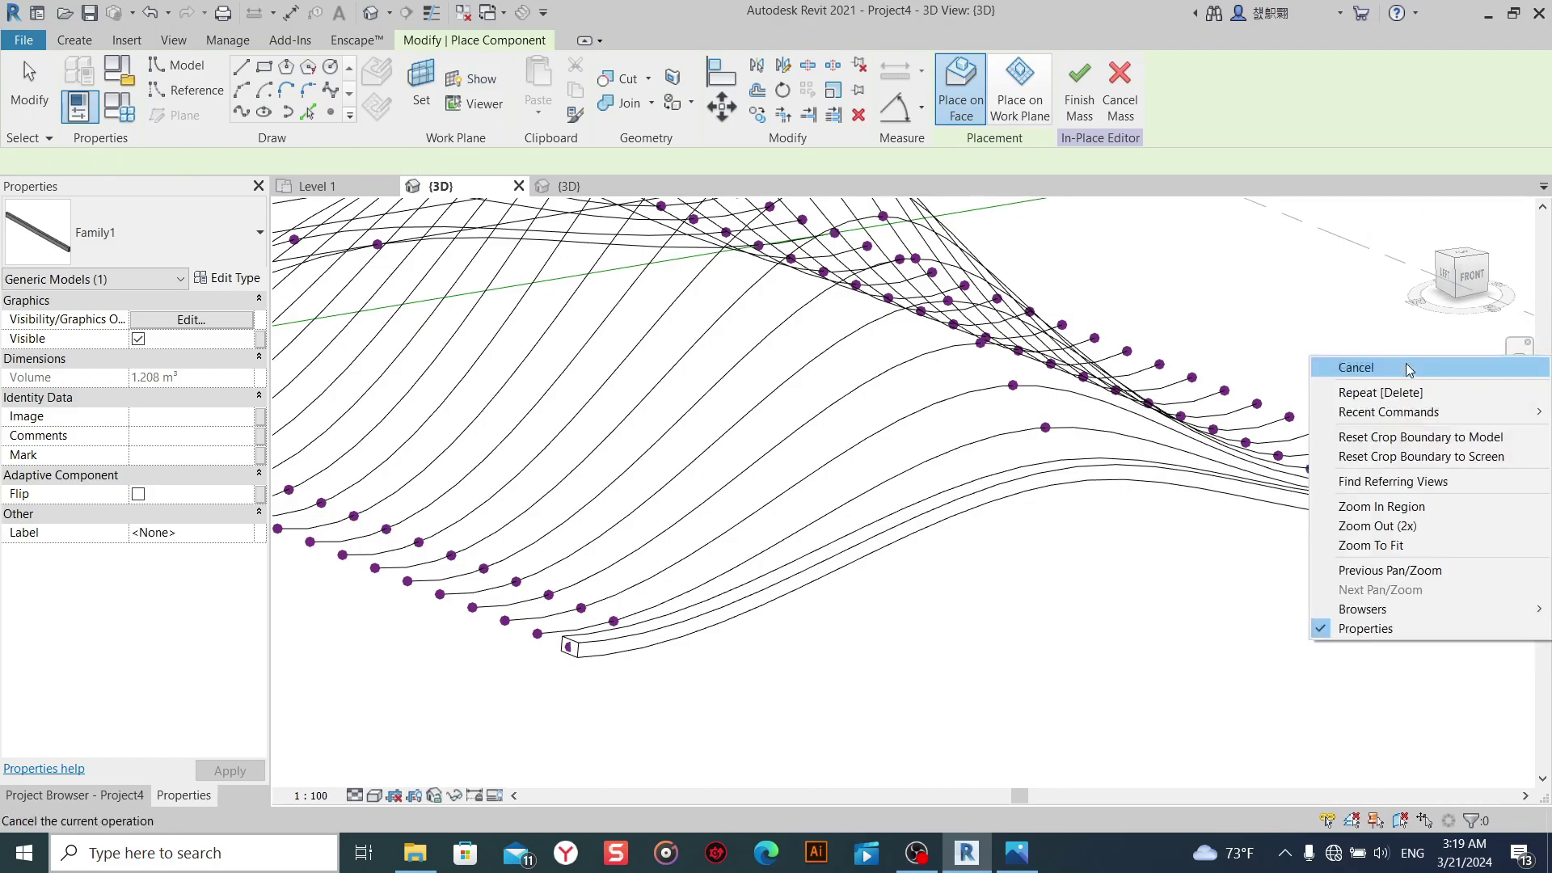
{"action": "left_click", "coordinate": [1347, 366]}
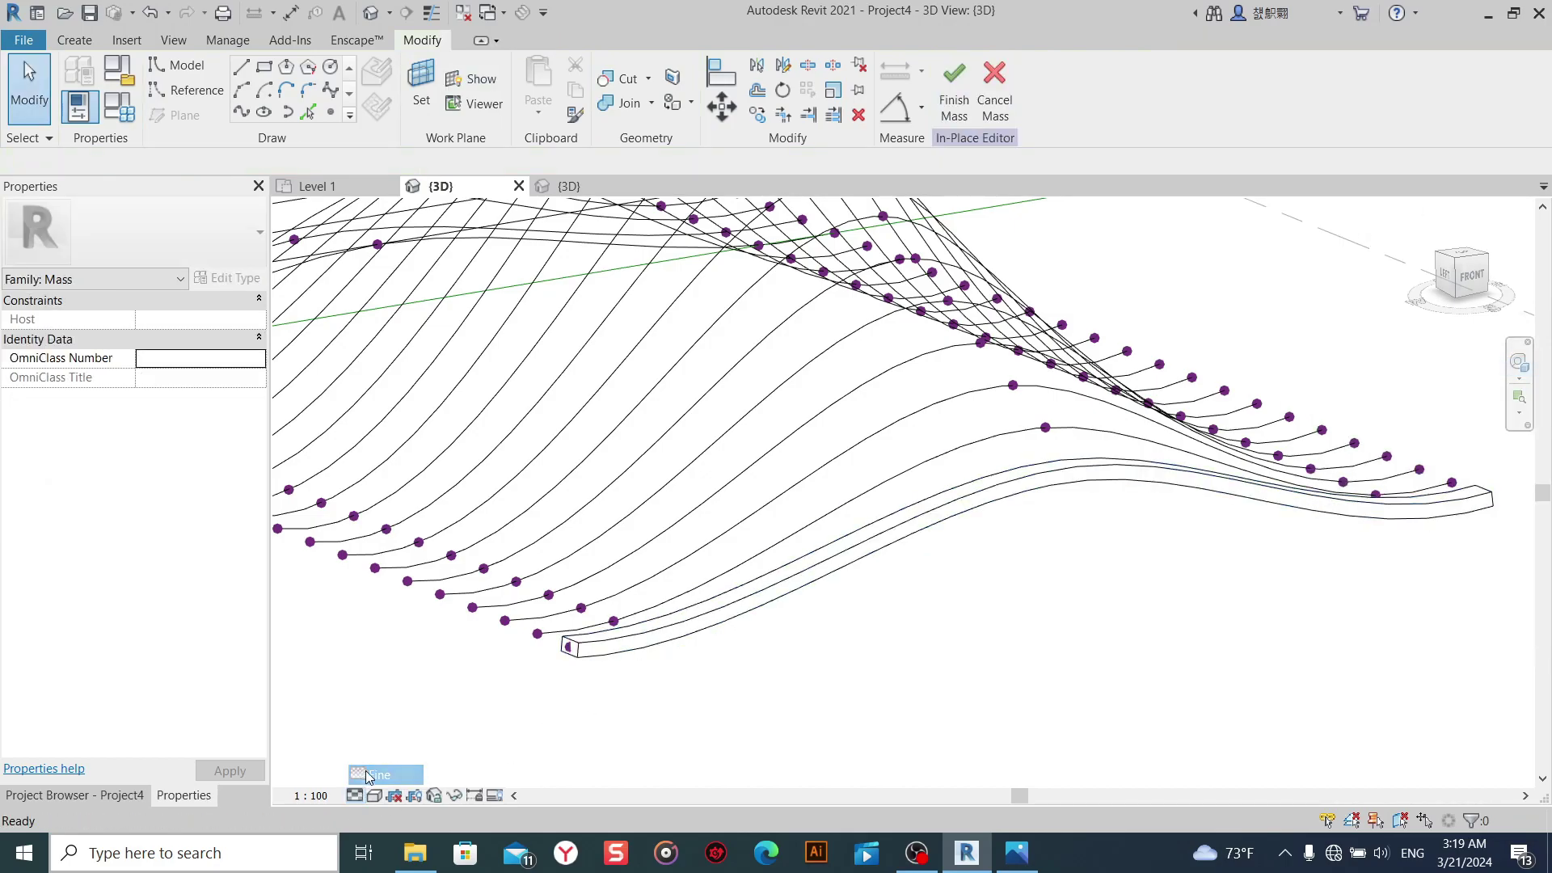
Switch the project view through Realistic, Shaded and Wireframe styles to inspect the beam.
{"action": "left_click", "coordinate": [355, 796]}
{"action": "left_click", "coordinate": [405, 775]}
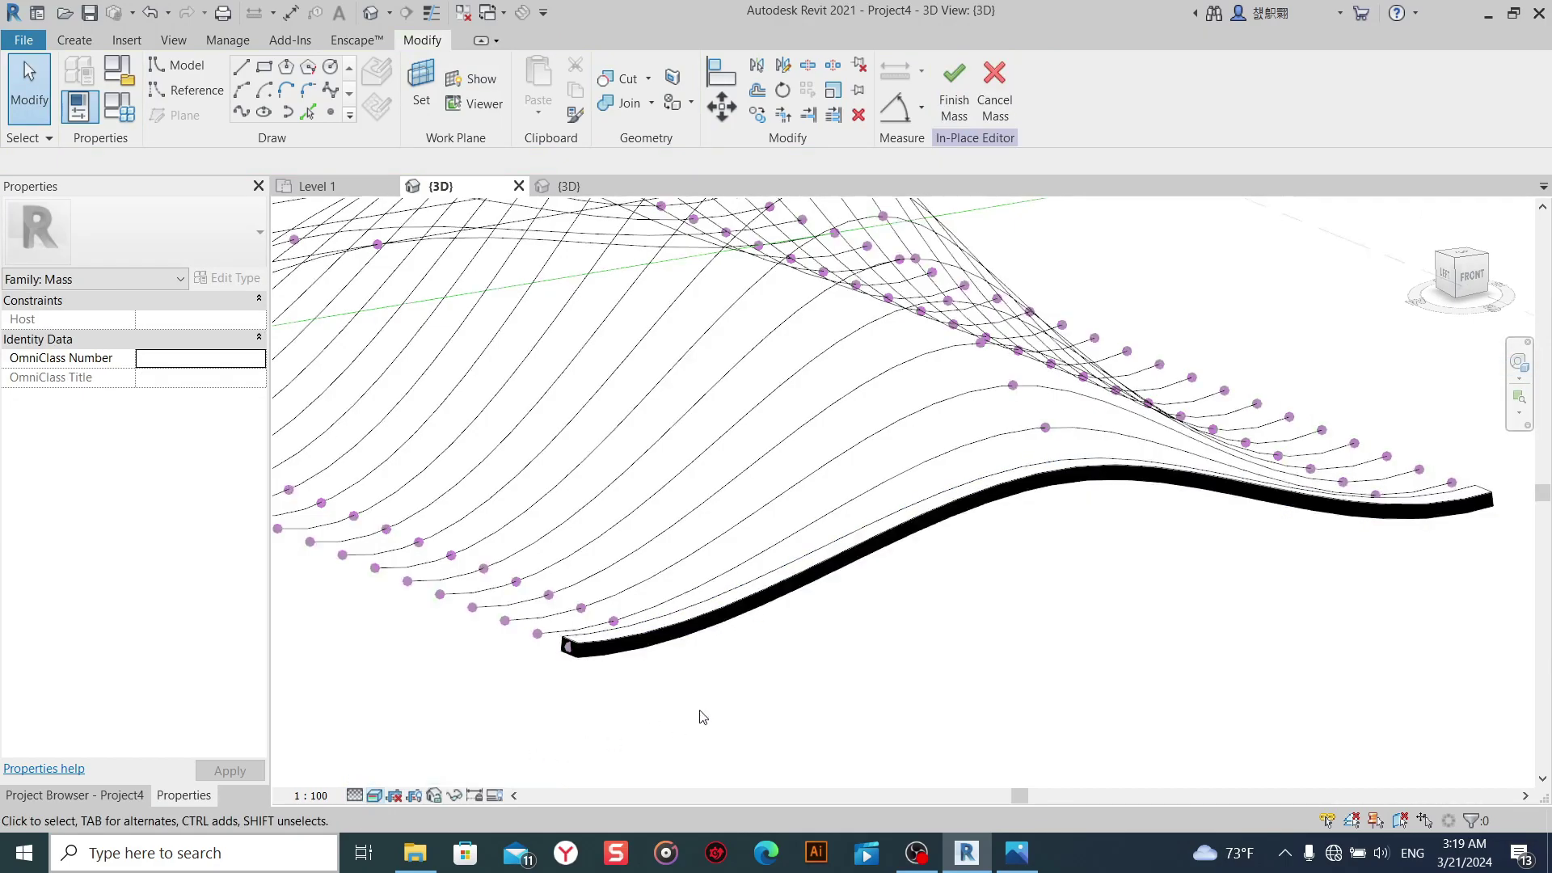
{"action": "left_click", "coordinate": [370, 793]}
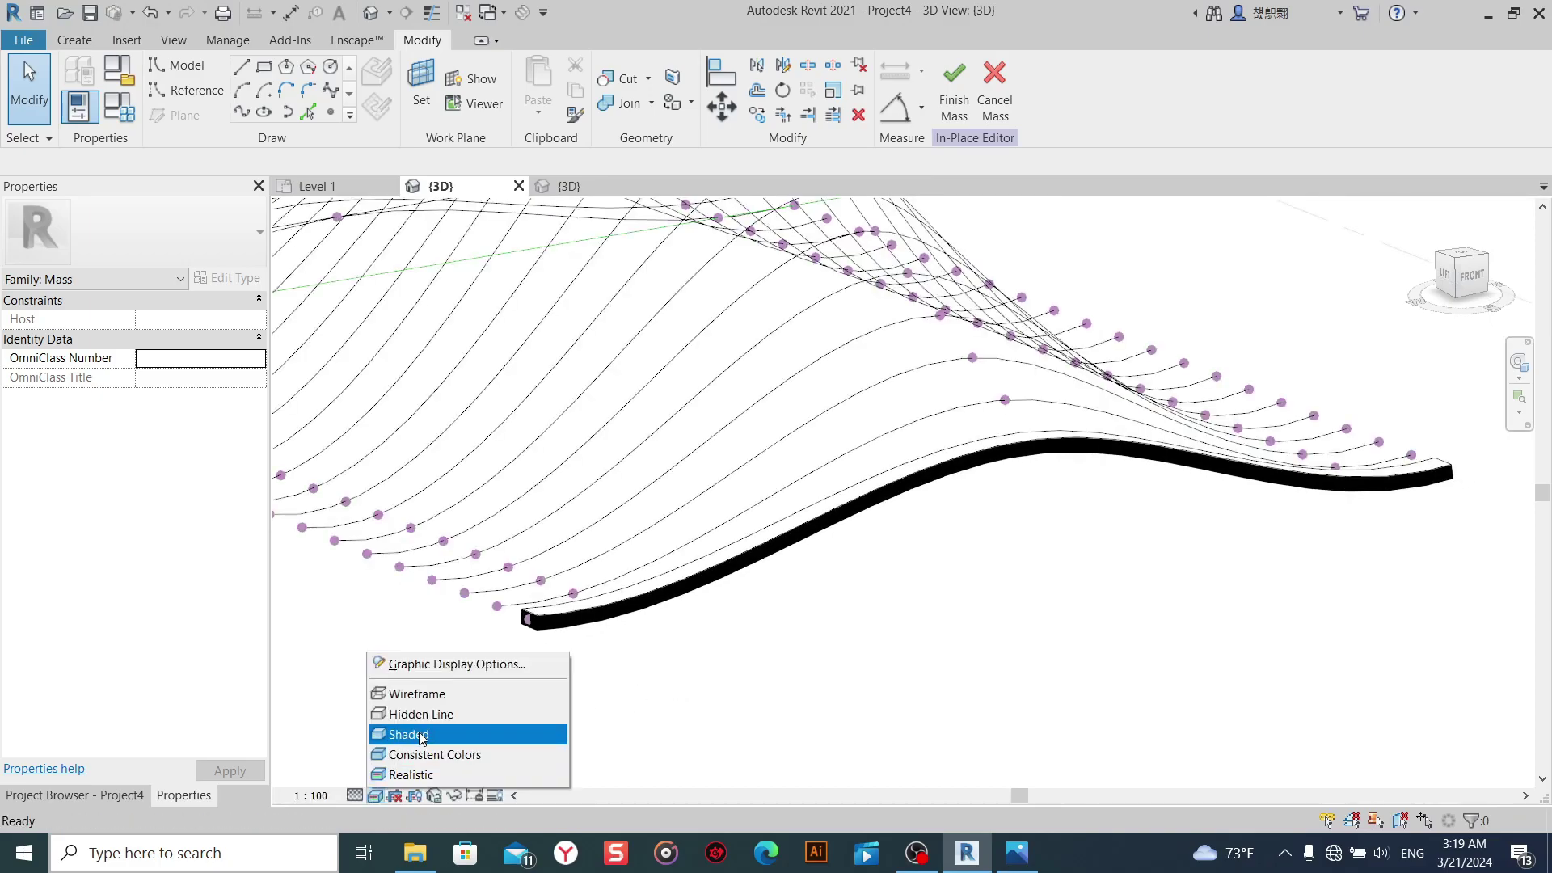
{"action": "left_click", "coordinate": [420, 733]}
{"action": "mouse_move", "coordinate": [757, 646]}
{"action": "middle_mouse_down", "text": "shift"}
{"action": "mouse_move", "coordinate": [810, 670]}
{"action": "mouse_move", "coordinate": [644, 633]}
{"action": "middle_mouse_up", "text": "shift"}
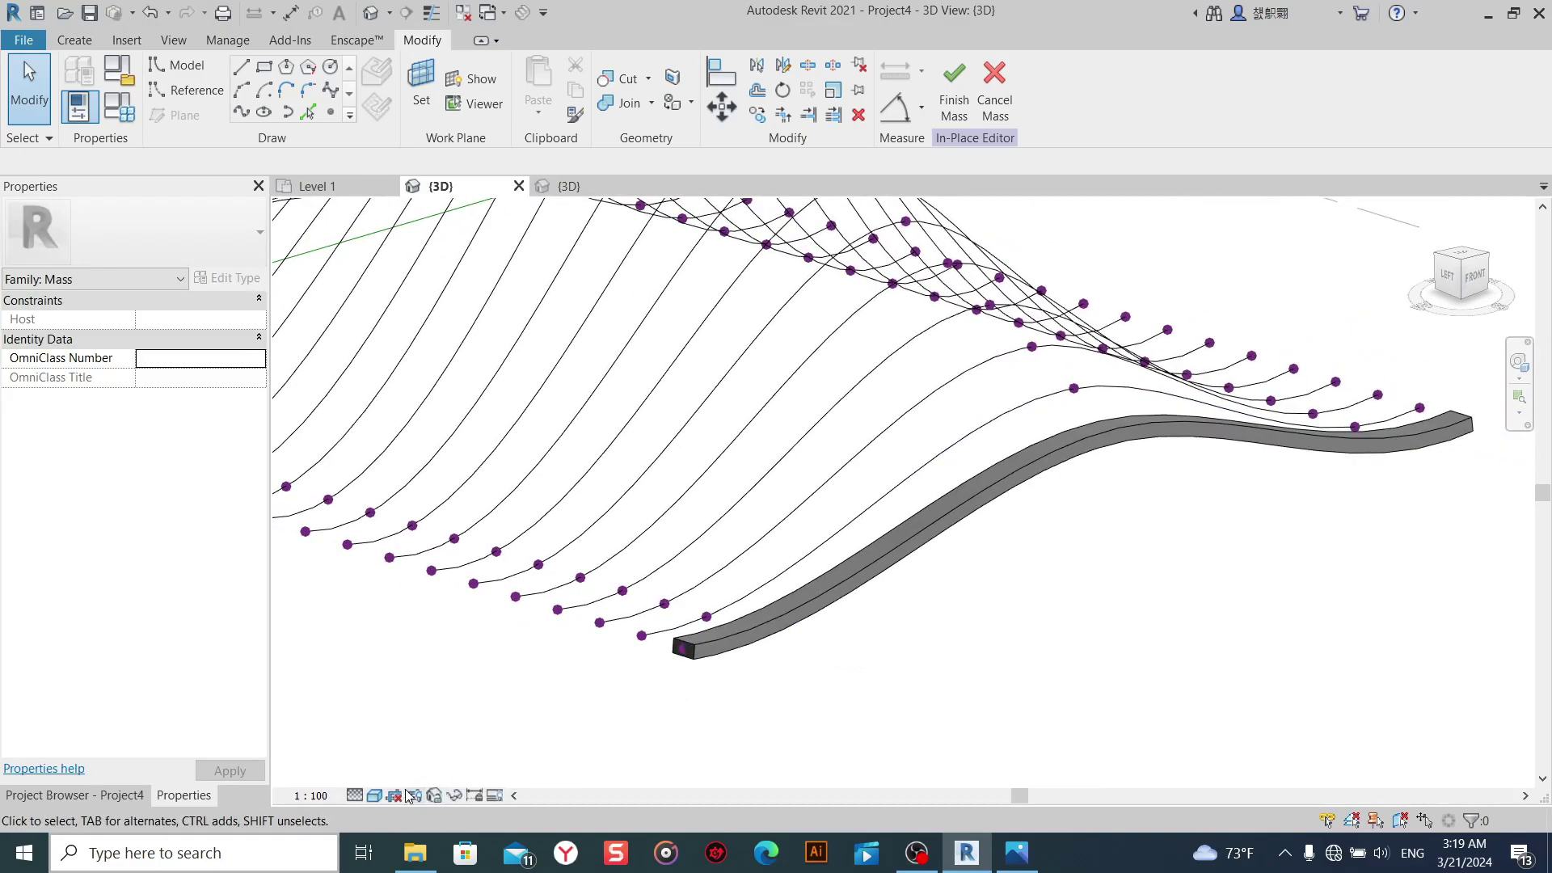
{"action": "left_click", "coordinate": [375, 795]}
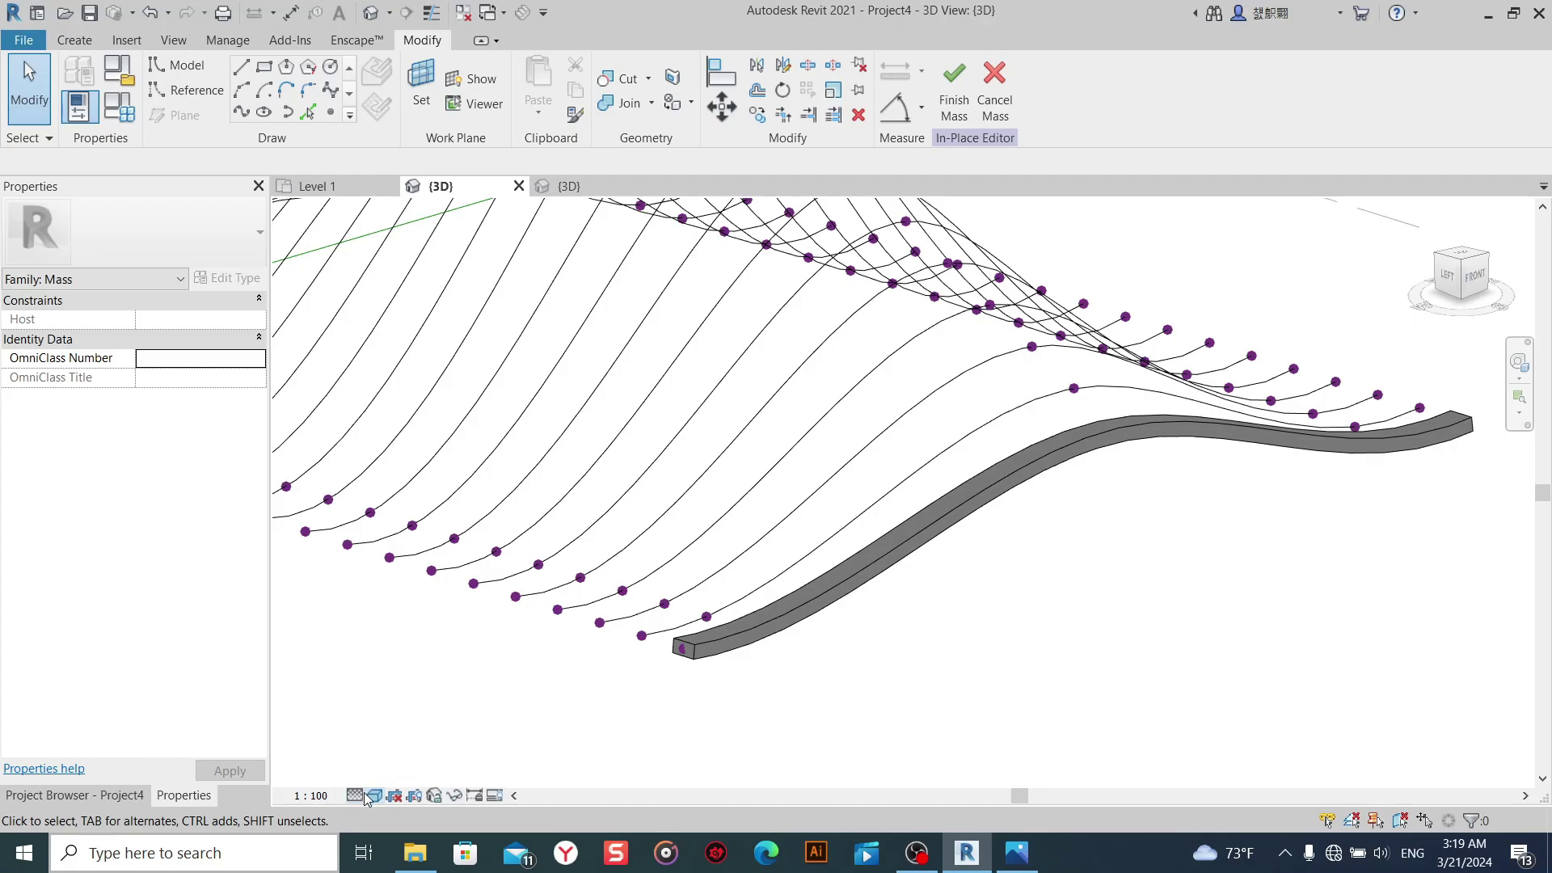
{"action": "left_click", "coordinate": [367, 799]}
{"action": "left_click", "coordinate": [398, 687]}
Orbit around the wave surface and check the ribbed-wave reference photo.
{"action": "mouse_move", "coordinate": [809, 646]}
{"action": "middle_mouse_down", "text": "shift"}
{"action": "mouse_move", "coordinate": [928, 633]}
{"action": "mouse_move", "coordinate": [885, 628]}
{"action": "mouse_move", "coordinate": [1011, 638]}
{"action": "mouse_move", "coordinate": [824, 658]}
{"action": "mouse_move", "coordinate": [850, 582]}
{"action": "middle_mouse_up", "text": "shift"}
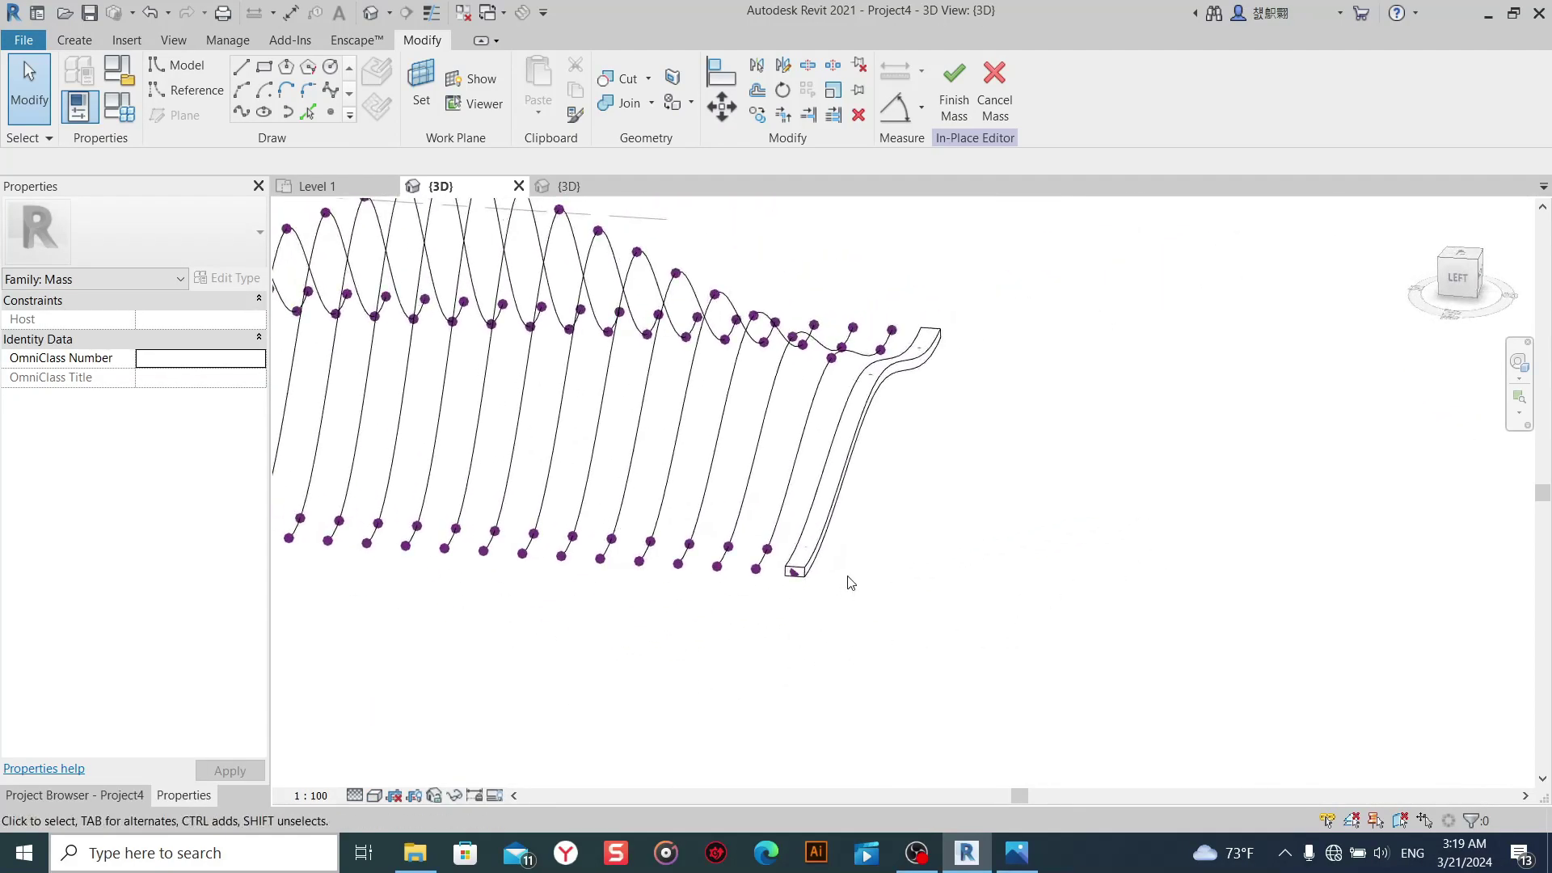
{"action": "scroll", "coordinate": [809, 566], "scroll_direction": "up", "scroll_amount": 3}
{"action": "scroll", "coordinate": [784, 607], "scroll_direction": "up", "scroll_amount": 2}
{"action": "scroll", "coordinate": [768, 658], "scroll_direction": "down", "scroll_amount": 2}
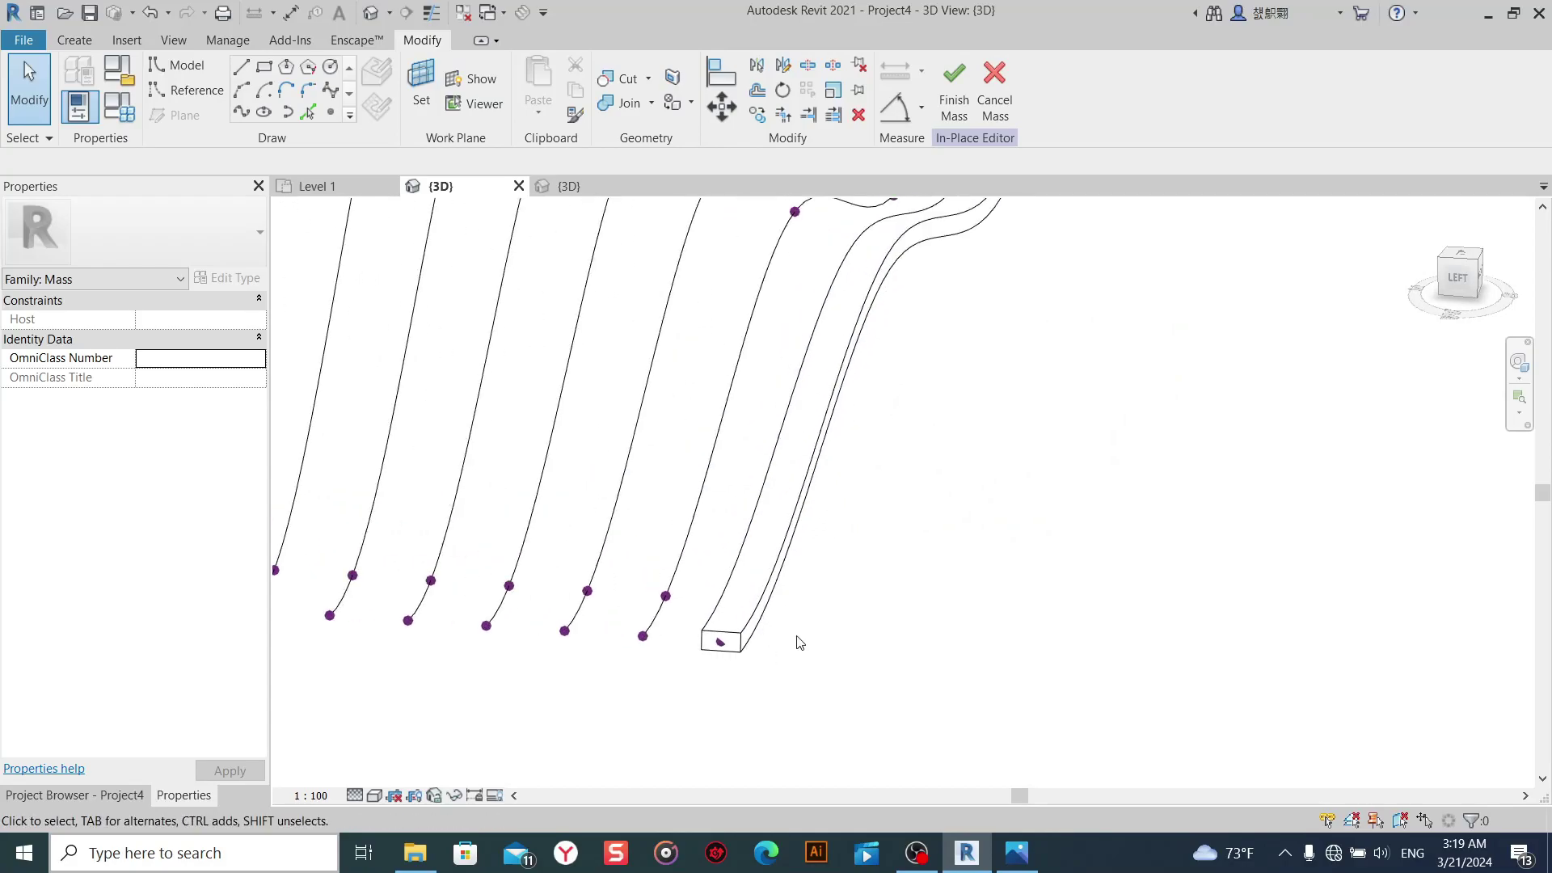
{"action": "left_click", "coordinate": [1028, 863]}
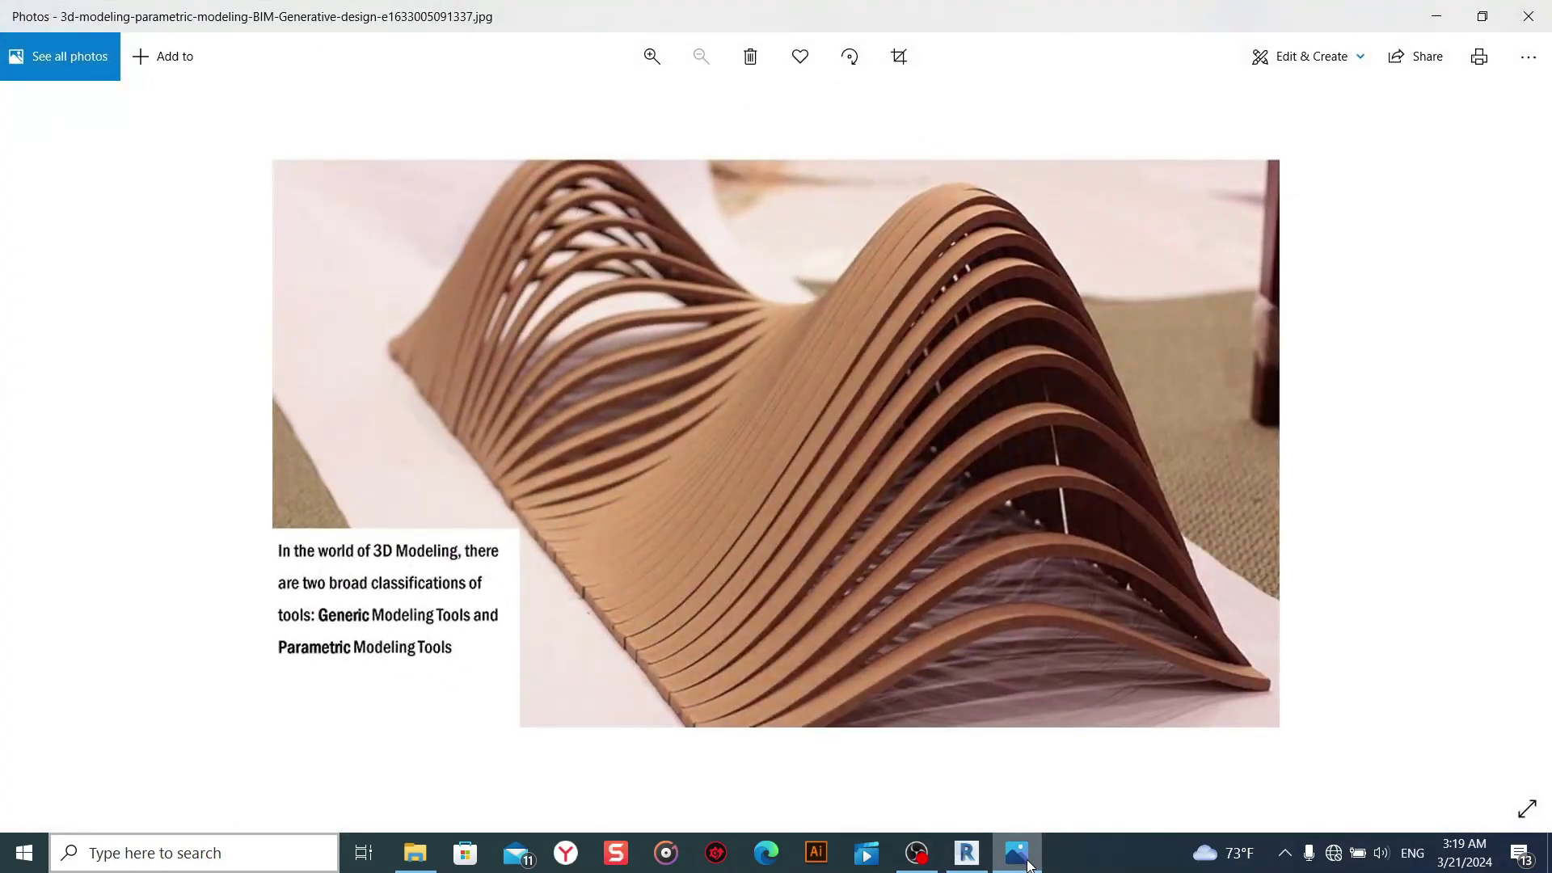
{"action": "left_click", "coordinate": [1028, 858]}
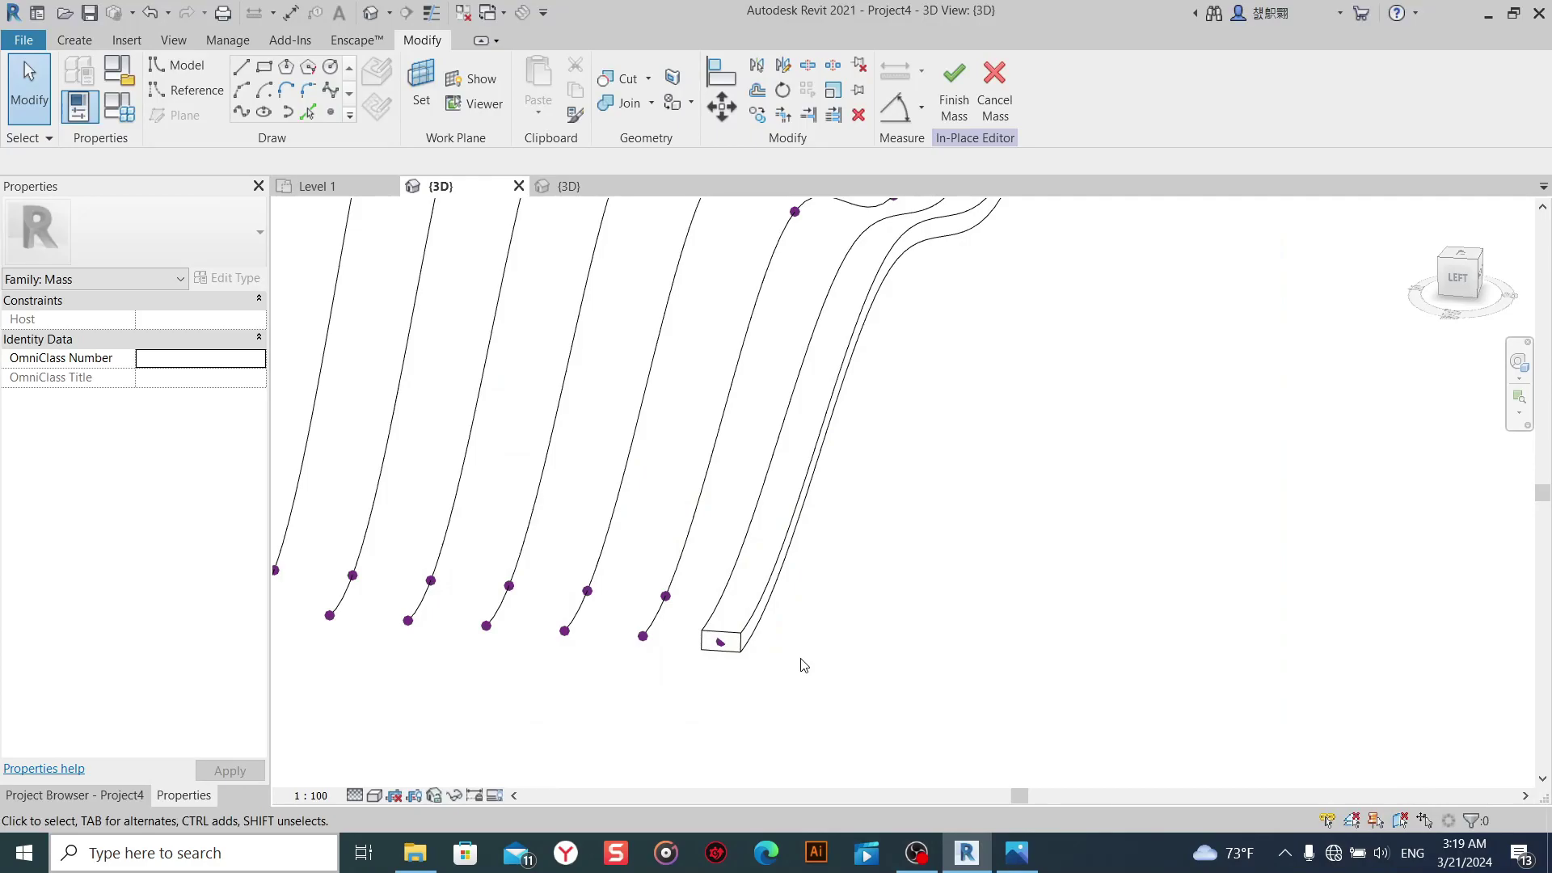
Open the beam's end profile for editing in the Family1 3D view.
{"action": "left_click", "coordinate": [639, 191]}
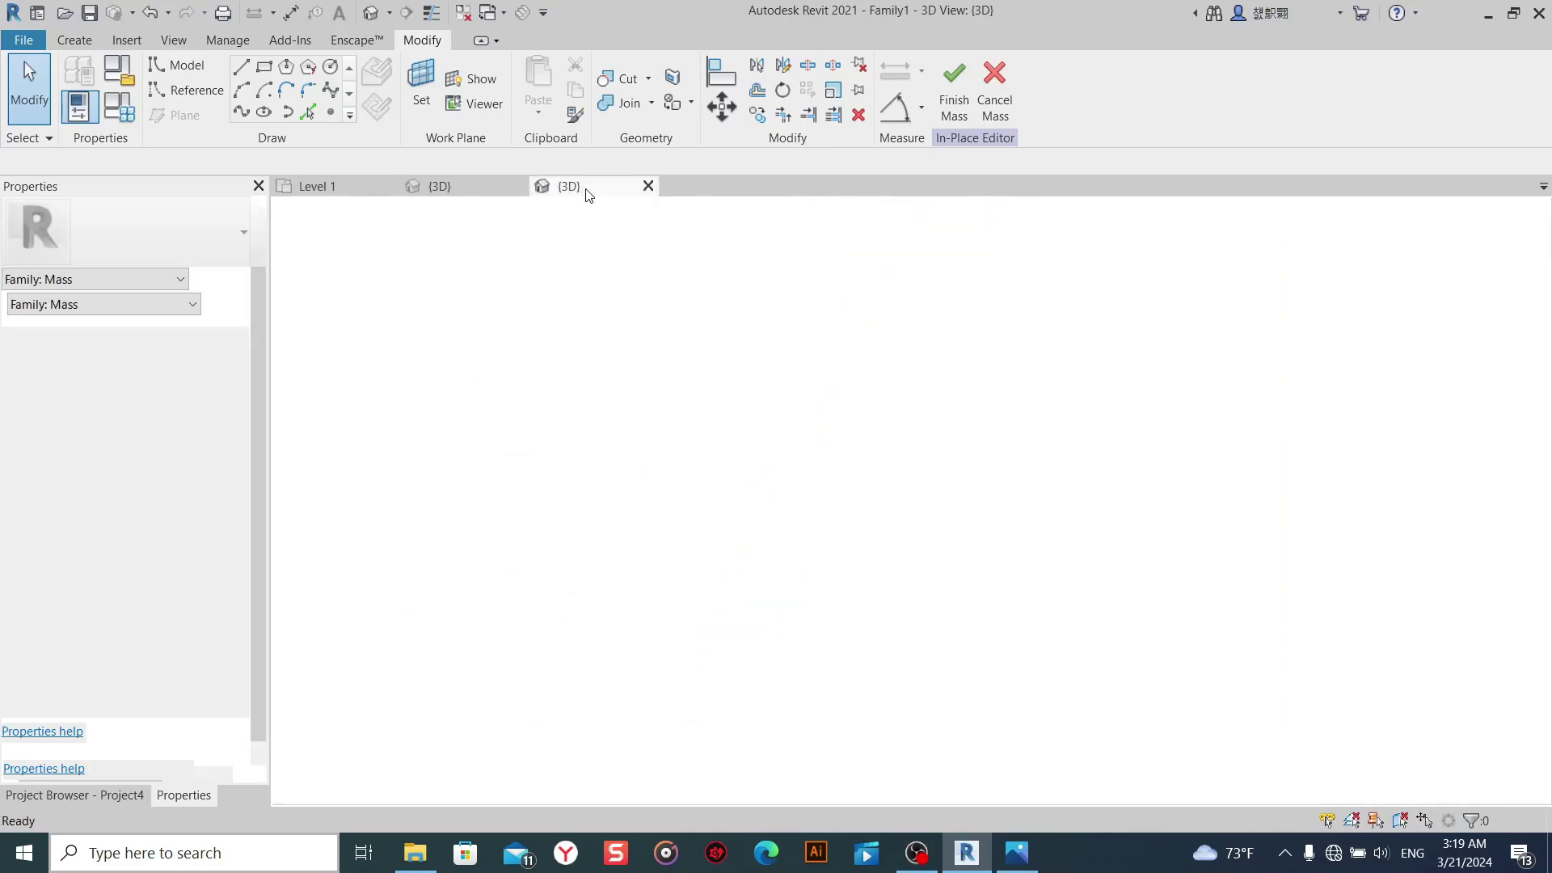
{"action": "mouse_move", "coordinate": [730, 631]}
{"action": "middle_mouse_down", "text": "shift"}
{"action": "mouse_move", "coordinate": [896, 640]}
{"action": "mouse_move", "coordinate": [756, 566]}
{"action": "middle_mouse_up", "text": "shift"}
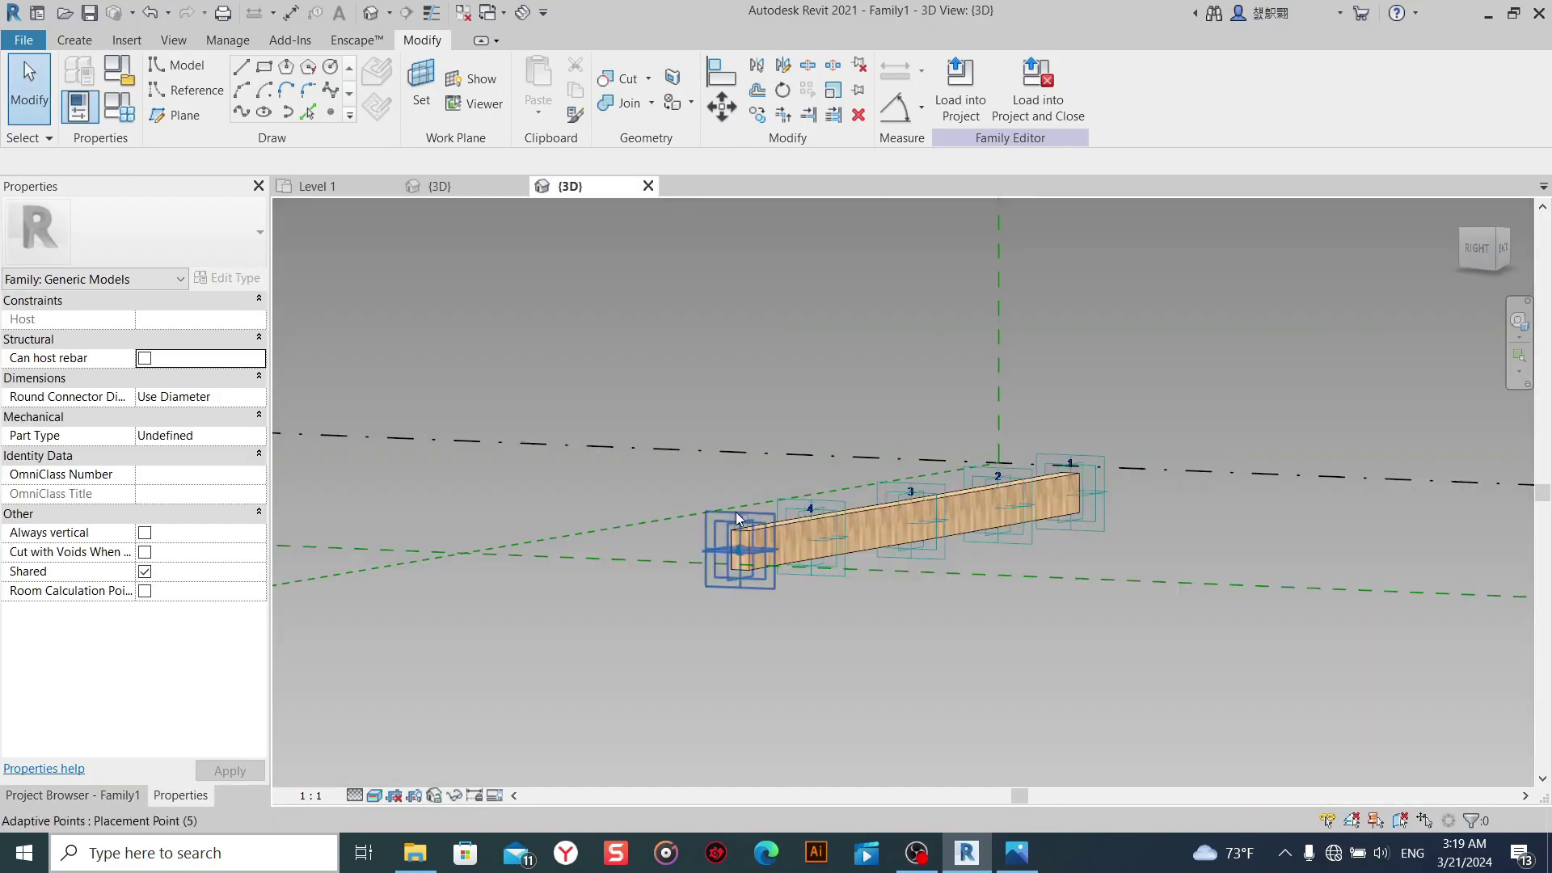
{"action": "scroll", "coordinate": [757, 566], "scroll_direction": "up", "scroll_amount": 3}
{"action": "scroll", "coordinate": [756, 566], "scroll_direction": "up", "scroll_amount": 3}
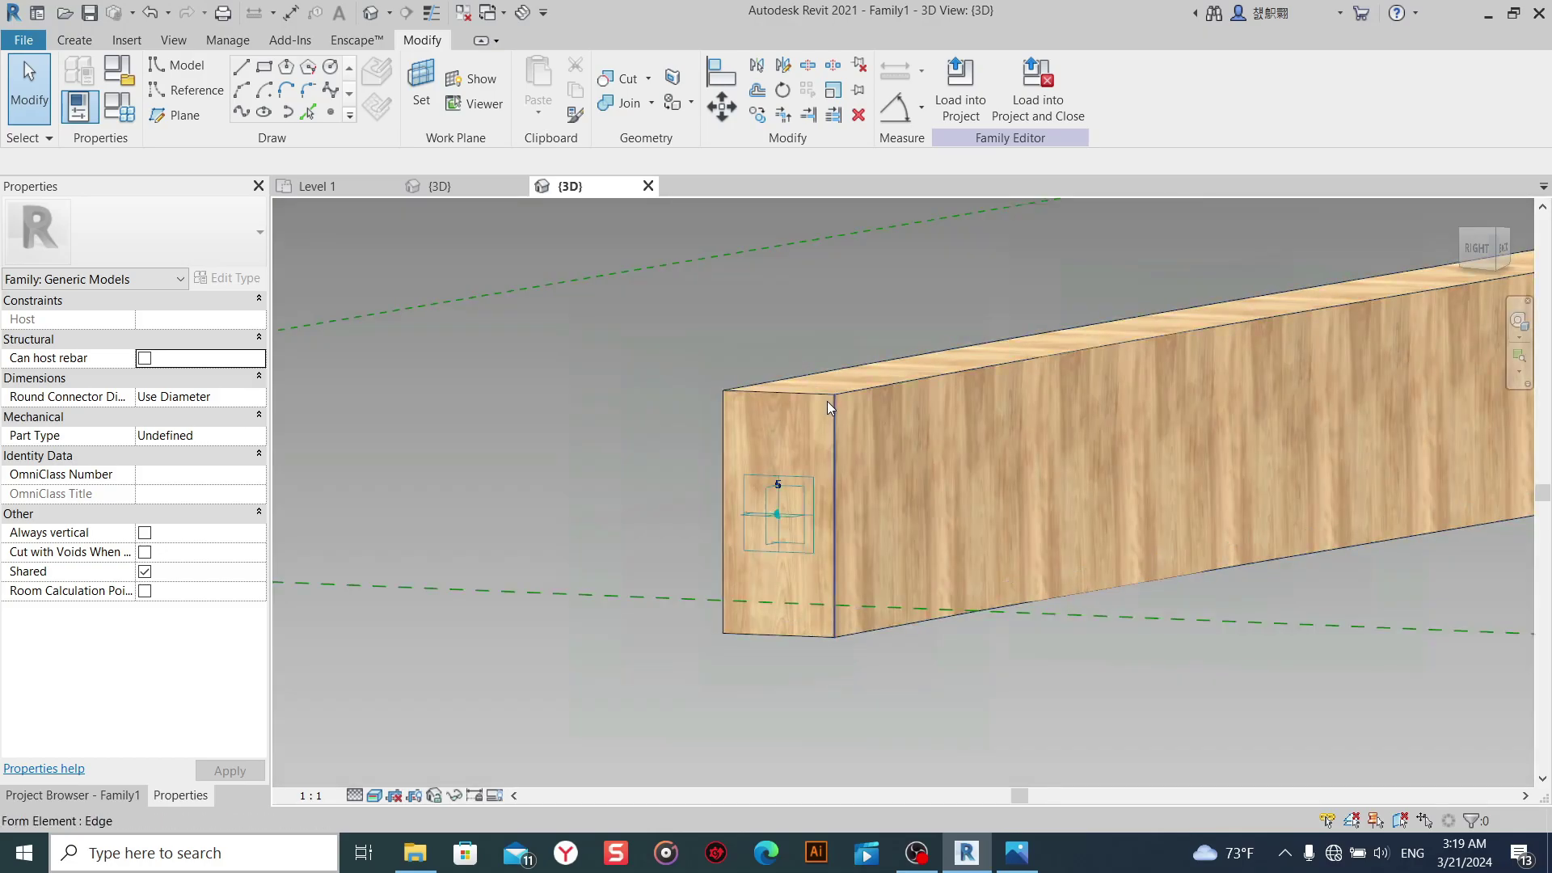
{"action": "left_click", "coordinate": [913, 443]}
{"action": "middle_click_drag", "start_coordinate": [913, 443], "coordinate": [693, 454]}
{"action": "key", "text": "Escape"}
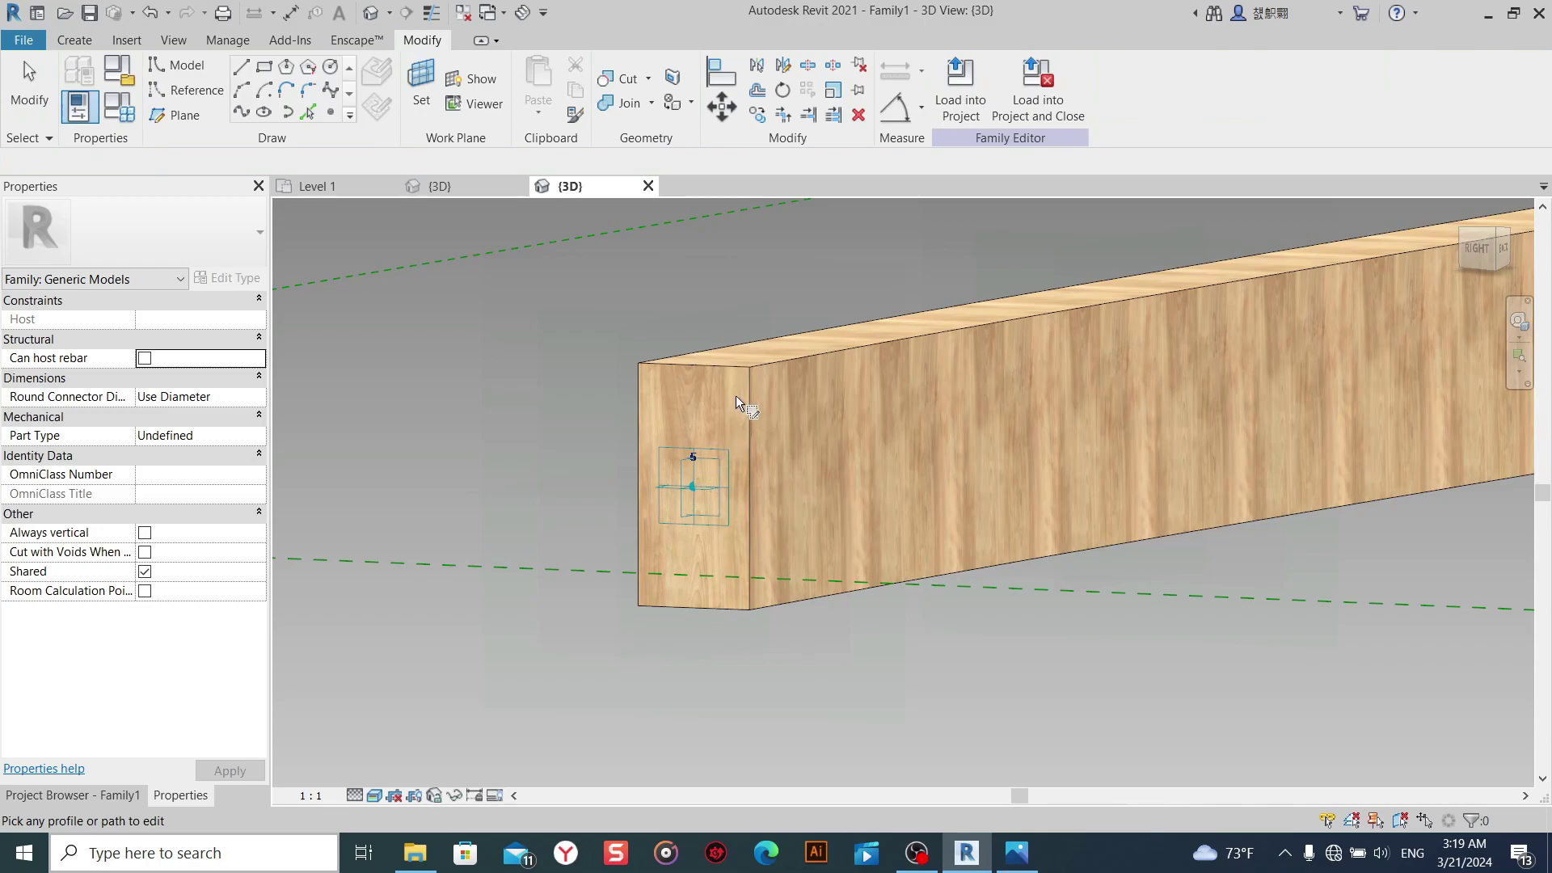
{"action": "double_click", "coordinate": [745, 394]}
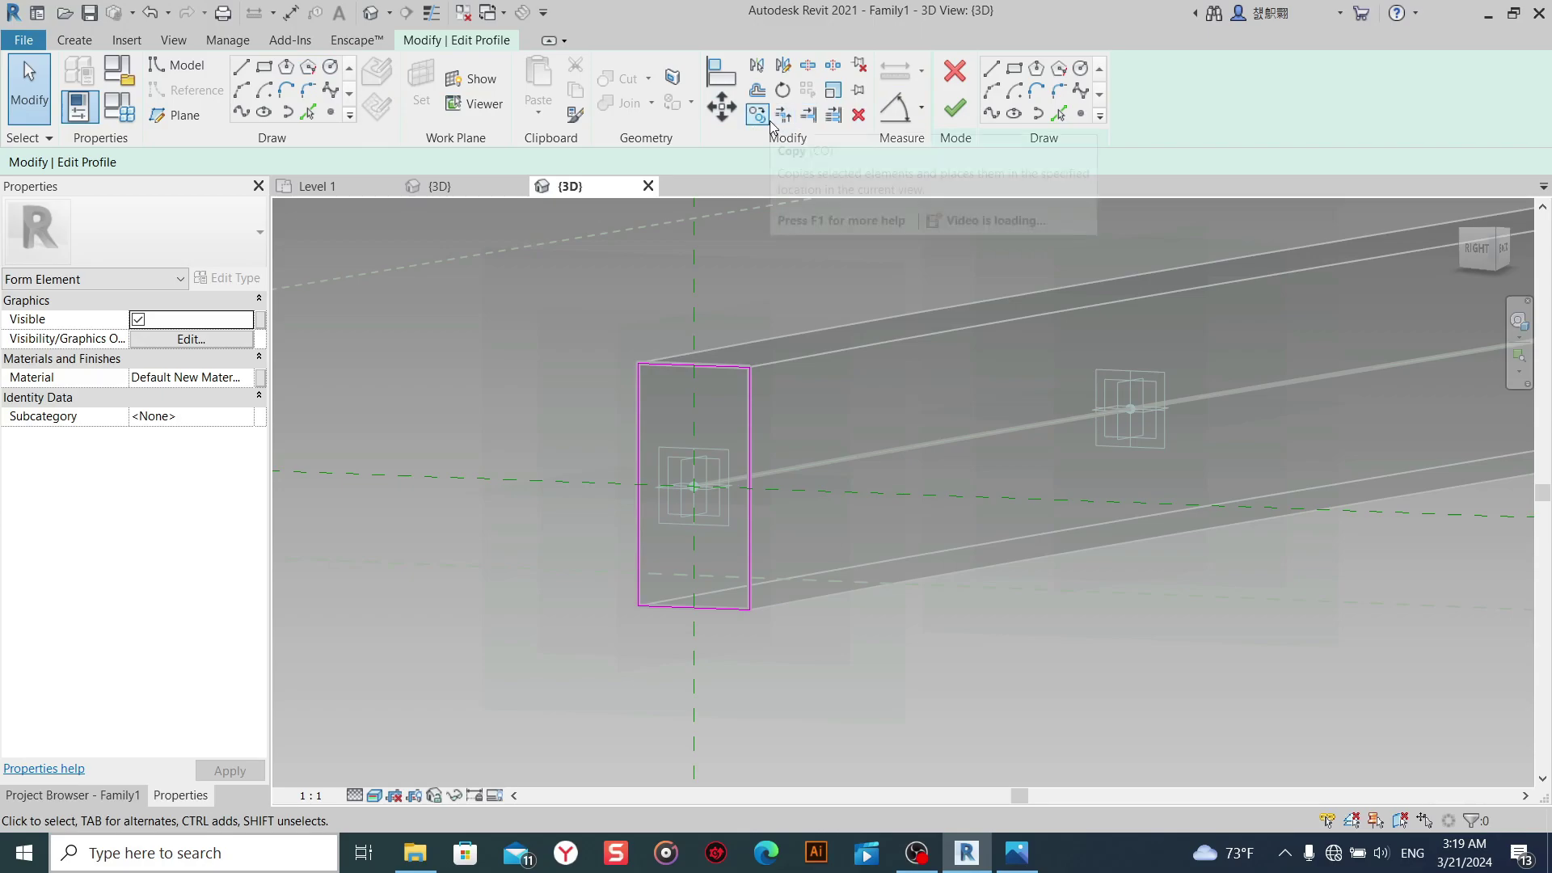
Offset the top and bottom profile edges outward by 0.1 m and delete the originals.
{"action": "left_click", "coordinate": [757, 90]}
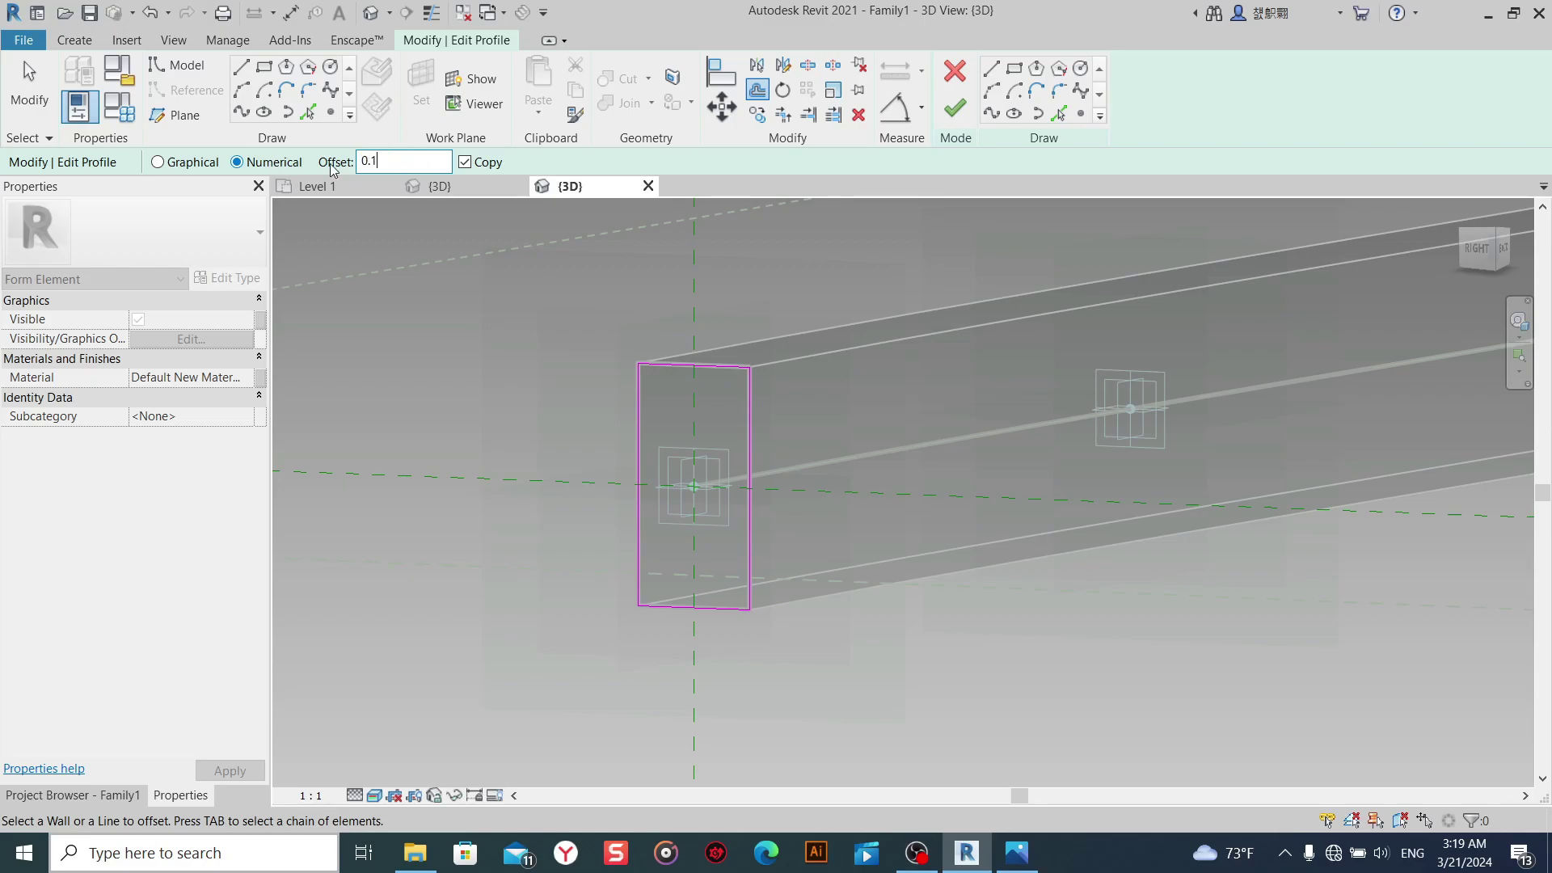
{"action": "left_click", "coordinate": [692, 361]}
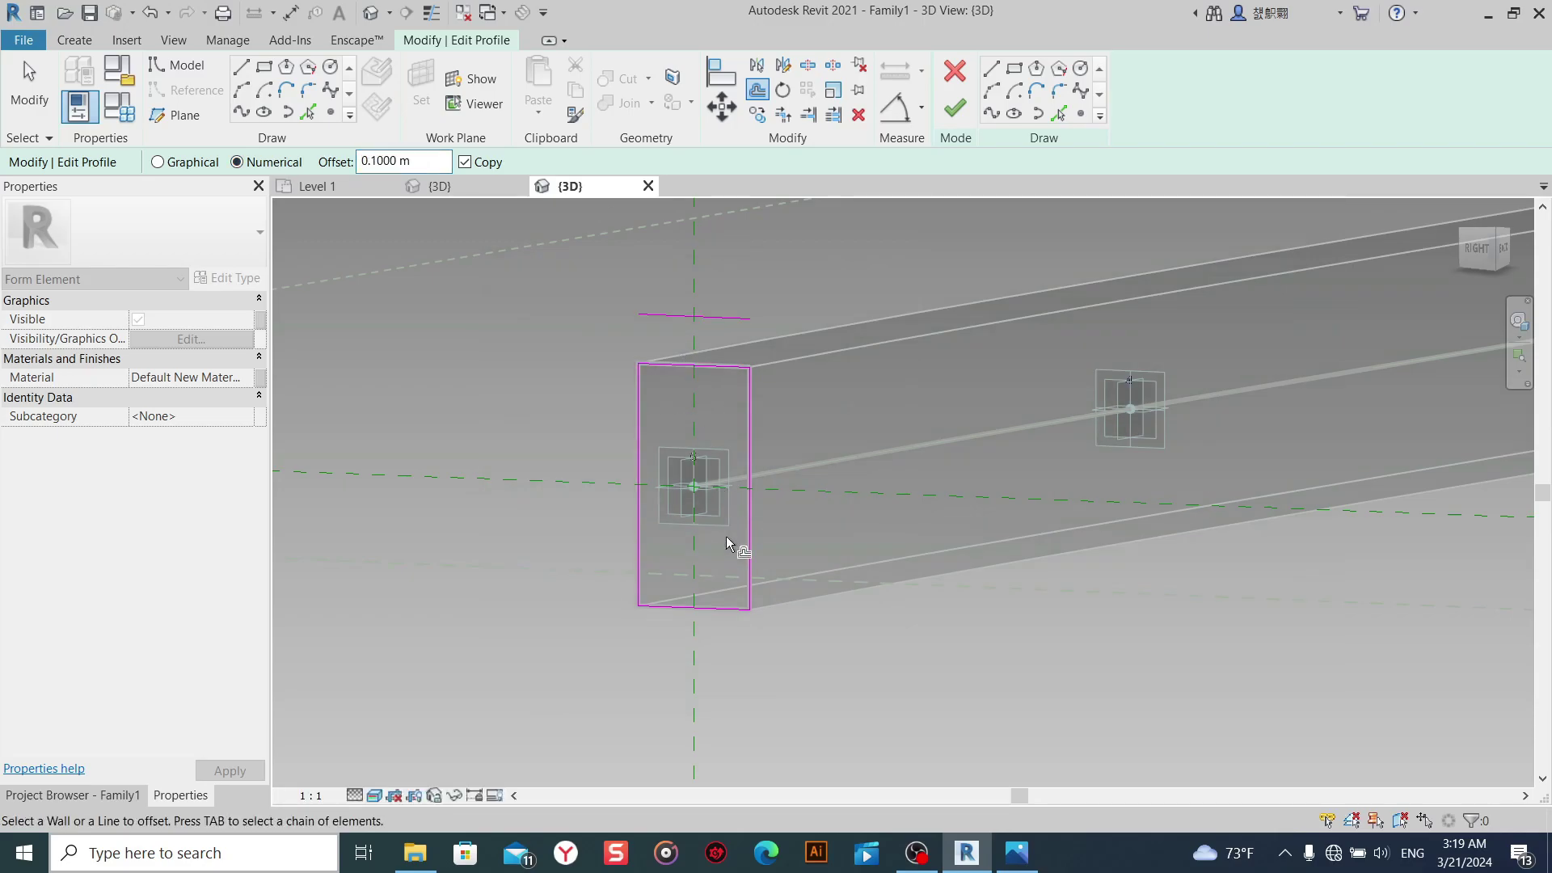
{"action": "left_click", "coordinate": [691, 626]}
{"action": "right_click", "coordinate": [564, 427]}
{"action": "left_click", "coordinate": [582, 441]}
{"action": "right_click", "coordinate": [592, 443]}
{"action": "left_click", "coordinate": [732, 451]}
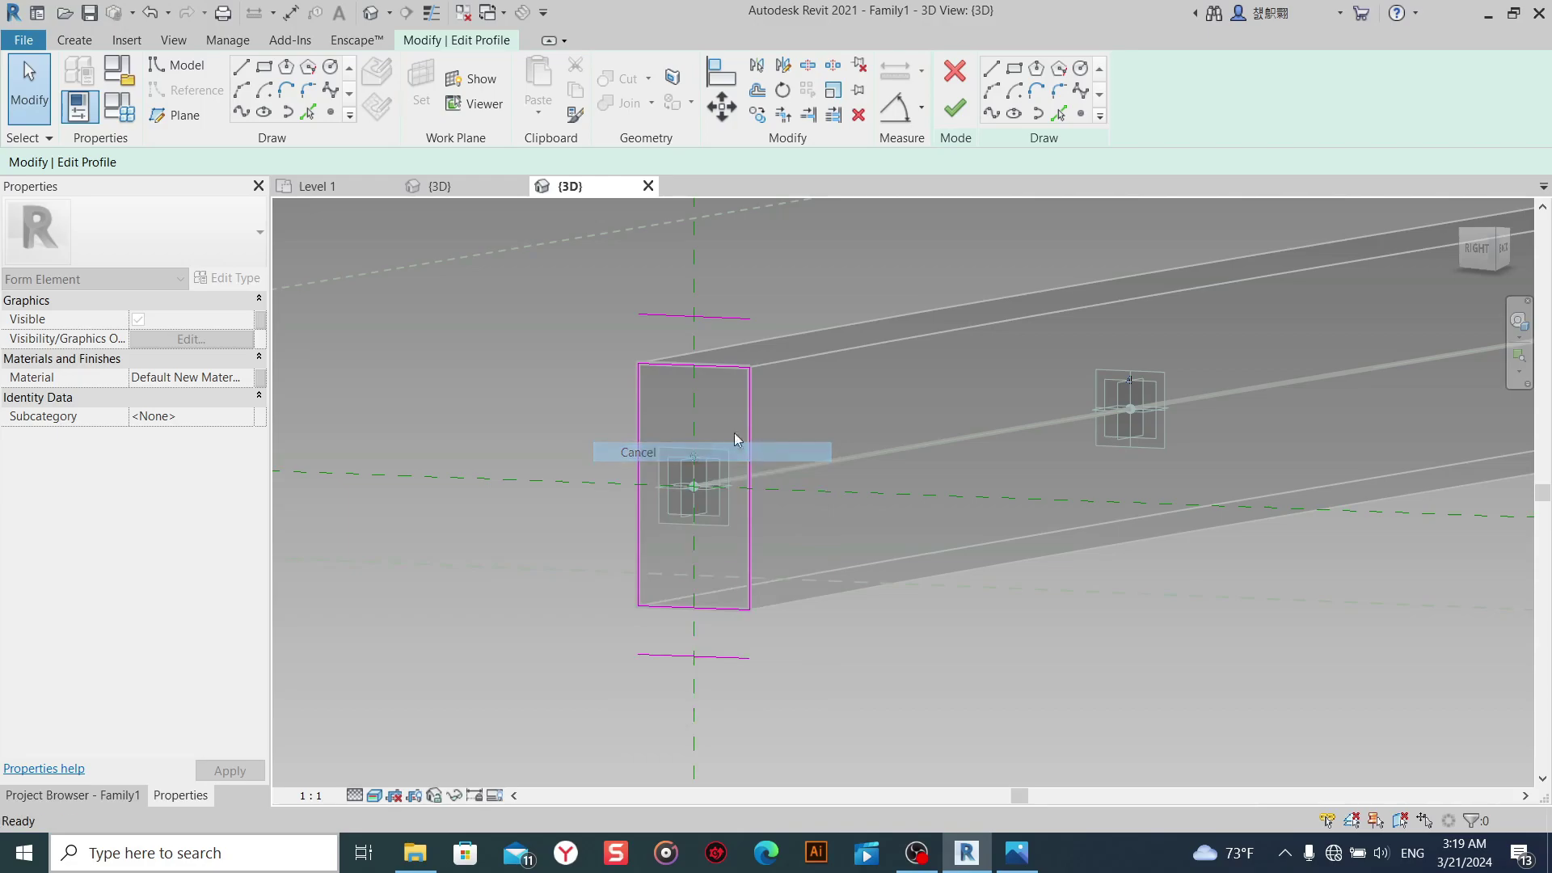
{"action": "left_click", "coordinate": [710, 366]}
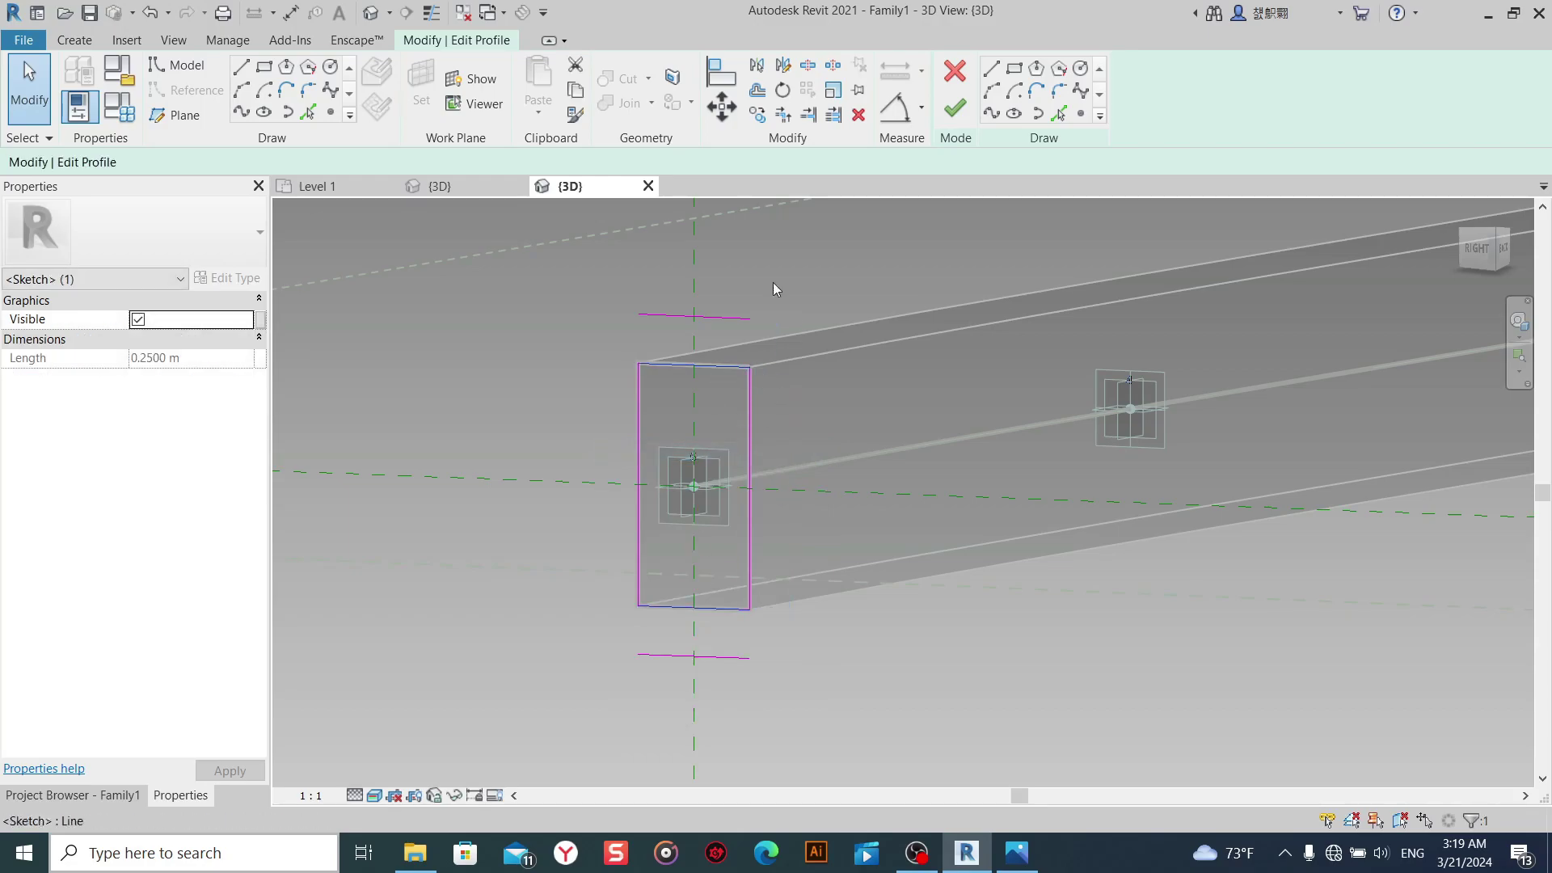
{"action": "left_click", "coordinate": [858, 114]}
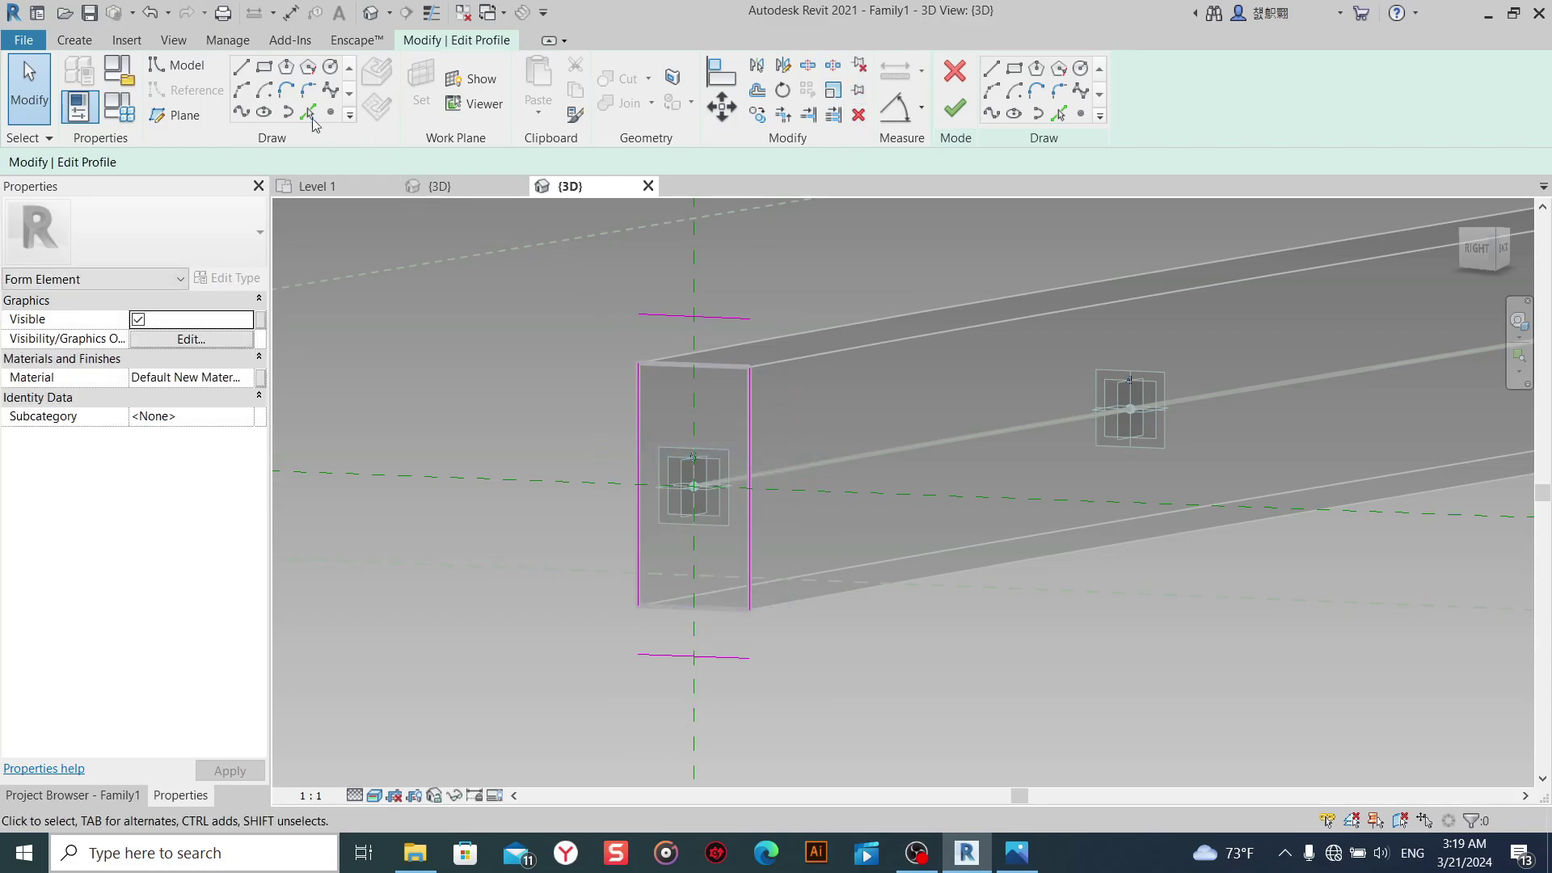
Trim/Extend the profile lines into closed corners and finish the profile edit.
{"action": "left_click", "coordinate": [781, 121]}
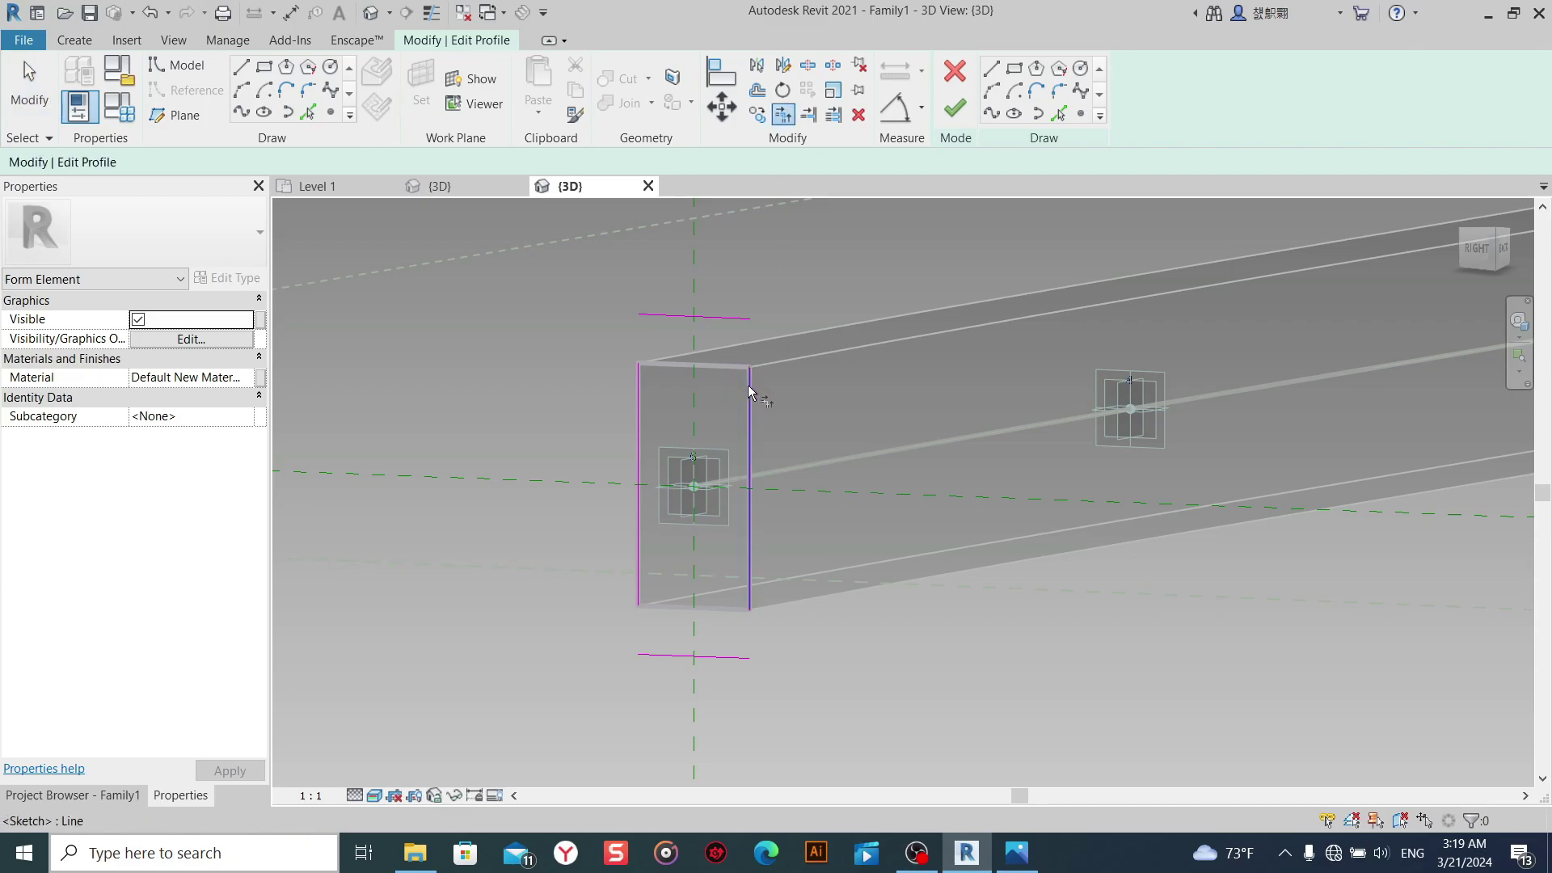
{"action": "left_click", "coordinate": [748, 391]}
{"action": "left_click", "coordinate": [735, 317]}
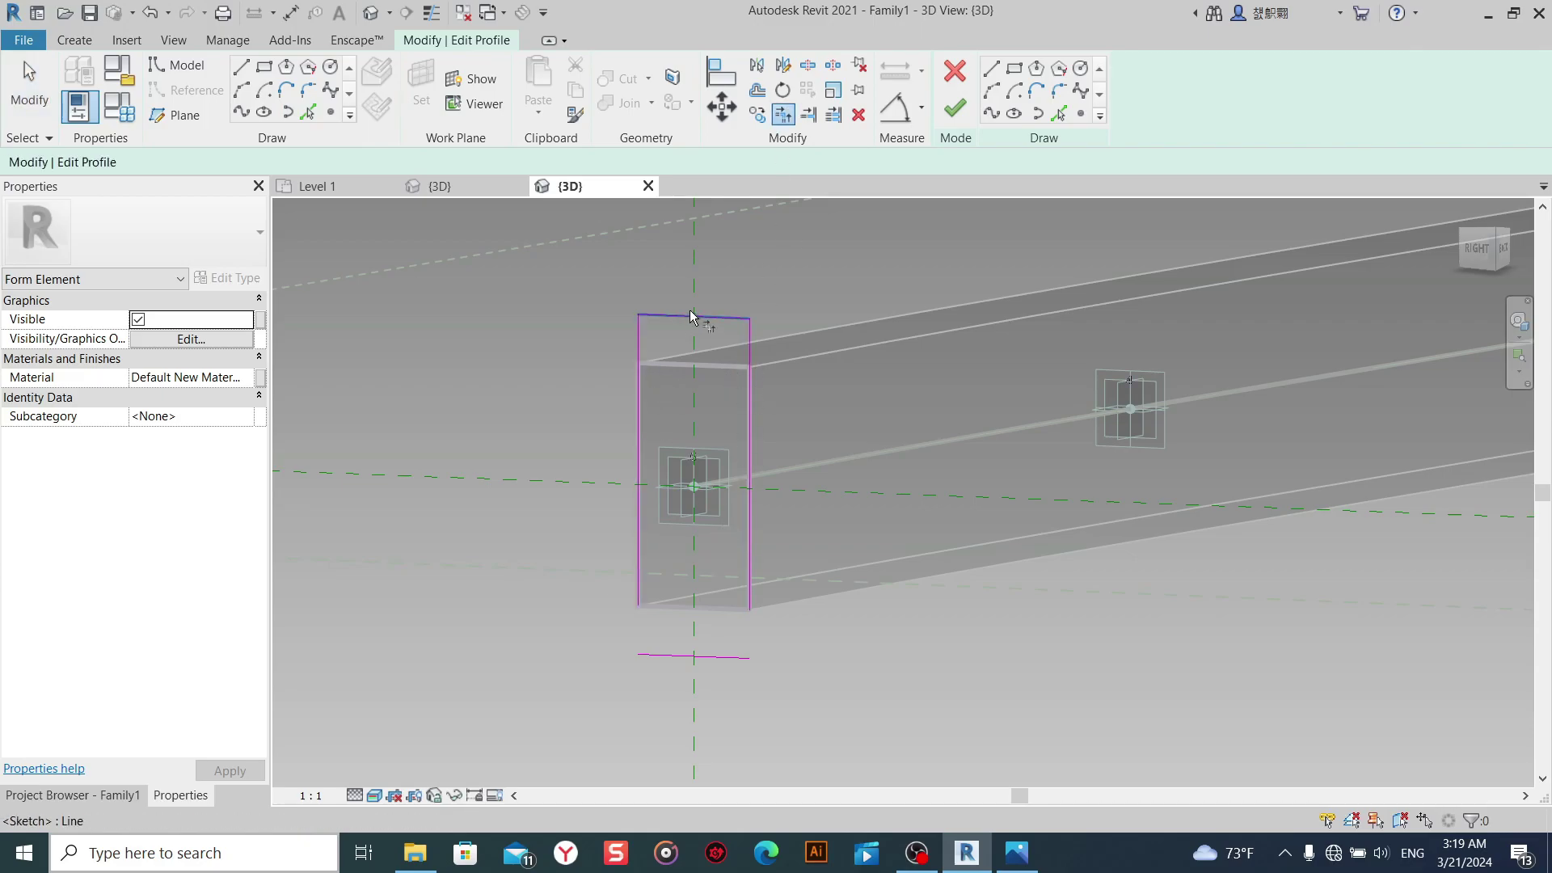
{"action": "left_click", "coordinate": [710, 657]}
{"action": "left_click", "coordinate": [749, 613]}
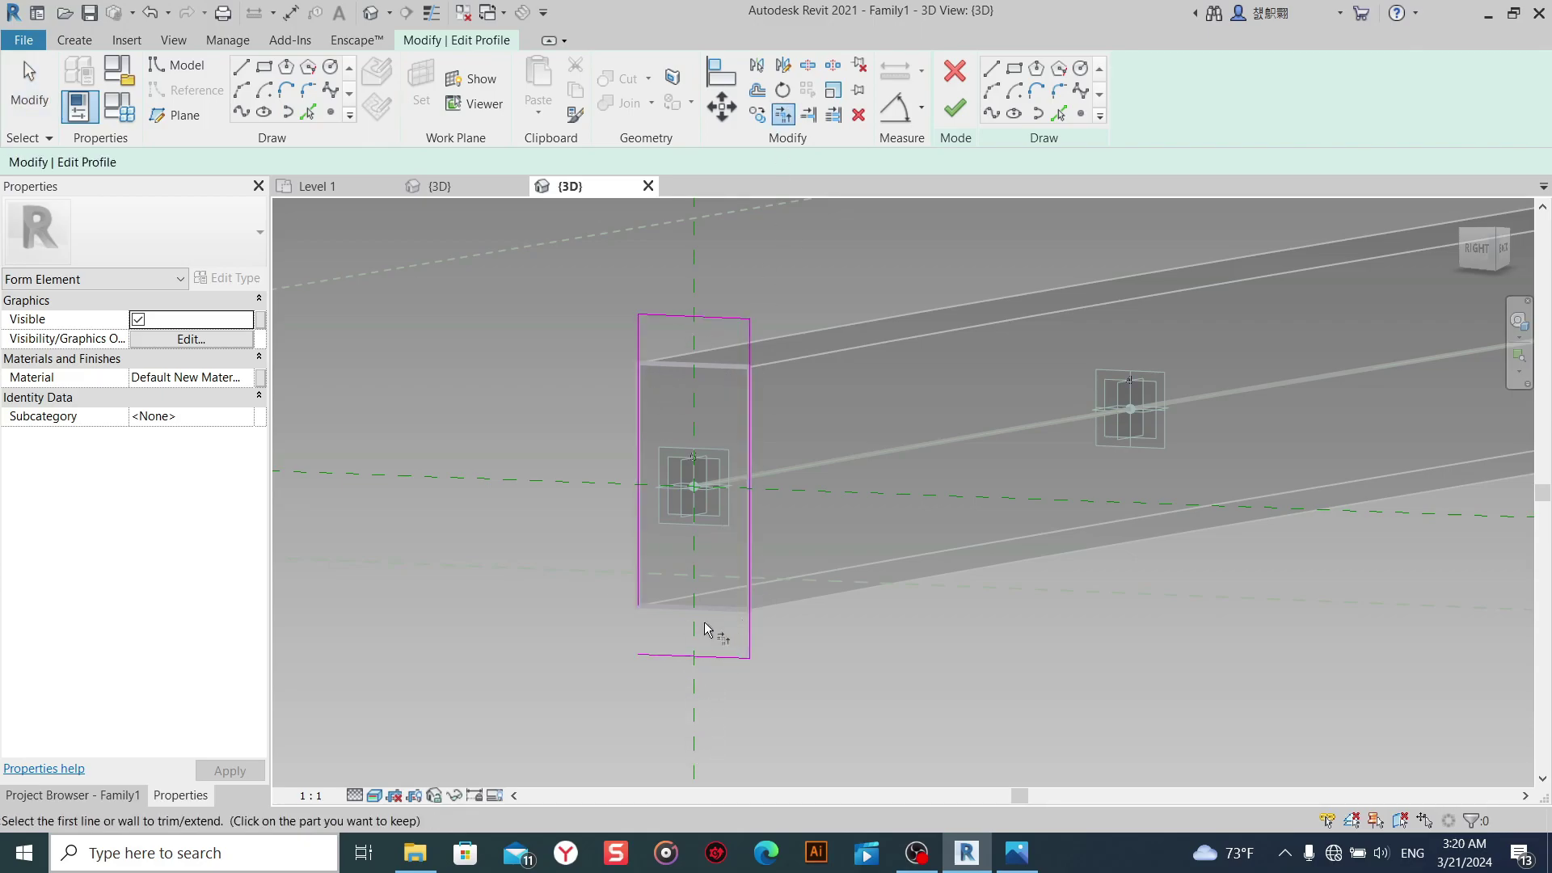
{"action": "left_click", "coordinate": [639, 604]}
{"action": "right_click", "coordinate": [566, 279]}
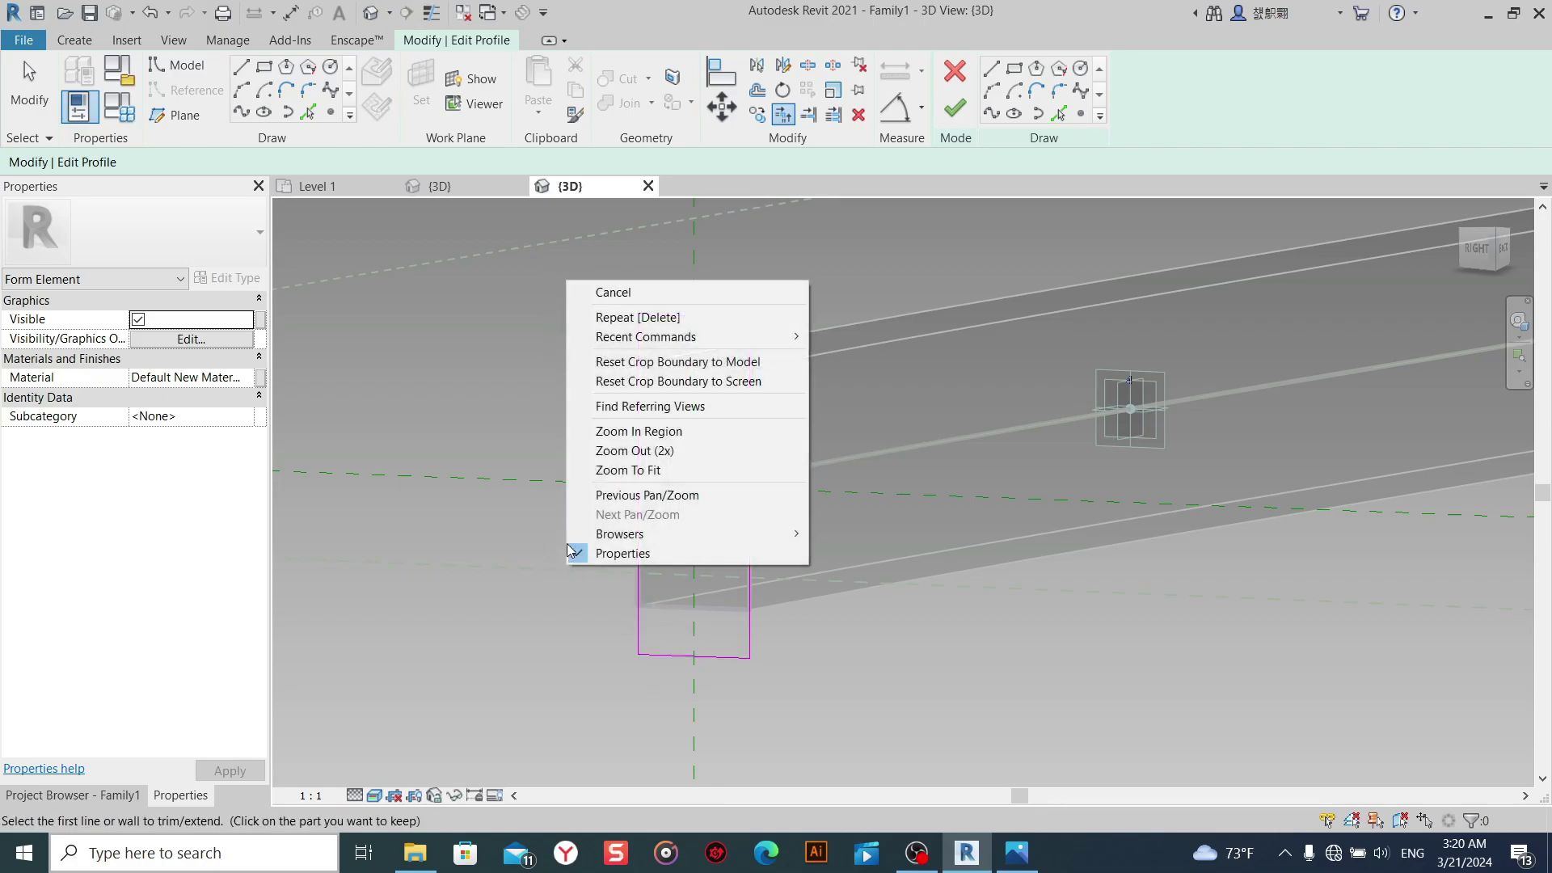
{"action": "left_click", "coordinate": [582, 291]}
{"action": "right_click", "coordinate": [612, 297]}
{"action": "left_click", "coordinate": [624, 310]}
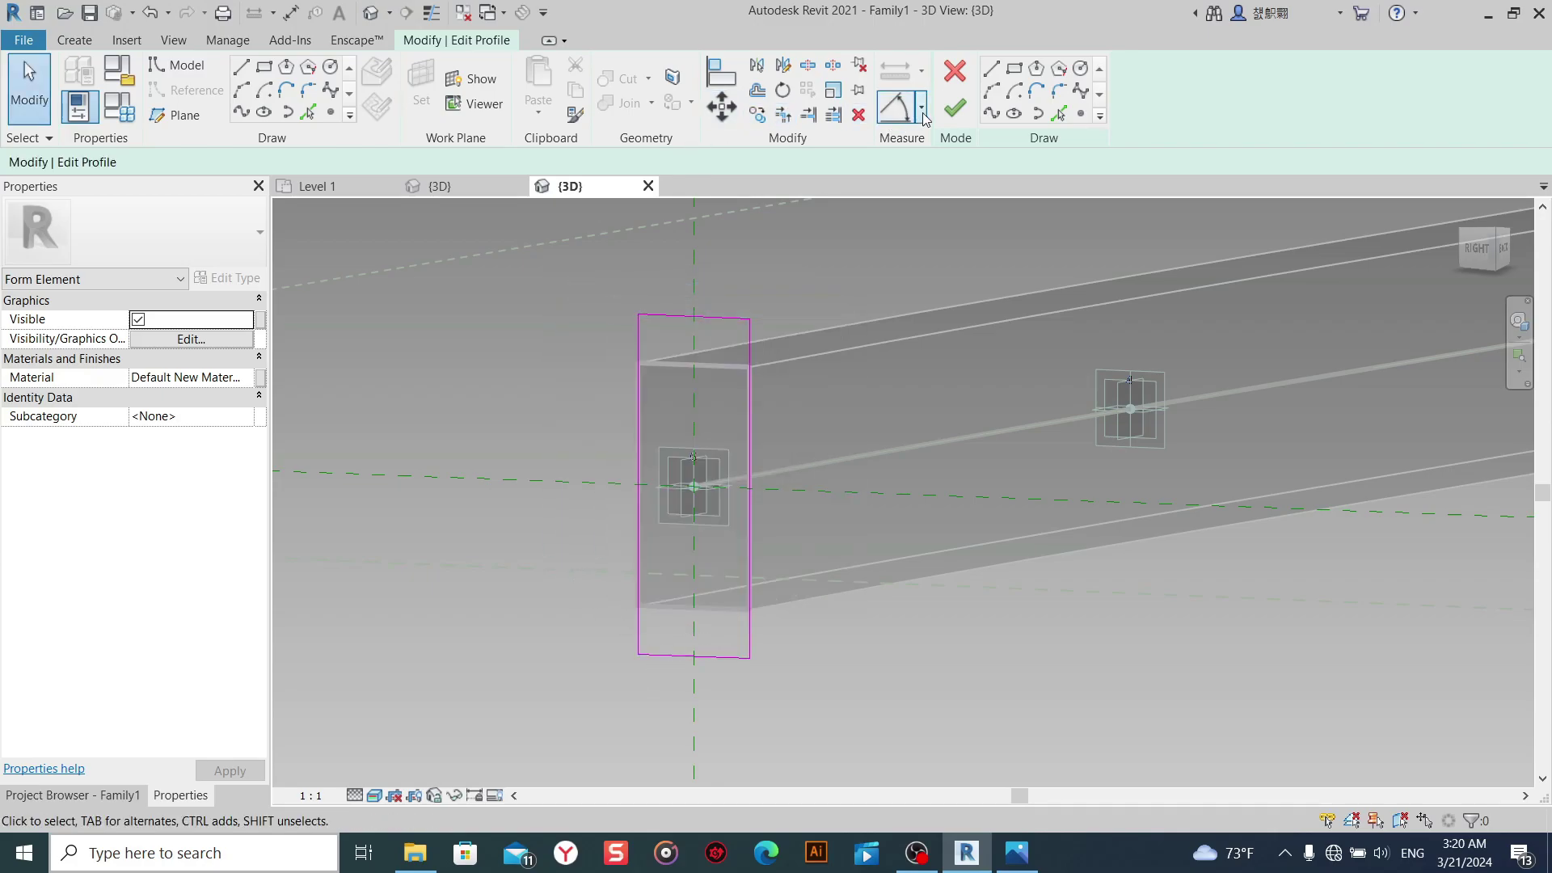
{"action": "left_click", "coordinate": [955, 107]}
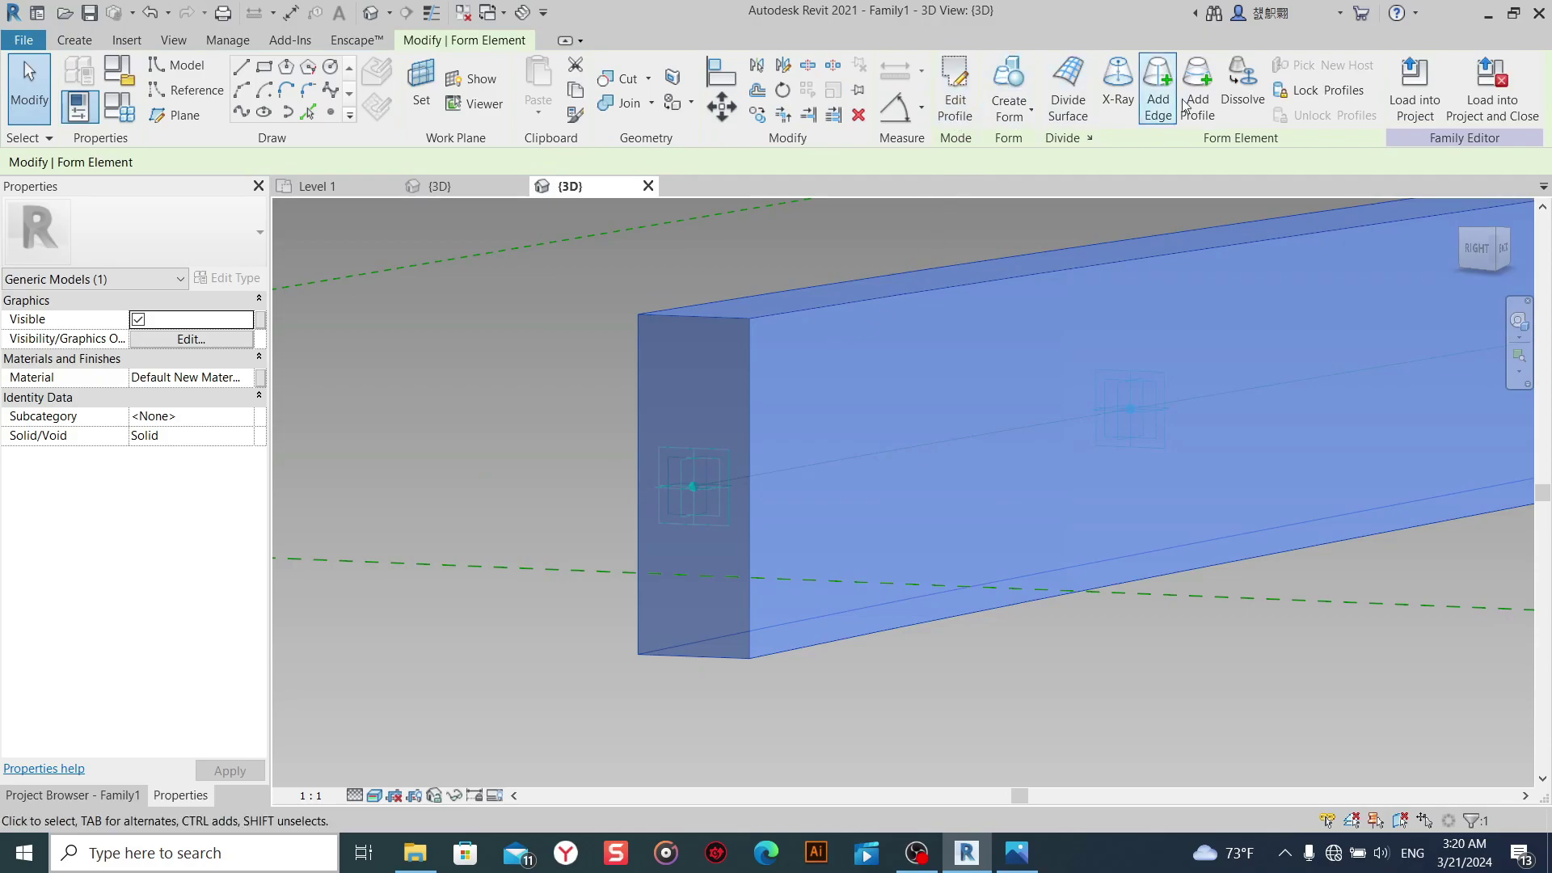
Reload the updated Family1 beam into the project, overwriting it, and orbit the 3D view of the curves.
{"action": "left_click", "coordinate": [1392, 97]}
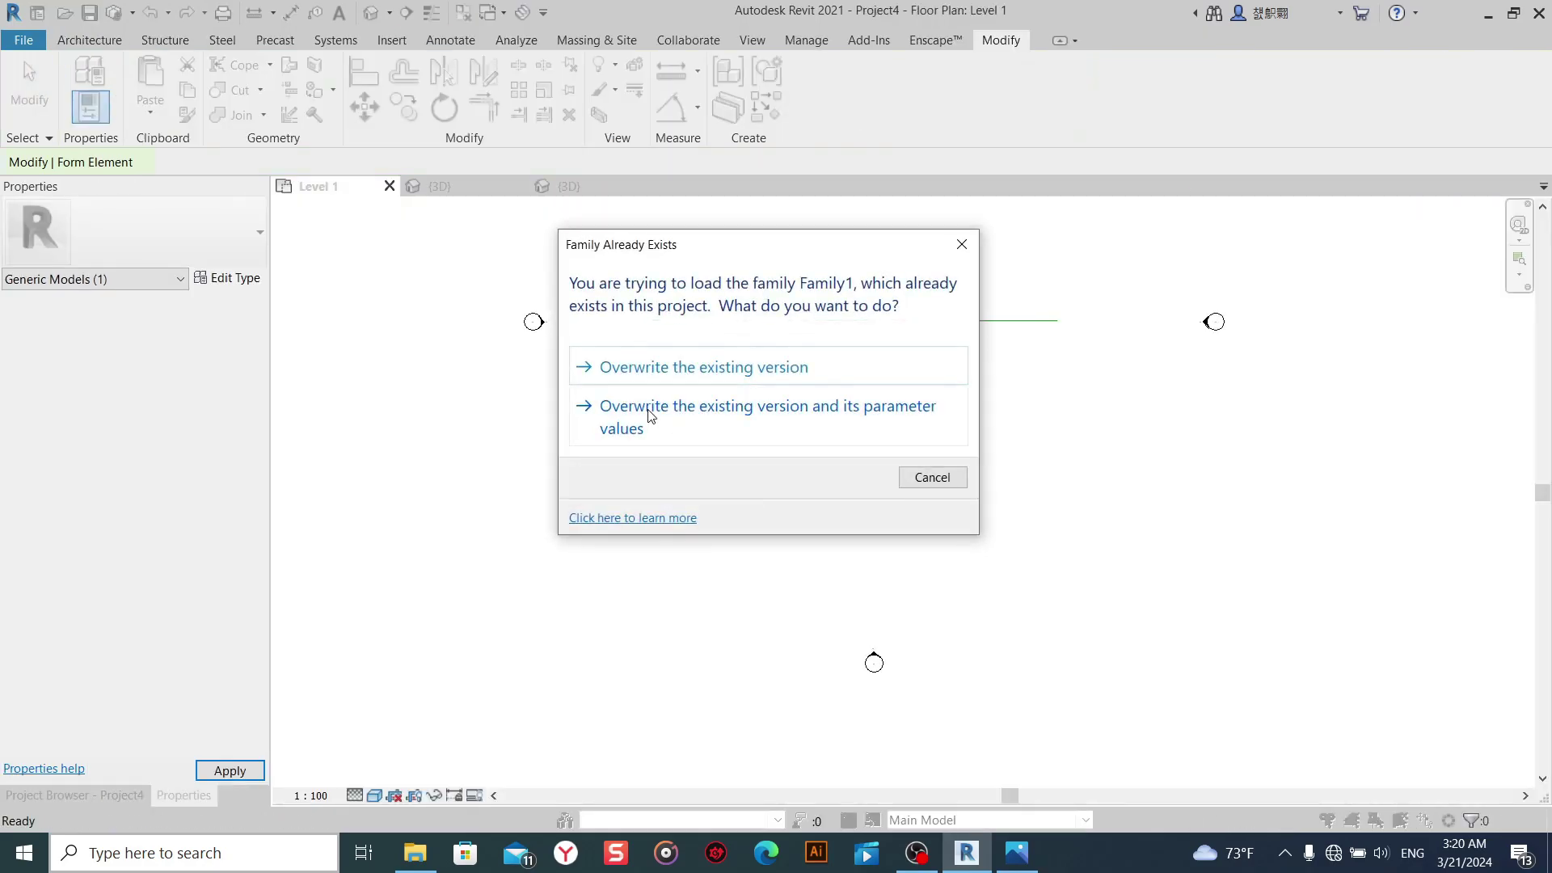
{"action": "left_click", "coordinate": [647, 418]}
{"action": "left_click", "coordinate": [370, 13]}
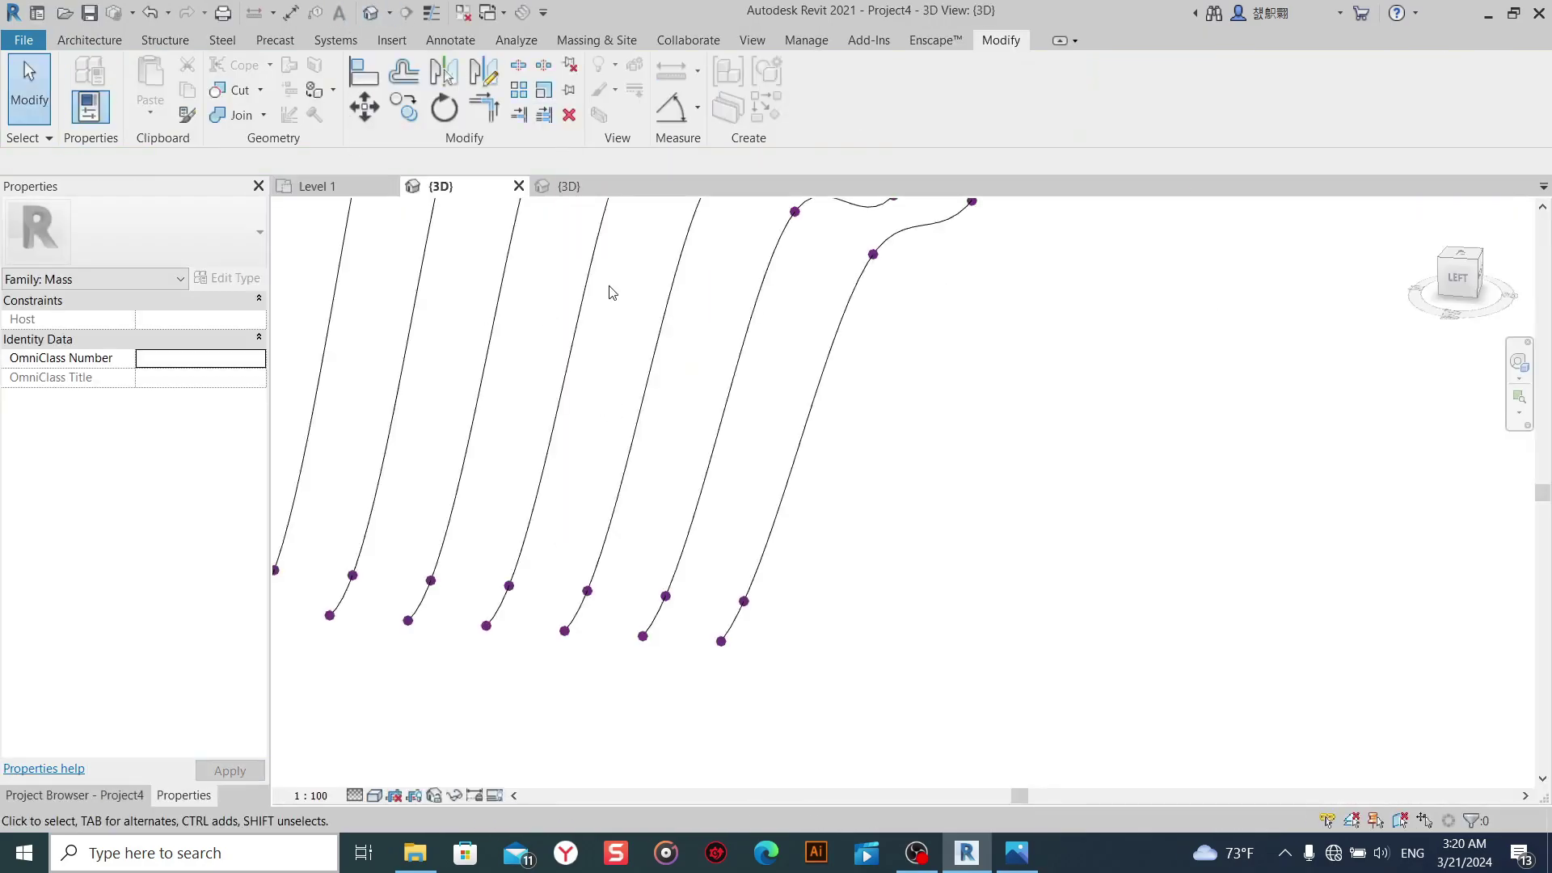
{"action": "scroll", "coordinate": [727, 590], "scroll_direction": "down", "scroll_amount": 3}
{"action": "mouse_move", "coordinate": [868, 584]}
{"action": "middle_mouse_down", "text": "shift"}
{"action": "mouse_move", "coordinate": [755, 644]}
{"action": "mouse_move", "coordinate": [811, 491]}
{"action": "middle_mouse_up", "text": "shift"}
Place a trial Family1 beam along a wave curve from its end to its top.
{"action": "left_click", "coordinate": [89, 40]}
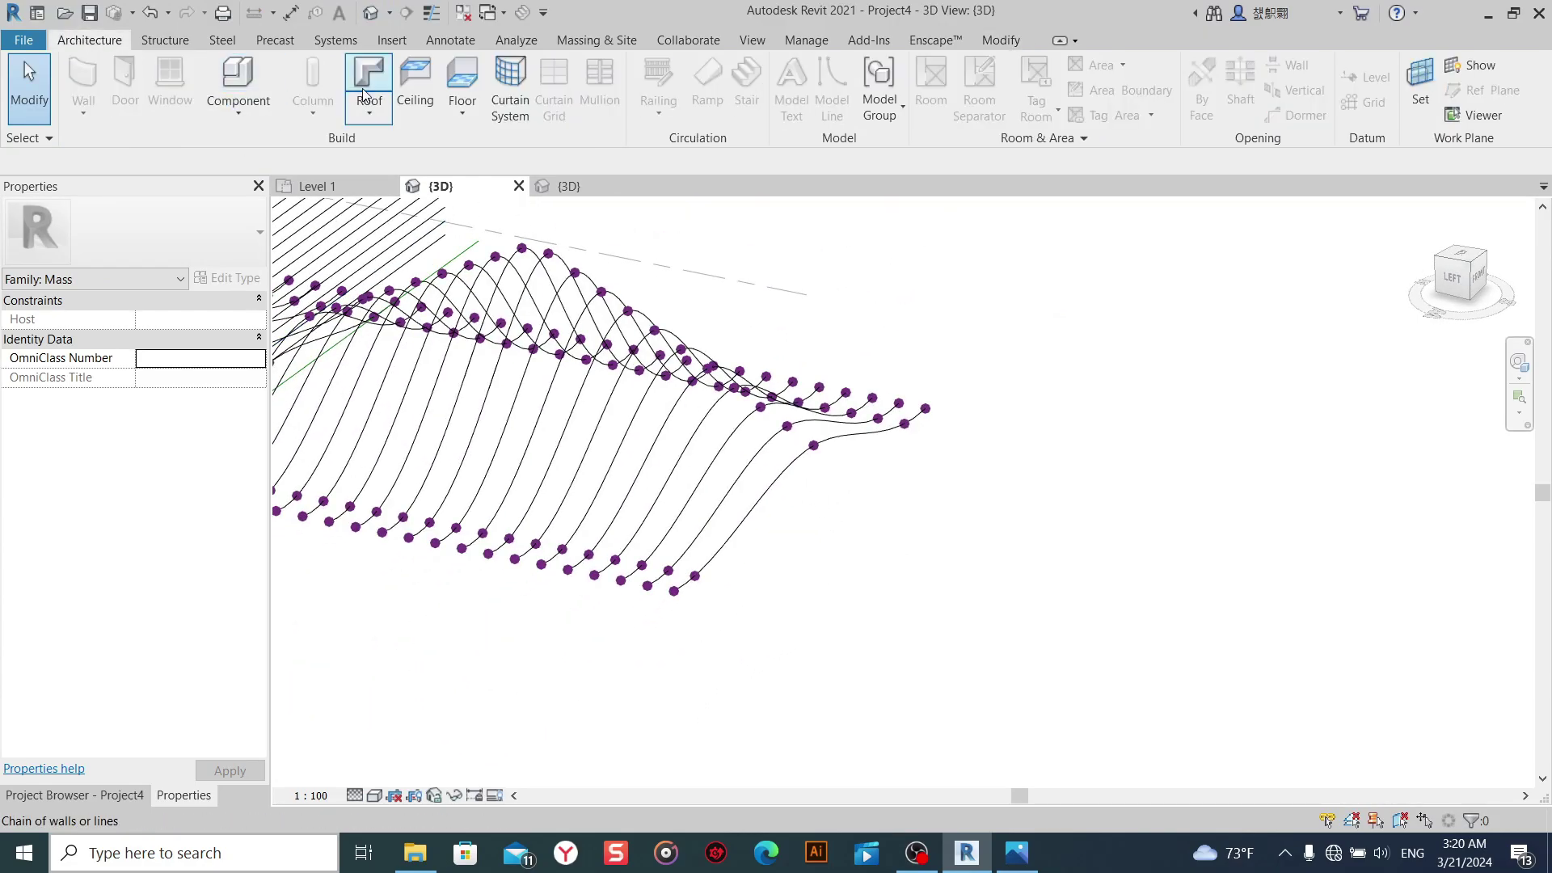
{"action": "left_click", "coordinate": [237, 85]}
{"action": "scroll", "coordinate": [731, 596], "scroll_direction": "up", "scroll_amount": 3}
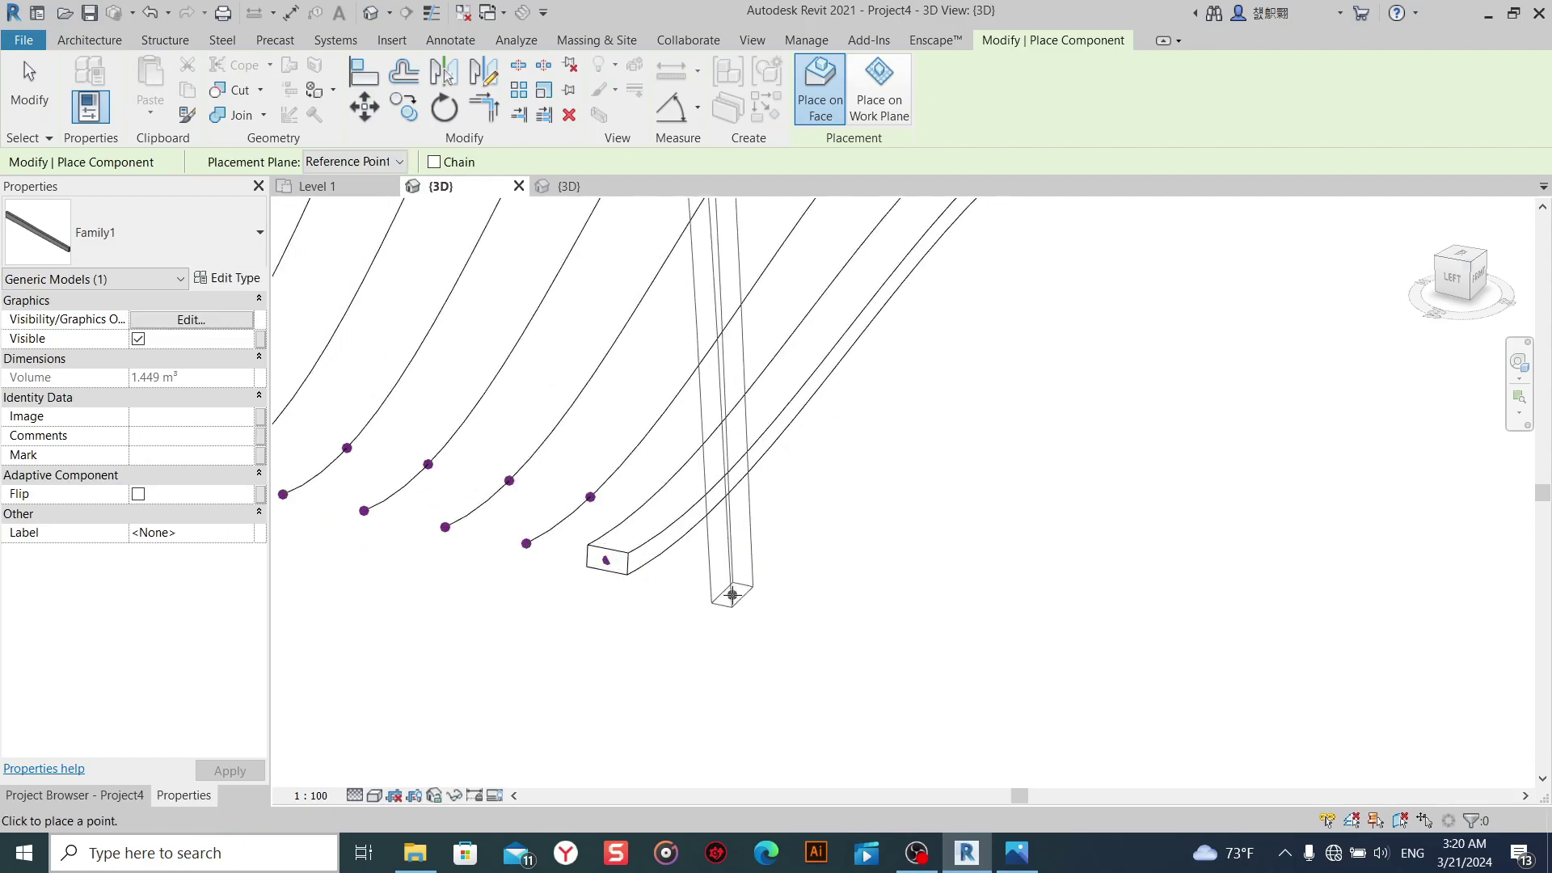
{"action": "scroll", "coordinate": [634, 711], "scroll_direction": "down", "scroll_amount": 2}
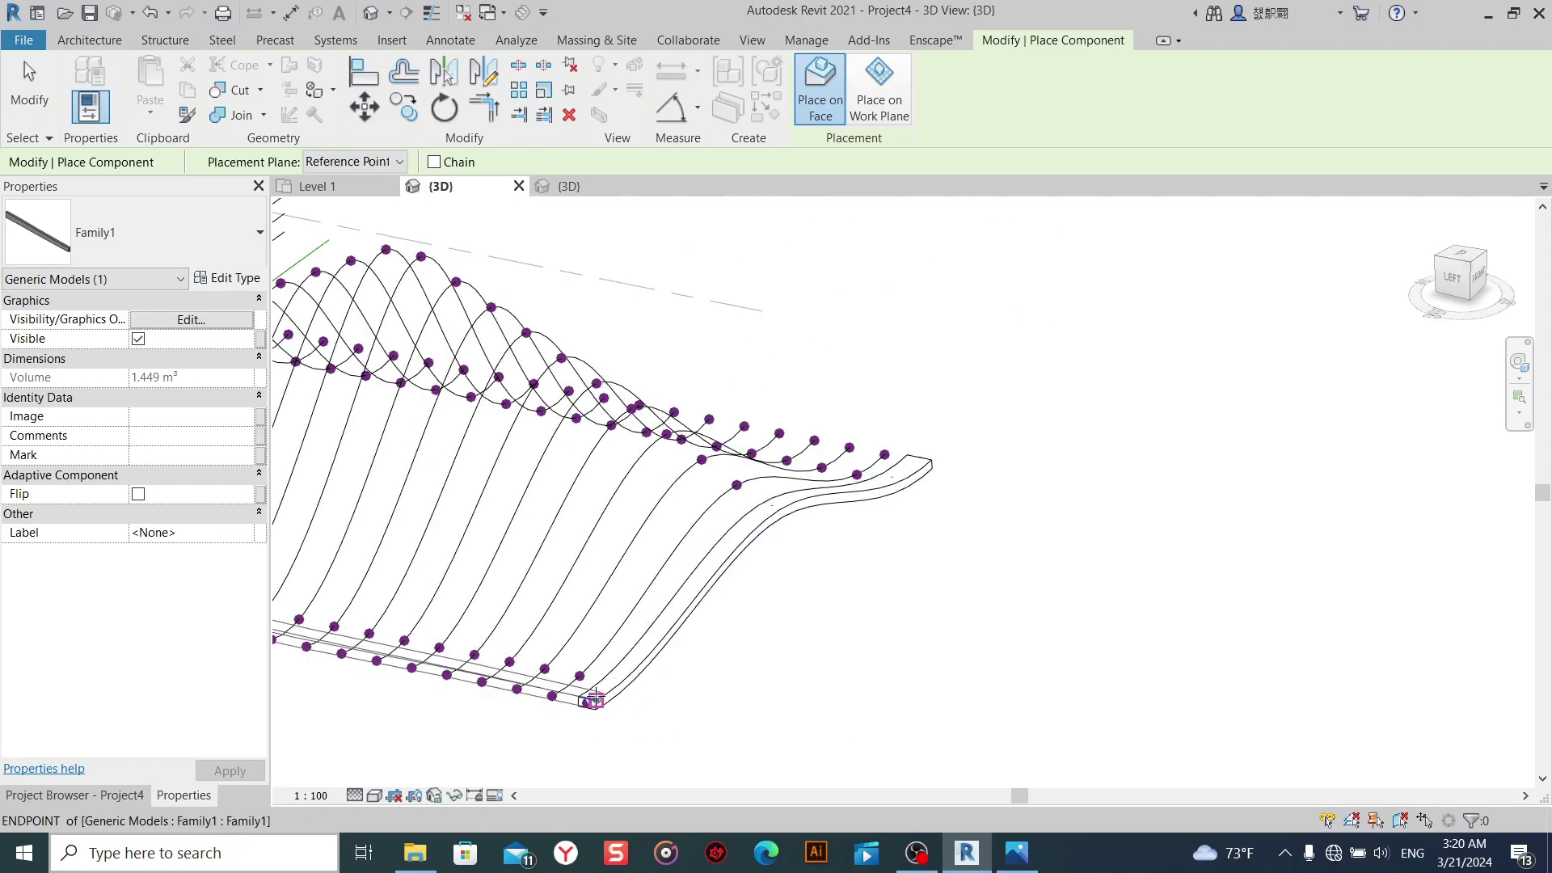
{"action": "scroll", "coordinate": [594, 697], "scroll_direction": "up", "scroll_amount": 3}
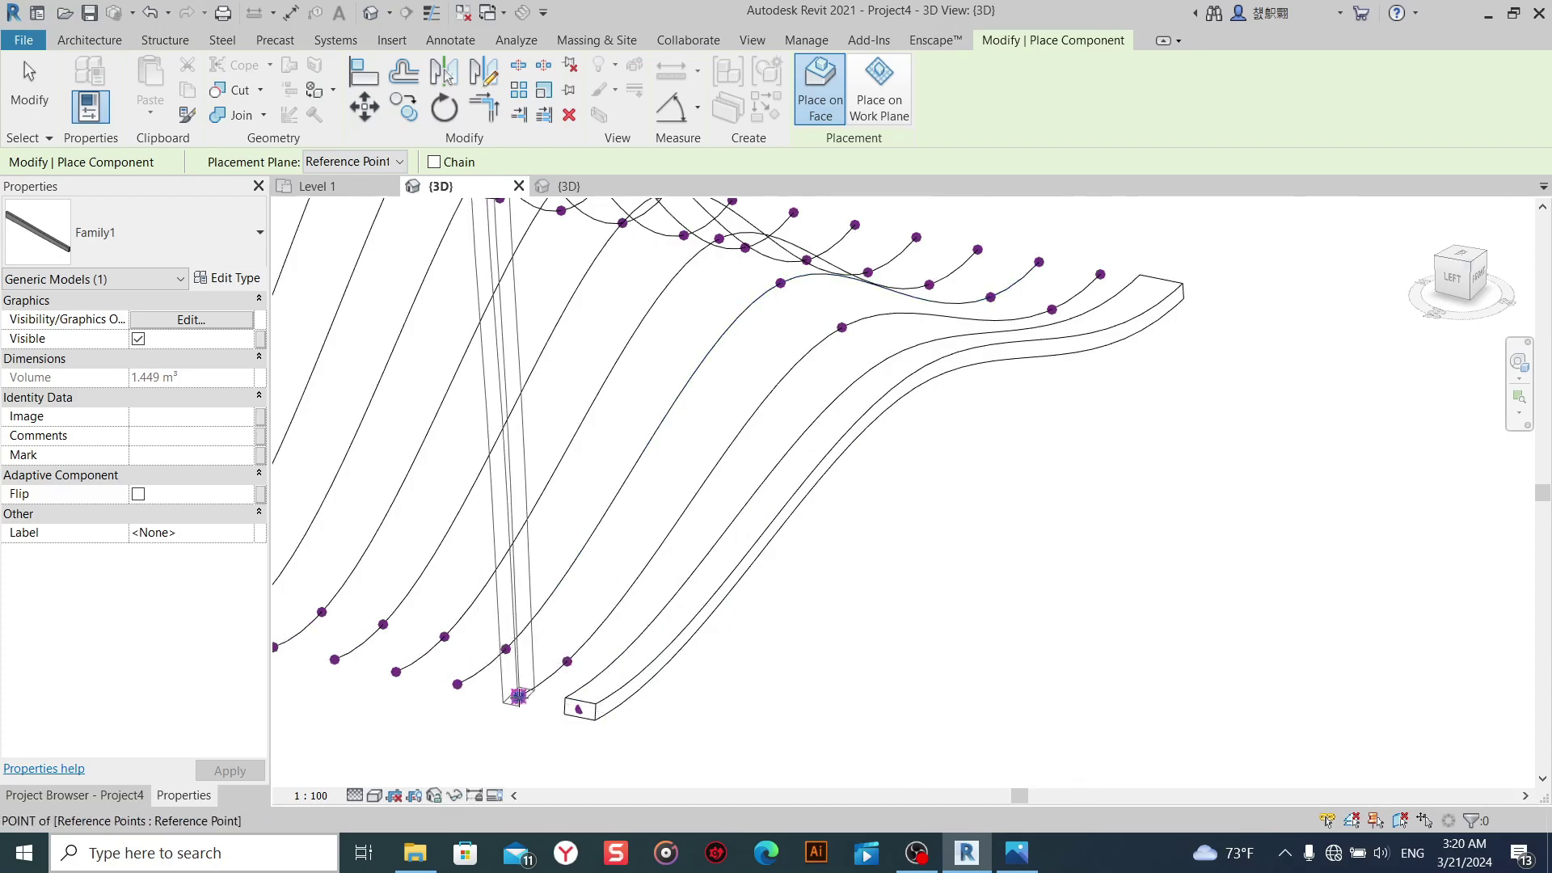
{"action": "left_click", "coordinate": [565, 661]}
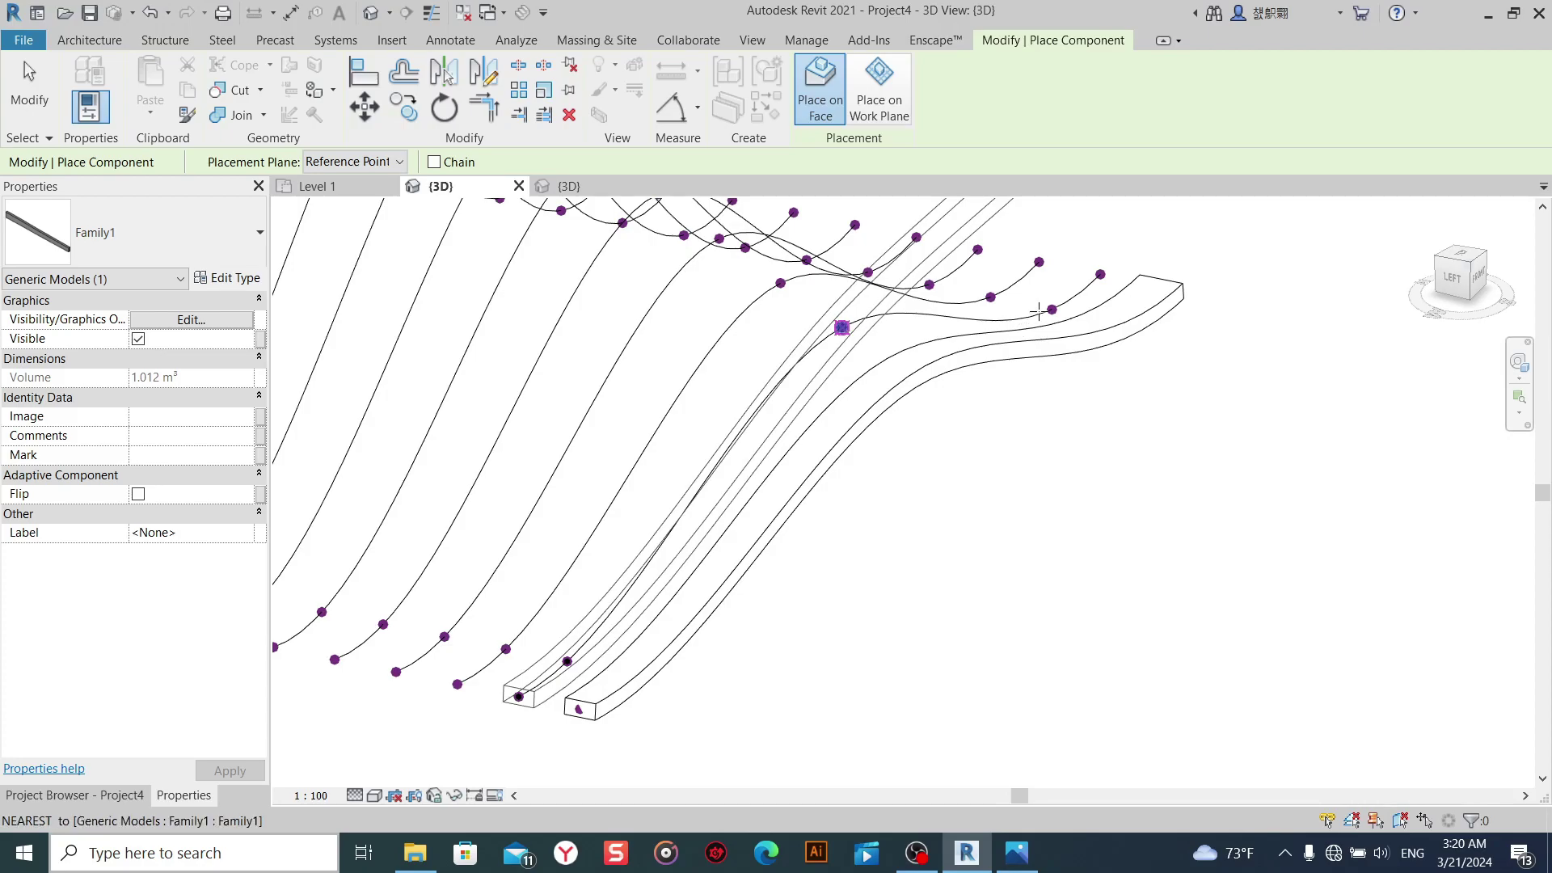
{"action": "left_click", "coordinate": [1097, 274]}
Cancel the pending beam placement and return to selection.
{"action": "right_click", "coordinate": [875, 509]}
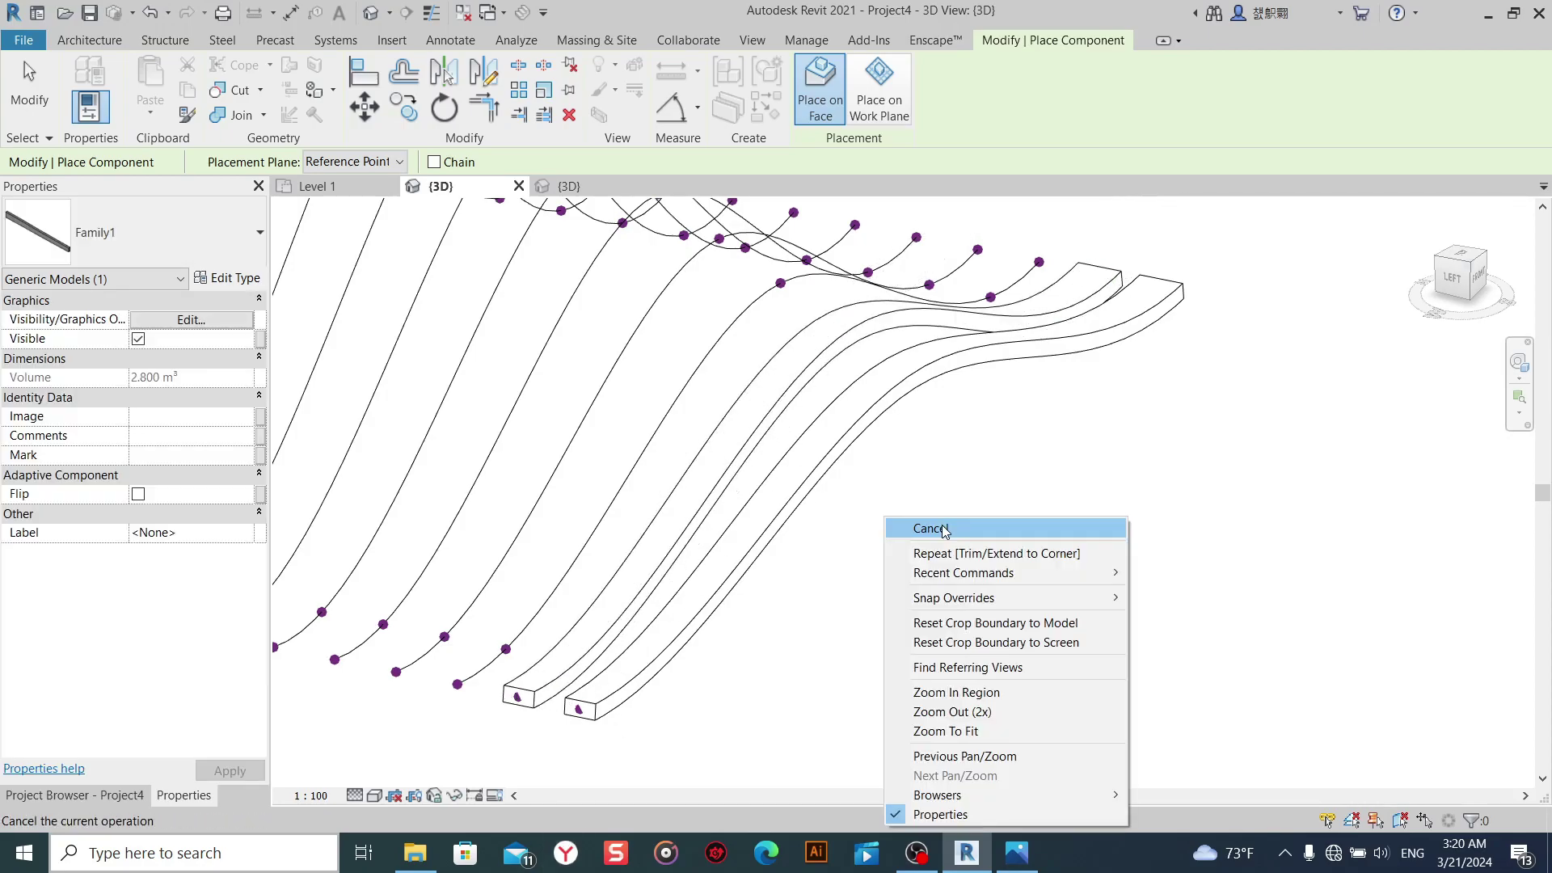
{"action": "left_click", "coordinate": [946, 529]}
{"action": "middle_click_drag", "start_coordinate": [678, 708], "coordinate": [709, 724], "text": "shift"}
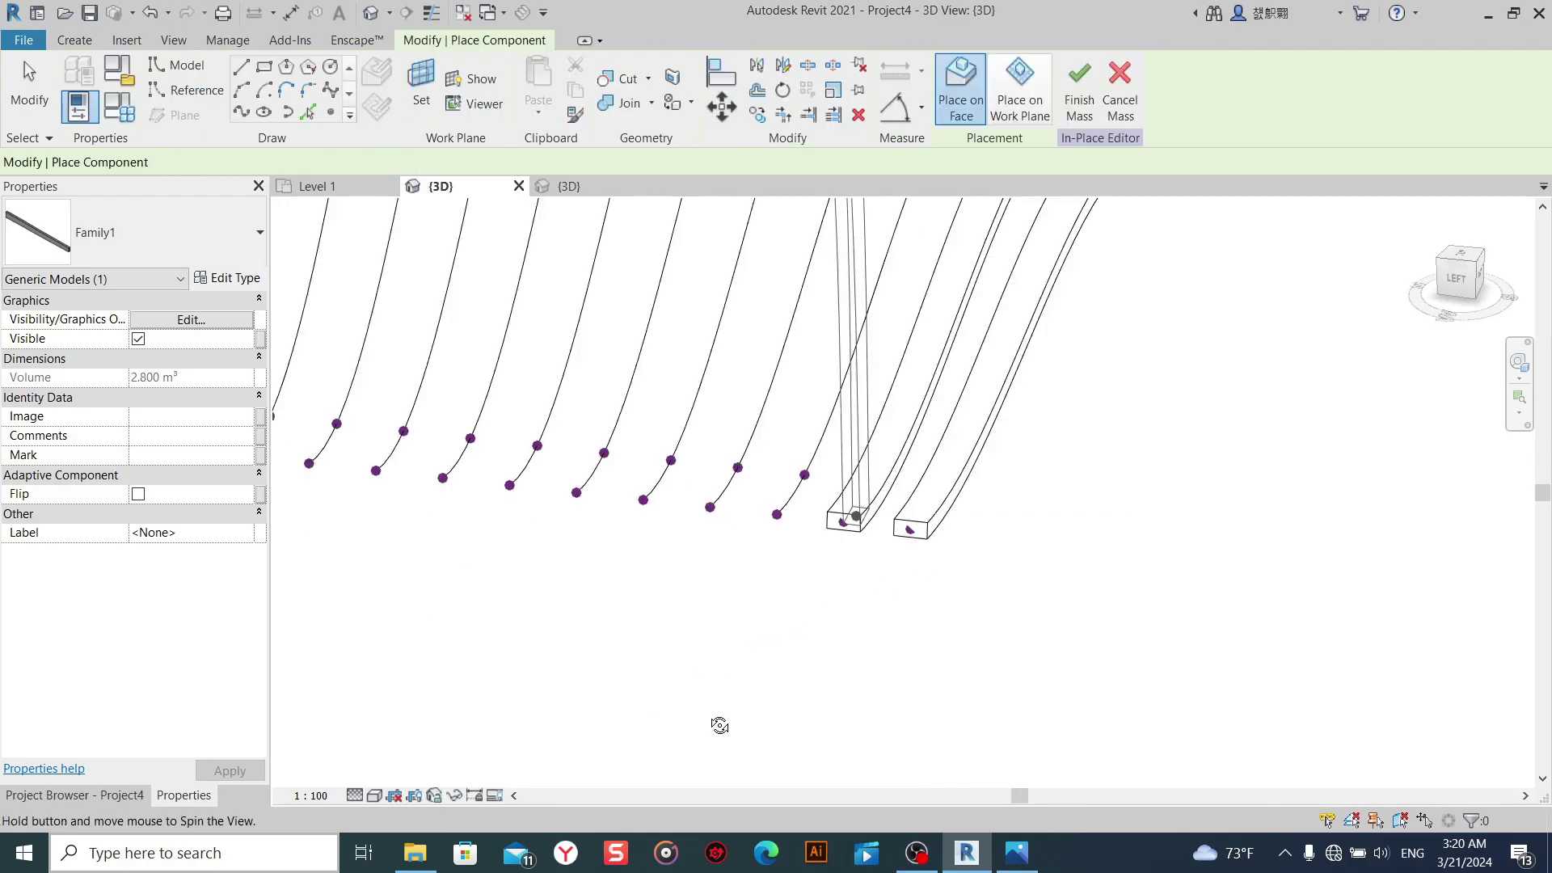
{"action": "right_click", "coordinate": [853, 606]}
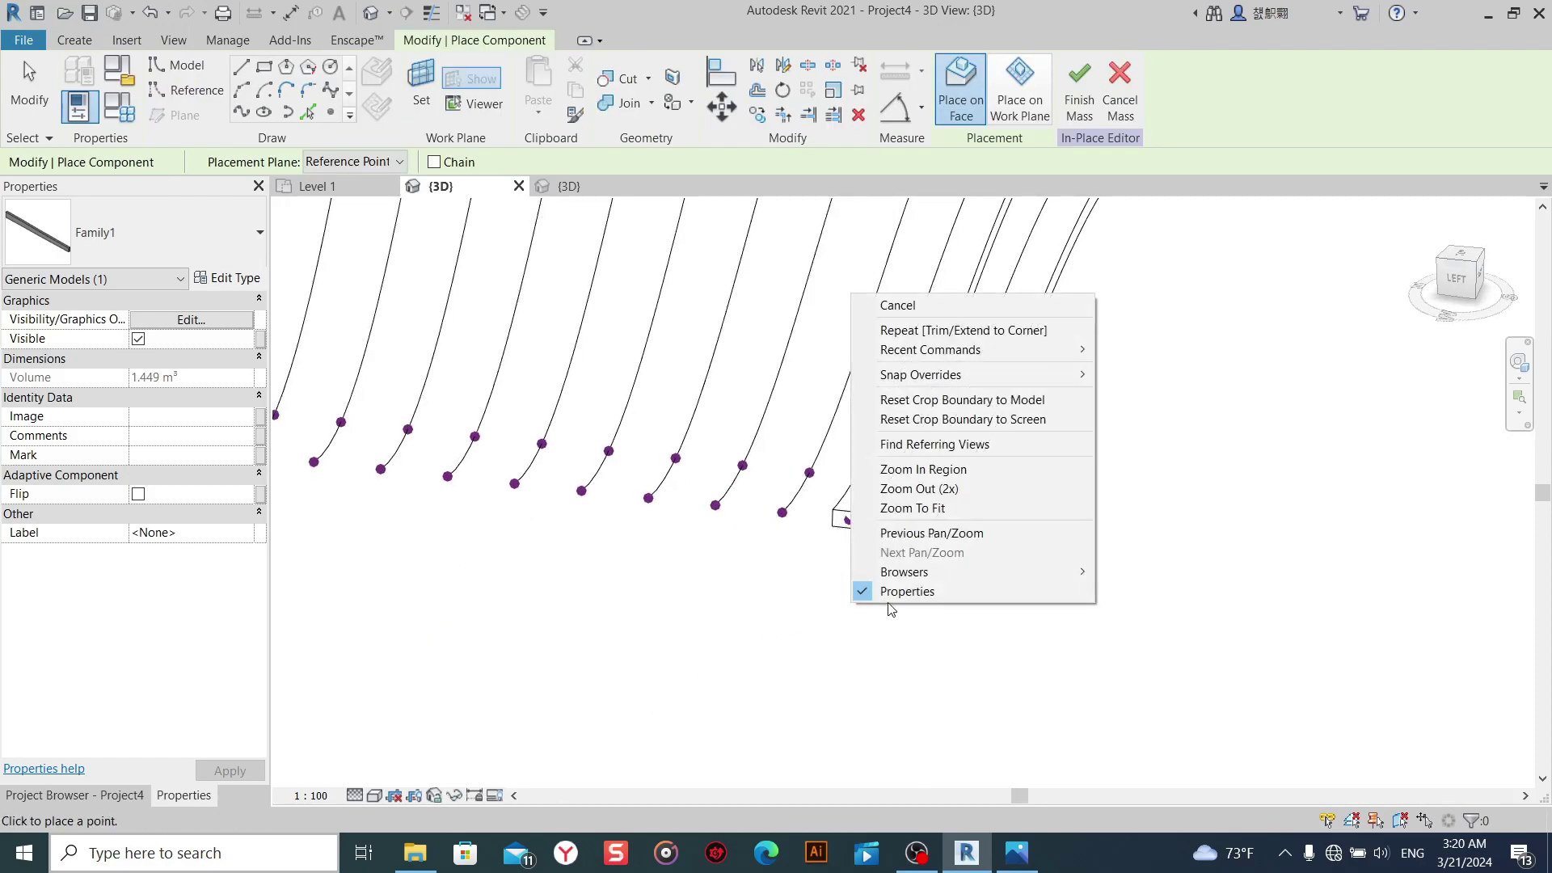
{"action": "left_click", "coordinate": [897, 305]}
{"action": "right_click", "coordinate": [917, 311]}
{"action": "left_click", "coordinate": [937, 322]}
Select both swept trial beams and delete them.
{"action": "middle_click_drag", "start_coordinate": [894, 549], "coordinate": [900, 708]}
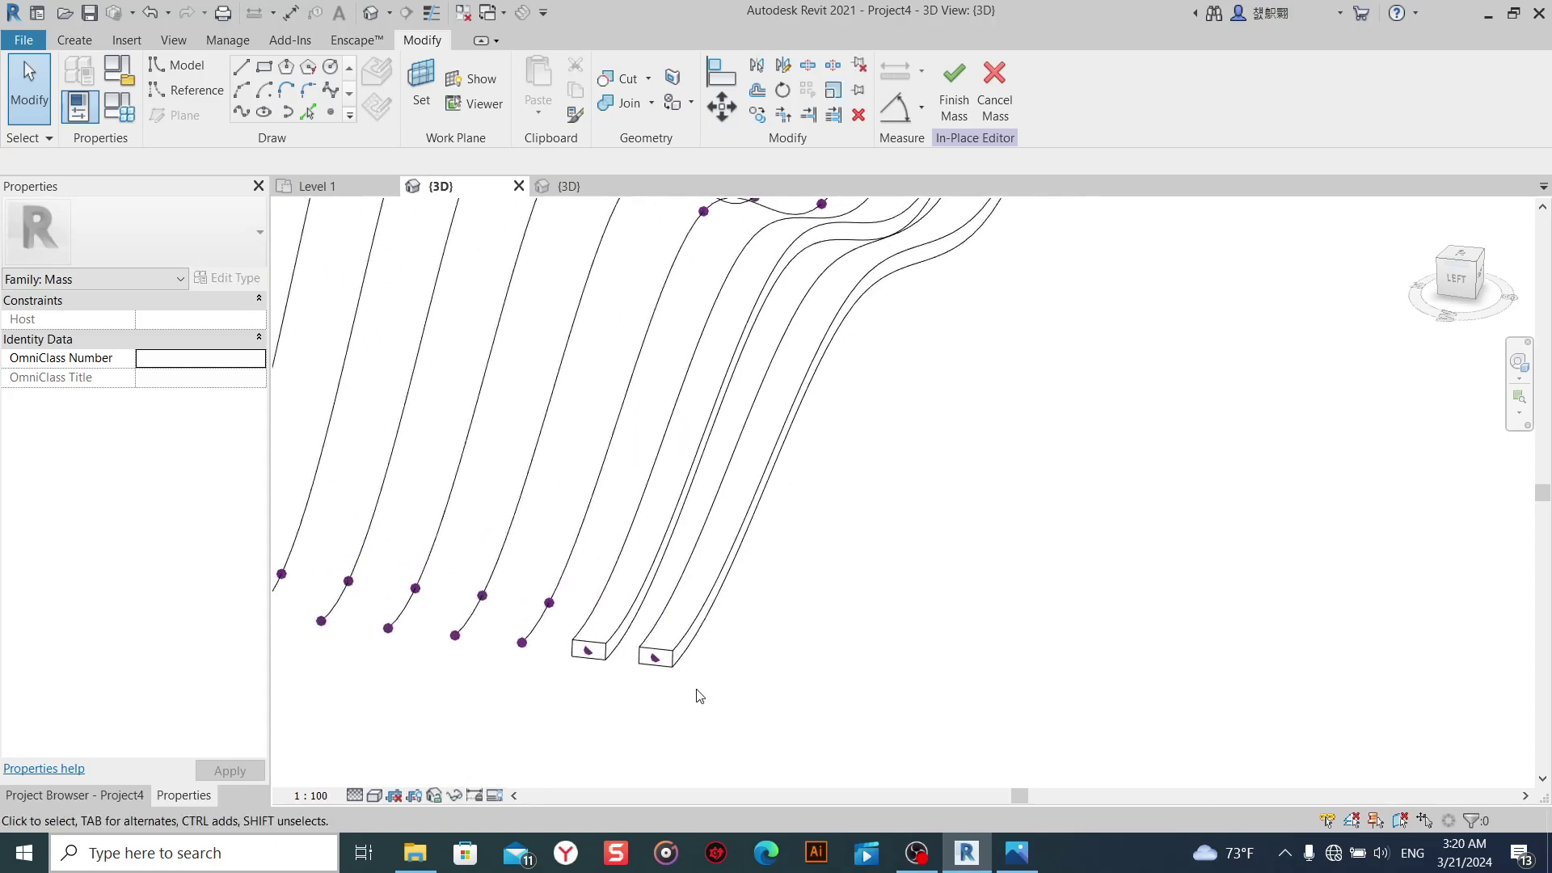
{"action": "left_click", "coordinate": [635, 671]}
{"action": "left_click", "coordinate": [622, 649], "text": "ctrl"}
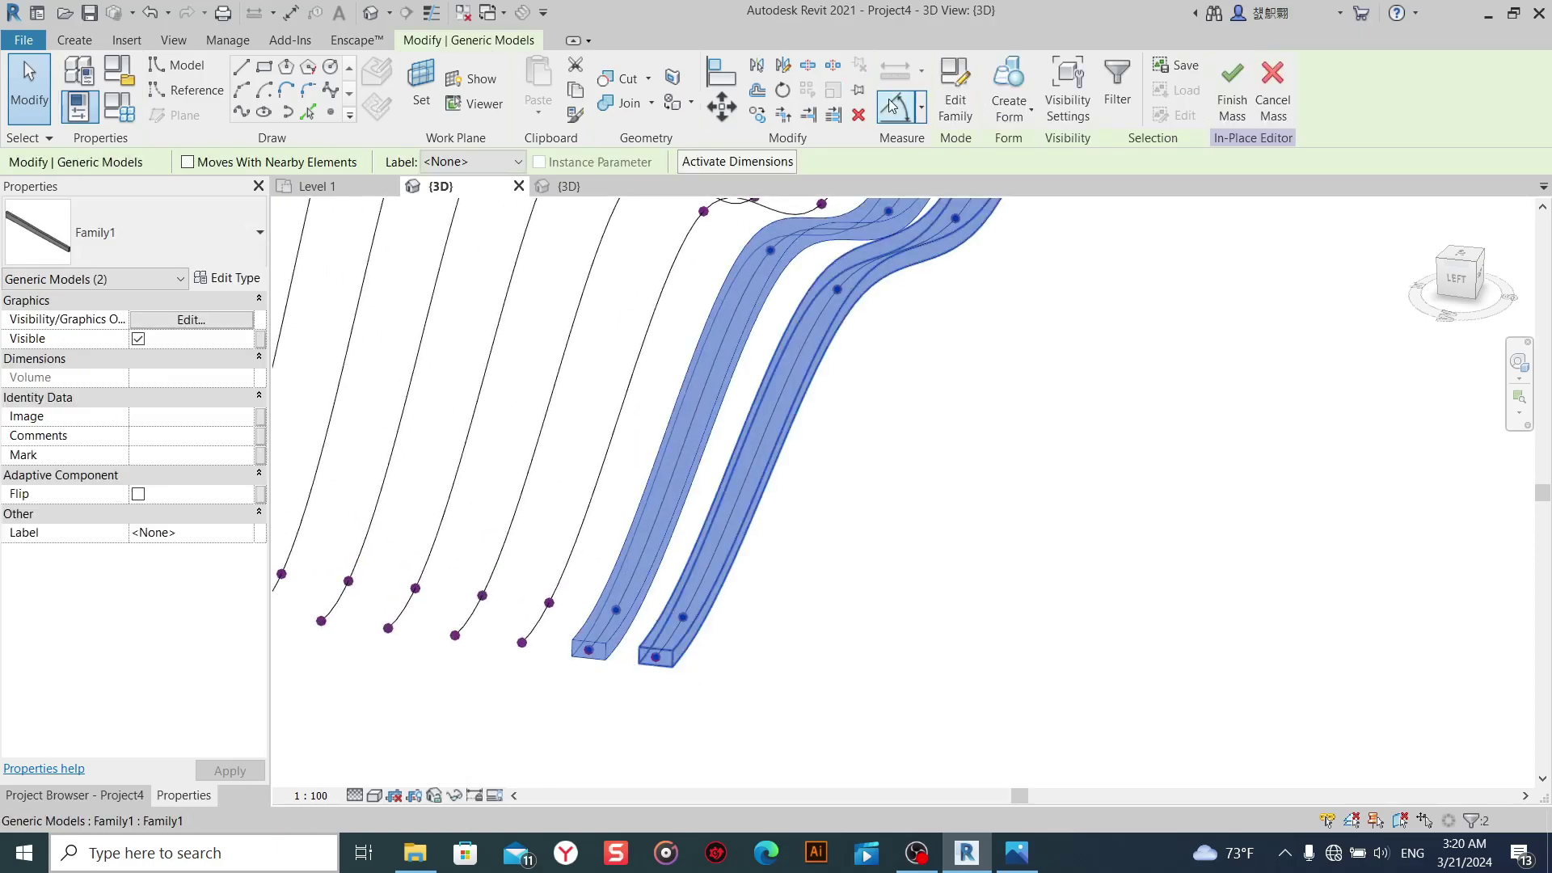
{"action": "left_click", "coordinate": [858, 114]}
{"action": "scroll", "coordinate": [838, 488], "scroll_direction": "down", "scroll_amount": 1}
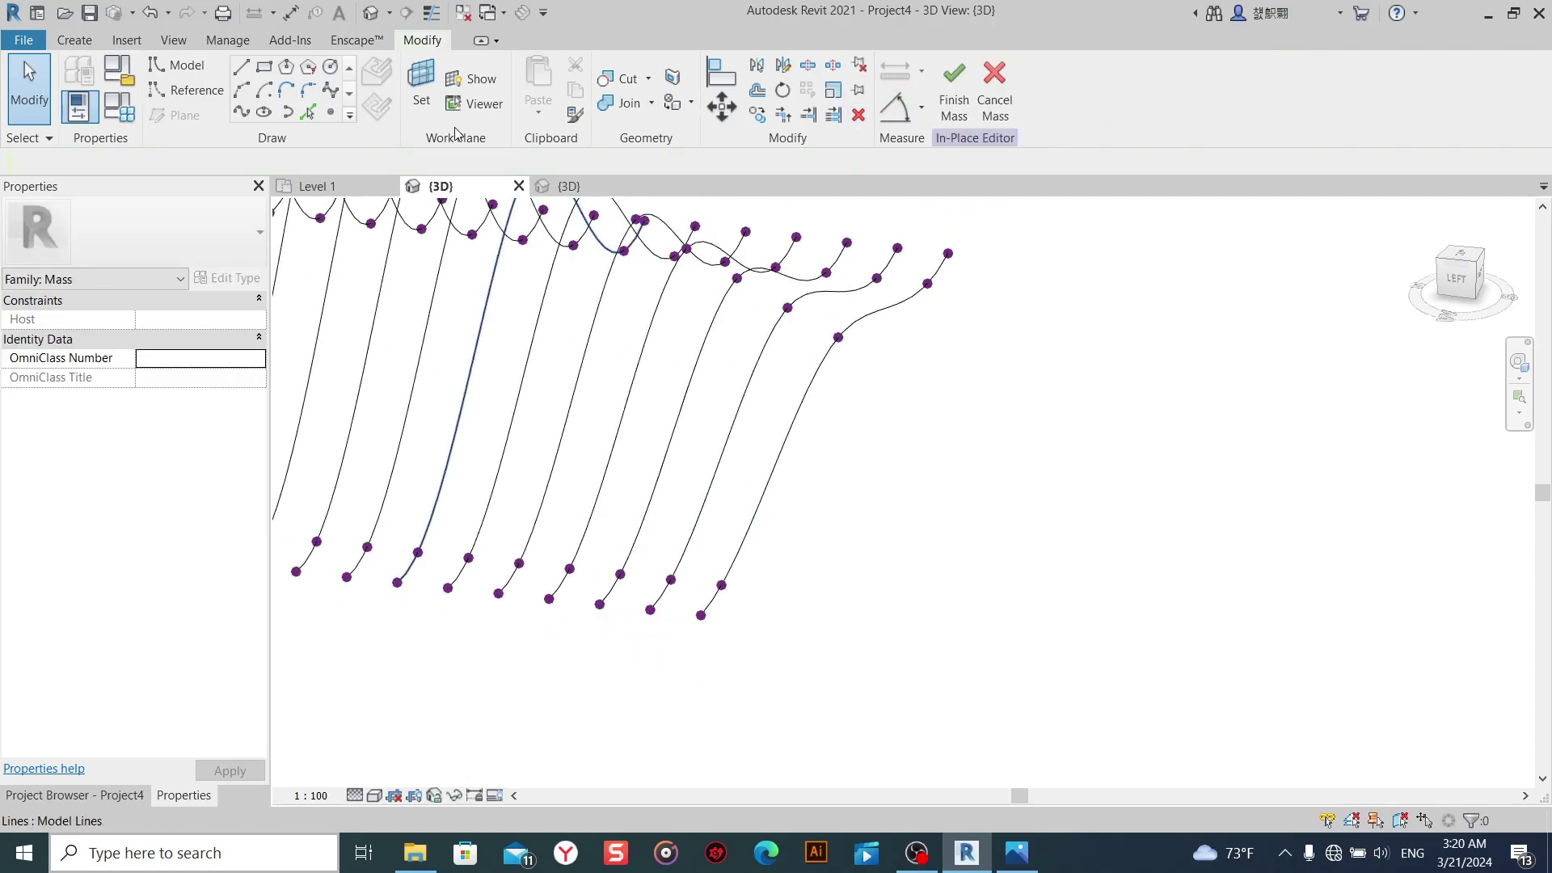
In Family1's 3D view, select the beam form and start editing its end profile.
{"action": "left_click", "coordinate": [587, 188]}
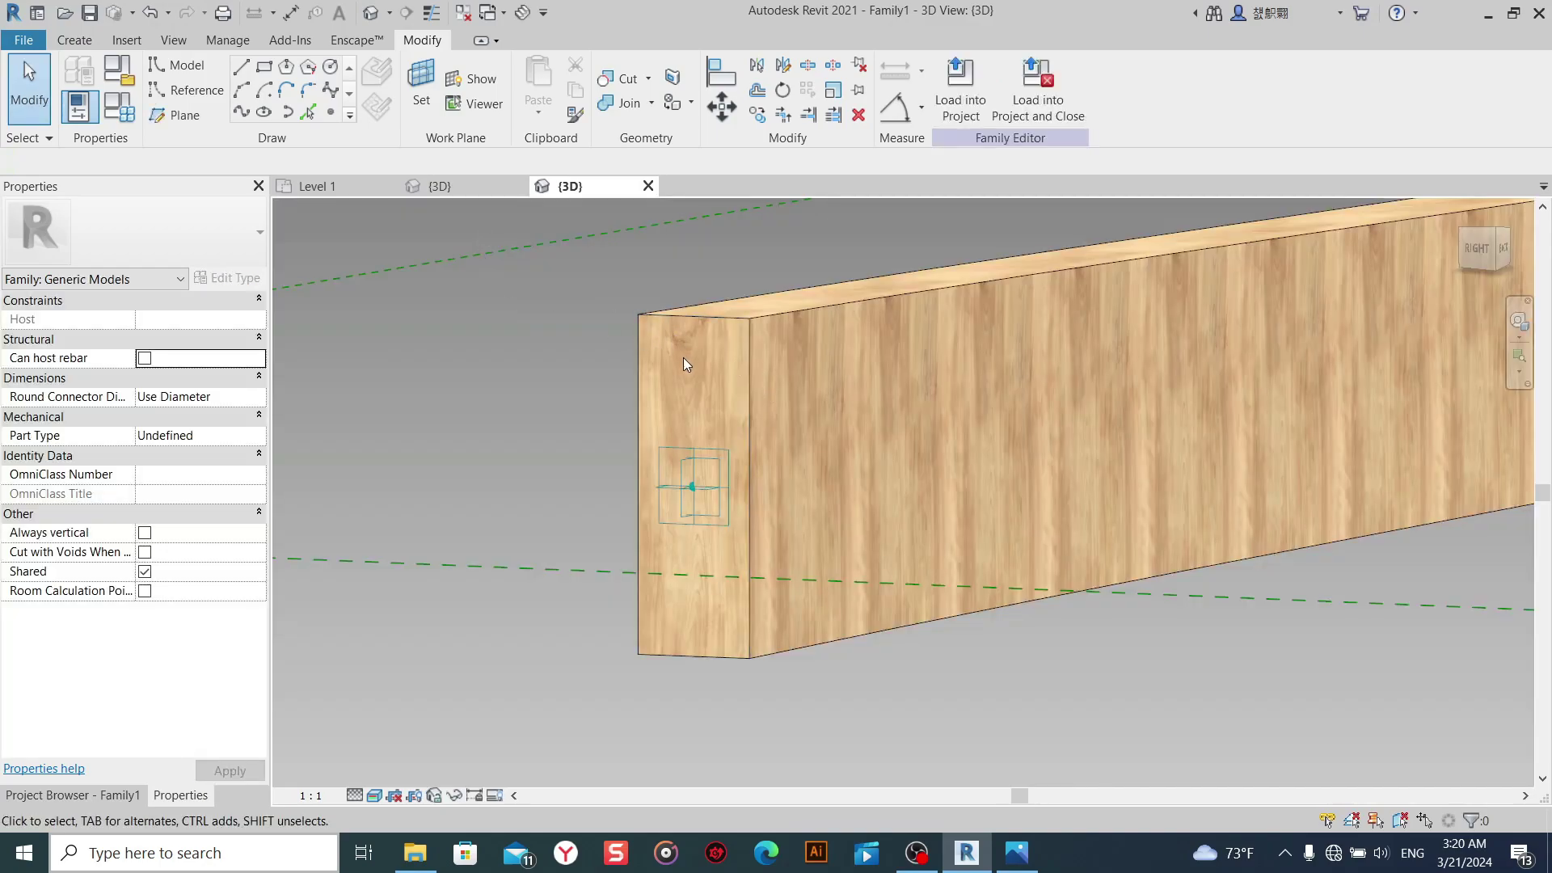
{"action": "left_click", "coordinate": [753, 371]}
{"action": "left_click", "coordinate": [953, 85]}
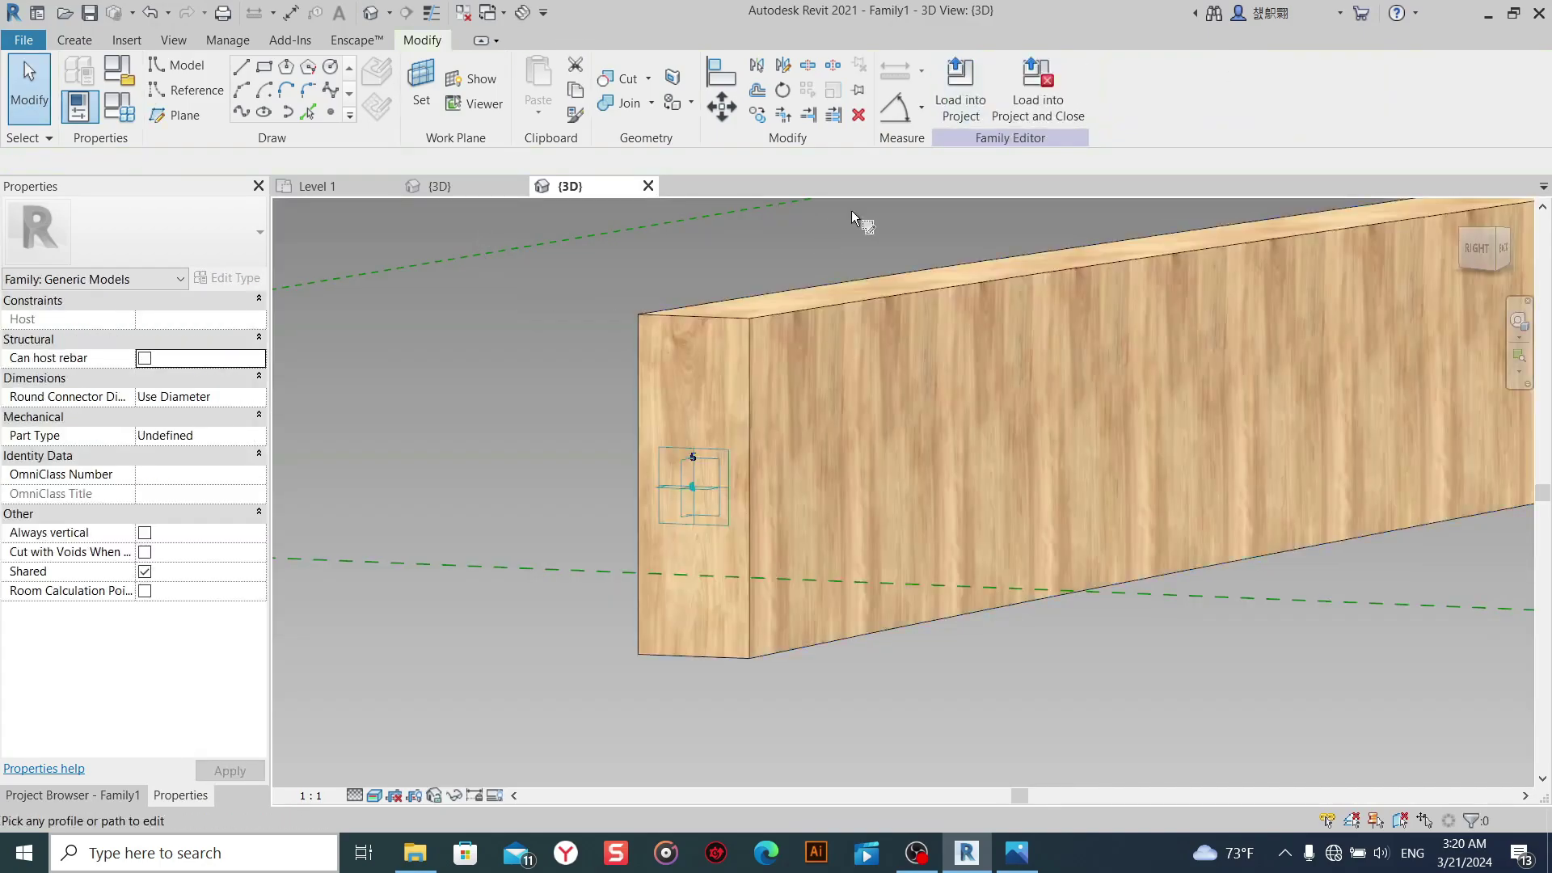
{"action": "left_click", "coordinate": [747, 389]}
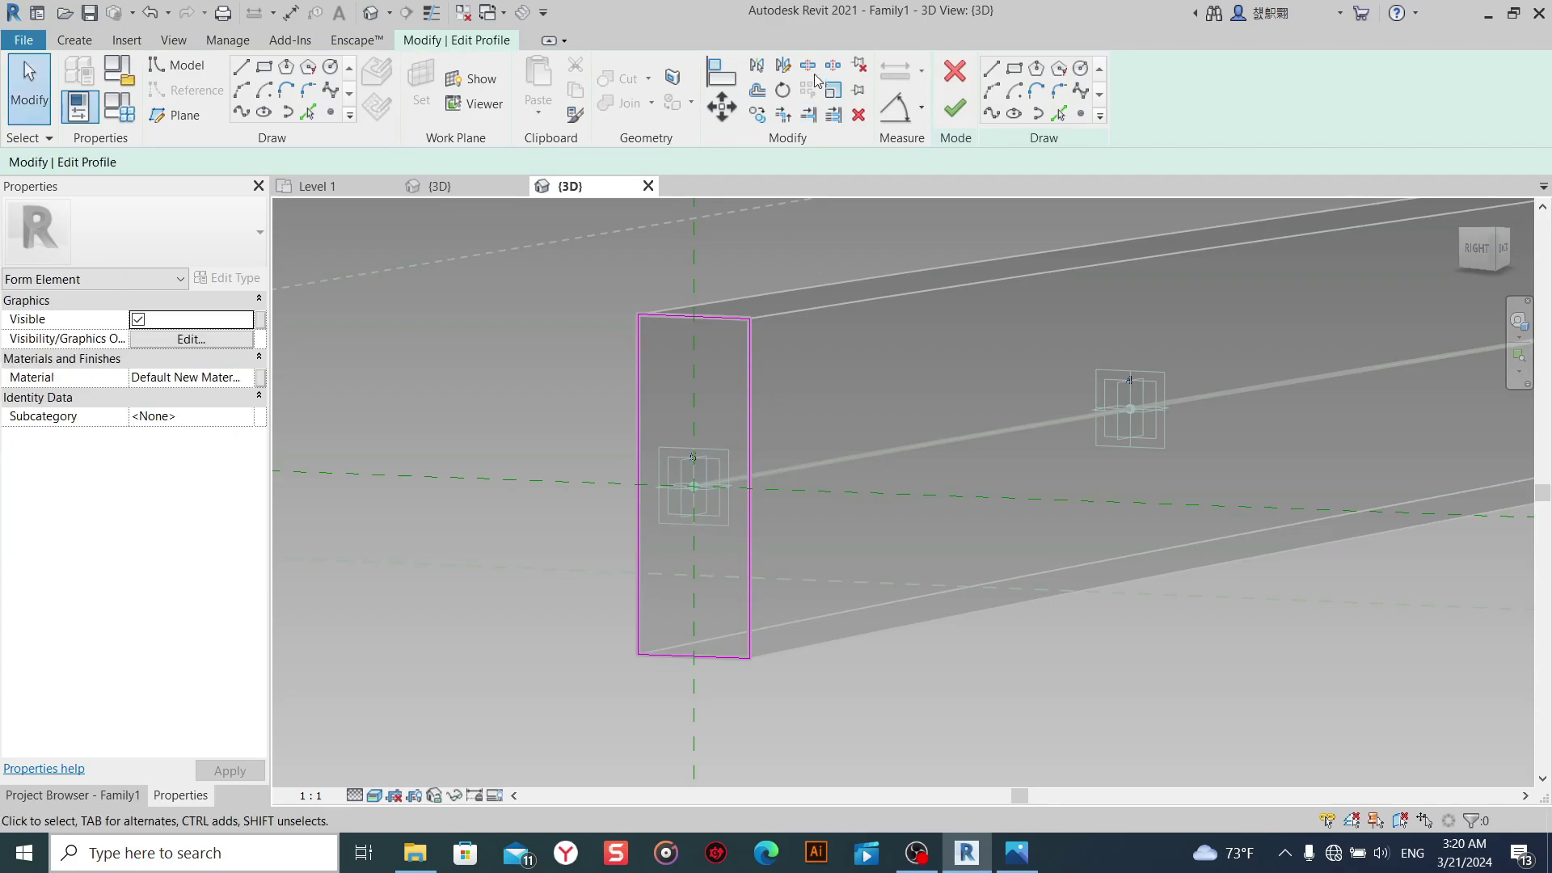
Offset the top and bottom profile lines 0.1 m outward and delete the originals.
{"action": "left_click", "coordinate": [757, 112]}
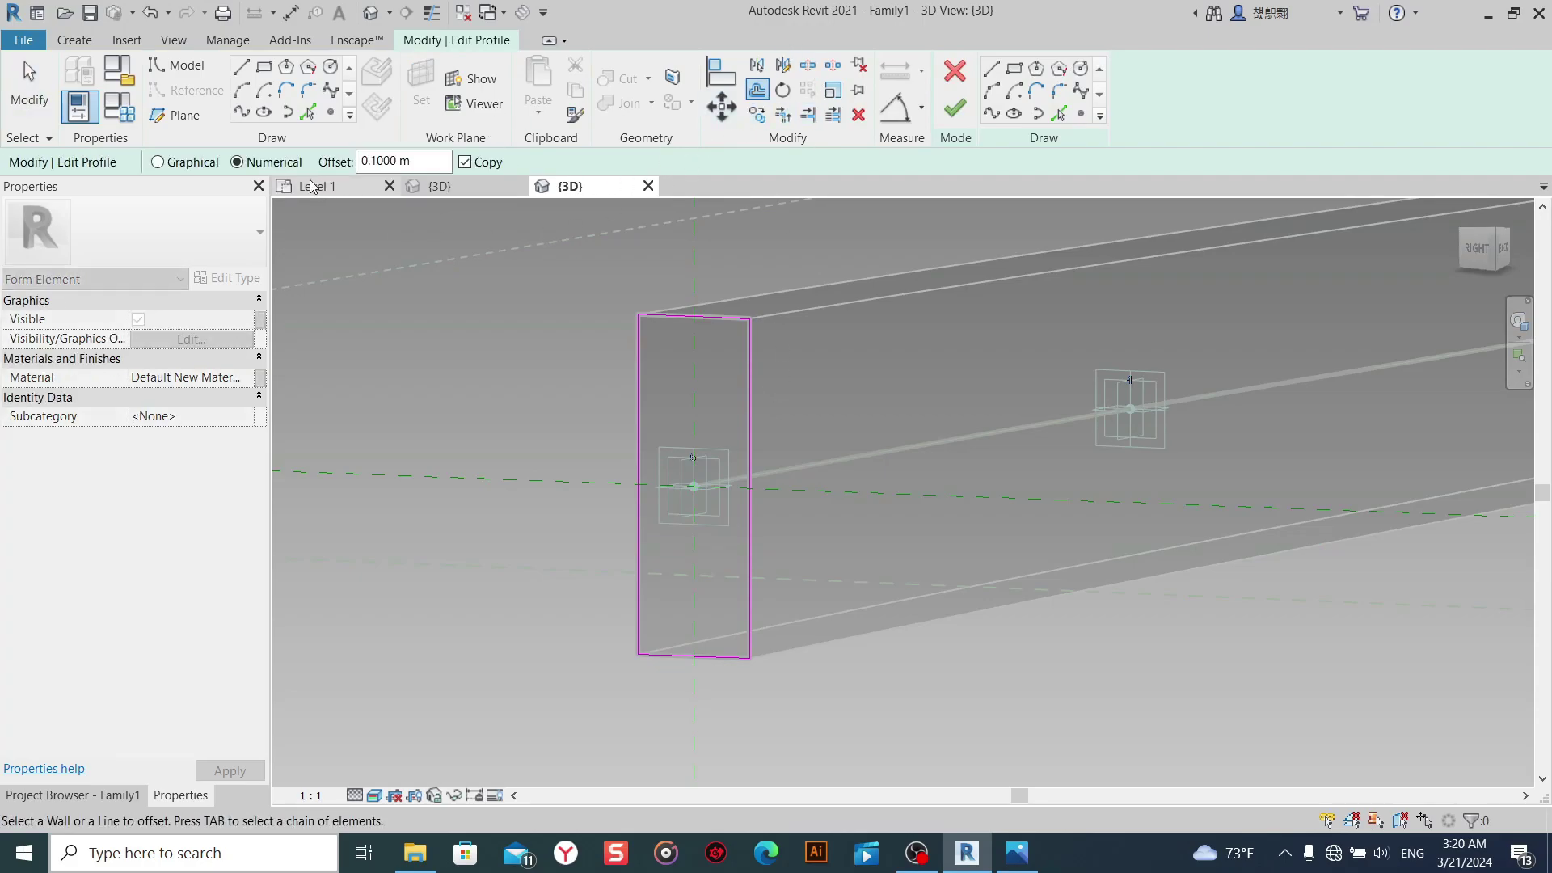
{"action": "left_click", "coordinate": [711, 319]}
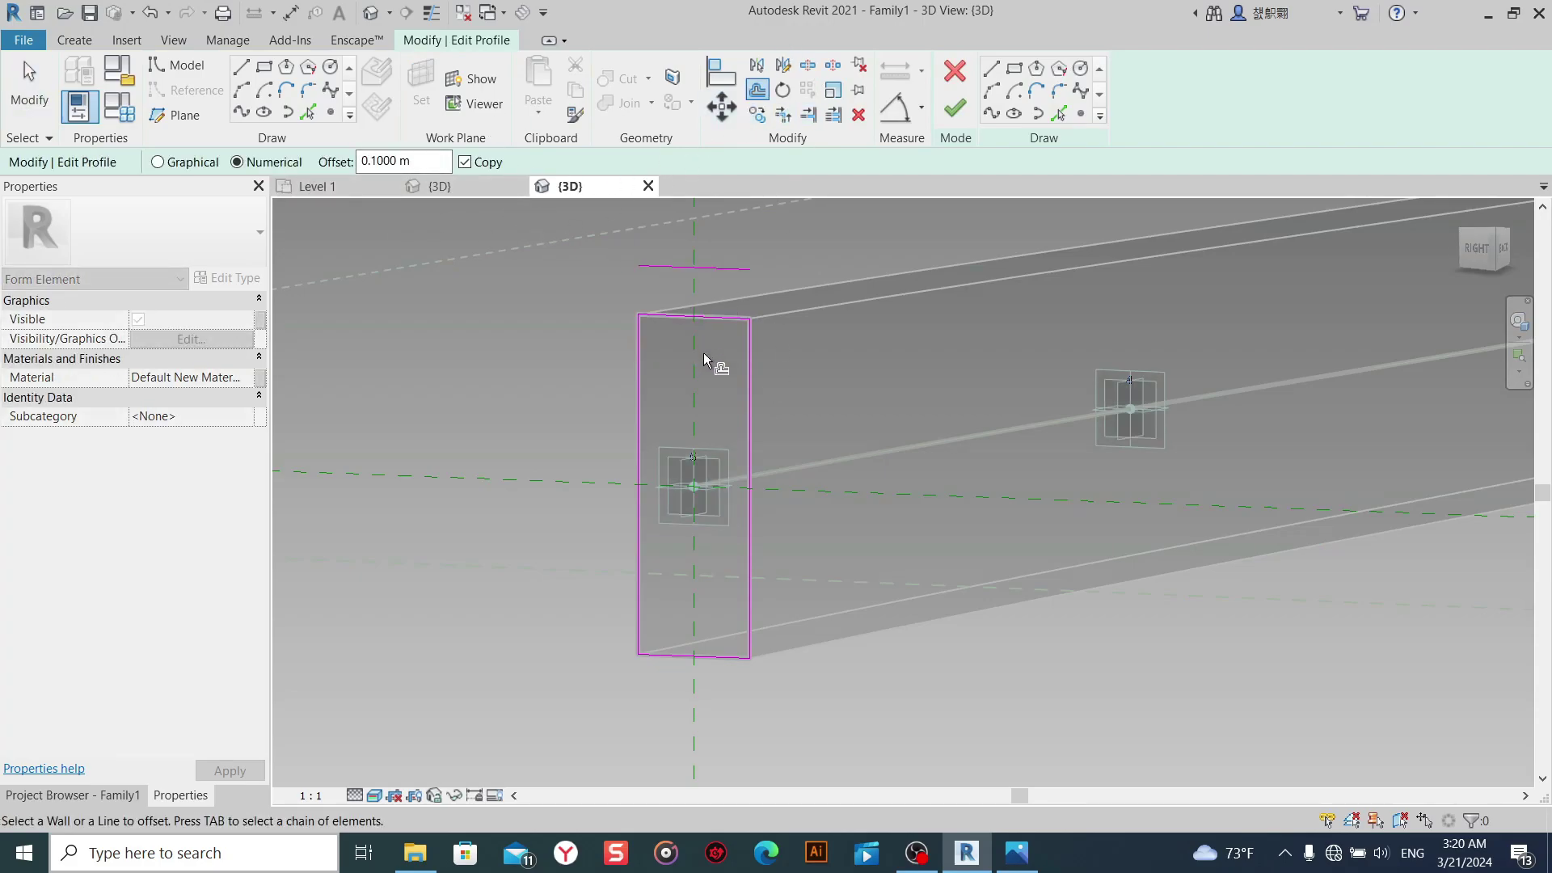
{"action": "left_click", "coordinate": [707, 658]}
{"action": "key", "text": "Escape"}
{"action": "left_click_drag", "start_coordinate": [699, 296], "coordinate": [662, 570]}
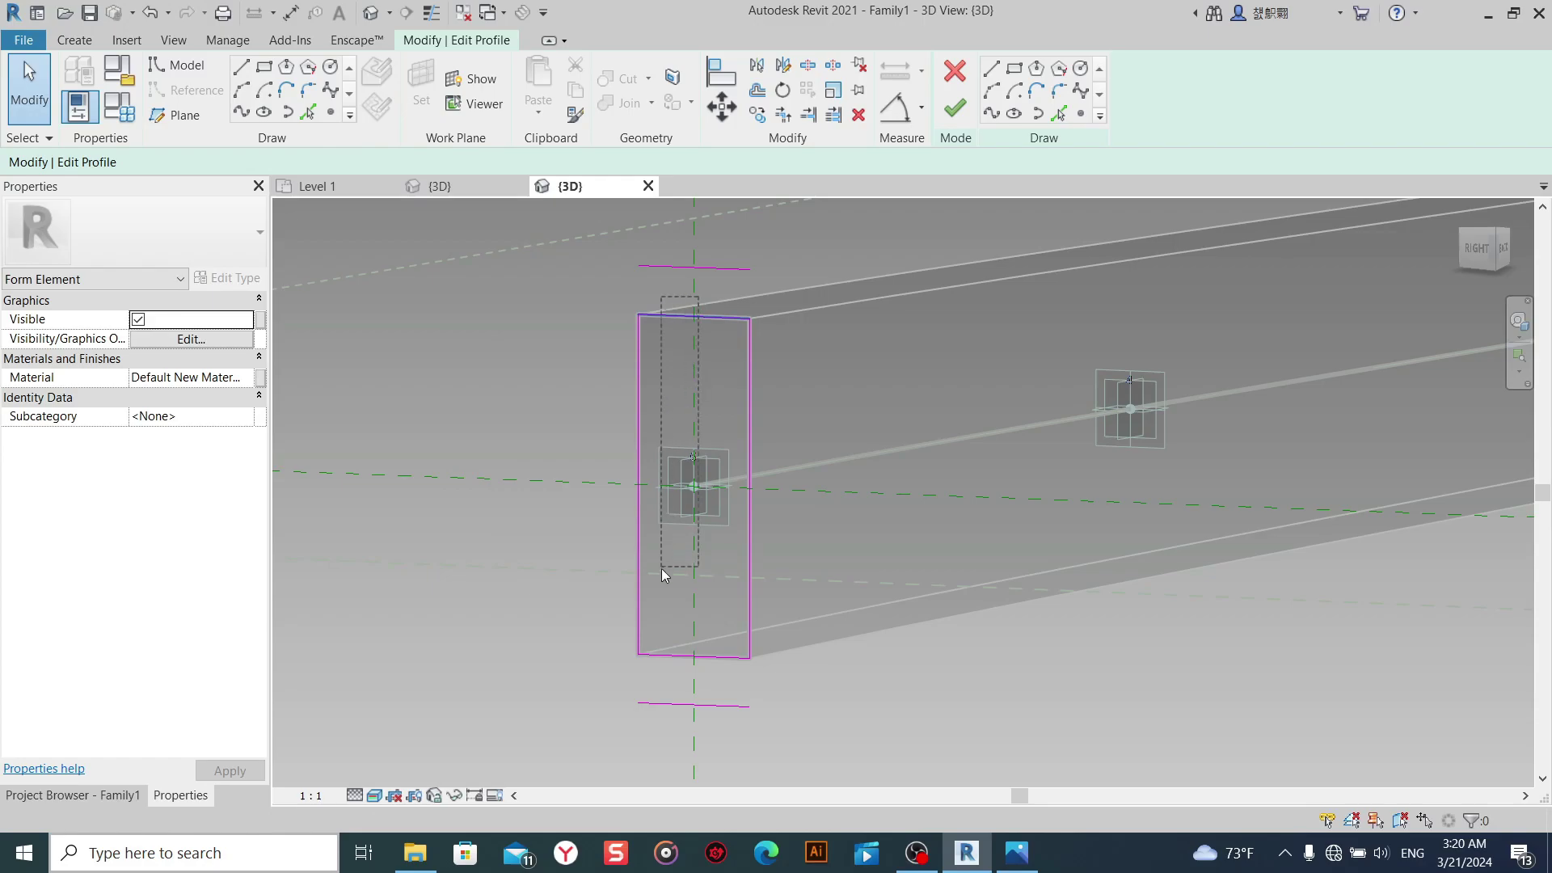
{"action": "left_click_drag", "start_coordinate": [668, 676], "coordinate": [668, 685]}
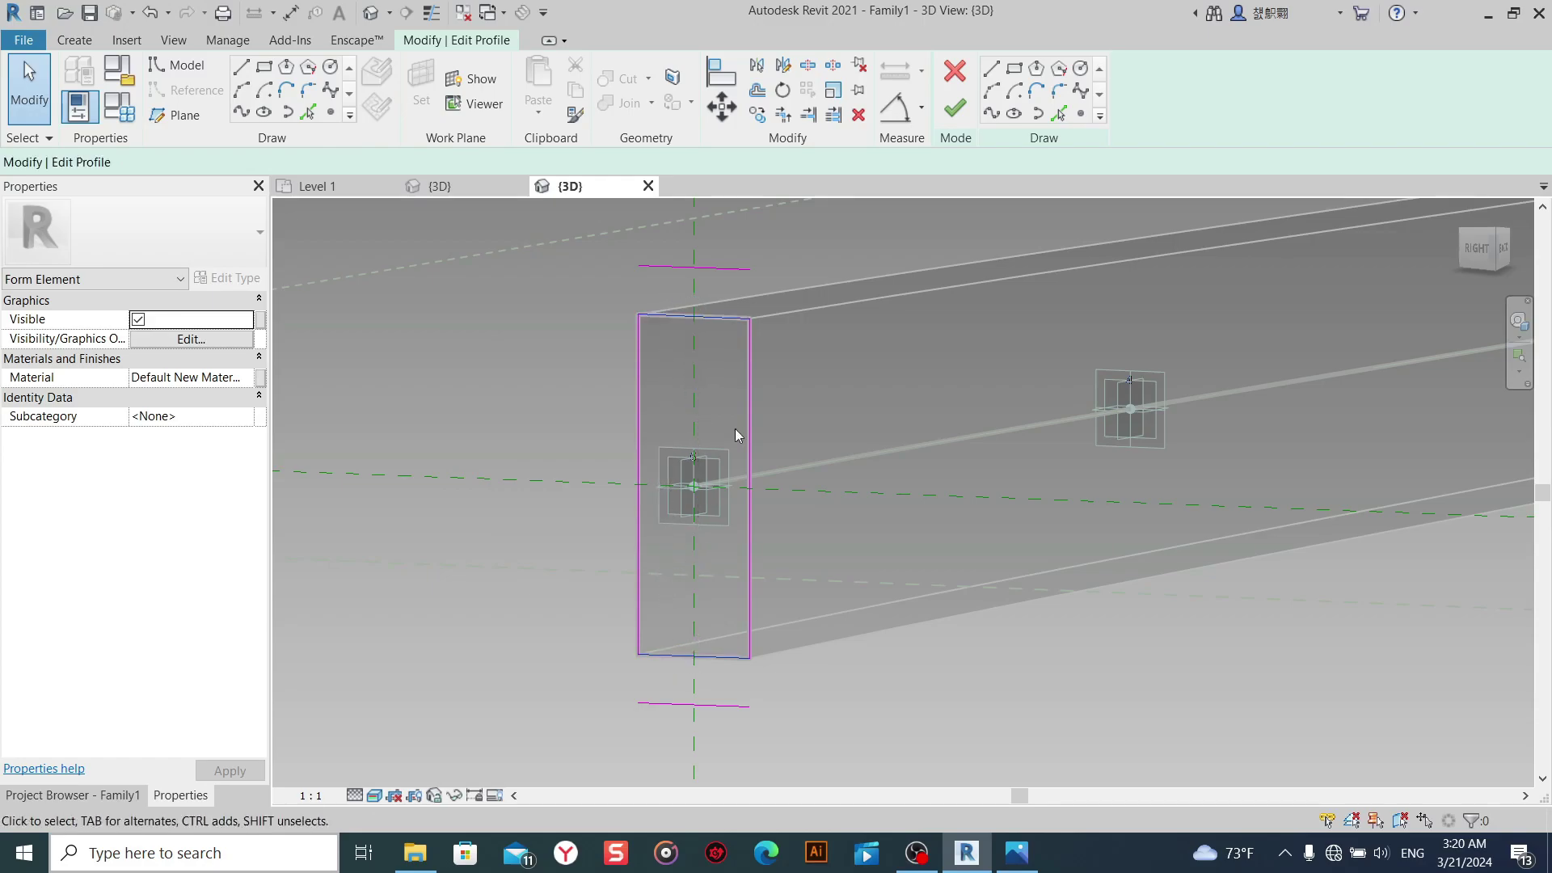
{"action": "left_click", "coordinate": [861, 117]}
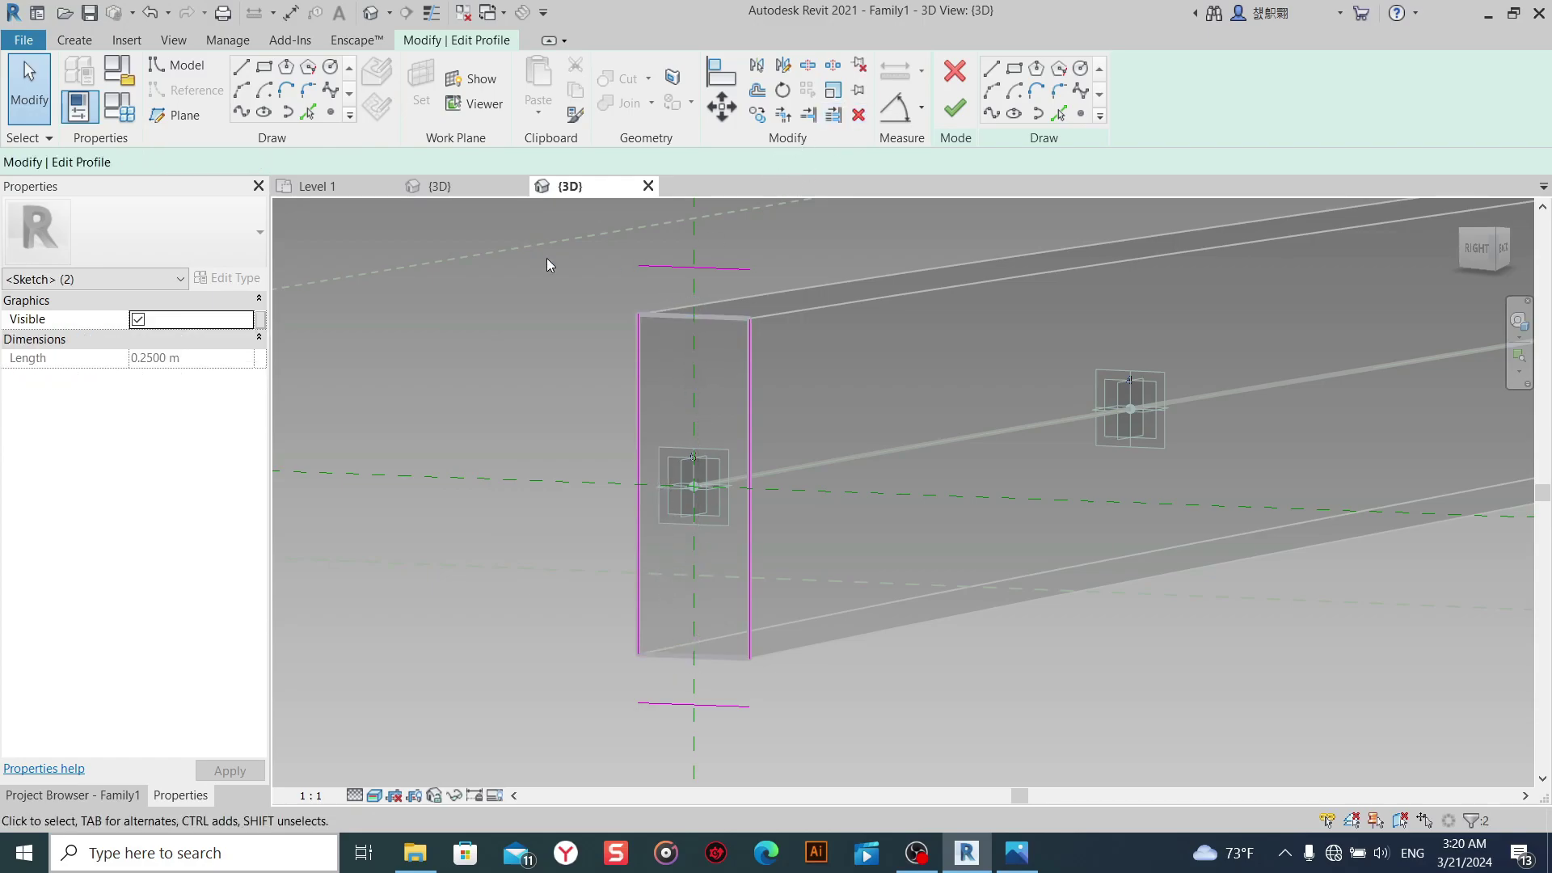
Trim/Extend the side lines to the new top and bottom lines, closing all four corners.
{"action": "left_click", "coordinate": [783, 114]}
{"action": "left_click", "coordinate": [750, 350]}
{"action": "left_click", "coordinate": [732, 269]}
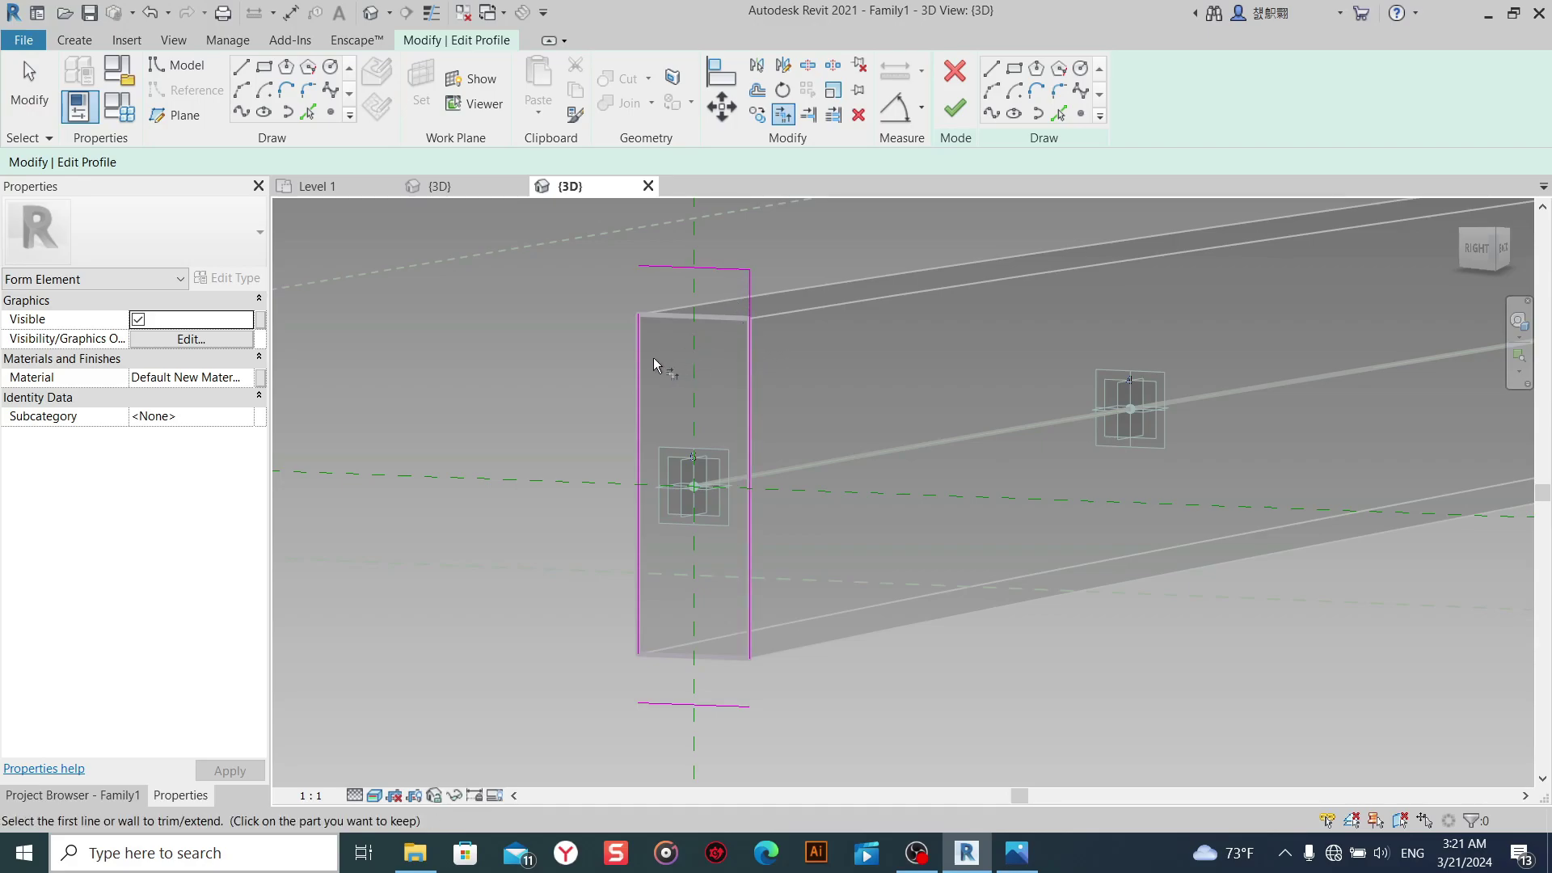
{"action": "left_click", "coordinate": [651, 364]}
{"action": "left_click", "coordinate": [682, 269]}
{"action": "left_click", "coordinate": [710, 704]}
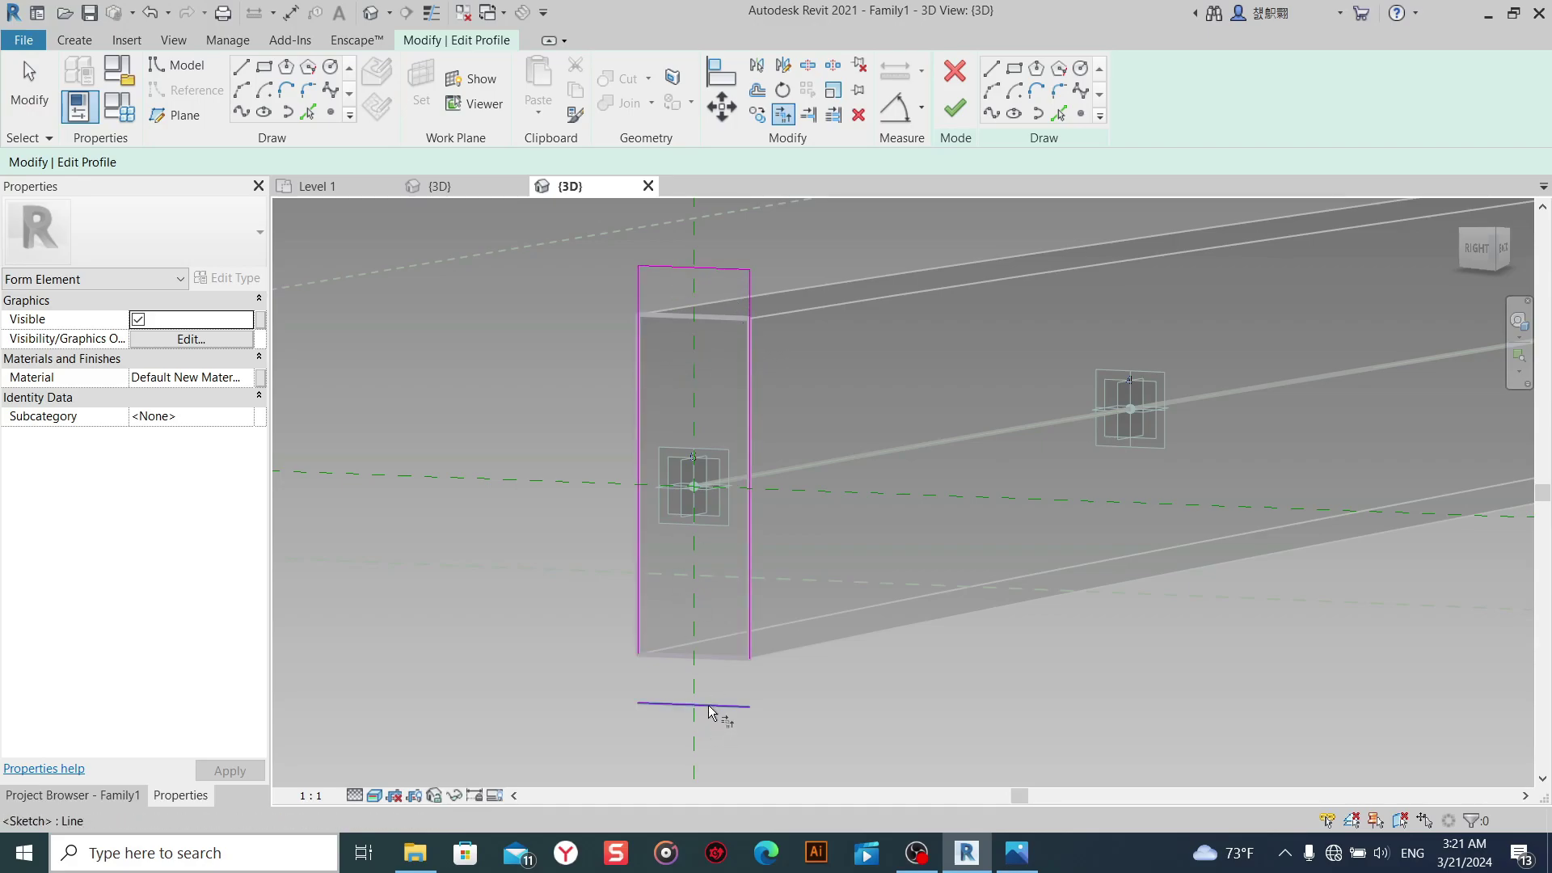
{"action": "left_click", "coordinate": [754, 634]}
{"action": "left_click", "coordinate": [640, 641]}
{"action": "left_click", "coordinate": [665, 701]}
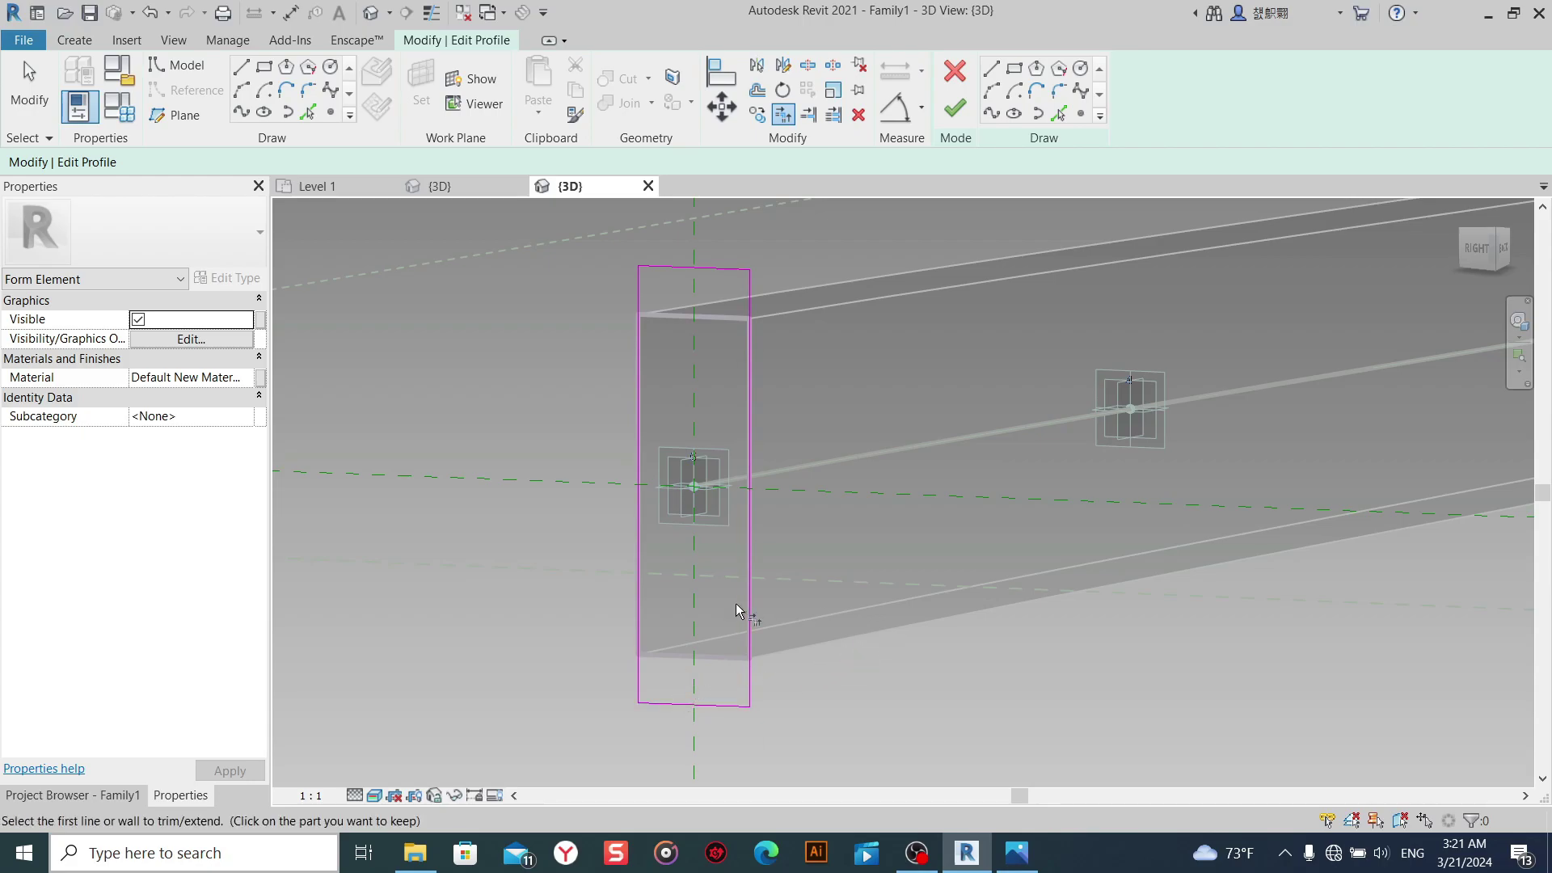
End the corner tool, frame the profile, and finish the profile edit.
{"action": "right_click", "coordinate": [865, 463]}
{"action": "left_click", "coordinate": [881, 471]}
{"action": "right_click", "coordinate": [887, 467]}
{"action": "left_click", "coordinate": [904, 472]}
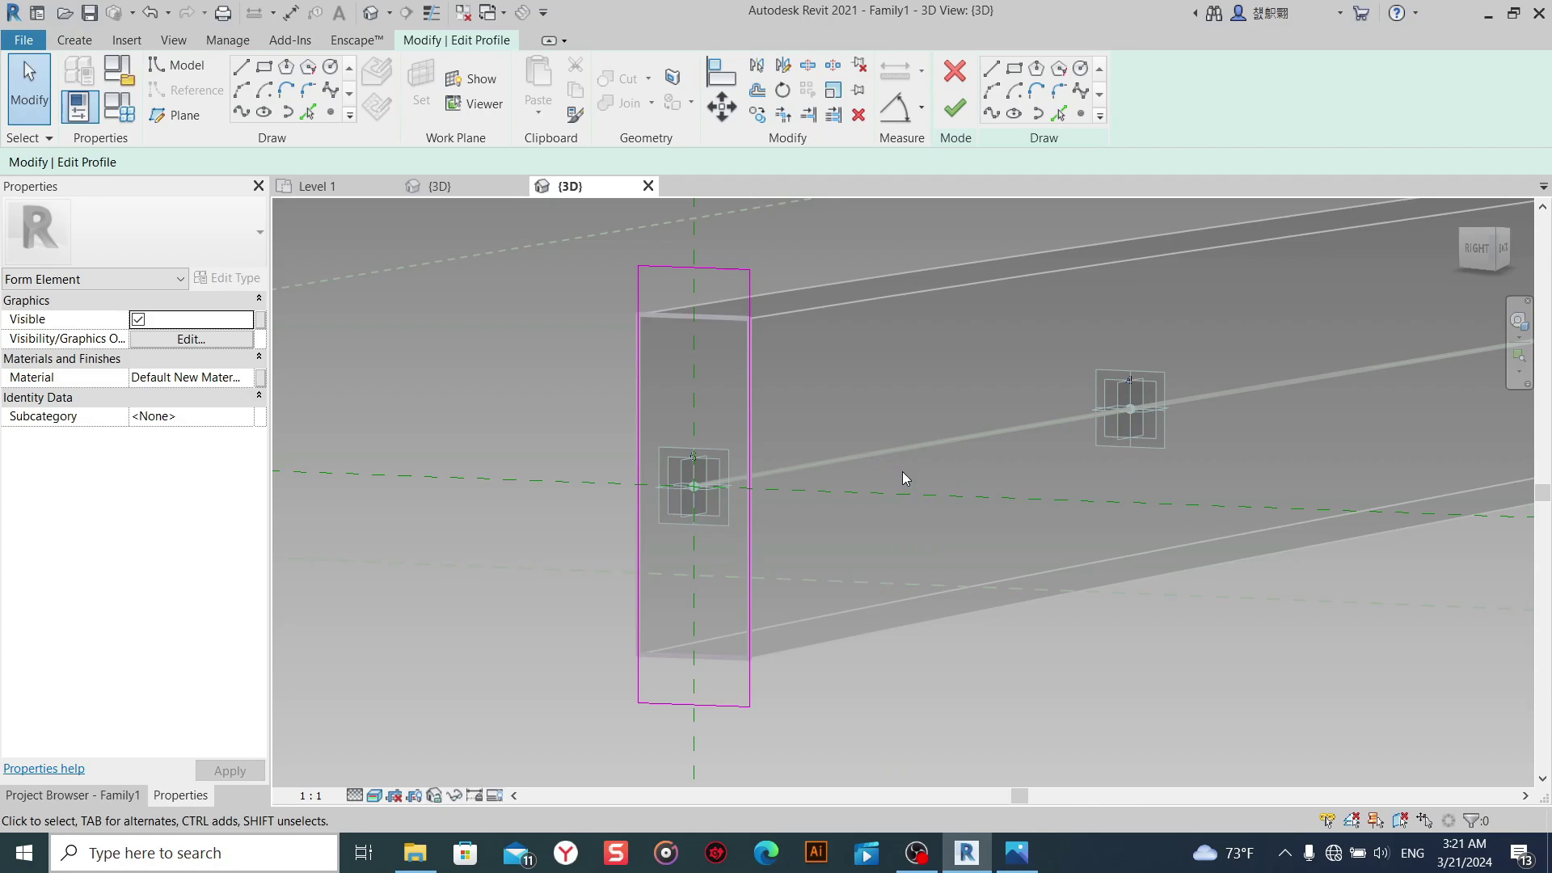
{"action": "scroll", "coordinate": [902, 472], "scroll_direction": "down", "scroll_amount": 3}
{"action": "middle_click_drag", "start_coordinate": [904, 471], "coordinate": [807, 481]}
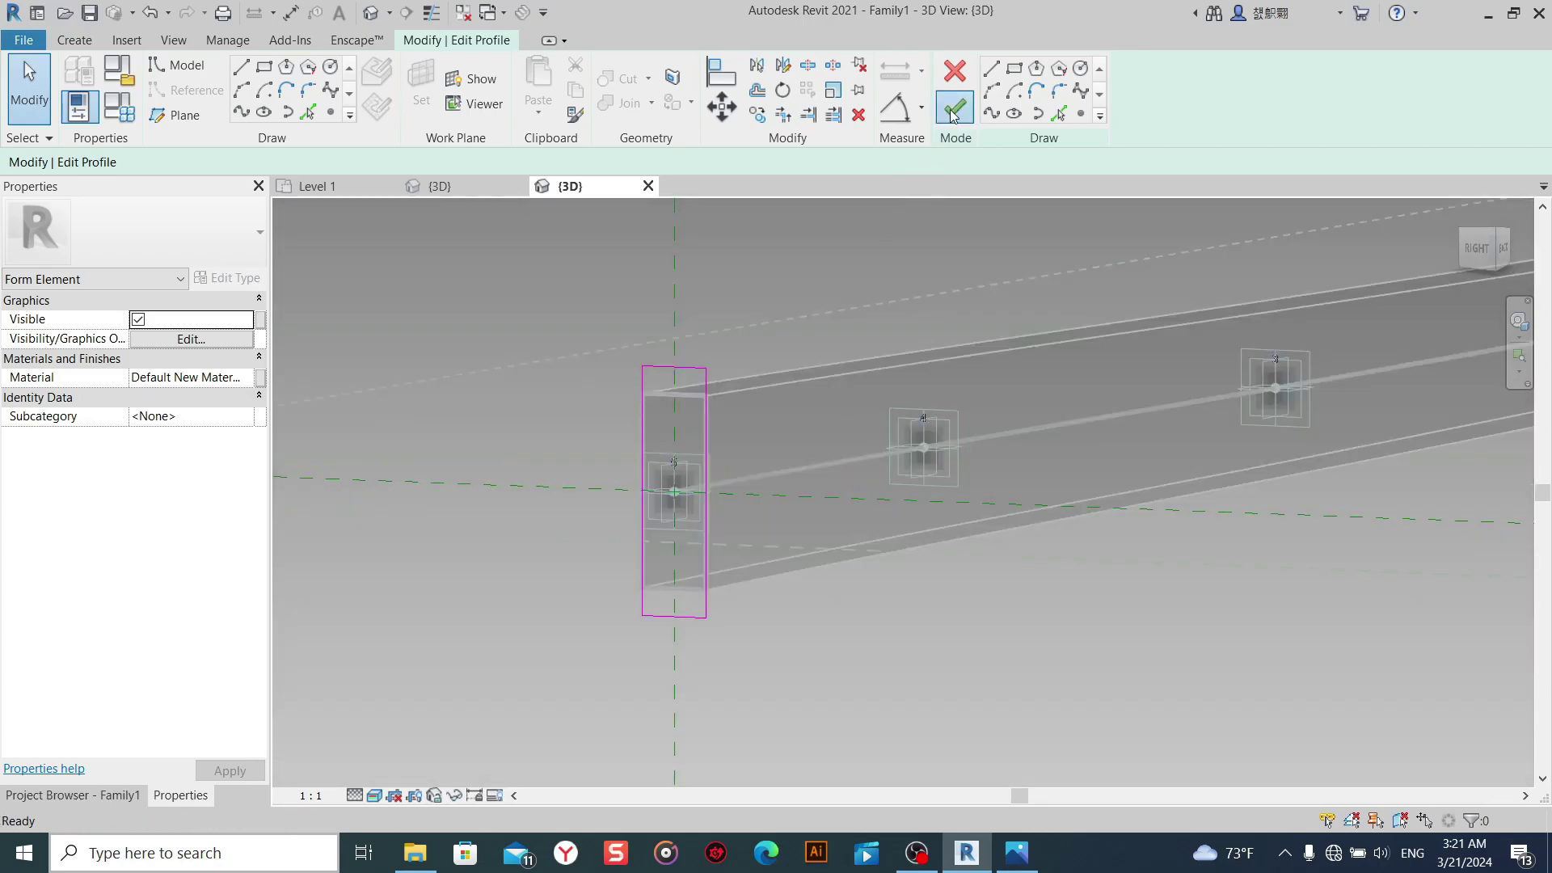
{"action": "left_click", "coordinate": [953, 116]}
Switch to the ViewCube LEFT view and zoom and pan to frame the beam end-on.
{"action": "scroll", "coordinate": [917, 391], "scroll_direction": "down", "scroll_amount": 2}
{"action": "scroll", "coordinate": [792, 426], "scroll_direction": "down", "scroll_amount": 2}
{"action": "scroll", "coordinate": [942, 462], "scroll_direction": "down", "scroll_amount": 2}
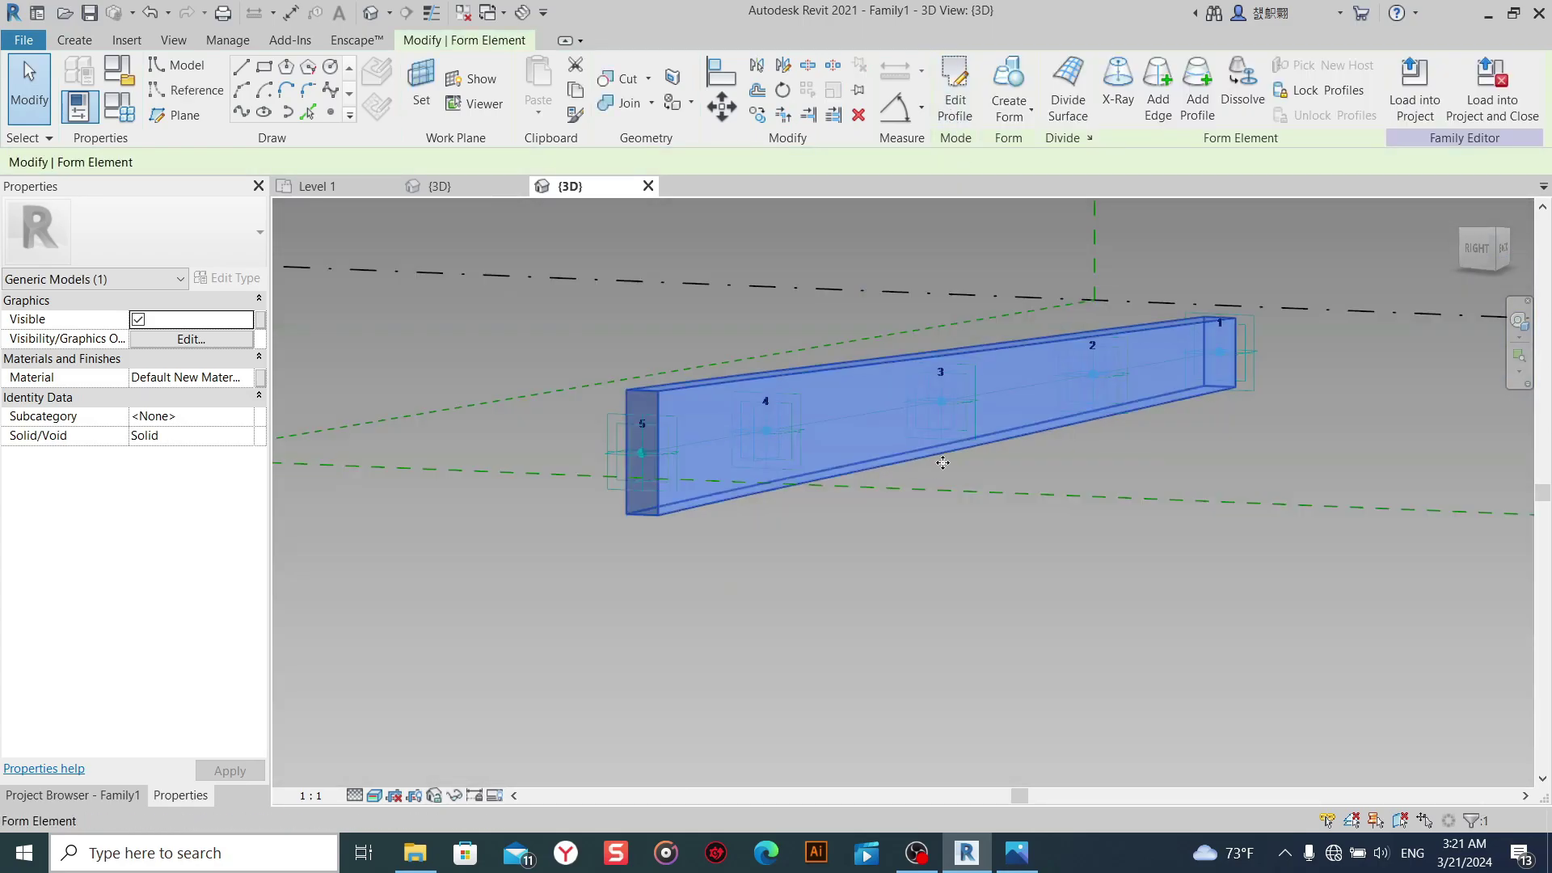
{"action": "scroll", "coordinate": [637, 438], "scroll_direction": "up", "scroll_amount": 1}
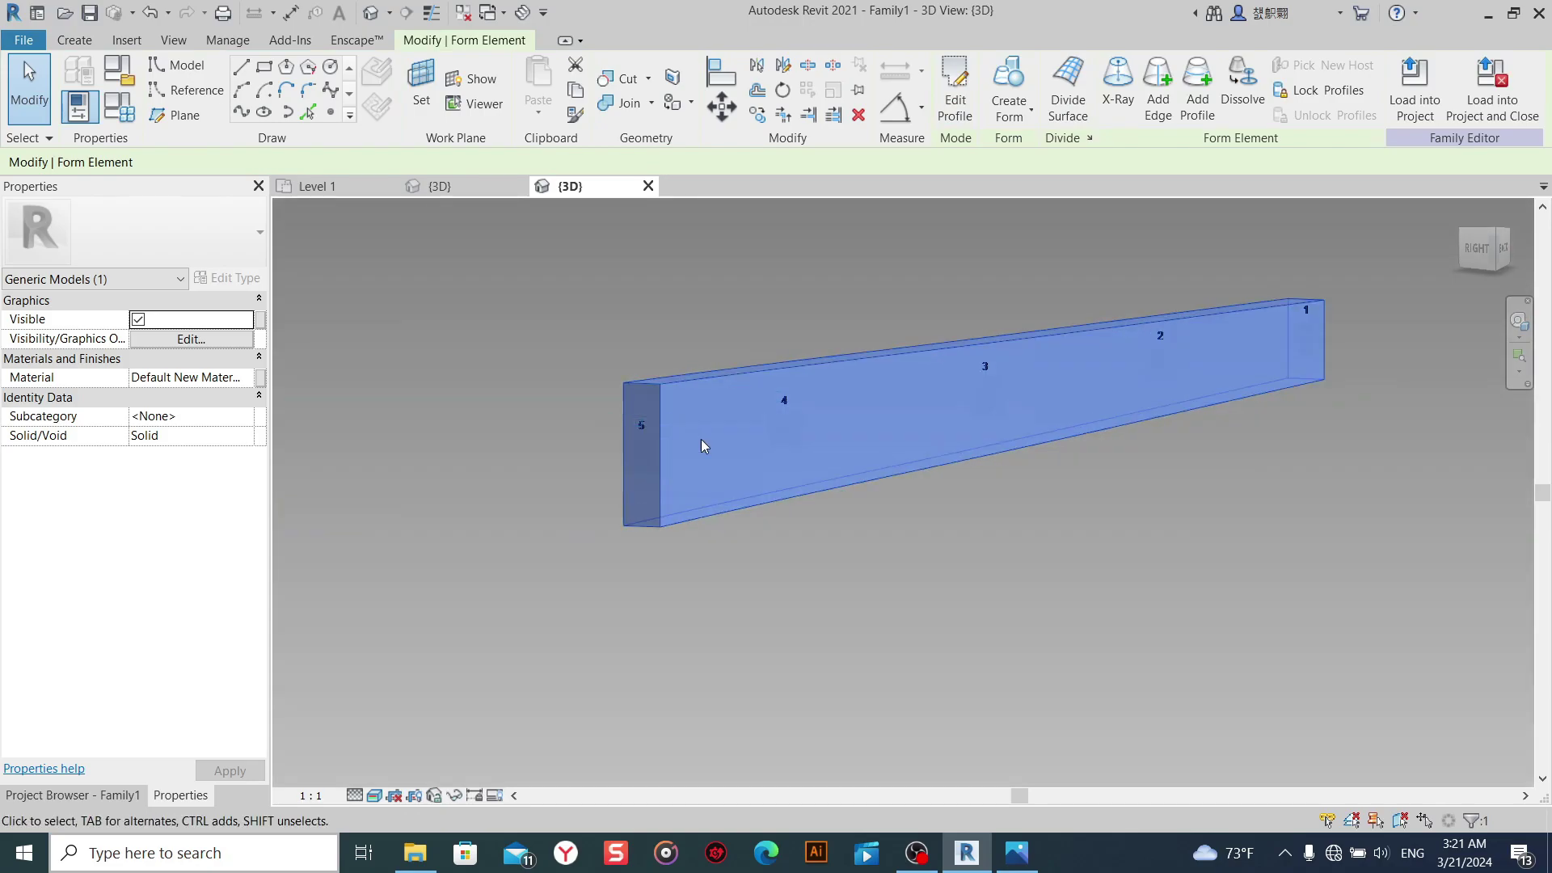
{"action": "mouse_move", "coordinate": [965, 453]}
{"action": "middle_mouse_down", "text": "shift"}
{"action": "mouse_move", "coordinate": [773, 464]}
{"action": "mouse_move", "coordinate": [679, 450]}
{"action": "middle_mouse_up", "text": "shift"}
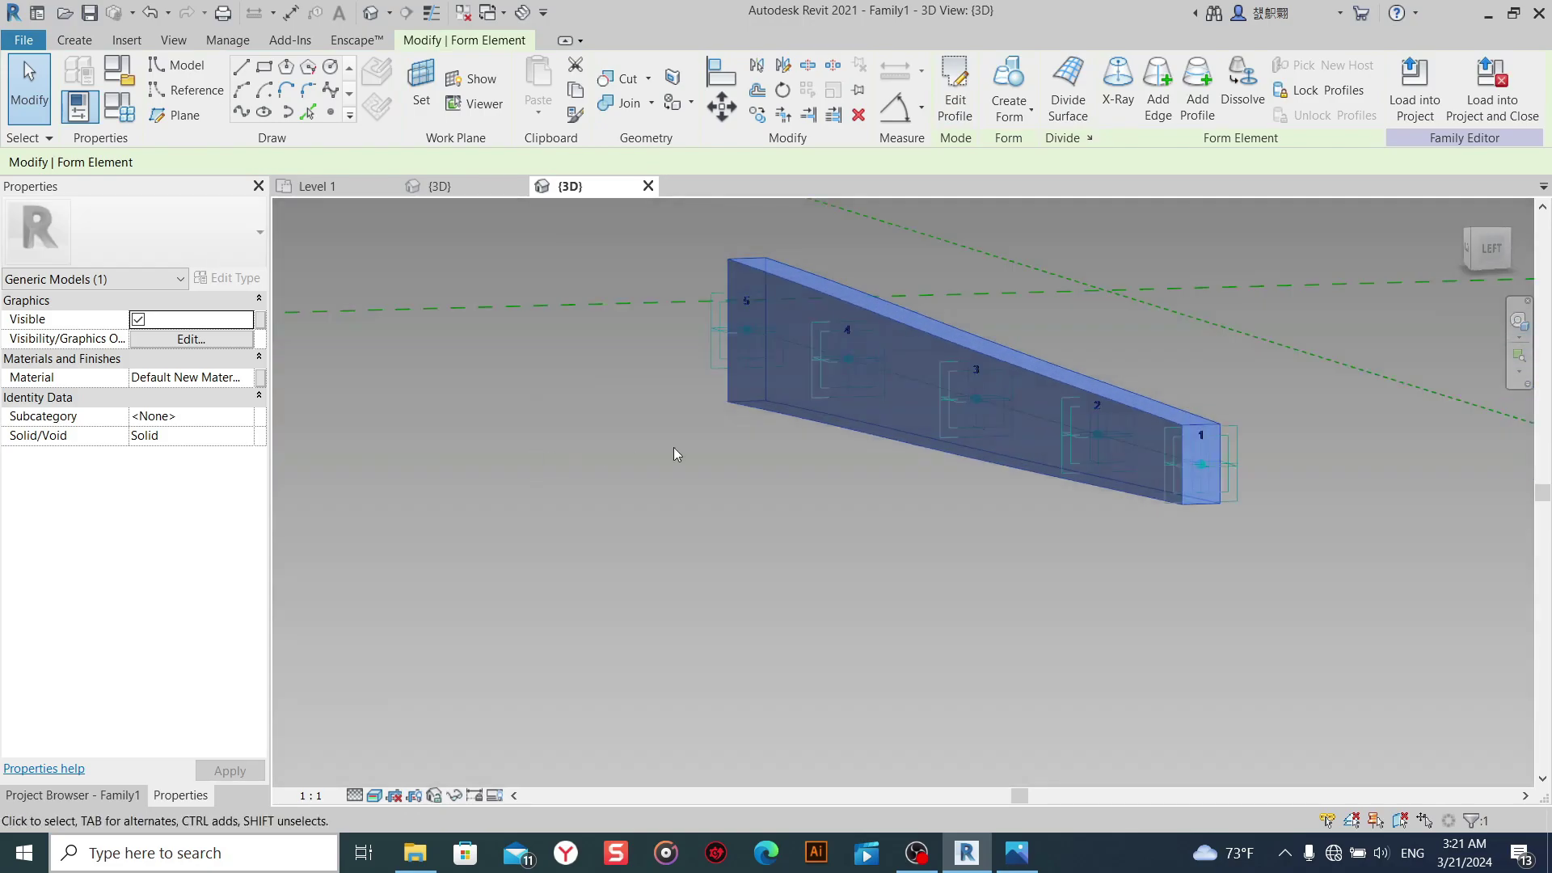
{"action": "left_click", "coordinate": [1485, 254]}
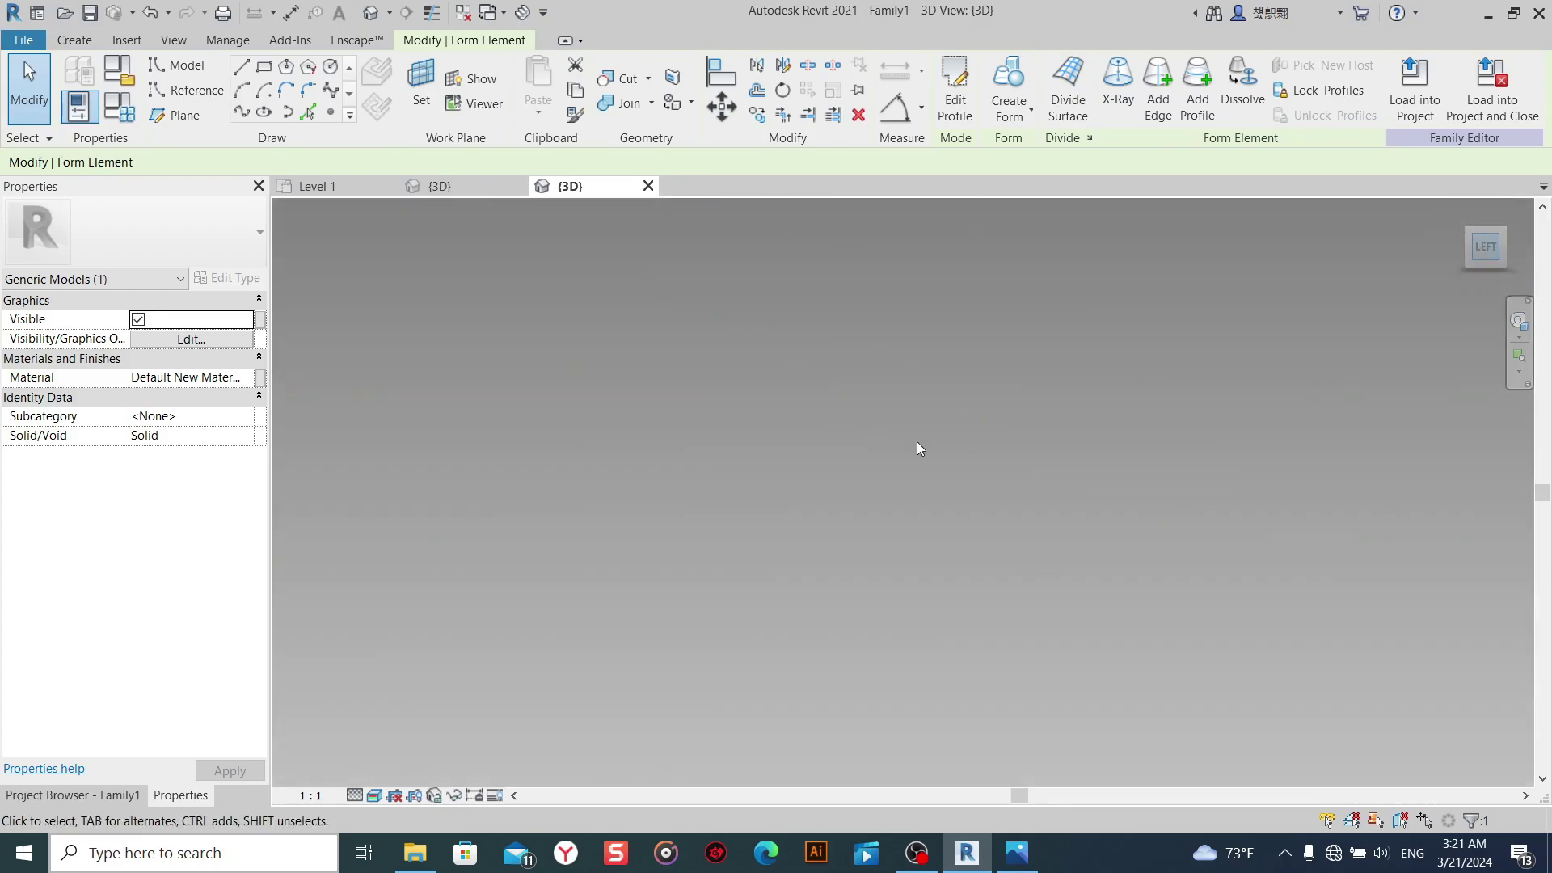
{"action": "scroll", "coordinate": [893, 526], "scroll_direction": "up", "scroll_amount": 2}
{"action": "scroll", "coordinate": [900, 447], "scroll_direction": "up", "scroll_amount": 4}
{"action": "middle_click_drag", "start_coordinate": [899, 447], "coordinate": [772, 554]}
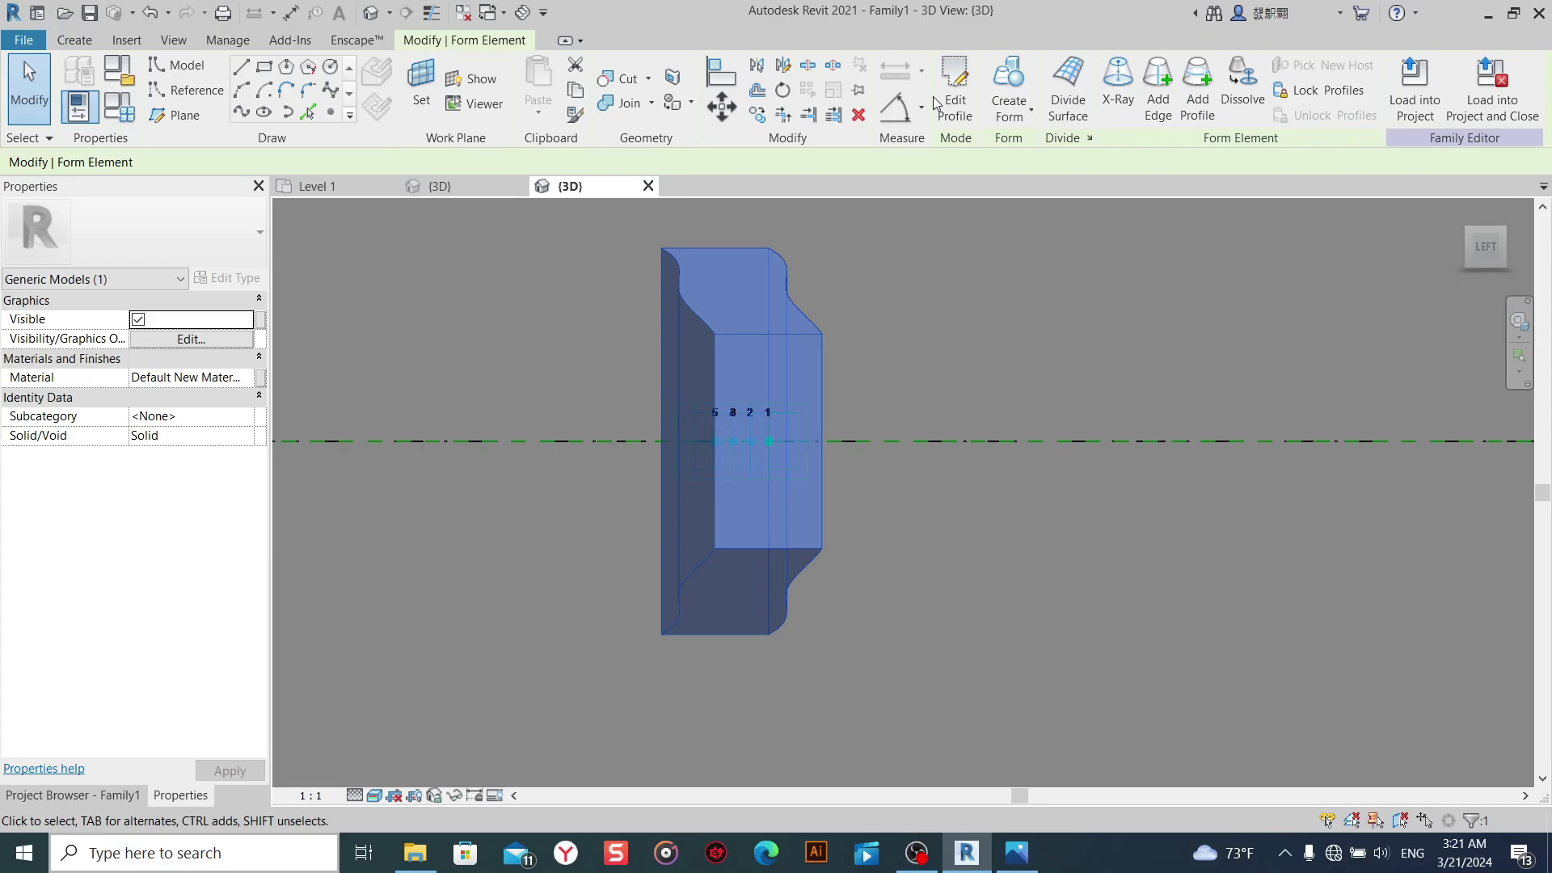
{"action": "left_click", "coordinate": [1011, 80]}
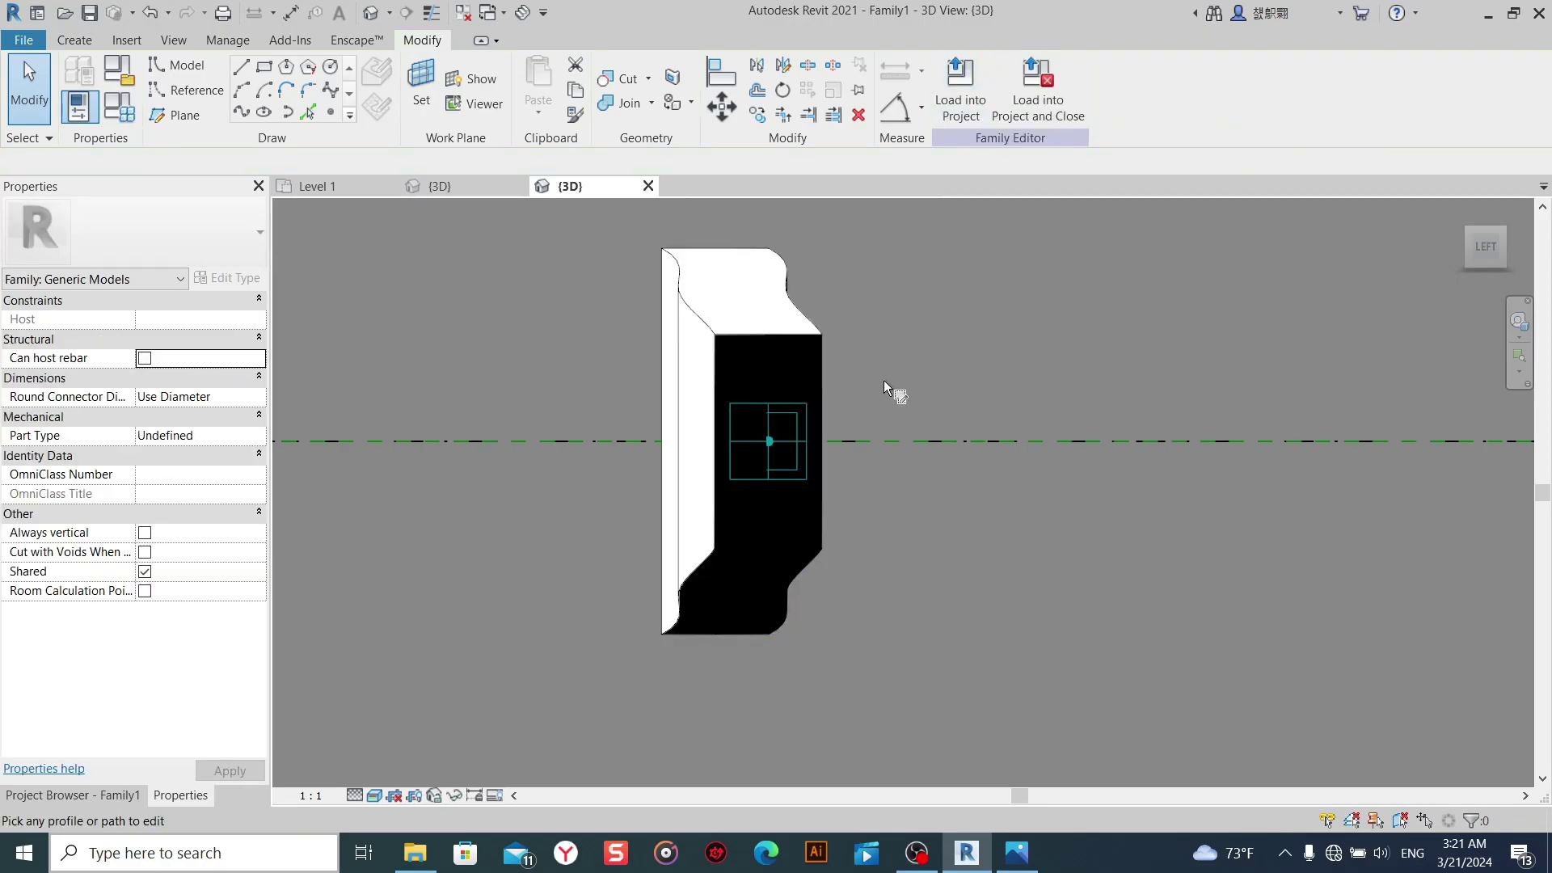
Reopen the beam's profile sketch for editing and center it in the view.
{"action": "double_click", "coordinate": [782, 337]}
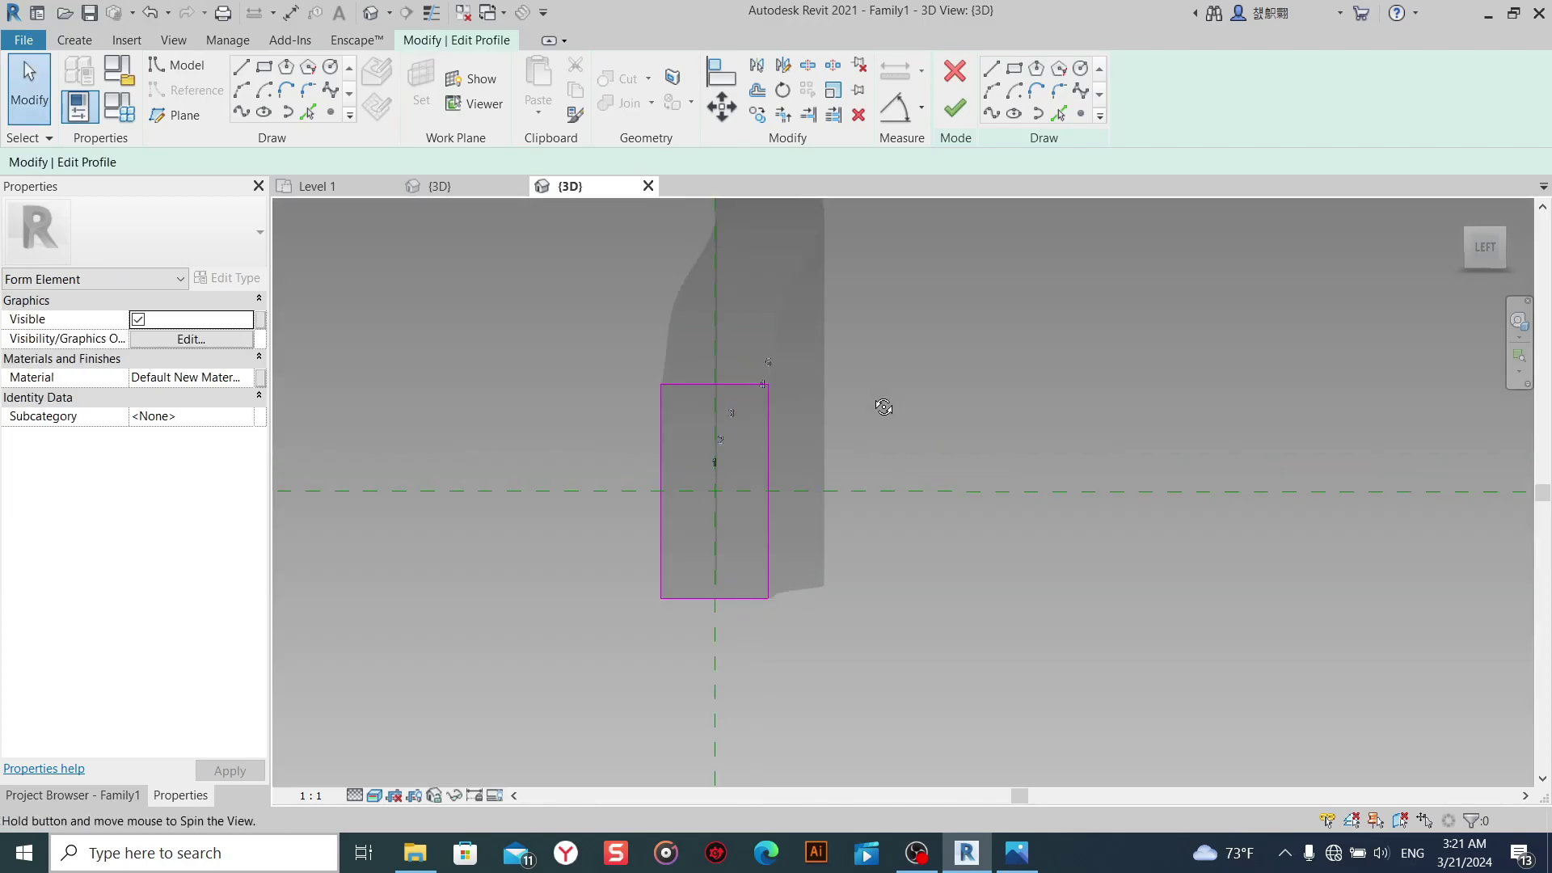
{"action": "scroll", "coordinate": [706, 507], "scroll_direction": "down", "scroll_amount": 10}
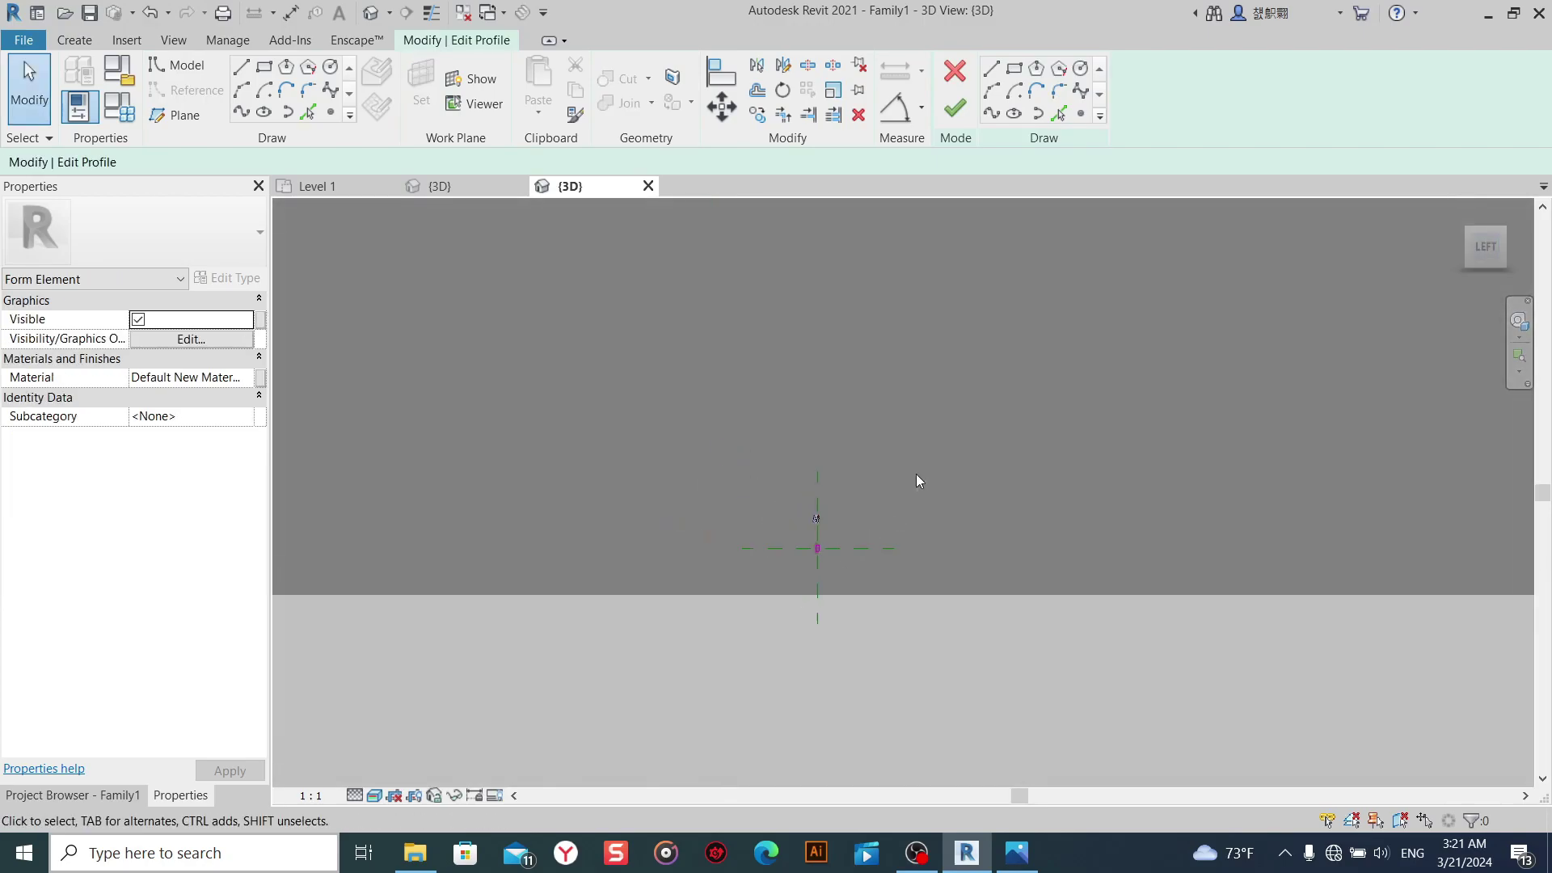
{"action": "scroll", "coordinate": [841, 658], "scroll_direction": "up", "scroll_amount": 5}
{"action": "scroll", "coordinate": [1025, 676], "scroll_direction": "up", "scroll_amount": 3}
{"action": "middle_click_drag", "start_coordinate": [1025, 676], "coordinate": [812, 495]}
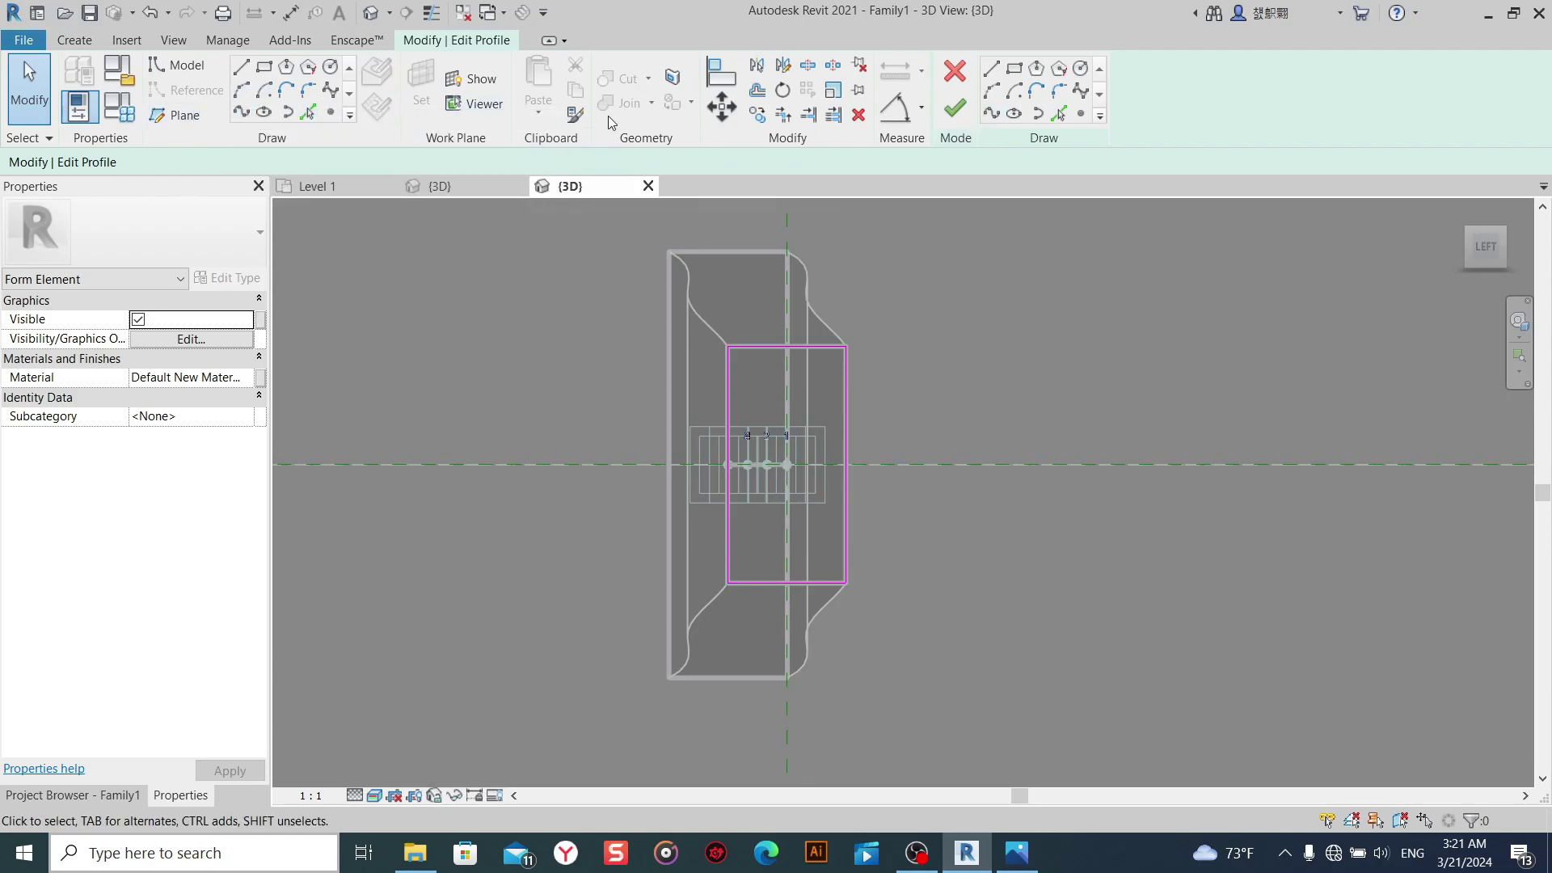
Offset the top and bottom profile lines another 0.1 m outward.
{"action": "left_click", "coordinate": [756, 91]}
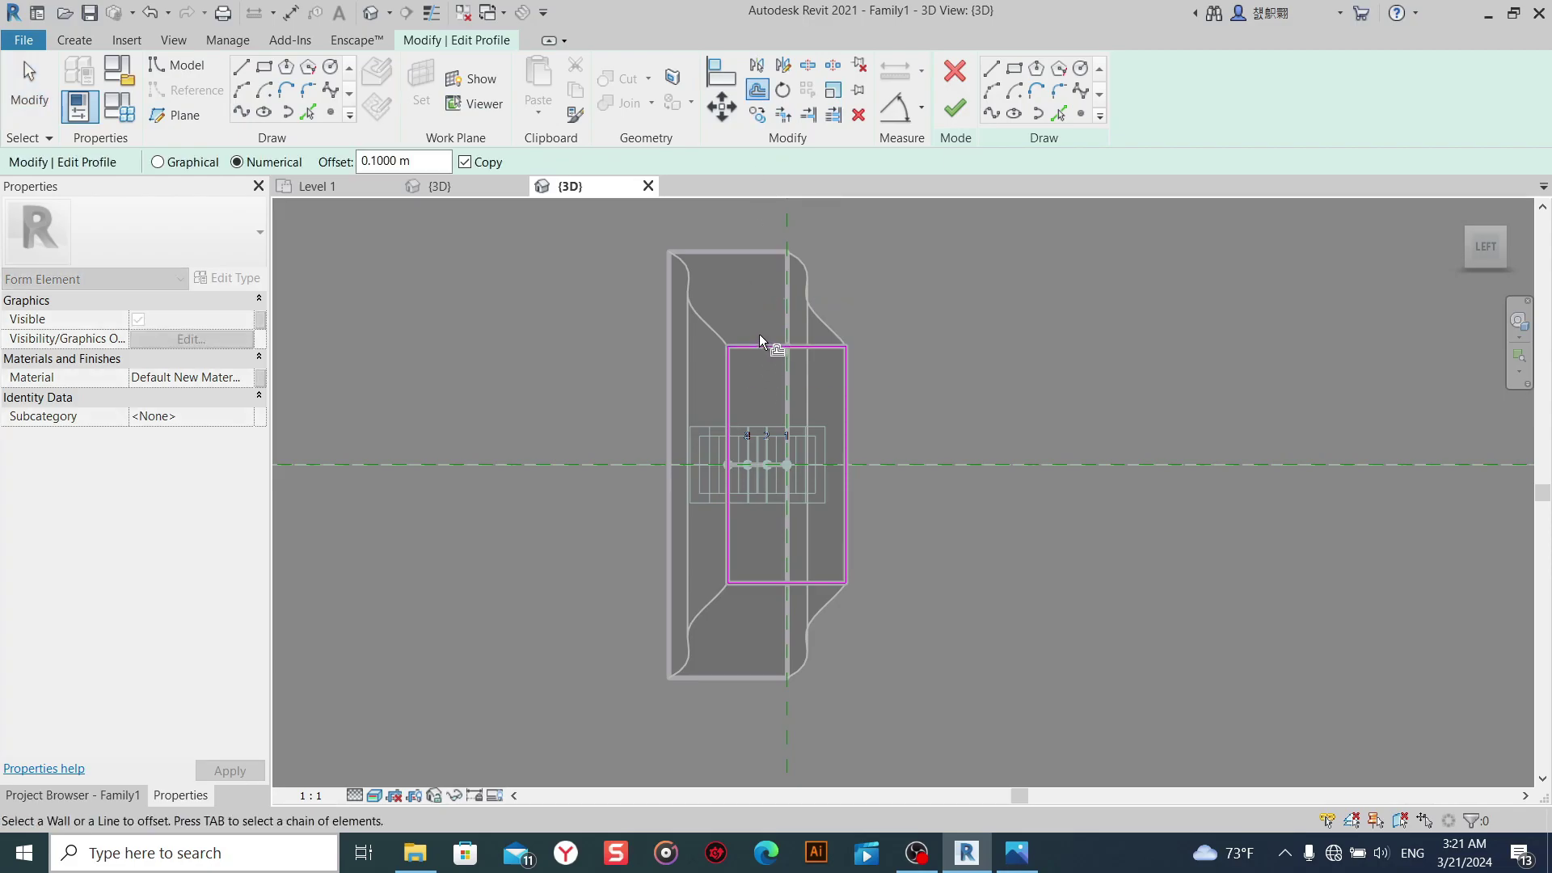
{"action": "left_click", "coordinate": [779, 289]}
{"action": "left_click", "coordinate": [799, 593]}
{"action": "left_click", "coordinate": [809, 637]}
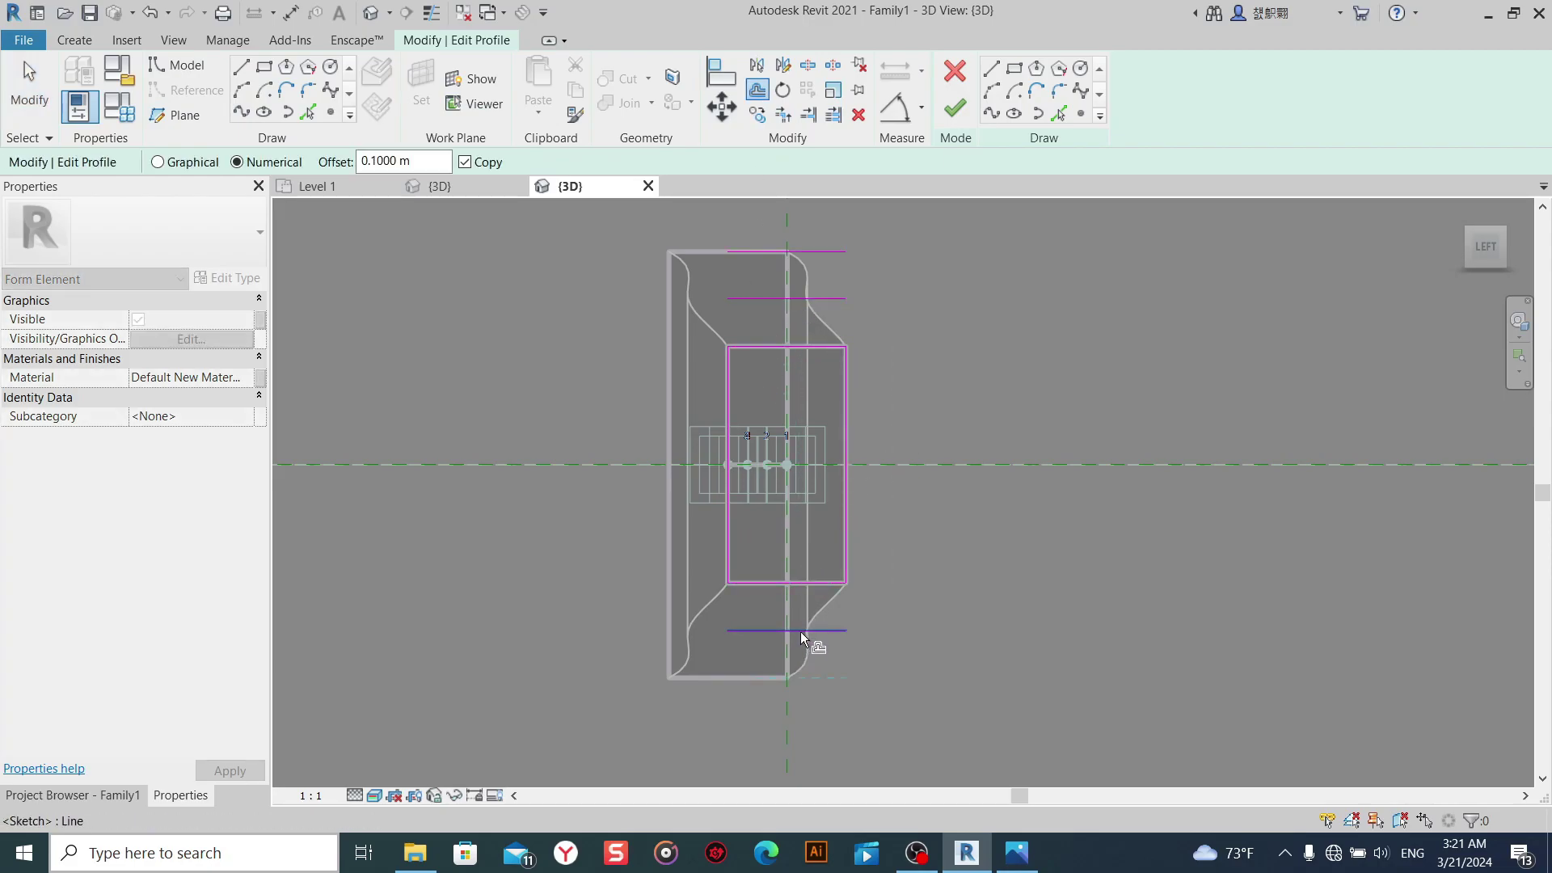
{"action": "right_click", "coordinate": [937, 471]}
{"action": "left_click", "coordinate": [979, 483]}
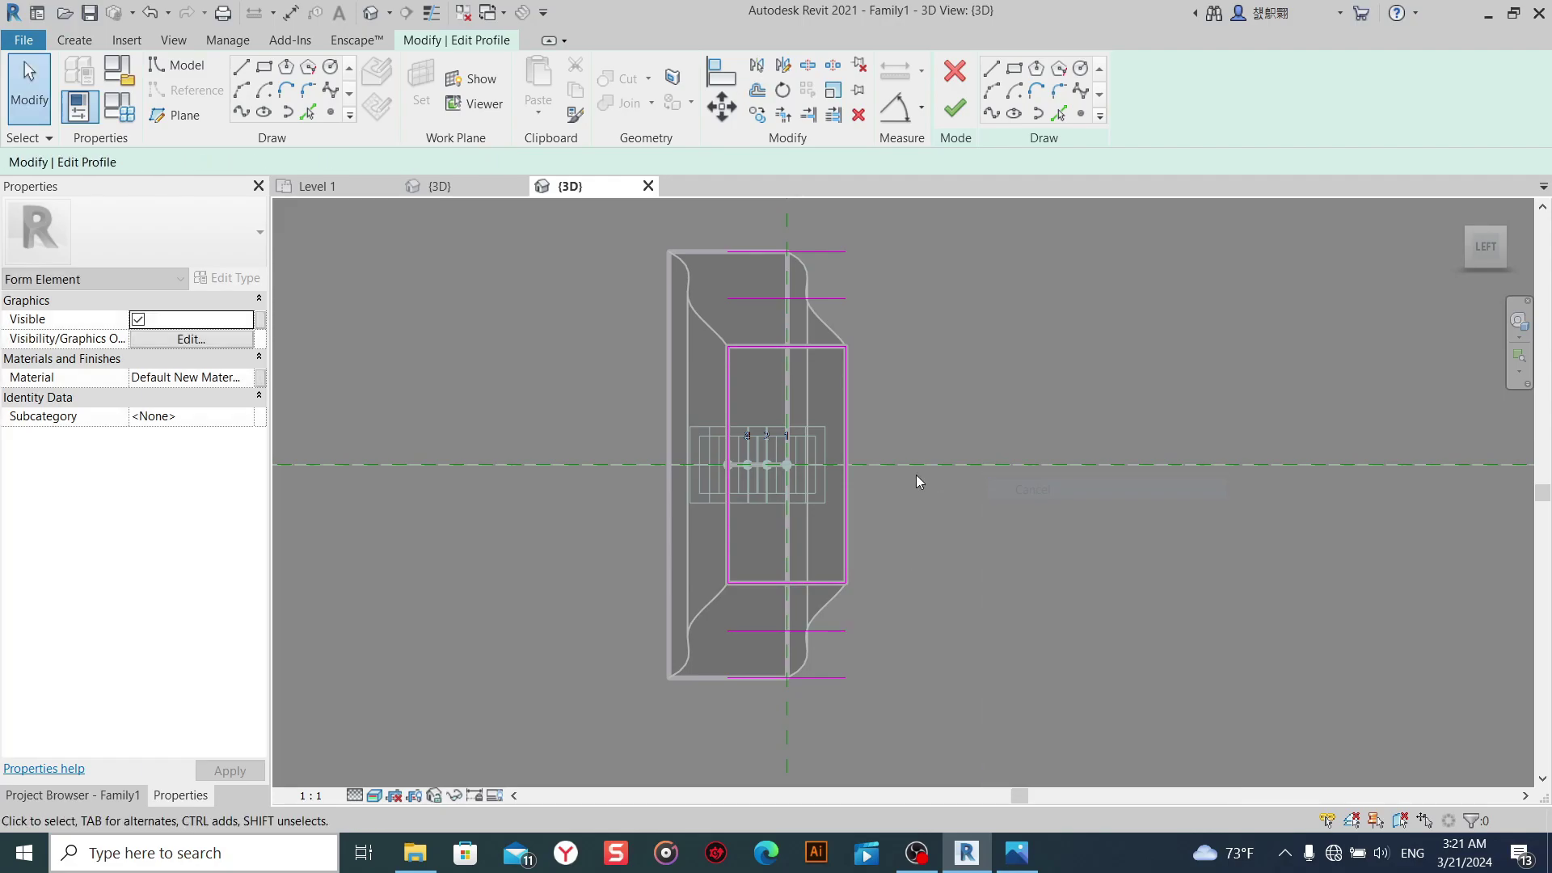
Delete the old top and bottom edges and other unwanted sketch lines.
{"action": "left_click", "coordinate": [808, 348]}
{"action": "left_click", "coordinate": [763, 582], "text": "ctrl"}
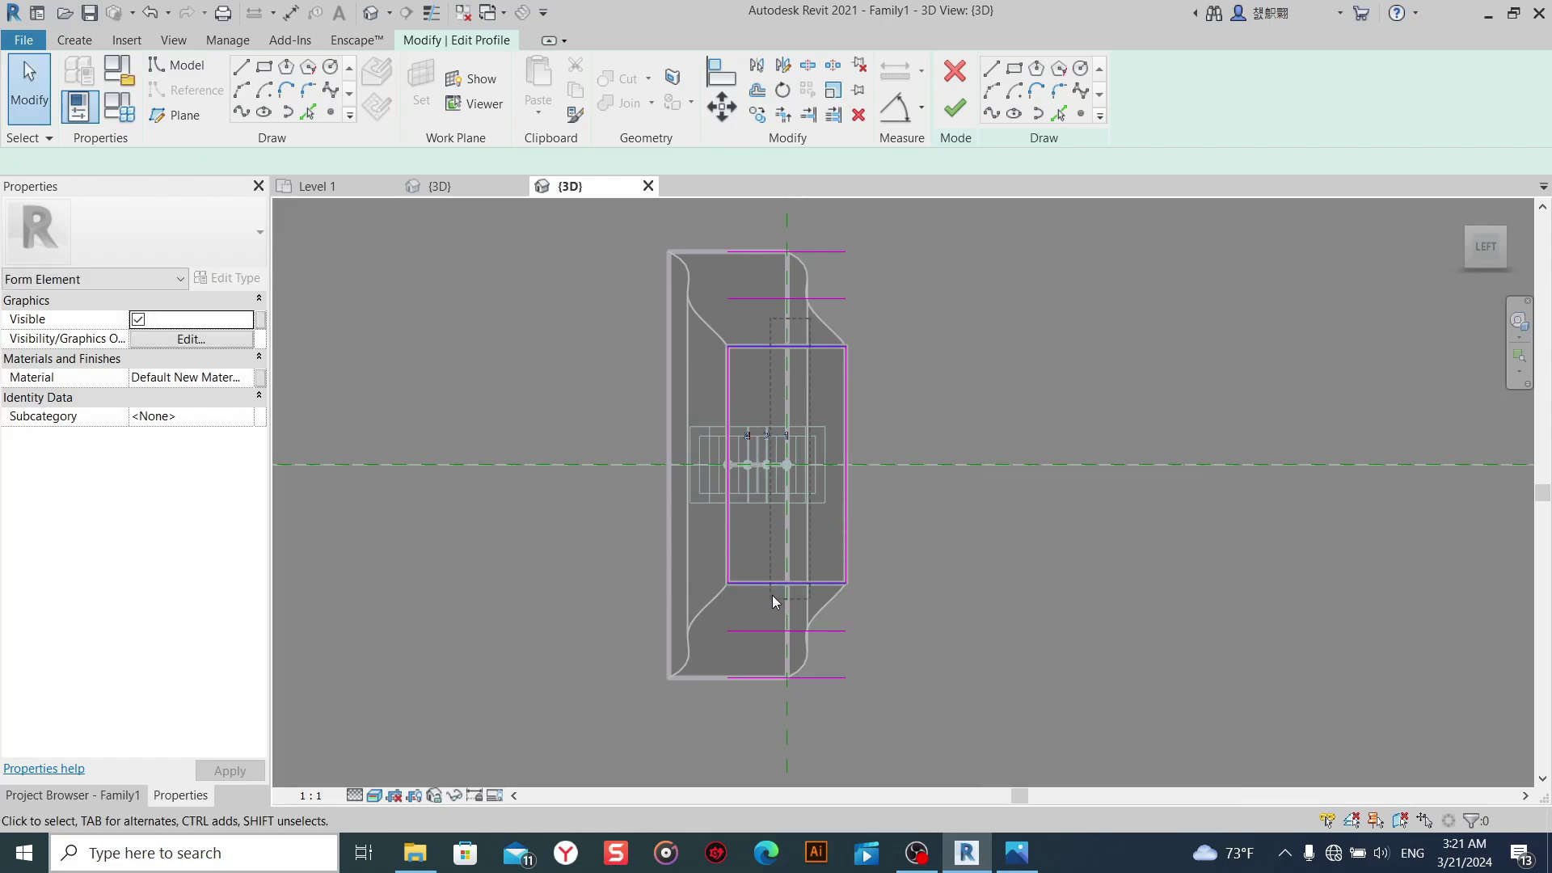
{"action": "left_click", "coordinate": [860, 113]}
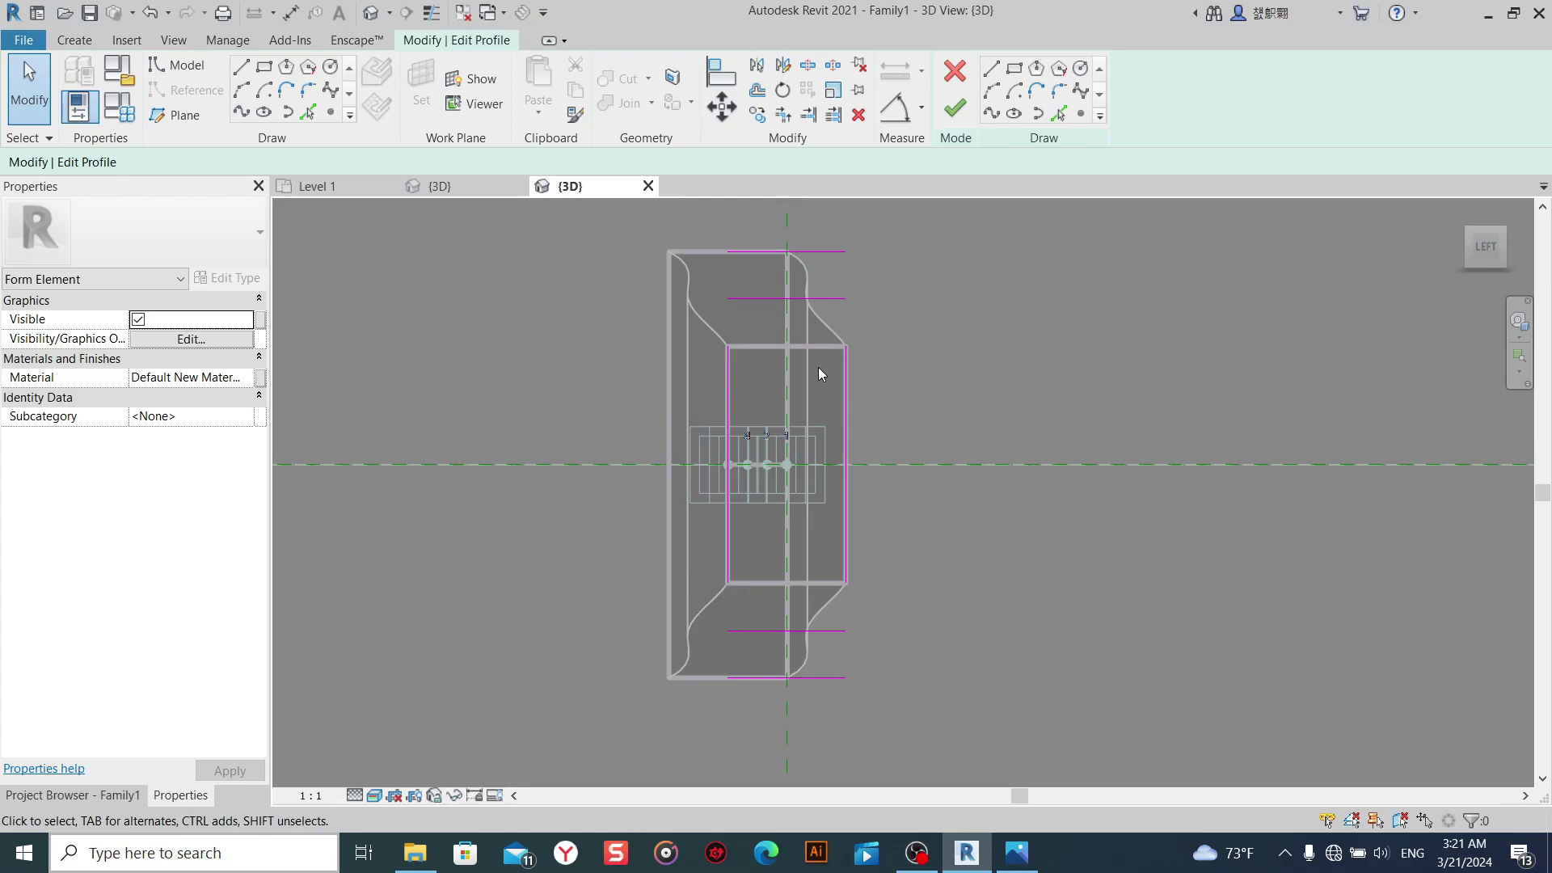
{"action": "mouse_move", "coordinate": [806, 281]}
{"action": "left_mouse_down"}
{"action": "mouse_move", "coordinate": [772, 681]}
{"action": "mouse_move", "coordinate": [772, 647]}
{"action": "left_mouse_up"}
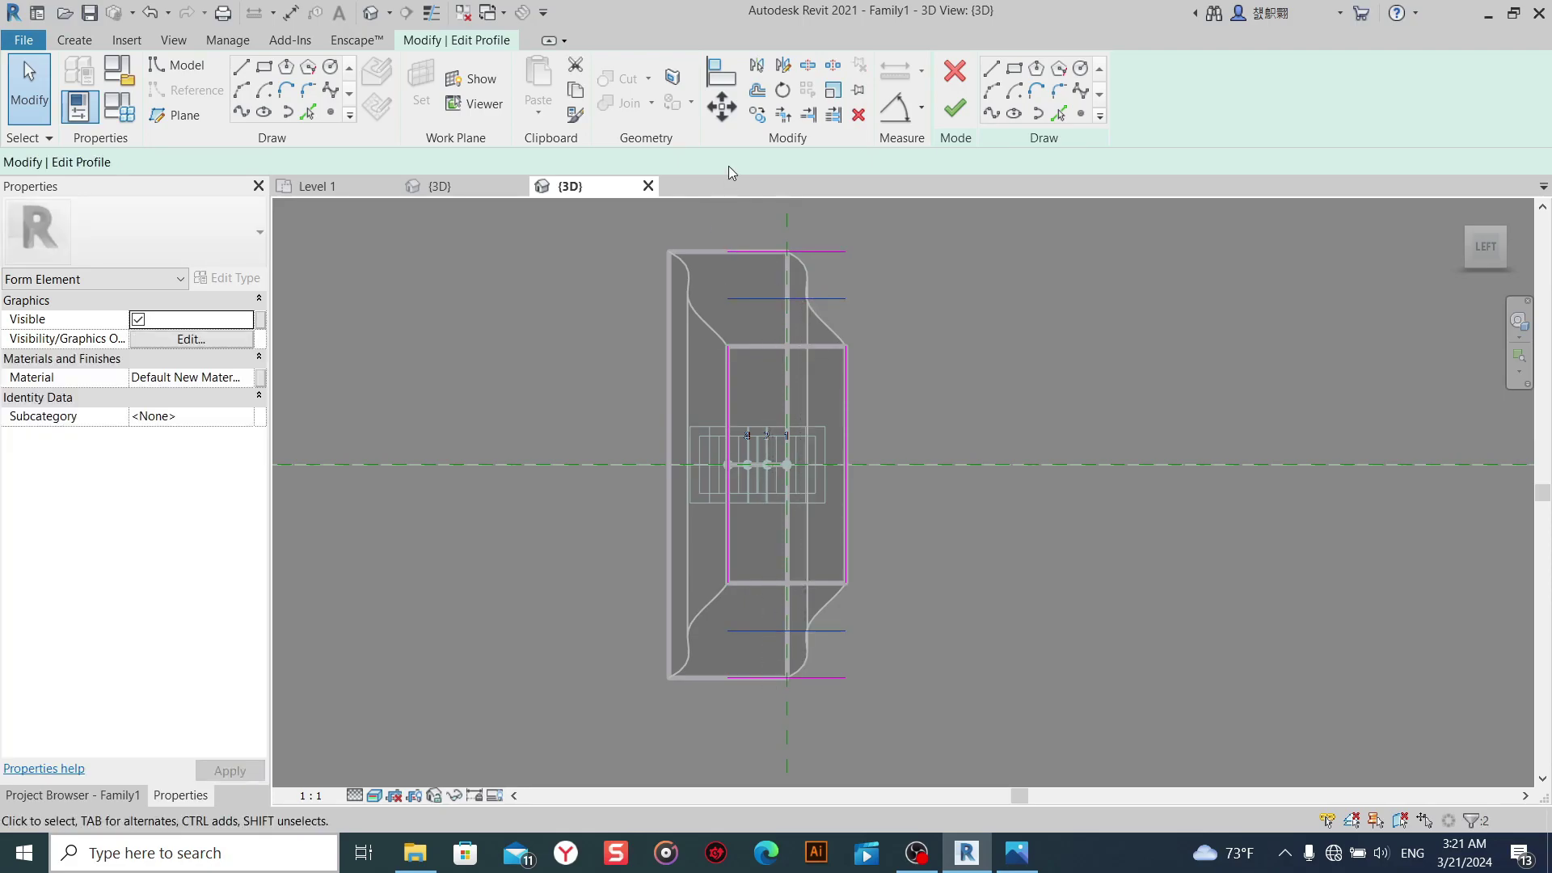
{"action": "left_click", "coordinate": [862, 118]}
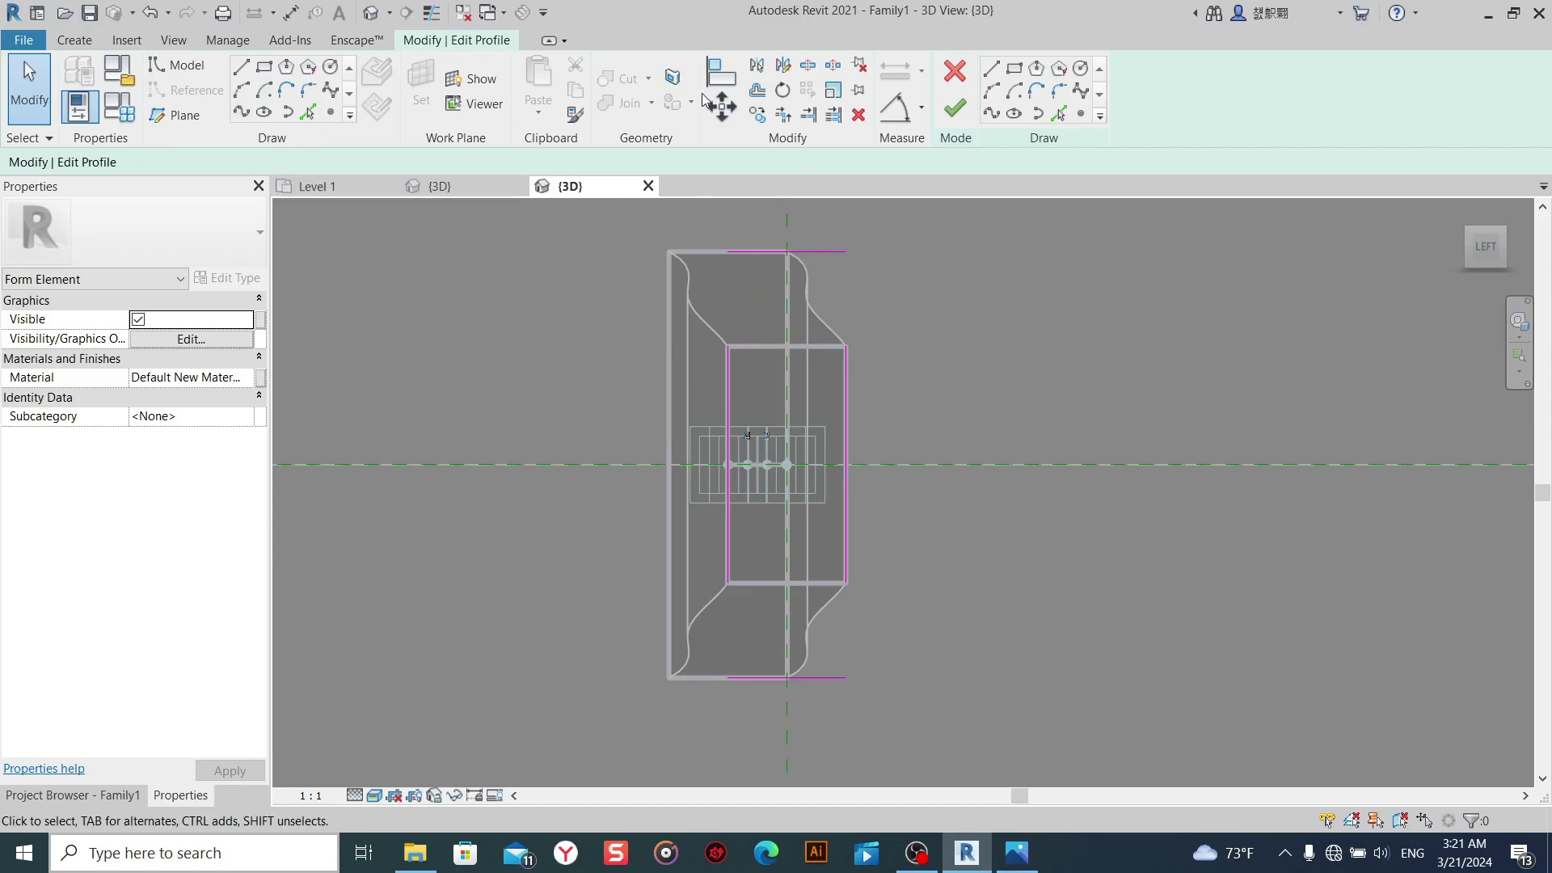
Trim/Extend the profile lines into corners to form one closed rectangle.
{"action": "left_click", "coordinate": [783, 114]}
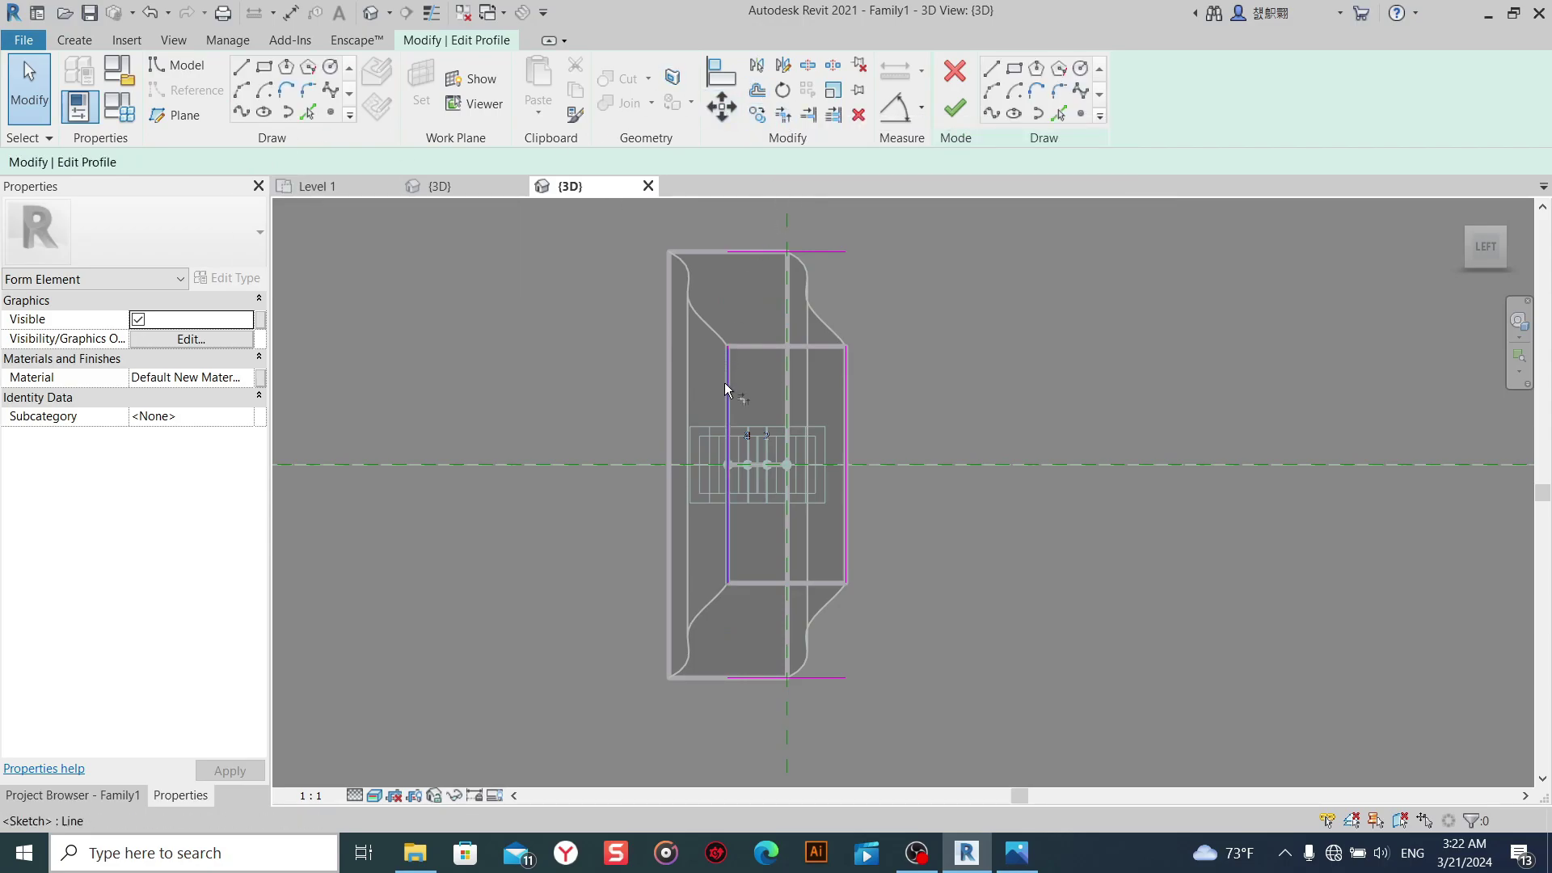
{"action": "left_click", "coordinate": [727, 386]}
{"action": "left_click", "coordinate": [755, 264]}
{"action": "left_click", "coordinate": [844, 341]}
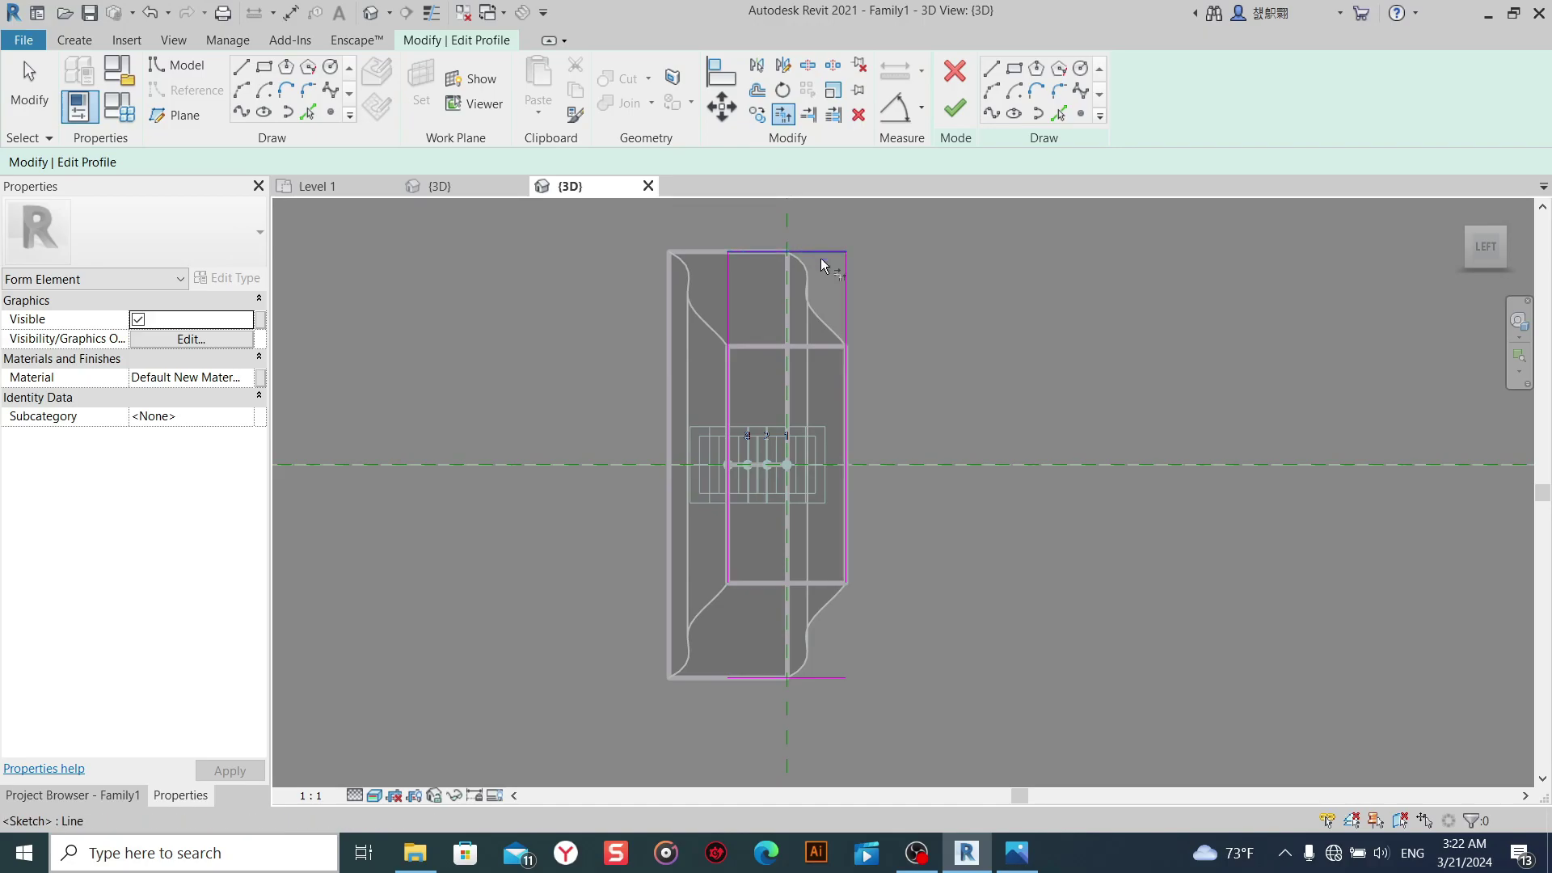
{"action": "left_click", "coordinate": [822, 257]}
{"action": "left_click", "coordinate": [829, 677]}
{"action": "left_click", "coordinate": [847, 553]}
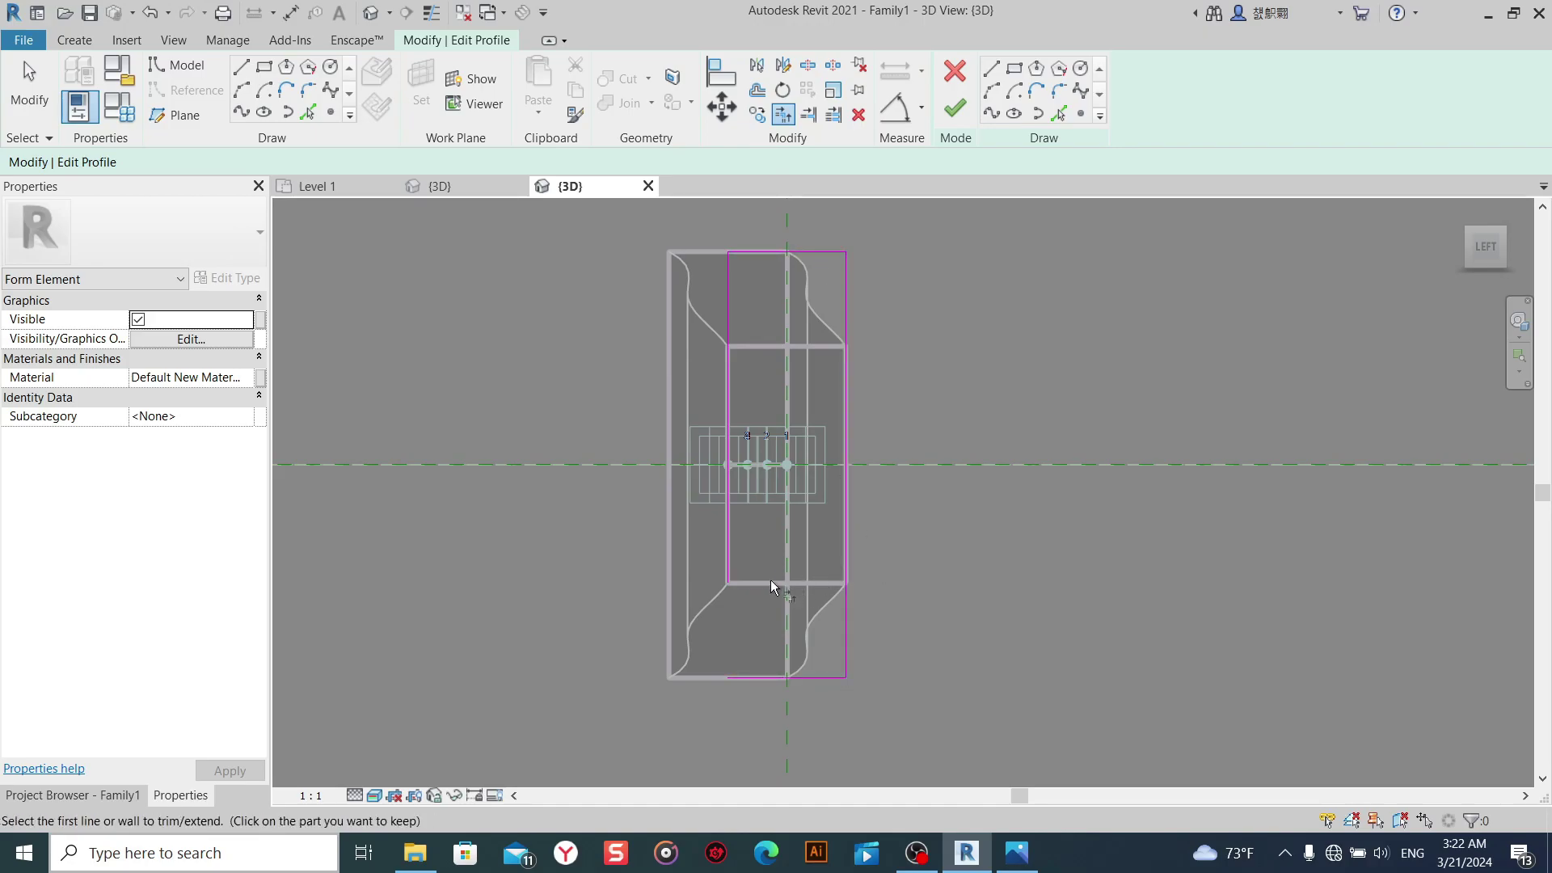
{"action": "left_click", "coordinate": [729, 576]}
{"action": "left_click", "coordinate": [773, 676]}
Exit trimming, finish the profile edit, and orbit around the rebuilt beam.
{"action": "right_click", "coordinate": [512, 473]}
{"action": "left_click", "coordinate": [565, 484]}
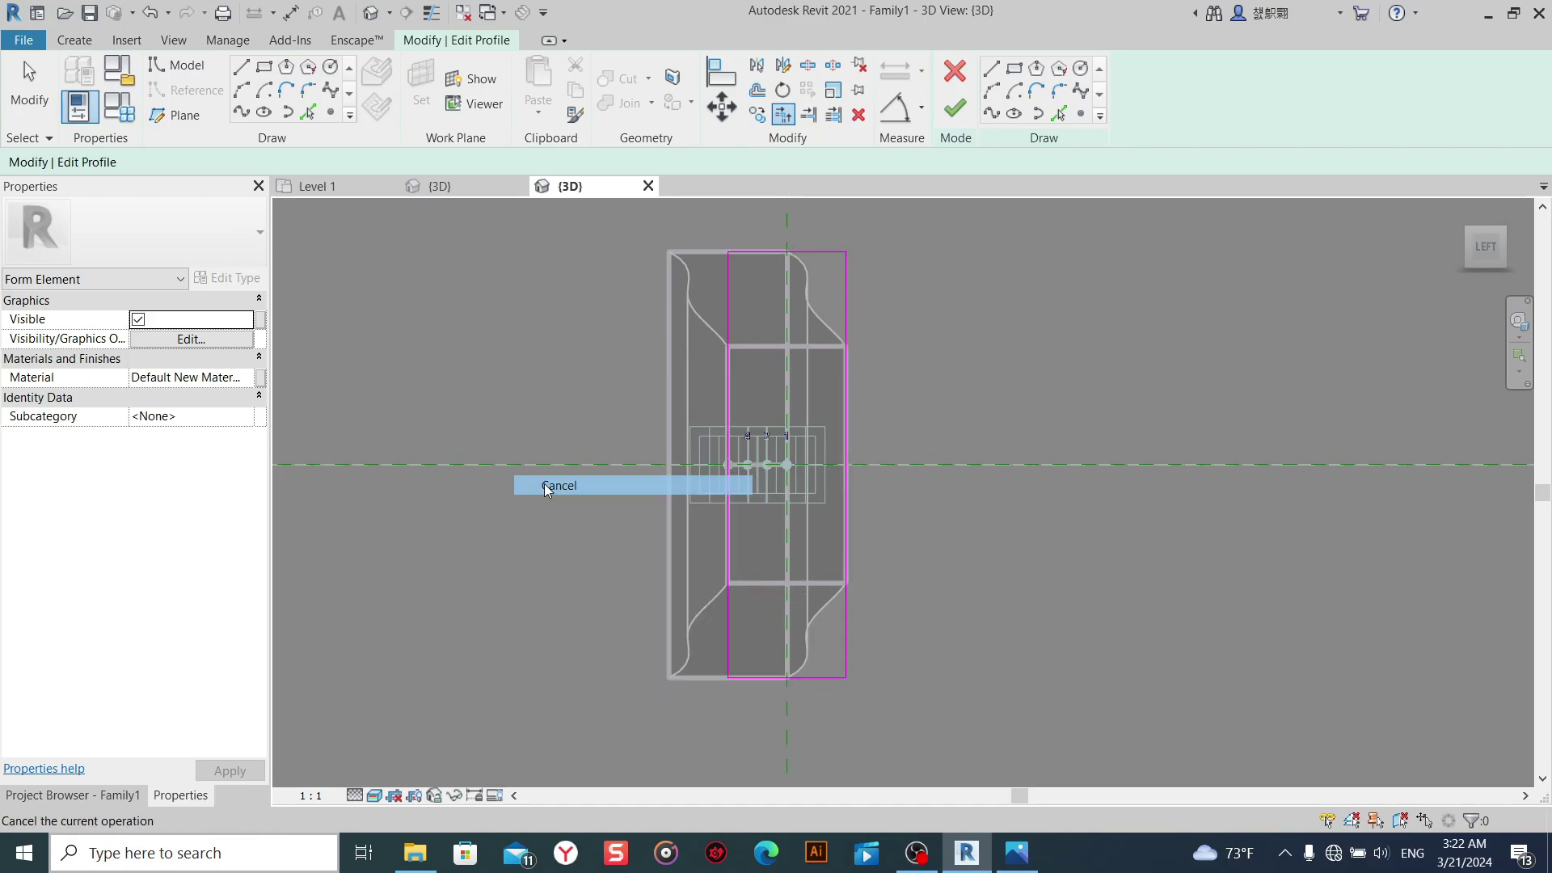
{"action": "right_click", "coordinate": [548, 488]}
{"action": "left_click", "coordinate": [569, 497]}
{"action": "scroll", "coordinate": [560, 467], "scroll_direction": "down", "scroll_amount": 3}
{"action": "mouse_move", "coordinate": [560, 467]}
{"action": "middle_mouse_down", "text": "shift"}
{"action": "mouse_move", "coordinate": [708, 536]}
{"action": "mouse_move", "coordinate": [380, 392]}
{"action": "mouse_move", "coordinate": [610, 435]}
{"action": "middle_mouse_up", "text": "shift"}
{"action": "left_click", "coordinate": [955, 108]}
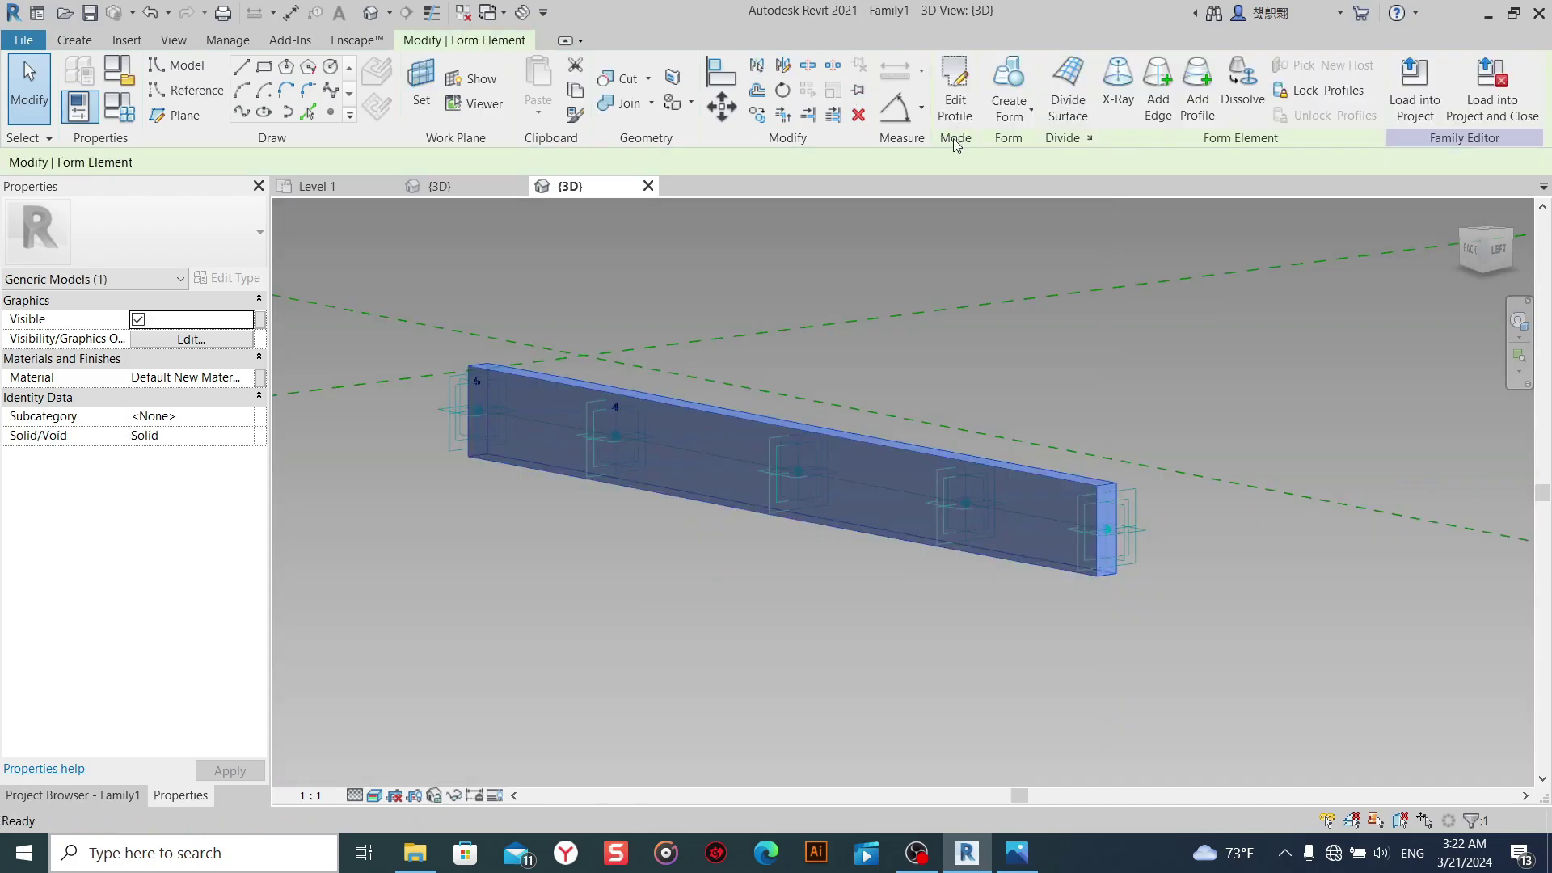
{"action": "mouse_move", "coordinate": [720, 481]}
{"action": "middle_mouse_down", "text": "shift"}
{"action": "mouse_move", "coordinate": [952, 513]}
{"action": "mouse_move", "coordinate": [970, 452]}
{"action": "middle_mouse_up", "text": "shift"}
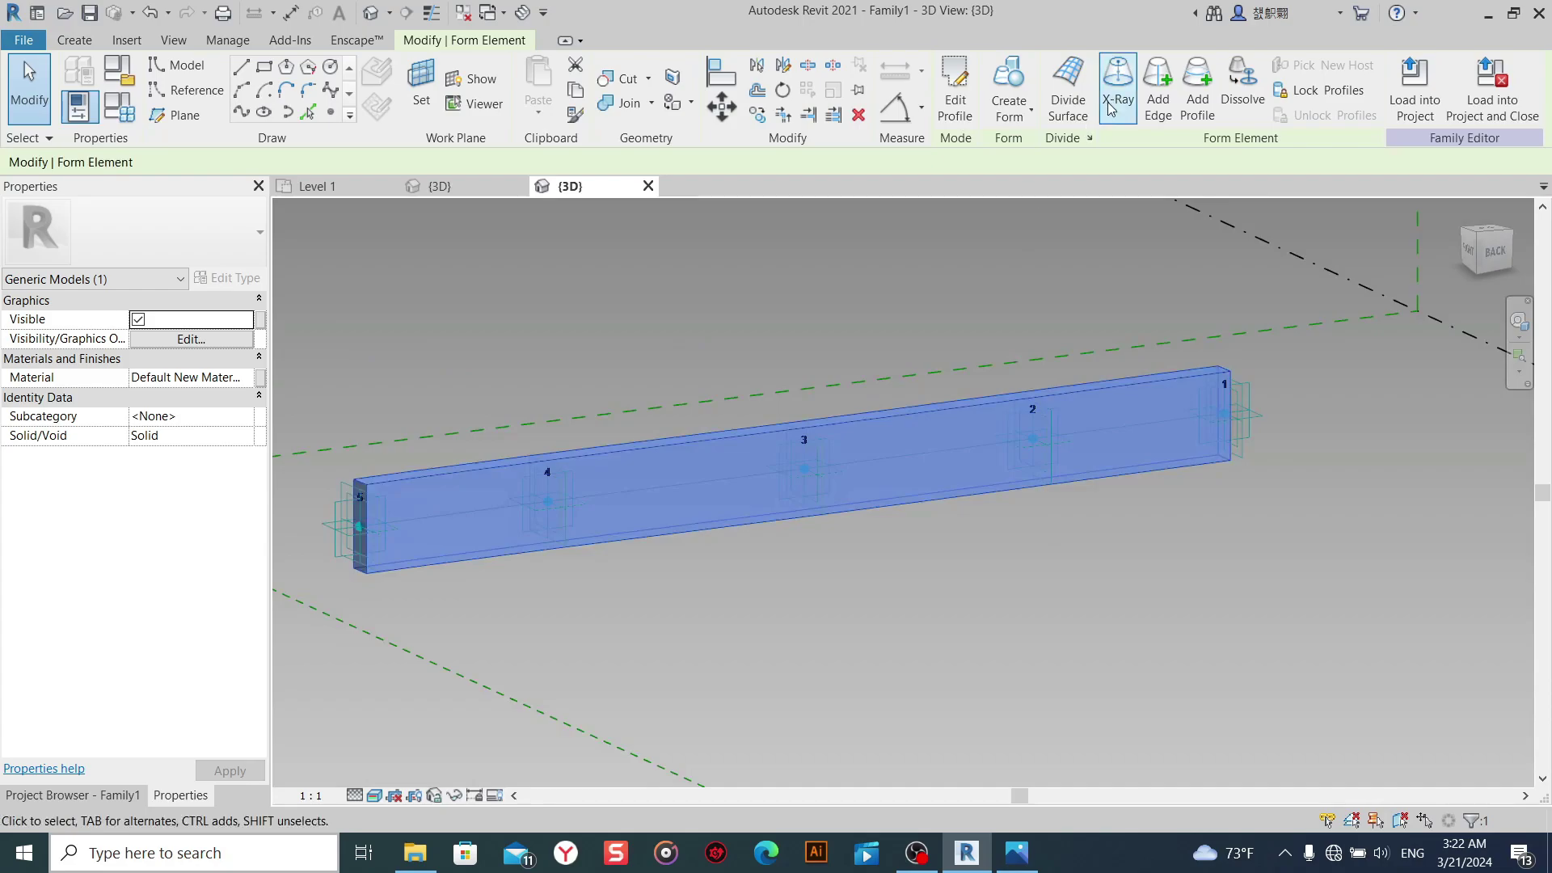
Load the updated Family1 into Project4, overwriting the existing version, and return to the 3D view.
{"action": "left_click", "coordinate": [1414, 89]}
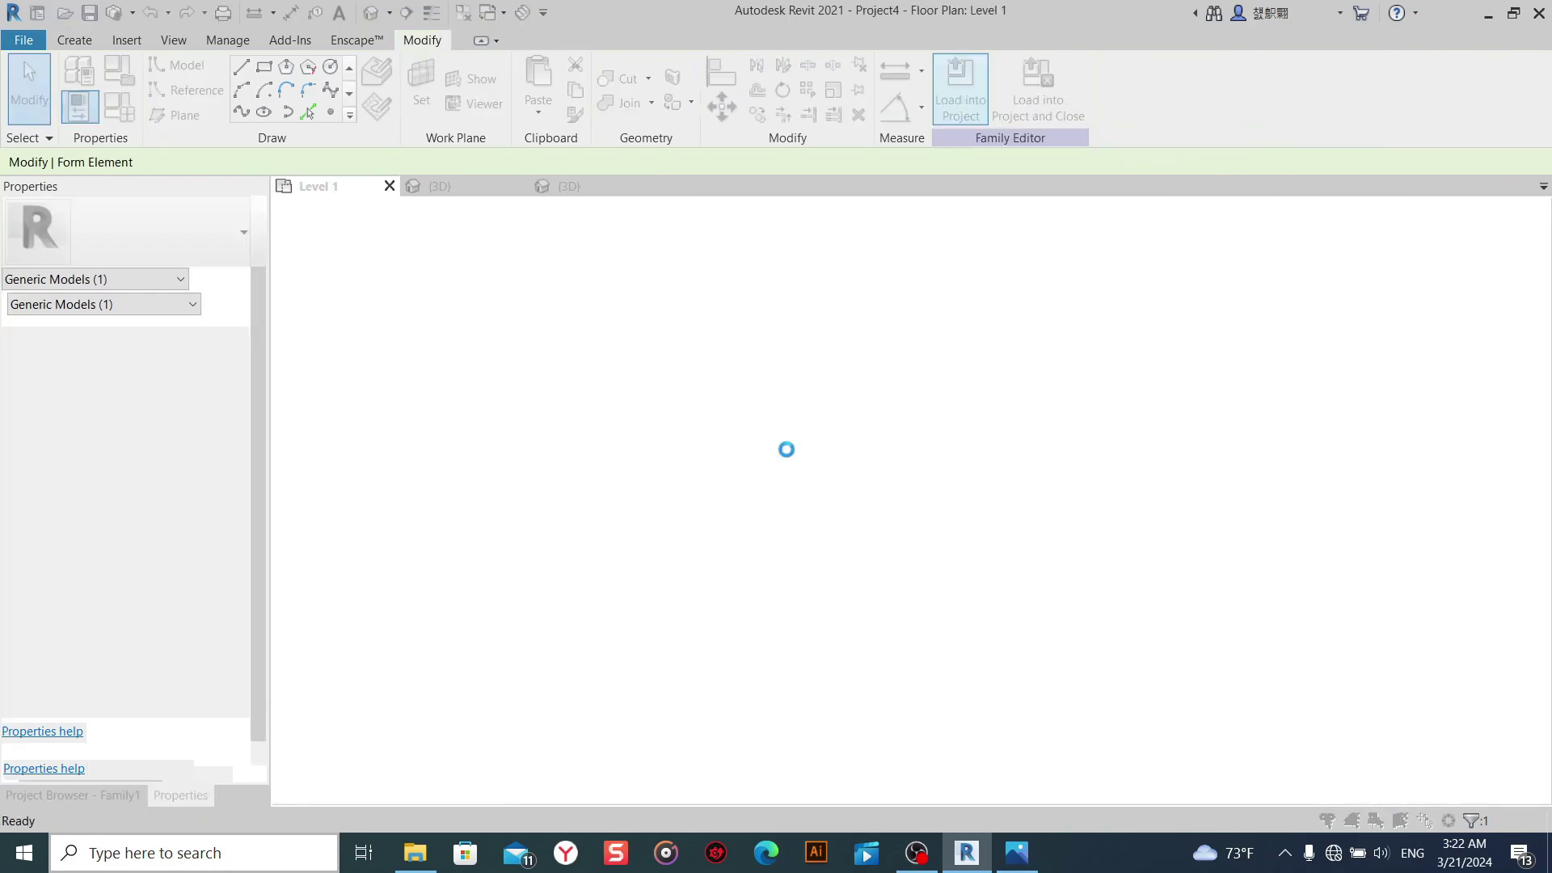
{"action": "left_click", "coordinate": [711, 398]}
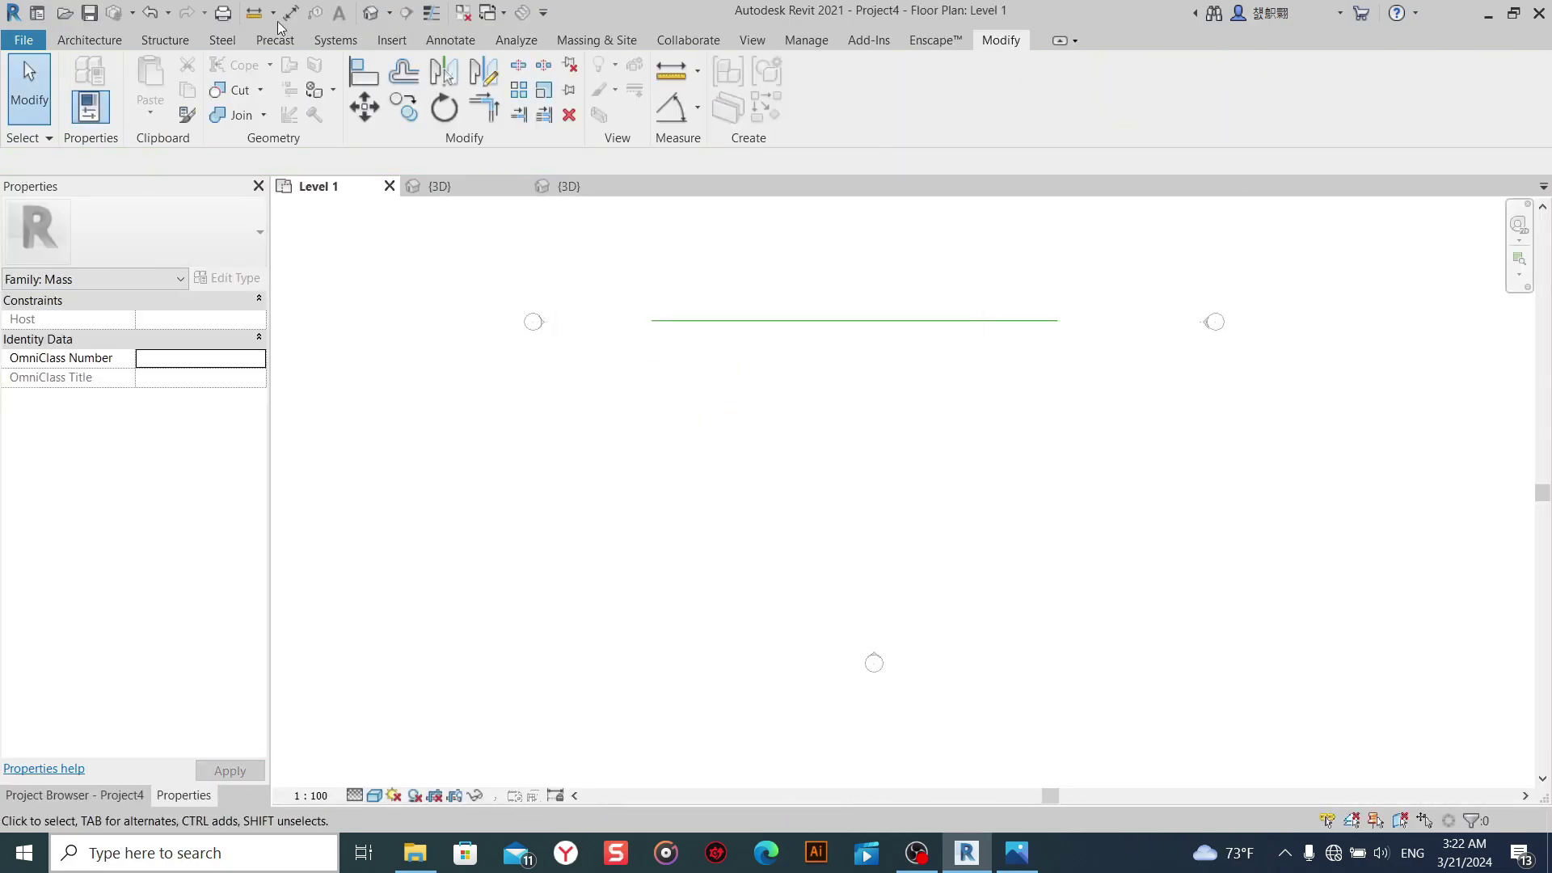
{"action": "left_click", "coordinate": [369, 14]}
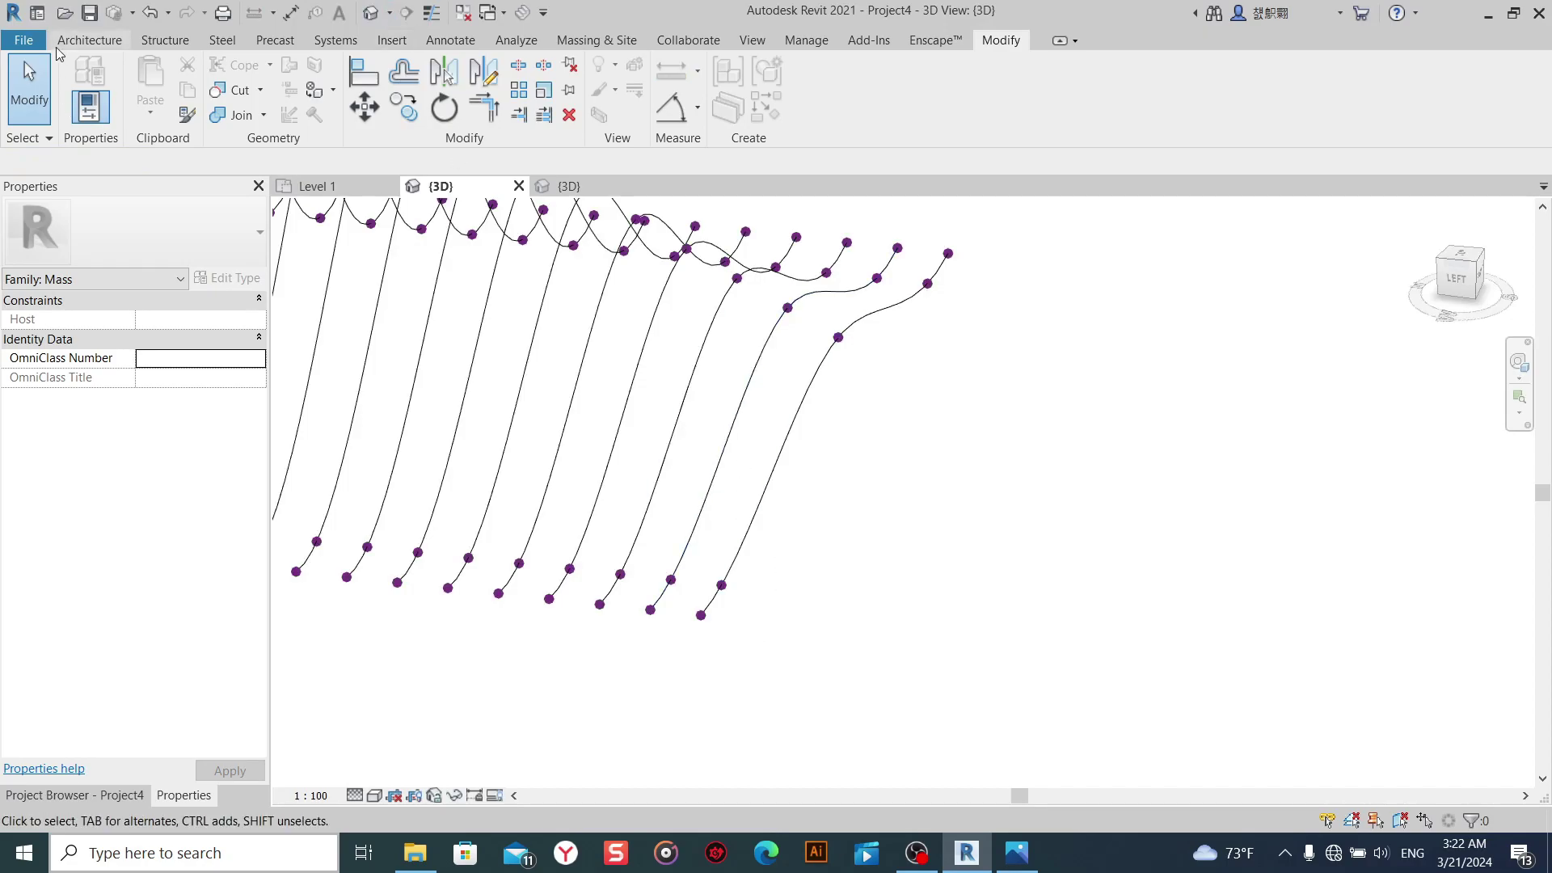
Place adaptive beams along the rightmost spline and the next one up to its top.
{"action": "left_click", "coordinate": [96, 40]}
{"action": "left_click", "coordinate": [232, 74]}
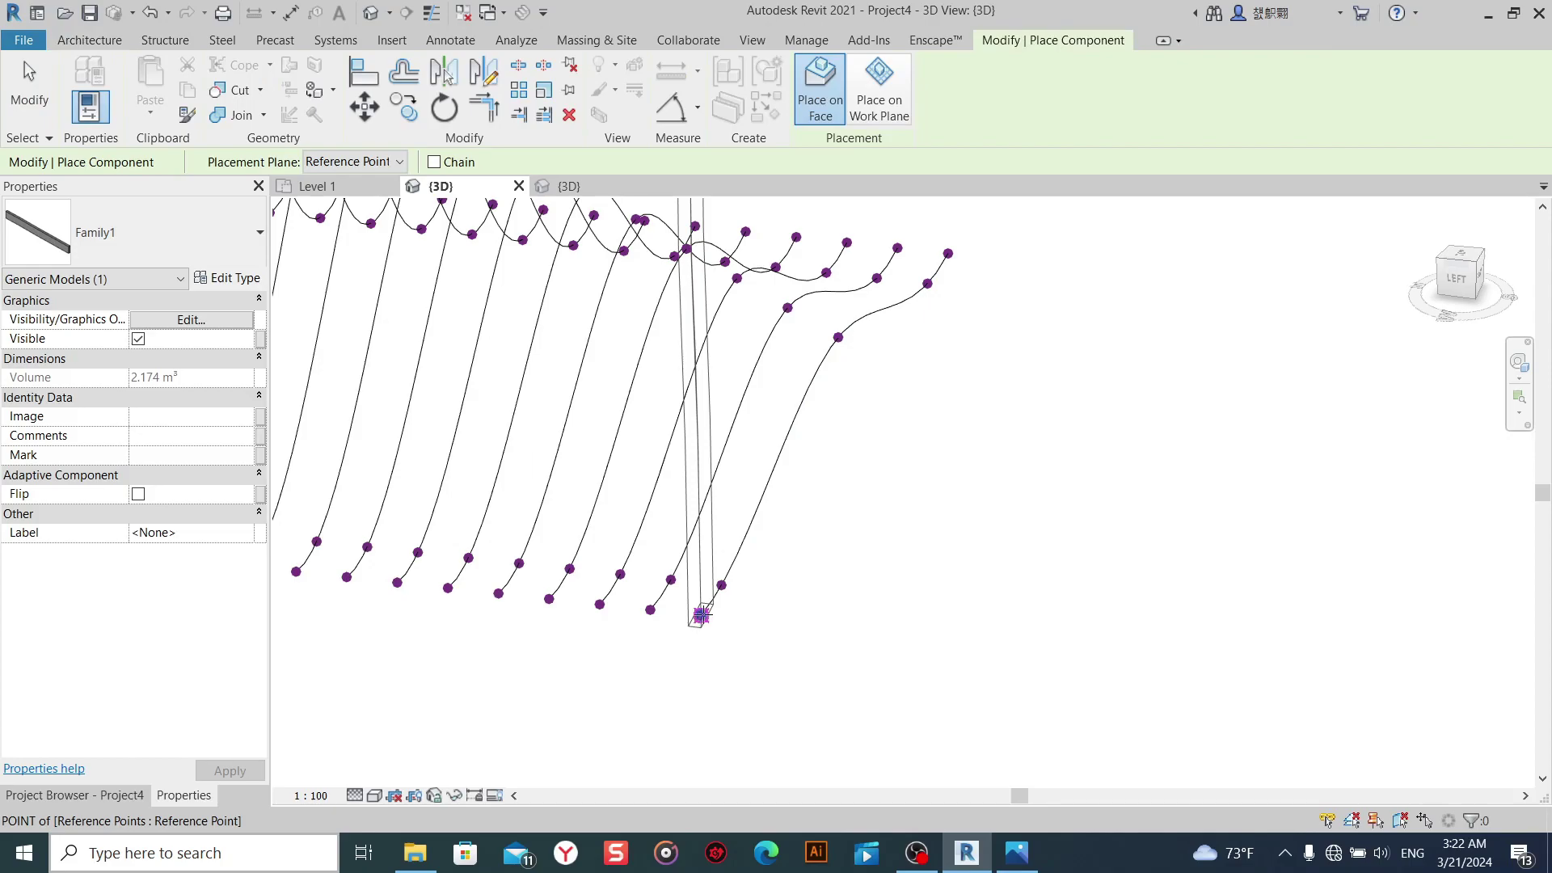
{"action": "middle_click_drag", "start_coordinate": [901, 520], "coordinate": [823, 588]}
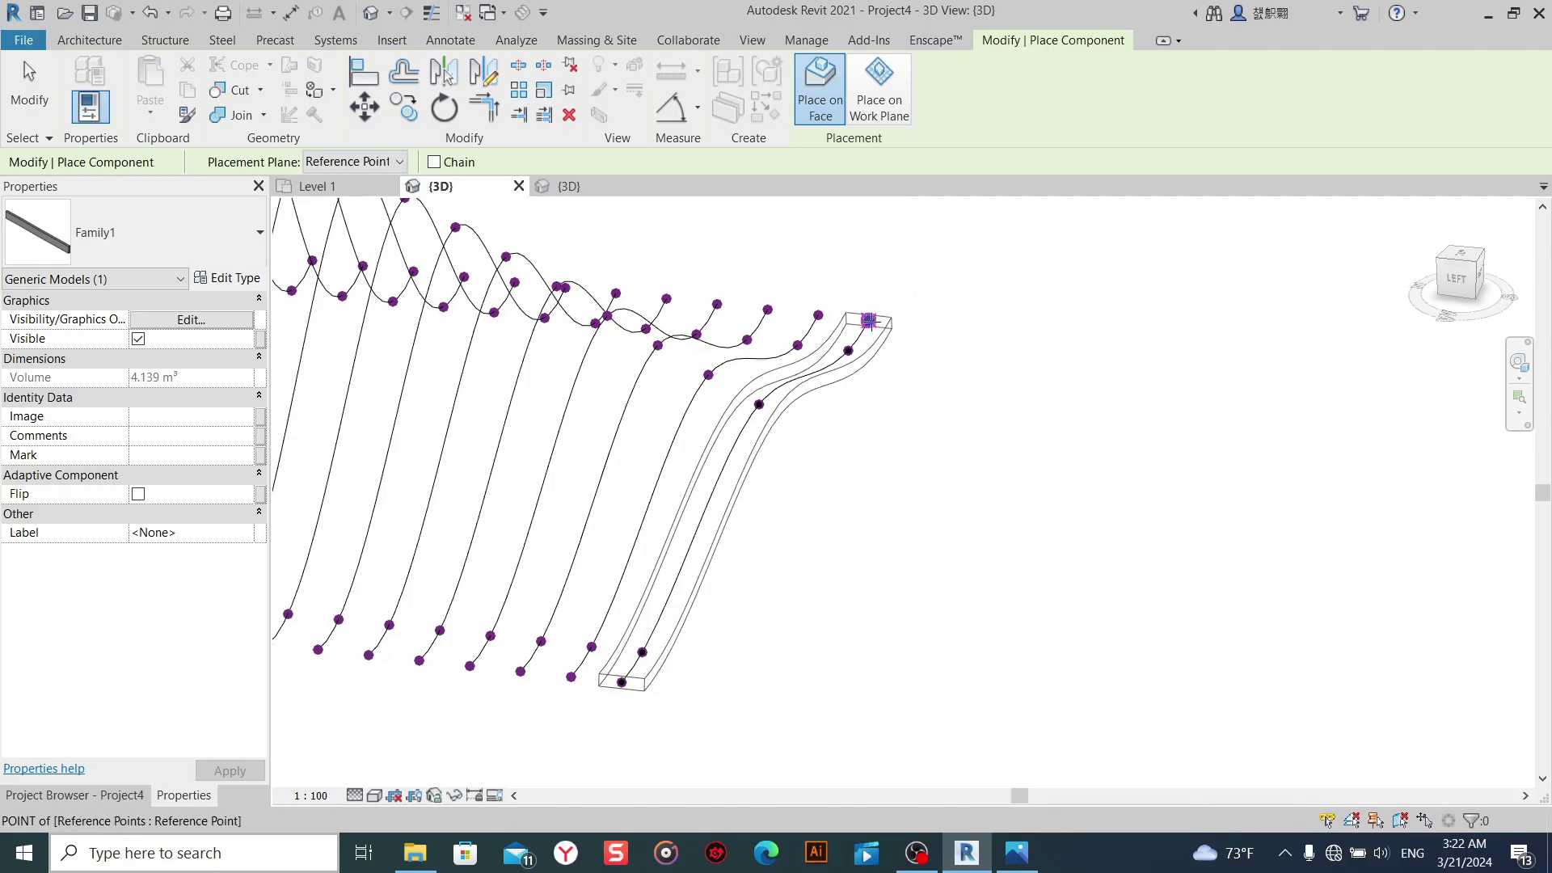
{"action": "left_click", "coordinate": [623, 683]}
{"action": "scroll", "coordinate": [727, 732], "scroll_direction": "up", "scroll_amount": 2}
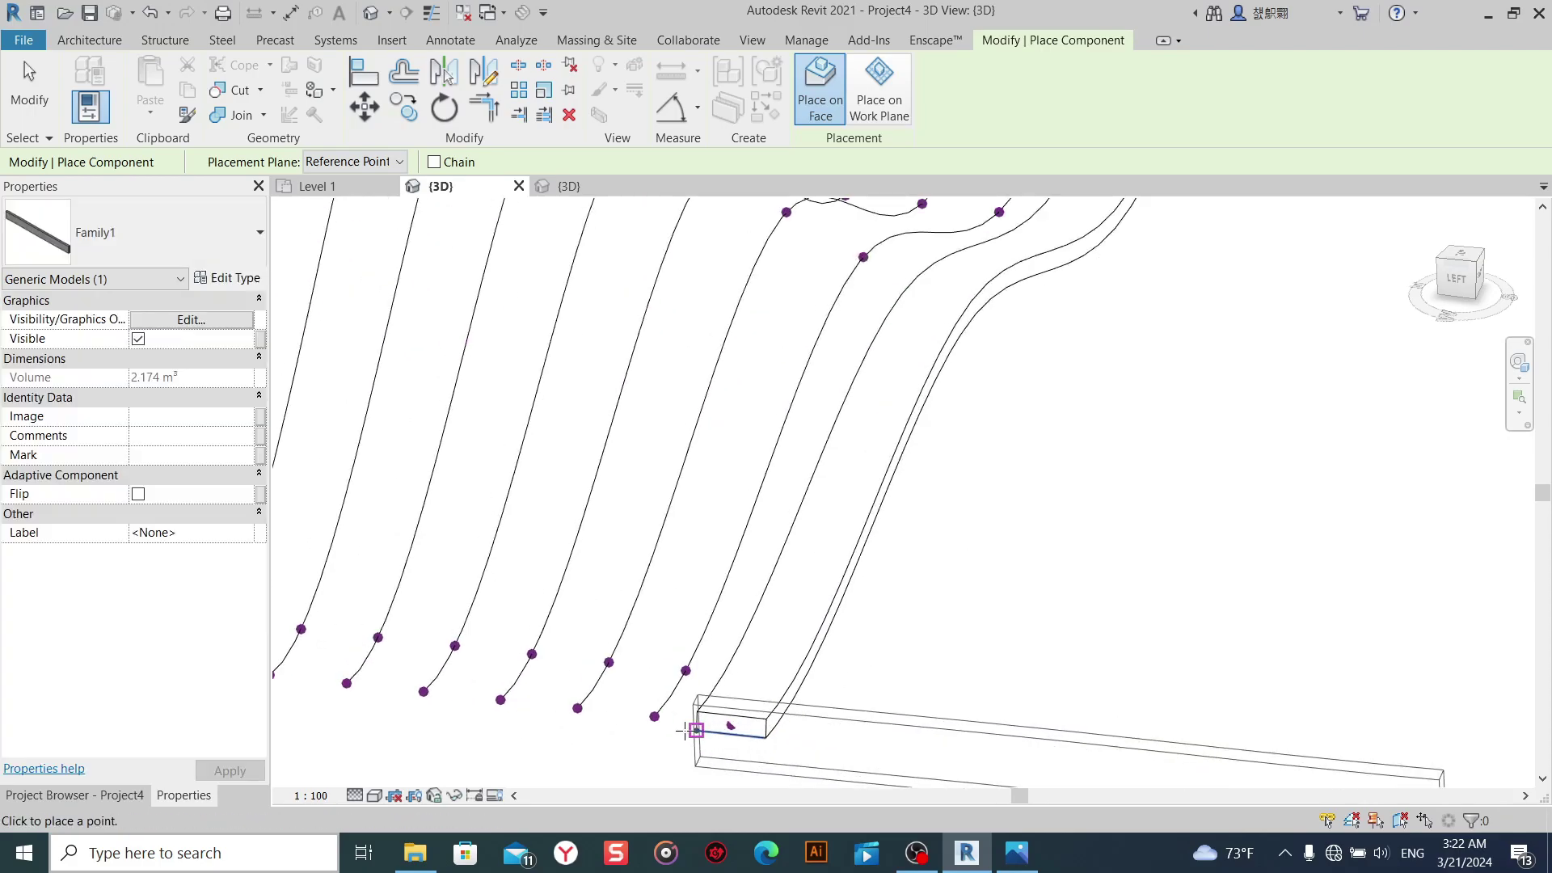
{"action": "left_click", "coordinate": [686, 672]}
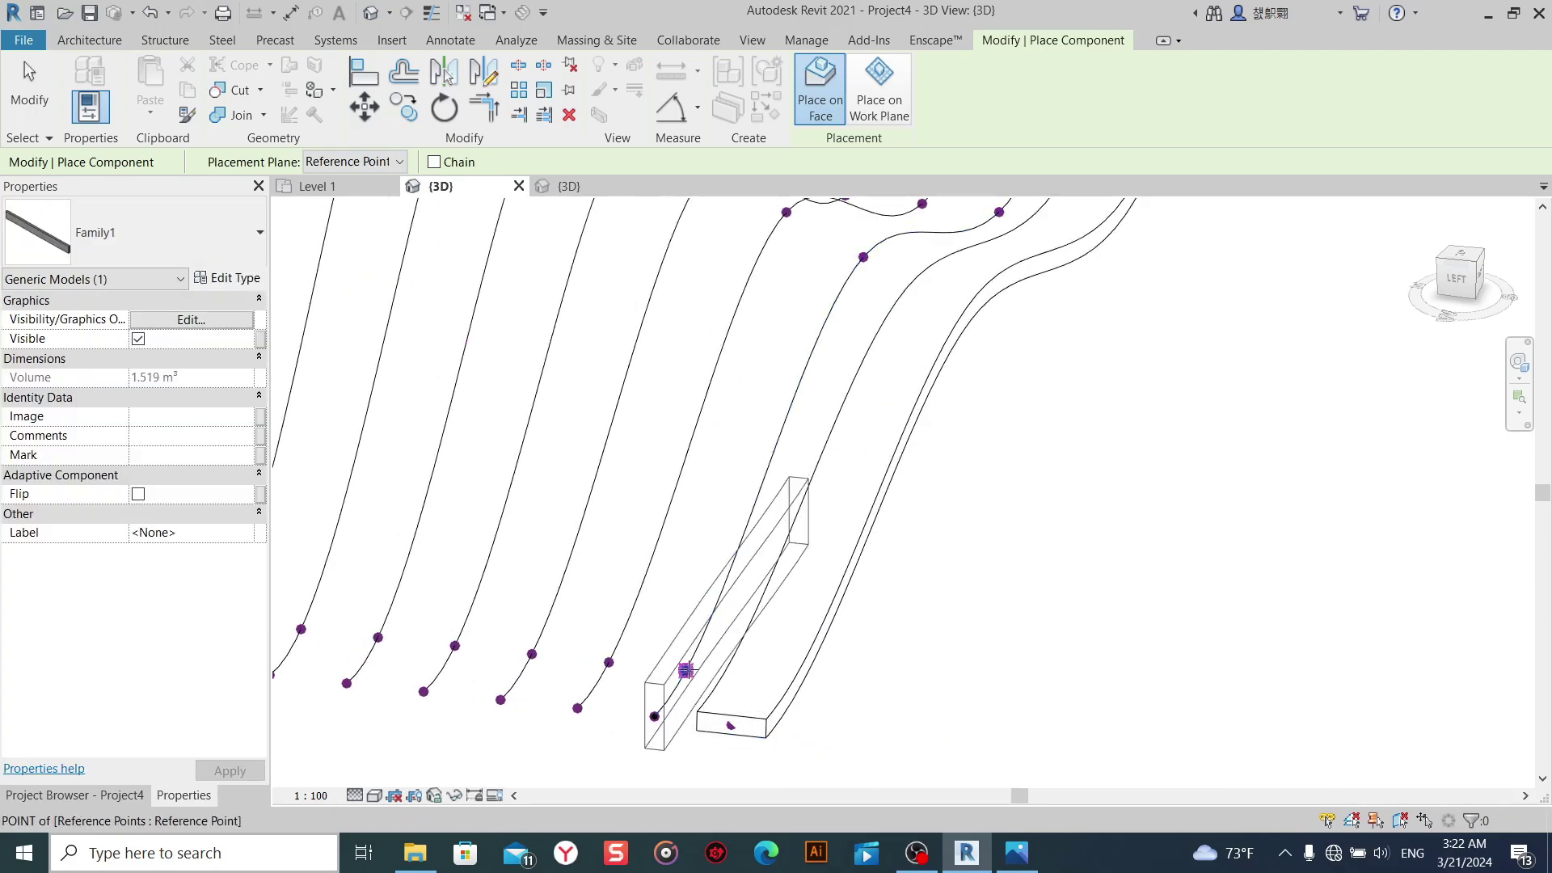
{"action": "scroll", "coordinate": [862, 402], "scroll_direction": "down", "scroll_amount": 2}
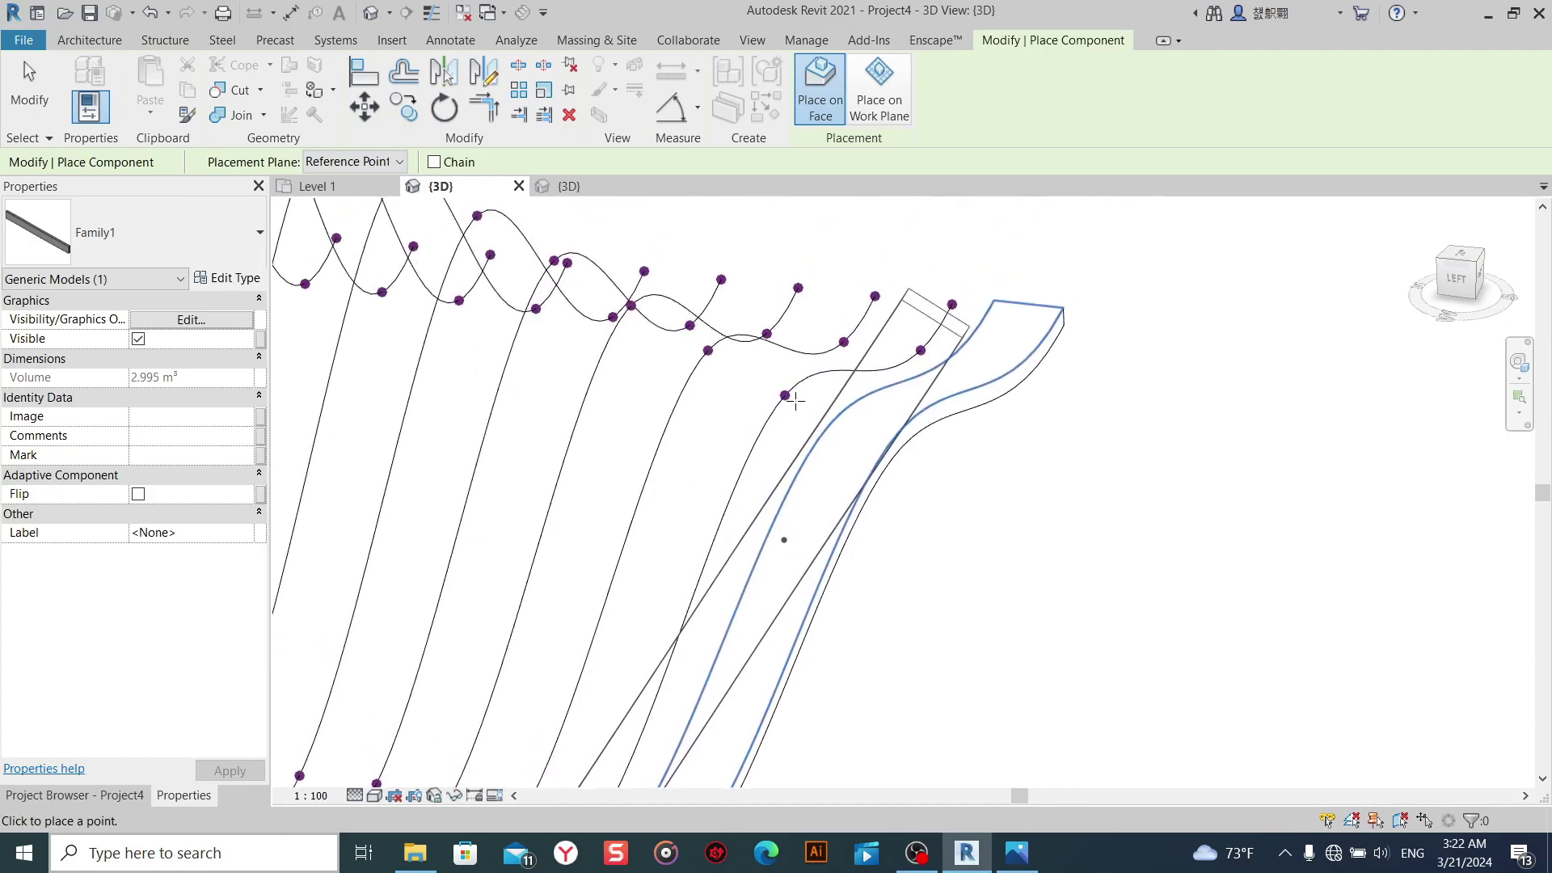
{"action": "left_click", "coordinate": [923, 353]}
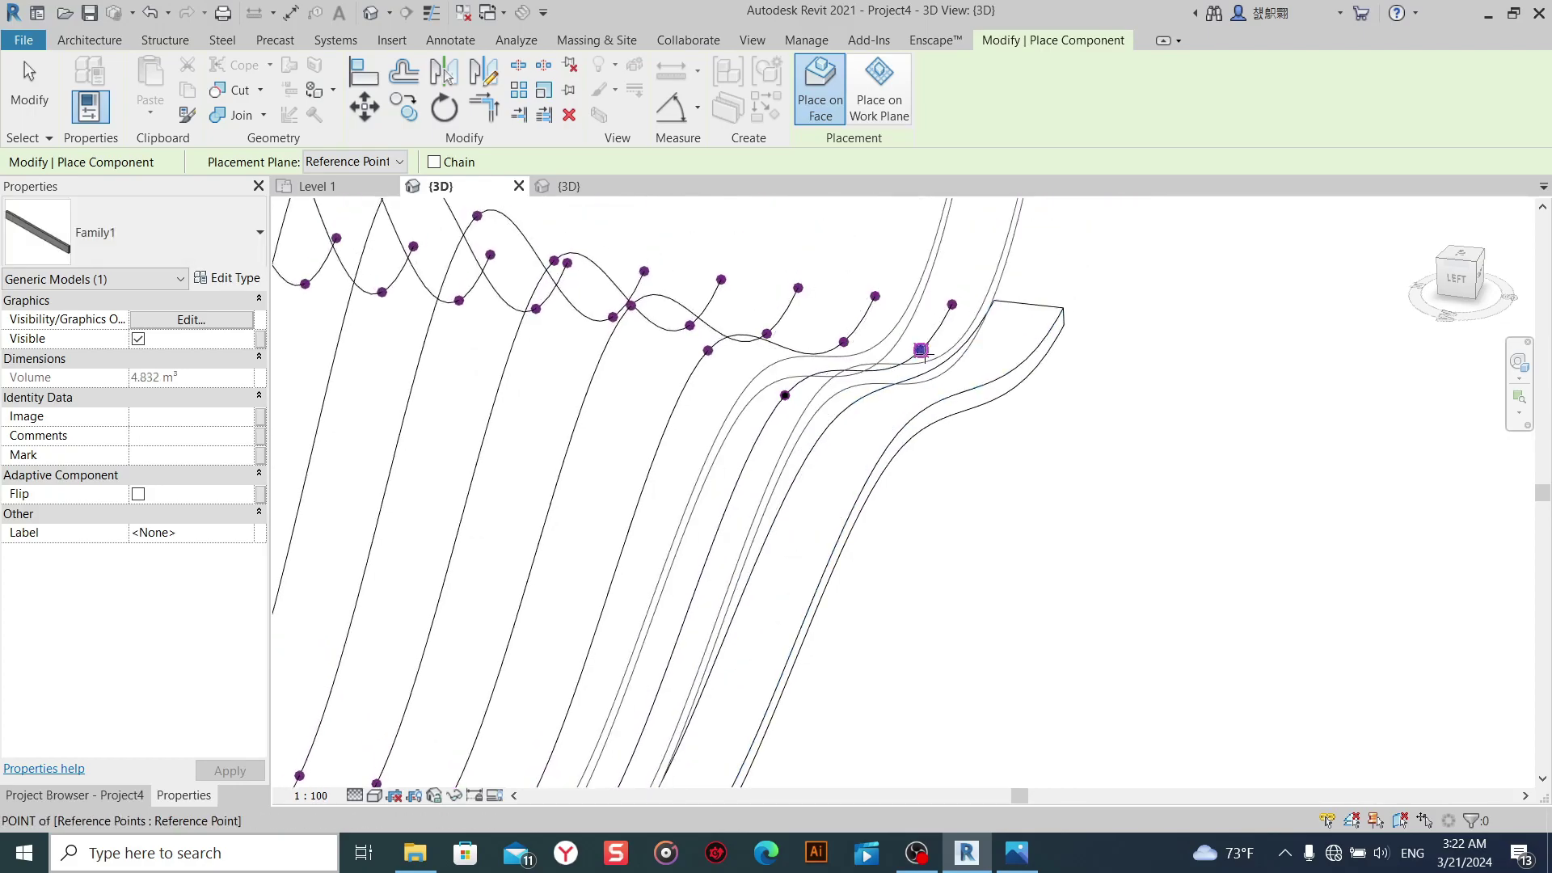
{"action": "left_click", "coordinate": [952, 305]}
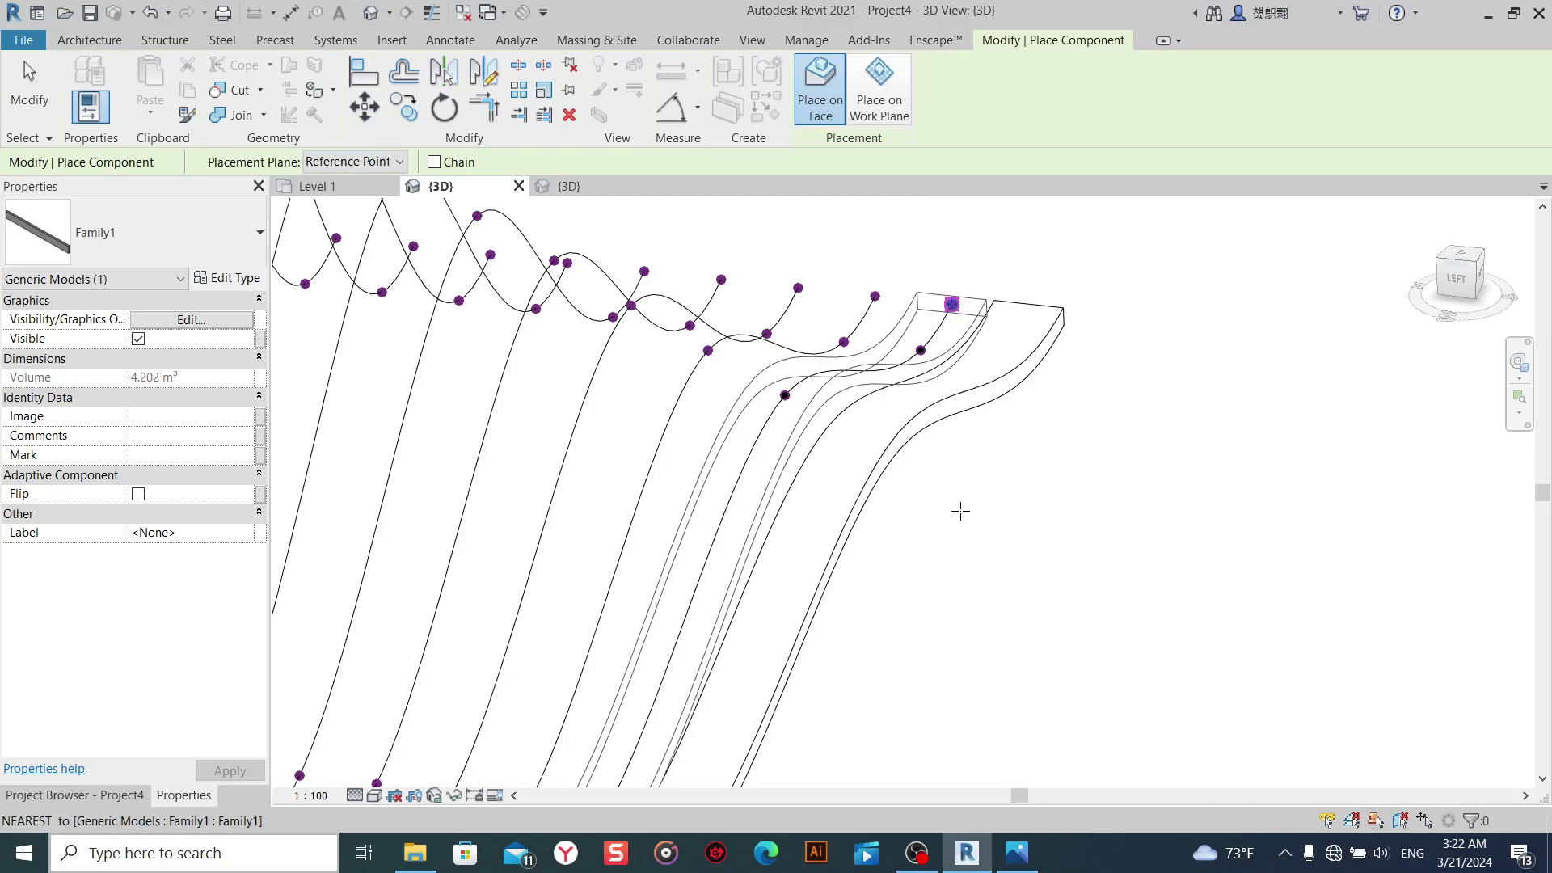
Place a third beam along the next spline, from its bottom point through to the top.
{"action": "scroll", "coordinate": [960, 511], "scroll_direction": "down", "scroll_amount": 3}
{"action": "middle_click_drag", "start_coordinate": [960, 511], "coordinate": [918, 651]}
{"action": "scroll", "coordinate": [918, 651], "scroll_direction": "up", "scroll_amount": 3}
{"action": "middle_click_drag", "start_coordinate": [720, 693], "coordinate": [717, 784]}
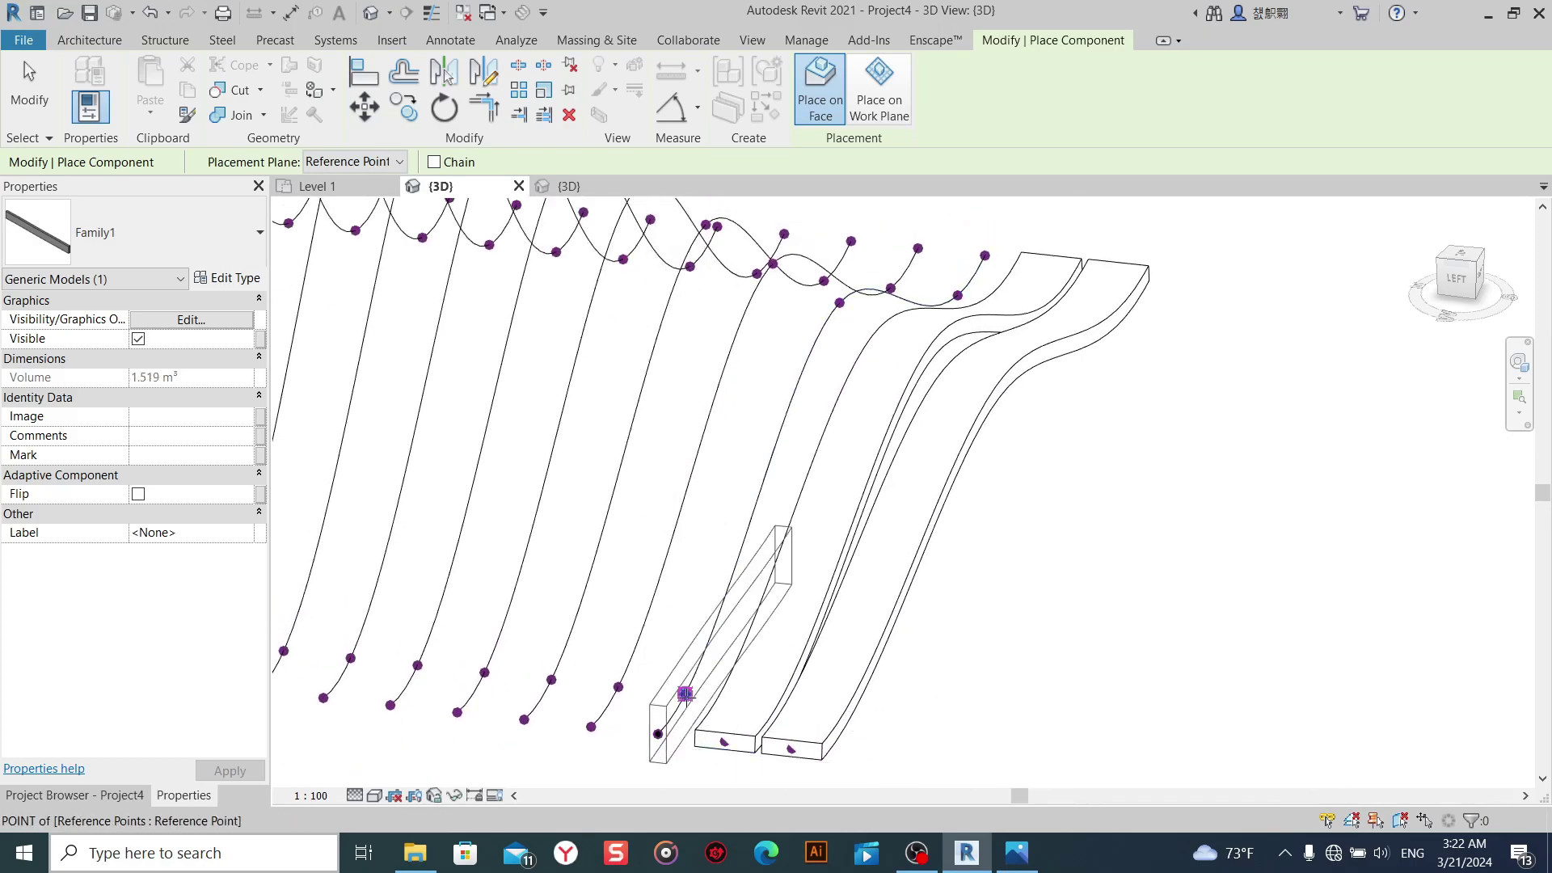
{"action": "left_click", "coordinate": [685, 693]}
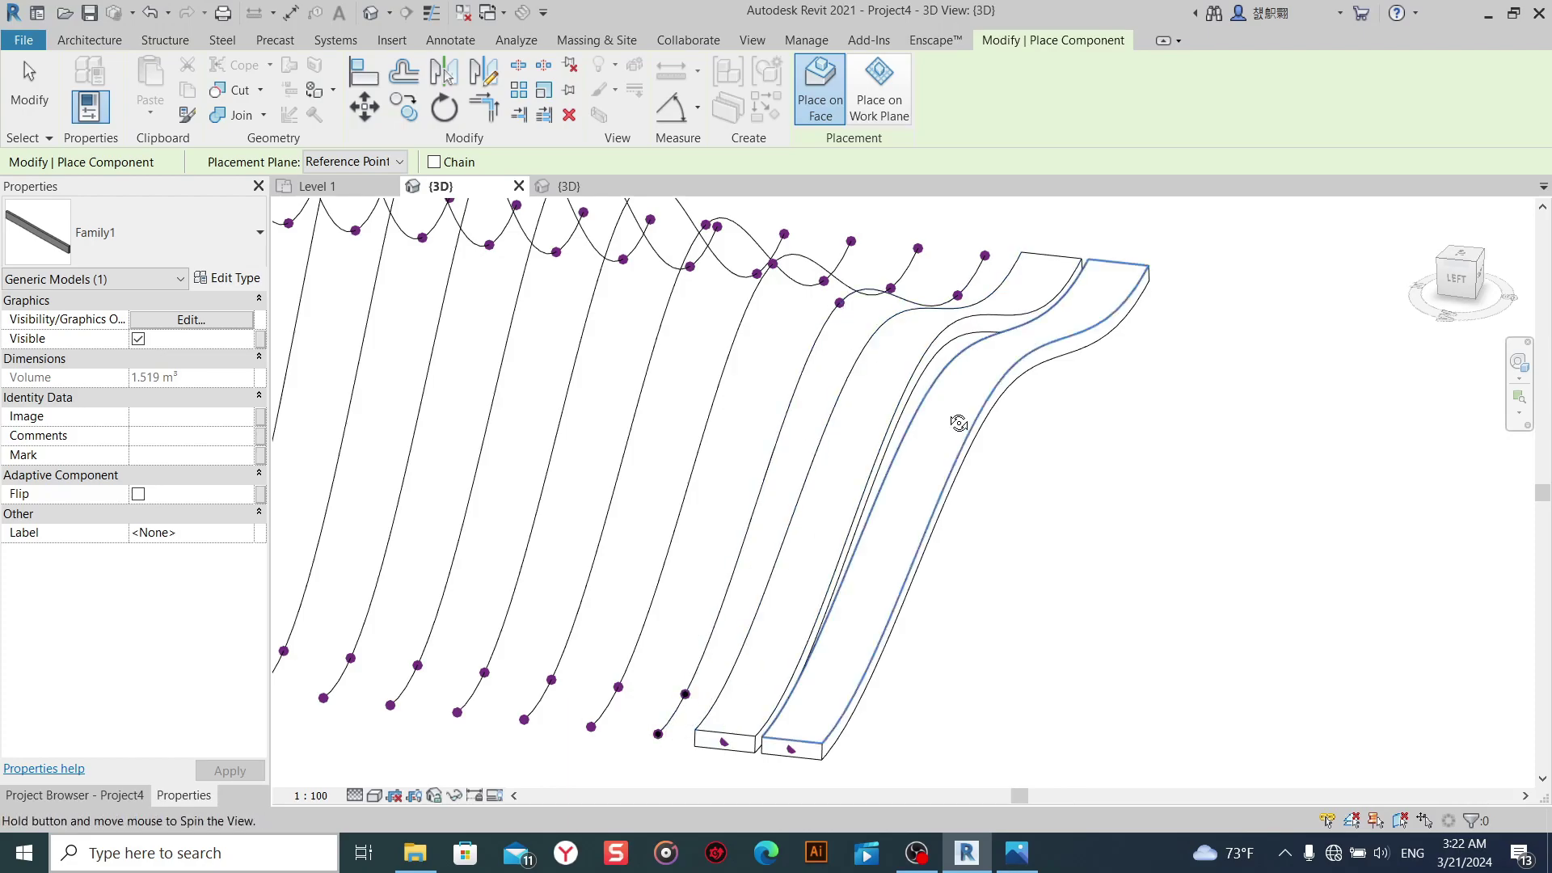
{"action": "middle_click_drag", "start_coordinate": [955, 415], "coordinate": [959, 422], "text": "shift"}
{"action": "middle_click_drag", "start_coordinate": [827, 571], "coordinate": [790, 389], "text": "shift"}
{"action": "left_click", "coordinate": [732, 373]}
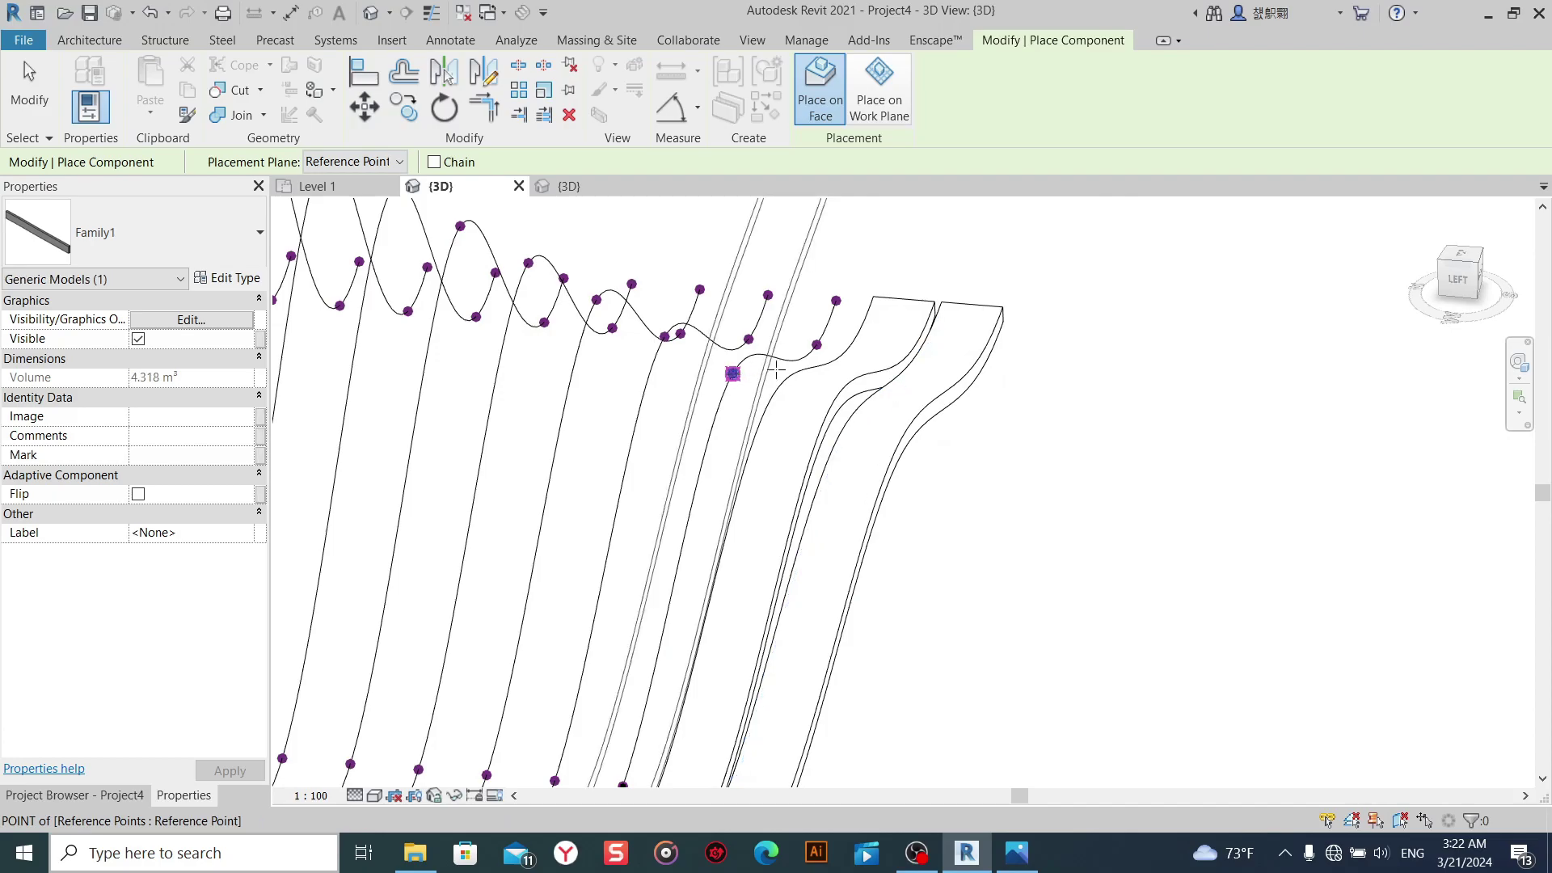
{"action": "left_click", "coordinate": [816, 345]}
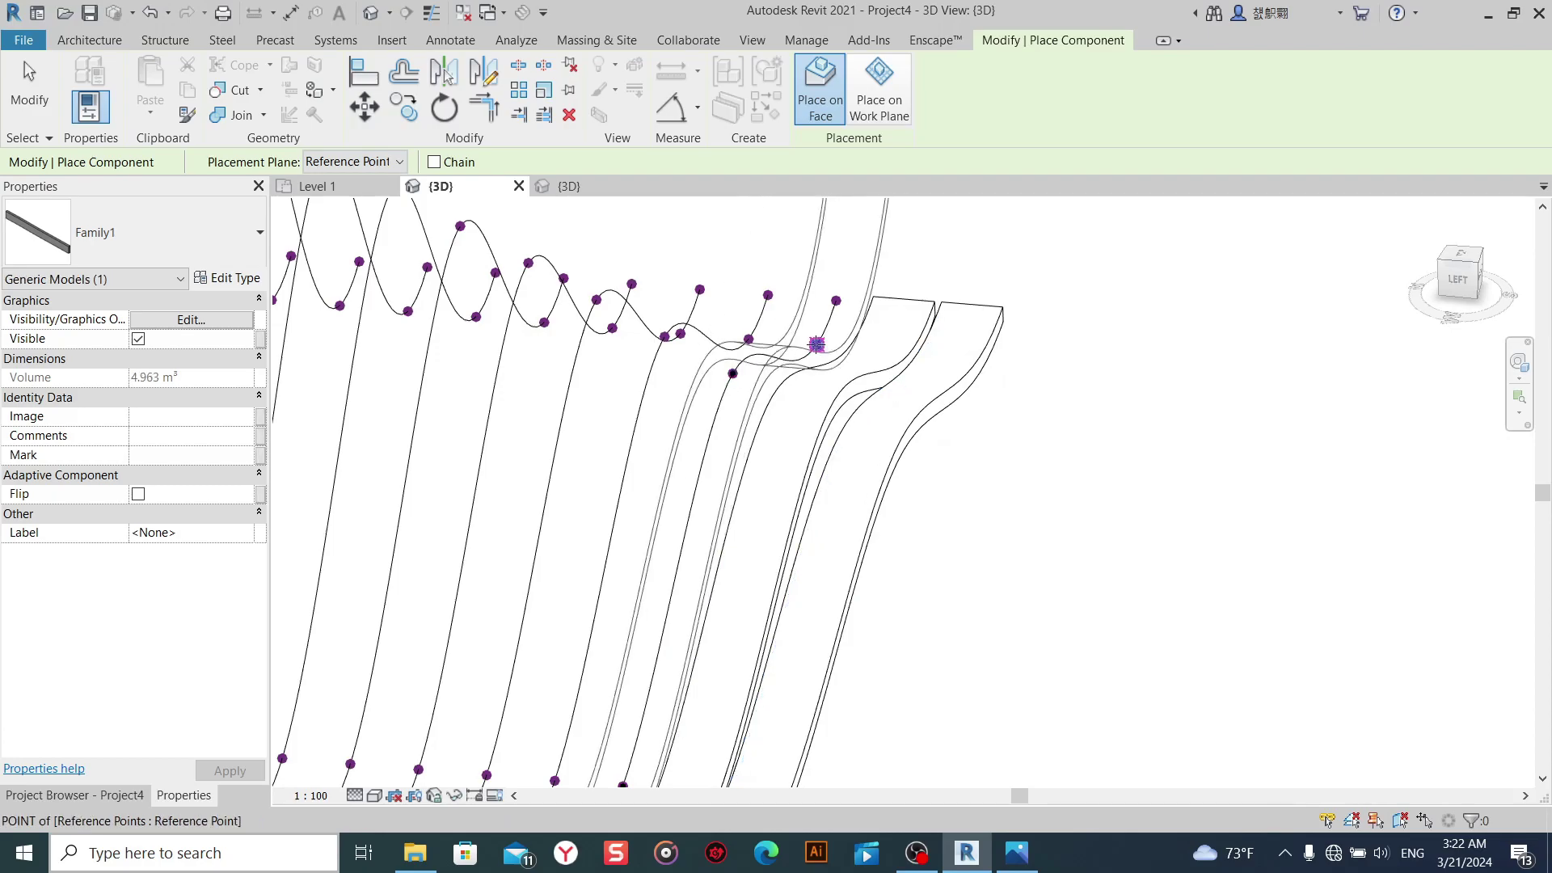
{"action": "left_click", "coordinate": [835, 300]}
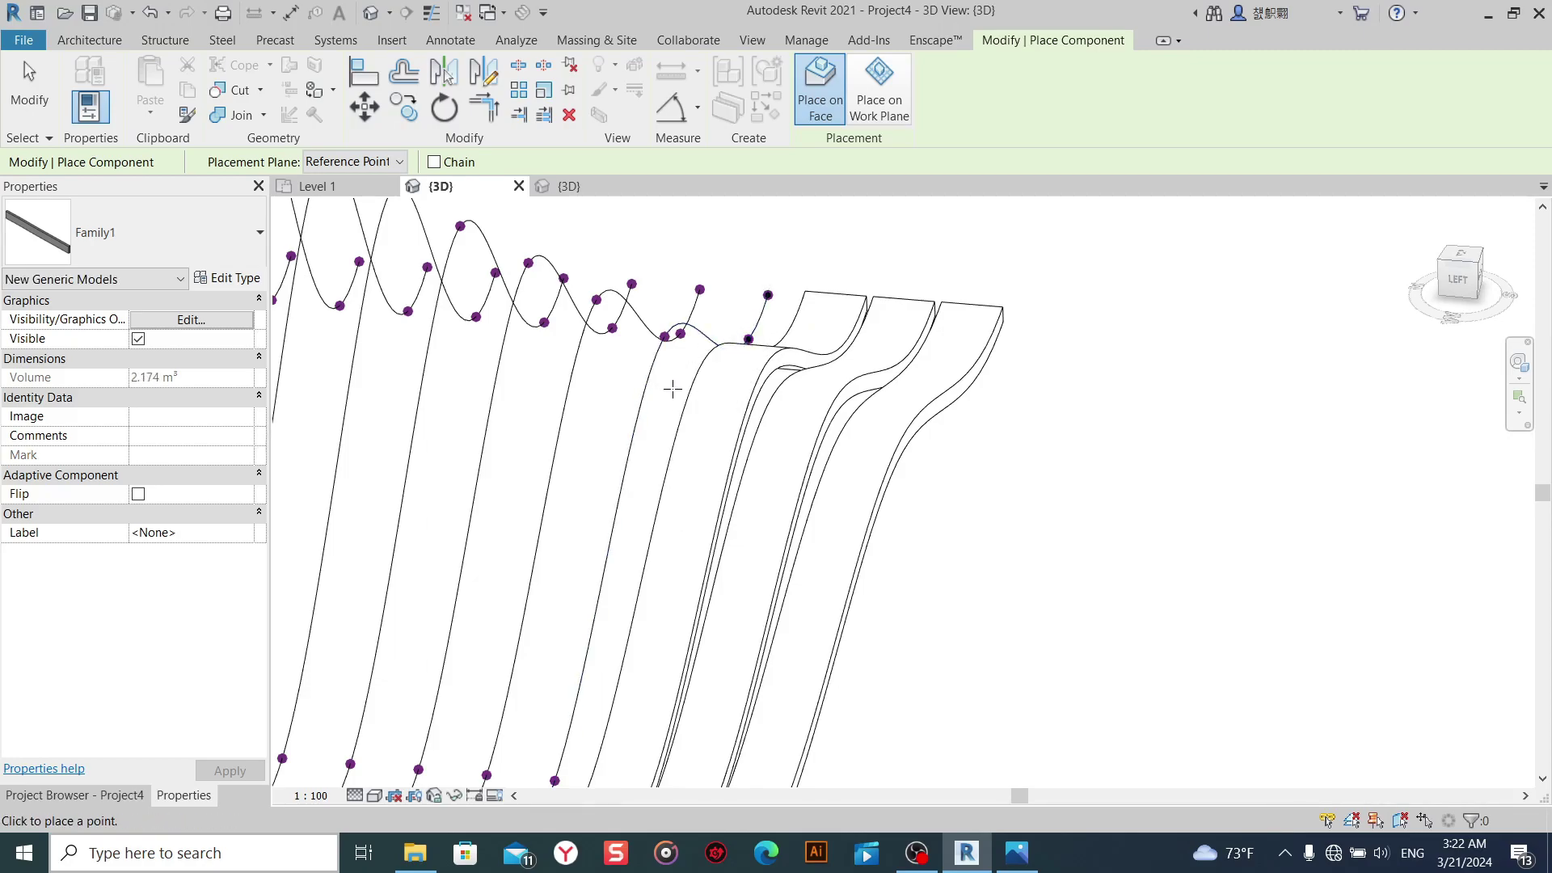
Start beams on the next two splines and orbit to view the whole wave surface.
{"action": "middle_click_drag", "start_coordinate": [672, 389], "coordinate": [686, 405], "text": "shift"}
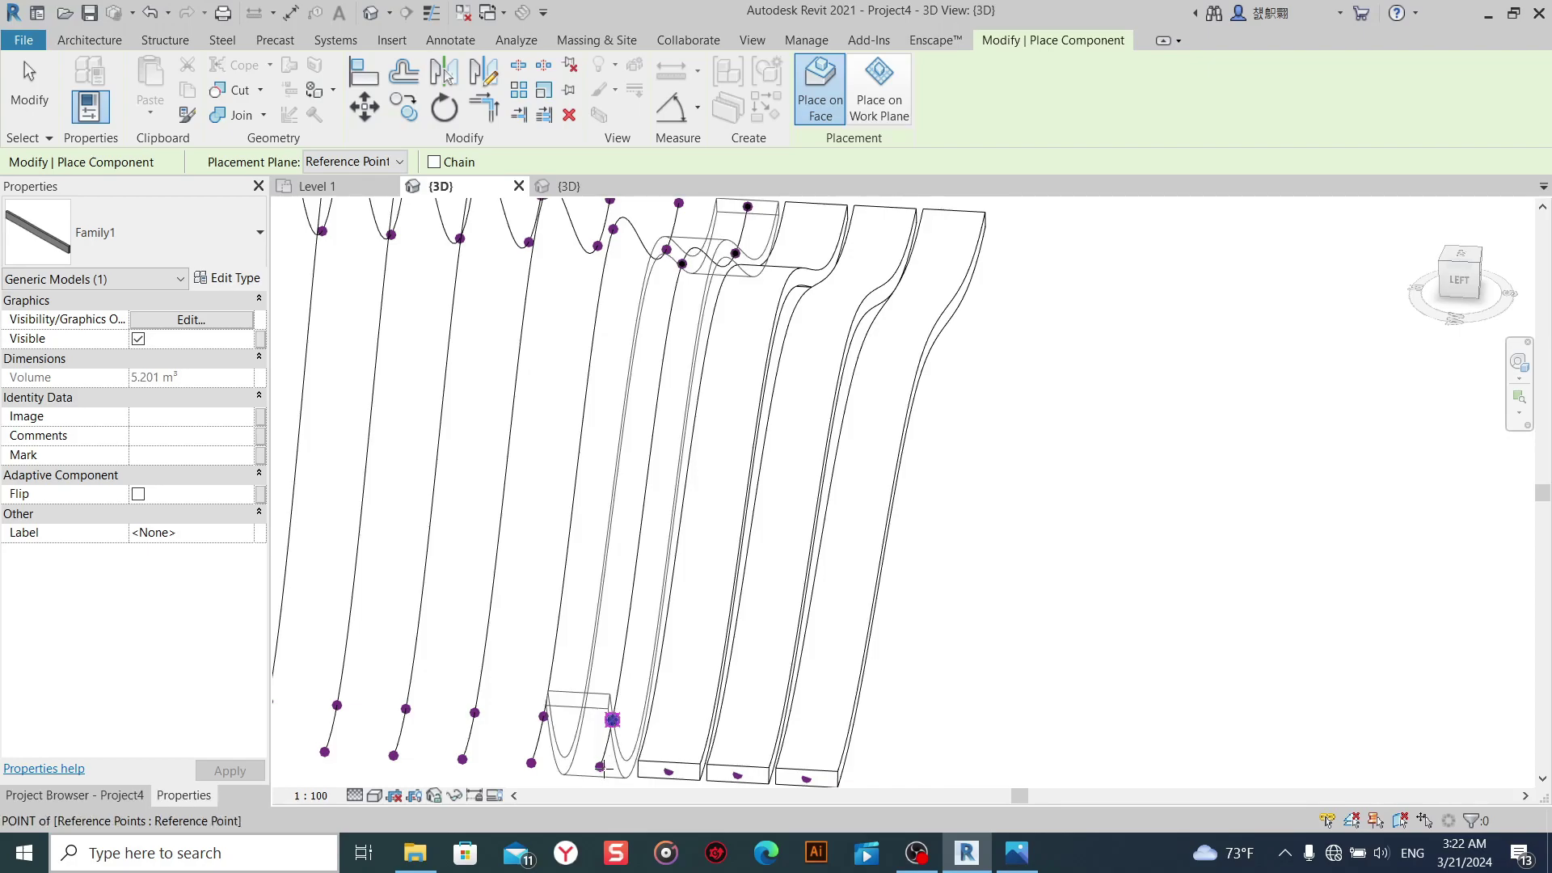
{"action": "left_click", "coordinate": [613, 718]}
{"action": "scroll", "coordinate": [952, 537], "scroll_direction": "down", "scroll_amount": 5}
{"action": "scroll", "coordinate": [1078, 616], "scroll_direction": "up", "scroll_amount": 2}
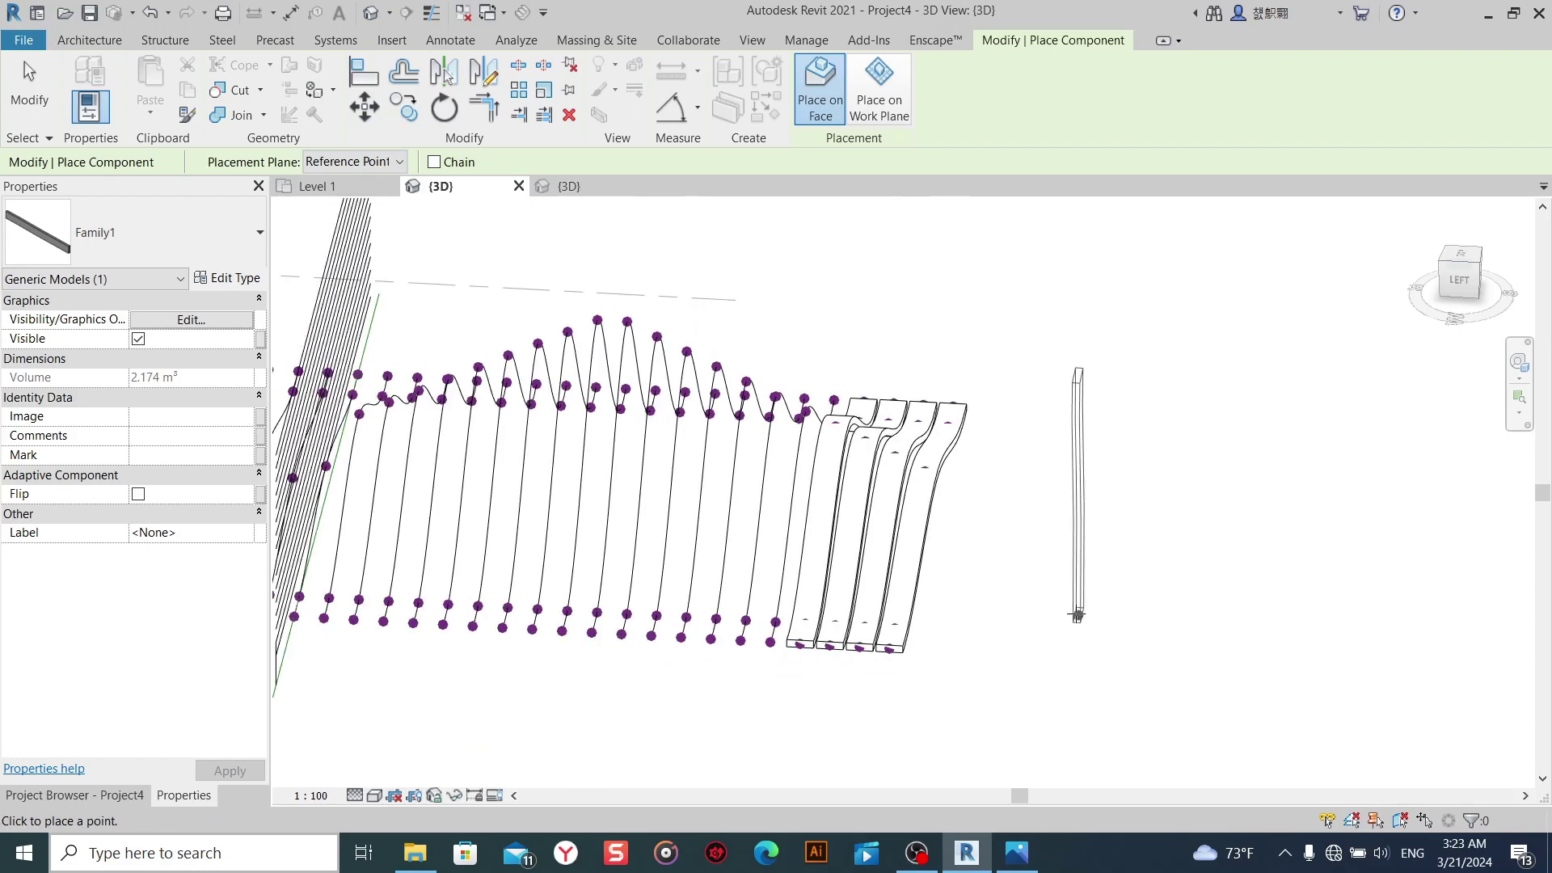
{"action": "mouse_move", "coordinate": [1077, 616]}
{"action": "middle_mouse_down", "text": "shift"}
{"action": "mouse_move", "coordinate": [780, 641]}
{"action": "mouse_move", "coordinate": [757, 697]}
{"action": "mouse_move", "coordinate": [964, 617]}
{"action": "middle_mouse_up", "text": "shift"}
{"action": "scroll", "coordinate": [943, 610], "scroll_direction": "up", "scroll_amount": 3}
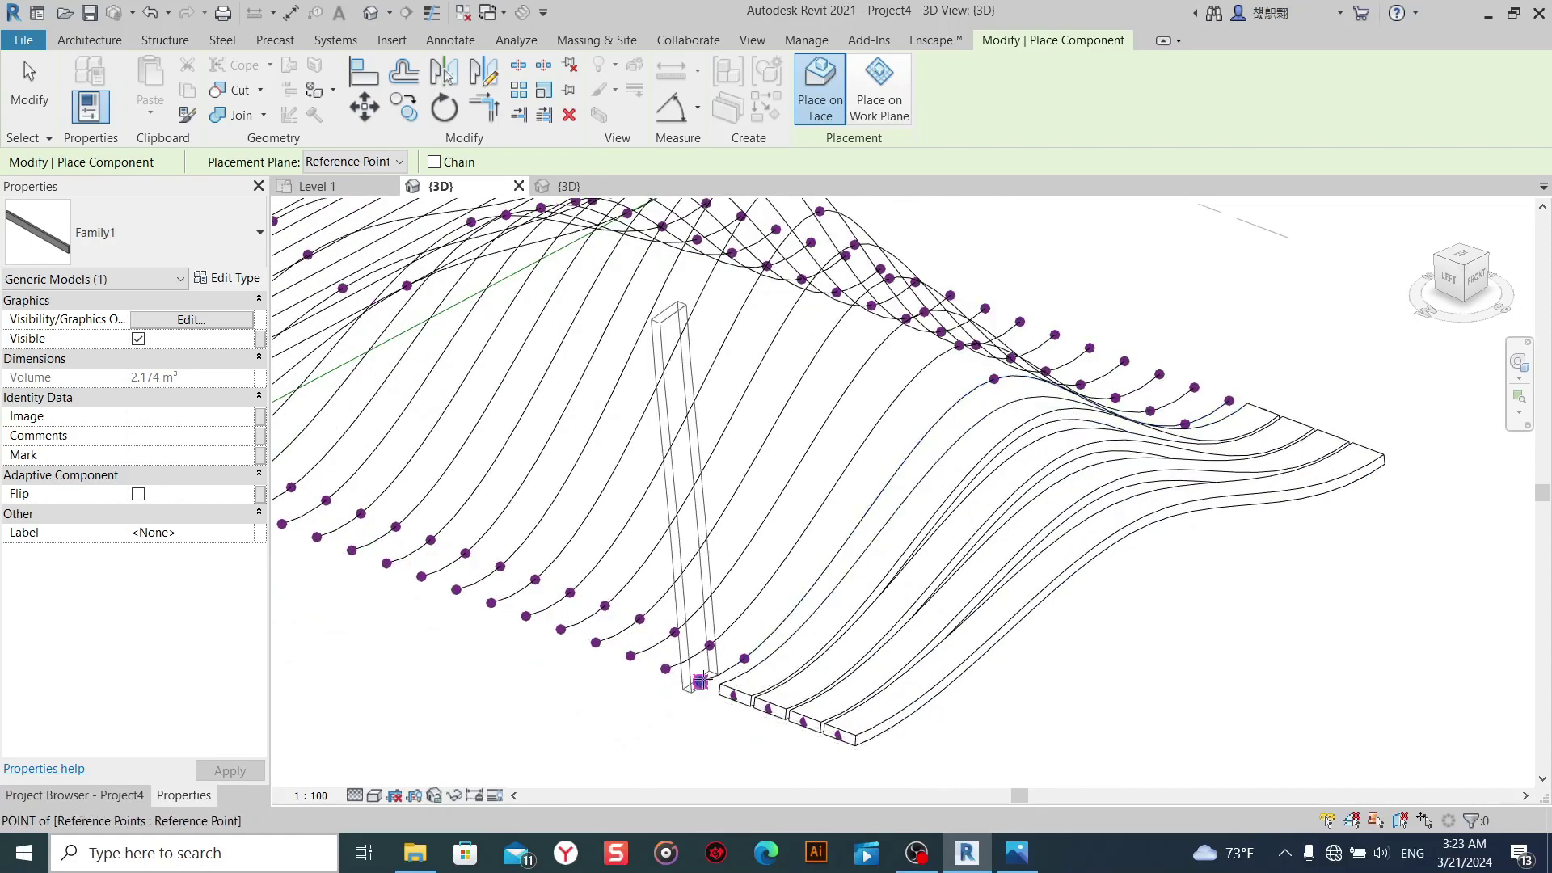
{"action": "left_click", "coordinate": [700, 682]}
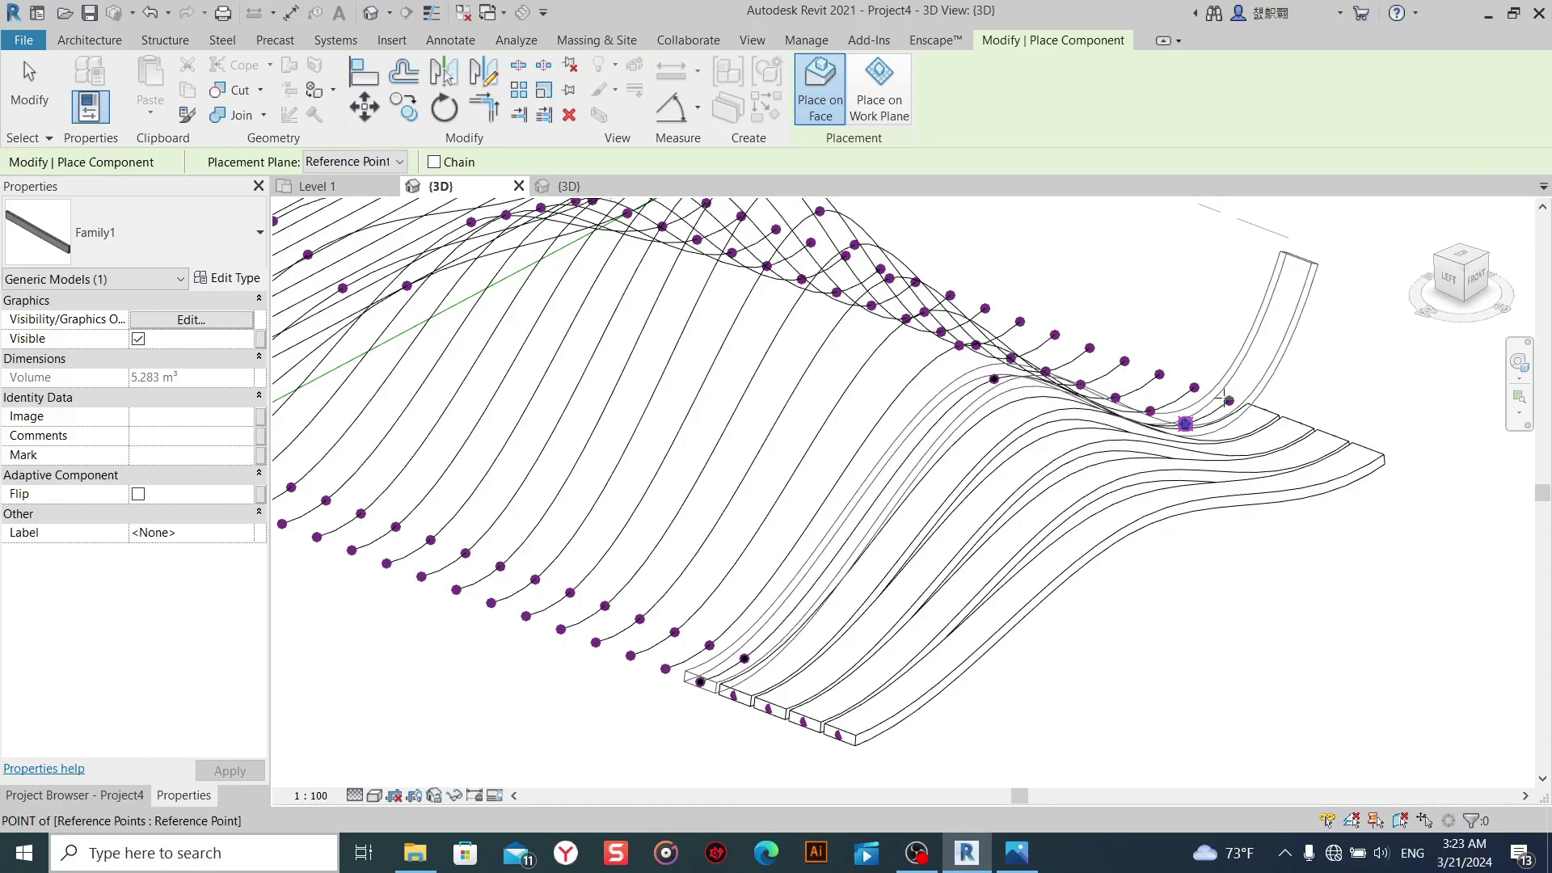
{"action": "mouse_move", "coordinate": [1234, 396]}
{"action": "middle_mouse_down", "text": "shift"}
{"action": "mouse_move", "coordinate": [1080, 531]}
{"action": "mouse_move", "coordinate": [1224, 544]}
{"action": "mouse_move", "coordinate": [1127, 586]}
{"action": "mouse_move", "coordinate": [886, 581]}
{"action": "middle_mouse_up", "text": "shift"}
{"action": "scroll", "coordinate": [886, 581], "scroll_direction": "down", "scroll_amount": 3}
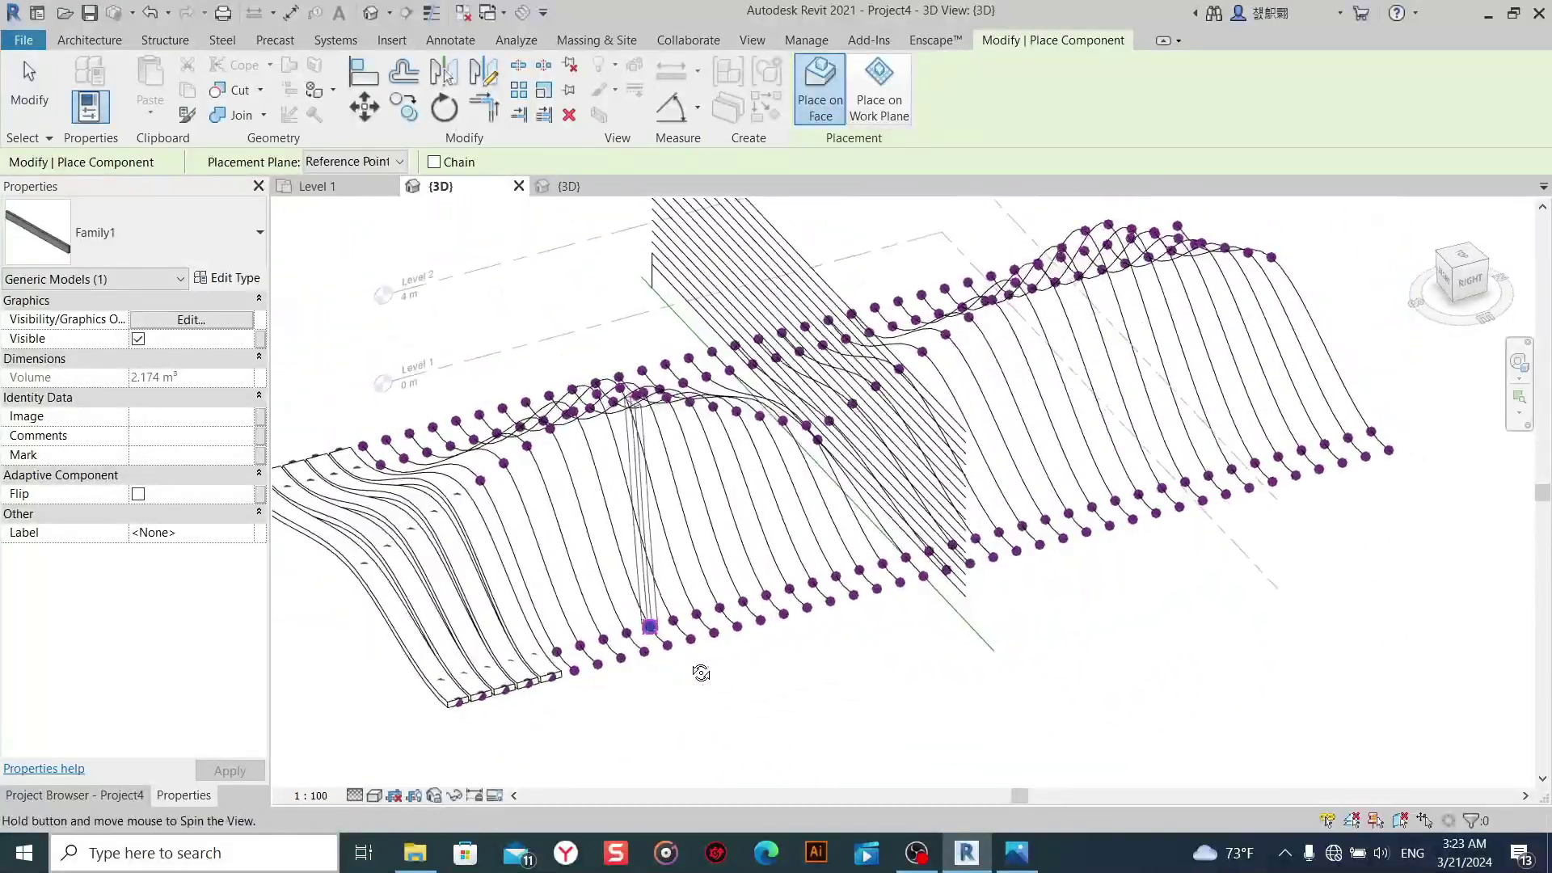
{"action": "mouse_move", "coordinate": [700, 672]}
{"action": "middle_mouse_down", "text": "shift"}
{"action": "mouse_move", "coordinate": [1161, 668]}
{"action": "mouse_move", "coordinate": [932, 619]}
{"action": "mouse_move", "coordinate": [738, 617]}
{"action": "middle_mouse_up", "text": "shift"}
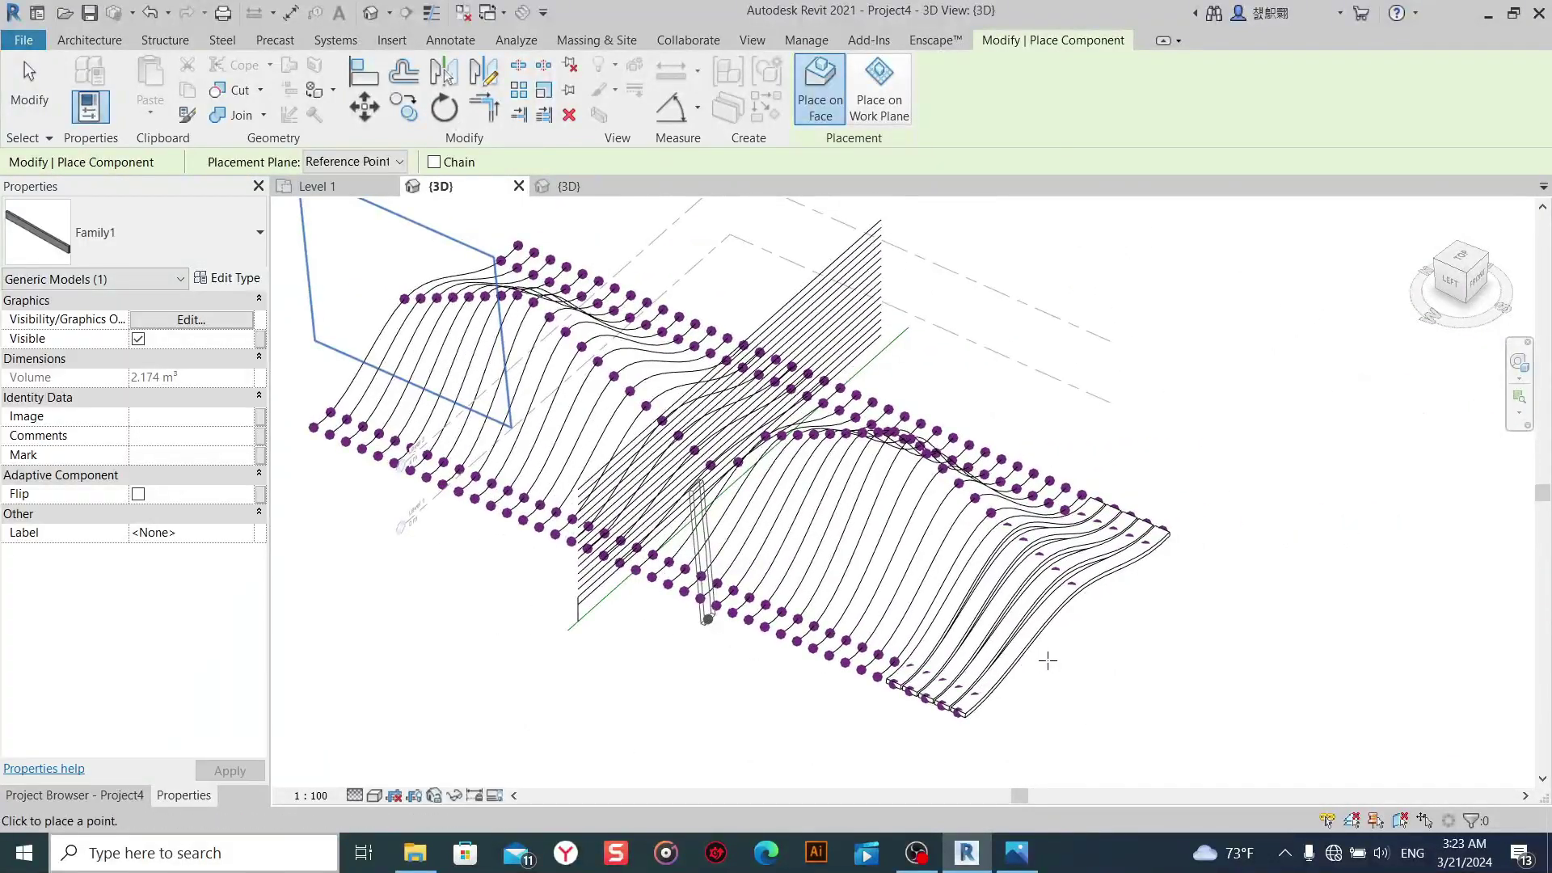
{"action": "scroll", "coordinate": [1093, 637], "scroll_direction": "down", "scroll_amount": 2}
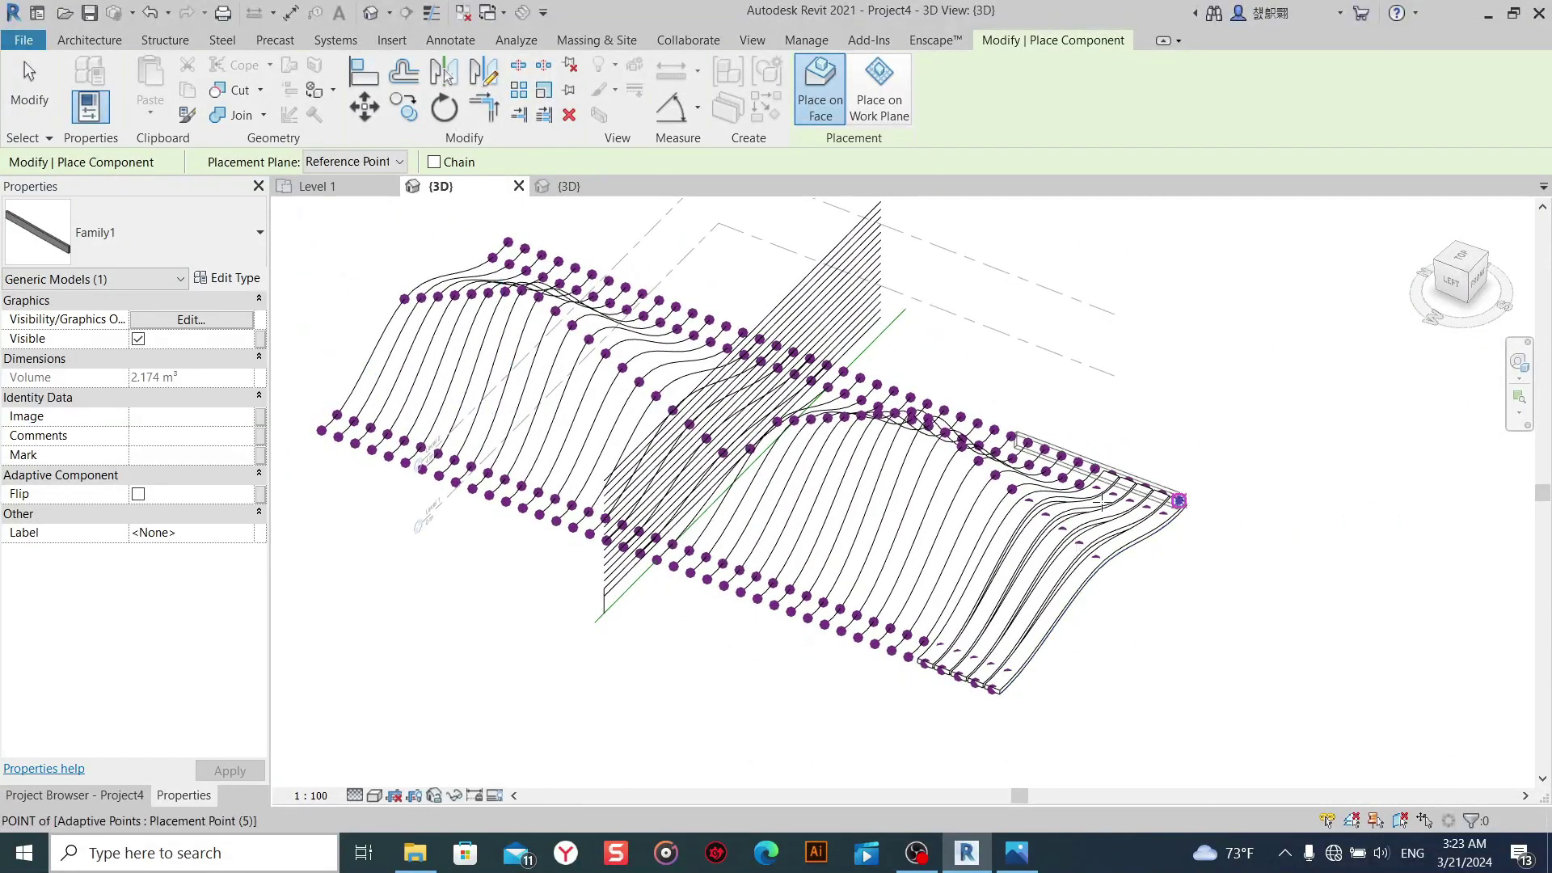
{"action": "scroll", "coordinate": [1147, 502], "scroll_direction": "up", "scroll_amount": 2}
{"action": "scroll", "coordinate": [1146, 494], "scroll_direction": "up", "scroll_amount": 2}
Place Family1 beams along the two rightmost curved splines of the wave.
{"action": "middle_click_drag", "start_coordinate": [1144, 495], "coordinate": [1154, 318]}
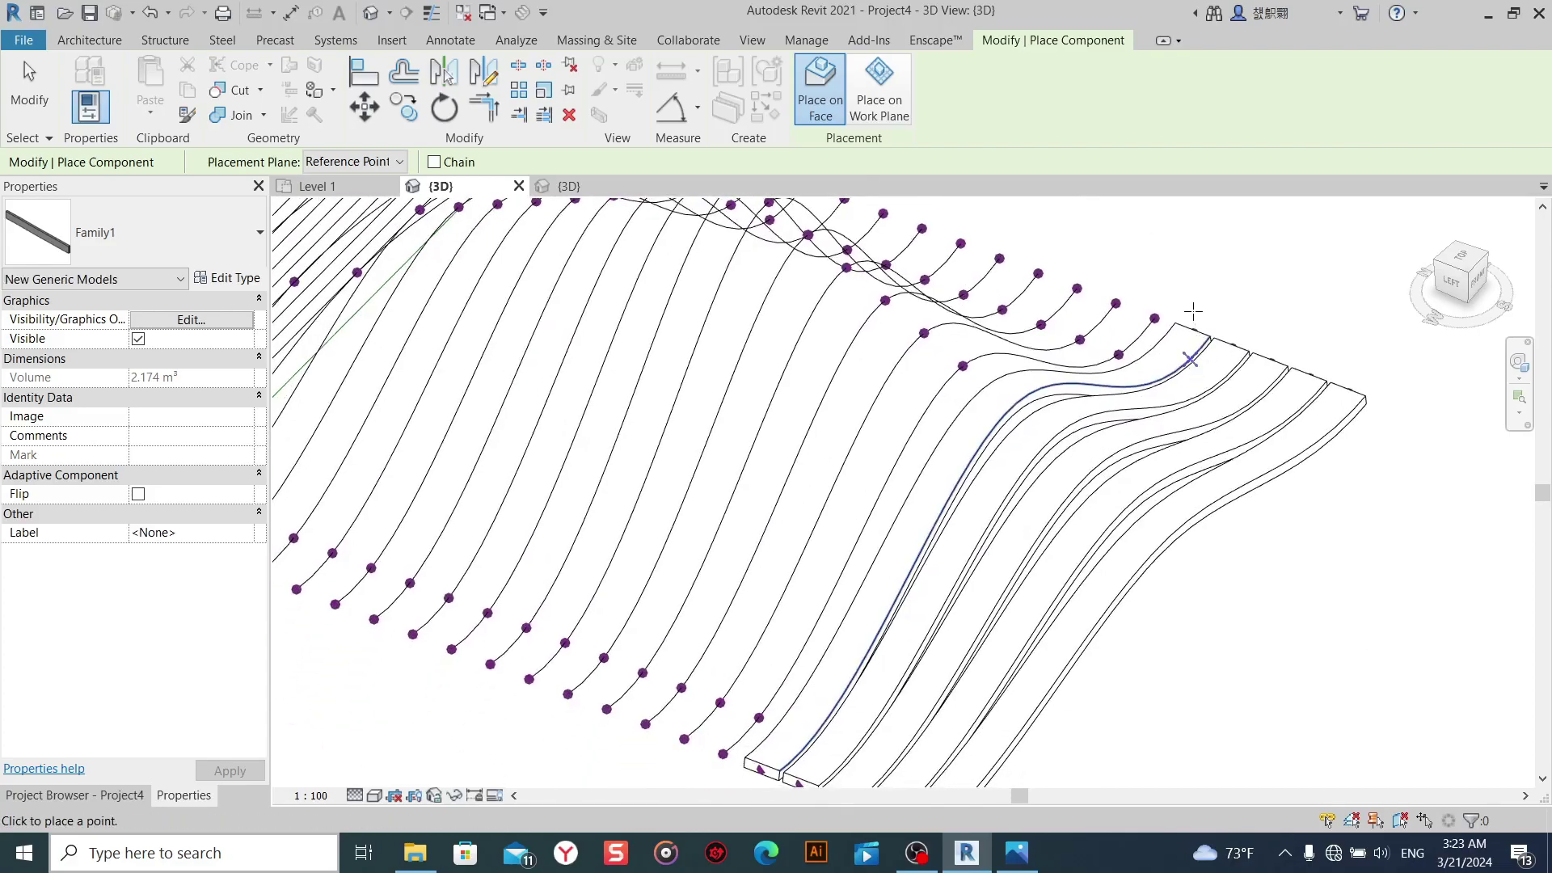
{"action": "left_click", "coordinate": [1154, 318]}
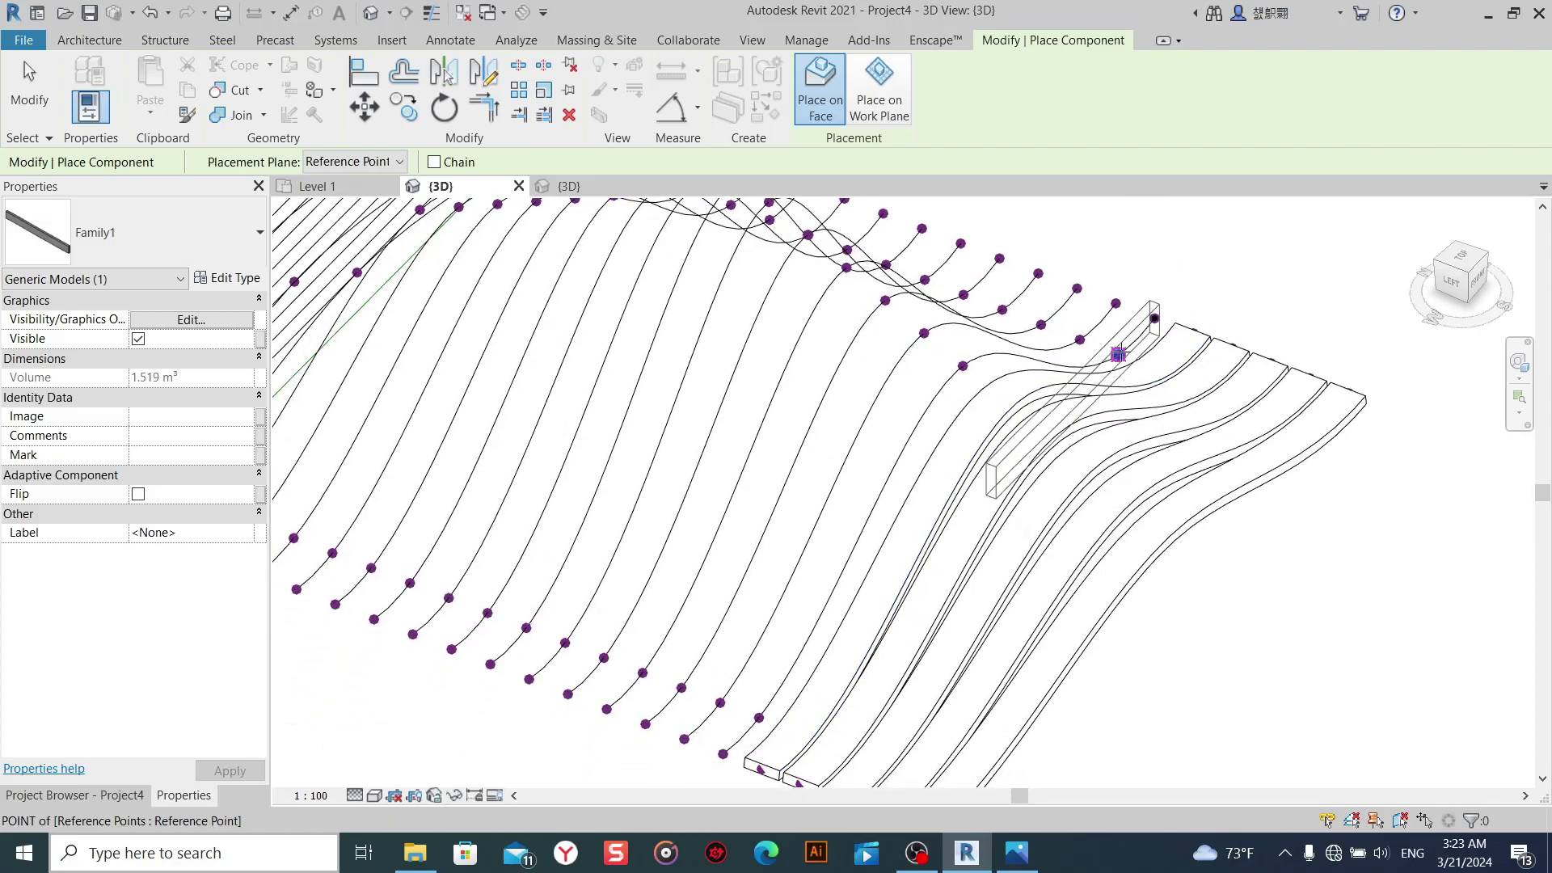
{"action": "left_click", "coordinate": [963, 368]}
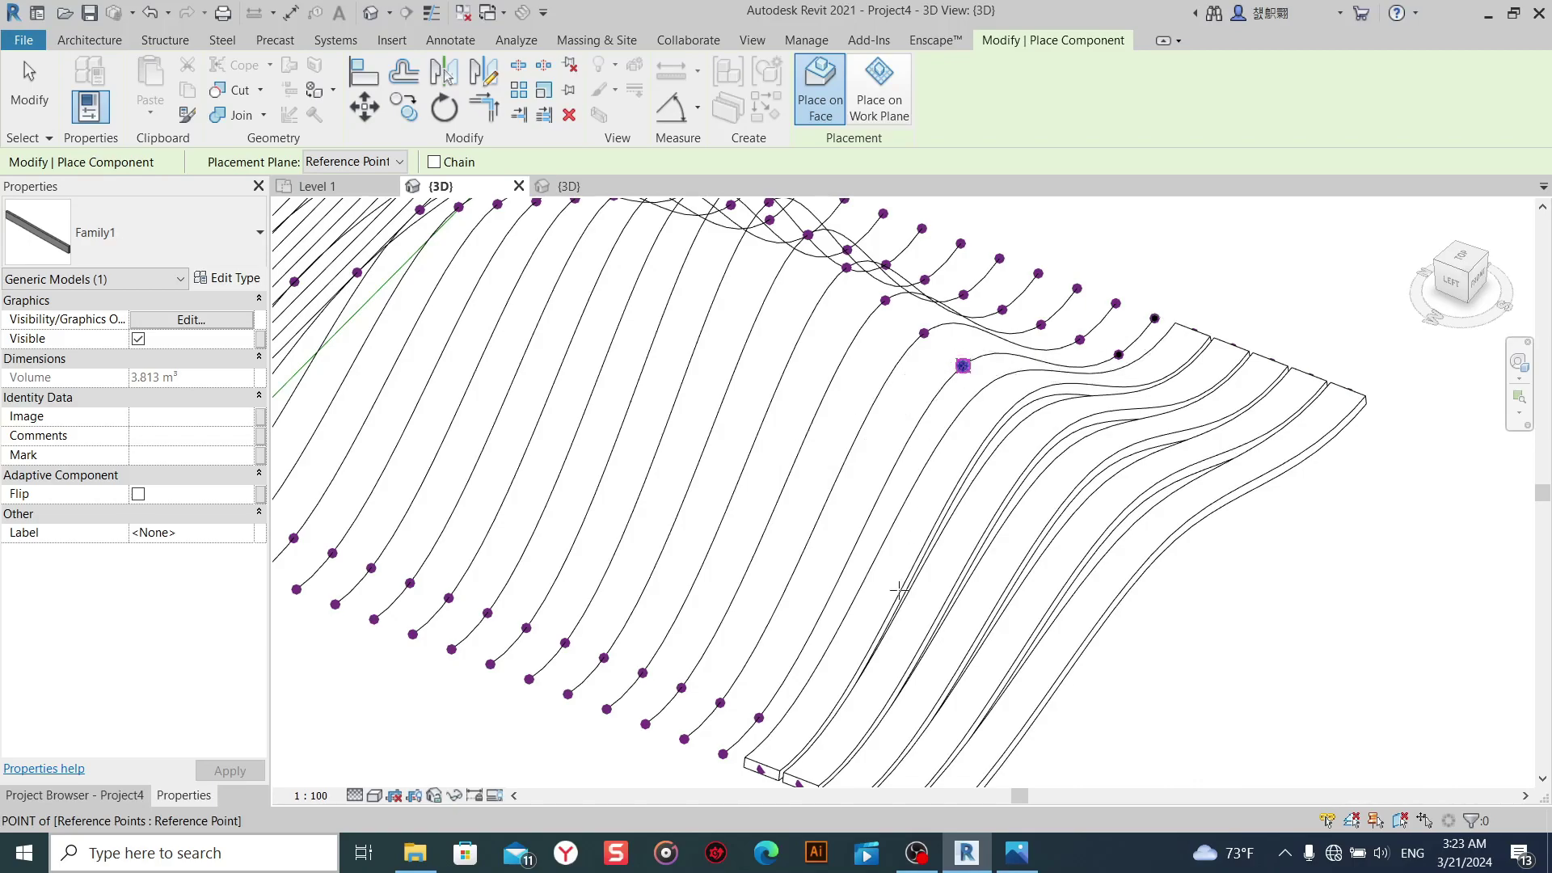
{"action": "left_click", "coordinate": [722, 754]}
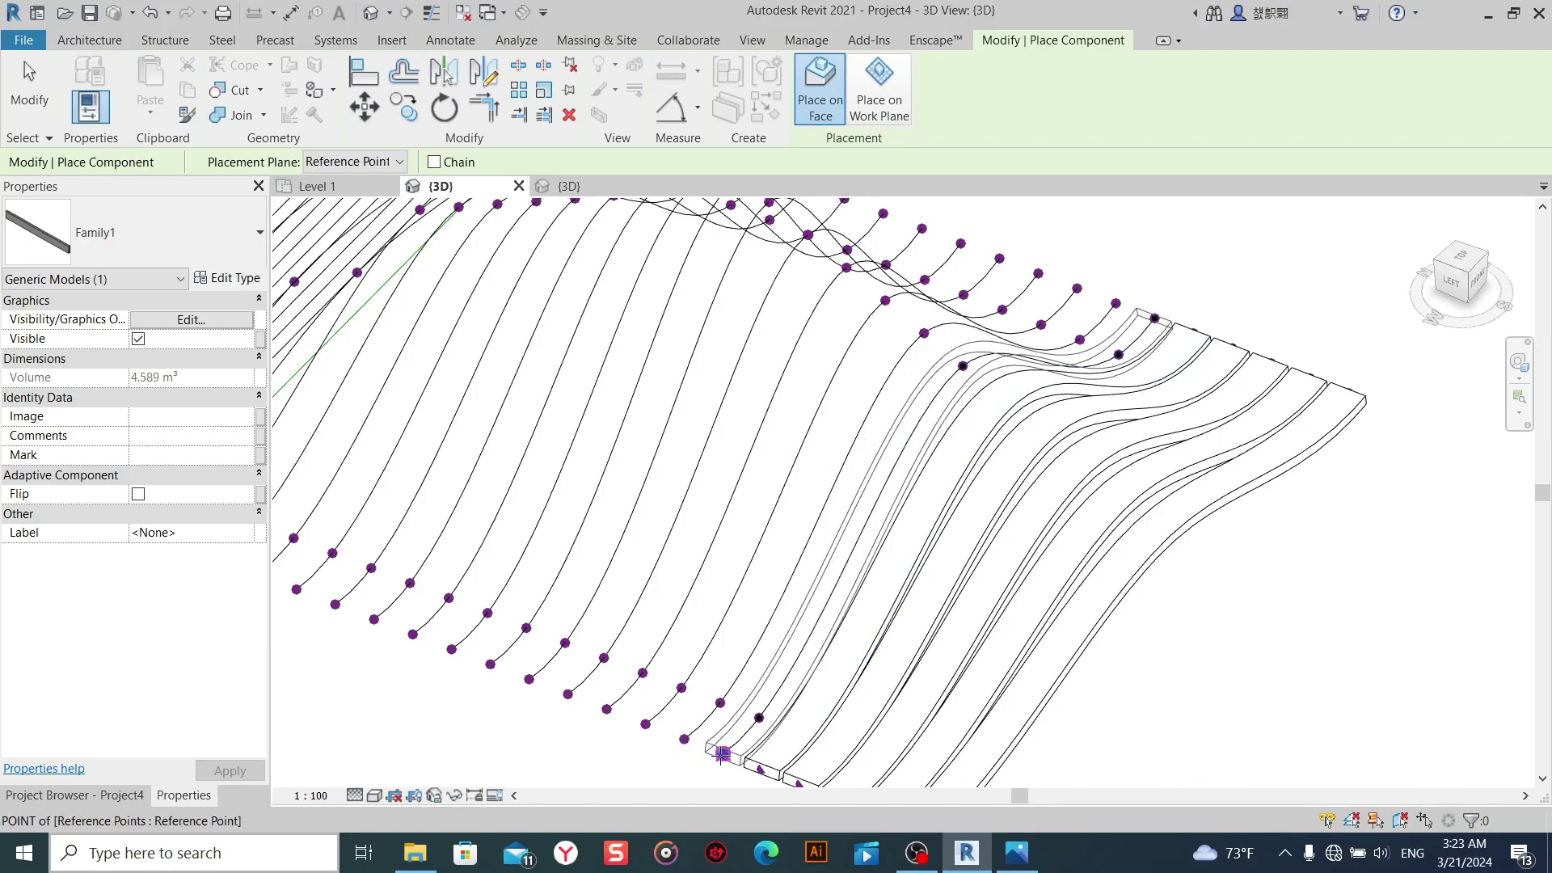
{"action": "left_click", "coordinate": [720, 703]}
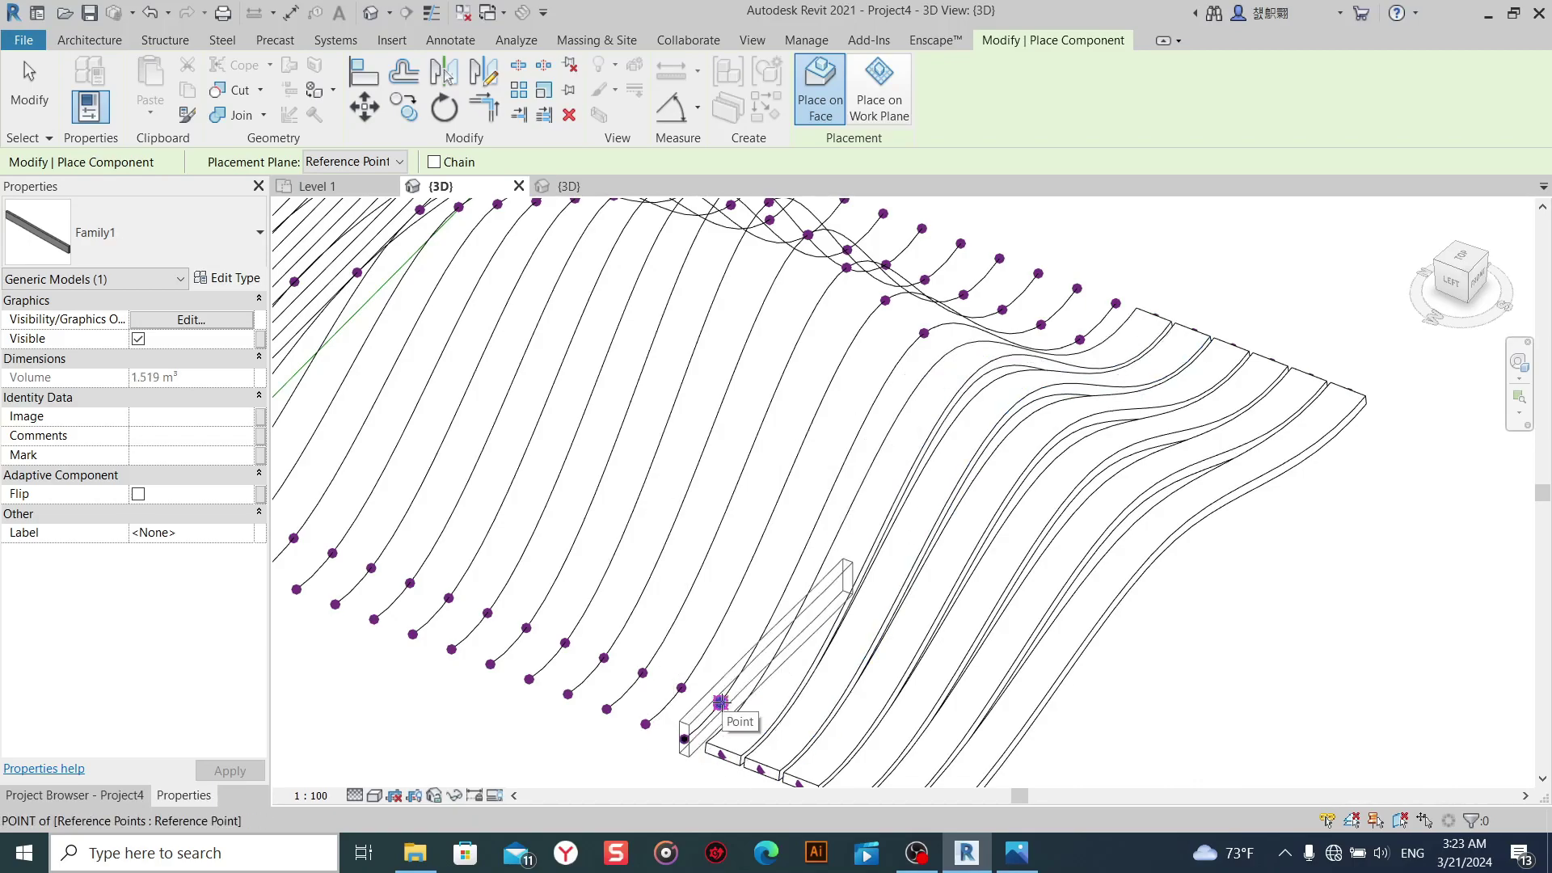
{"action": "left_click", "coordinate": [924, 332]}
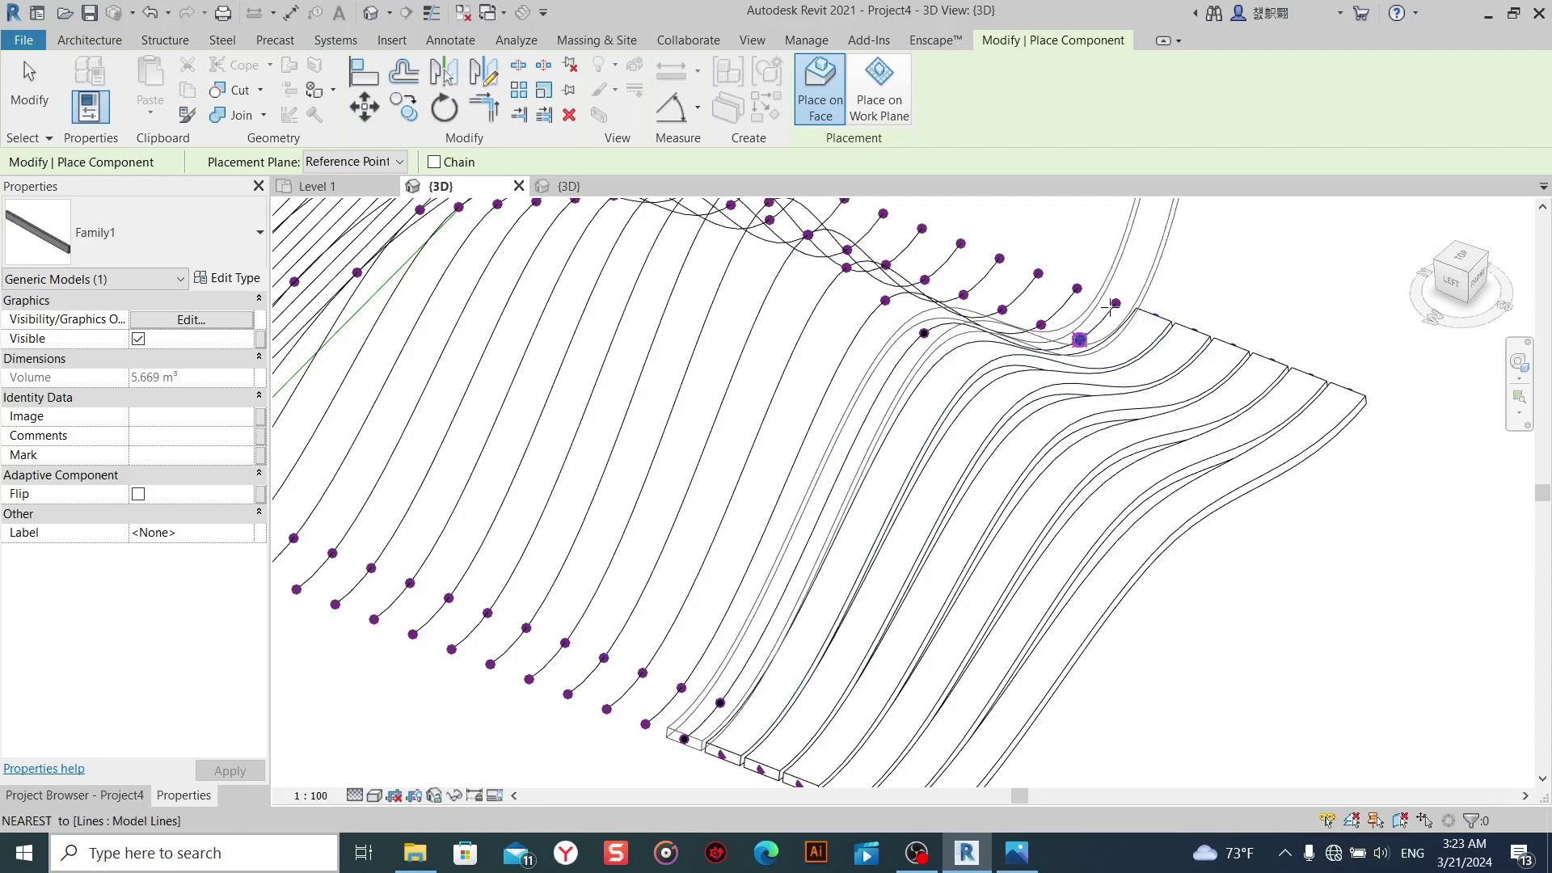
{"action": "left_click", "coordinate": [1080, 339]}
{"action": "left_click", "coordinate": [1078, 289]}
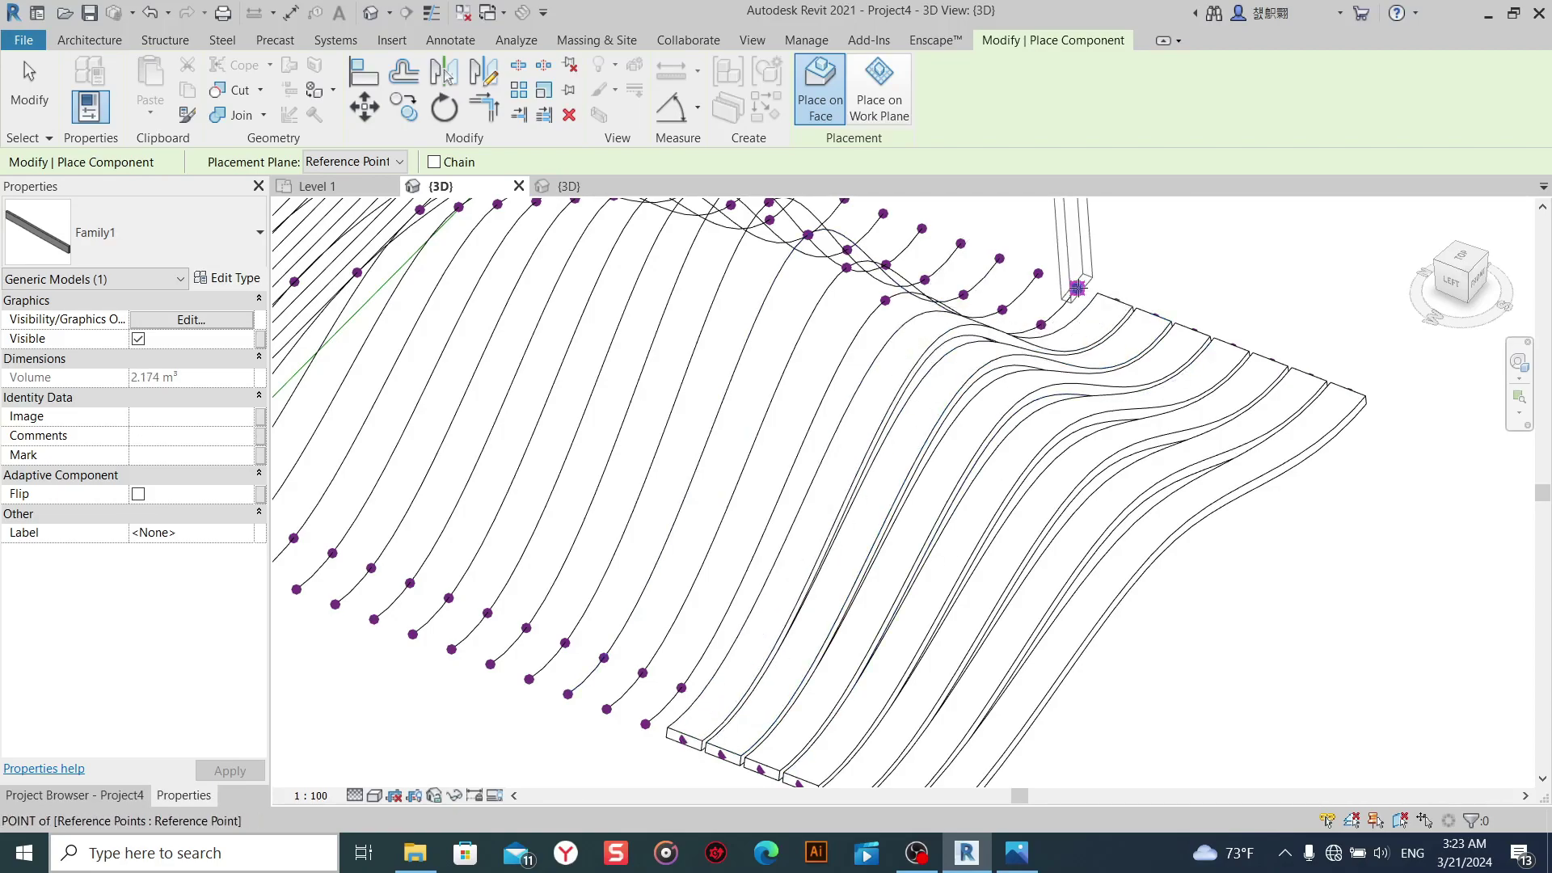
Add beams on the next two splines leftward, orbiting toward a top-down view.
{"action": "left_click", "coordinate": [1041, 324]}
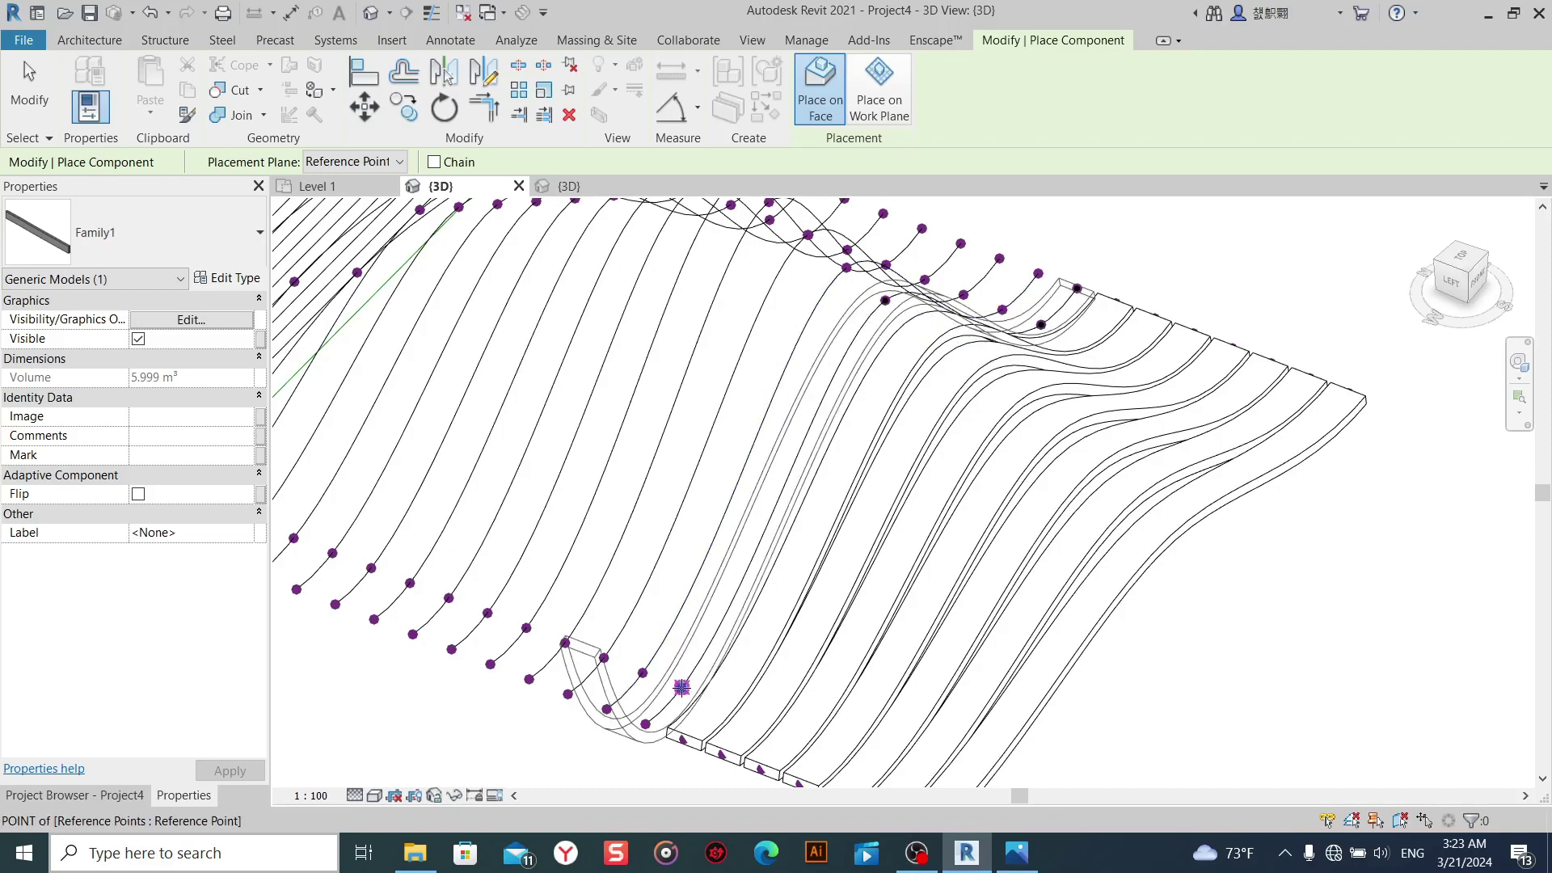
{"action": "left_click", "coordinate": [666, 709]}
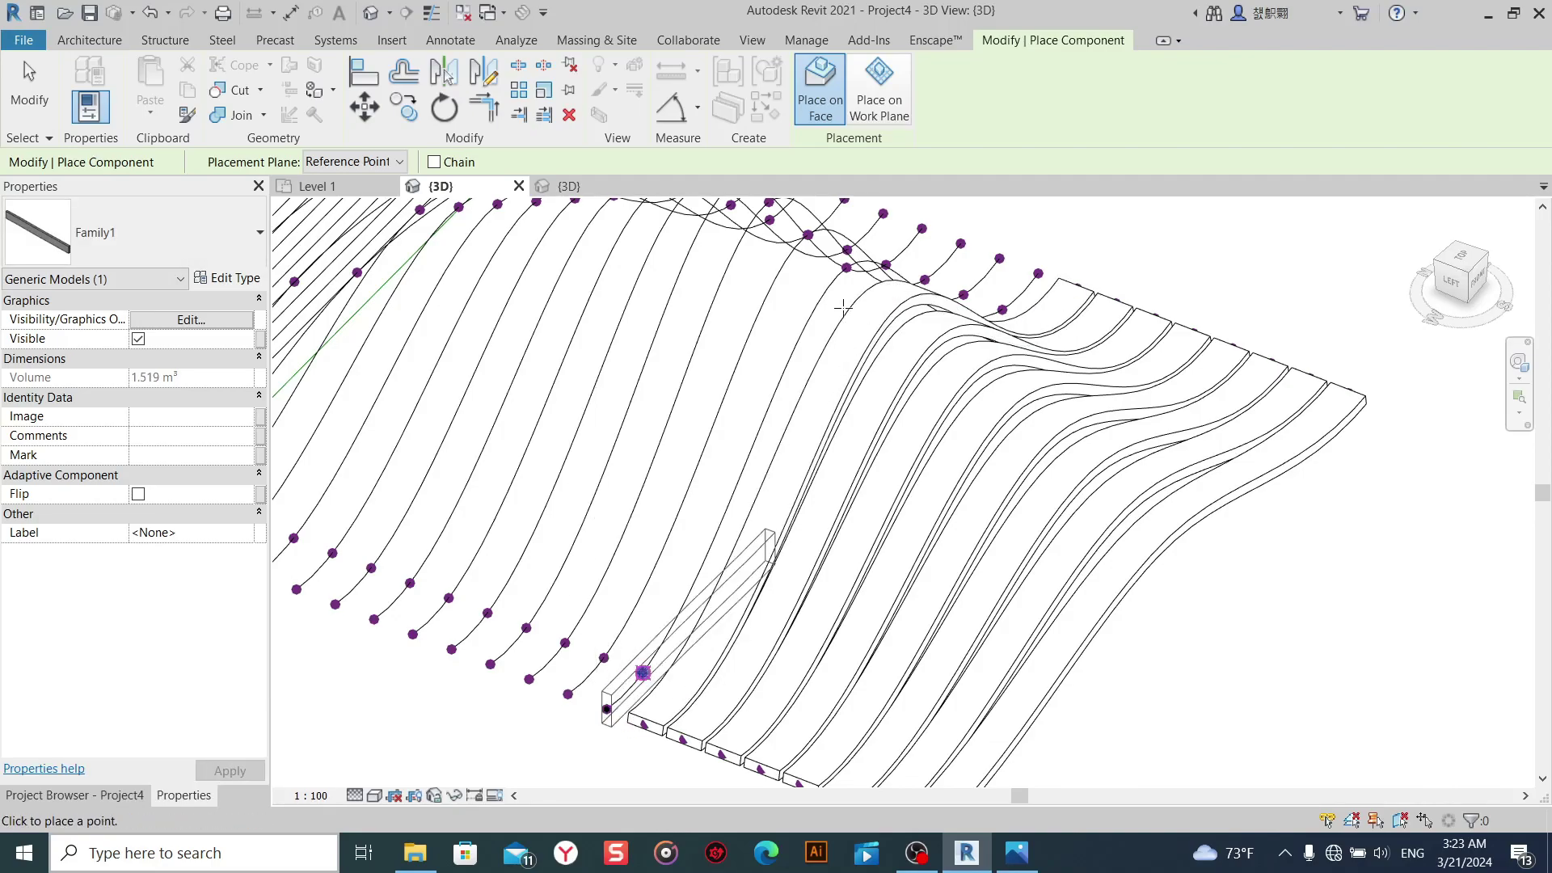
{"action": "middle_click_drag", "start_coordinate": [912, 347], "coordinate": [960, 345], "text": "shift"}
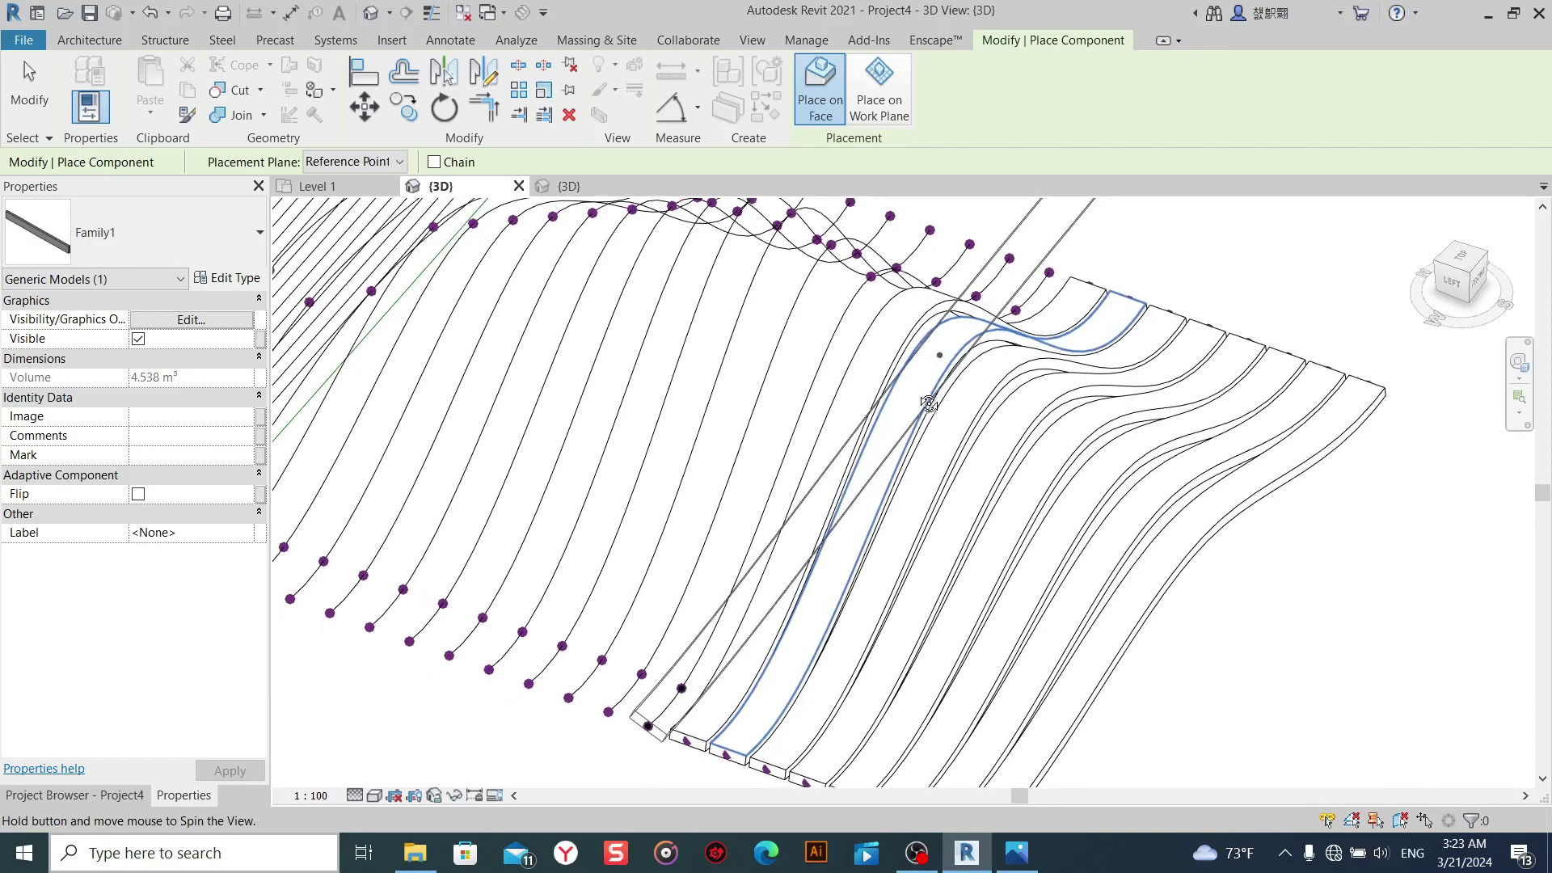
{"action": "mouse_move", "coordinate": [892, 406]}
{"action": "middle_mouse_down", "text": "shift"}
{"action": "mouse_move", "coordinate": [916, 426]}
{"action": "mouse_move", "coordinate": [790, 513]}
{"action": "middle_mouse_up", "text": "shift"}
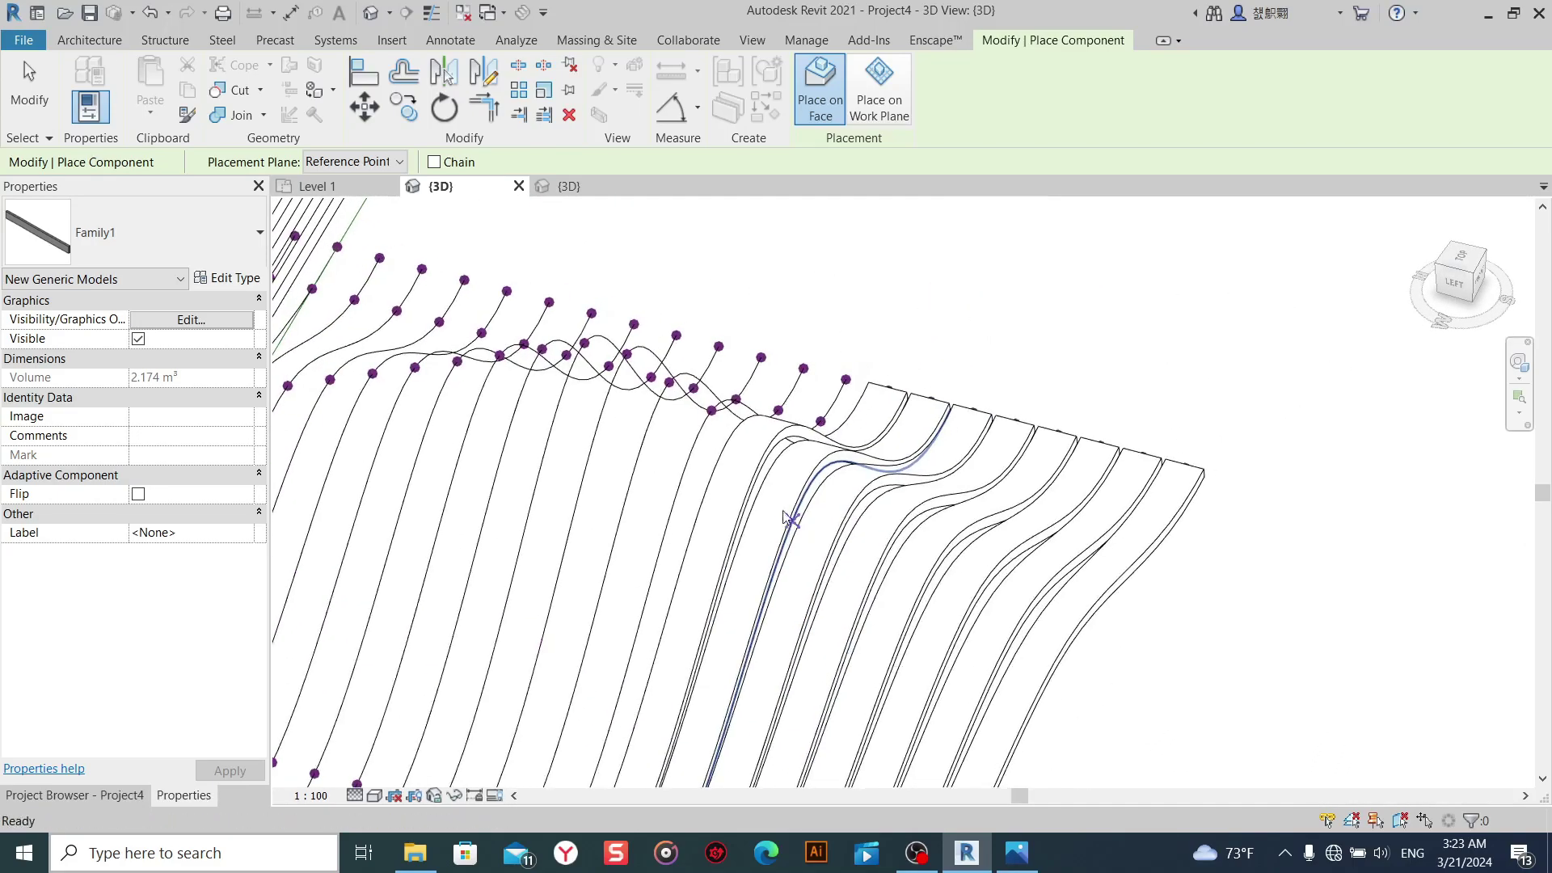
{"action": "left_click", "coordinate": [711, 410]}
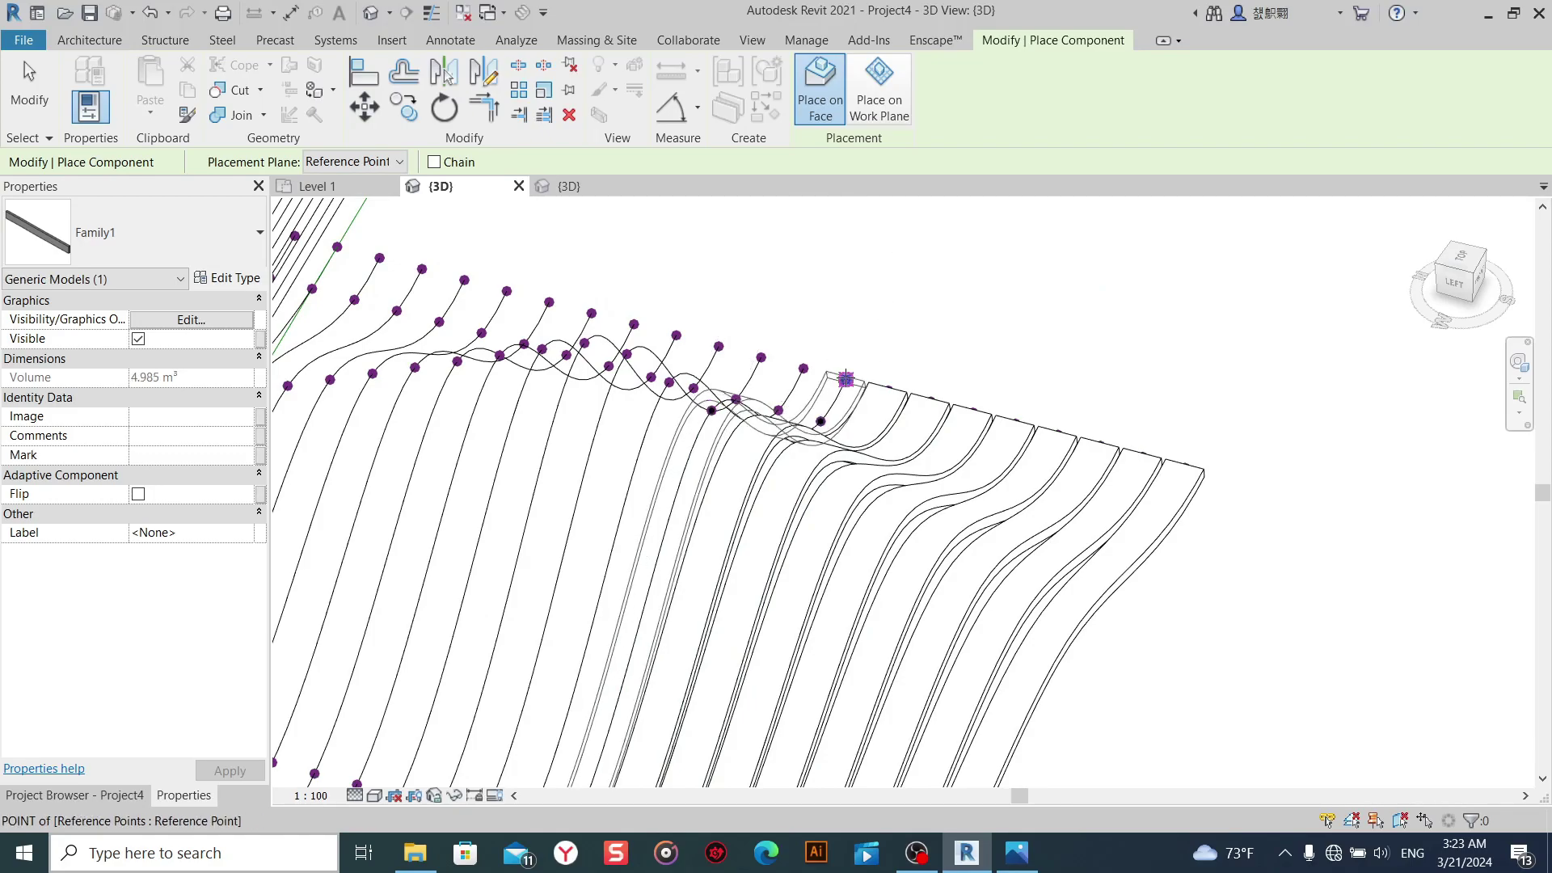
{"action": "left_click", "coordinate": [880, 342]}
{"action": "scroll", "coordinate": [926, 347], "scroll_direction": "down", "scroll_amount": 2}
{"action": "mouse_move", "coordinate": [871, 467]}
{"action": "middle_mouse_down", "text": "shift"}
{"action": "mouse_move", "coordinate": [952, 415]}
{"action": "mouse_move", "coordinate": [880, 527]}
{"action": "mouse_move", "coordinate": [639, 639]}
{"action": "middle_mouse_up", "text": "shift"}
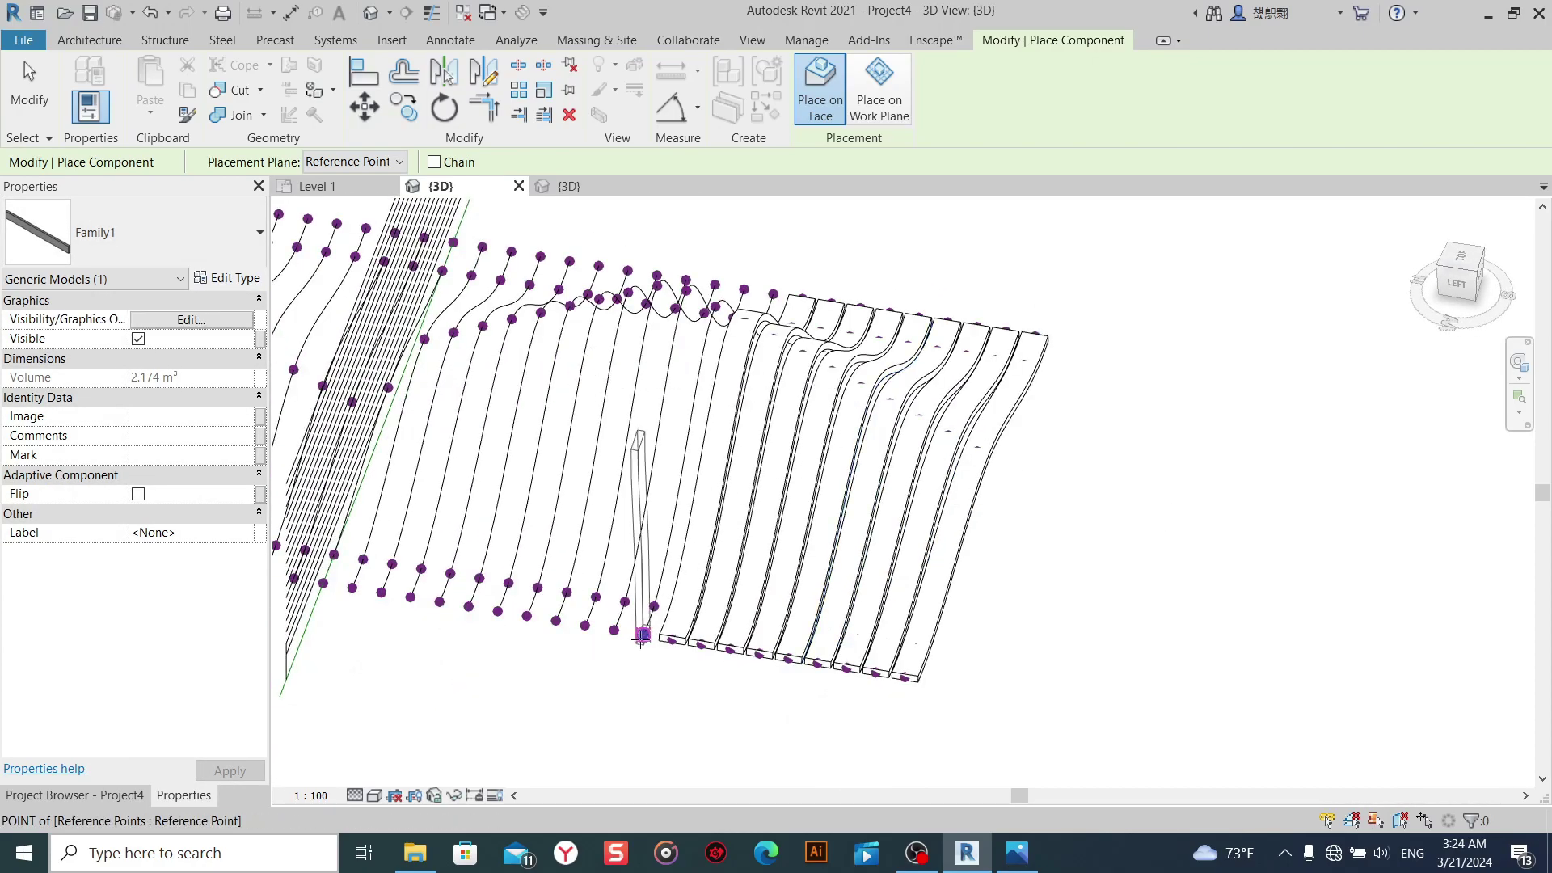
Run beams along the next two splines, adjusting the view to see their full length.
{"action": "left_click", "coordinate": [643, 637]}
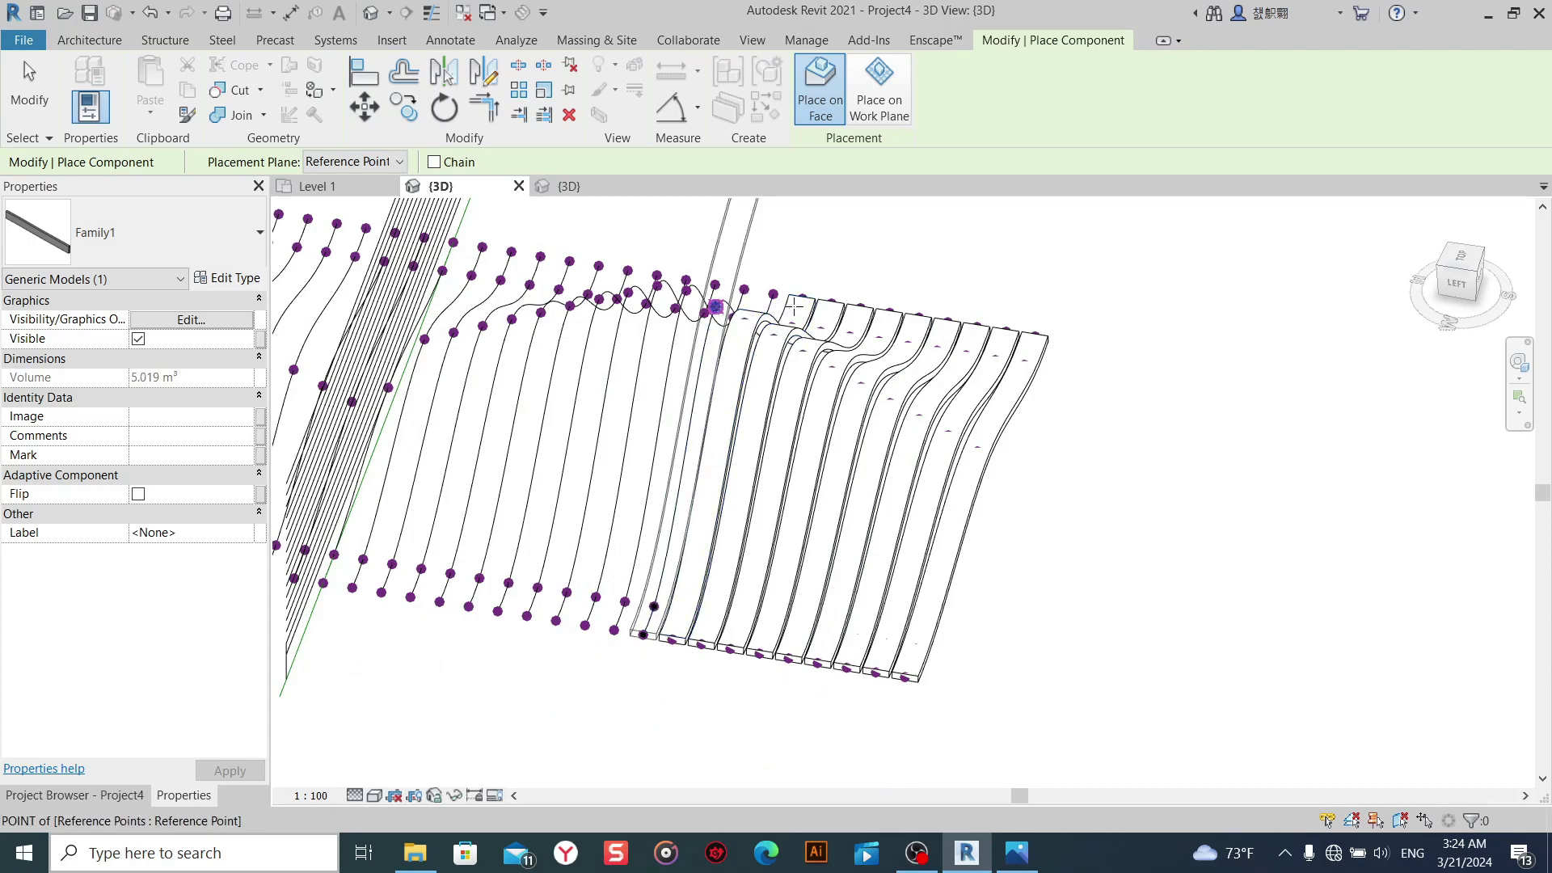
{"action": "middle_click_drag", "start_coordinate": [795, 305], "coordinate": [787, 345], "text": "shift"}
{"action": "middle_click_drag", "start_coordinate": [767, 405], "coordinate": [754, 512], "text": "shift"}
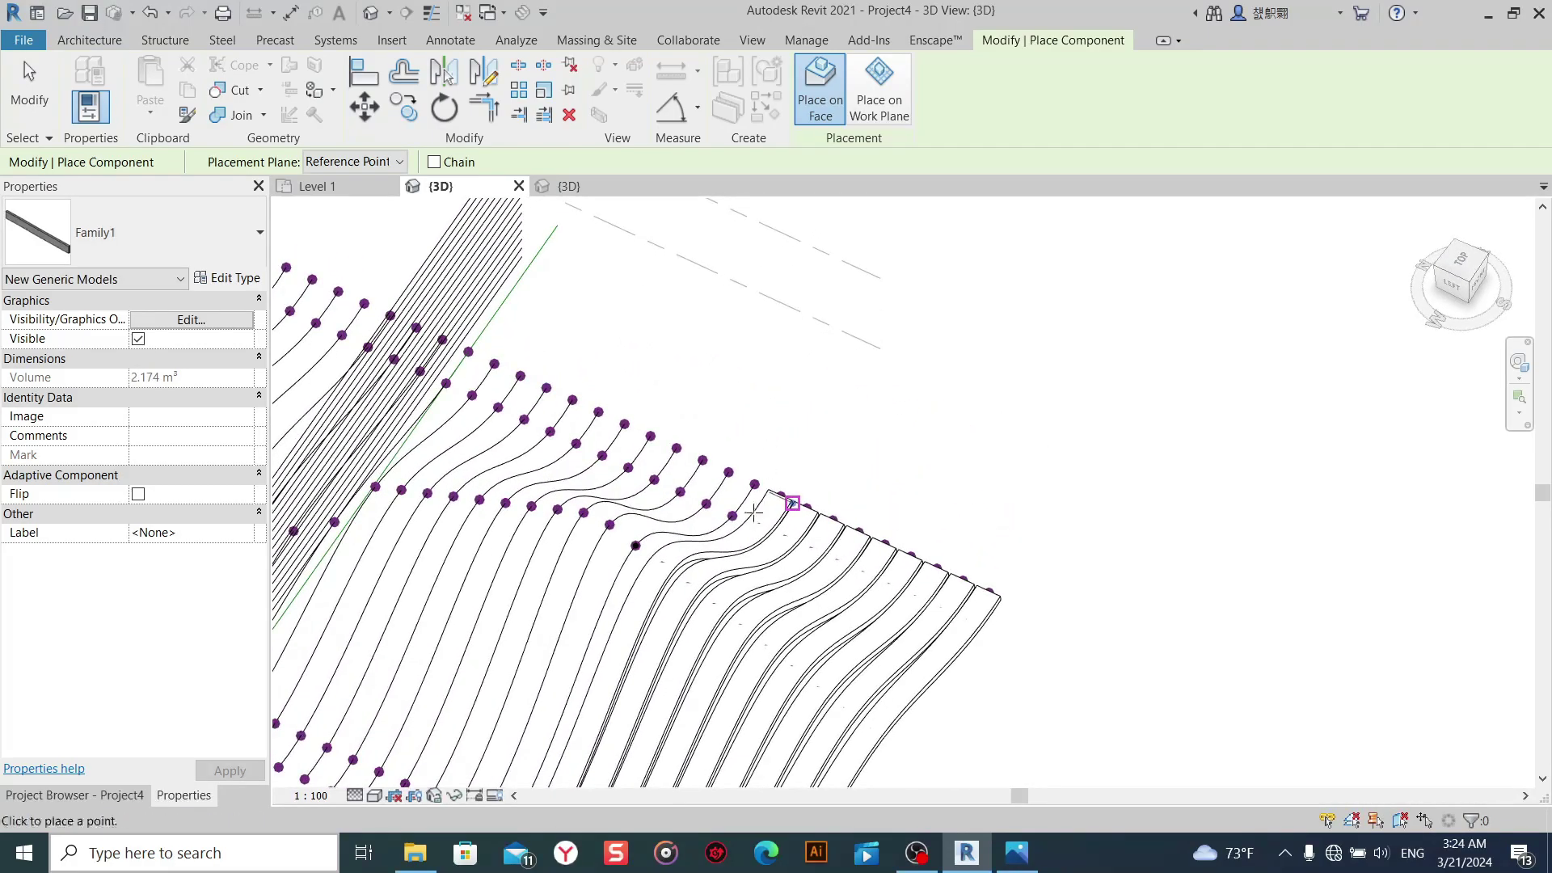
{"action": "left_click", "coordinate": [732, 516]}
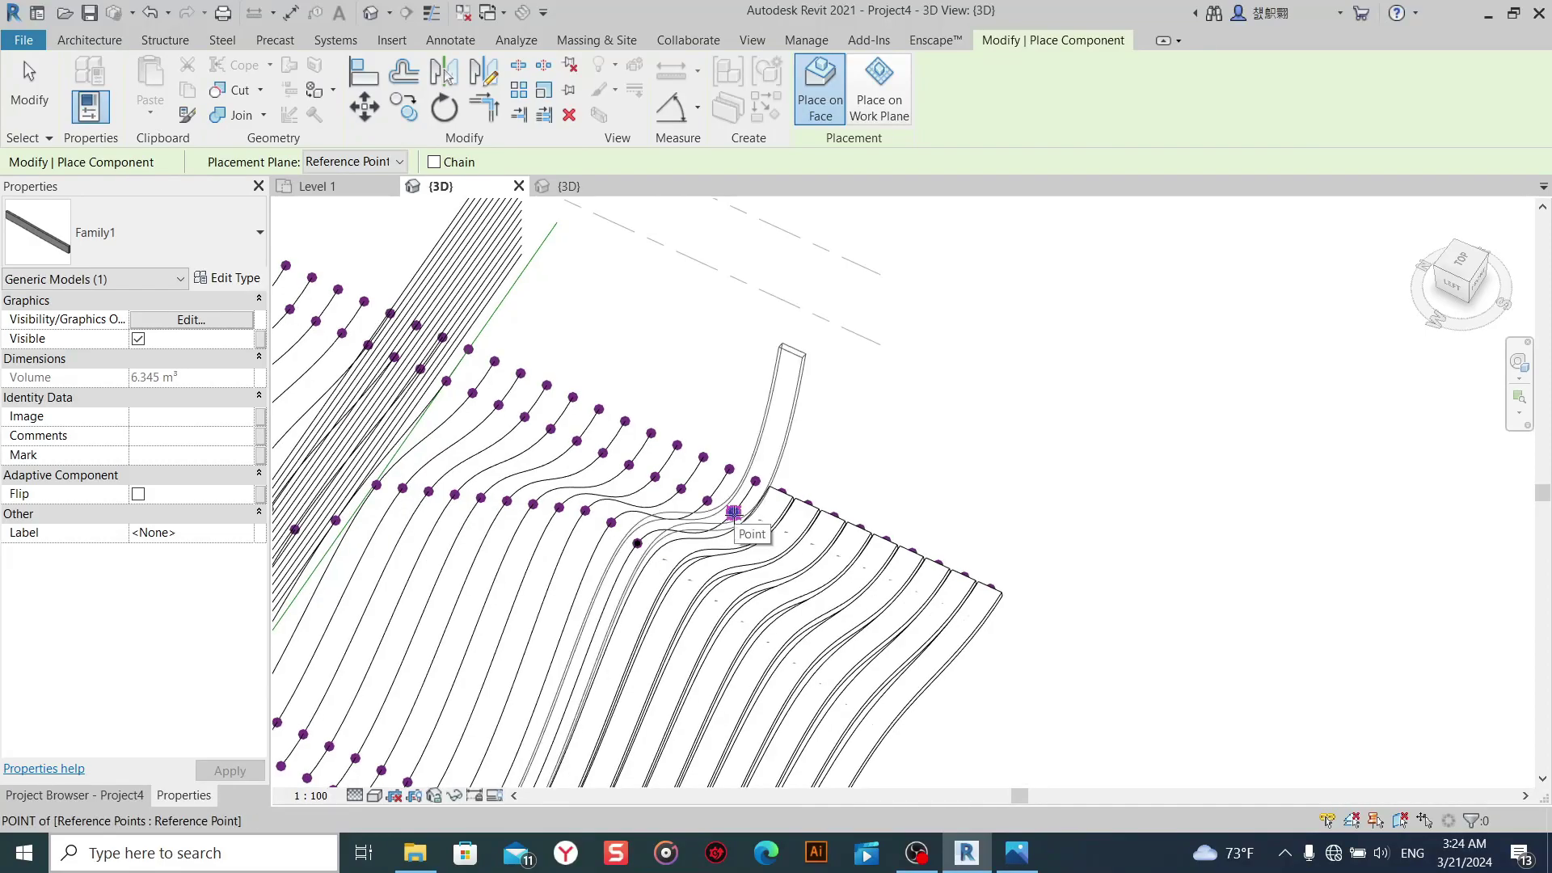
{"action": "middle_click_drag", "start_coordinate": [764, 483], "coordinate": [889, 402]}
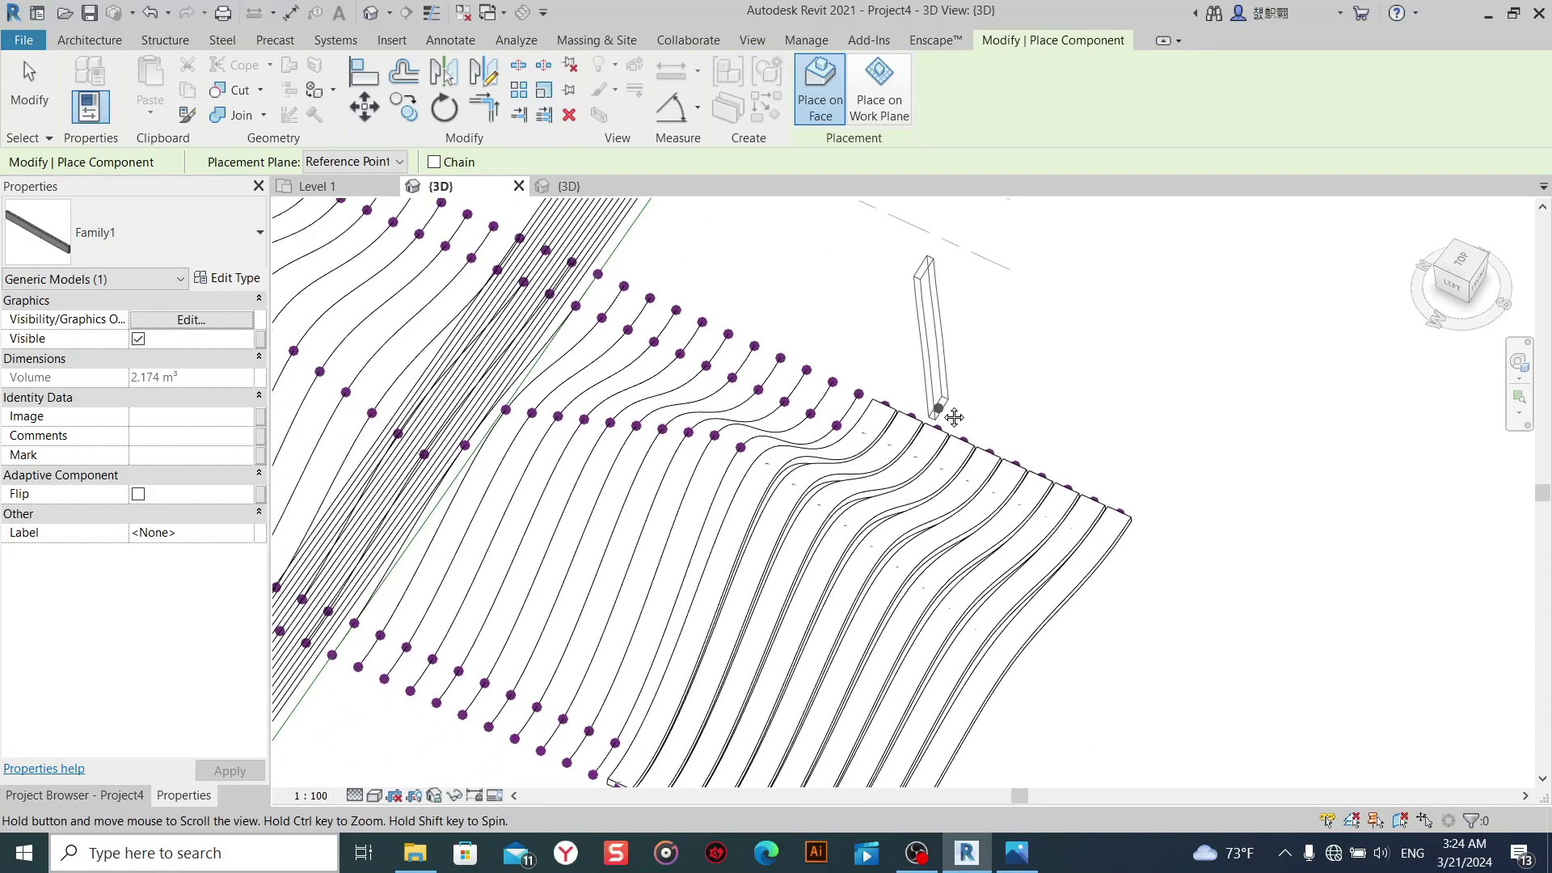
{"action": "left_click", "coordinate": [842, 420]}
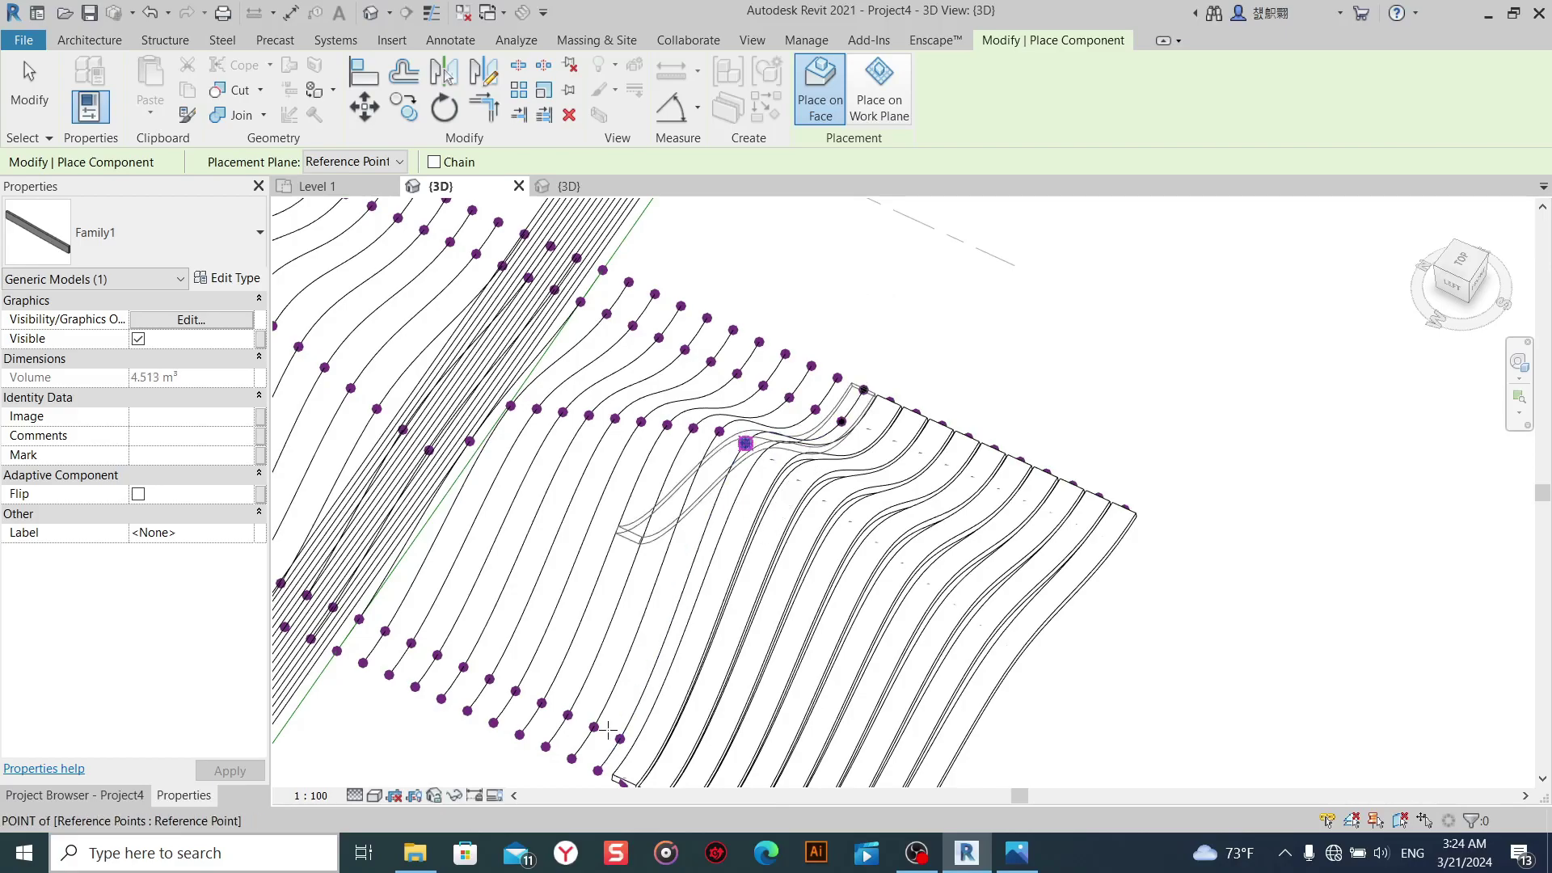
{"action": "left_click", "coordinate": [598, 770]}
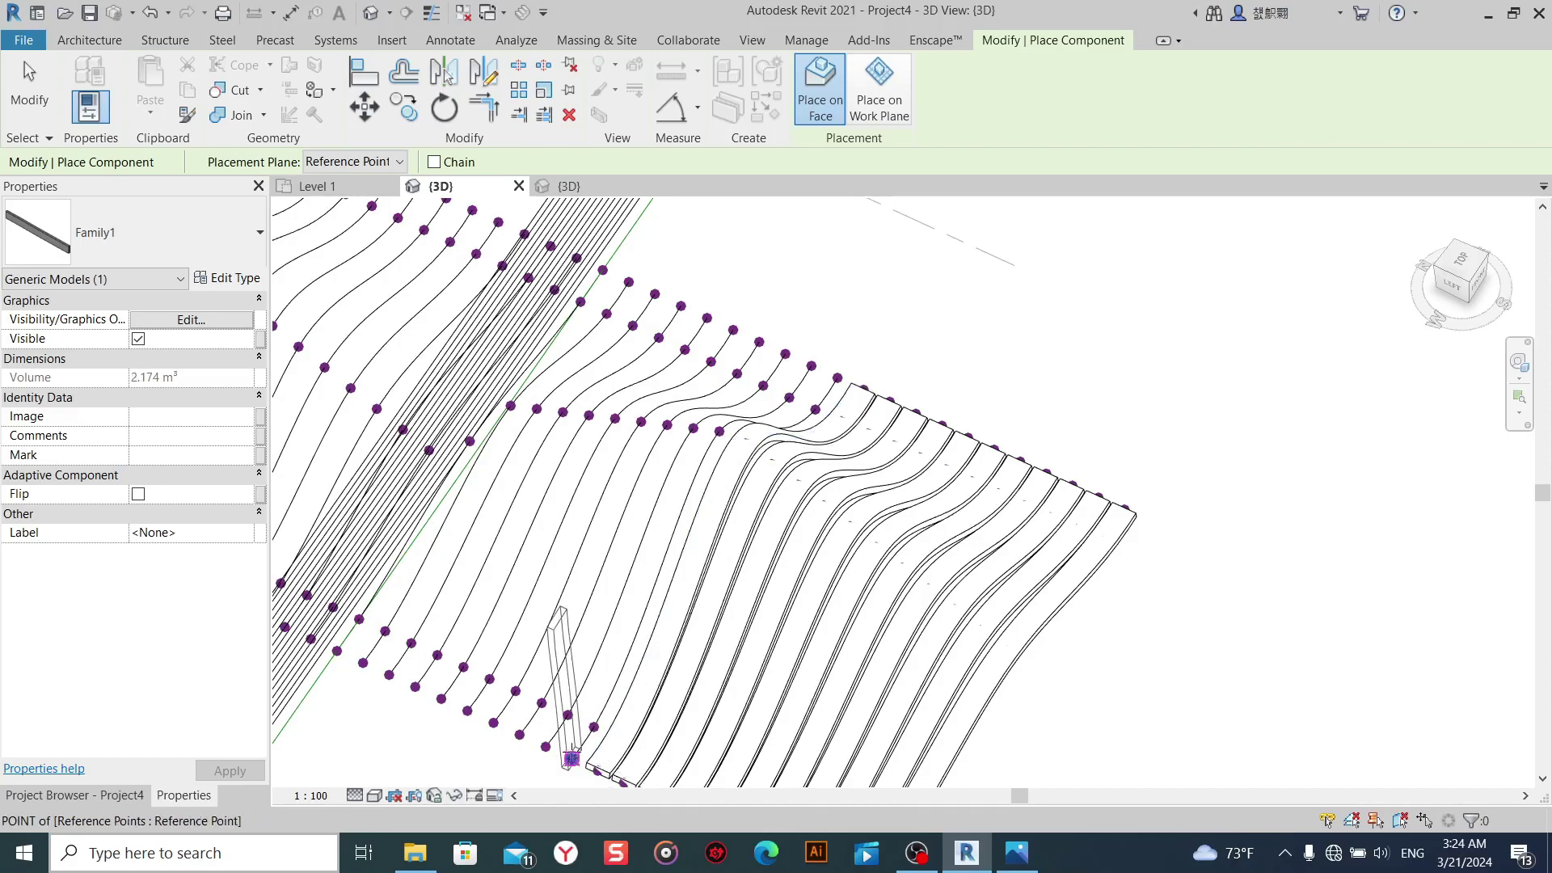
{"action": "left_click", "coordinate": [571, 758]}
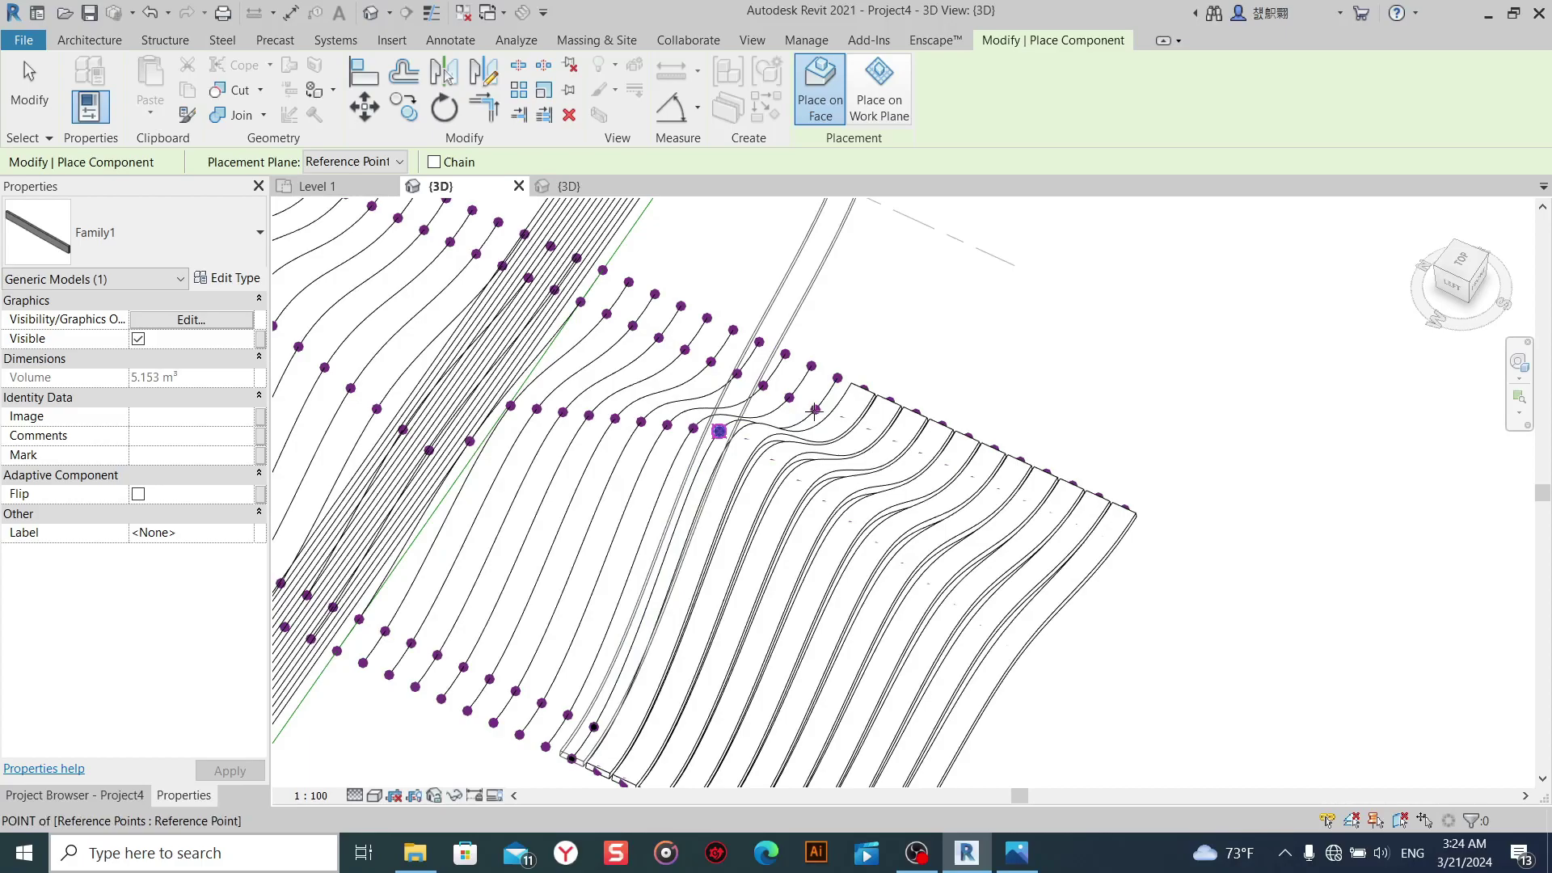
{"action": "left_click", "coordinate": [837, 378]}
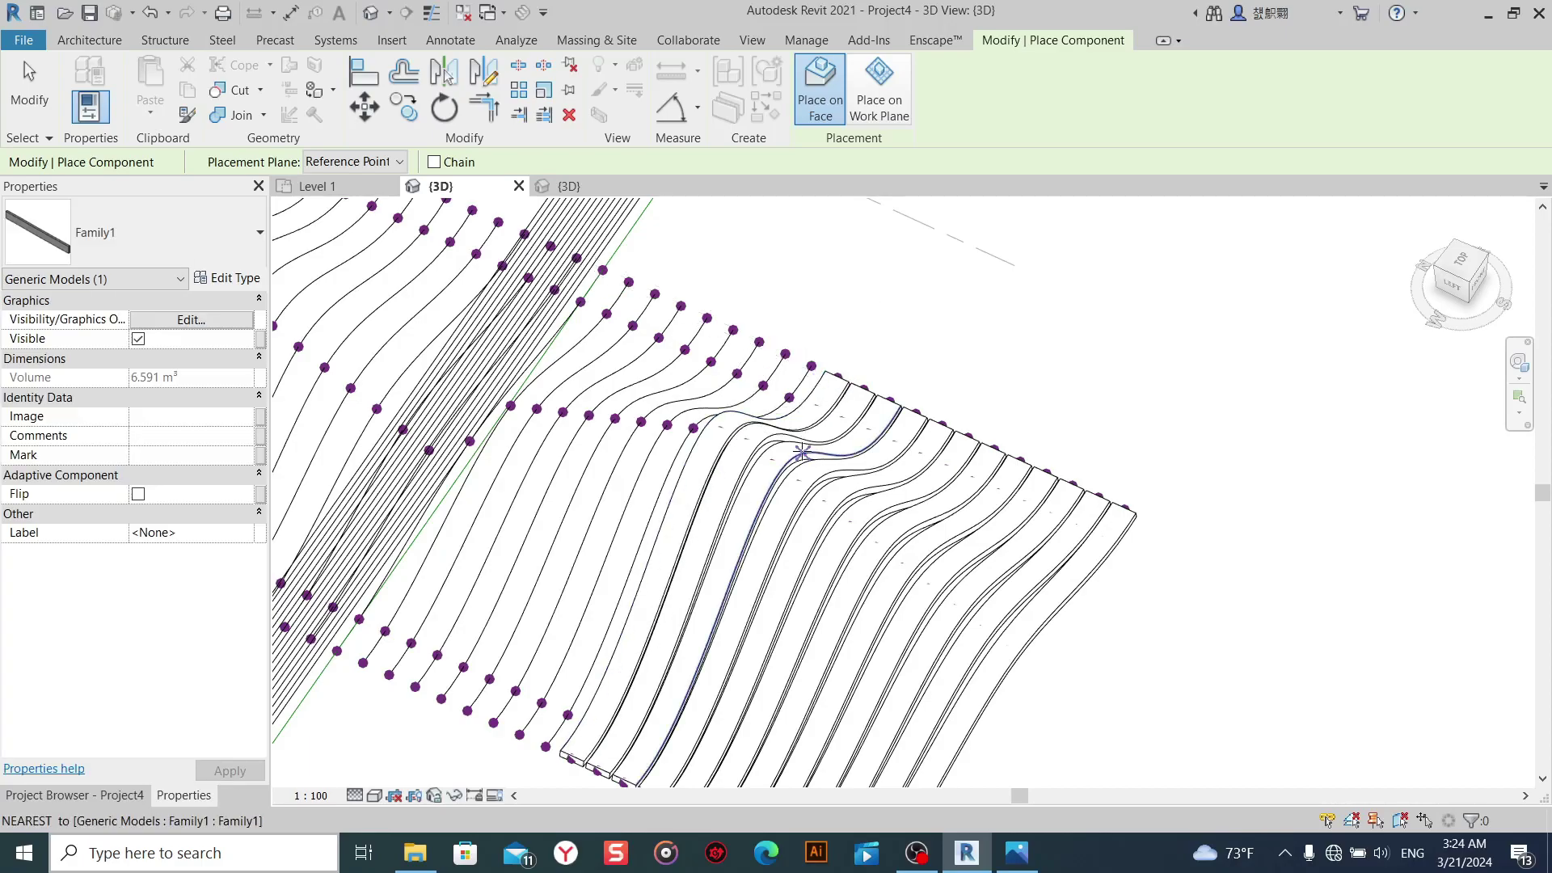
Place beams through the reference points of the following two splines.
{"action": "left_click", "coordinate": [794, 392]}
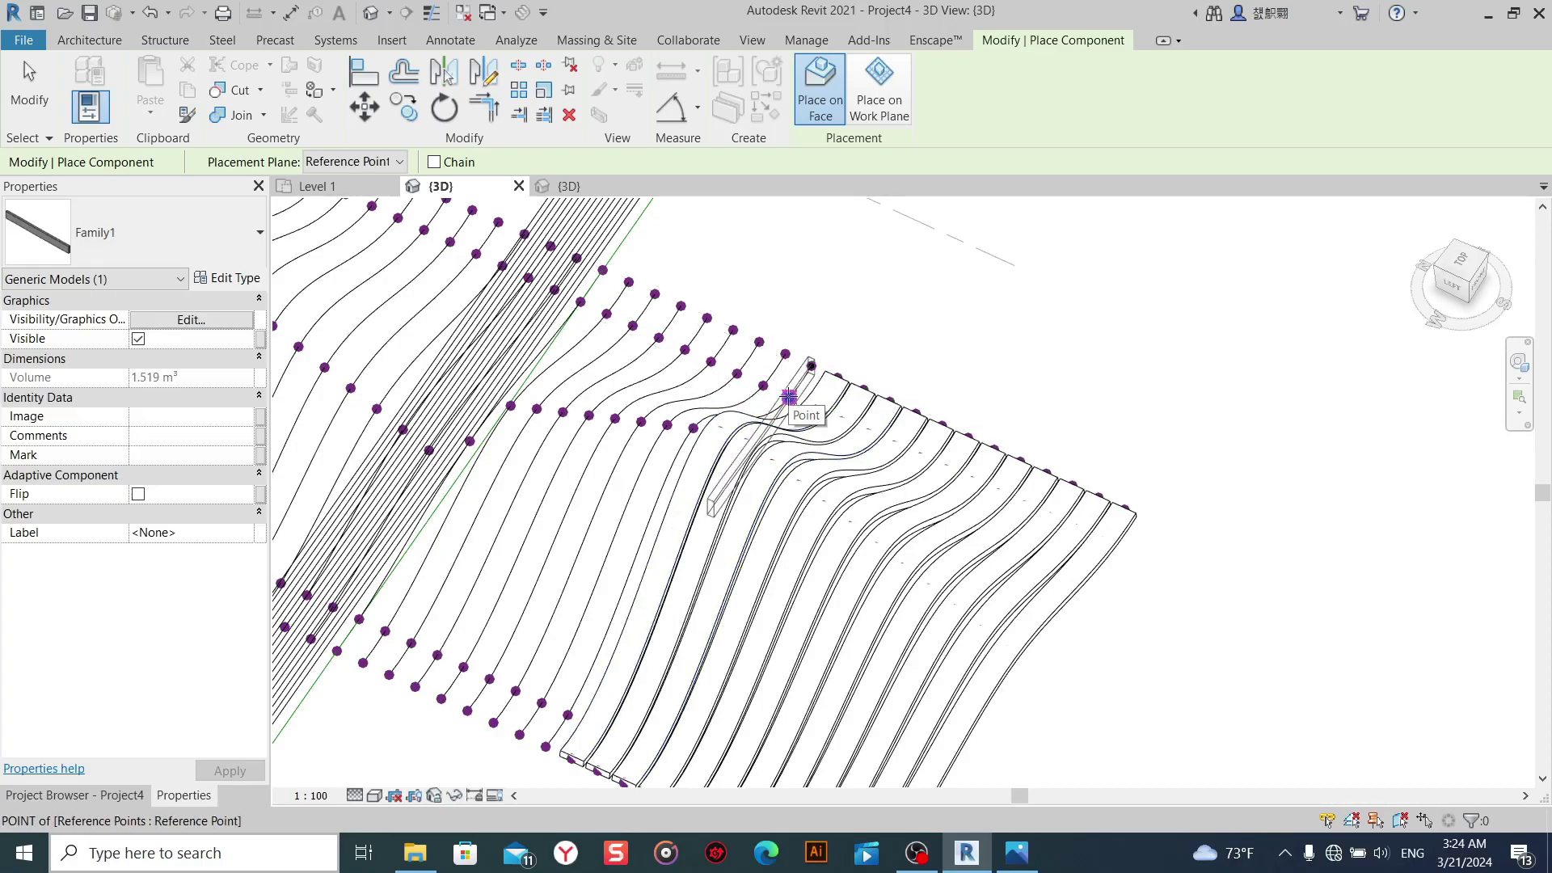
{"action": "left_click", "coordinate": [721, 429]}
{"action": "left_click", "coordinate": [692, 428]}
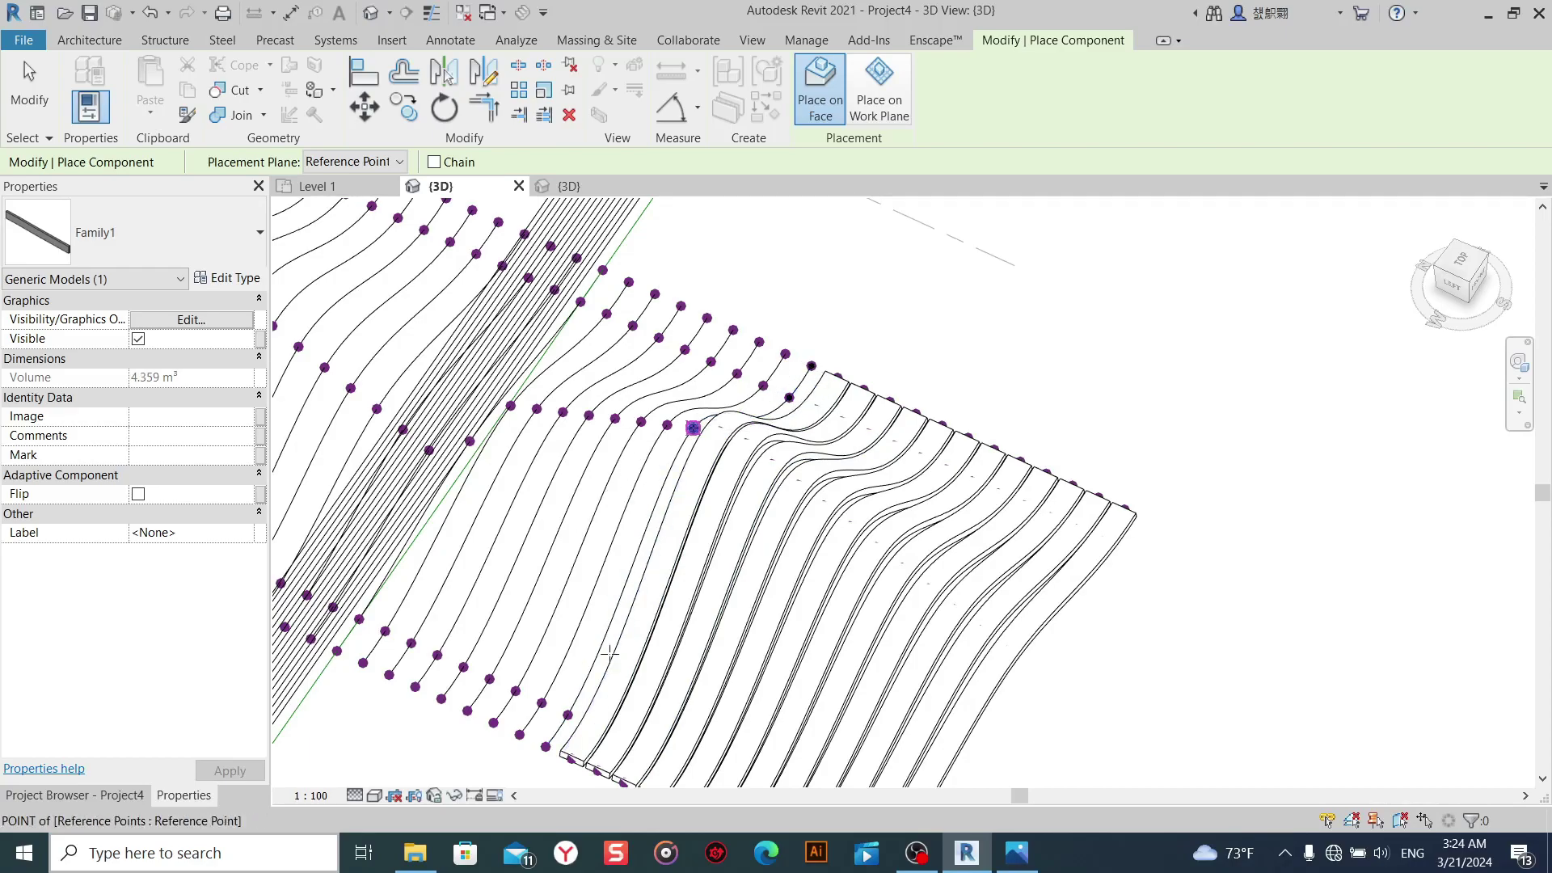
{"action": "left_click", "coordinate": [567, 715]}
{"action": "left_click", "coordinate": [545, 746]}
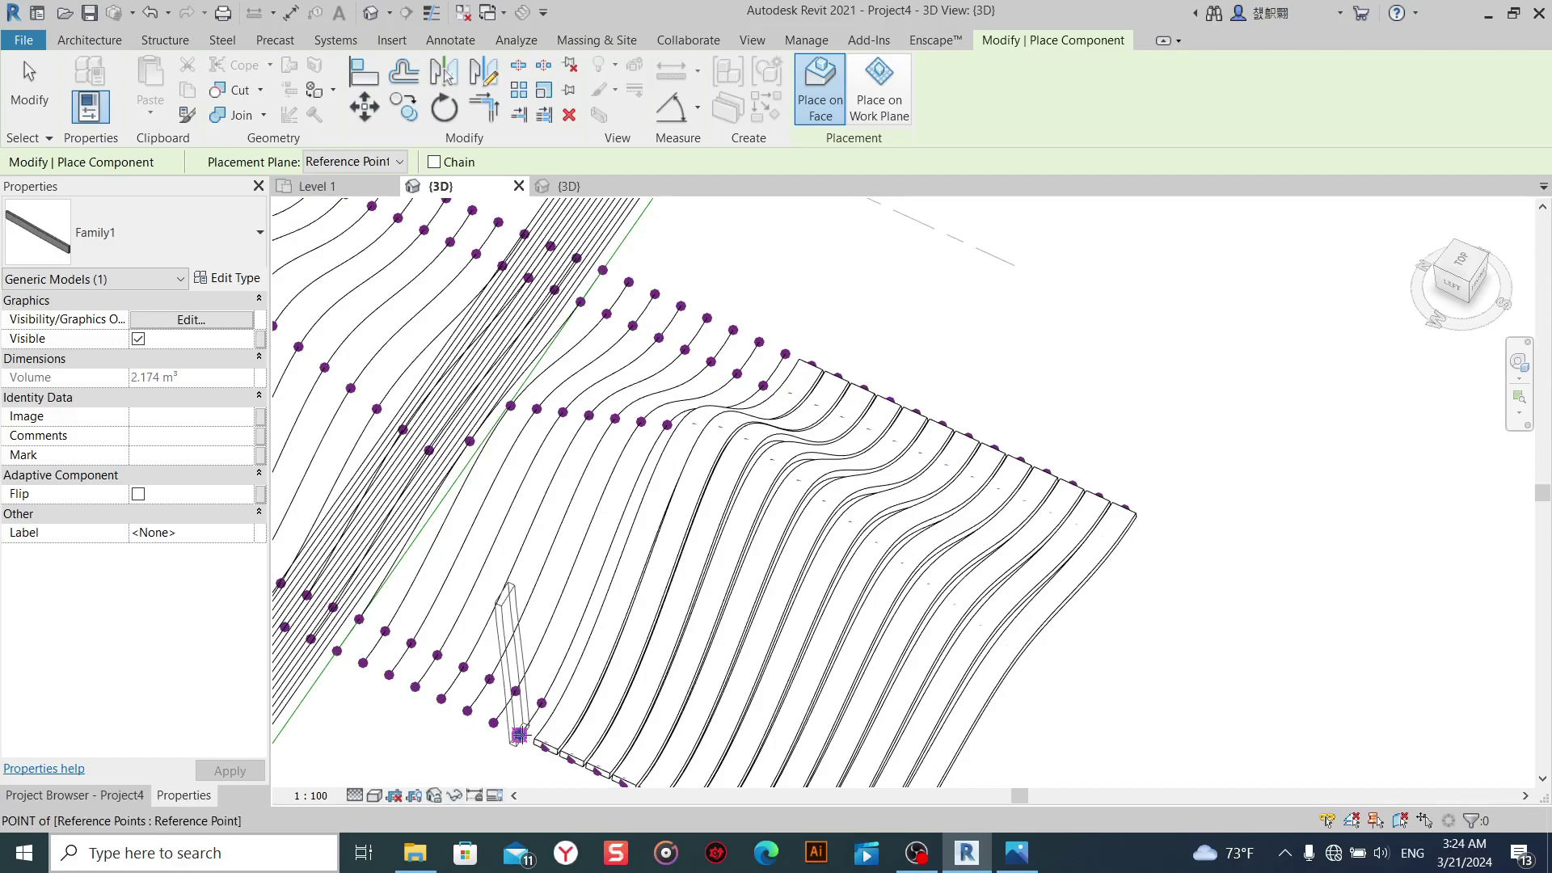
{"action": "left_click", "coordinate": [519, 734]}
{"action": "left_click", "coordinate": [542, 703]}
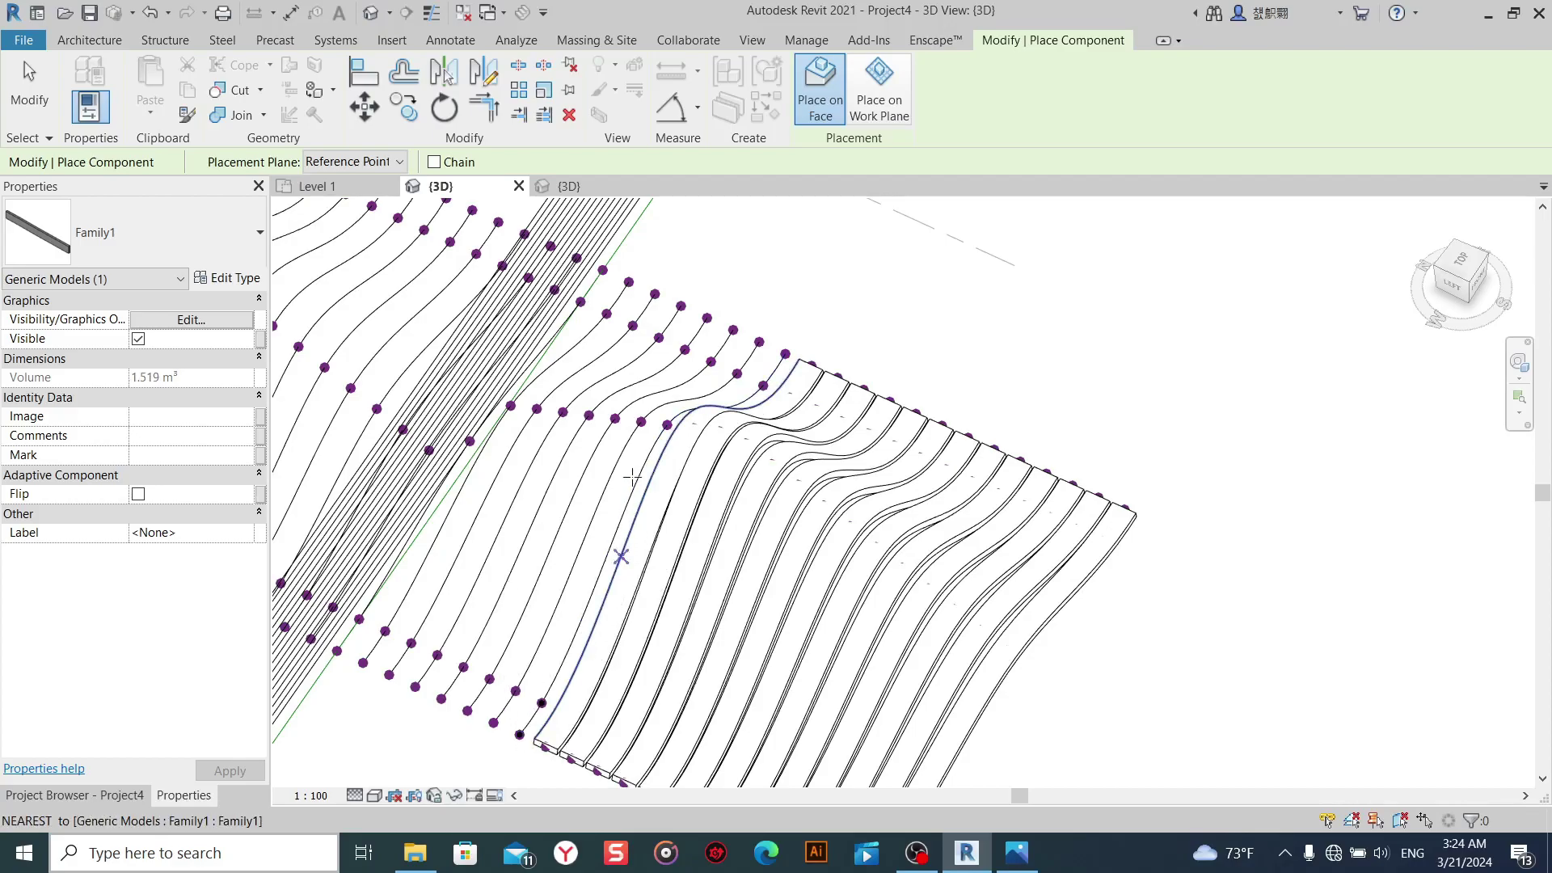
{"action": "left_click", "coordinate": [667, 425]}
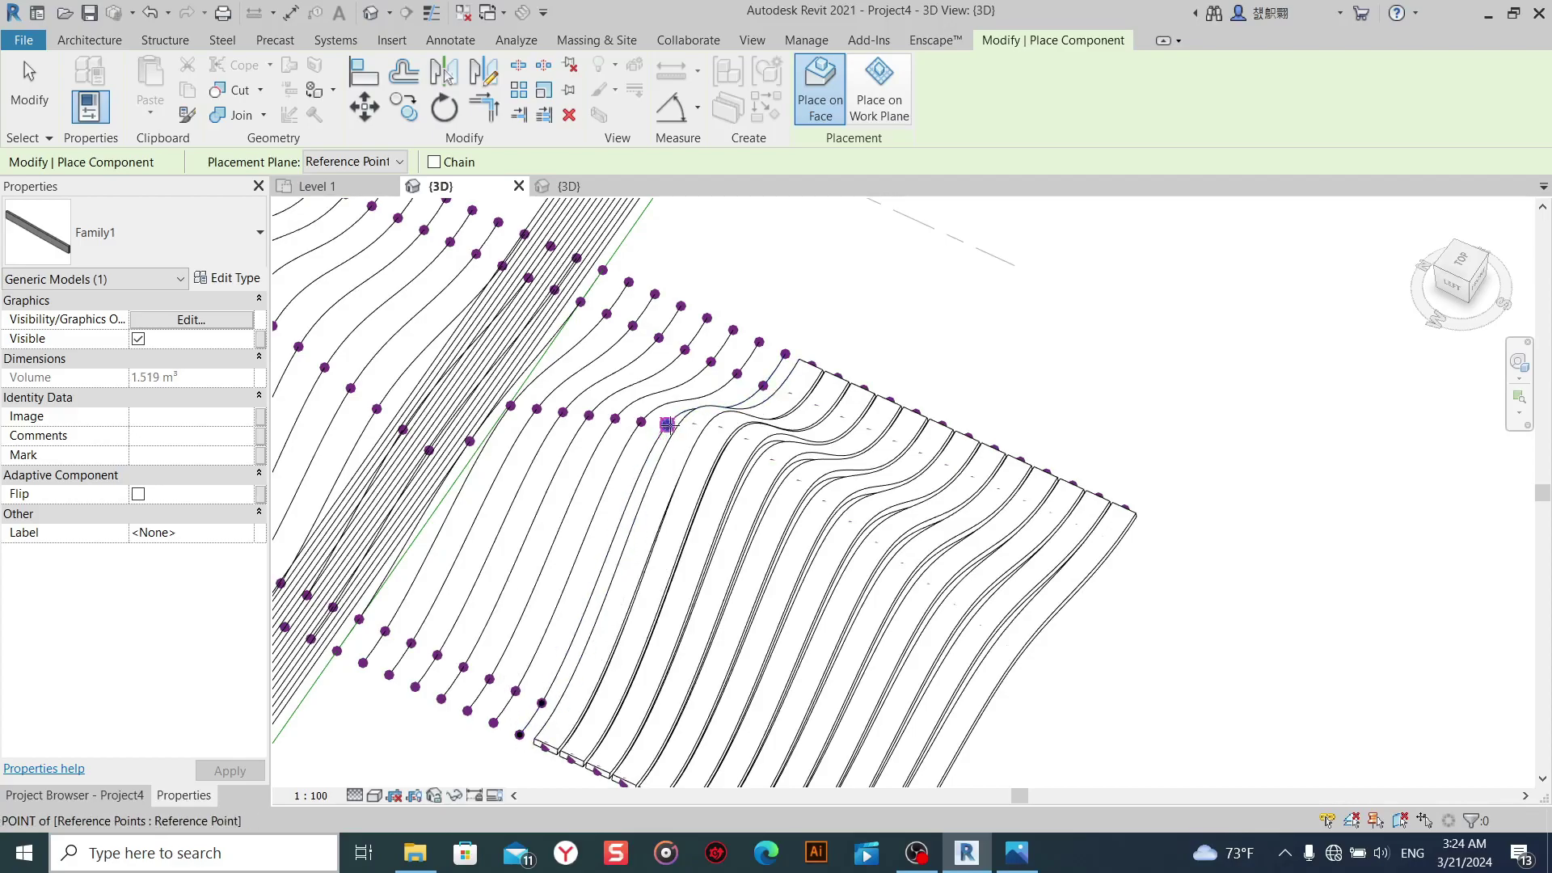
{"action": "left_click", "coordinate": [763, 385]}
{"action": "left_click", "coordinate": [785, 354]}
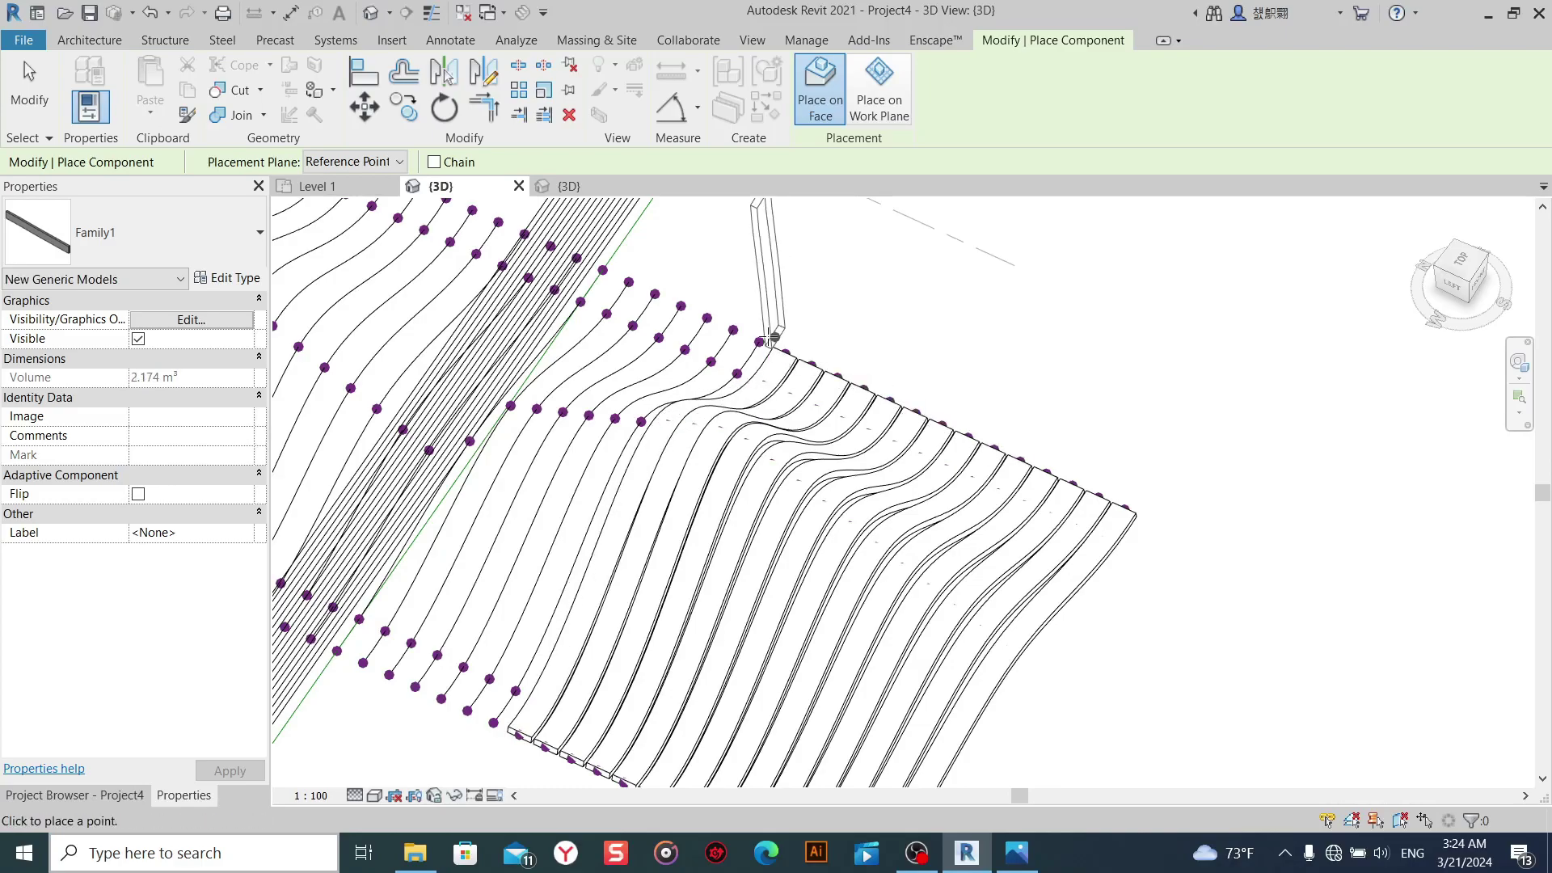
Cover two more splines with beams, restarting one misplaced beam with Esc.
{"action": "left_click", "coordinate": [759, 343]}
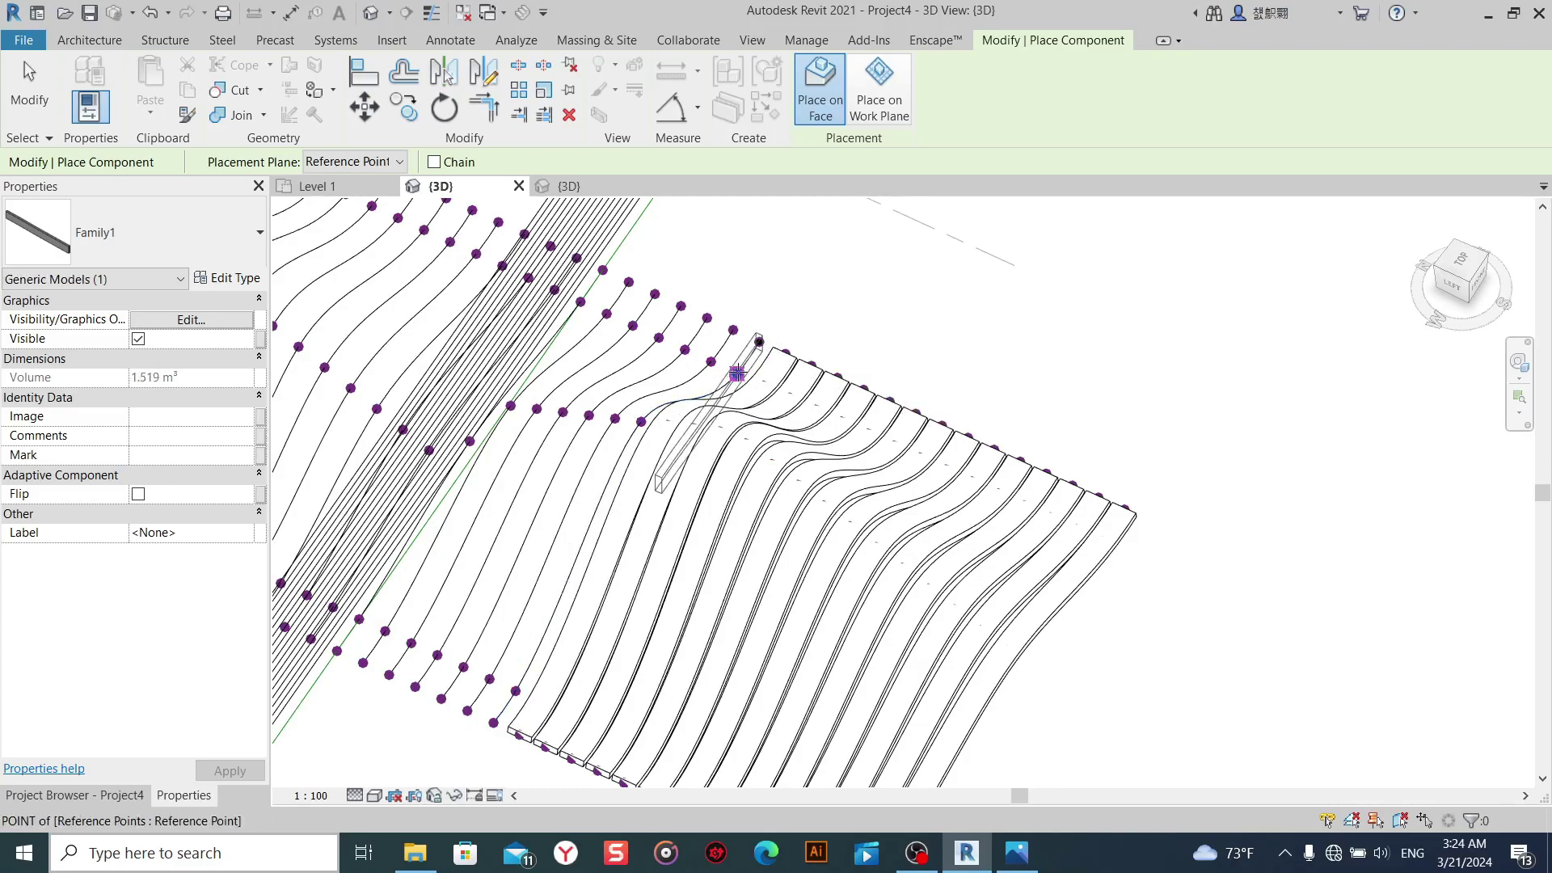
{"action": "left_click", "coordinate": [736, 372]}
{"action": "left_click", "coordinate": [641, 421]}
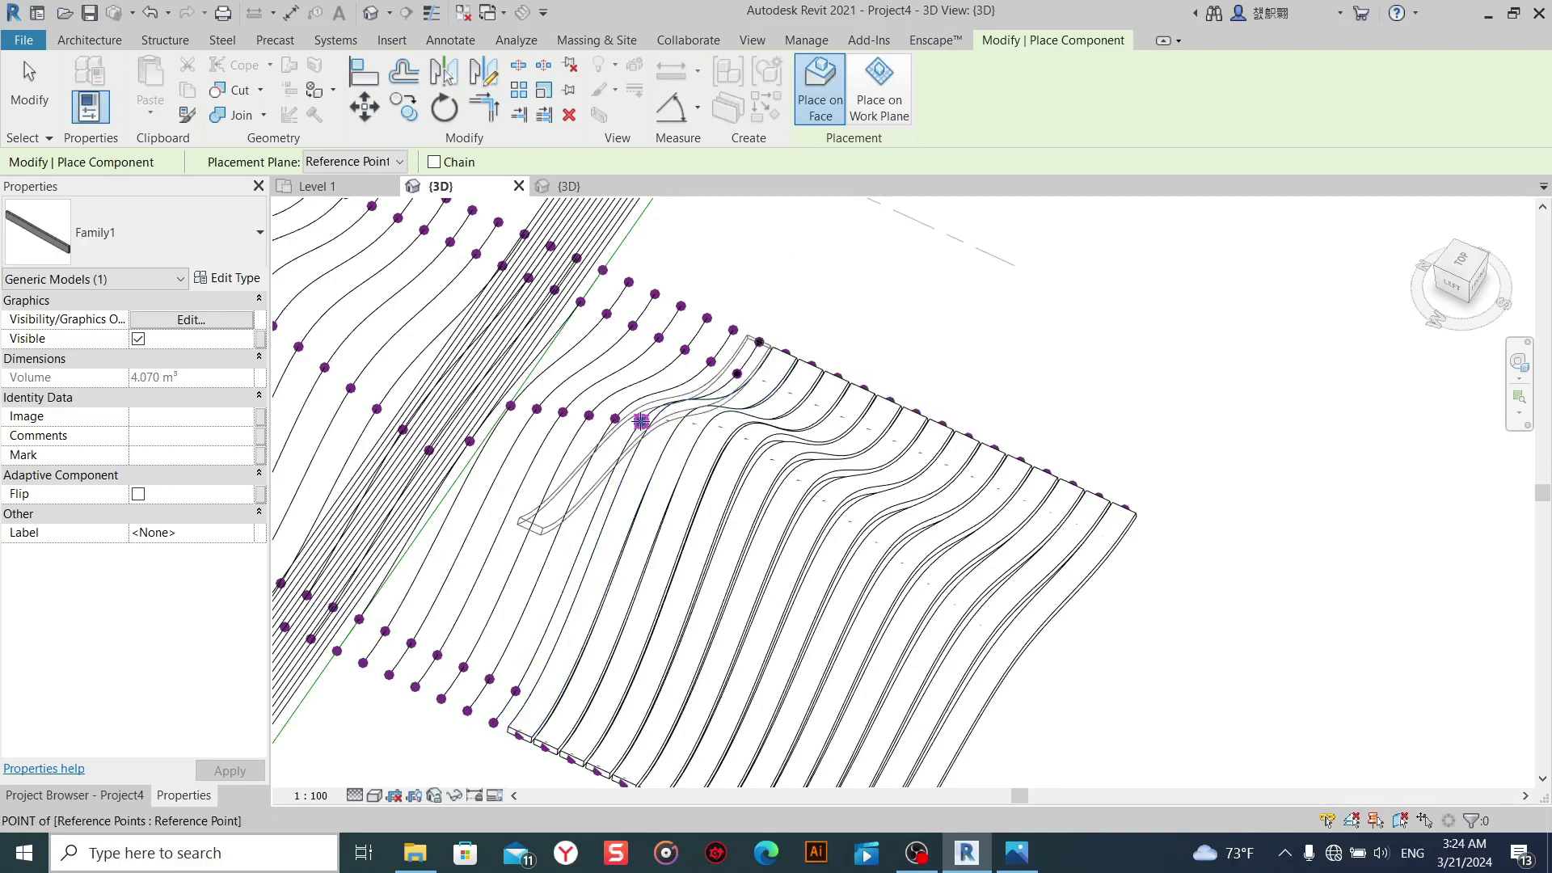
{"action": "left_click", "coordinate": [515, 691]}
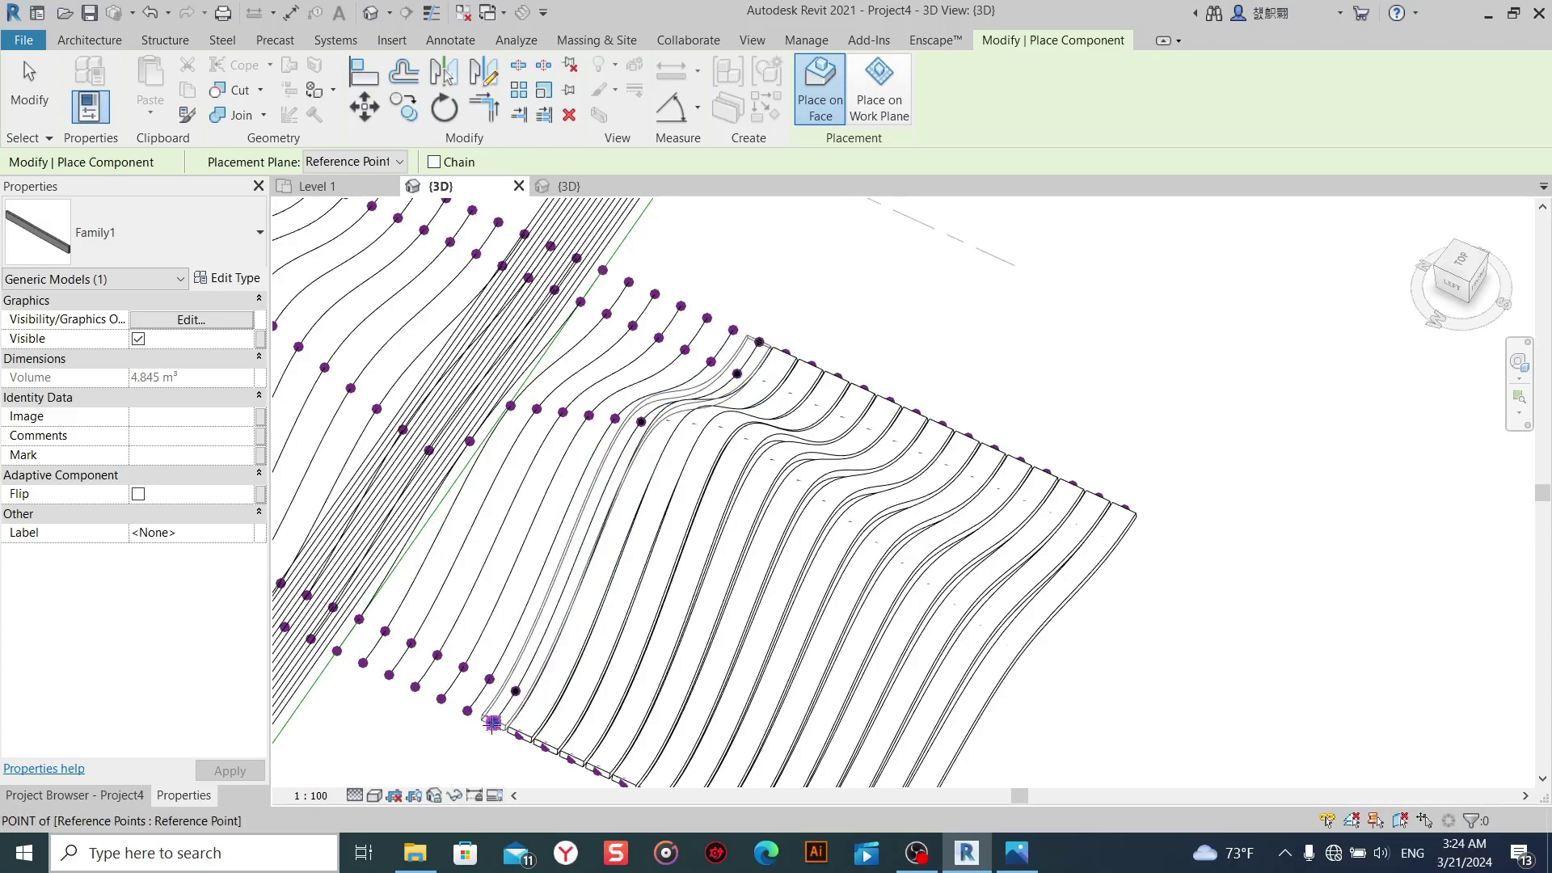
{"action": "key", "text": "Escape"}
{"action": "left_click", "coordinate": [467, 710]}
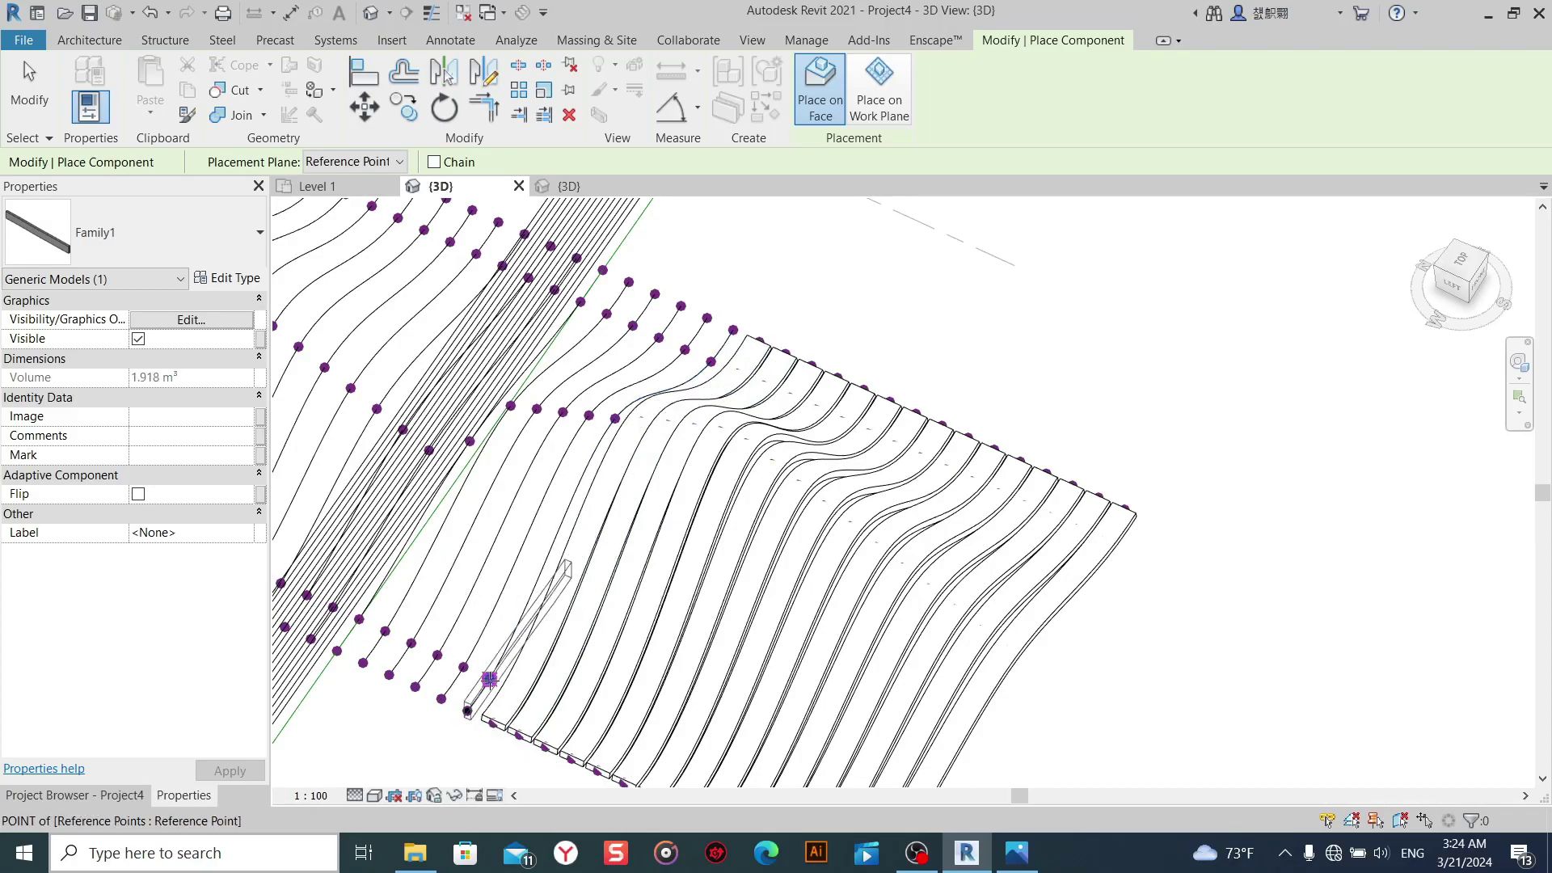
{"action": "left_click", "coordinate": [489, 679]}
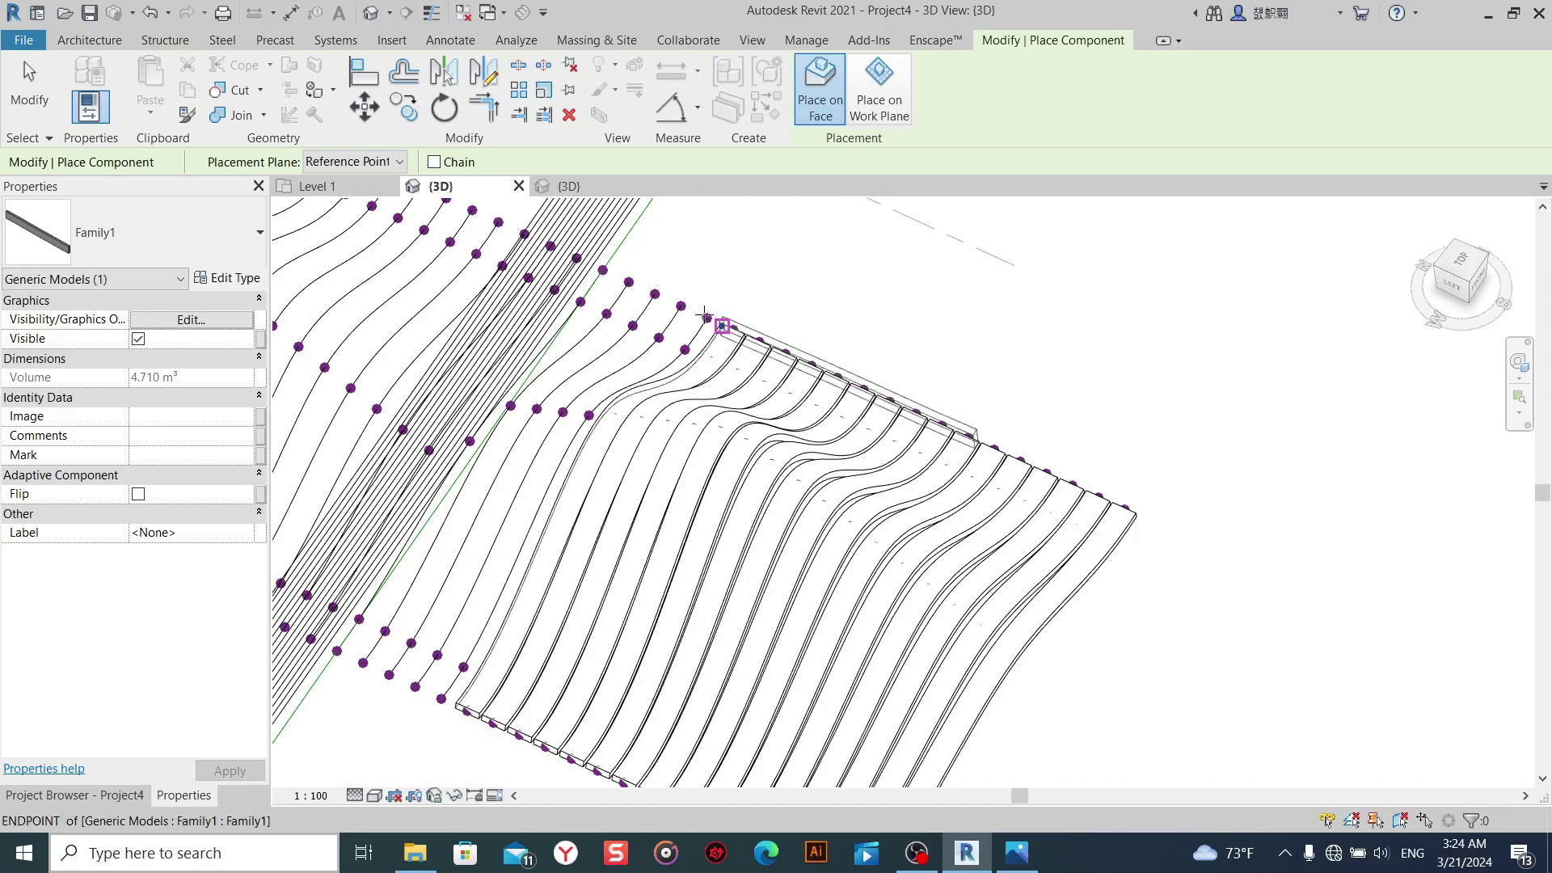
{"action": "left_click", "coordinate": [685, 350]}
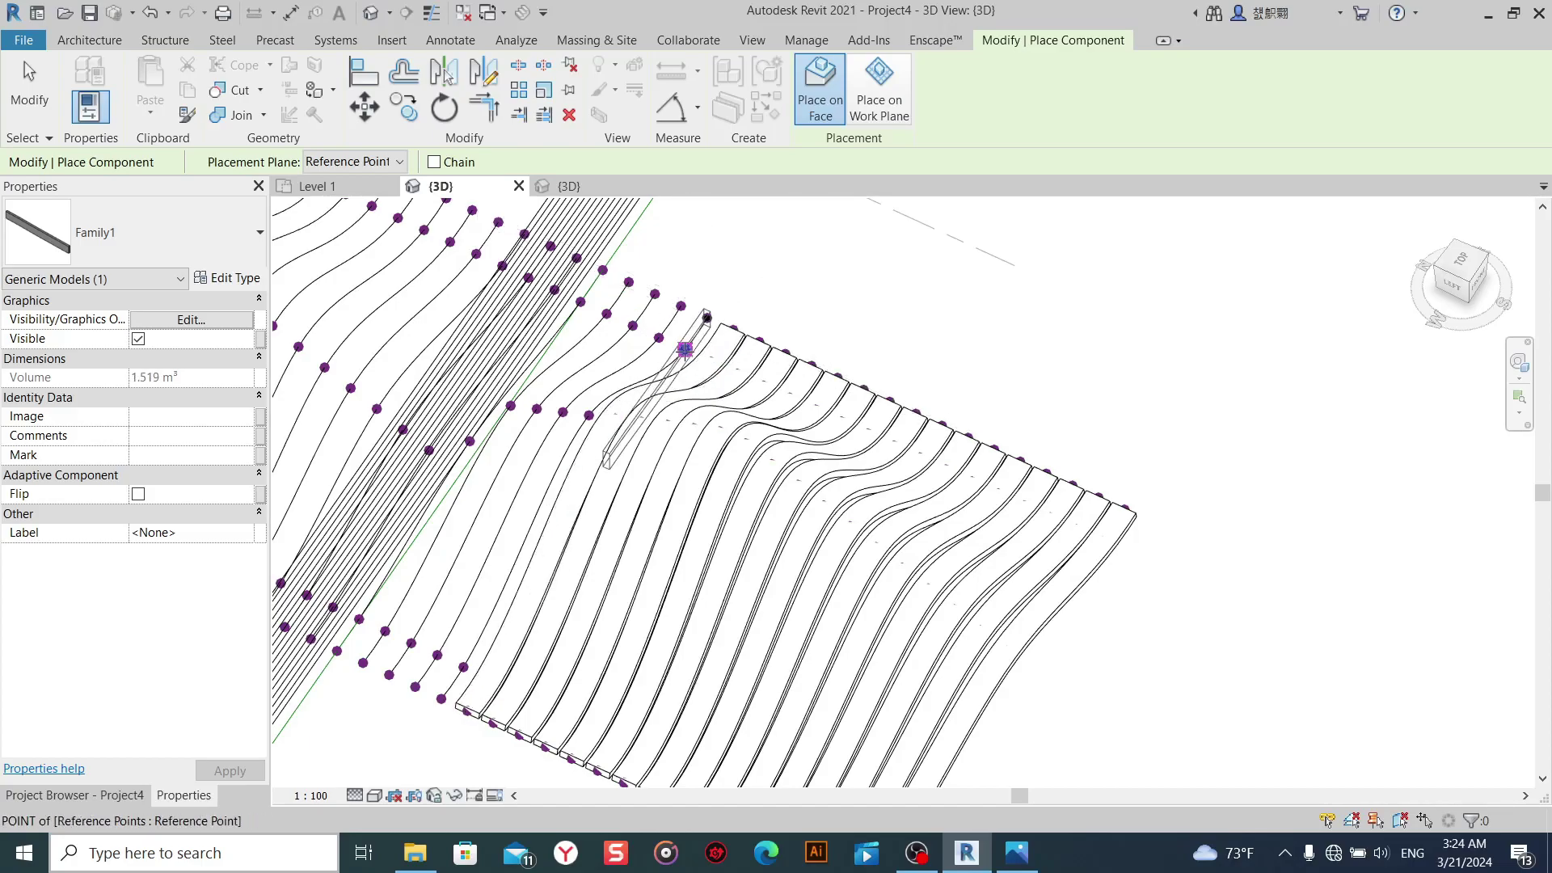
{"action": "left_click", "coordinate": [589, 415]}
{"action": "left_click", "coordinate": [465, 663]}
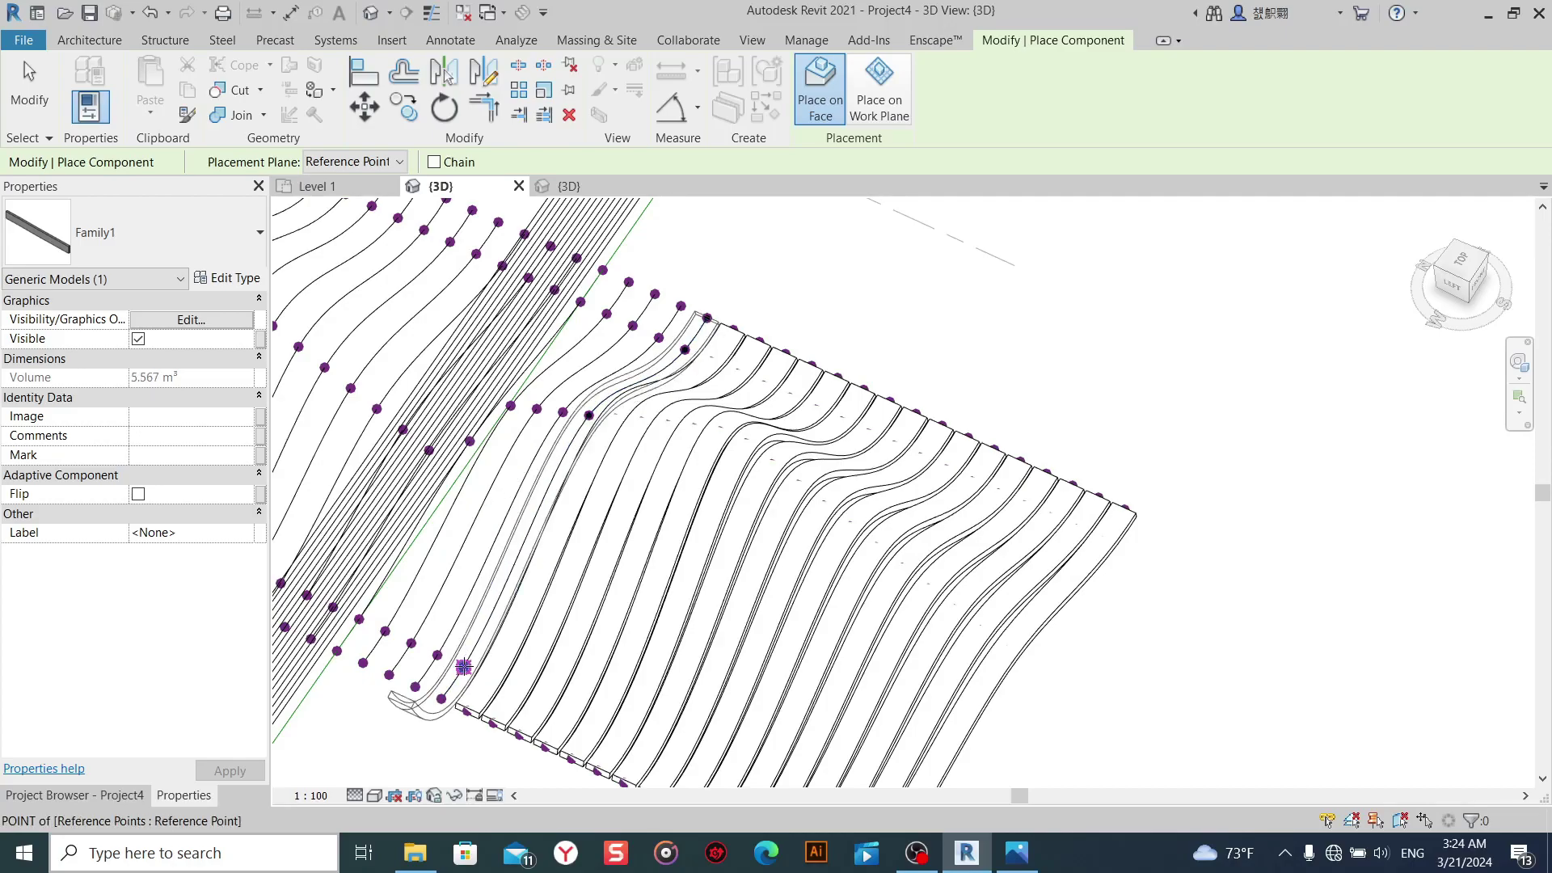
Add beams along another pair of neighbouring splines.
{"action": "left_click", "coordinate": [414, 686]}
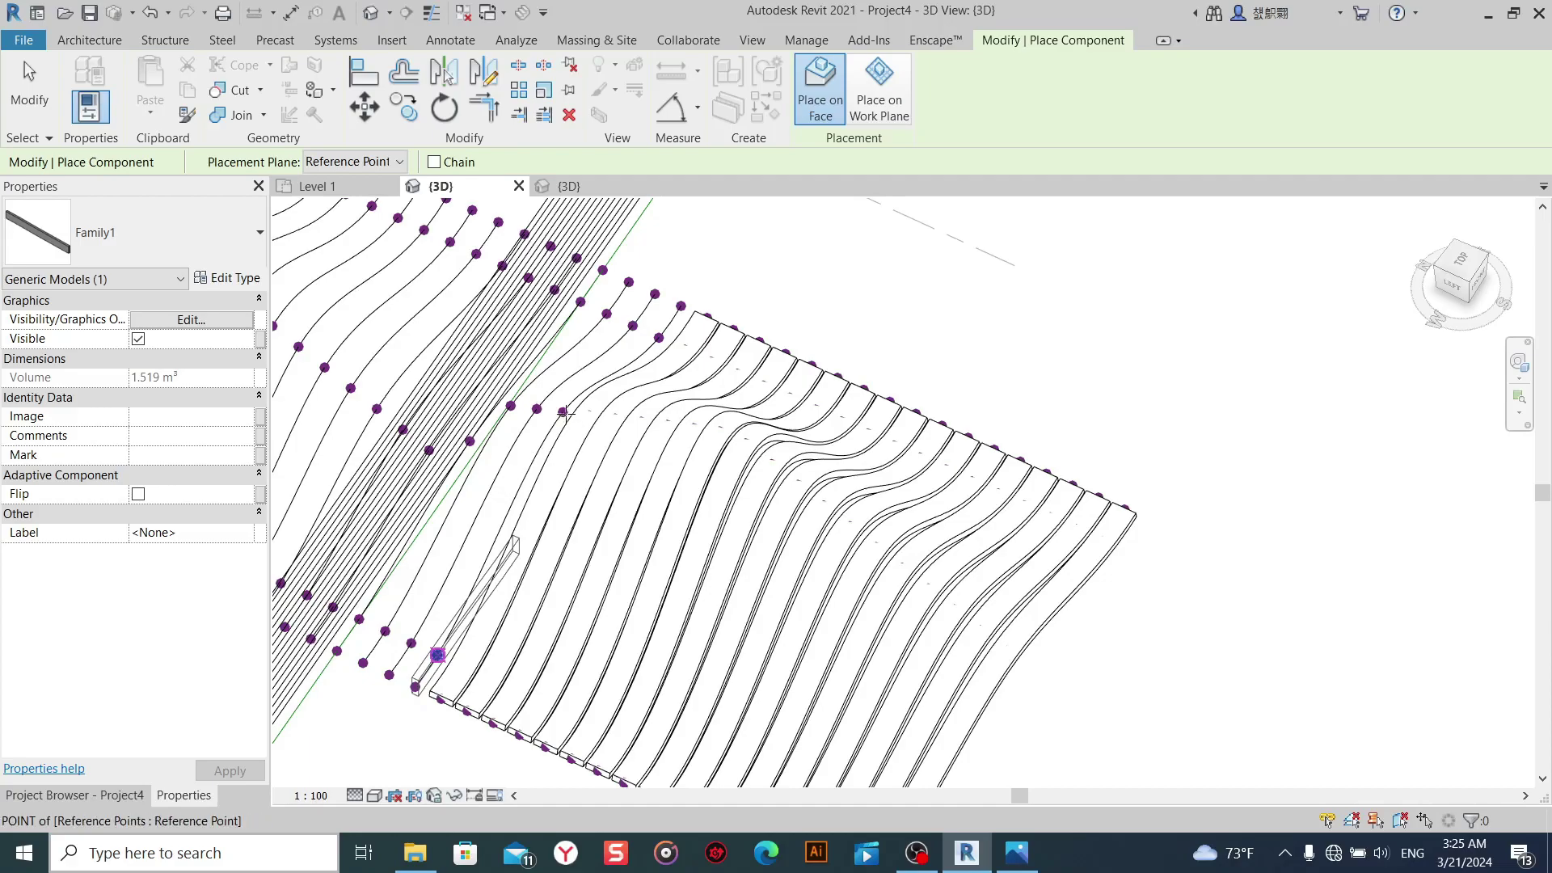
{"action": "left_click", "coordinate": [437, 654]}
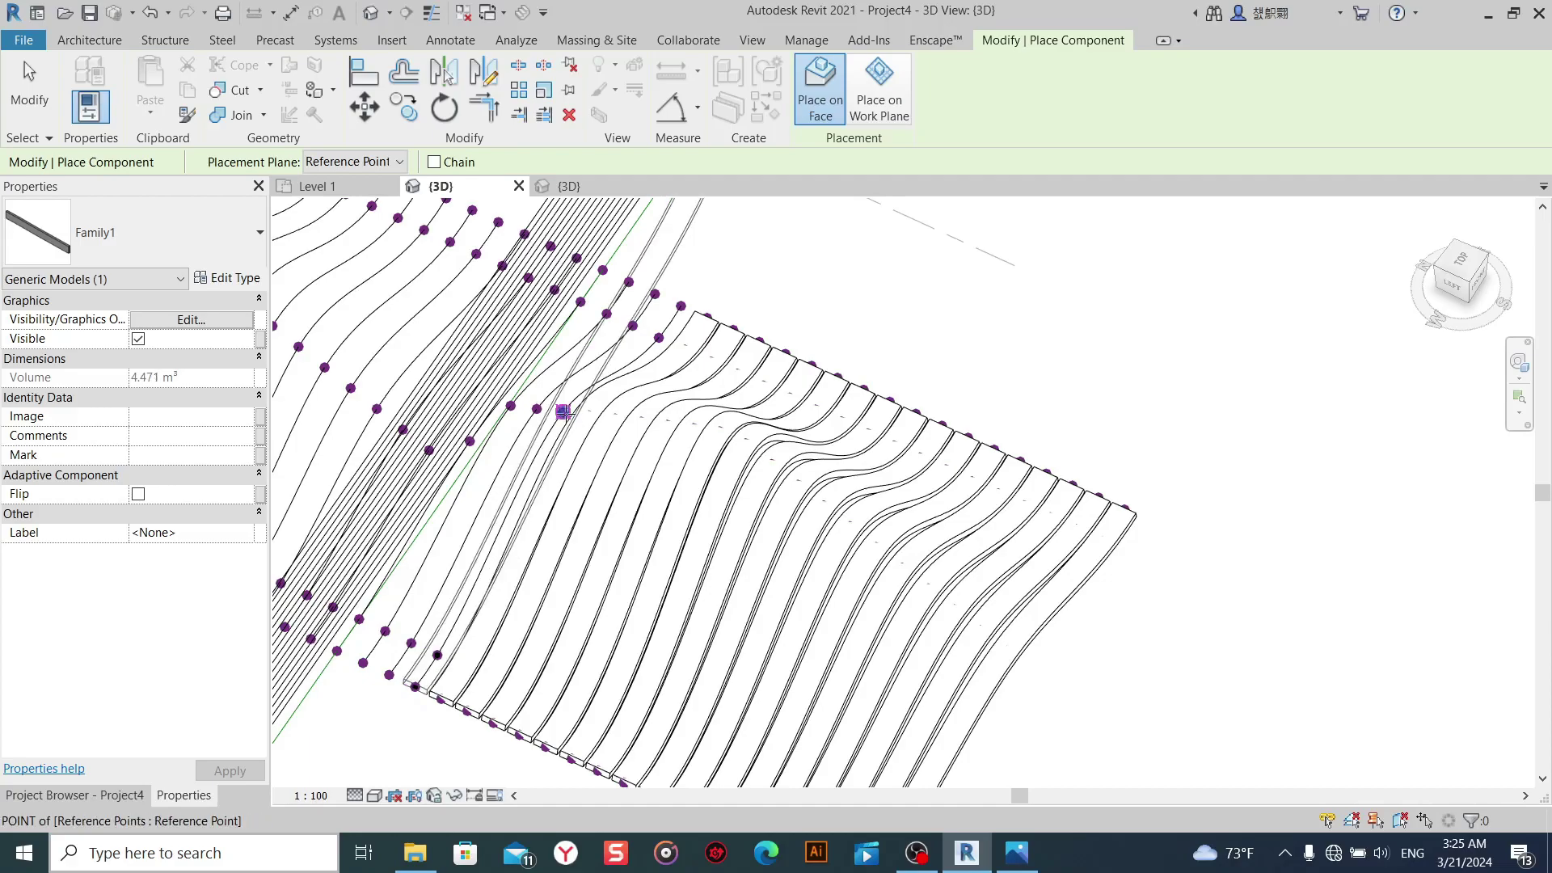
{"action": "left_click", "coordinate": [676, 321]}
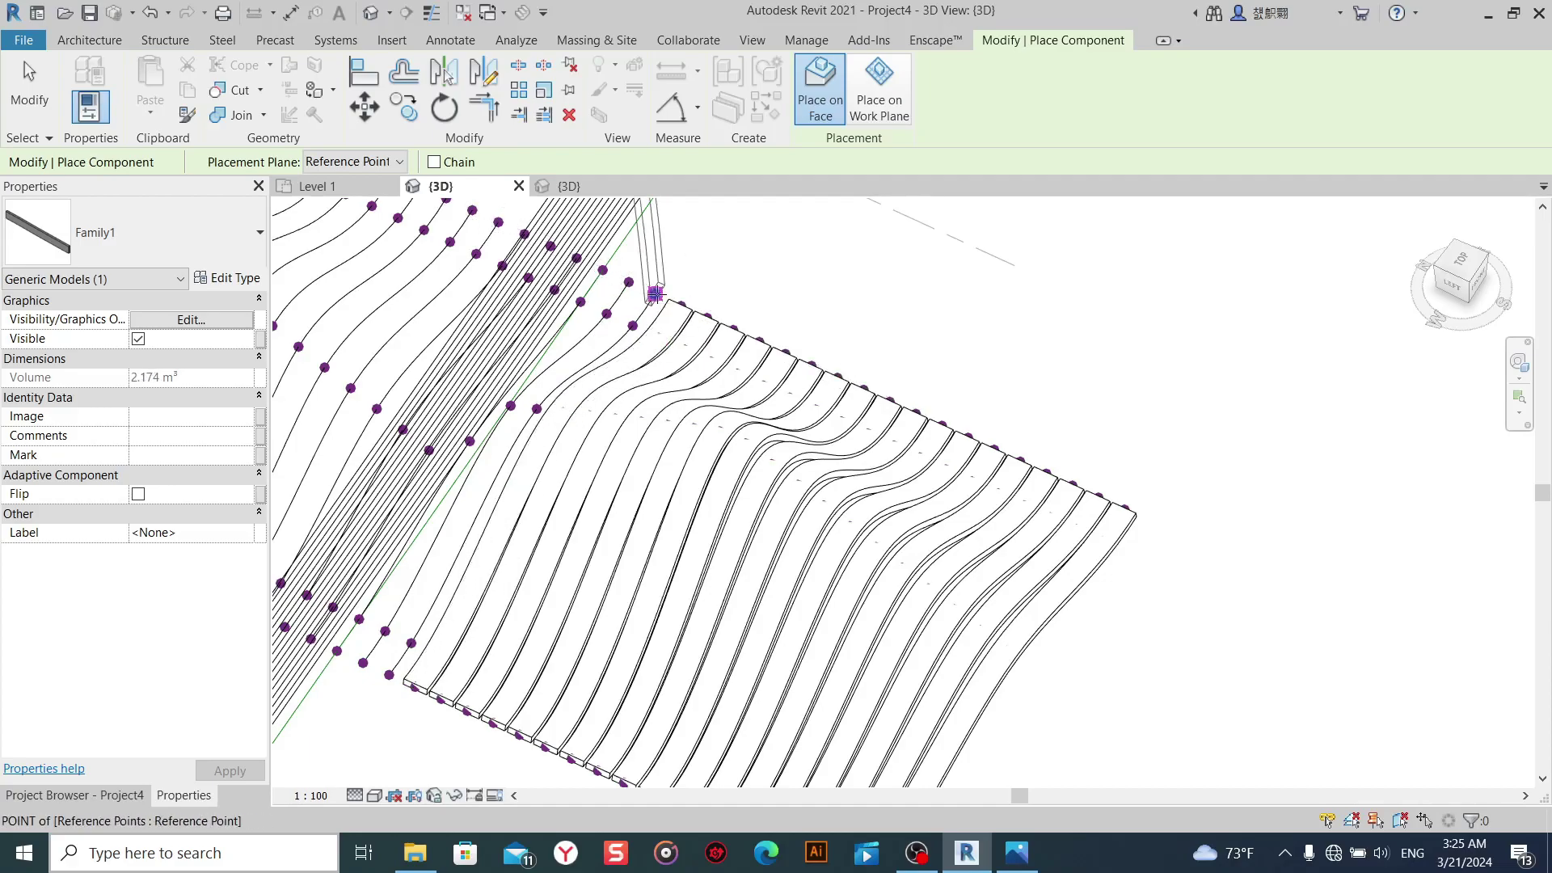
{"action": "left_click", "coordinate": [655, 293]}
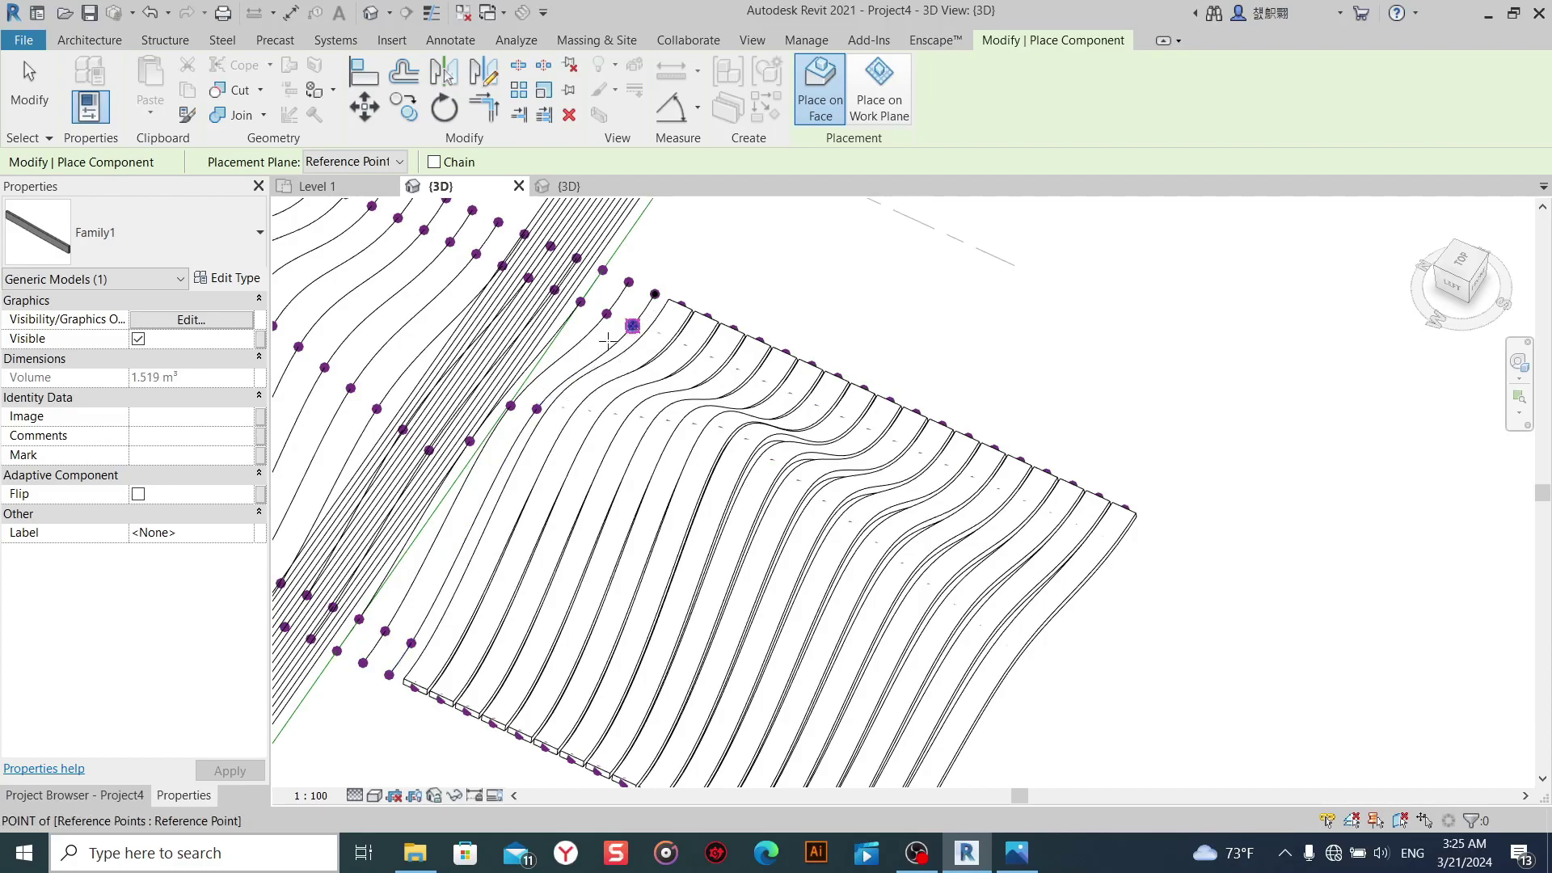
{"action": "left_click", "coordinate": [633, 325]}
{"action": "left_click", "coordinate": [537, 409]}
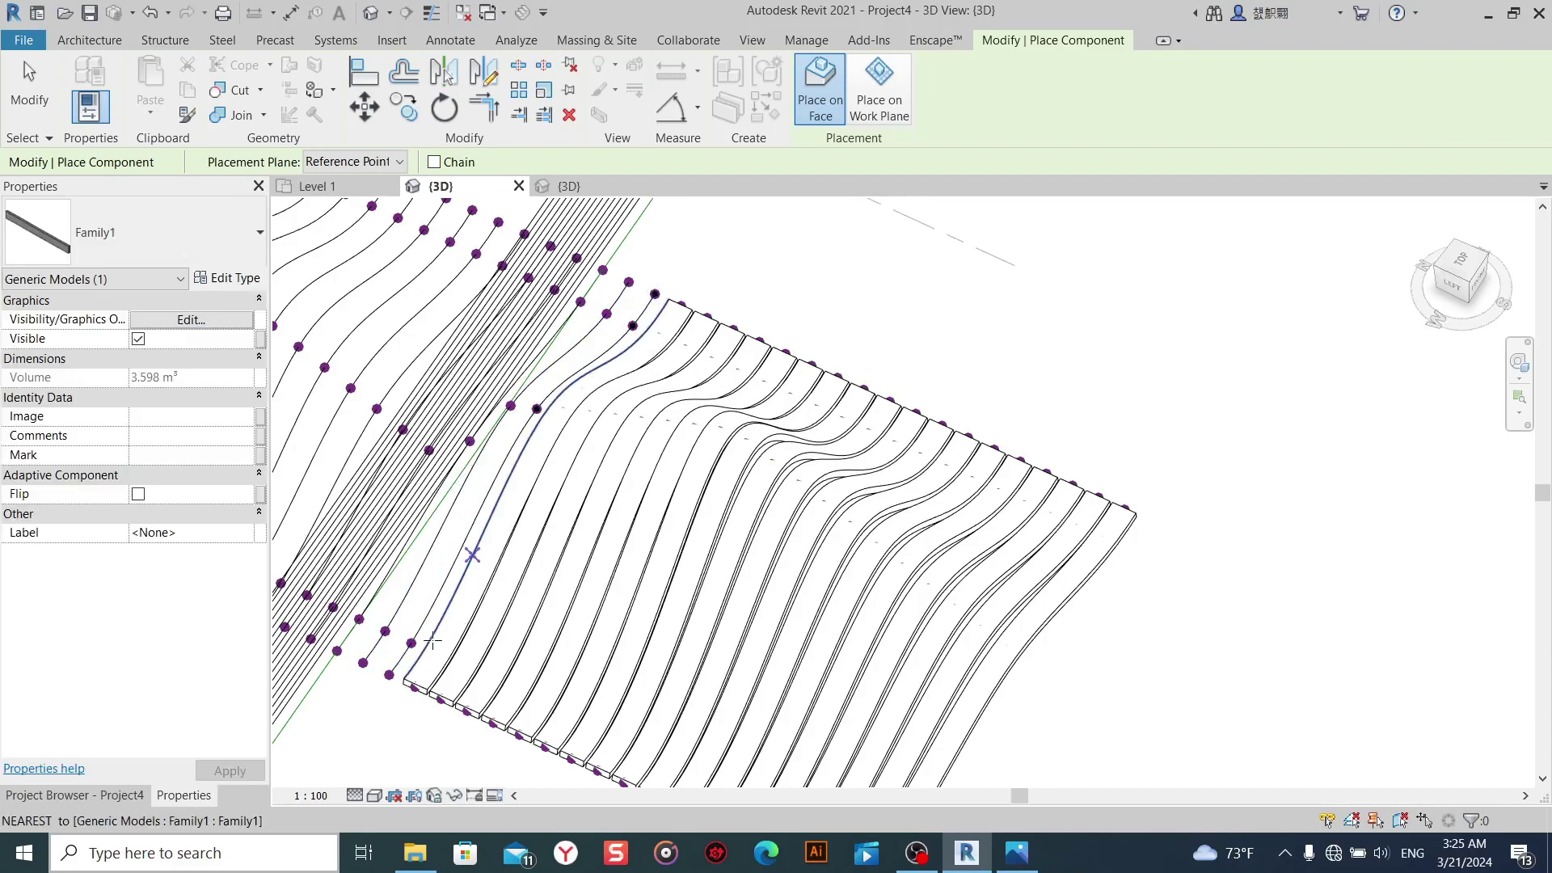
{"action": "left_click", "coordinate": [398, 677]}
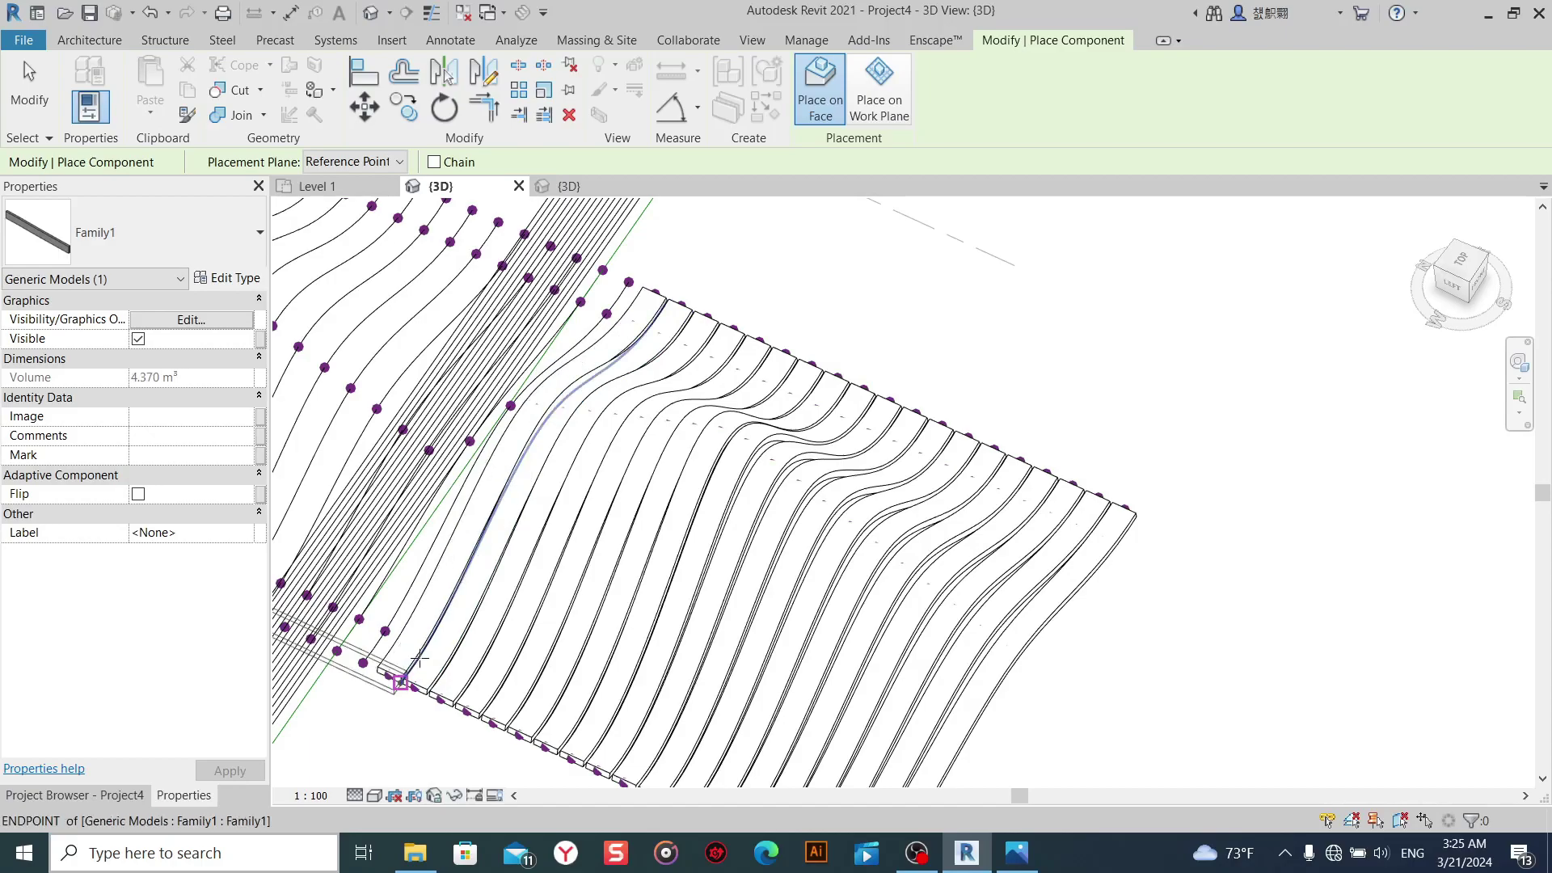
Place one more beam, then orbit to bring the bare far-side splines into view.
{"action": "middle_click_drag", "start_coordinate": [398, 677], "coordinate": [598, 665]}
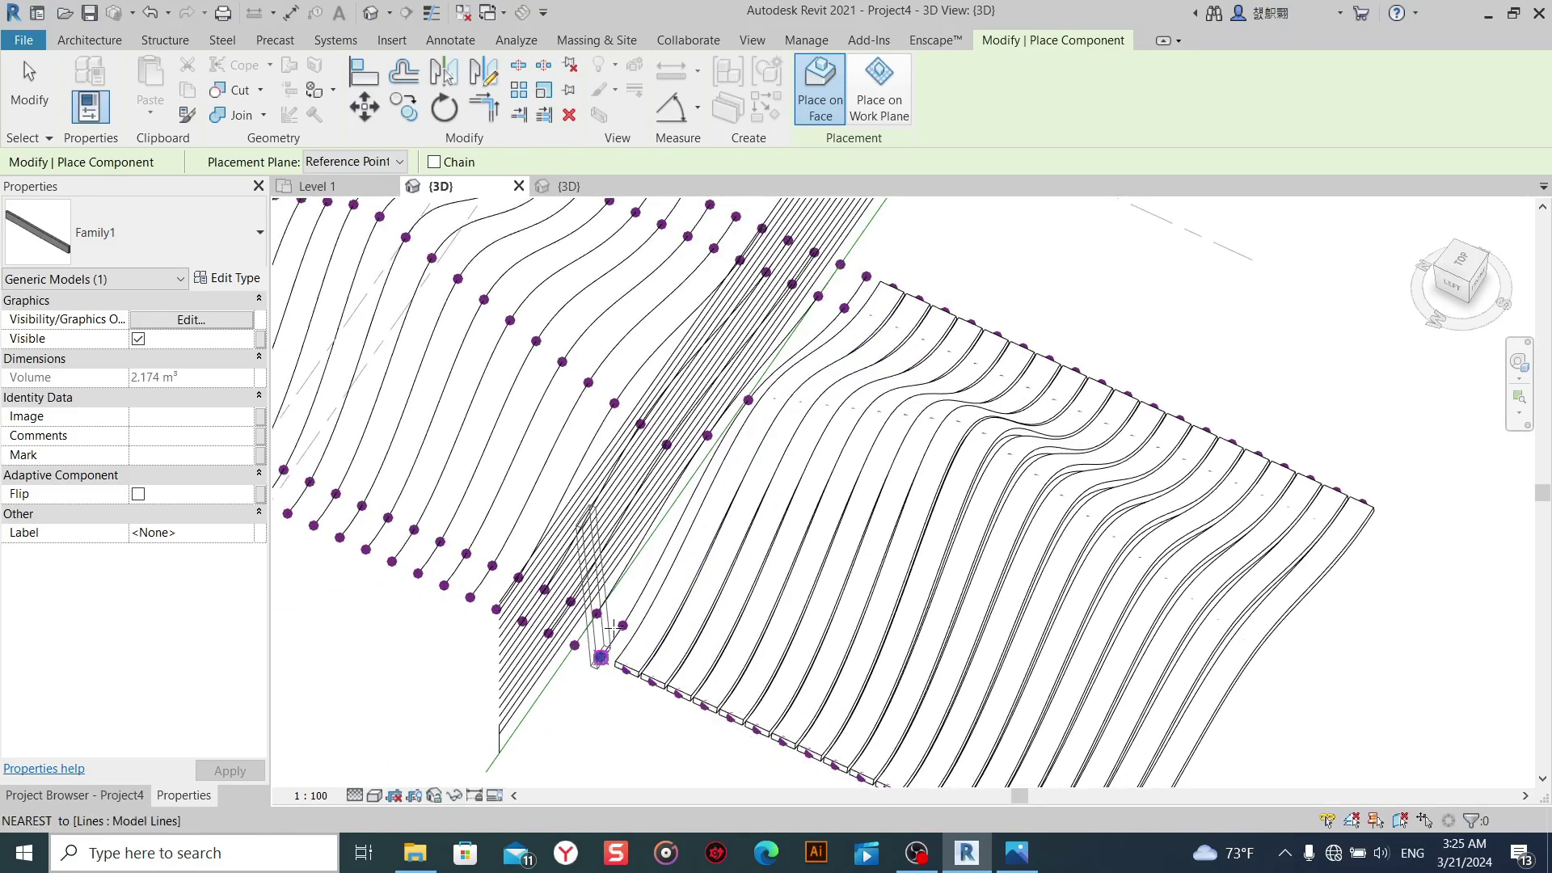
{"action": "left_click", "coordinate": [601, 657]}
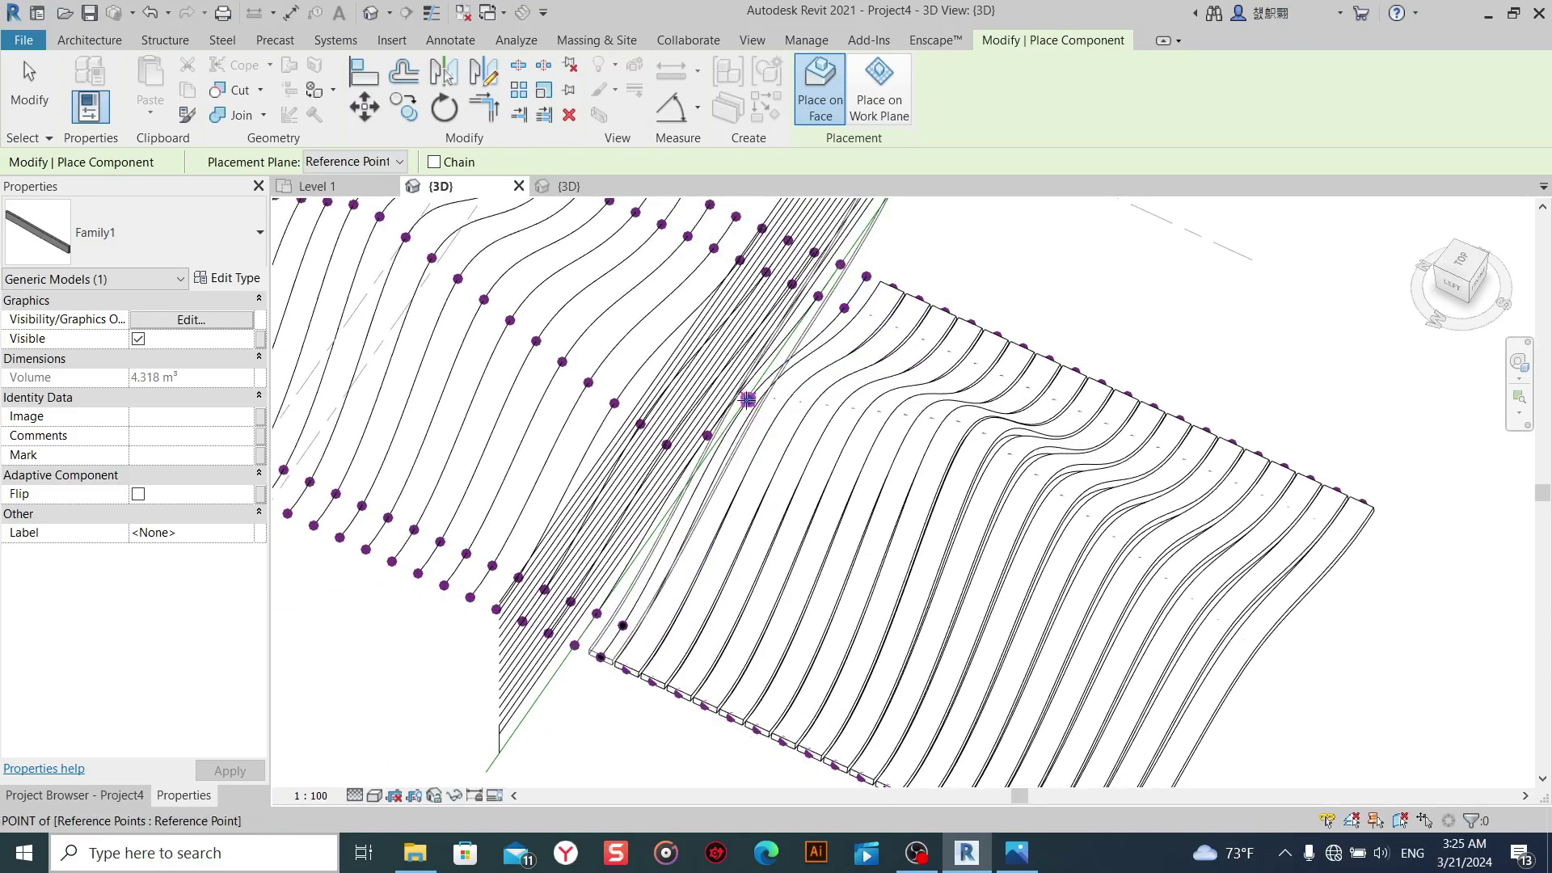
{"action": "left_click", "coordinate": [865, 277]}
{"action": "scroll", "coordinate": [740, 502], "scroll_direction": "down", "scroll_amount": 1}
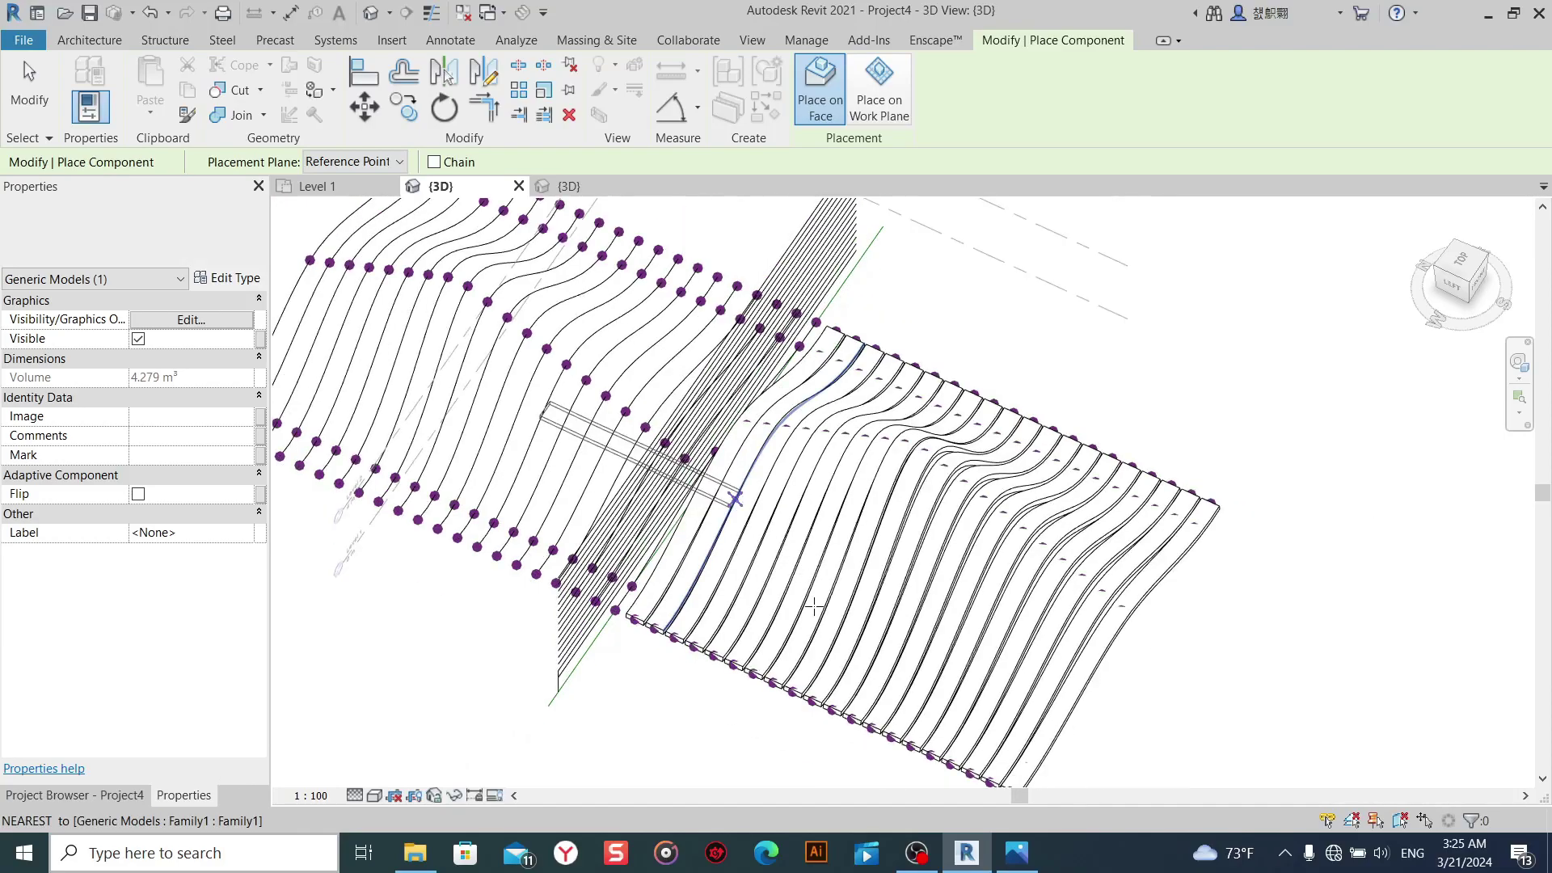
{"action": "middle_click_drag", "start_coordinate": [881, 548], "coordinate": [911, 485], "text": "shift"}
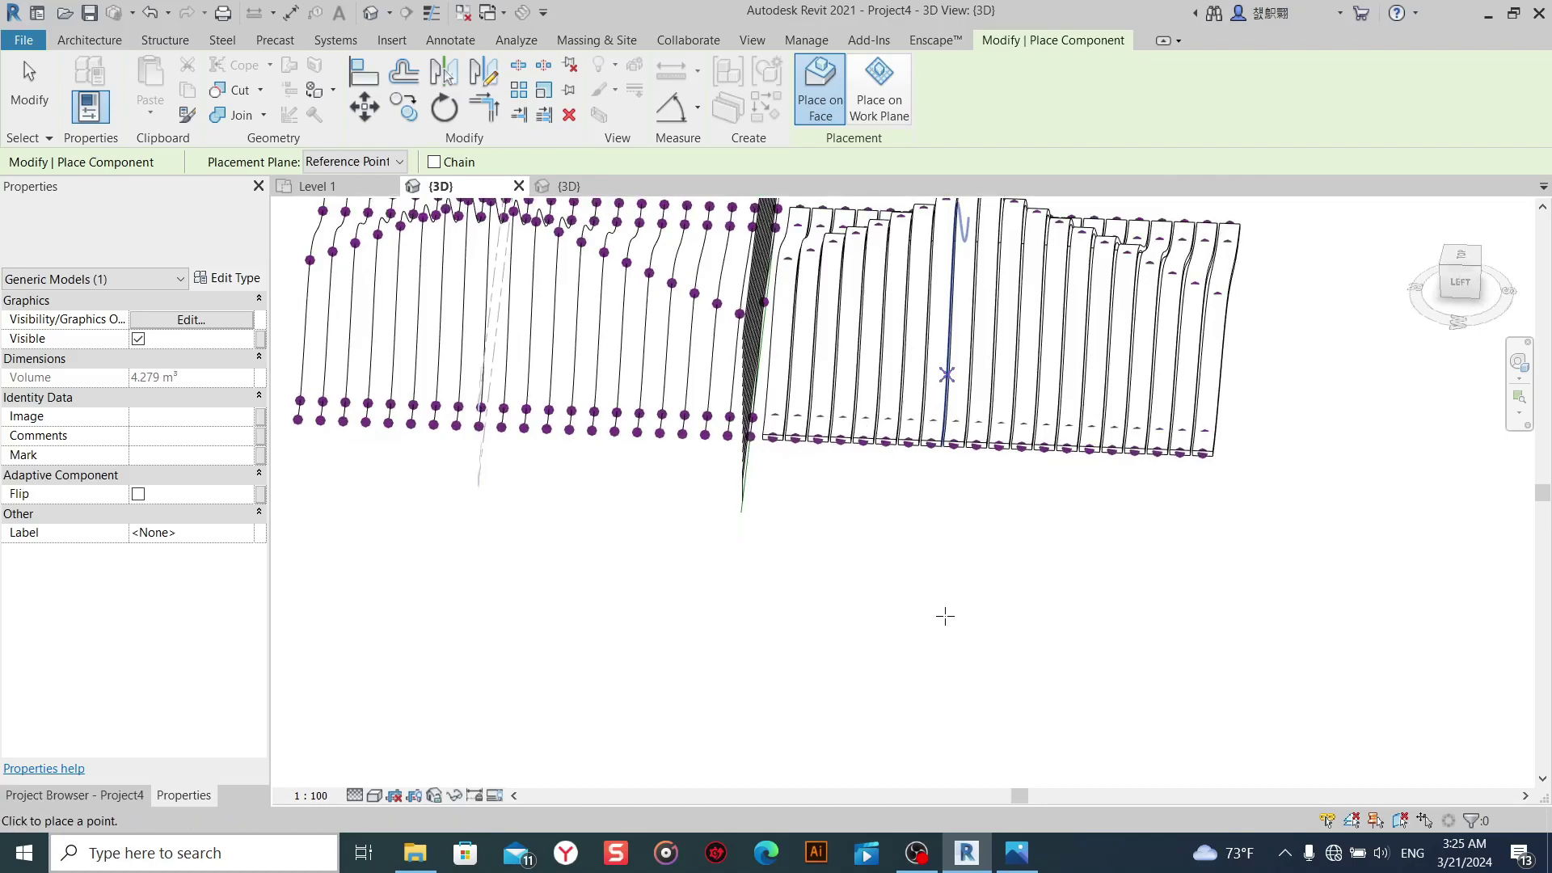
{"action": "mouse_move", "coordinate": [942, 617]}
{"action": "middle_mouse_down", "text": "shift"}
{"action": "mouse_move", "coordinate": [877, 615]}
{"action": "mouse_move", "coordinate": [724, 665]}
{"action": "mouse_move", "coordinate": [927, 676]}
{"action": "mouse_move", "coordinate": [751, 683]}
{"action": "mouse_move", "coordinate": [1142, 676]}
{"action": "mouse_move", "coordinate": [793, 717]}
{"action": "mouse_move", "coordinate": [595, 717]}
{"action": "mouse_move", "coordinate": [759, 609]}
{"action": "mouse_move", "coordinate": [593, 690]}
{"action": "middle_mouse_up", "text": "shift"}
{"action": "scroll", "coordinate": [670, 575], "scroll_direction": "up", "scroll_amount": 2}
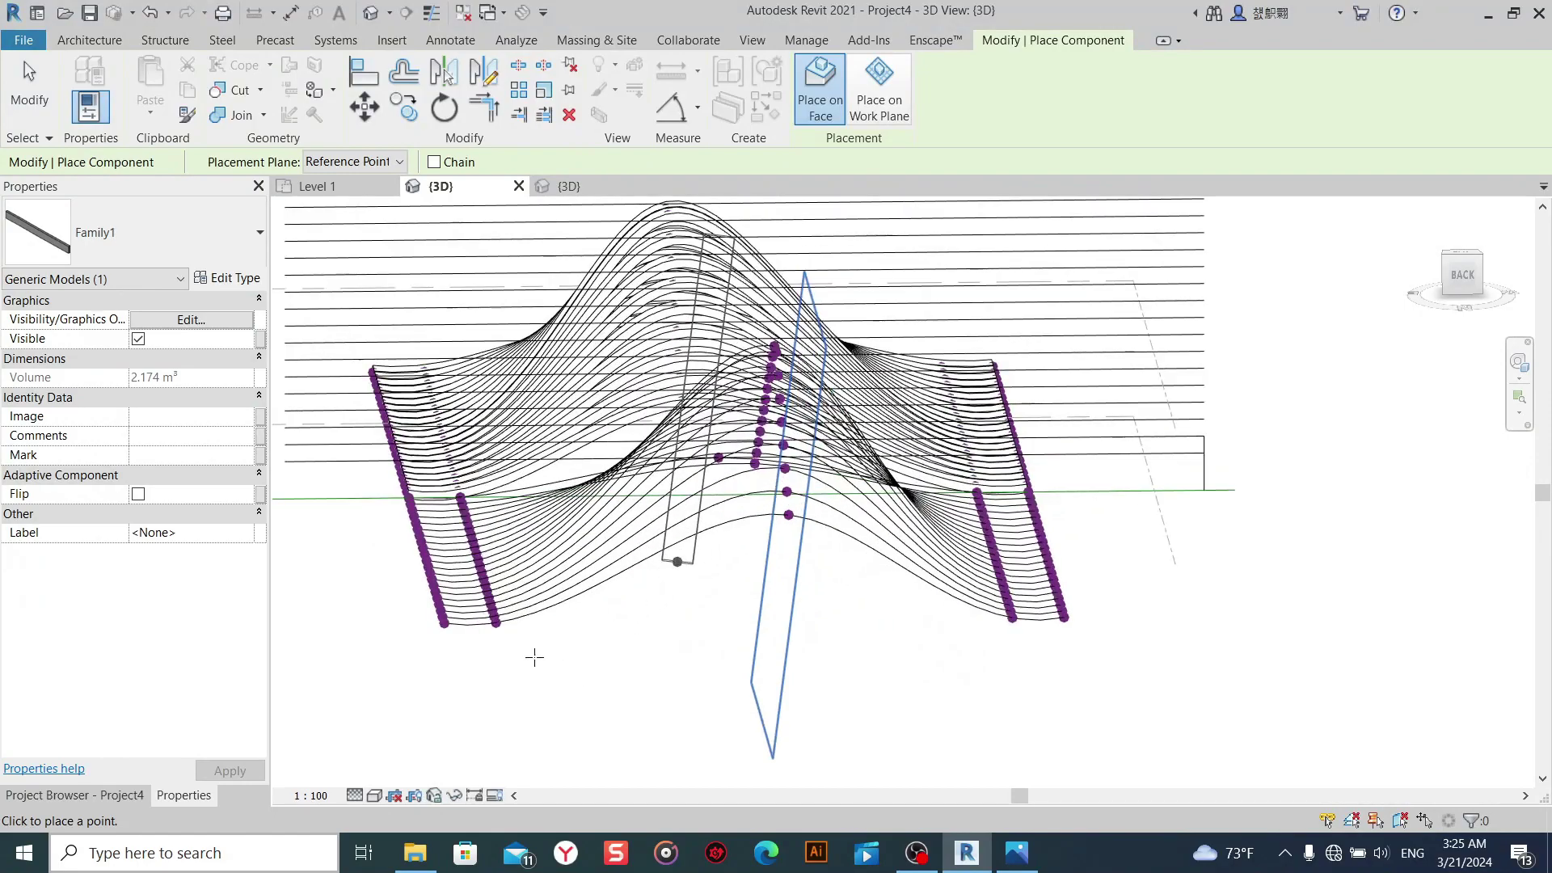
{"action": "mouse_move", "coordinate": [658, 623]}
{"action": "middle_mouse_down", "text": "shift"}
{"action": "mouse_move", "coordinate": [721, 752]}
{"action": "mouse_move", "coordinate": [435, 680]}
{"action": "mouse_move", "coordinate": [682, 696]}
{"action": "mouse_move", "coordinate": [710, 769]}
{"action": "mouse_move", "coordinate": [554, 722]}
{"action": "middle_mouse_up", "text": "shift"}
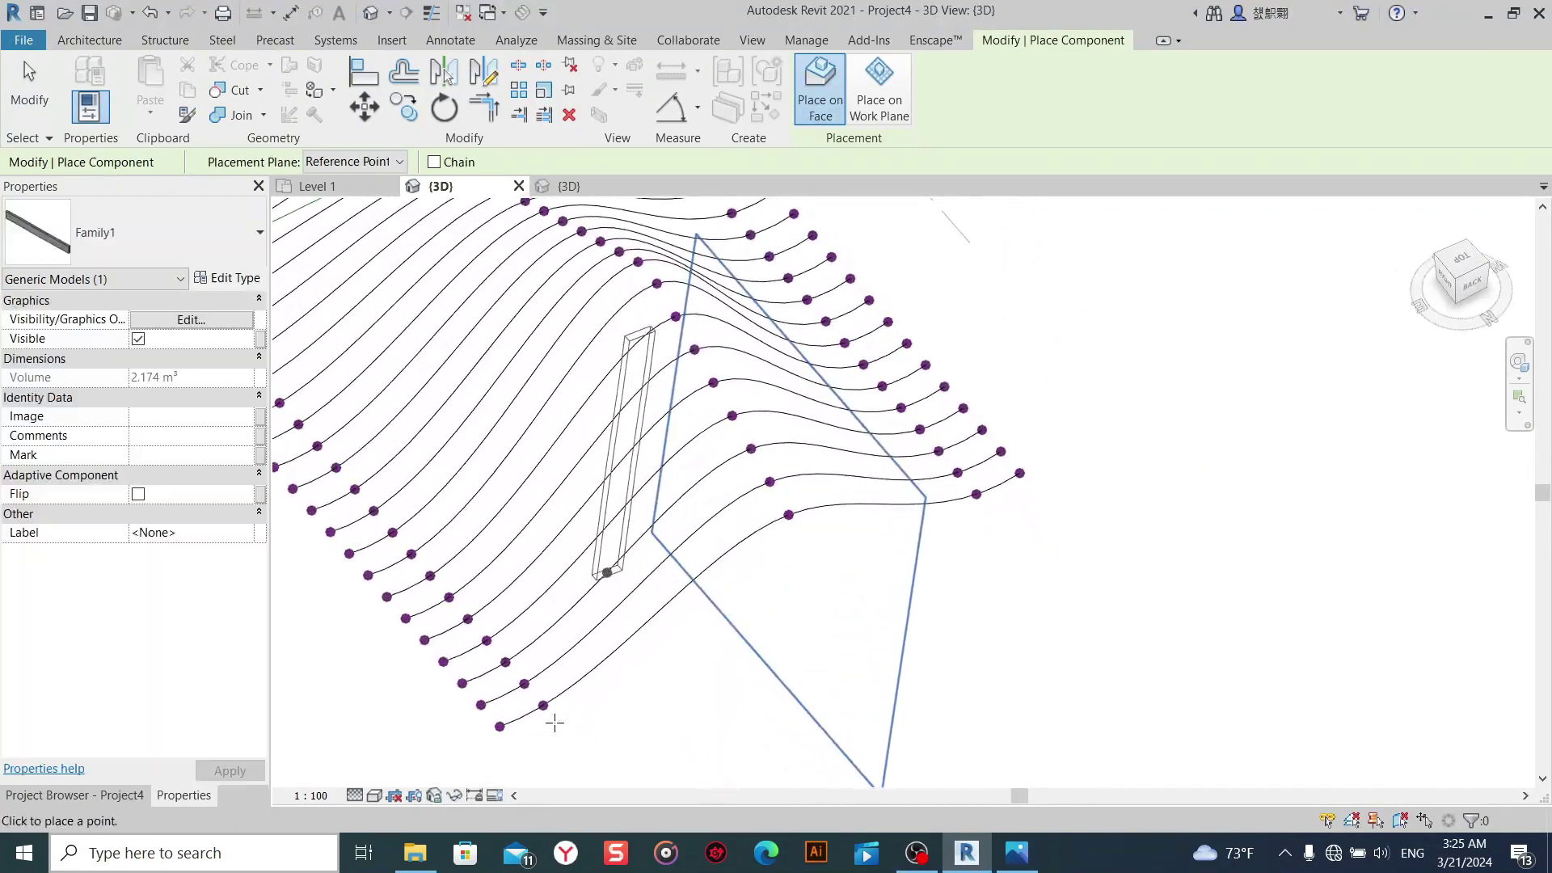
Place beams along the first two bare splines on this side.
{"action": "left_click", "coordinate": [498, 727]}
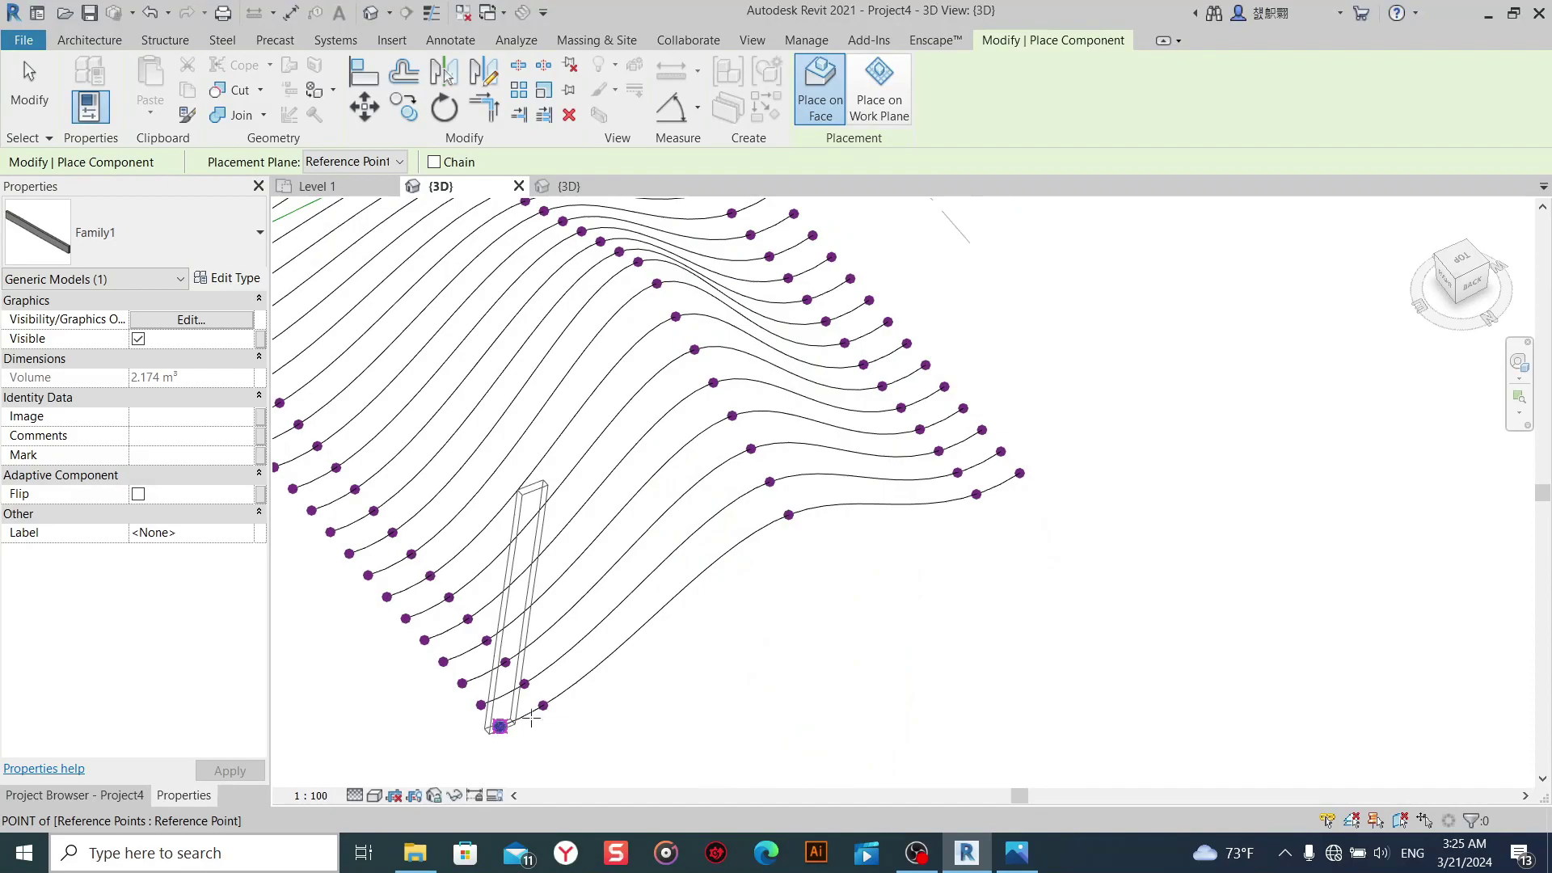
{"action": "left_click", "coordinate": [789, 514]}
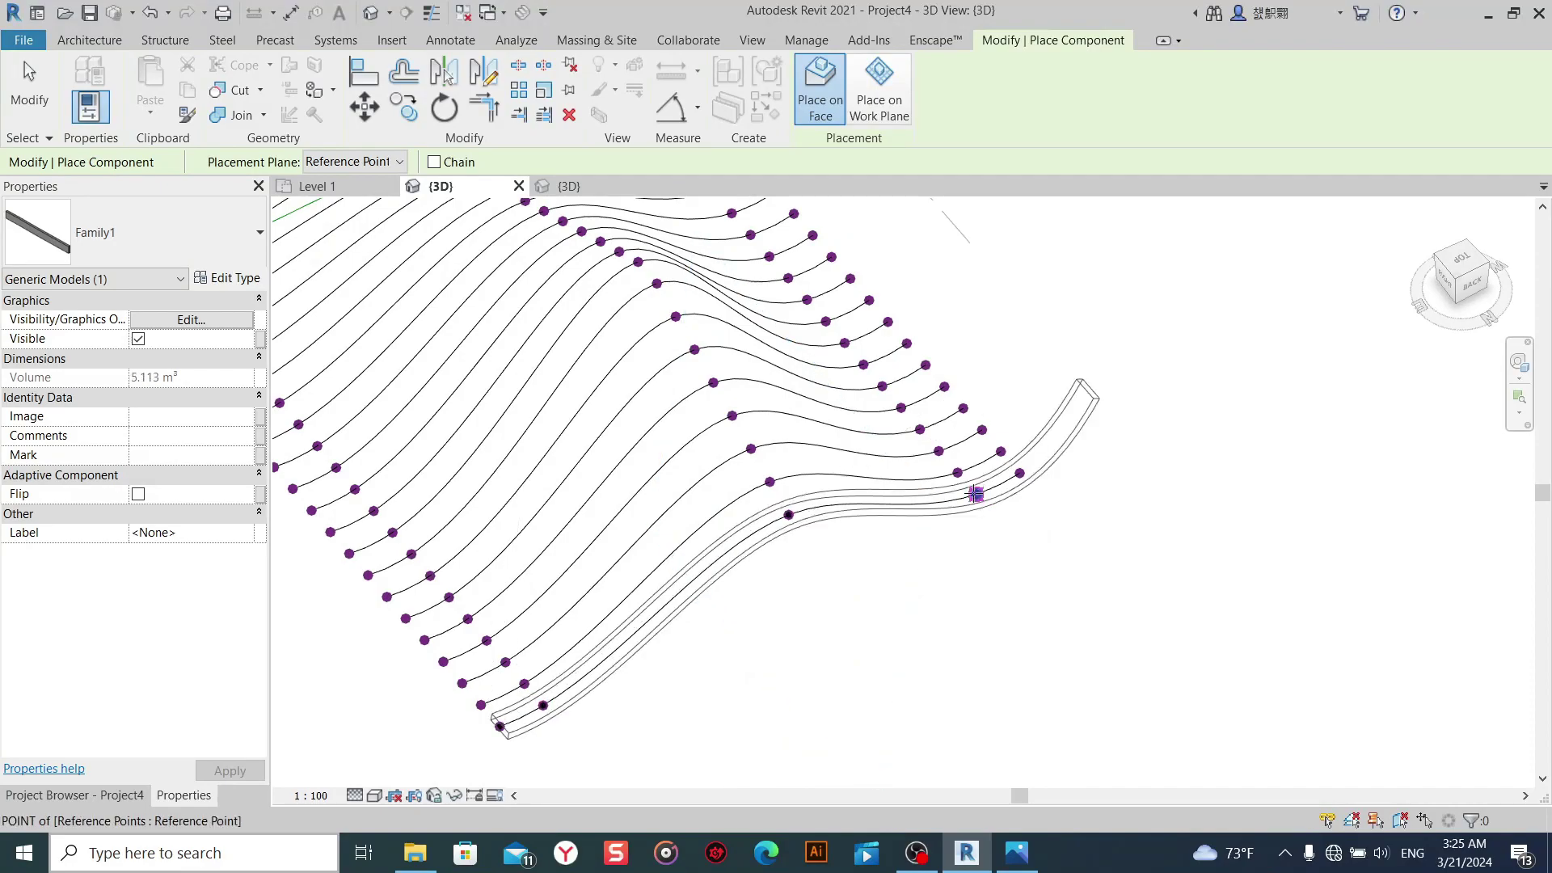
{"action": "left_click", "coordinate": [1021, 473]}
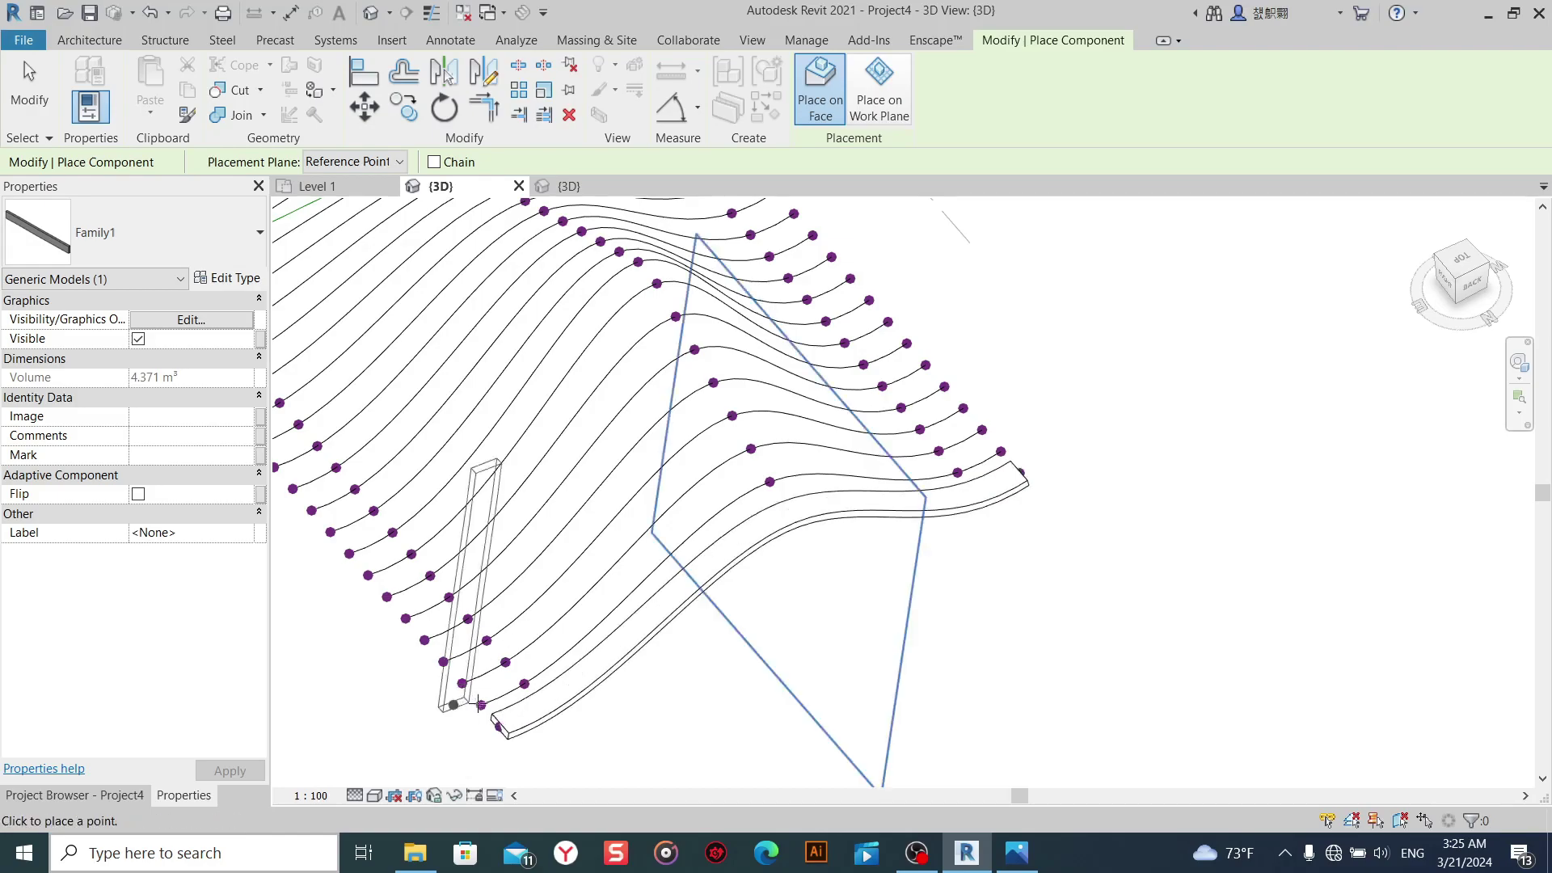
{"action": "left_click", "coordinate": [523, 684]}
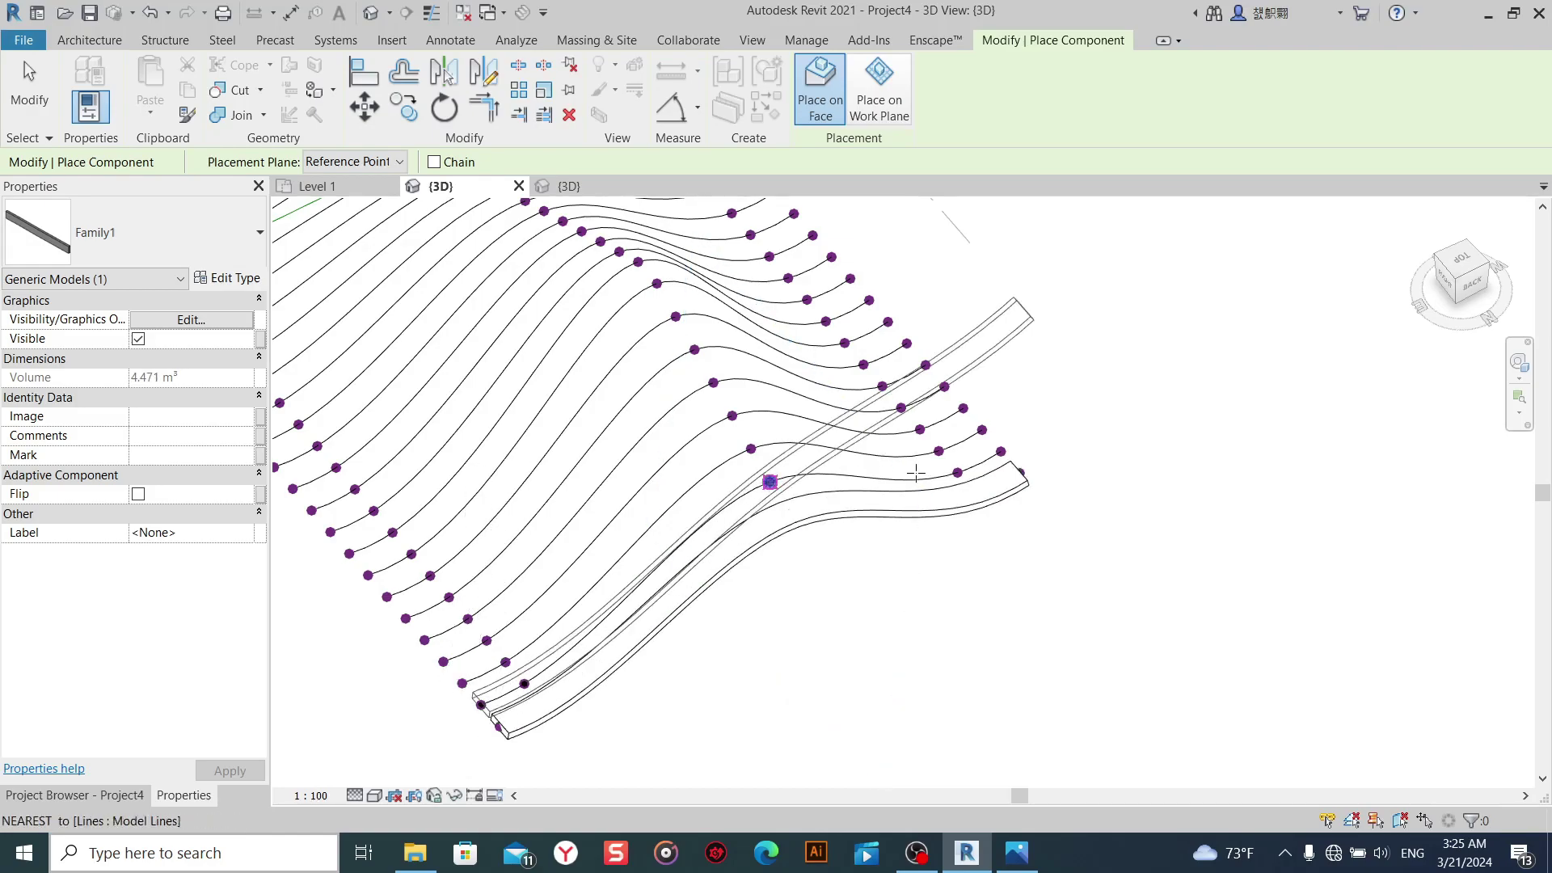
{"action": "left_click", "coordinate": [1000, 450]}
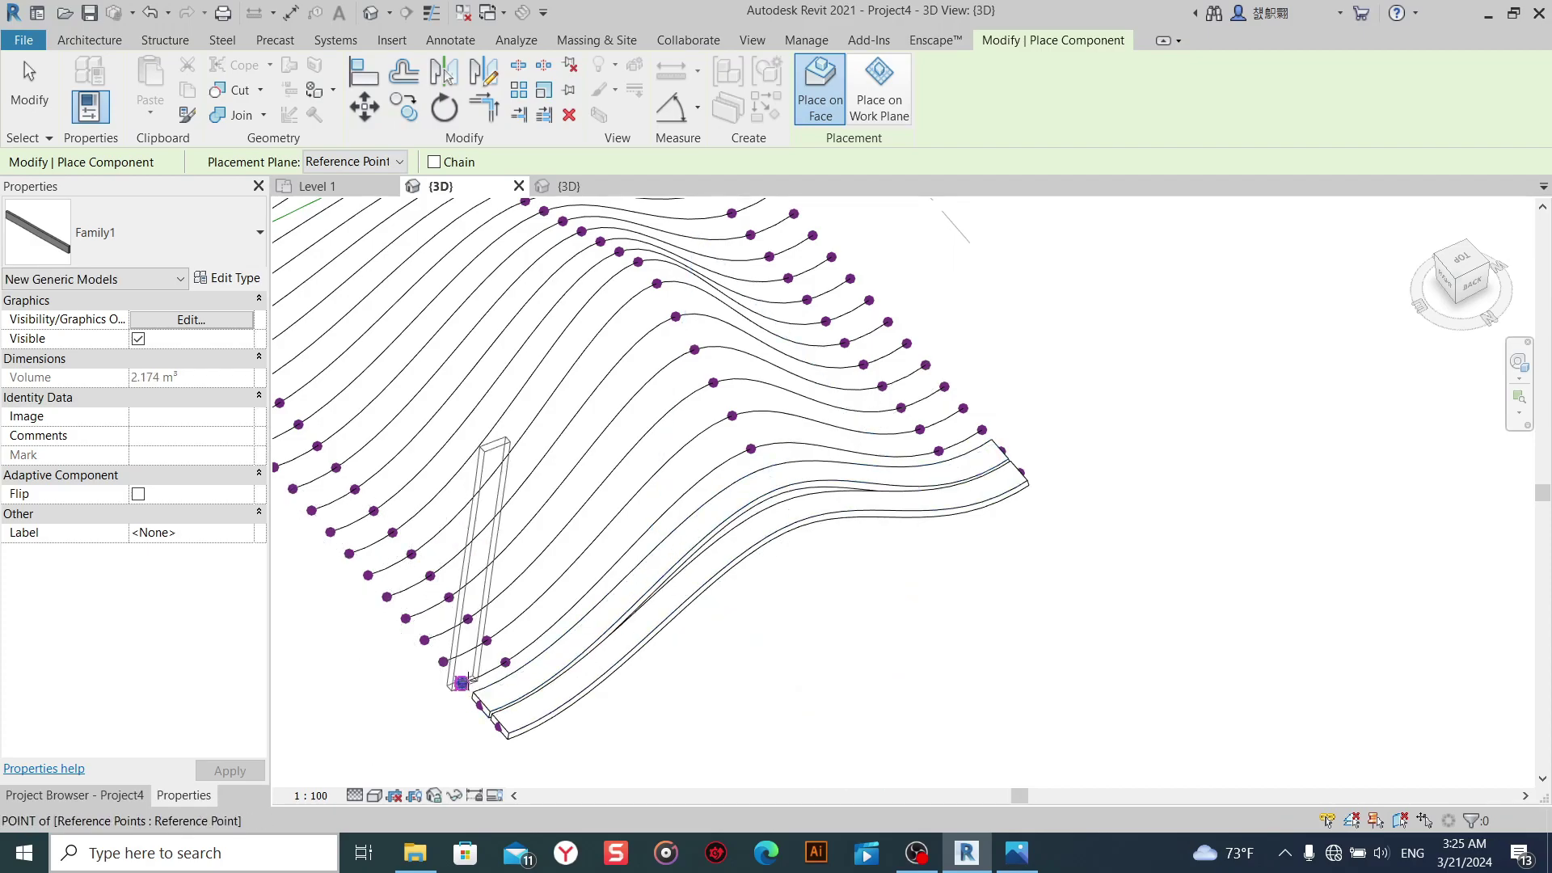
Add beams on the third and fourth splines, orbiting slightly for clarity.
{"action": "left_click", "coordinate": [474, 681]}
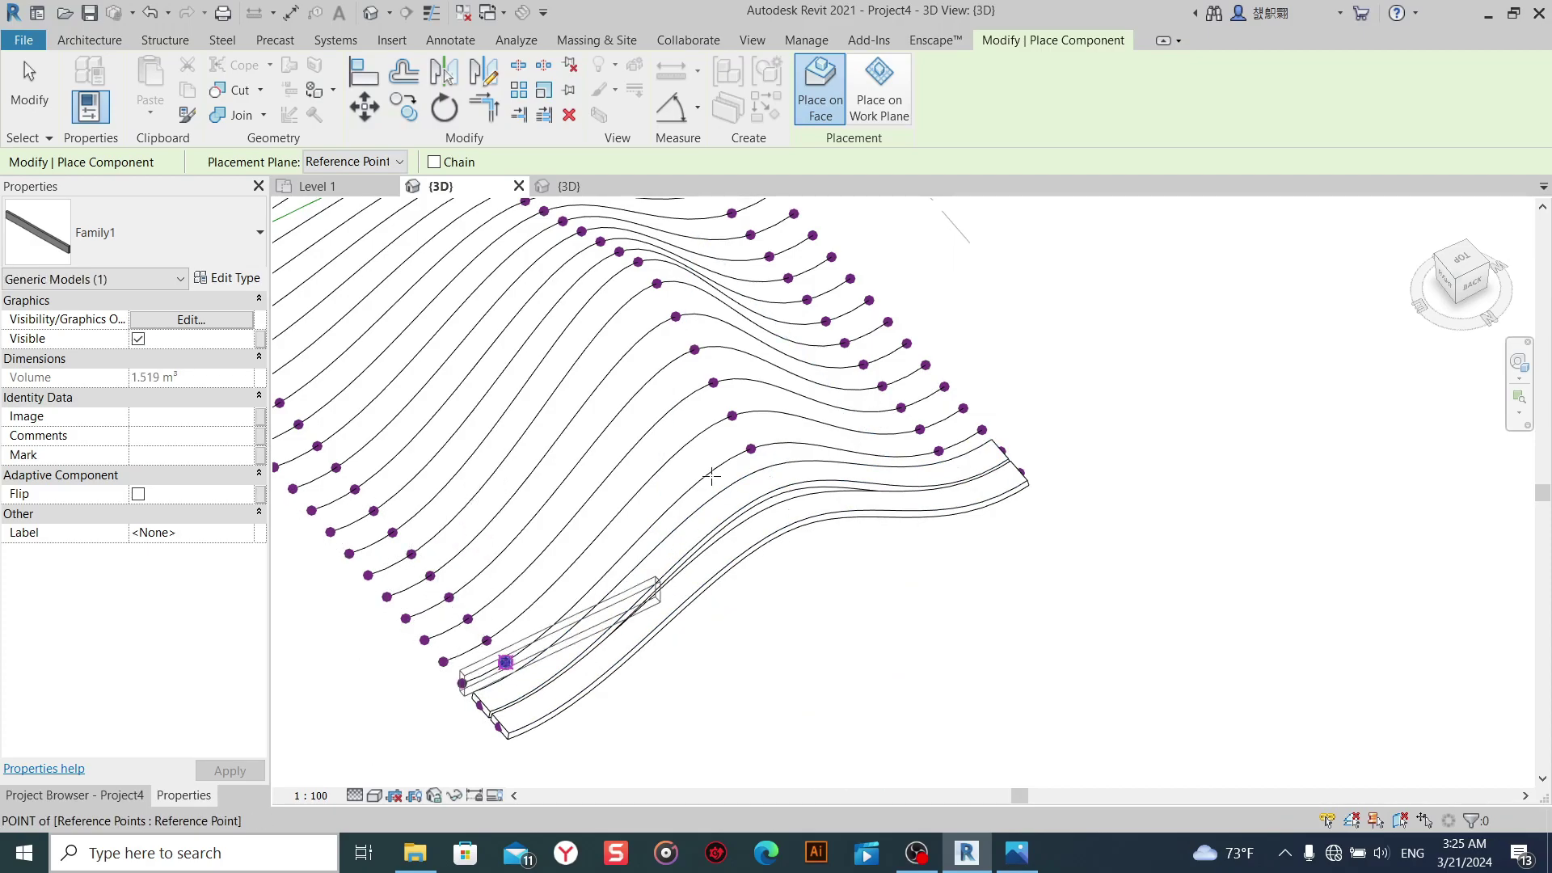
{"action": "left_click", "coordinate": [750, 449]}
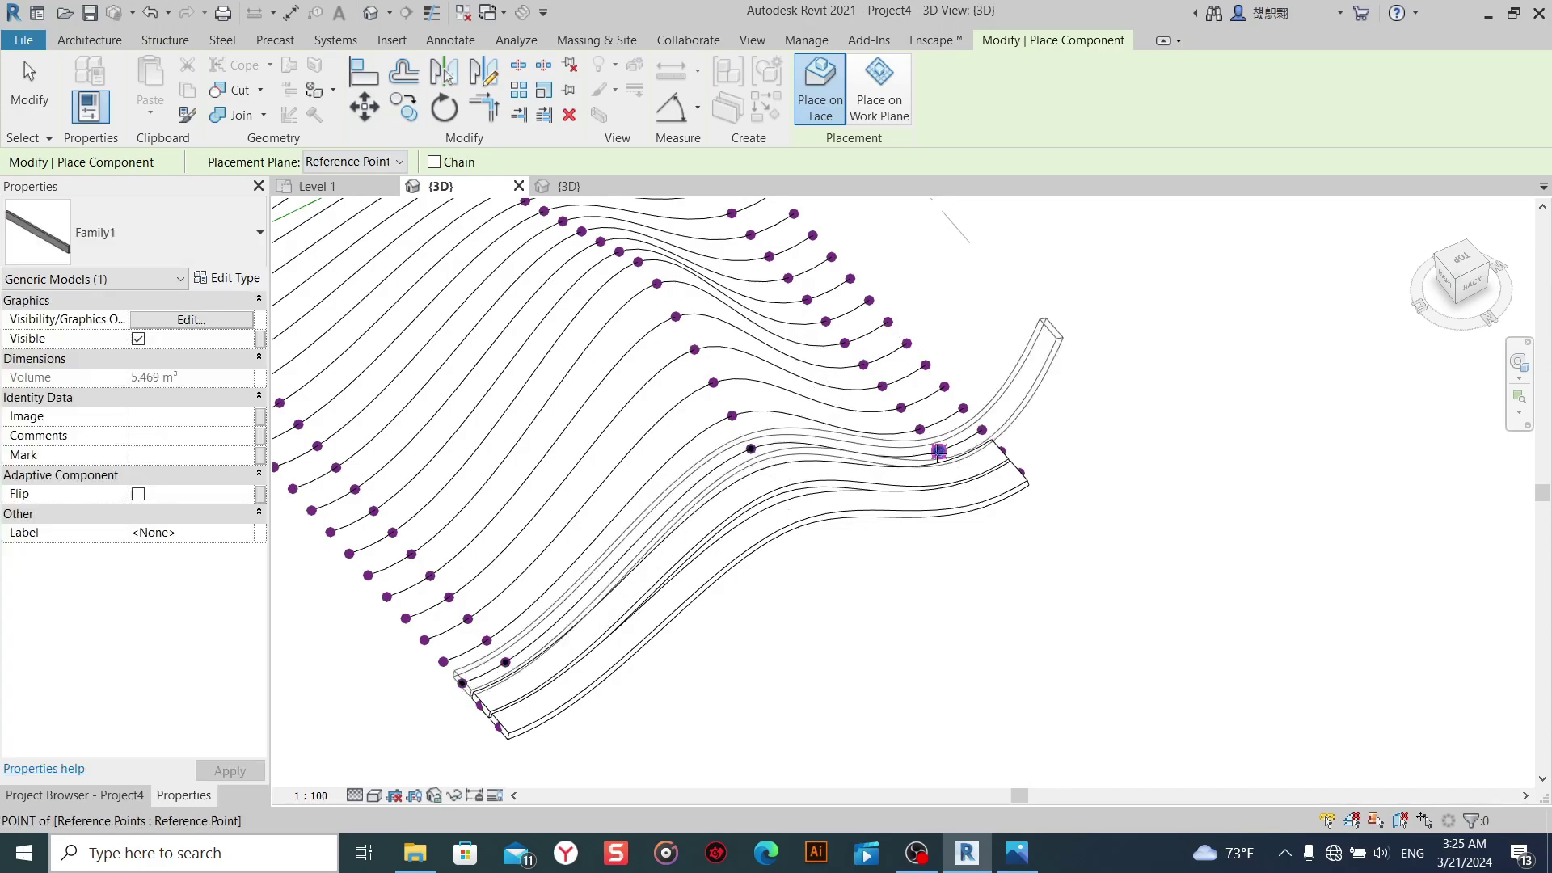
{"action": "left_click", "coordinate": [981, 429]}
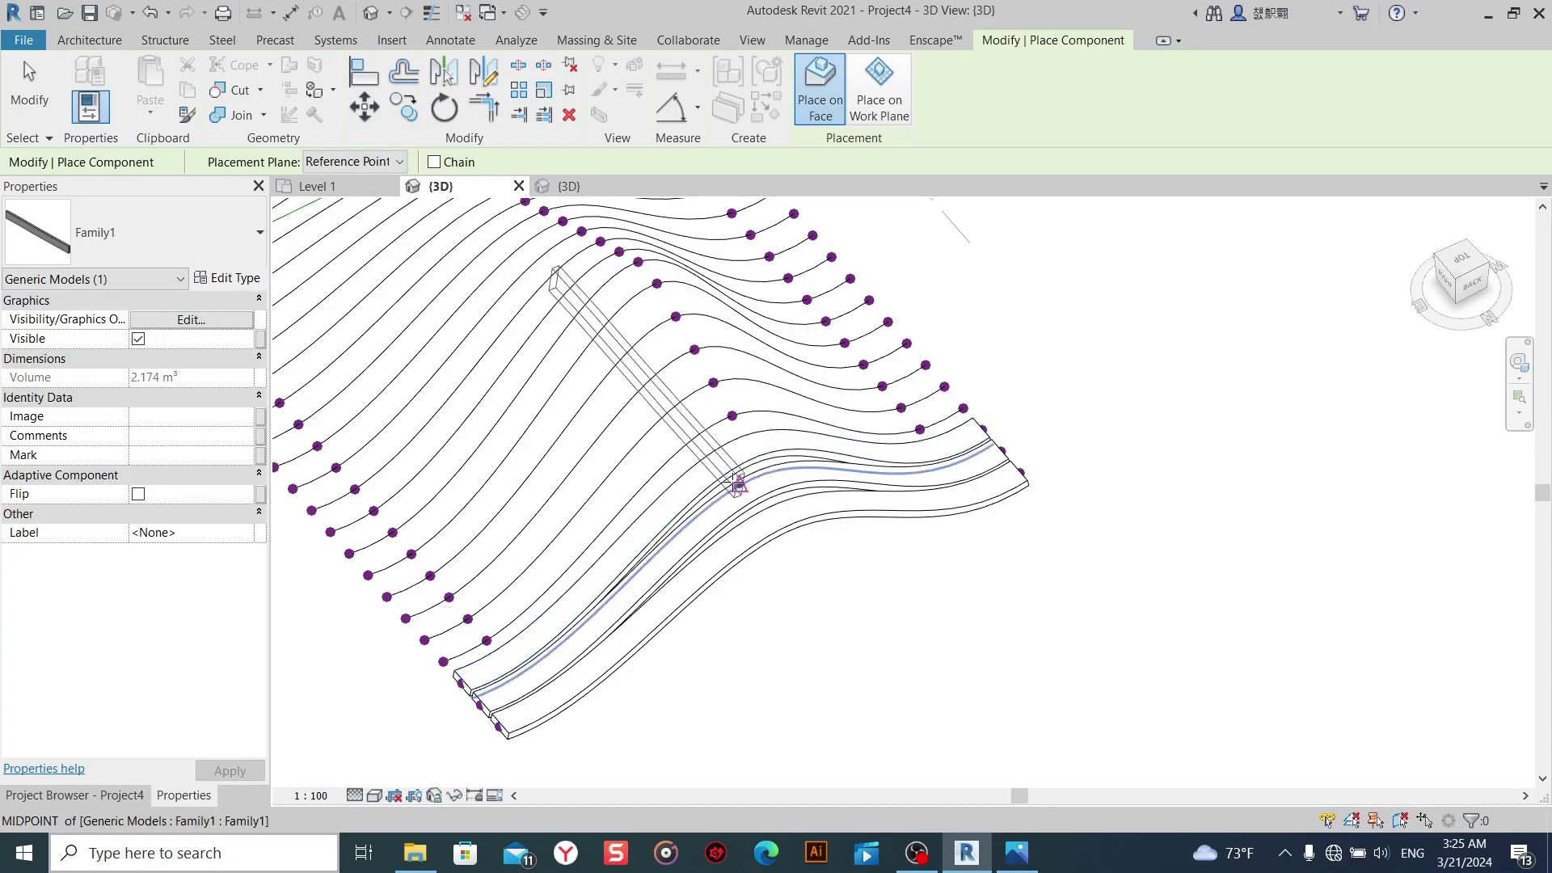
{"action": "mouse_move", "coordinate": [691, 476]}
{"action": "middle_mouse_down", "text": "shift"}
{"action": "mouse_move", "coordinate": [796, 614]}
{"action": "mouse_move", "coordinate": [755, 617]}
{"action": "middle_mouse_up", "text": "shift"}
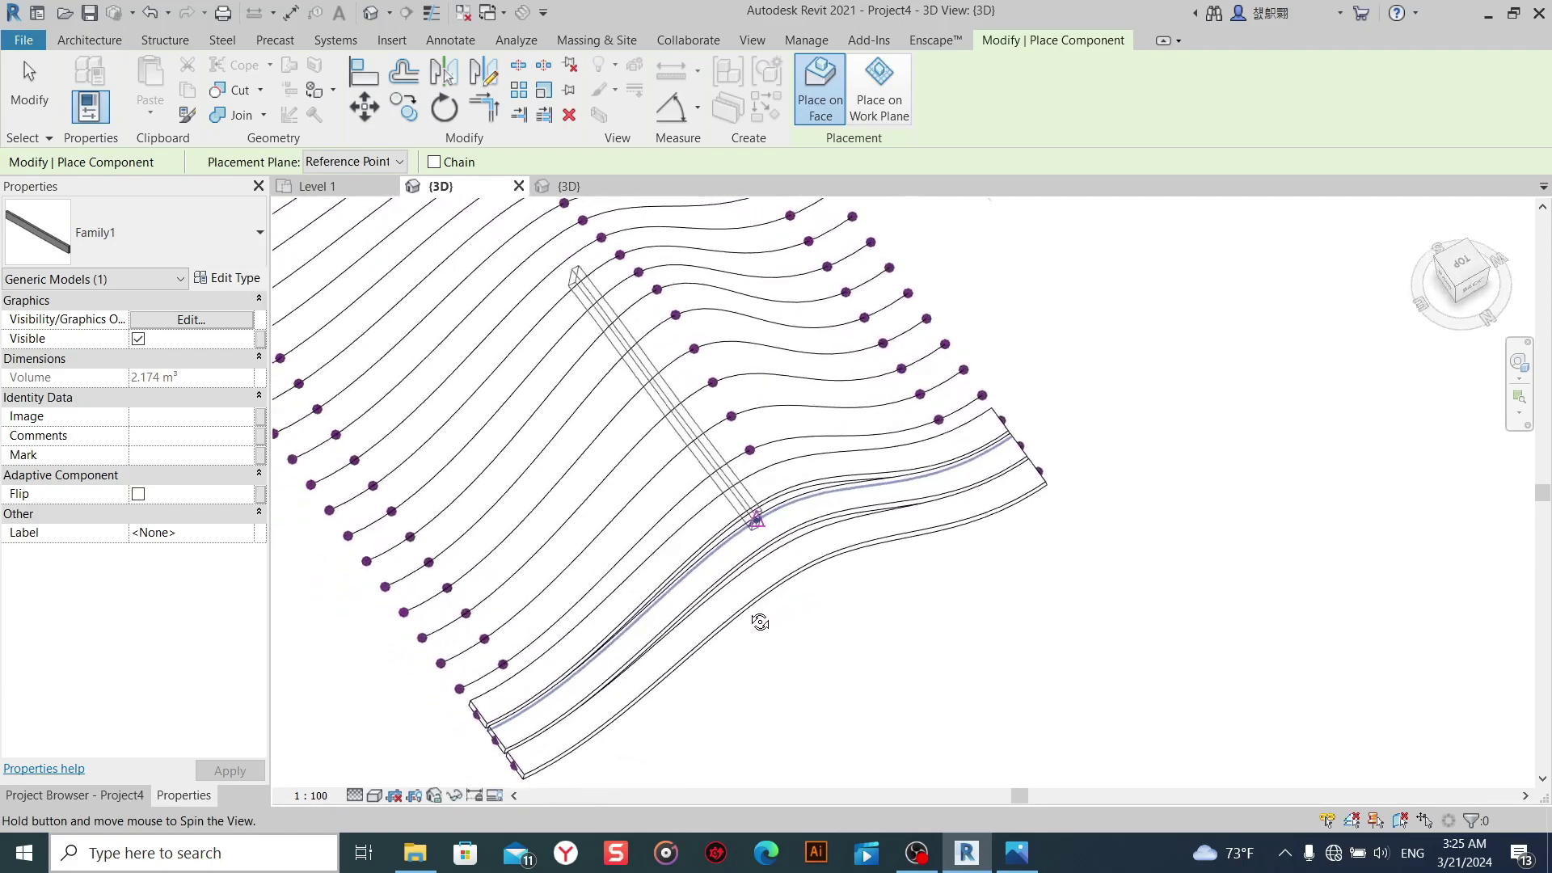
{"action": "left_click", "coordinate": [459, 688]}
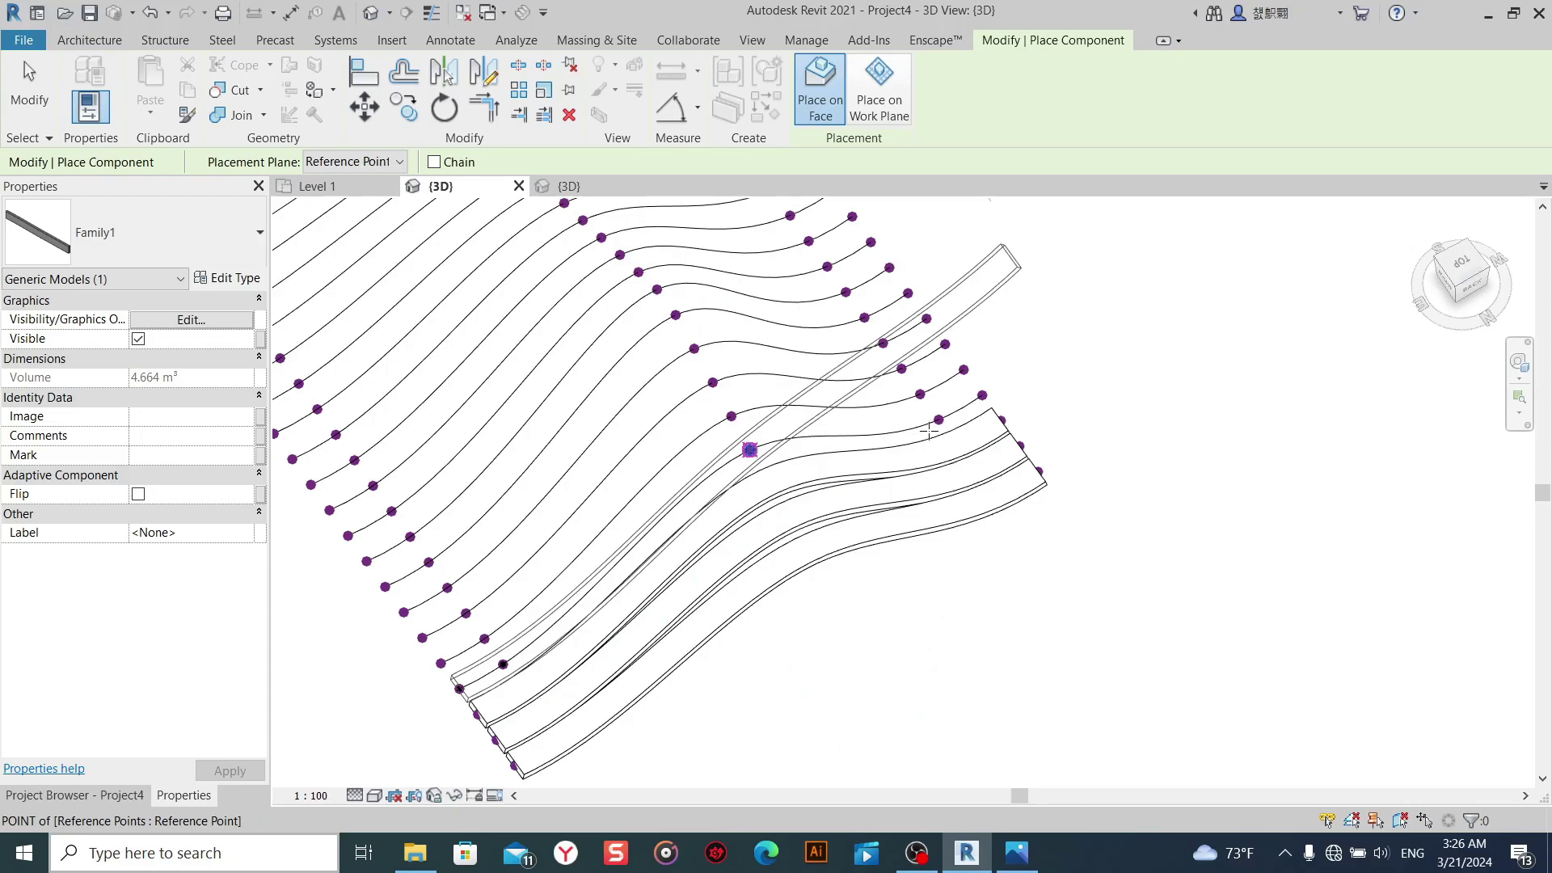
{"action": "left_click", "coordinate": [982, 395]}
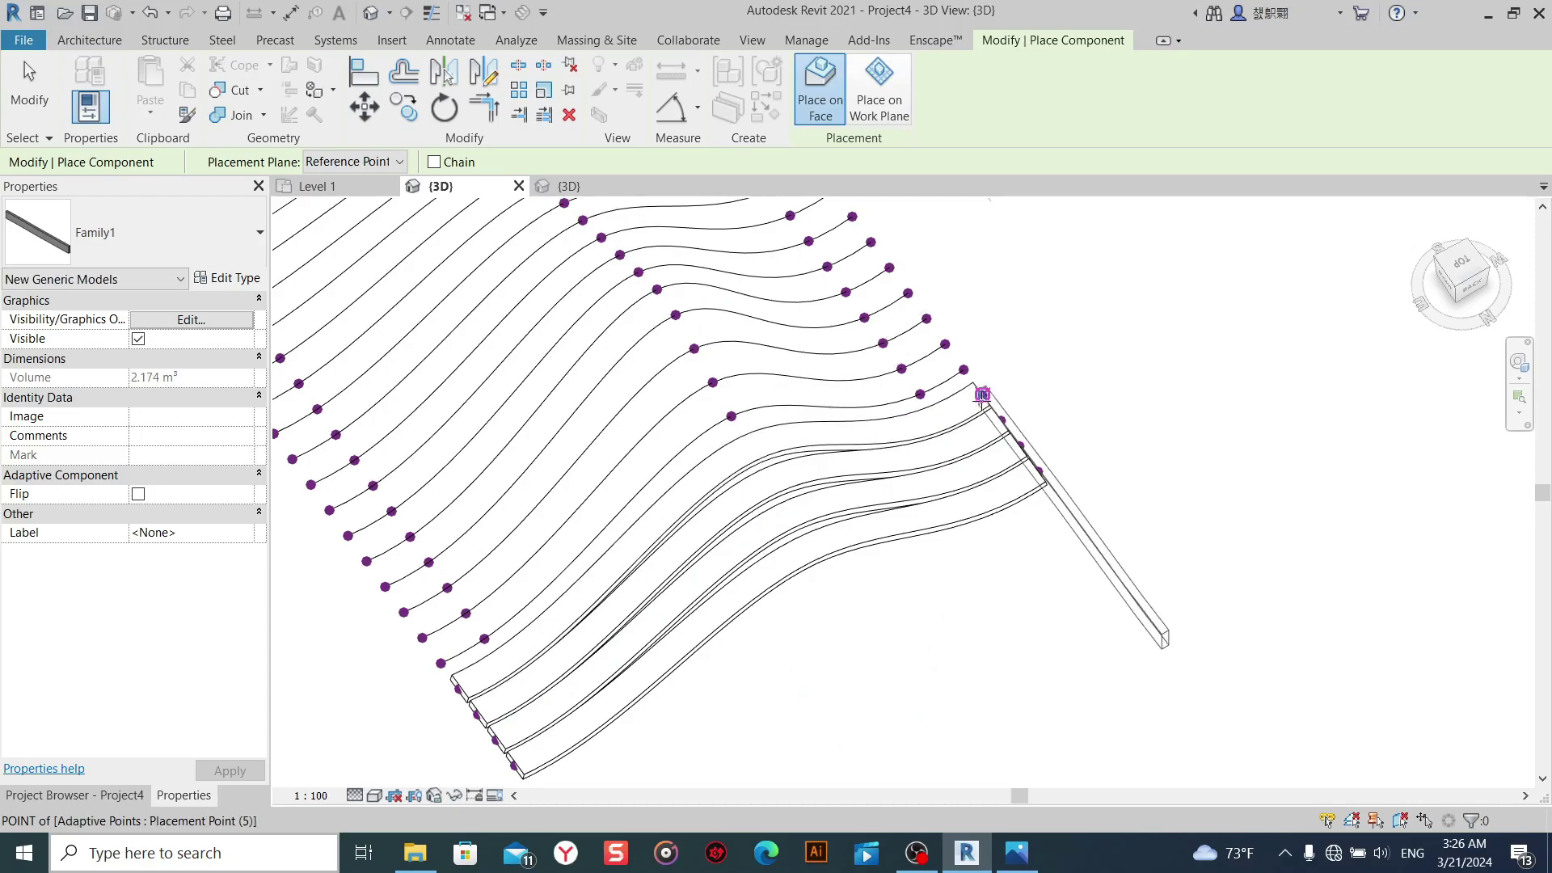
Run beams along the next two splines' reference points.
{"action": "left_click", "coordinate": [485, 638]}
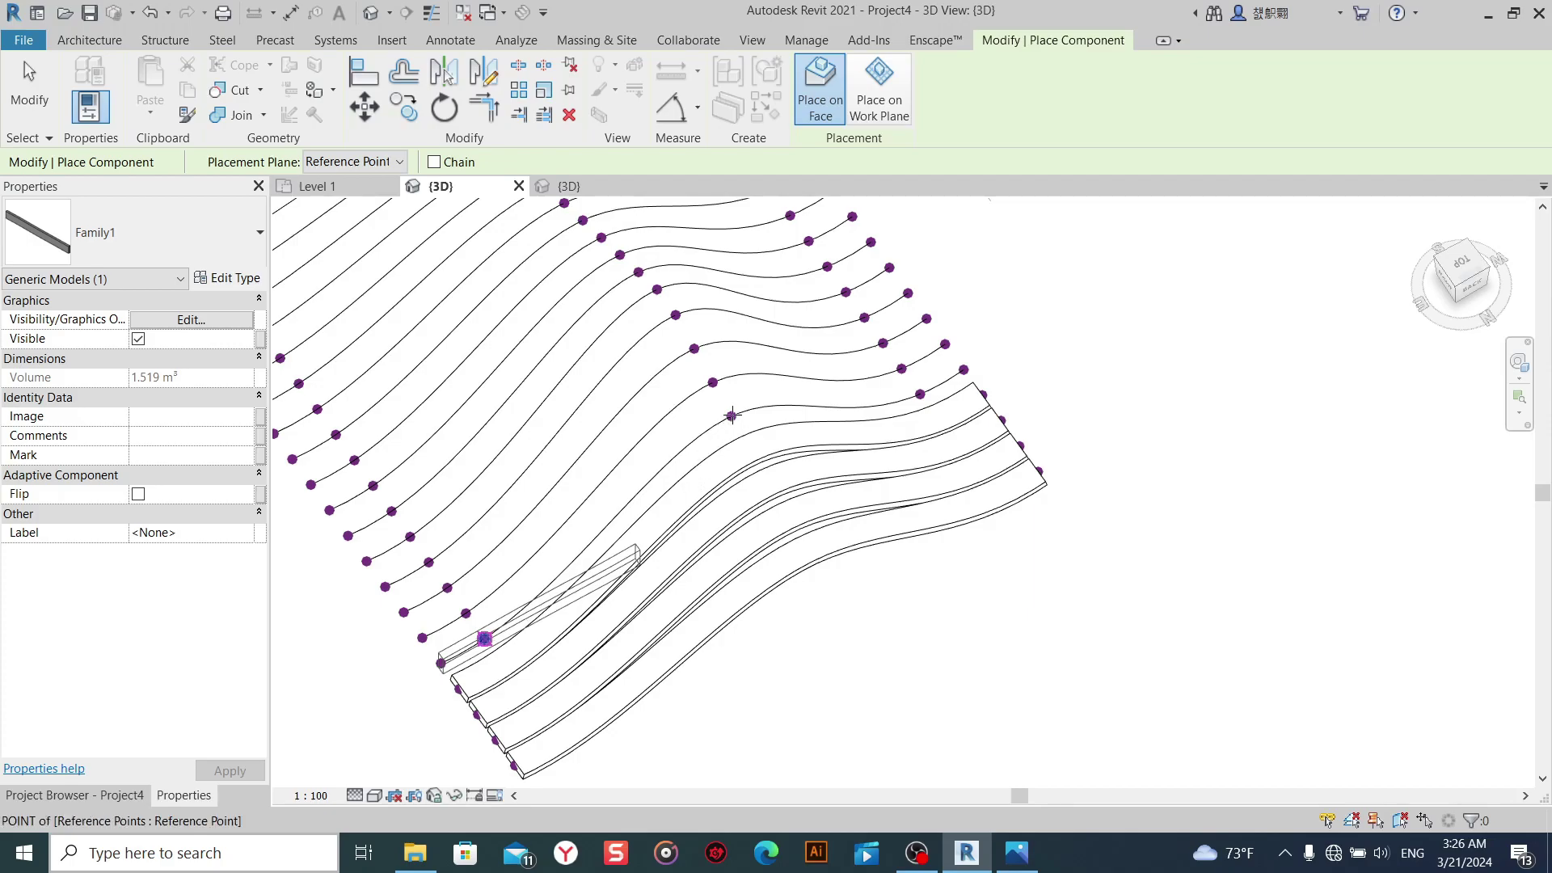
{"action": "left_click", "coordinate": [920, 394]}
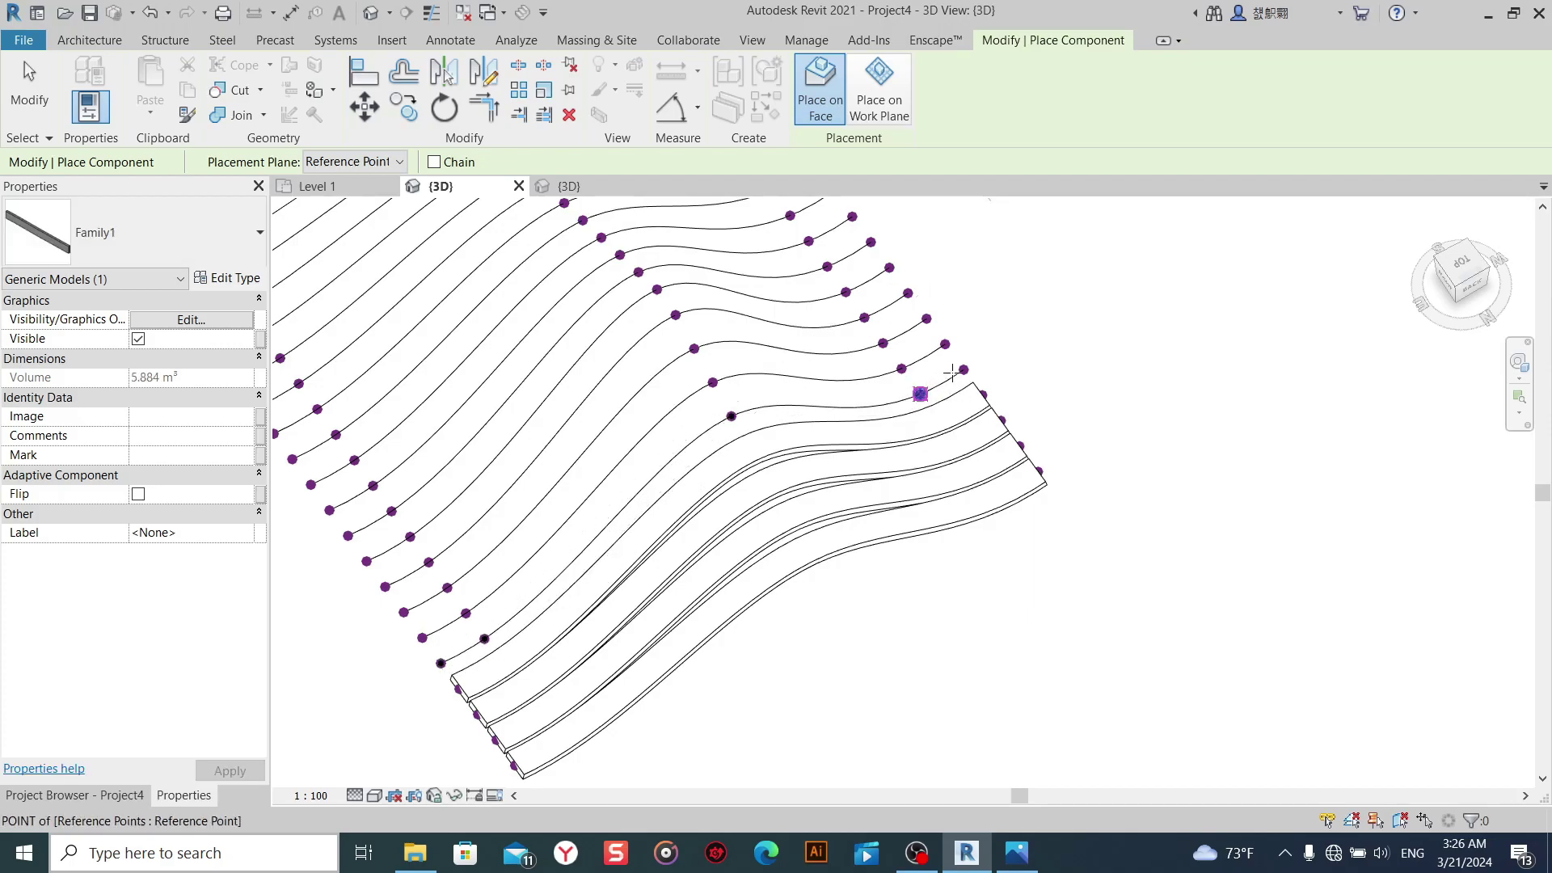
{"action": "left_click", "coordinate": [961, 369]}
{"action": "middle_click_drag", "start_coordinate": [489, 674], "coordinate": [495, 675]}
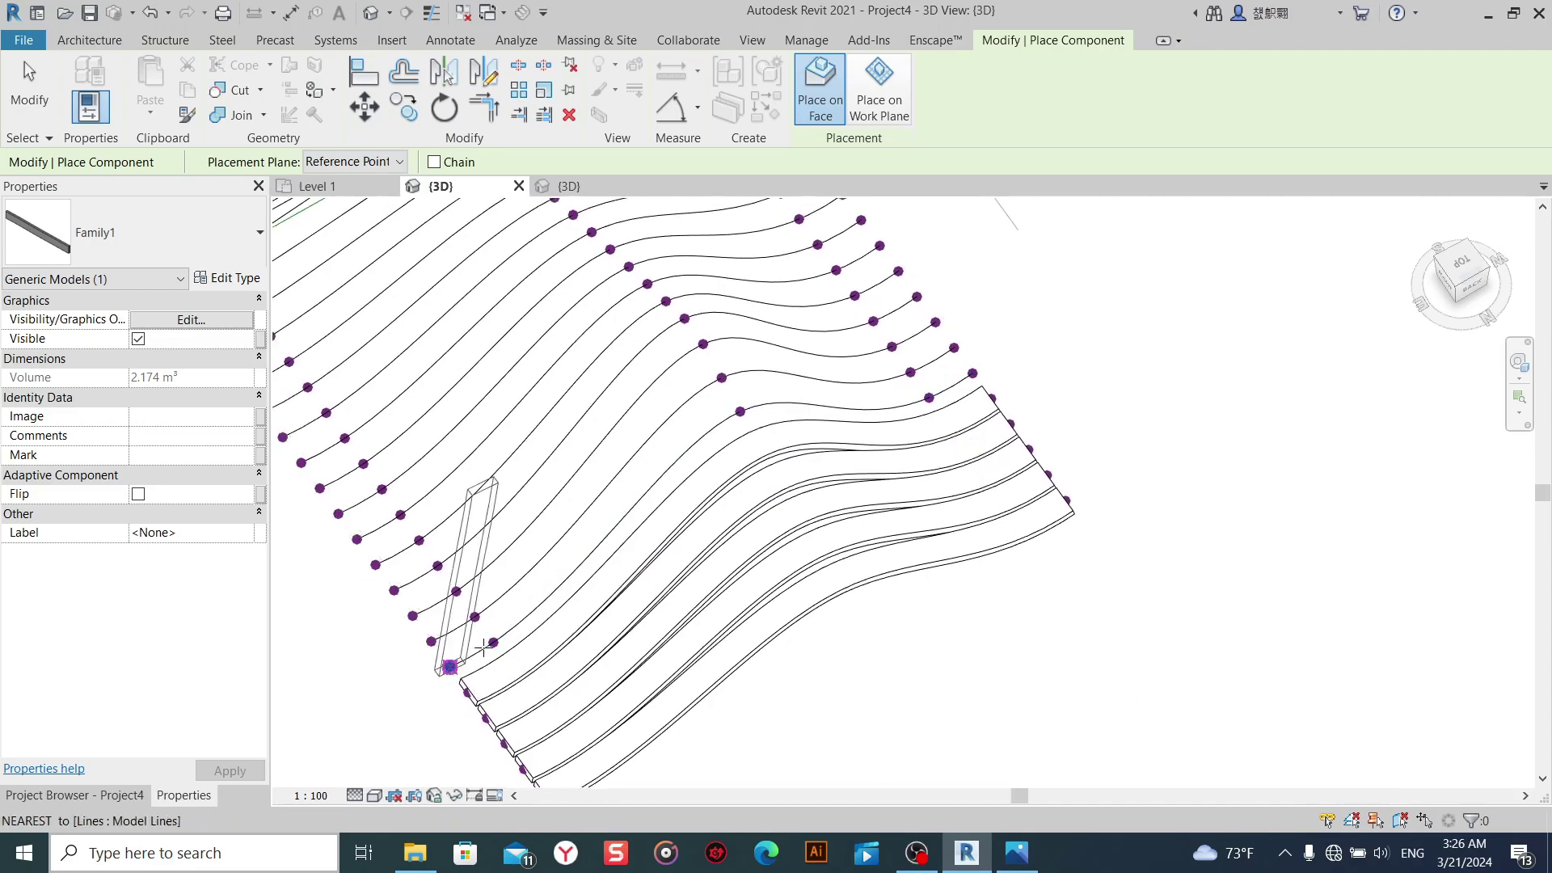
{"action": "left_click", "coordinate": [487, 645]}
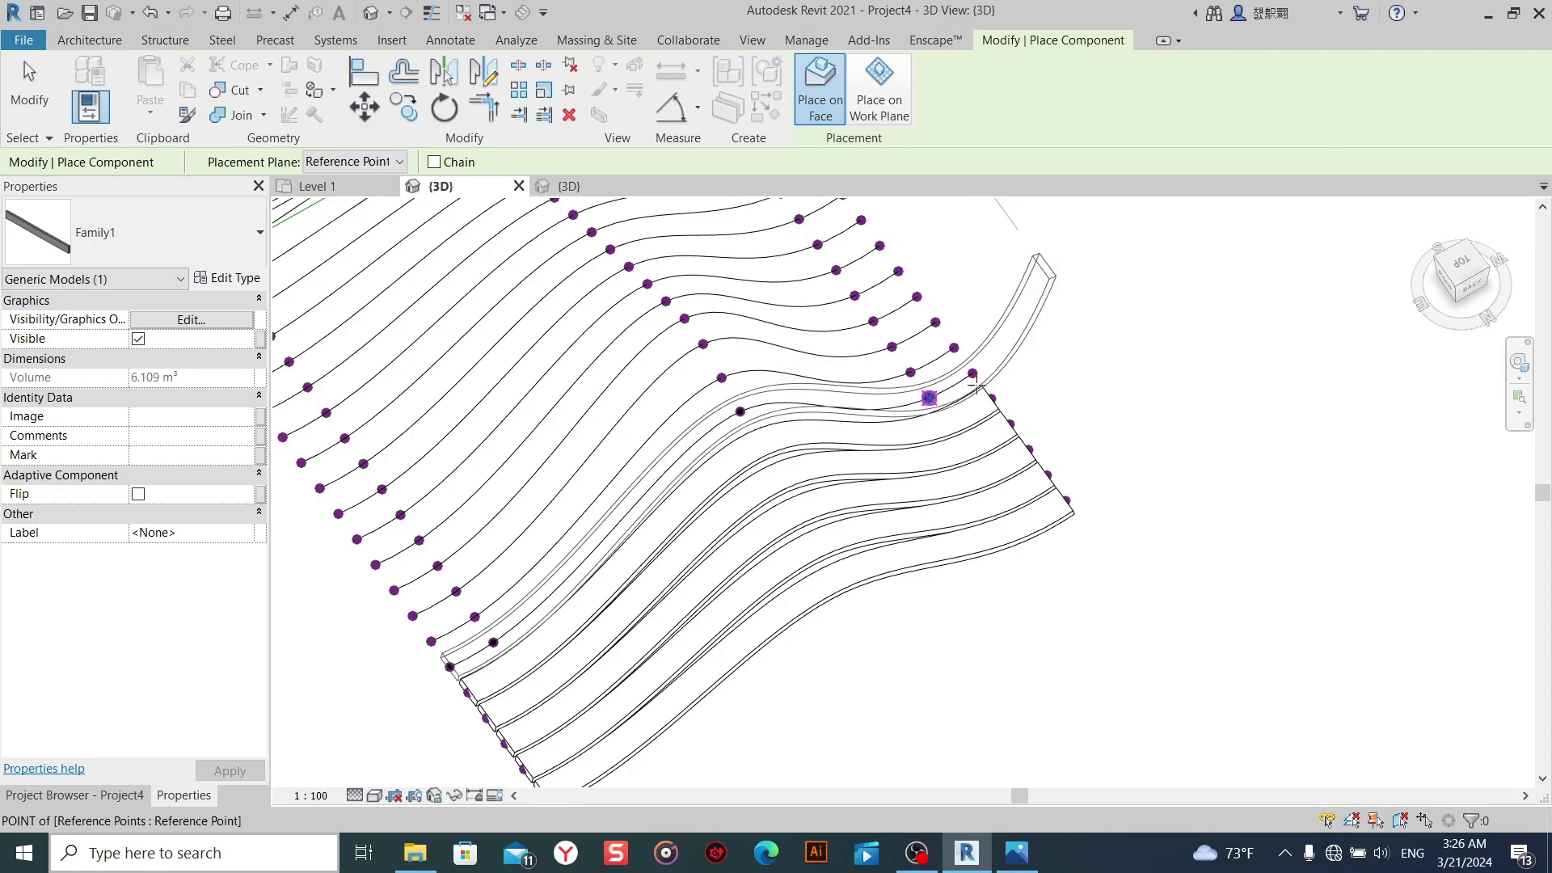
{"action": "left_click", "coordinate": [929, 397]}
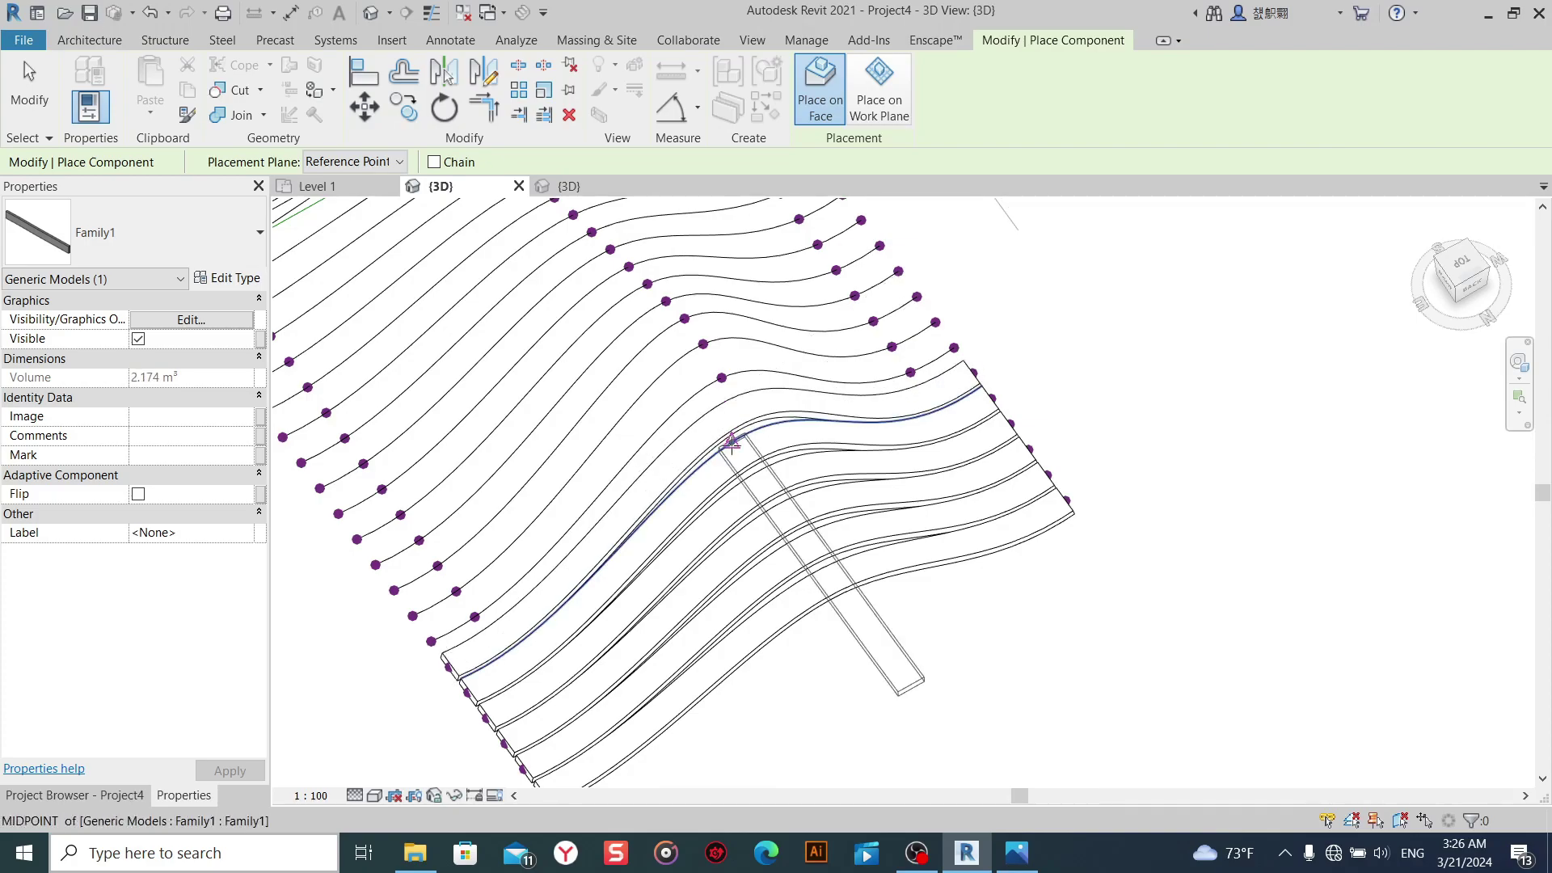
Shift the view and place beams on three more splines.
{"action": "scroll", "coordinate": [732, 442], "scroll_direction": "up", "scroll_amount": 1}
{"action": "middle_click_drag", "start_coordinate": [737, 444], "coordinate": [787, 437]}
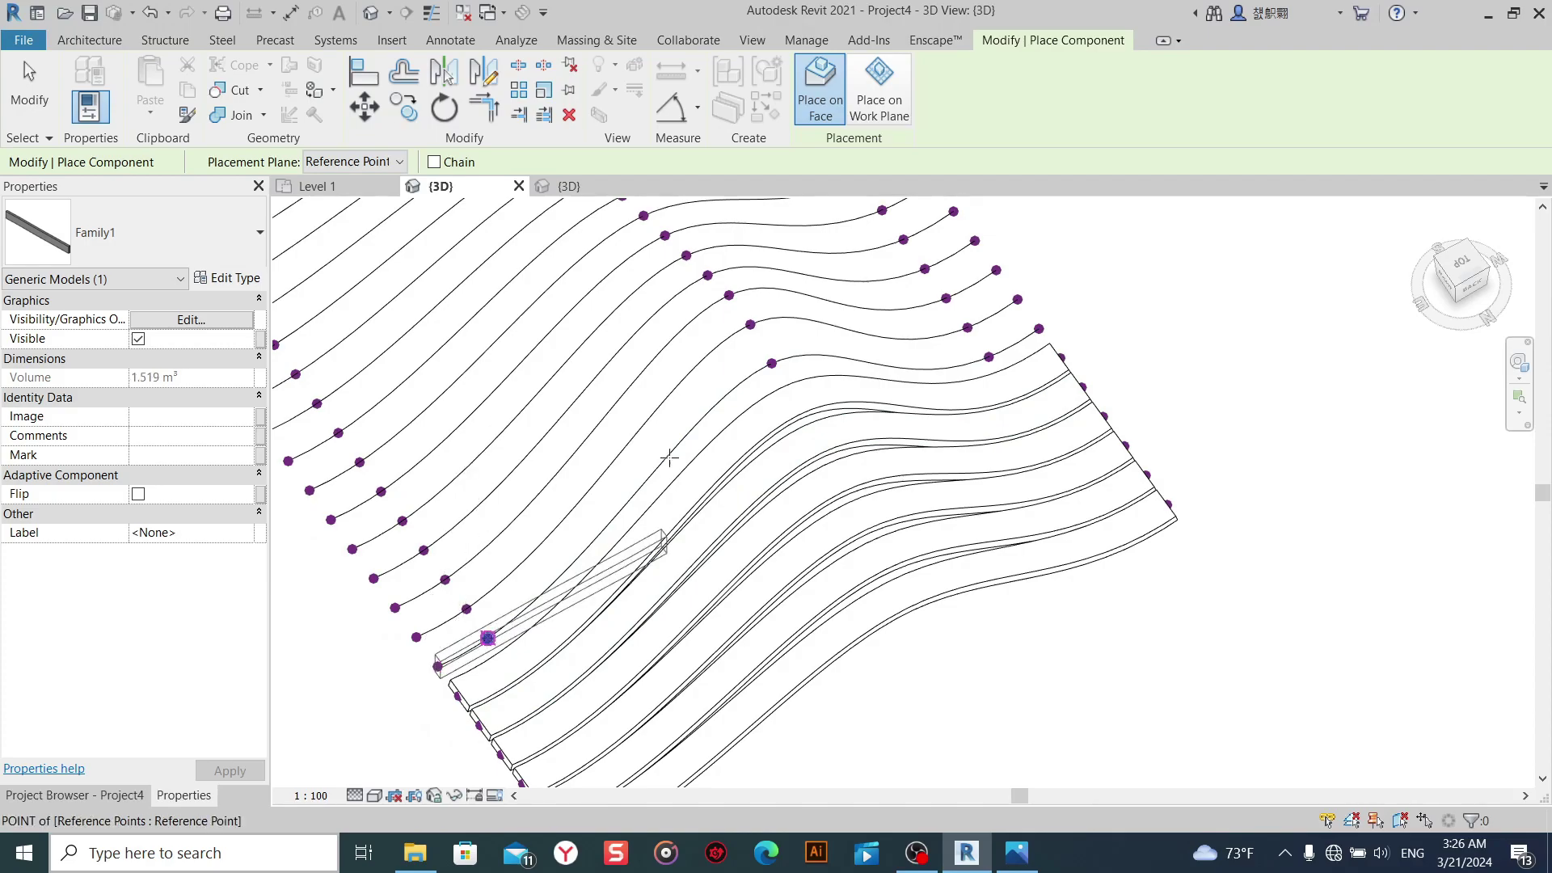
{"action": "left_click", "coordinate": [773, 363]}
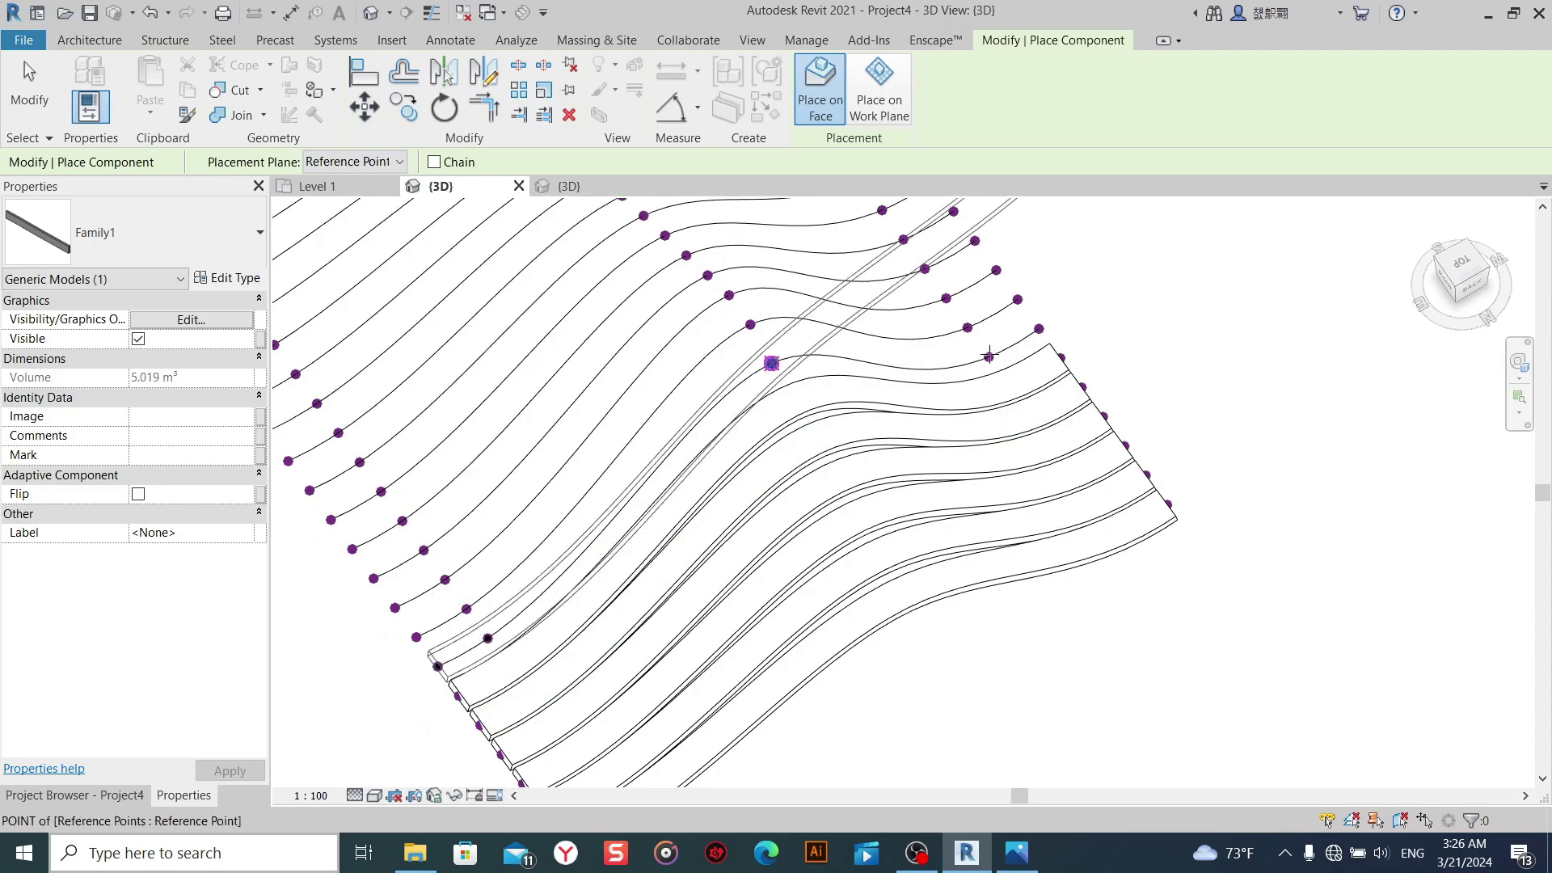
{"action": "left_click", "coordinate": [1039, 327]}
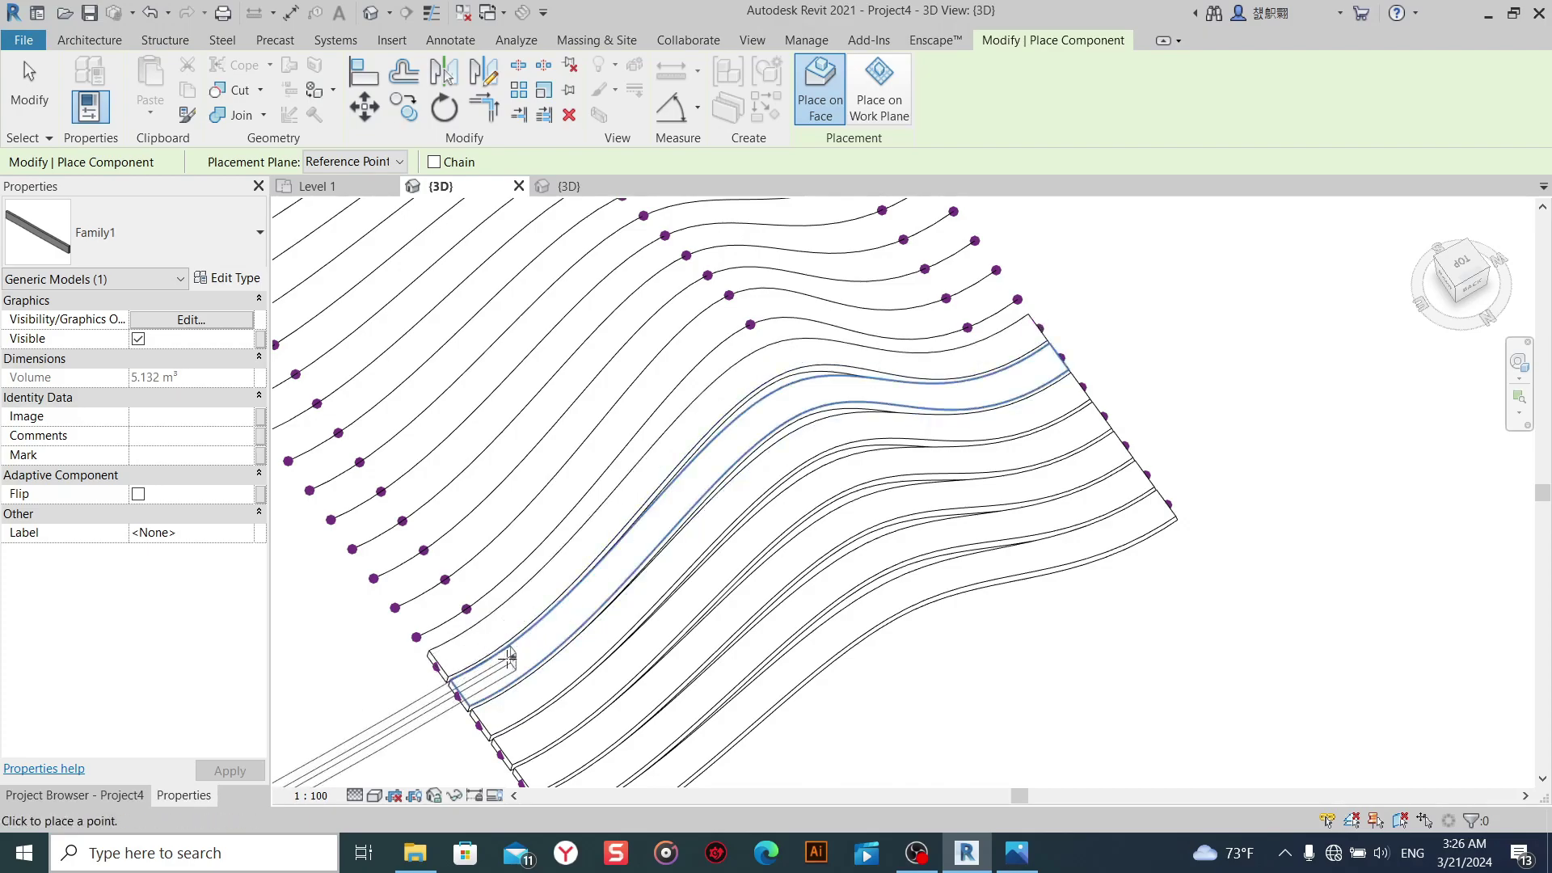
{"action": "left_click", "coordinate": [415, 637]}
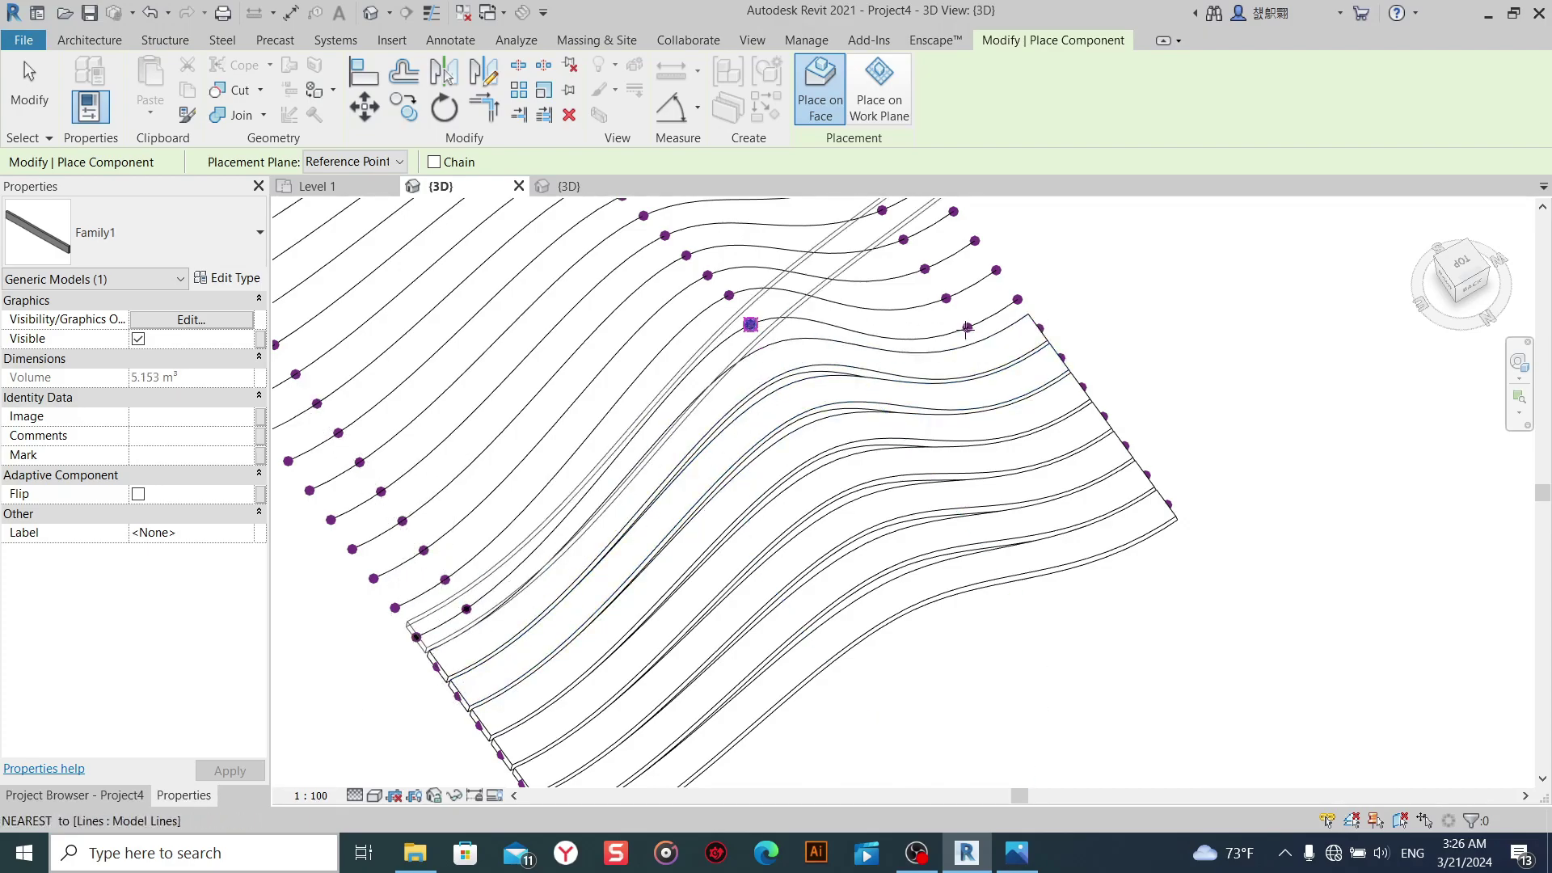
{"action": "left_click", "coordinate": [1018, 299]}
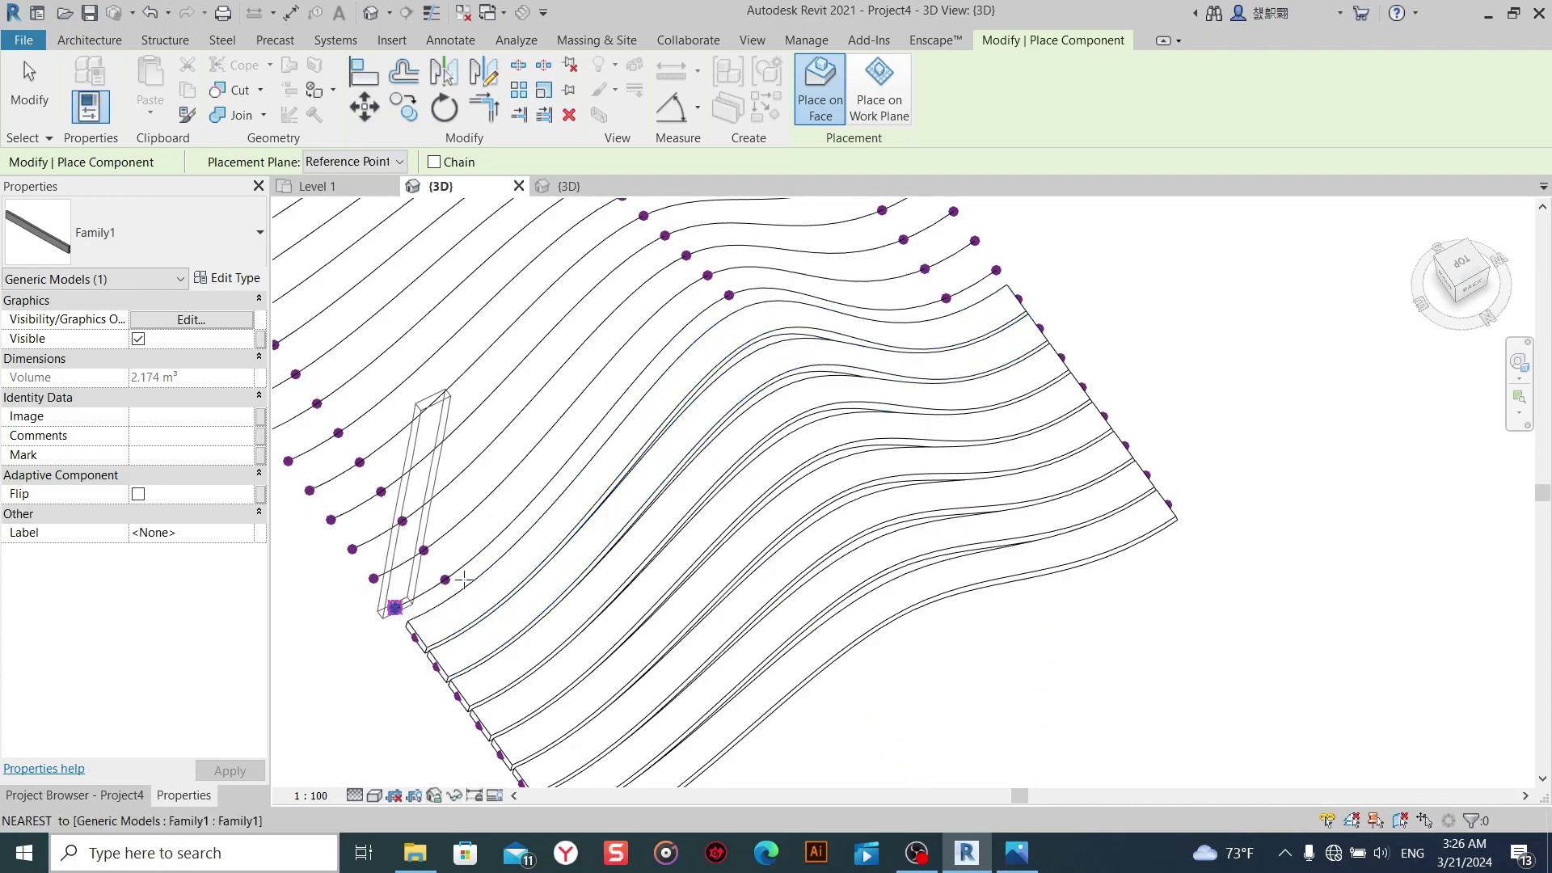
{"action": "left_click", "coordinate": [443, 579]}
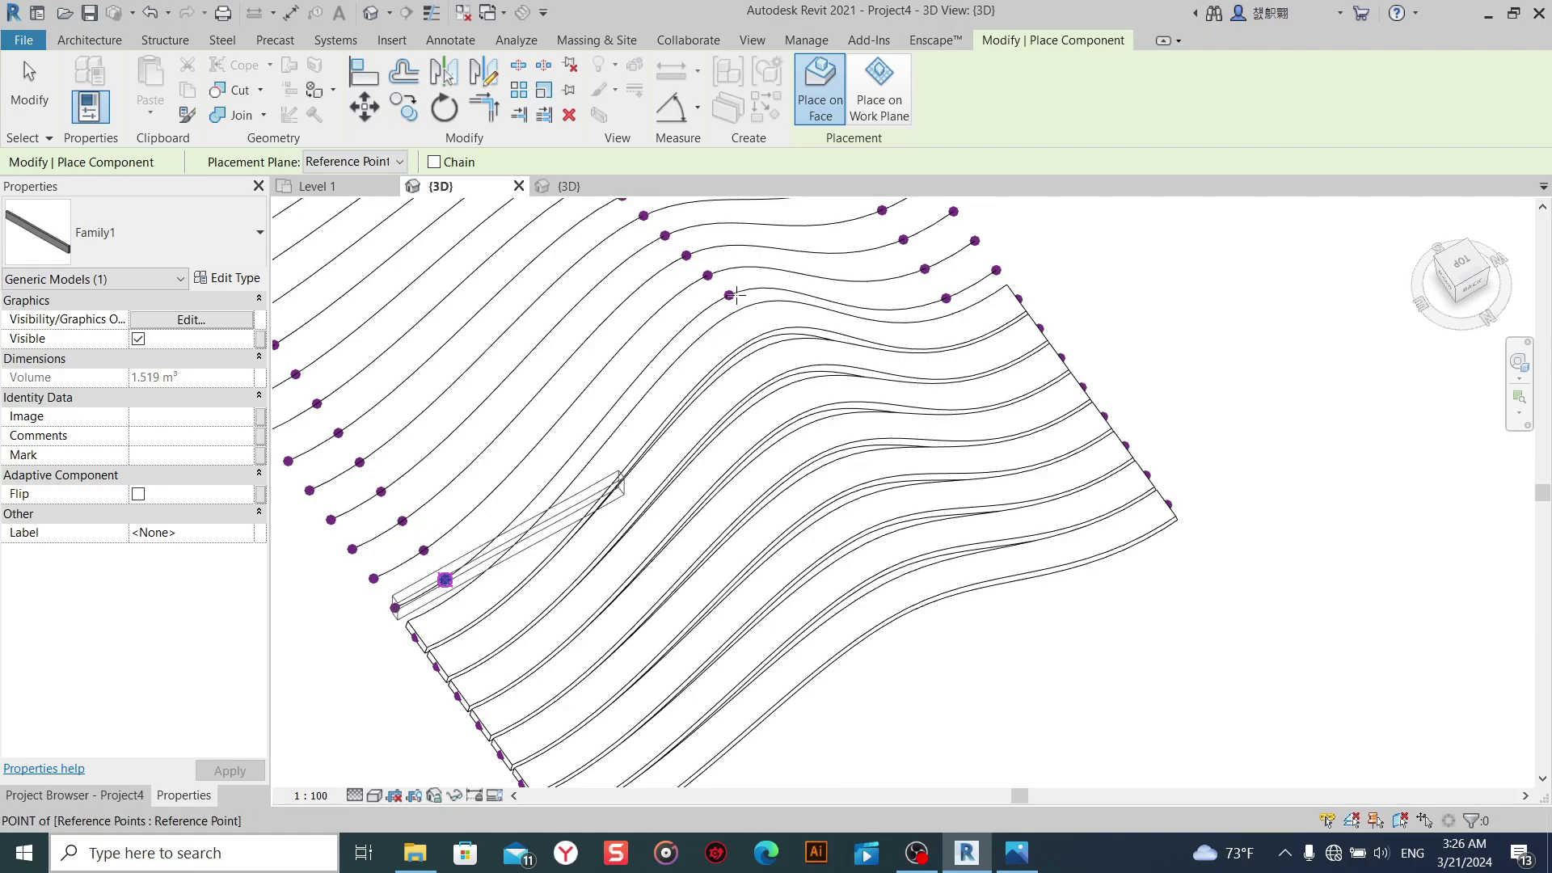
{"action": "left_click", "coordinate": [729, 295]}
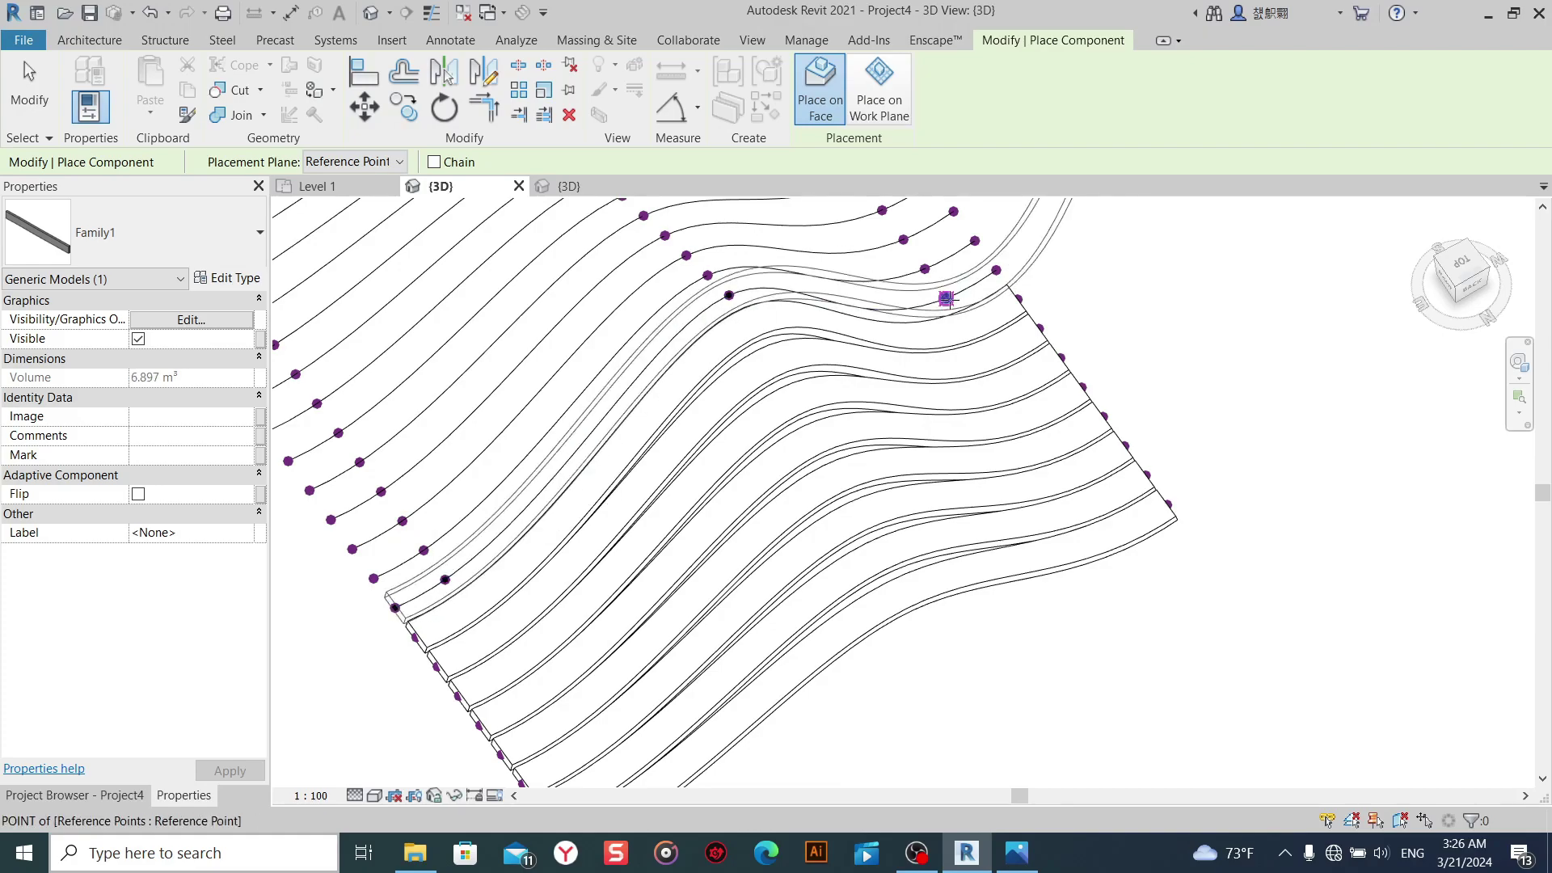
{"action": "left_click", "coordinate": [946, 299]}
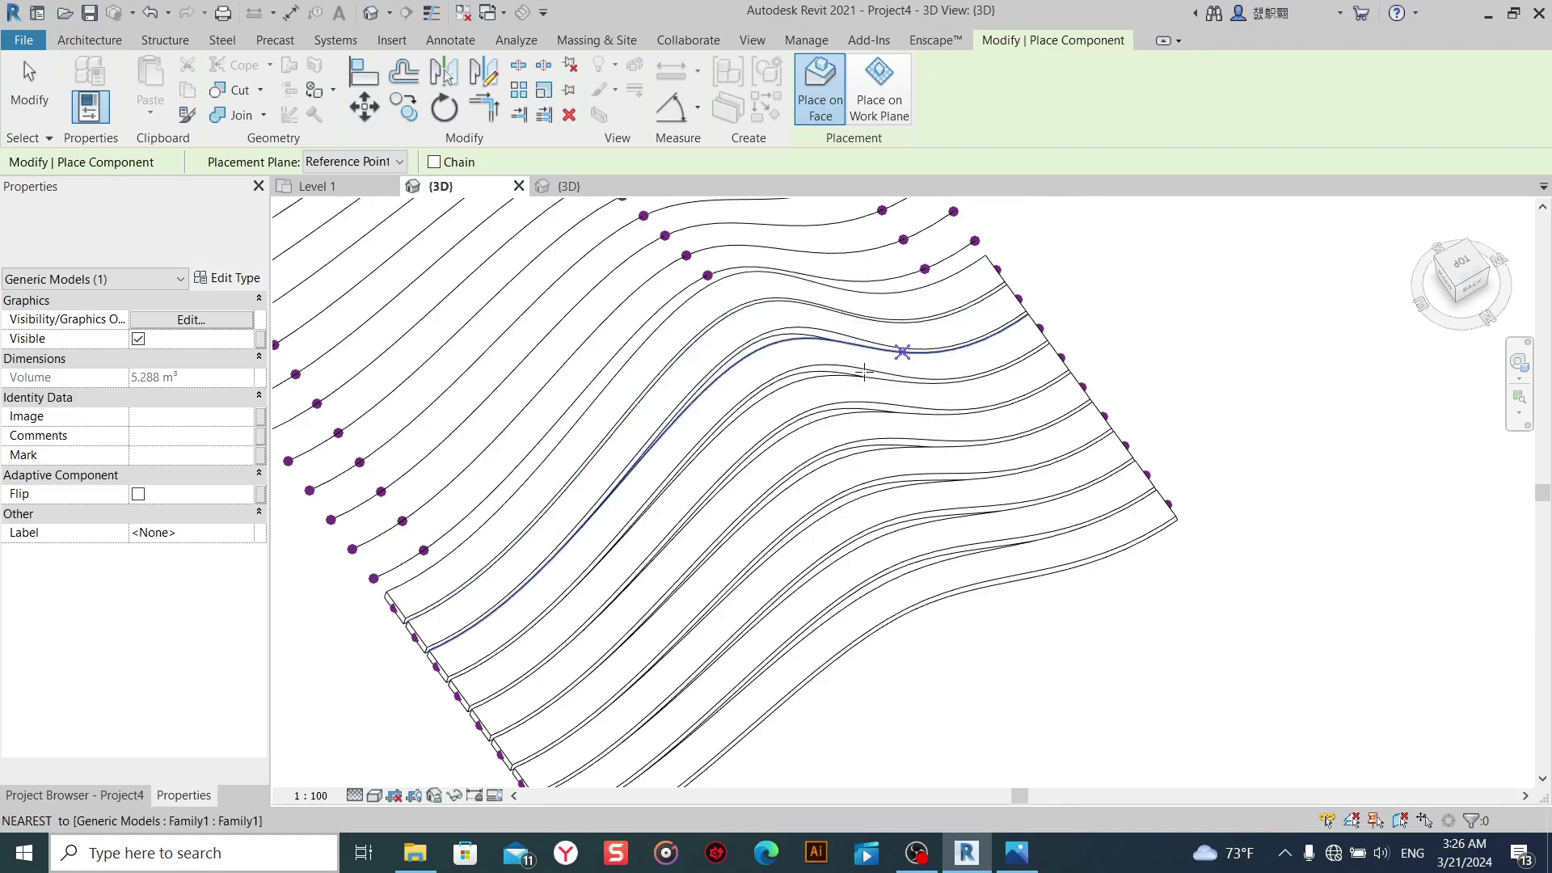
Orbit the model and place beams along two more splines.
{"action": "mouse_move", "coordinate": [858, 392]}
{"action": "middle_mouse_down", "text": "shift"}
{"action": "mouse_move", "coordinate": [907, 432]}
{"action": "mouse_move", "coordinate": [1007, 385]}
{"action": "mouse_move", "coordinate": [816, 475]}
{"action": "mouse_move", "coordinate": [825, 415]}
{"action": "mouse_move", "coordinate": [928, 234]}
{"action": "mouse_move", "coordinate": [507, 614]}
{"action": "middle_mouse_up", "text": "shift"}
{"action": "left_click", "coordinate": [499, 617]}
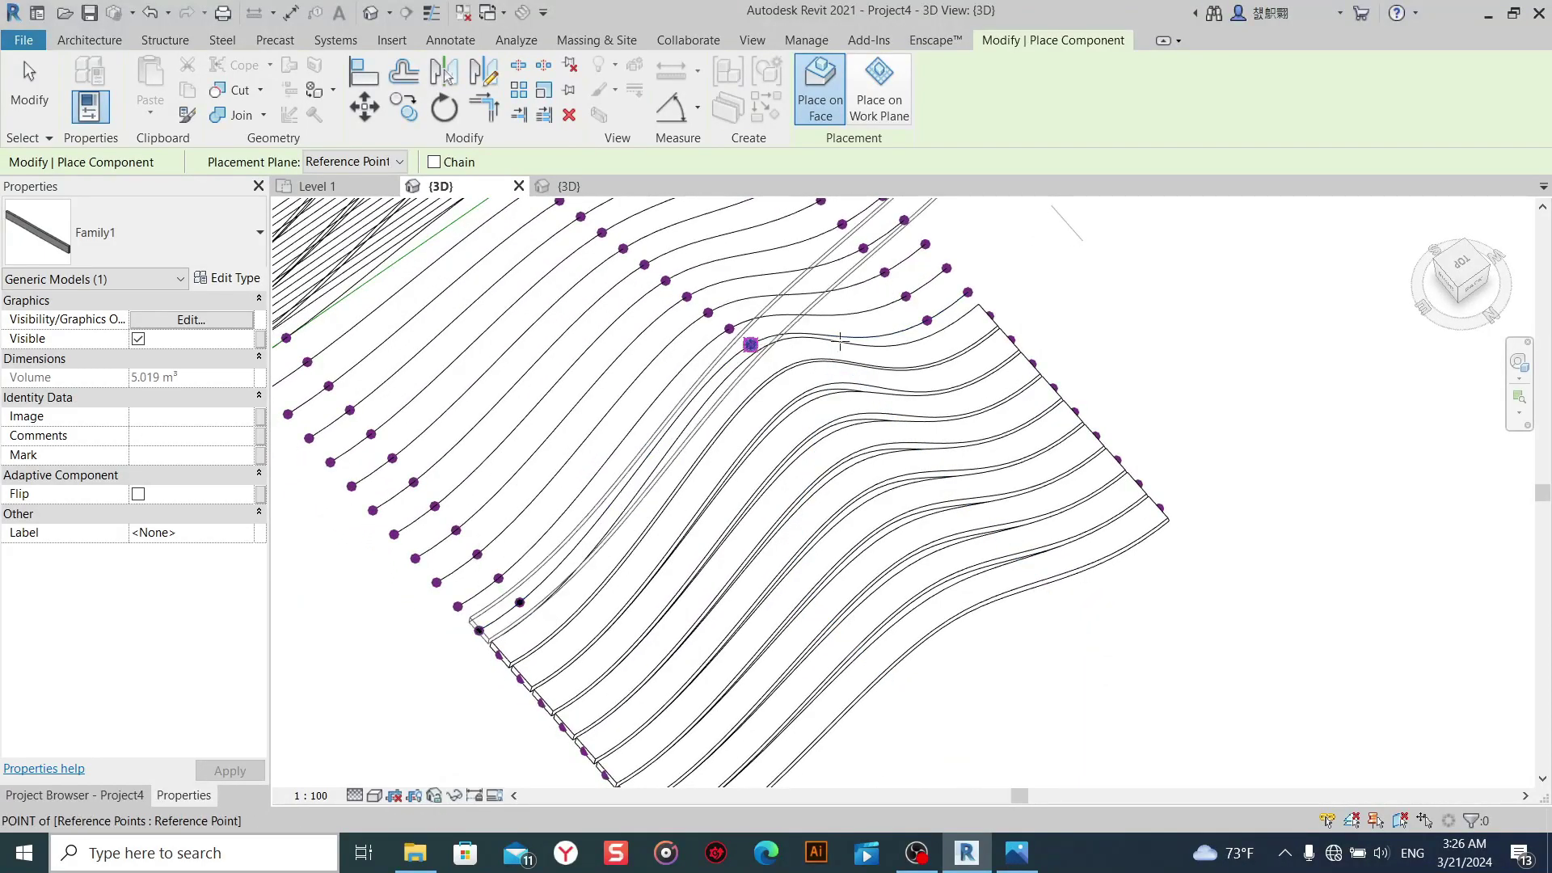
{"action": "left_click", "coordinate": [958, 300]}
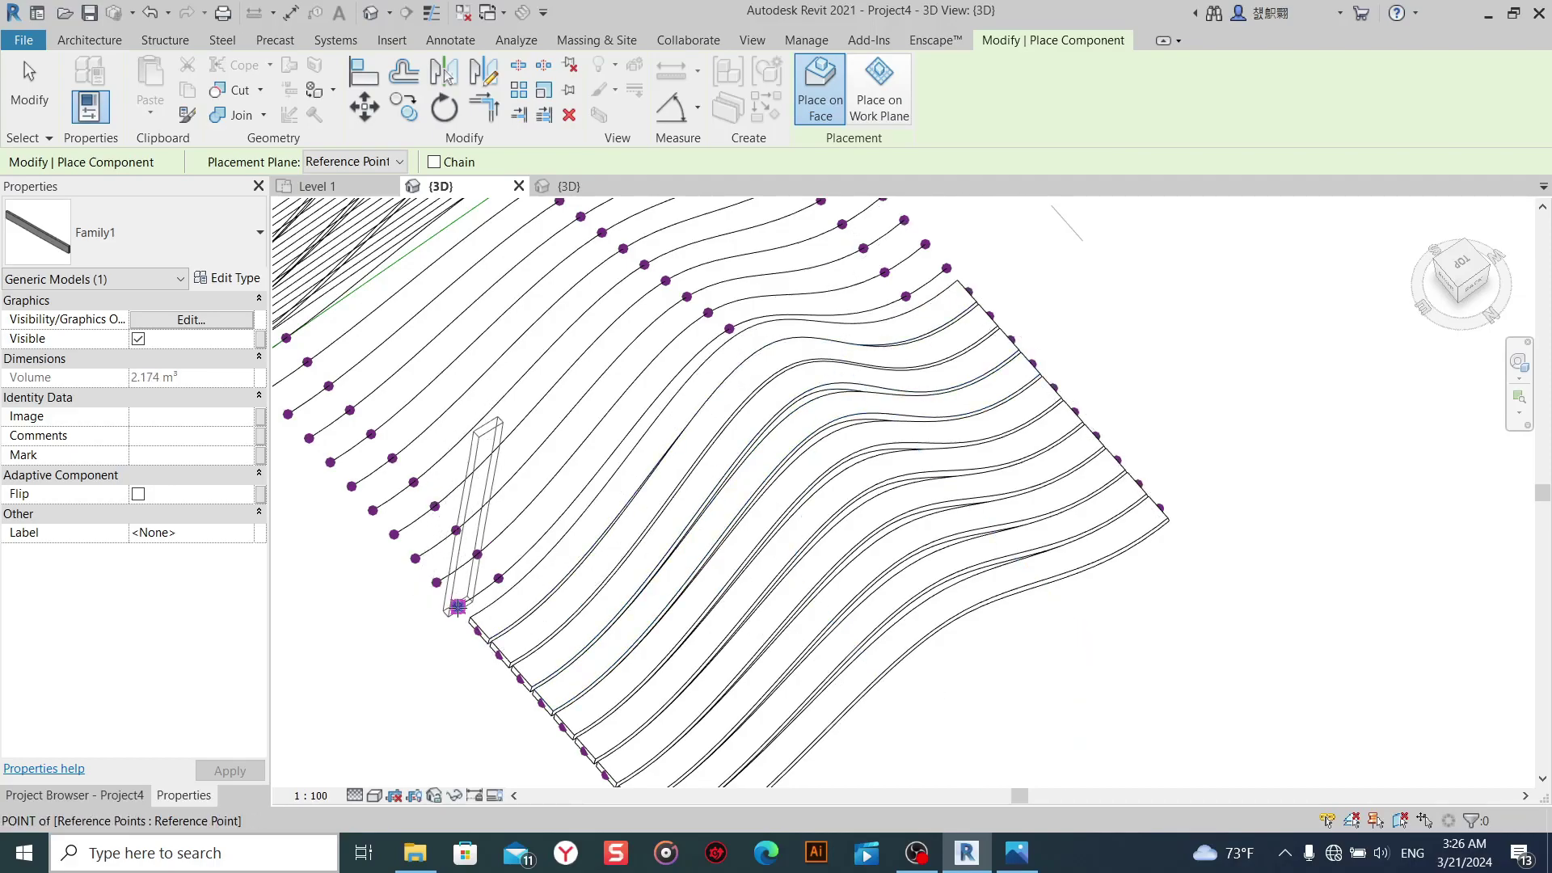
{"action": "left_click", "coordinate": [499, 579]}
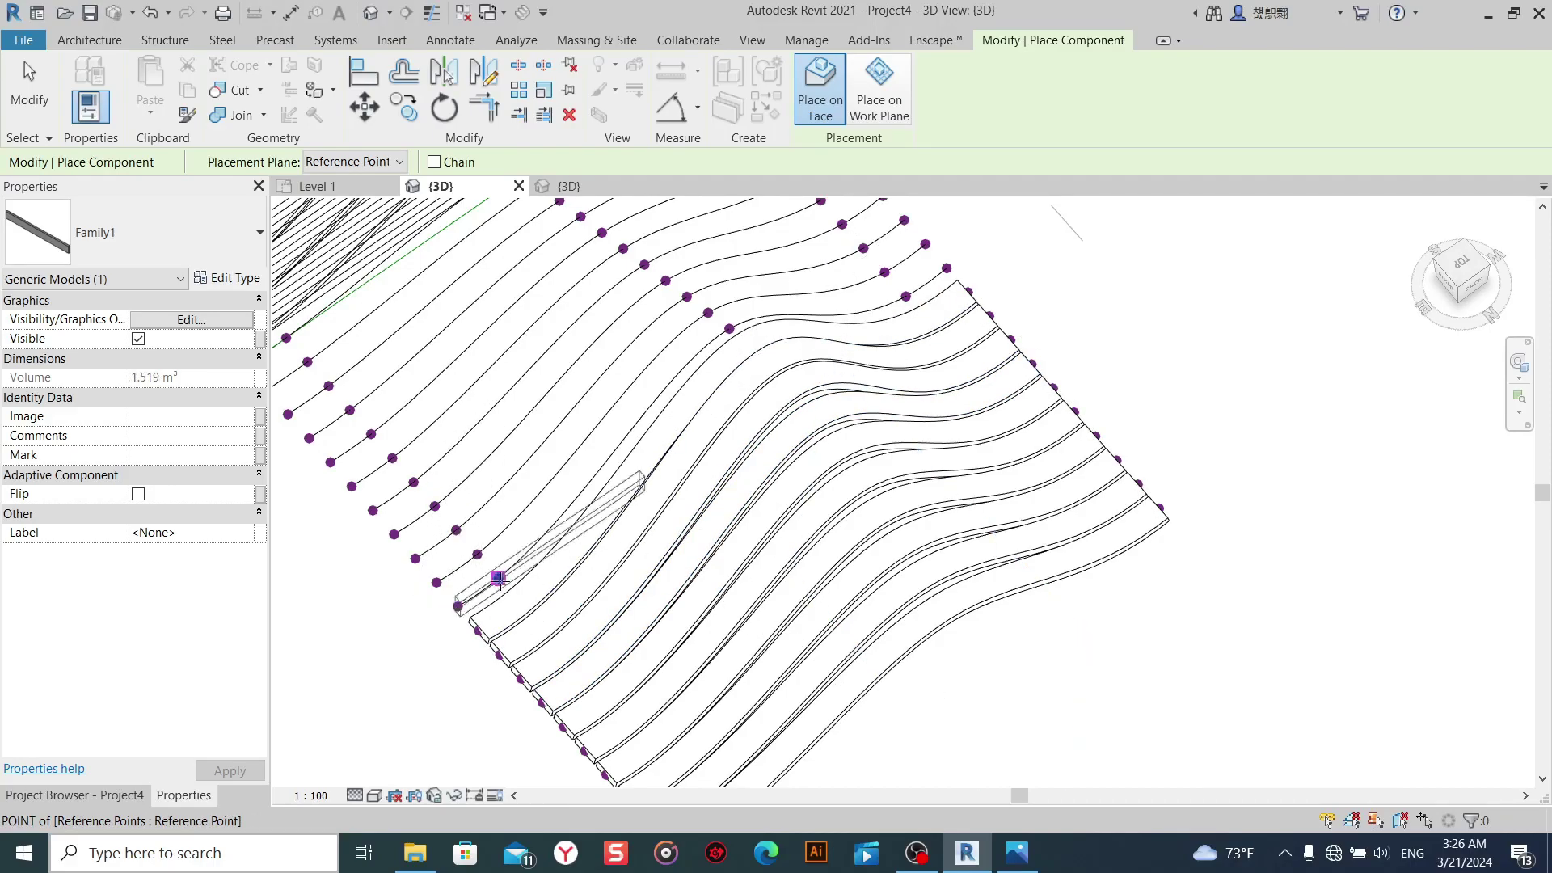
{"action": "left_click", "coordinate": [729, 328]}
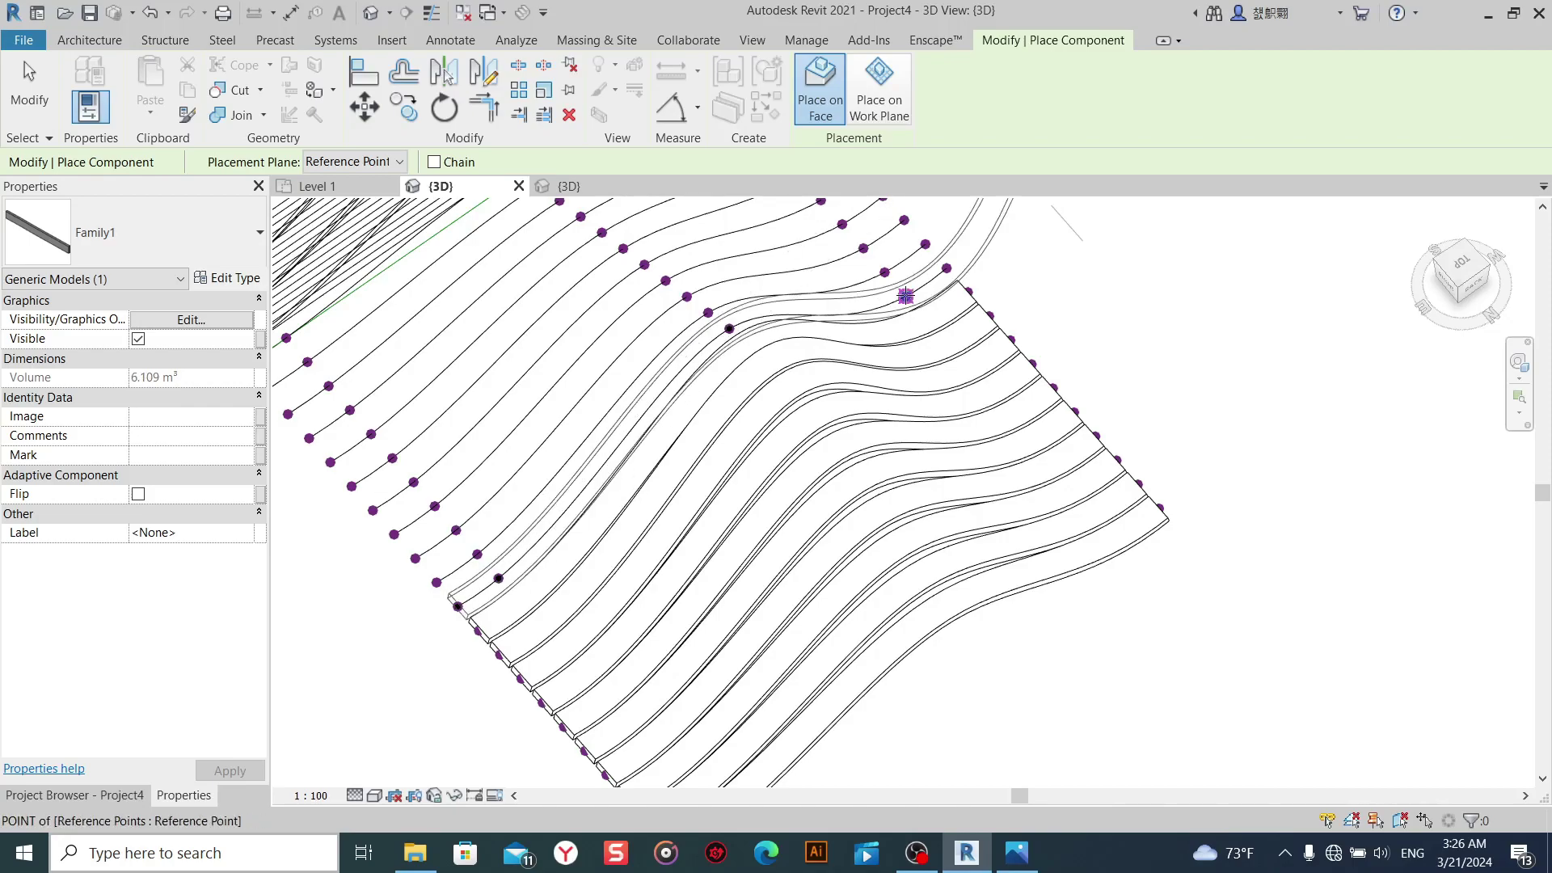
{"action": "left_click", "coordinate": [946, 267]}
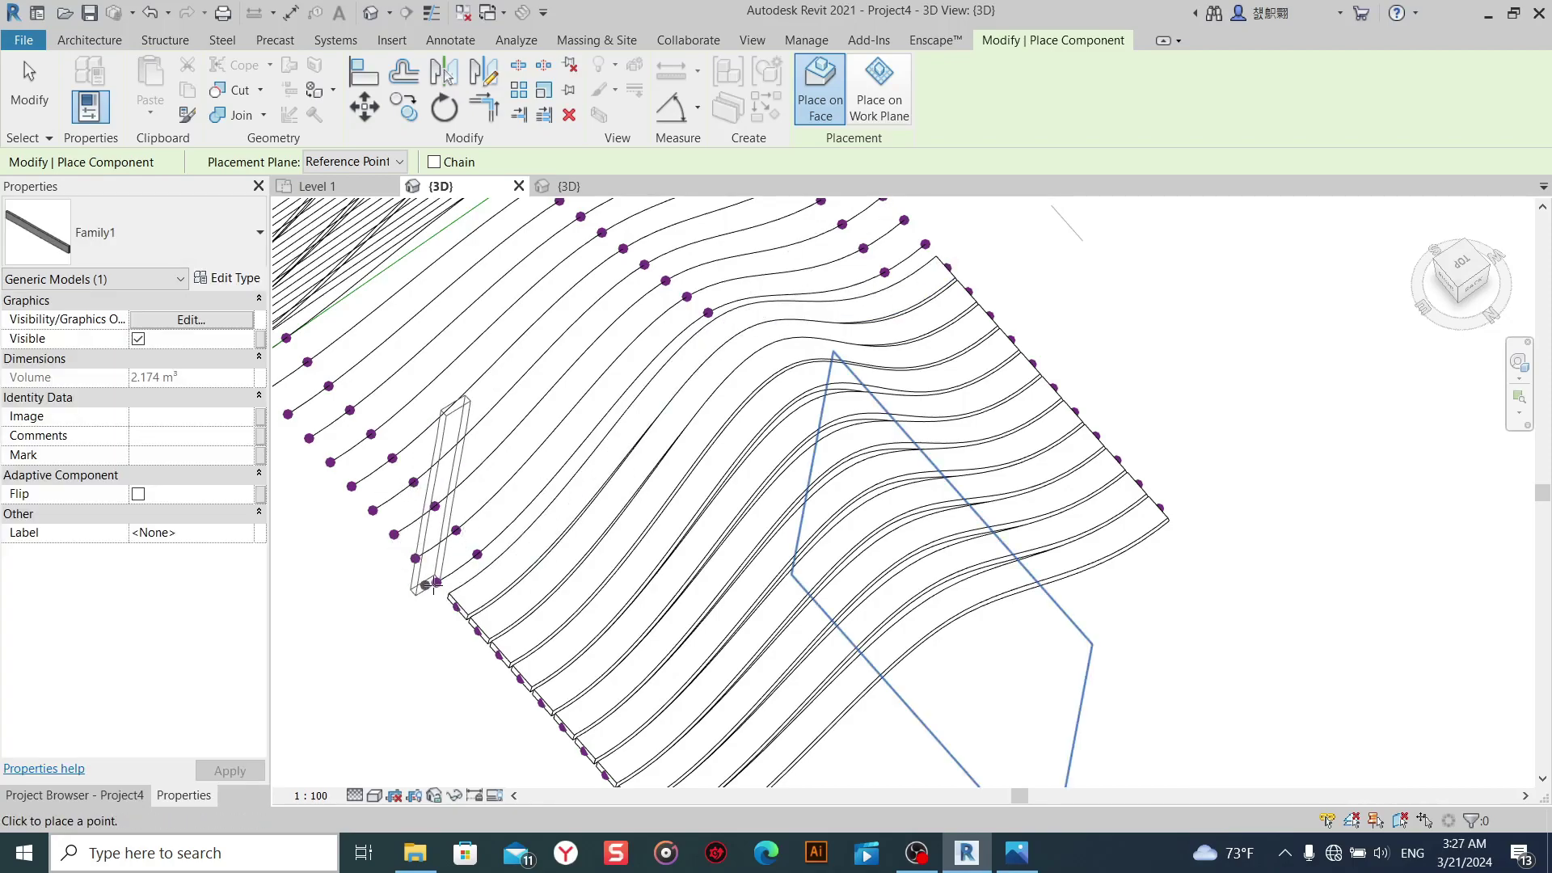
Add beams through the points of the following two splines.
{"action": "left_click", "coordinate": [437, 581]}
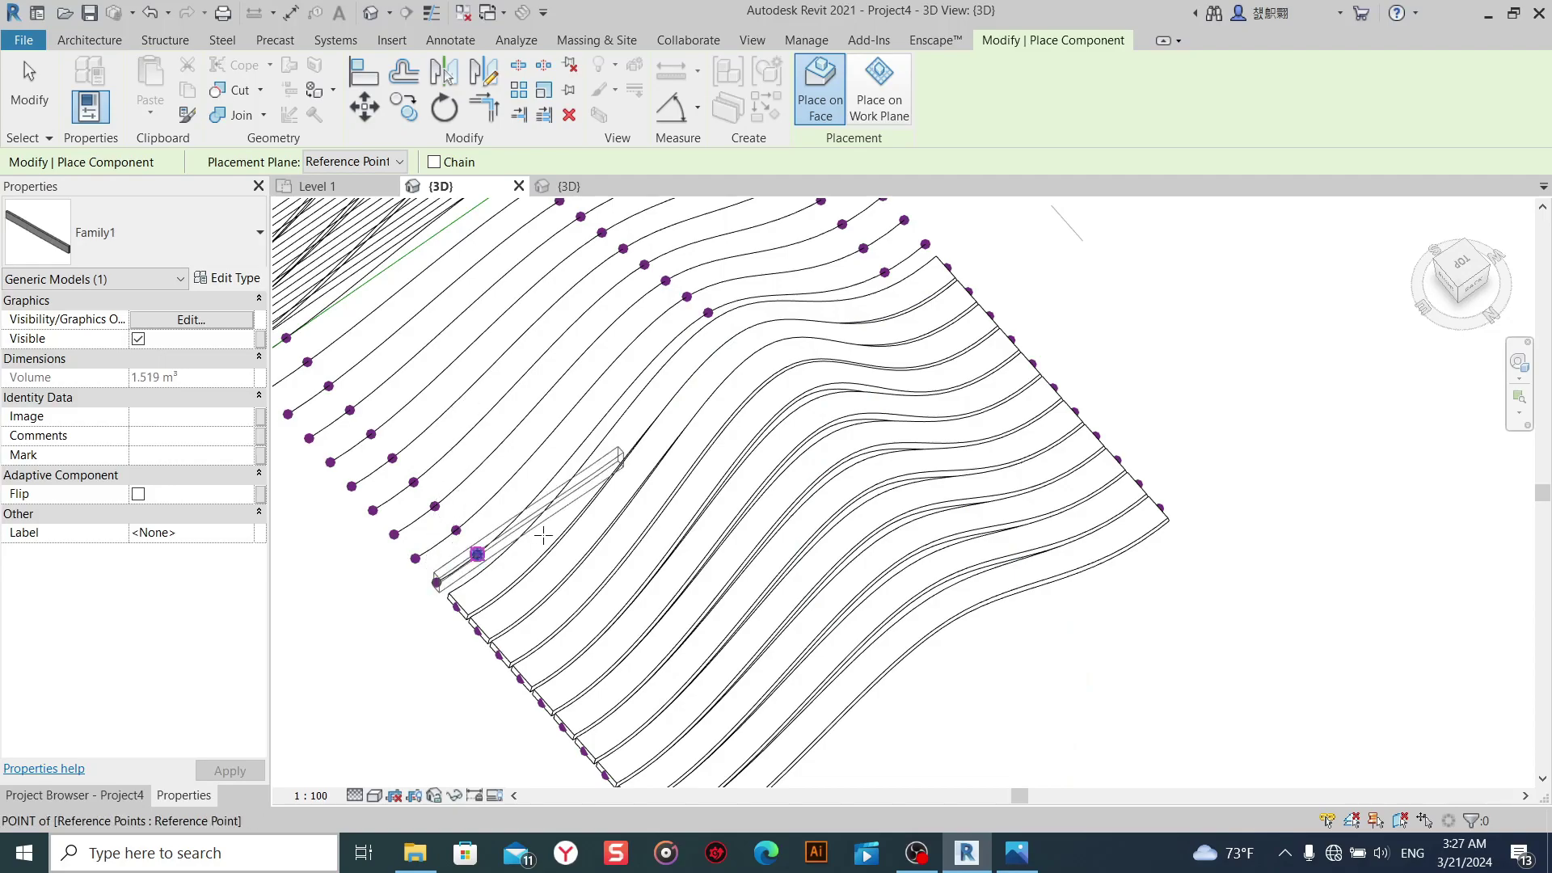
{"action": "left_click", "coordinate": [477, 554]}
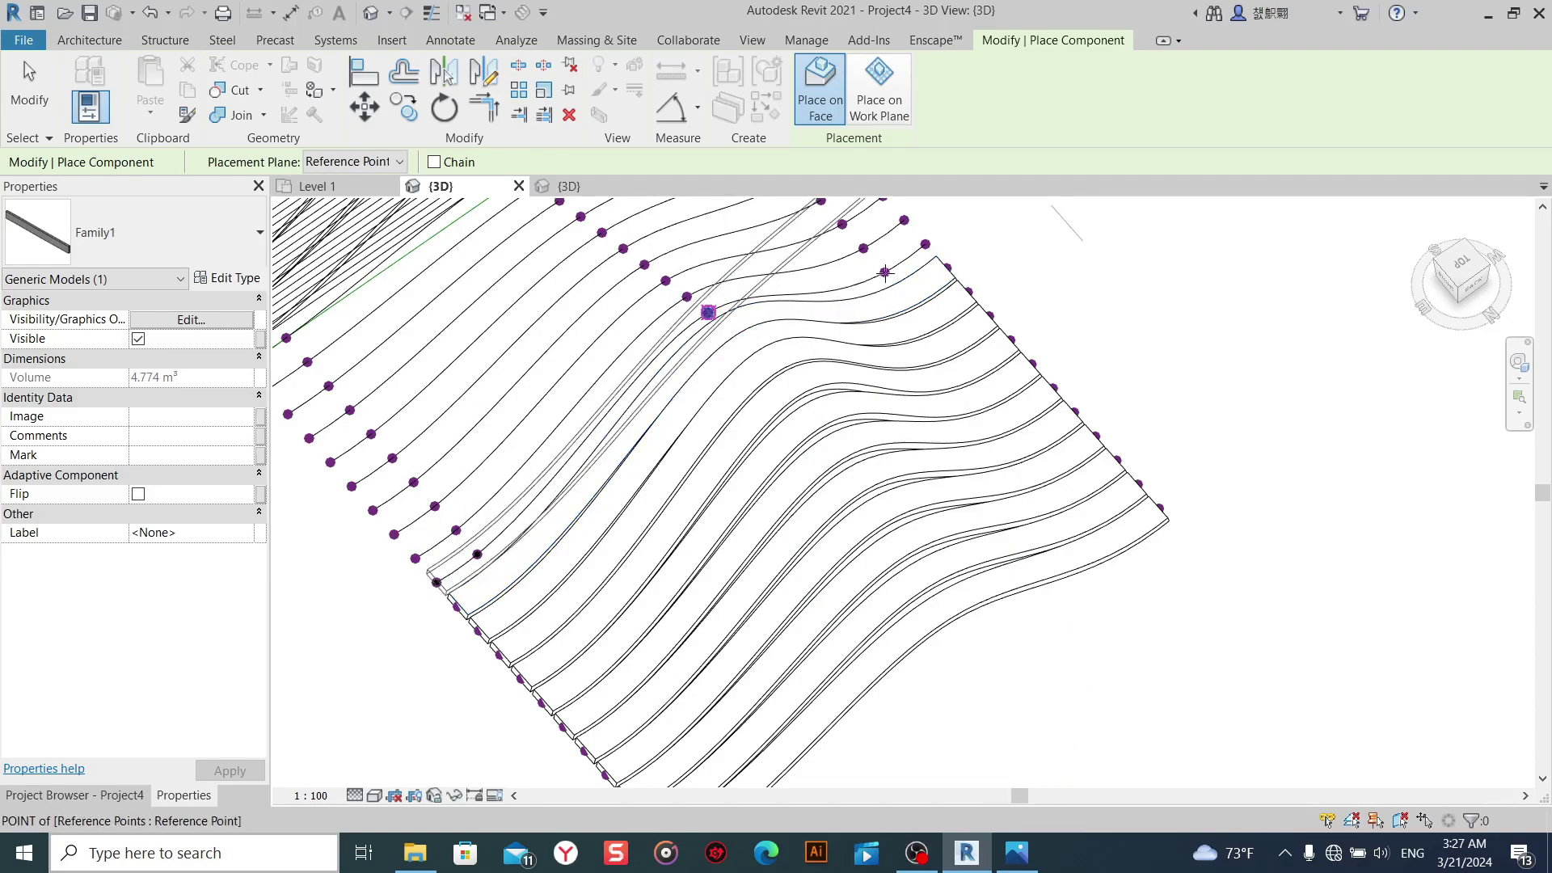
{"action": "left_click", "coordinate": [708, 312]}
{"action": "left_click", "coordinate": [923, 243]}
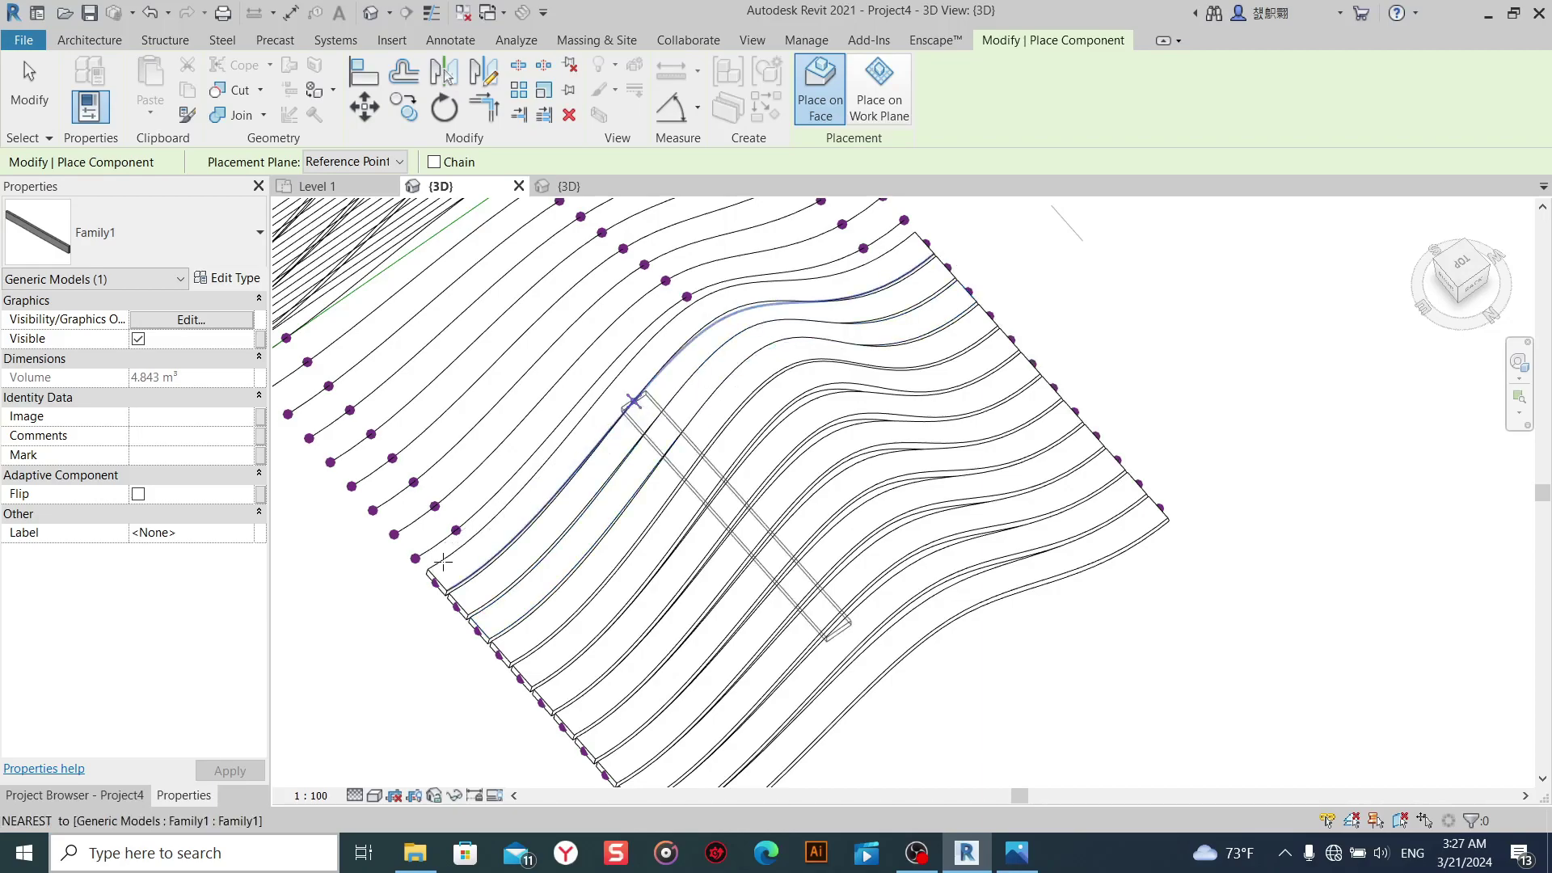
{"action": "left_click", "coordinate": [455, 531]}
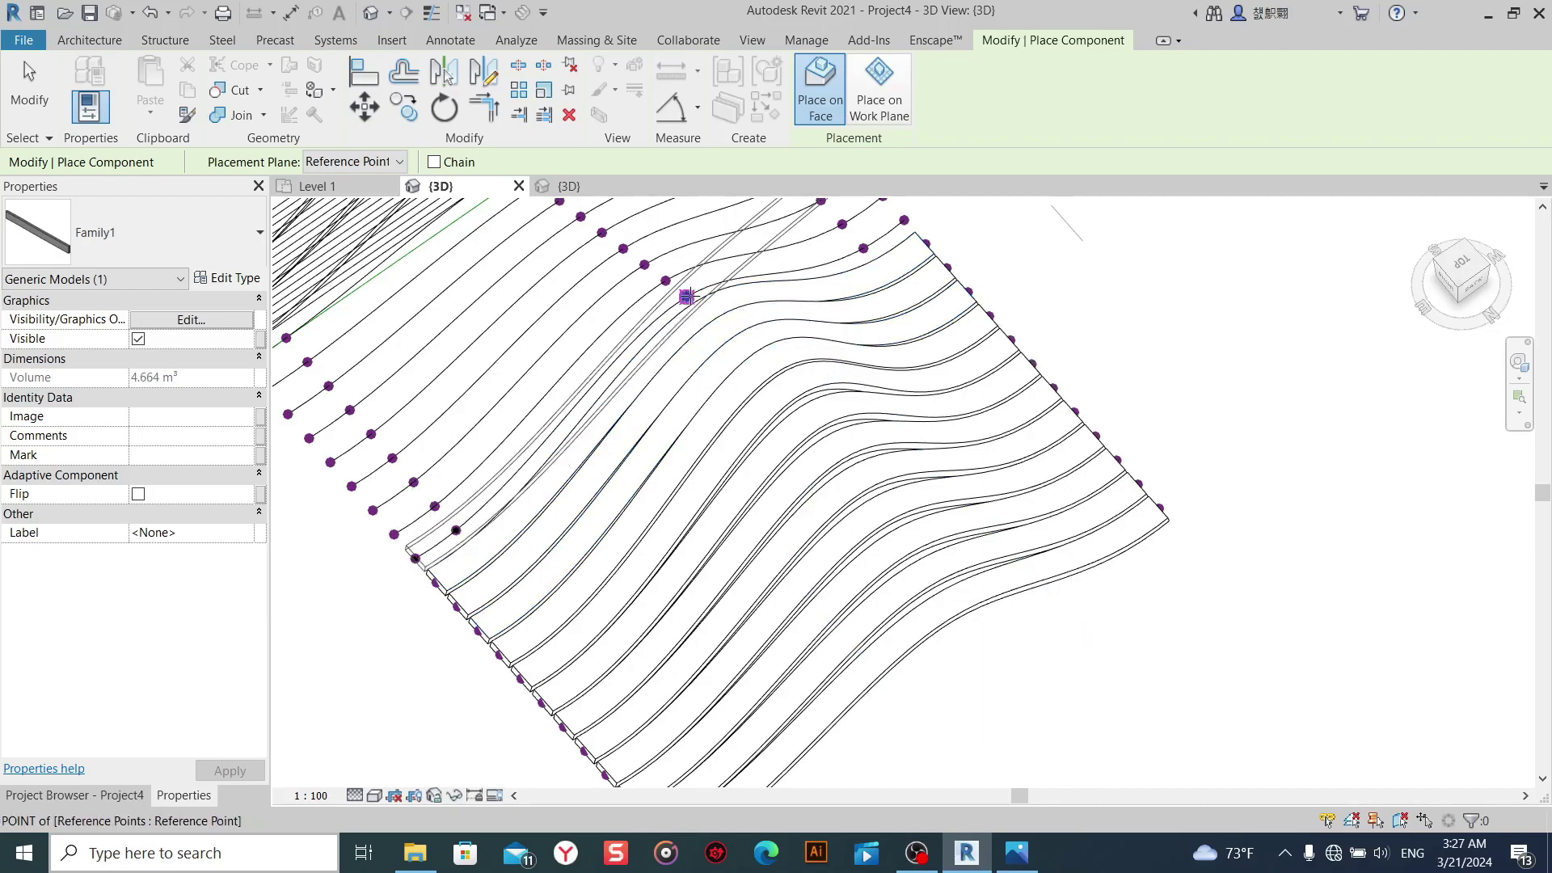
{"action": "left_click", "coordinate": [894, 225]}
Shift the view and start beams on the next splines.
{"action": "middle_click_drag", "start_coordinate": [820, 352], "coordinate": [855, 465]}
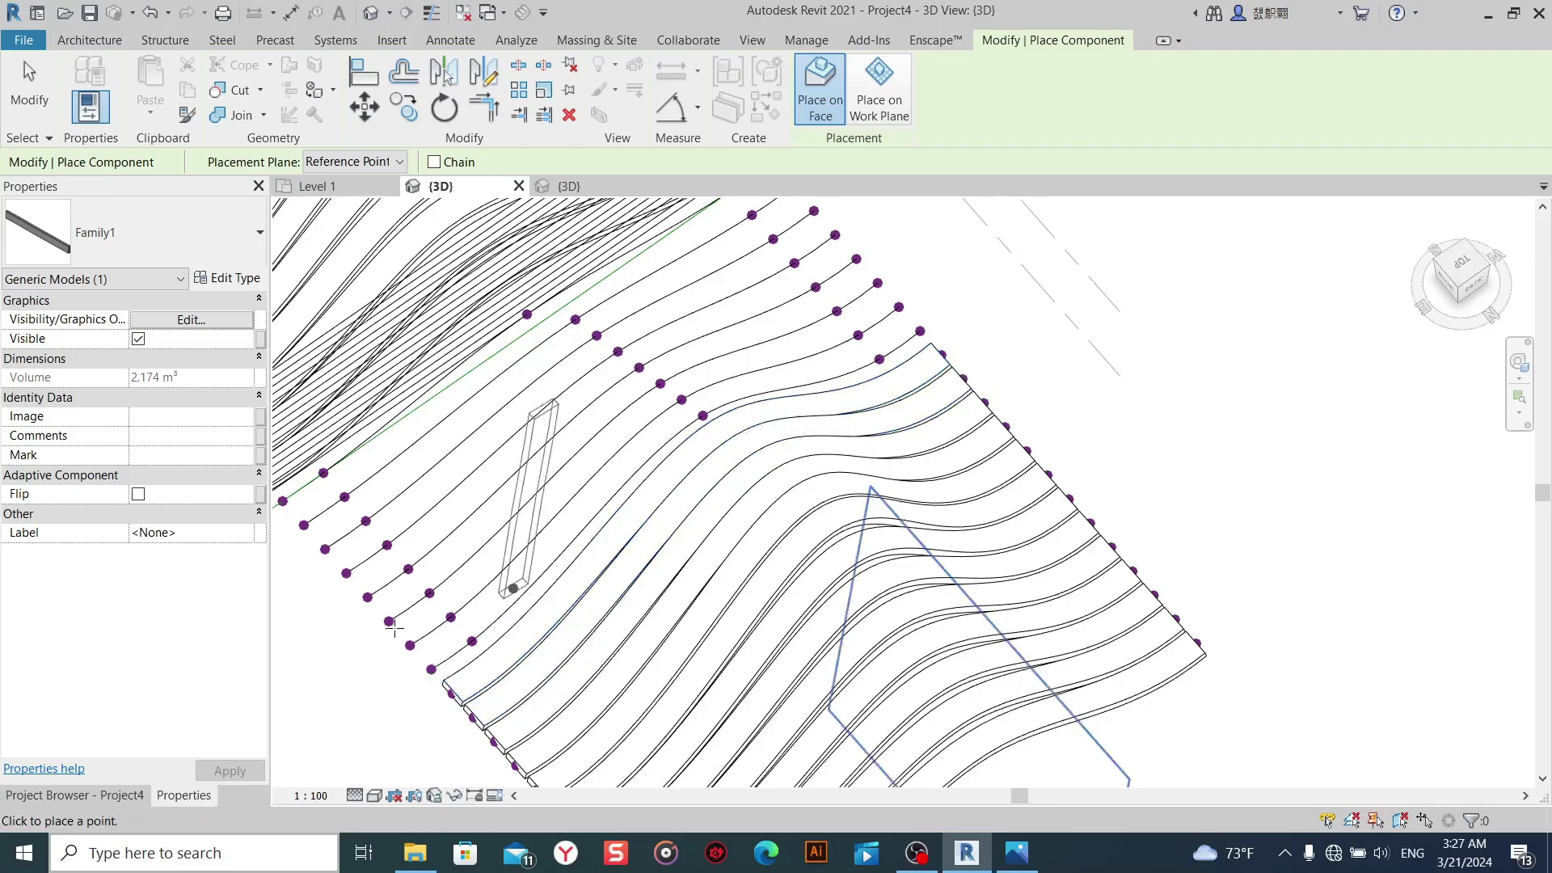
{"action": "left_click", "coordinate": [472, 641]}
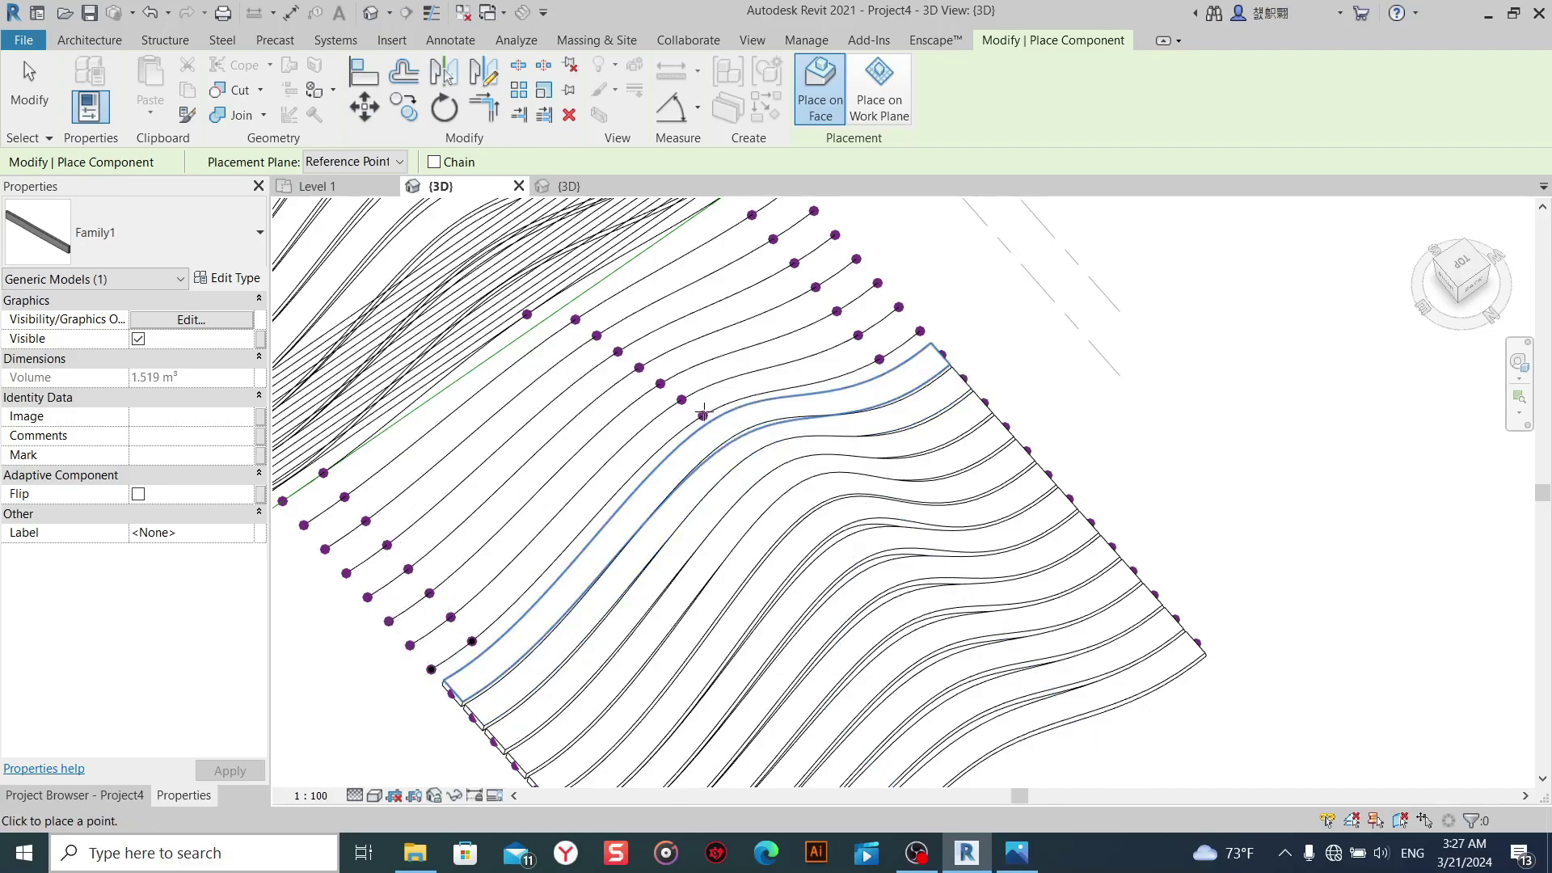
{"action": "left_click", "coordinate": [879, 359]}
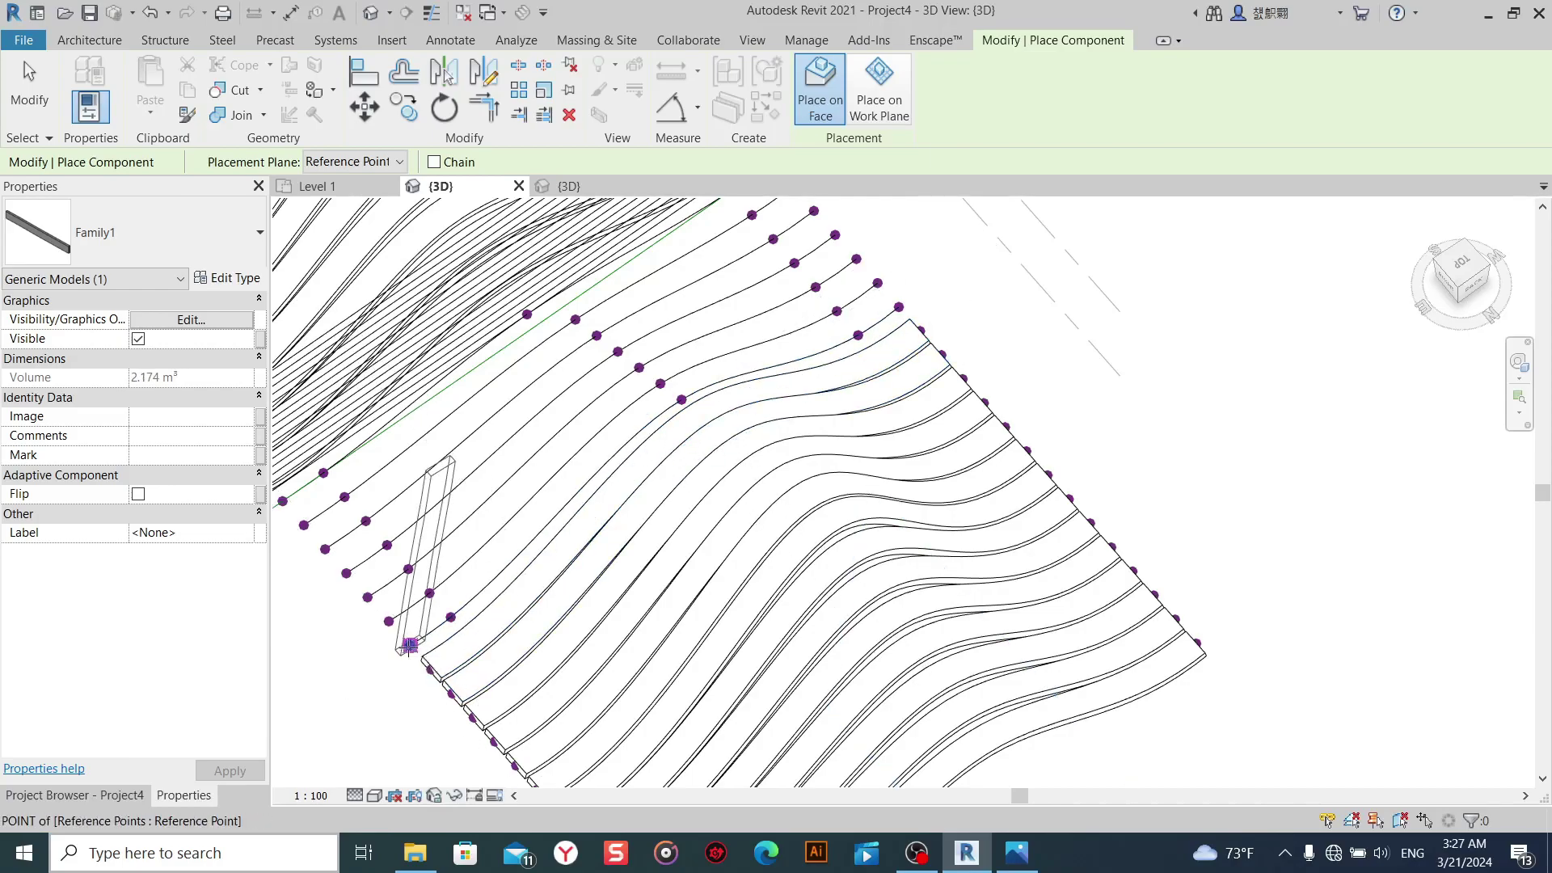
{"action": "left_click", "coordinate": [445, 622]}
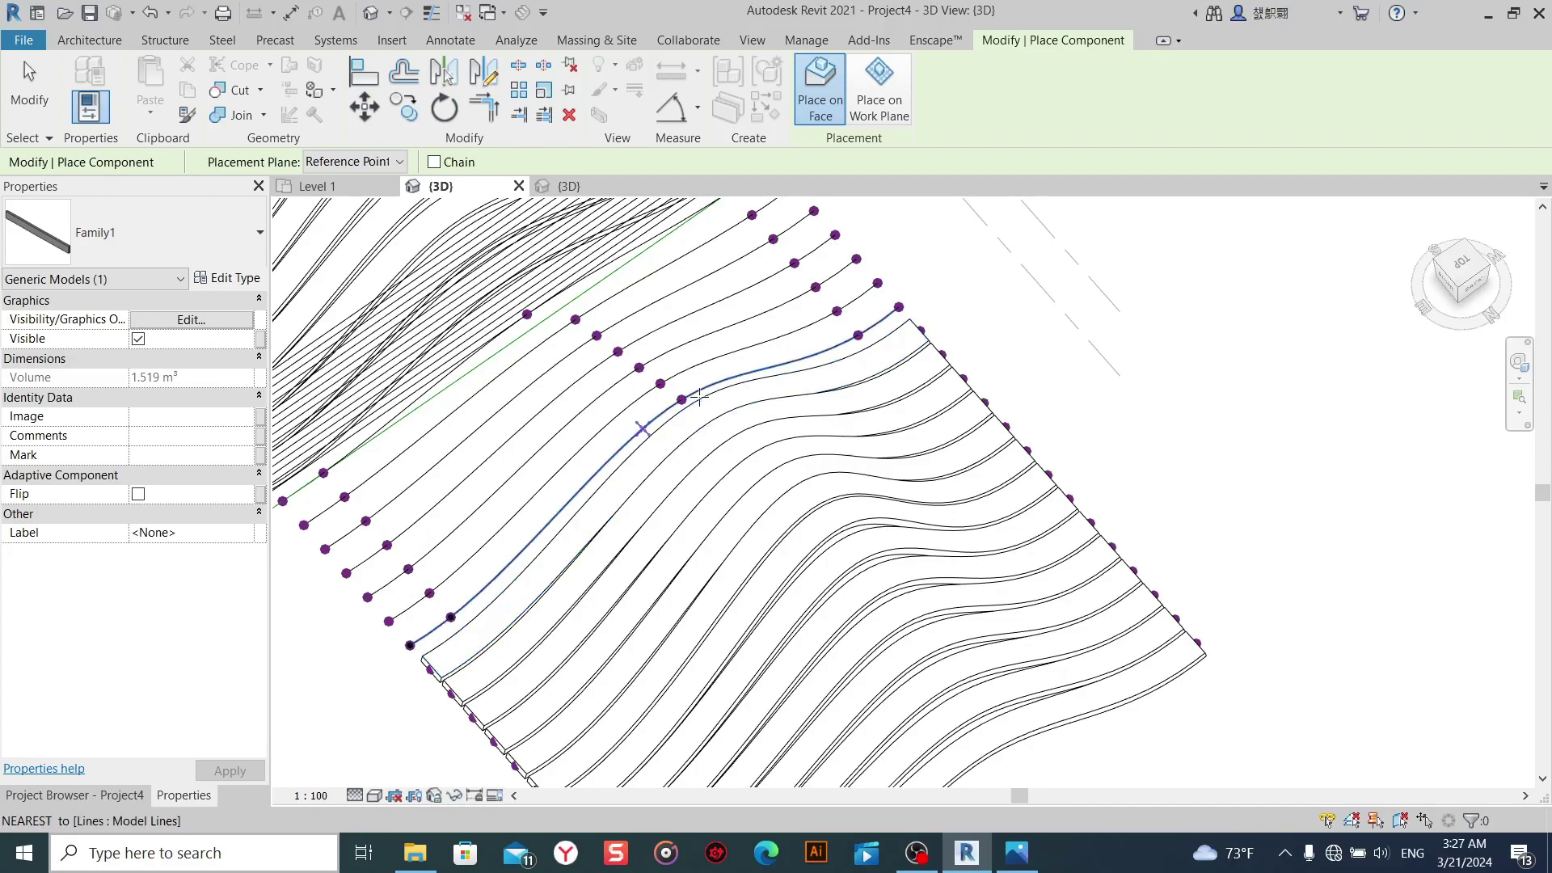
{"action": "left_click", "coordinate": [858, 335]}
Cancel two misplaced beams, place one correctly, and reveal the remaining splines.
{"action": "key", "text": "Escape"}
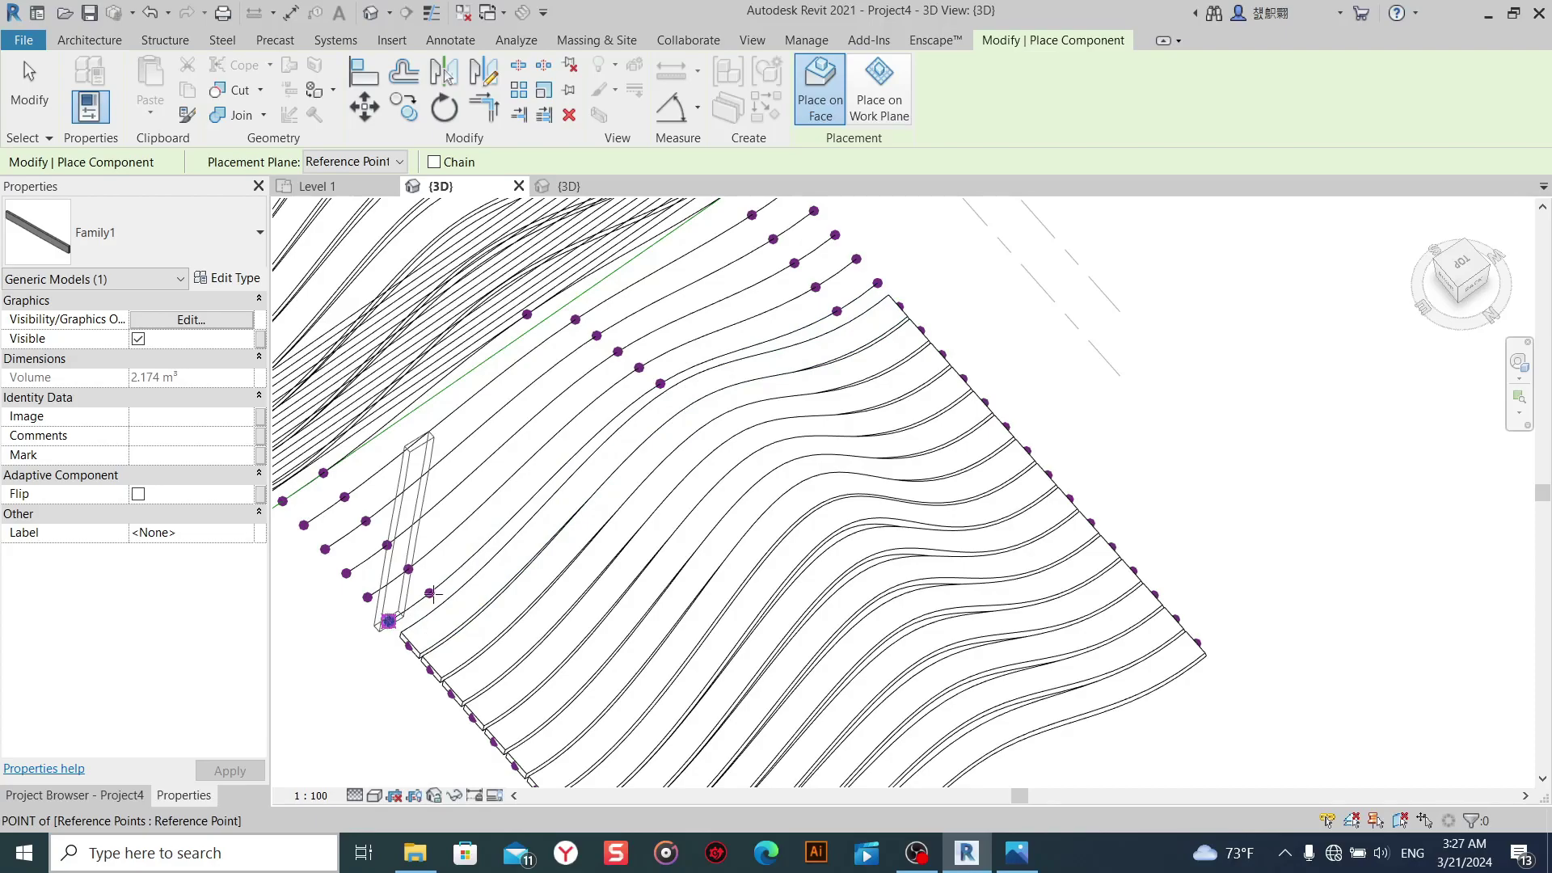
{"action": "left_click", "coordinate": [430, 592]}
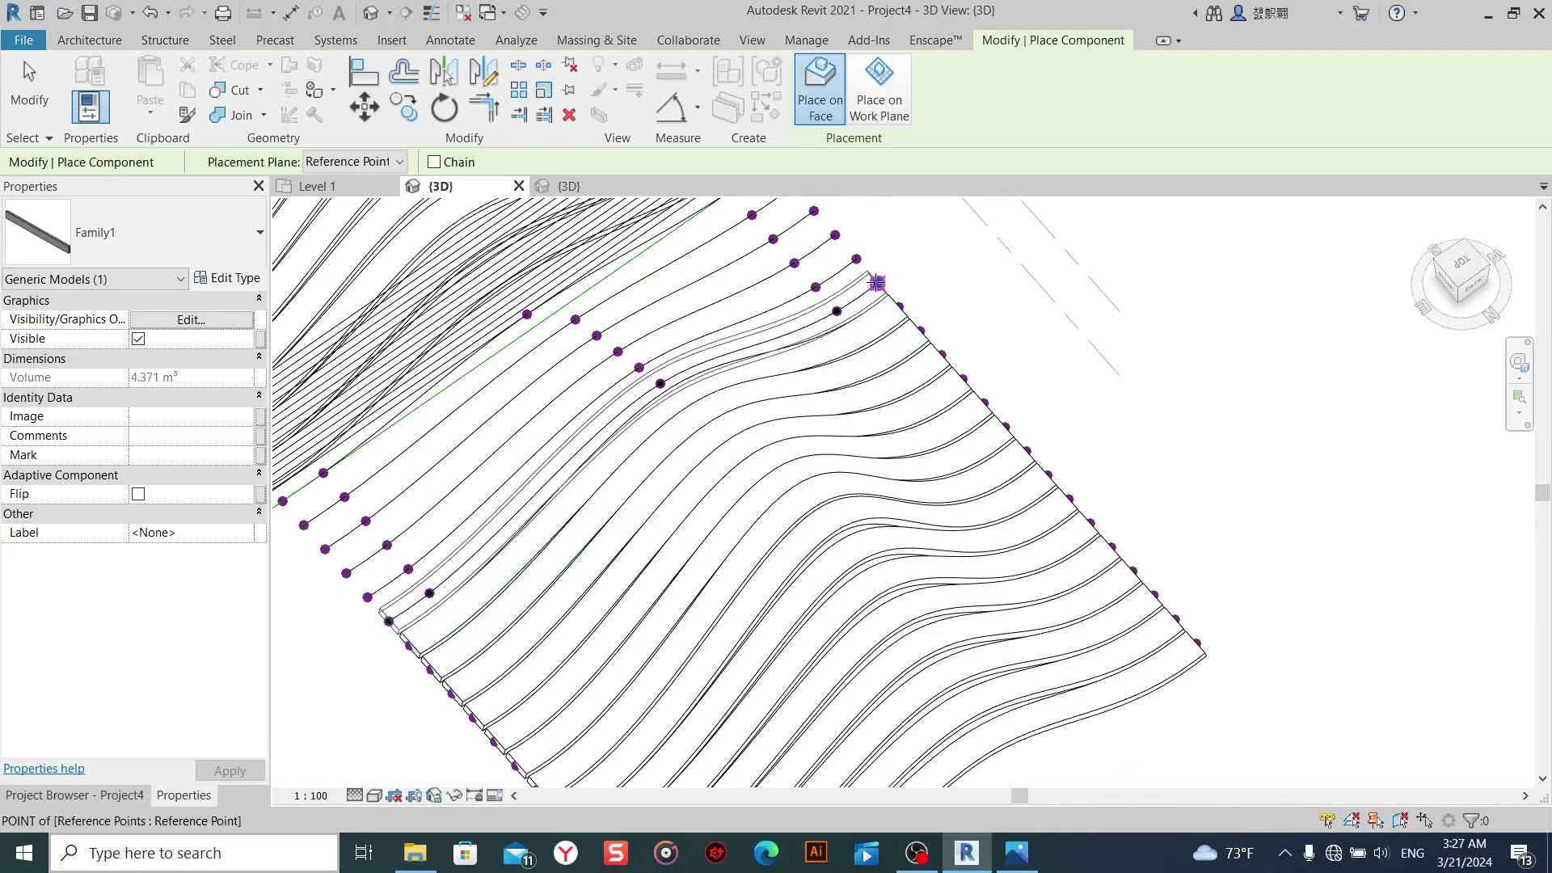
{"action": "key", "text": "Escape"}
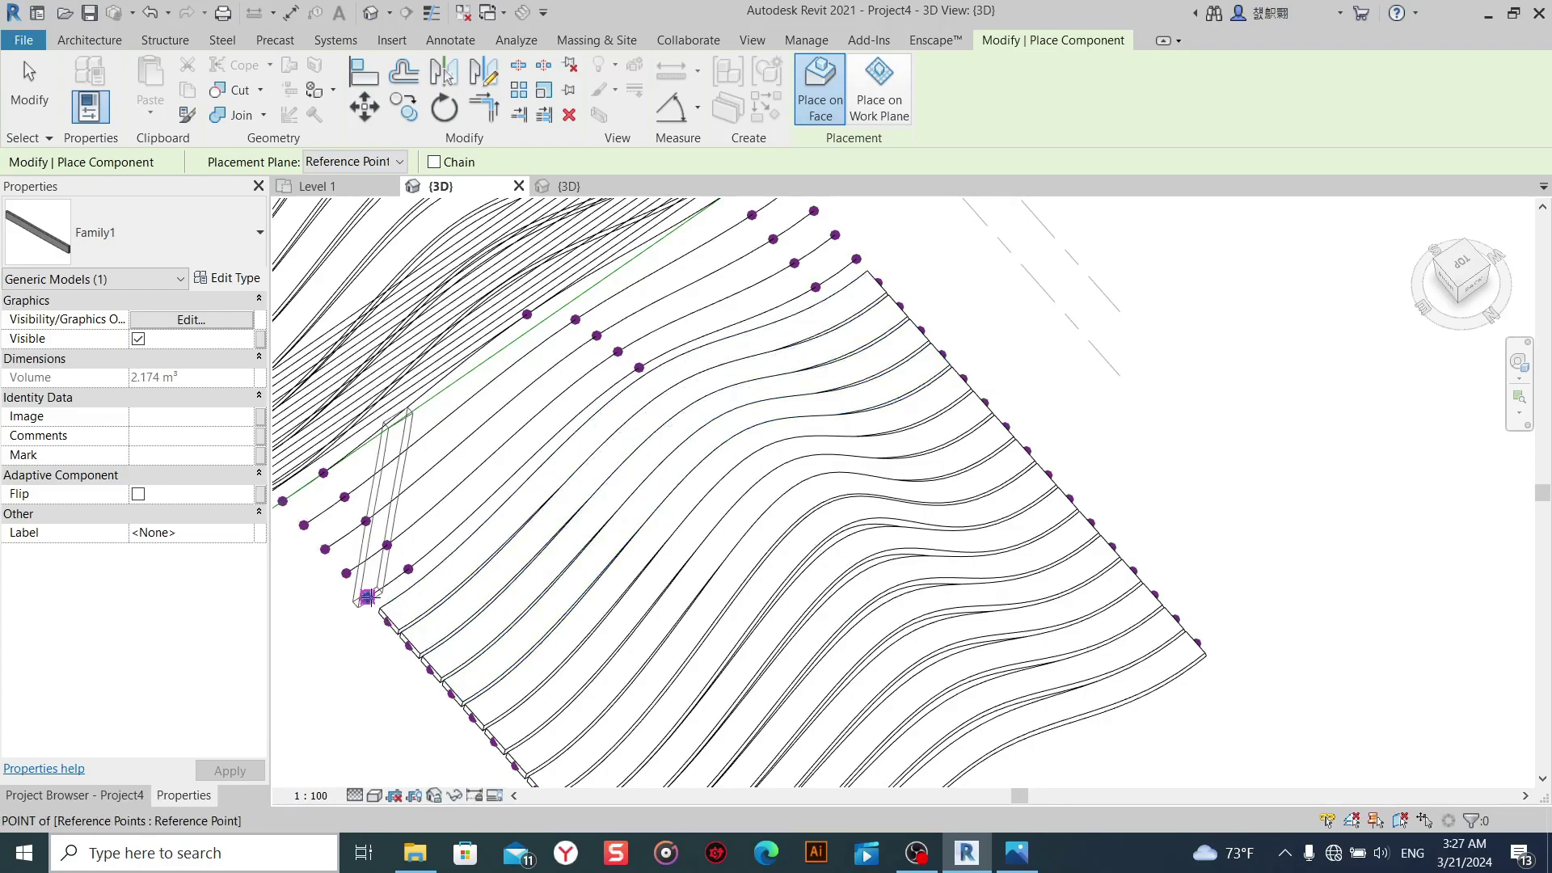
{"action": "left_click", "coordinate": [368, 596]}
{"action": "left_click", "coordinate": [408, 569]}
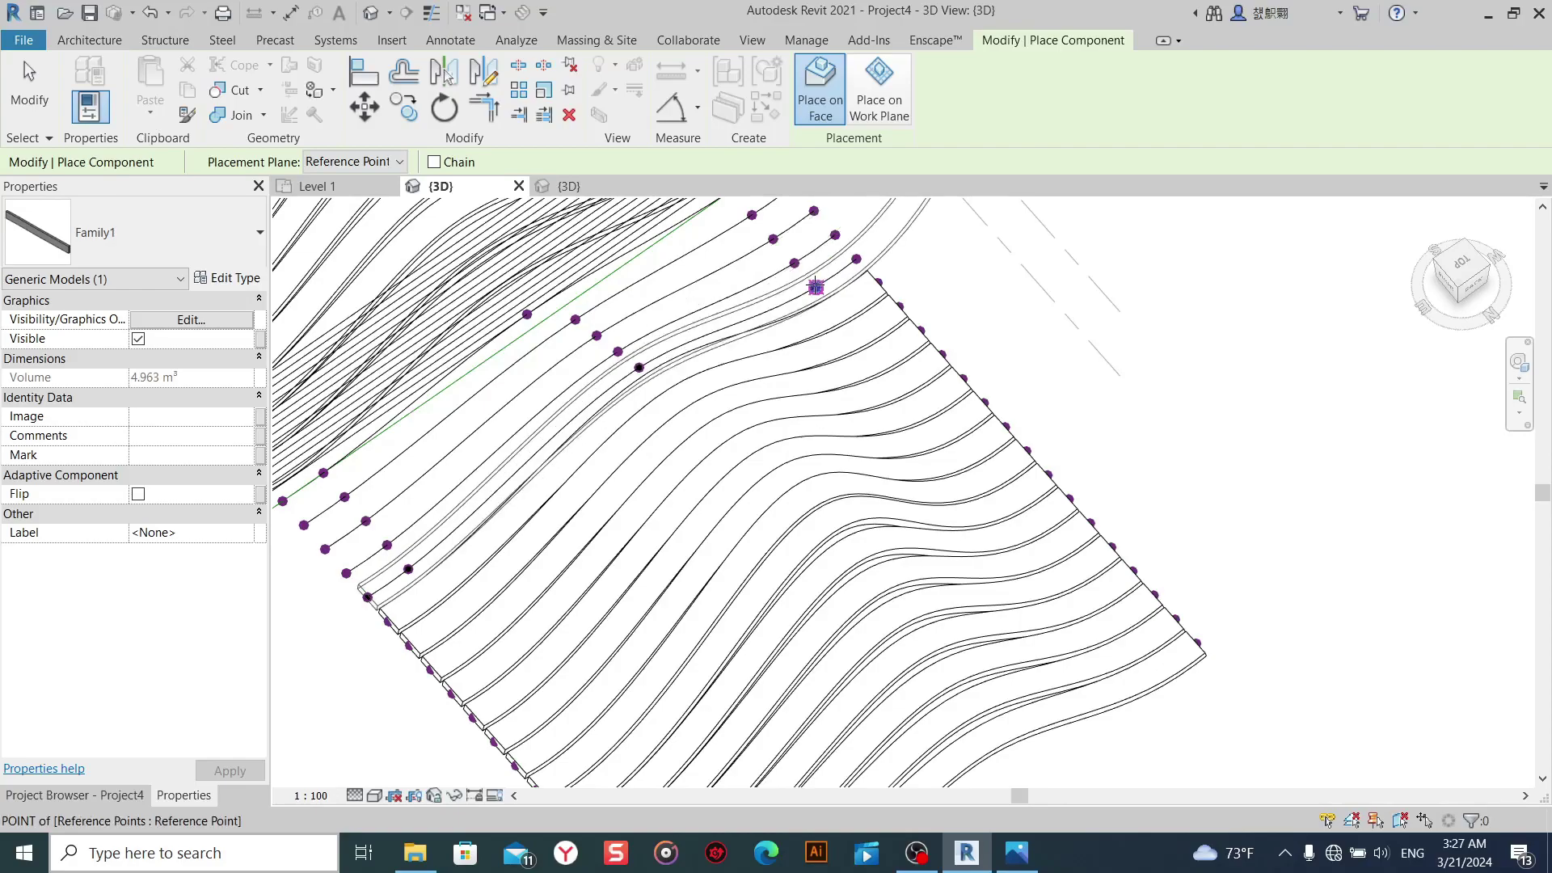
{"action": "left_click", "coordinate": [856, 258]}
{"action": "middle_click_drag", "start_coordinate": [657, 447], "coordinate": [724, 496]}
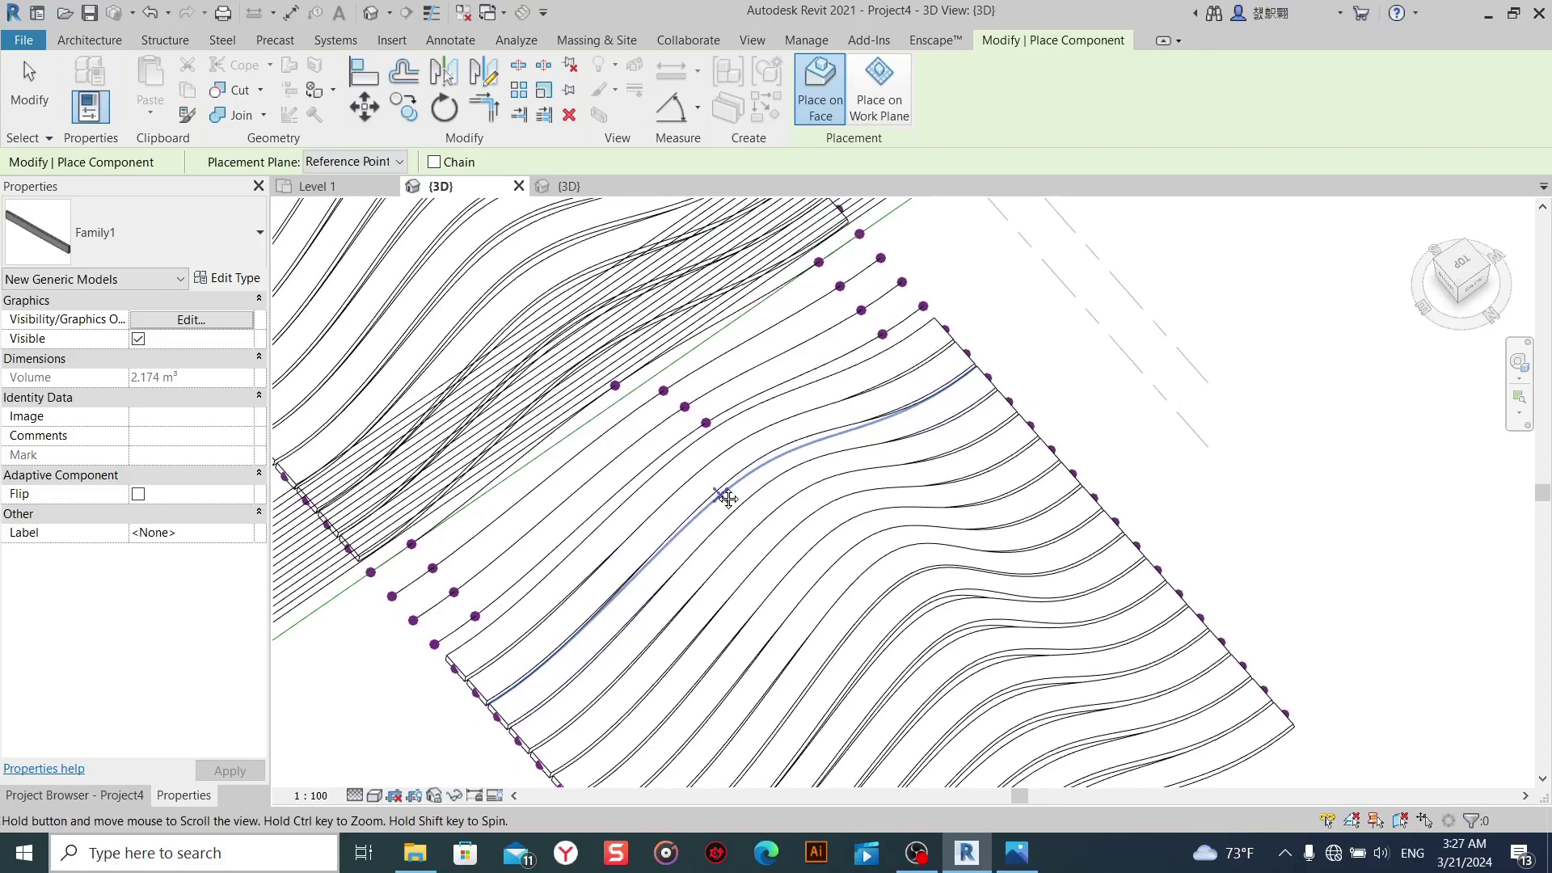
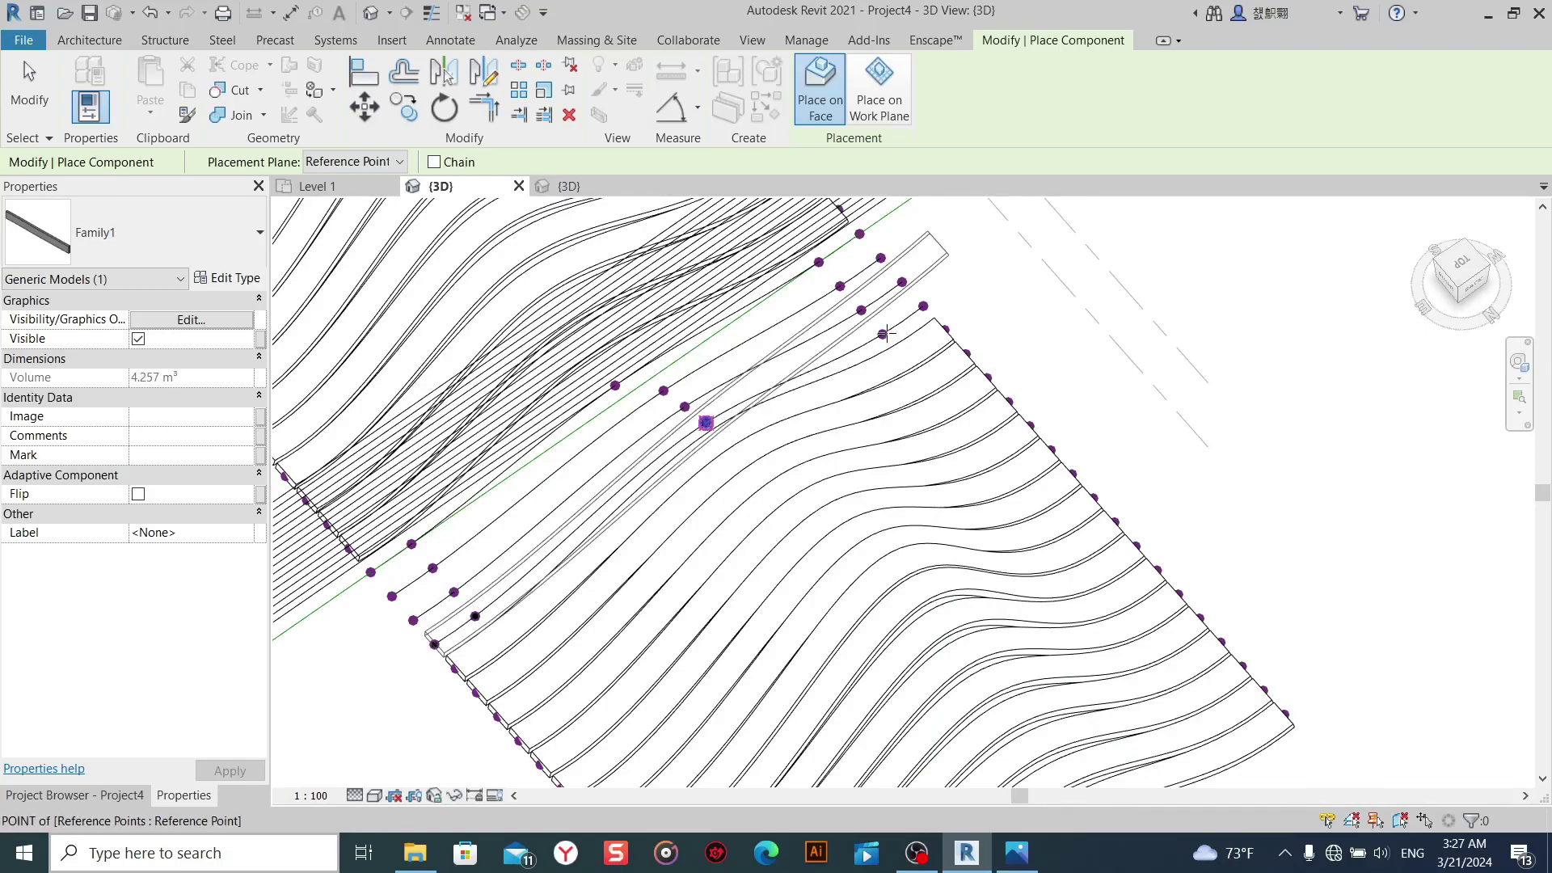
Place the last curved slats by snapping their adaptive points to the mass's reference points.
{"action": "left_click", "coordinate": [924, 305]}
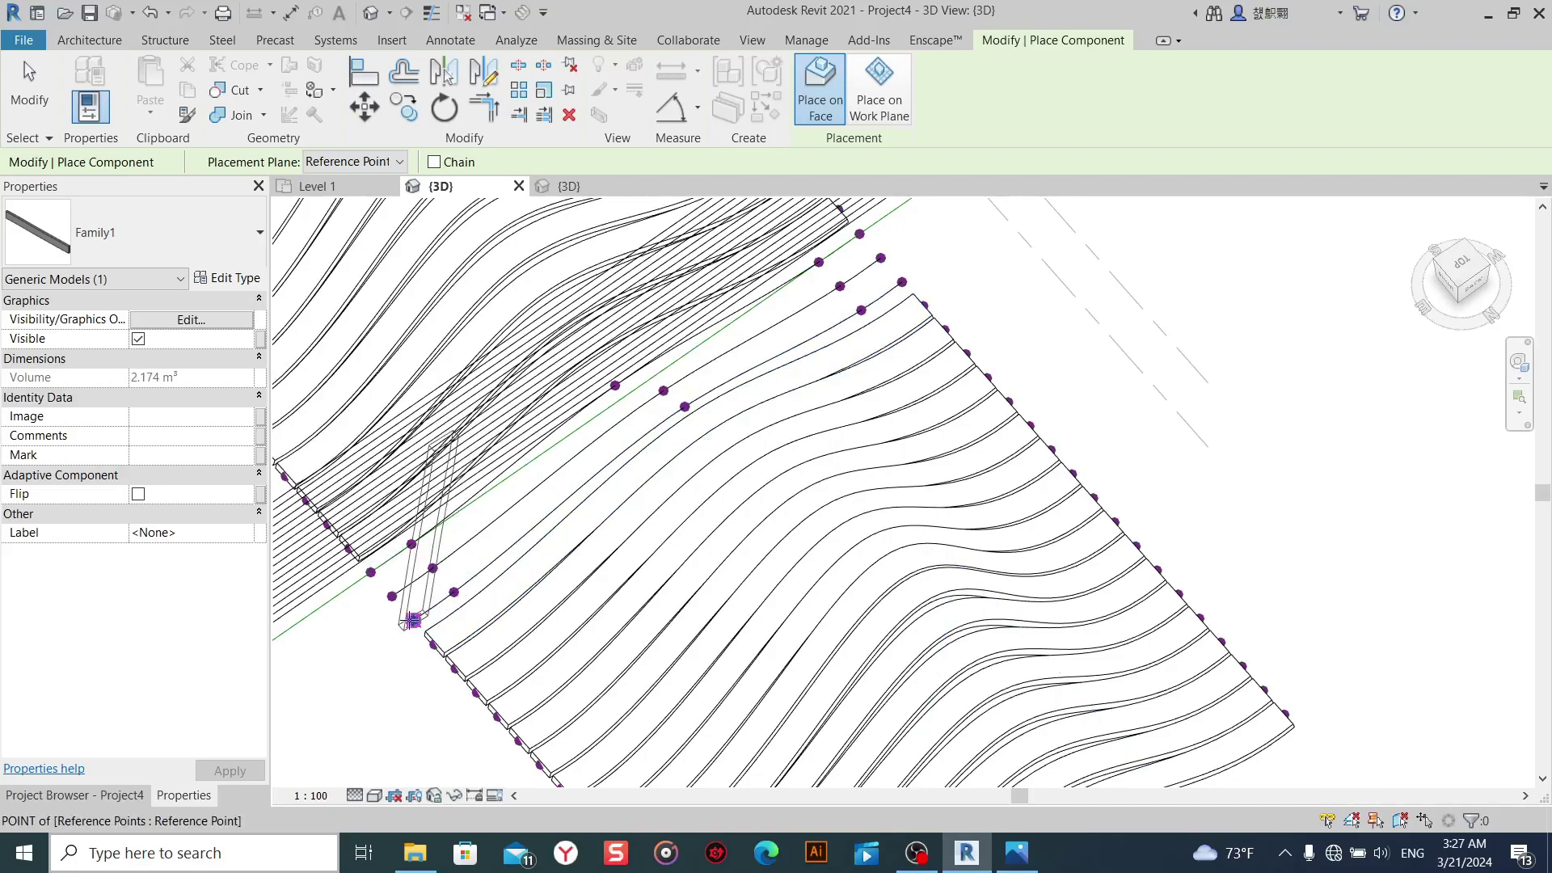
{"action": "left_click", "coordinate": [684, 406]}
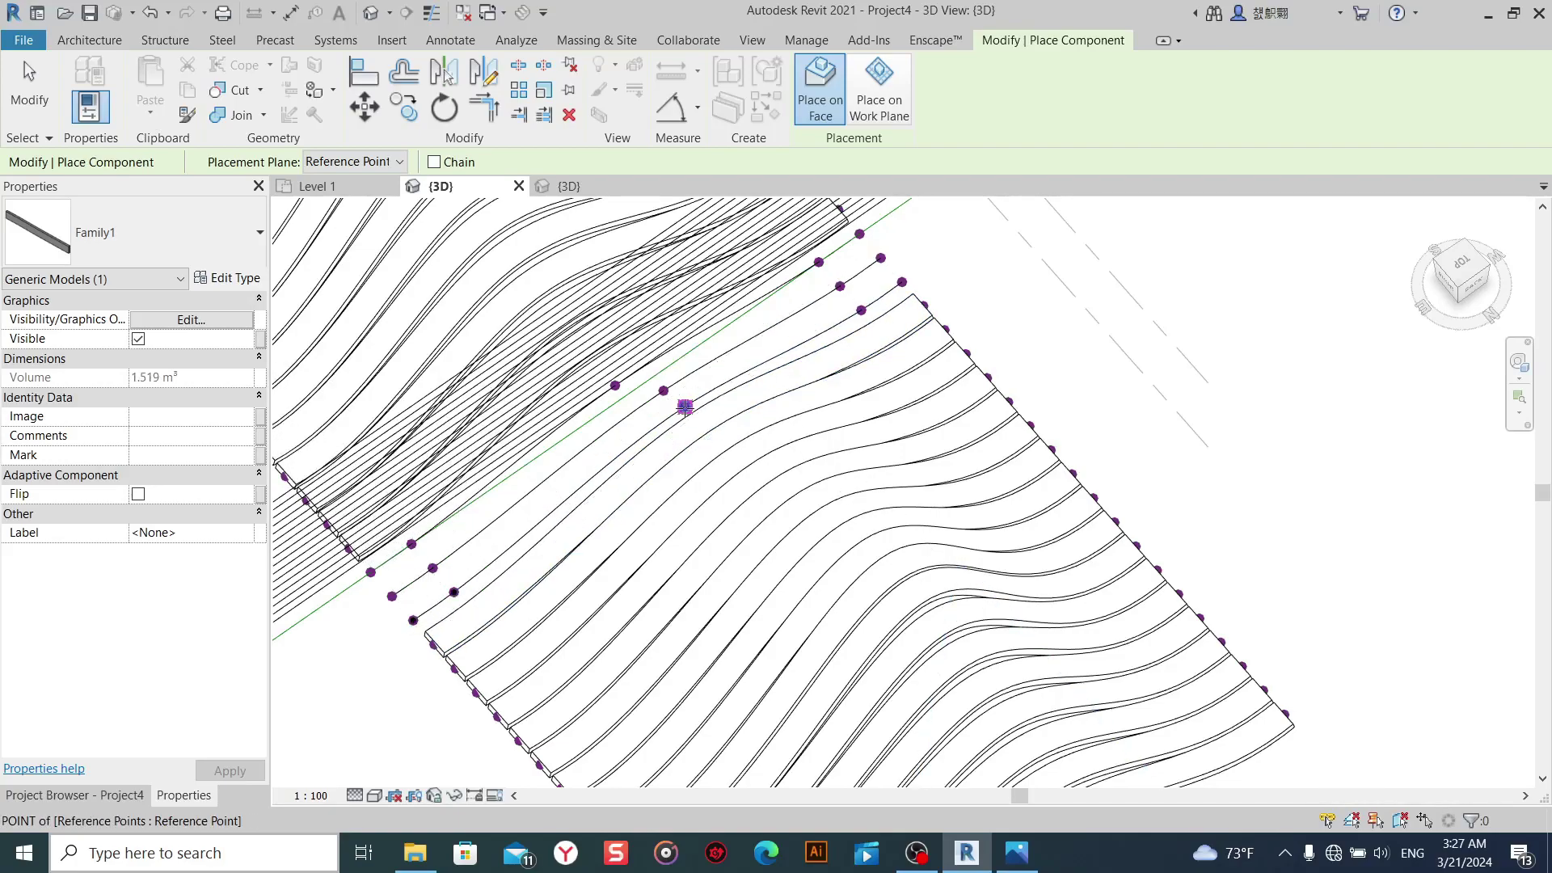
{"action": "left_click", "coordinate": [901, 281]}
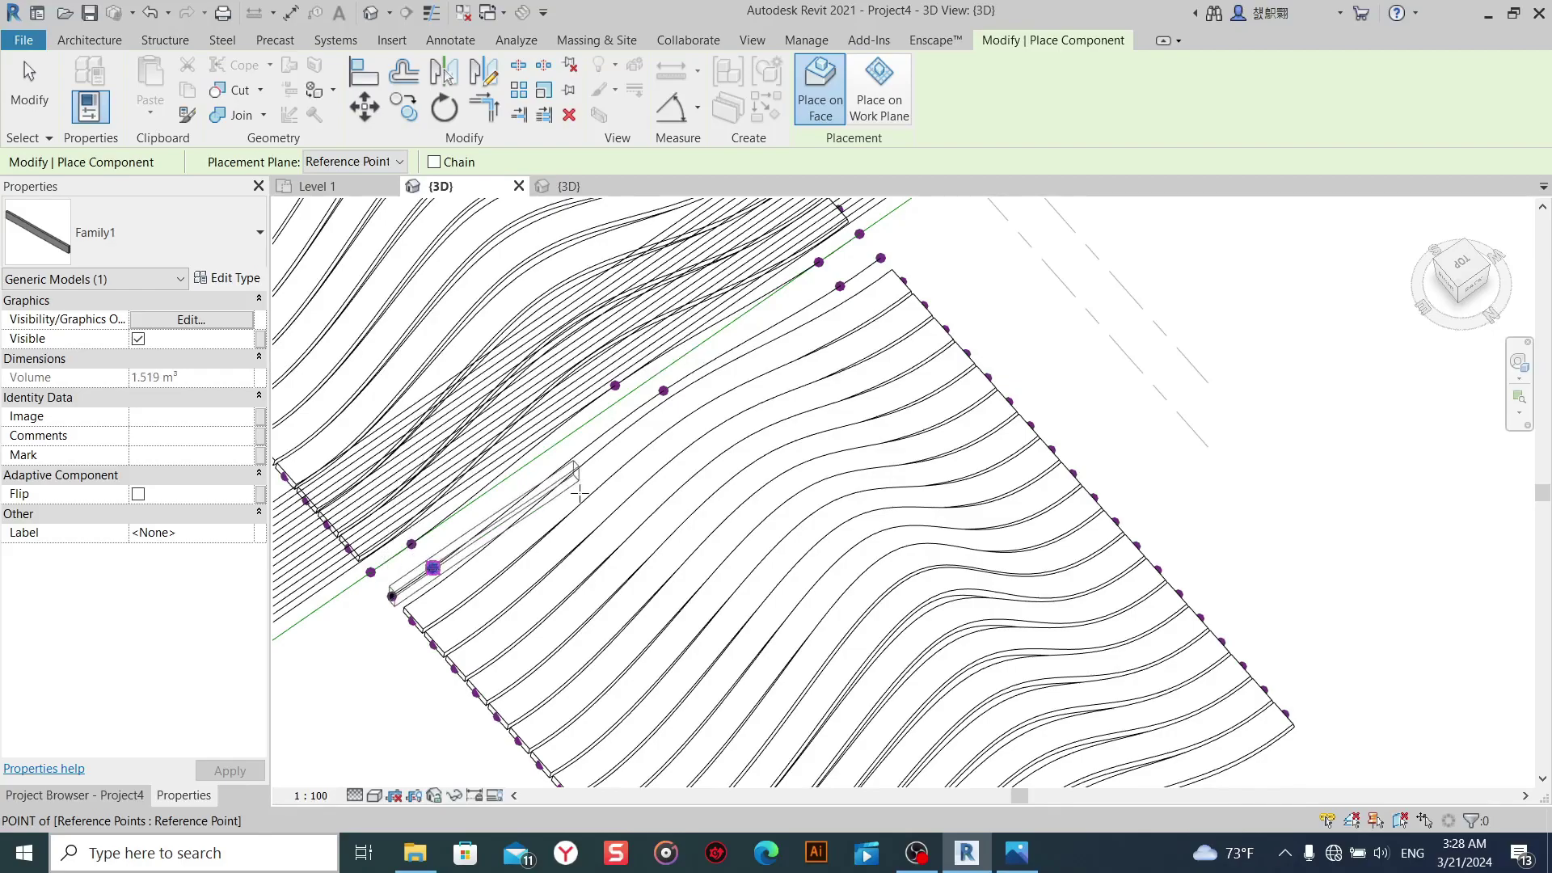
{"action": "left_click", "coordinate": [665, 390]}
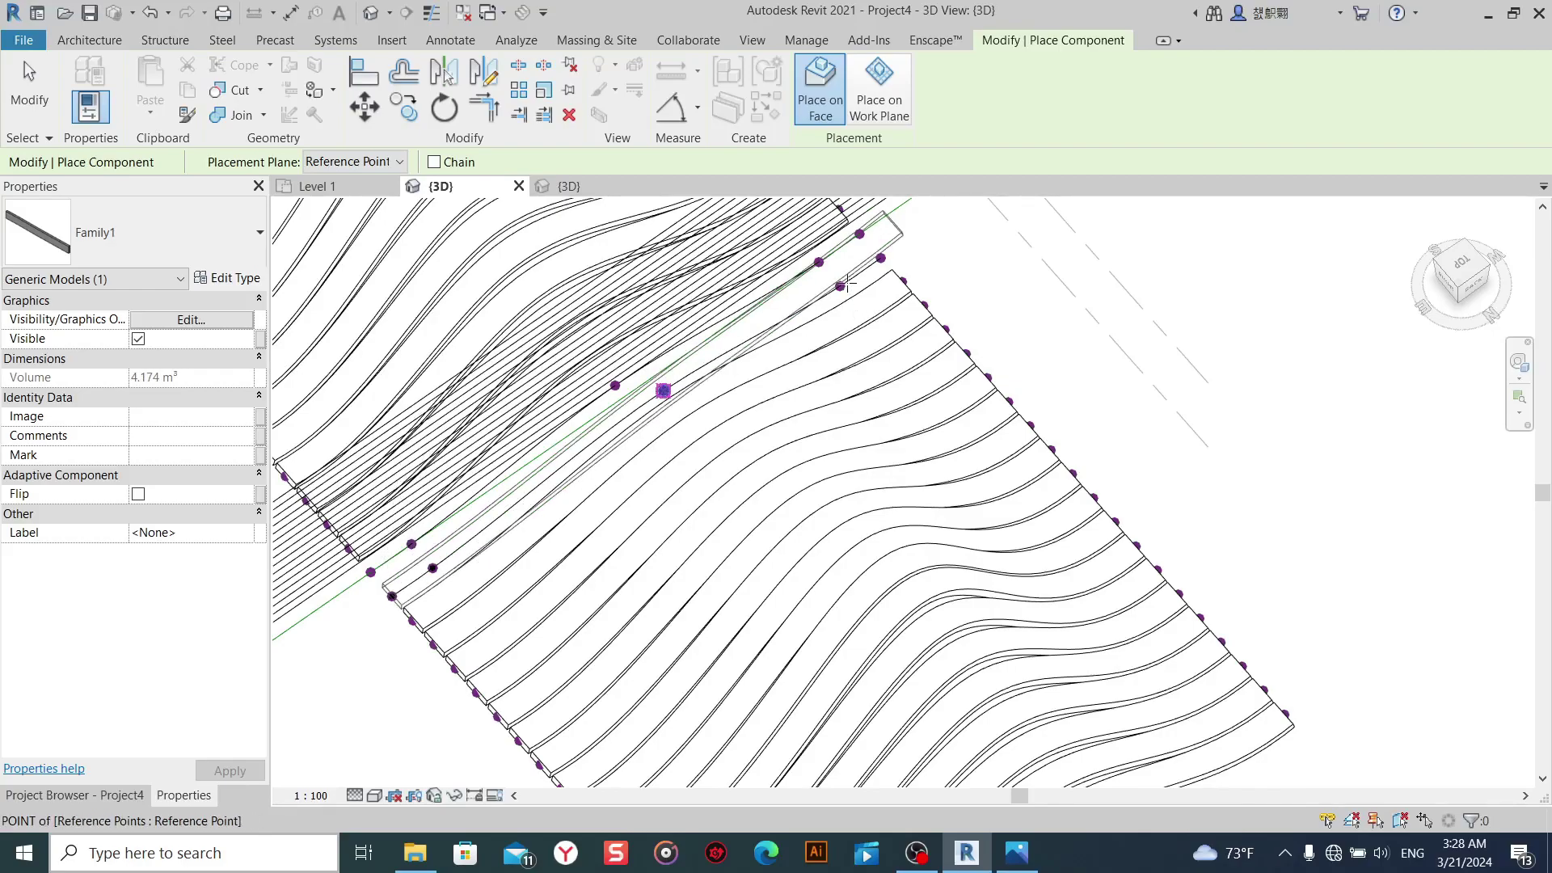
{"action": "left_click", "coordinate": [841, 285]}
{"action": "left_click", "coordinate": [881, 257]}
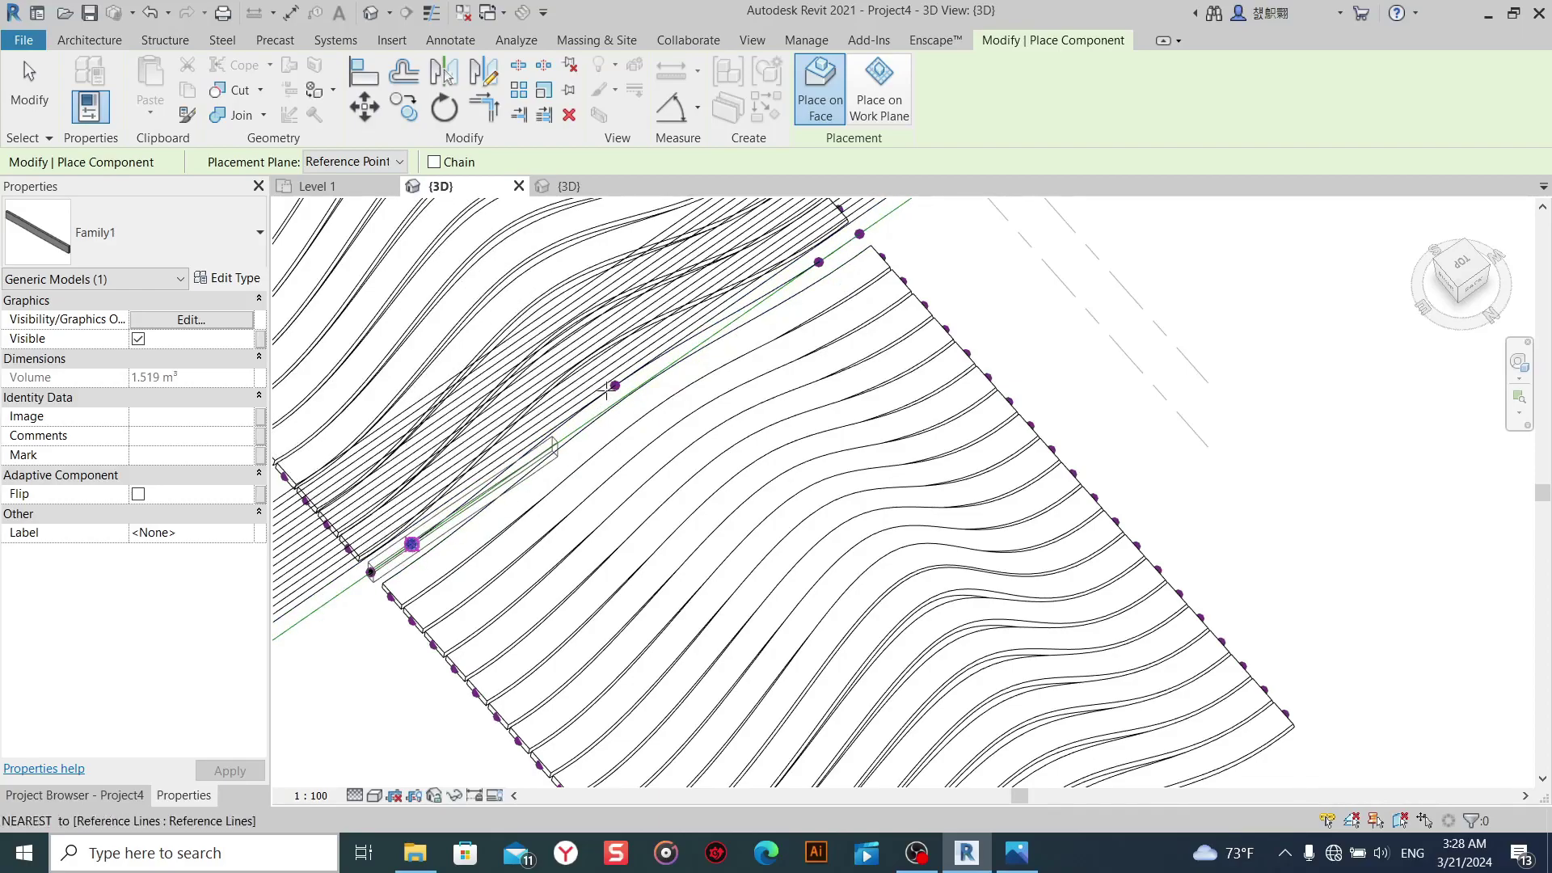
{"action": "left_click", "coordinate": [615, 385]}
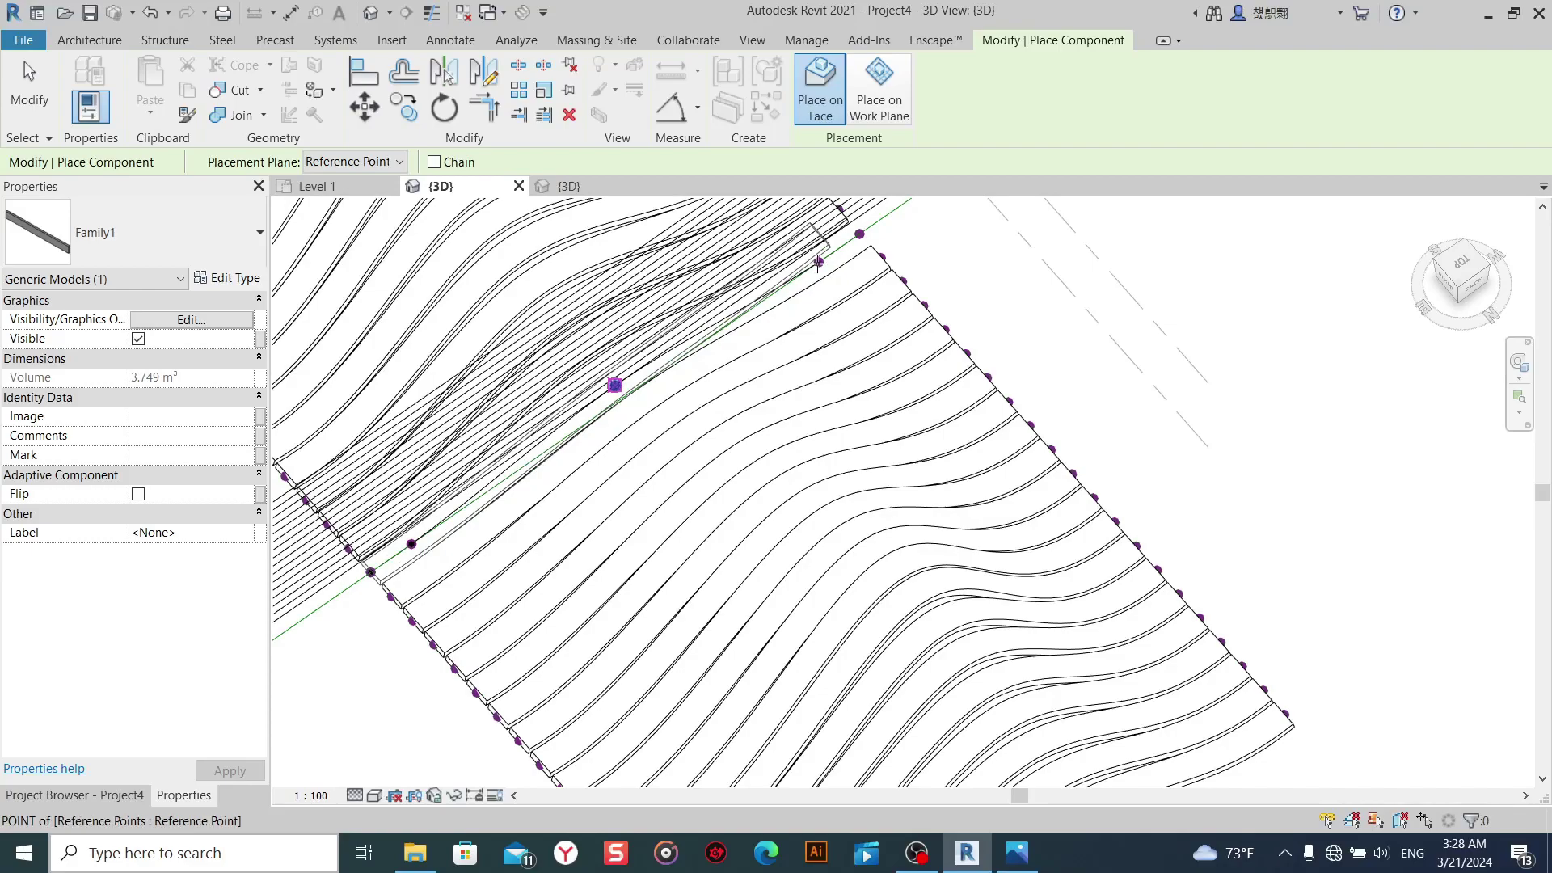
{"action": "left_click", "coordinate": [818, 262]}
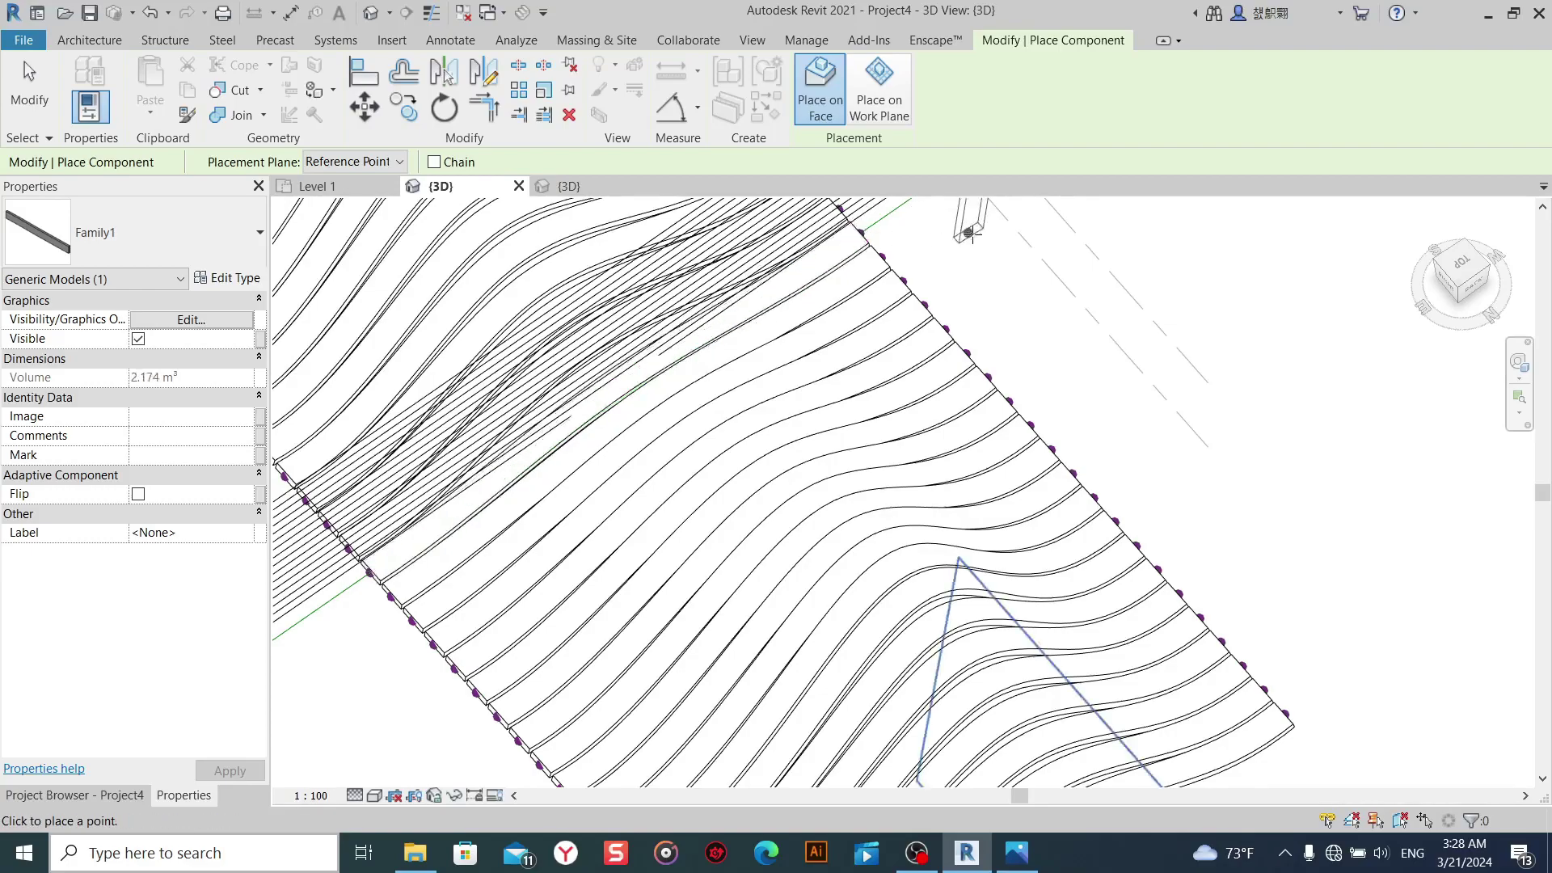
Cancel slat placement from the right-click menu.
{"action": "right_click", "coordinate": [954, 234]}
{"action": "left_click", "coordinate": [1016, 242]}
{"action": "right_click", "coordinate": [1006, 250]}
{"action": "left_click", "coordinate": [1070, 367]}
Finish the mass and turn on Cast Shadows in Graphic Display Options.
{"action": "mouse_move", "coordinate": [1070, 367]}
{"action": "middle_mouse_down", "text": "shift"}
{"action": "mouse_move", "coordinate": [630, 596]}
{"action": "mouse_move", "coordinate": [568, 572]}
{"action": "mouse_move", "coordinate": [585, 477]}
{"action": "mouse_move", "coordinate": [512, 627]}
{"action": "mouse_move", "coordinate": [776, 633]}
{"action": "mouse_move", "coordinate": [910, 674]}
{"action": "mouse_move", "coordinate": [748, 634]}
{"action": "middle_mouse_up", "text": "shift"}
{"action": "scroll", "coordinate": [512, 627], "scroll_direction": "up", "scroll_amount": 3}
{"action": "scroll", "coordinate": [814, 634], "scroll_direction": "down", "scroll_amount": 1}
{"action": "scroll", "coordinate": [910, 674], "scroll_direction": "up", "scroll_amount": 2}
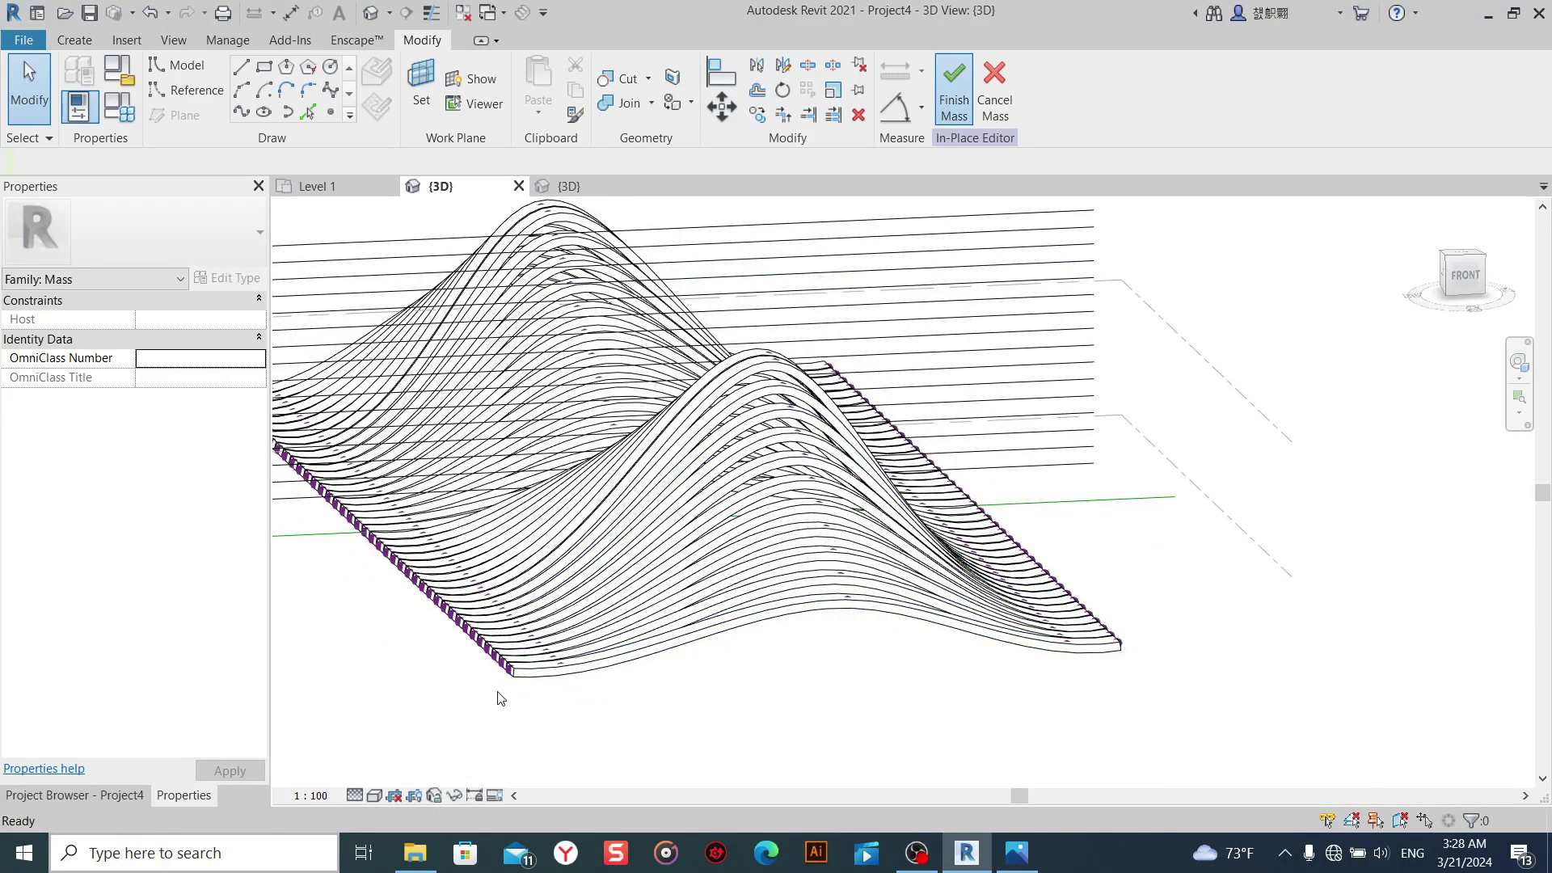
{"action": "left_click", "coordinate": [375, 798]}
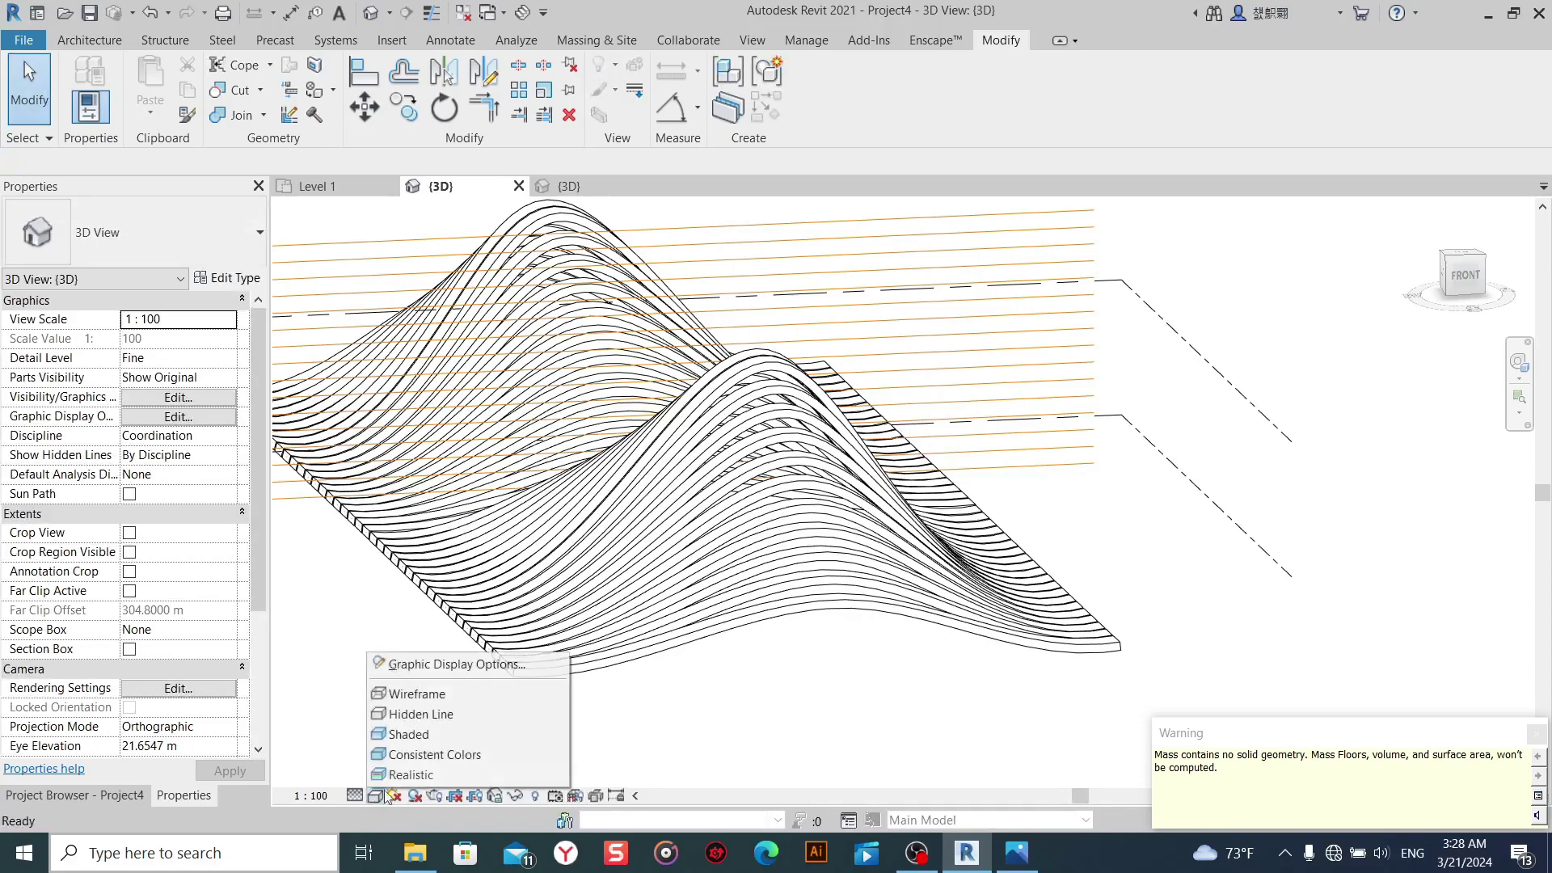
{"action": "left_click", "coordinate": [421, 674]}
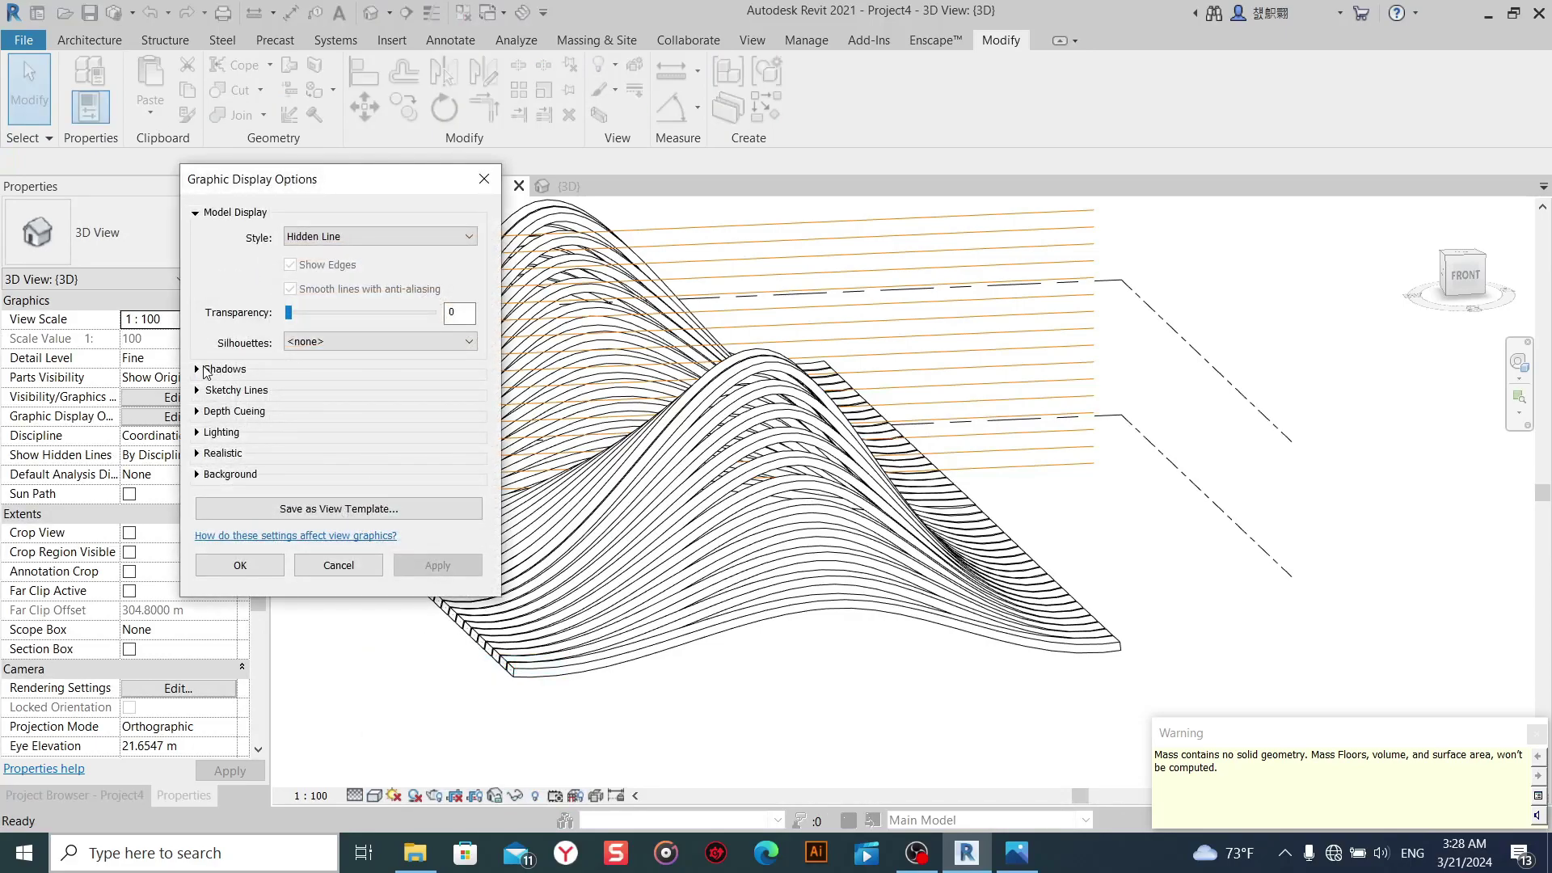
{"action": "left_click", "coordinate": [197, 369]}
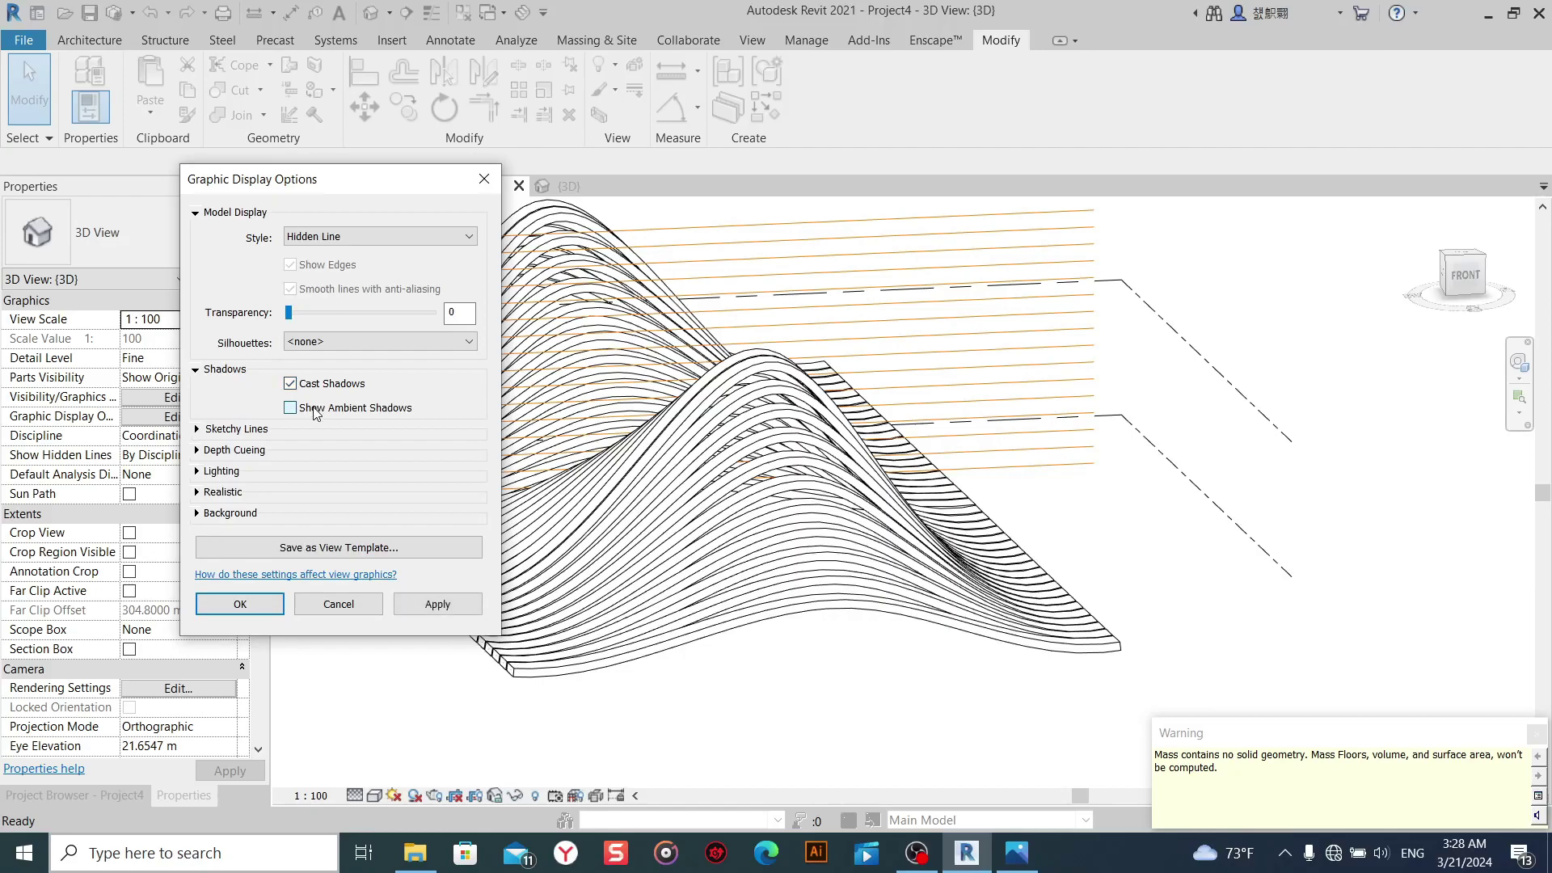
{"action": "left_click", "coordinate": [264, 612]}
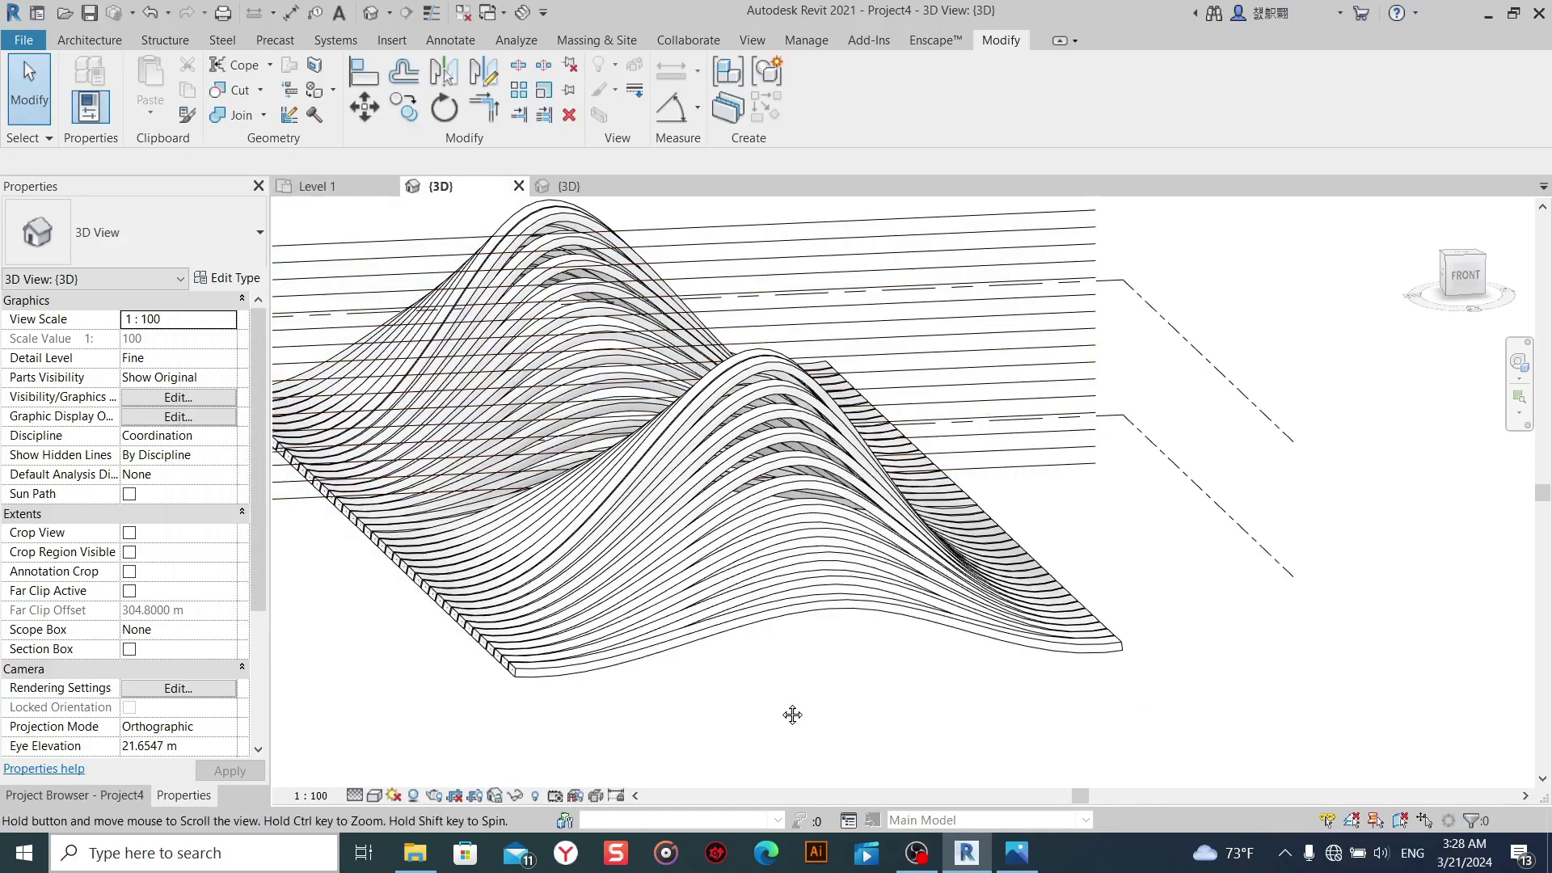
Compare the shadowed slat wave with the wooden reference photo and reorient the view.
{"action": "middle_click_drag", "start_coordinate": [793, 714], "coordinate": [815, 722]}
{"action": "left_click", "coordinate": [1010, 861]}
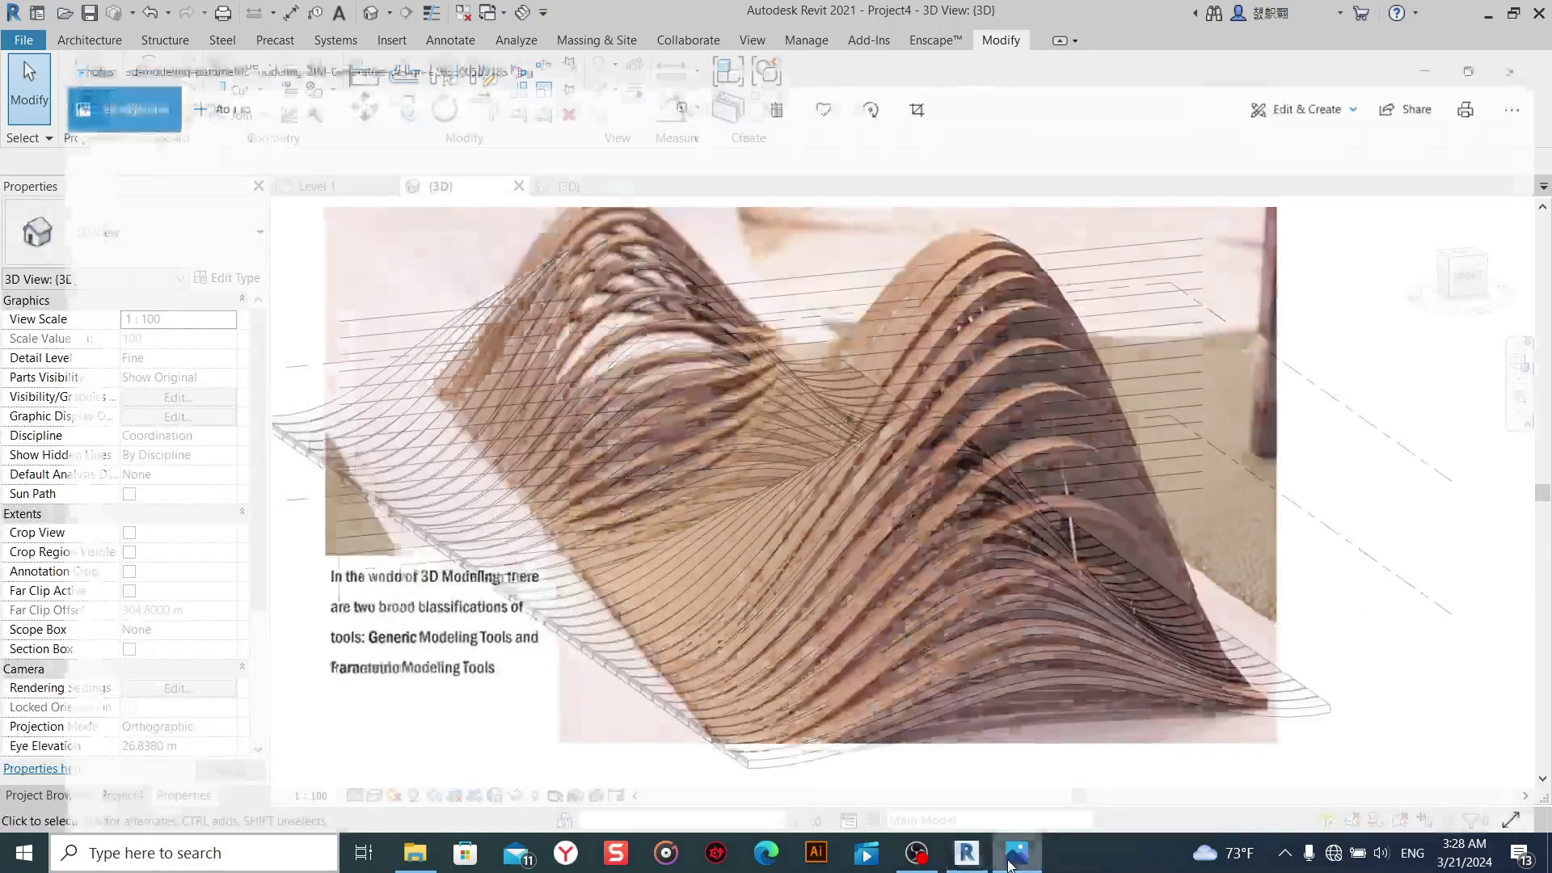
{"action": "left_click", "coordinate": [1010, 861]}
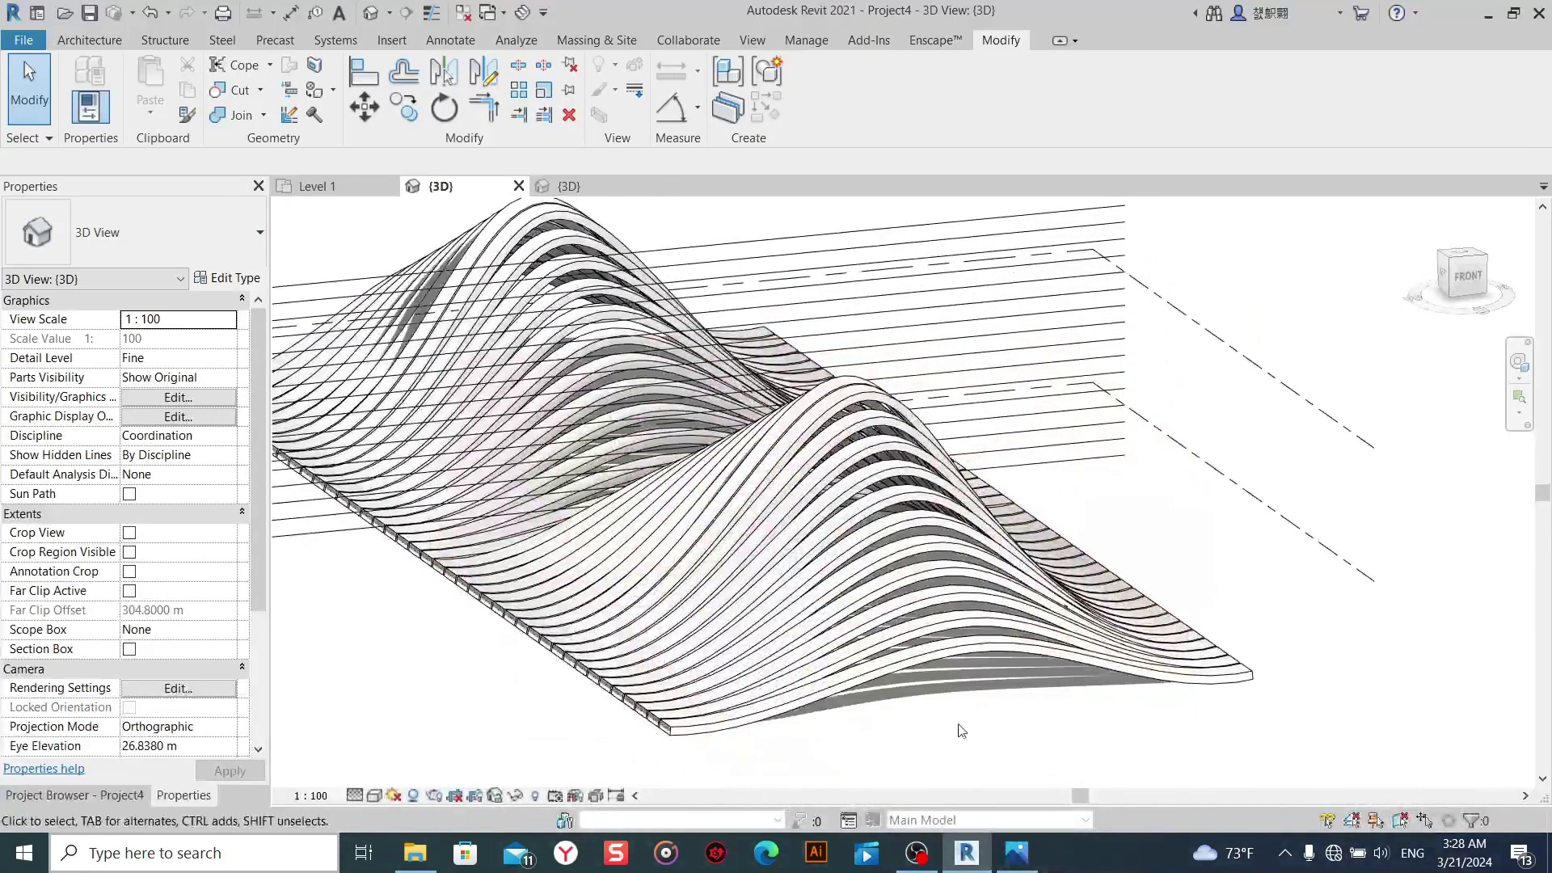
{"action": "middle_click_drag", "start_coordinate": [930, 746], "coordinate": [920, 708], "text": "shift"}
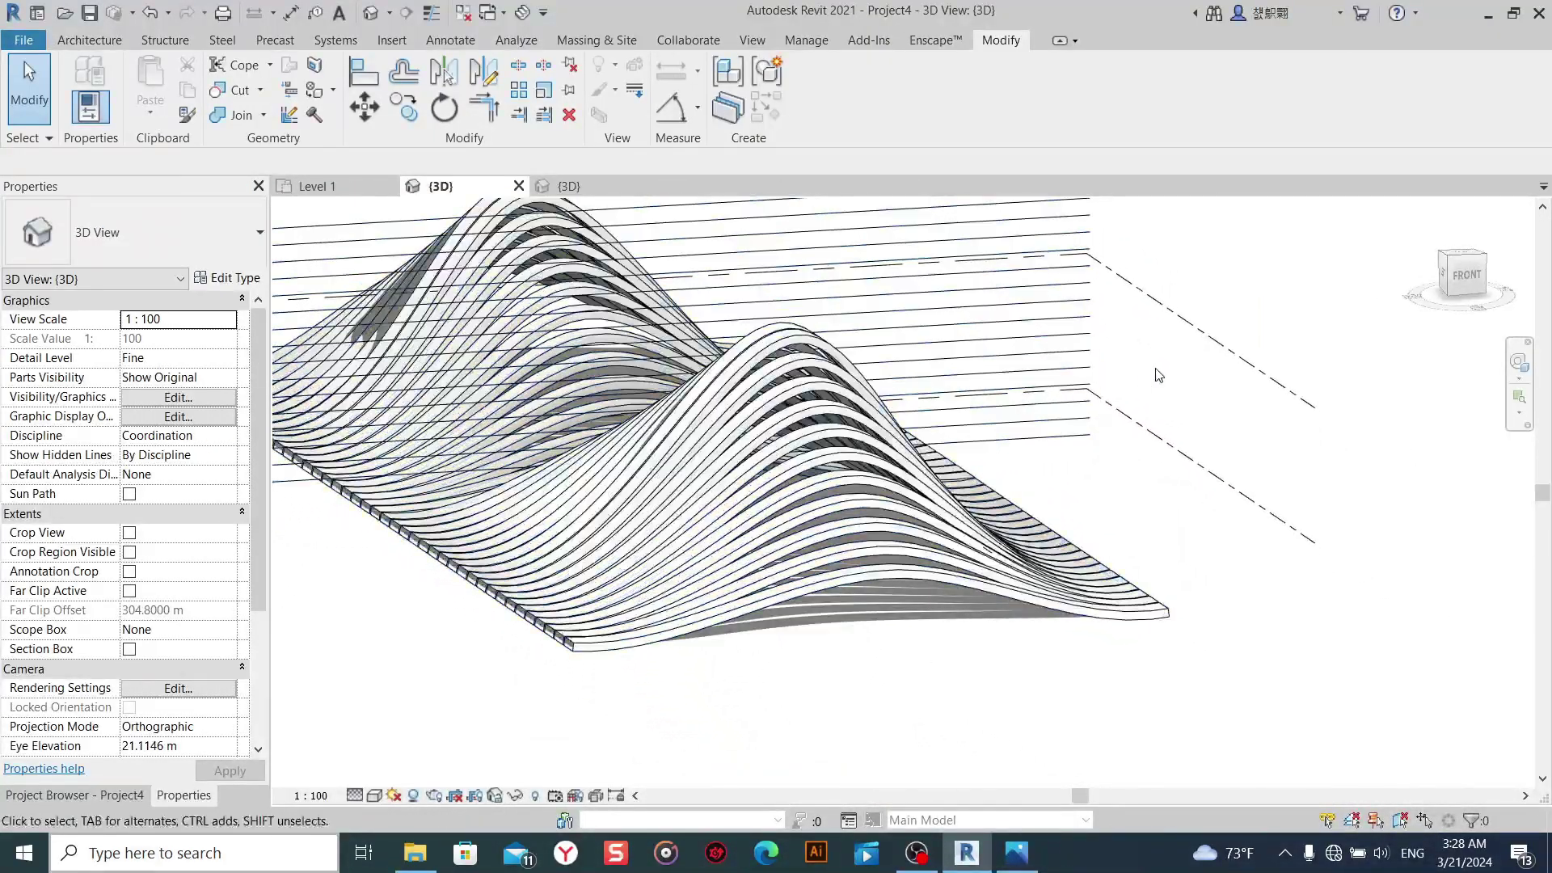
{"action": "middle_click_drag", "start_coordinate": [1265, 333], "coordinate": [1326, 391]}
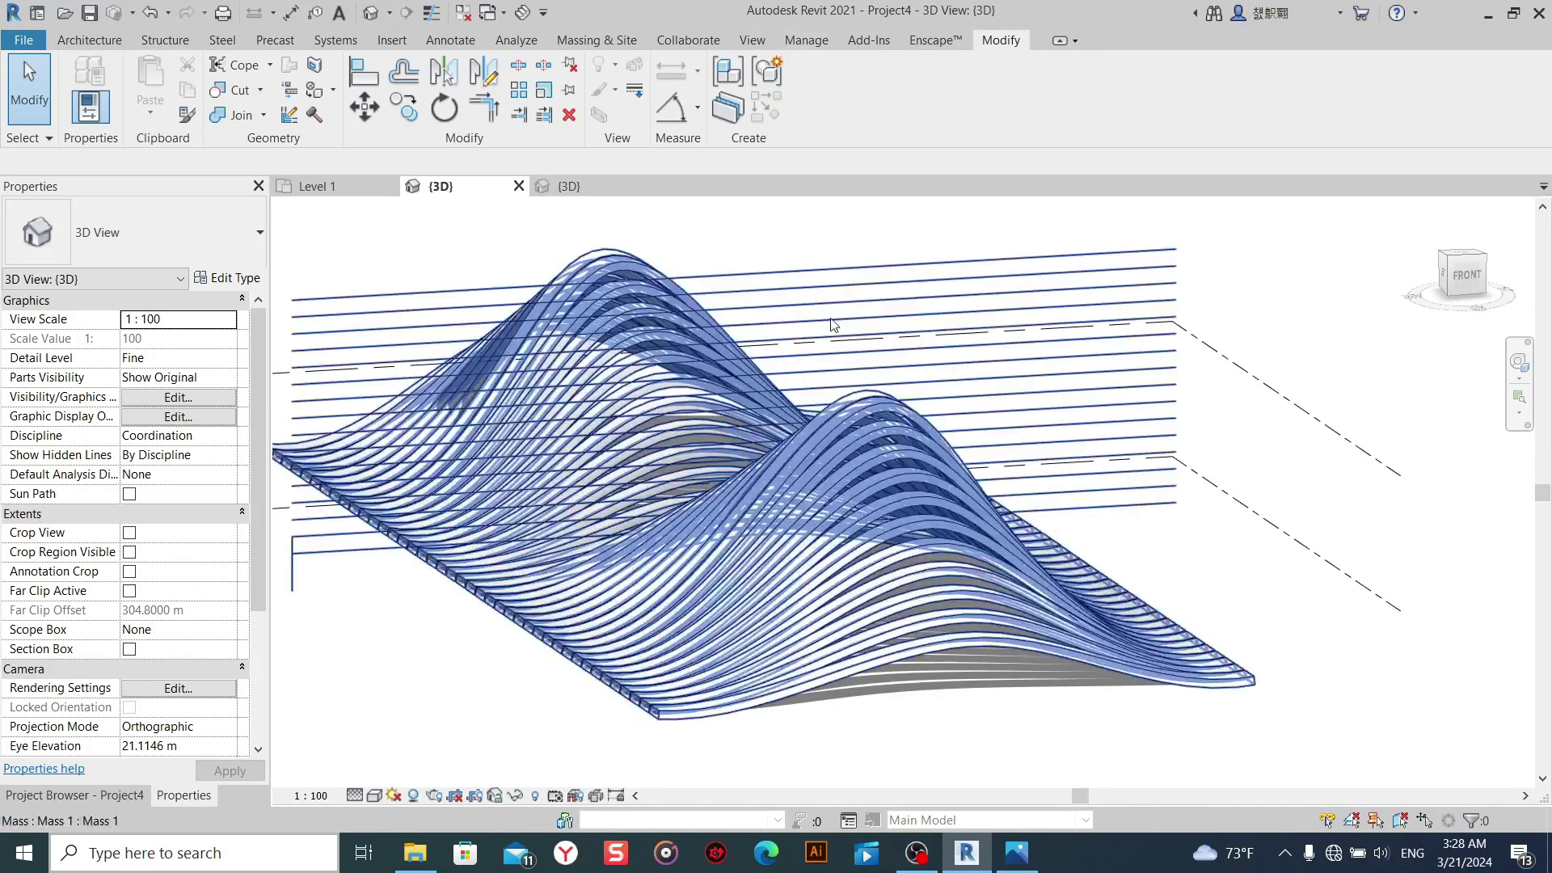
Reopen the mass and delete its leftover reference planes.
{"action": "left_click", "coordinate": [834, 324]}
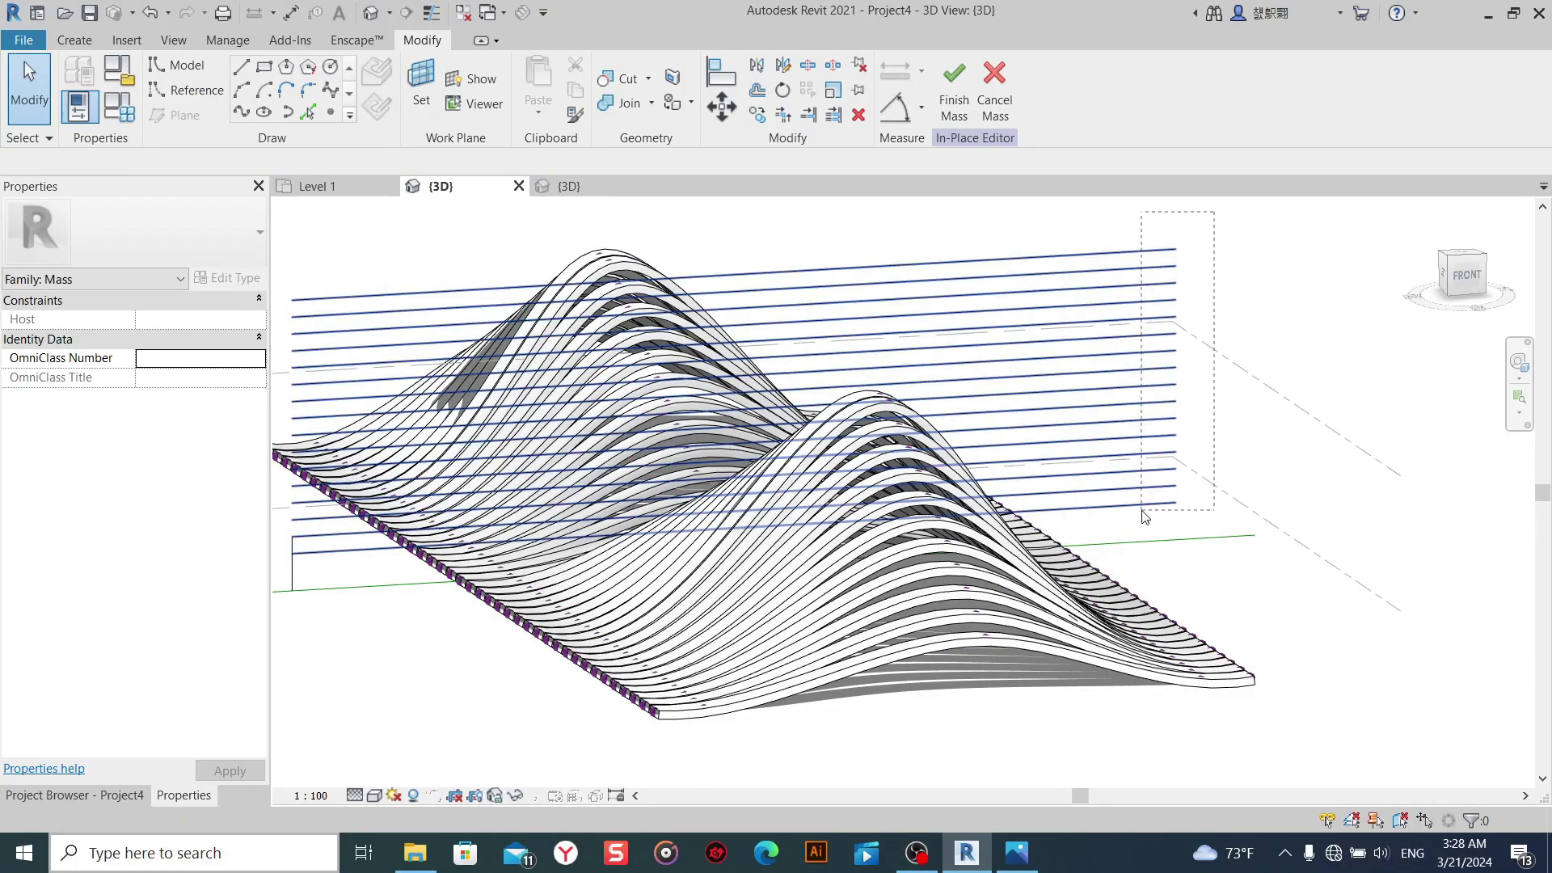
{"action": "left_click_drag", "start_coordinate": [1144, 517], "coordinate": [1148, 557]}
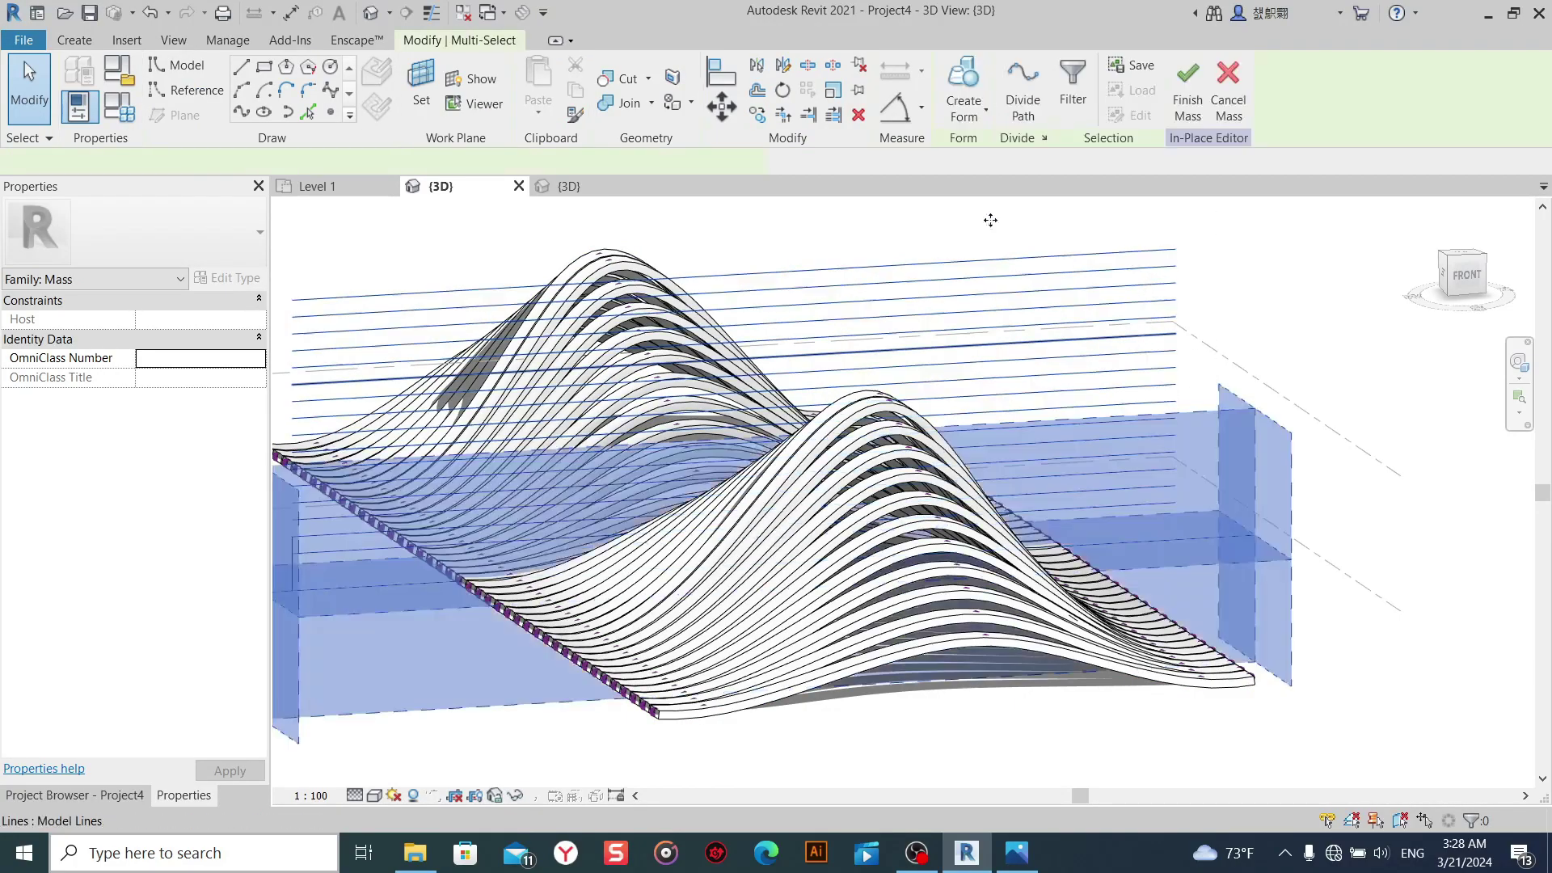
{"action": "left_click", "coordinate": [857, 118]}
Delete the leftover 1.6 m model line from the mass.
{"action": "middle_click_drag", "start_coordinate": [331, 566], "coordinate": [537, 554]}
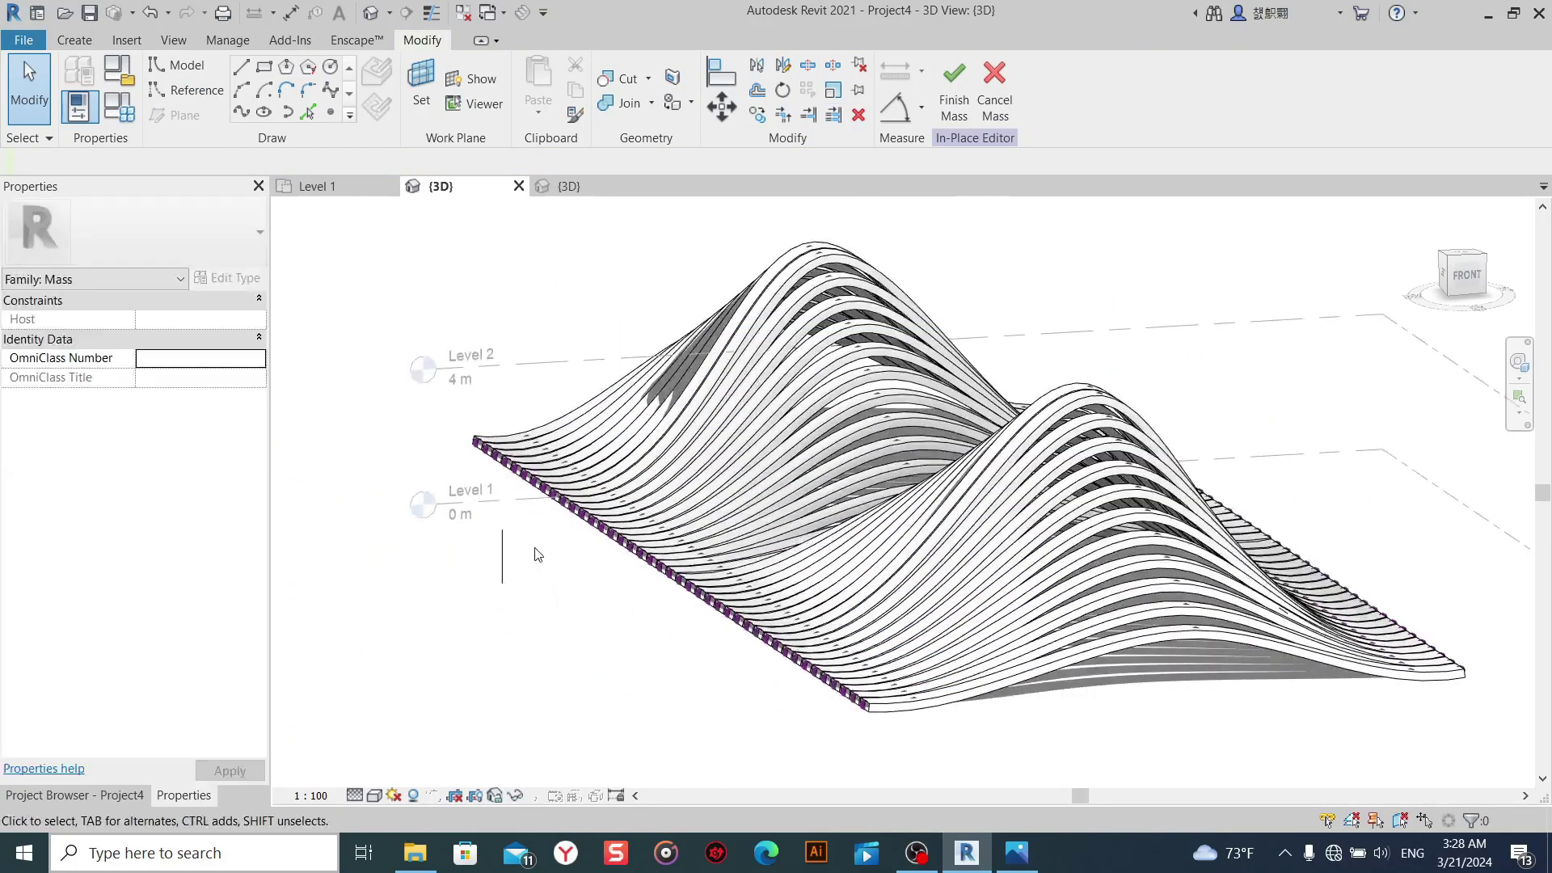
{"action": "left_click_drag", "start_coordinate": [529, 607], "coordinate": [430, 531]}
{"action": "key", "text": "Delete"}
{"action": "middle_click_drag", "start_coordinate": [1167, 461], "coordinate": [1014, 457]}
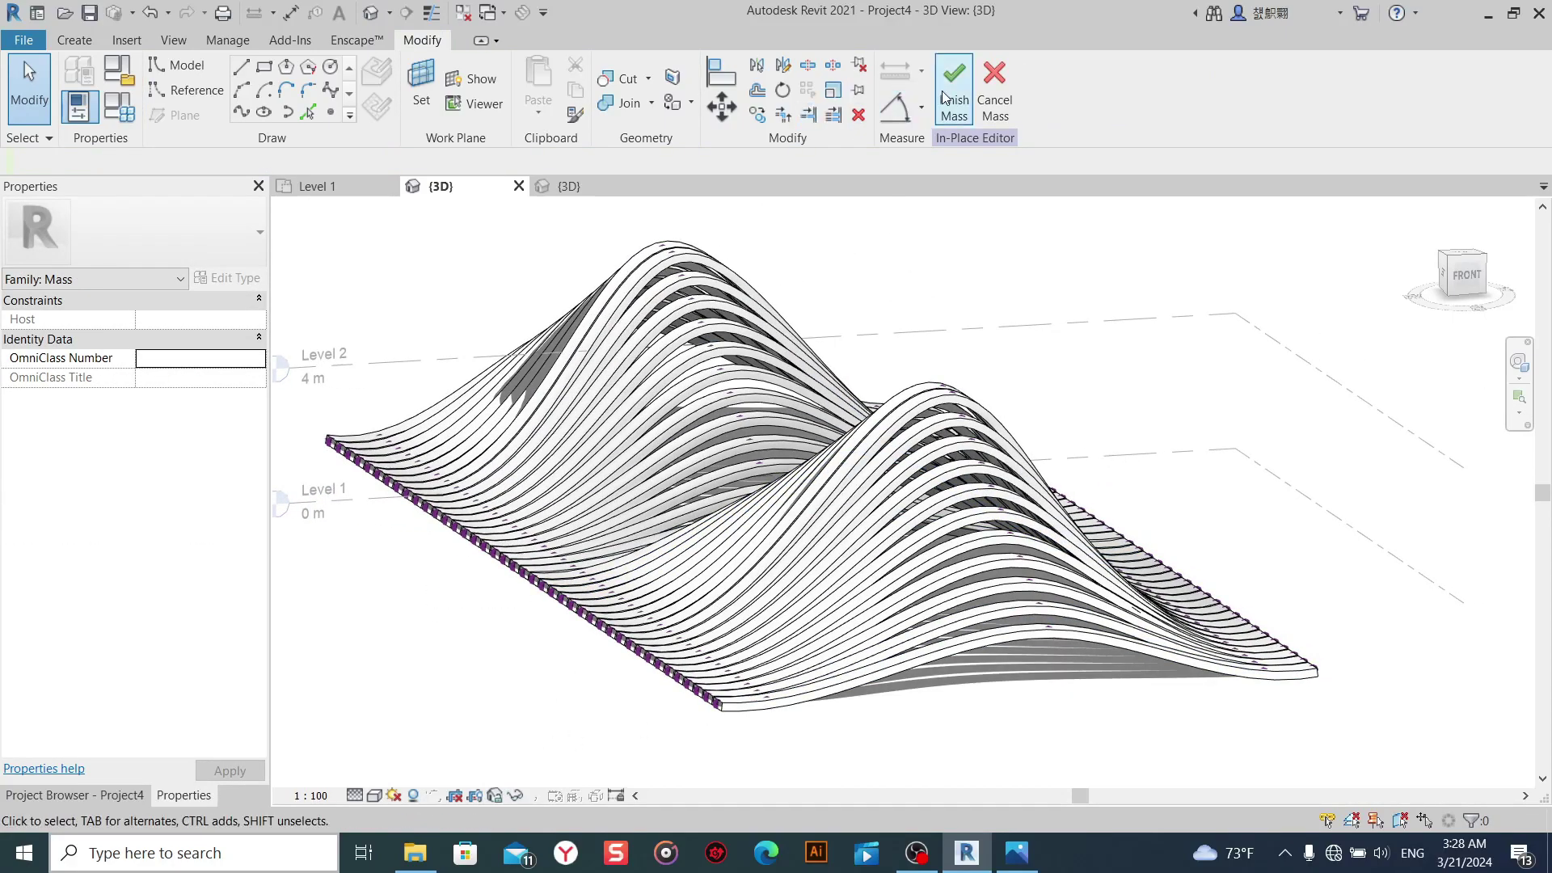
{"action": "left_click", "coordinate": [383, 797]}
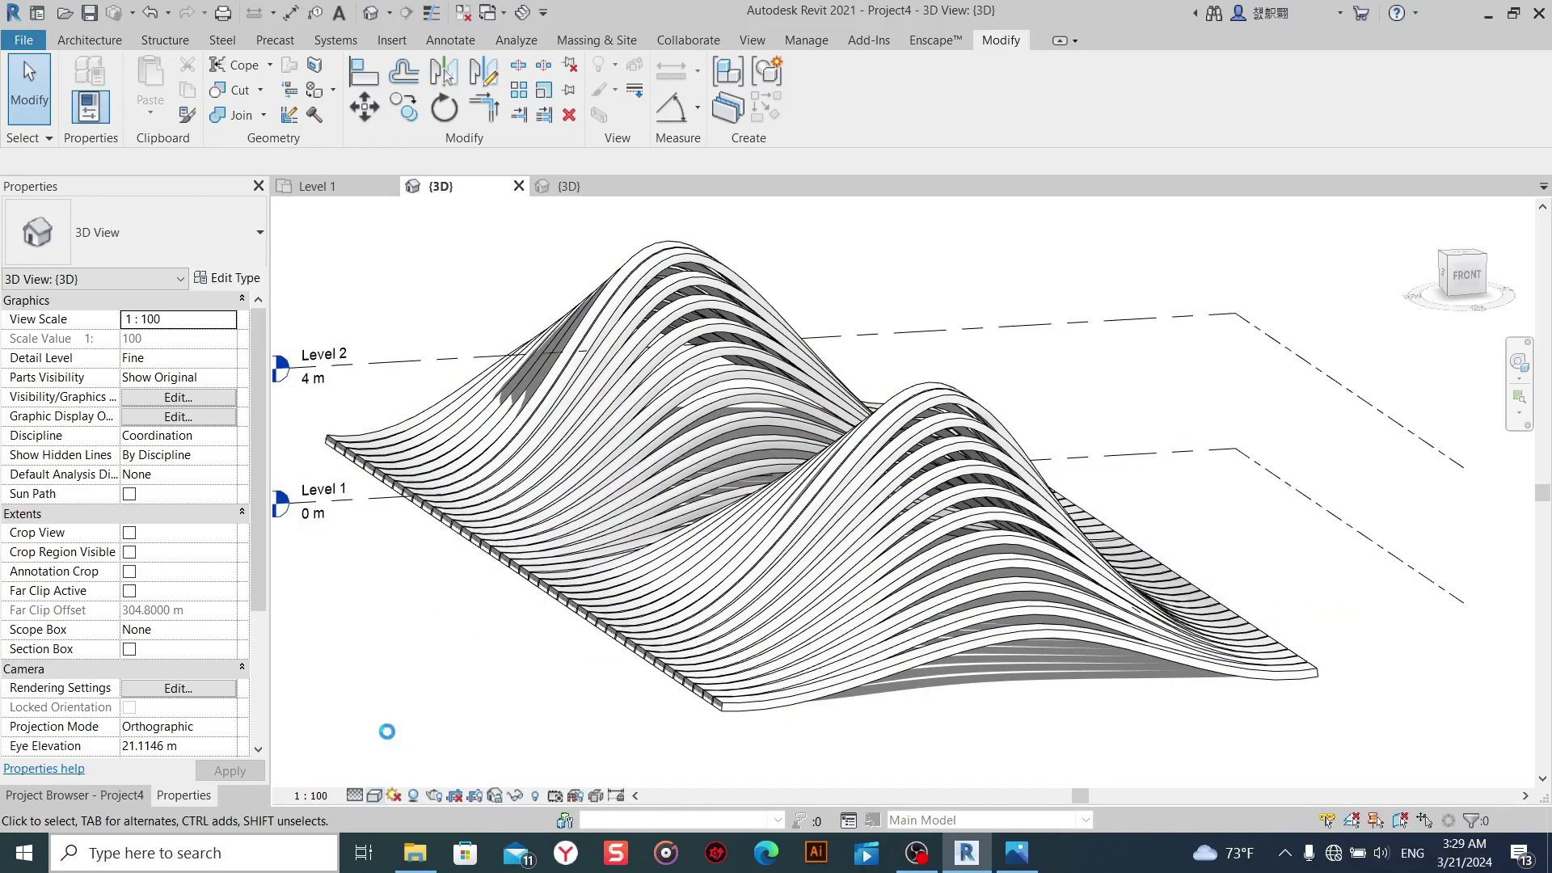
Preview the pavilion in the Consistent Colors and then Shaded visual styles.
{"action": "middle_click_drag", "start_coordinate": [399, 762], "coordinate": [414, 760]}
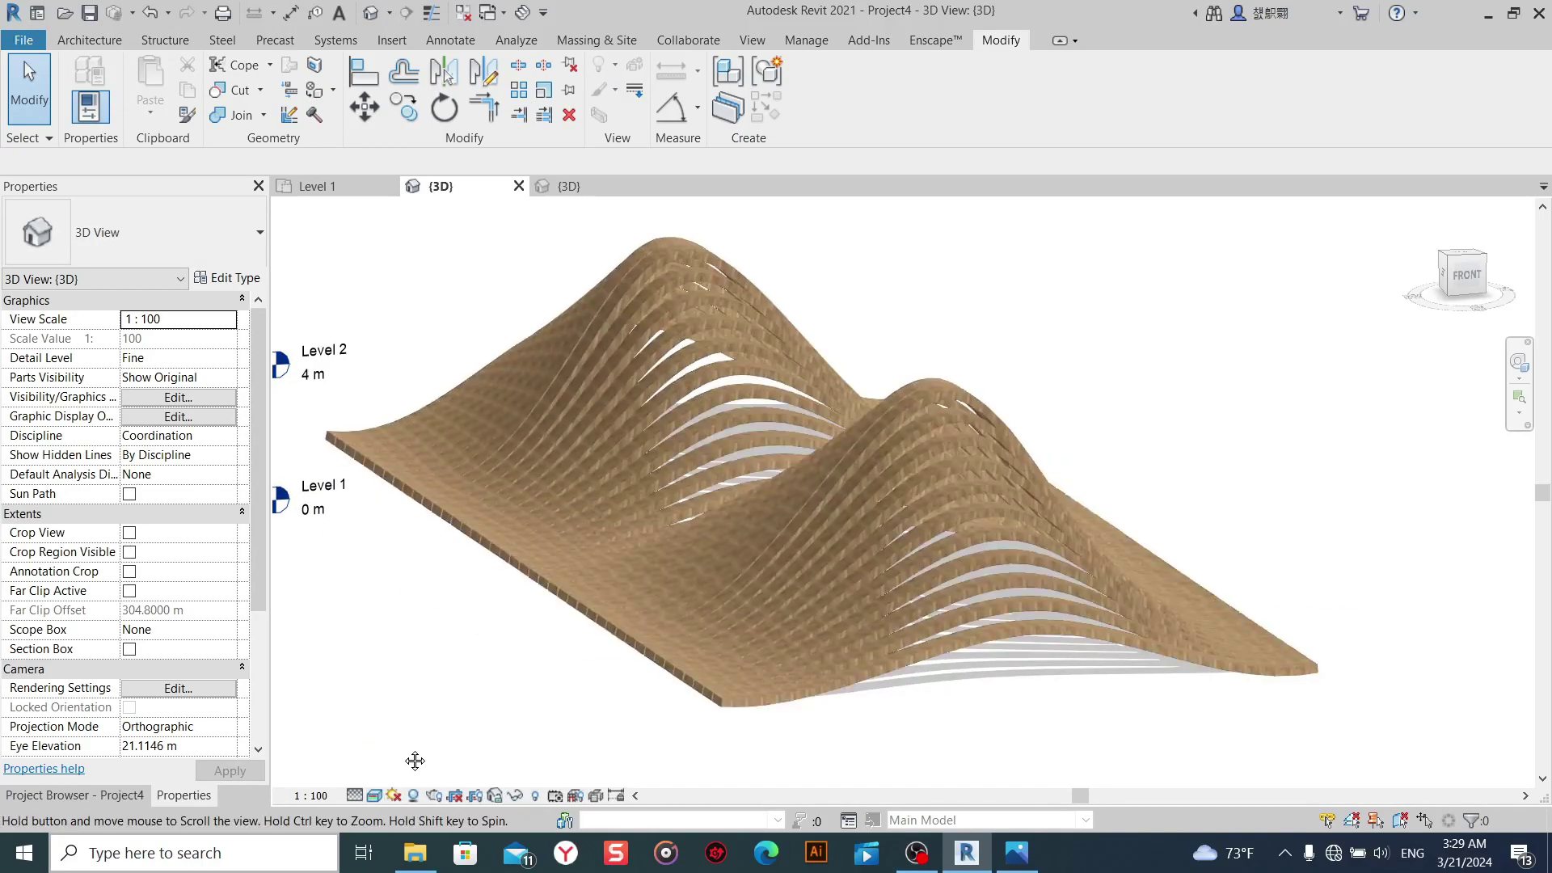
{"action": "left_click", "coordinate": [380, 792]}
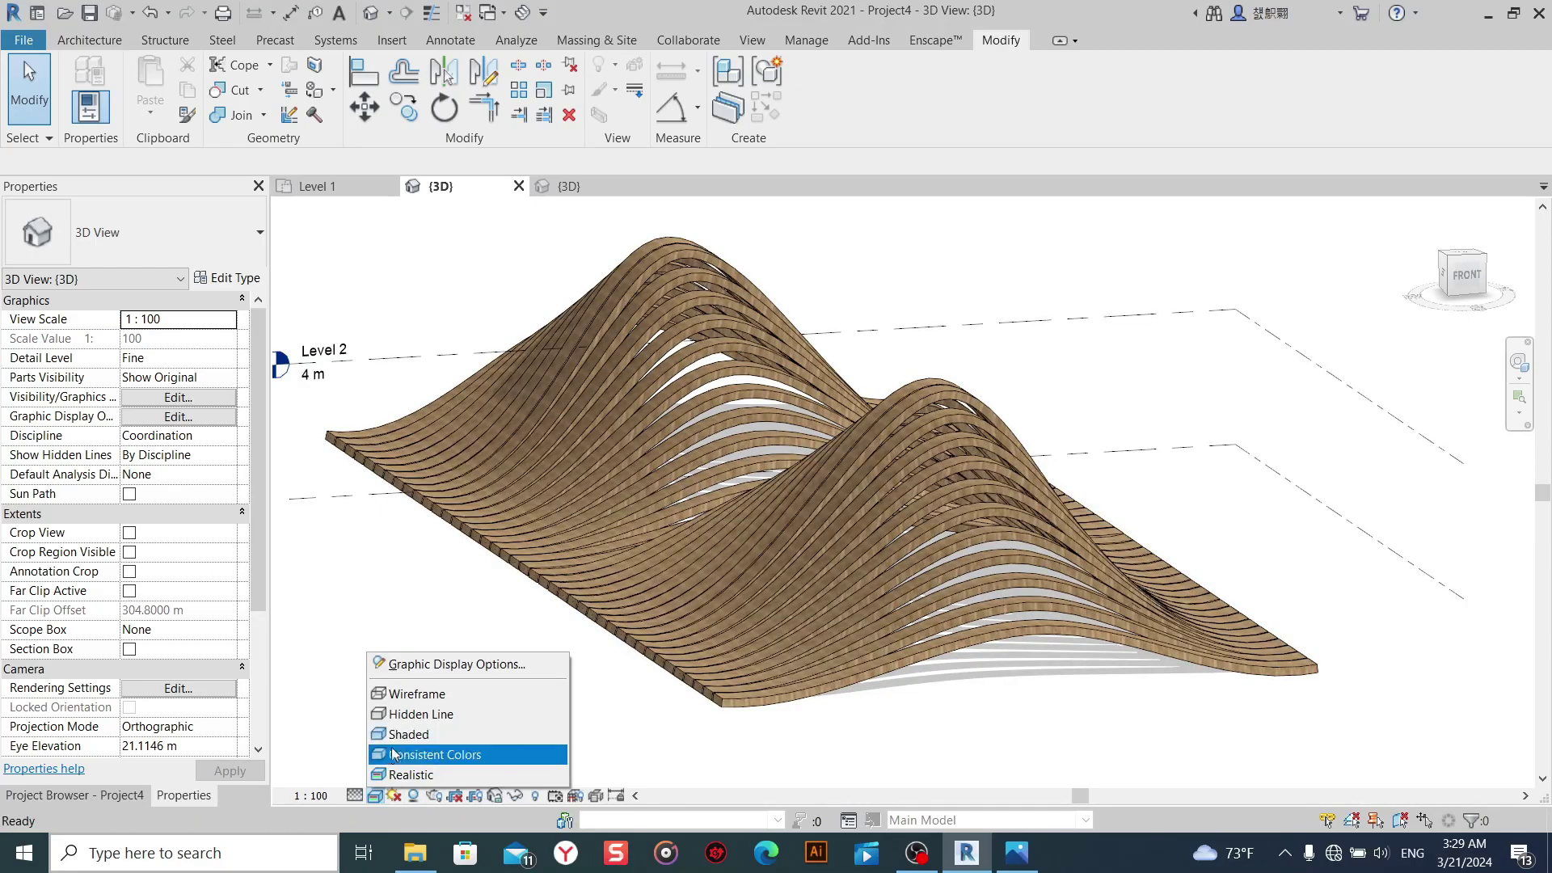
{"action": "left_click", "coordinate": [392, 754]}
{"action": "mouse_move", "coordinate": [436, 716]}
{"action": "middle_mouse_down", "text": "shift"}
{"action": "mouse_move", "coordinate": [398, 716]}
{"action": "mouse_move", "coordinate": [402, 758]}
{"action": "middle_mouse_up", "text": "shift"}
{"action": "left_click", "coordinate": [375, 797]}
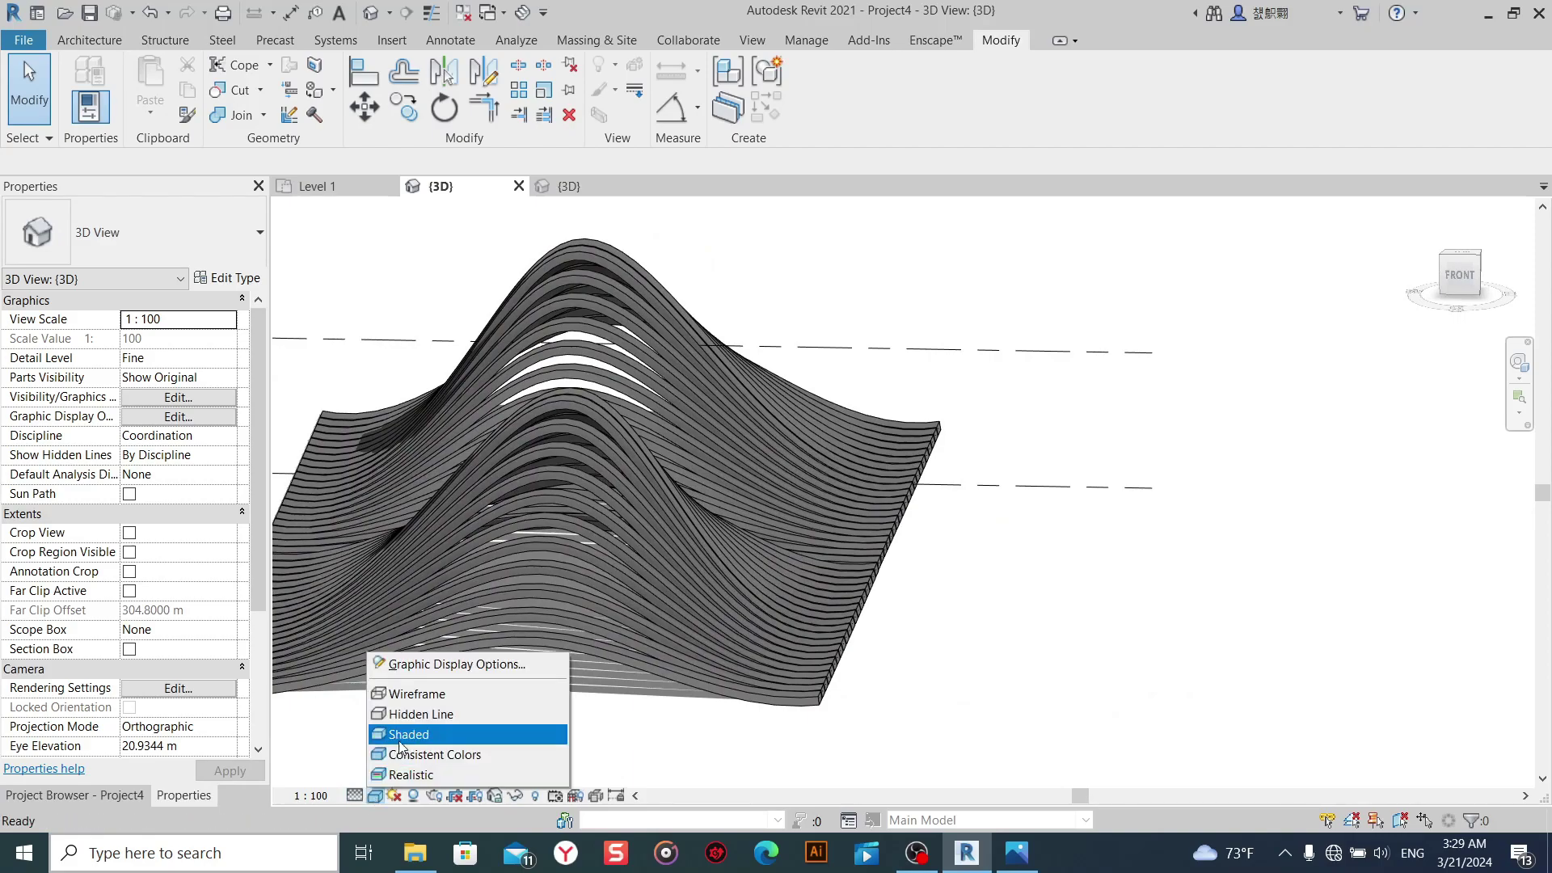
{"action": "left_click", "coordinate": [400, 732]}
Switch to the Realistic style to show wood slats, then view from the ViewCube's TOP.
{"action": "mouse_move", "coordinate": [721, 741]}
{"action": "middle_mouse_down"}
{"action": "mouse_move", "coordinate": [1004, 700]}
{"action": "mouse_move", "coordinate": [963, 735]}
{"action": "mouse_move", "coordinate": [942, 711]}
{"action": "mouse_move", "coordinate": [929, 738]}
{"action": "mouse_move", "coordinate": [910, 723]}
{"action": "mouse_move", "coordinate": [742, 738]}
{"action": "mouse_move", "coordinate": [924, 686]}
{"action": "mouse_move", "coordinate": [617, 689]}
{"action": "mouse_move", "coordinate": [779, 715]}
{"action": "mouse_move", "coordinate": [644, 676]}
{"action": "mouse_move", "coordinate": [749, 651]}
{"action": "middle_mouse_up"}
{"action": "mouse_move", "coordinate": [579, 683]}
{"action": "middle_mouse_down", "text": "shift"}
{"action": "mouse_move", "coordinate": [751, 641]}
{"action": "mouse_move", "coordinate": [738, 571]}
{"action": "mouse_move", "coordinate": [485, 520]}
{"action": "mouse_move", "coordinate": [595, 416]}
{"action": "mouse_move", "coordinate": [565, 544]}
{"action": "mouse_move", "coordinate": [745, 717]}
{"action": "mouse_move", "coordinate": [451, 776]}
{"action": "middle_mouse_up", "text": "shift"}
{"action": "left_click", "coordinate": [374, 795]}
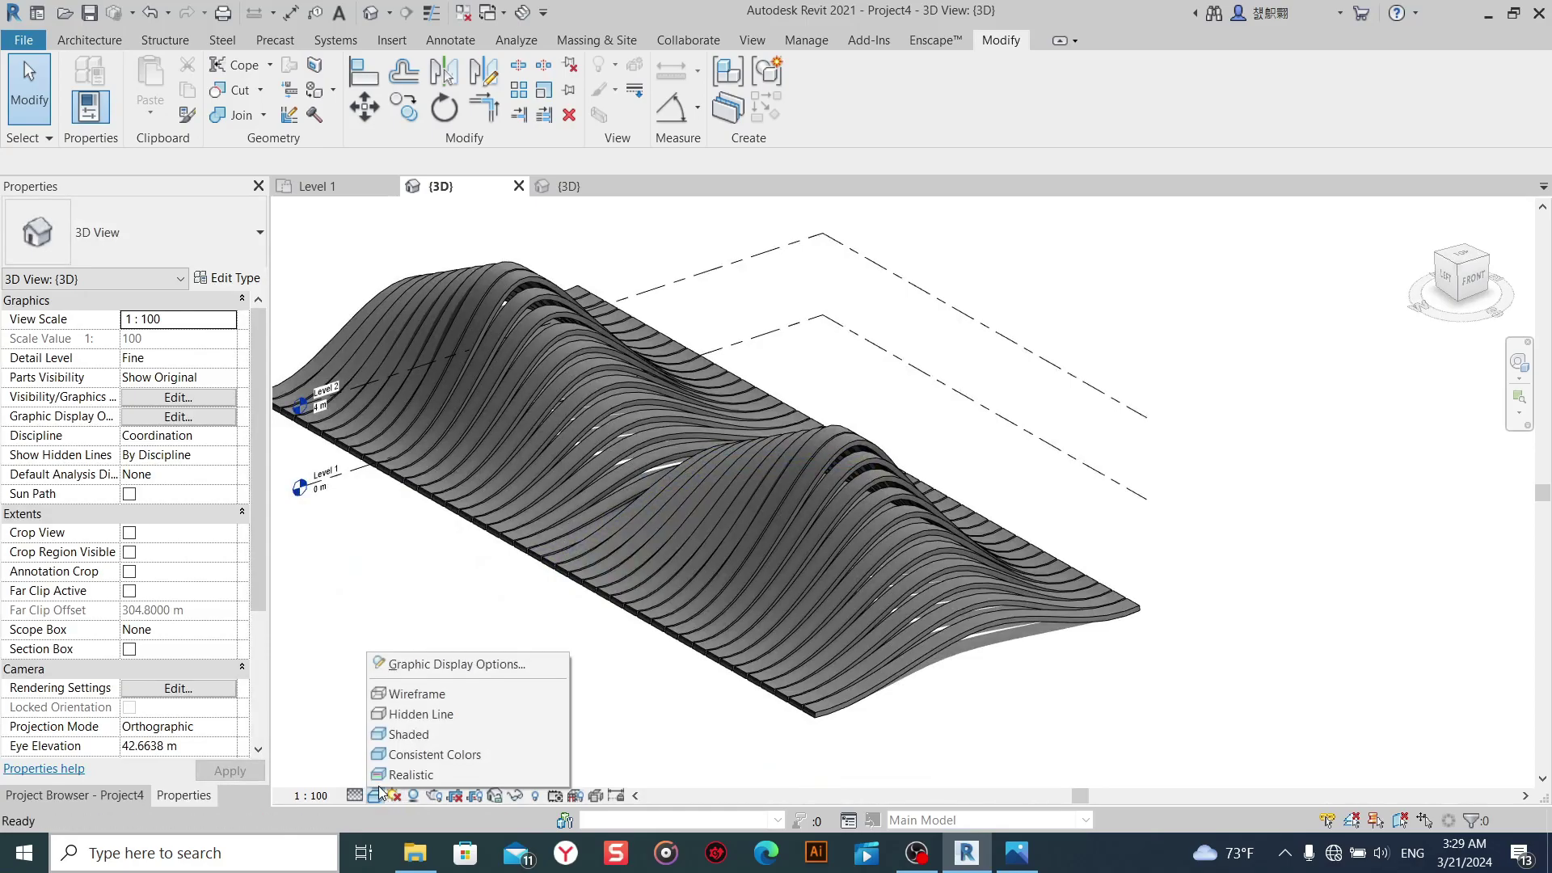
{"action": "left_click", "coordinate": [436, 770]}
{"action": "scroll", "coordinate": [791, 686], "scroll_direction": "up", "scroll_amount": 2}
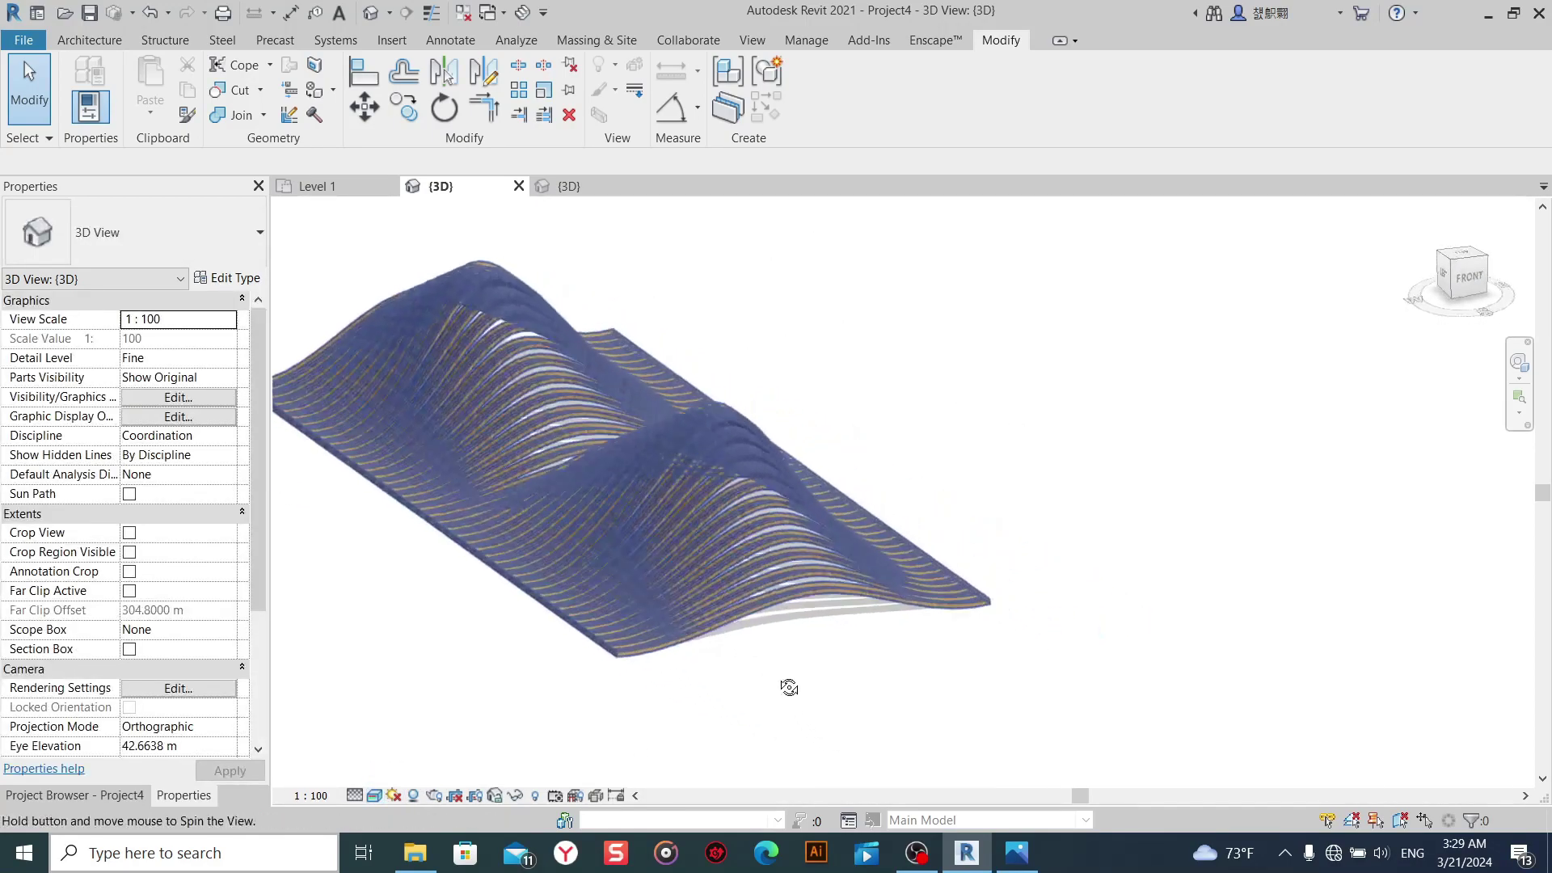
{"action": "scroll", "coordinate": [780, 675], "scroll_direction": "up", "scroll_amount": 2}
{"action": "mouse_move", "coordinate": [780, 675]}
{"action": "middle_mouse_down"}
{"action": "mouse_move", "coordinate": [891, 751]}
{"action": "mouse_move", "coordinate": [860, 717]}
{"action": "mouse_move", "coordinate": [859, 672]}
{"action": "mouse_move", "coordinate": [899, 767]}
{"action": "mouse_move", "coordinate": [879, 722]}
{"action": "mouse_move", "coordinate": [985, 705]}
{"action": "mouse_move", "coordinate": [970, 676]}
{"action": "middle_mouse_up"}
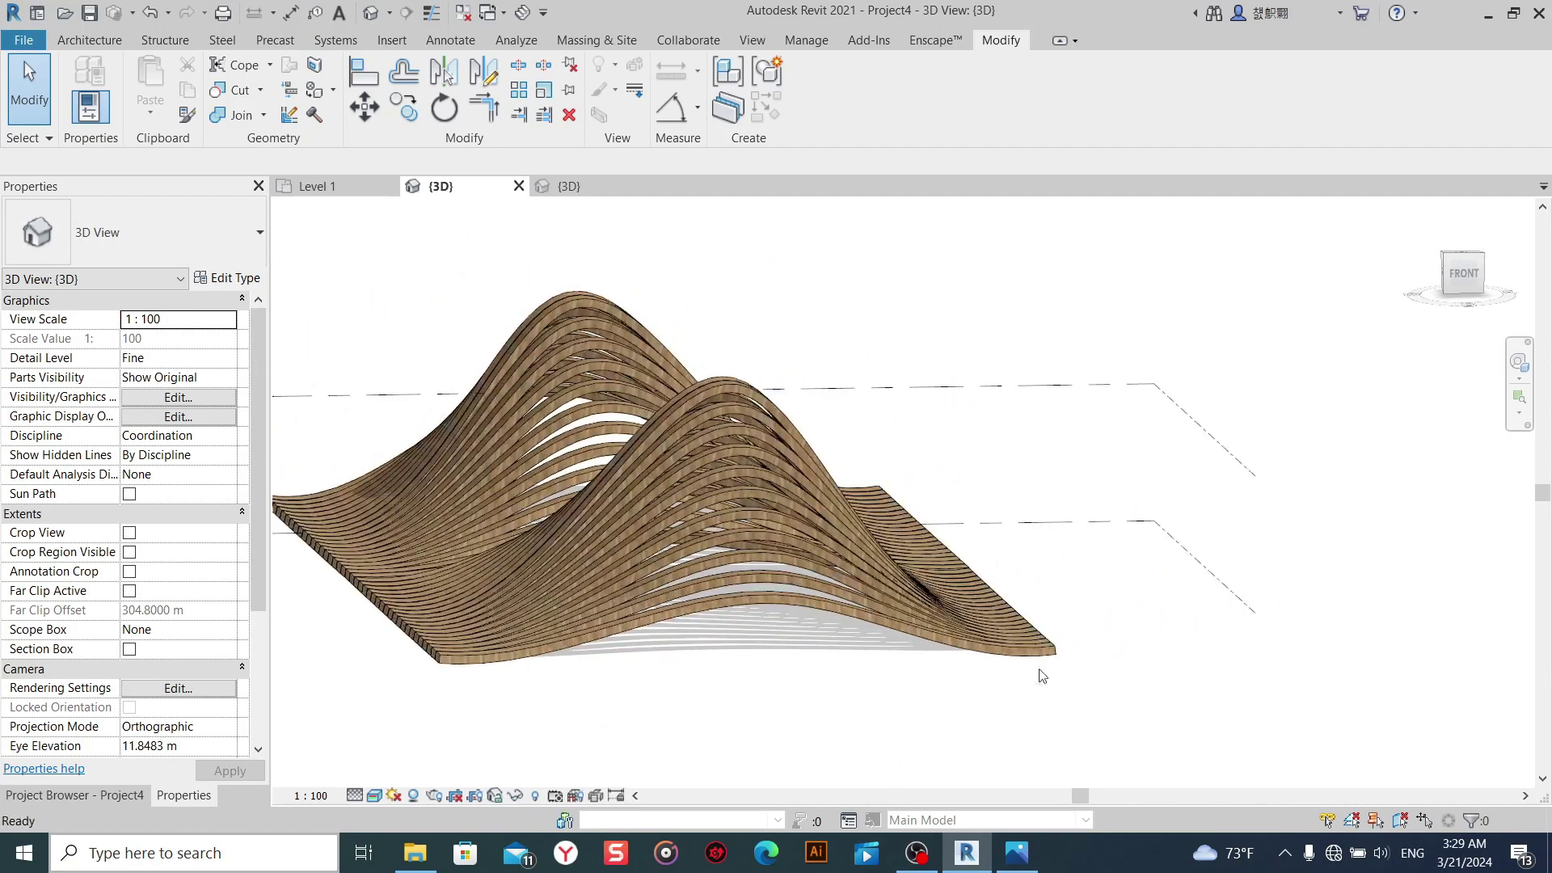
{"action": "left_click_drag", "start_coordinate": [1463, 291], "coordinate": [1464, 300]}
{"action": "left_click", "coordinate": [1461, 255]}
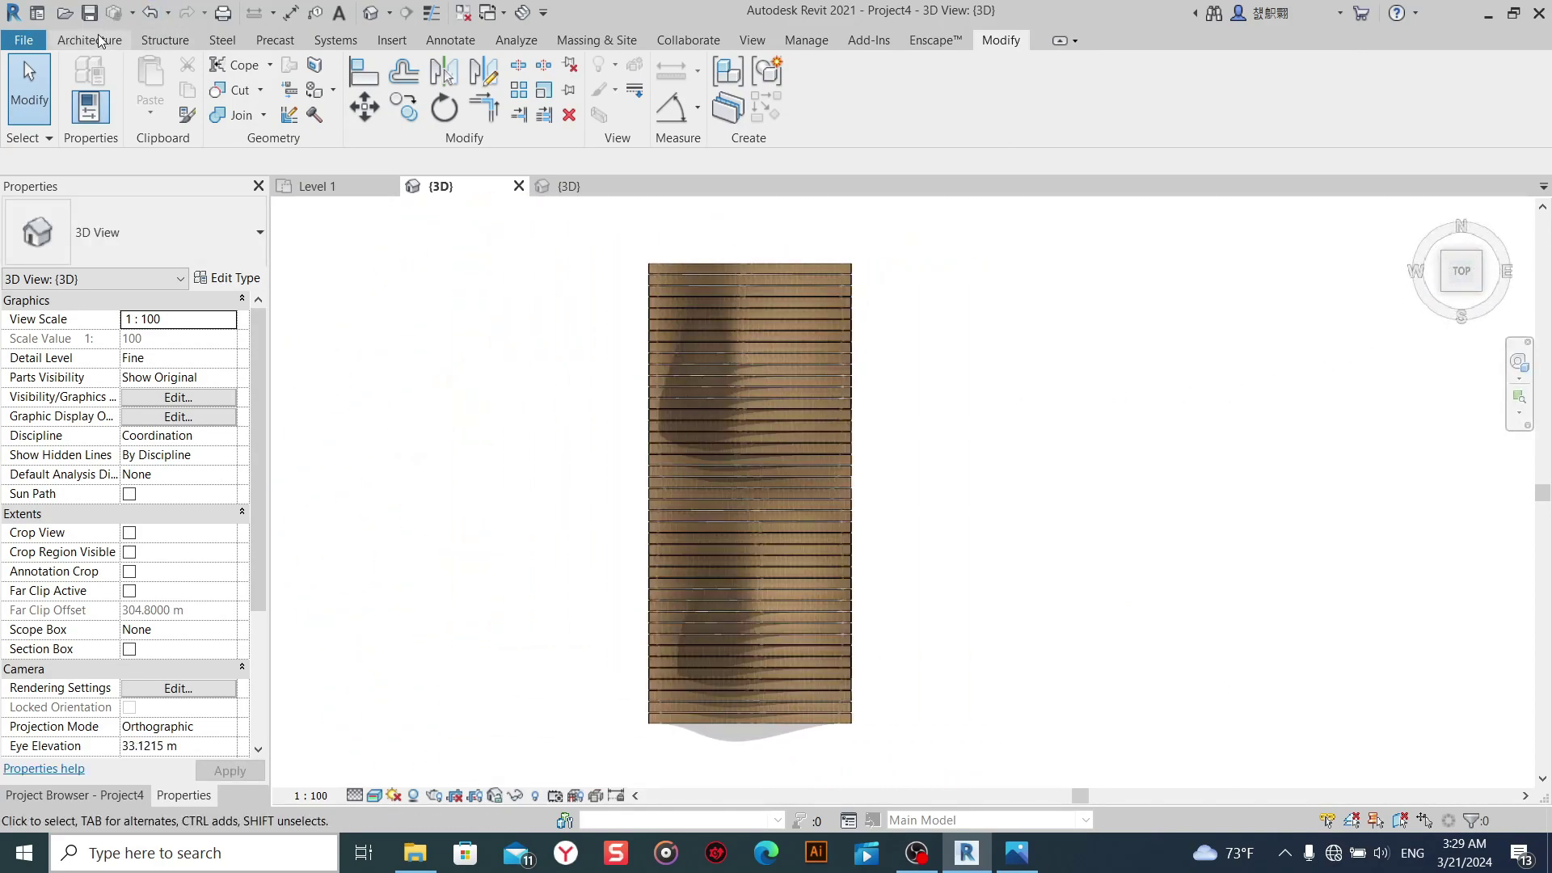
Create a new in-place Generic Models element for the base.
{"action": "left_click", "coordinate": [99, 36]}
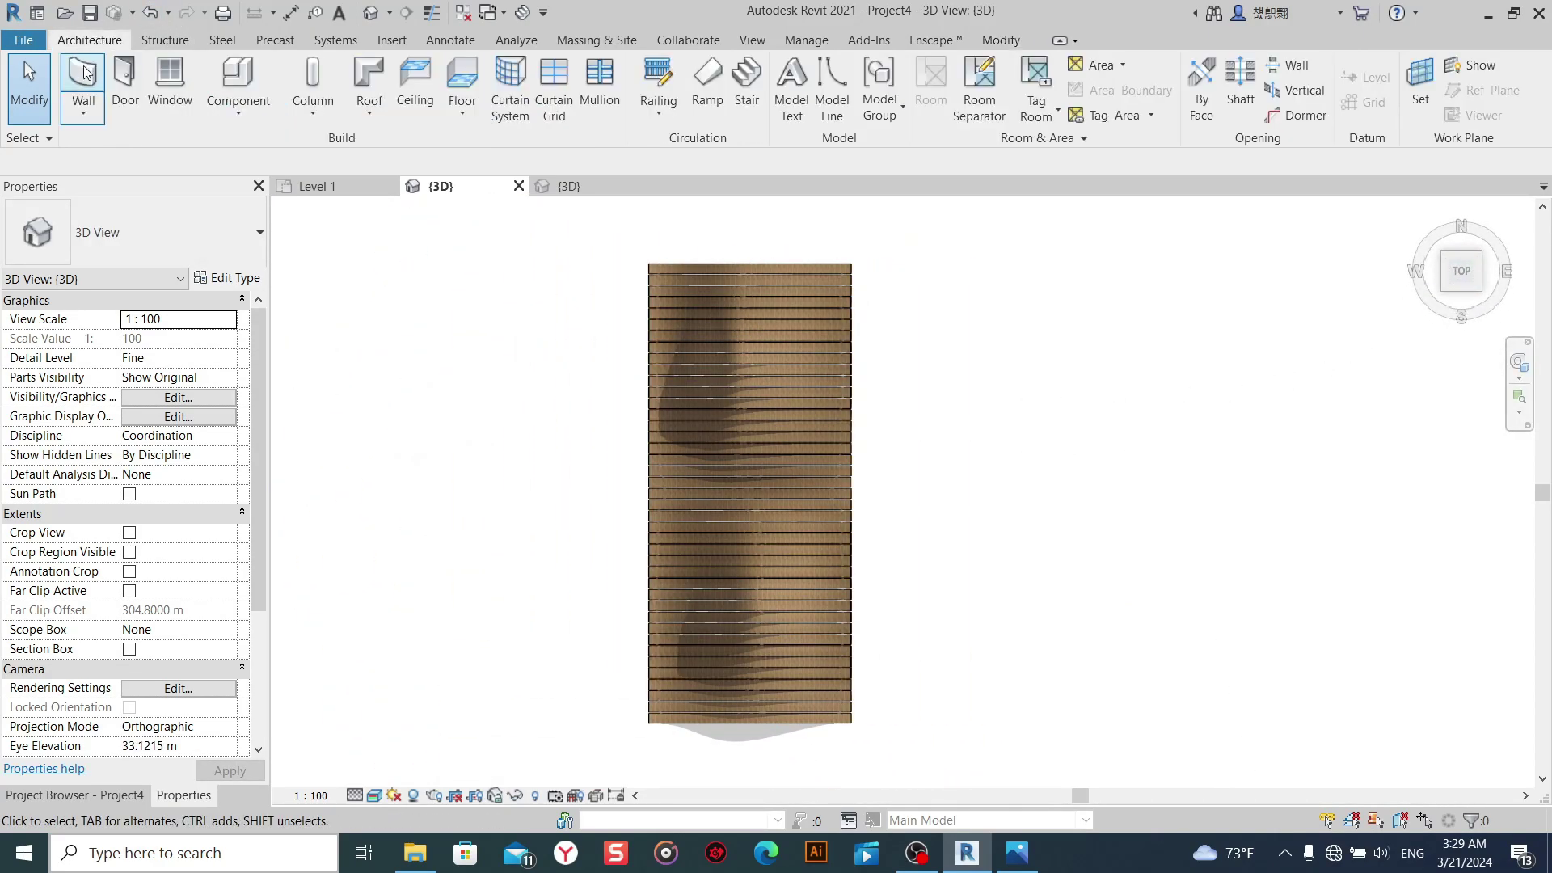
{"action": "left_click", "coordinate": [245, 121]}
{"action": "left_click", "coordinate": [249, 188]}
{"action": "scroll", "coordinate": [718, 366], "scroll_direction": "down", "scroll_amount": 3}
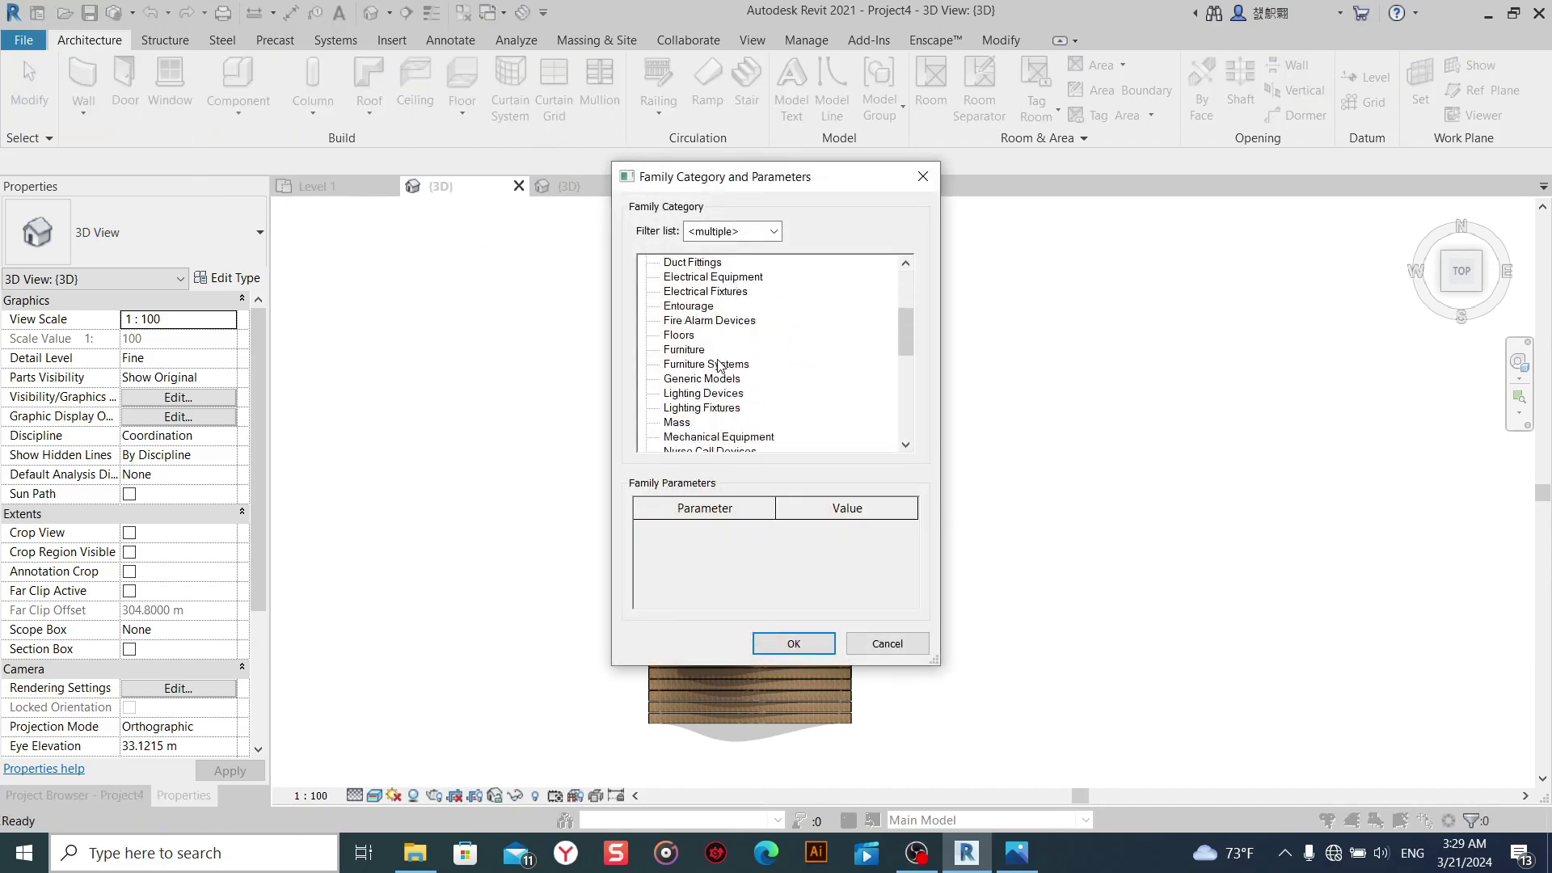
{"action": "scroll", "coordinate": [718, 365], "scroll_direction": "down", "scroll_amount": 1}
{"action": "double_click", "coordinate": [685, 342]}
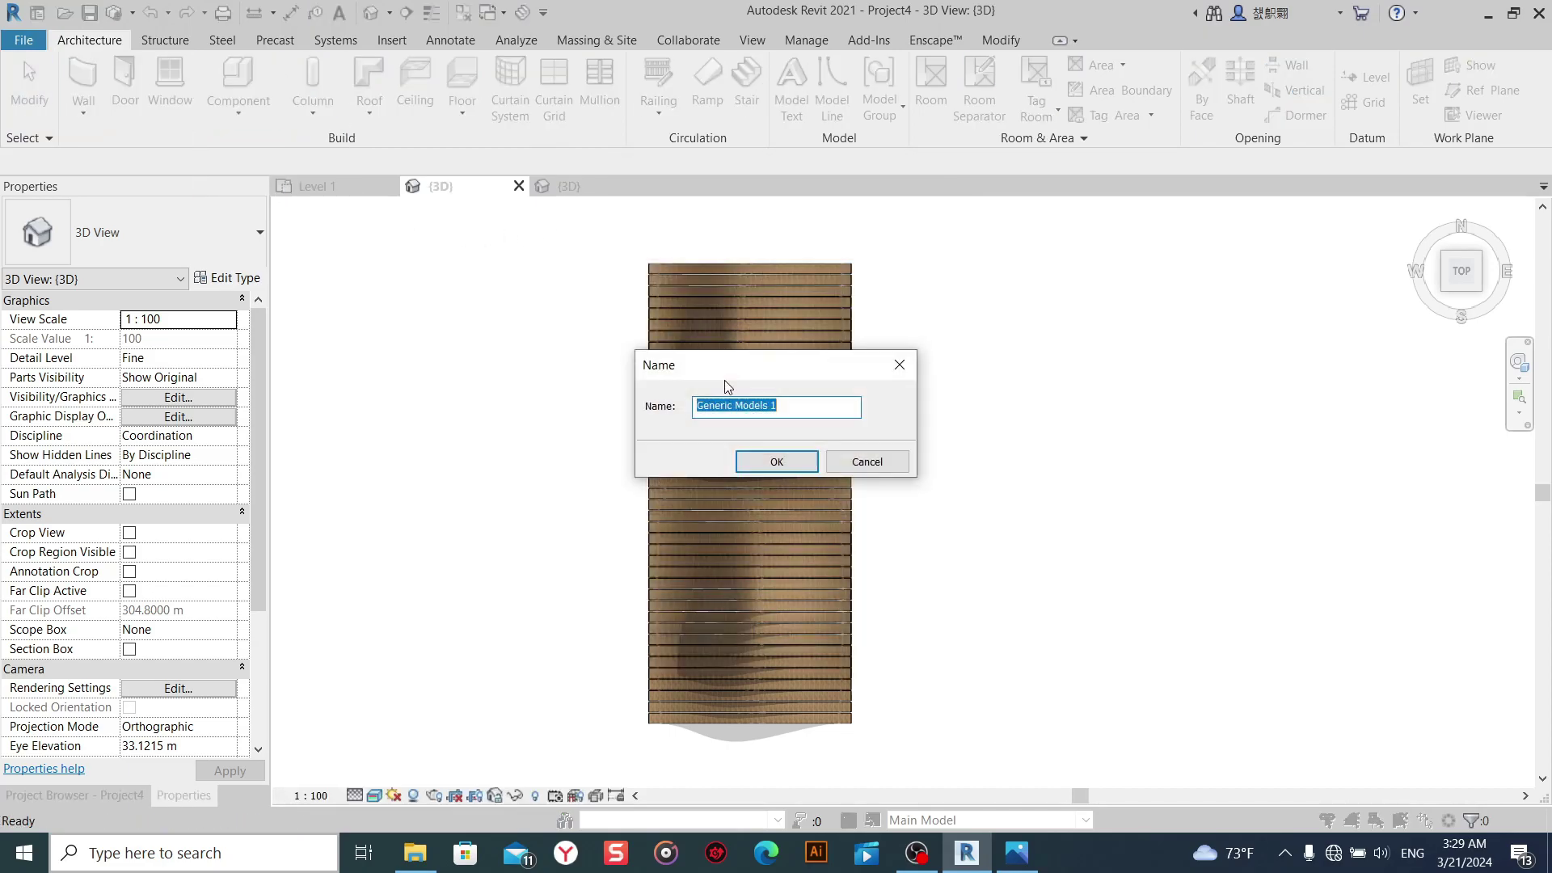
{"action": "left_click", "coordinate": [760, 467]}
Sketch a rectangular extrusion spanning the pavilion's ends and finish it as the base plate.
{"action": "left_click", "coordinate": [144, 85]}
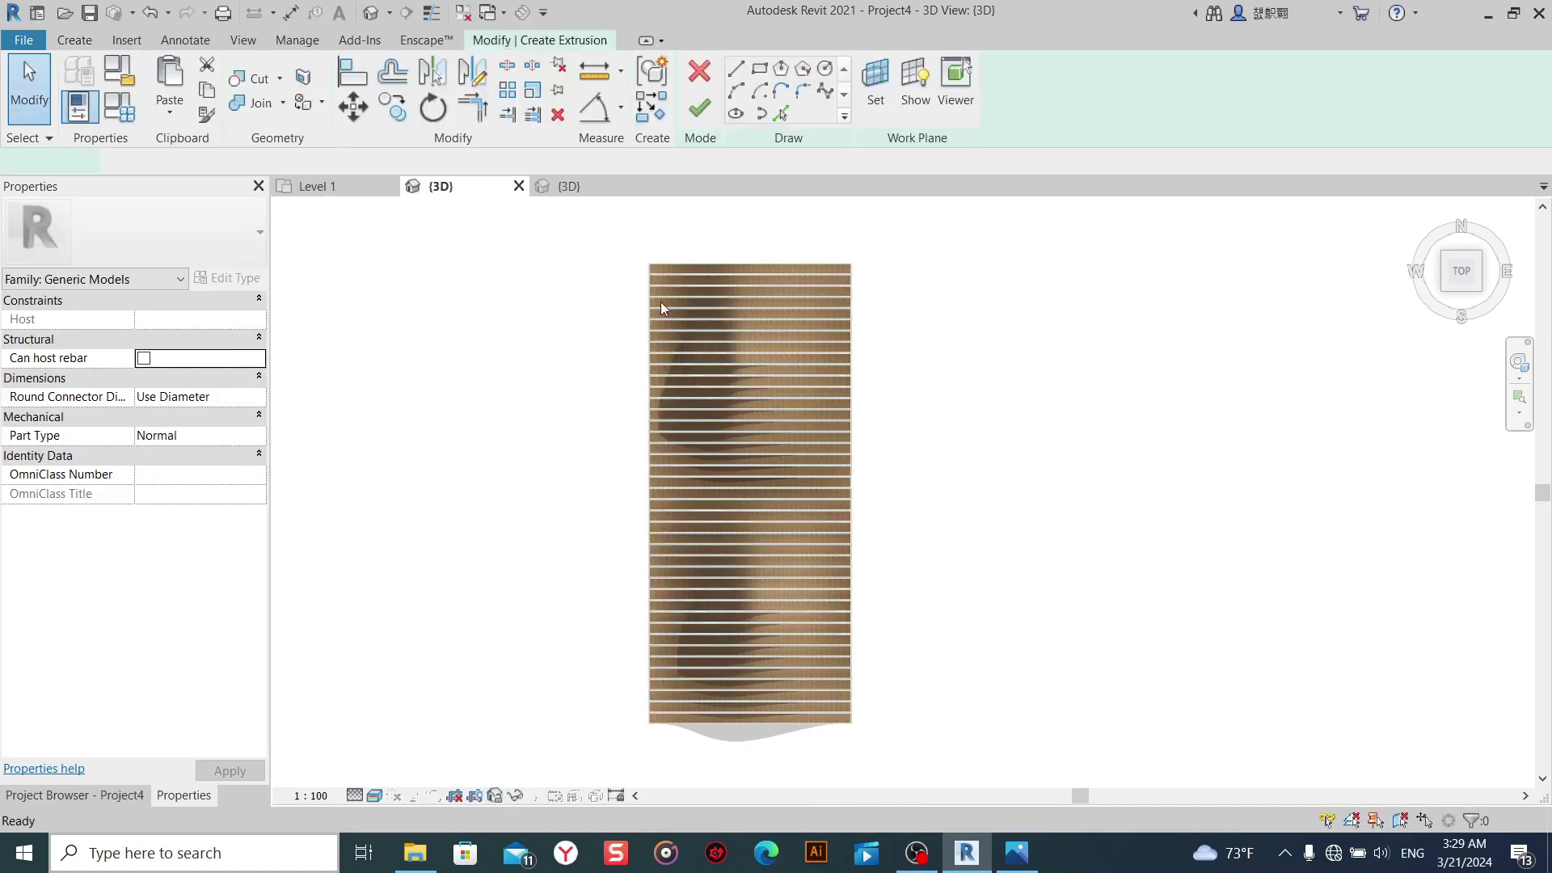
{"action": "left_click", "coordinate": [758, 68]}
{"action": "scroll", "coordinate": [678, 273], "scroll_direction": "up", "scroll_amount": 3}
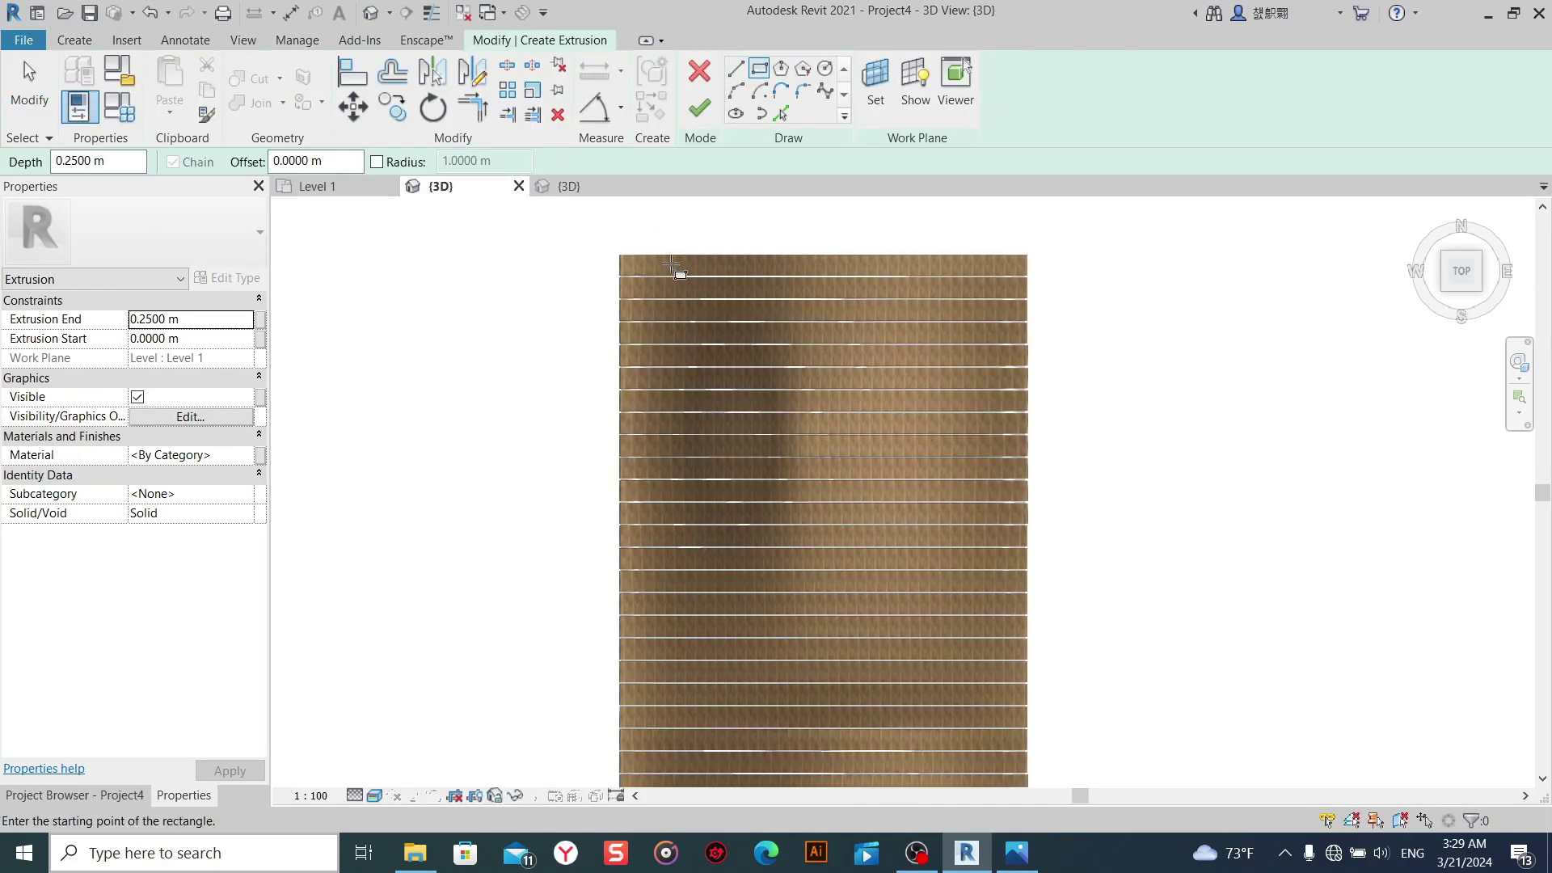
{"action": "left_click", "coordinate": [624, 255]}
{"action": "scroll", "coordinate": [808, 525], "scroll_direction": "down", "scroll_amount": 2}
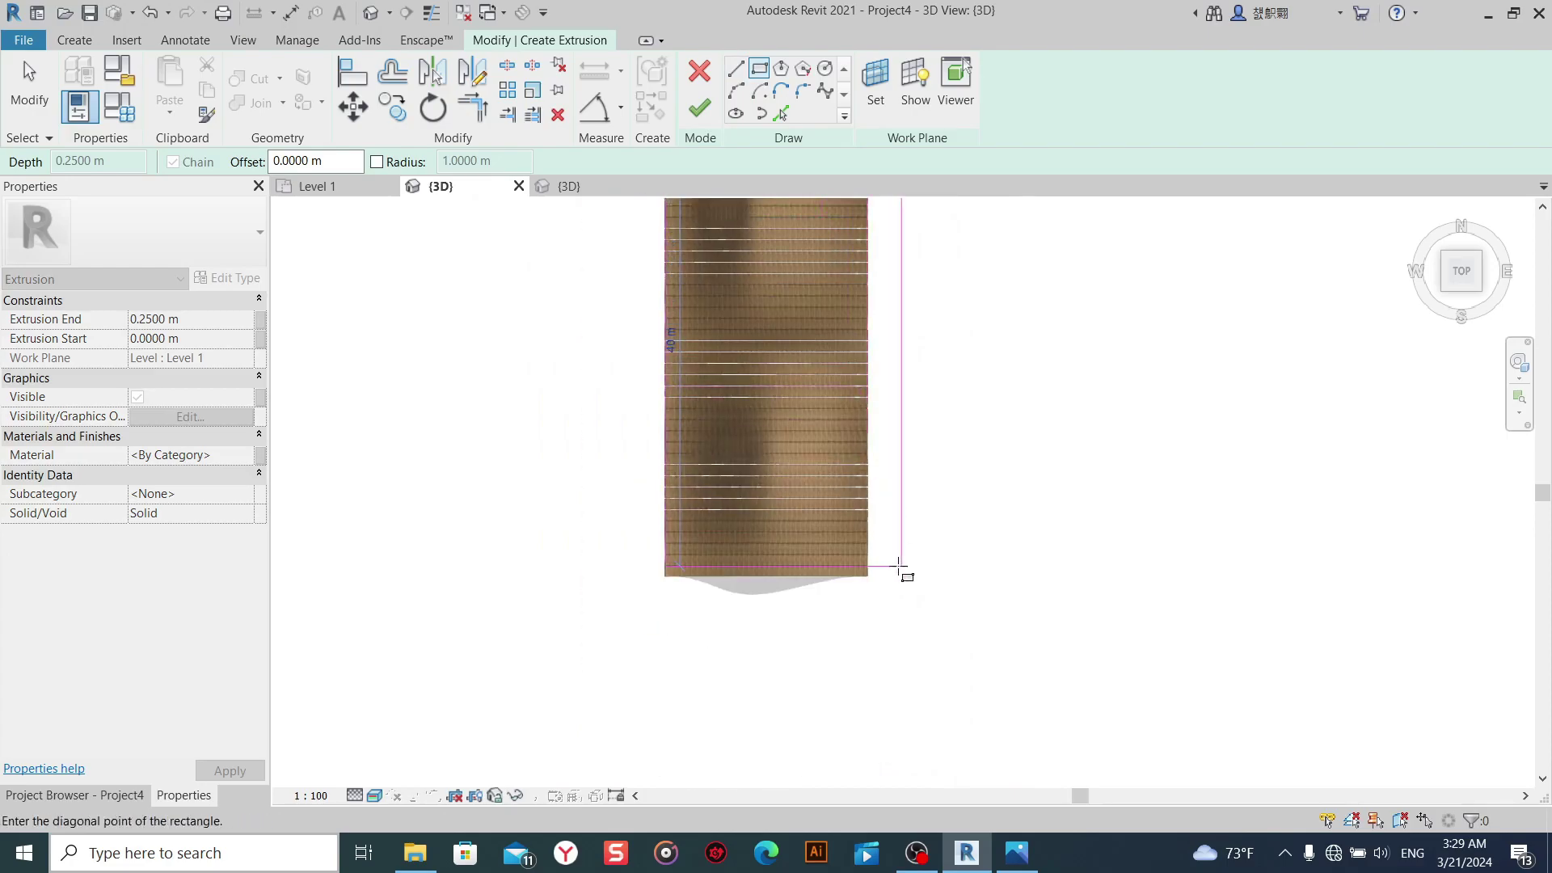
{"action": "scroll", "coordinate": [901, 572], "scroll_direction": "up", "scroll_amount": 2}
{"action": "scroll", "coordinate": [884, 599], "scroll_direction": "up", "scroll_amount": 2}
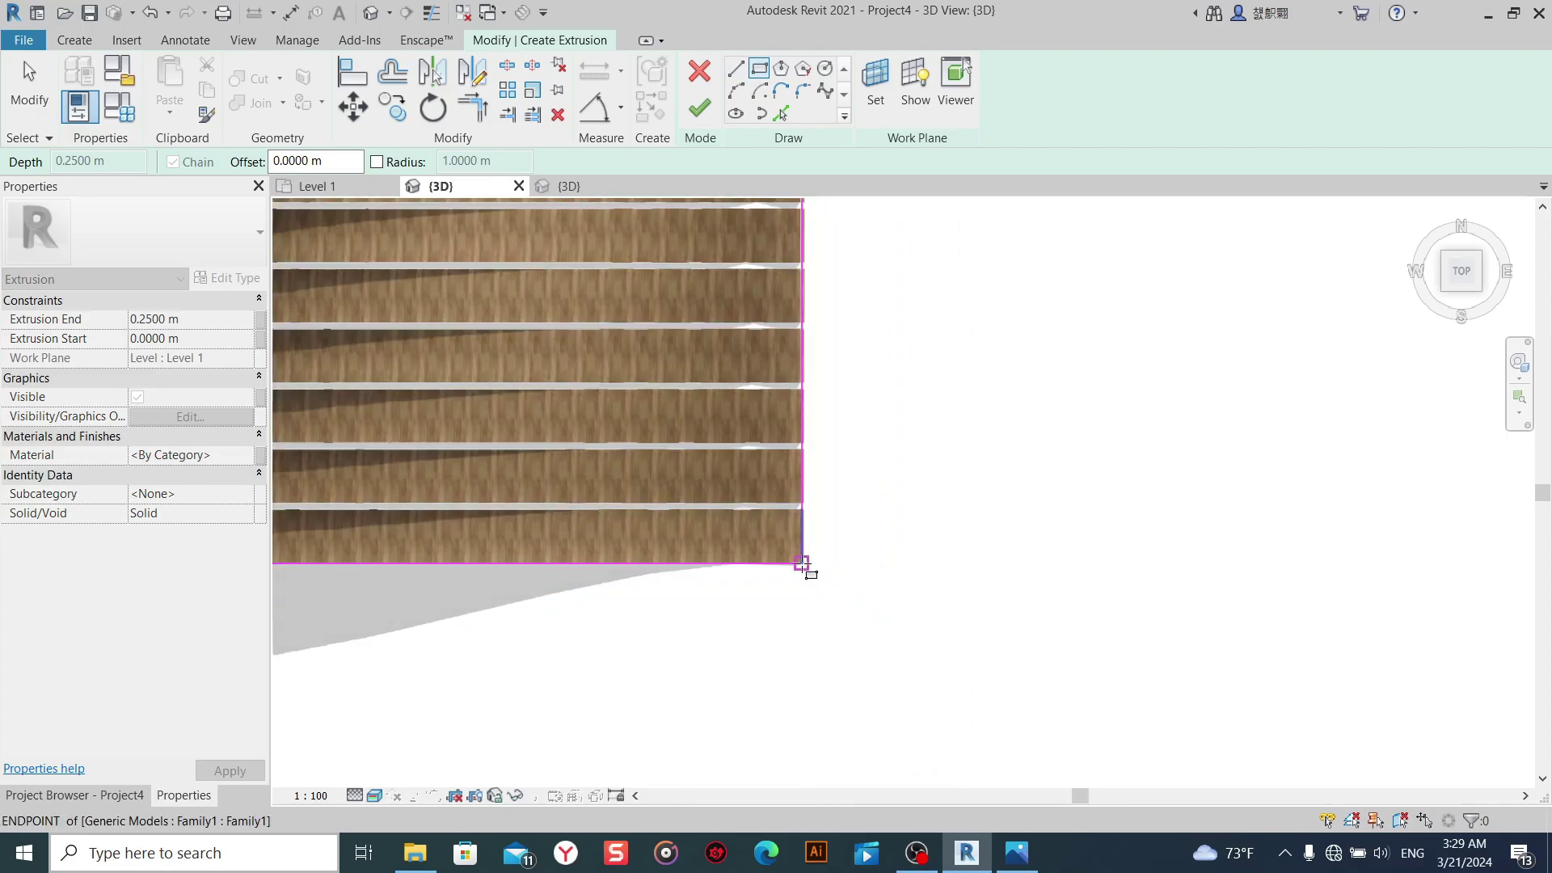
{"action": "left_click", "coordinate": [801, 563]}
{"action": "right_click", "coordinate": [902, 495]}
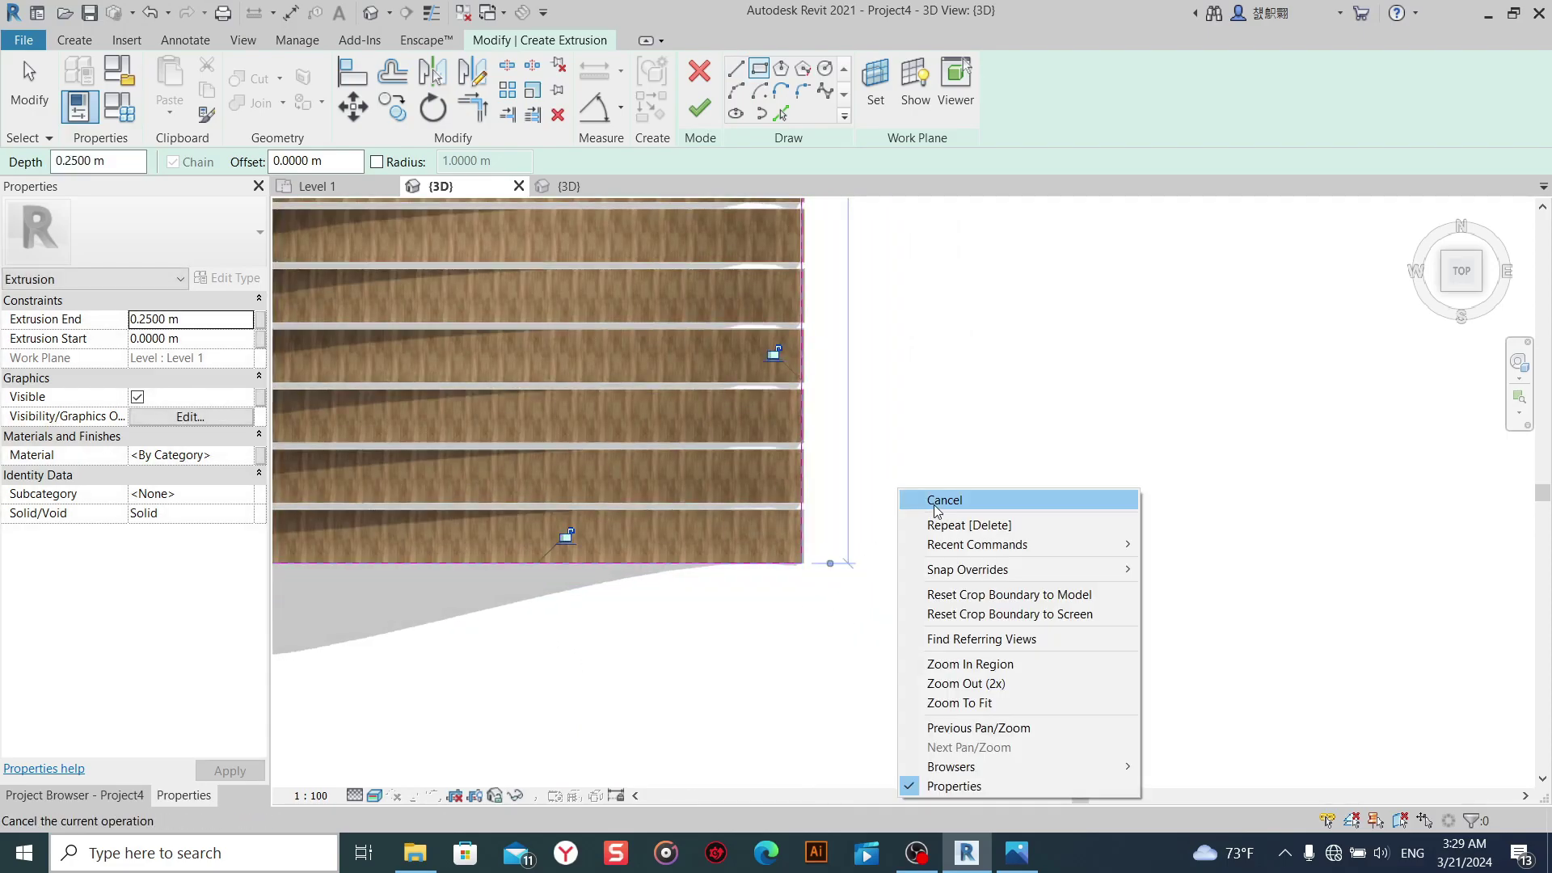
{"action": "left_click", "coordinate": [946, 513]}
{"action": "scroll", "coordinate": [981, 506], "scroll_direction": "down", "scroll_amount": 3}
{"action": "mouse_move", "coordinate": [980, 506]}
{"action": "middle_mouse_down", "text": "shift"}
{"action": "mouse_move", "coordinate": [981, 287]}
{"action": "mouse_move", "coordinate": [859, 437]}
{"action": "middle_mouse_up", "text": "shift"}
{"action": "scroll", "coordinate": [794, 414], "scroll_direction": "up", "scroll_amount": 3}
{"action": "left_click", "coordinate": [699, 108]}
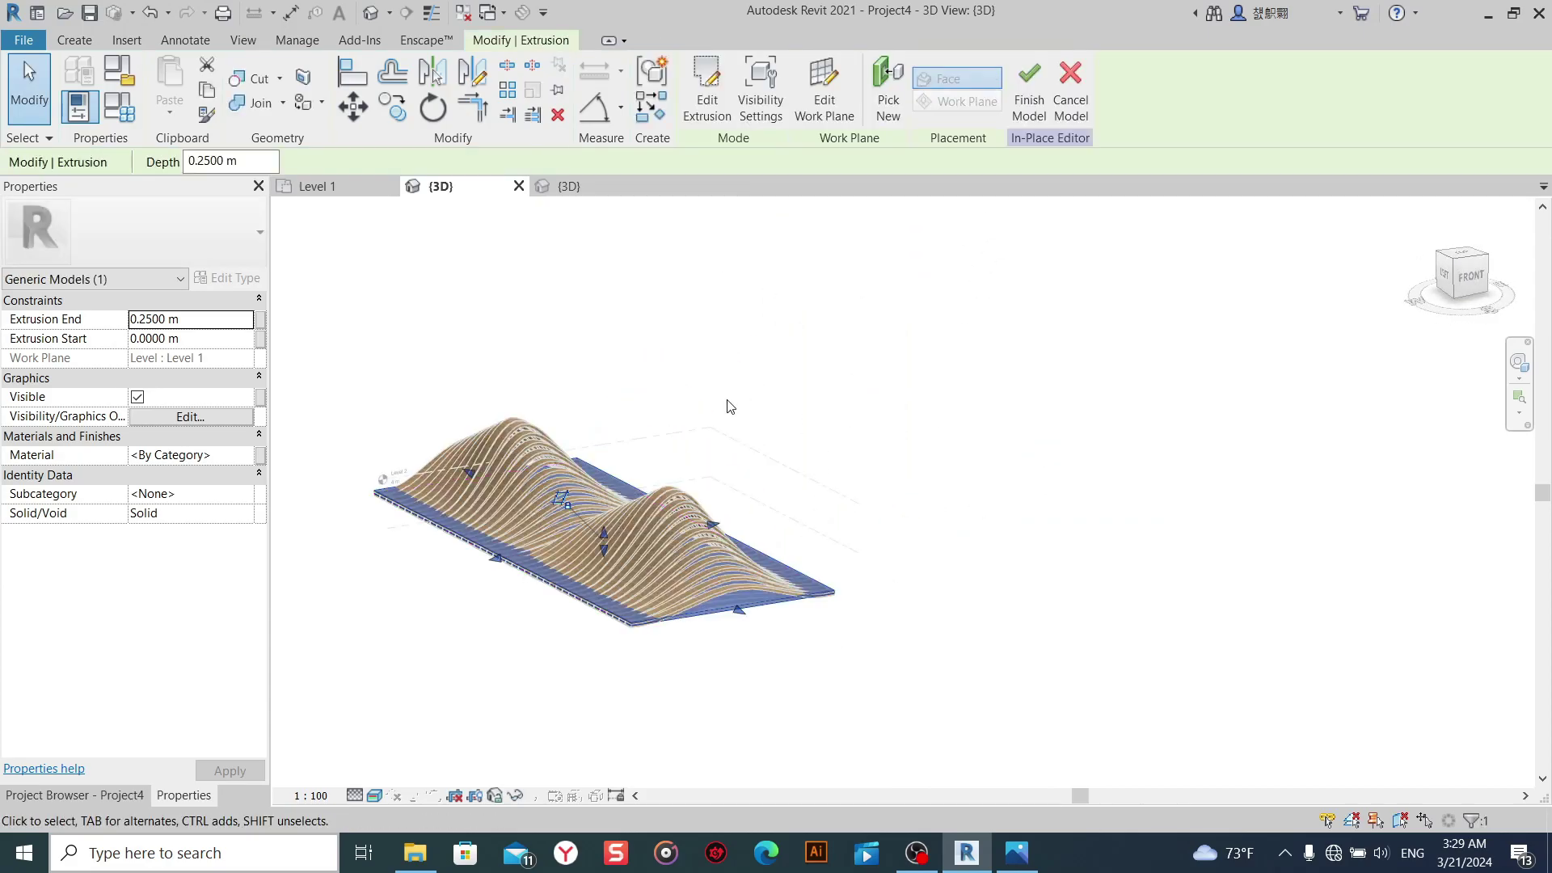
In Front view, drag the plate's faces to Start -0.6683 m and End -0.5751 m.
{"action": "scroll", "coordinate": [669, 651], "scroll_direction": "up", "scroll_amount": 3}
{"action": "scroll", "coordinate": [1051, 453], "scroll_direction": "down", "scroll_amount": 1}
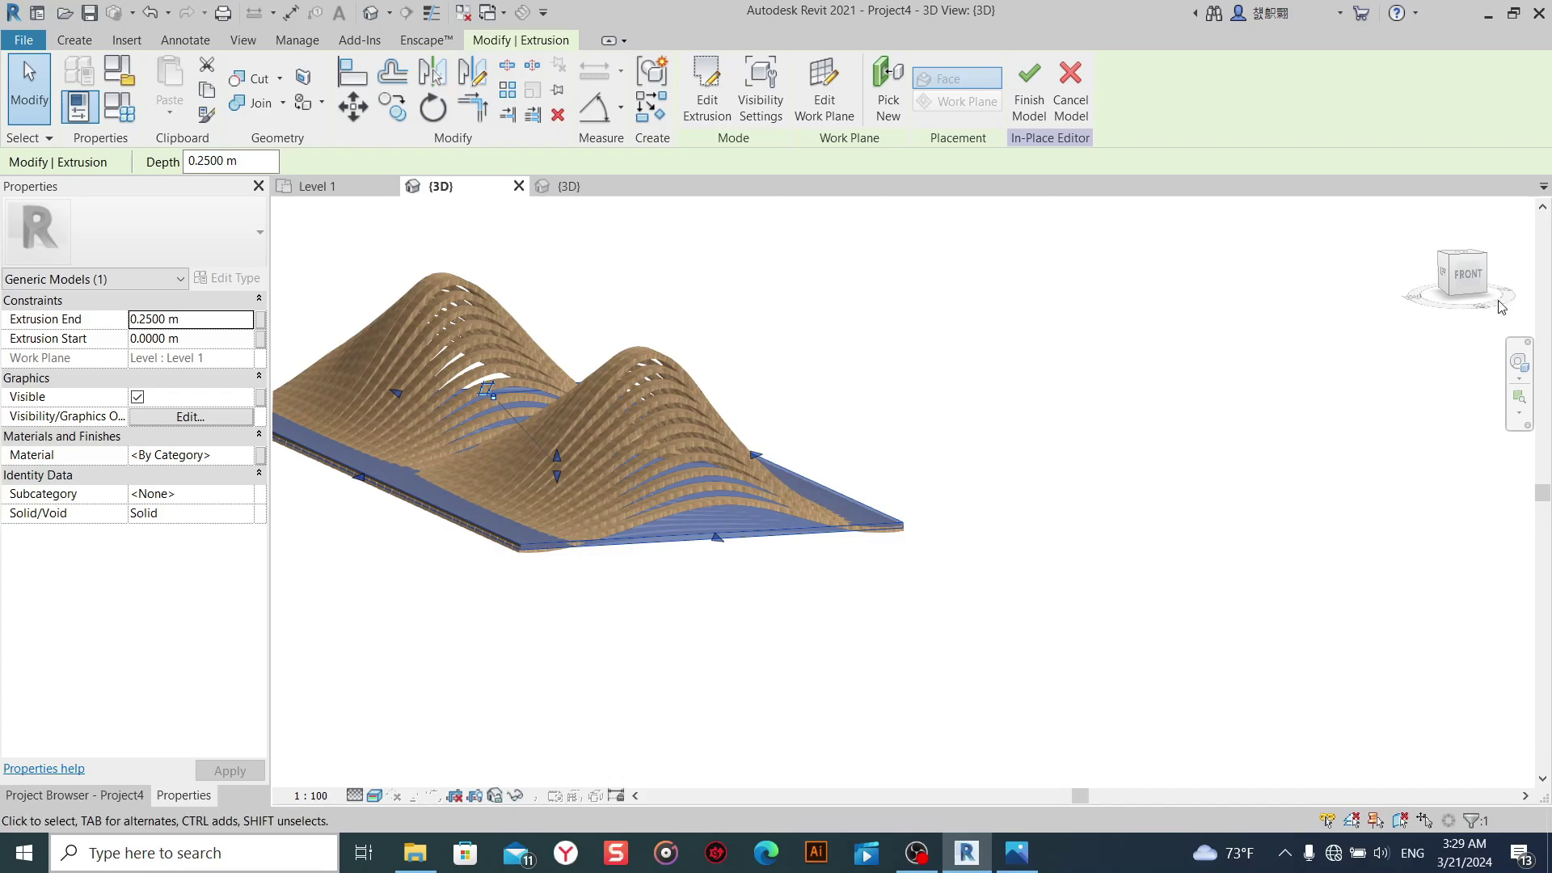
{"action": "left_click", "coordinate": [1463, 274]}
{"action": "scroll", "coordinate": [693, 492], "scroll_direction": "up", "scroll_amount": 2}
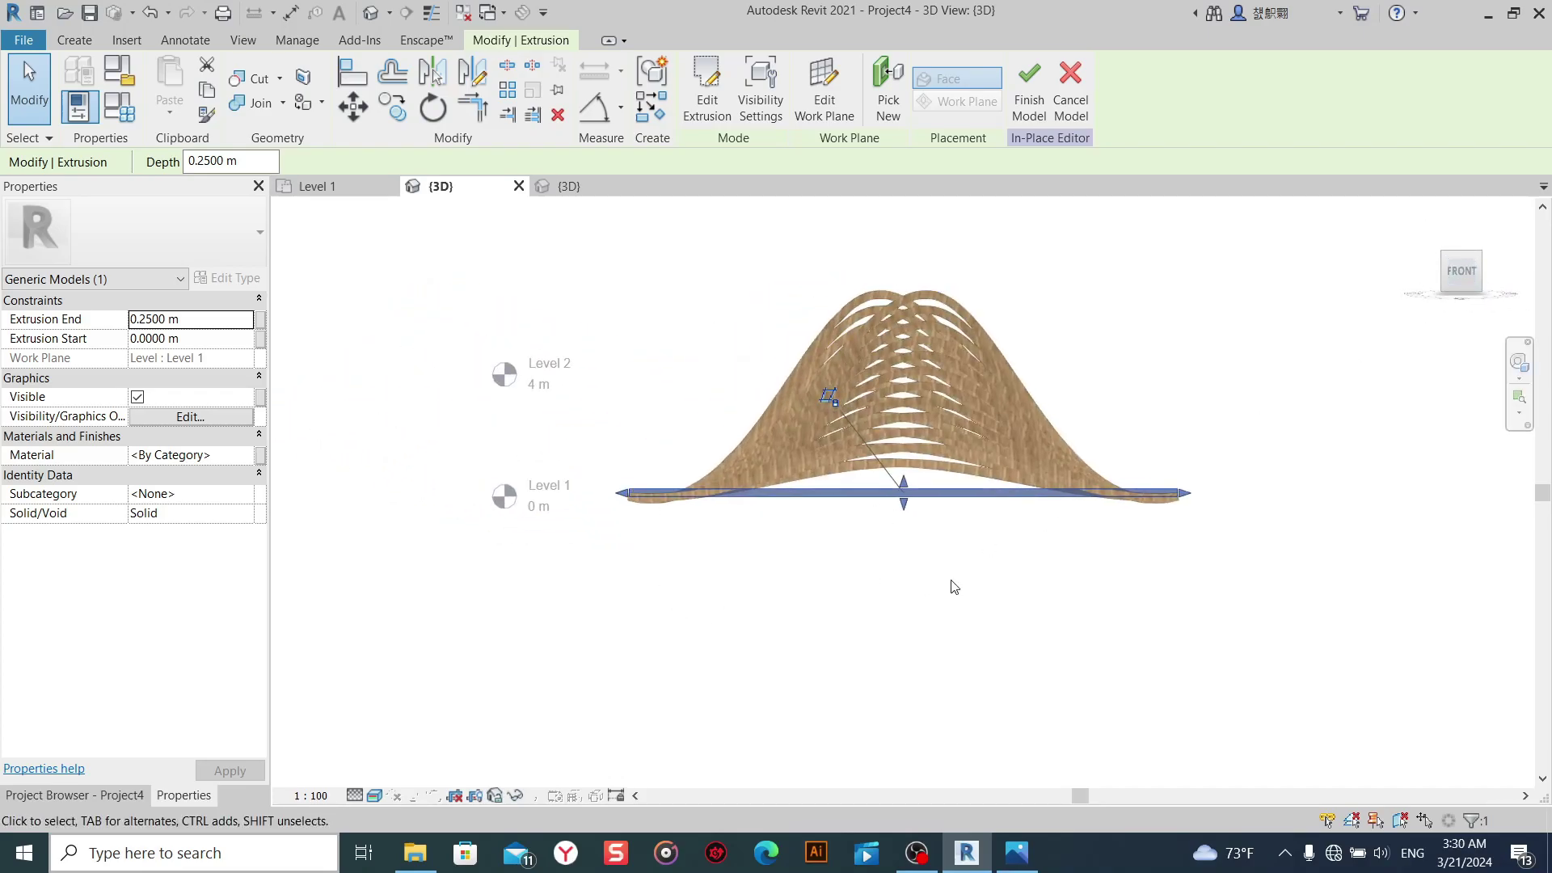
{"action": "scroll", "coordinate": [952, 581], "scroll_direction": "up", "scroll_amount": 2}
{"action": "left_click_drag", "start_coordinate": [718, 413], "coordinate": [717, 458]}
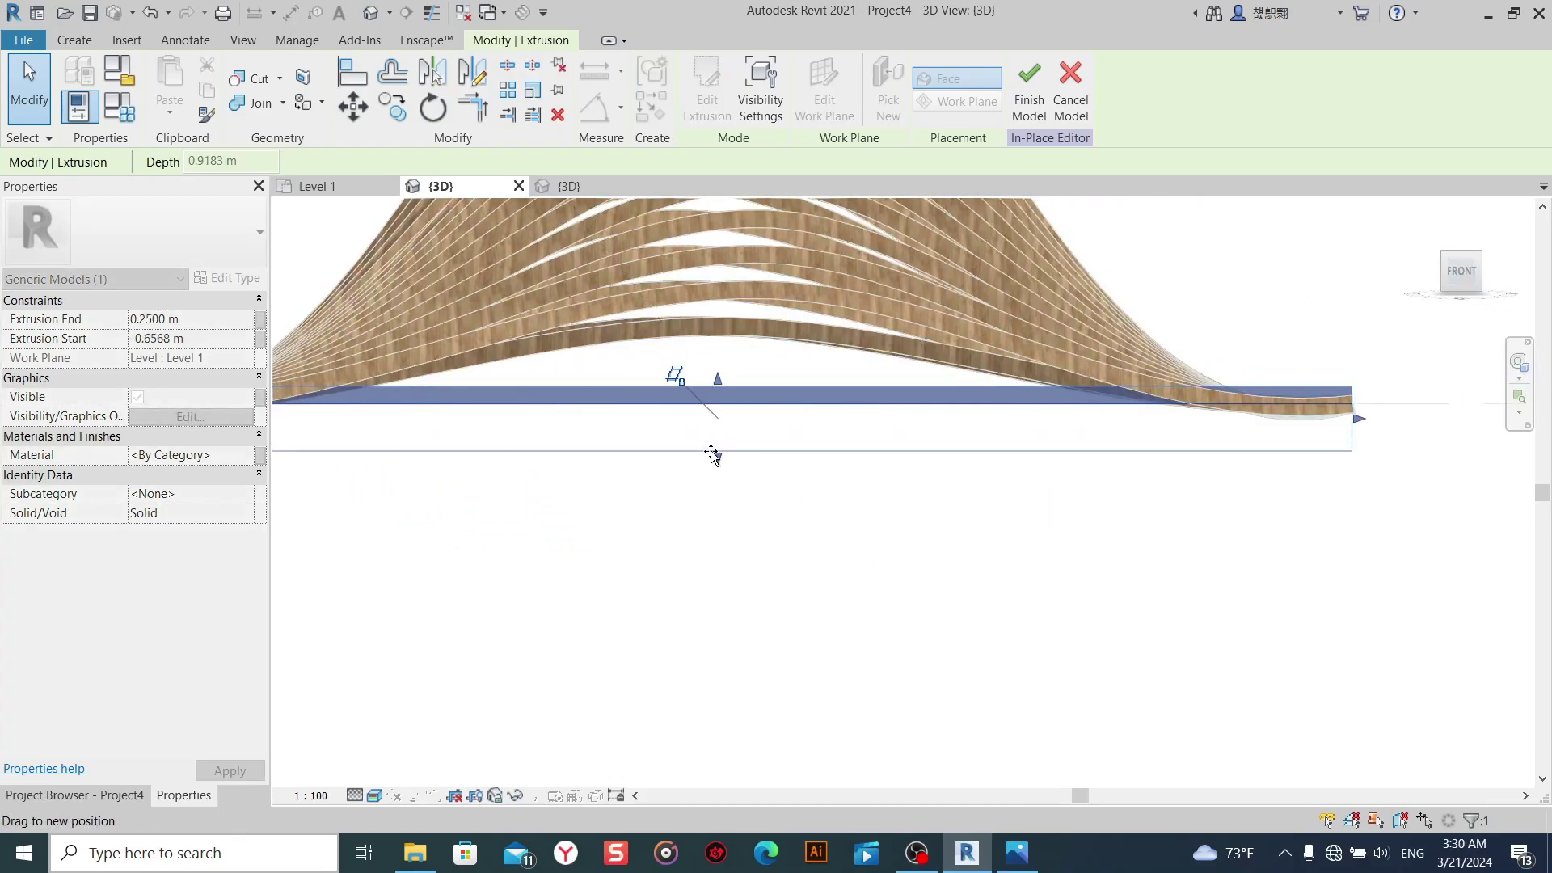
{"action": "left_click_drag", "start_coordinate": [714, 380], "coordinate": [717, 430]}
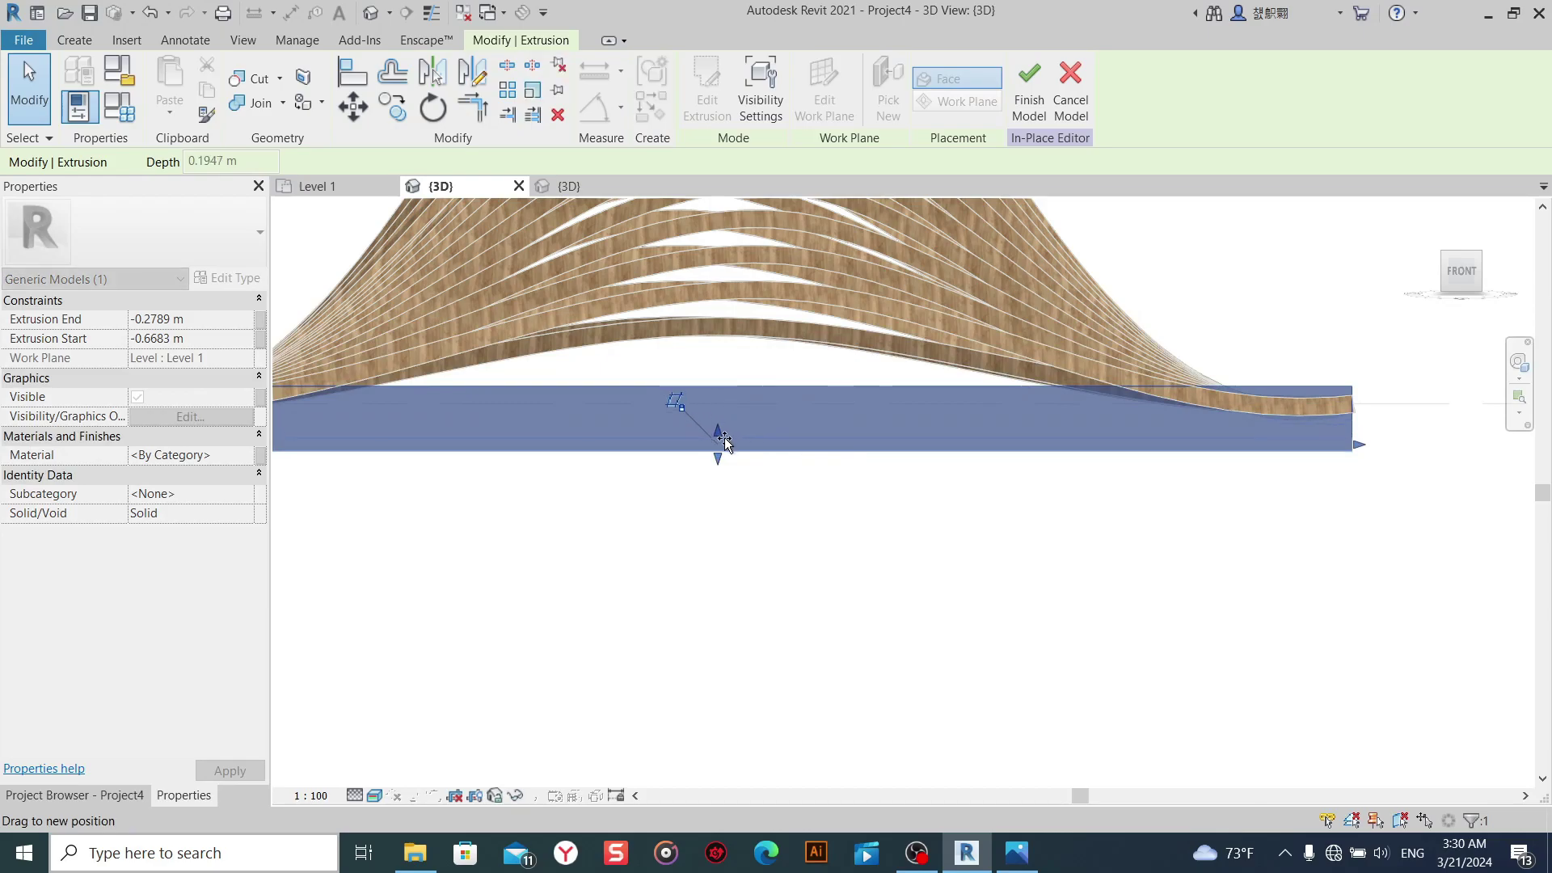
{"action": "left_click", "coordinate": [789, 527]}
{"action": "scroll", "coordinate": [801, 541], "scroll_direction": "down", "scroll_amount": 2}
{"action": "scroll", "coordinate": [806, 571], "scroll_direction": "down", "scroll_amount": 1}
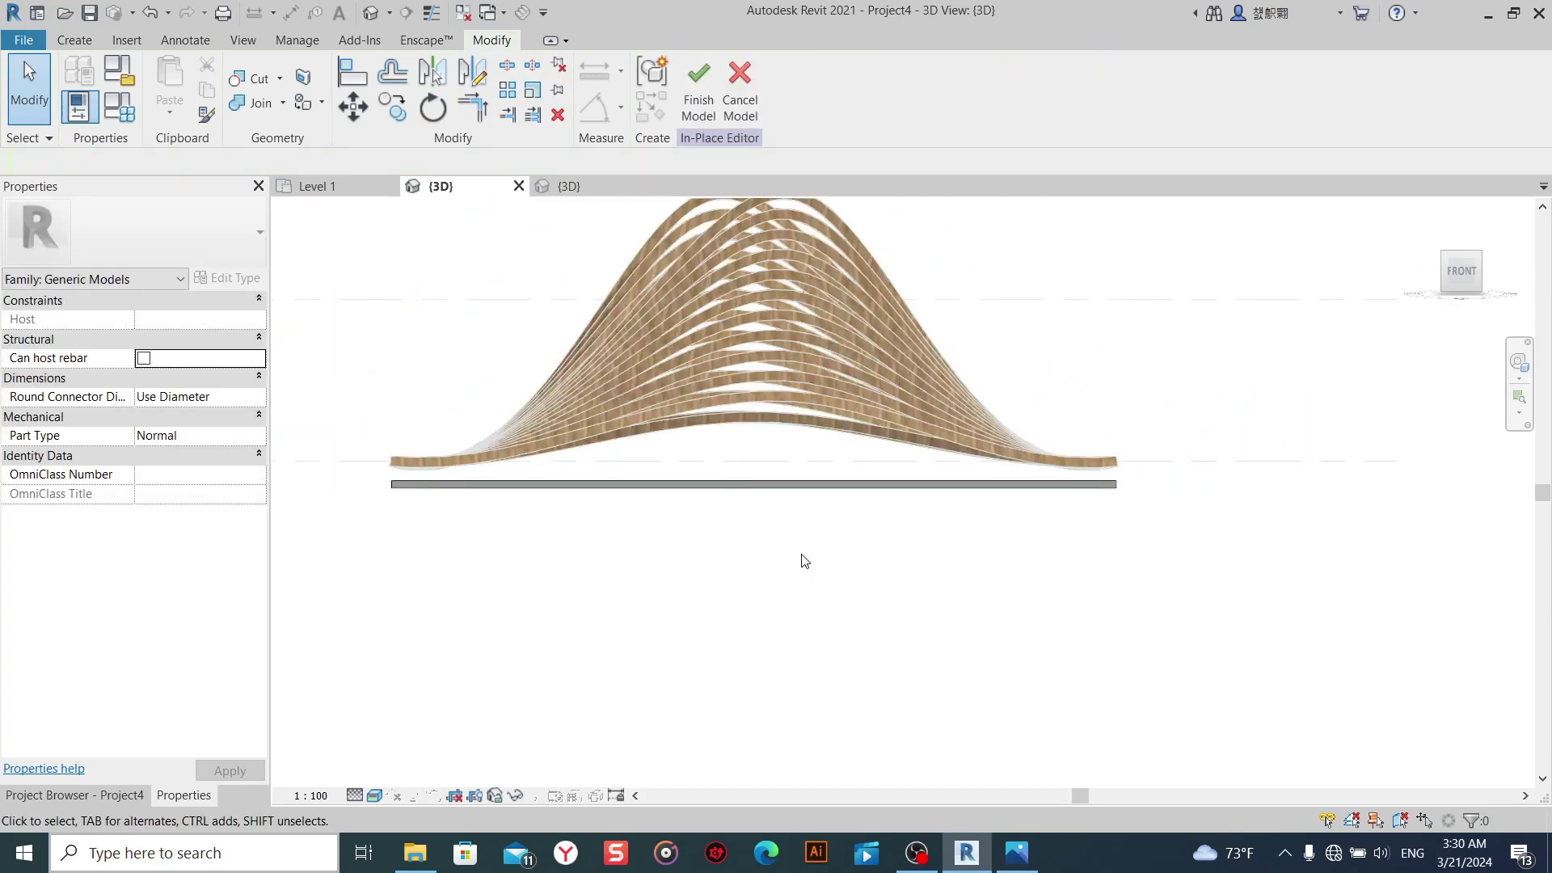
{"action": "left_click", "coordinate": [810, 488]}
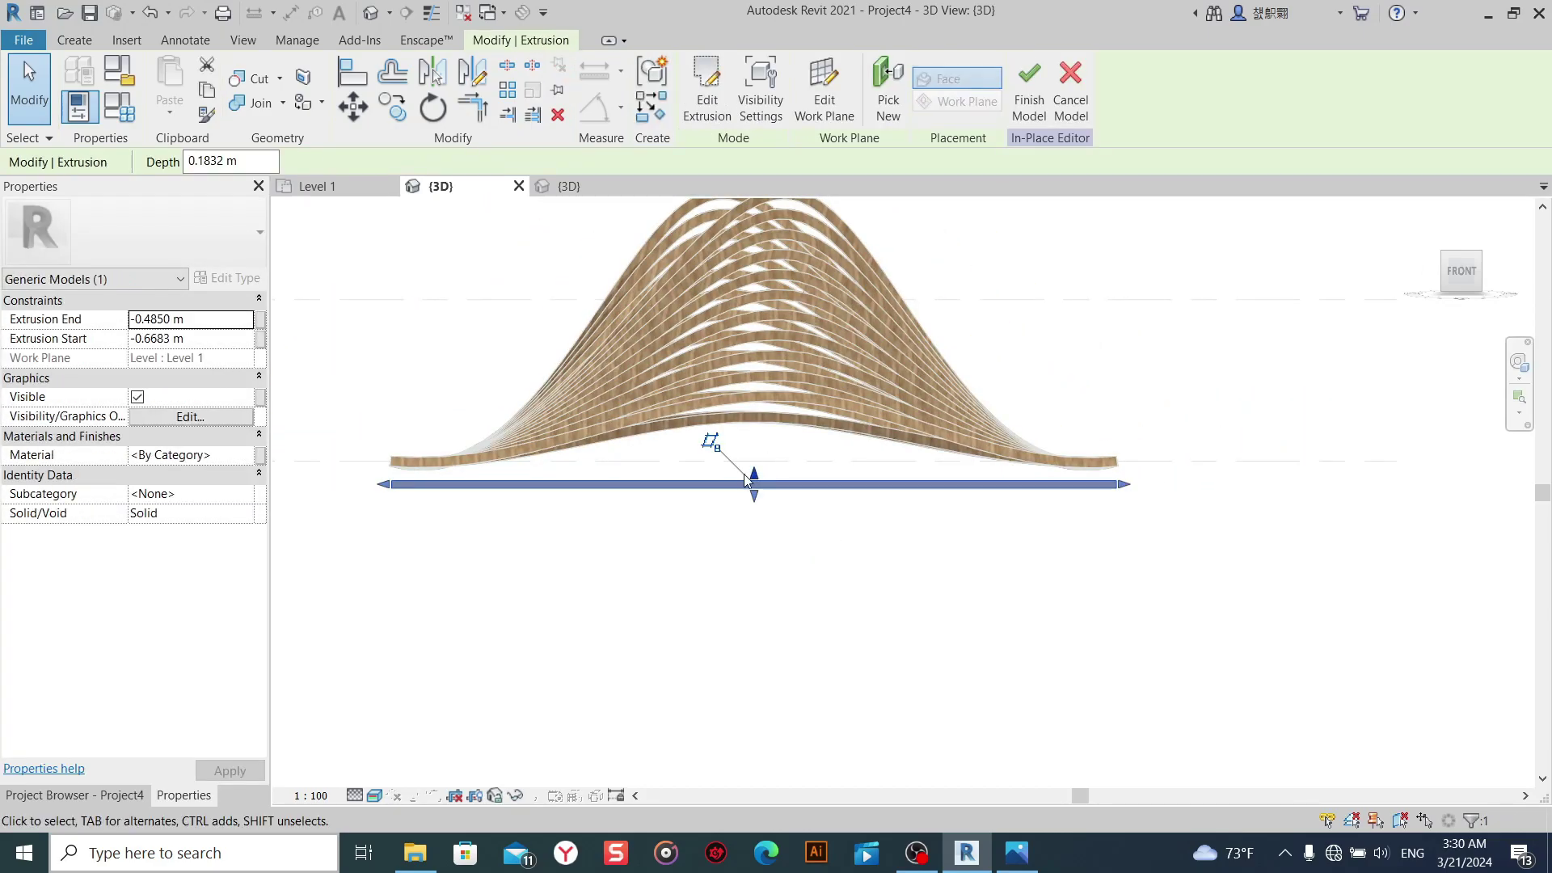
{"action": "scroll", "coordinate": [745, 479], "scroll_direction": "up", "scroll_amount": 2}
{"action": "scroll", "coordinate": [765, 478], "scroll_direction": "up", "scroll_amount": 1}
{"action": "scroll", "coordinate": [765, 479], "scroll_direction": "up", "scroll_amount": 3}
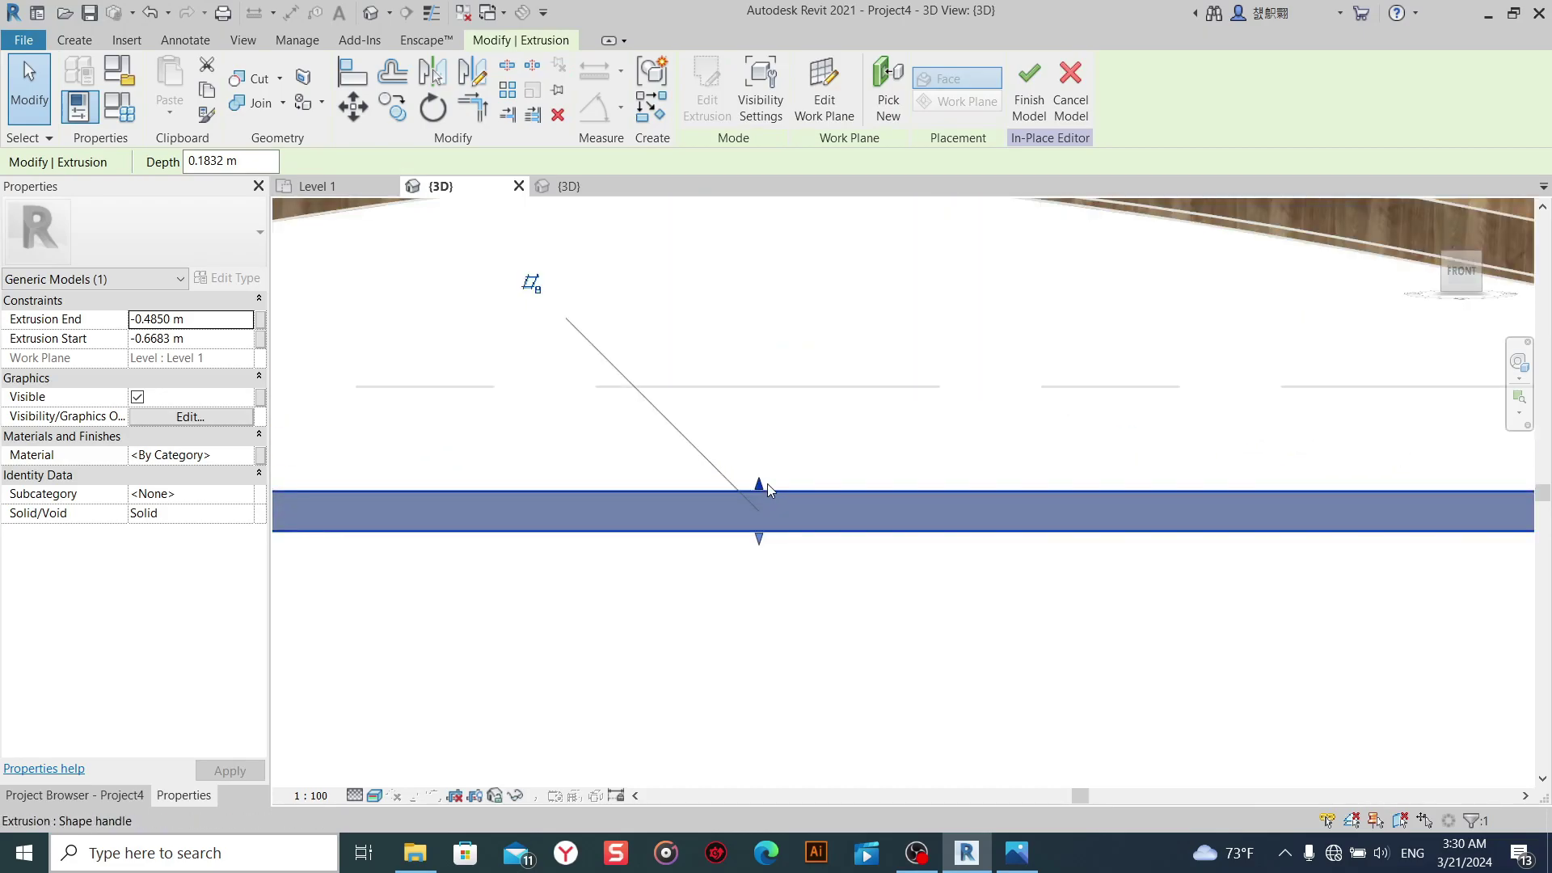
{"action": "left_click_drag", "start_coordinate": [768, 484], "coordinate": [760, 521]}
{"action": "scroll", "coordinate": [783, 392], "scroll_direction": "down", "scroll_amount": 3}
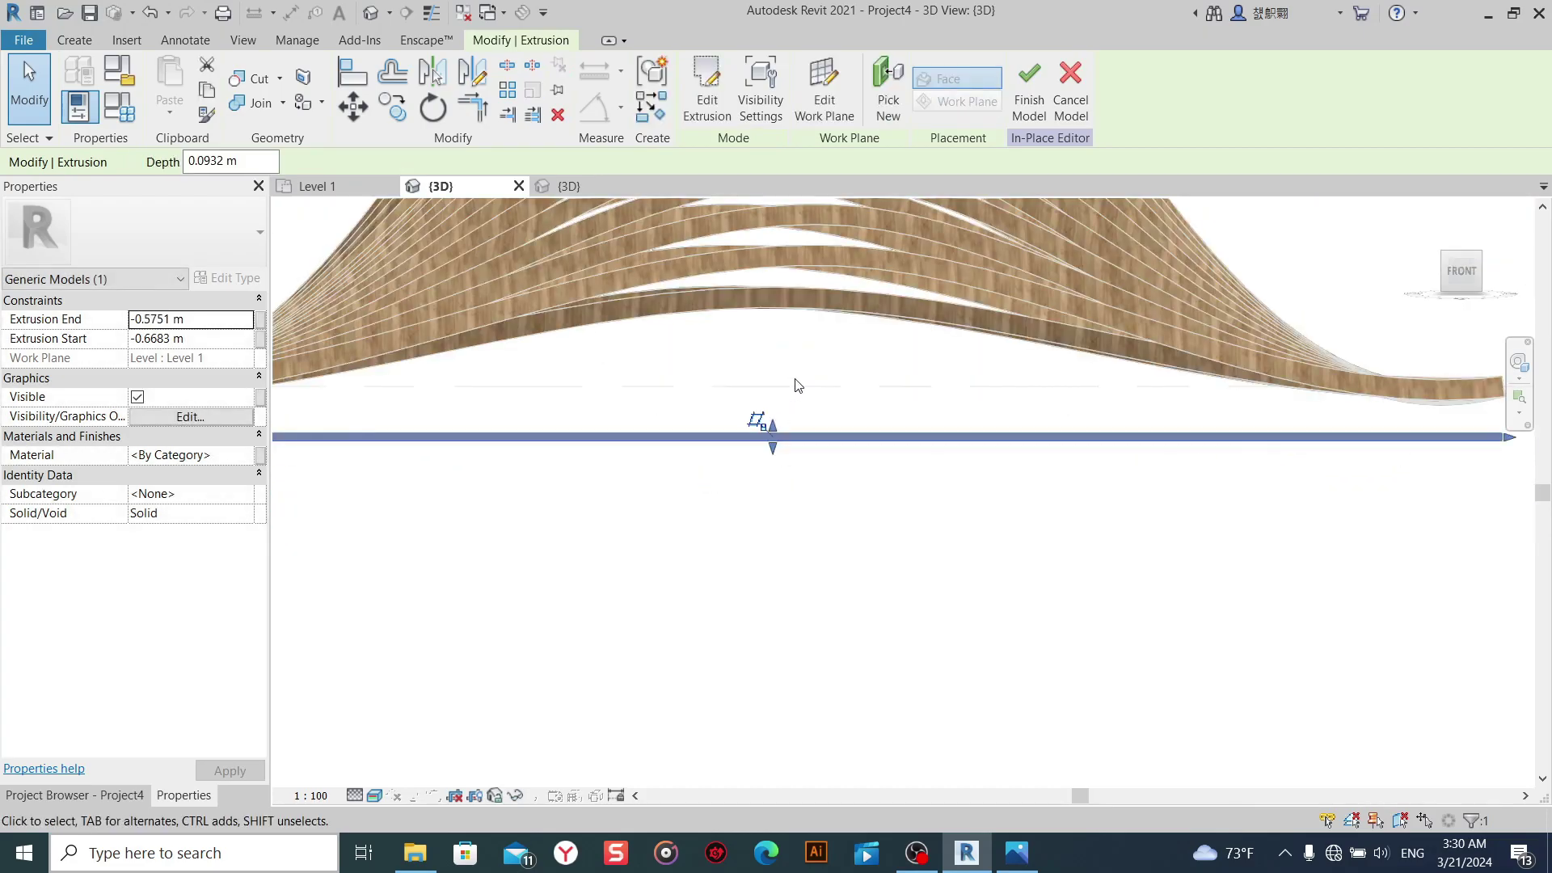
{"action": "scroll", "coordinate": [797, 385], "scroll_direction": "up", "scroll_amount": 1}
{"action": "scroll", "coordinate": [1041, 530], "scroll_direction": "up", "scroll_amount": 1}
{"action": "middle_click_drag", "start_coordinate": [380, 480], "coordinate": [523, 500]}
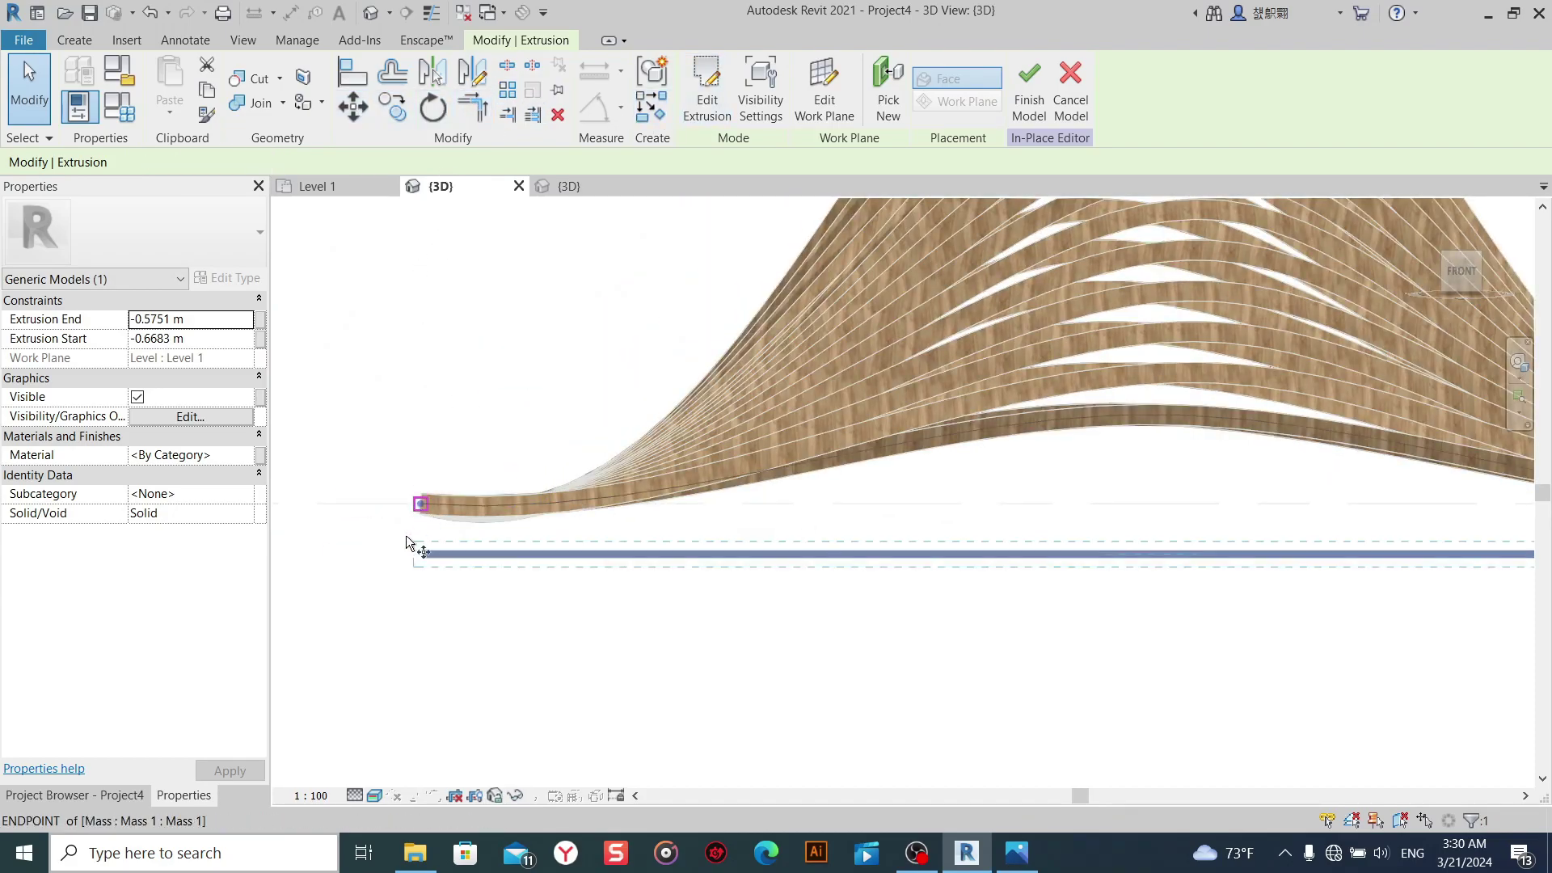
Move the base plate with Disjoin up to sit directly beneath the slat ends.
{"action": "left_click", "coordinate": [353, 106]}
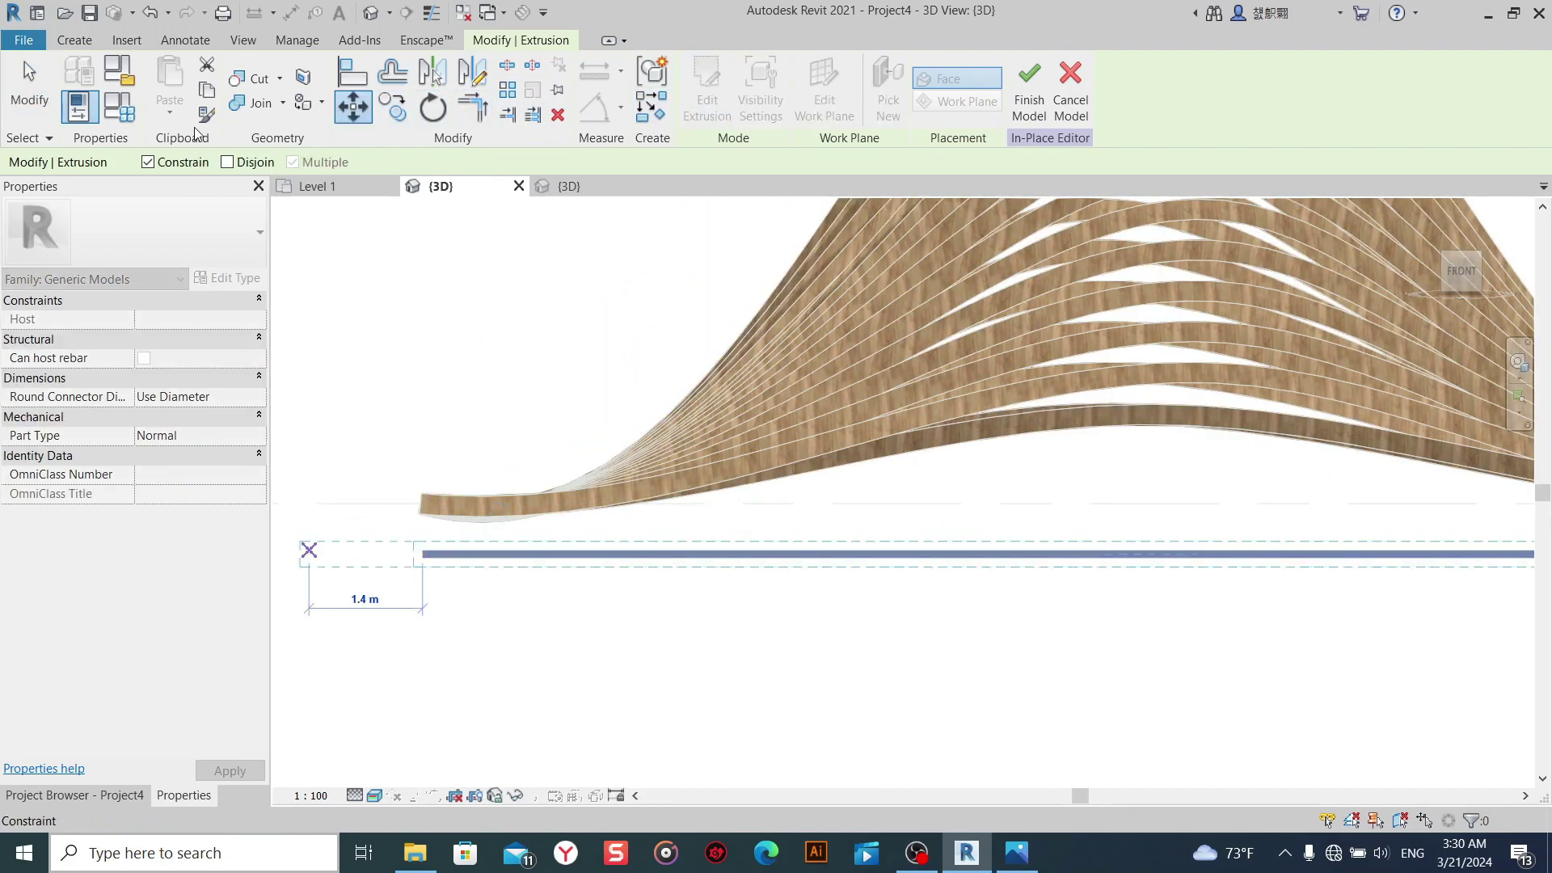
{"action": "left_click", "coordinate": [227, 162]}
{"action": "scroll", "coordinate": [437, 552], "scroll_direction": "up", "scroll_amount": 2}
{"action": "left_click", "coordinate": [438, 552]}
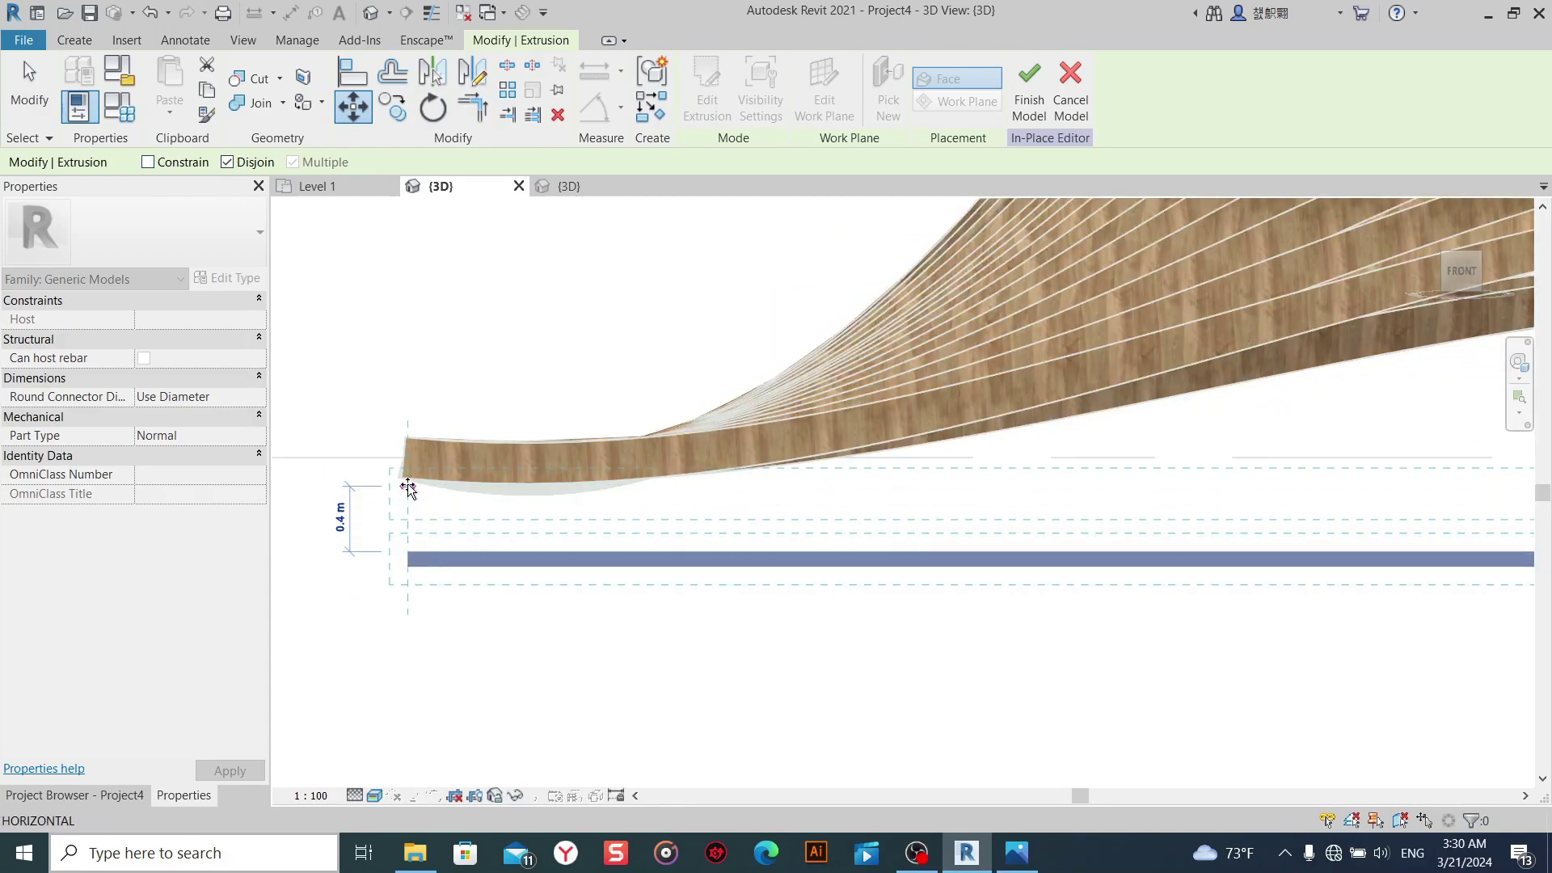
{"action": "left_click", "coordinate": [408, 488]}
{"action": "left_click", "coordinate": [502, 616]}
{"action": "scroll", "coordinate": [535, 629], "scroll_direction": "down", "scroll_amount": 5}
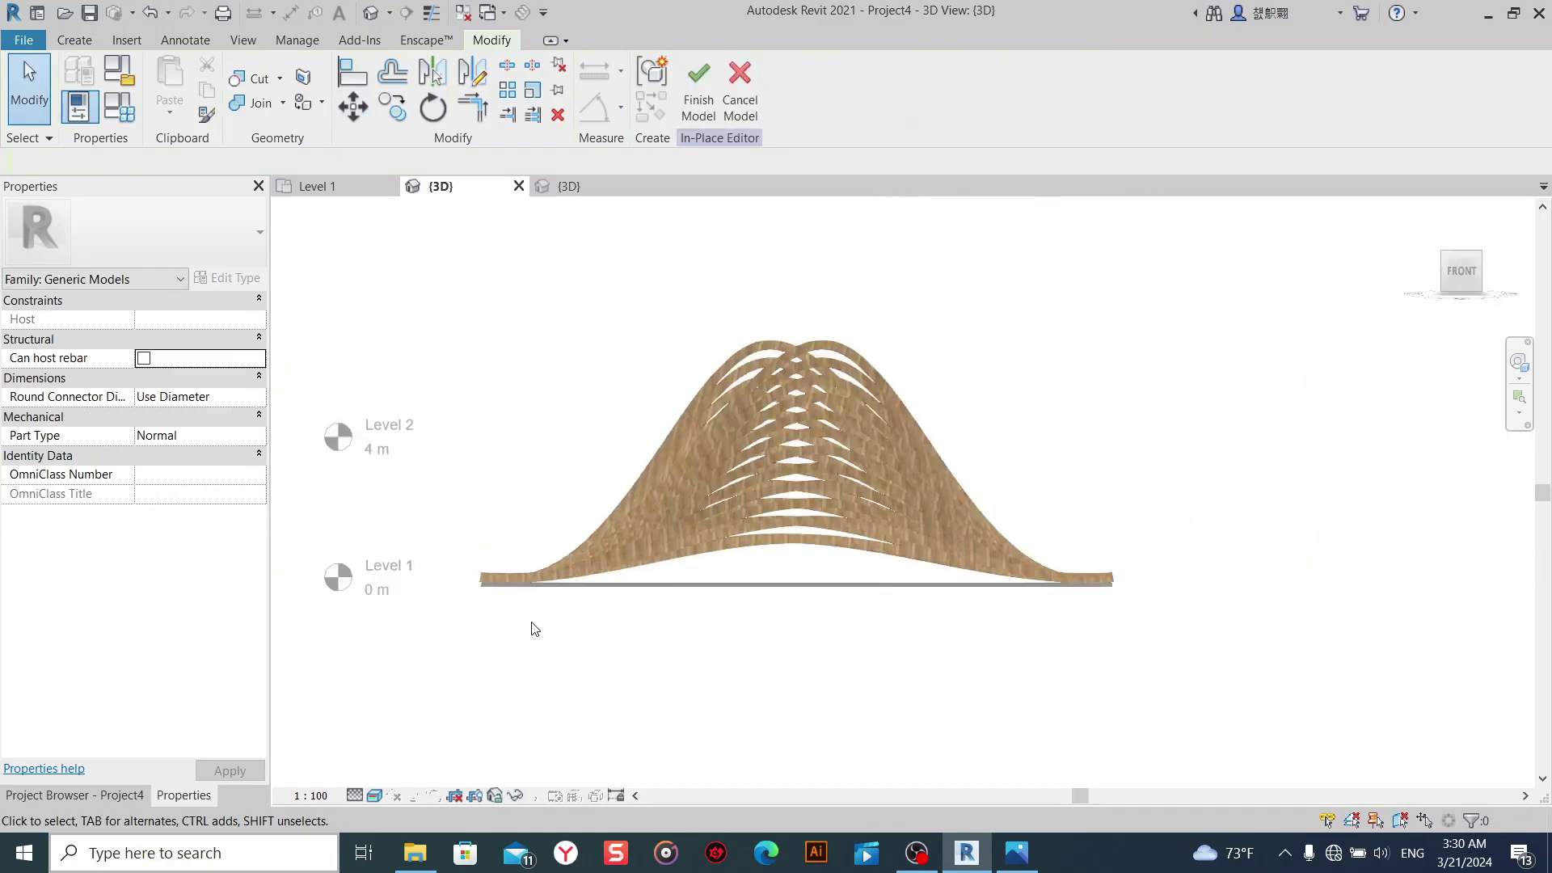
{"action": "mouse_move", "coordinate": [535, 629]}
{"action": "middle_mouse_down", "text": "shift"}
{"action": "mouse_move", "coordinate": [686, 711]}
{"action": "mouse_move", "coordinate": [572, 676]}
{"action": "mouse_move", "coordinate": [613, 738]}
{"action": "mouse_move", "coordinate": [750, 662]}
{"action": "middle_mouse_up", "text": "shift"}
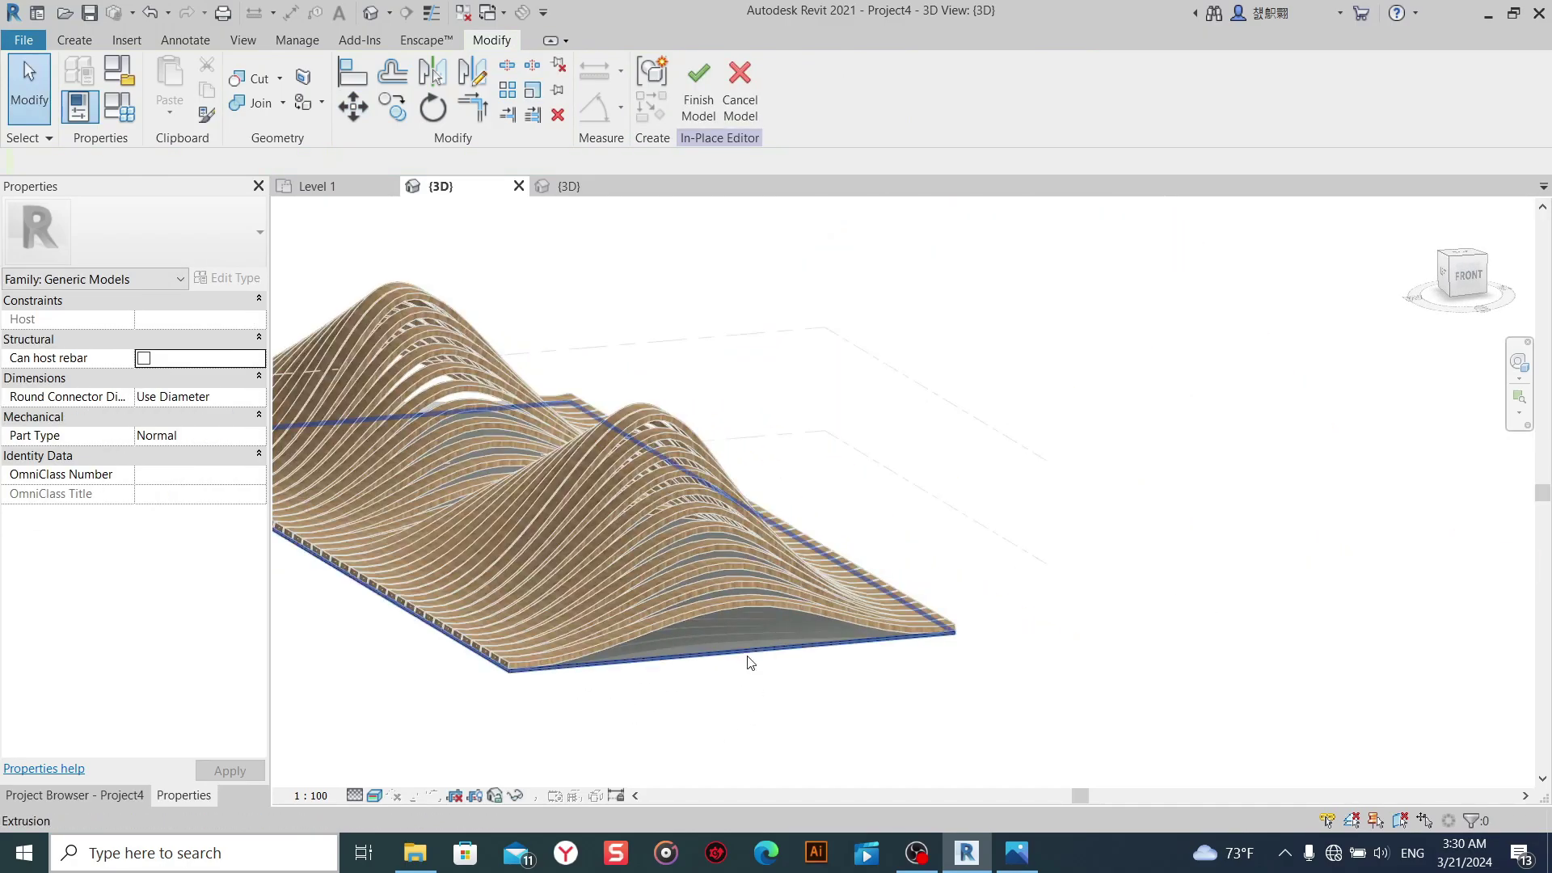
{"action": "left_click", "coordinate": [750, 662]}
Create a new plate material using the Ceramic library's Ice White appearance.
{"action": "left_click", "coordinate": [239, 455]}
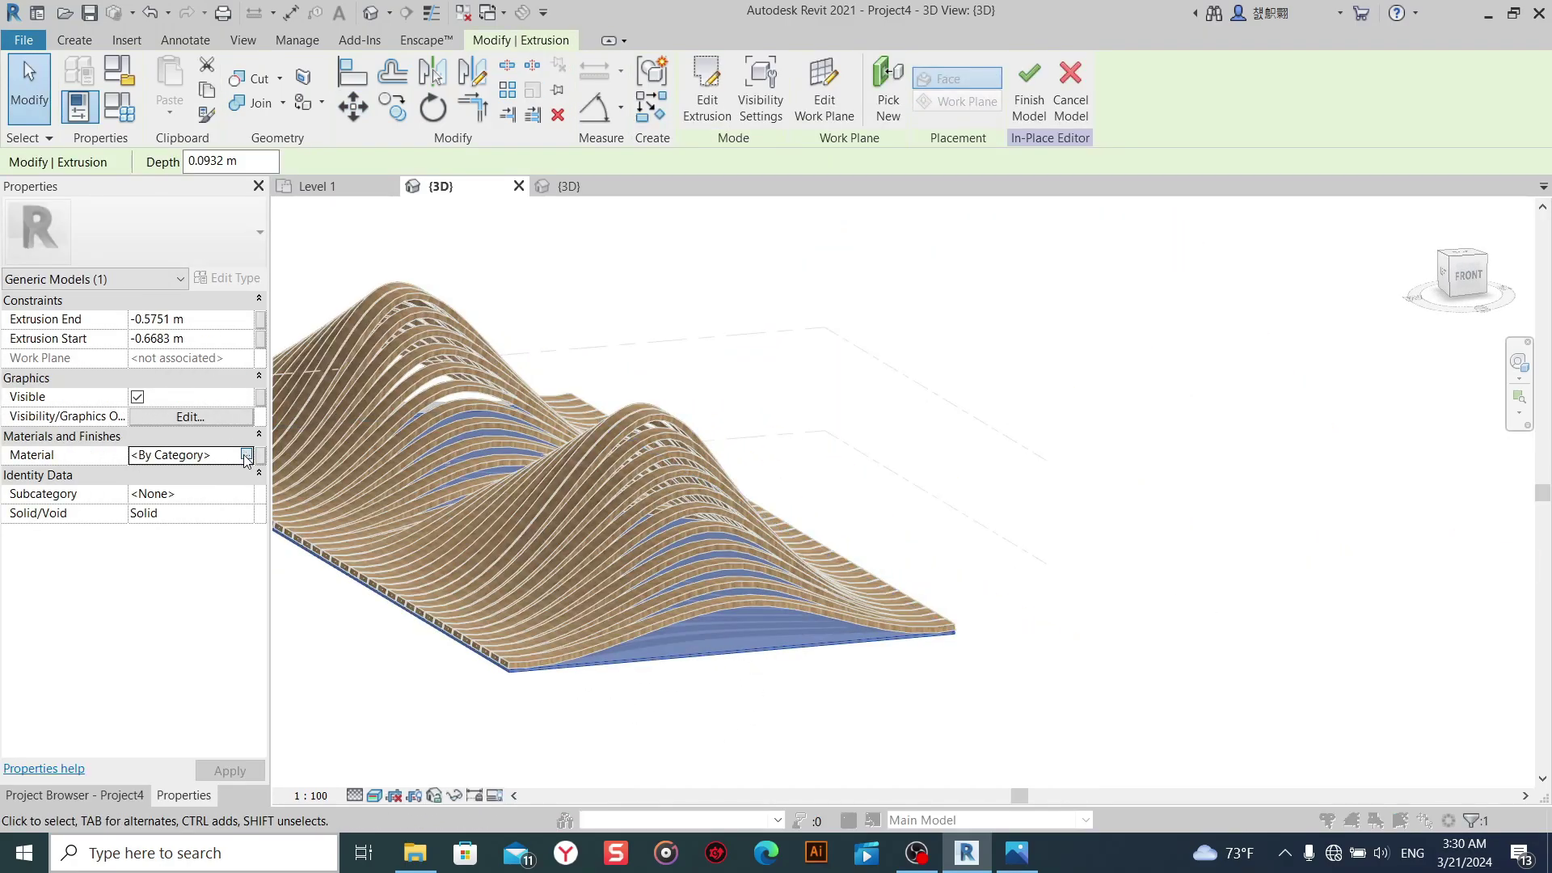
{"action": "left_click", "coordinate": [454, 647]}
{"action": "left_click", "coordinate": [464, 673]}
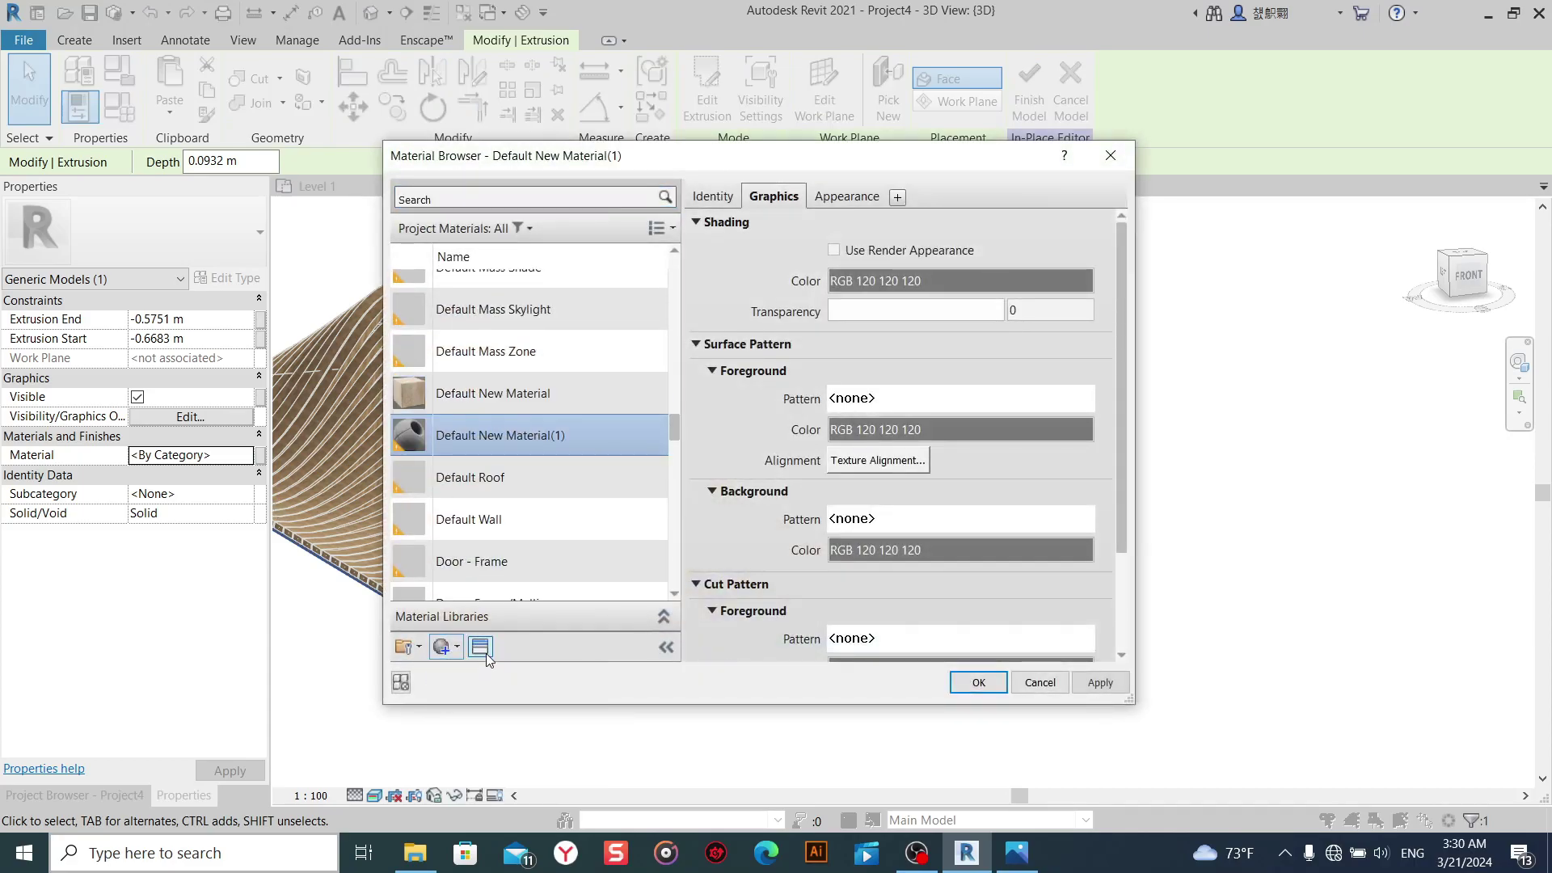
{"action": "left_click", "coordinate": [481, 647]}
{"action": "double_click", "coordinate": [415, 288]}
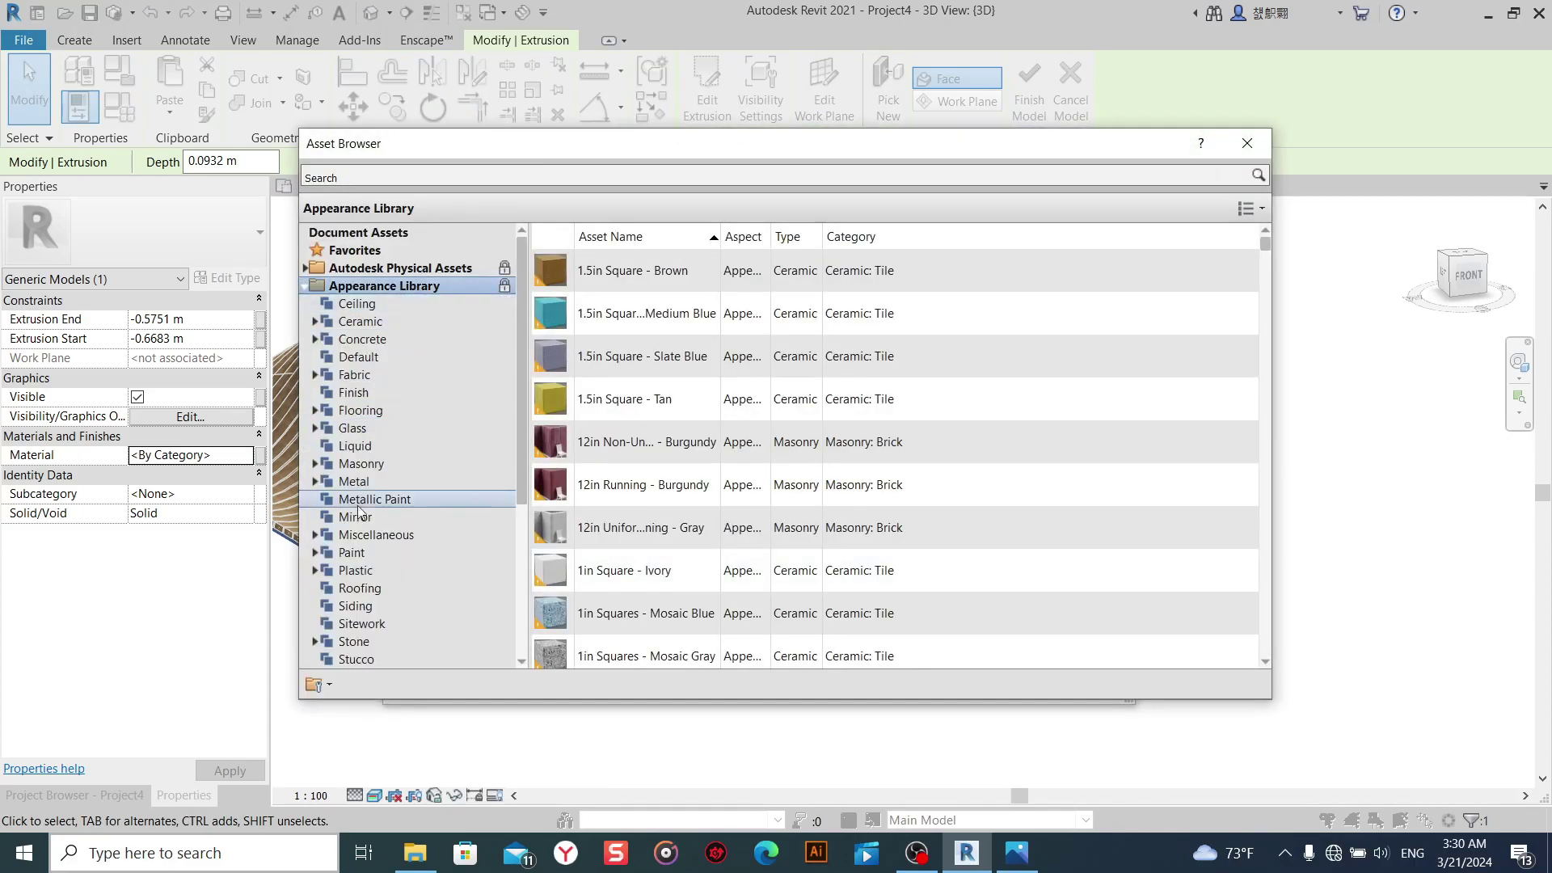
{"action": "double_click", "coordinate": [383, 322]}
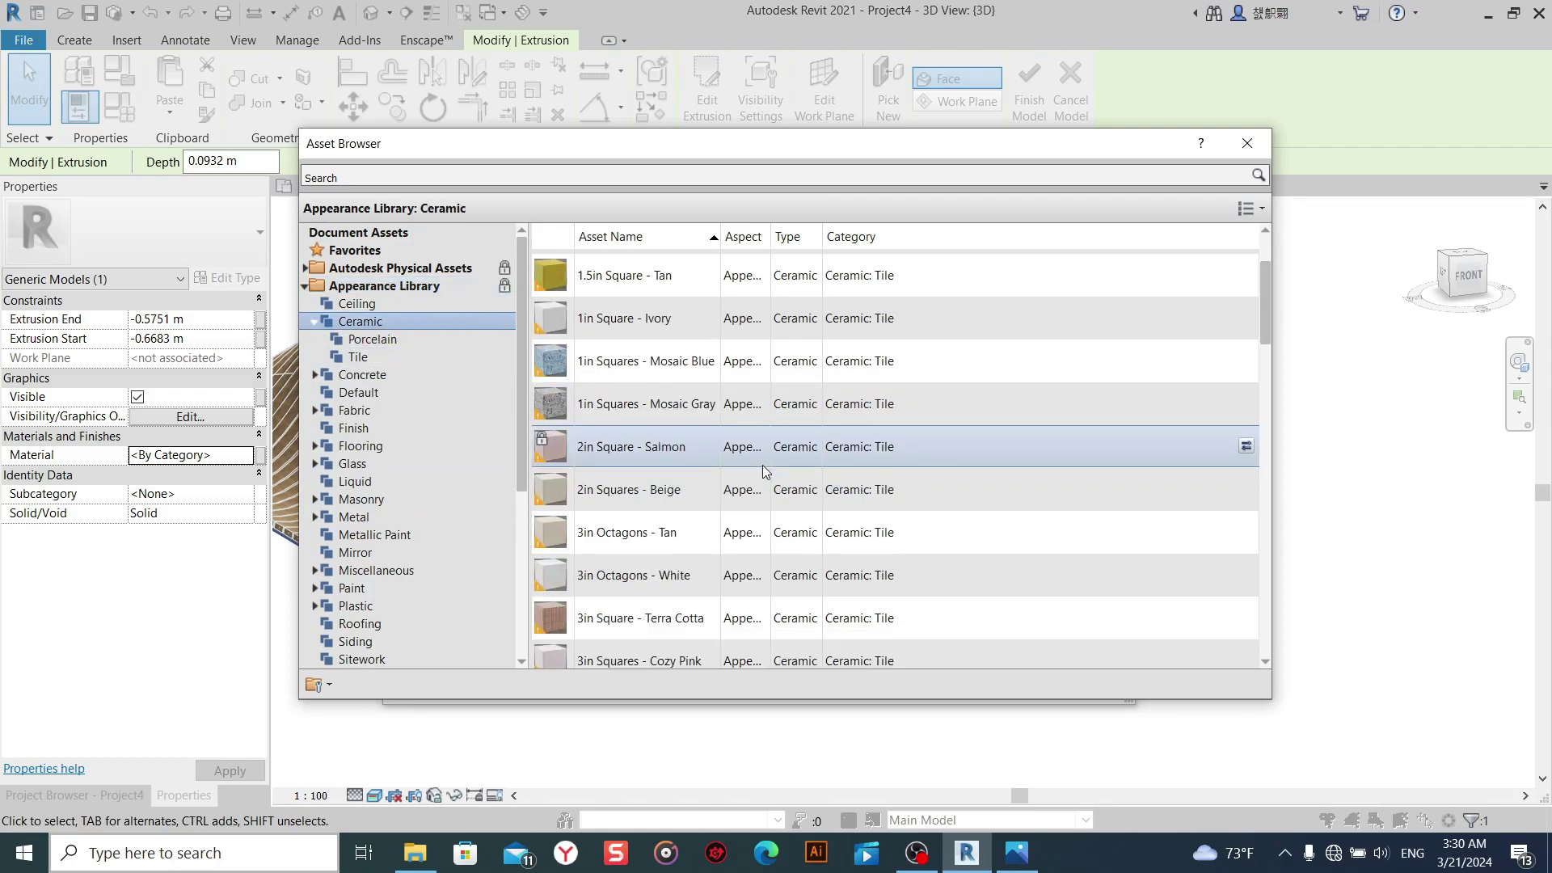
{"action": "scroll", "coordinate": [722, 458], "scroll_direction": "down", "scroll_amount": 3}
{"action": "scroll", "coordinate": [722, 458], "scroll_direction": "down", "scroll_amount": 3}
{"action": "scroll", "coordinate": [721, 459], "scroll_direction": "down", "scroll_amount": 3}
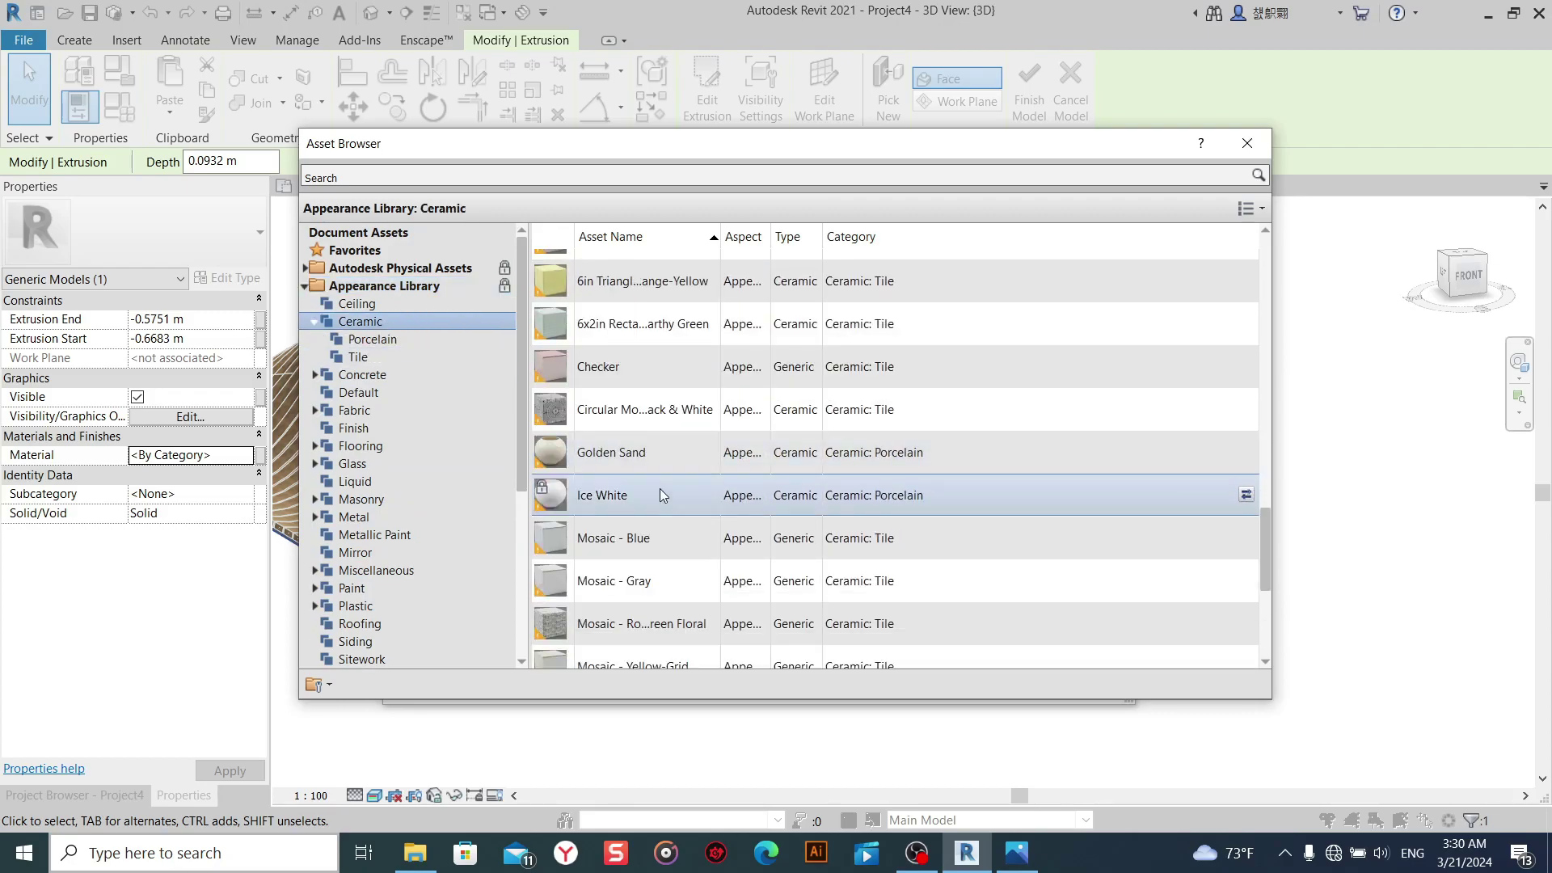
{"action": "scroll", "coordinate": [1126, 320], "scroll_direction": "up", "scroll_amount": 1}
{"action": "left_click", "coordinate": [1256, 147]}
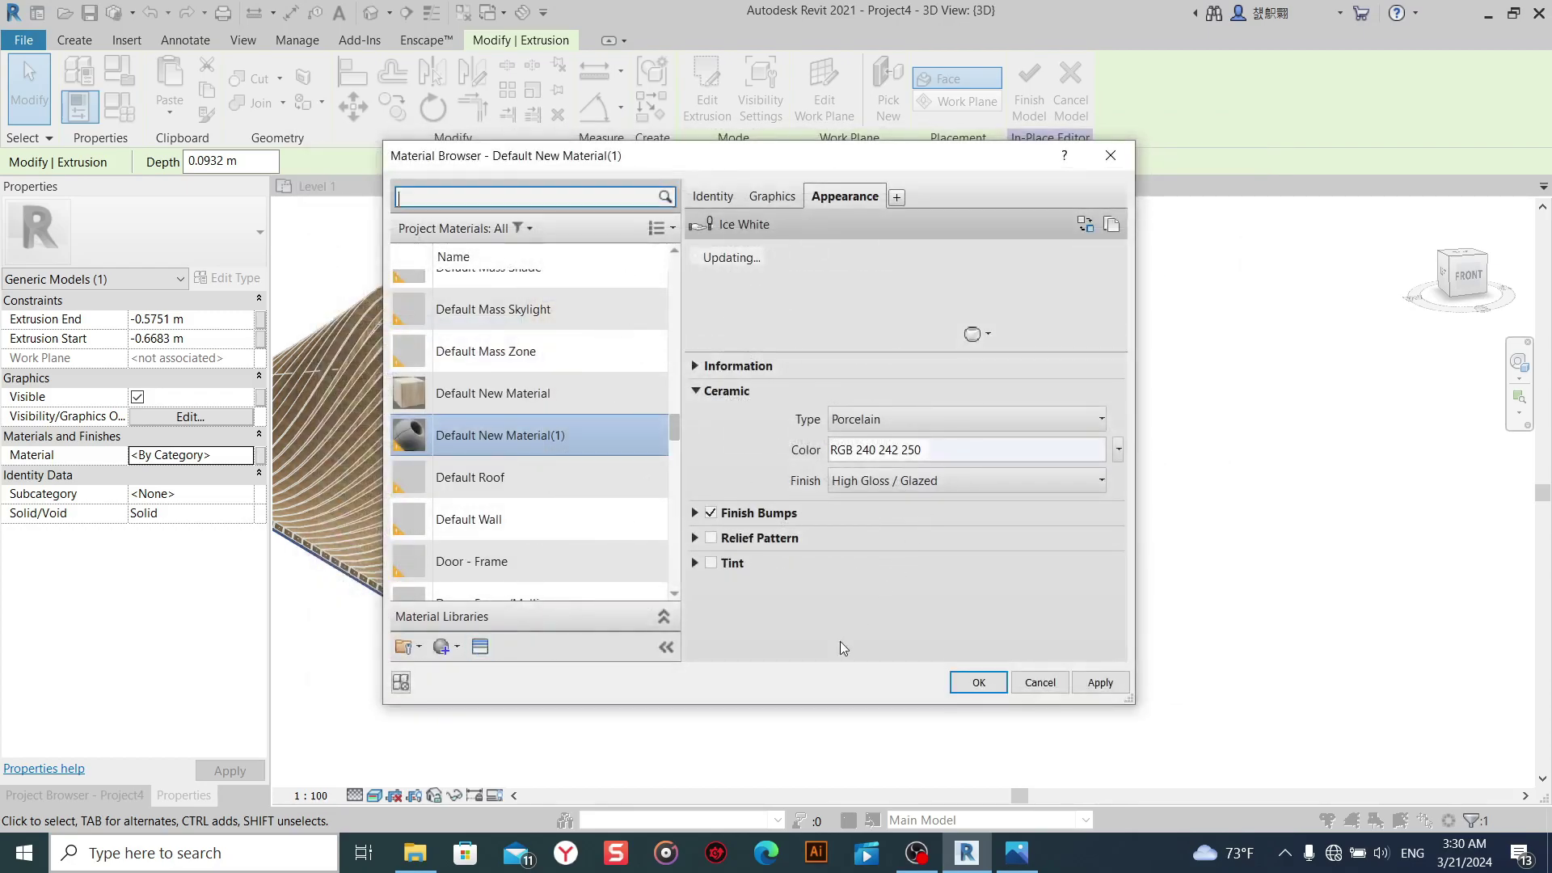
{"action": "left_click", "coordinate": [964, 685]}
{"action": "left_click", "coordinate": [820, 699]}
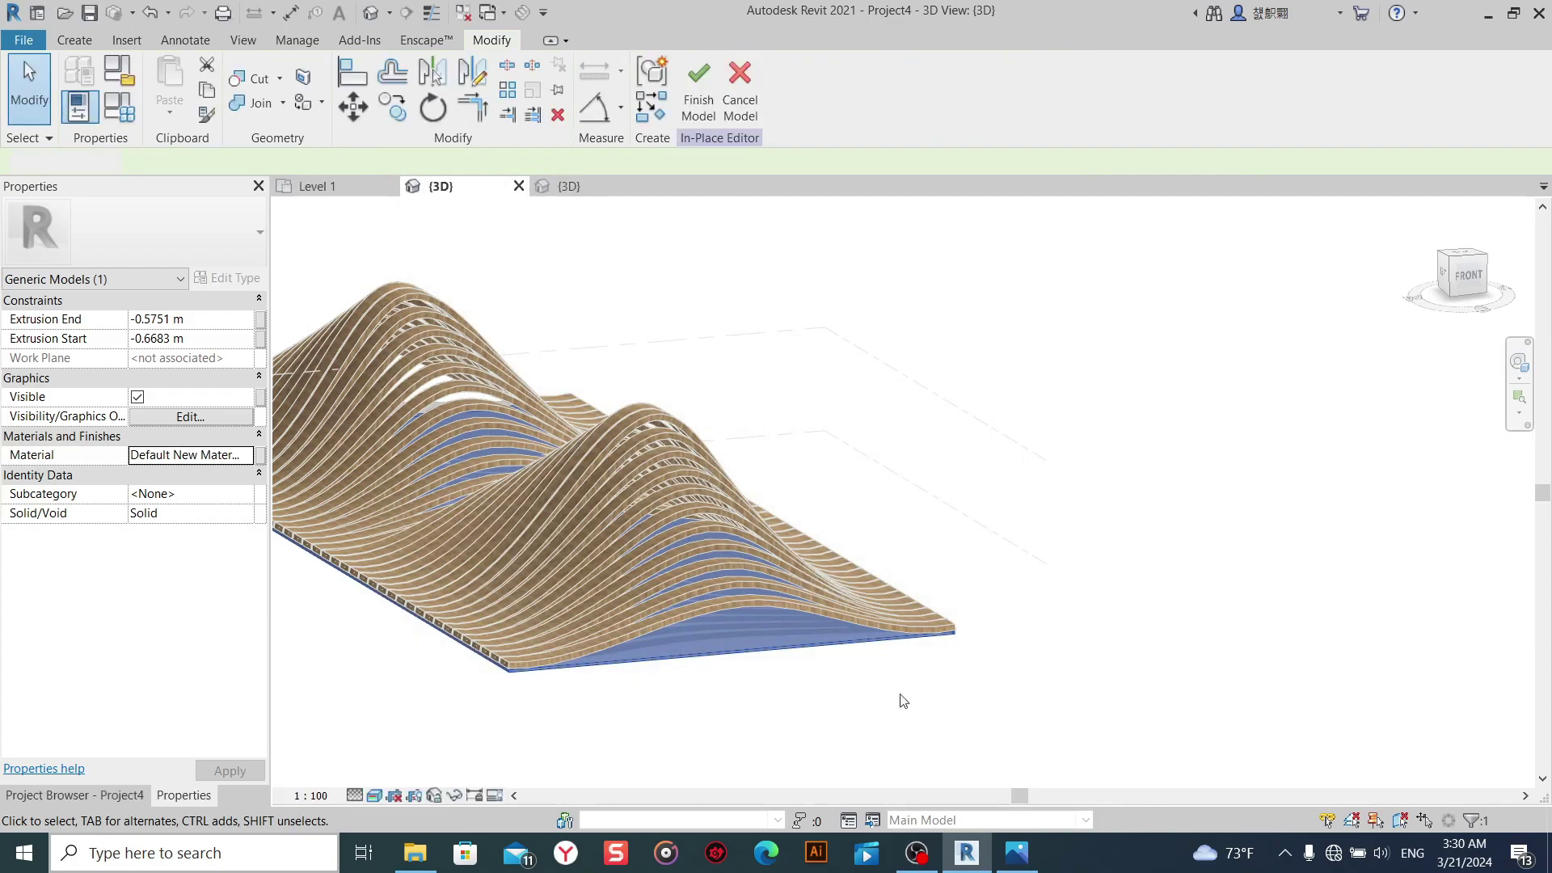
{"action": "mouse_move", "coordinate": [903, 700]}
{"action": "middle_mouse_down", "text": "shift"}
{"action": "mouse_move", "coordinate": [979, 698]}
{"action": "mouse_move", "coordinate": [893, 628]}
{"action": "mouse_move", "coordinate": [918, 496]}
{"action": "mouse_move", "coordinate": [1077, 620]}
{"action": "mouse_move", "coordinate": [1033, 725]}
{"action": "mouse_move", "coordinate": [943, 769]}
{"action": "mouse_move", "coordinate": [973, 633]}
{"action": "mouse_move", "coordinate": [1028, 651]}
{"action": "mouse_move", "coordinate": [1077, 622]}
{"action": "mouse_move", "coordinate": [1089, 547]}
{"action": "middle_mouse_up", "text": "shift"}
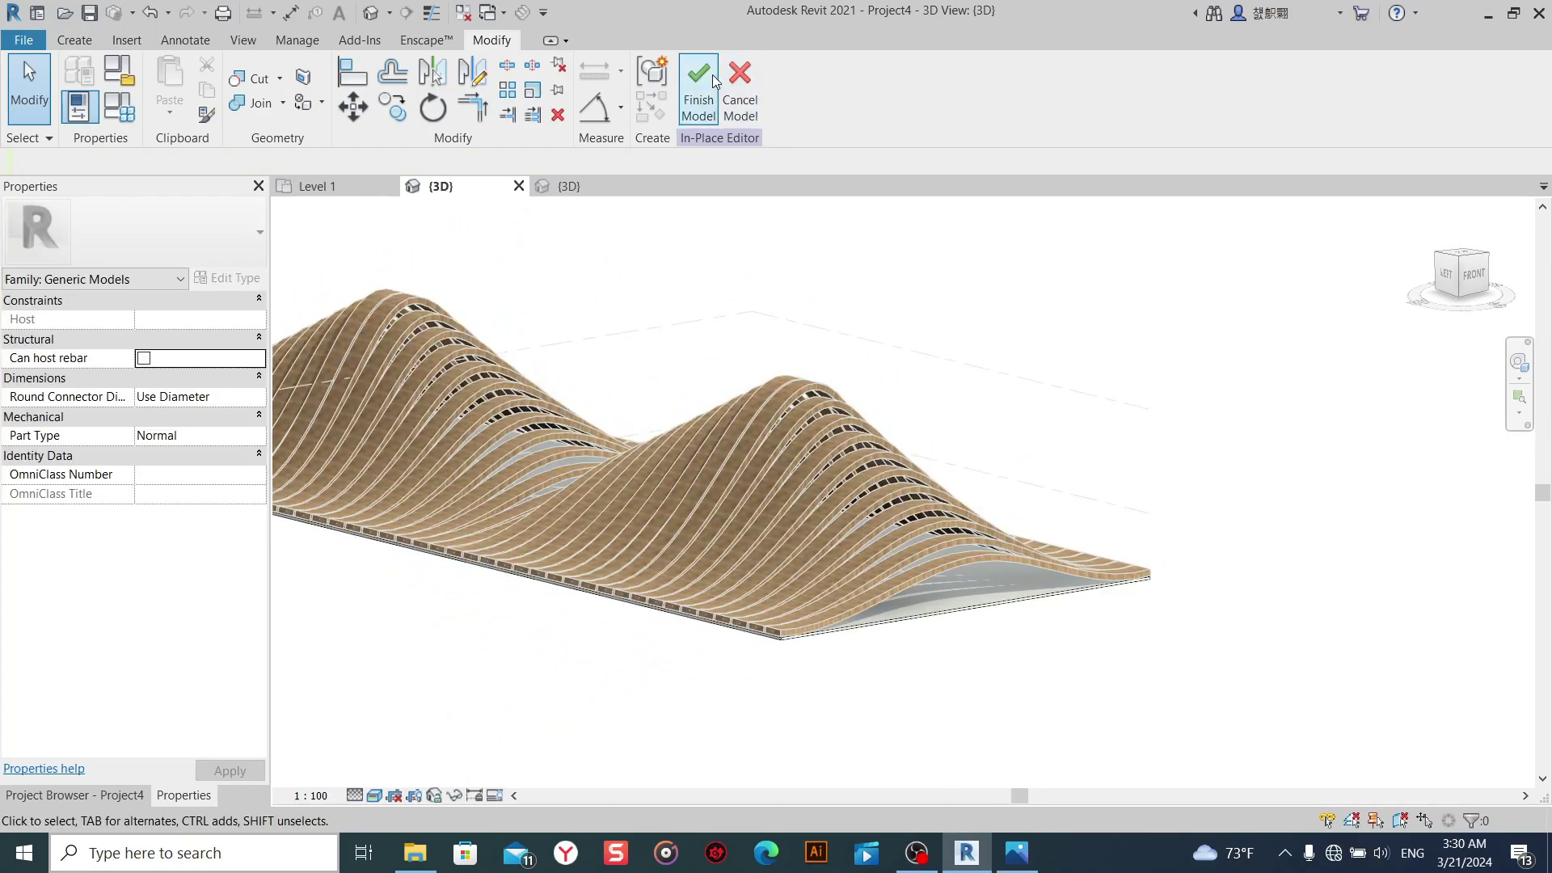
Finish the base model, then open the mass and select the slat form in Family1 {3D}.
{"action": "left_click", "coordinate": [703, 85]}
{"action": "mouse_move", "coordinate": [1049, 436]}
{"action": "middle_mouse_down", "text": "shift"}
{"action": "mouse_move", "coordinate": [1112, 450]}
{"action": "mouse_move", "coordinate": [1070, 471]}
{"action": "mouse_move", "coordinate": [809, 456]}
{"action": "middle_mouse_up", "text": "shift"}
{"action": "left_click", "coordinate": [809, 454]}
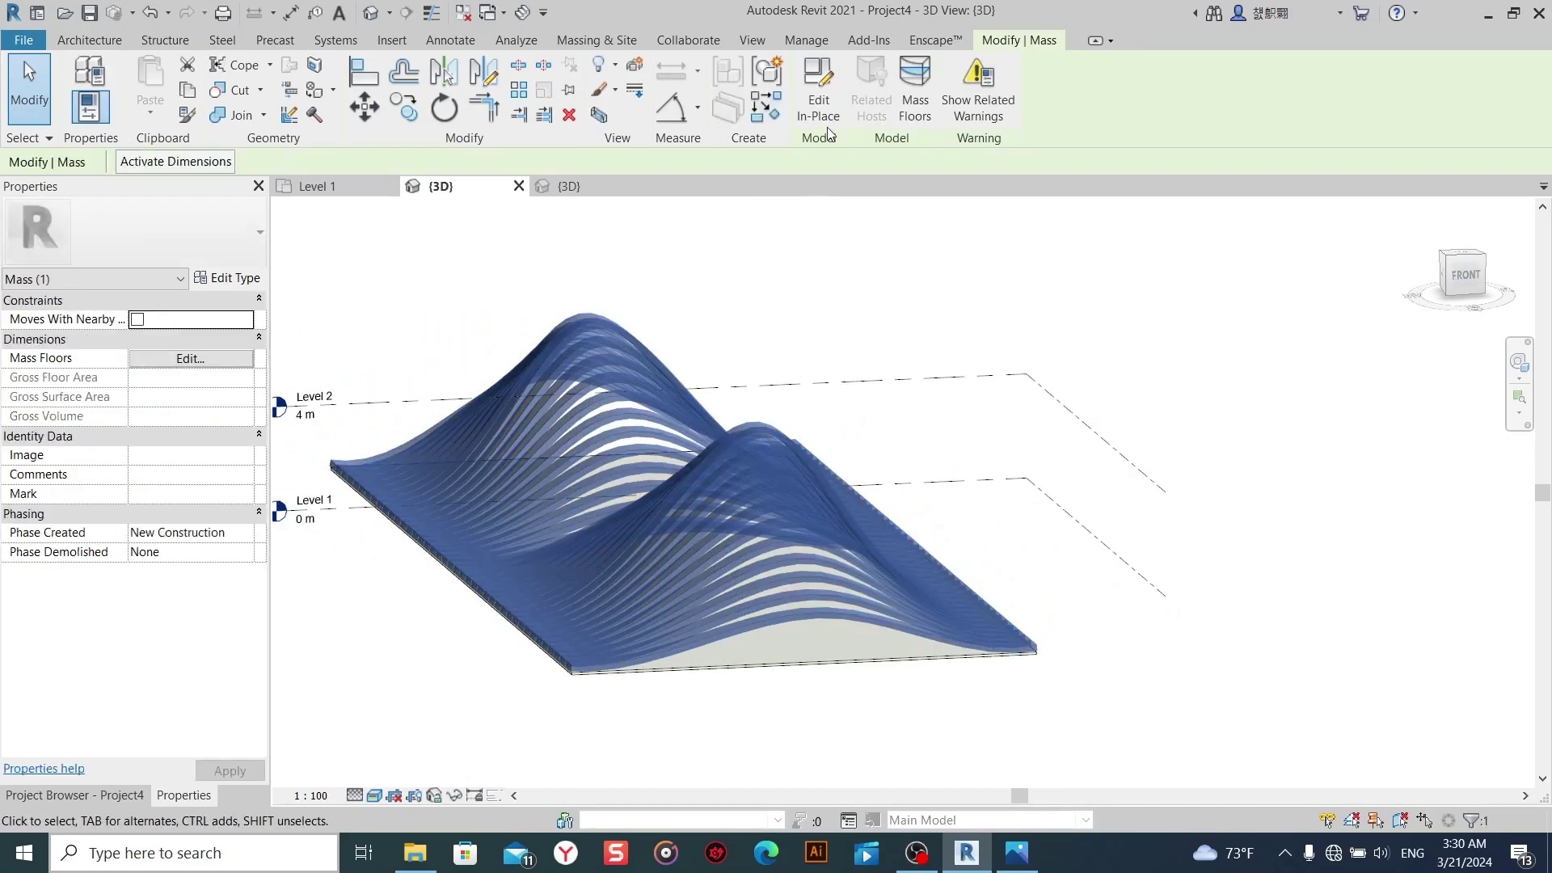
{"action": "double_click", "coordinate": [607, 374]}
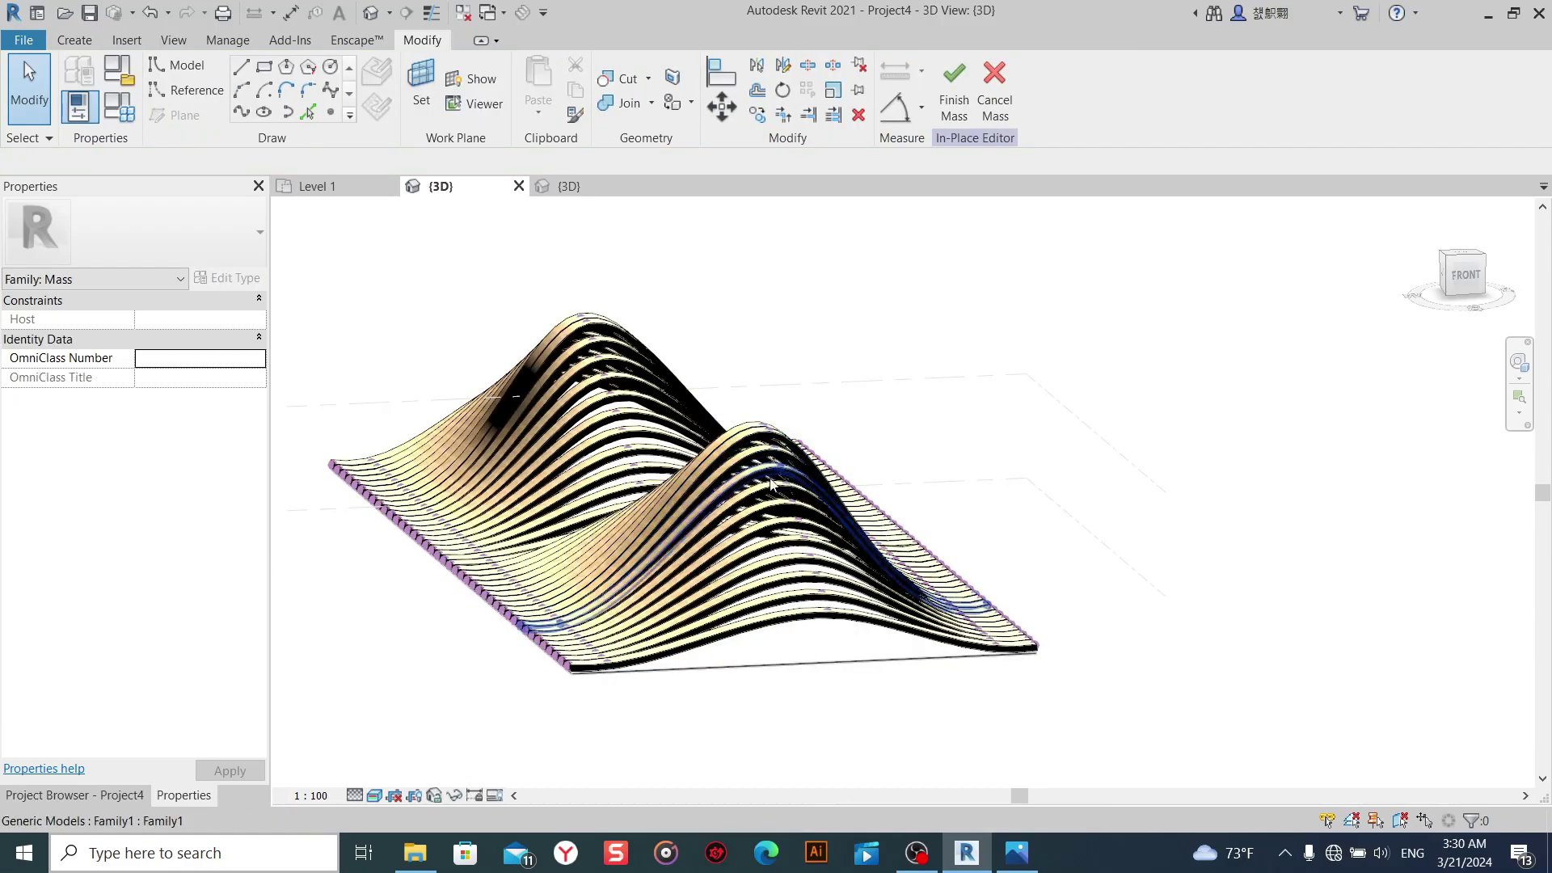
{"action": "left_click", "coordinate": [568, 186]}
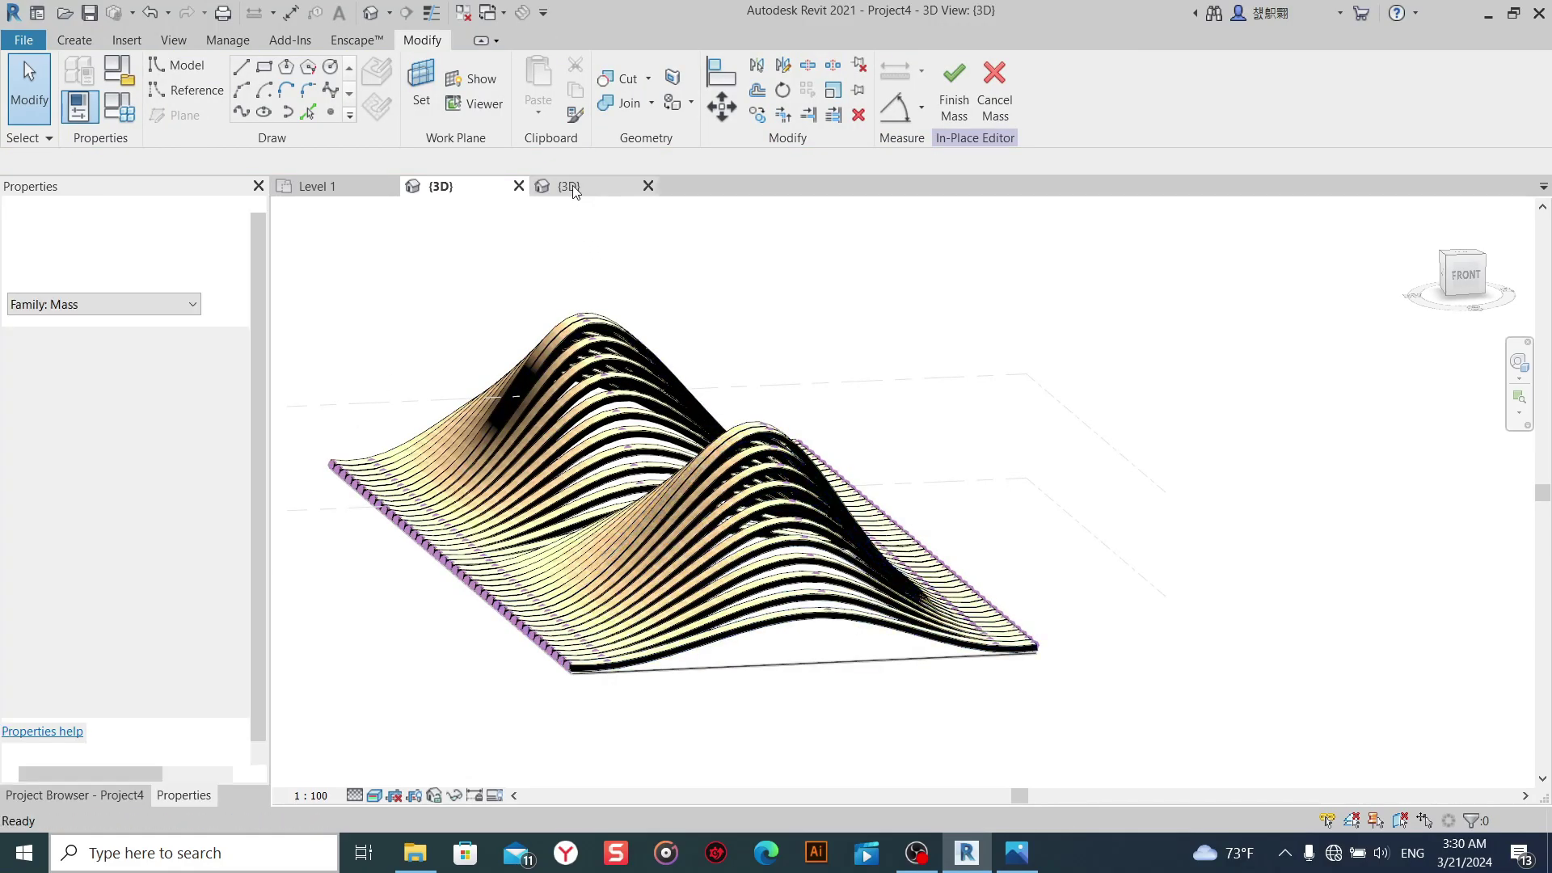
{"action": "left_click", "coordinate": [690, 442]}
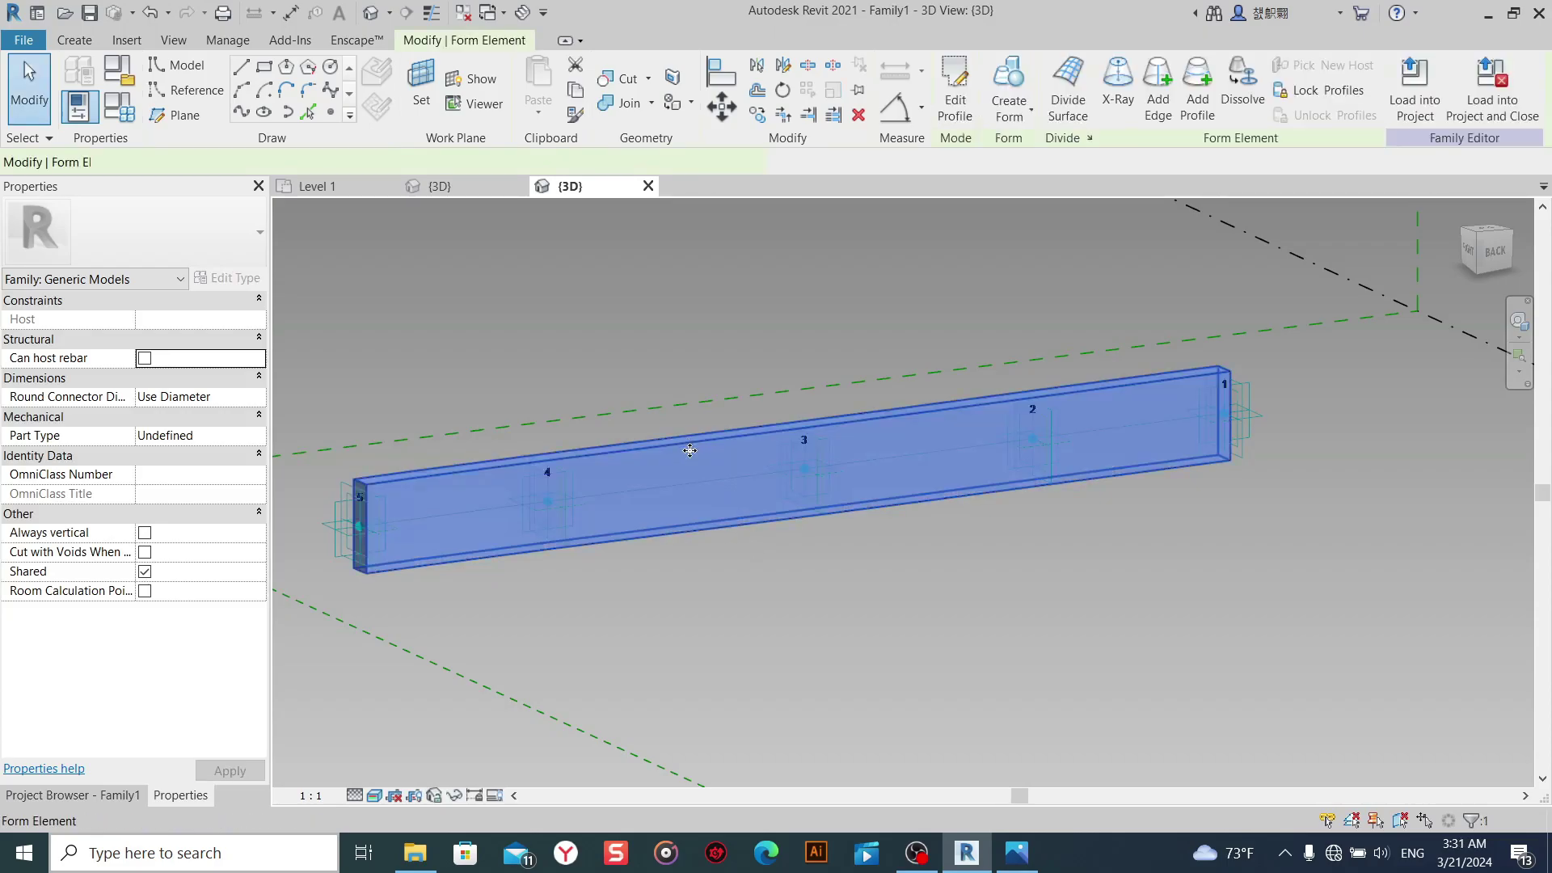
Open the slat material's appearance and browse its highlight and translucency settings.
{"action": "left_click", "coordinate": [244, 380]}
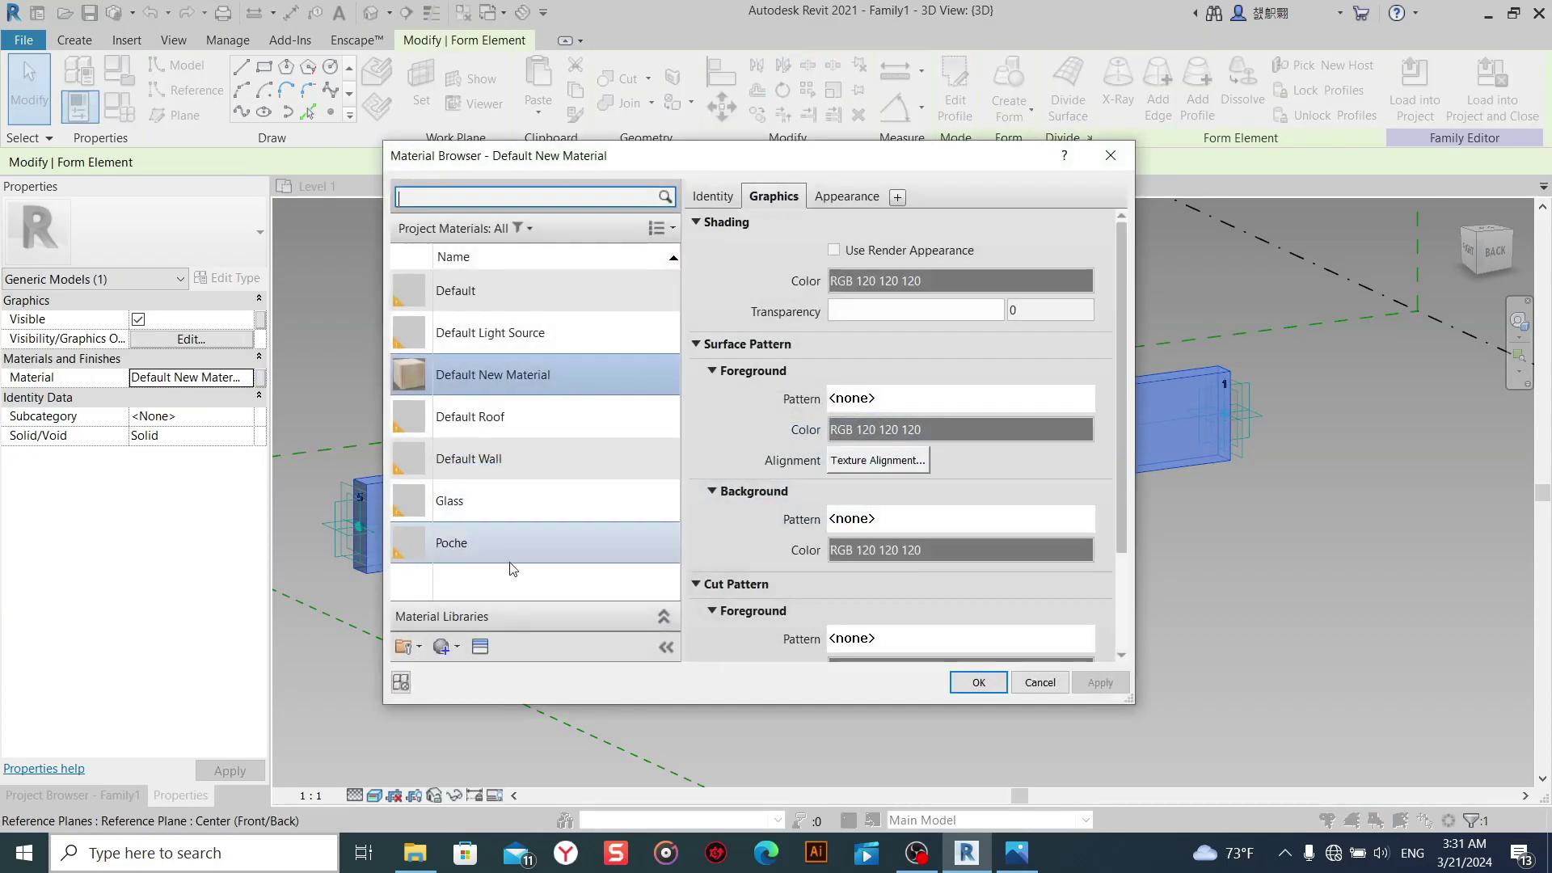
{"action": "left_click", "coordinate": [845, 198]}
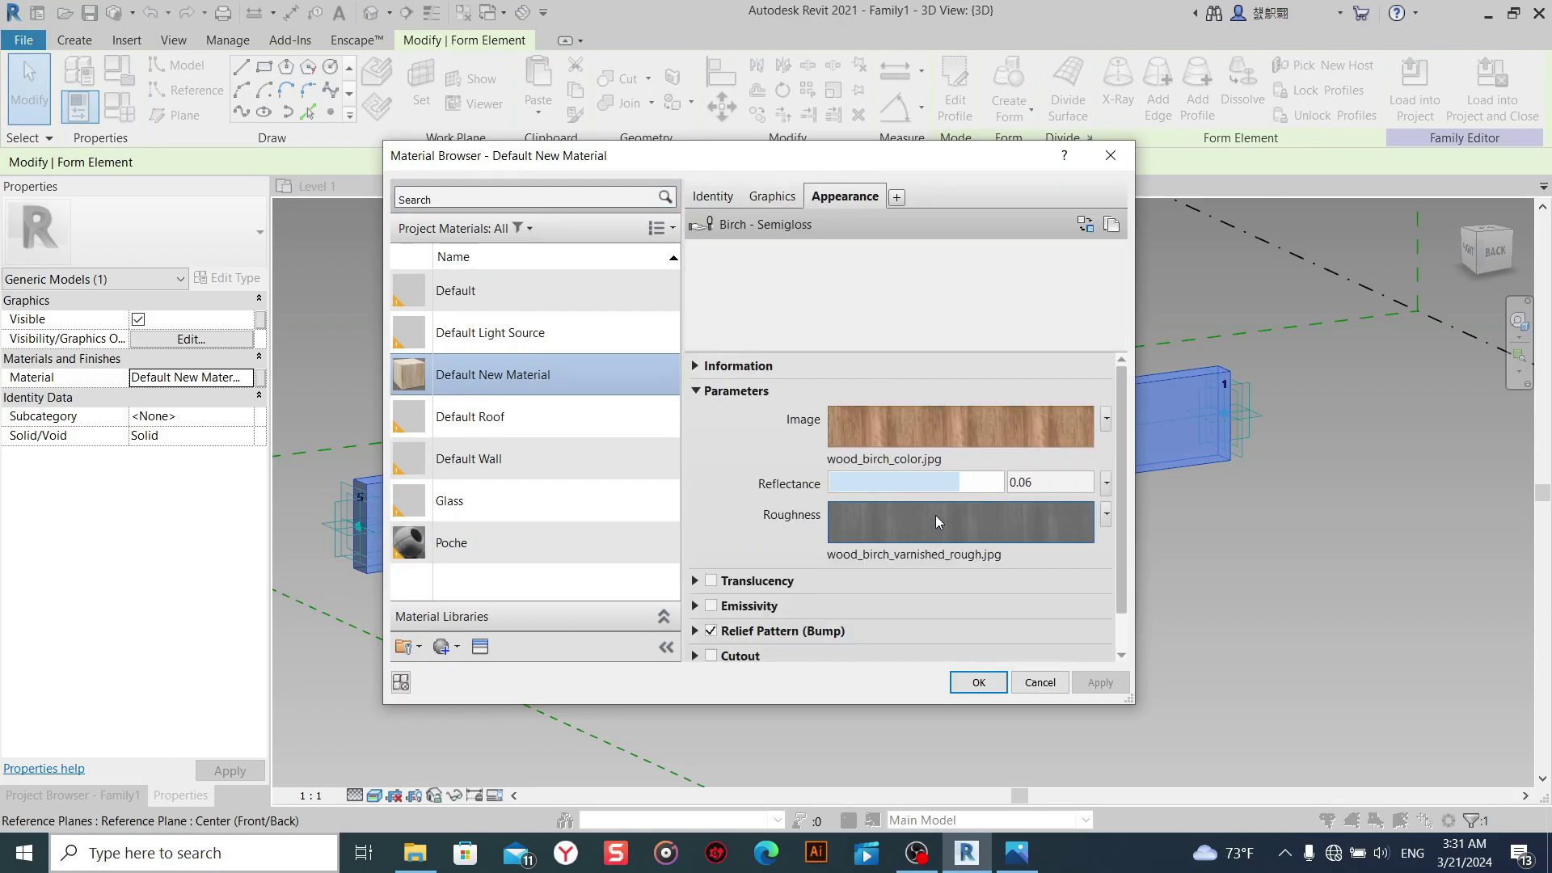
{"action": "scroll", "coordinate": [845, 535], "scroll_direction": "down", "scroll_amount": 1}
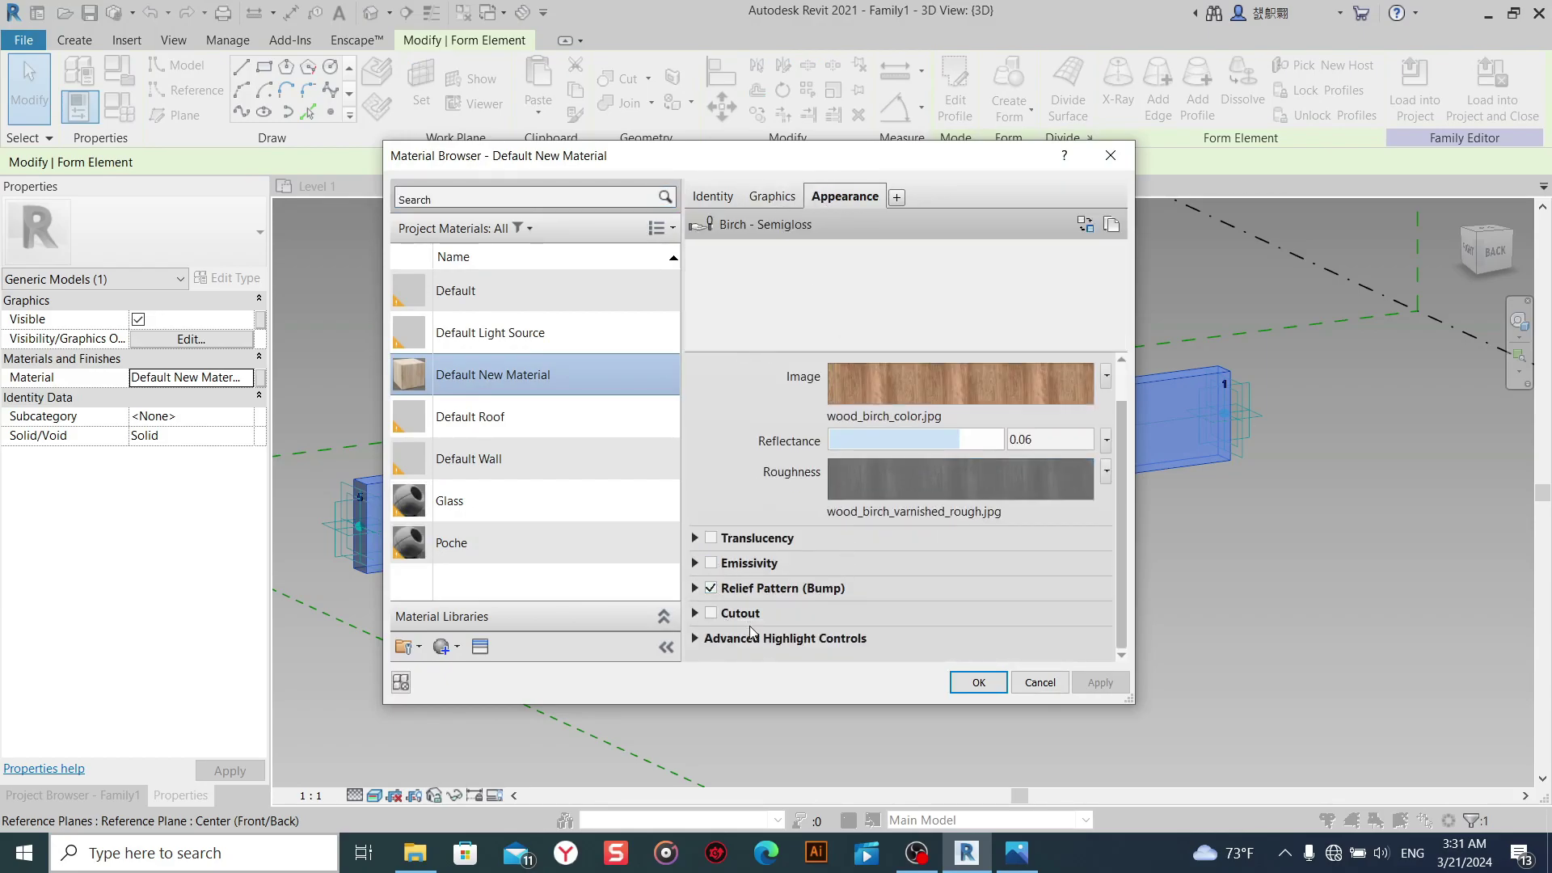
{"action": "left_click", "coordinate": [702, 639]}
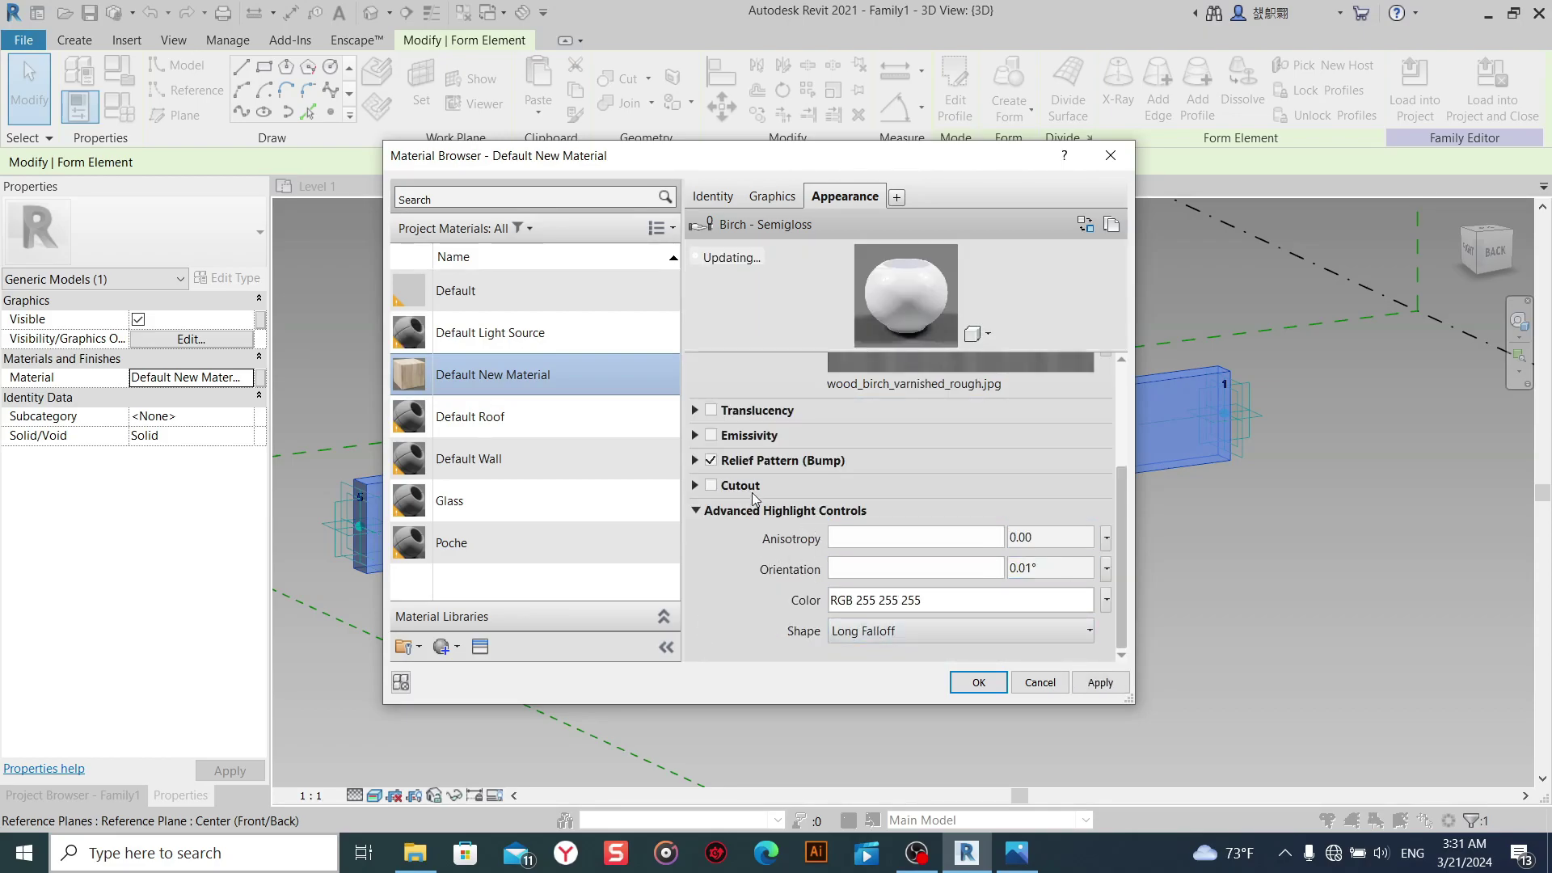
{"action": "left_click", "coordinate": [696, 511]}
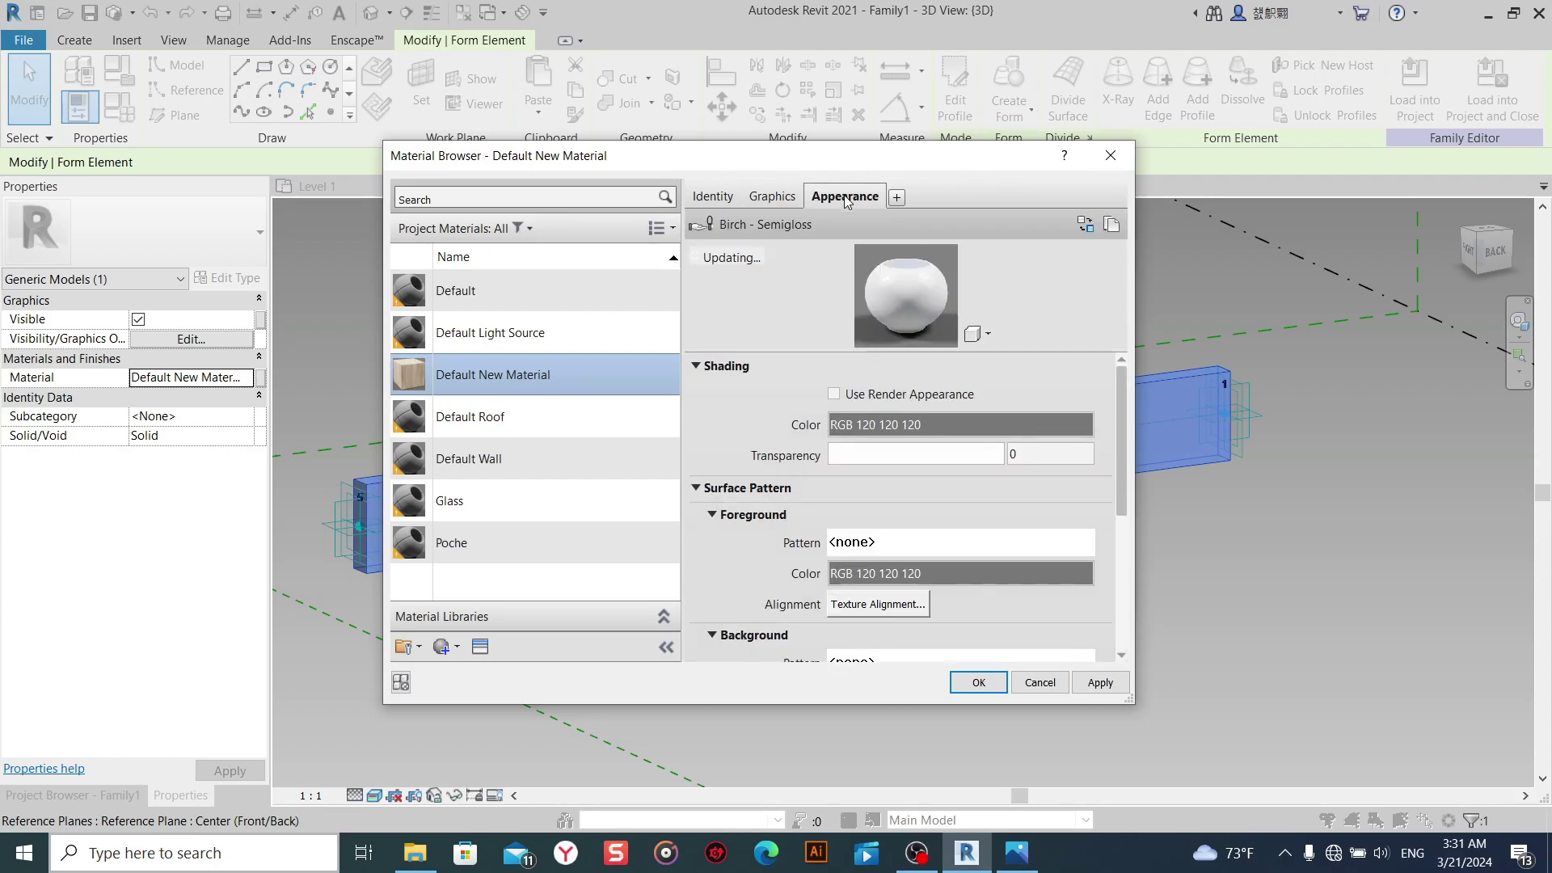
{"action": "left_click", "coordinate": [696, 638]}
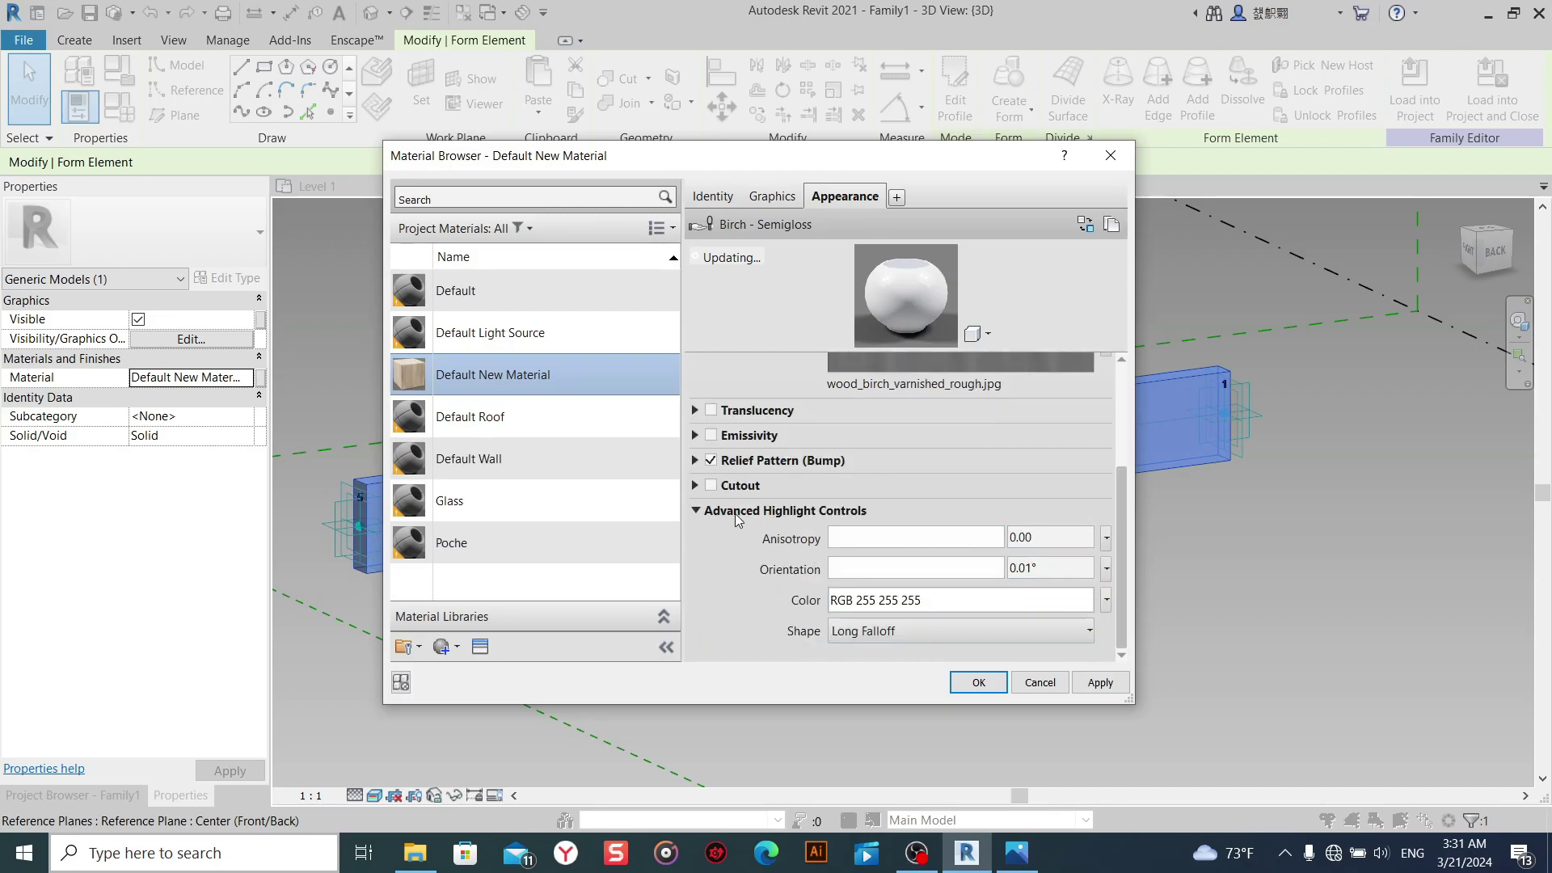
{"action": "left_click", "coordinate": [693, 410]}
{"action": "left_click", "coordinate": [693, 409]}
Set the birch texture sample size to width 1 and height 3, then apply the material.
{"action": "left_click", "coordinate": [889, 396]}
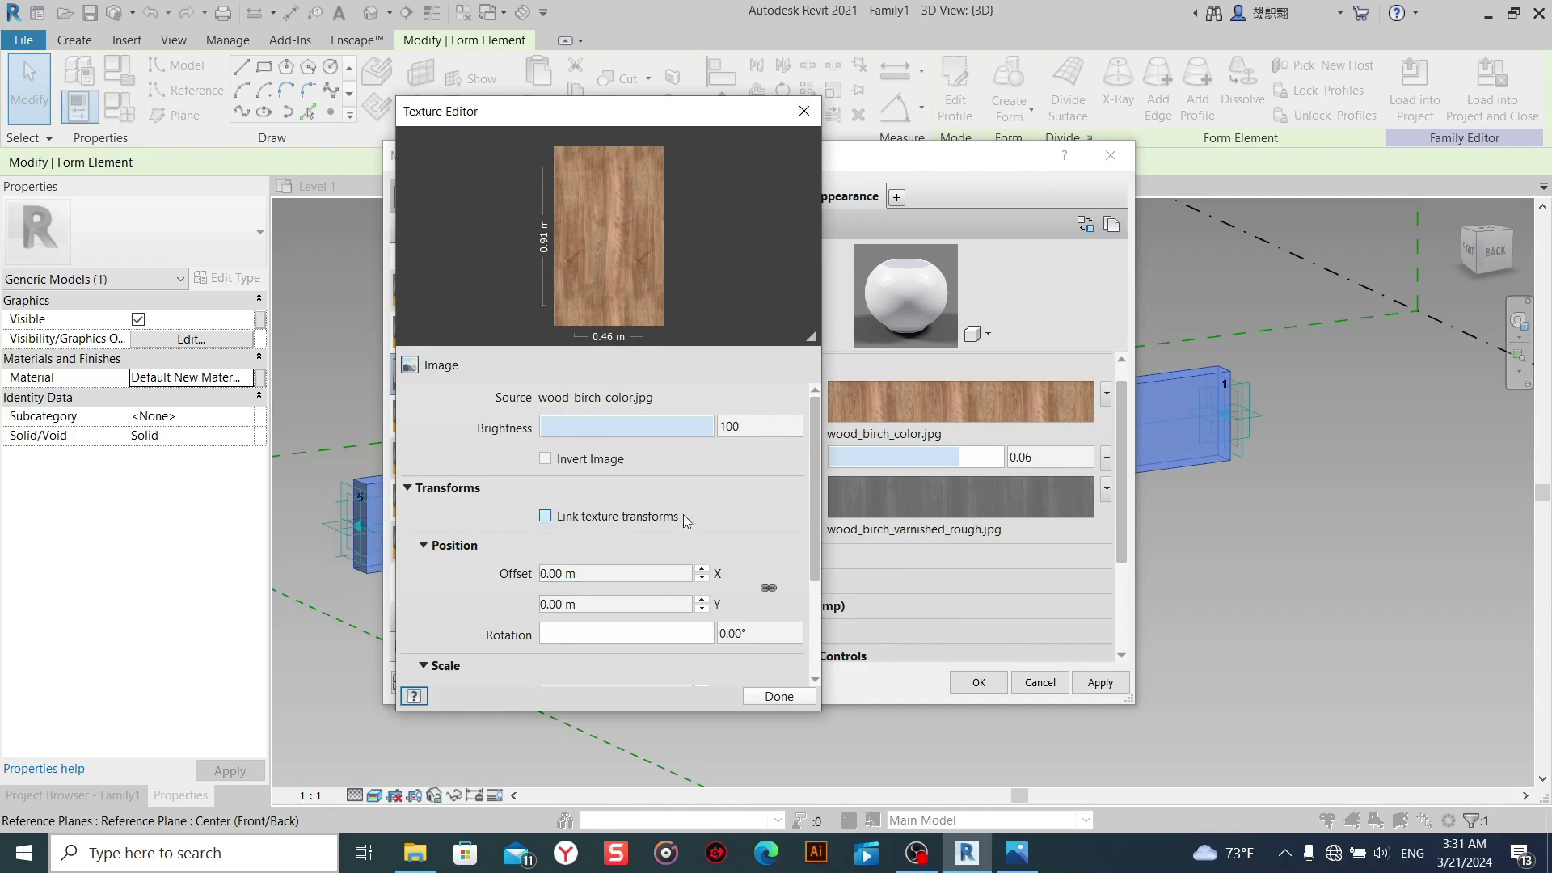
{"action": "scroll", "coordinate": [712, 498], "scroll_direction": "down", "scroll_amount": 1}
{"action": "scroll", "coordinate": [799, 506], "scroll_direction": "down", "scroll_amount": 1}
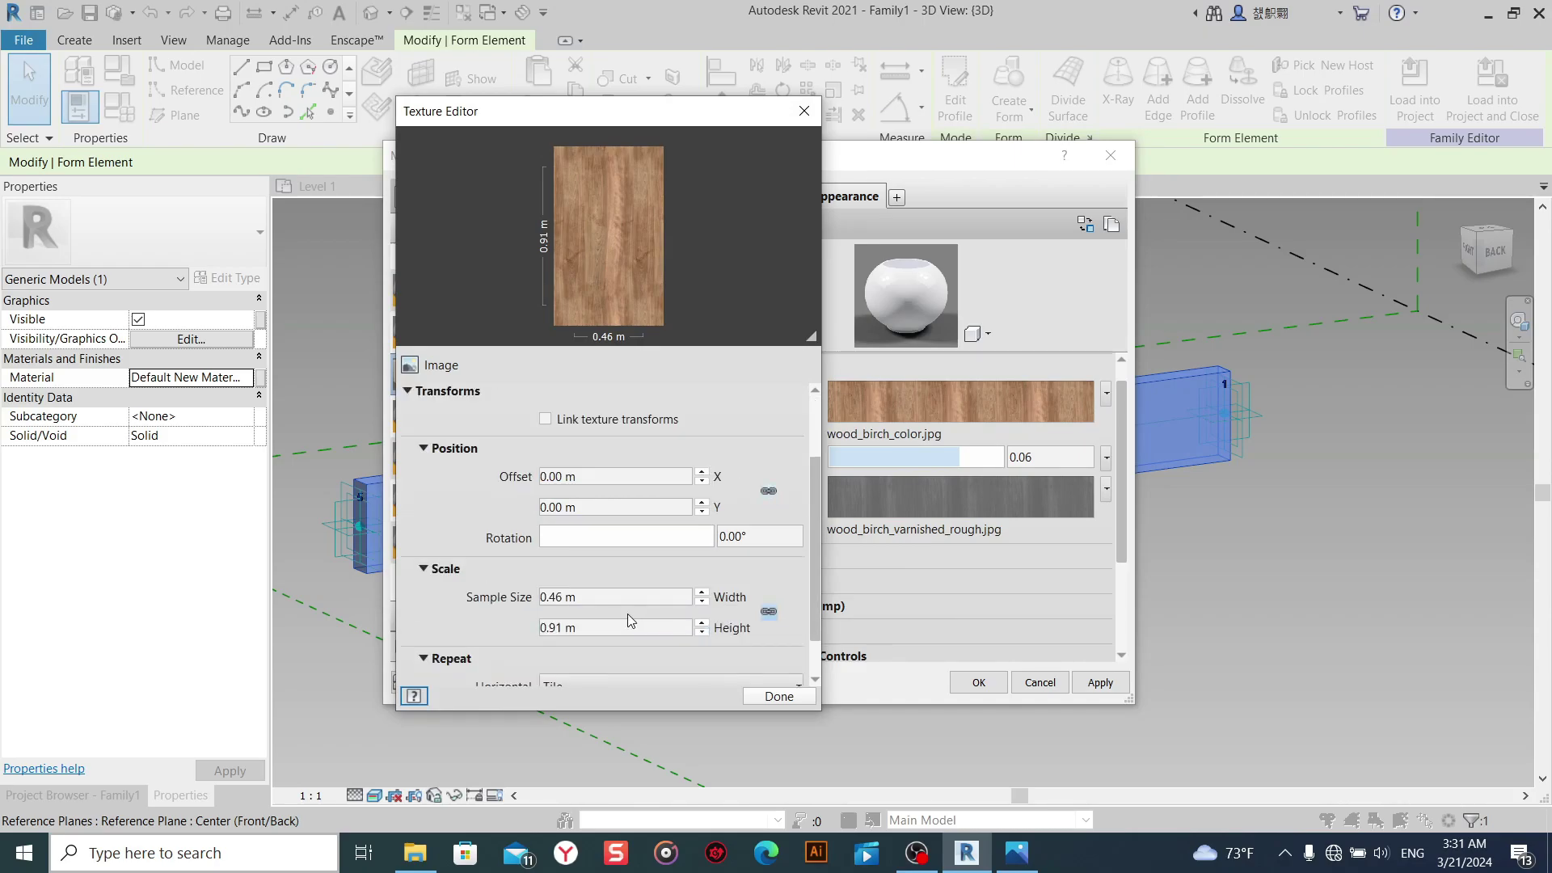
{"action": "left_click", "coordinate": [702, 602]}
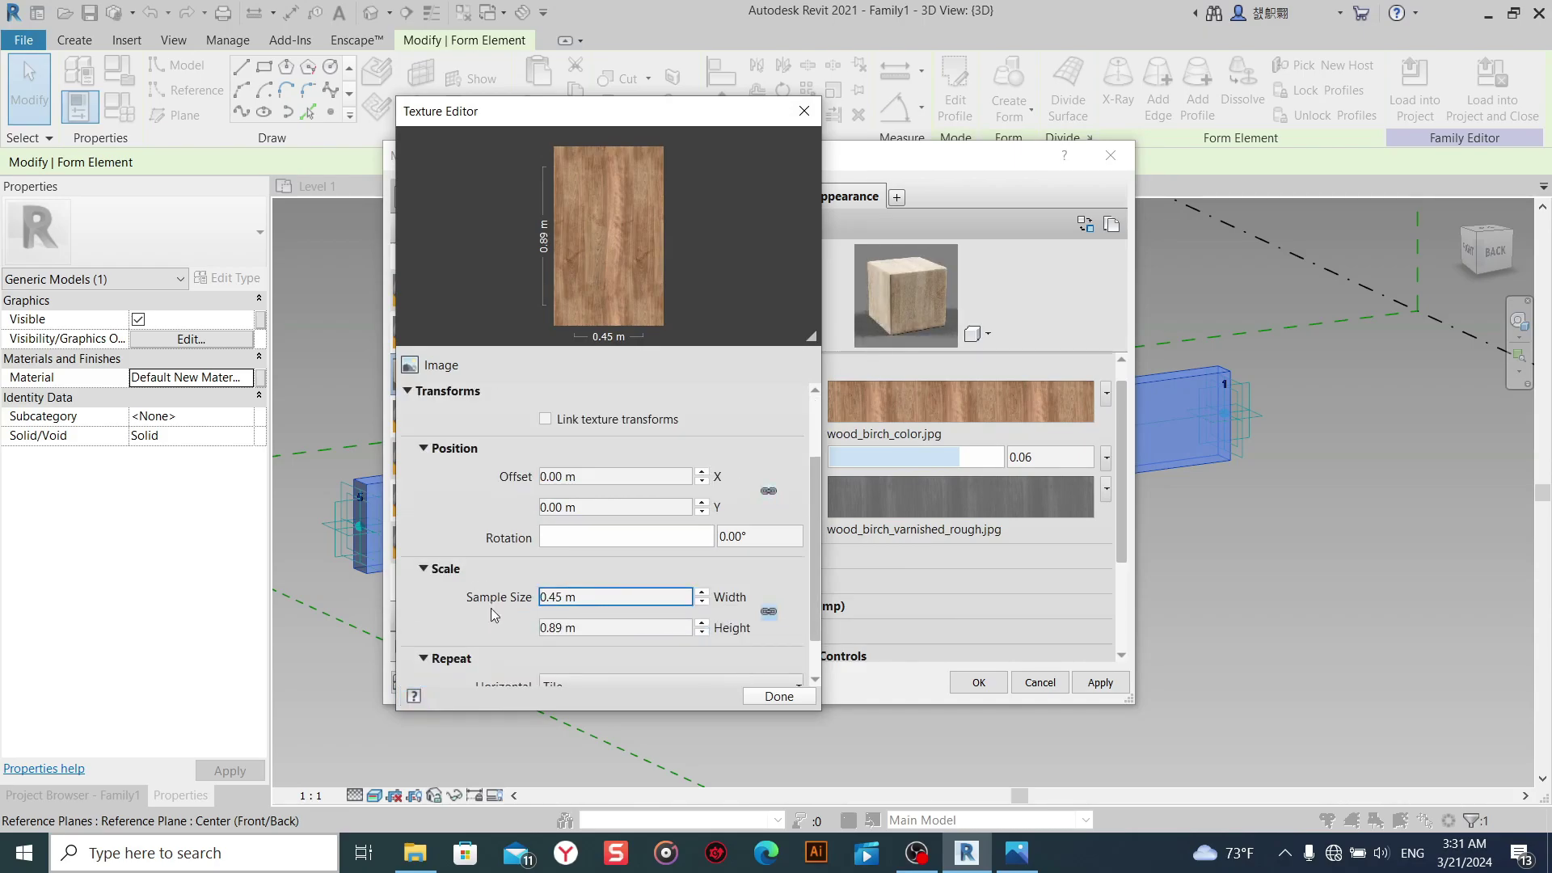
{"action": "double_click", "coordinate": [562, 596]}
{"action": "type", "text": "1"}
{"action": "key", "text": "Return"}
{"action": "left_click", "coordinate": [589, 627]}
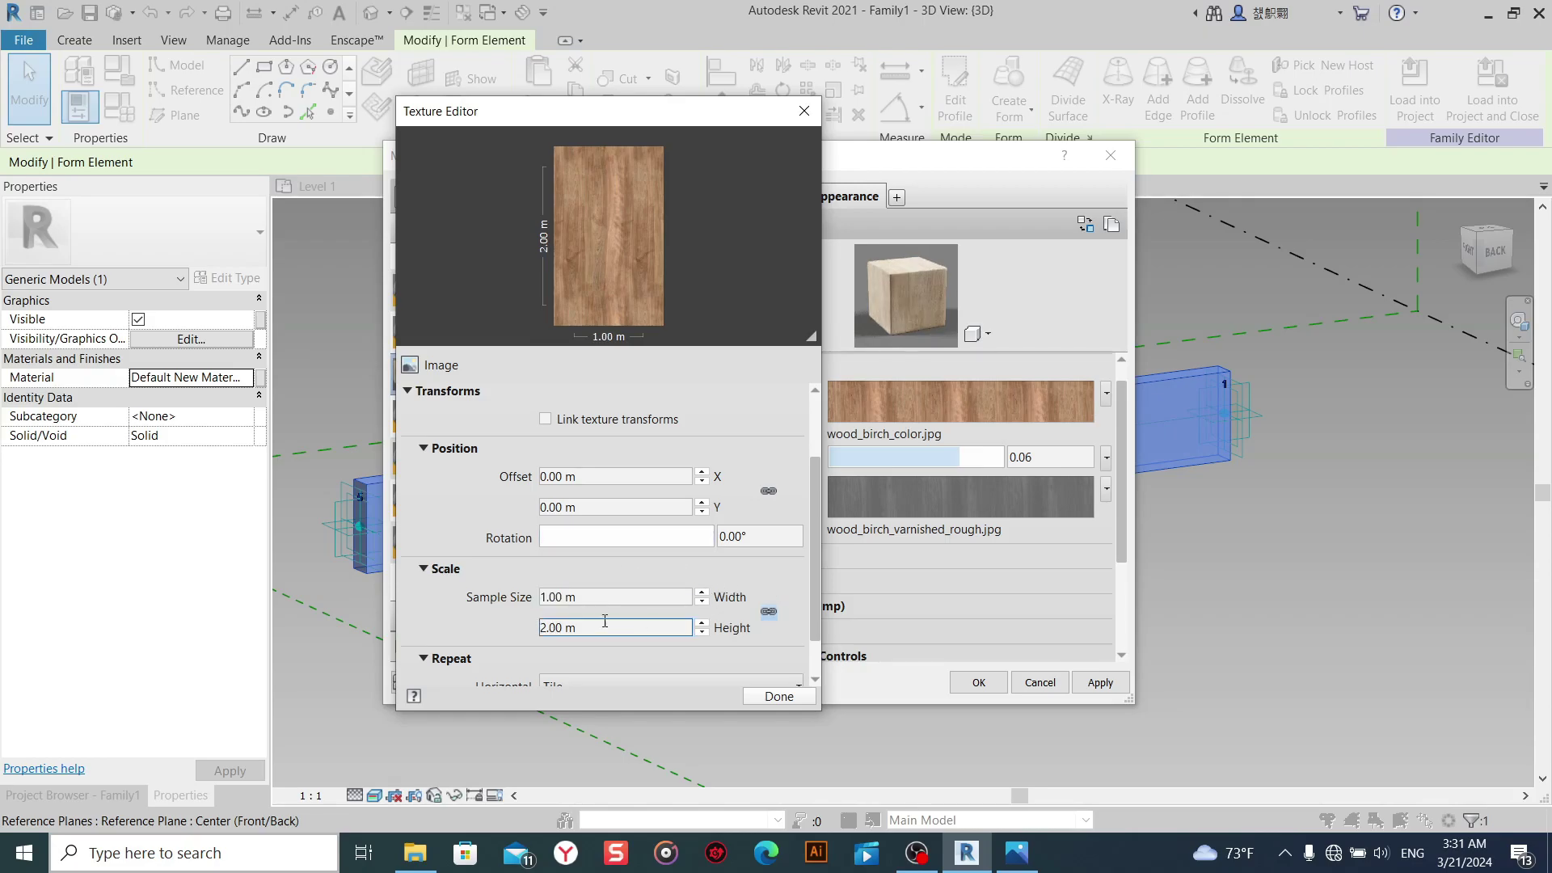
{"action": "double_click", "coordinate": [558, 627]}
{"action": "type", "text": "3"}
{"action": "key", "text": "Return"}
{"action": "left_click", "coordinate": [813, 693]}
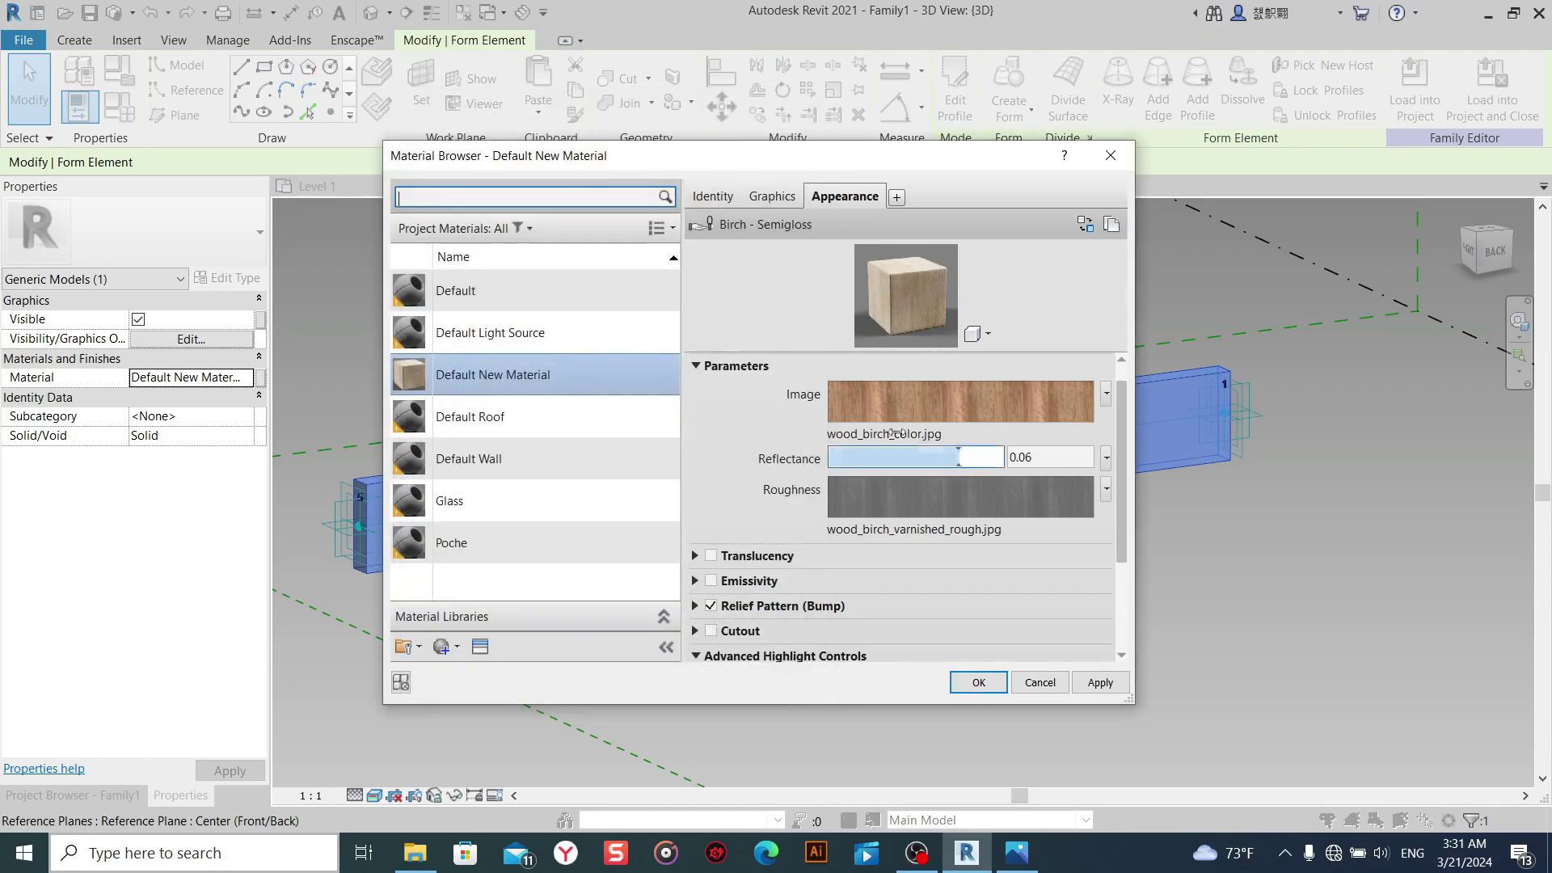
{"action": "left_click", "coordinate": [983, 681]}
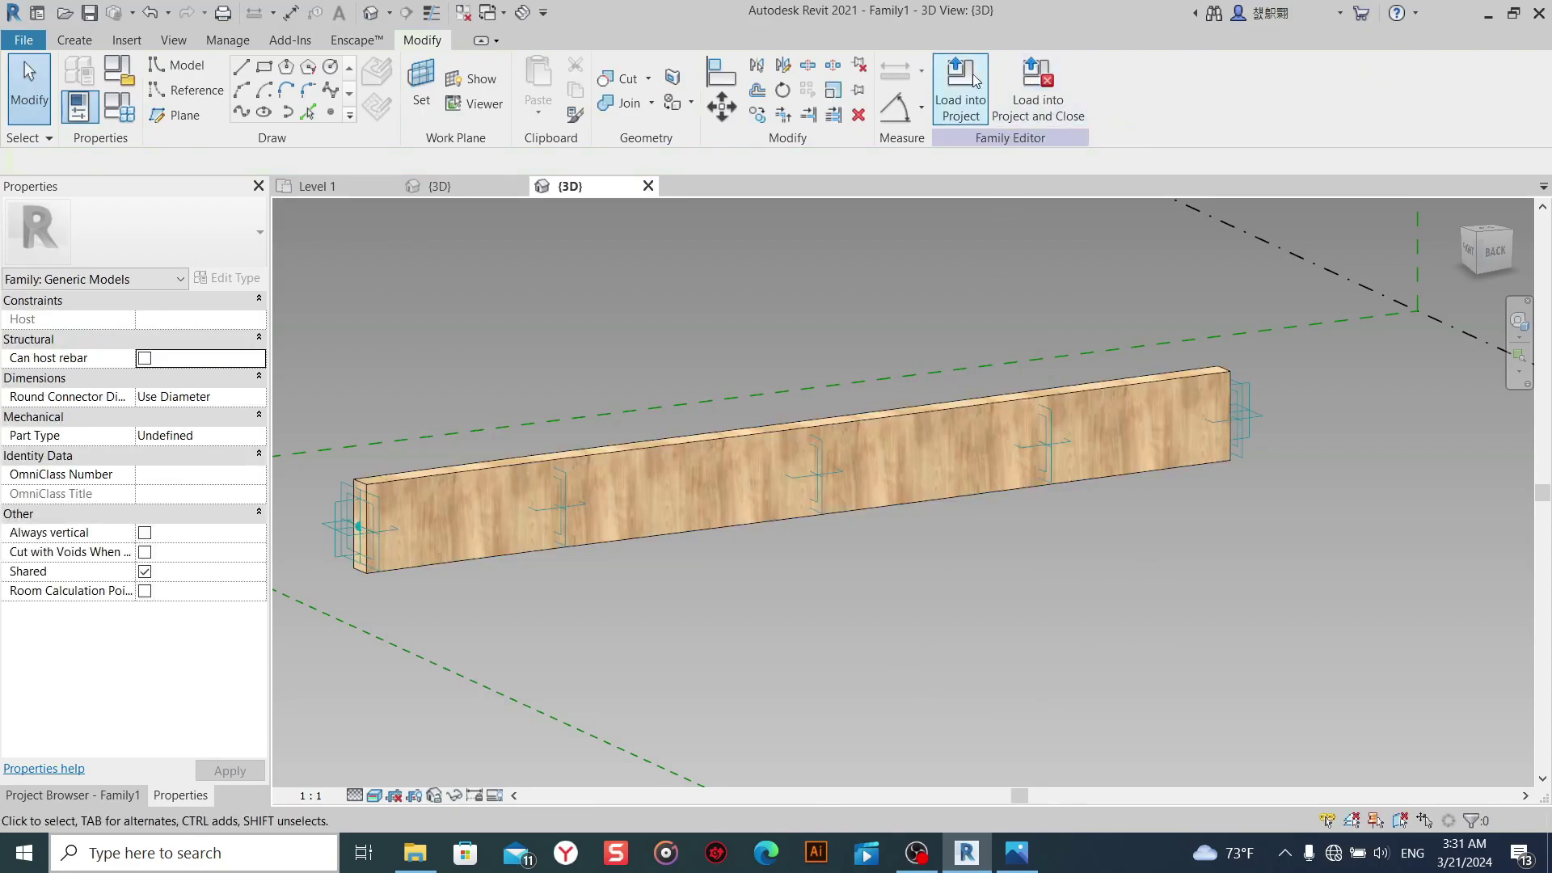
Reload the updated Family1 into the project, overwriting the existing version, and go to the {3D} view.
{"action": "left_click", "coordinate": [961, 101]}
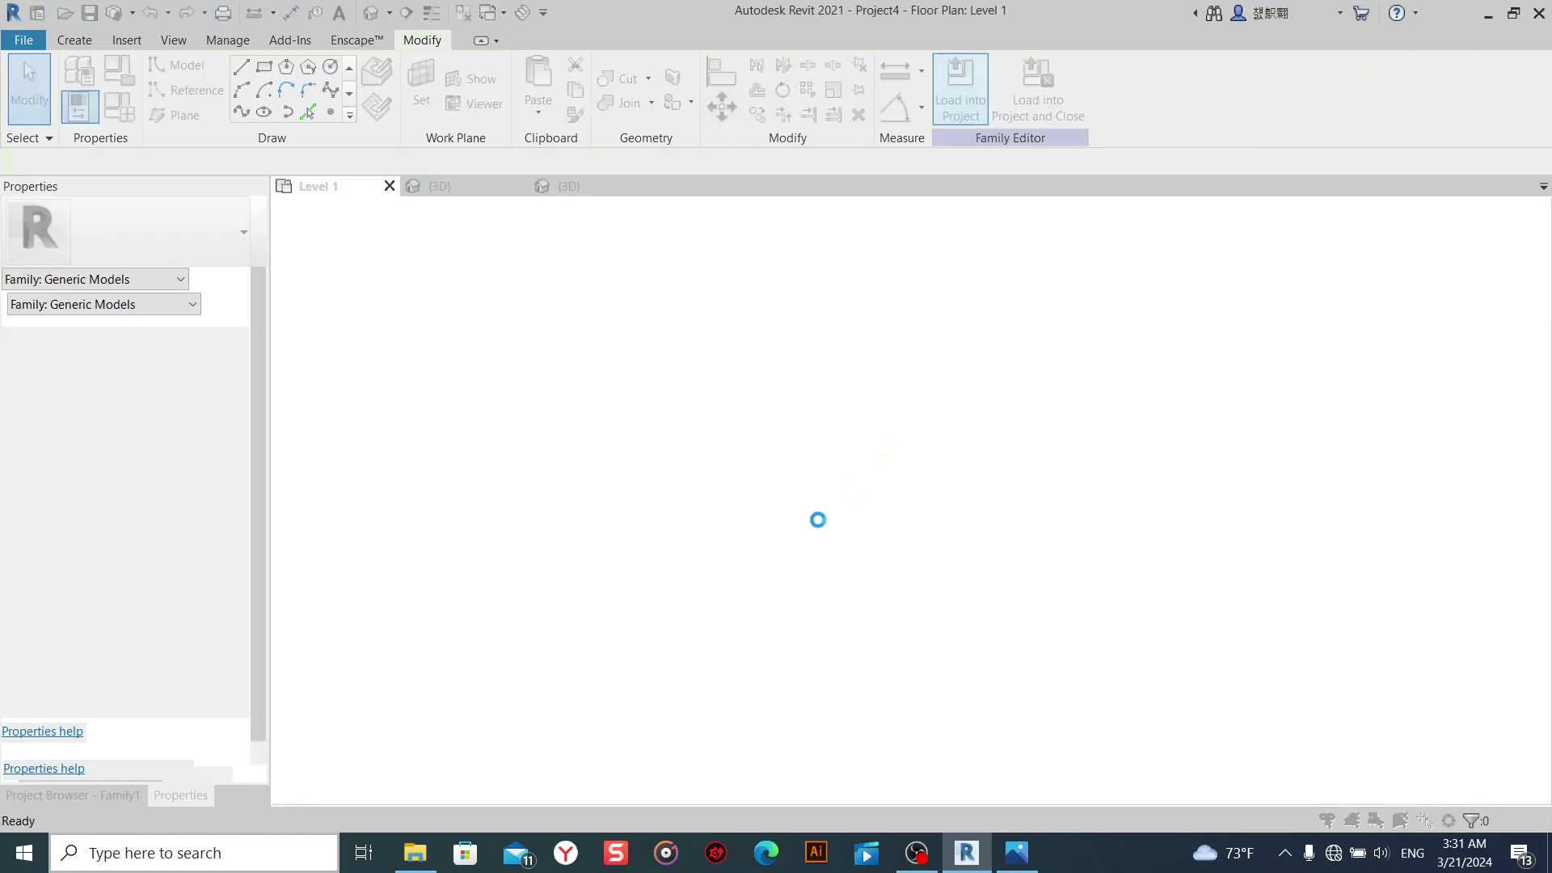
{"action": "left_click", "coordinate": [739, 419]}
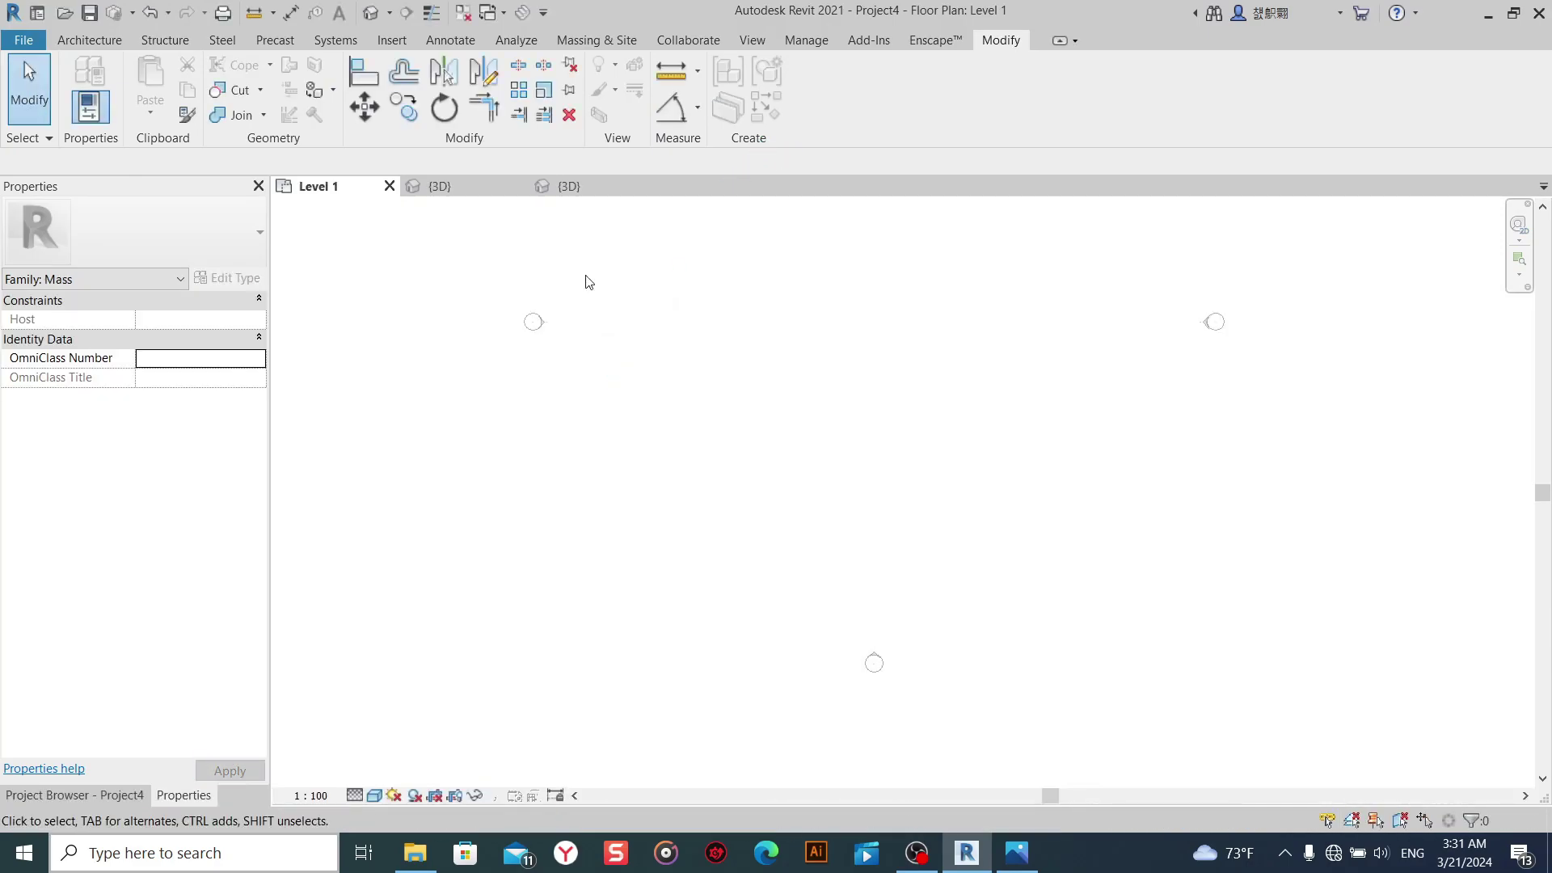
{"action": "left_click", "coordinate": [60, 40]}
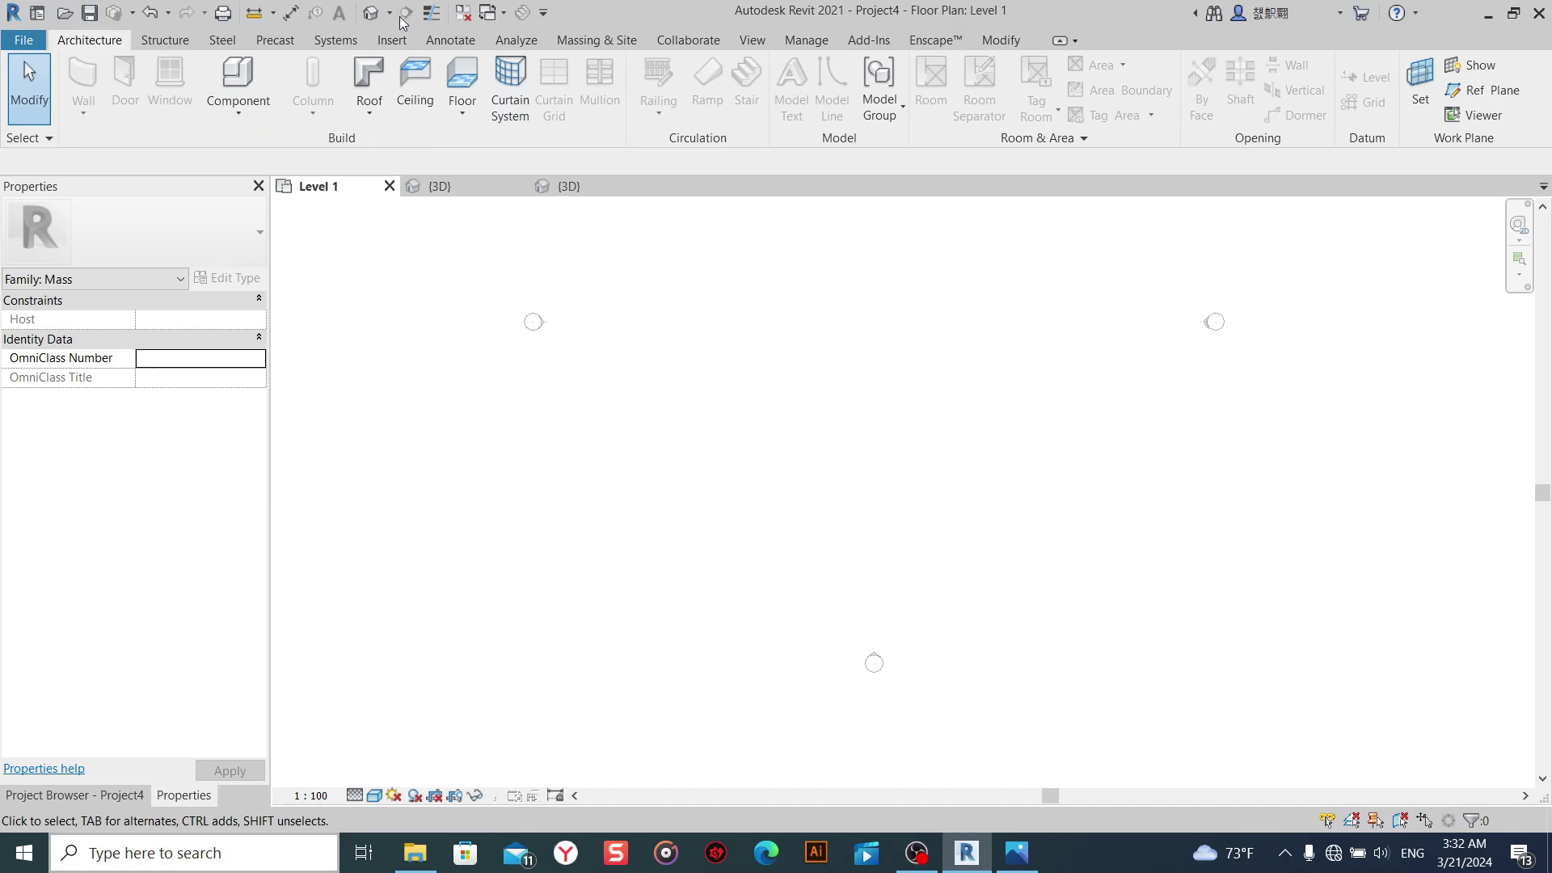
{"action": "left_click", "coordinate": [371, 12]}
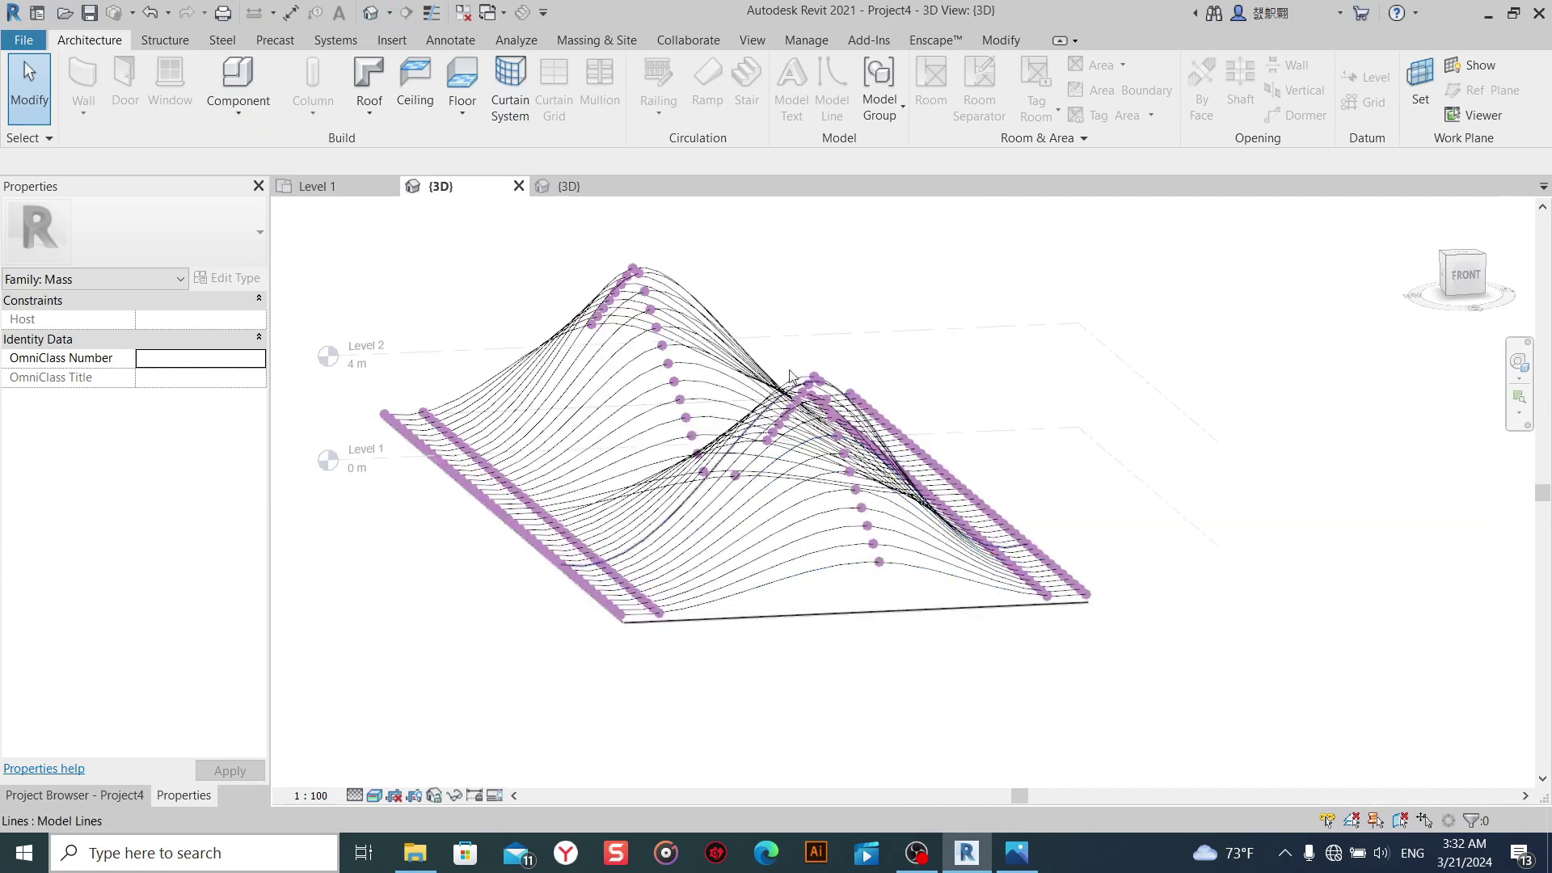
Place the slat adaptive component on the wavy curves and finish the mass.
{"action": "left_click", "coordinate": [236, 79]}
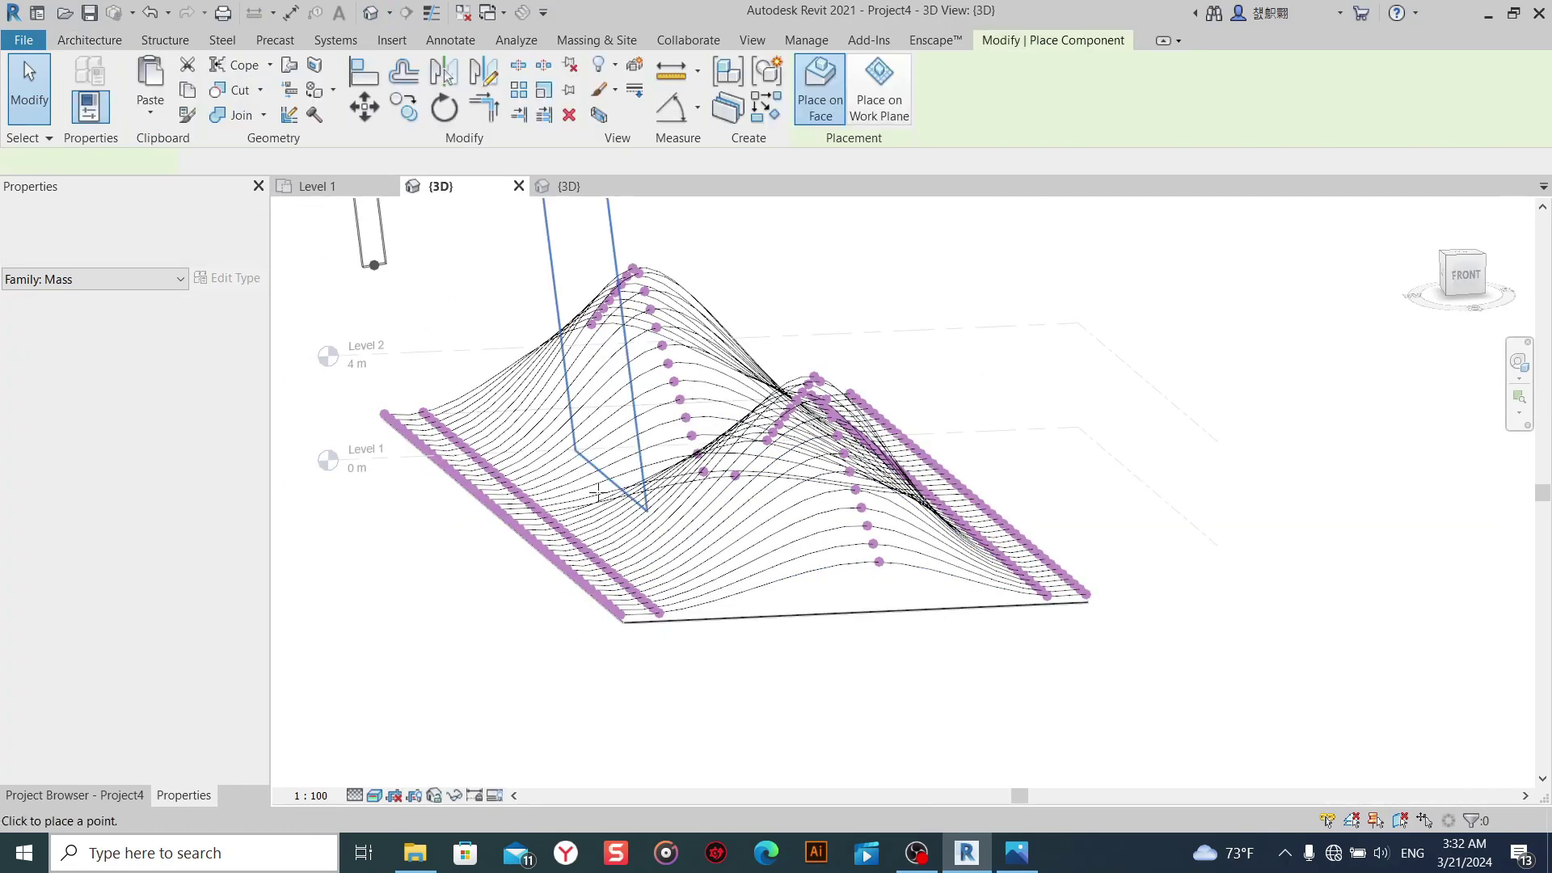
{"action": "left_click", "coordinate": [693, 340]}
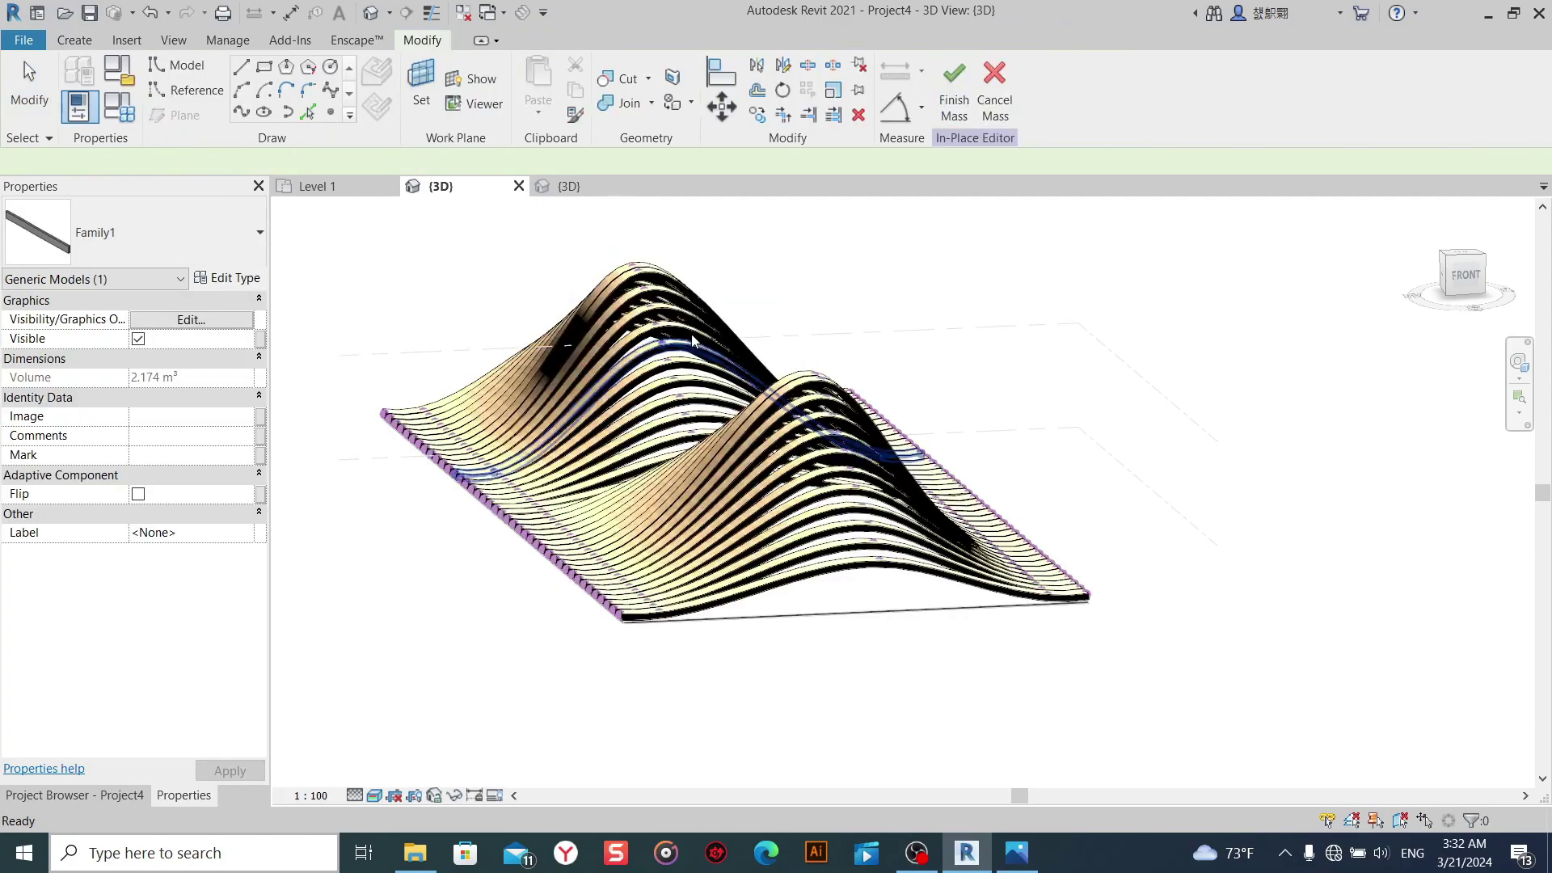
{"action": "key", "text": "Escape"}
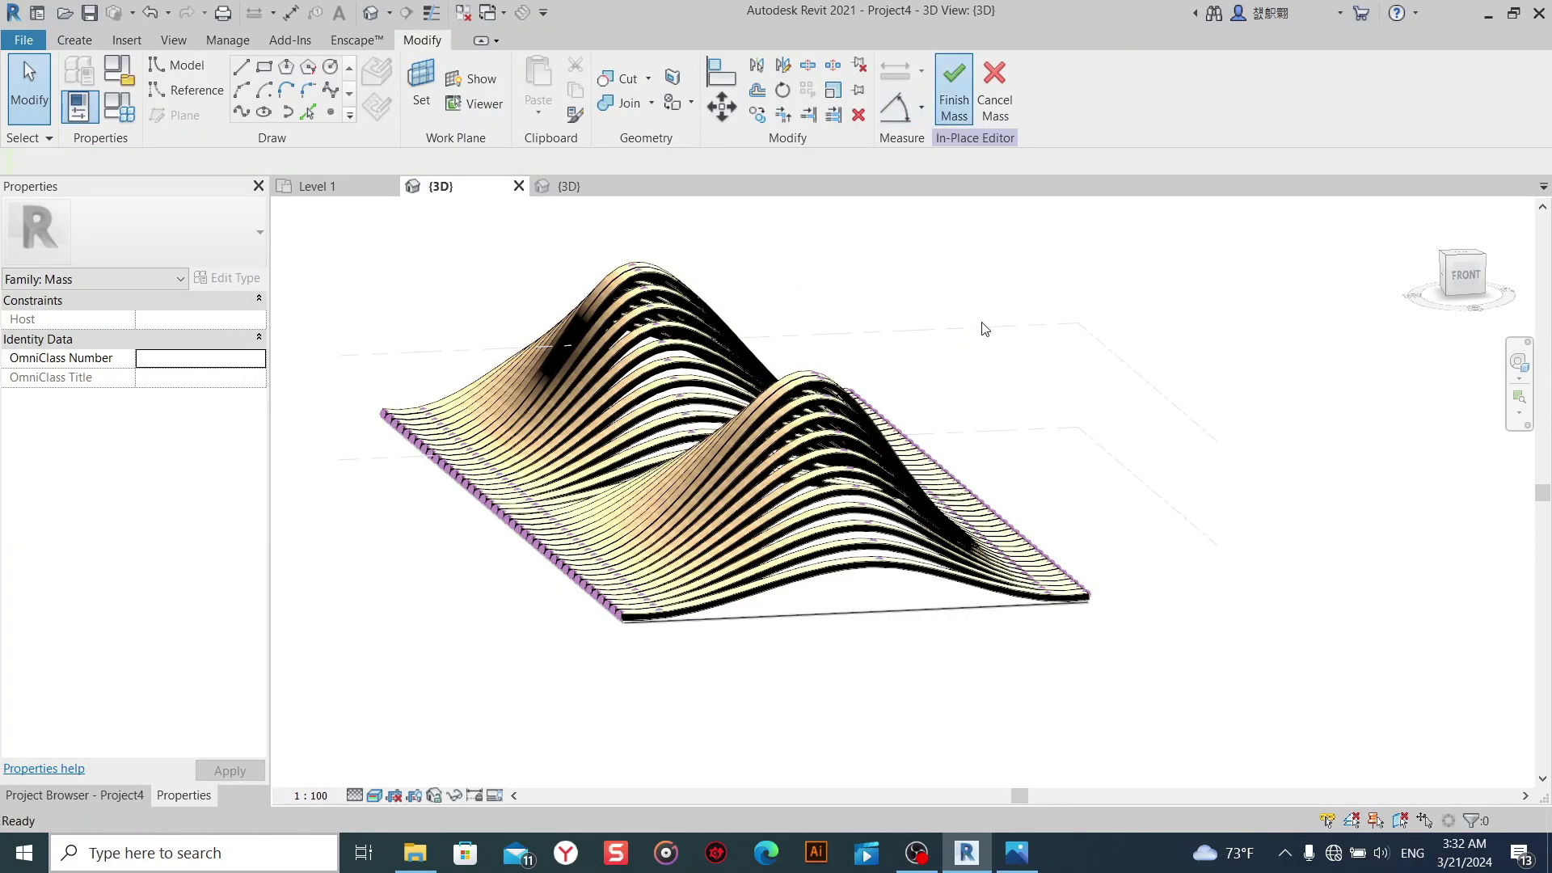
{"action": "left_click", "coordinate": [954, 89]}
{"action": "mouse_move", "coordinate": [1061, 390]}
{"action": "middle_mouse_down", "text": "shift"}
{"action": "mouse_move", "coordinate": [1188, 428]}
{"action": "mouse_move", "coordinate": [1310, 415]}
{"action": "mouse_move", "coordinate": [935, 408]}
{"action": "mouse_move", "coordinate": [1015, 606]}
{"action": "mouse_move", "coordinate": [1140, 590]}
{"action": "middle_mouse_up", "text": "shift"}
Uncheck Show Edges in Graphic Display Options, then orbit closer to the wavy pavilion.
{"action": "scroll", "coordinate": [1015, 606], "scroll_direction": "up", "scroll_amount": 2}
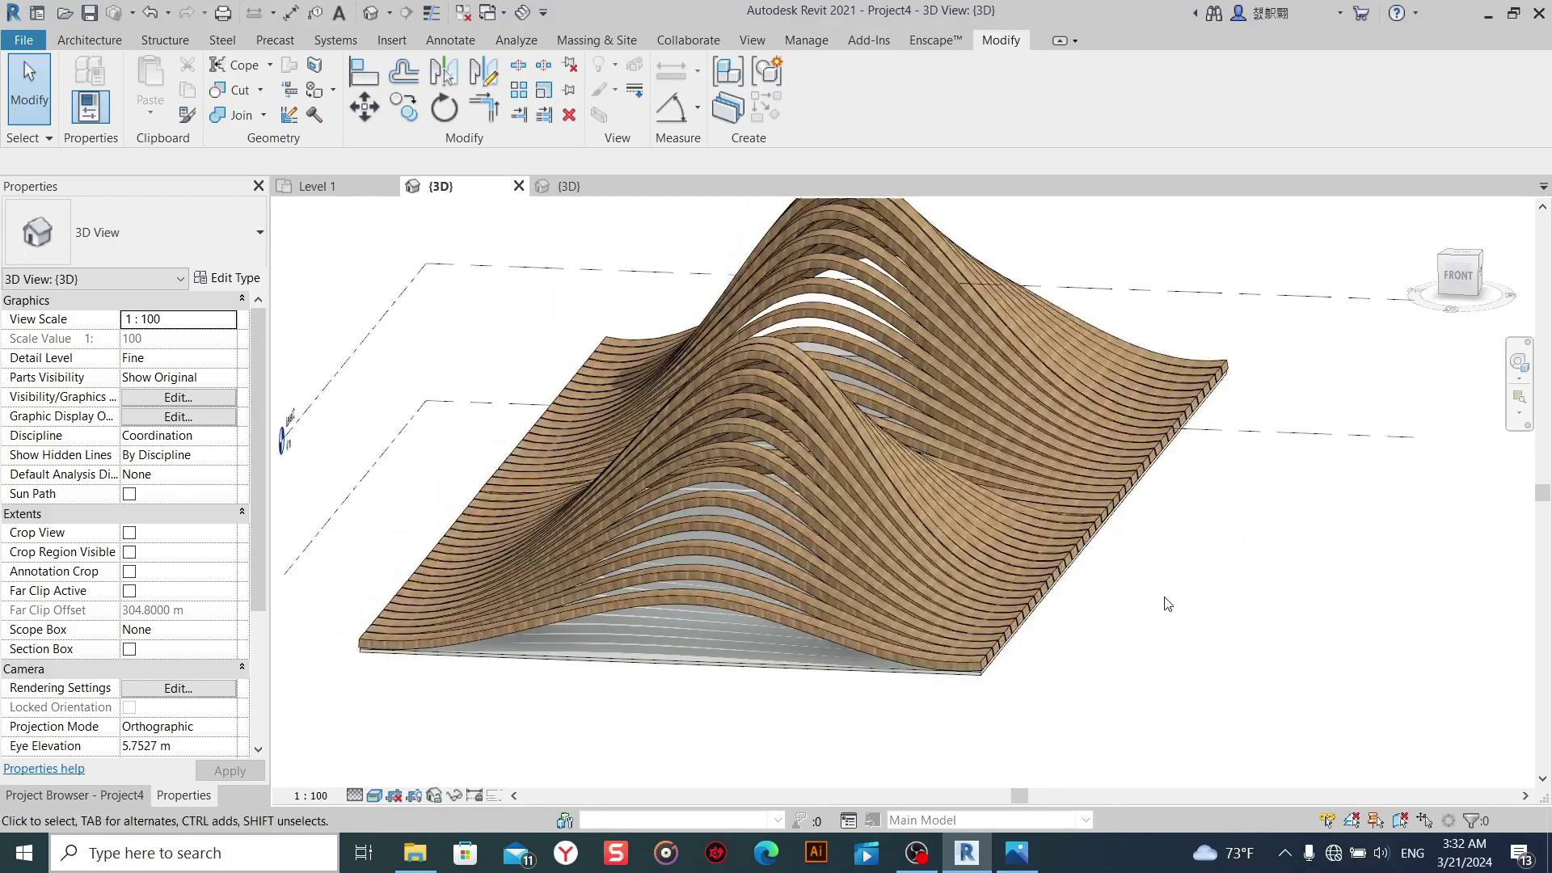
{"action": "left_click", "coordinate": [375, 796]}
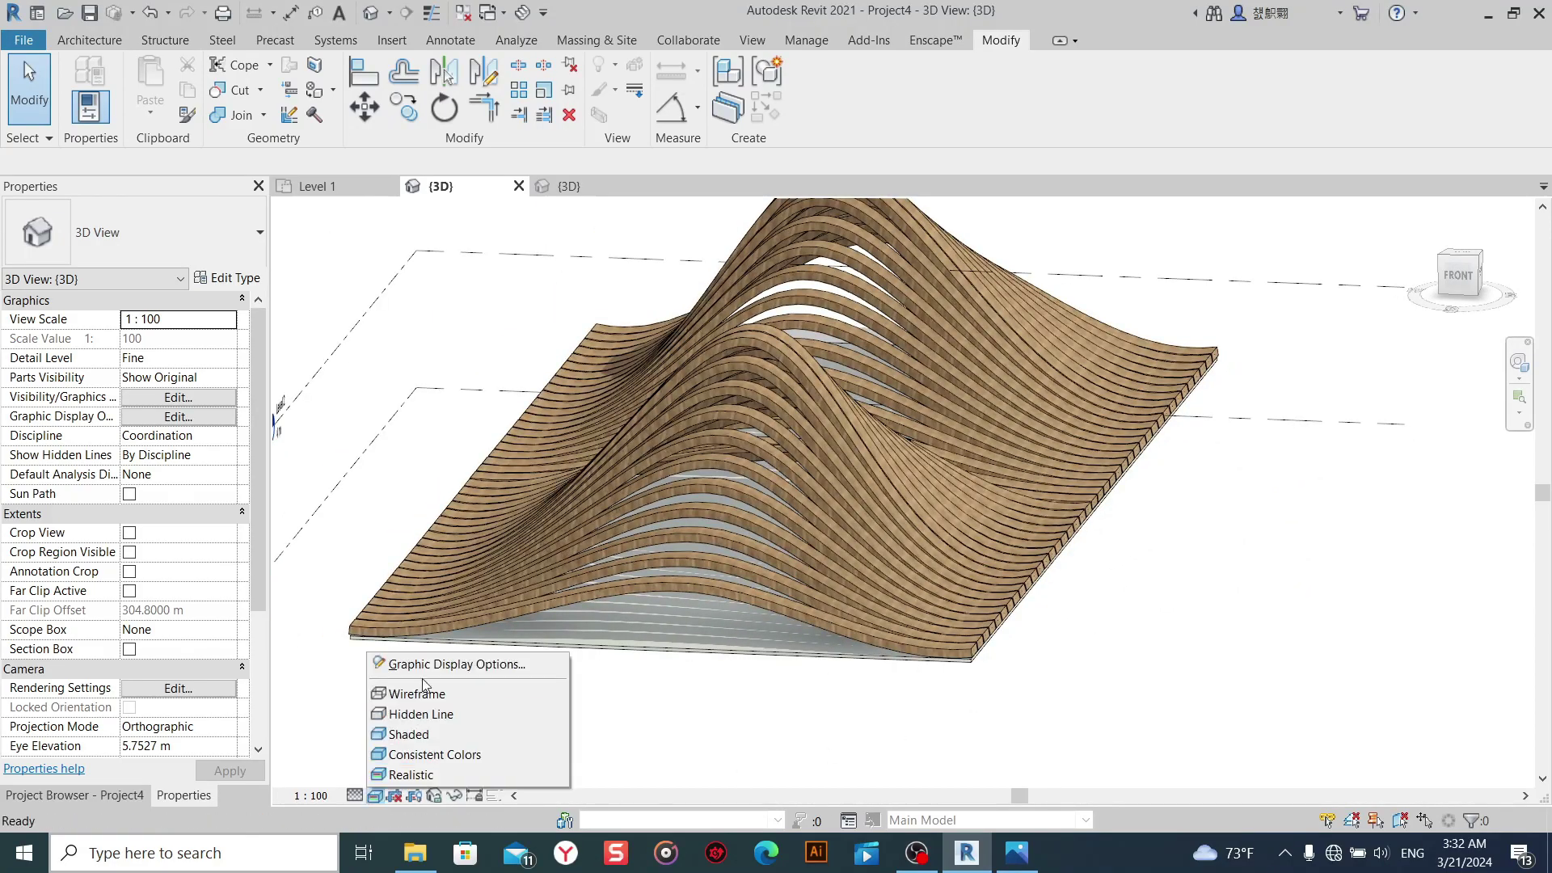
{"action": "left_click", "coordinate": [429, 659]}
{"action": "left_click", "coordinate": [197, 368]}
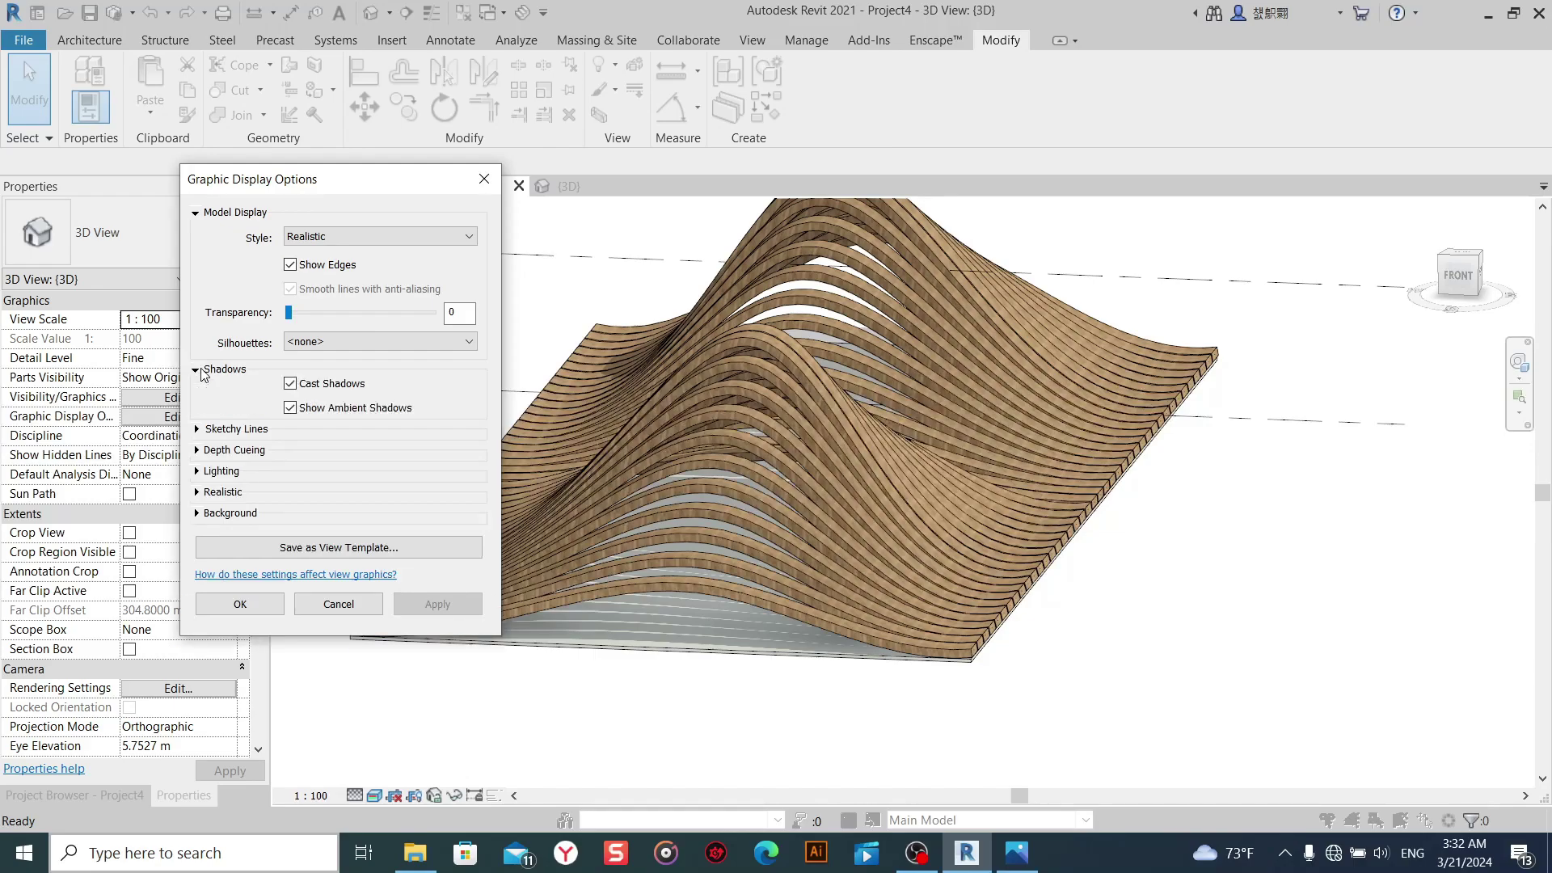
{"action": "left_click", "coordinate": [290, 267]}
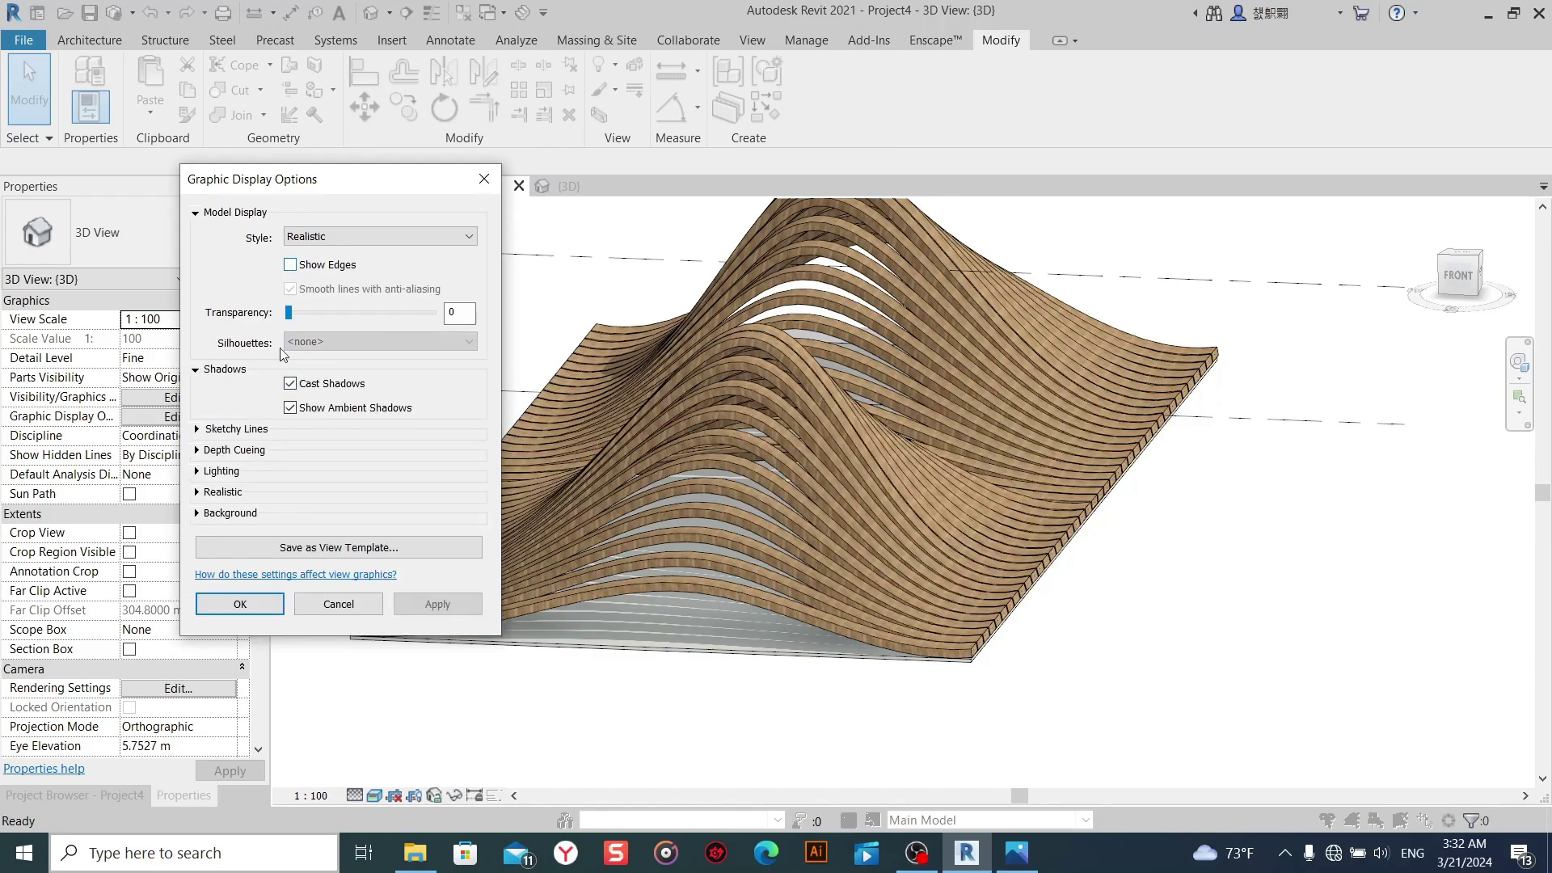
{"action": "left_click", "coordinate": [271, 604]}
{"action": "mouse_move", "coordinate": [622, 716]}
{"action": "middle_mouse_down", "text": "shift"}
{"action": "mouse_move", "coordinate": [600, 735]}
{"action": "mouse_move", "coordinate": [658, 738]}
{"action": "mouse_move", "coordinate": [639, 743]}
{"action": "middle_mouse_up", "text": "shift"}
{"action": "mouse_move", "coordinate": [811, 714]}
{"action": "middle_mouse_down", "text": "shift"}
{"action": "mouse_move", "coordinate": [821, 707]}
{"action": "mouse_move", "coordinate": [834, 768]}
{"action": "mouse_move", "coordinate": [873, 724]}
{"action": "mouse_move", "coordinate": [928, 774]}
{"action": "middle_mouse_up", "text": "shift"}
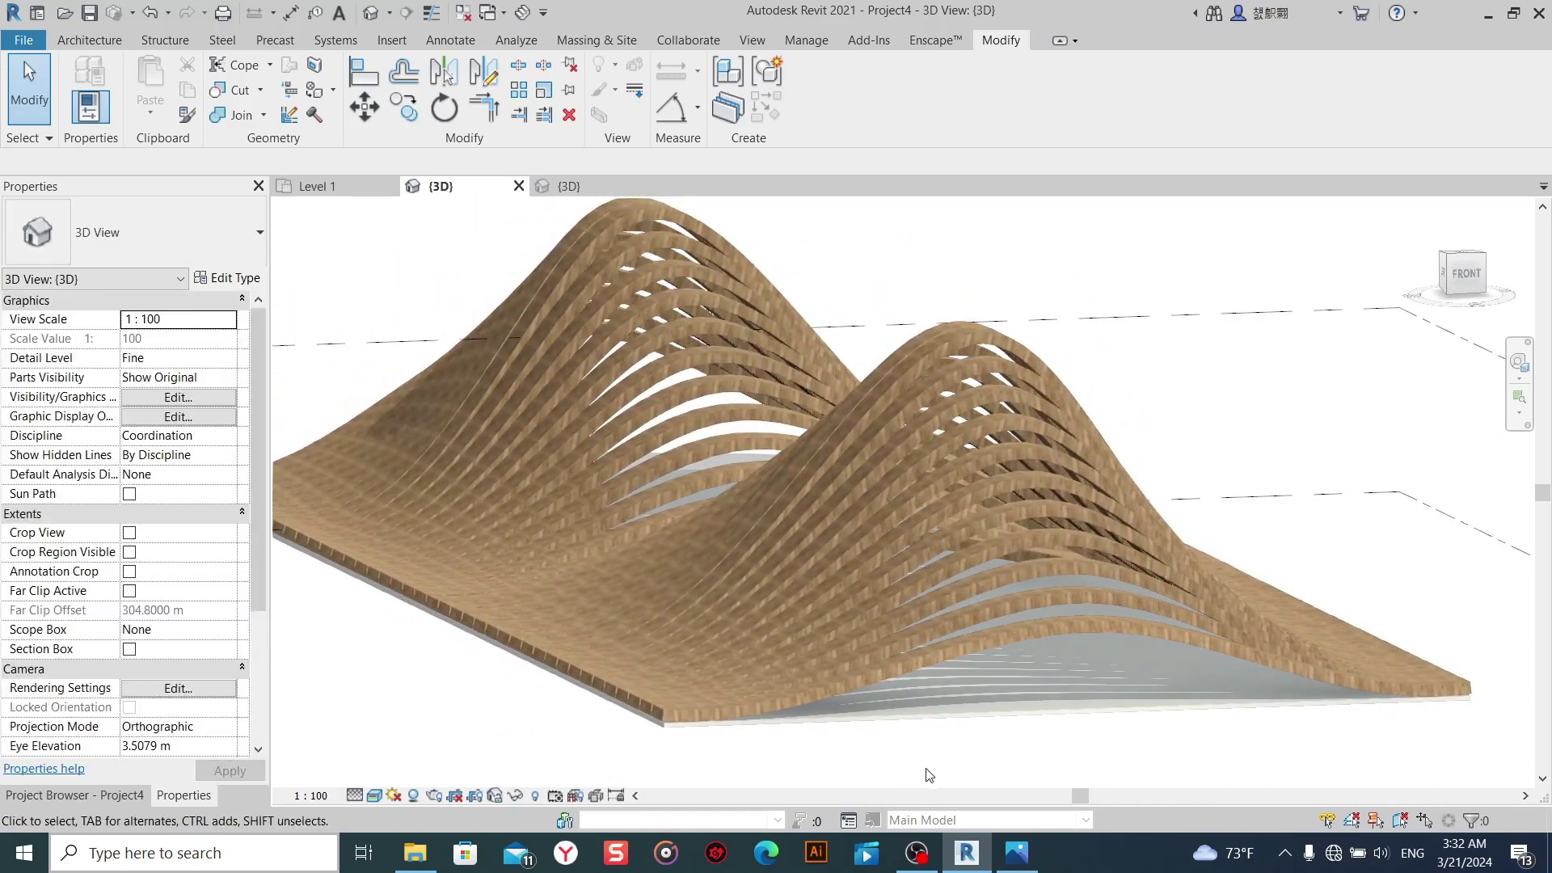
Start a High-quality render of the 3D view.
{"action": "left_click", "coordinate": [438, 796]}
{"action": "left_click", "coordinate": [186, 100]}
{"action": "left_click", "coordinate": [142, 144]}
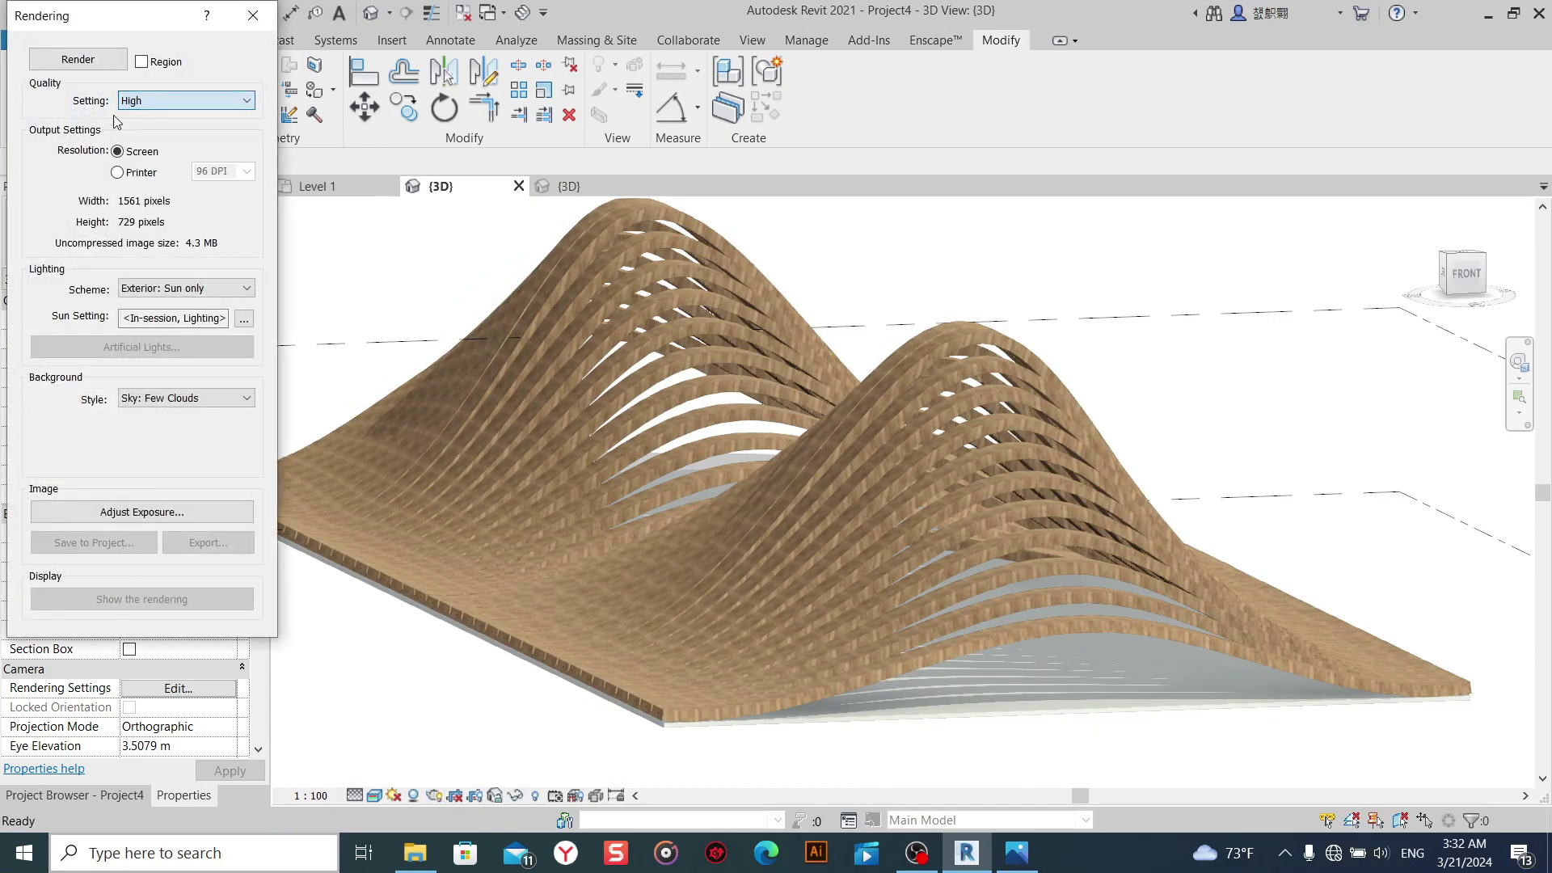
{"action": "left_click", "coordinate": [78, 59]}
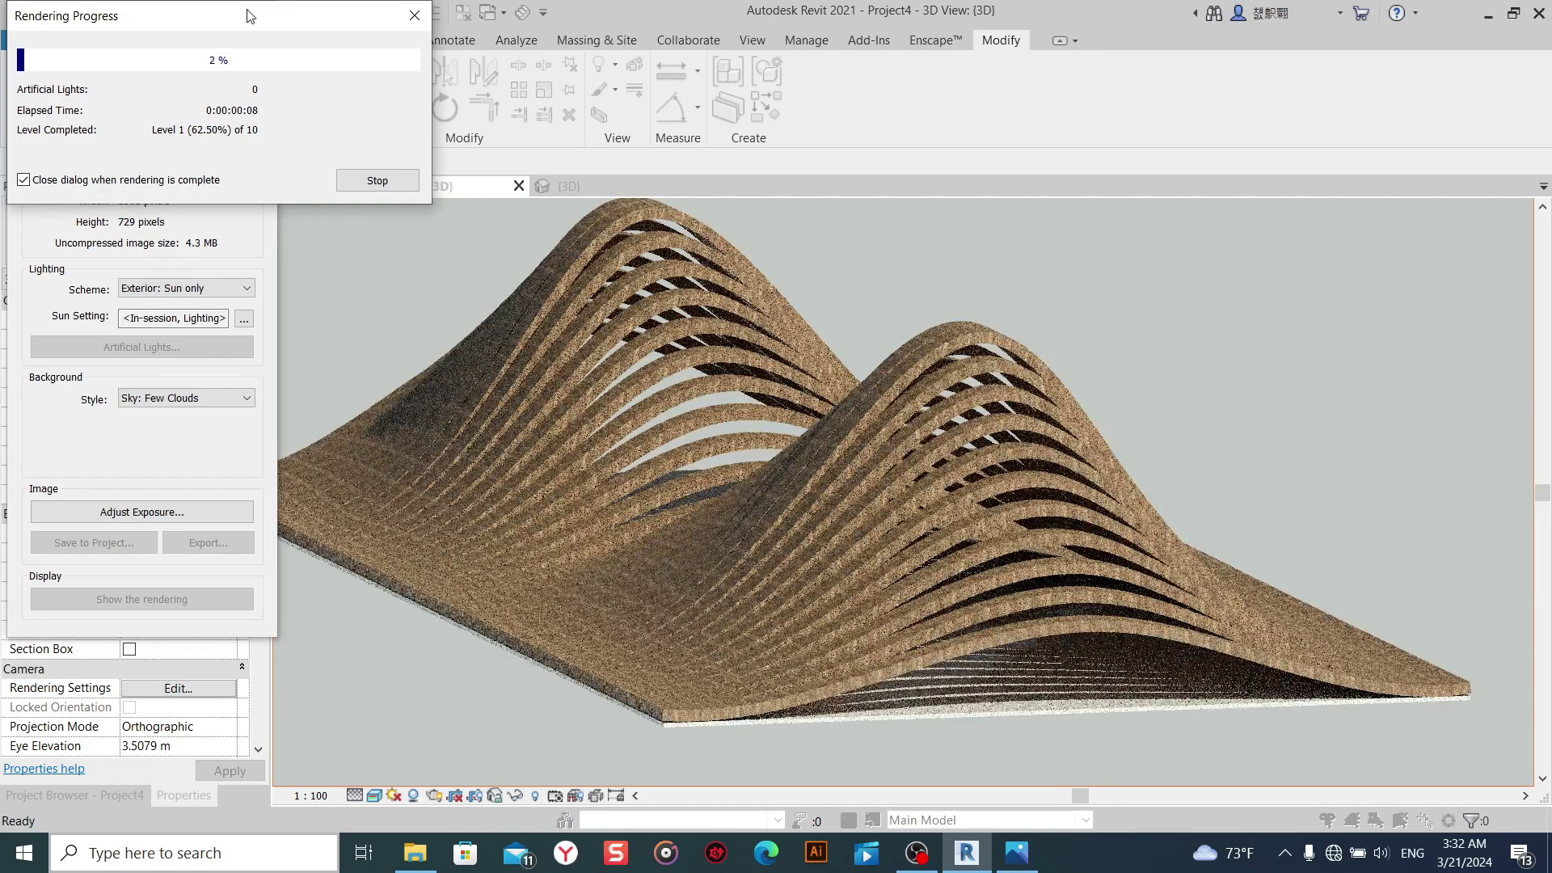
{"action": "left_click_drag", "start_coordinate": [250, 16], "coordinate": [78, 34]}
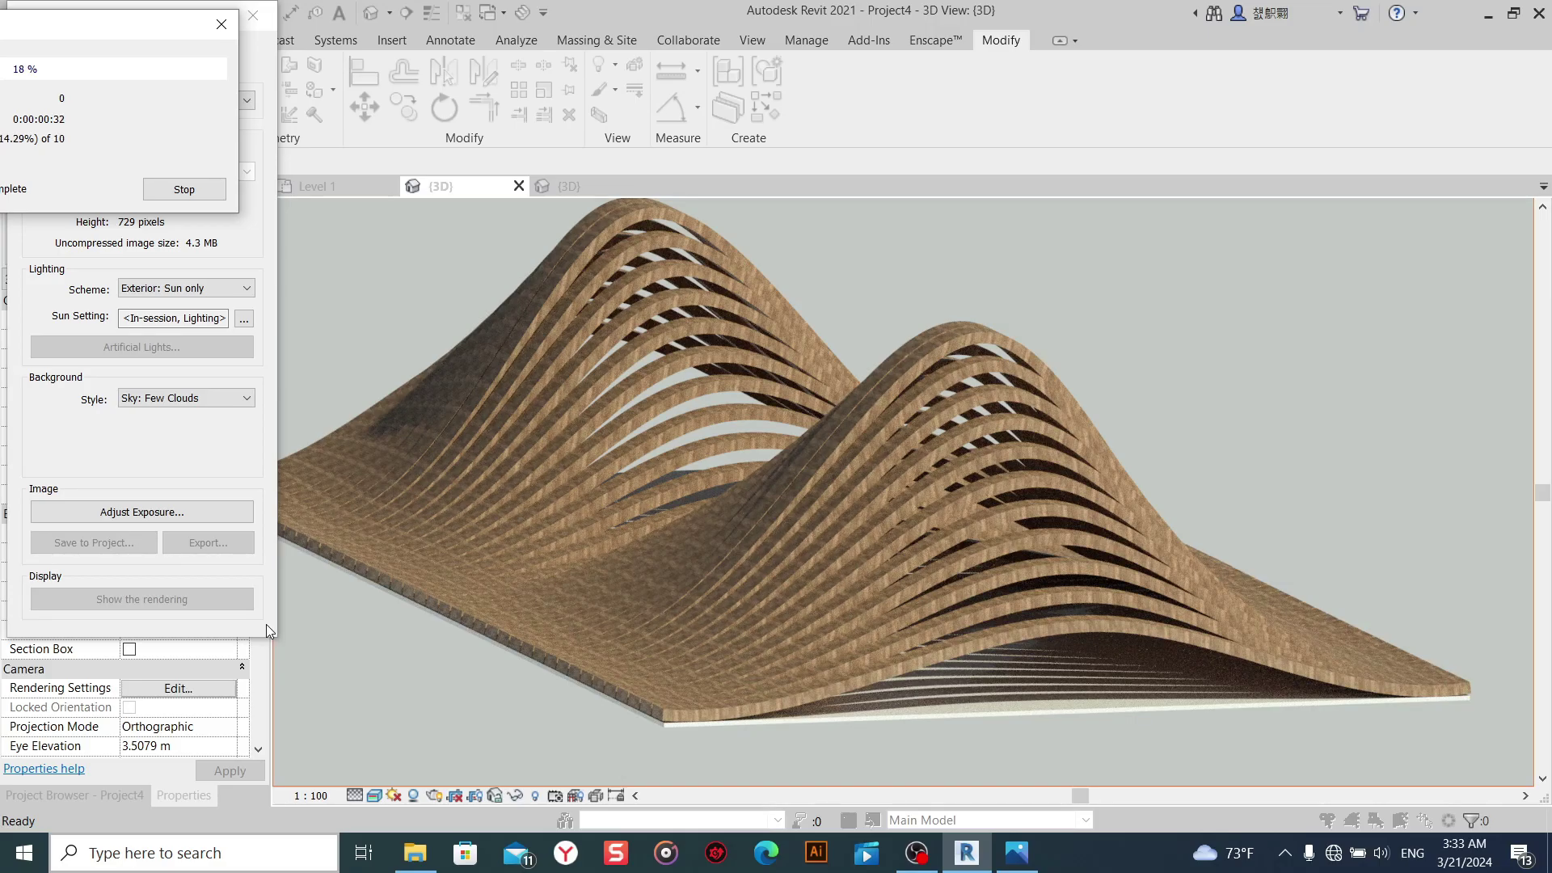
Stop the render at about 21%, confirm, and close the Rendering dialog.
{"action": "left_click", "coordinate": [185, 189]}
{"action": "left_click", "coordinate": [803, 431]}
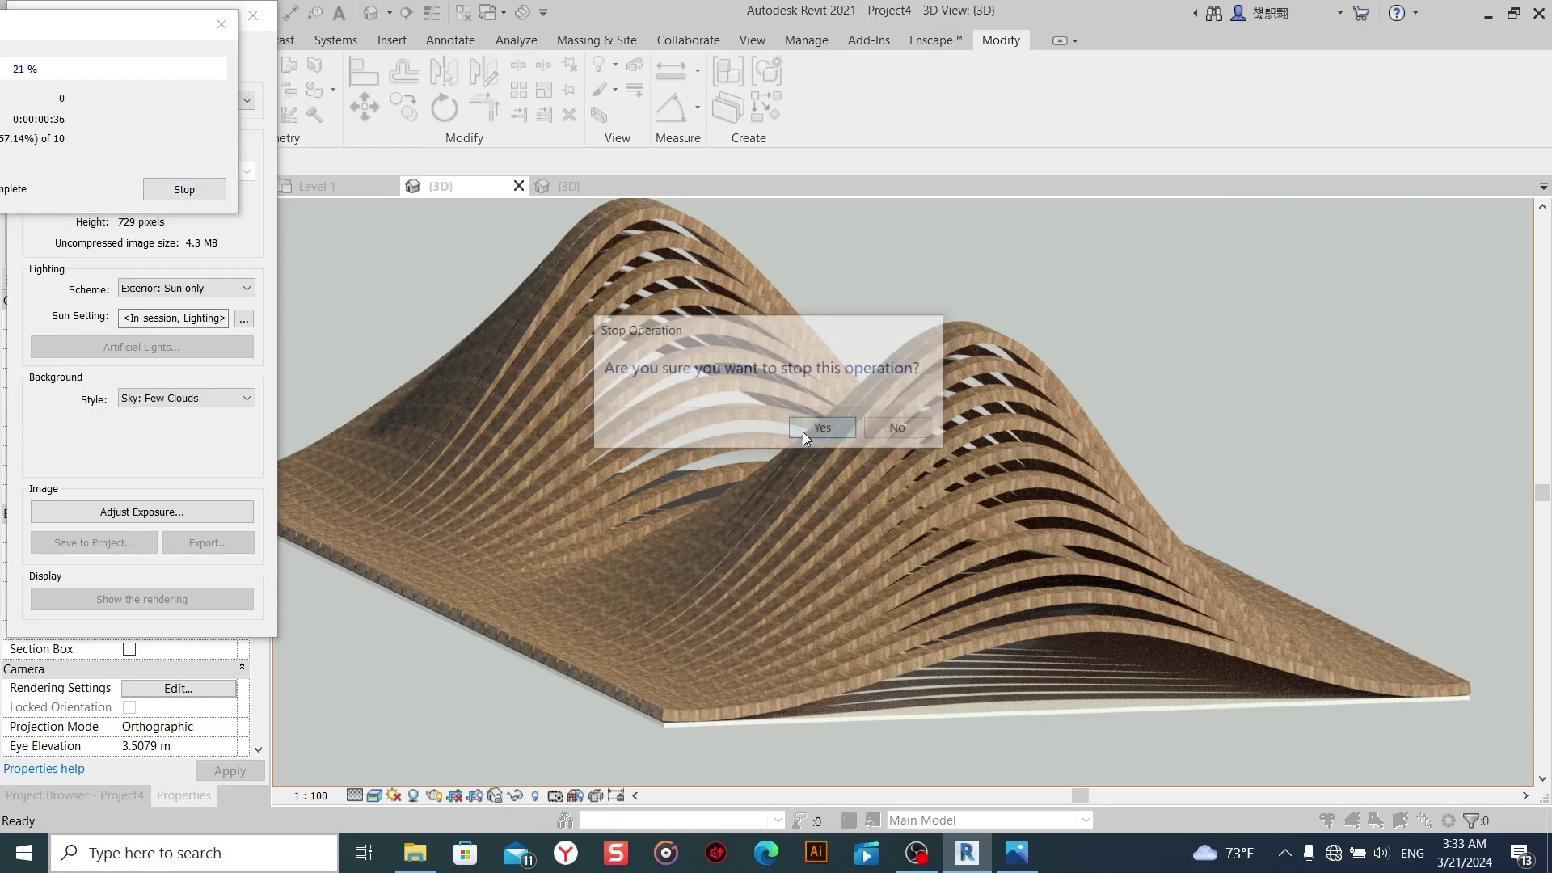
{"action": "left_click", "coordinate": [270, 23]}
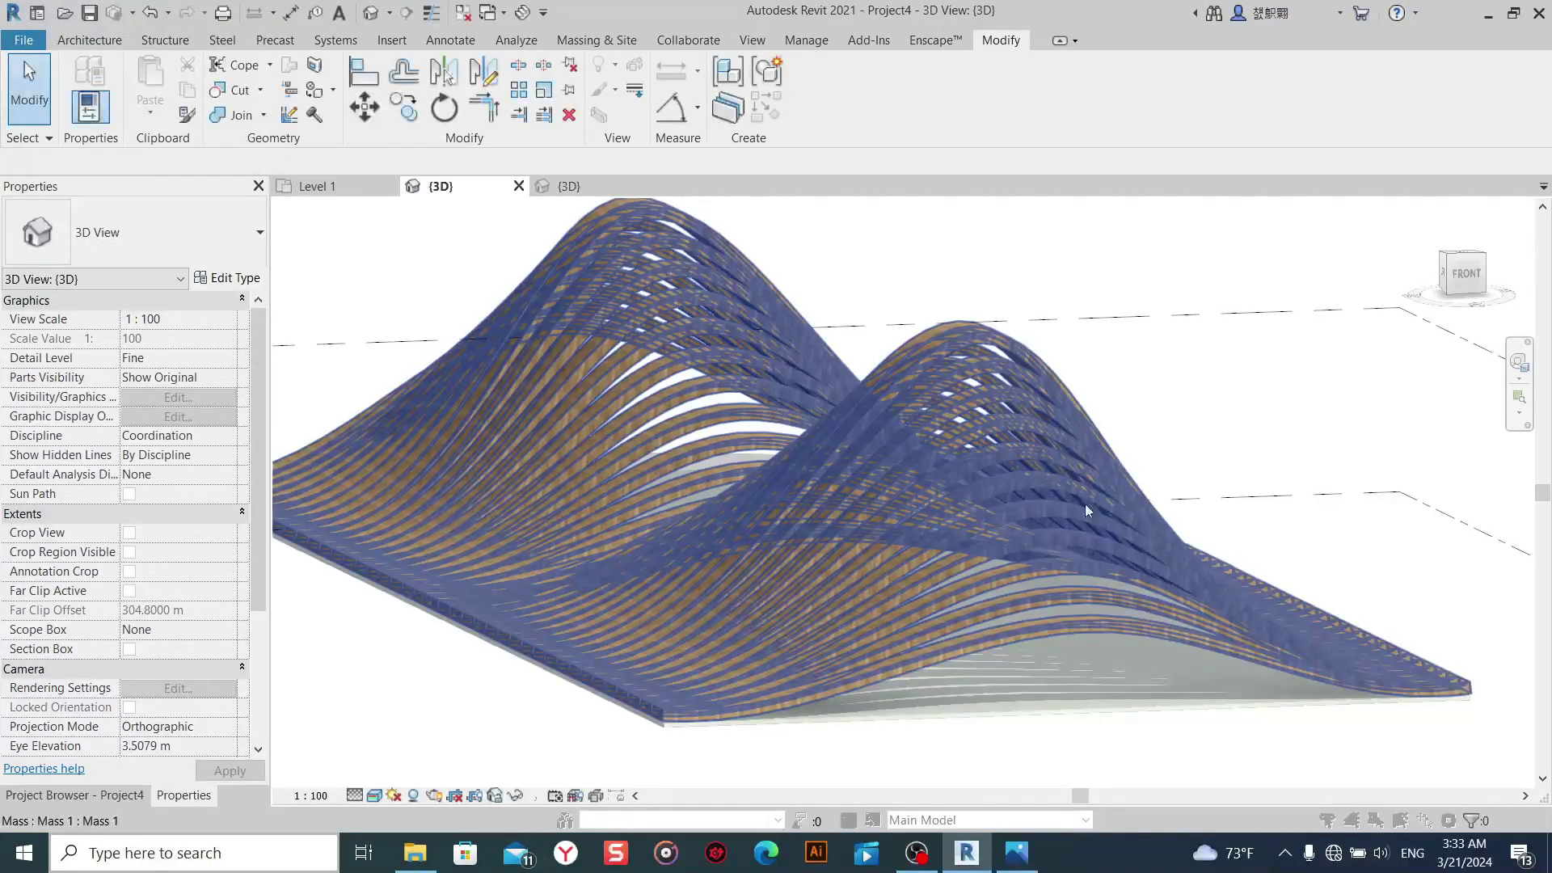
Orbit the birch-slatted pavilion to a nearly frontal angle.
{"action": "mouse_move", "coordinate": [1298, 422]}
{"action": "middle_mouse_down", "text": "shift"}
{"action": "mouse_move", "coordinate": [1099, 468]}
{"action": "mouse_move", "coordinate": [1441, 440]}
{"action": "mouse_move", "coordinate": [856, 480]}
{"action": "mouse_move", "coordinate": [593, 461]}
{"action": "mouse_move", "coordinate": [1101, 307]}
{"action": "mouse_move", "coordinate": [1226, 419]}
{"action": "mouse_move", "coordinate": [1050, 518]}
{"action": "middle_mouse_up", "text": "shift"}
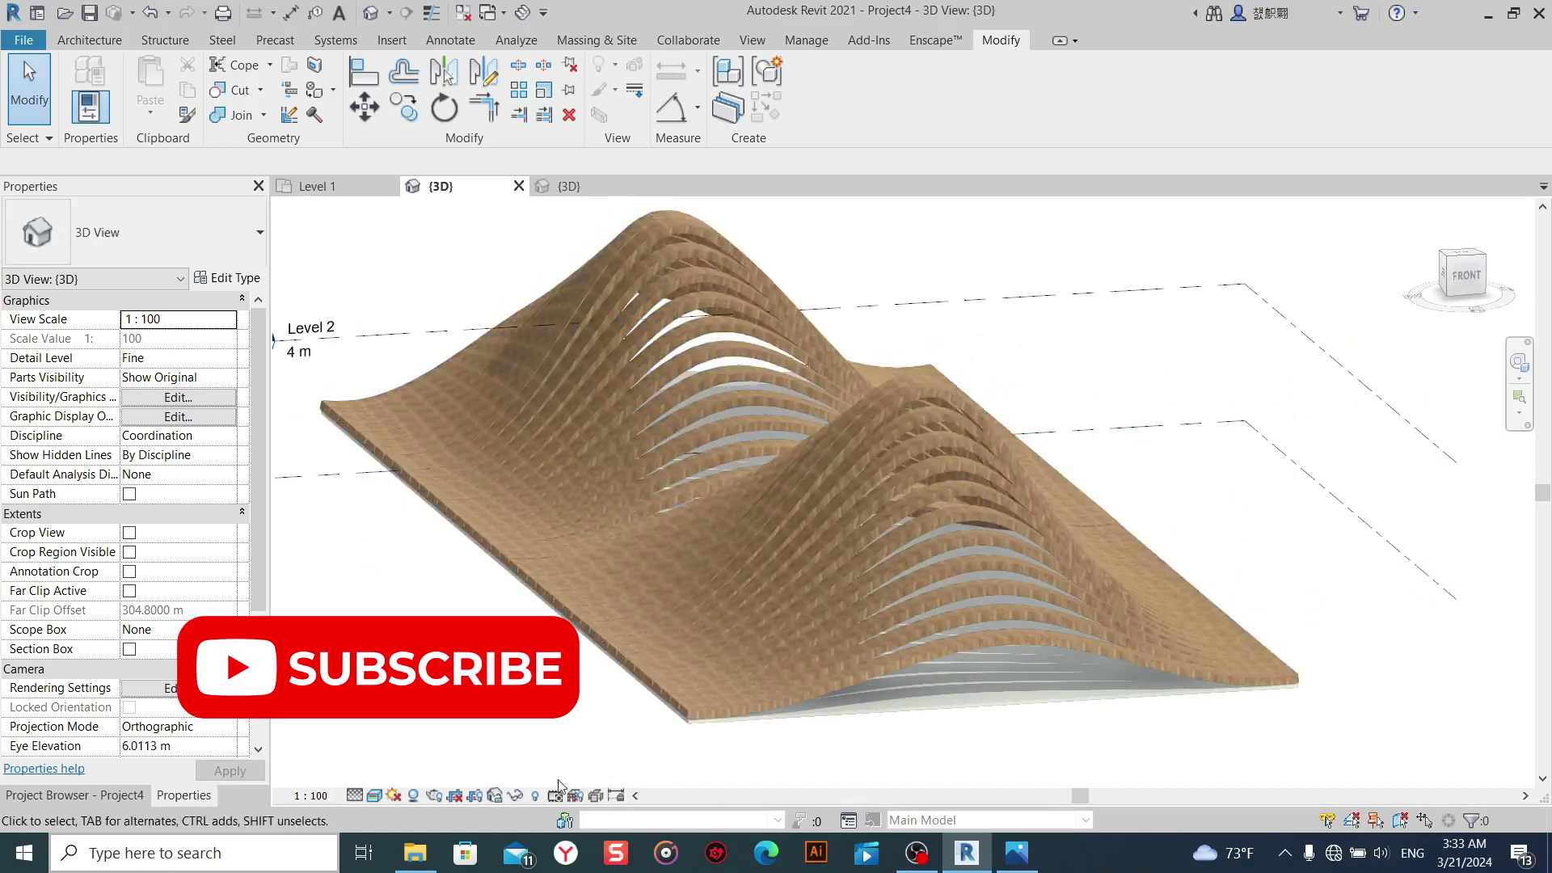
{"action": "mouse_move", "coordinate": [537, 720]}
{"action": "middle_mouse_down", "text": "shift"}
{"action": "mouse_move", "coordinate": [420, 711]}
{"action": "mouse_move", "coordinate": [857, 771]}
{"action": "mouse_move", "coordinate": [780, 772]}
{"action": "middle_mouse_up", "text": "shift"}
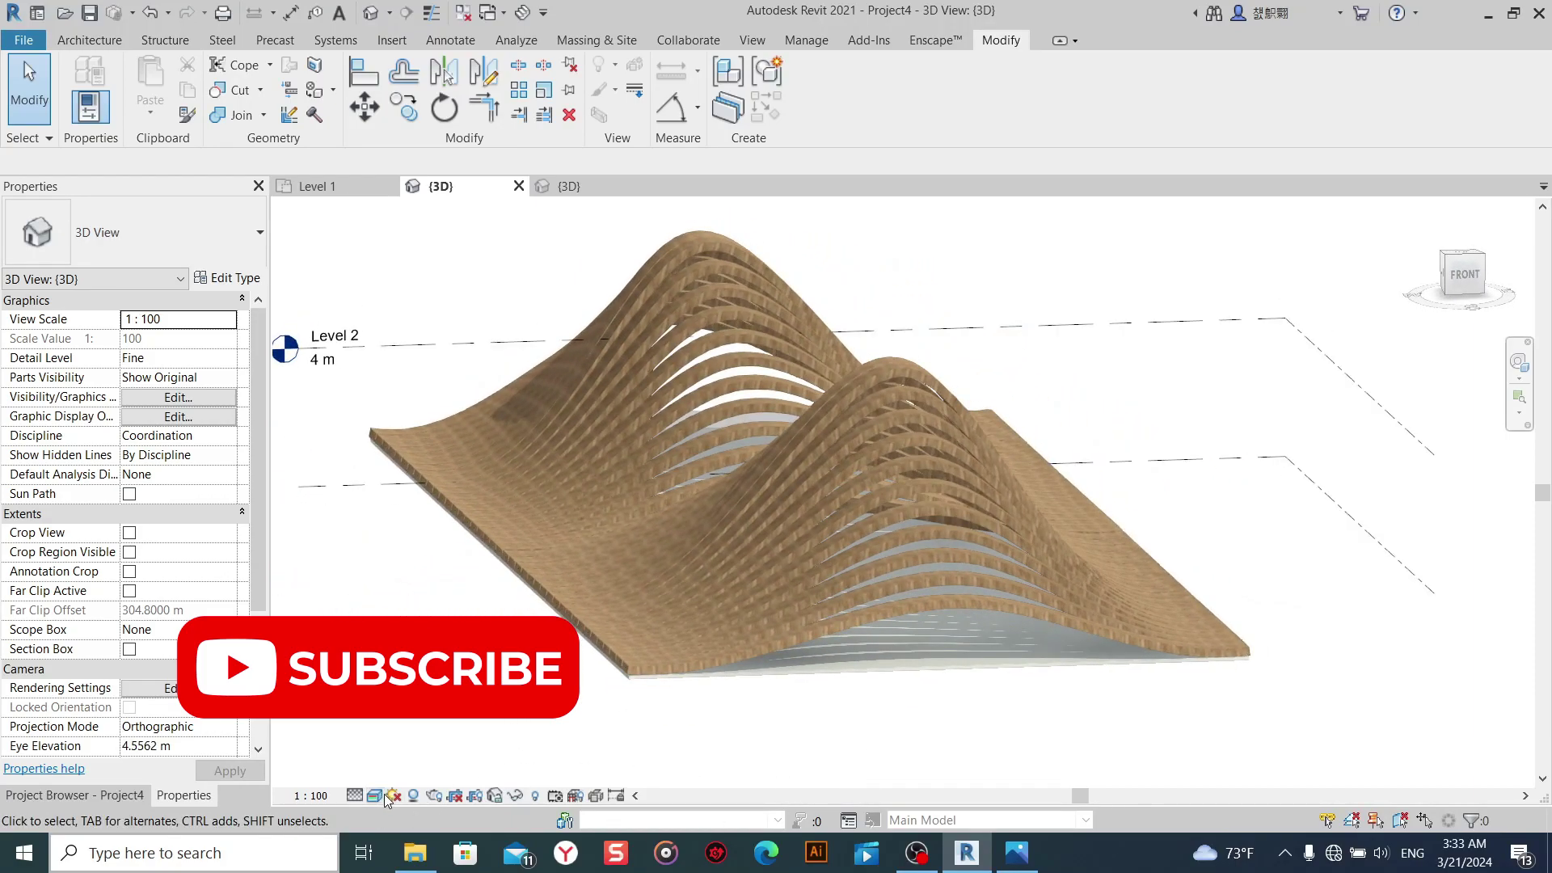